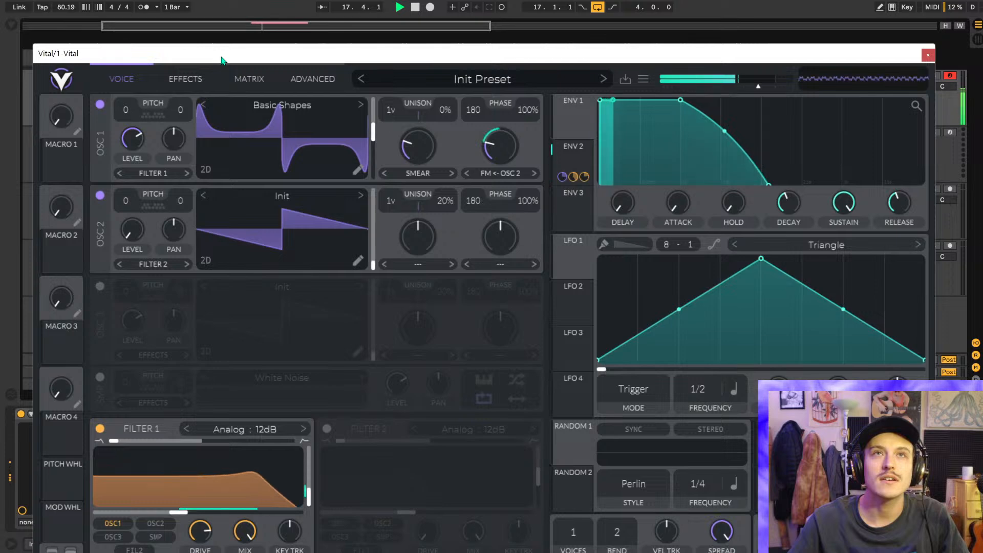
- Close the Vital synth window and play back the looped Vital clip from bar 17
left_click_drag(221, 60, 224, 19)
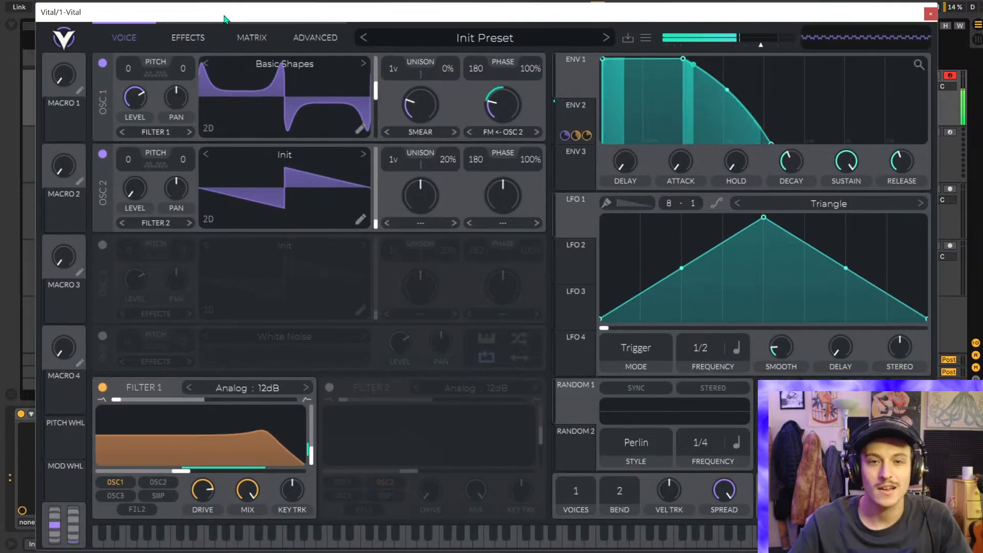
left_click(929, 15)
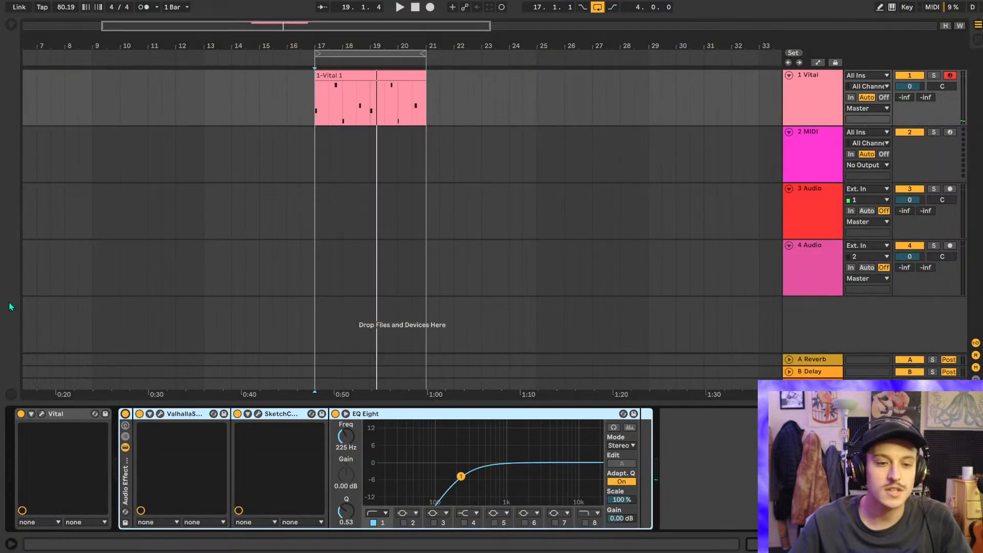
key("space")
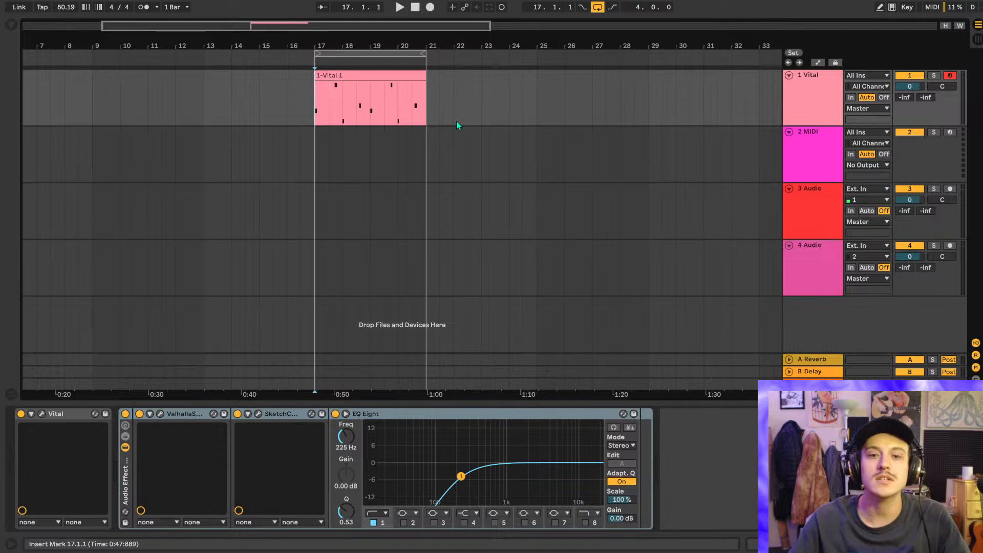
key("space")
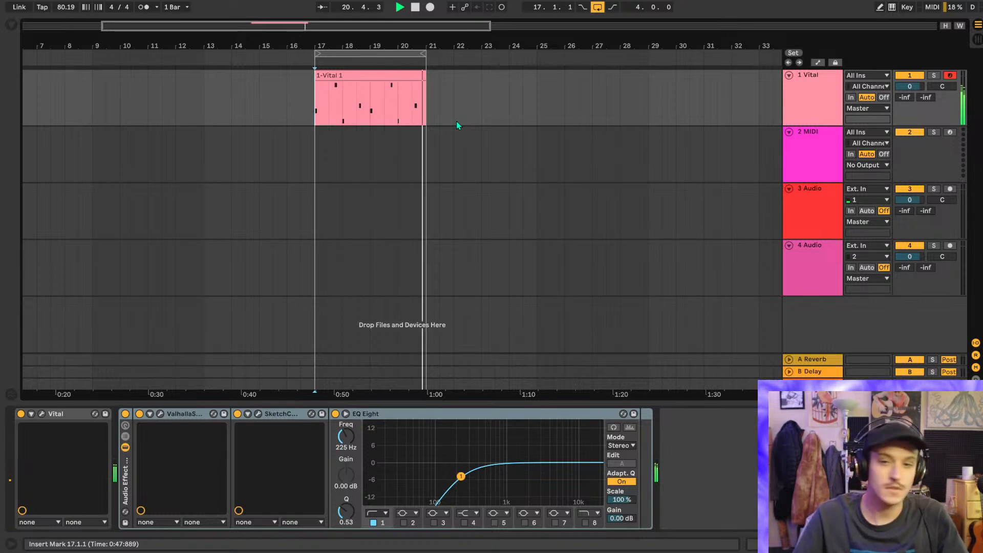
key("space")
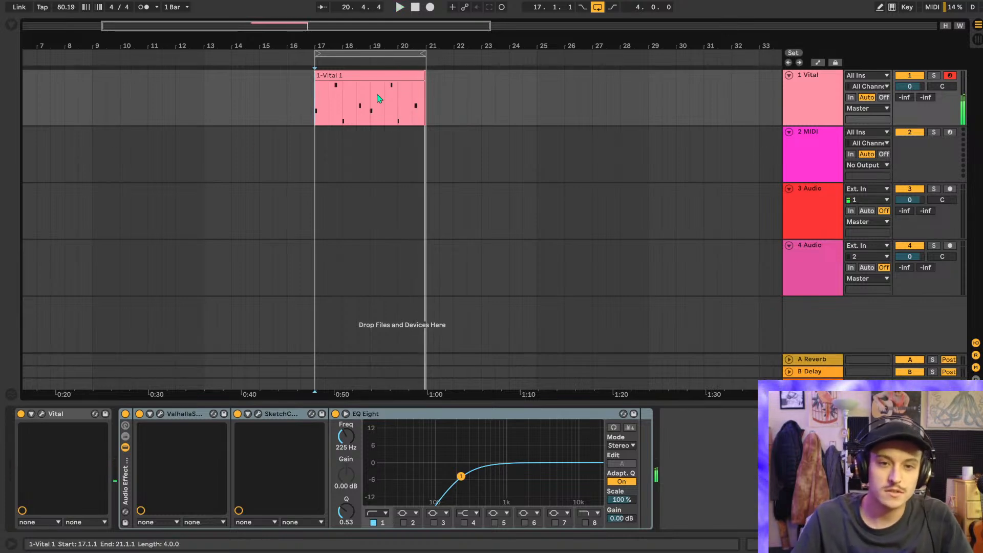
- Move the Vital clip from bar 17 to start at bar 9 and set the loop to its four-bar length
left_click_drag(191, 44, 323, 62)
left_click_drag(382, 45, 383, 48)
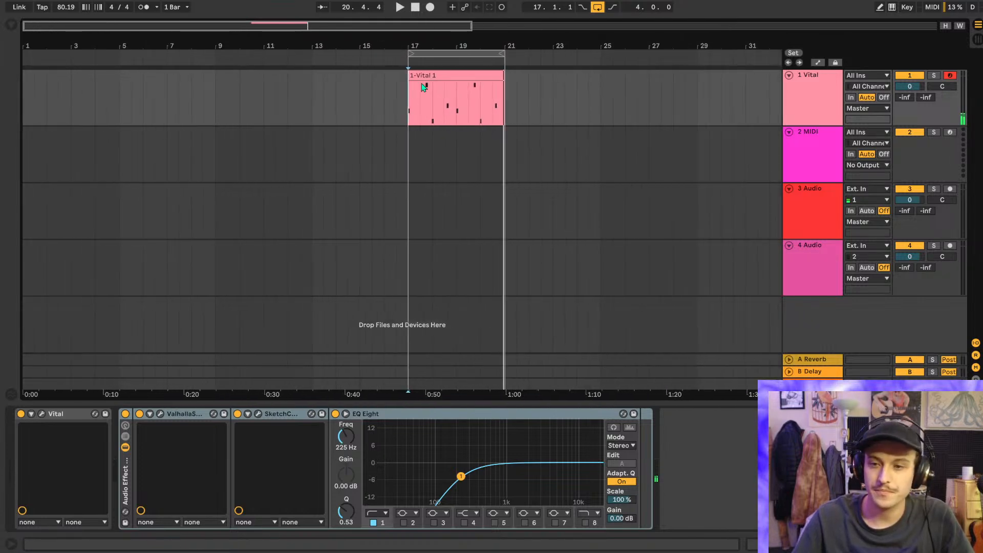
left_click(463, 76)
scroll(506, 88, "up", 4)
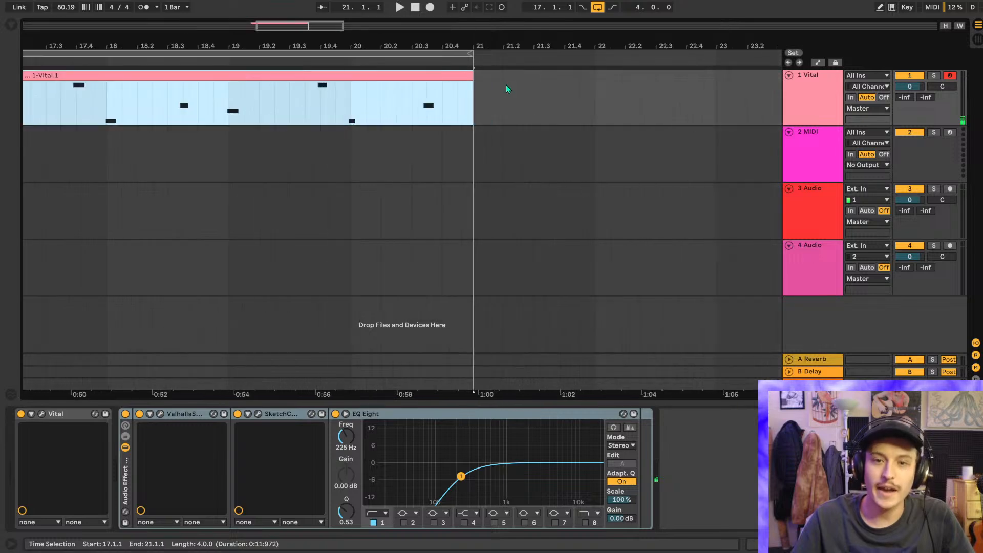
scroll(506, 89, "down", 2)
left_click(280, 125)
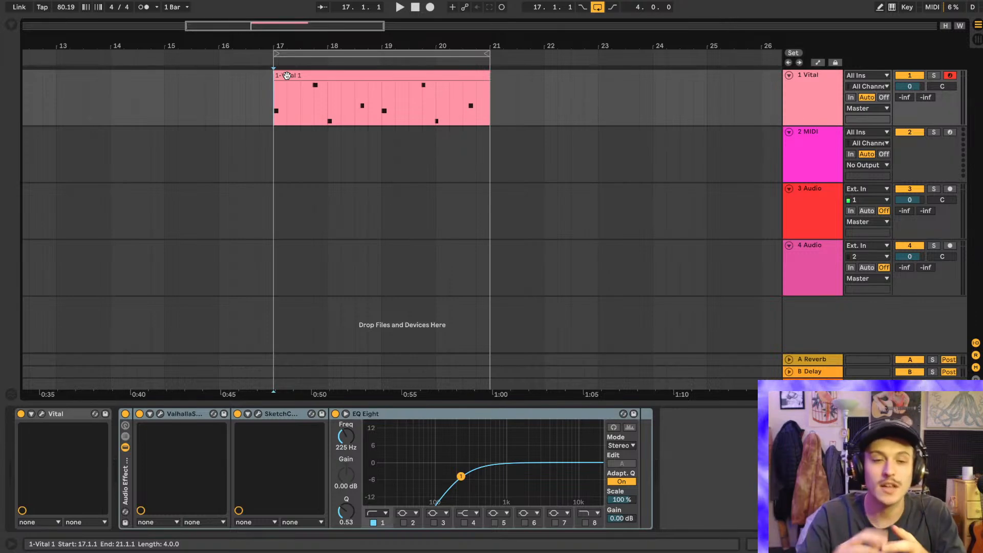
left_click_drag(291, 41, 407, 23)
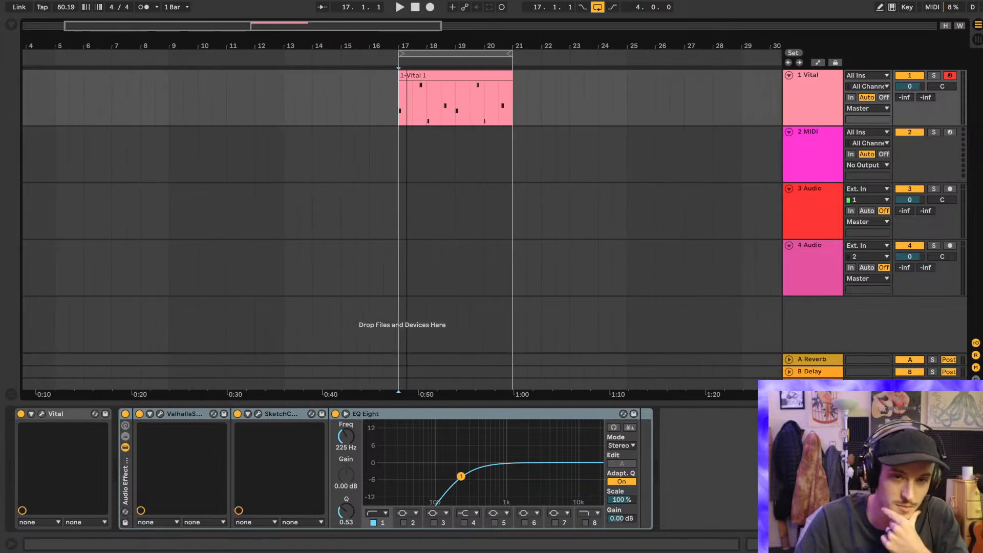
left_click_drag(439, 82, 213, 107)
key("ctrl+l")
left_click_drag(209, 39, 384, 56)
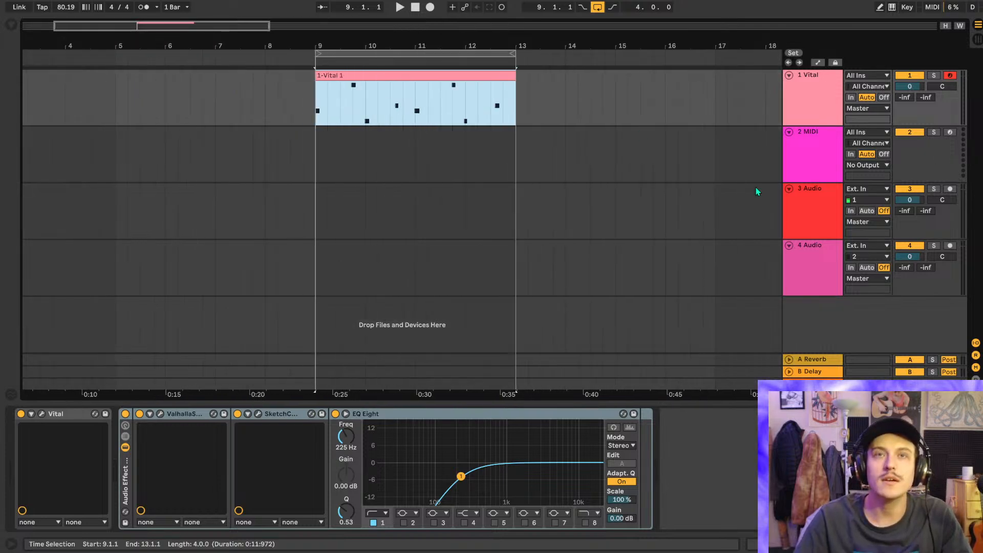
- Select the empty MIDI track 2 and show the Plug-Ins category in the browser
left_click(814, 156)
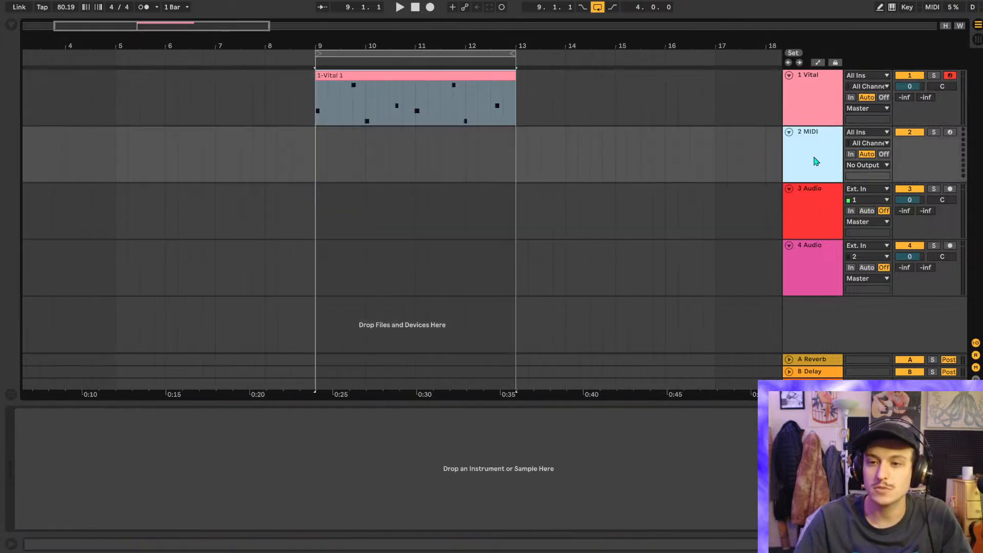
left_click(10, 25)
left_click(39, 181)
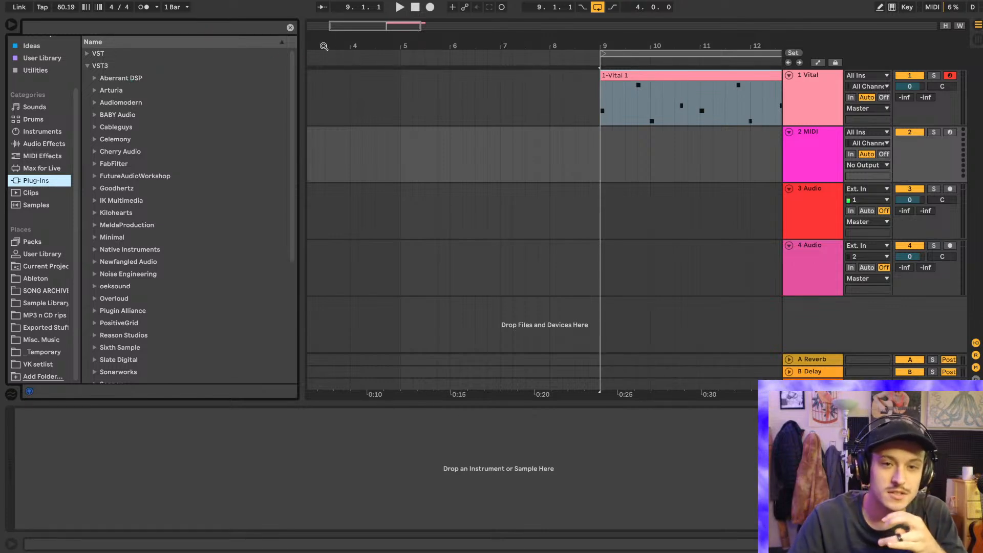
left_click(342, 42)
key("minus")
left_click(438, 162)
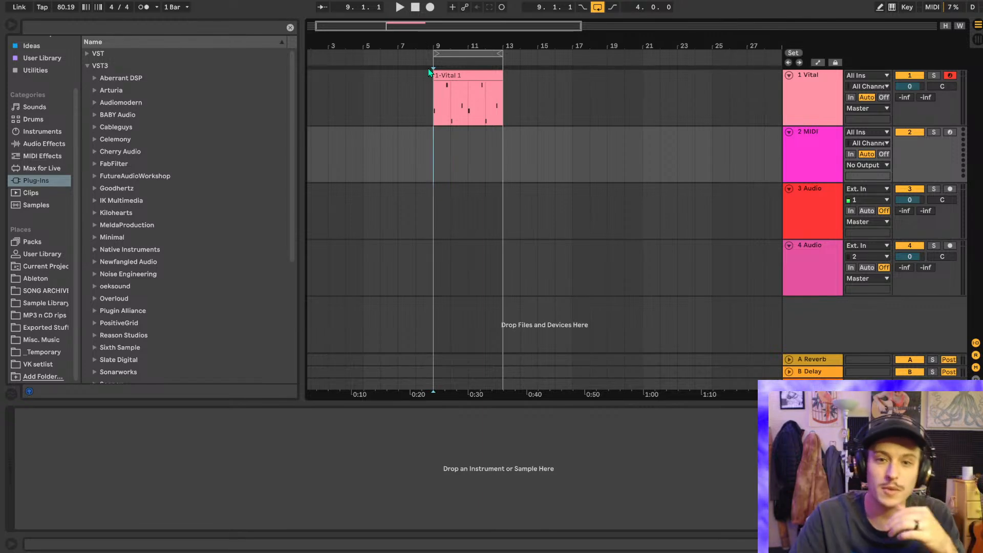
left_click_drag(437, 47, 436, 50)
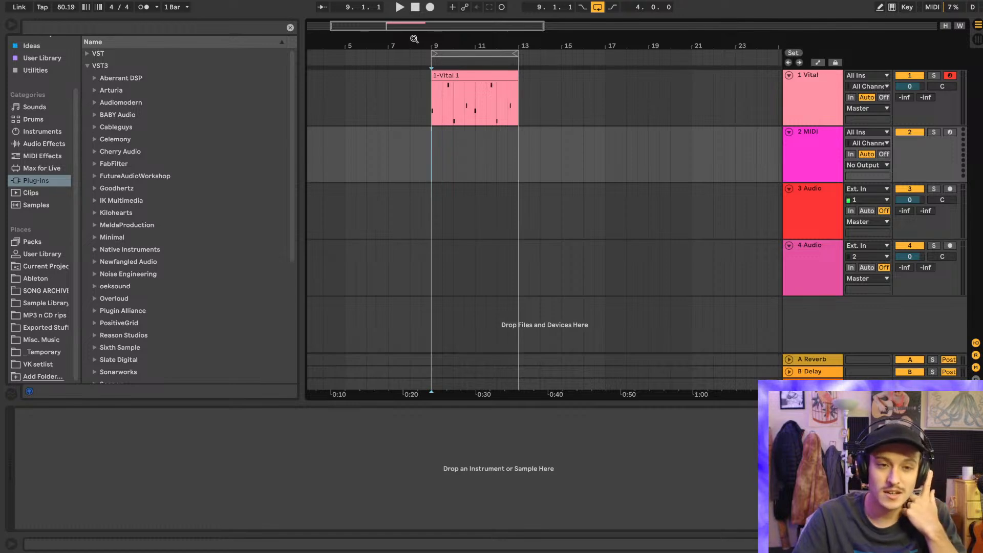
mouse_move(409, 40)
left_mouse_down()
mouse_move(400, 92)
mouse_move(341, 136)
left_mouse_up()
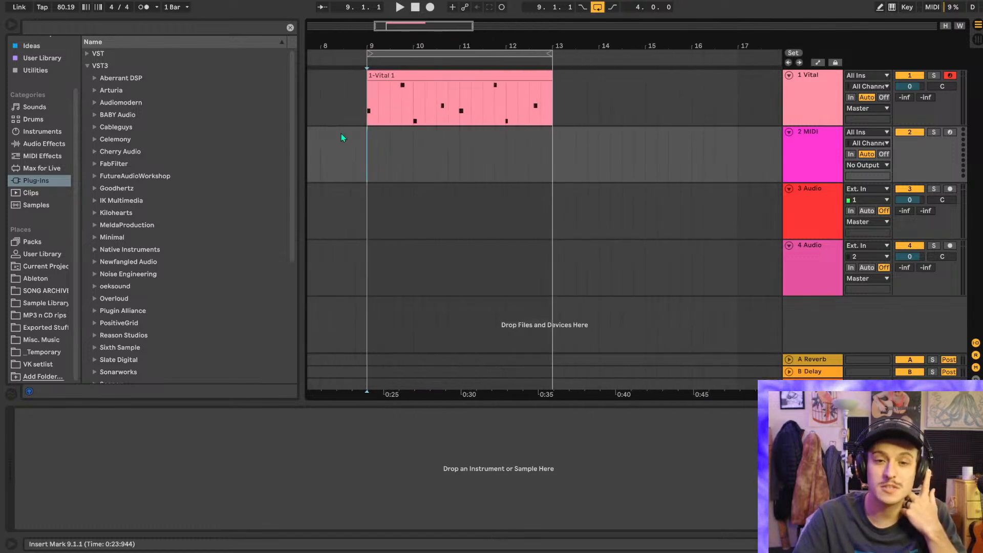
left_click(368, 98)
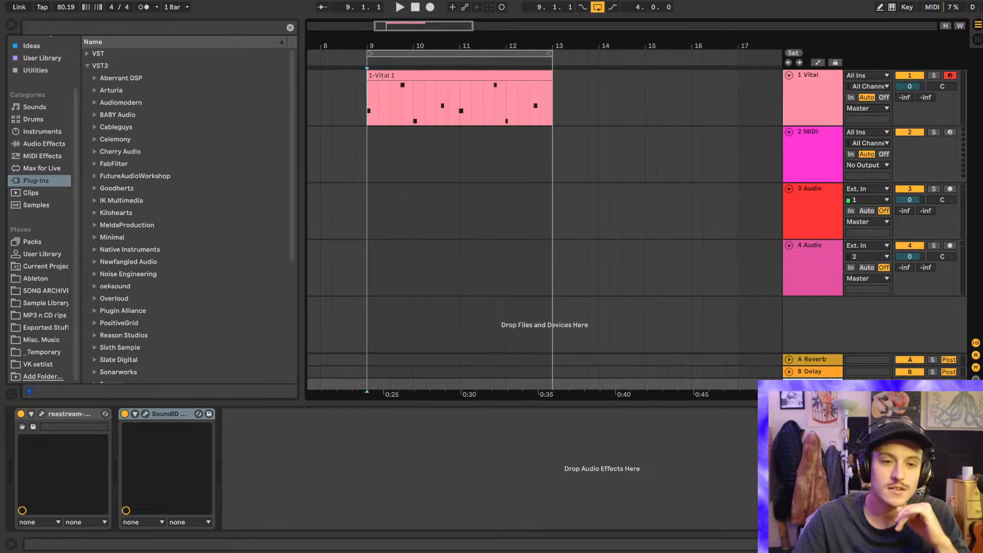
scroll(367, 53, "up", 3)
left_click(364, 122)
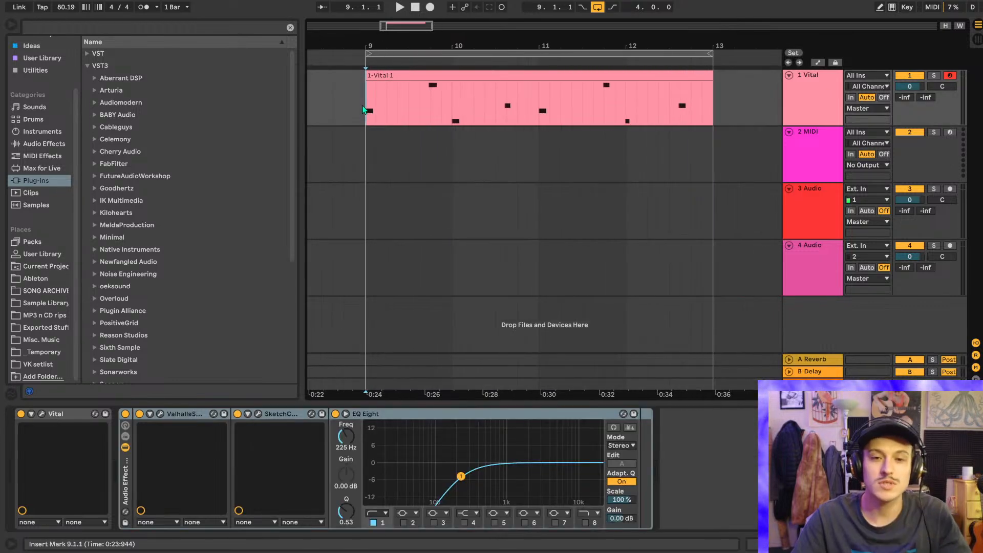
scroll(364, 108, "up", 5)
scroll(364, 102, "down", 5)
scroll(363, 100, "down", 3)
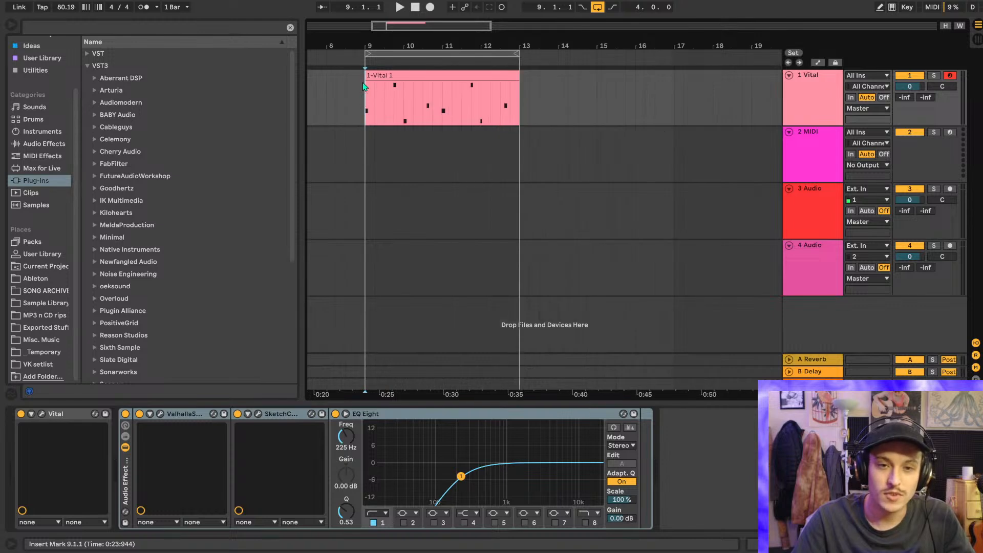
scroll(353, 93, "up", 3)
left_click_drag(340, 94, 429, 91)
scroll(429, 90, "down", 3)
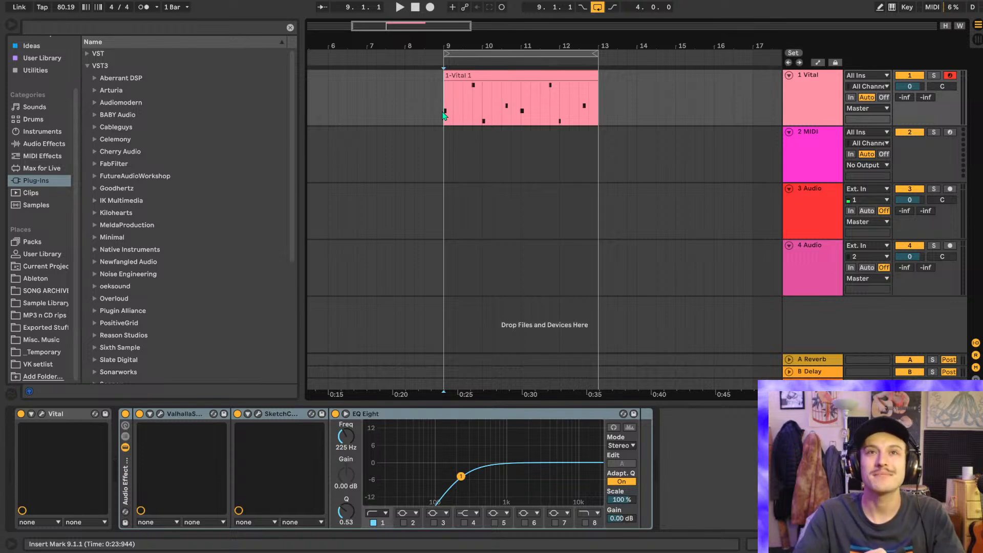
- Search the plug-ins for "reason" and load Reason Rack Plugin onto MIDI track 2
left_click(772, 171)
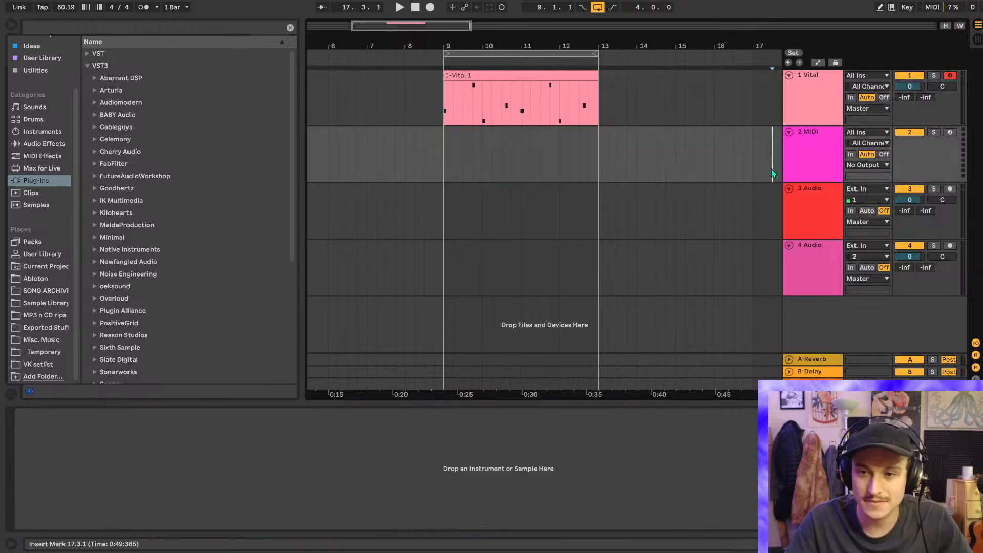
scroll(137, 210, "down", 6)
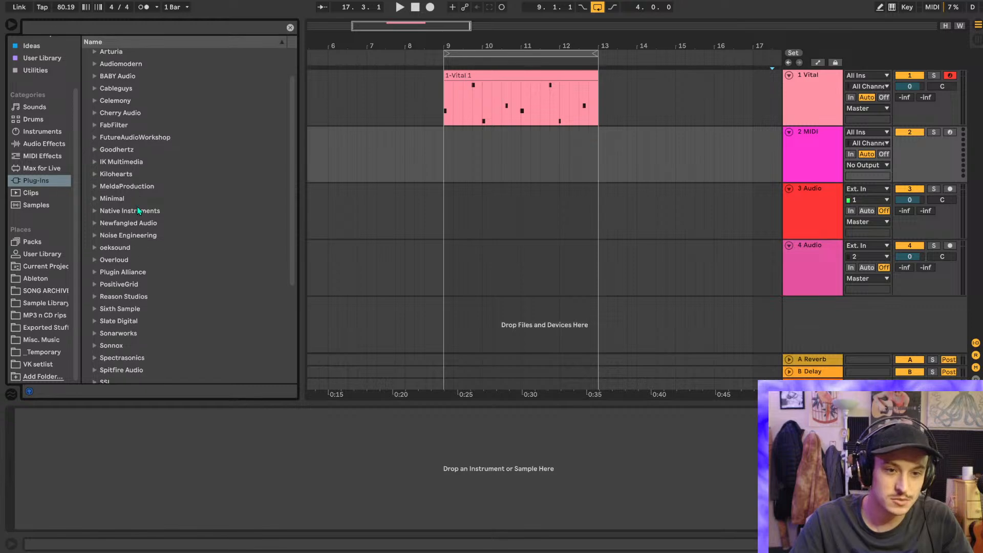
scroll(139, 214, "down", 3)
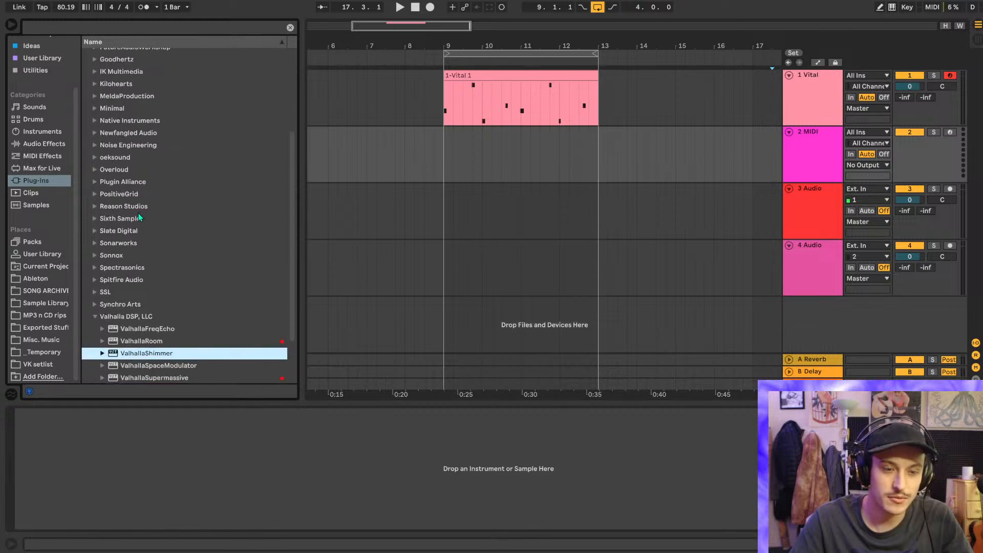
scroll(138, 213, "up", 8)
left_click(69, 26)
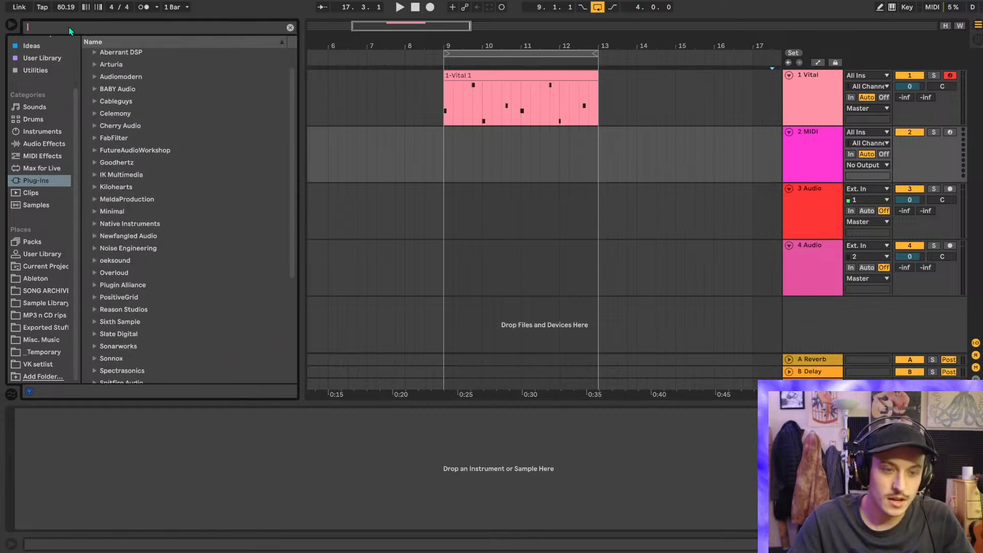
type("reason")
left_click(94, 67)
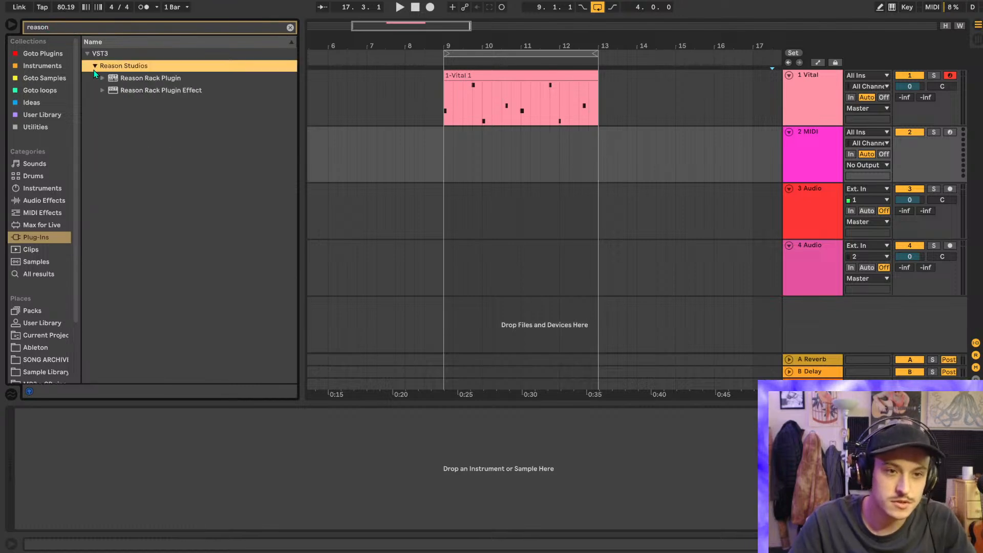
double_click(142, 82)
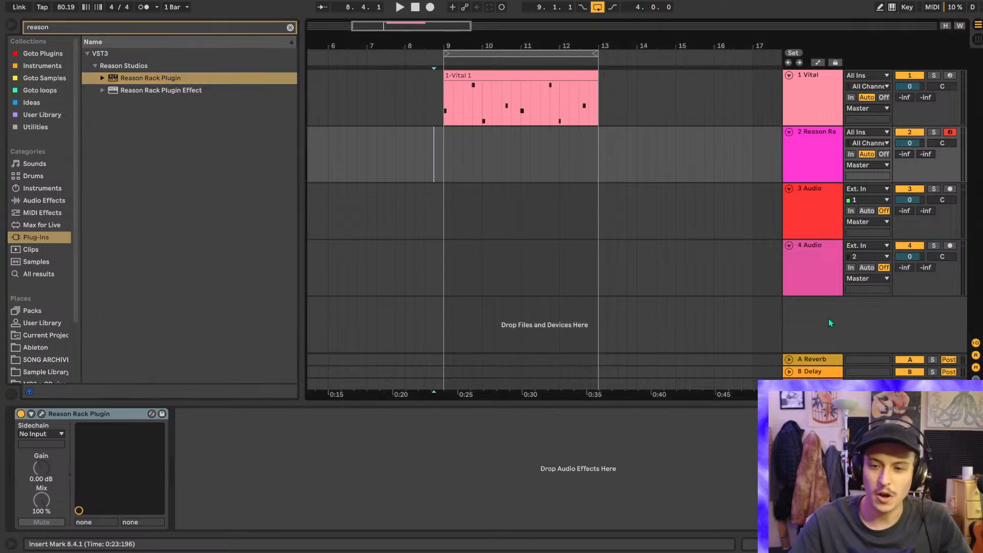
- Open the Reason Rack Plugin window on track 2 and add the Reason Drum Kits instrument
left_click(435, 163)
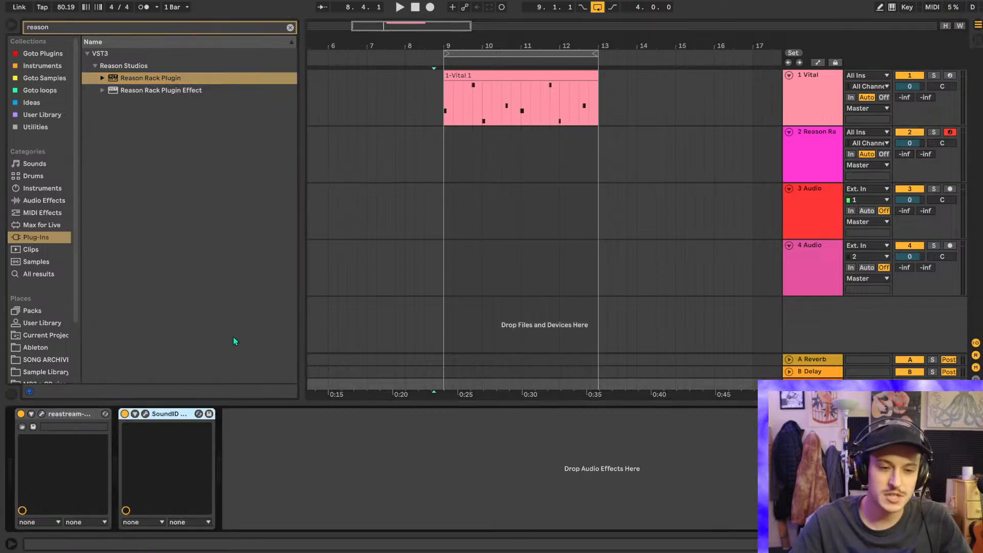
left_click(789, 178)
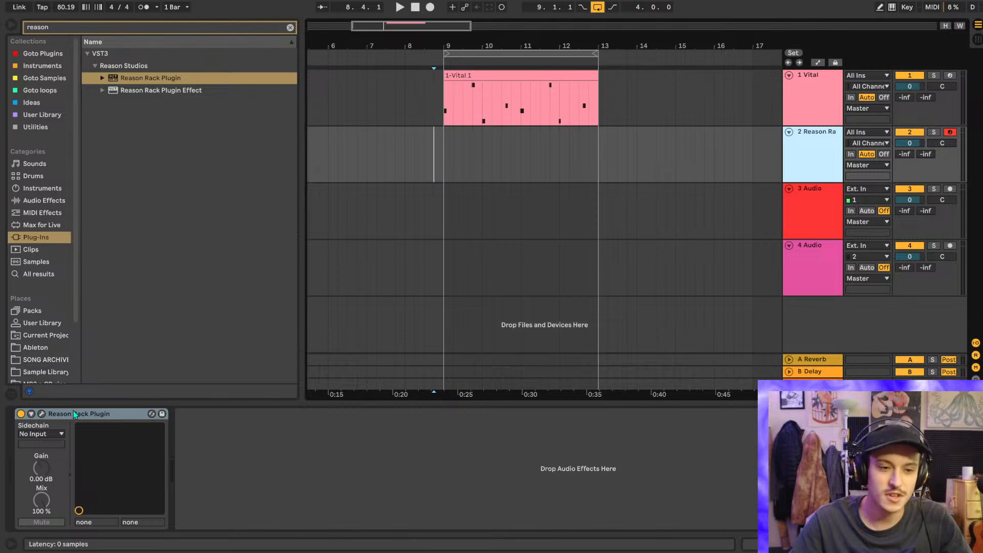
left_click(41, 414)
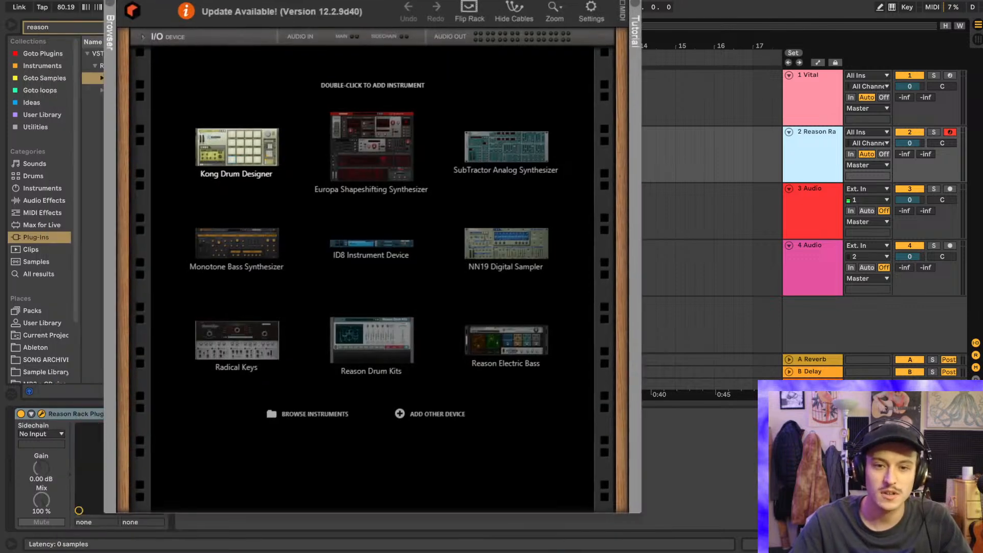
double_click(380, 349)
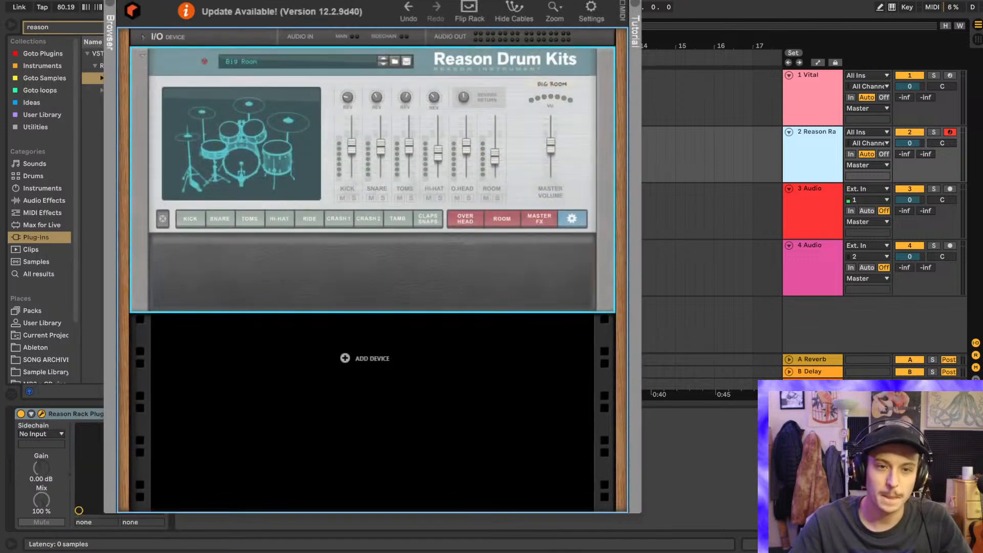
- Hide the browser and turn on the computer MIDI keyboard, with the rack window moved clear of the Vital clip
left_click_drag(192, 11, 430, 20)
key("ctrl+alt+b")
key("m")
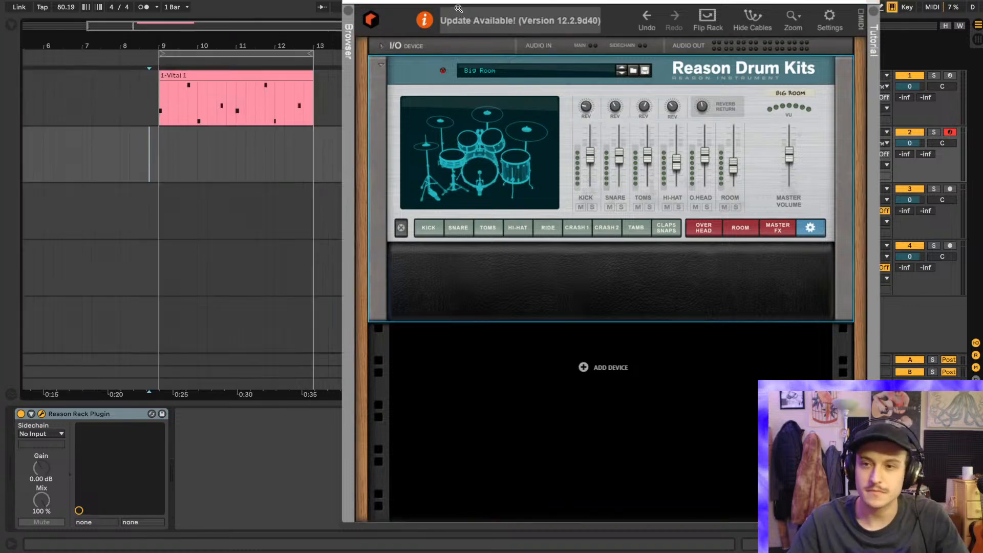
- Audition the Big Room drum kit by playing individual drum hits from the computer keyboard
key("a")
key("s")
key("a")
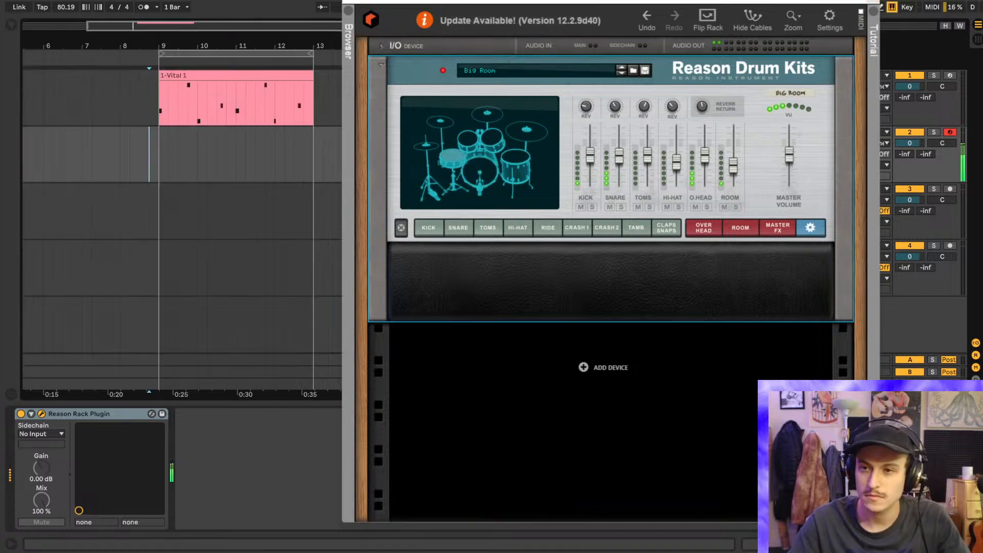
key("a")
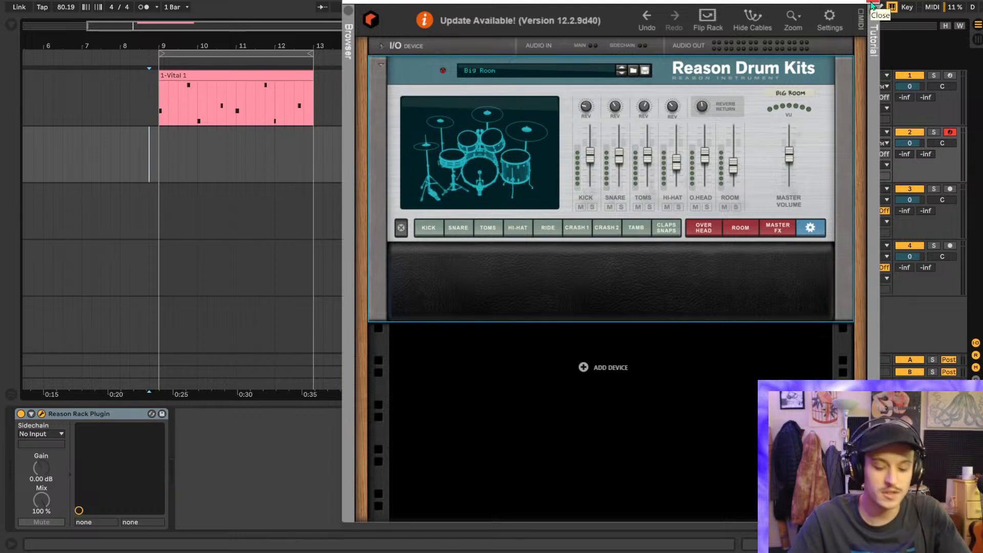
key("s")
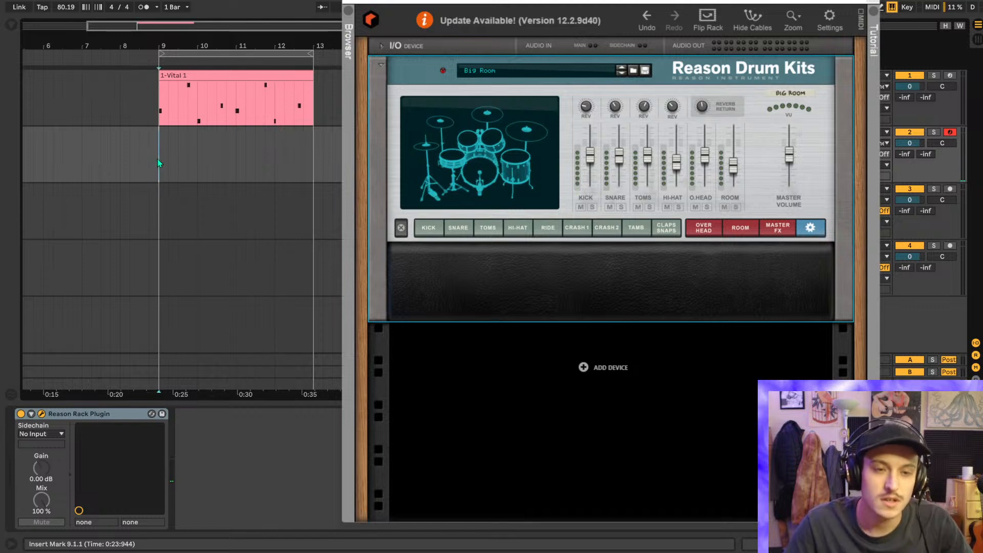
- Play the loop from bar 9 with the metronome on and close the Reason Rack window
key("space")
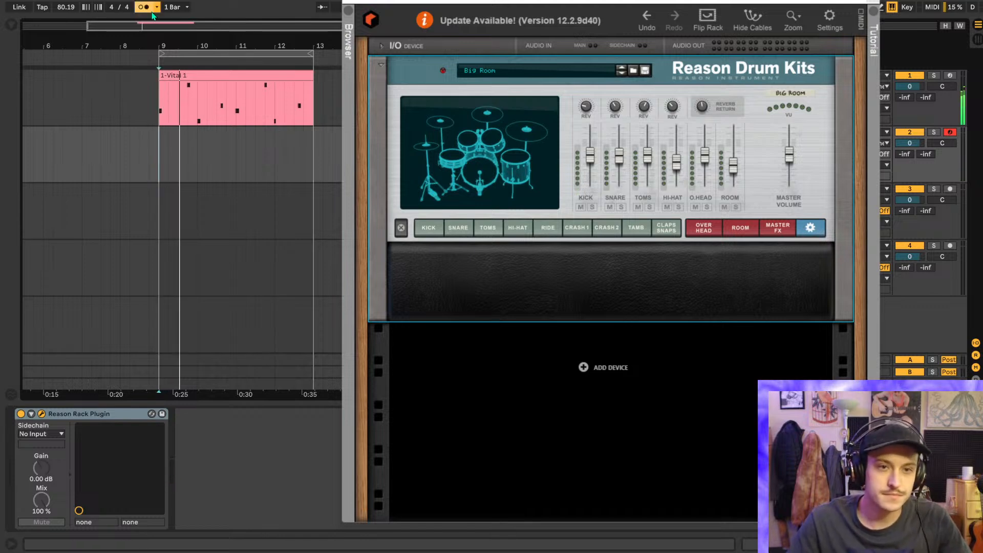
left_click(870, 3)
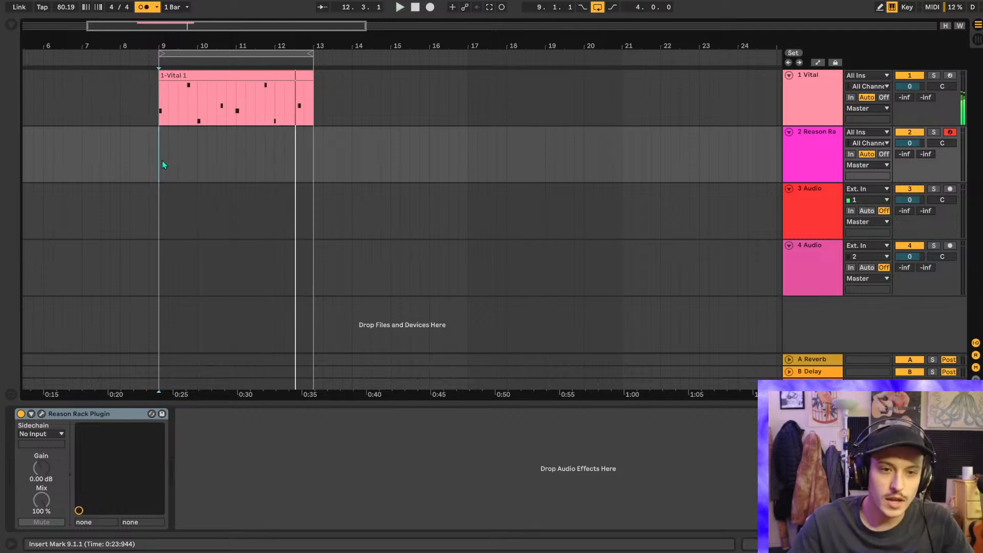
- Stop playback and insert an empty four-bar MIDI clip on the Reason Rack track, spanning bar 9 to bar 13
left_click_drag(163, 164, 311, 173)
key("space")
key("ctrl+shift+m")
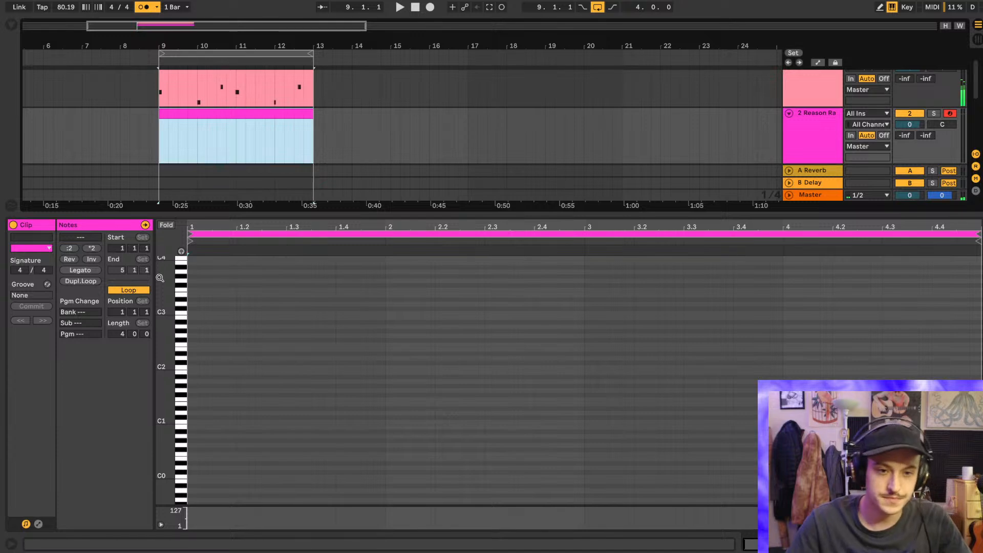
key("b")
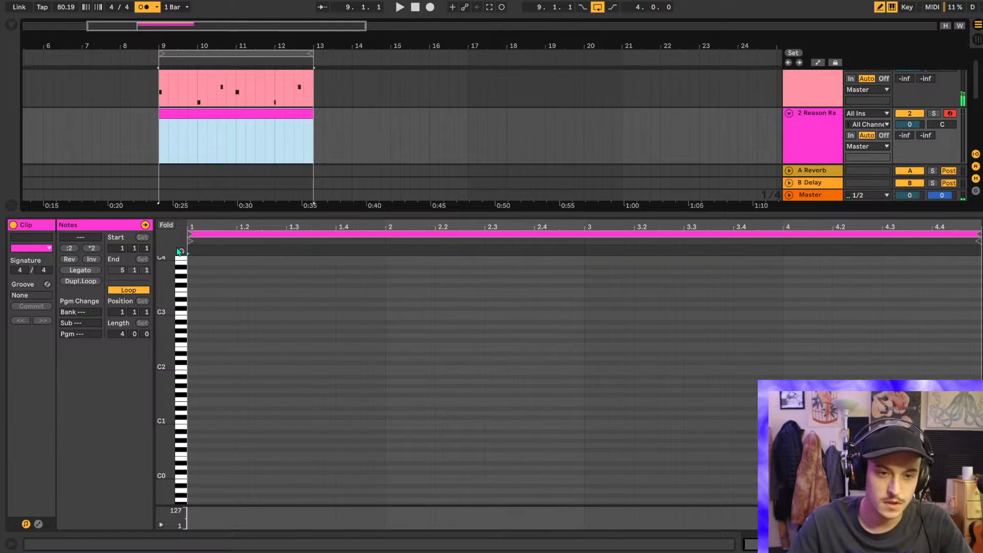
- Turn on note preview, audition the drum sounds around A3, and fill the A3 row with eighth notes across all four bars
left_click(181, 251)
left_click(183, 271)
left_click(182, 275)
left_click(182, 267)
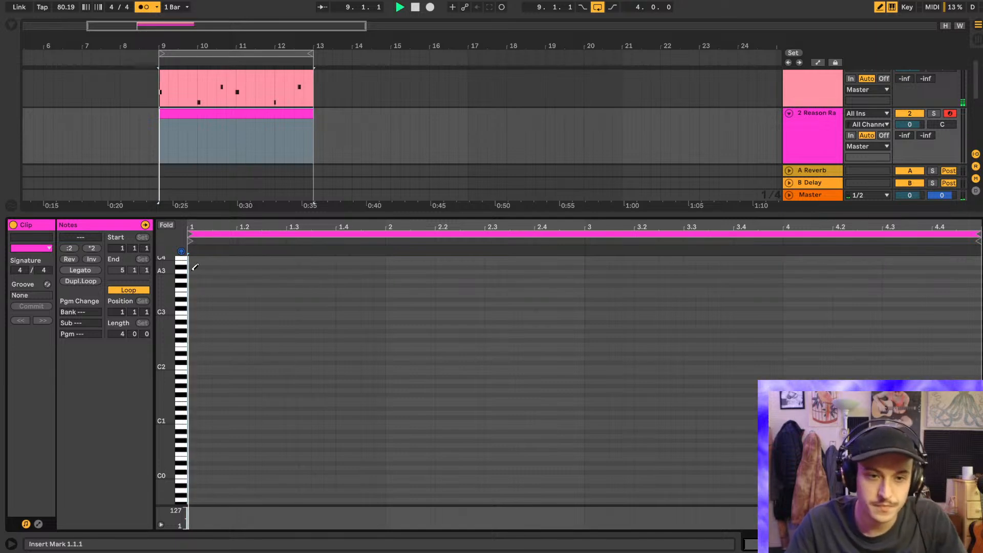
left_click(194, 270)
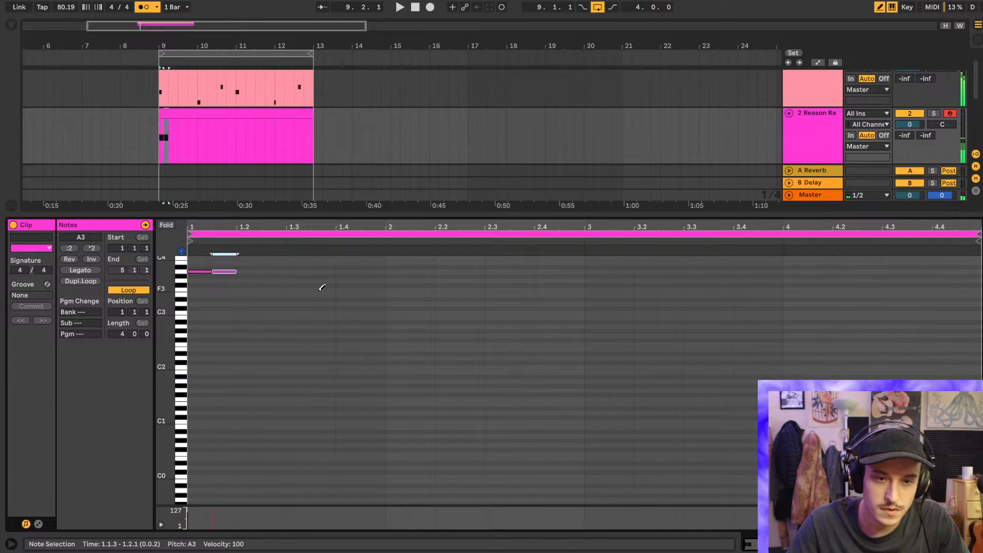
left_click_drag(240, 272, 947, 261)
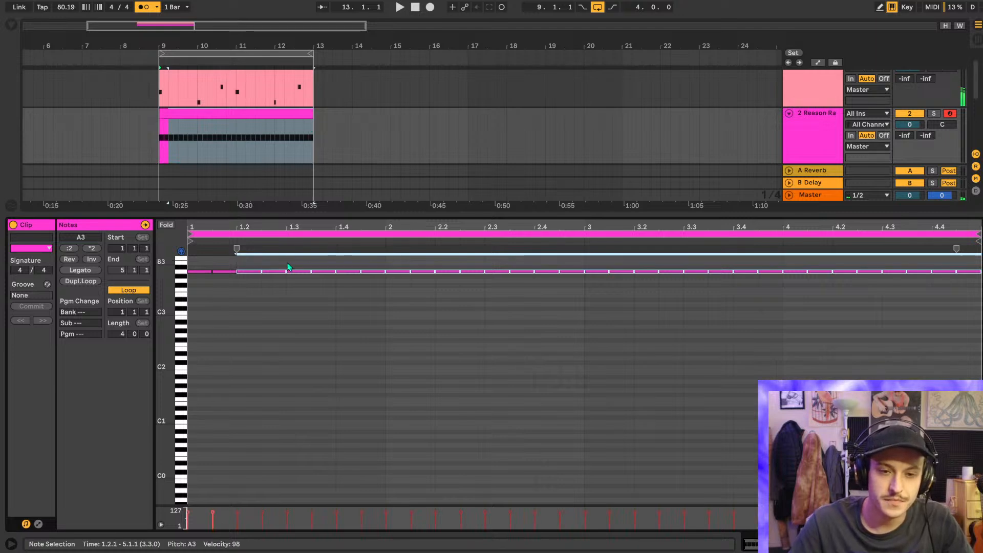
- Audition the C3 drum sound, lower the Vital track's volume to -7.8 dB, and check the balance during playback
left_click(182, 314)
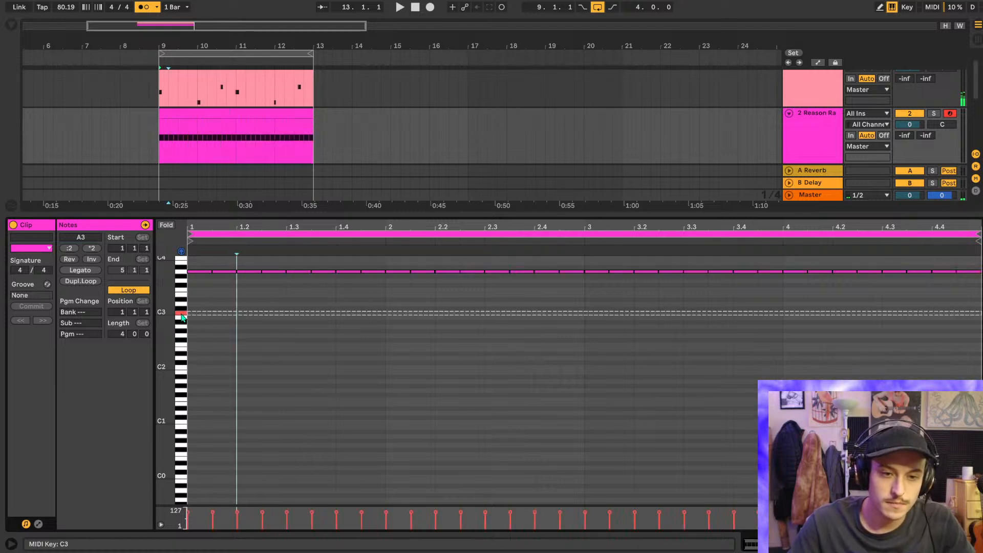
scroll(918, 96, "up", 1)
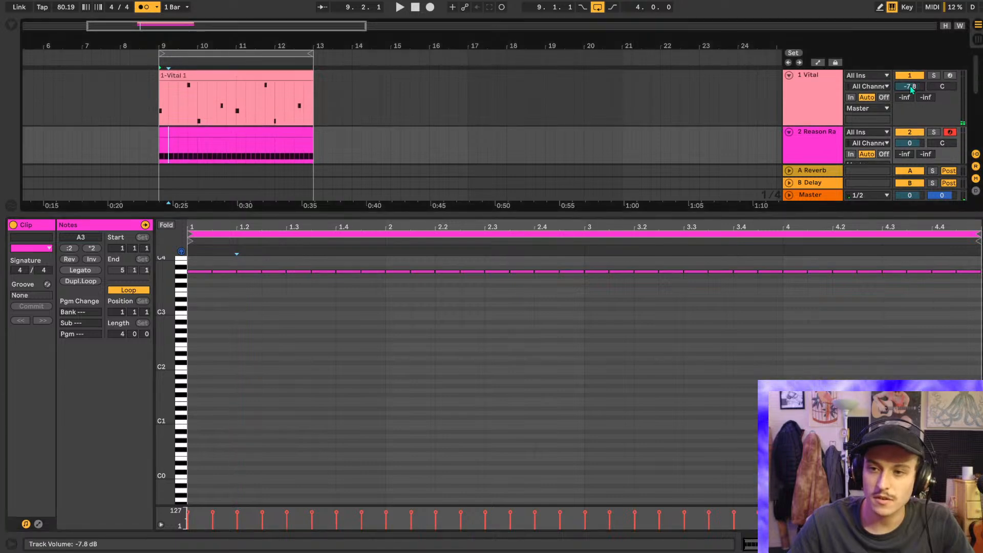
key("space")
key("space")
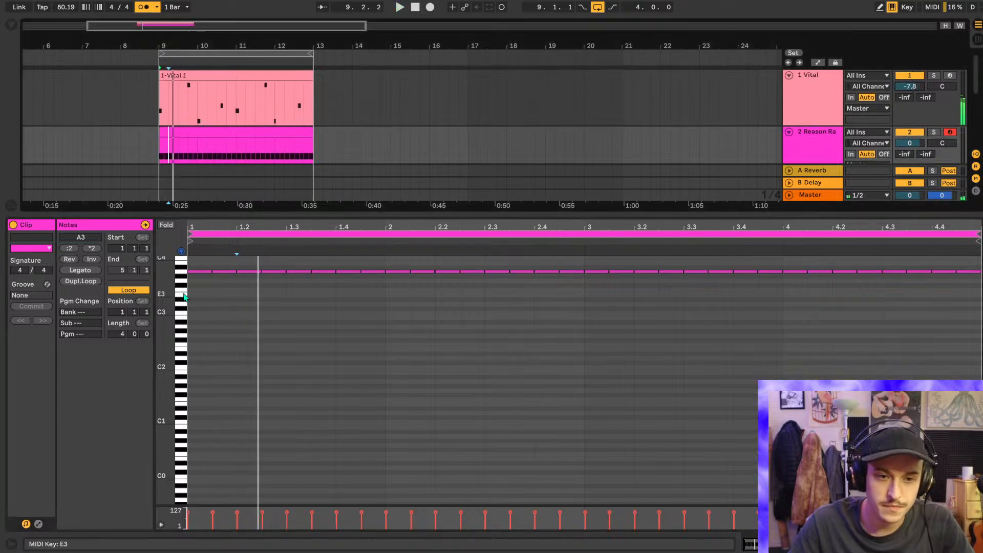
- Place a D3 eighth note at 1.2 and delete the trial C3 note from the start of the clip
left_click(184, 311)
left_click(185, 316)
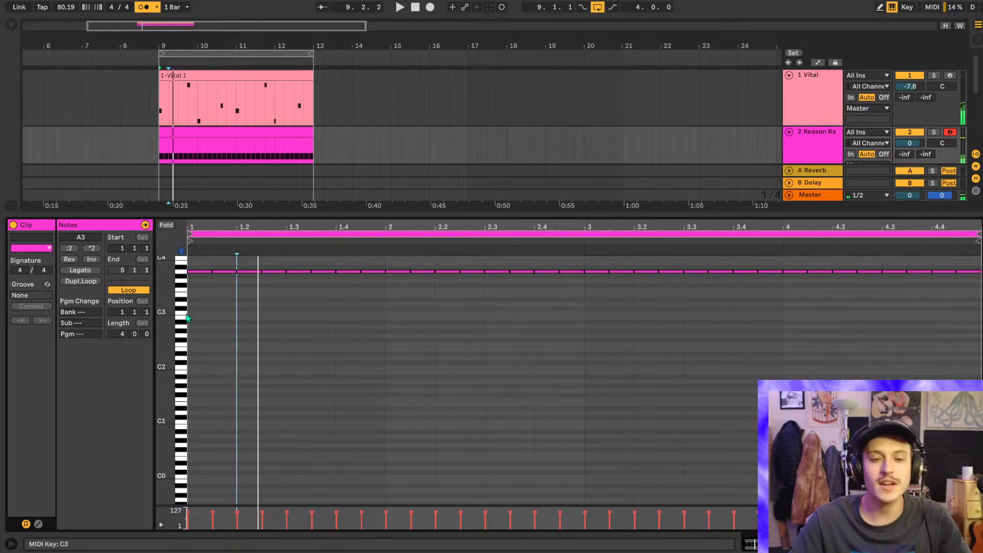
double_click(192, 315)
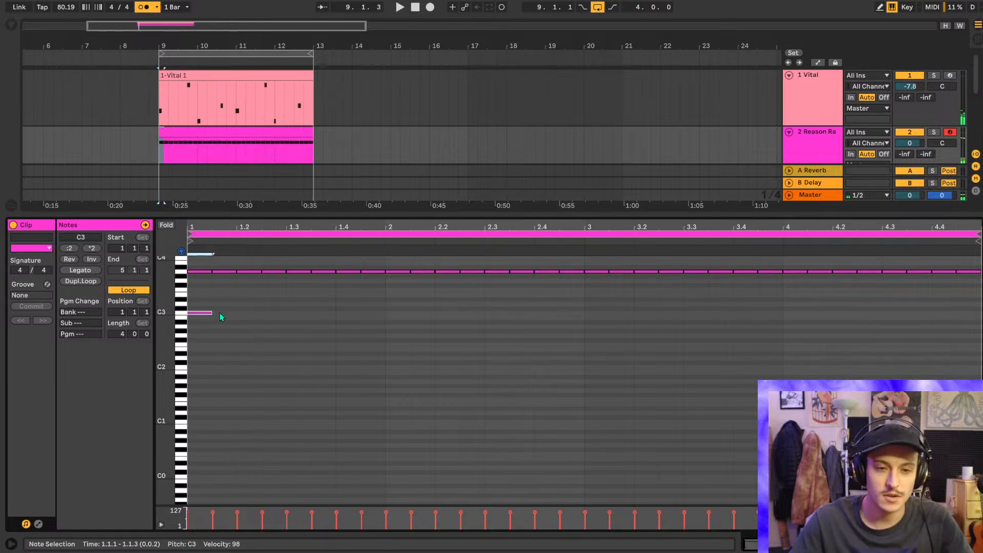
double_click(222, 310)
left_click_drag(222, 310, 256, 309)
left_click(198, 311)
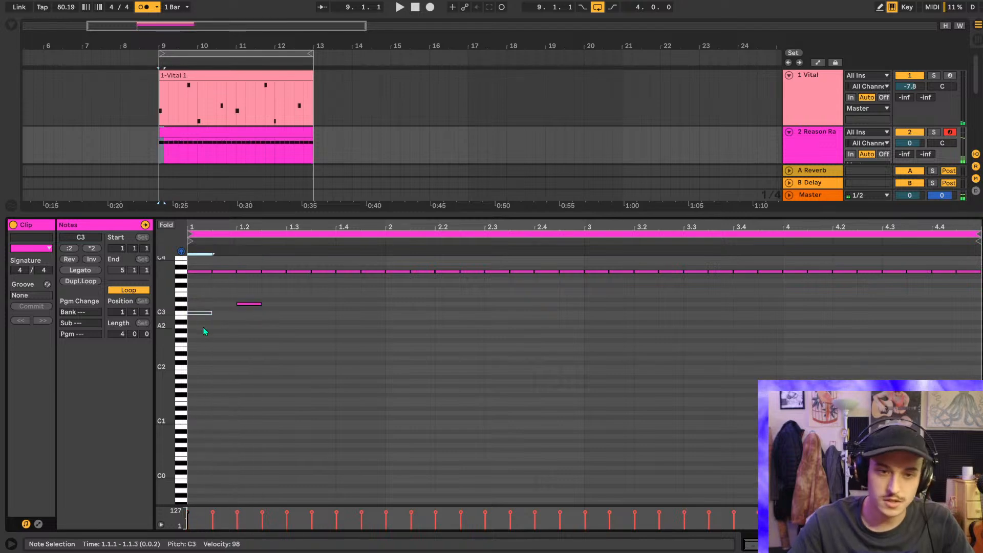
key("Delete")
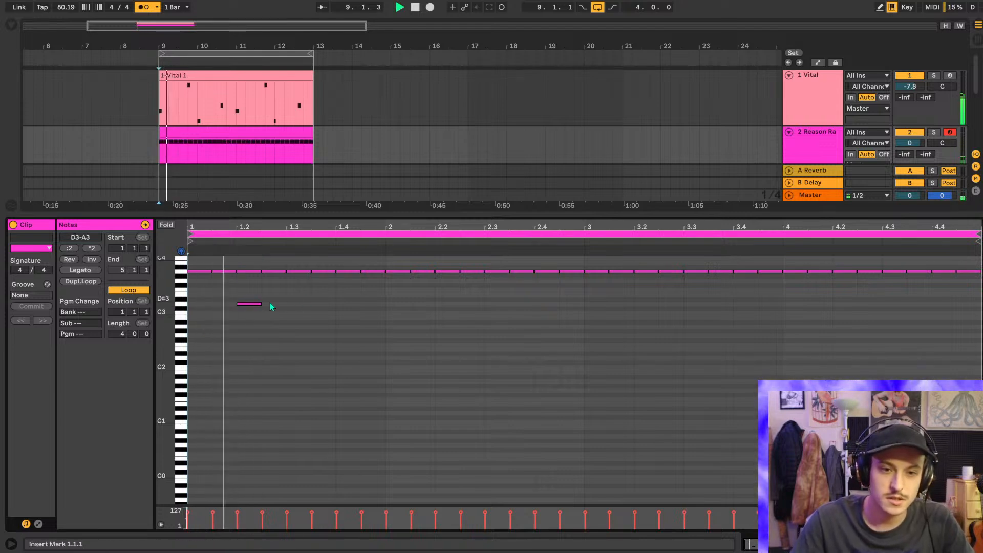
- Add a D3 note at 1.4 and duplicate the first bar's D3 pattern into bars 2, 3 and 4
double_click(347, 305)
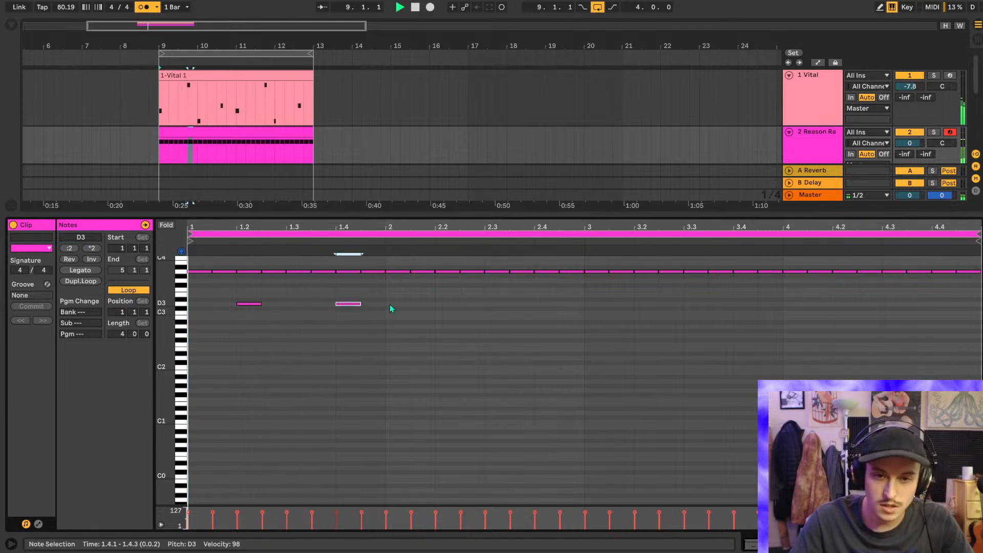
left_click_drag(389, 306, 93, 303)
key("ctrl+d")
key("ctrl+d")
key("ctrl+d")
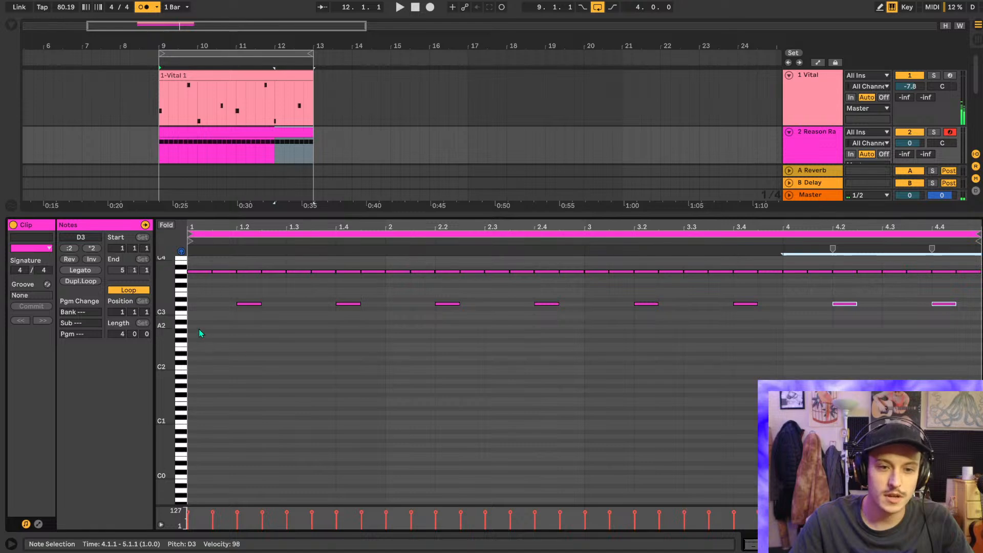
- Audition the drum sounds around C3 and play the loop to hear the A3 and D3 pattern
left_click(183, 314)
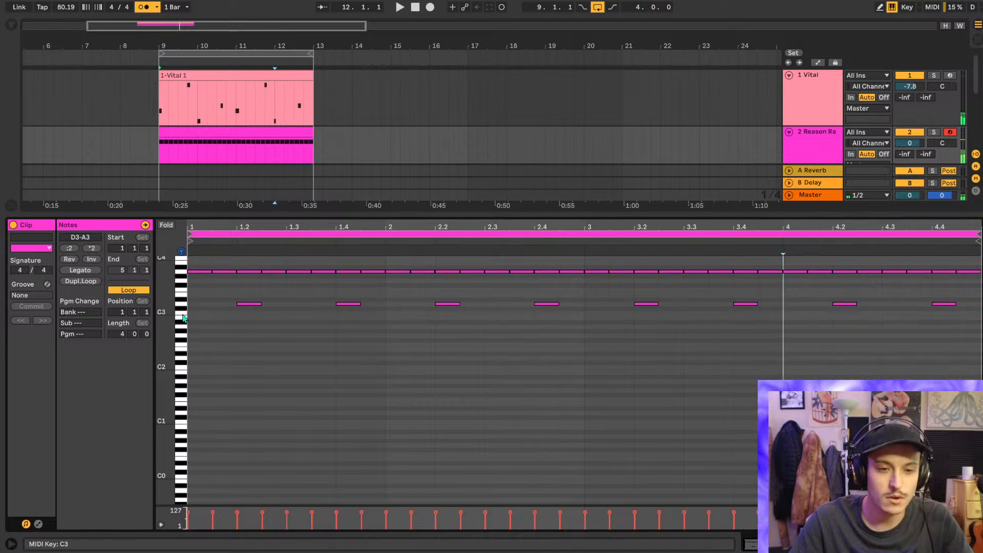
left_click_drag(175, 334, 198, 332)
key("space")
scroll(195, 354, "up", 3)
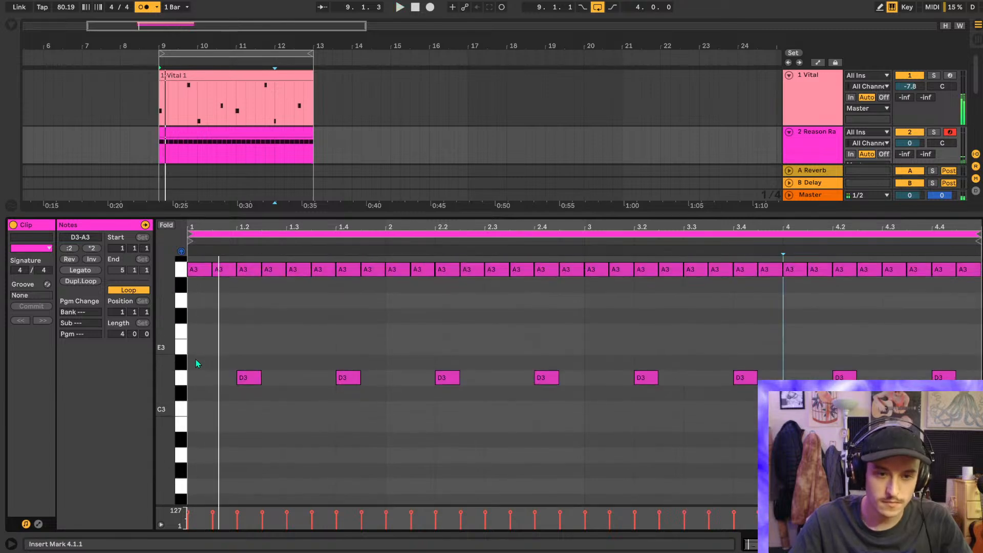
key("b")
key("b")
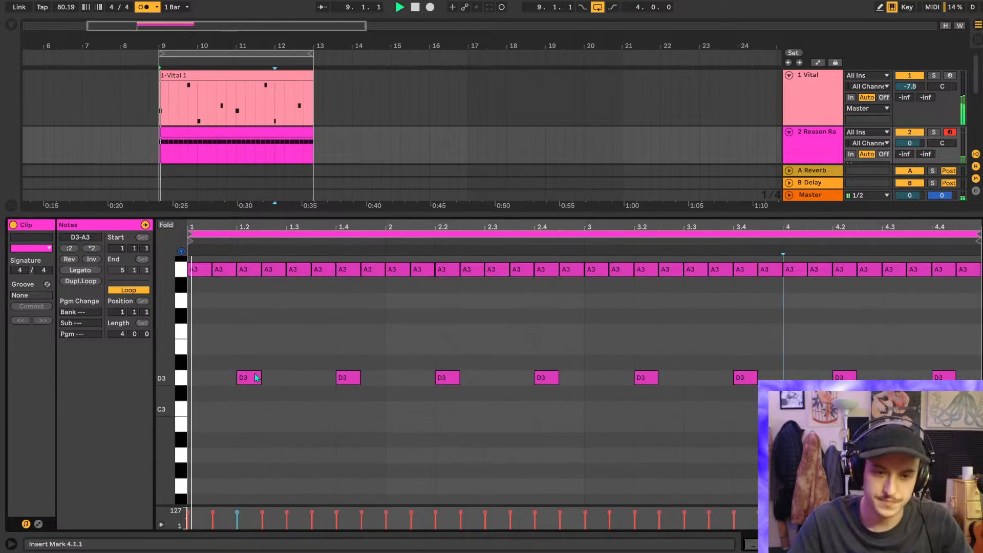
scroll(346, 331, "up", 2)
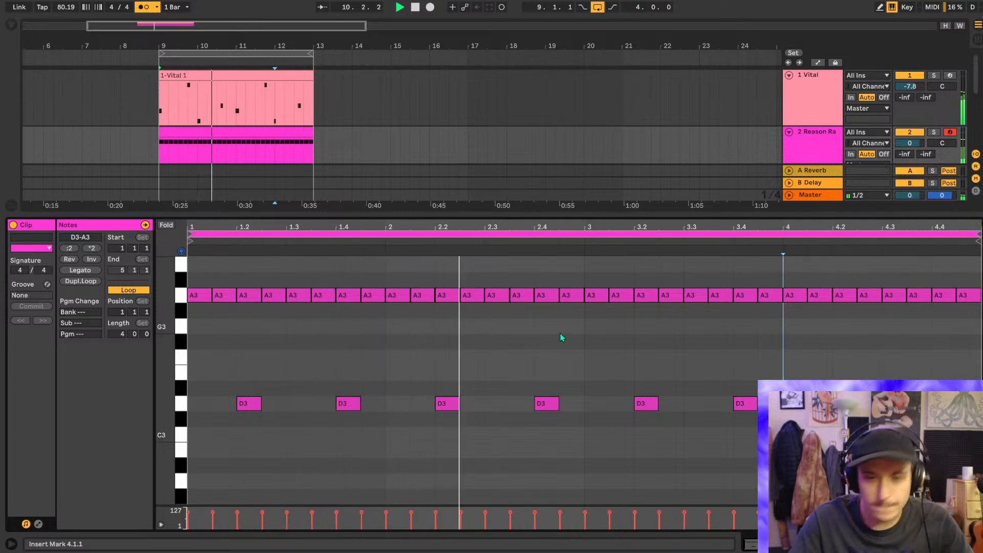
key("space")
- Raise the A3 note at 2.4.3 to B3 and play the clip from 2.3.3
left_click(569, 299)
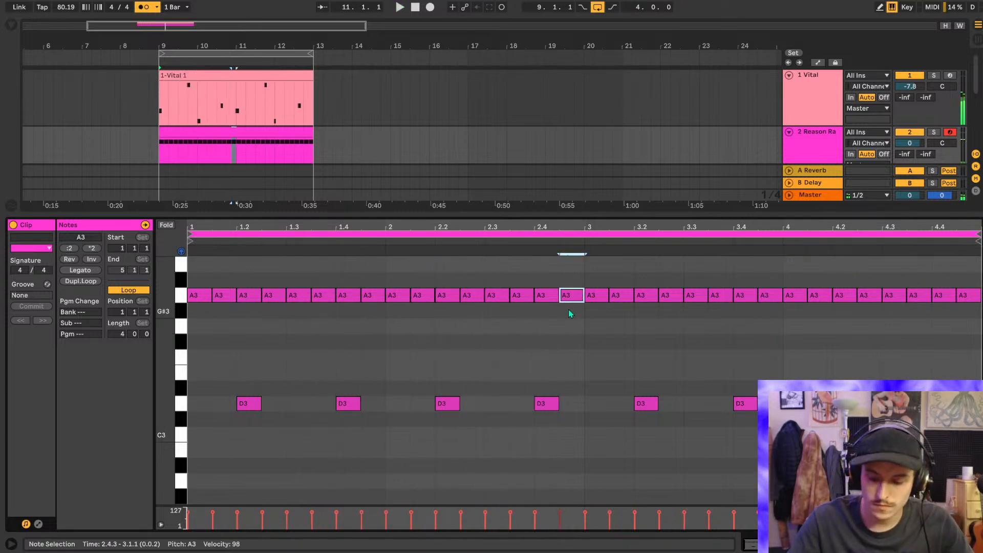
key("Up")
key("Up")
key("Up")
key("Down")
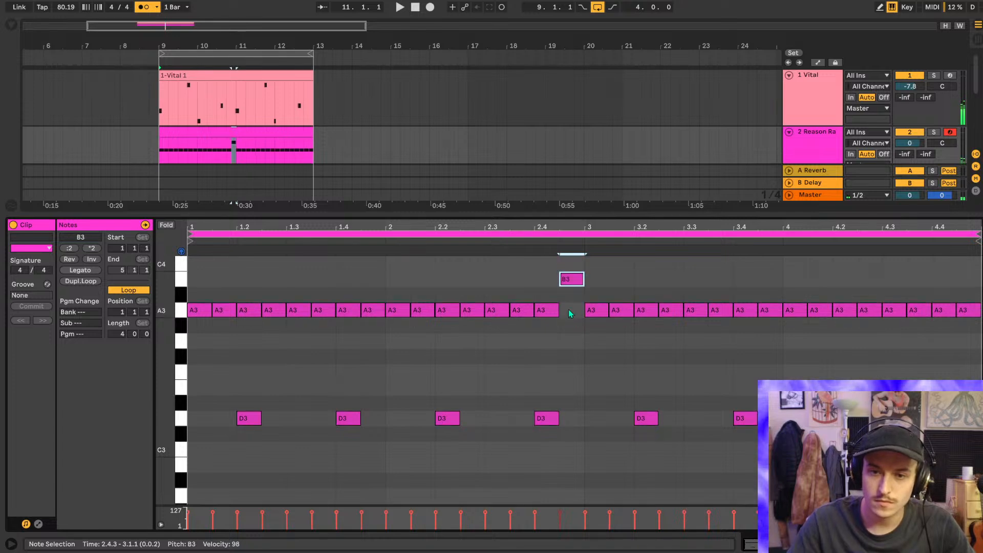
left_click(509, 364)
key("space")
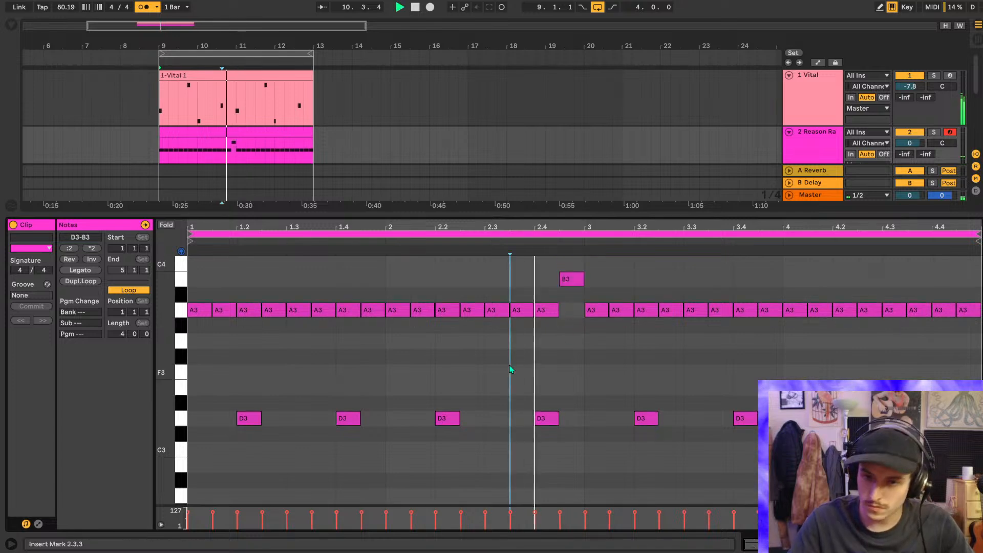
- Stop playback and add a C3 eighth note at 2.4.3, beneath the B3 note
key("space")
double_click(570, 461)
left_click_drag(573, 465, 573, 450)
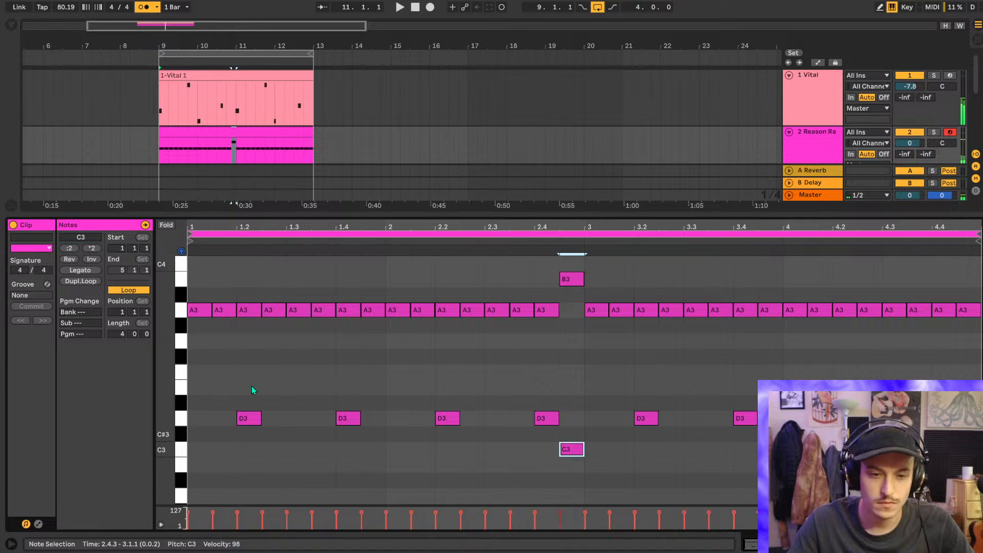
- Add an eighth note at 1.1.1, try it at B3 and D3, and settle its pitch on B2
double_click(200, 294)
key("Up")
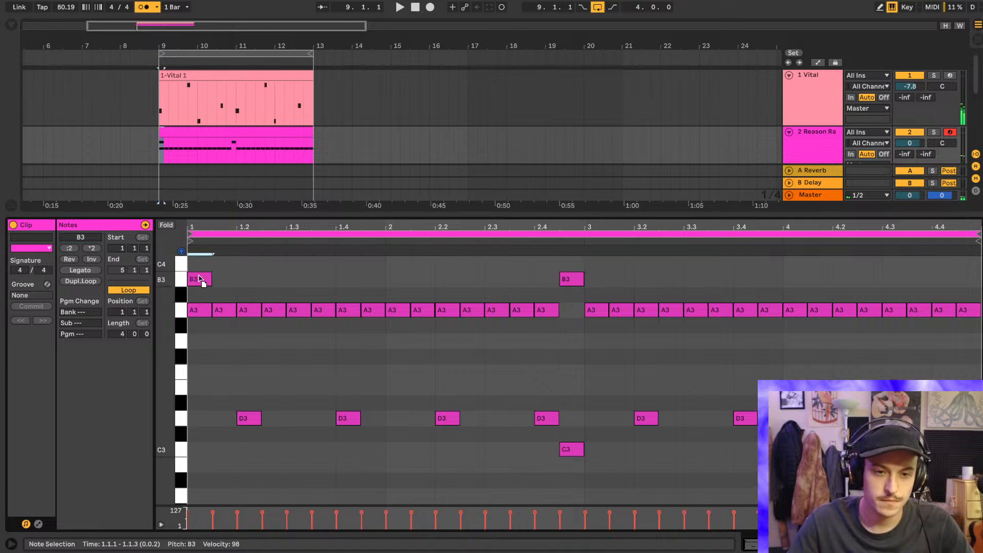
key("Up")
scroll(199, 290, "up", 1)
mouse_move(198, 304)
left_mouse_down()
mouse_move(198, 266)
mouse_move(197, 298)
left_mouse_up()
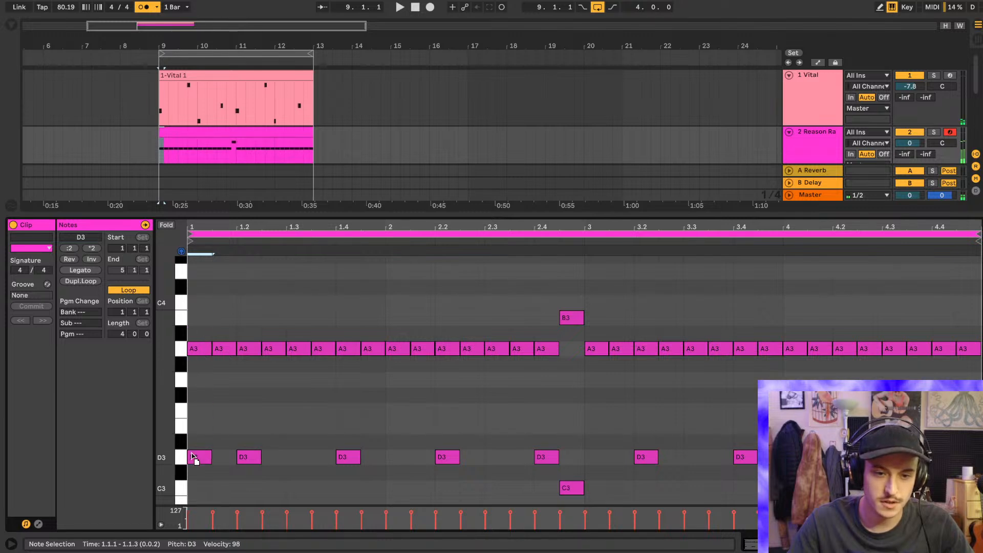
key("Down")
scroll(230, 434, "down", 1)
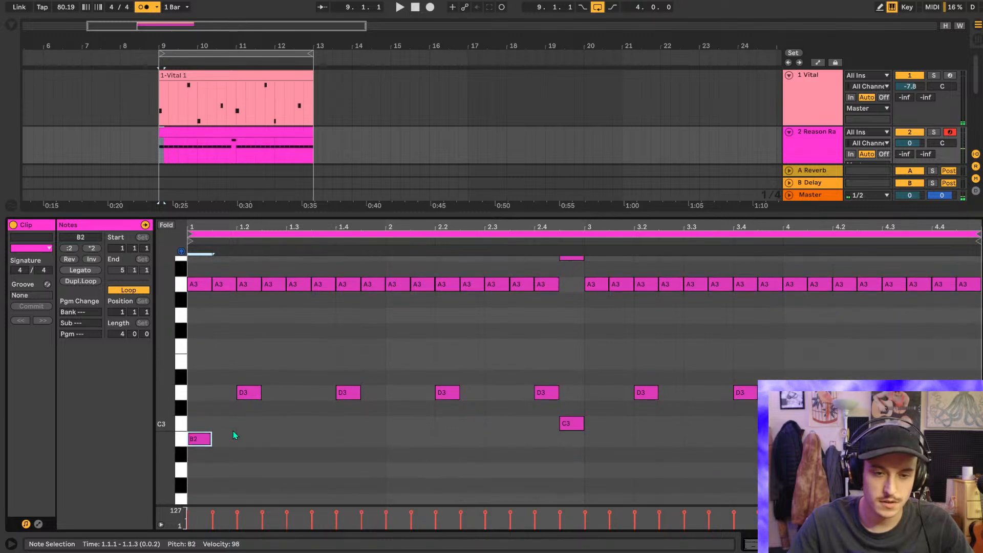
- Layer a C3 eighth note over the B2 note at 1.1.1 and play the loop
key("space")
double_click(197, 407)
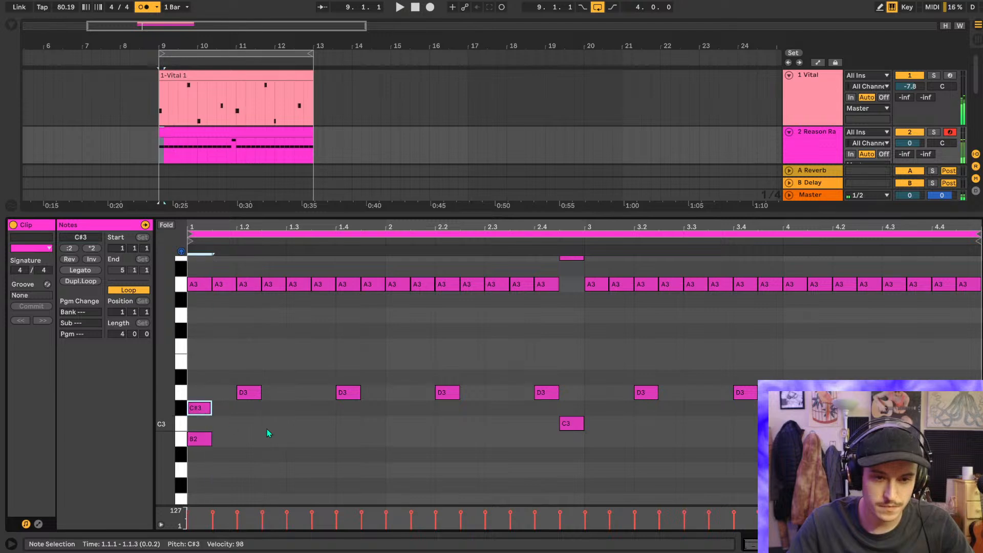
key("space")
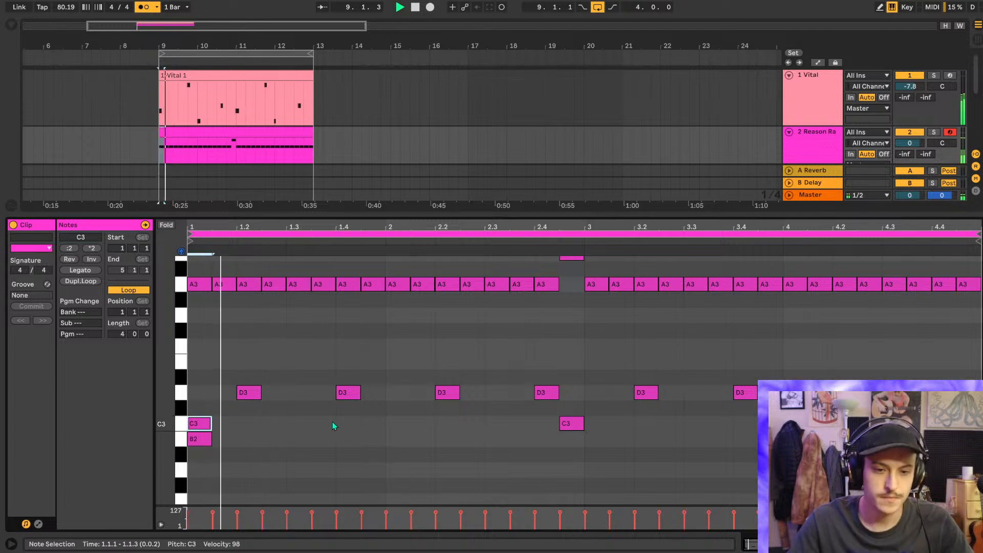
- Add a C3 note in bar 1, position it at 1.2.4, and shorten it to a sixteenth note
double_click(301, 427)
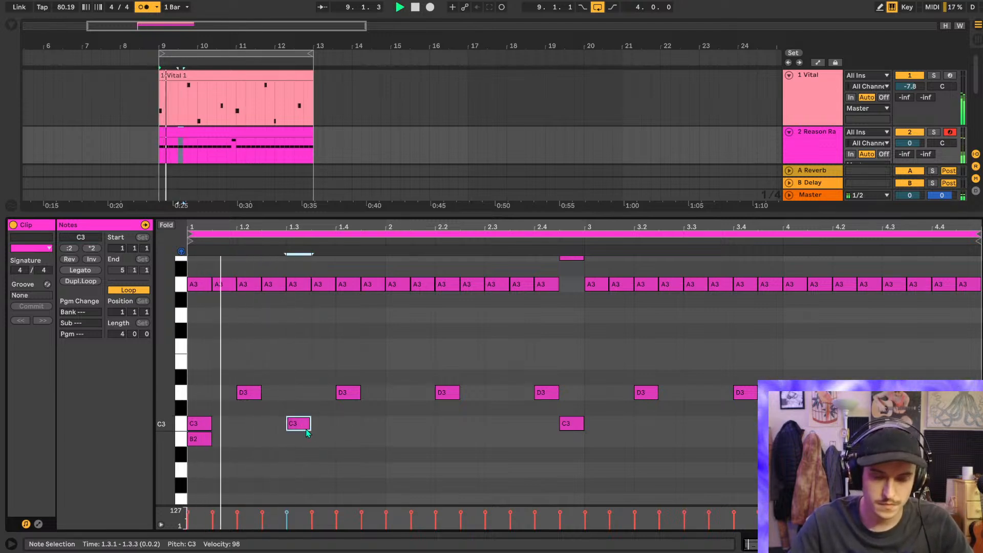
left_click_drag(302, 424, 290, 428)
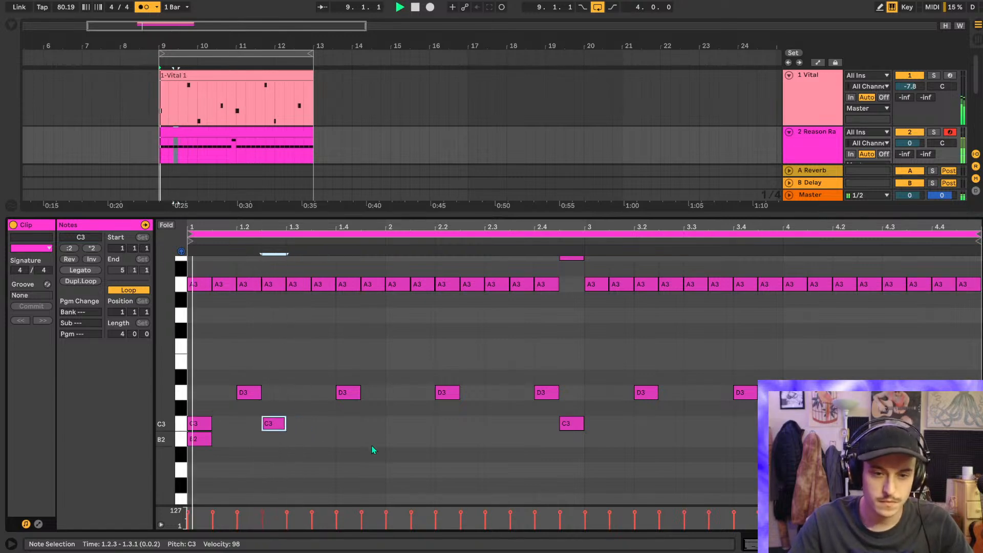
key("space")
scroll(271, 424, "up", 3)
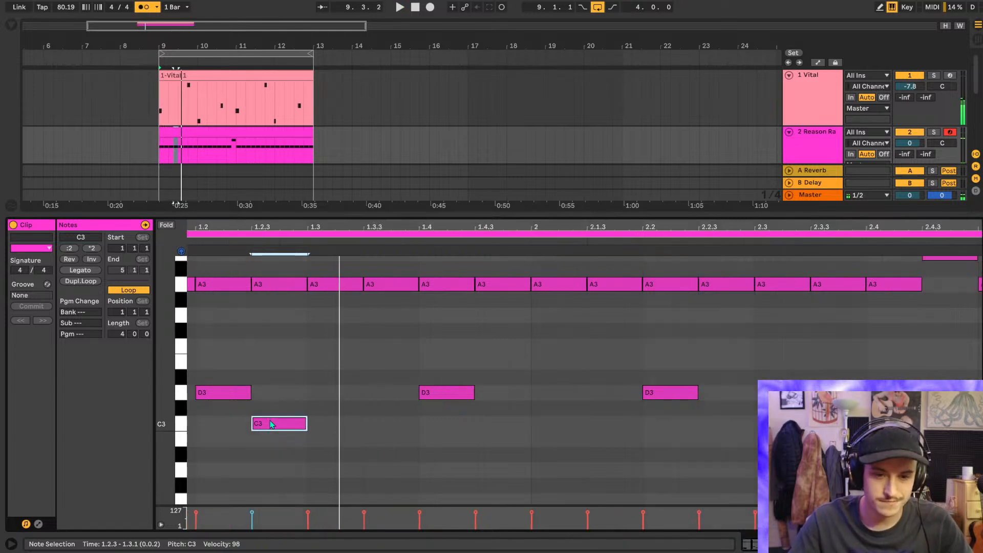
left_click_drag(271, 423, 298, 424)
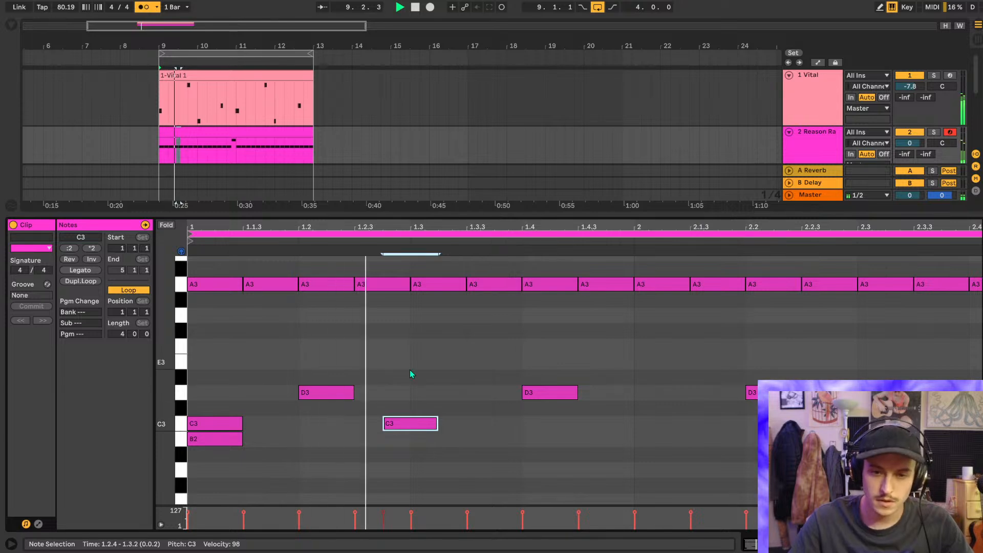
left_click_drag(436, 422, 410, 423)
scroll(427, 392, "down", 3)
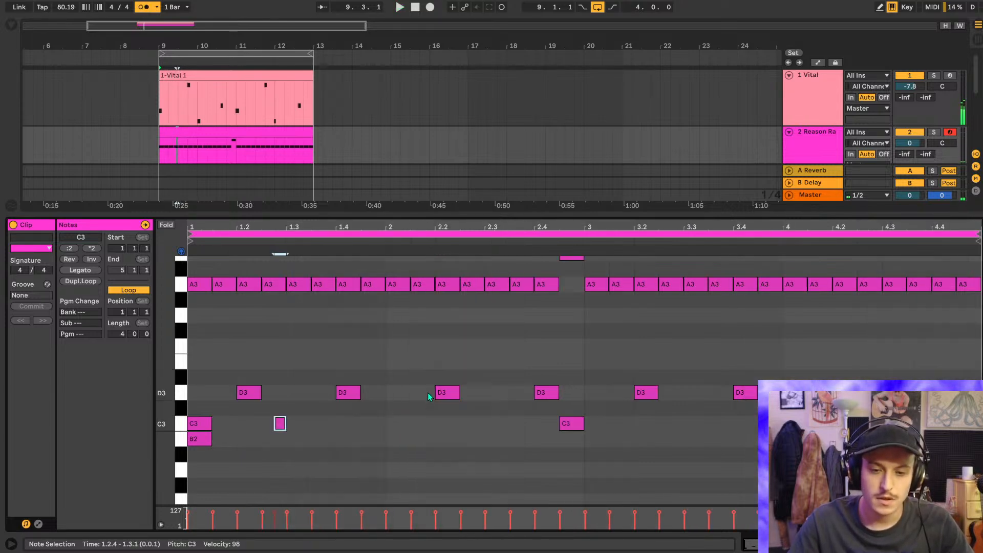
- Play the loop from bar 9 repeatedly to check the new C3 hits against the Vital part
key("space")
key("b")
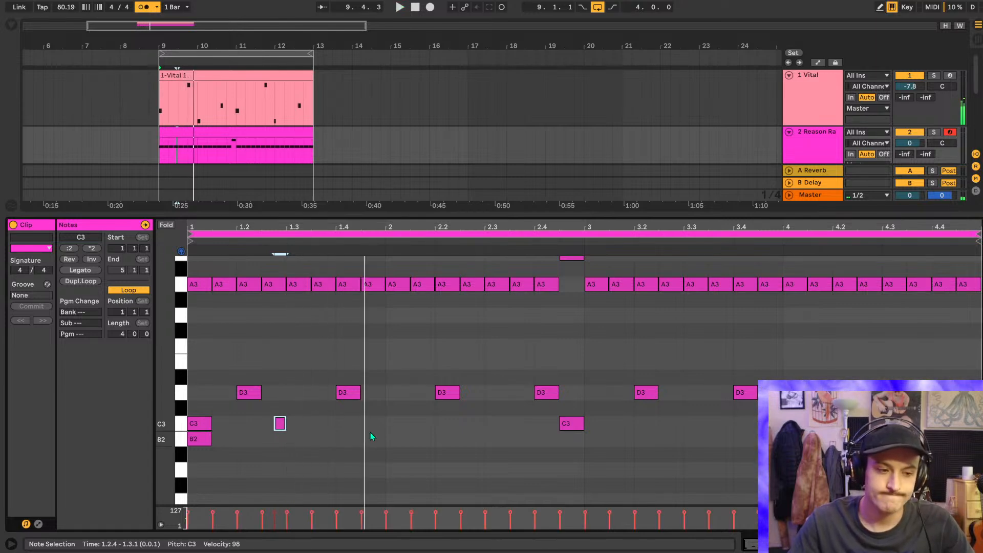
key("space")
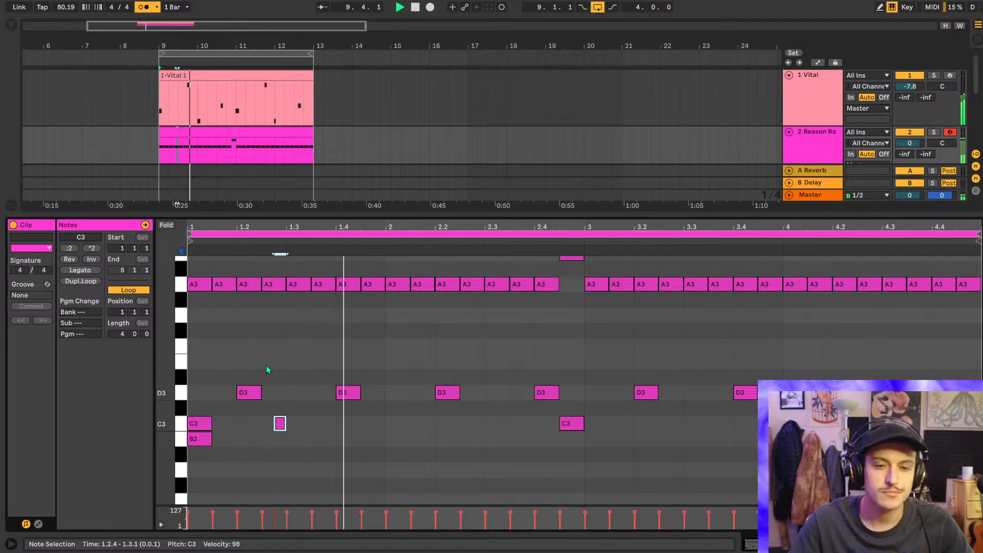
key("space")
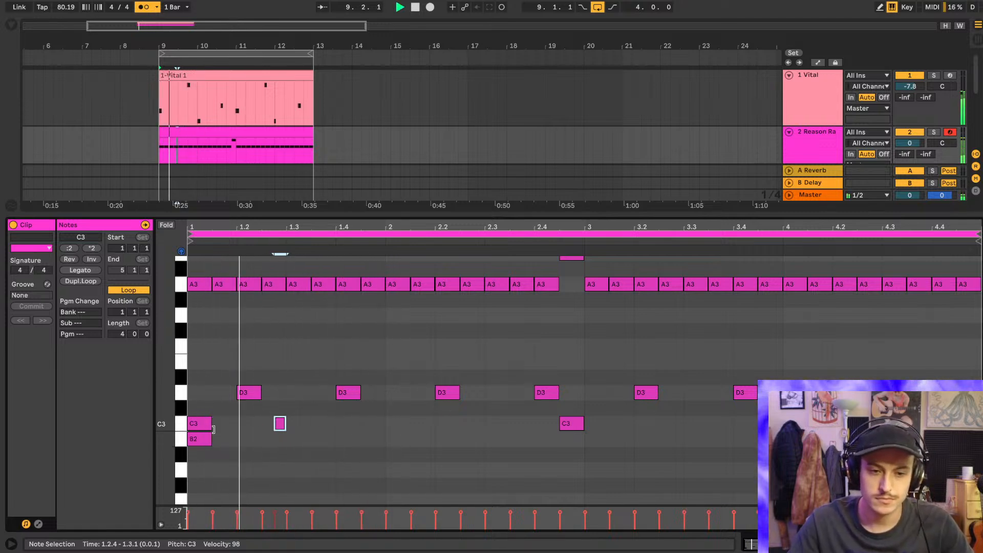
- Mute the Vital track and draw C3 eighth notes at 1.4.3 and 2.1.1 in the drum clip
left_click(907, 76)
key("space")
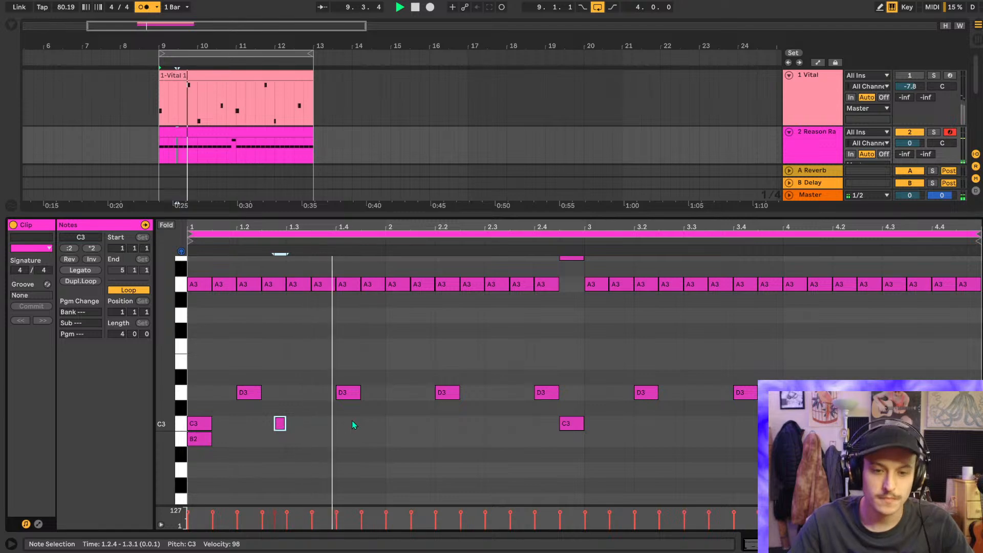
key("b")
left_click_drag(364, 423, 396, 422)
key("b")
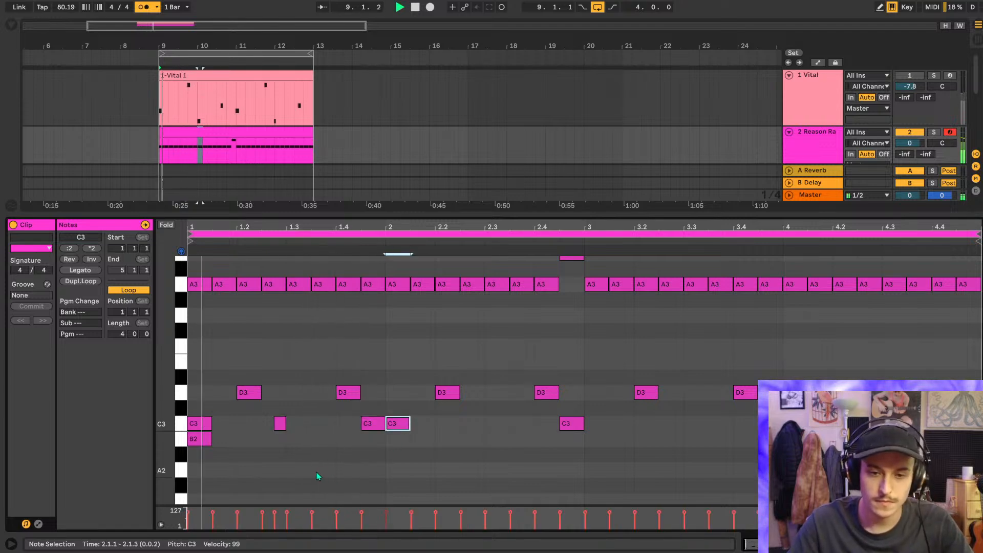
- Trim the start of the C3 note at 1.4.3 to 1.4.4, making it a sixteenth note, and play the result
left_click(315, 472)
scroll(370, 433, "up", 3)
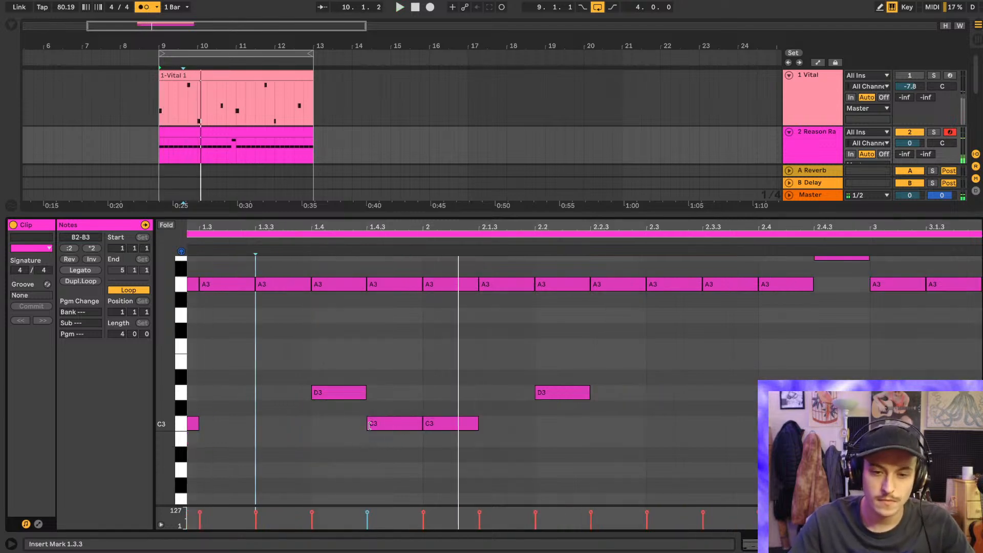
left_click_drag(369, 425, 395, 425)
left_click(310, 462)
key("space")
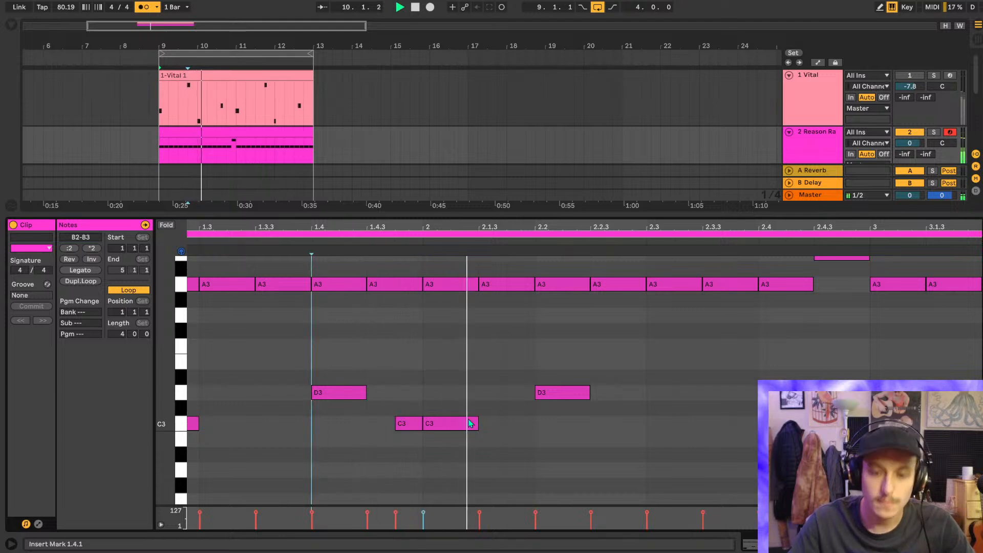
- Add a C3 sixteenth note at 2.1.3 and play the pattern from 1.4.3
scroll(468, 420, "down", 3)
key("space")
scroll(410, 425, "up", 3)
double_click(428, 422)
left_click(286, 459)
key("space")
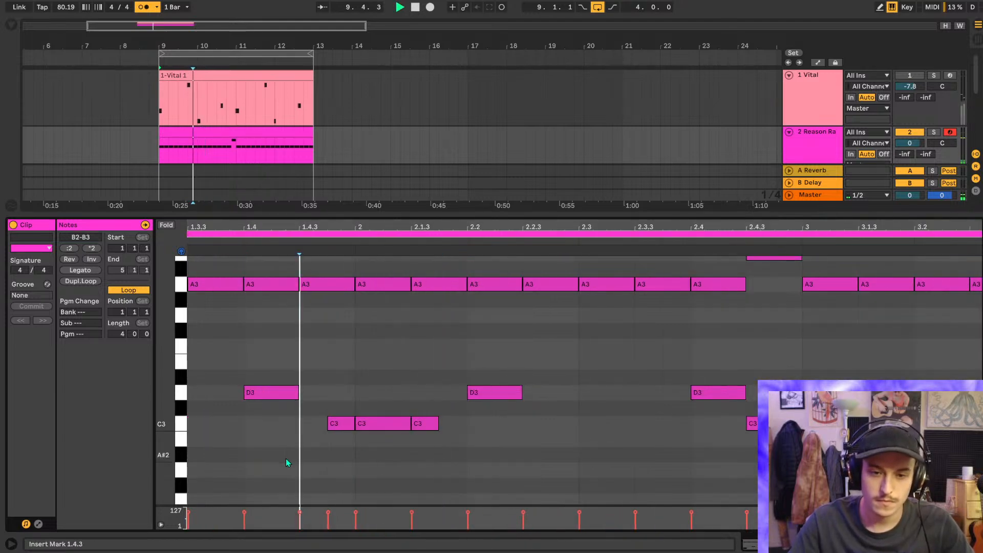
scroll(438, 436, "down", 3)
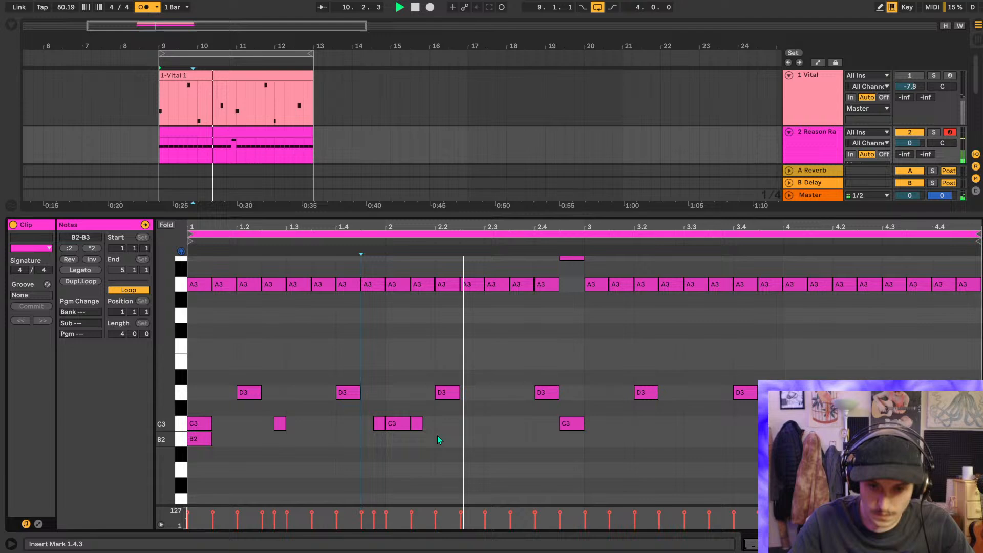
- Add two C3 eighth notes in bar 2, placing them at 2.2.1 and 2.3.3, and play the pattern
double_click(487, 425)
left_click(370, 454)
key("space")
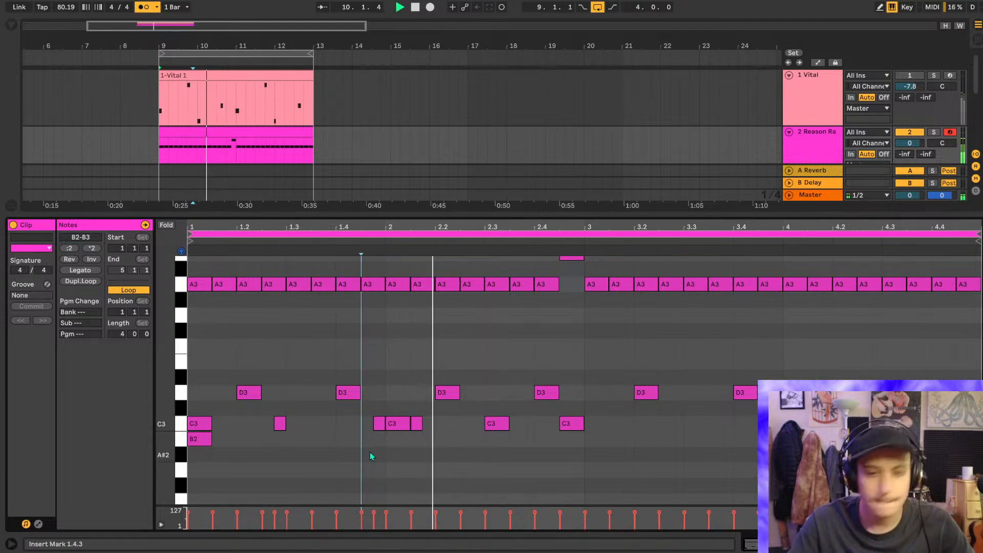
left_click(483, 425)
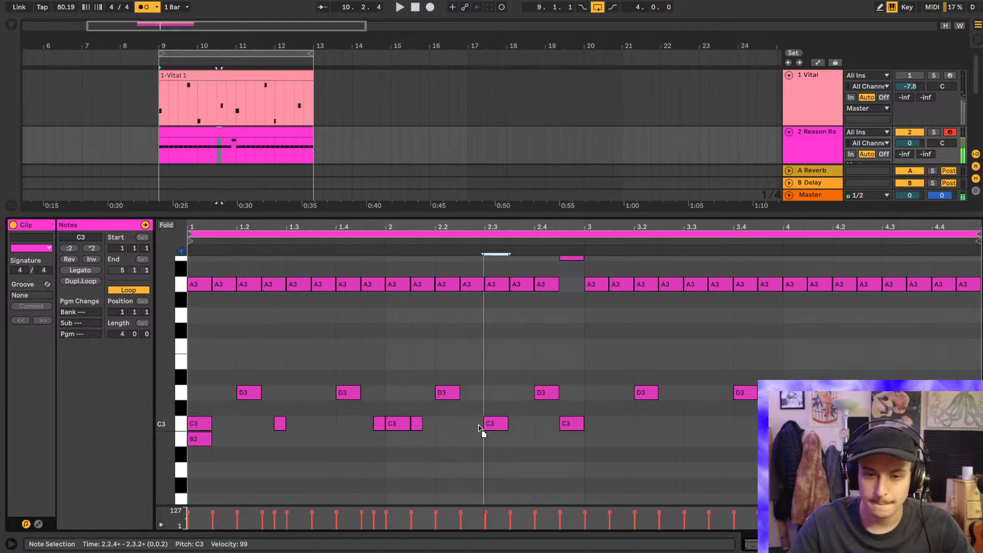
left_click_drag(478, 426, 453, 426)
left_click(407, 462)
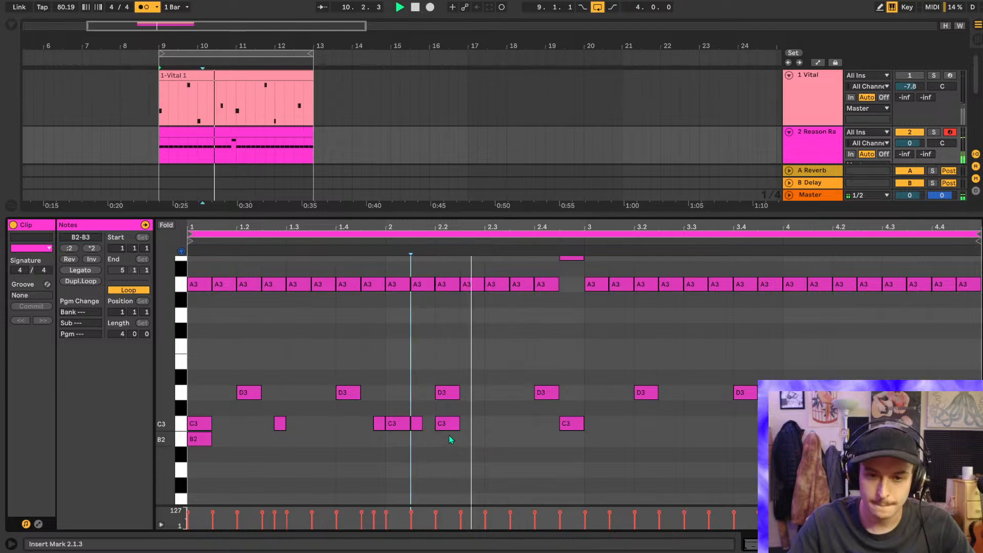
double_click(522, 427)
left_click(437, 477)
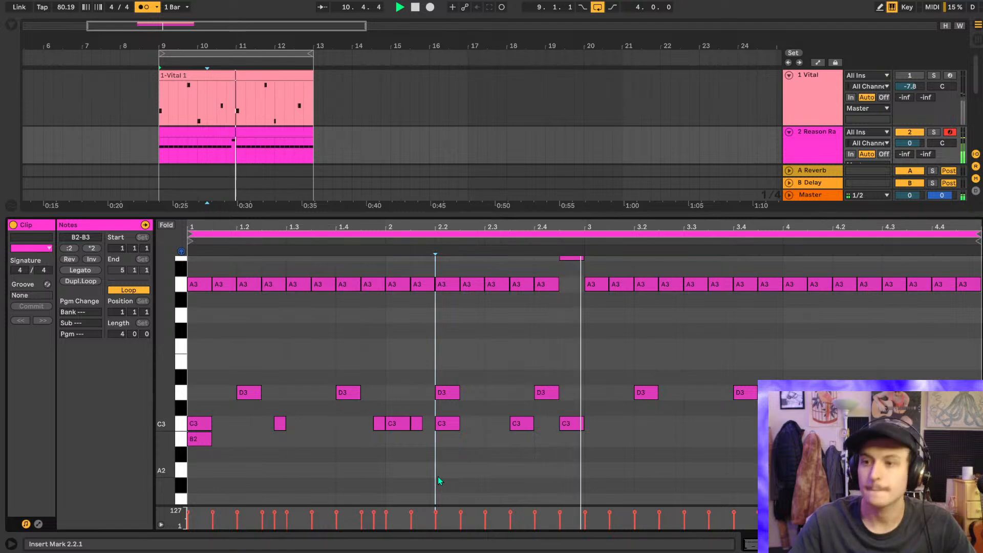
- Add a short C3 note at 2.4.2 and lengthen it to a full sixteenth note
scroll(584, 420, "up", 5)
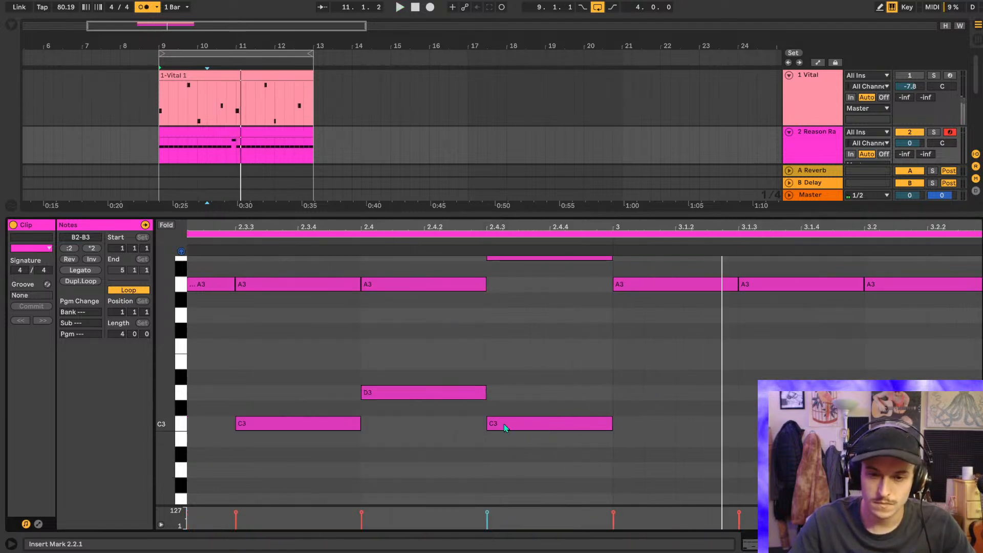
left_click(204, 371)
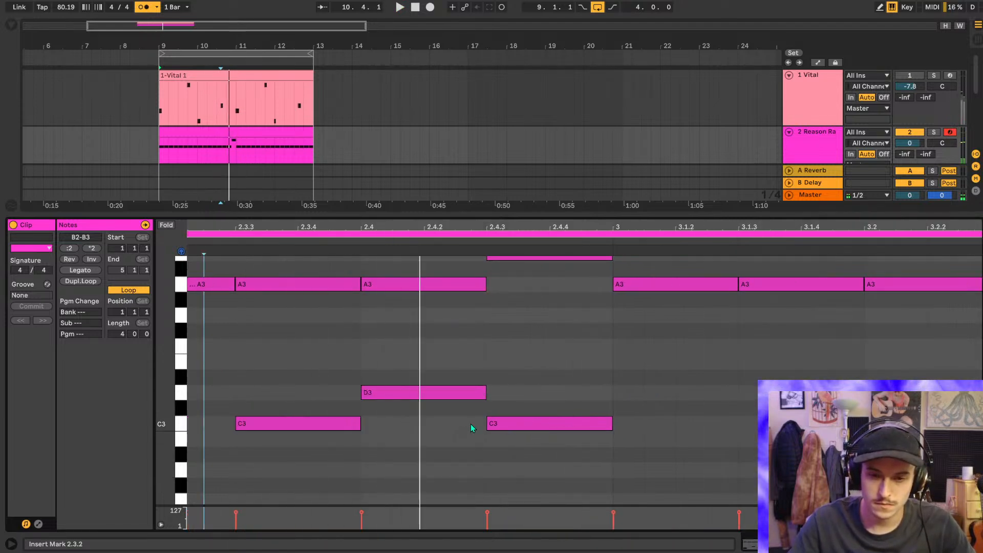
double_click(440, 424)
left_click(253, 482)
key("space")
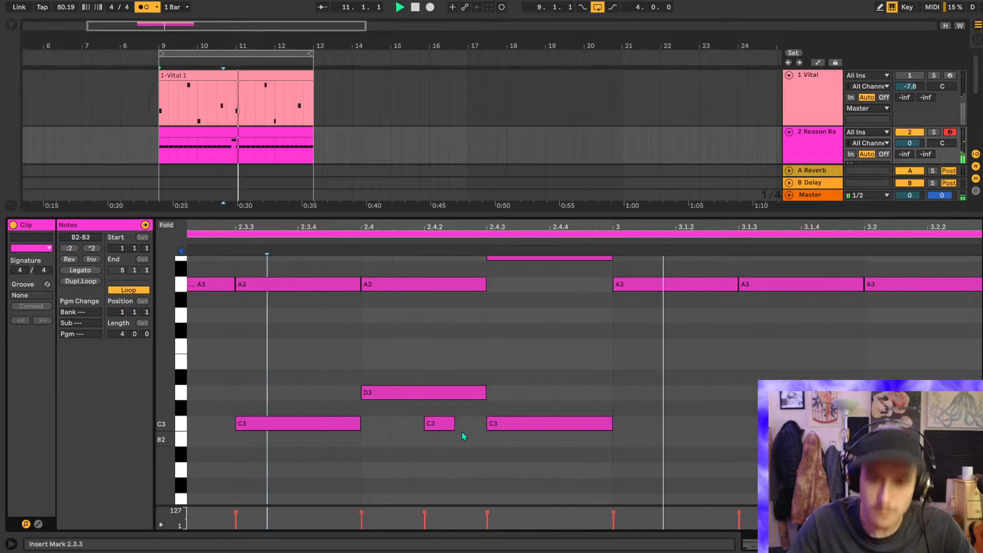
key("space")
left_click_drag(454, 424, 485, 429)
scroll(402, 441, "down", 5)
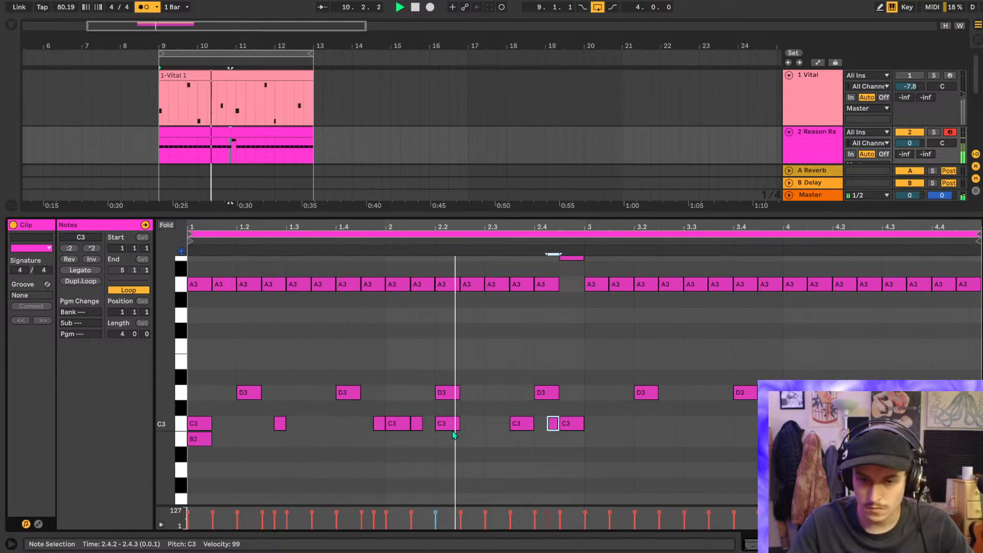
- Move the C3 note at 2.2.1 to 2.2.4 and play bar 2 to check its timing
left_click_drag(452, 433, 490, 429)
left_click(377, 465)
key("space")
left_click(397, 459)
key("space")
scroll(486, 425, "up", 3)
key("space")
left_click(333, 460)
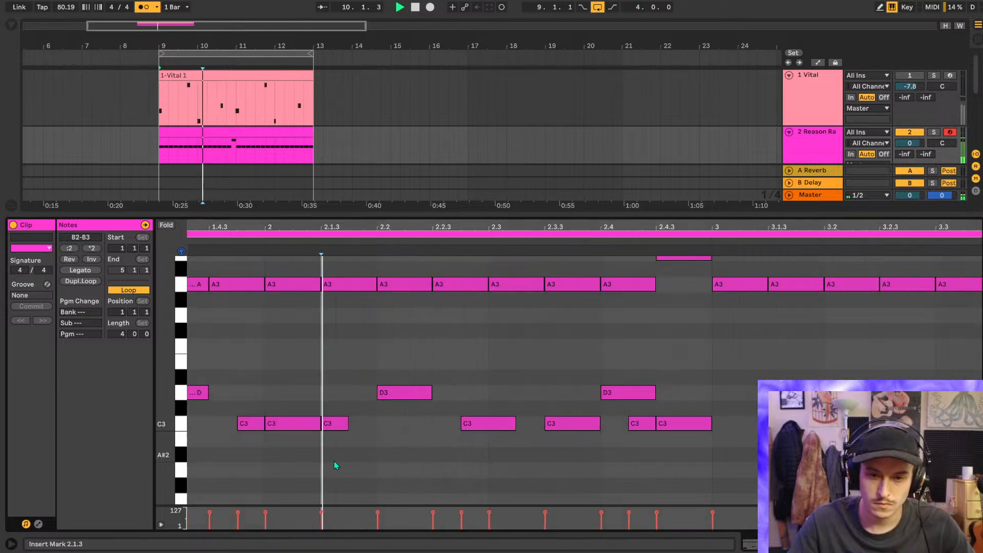
key("space")
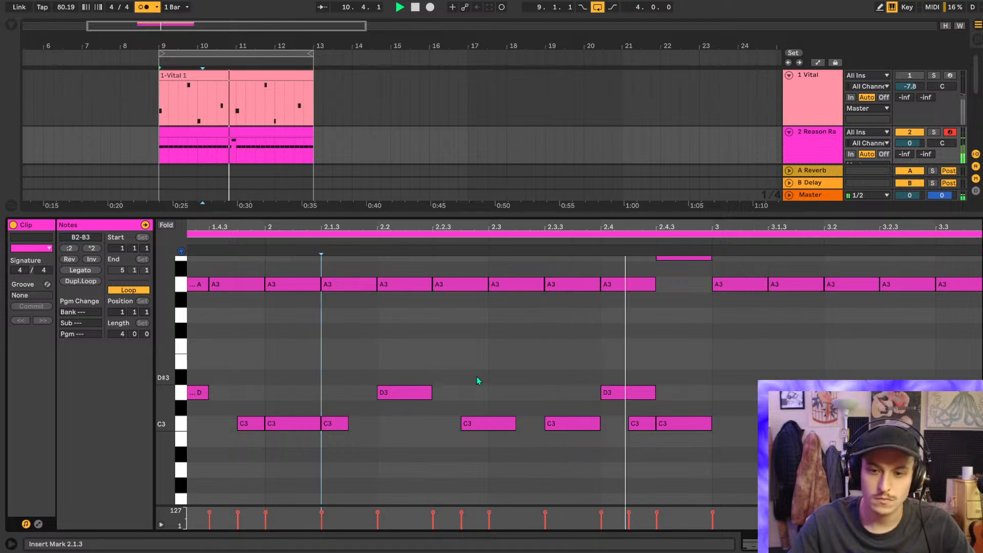
- Duplicate the C3 notes of bars 1 and 2 into bars 3 and 4, and add a B2 note at 3.1.1
scroll(477, 380, "down", 3)
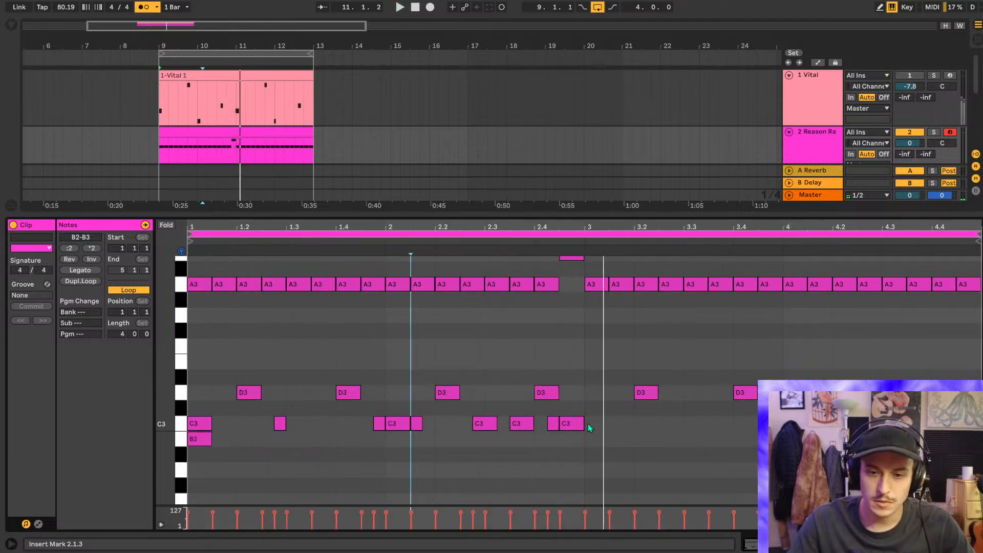
left_click_drag(587, 422, 83, 428)
key("ctrl+d")
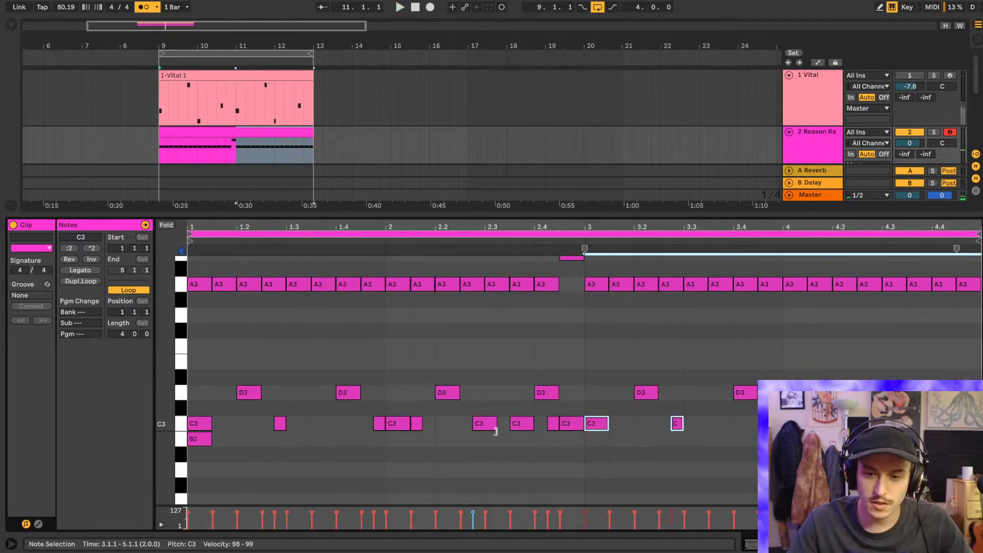
double_click(586, 440)
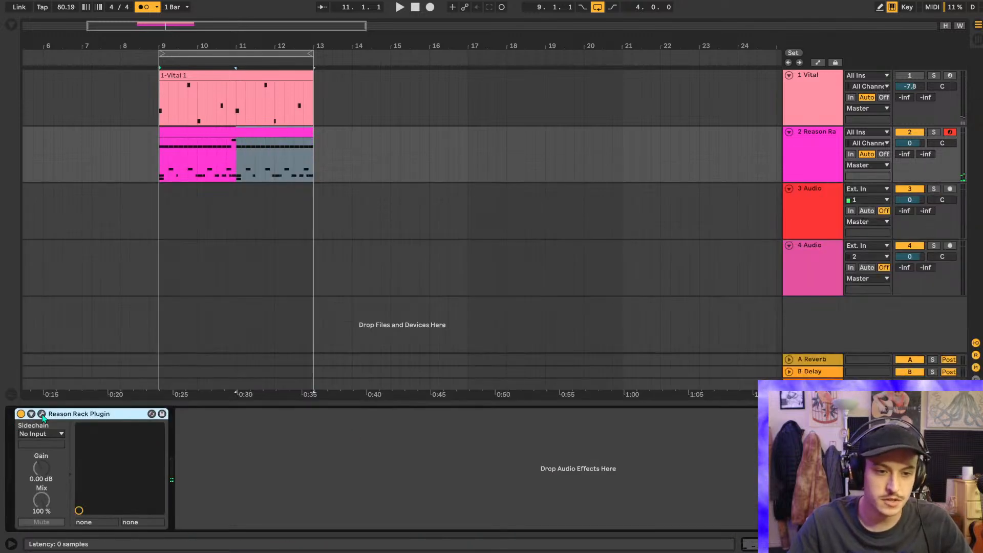
- Open the Reason Rack Plugin's patch browser and audition the Fresh B, Got The Feelin and High Mainstream Drums kits with the loop
left_click(41, 414)
left_click(634, 70)
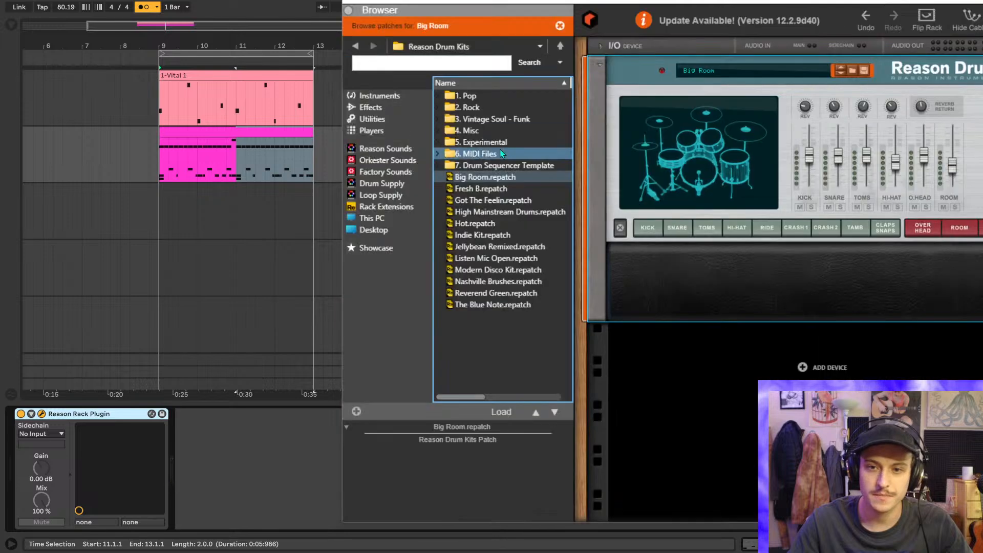
left_click(511, 189)
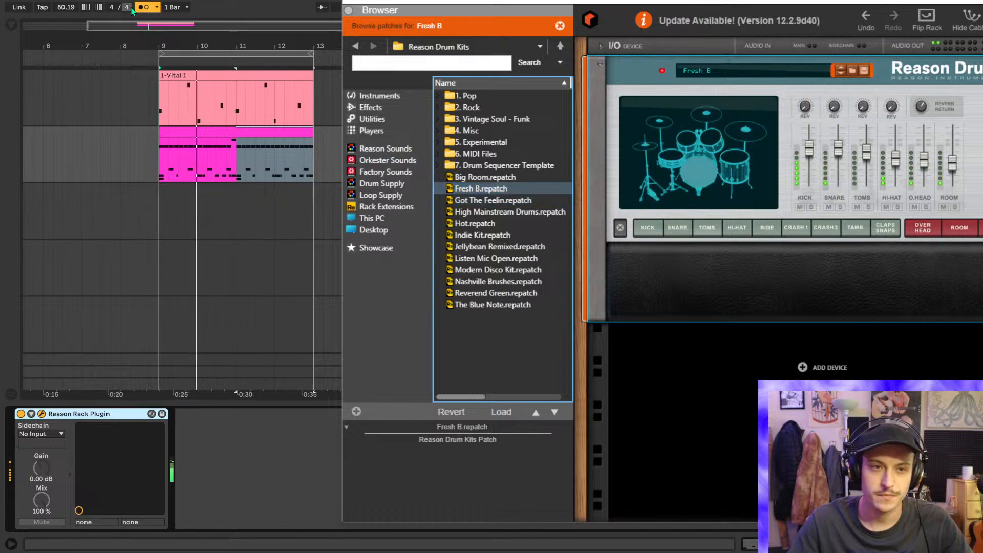
left_click(499, 200)
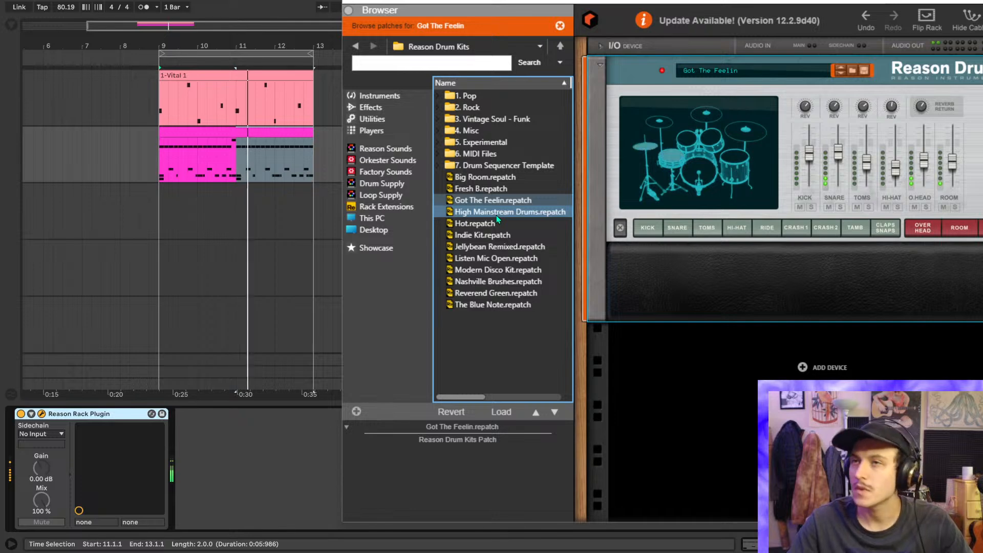
left_click(496, 215)
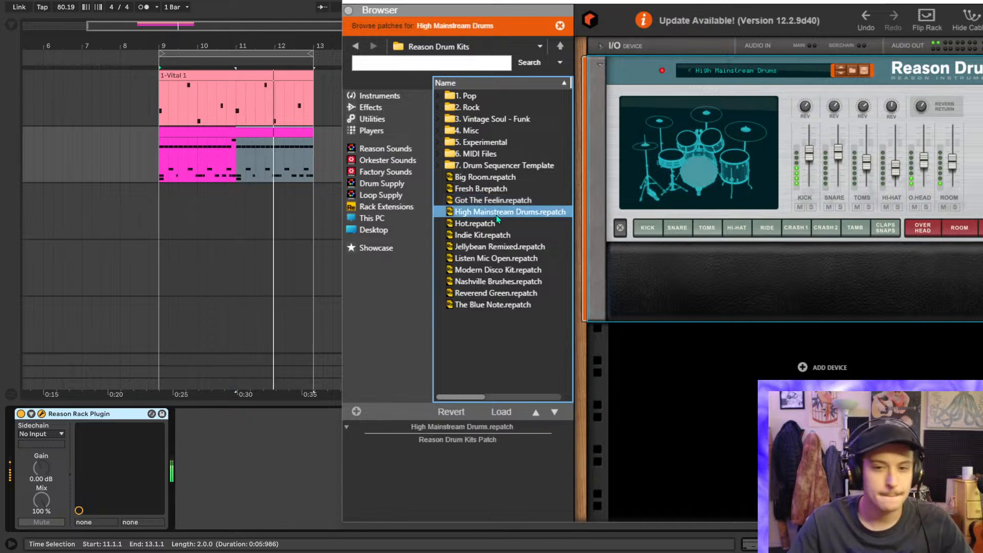
- Audition the Hot, Indie Kit, Jellybean Remixed, Listen Mic Open, Modern Disco Kit and The Blue Note patches
left_click(477, 223)
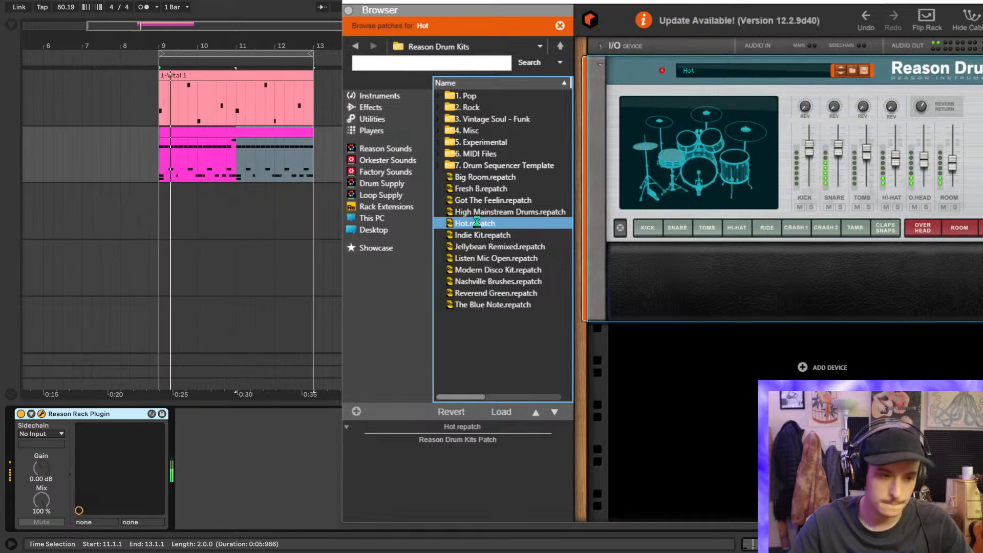
left_click(480, 235)
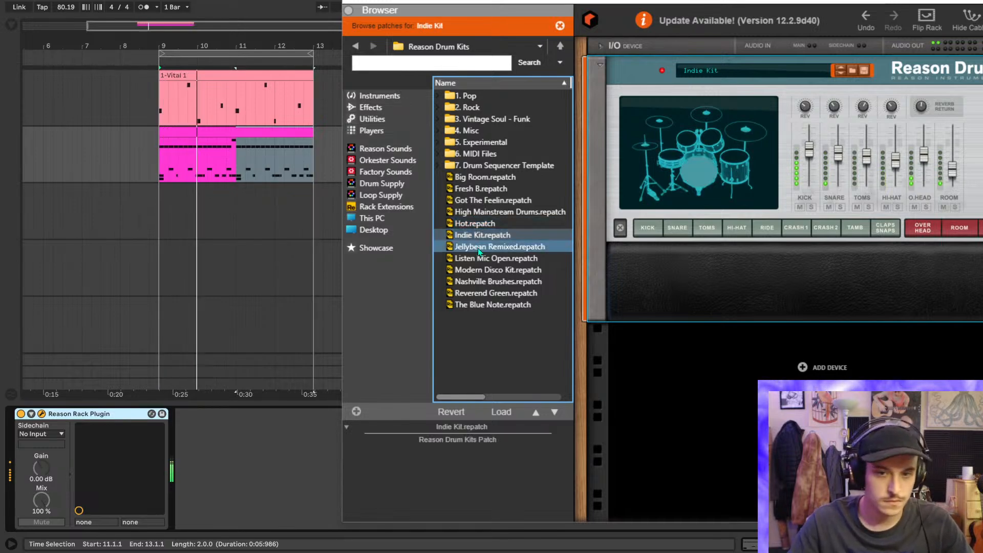
left_click(479, 247)
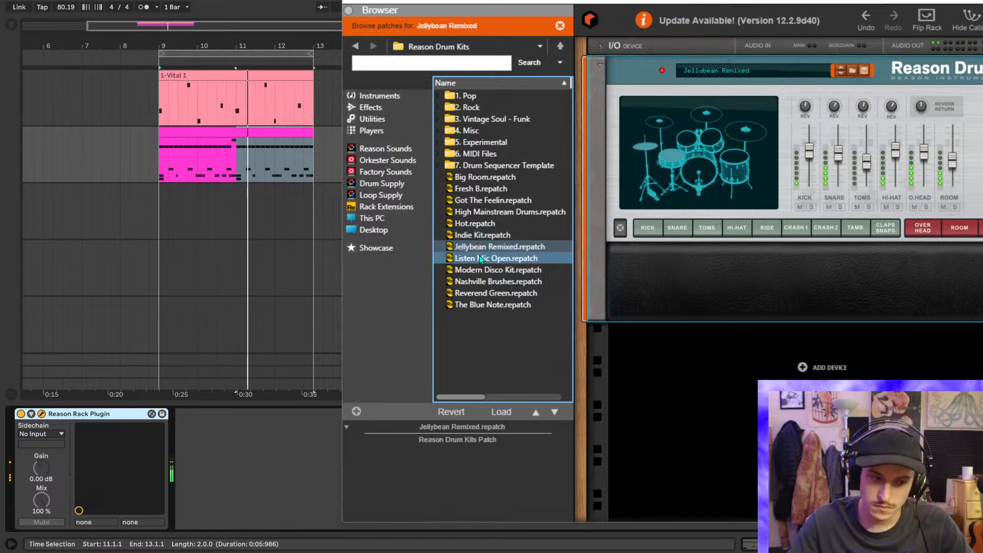
left_click(479, 257)
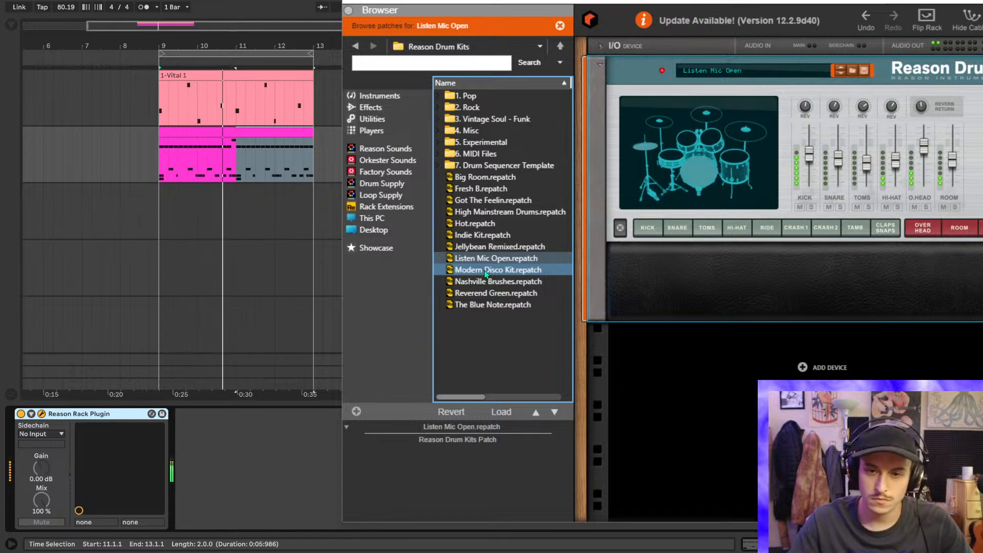
left_click(482, 270)
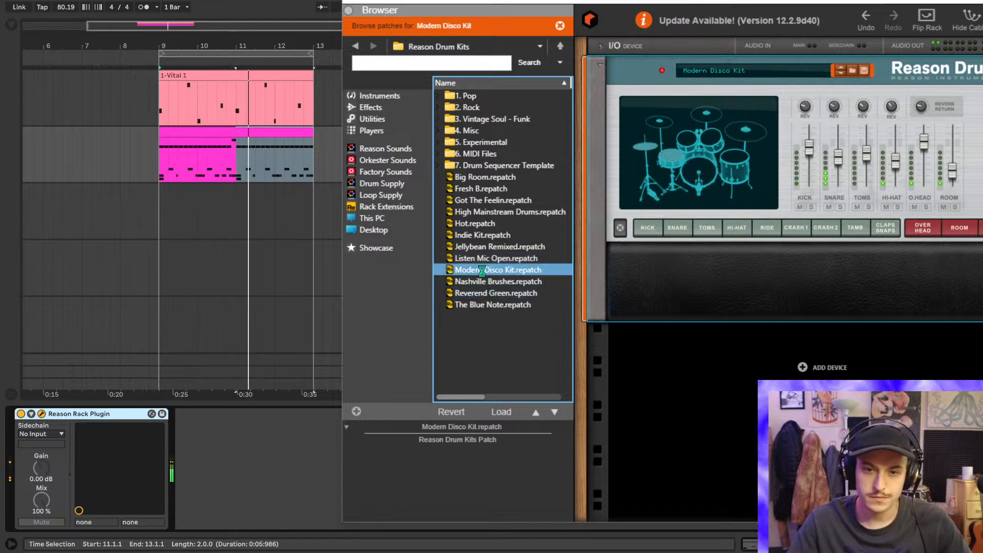
left_click(486, 302)
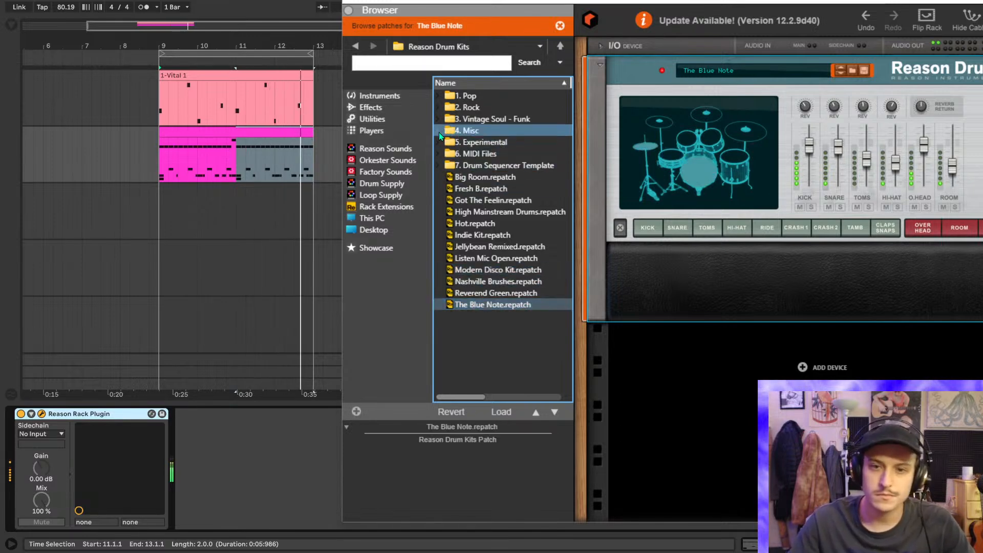
- Audition the Rock folder's Jimmy, Jocke, John, NYC Aggressive, Scottish Rockerrr, Snappy and Stereo Rooms kits with the loop
left_click(437, 107)
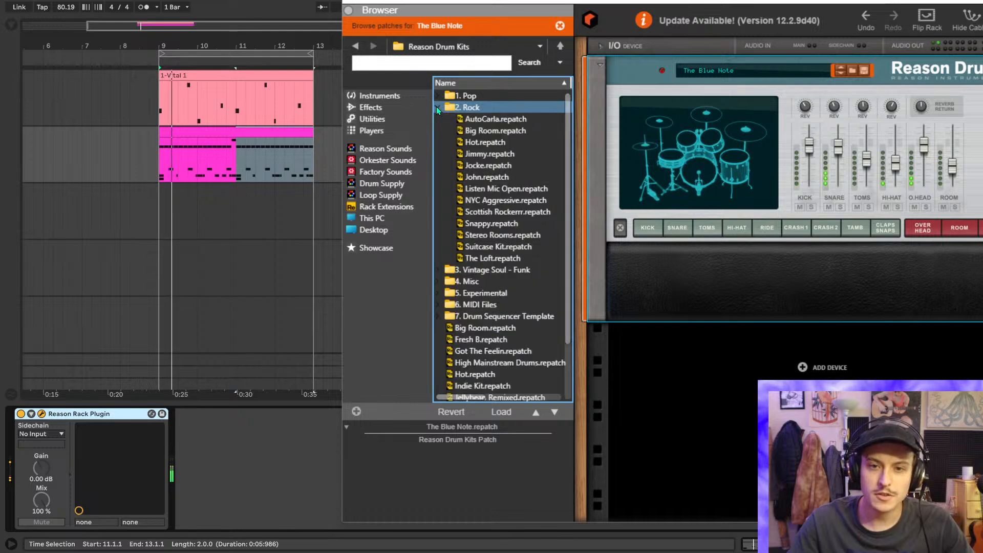
left_click(487, 153)
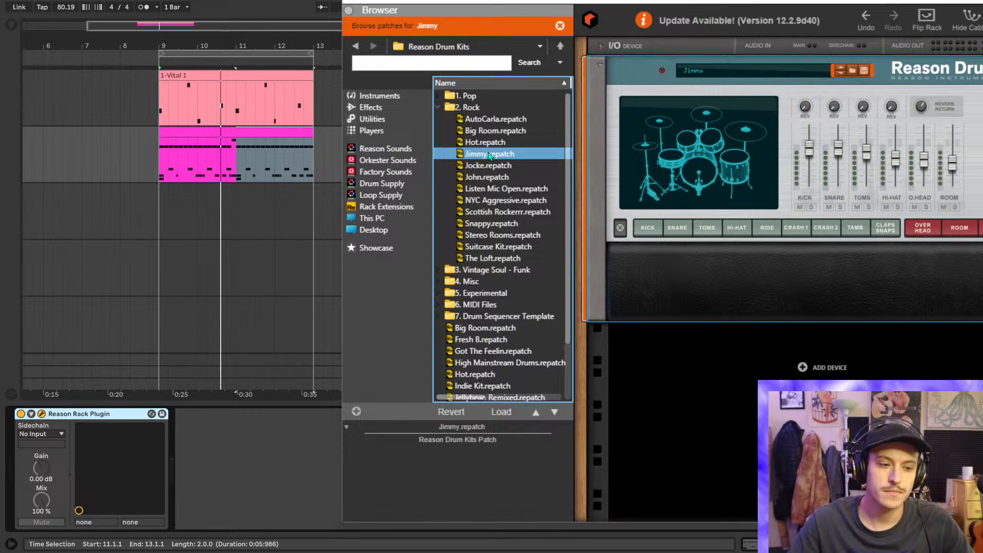
left_click(485, 165)
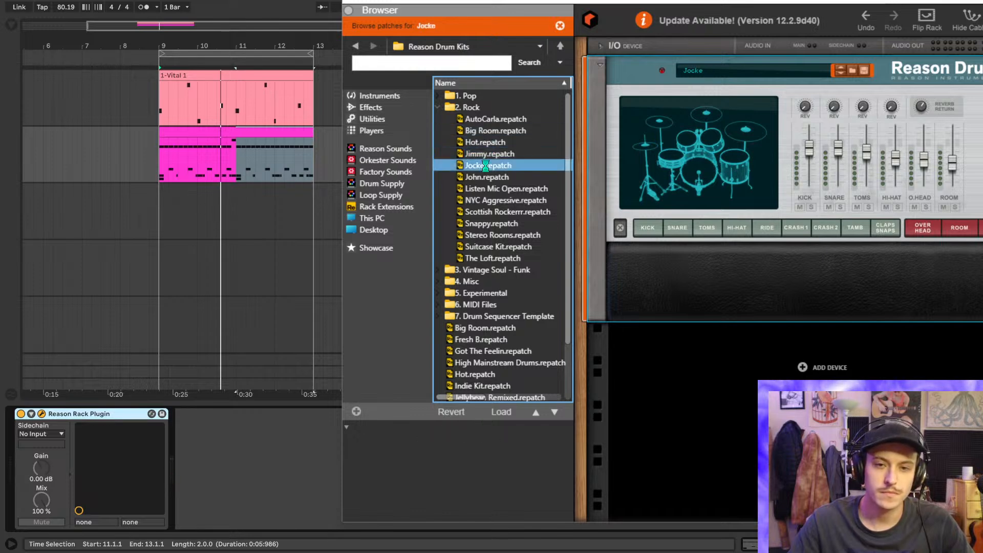
left_click(487, 176)
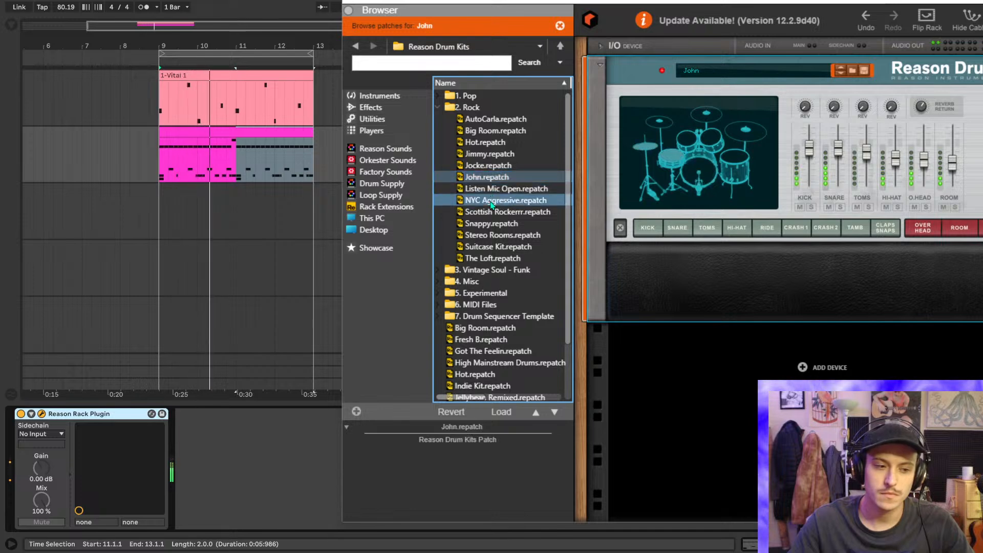
left_click(490, 201)
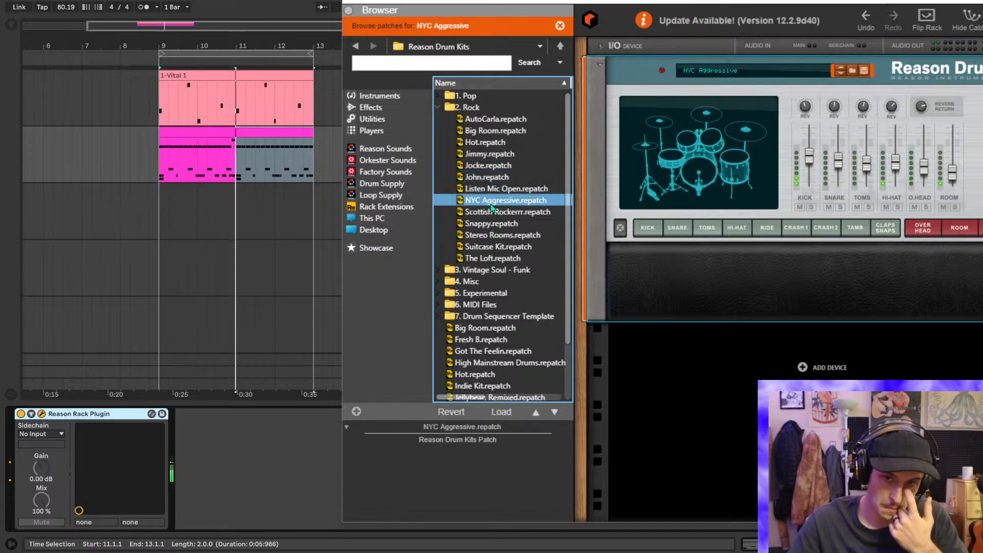
left_click(491, 212)
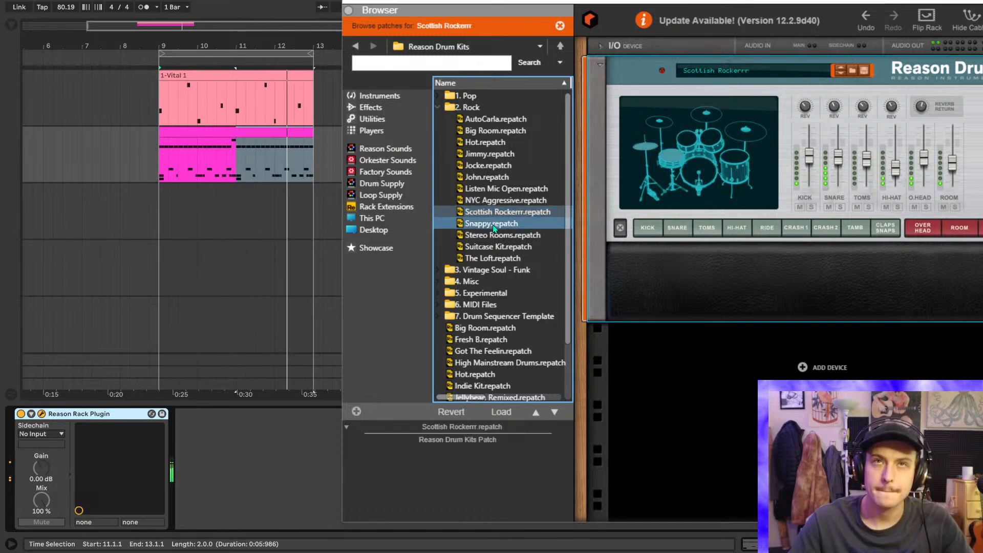
left_click(493, 225)
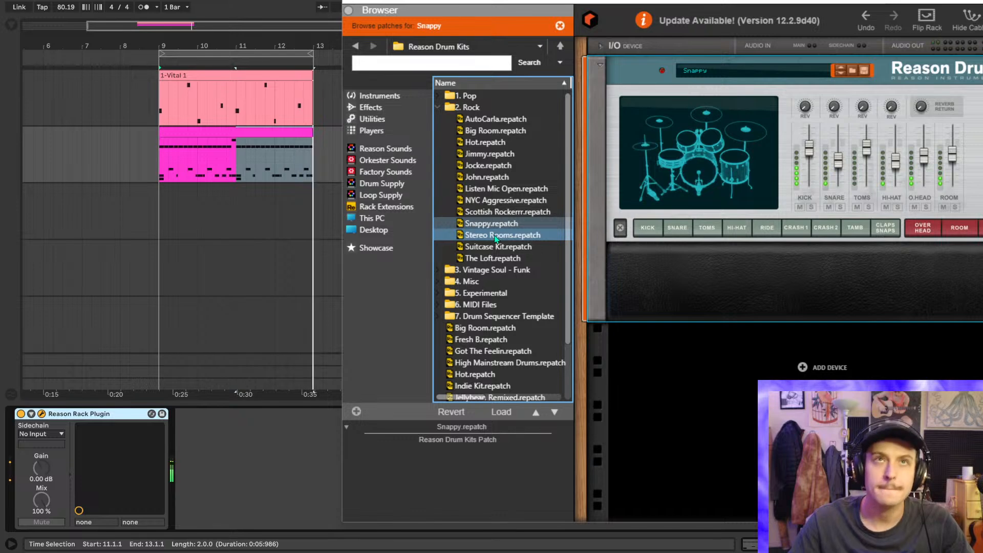
left_click(494, 235)
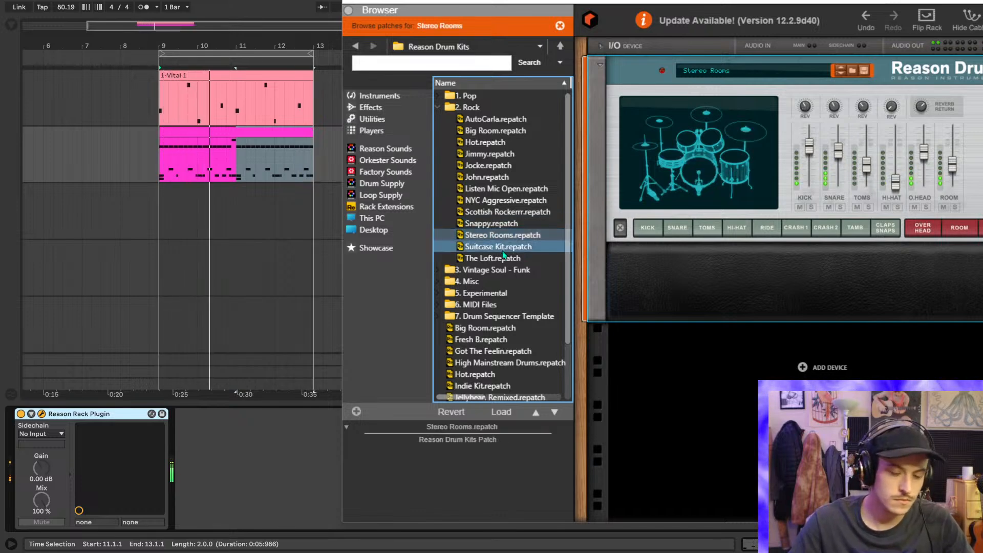
- Load The Loft patch from the Rock folder, and close the patch browser and the plug-in window
left_click(501, 256)
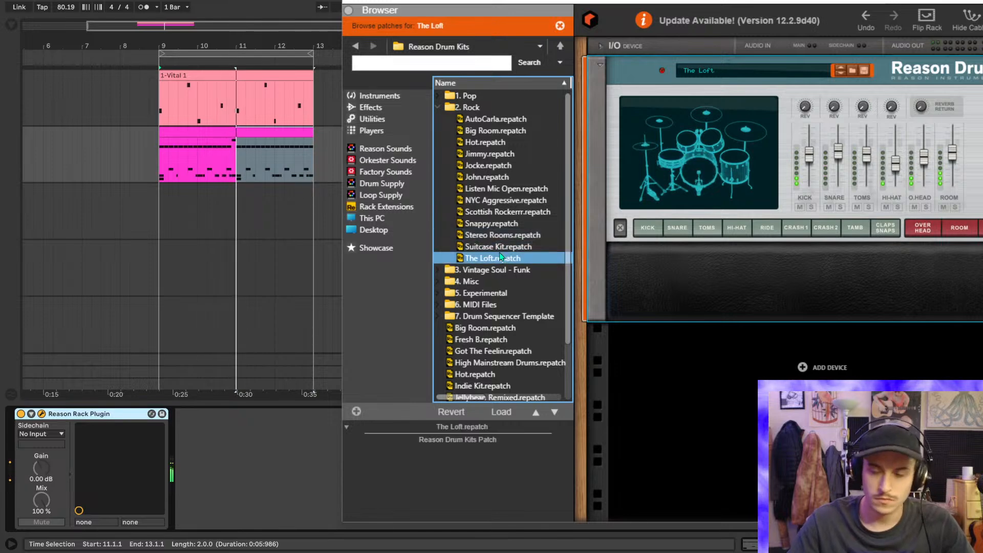
left_click(377, 7)
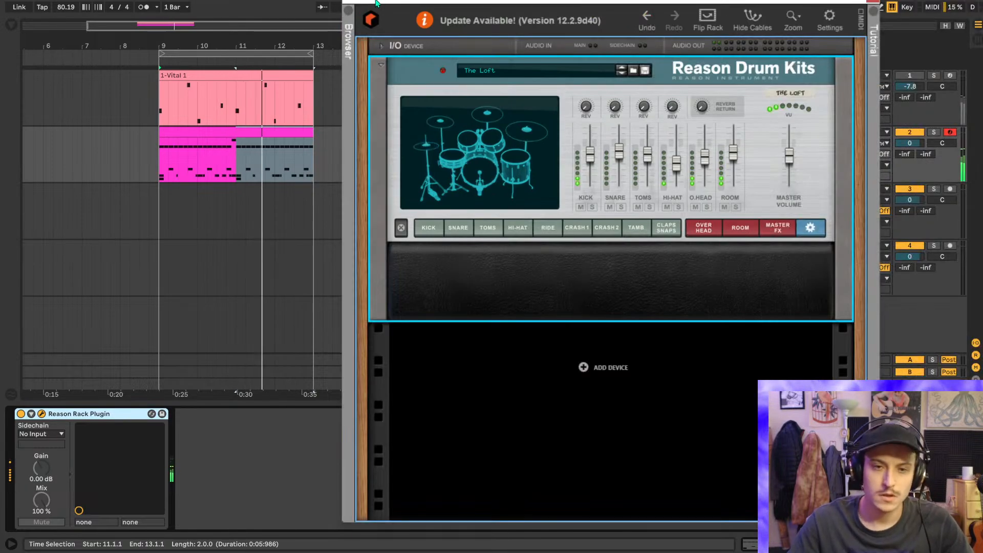
left_click_drag(377, 7, 320, 0)
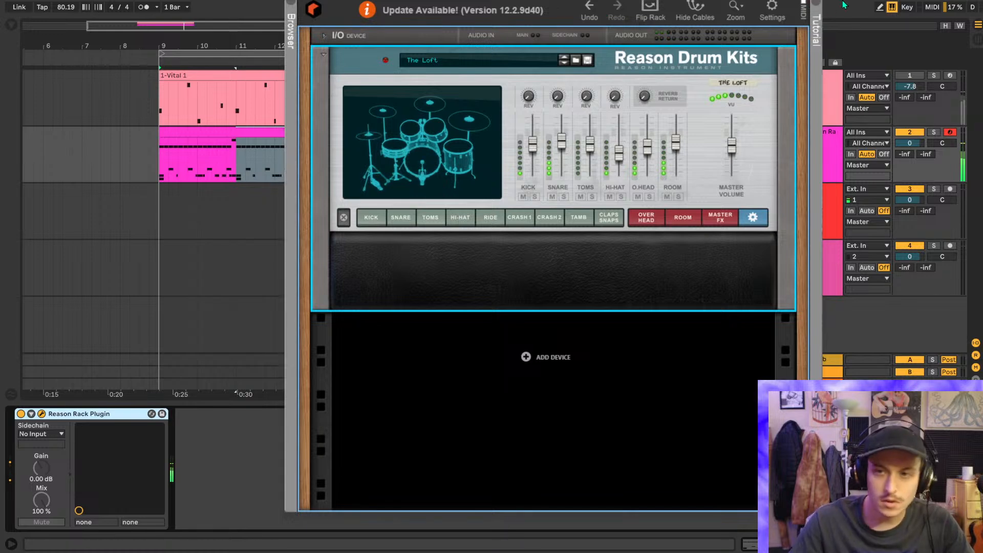
left_click(835, 113)
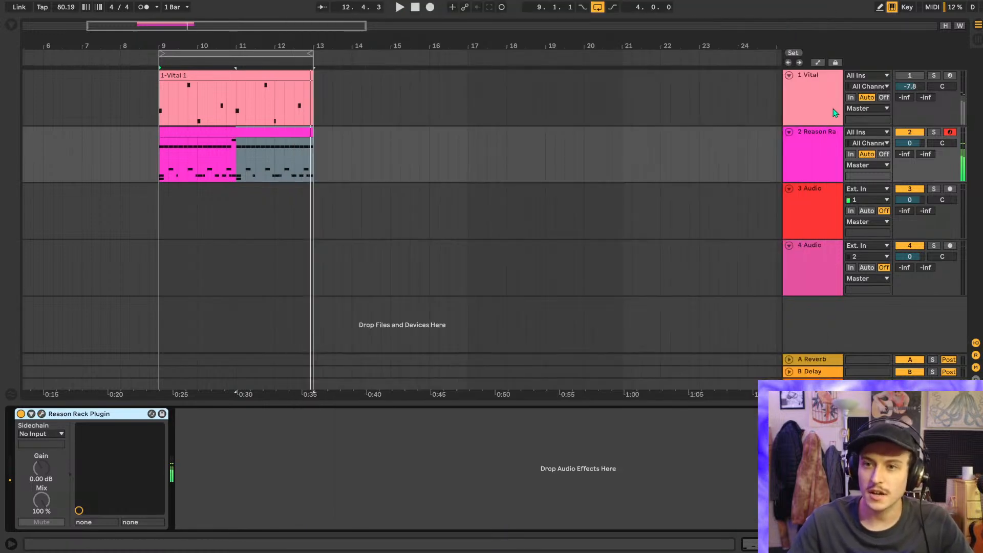
- Clear the old search in the browser's Audio Effects and add Drum Buss after the Reason Rack Plugin
left_click(12, 26)
left_click(19, 204)
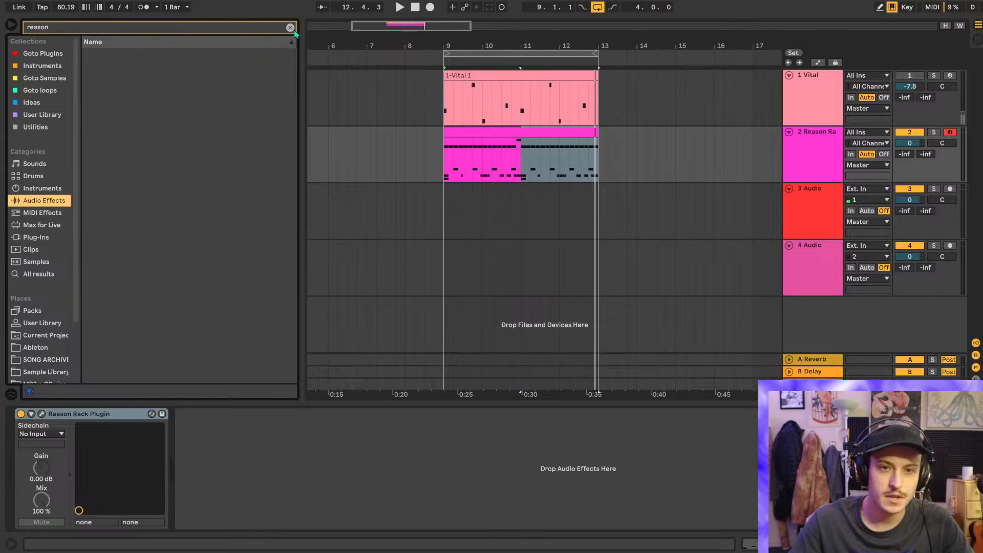
left_click(293, 29)
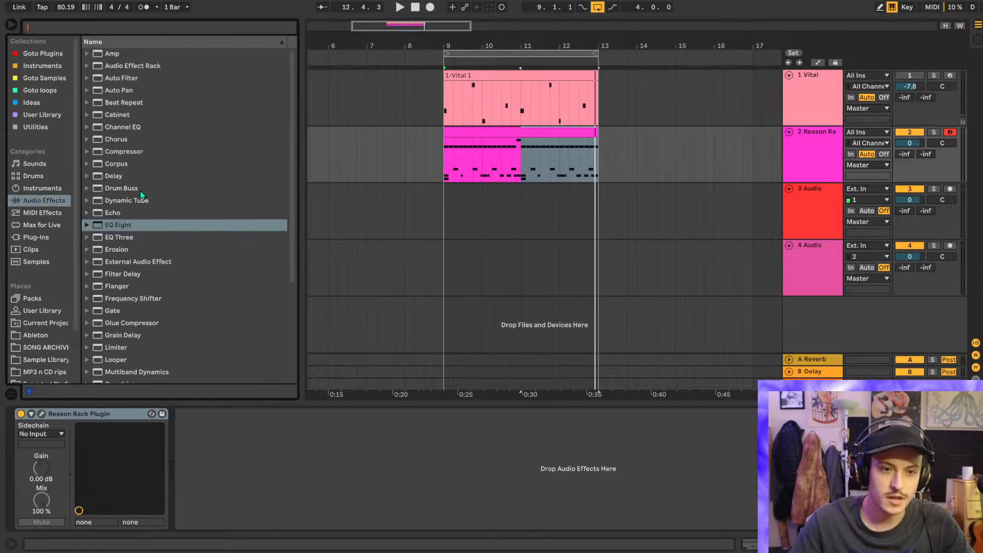
left_click_drag(117, 188, 318, 479)
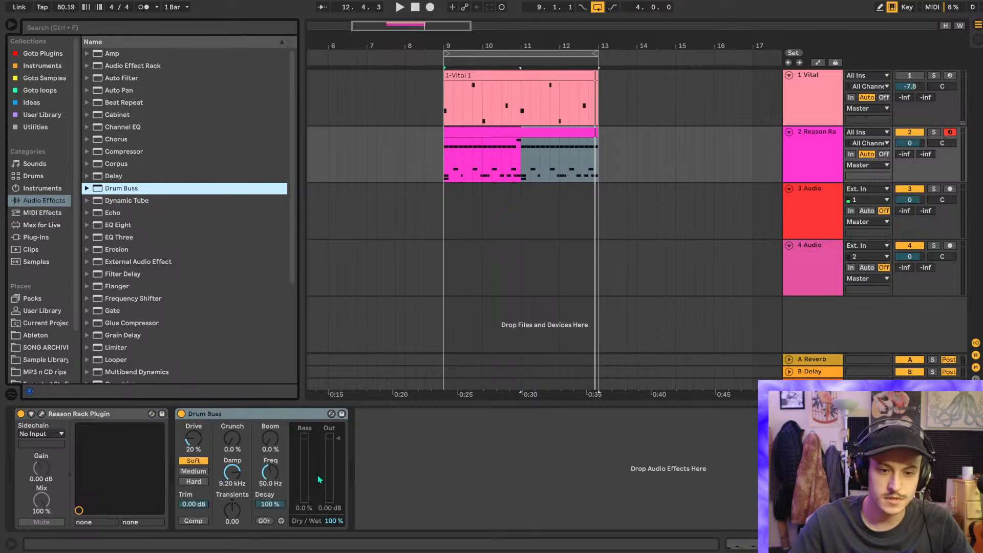
- Set Drum Buss to Hard distortion with Drive at 62 %, checking the drums in playback
mouse_move(199, 448)
left_mouse_down()
mouse_move(199, 409)
mouse_move(193, 431)
left_mouse_up()
left_click(193, 481)
key("space")
key("space")
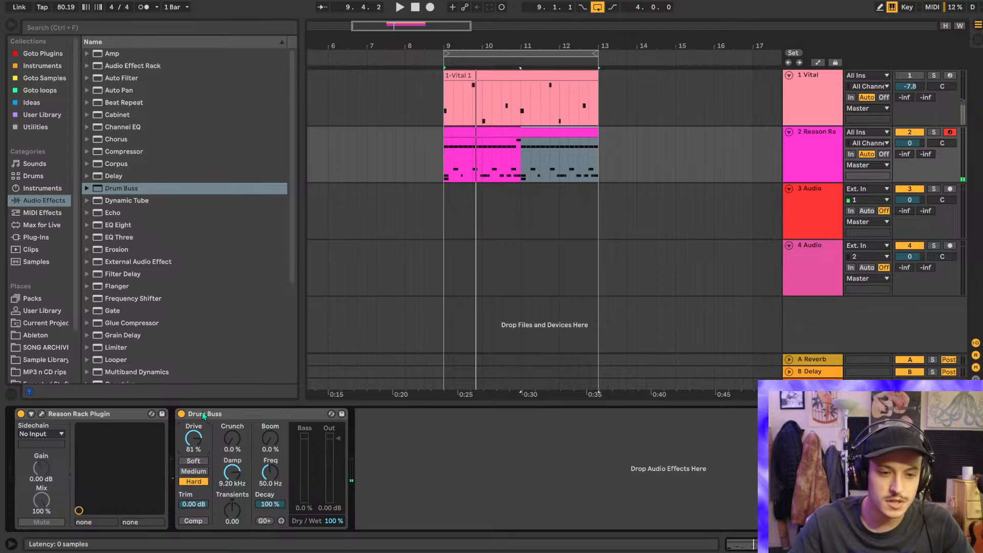
key("space")
left_click_drag(201, 429, 201, 439)
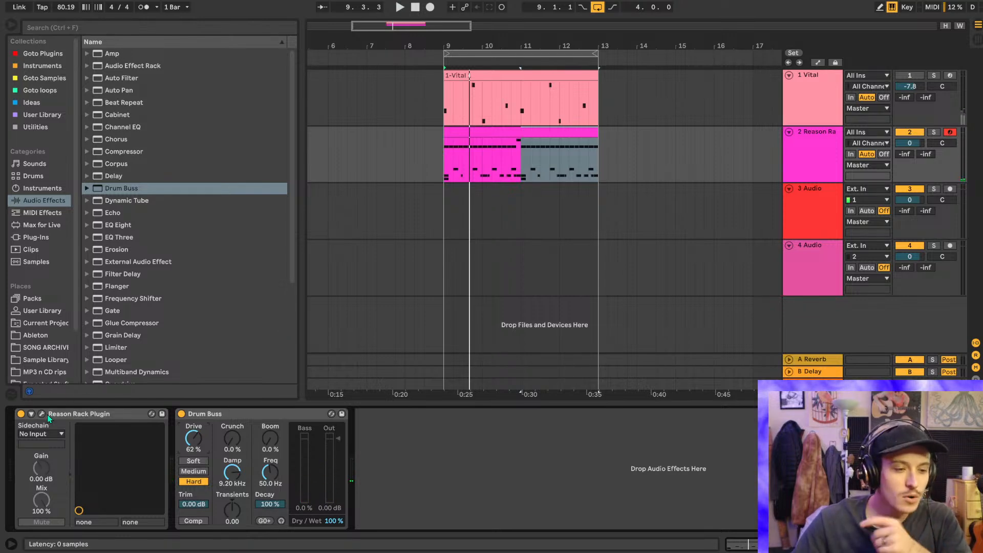
key("space")
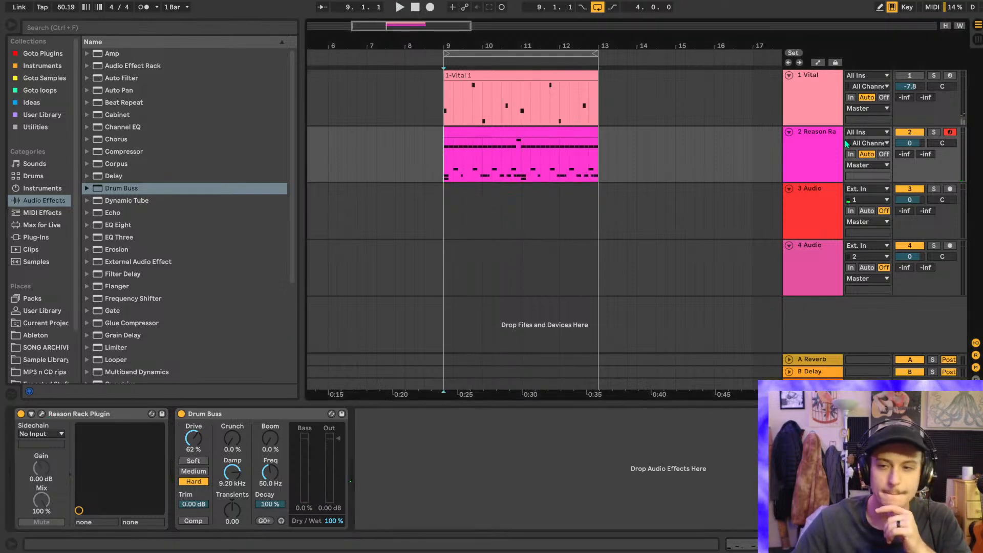
- Mute the Reason Rack track, unmute the Vital track and play the loop from bar 9
left_click(910, 132)
left_click(909, 75)
key("space")
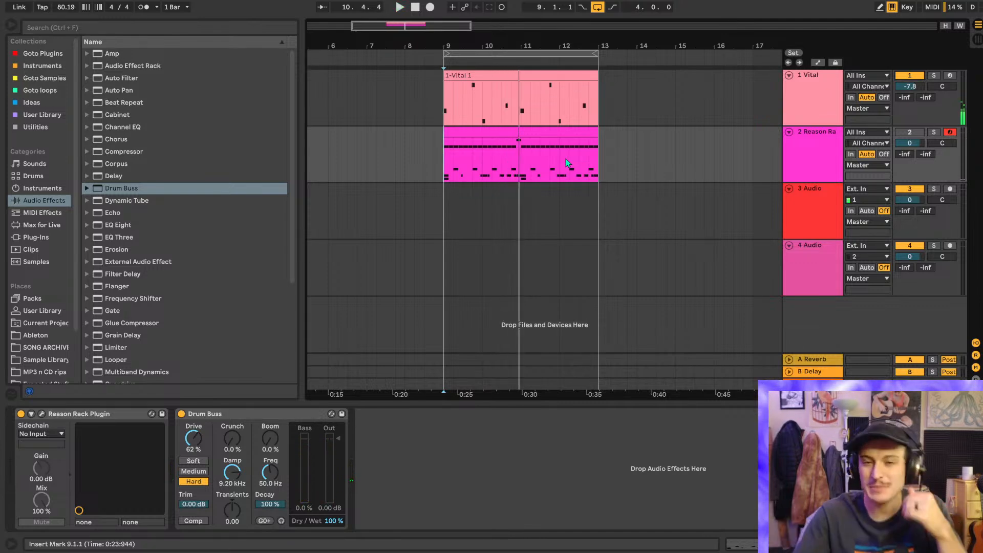
key("space")
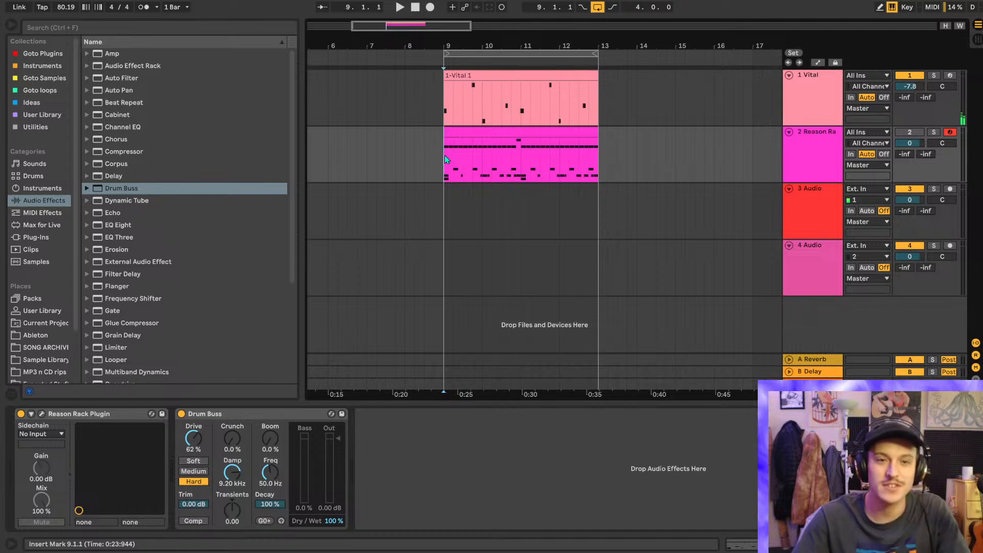
- Rename the 3 Audio track as "bass line" and set its external input to channel 2
scroll(444, 153, "up", 3, "ctrl")
left_click(823, 203)
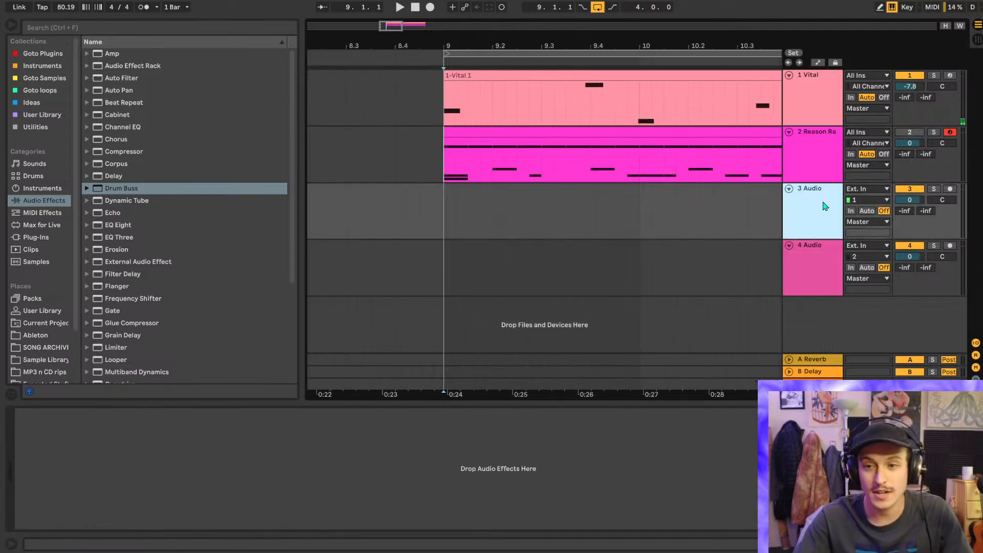
key("ctrl+r")
type("bass line")
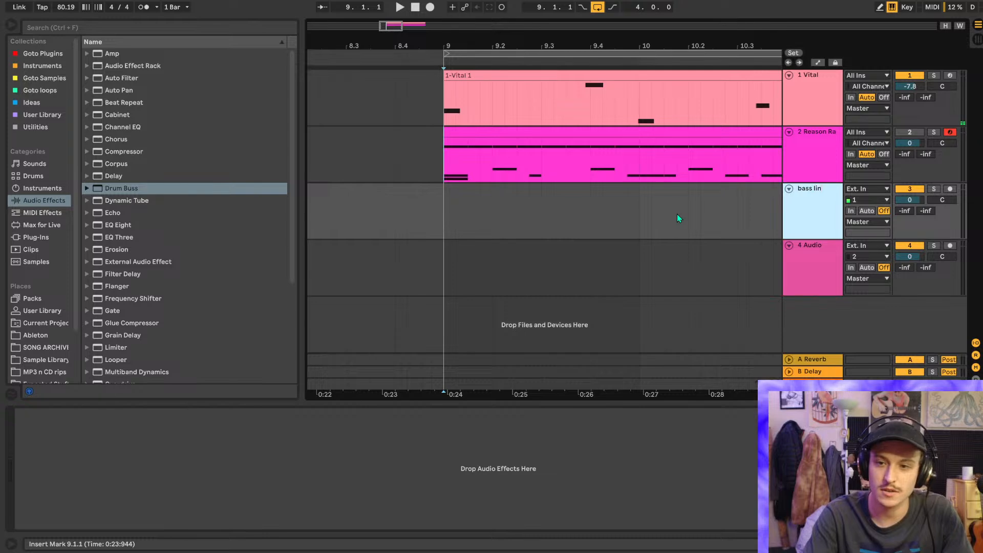
key("Return")
scroll(717, 221, "right", 2)
left_click(869, 204)
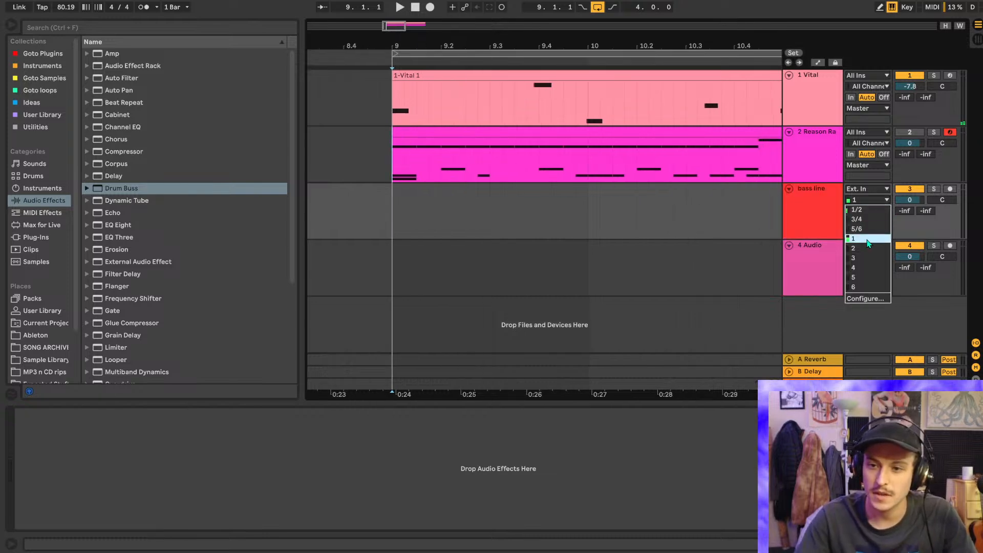
left_click(871, 250)
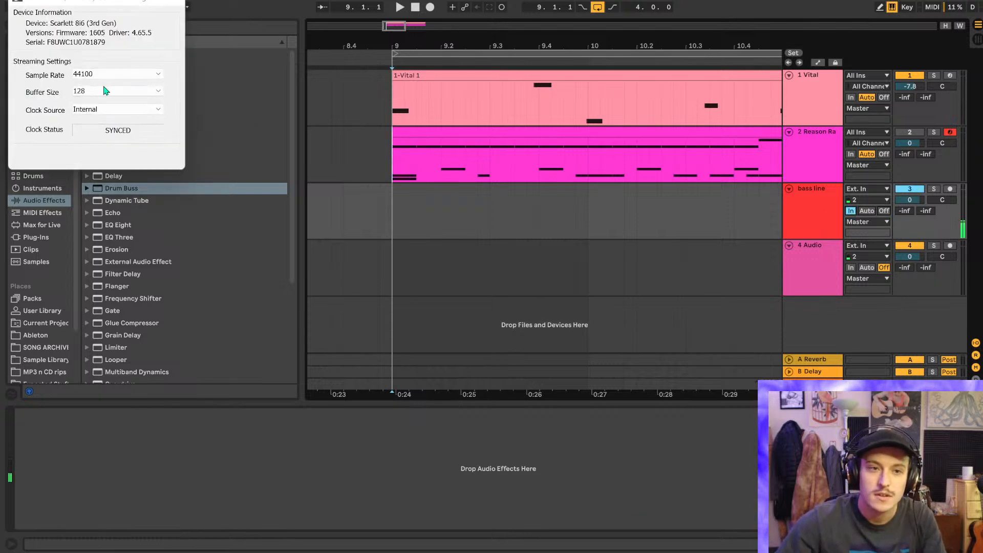
- Close the audio interface's settings window and toggle the Reduced Latency When Monitoring option
left_click(175, 1)
left_click(115, 0)
left_click(175, 90)
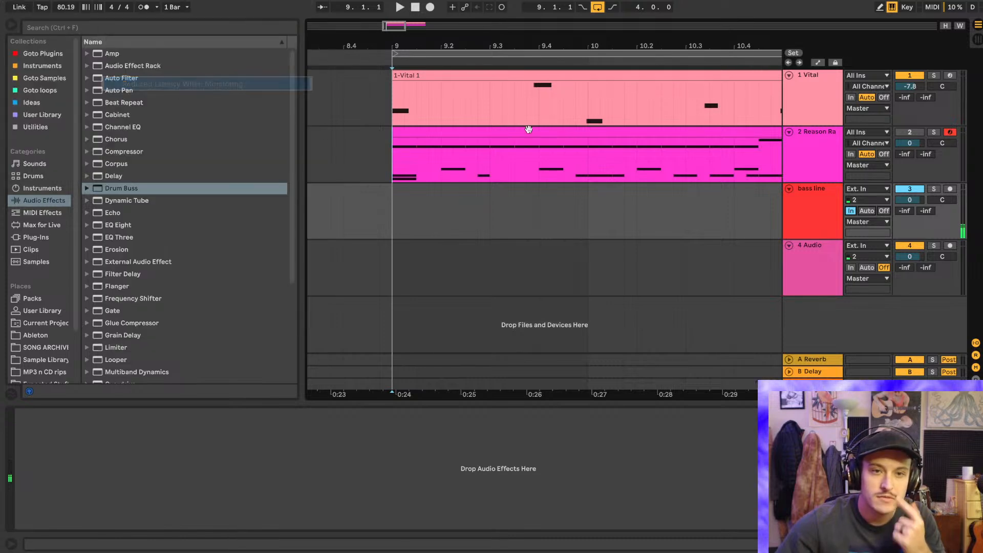
- Disarm the Reason Rack track and play the loop with the metronome turned on
left_click(949, 133)
key("space")
scroll(428, 161, "down", 3)
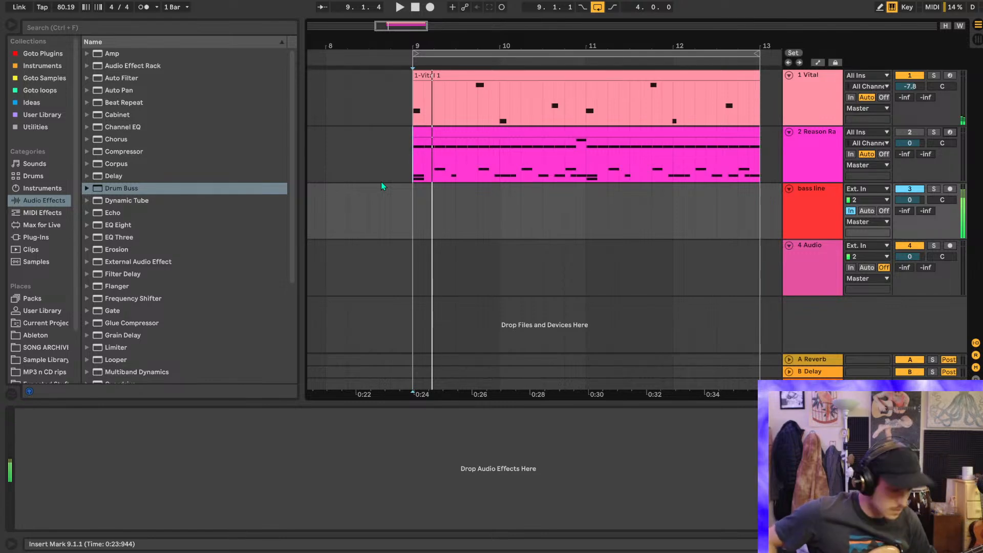
key("space")
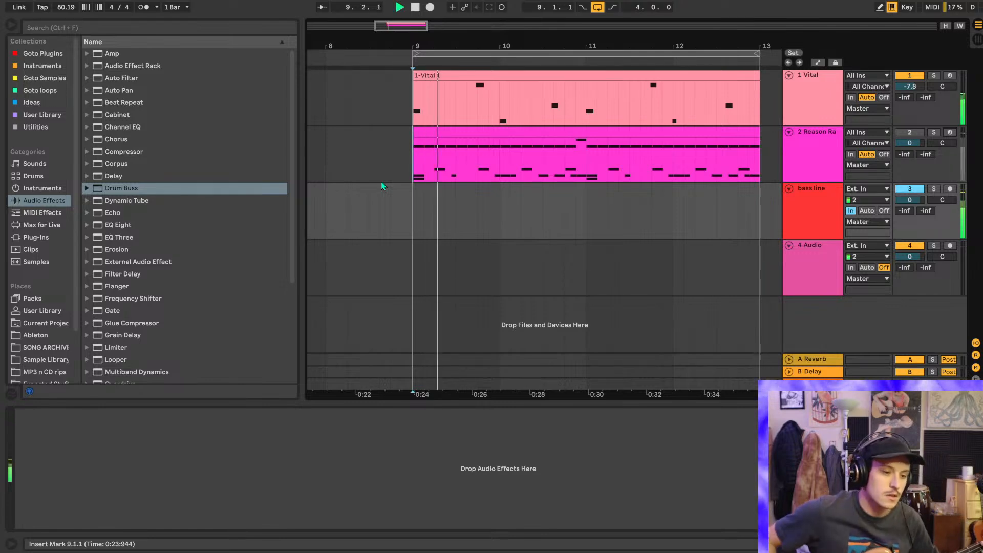
left_click(144, 7)
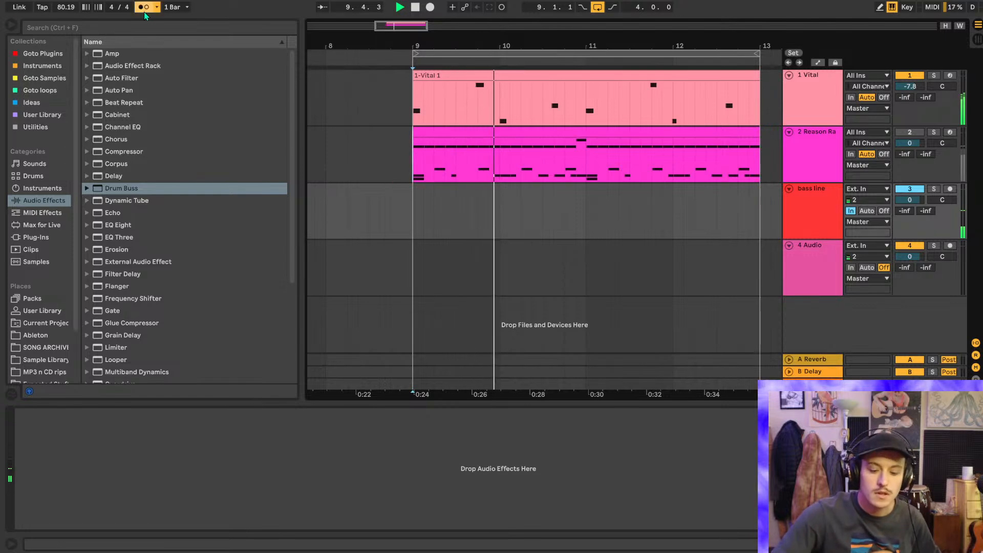
key("space")
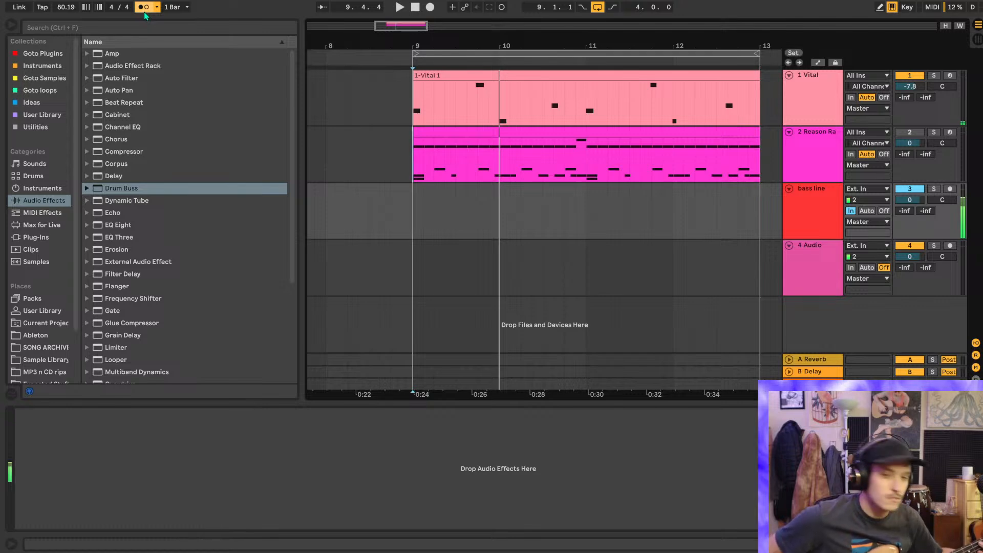
- Check the bass line's input level in the Session View mixer, return to the arrangement and play the loop
key("Tab")
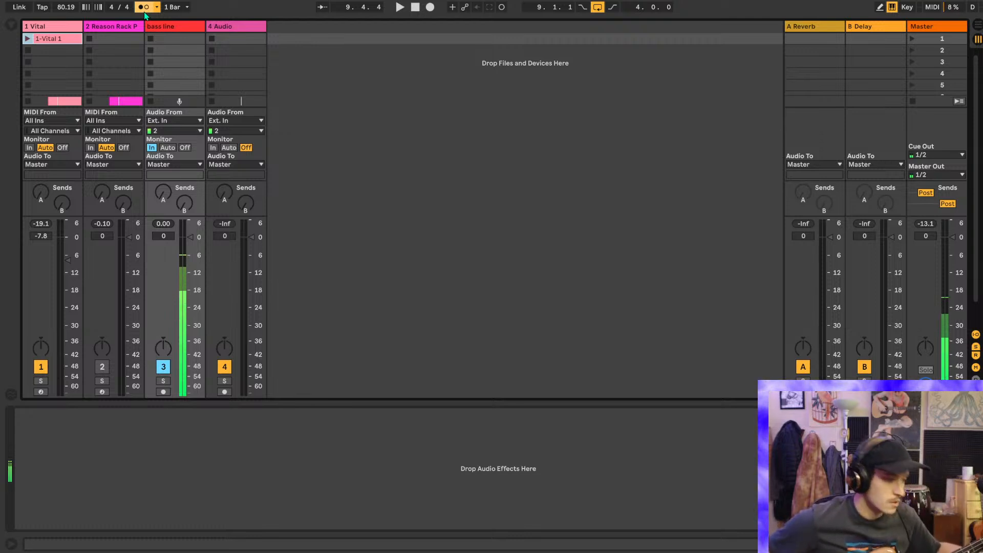
key("Tab")
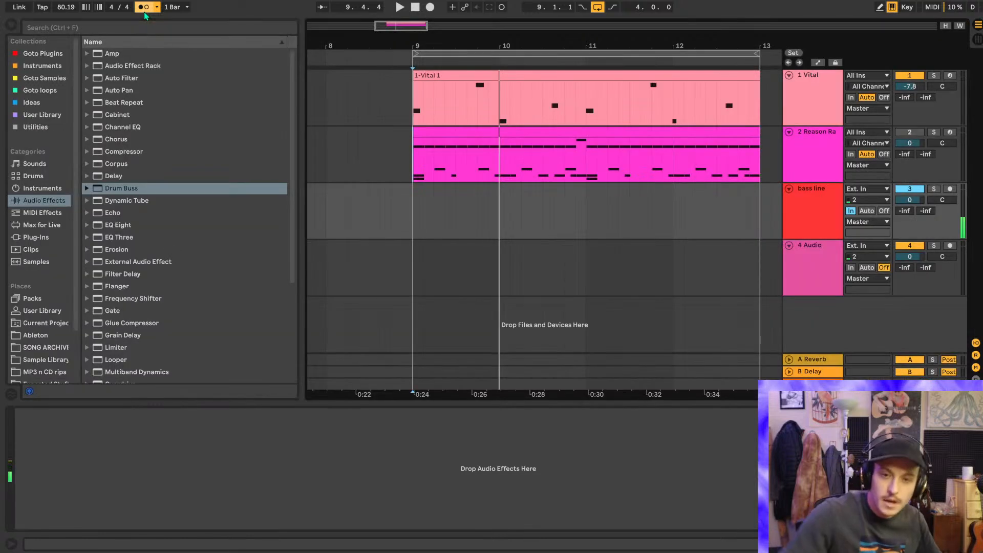
key("space")
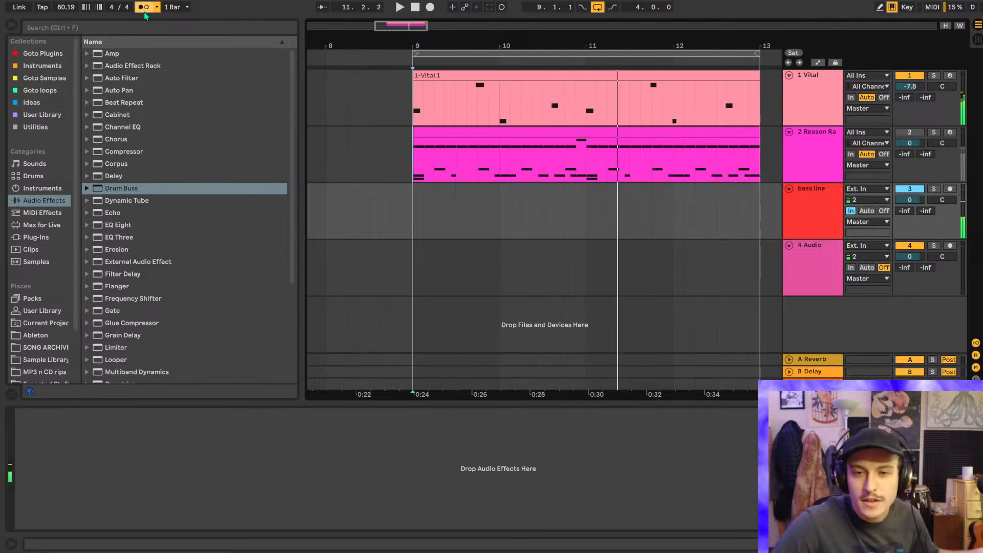
- Hide the browser and play the loop from 9.1.1 with the bass line input monitored
left_click_drag(475, 47, 383, 45)
left_click(10, 27)
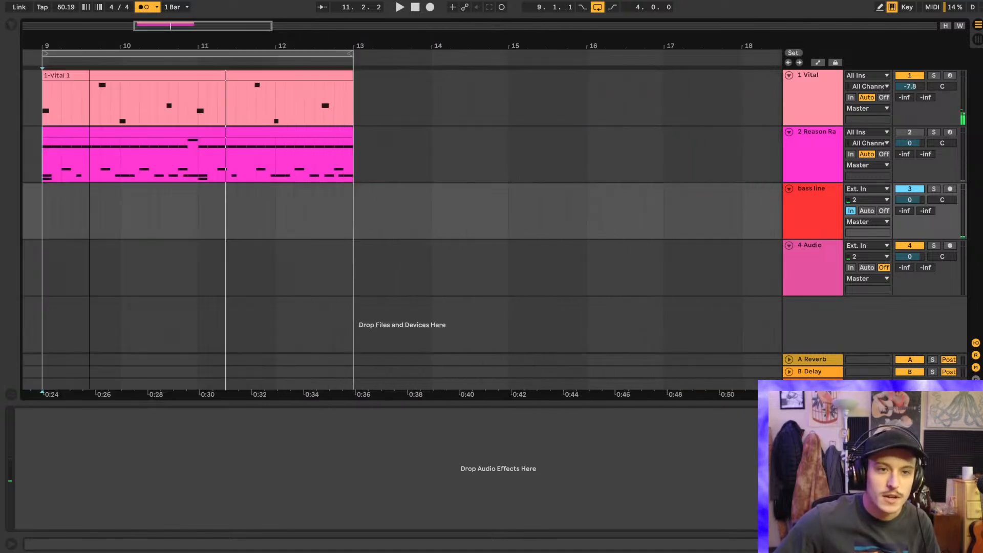
key("space")
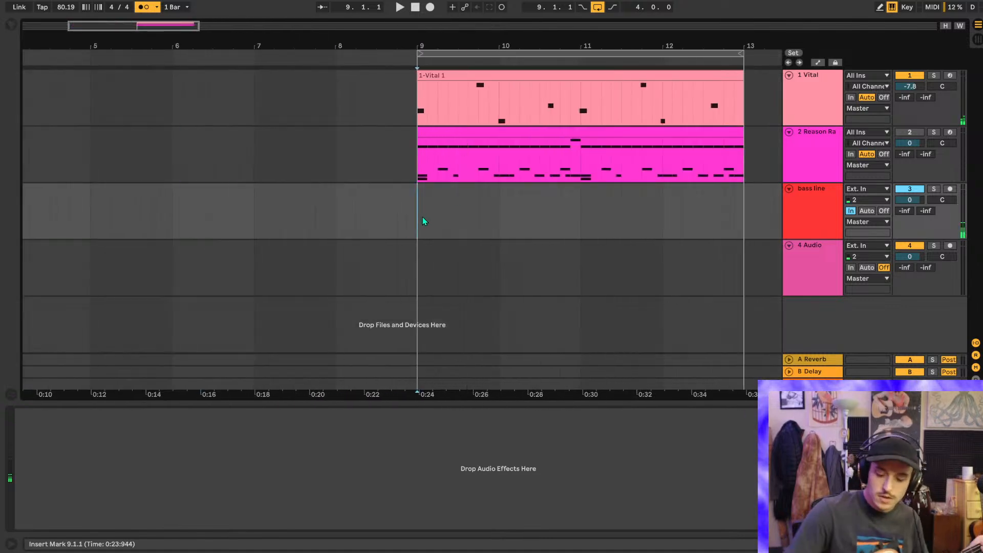
key("space")
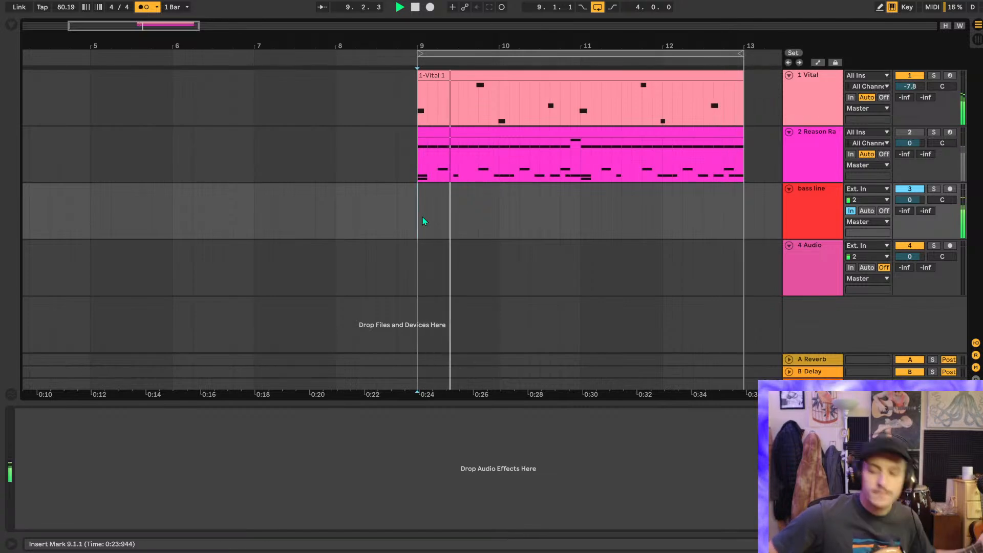
- Open the Reason Rack drum clip in the note editor, solo its track and play the loop
left_click(487, 133)
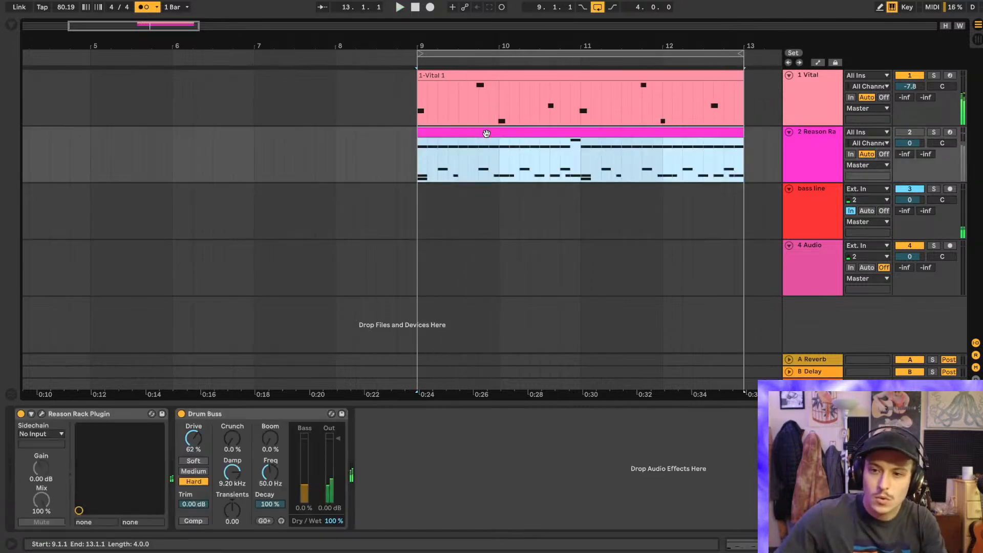
double_click(486, 133)
left_click(935, 114)
key("space")
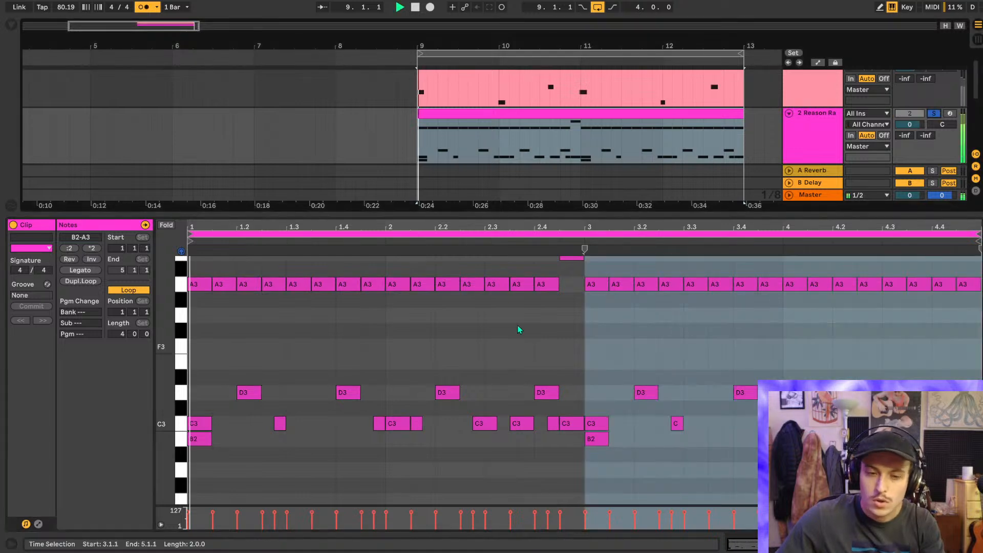
key("space")
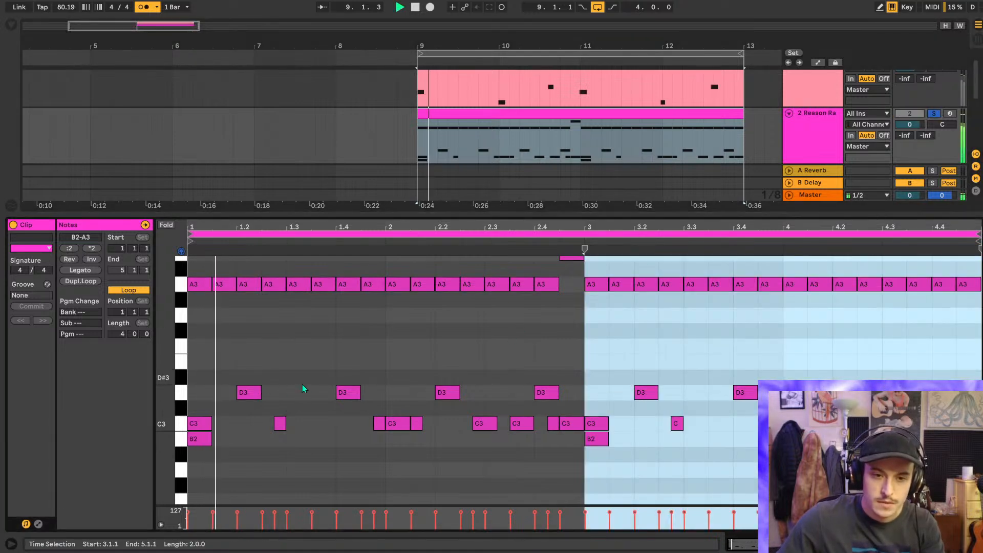
- Add an E3 note at 1.2.3 in the drum clip and play the pattern from its start
double_click(276, 352)
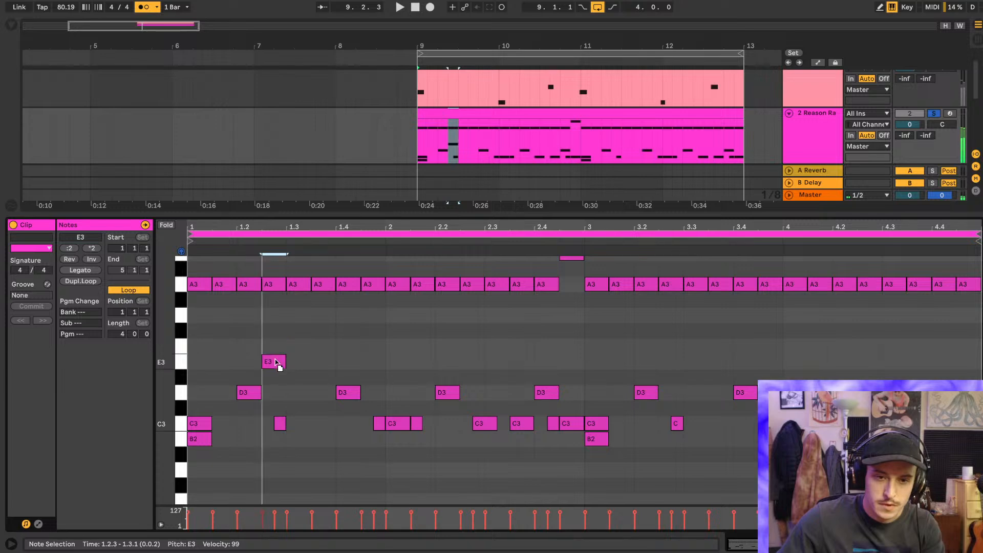
key("space")
left_click(213, 375)
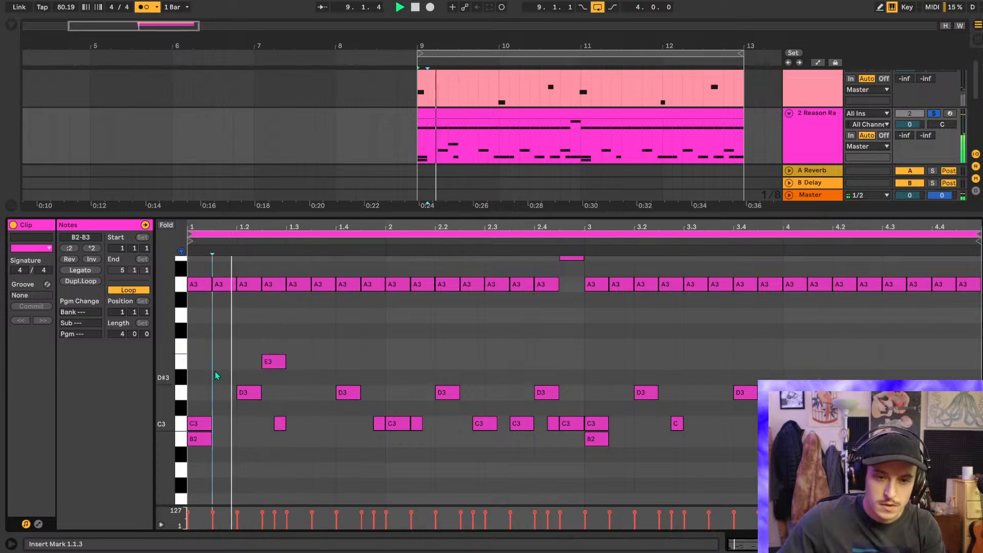
scroll(217, 373, "up", 3)
scroll(217, 373, "left", 2)
key("space")
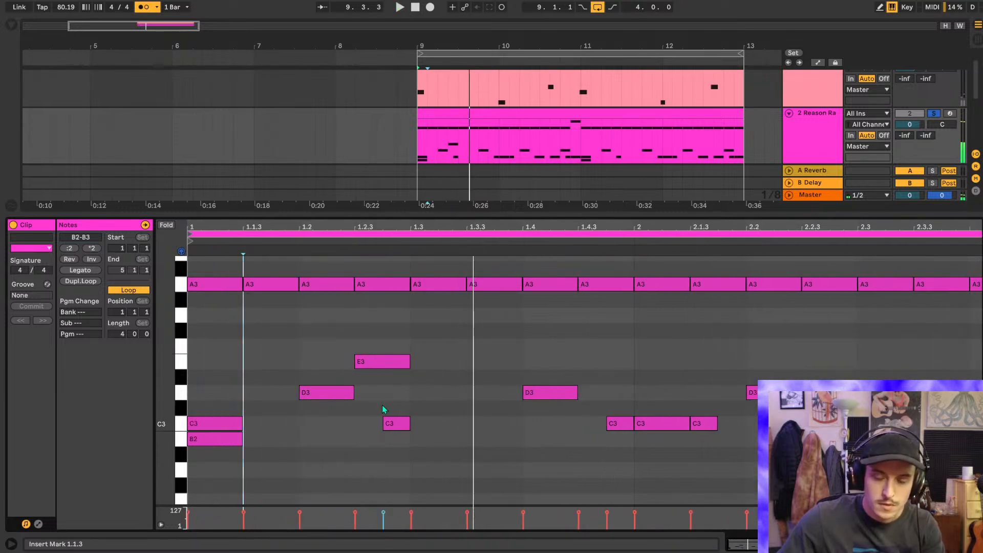
left_click(203, 377)
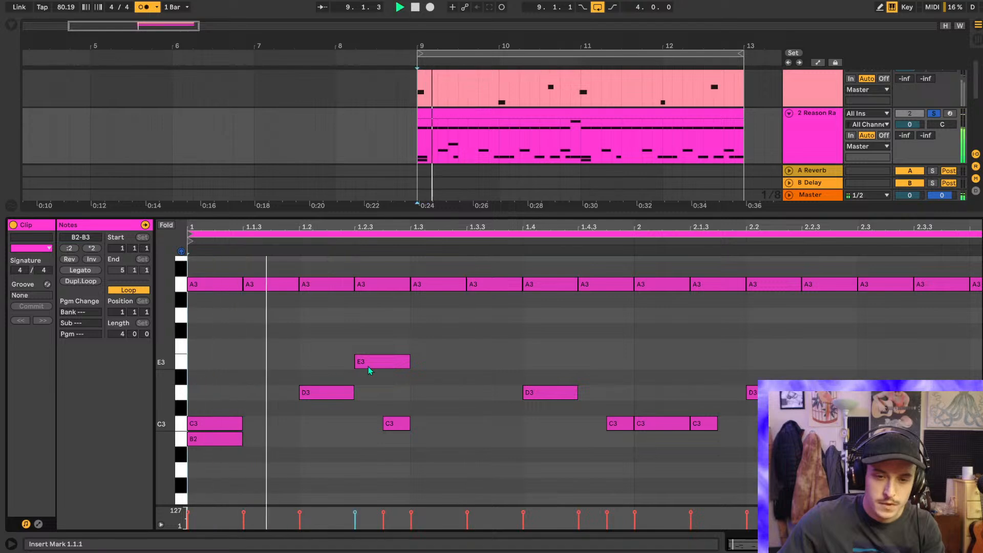
- Try the E3 note at 1.2.2, put it back at 1.2.3 and shift the short C3 note to 1.3.1
left_click(388, 361)
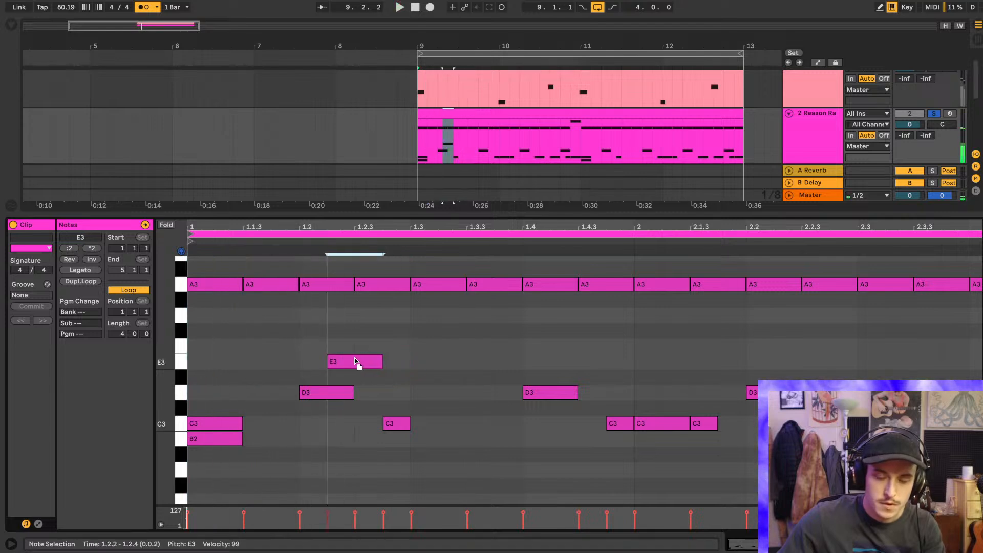
left_click_drag(385, 442, 415, 431)
left_click(229, 375)
key("space")
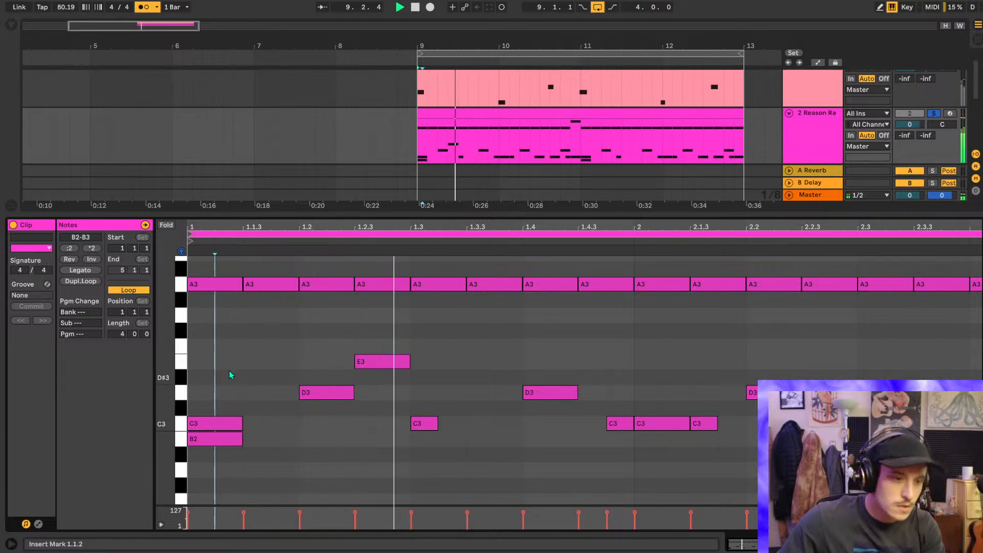
- Move the E3 note to 1.2.4 and play the drum clip into its third bar
key("space")
left_click_drag(390, 362, 418, 368)
left_click(243, 378)
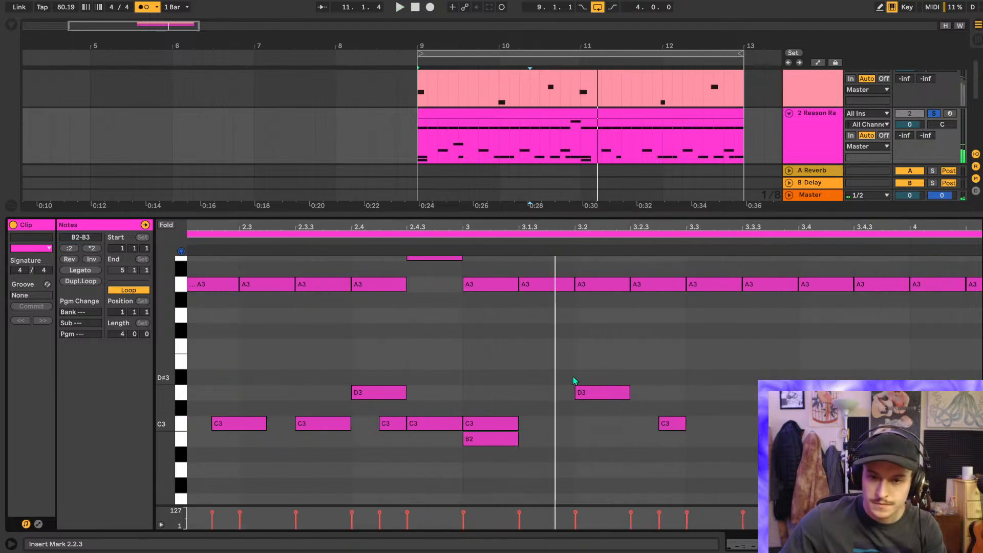
key("space")
- Add a short E3 note at 3.2.4 and play the third bar
double_click(598, 364)
left_click_drag(422, 376, 432, 375)
key("space")
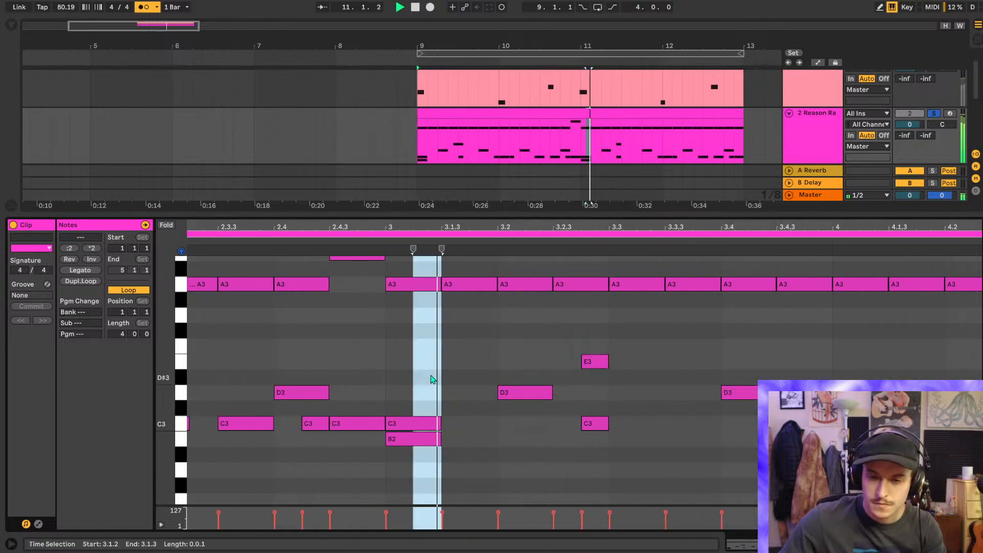
left_click(469, 371)
key("space")
- Move the C3 note at 3.2.4 to 3.3.1, play the result and return to the full arrangement
left_click_drag(605, 426, 632, 429)
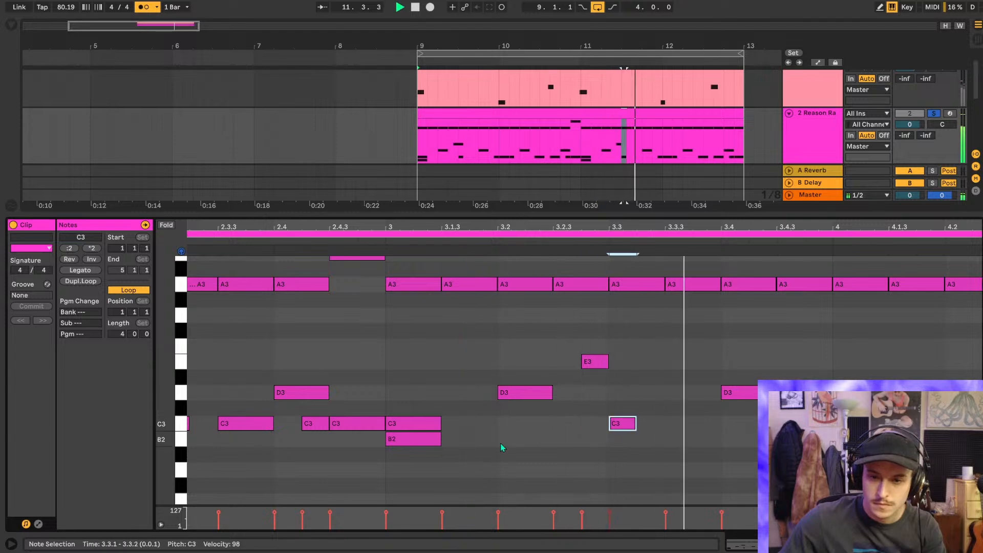
left_click(500, 445)
key("space")
key("space")
scroll(597, 404, "down", 3)
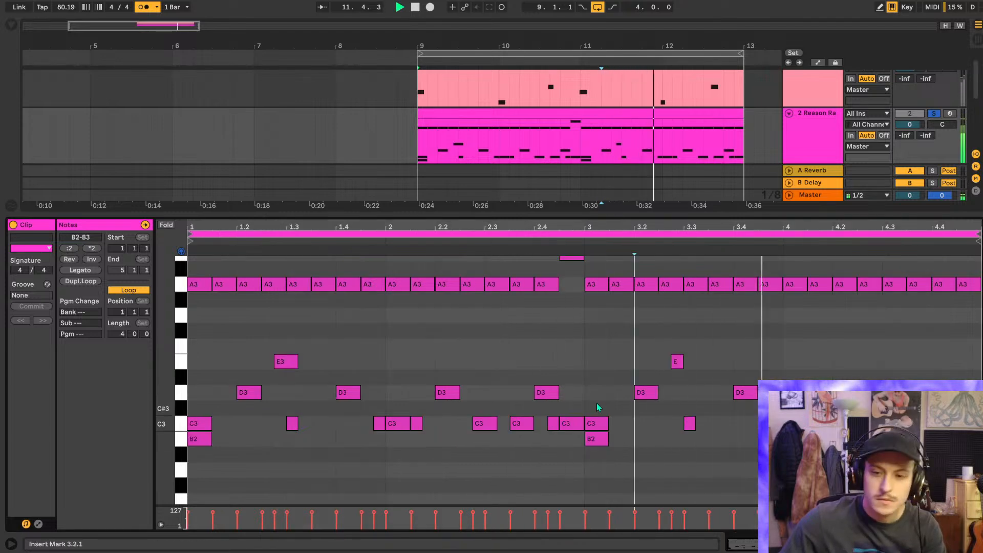
left_click(596, 211)
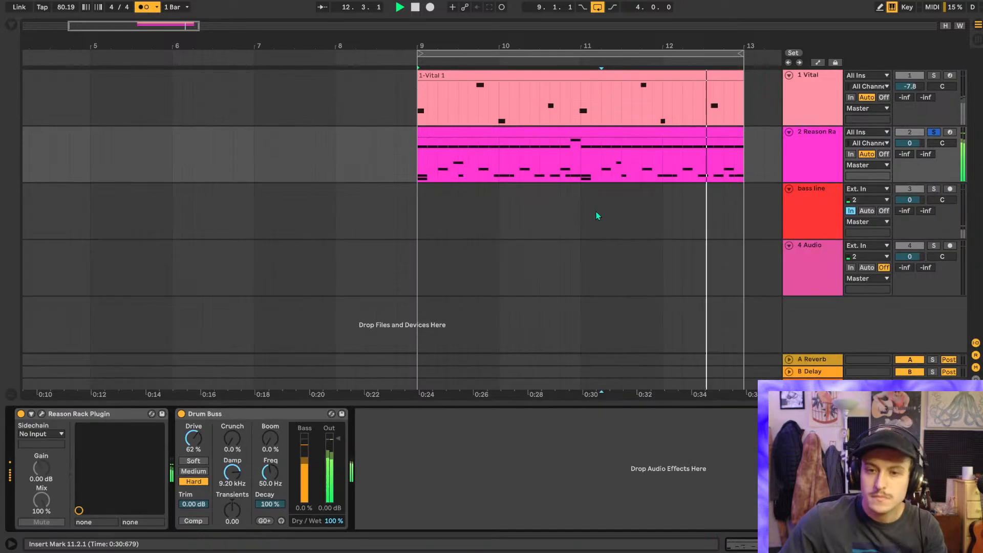
key("space")
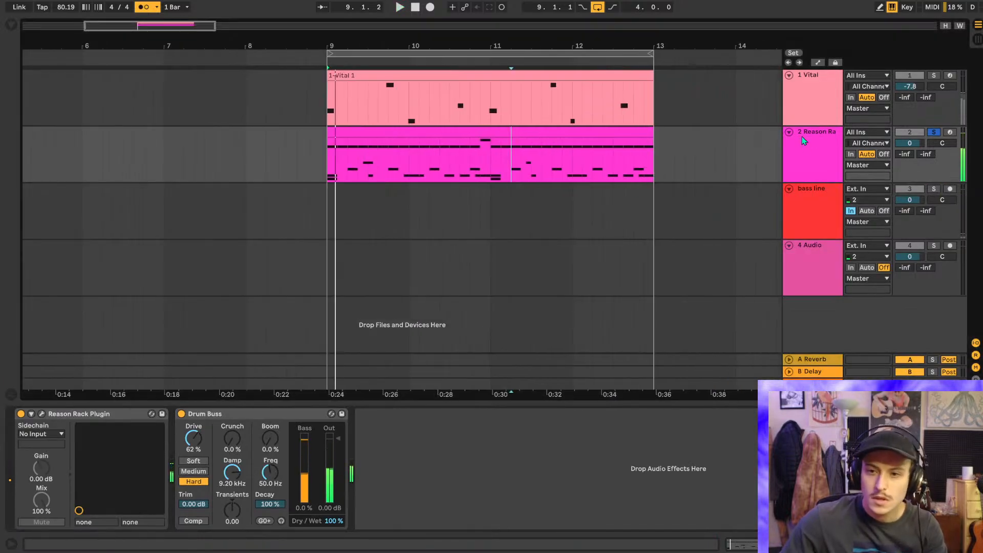
- Open the Reason Drum Kits patch browser and load the Stereo Rooms patch from the Rock folder
left_click(804, 142)
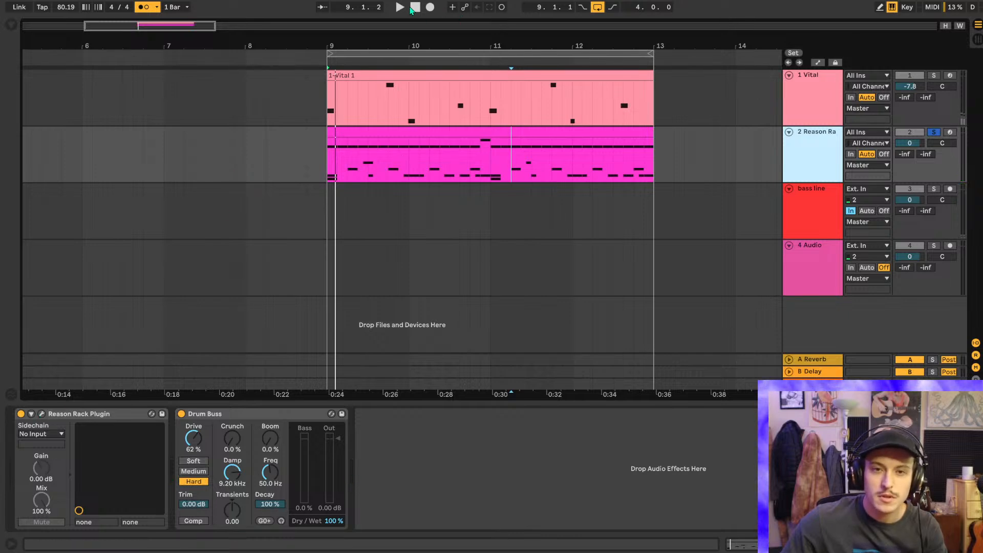
left_click(42, 415)
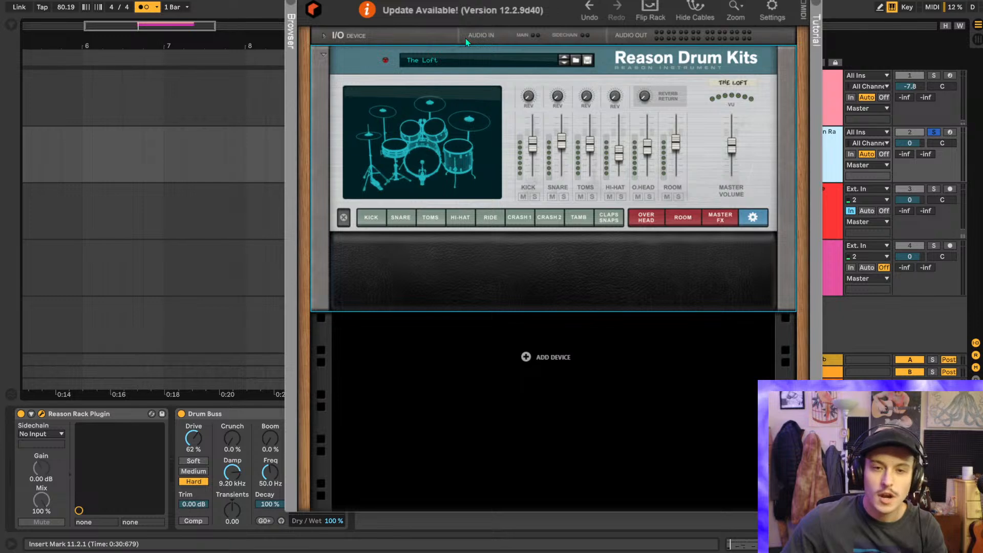
left_click(576, 61)
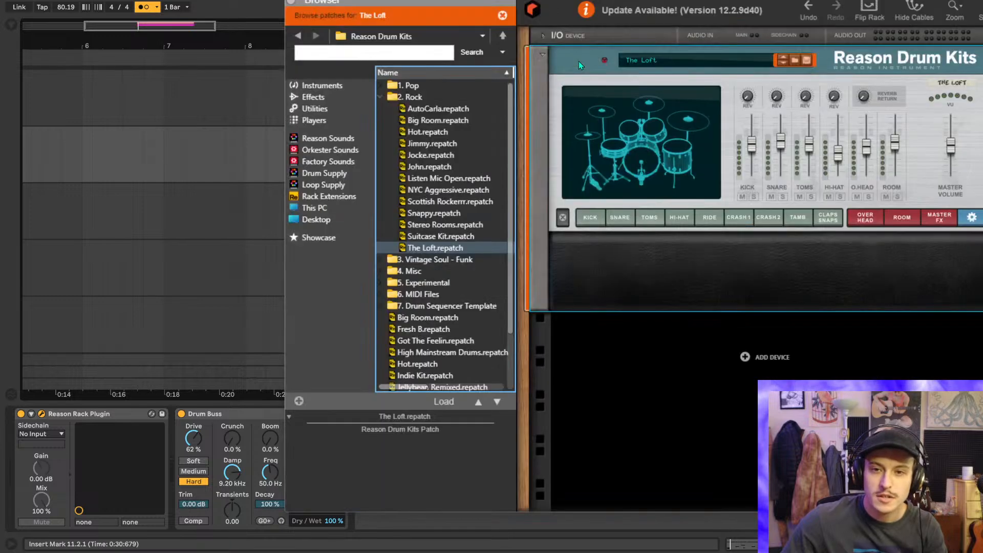
left_click(434, 225)
- Load the A Little Bit of Aggro patch from the Experimental folder and close the rack window
left_click(381, 97)
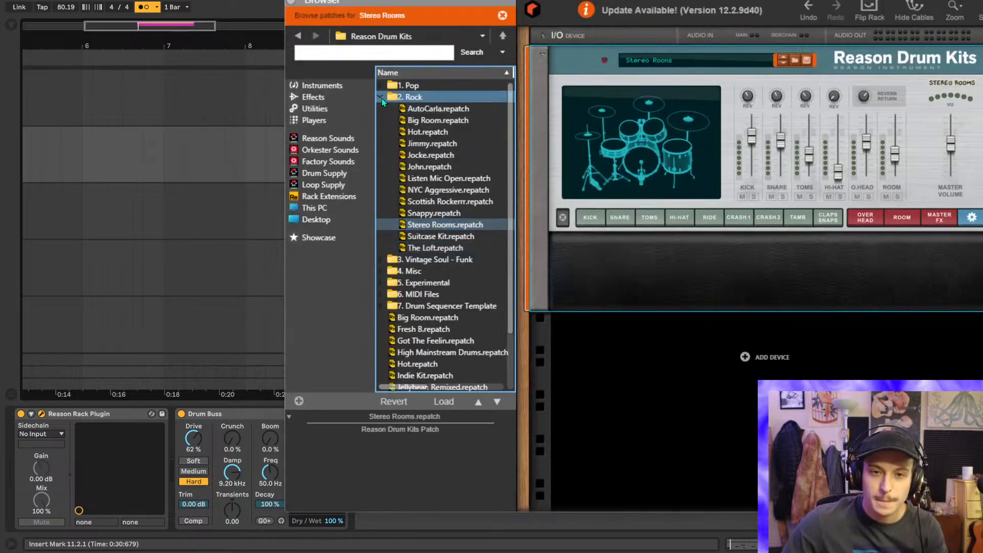
left_click(379, 120)
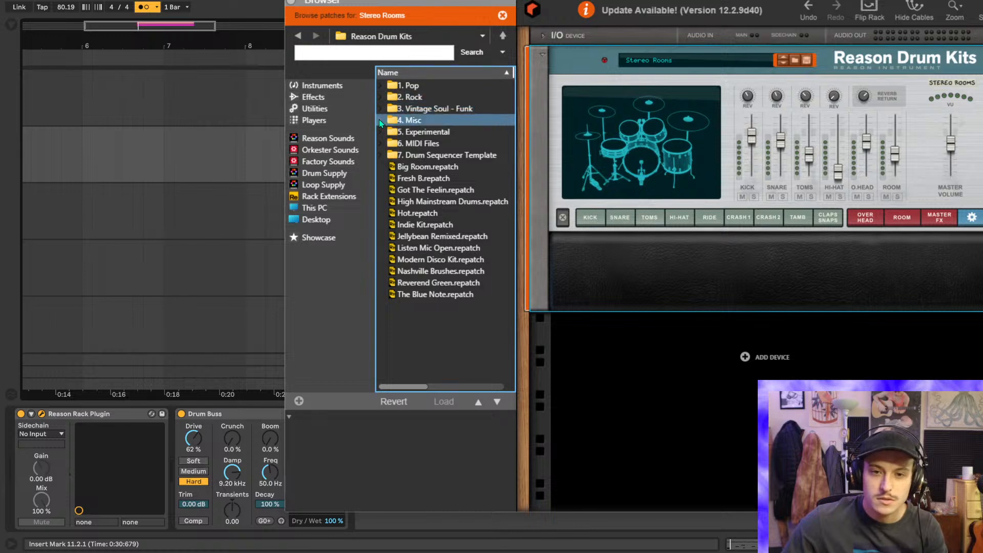
left_click(380, 132)
left_click(428, 147)
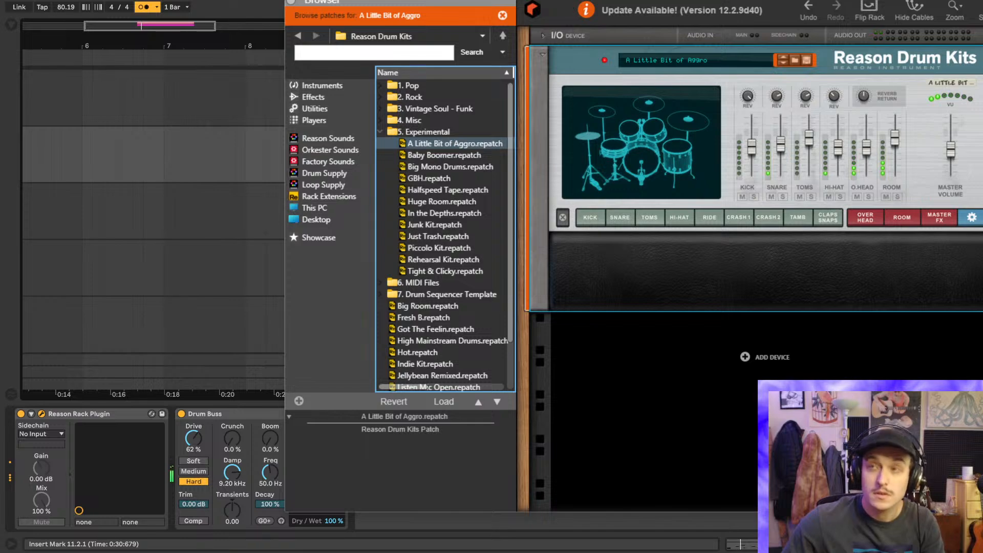
left_click_drag(717, 0, 506, 15)
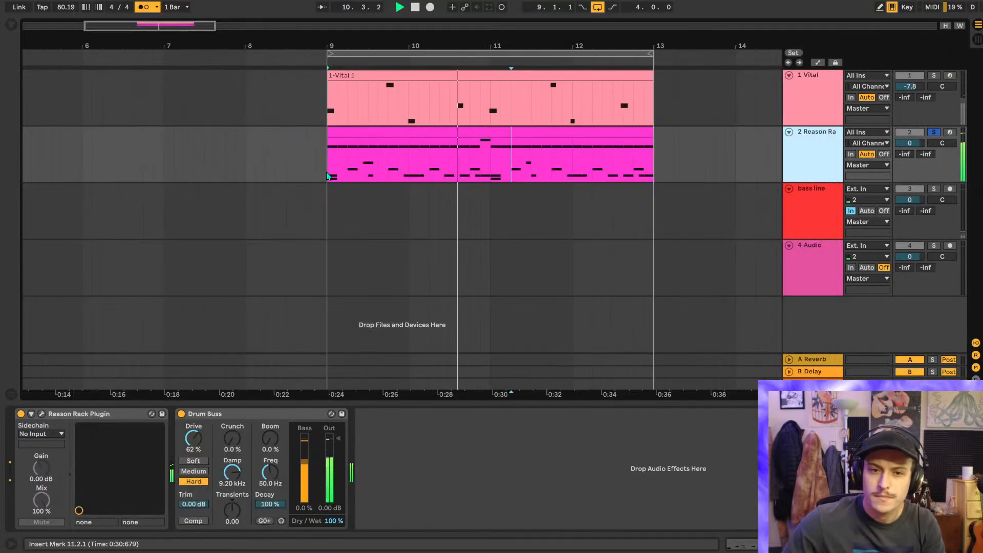
- Lower the Reason Rack track's volume to -1.9 dB and reopen its drum clip to play the notes
left_click(321, 176)
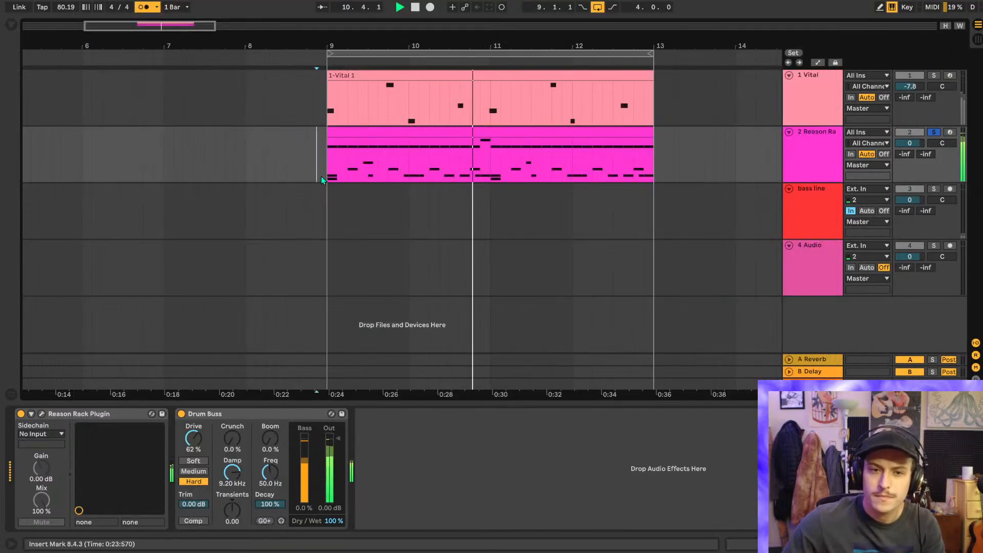
left_click_drag(911, 143, 911, 149)
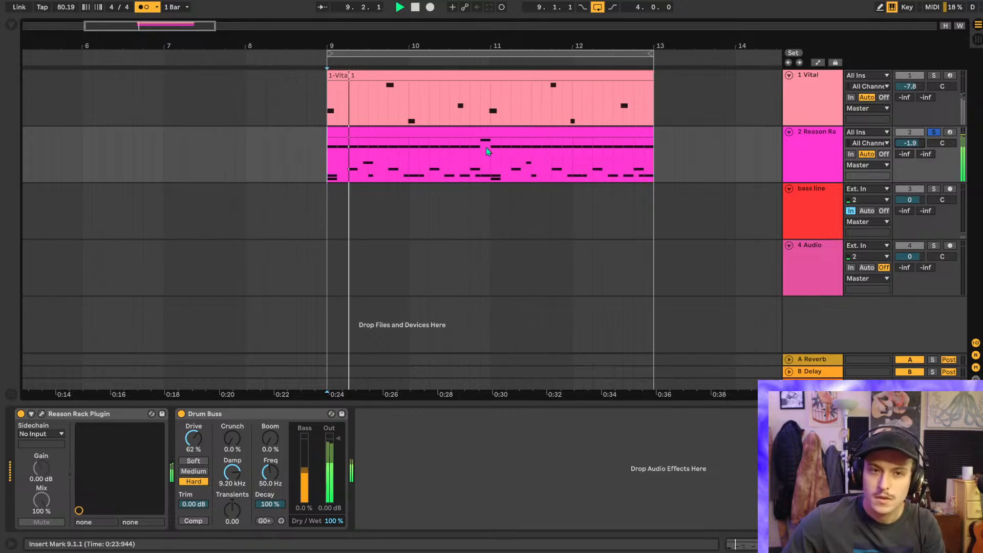
double_click(364, 136)
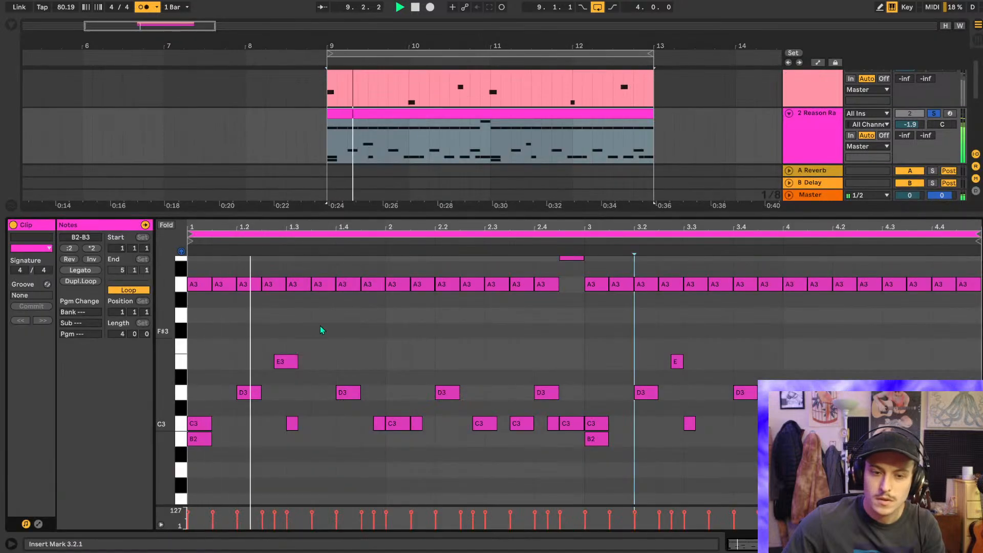
key("space")
key("space")
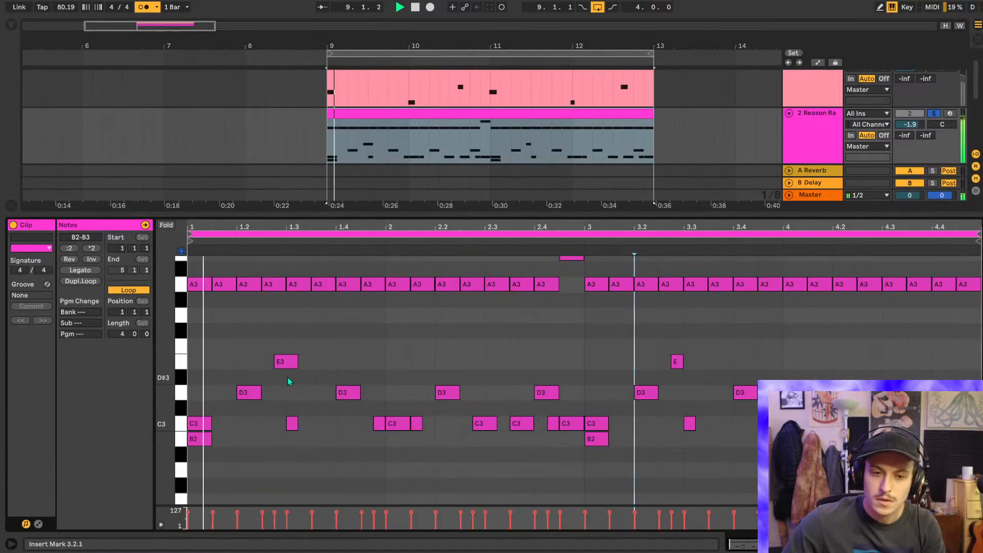
key("space")
- Try the E3 note of the first bar at 1.2.3 and play the clip
left_click_drag(284, 364, 264, 366)
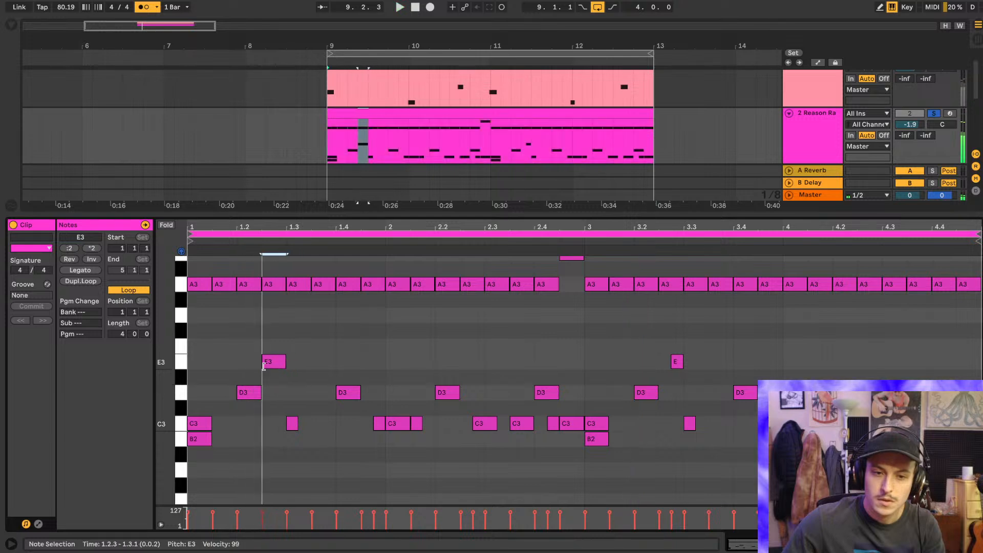
left_click(221, 376)
key("space")
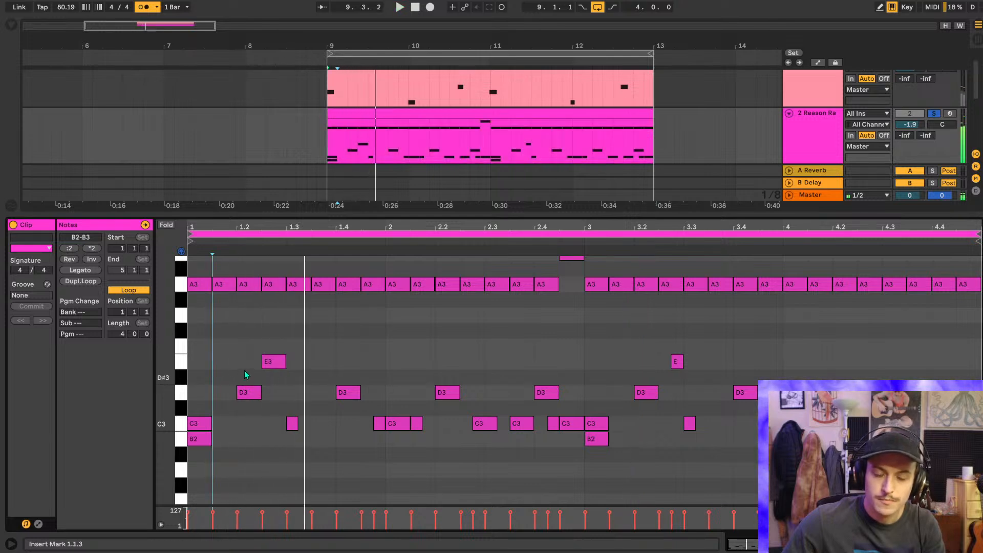
scroll(244, 370, "up", 5)
left_click_drag(430, 365, 403, 367)
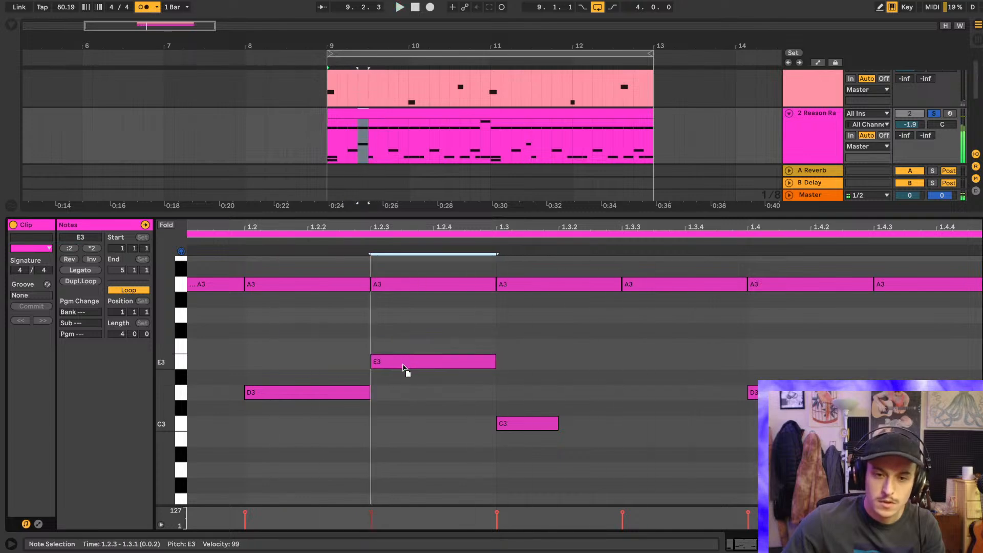
- Move the first bar's E3 note to 1.3.1 and add a short C3 note at 1.1.3
scroll(395, 348, "down", 3)
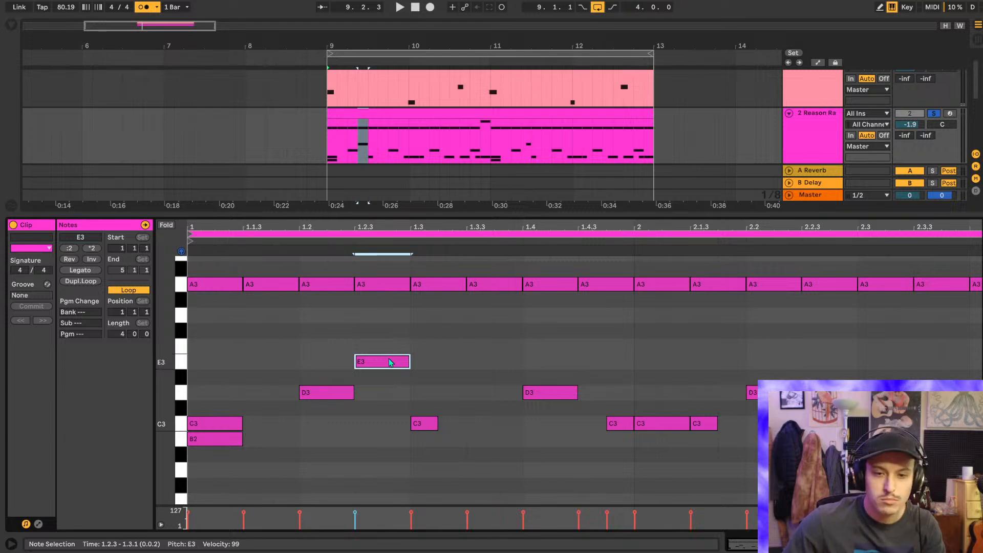
left_click_drag(391, 362, 452, 364)
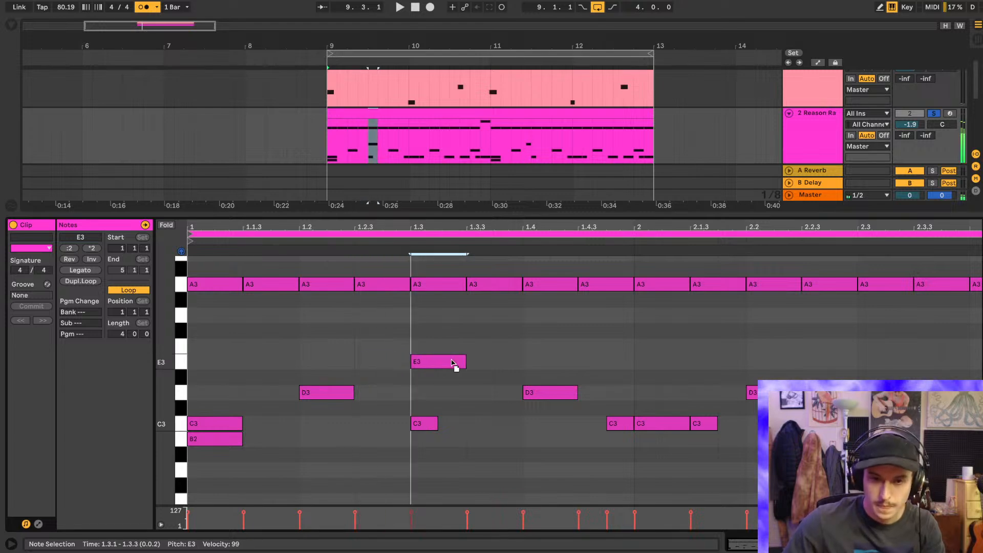
double_click(260, 423)
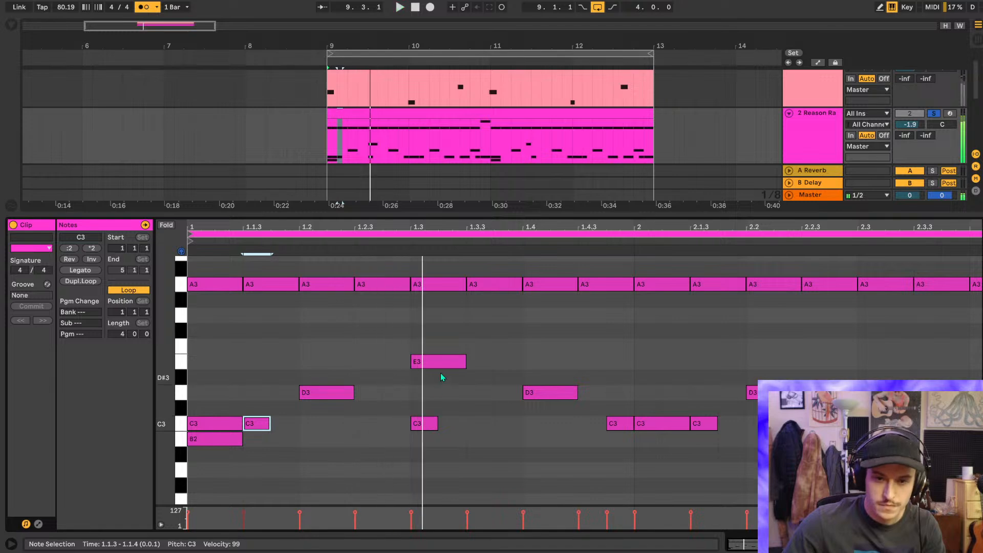
left_click(423, 427)
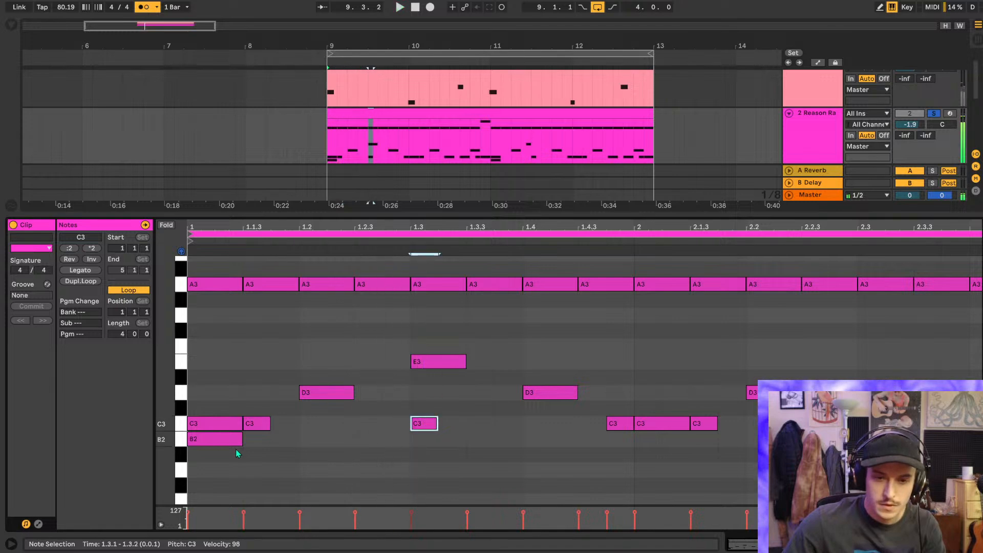
- Select all A3 notes in the drum clip and transpose them down to G#3
scroll(307, 368, "up", 2)
left_click(183, 323)
key("space")
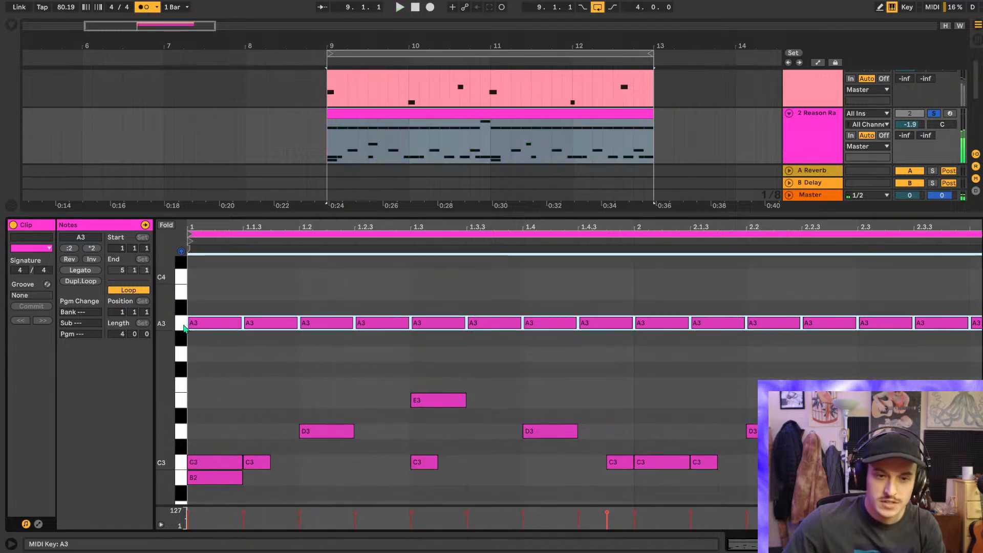
key("Down")
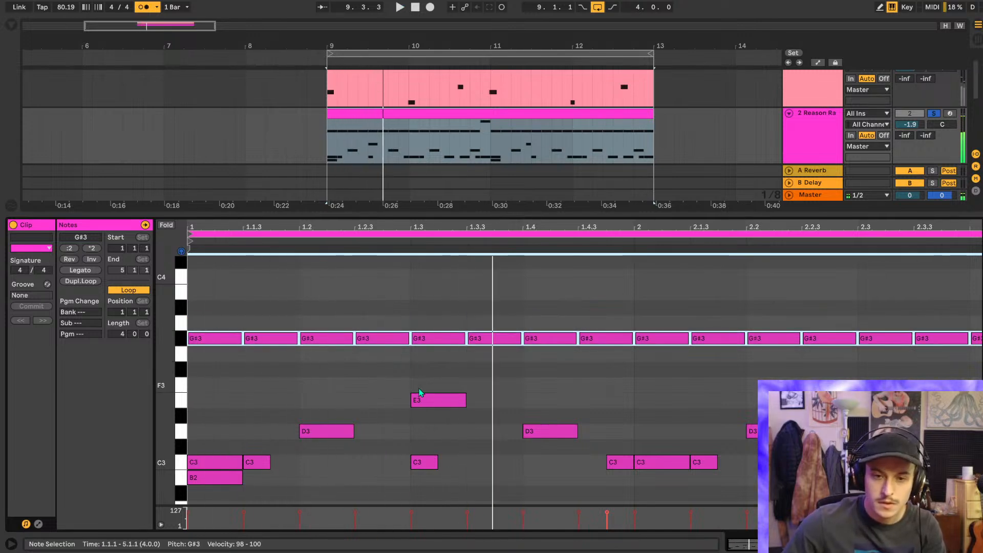
- Delete the first bar's E3 note at 1.3.1, move the C3 note below it to 1.2.4 and play the clip
double_click(434, 404)
key("space")
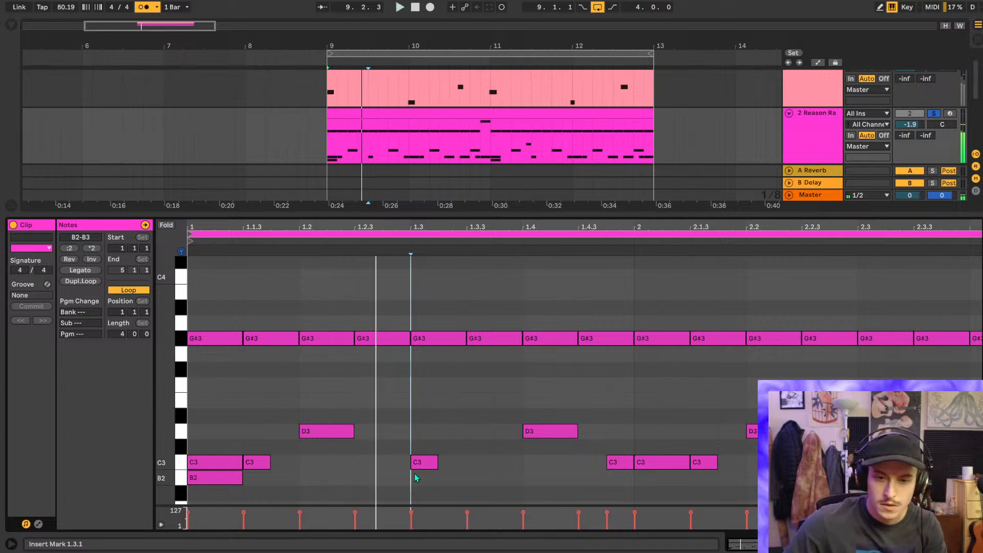
left_click_drag(415, 462, 388, 462)
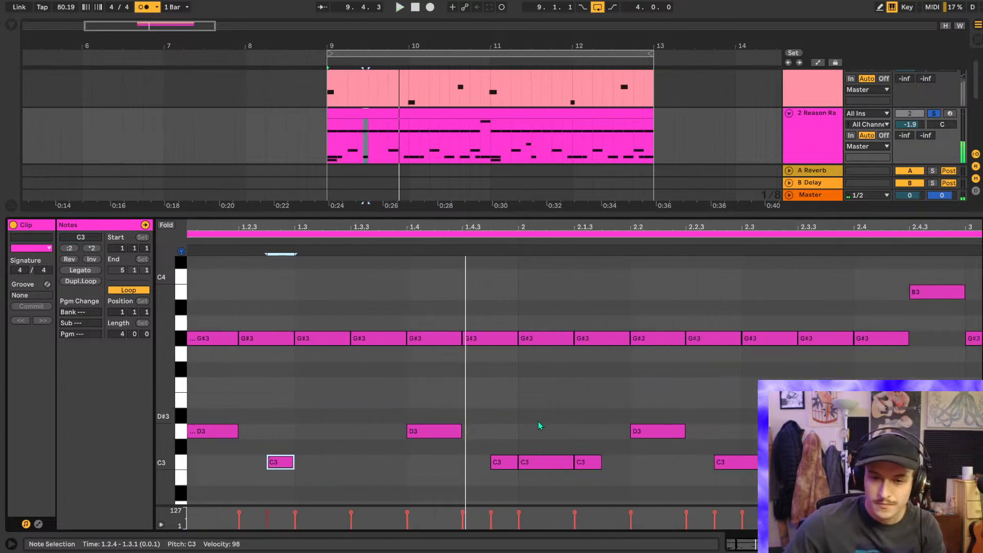
left_click(498, 437)
scroll(559, 421, "right", 4)
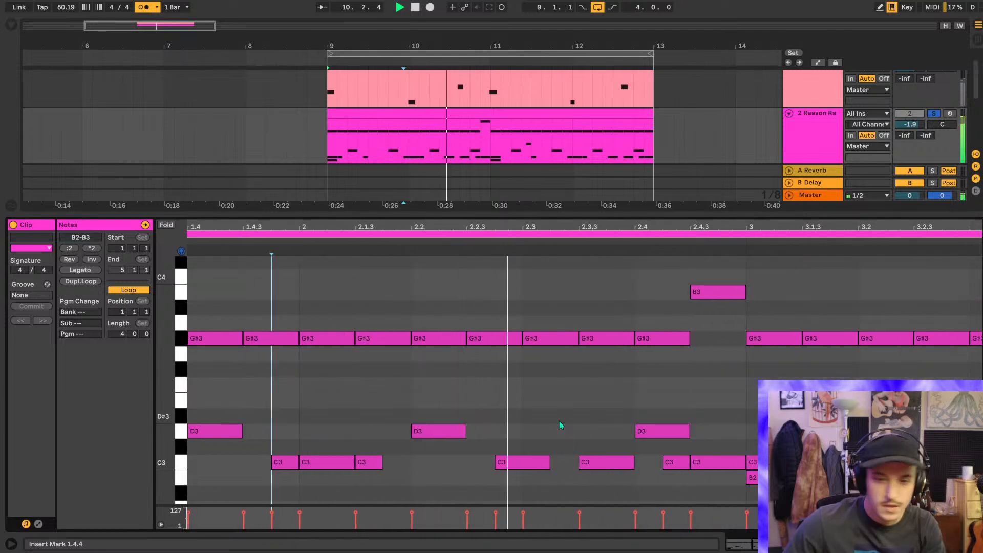
scroll(594, 409, "right", 3)
scroll(595, 410, "right", 1)
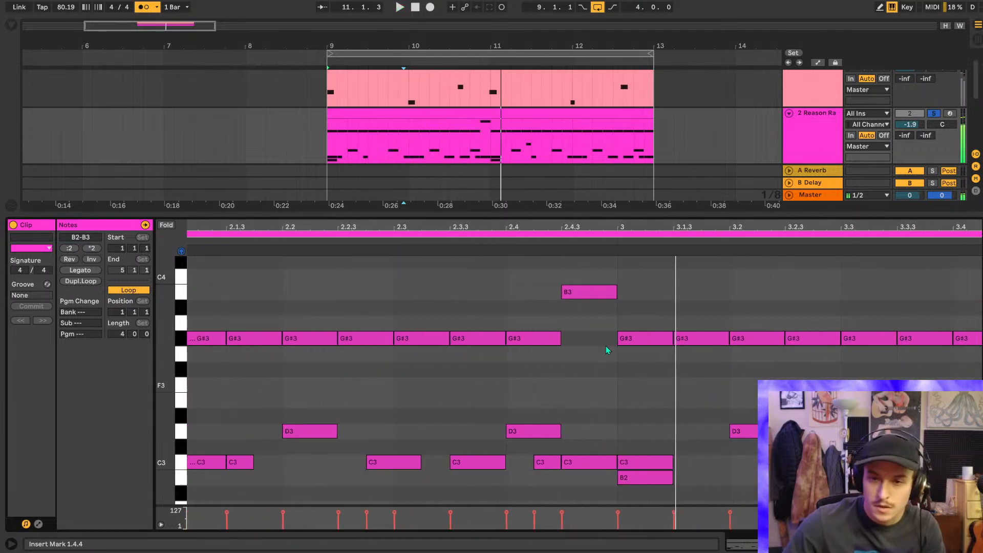
- Try the note at 2.4.3 transposed up to D#4 and play the clip around it
key("space")
left_click(586, 293)
mouse_move(587, 295)
left_mouse_down()
mouse_move(591, 270)
mouse_move(592, 289)
left_mouse_up()
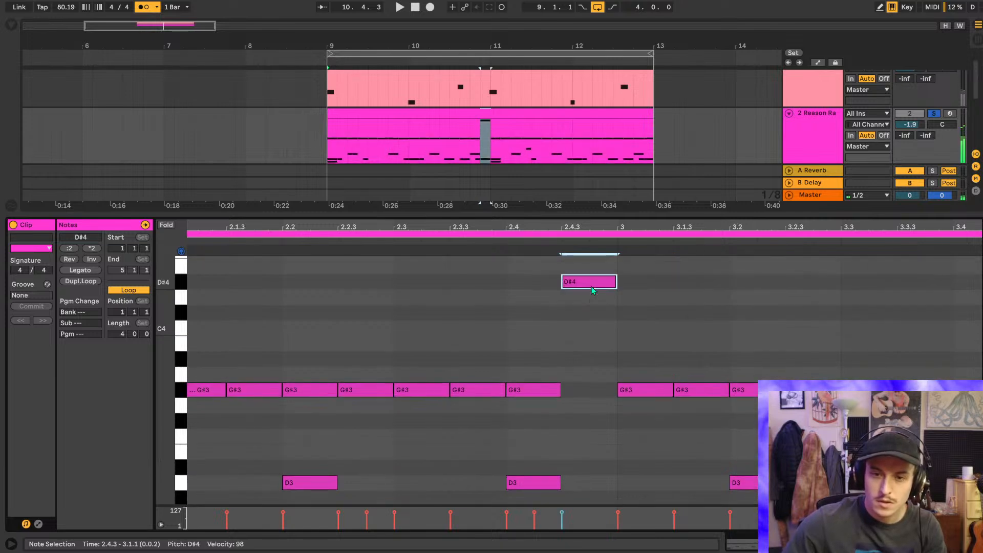
left_click(485, 329)
key("space")
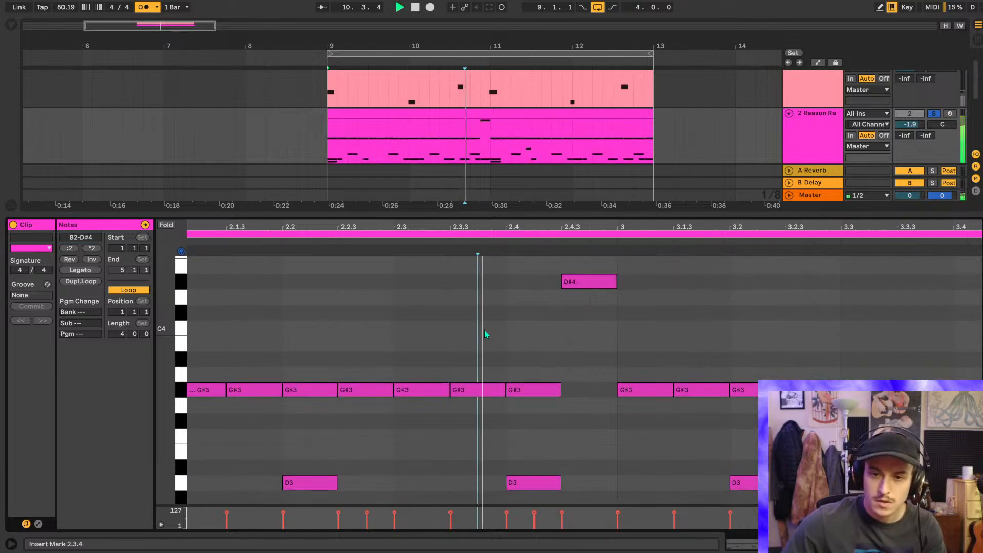
left_click(604, 288)
left_click(442, 312)
key("space")
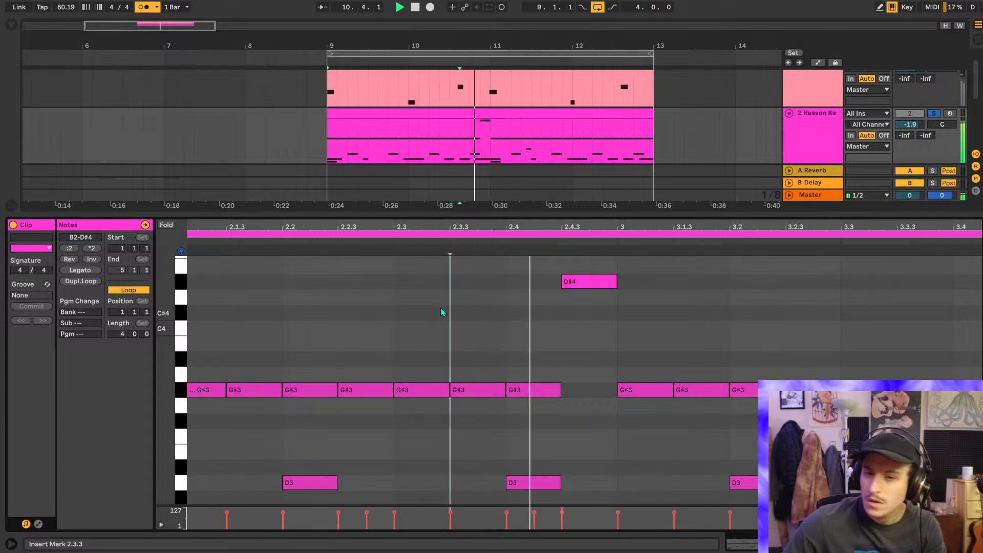
key("space")
- Transpose the high note at 2.4.3 down to A3 and play the clip from just before it
left_click_drag(470, 285, 465, 376)
left_click(300, 357)
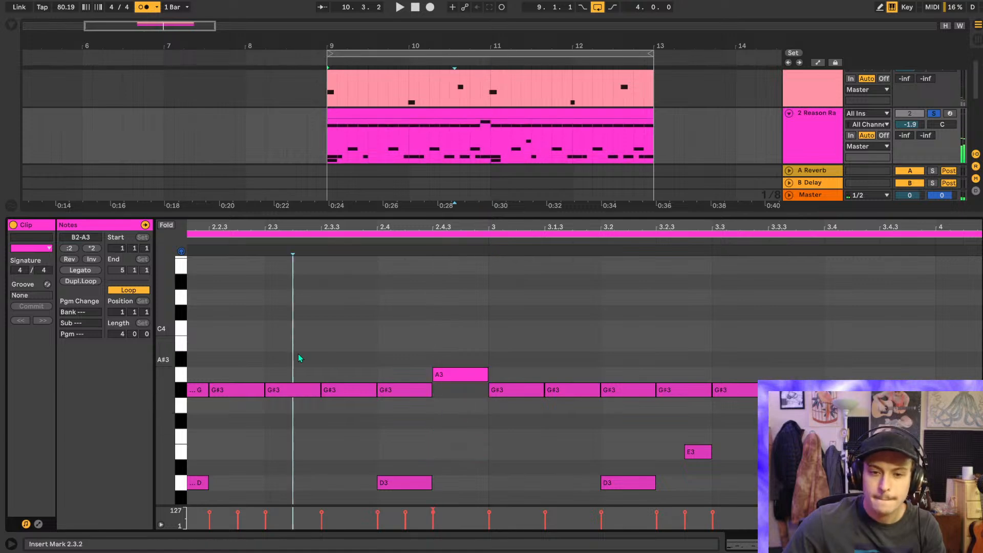
key("space")
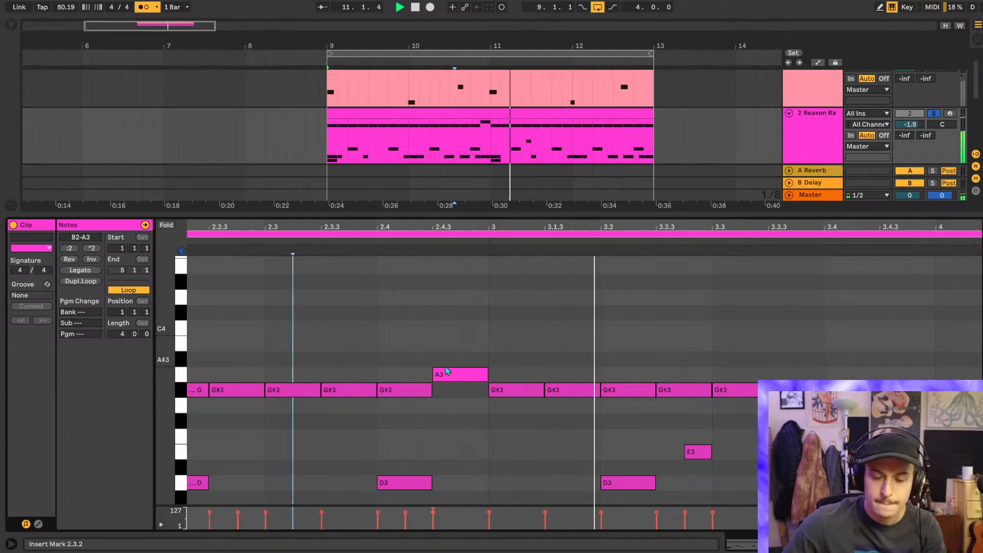
- Delete the E3 note at 3.2.4 in the drum clip and resume playback
scroll(447, 370, "right", 3)
scroll(532, 323, "down", 3)
key("space")
left_click(534, 363)
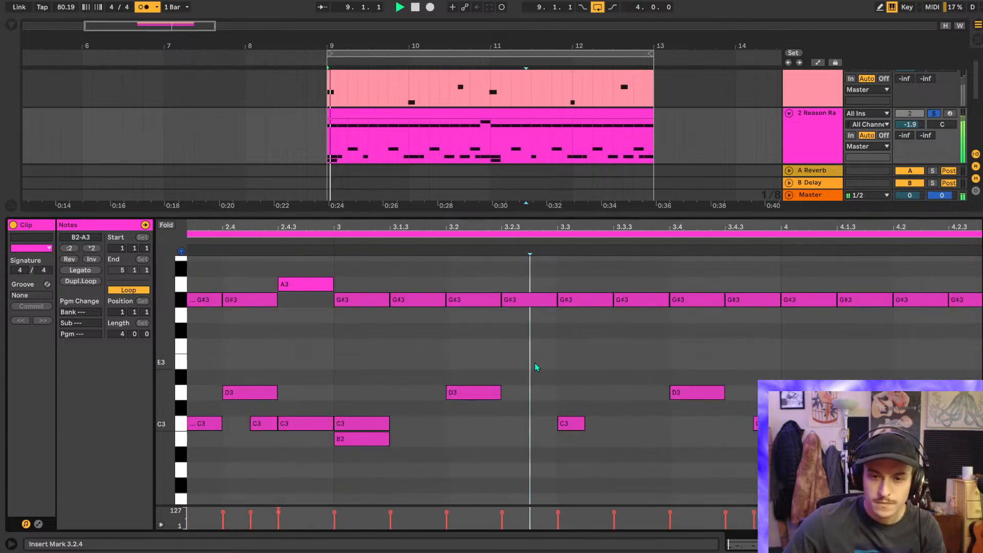
key("space")
- Raise the Drum Buss Drive to 74 % while the drums play, and stop playback
key("shift+Tab")
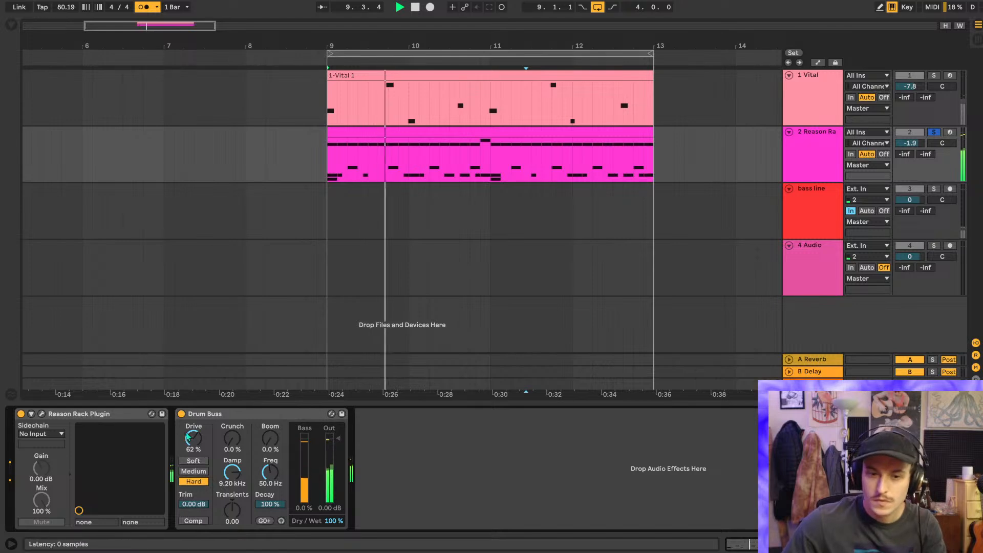
mouse_move(187, 436)
left_mouse_down()
mouse_move(187, 415)
mouse_move(187, 442)
left_mouse_up()
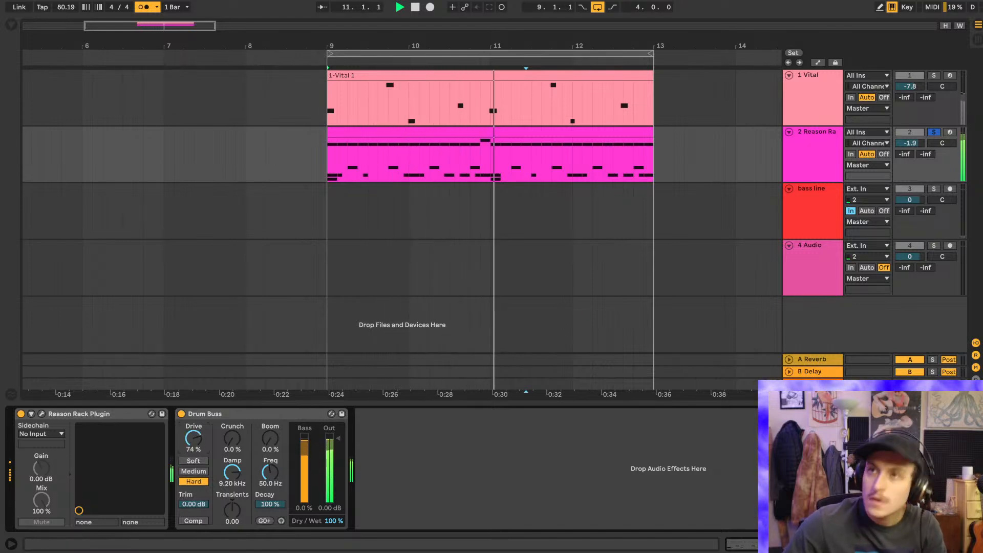
left_click(462, 140)
key("space")
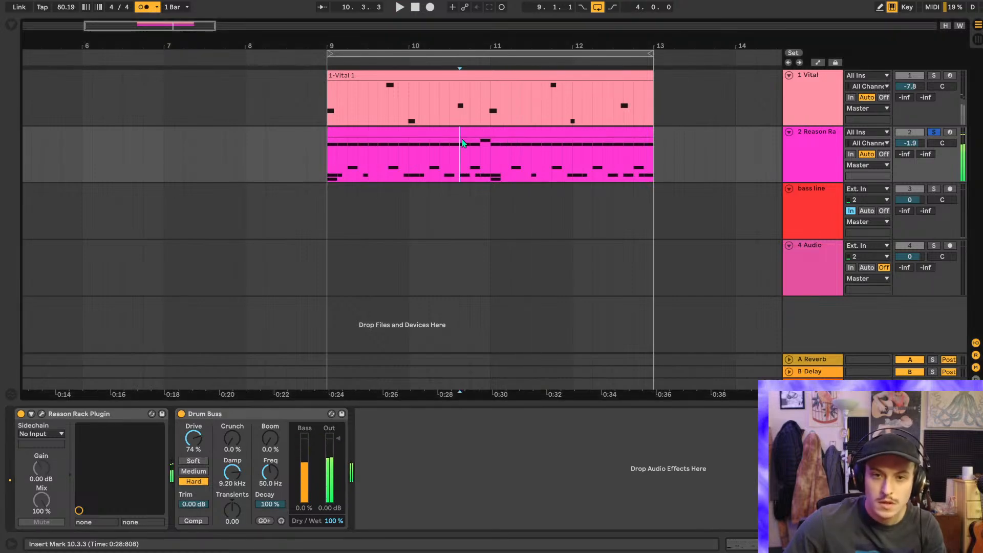
- Reopen the drum clip, transpose all B2 notes down to A2 and play the clip
double_click(462, 139)
left_click(183, 394)
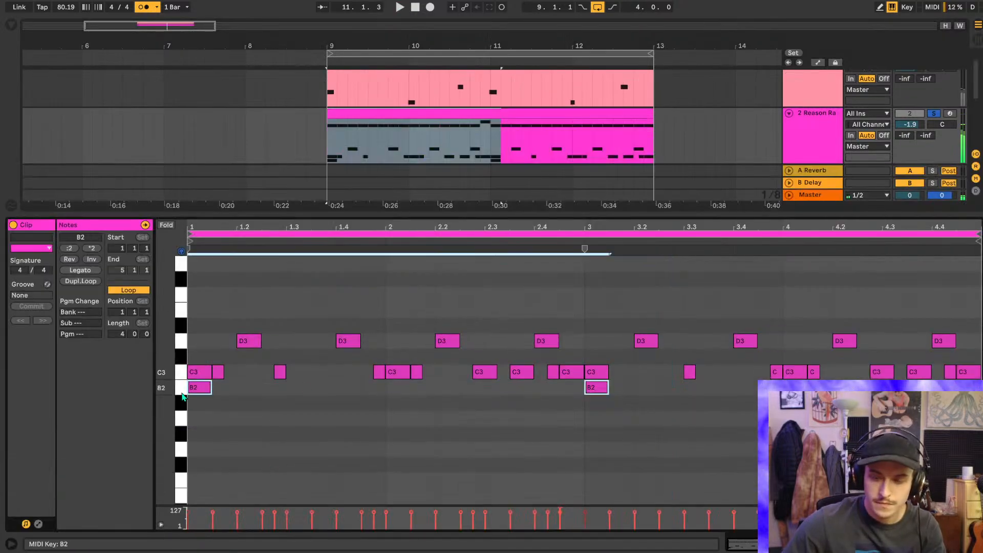
key("Down")
key("Down")
key("space")
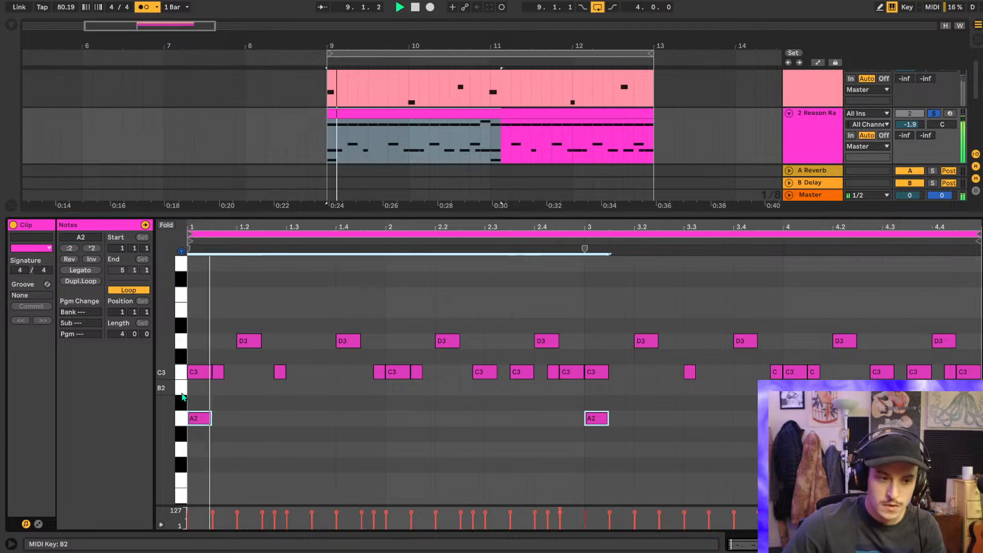
scroll(398, 354, "up", 2)
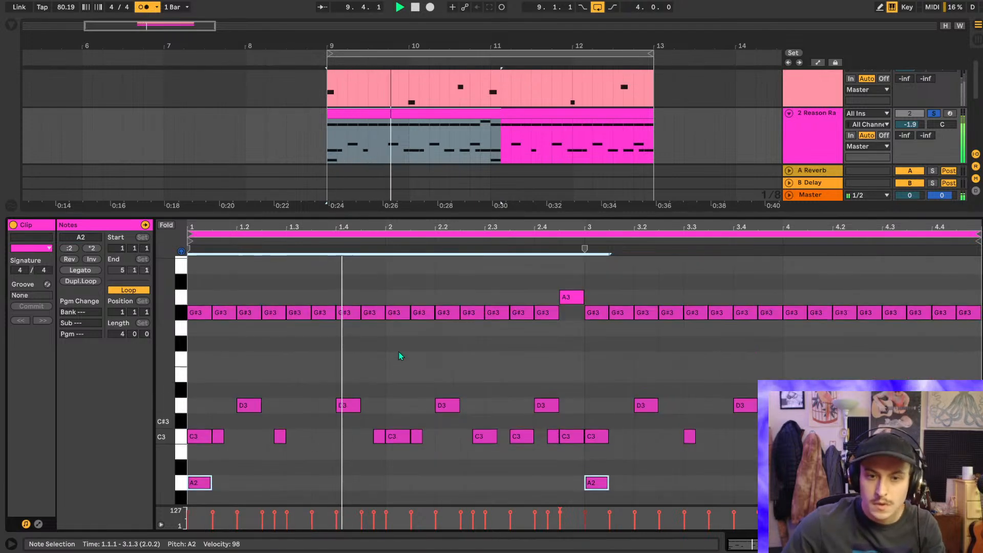
- Compare the drum sound with Drum Buss bypassed and enabled, and stop playback
key("shift+Tab")
left_click(181, 414)
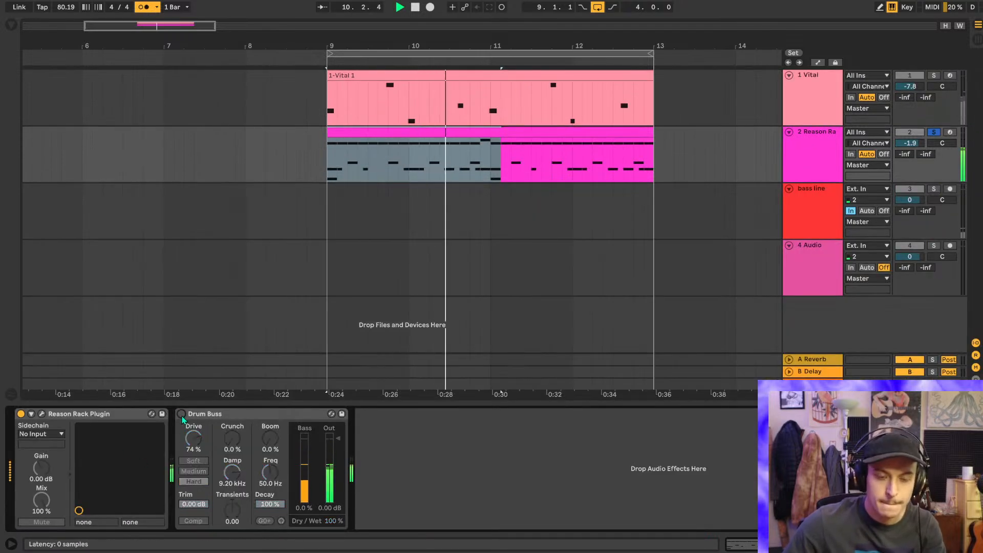
left_click(181, 414)
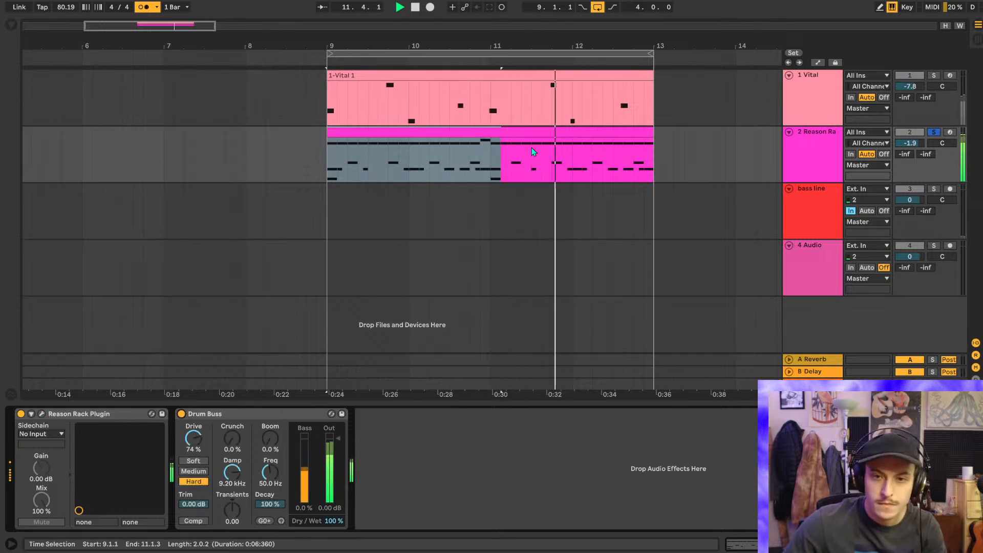
key("space")
- Move the third bar's C3 note from 3.3.1 to 3.2.4 and play the clip from beat 3.2
double_click(541, 133)
mouse_move(689, 441)
left_mouse_down()
mouse_move(650, 434)
mouse_move(699, 434)
left_mouse_up()
scroll(679, 440, "up", 5)
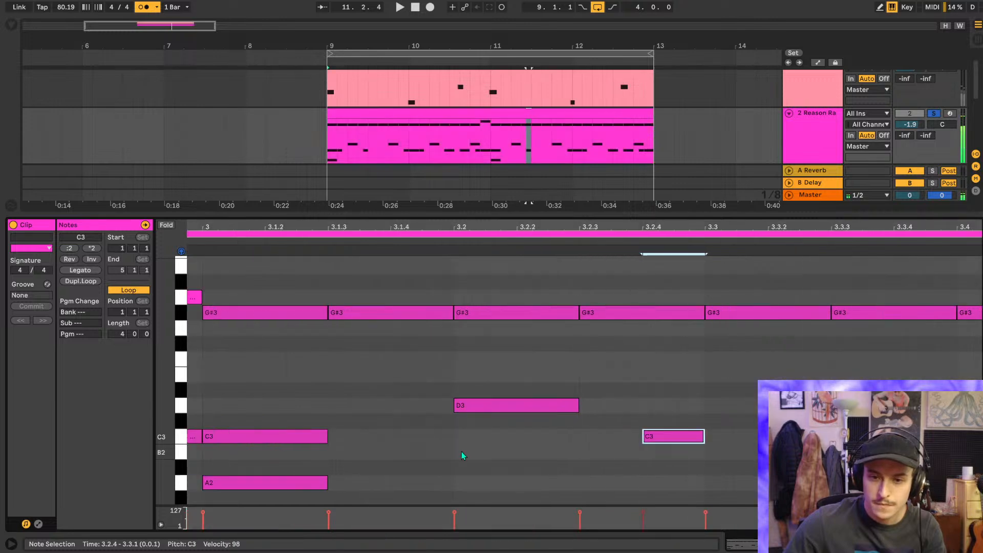
left_click(461, 456)
key("space")
scroll(531, 417, "down", 5)
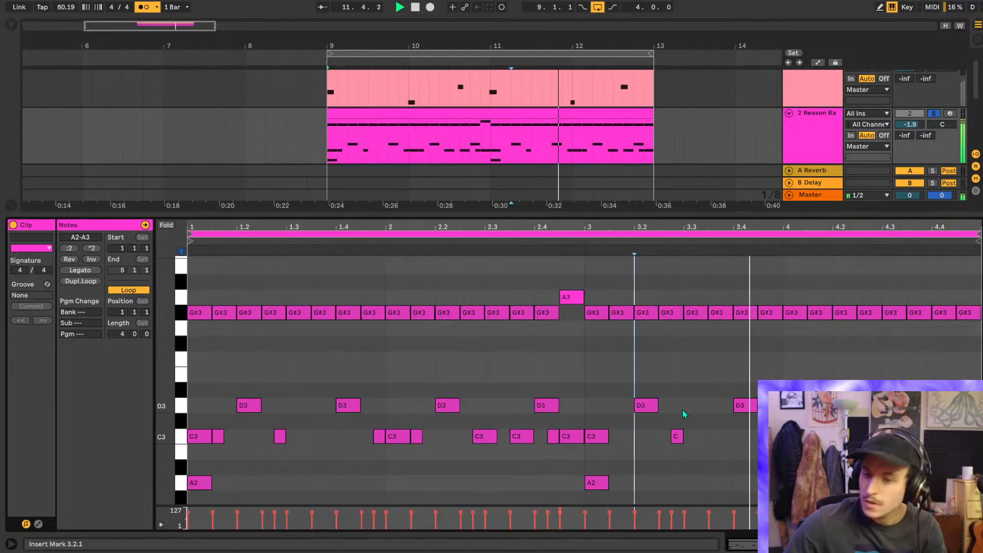
- Search the browser's plug-ins for "api" and clear the search
key("shift+Tab")
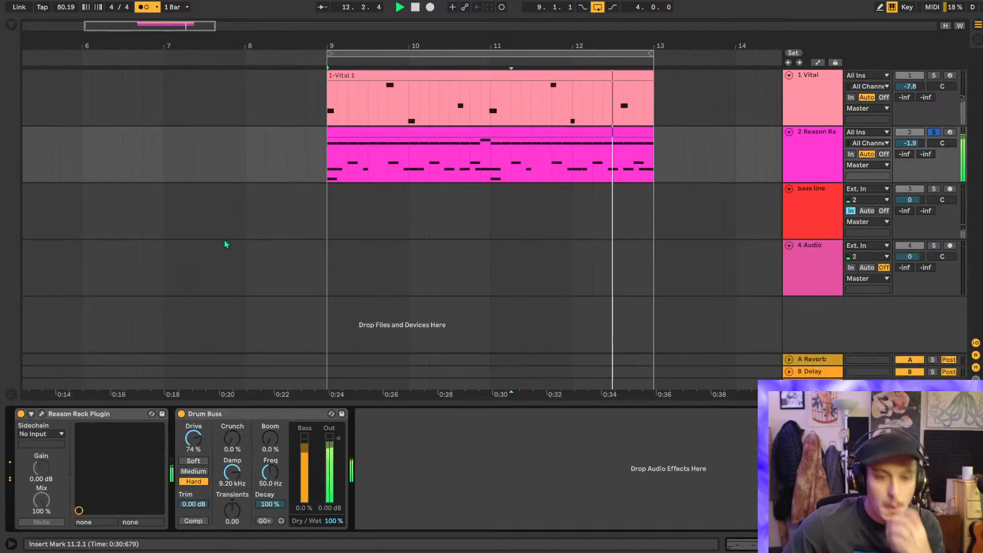
left_click(11, 26)
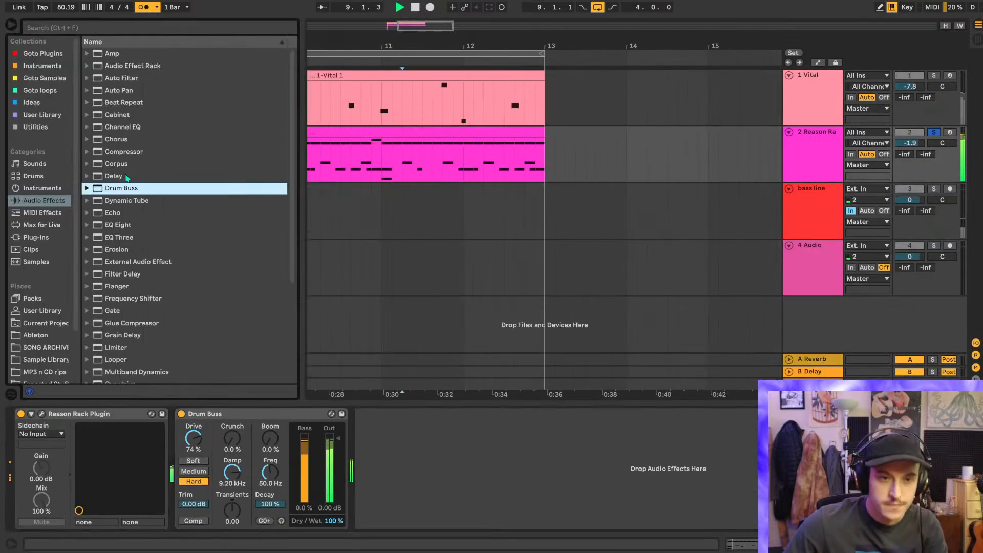
left_click(378, 204)
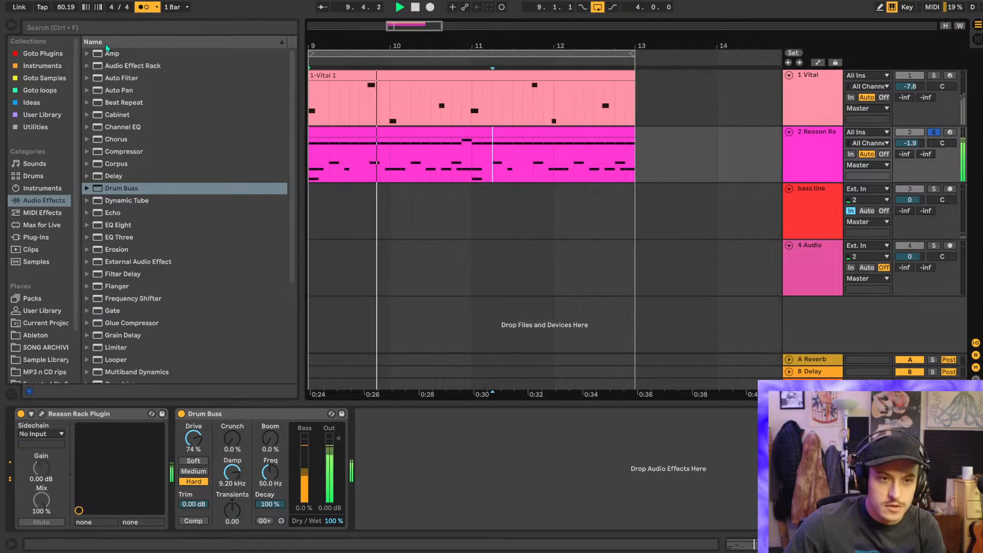
left_click(87, 28)
type("api")
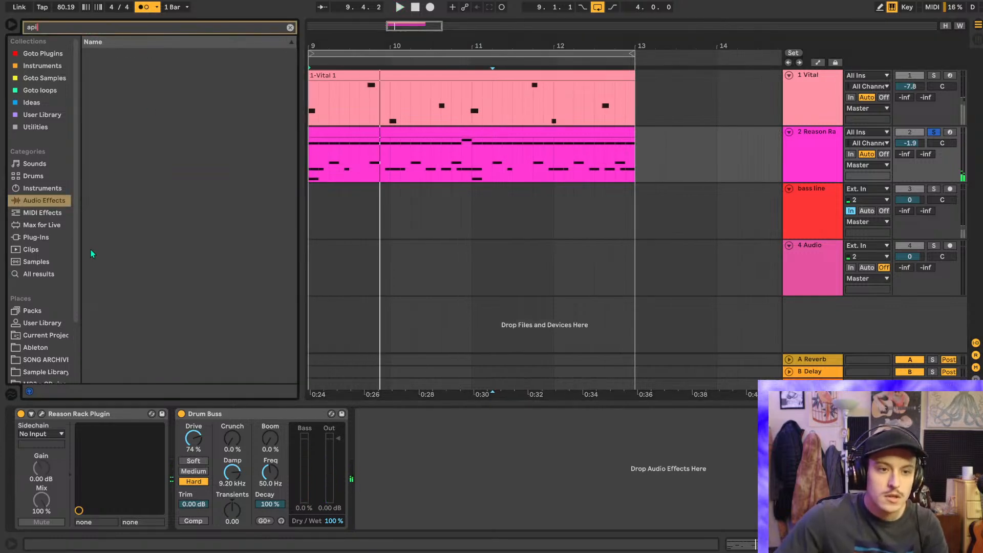
left_click(36, 239)
left_click(90, 80)
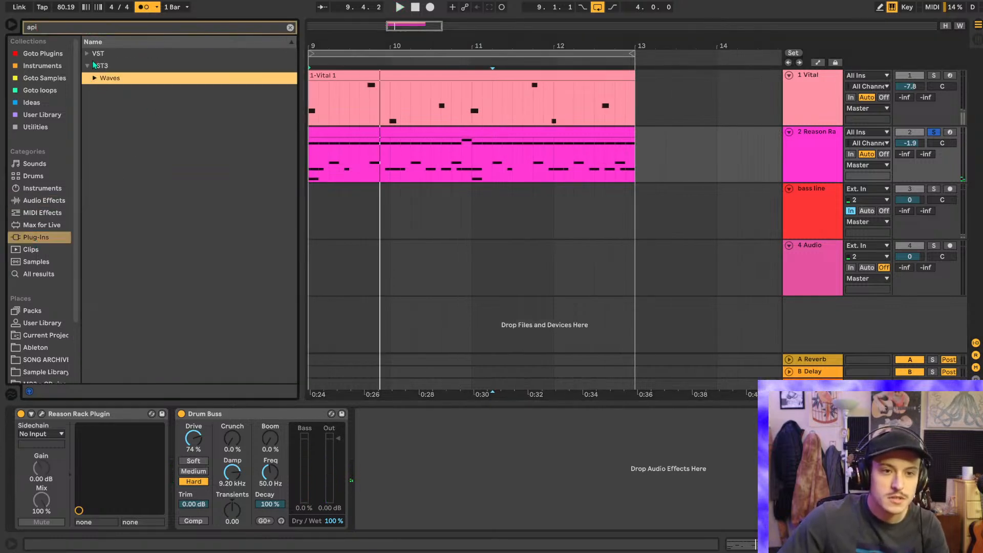
left_click(290, 28)
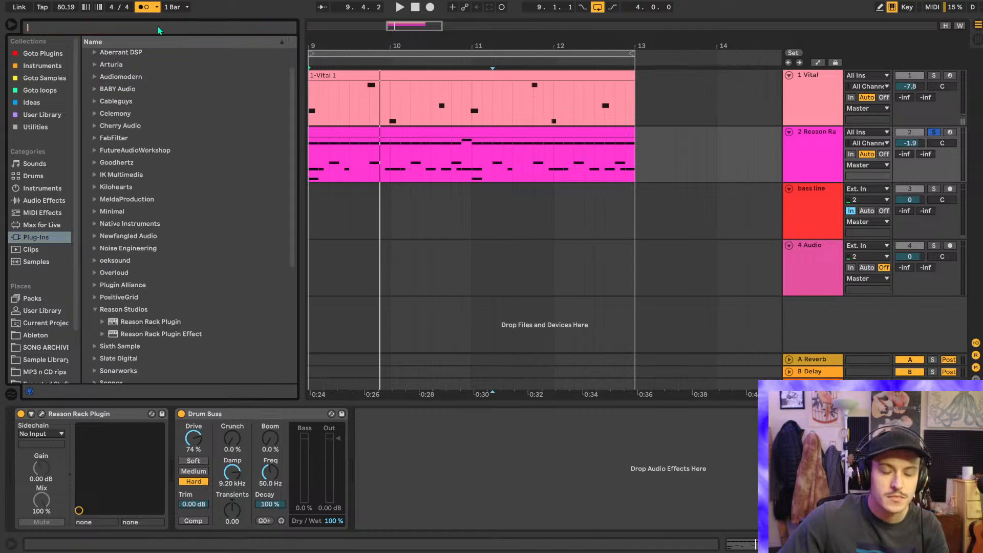
- Open the Reason Rack plugin, load the Baby Boomer patch and play it with Drum Buss off and on
left_click(42, 414)
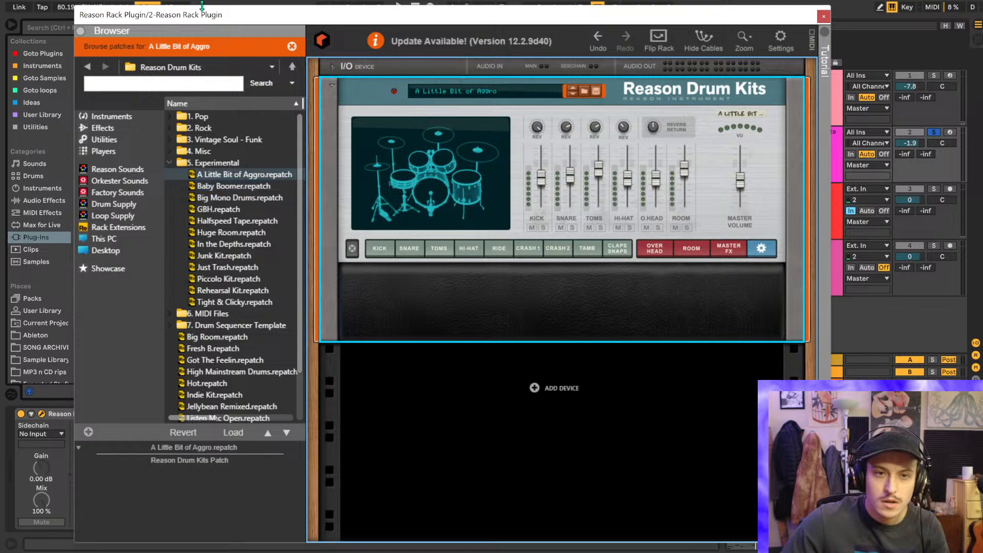
left_click_drag(269, 15, 531, 22)
left_click(177, 418)
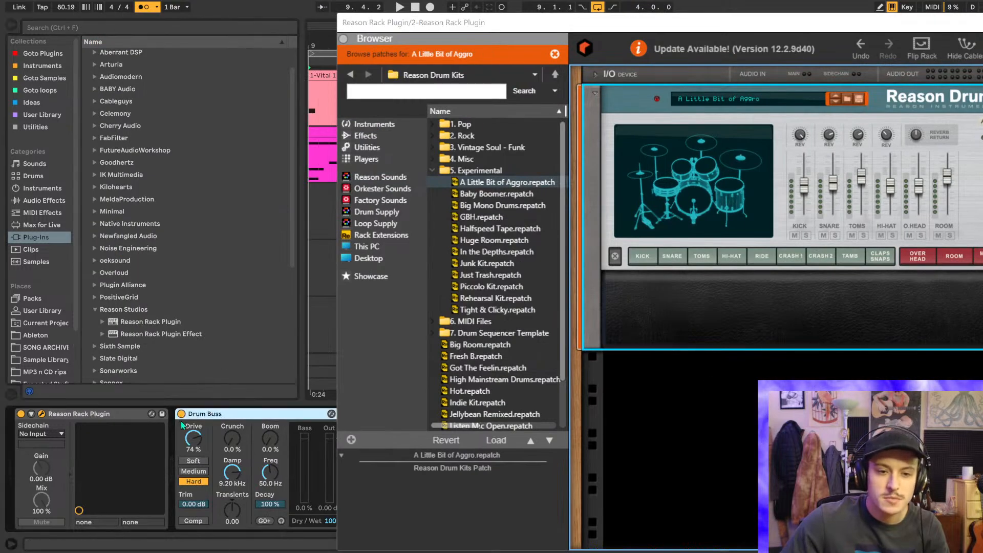
left_click(495, 194)
key("space")
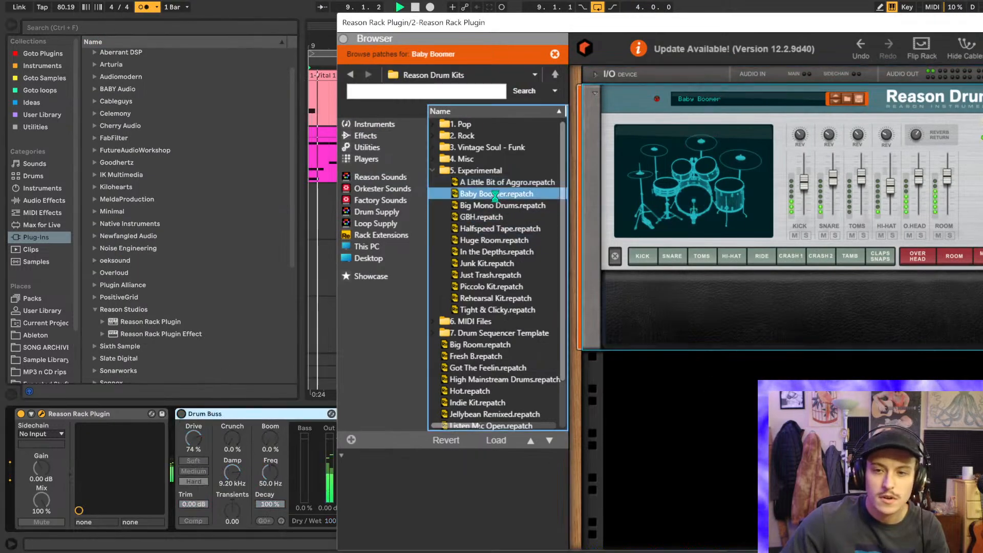
left_click(181, 413)
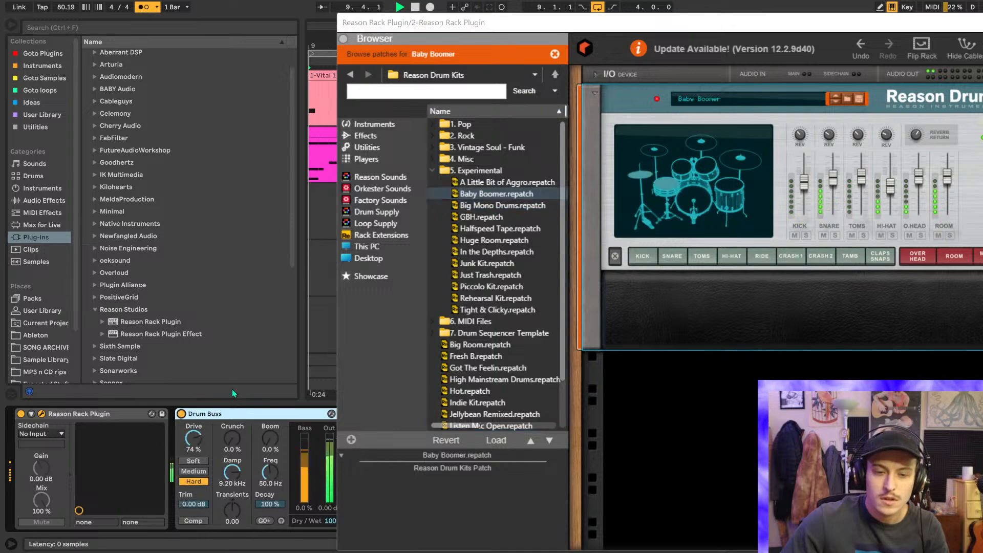
- Audition the Experimental drum patches from Big Mono Drums through Halfspeed Tape
left_click(490, 205)
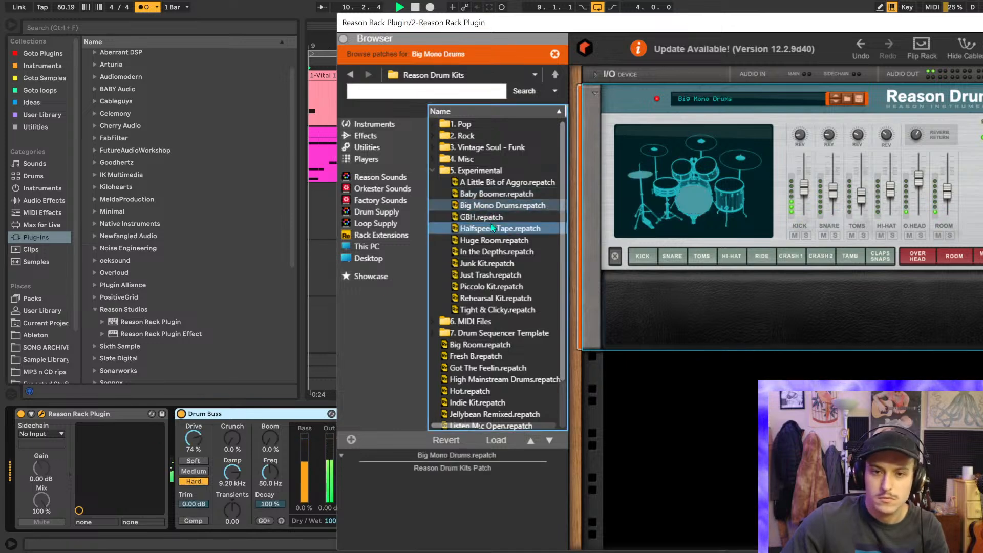
key("Down")
left_click(504, 233)
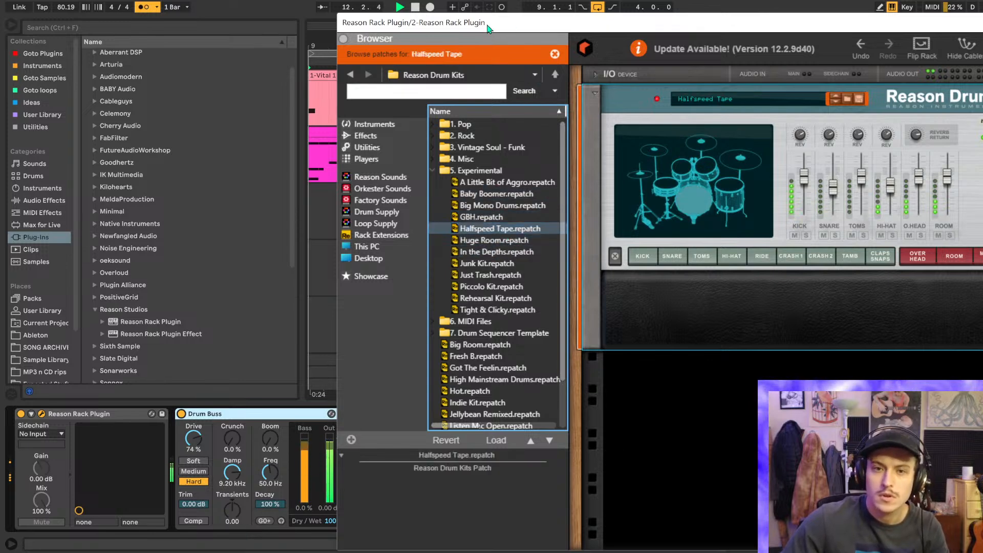
- Audition the Experimental drum patches from Huge Room through Rehearsal Kit, keep Rehearsal Kit loaded and close the Reason Rack window
left_click_drag(475, 22, 500, 224)
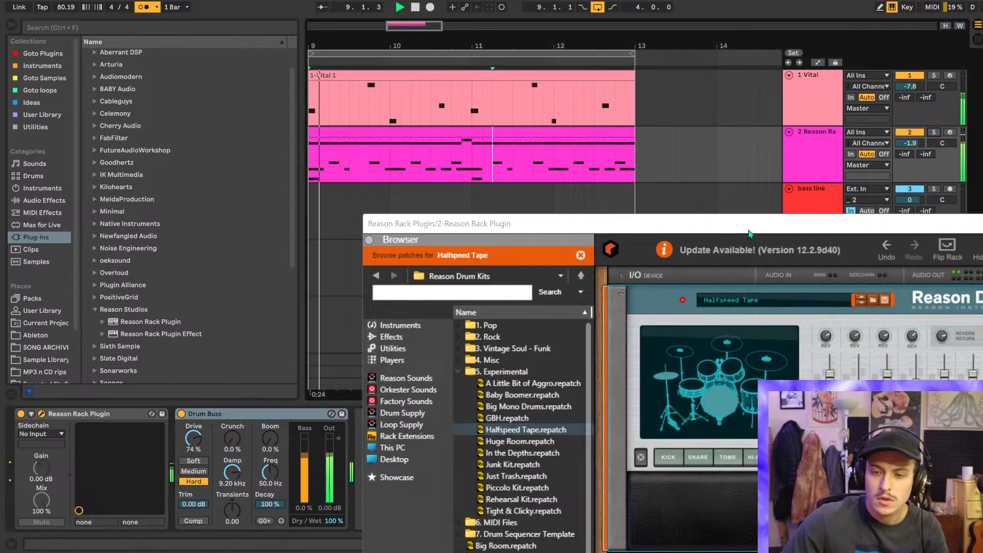
left_click_drag(748, 229, 671, 52)
left_click(444, 265)
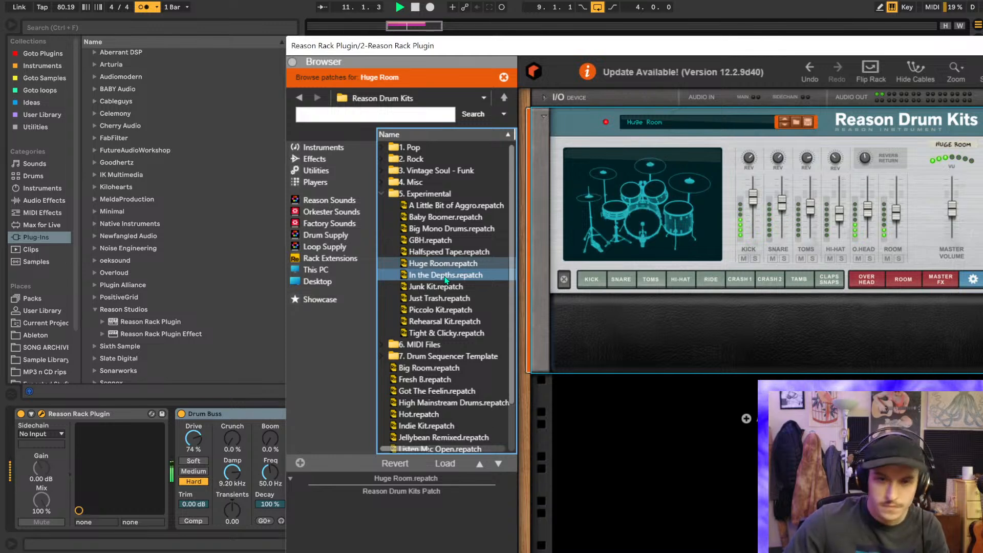
left_click(445, 276)
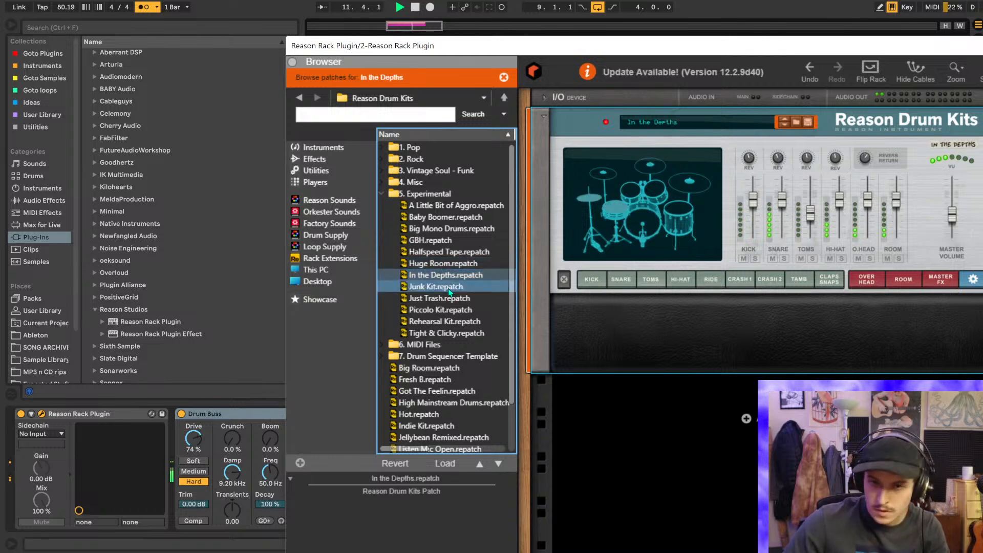
left_click(449, 290)
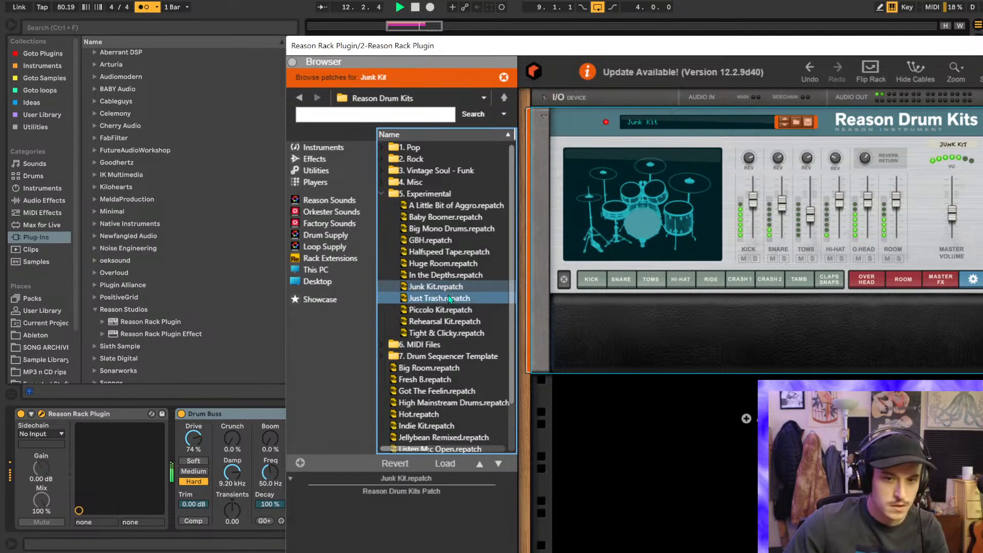
left_click(450, 298)
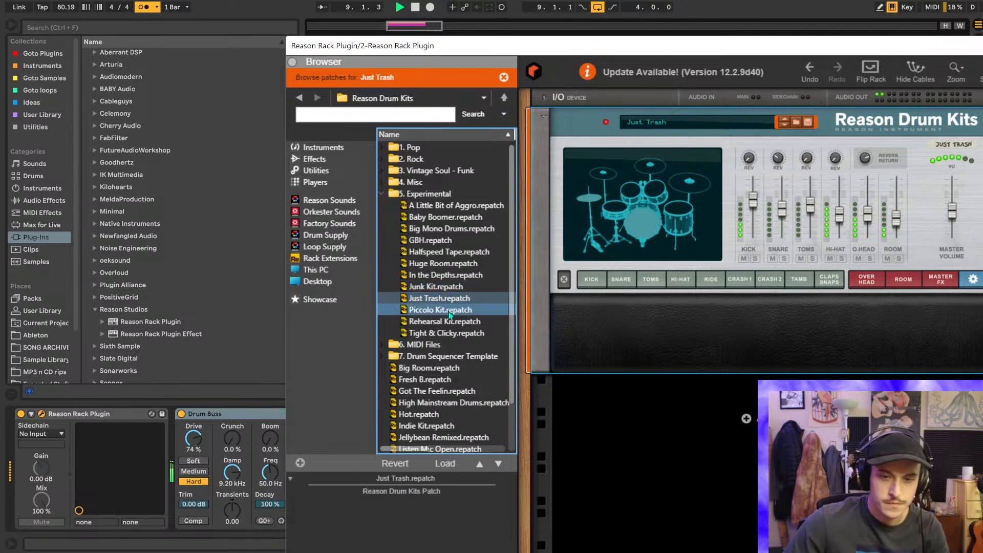
left_click(450, 311)
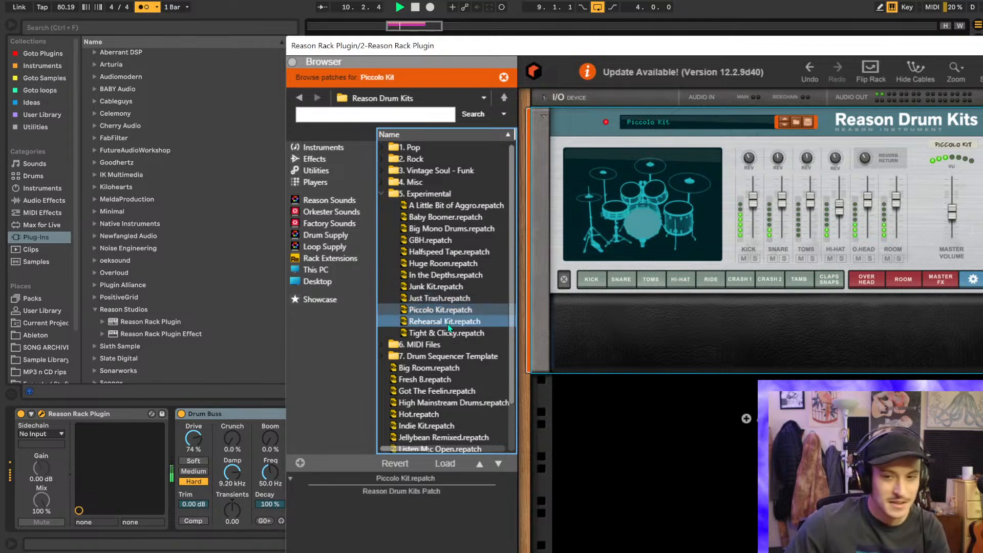
left_click(447, 323)
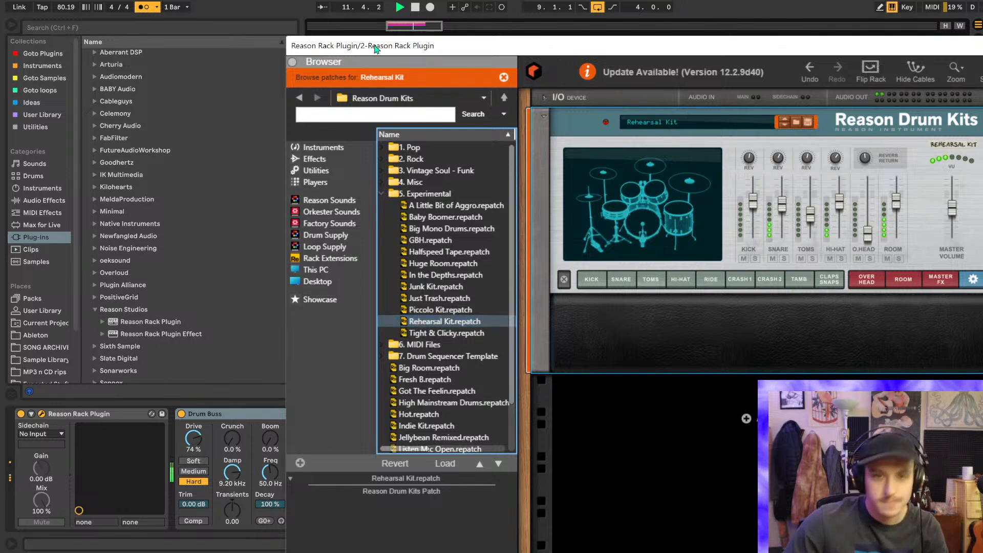
left_click_drag(376, 49, 228, 2)
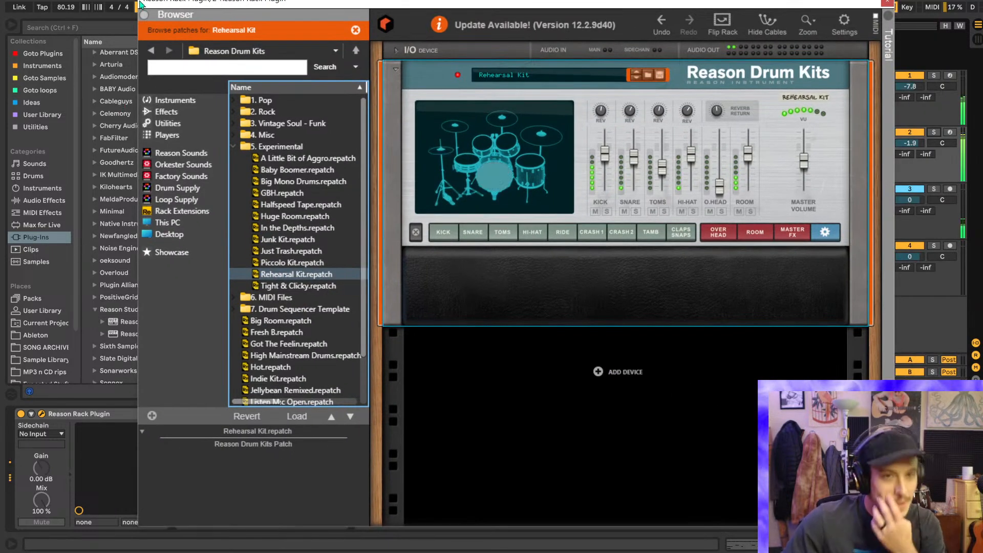
left_click(886, 4)
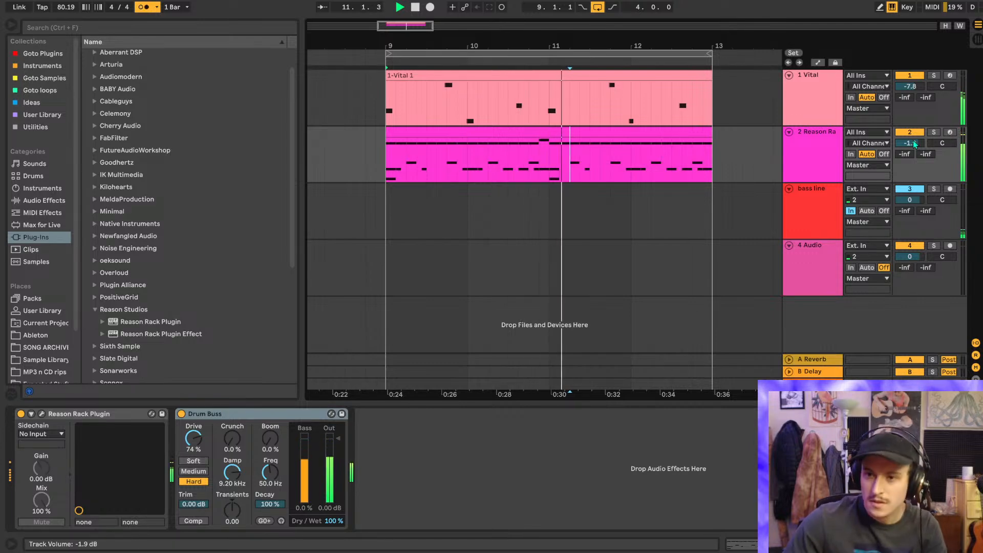
- Set the Vital track's volume to -7.0 dB and rehearse the bass over the playing loop
left_click_drag(911, 87, 910, 84)
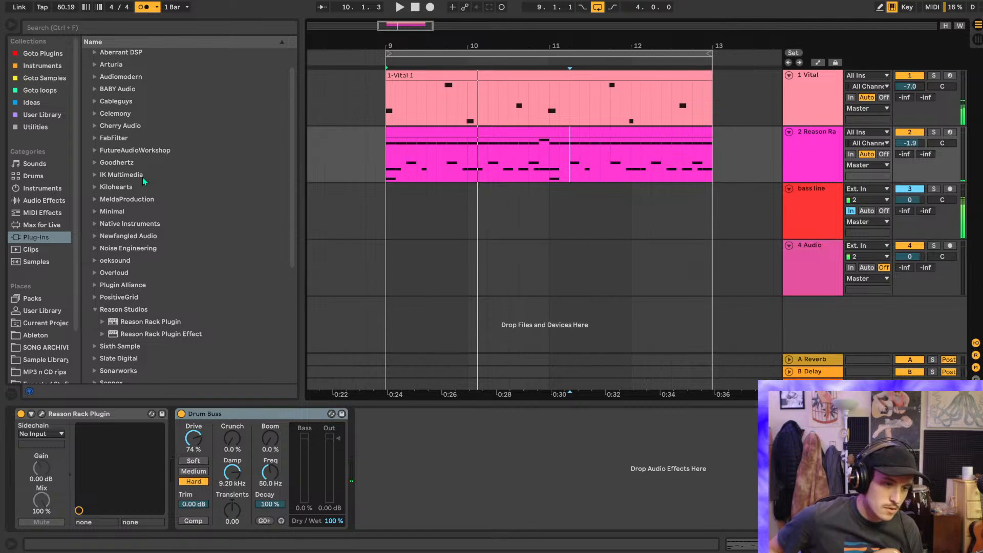
key("space")
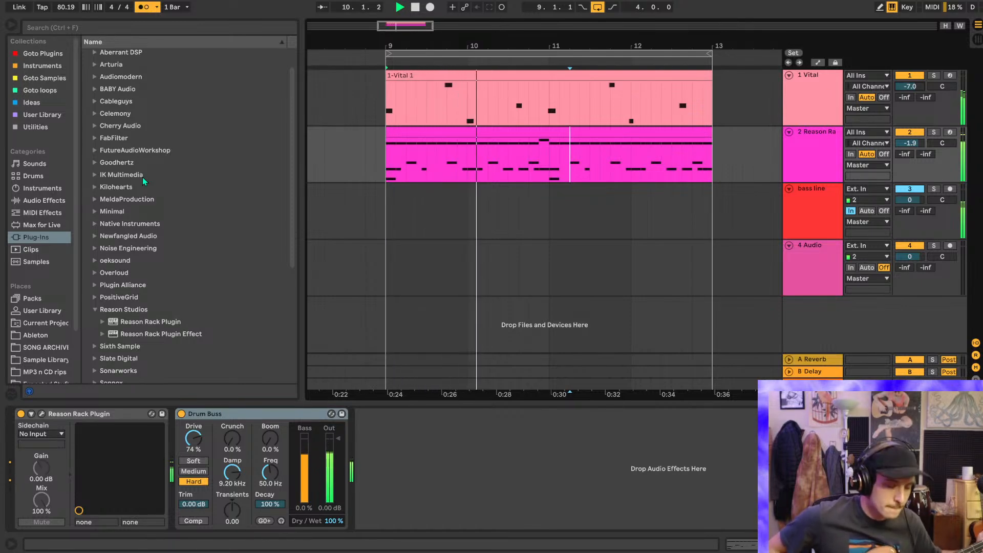
key("space")
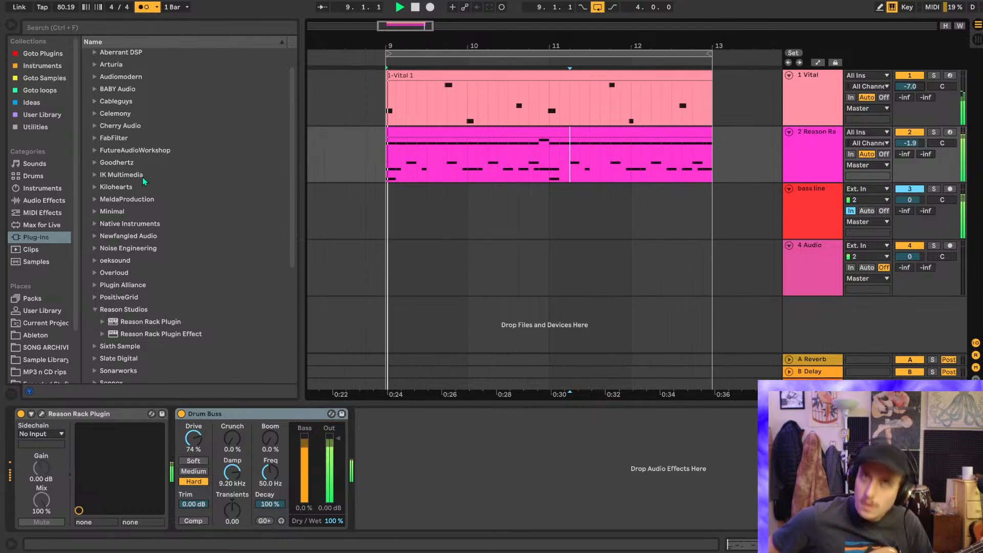
key("space")
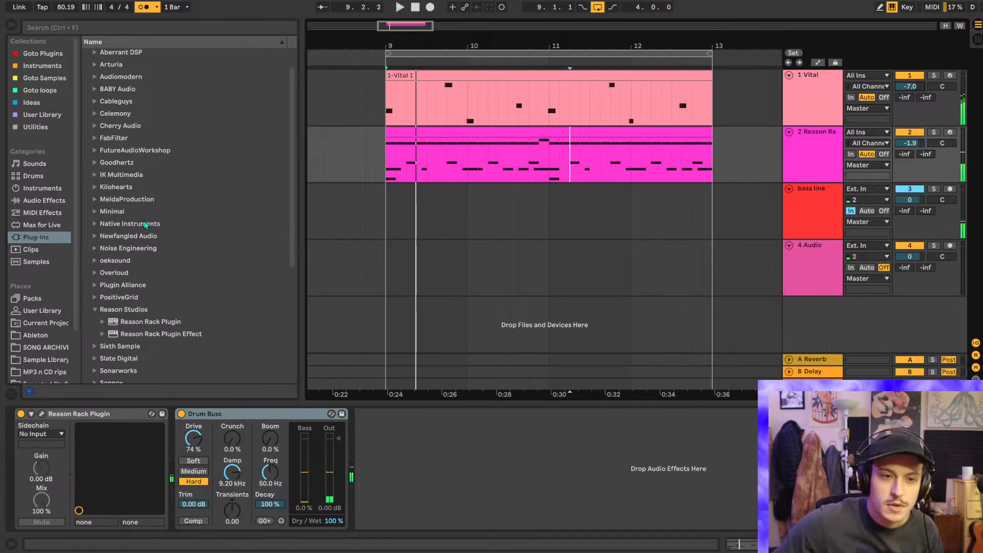
- Show the audio effects in the browser down to Pedal and Phaser
scroll(143, 220, "down", 4)
left_click(56, 200)
scroll(132, 263, "down", 4)
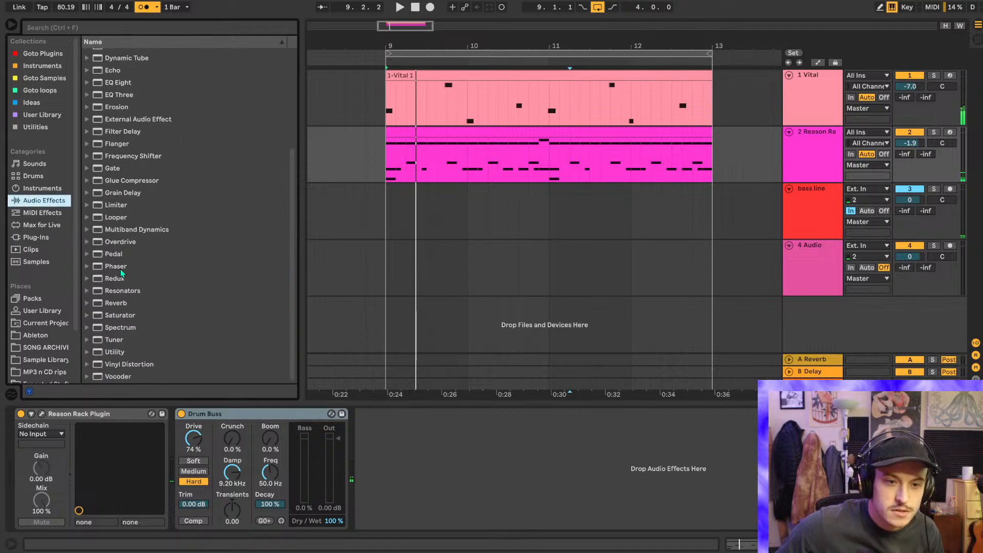
left_click_drag(118, 266, 435, 429)
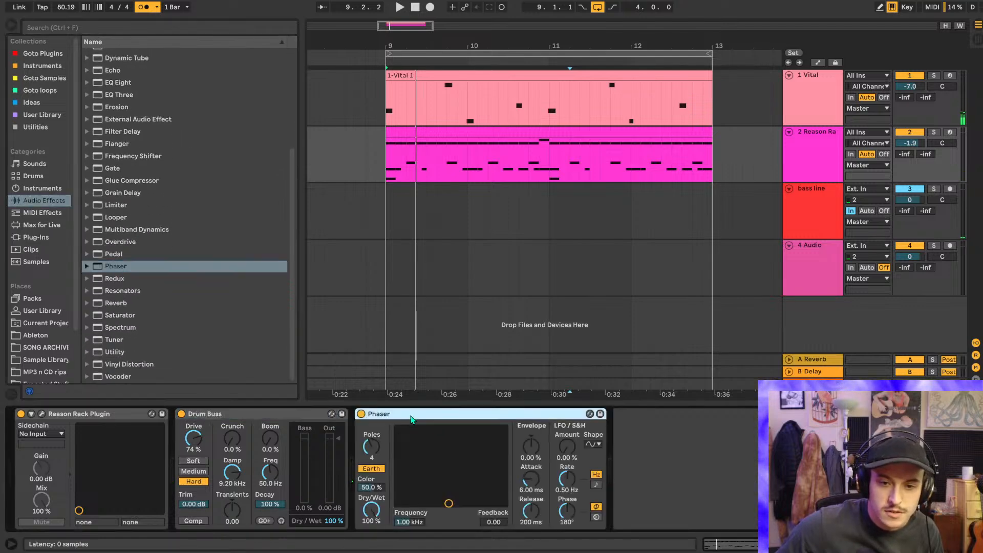
right_click(411, 419)
left_click(430, 442)
- Add a Pedal effect to the bass line track and set it to Fuzz
left_click(830, 206)
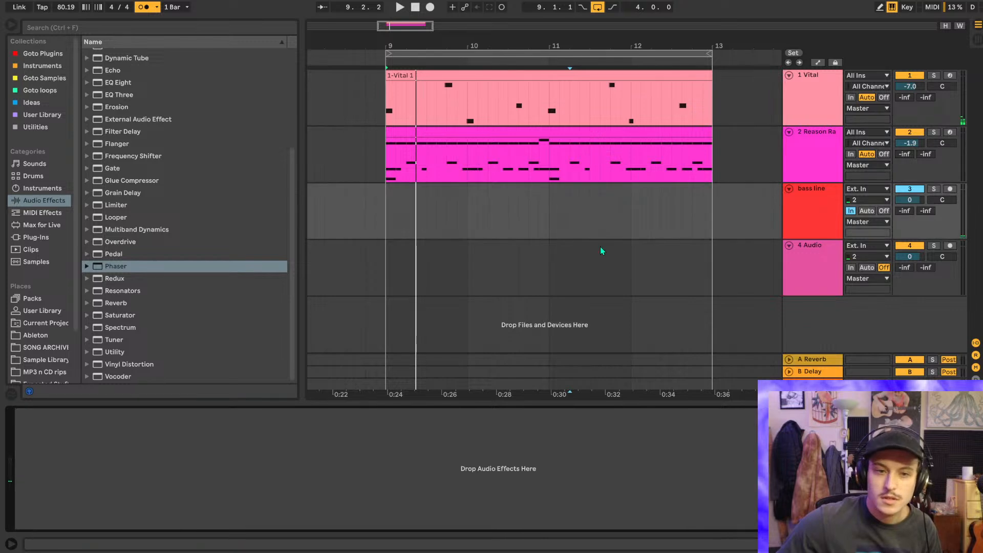
left_click_drag(116, 255, 133, 525)
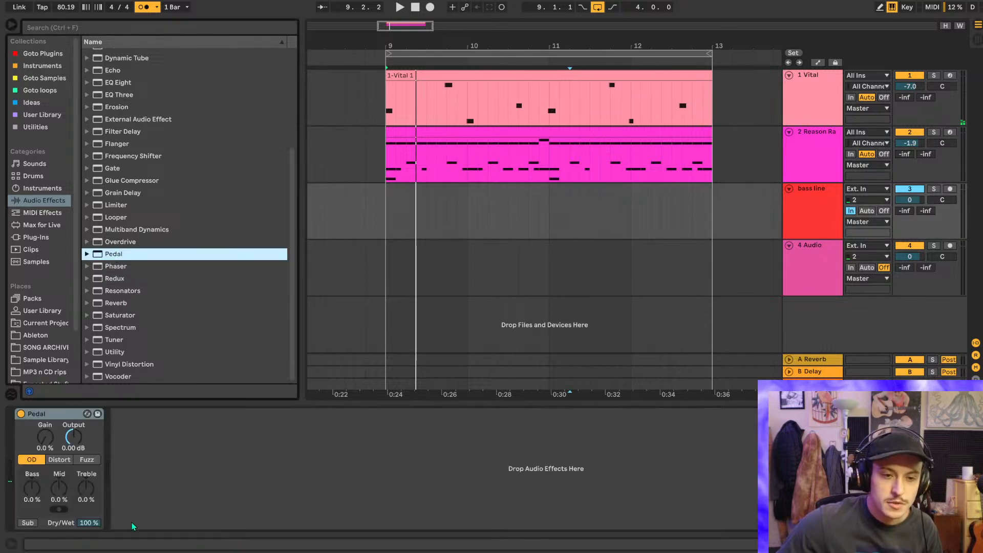
left_click(88, 460)
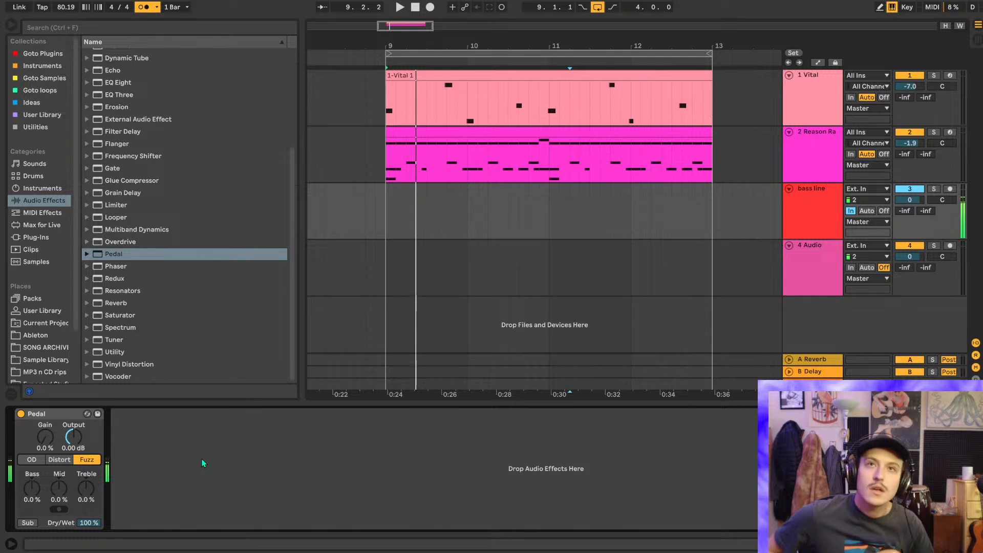
- Add an Amp after the Pedal, switch it to the Bass model and rehearse the bass over the loop
scroll(177, 126, "up", 4)
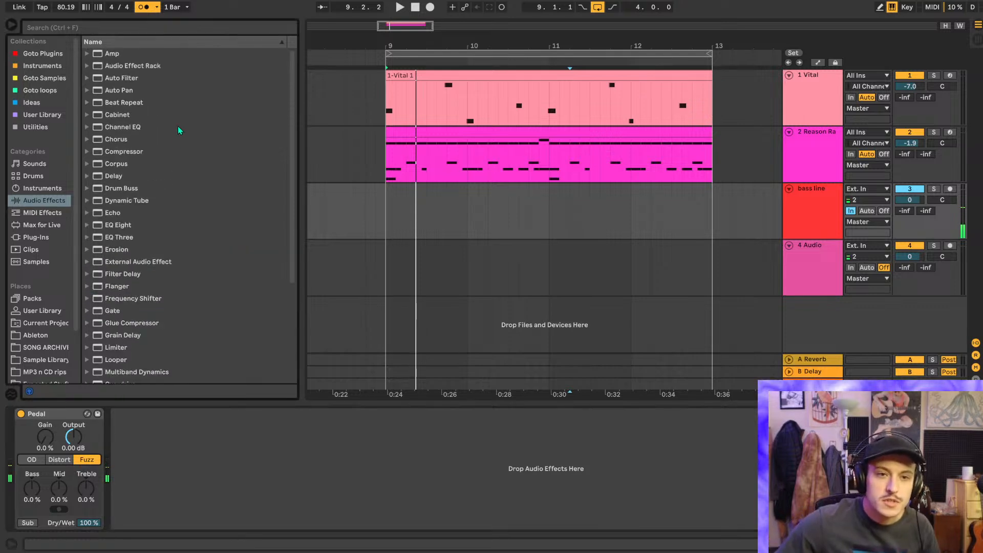
left_click(109, 52)
left_click_drag(108, 52, 229, 474)
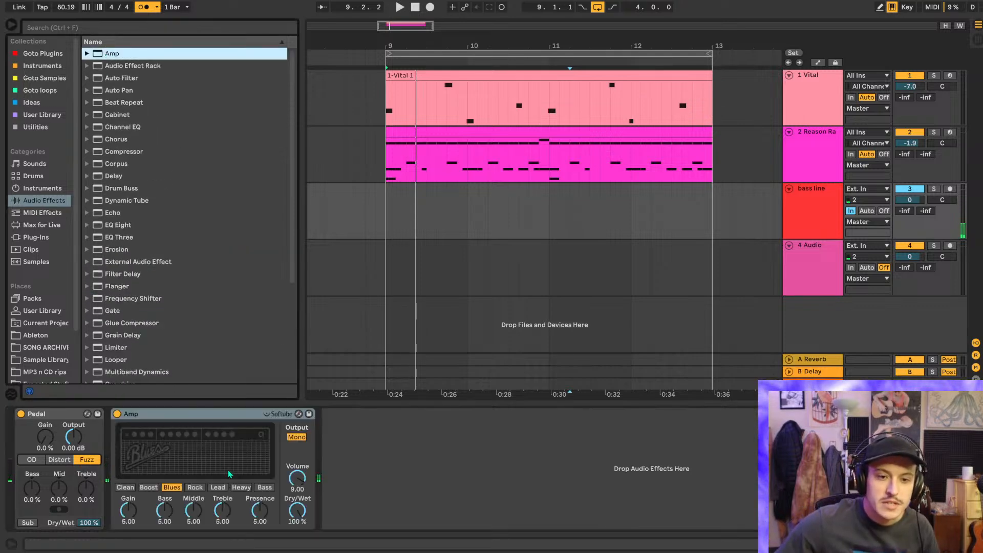
left_click(264, 487)
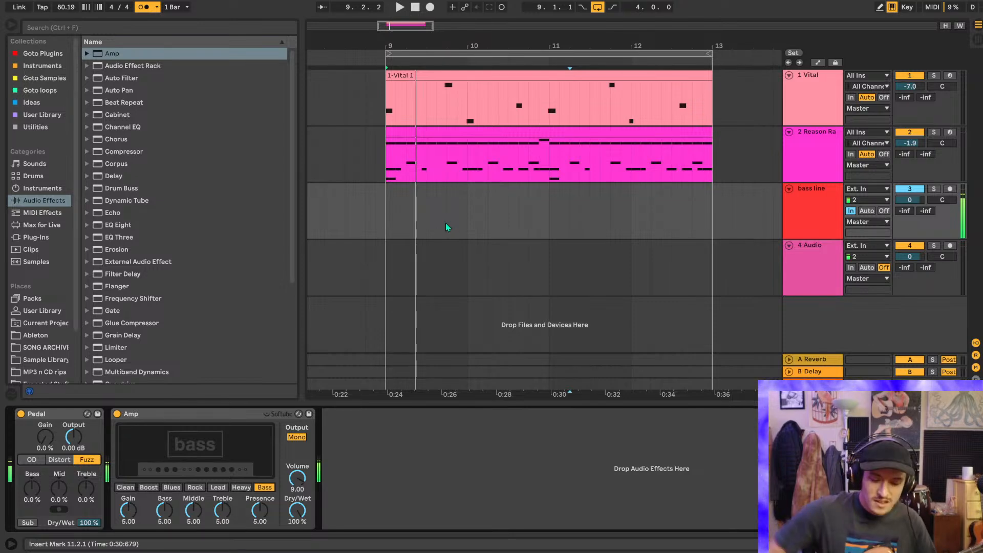
key("space")
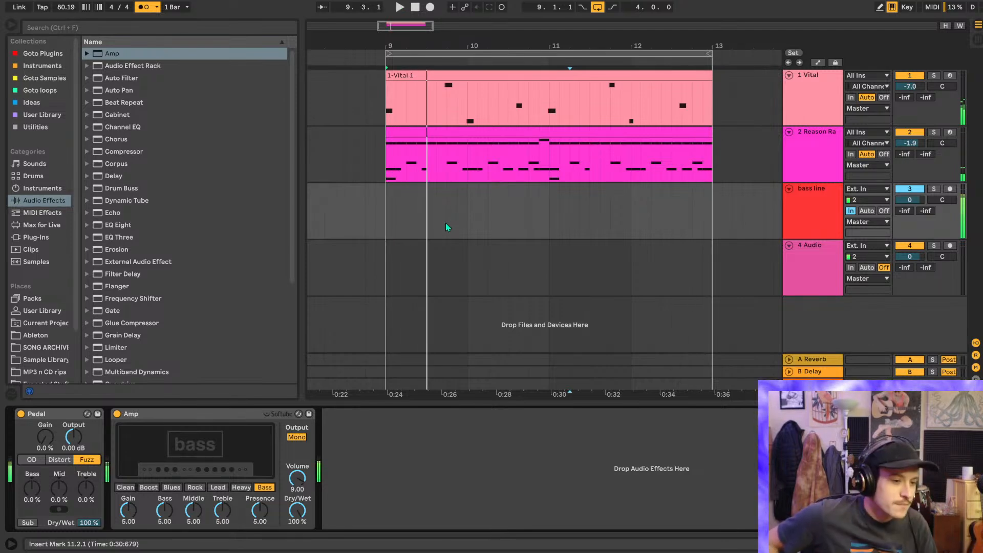
key("space")
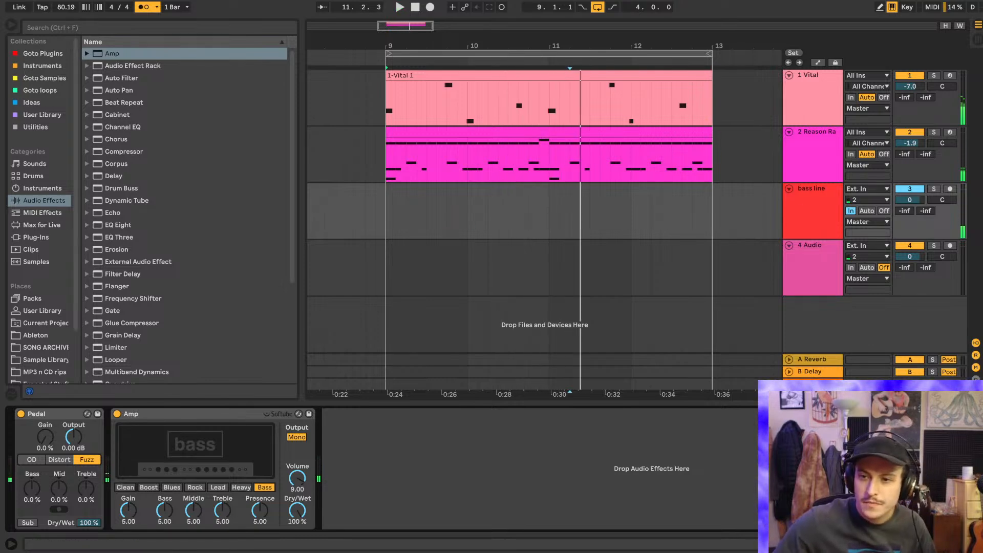
- Arm the bass line track, record a looped bass take starting at bar 8, and set the track's monitoring to Auto
left_click(949, 189)
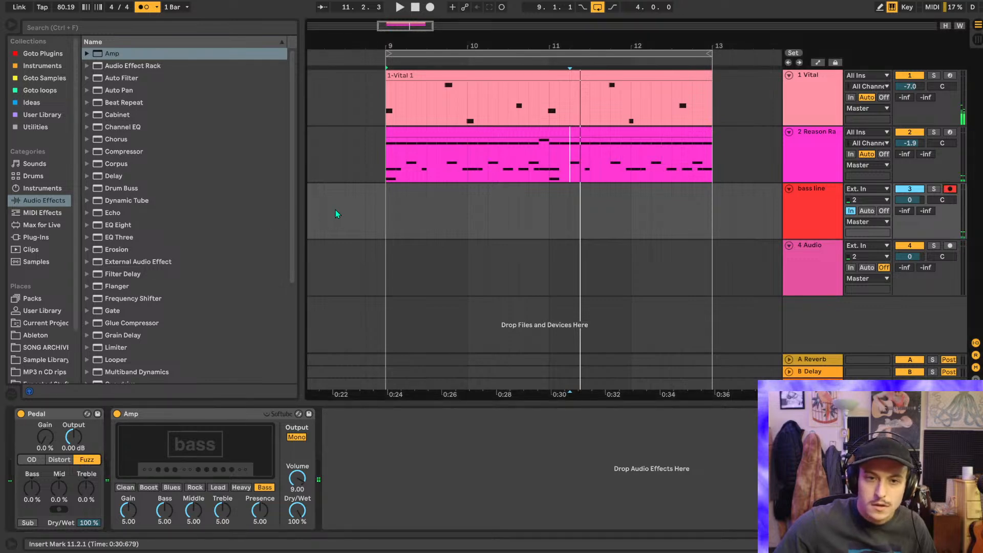
scroll(409, 205, "left", 4)
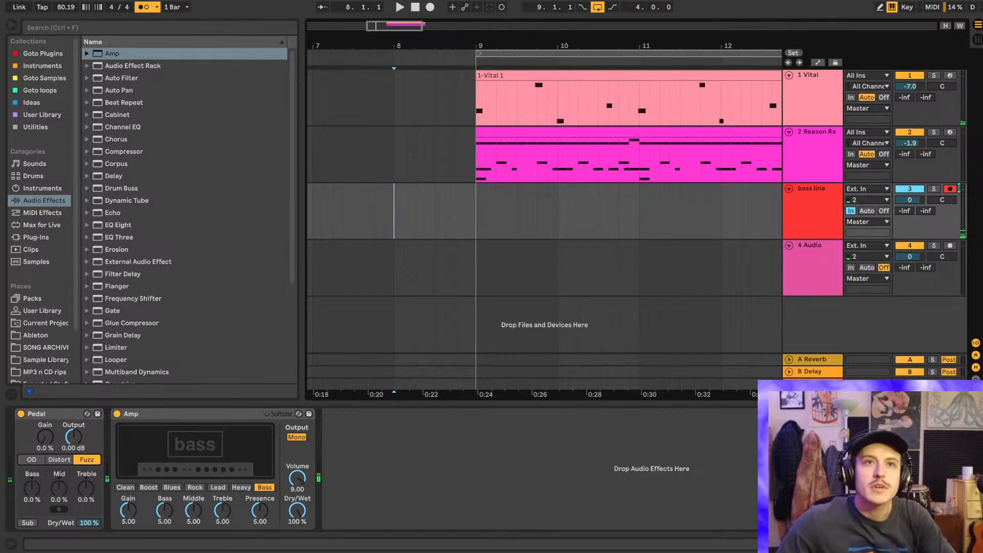
left_click(431, 8)
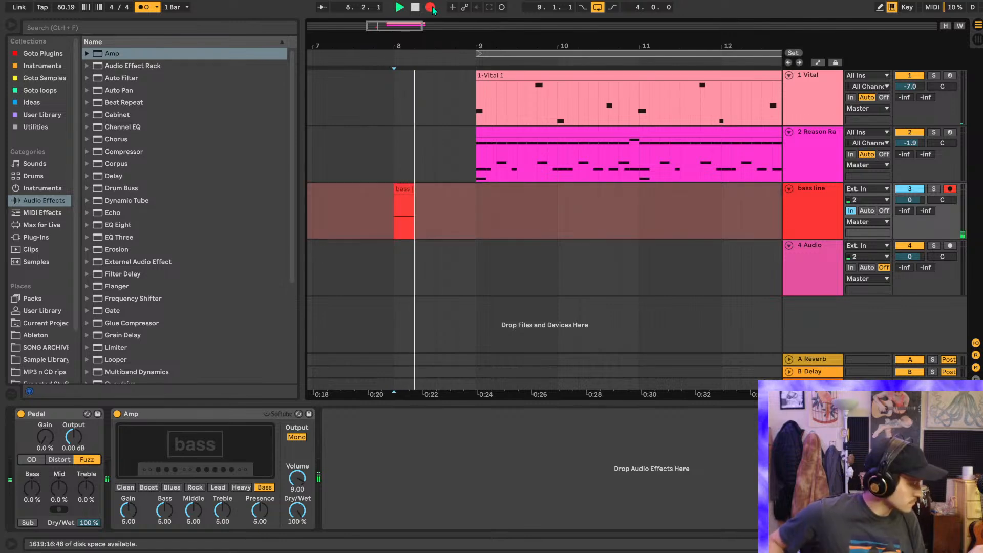
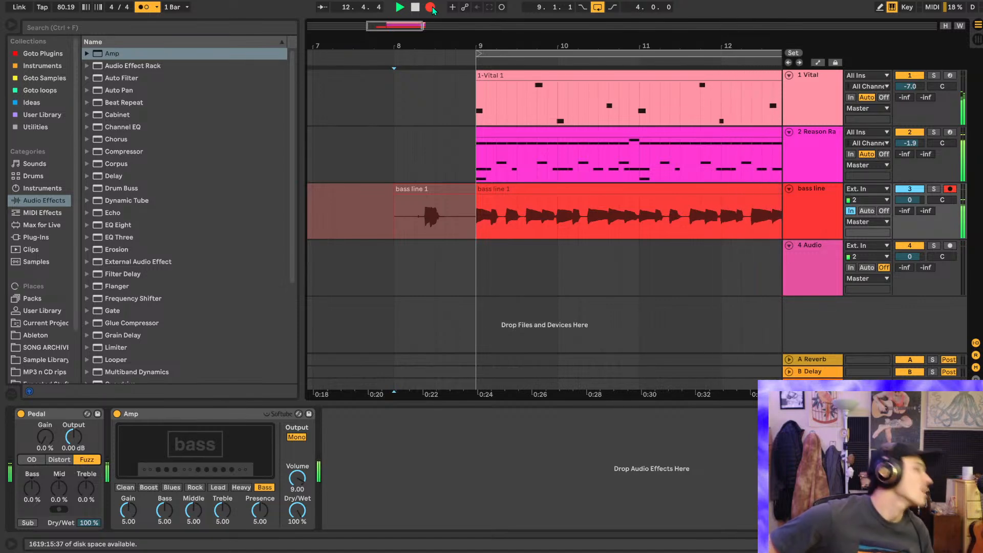
left_click(430, 7)
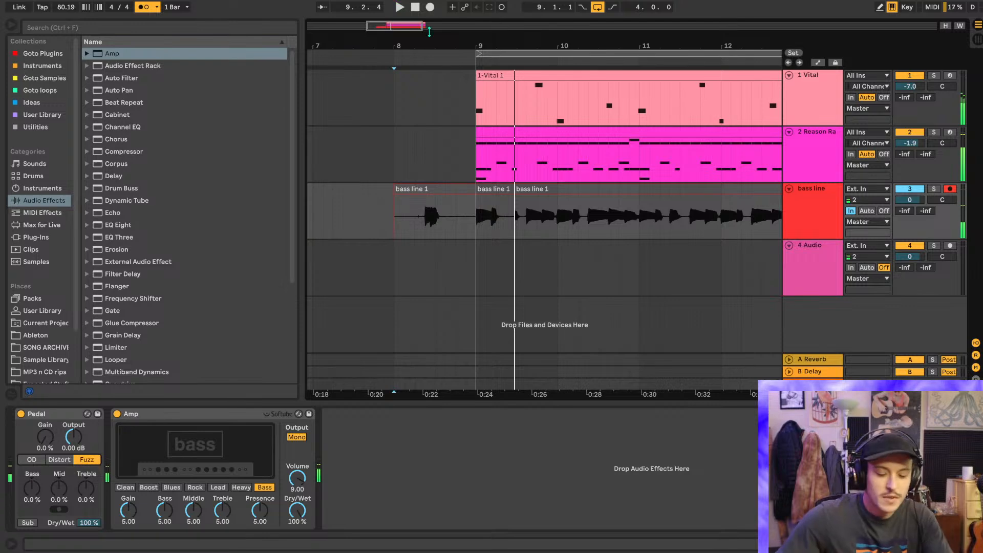
left_click(867, 211)
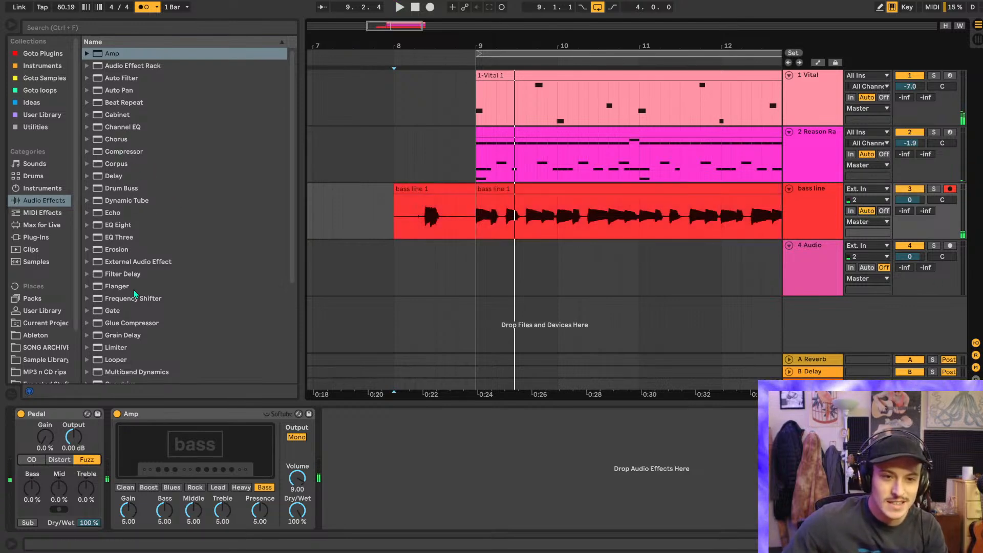
- Insert a Gate before the Pedal with threshold -17.8 dB, return 0.00 dB and floor -inf dB
left_click_drag(109, 311, 31, 458)
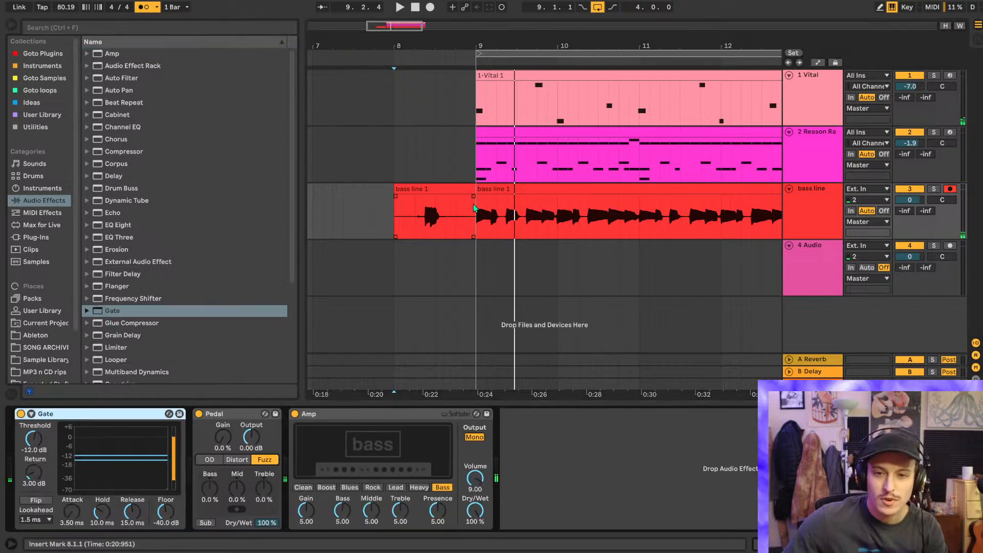
scroll(476, 223, "up", 3)
left_click(475, 222)
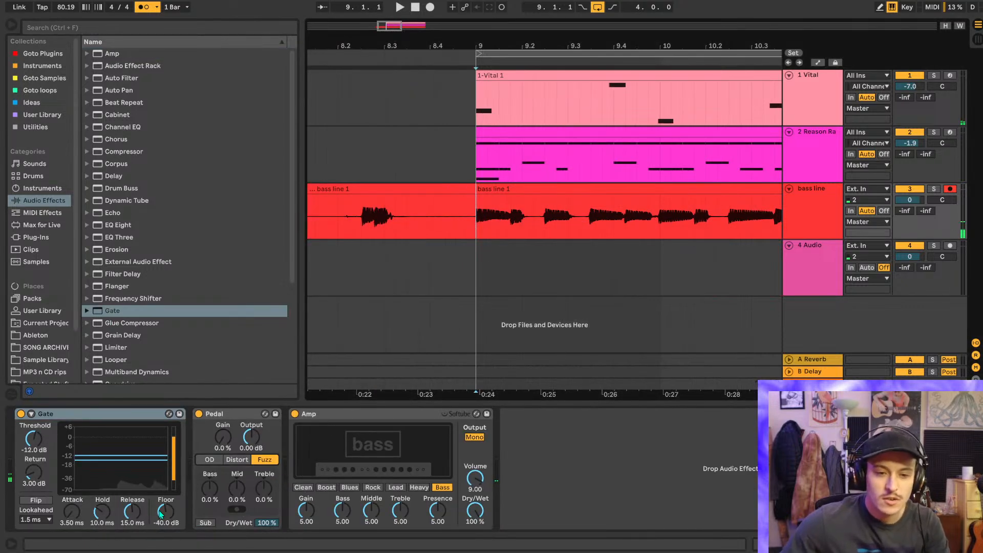
left_click_drag(160, 515, 121, 523)
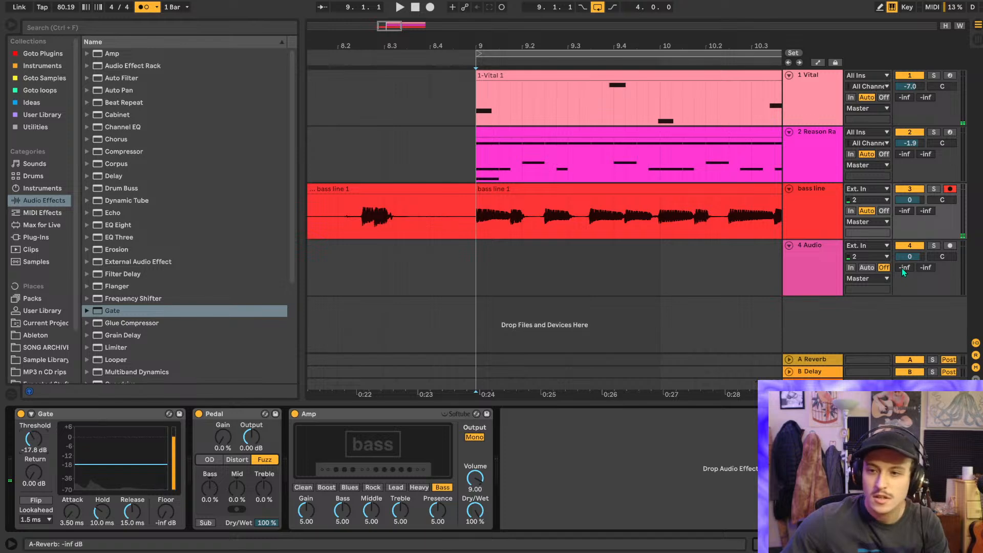
- Disarm and select the bass line track, and play the gated bass take from bar 9
left_click_drag(949, 197, 950, 199)
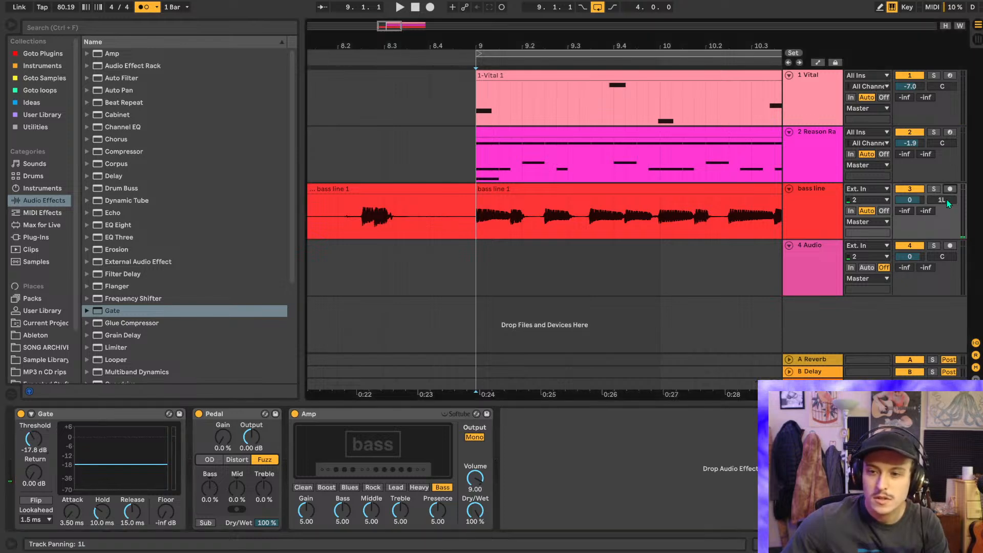
key("space")
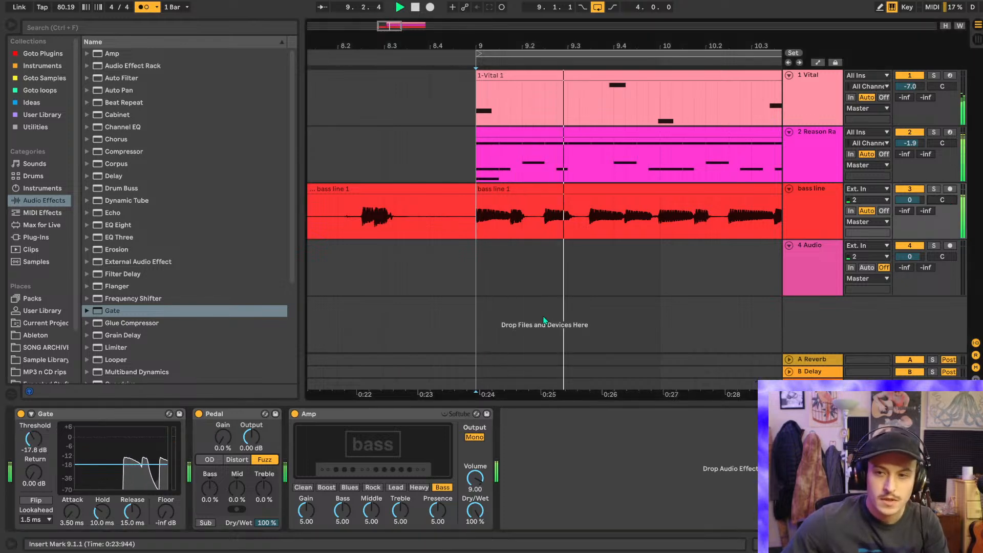
left_click(832, 208)
key("space")
key("space")
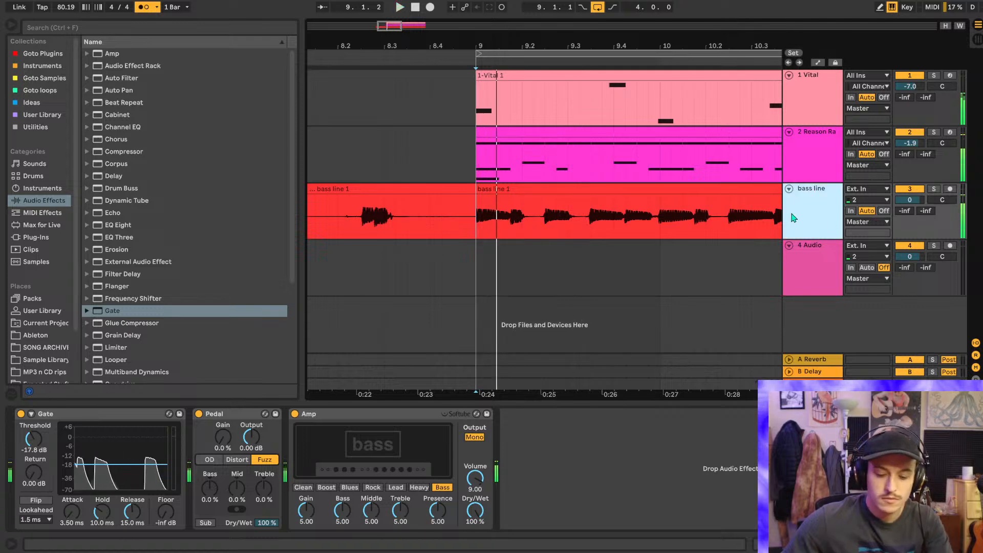
- Solo the bass line track, play the loop from bar 9 and turn the metronome off
key("m")
key("s")
key("space")
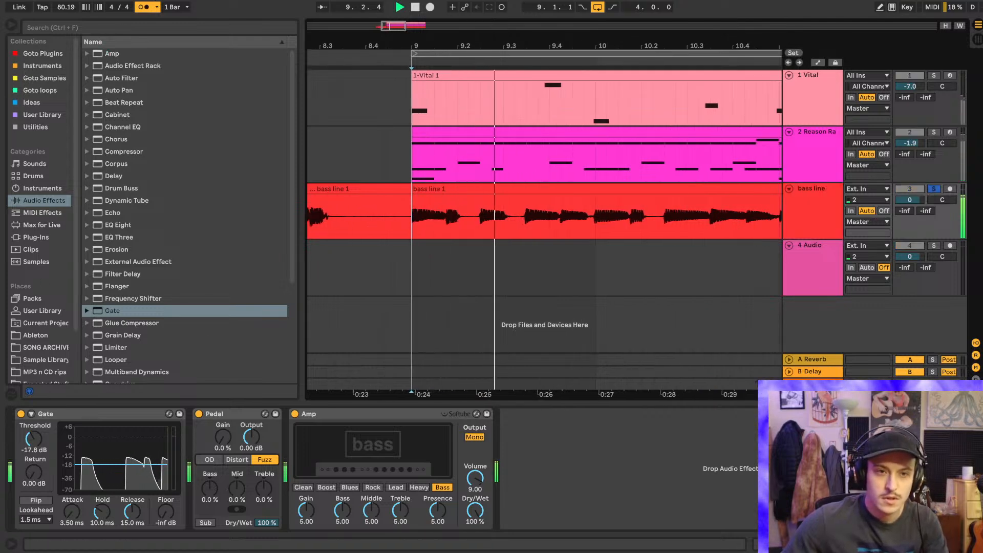
left_click(143, 9)
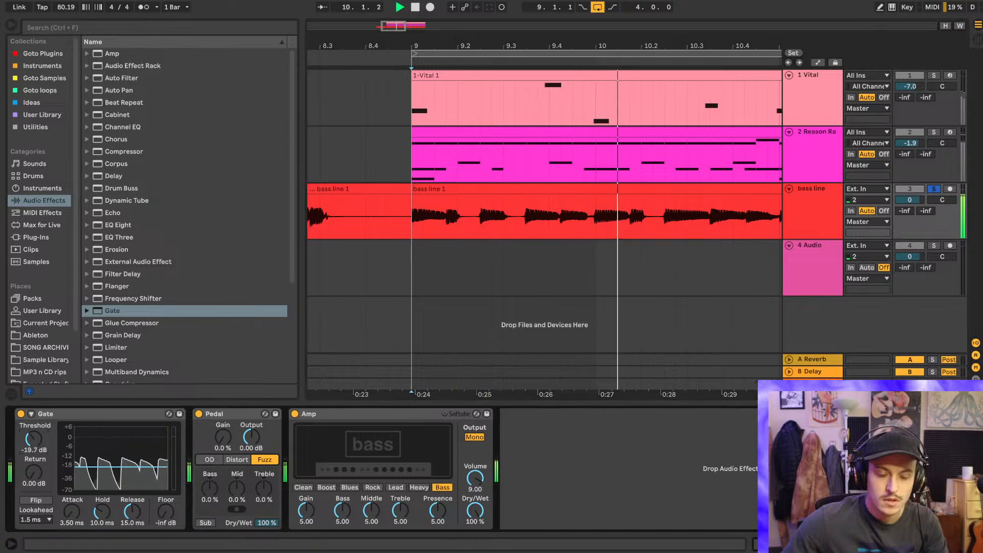
- Set the bass Gate's threshold to -21.0 dB, release to 31.2 ms and hold to 24.6 ms
left_click_drag(34, 439, 37, 443)
left_click_drag(132, 511, 132, 493)
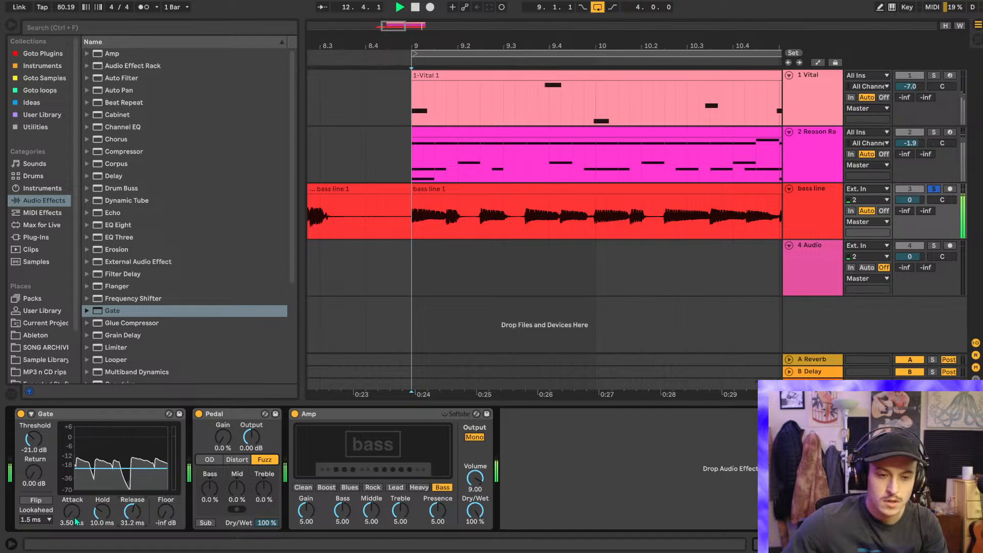
left_click_drag(66, 514, 101, 501)
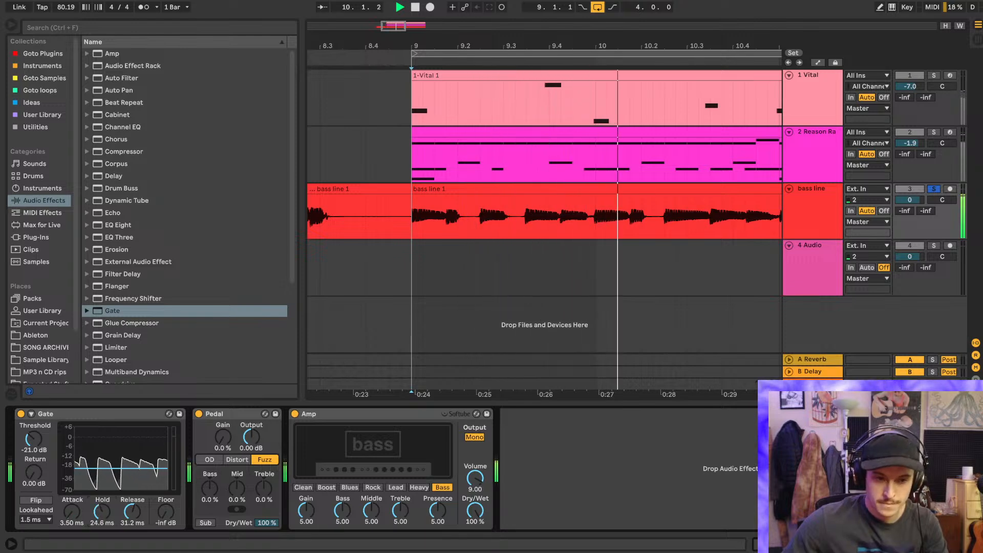
scroll(492, 265, "down", 3)
scroll(492, 266, "right", 2)
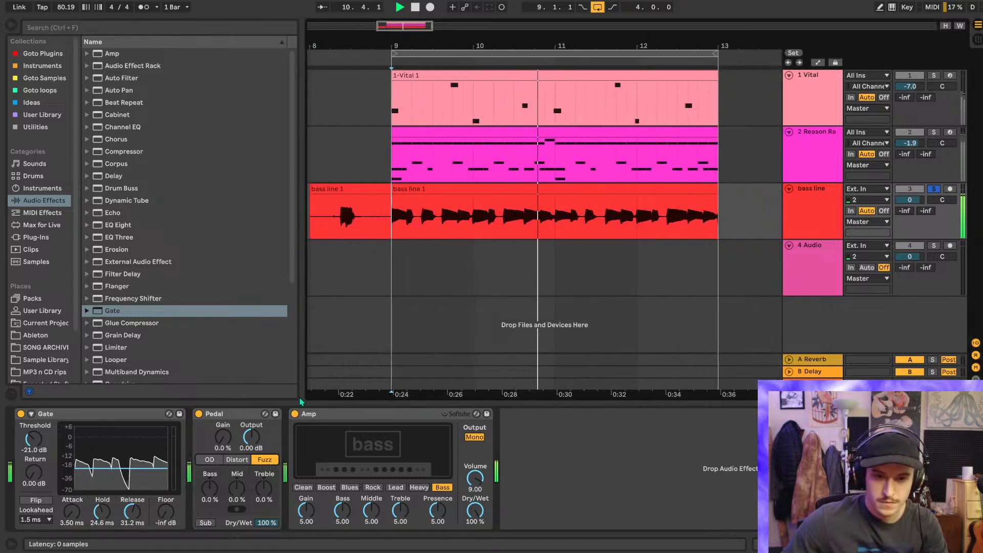
- Add a Cabinet after the Amp with the 4x10 Bass speaker and the Condenser microphone
key("space")
left_click(304, 425)
key("space")
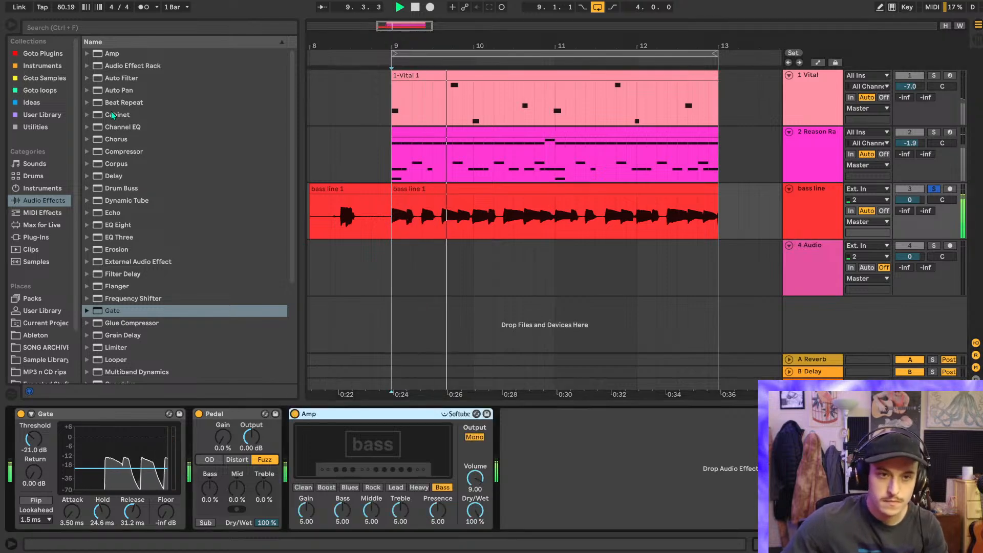
left_click_drag(112, 115, 600, 471)
left_click(529, 434)
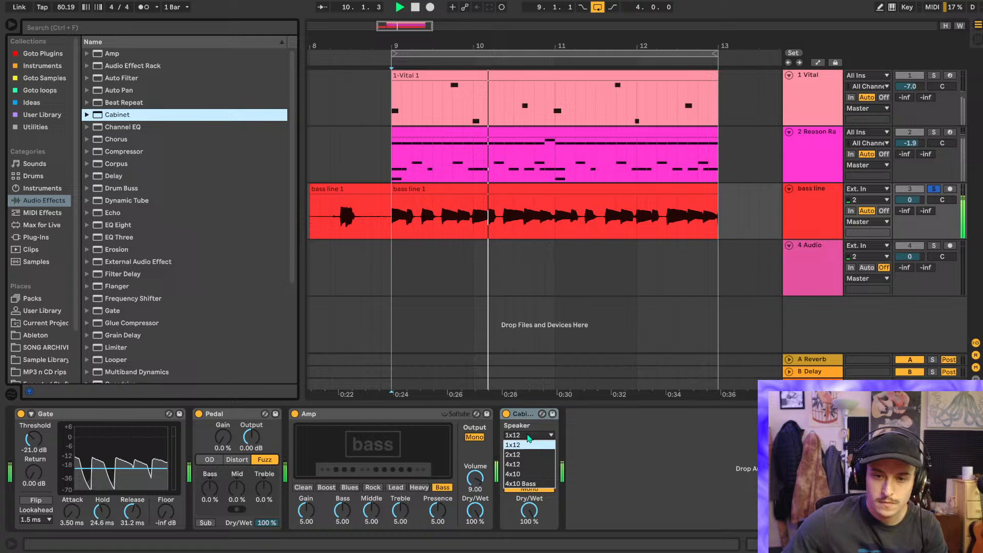
left_click(532, 490)
left_click(538, 468)
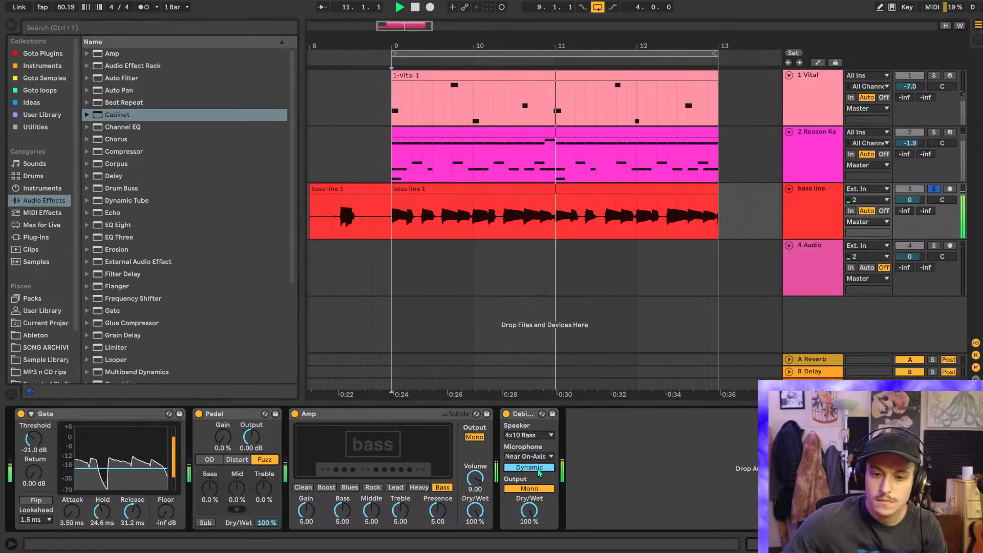
- Compare the Cabinet's microphone positions, keep Near On-Axis, and set its dry/wet to 47.5 %
left_click(528, 456)
left_click(526, 476)
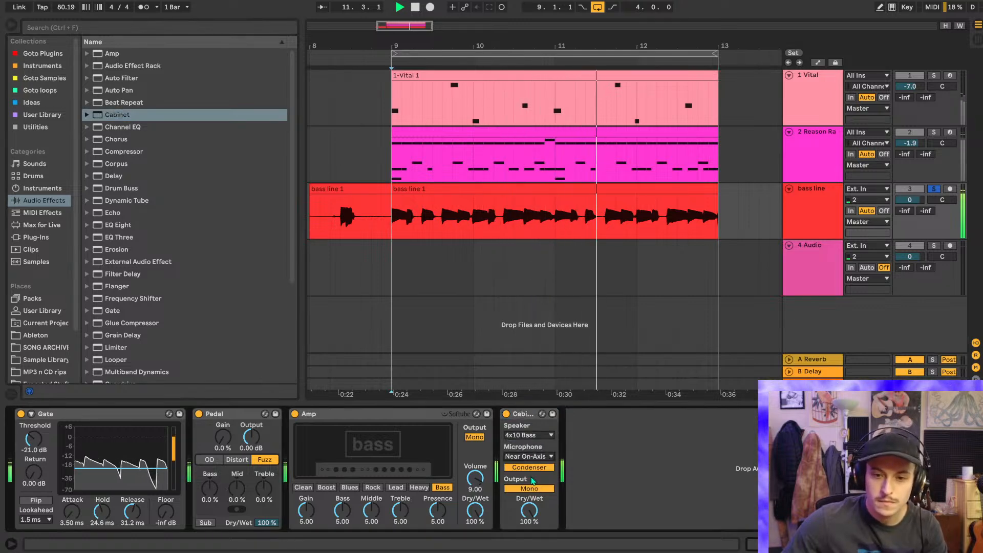
left_click(527, 456)
left_click(525, 487)
left_click(527, 456)
left_click(526, 466)
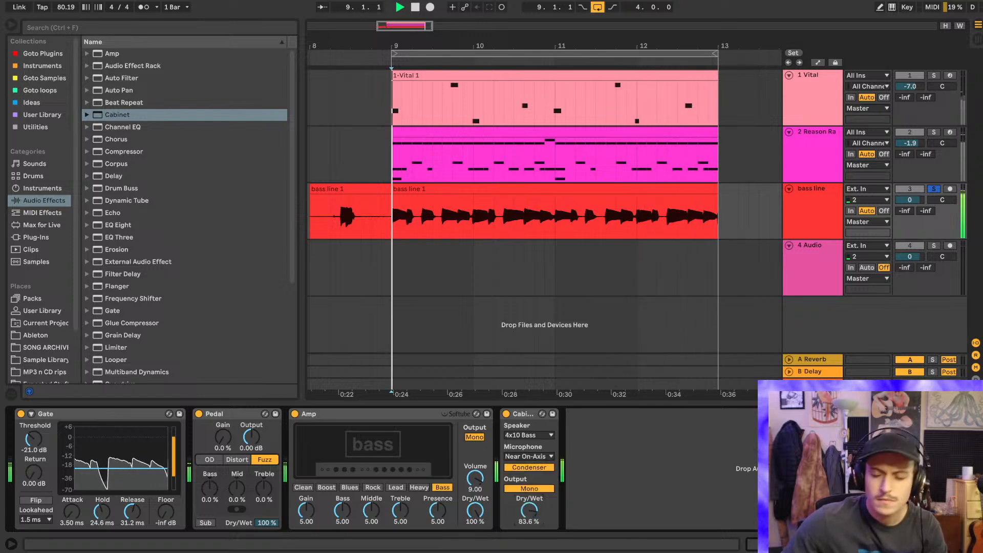
mouse_move(529, 510)
left_mouse_down()
mouse_move(529, 550)
mouse_move(529, 527)
left_mouse_up()
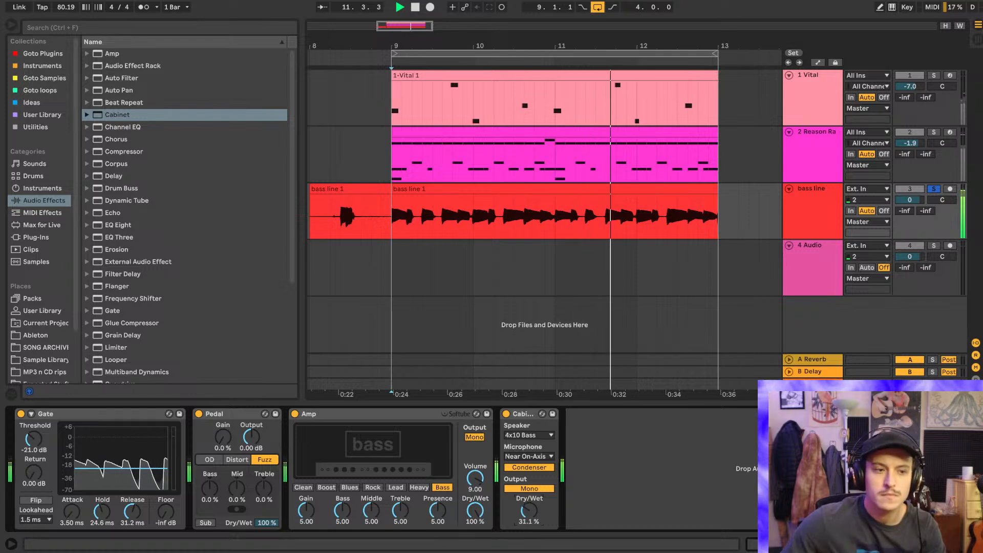
left_click_drag(528, 510, 529, 486)
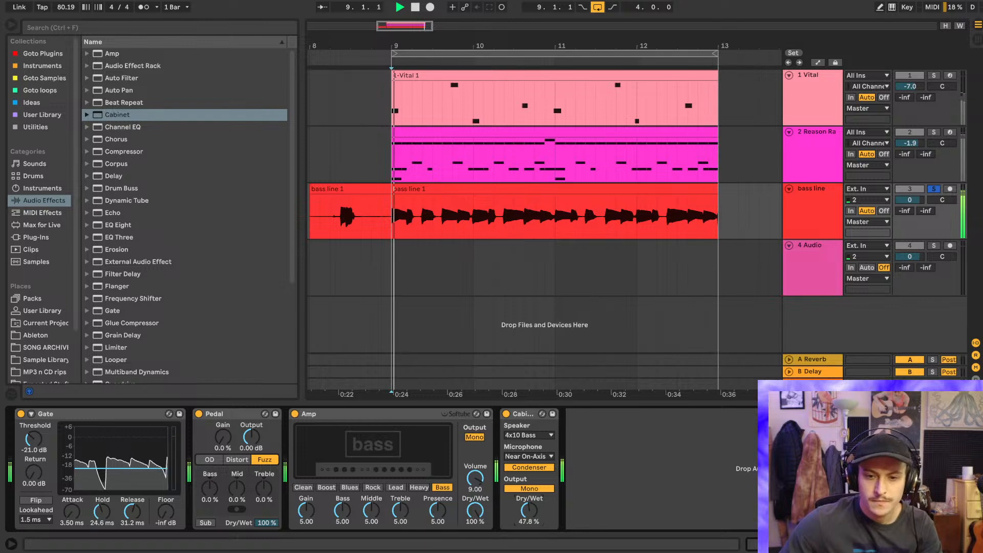
- Delete the leftover bass clip in bar 8, add a very short fade-in at bar 9, and play across the clip's start
scroll(385, 207, "up", 10)
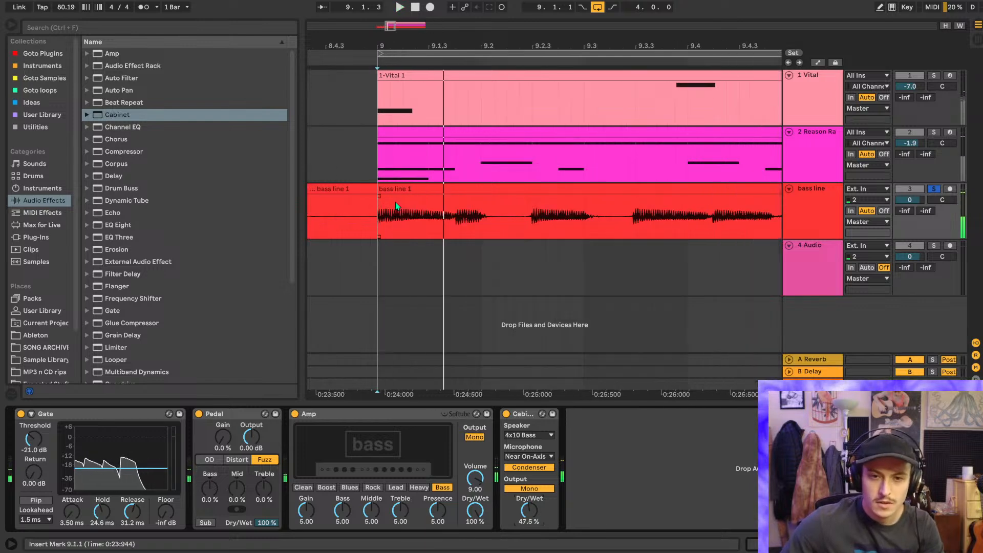
left_click(370, 186)
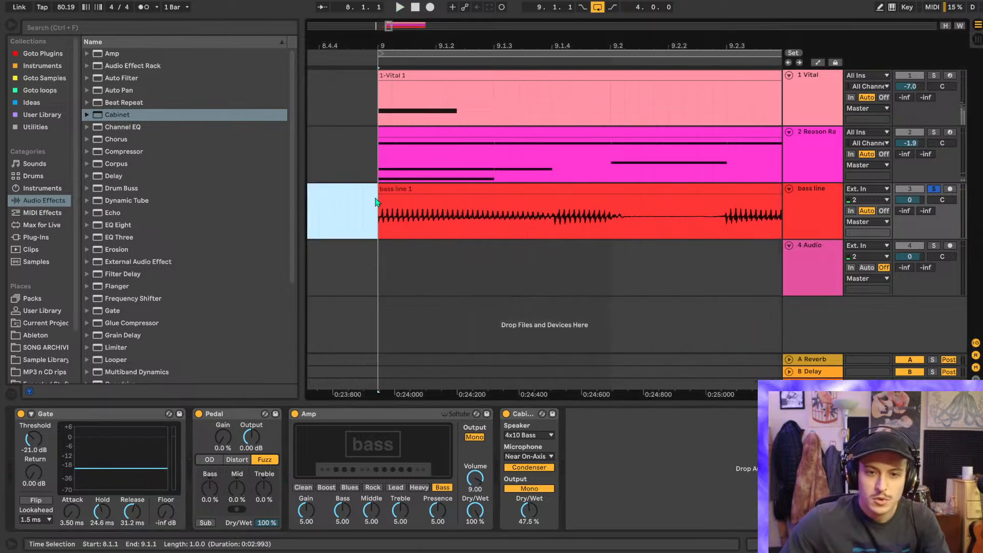
scroll(378, 202, "up", 5)
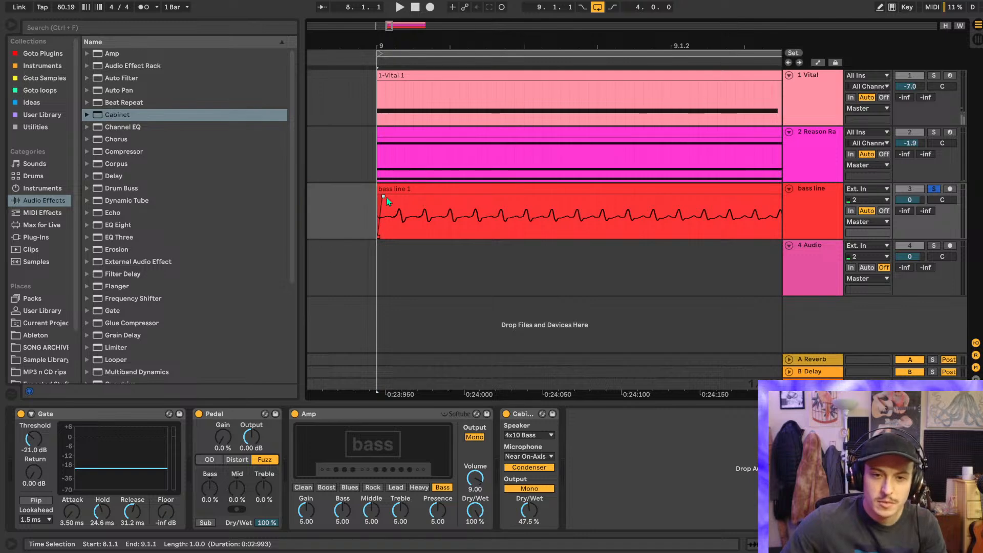
scroll(386, 199, "down", 5)
left_click(338, 213)
key("space")
scroll(417, 216, "down", 5)
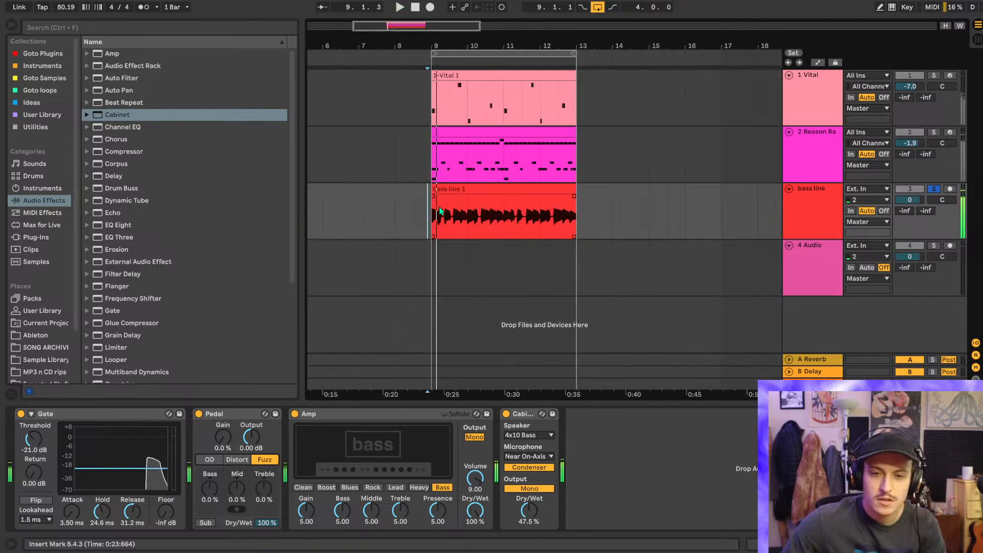
- Add a very short fade-out at the bass clip's end at bar 13 and play across the loop end
scroll(558, 202, "up", 5)
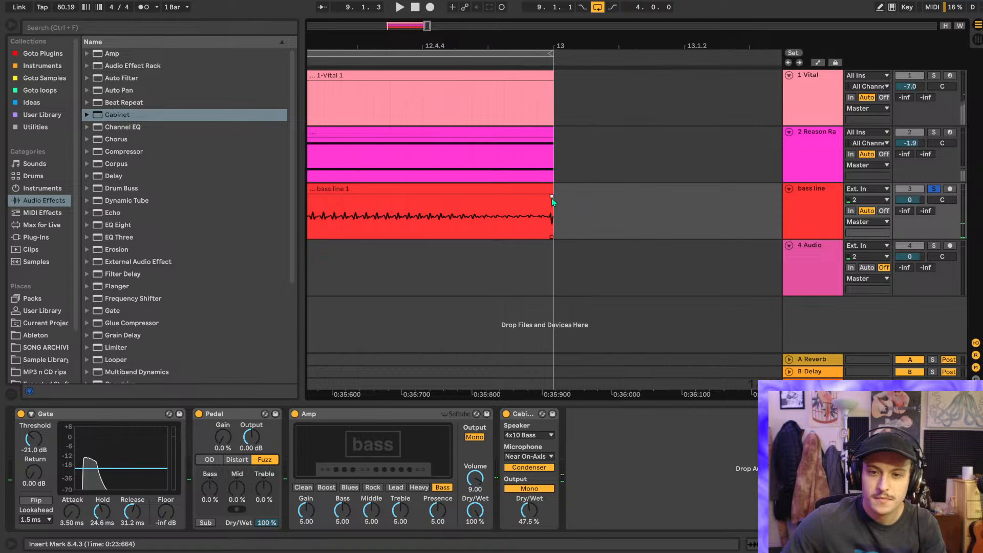
scroll(546, 200, "down", 5)
left_click(452, 217)
key("space")
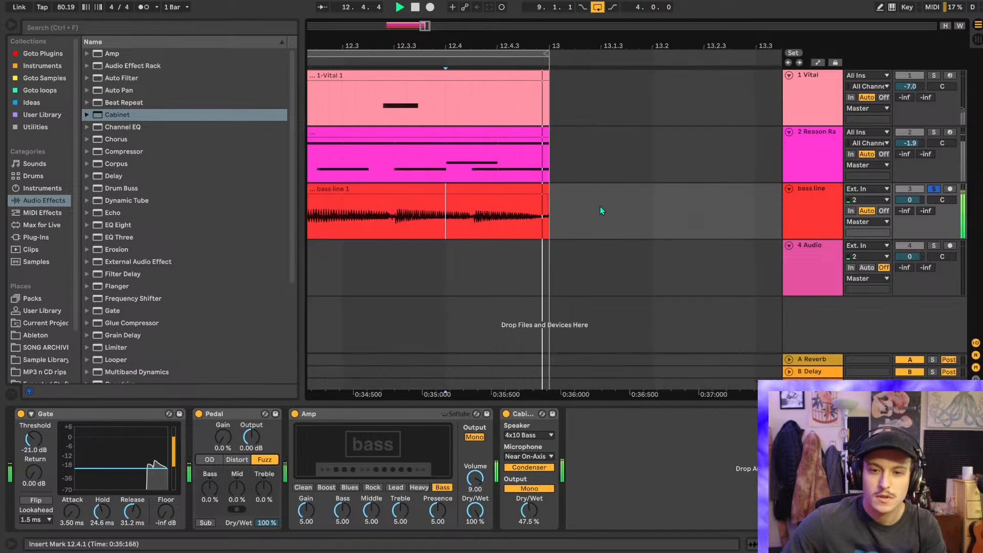
scroll(600, 207, "down", 5)
scroll(600, 206, "up", 10)
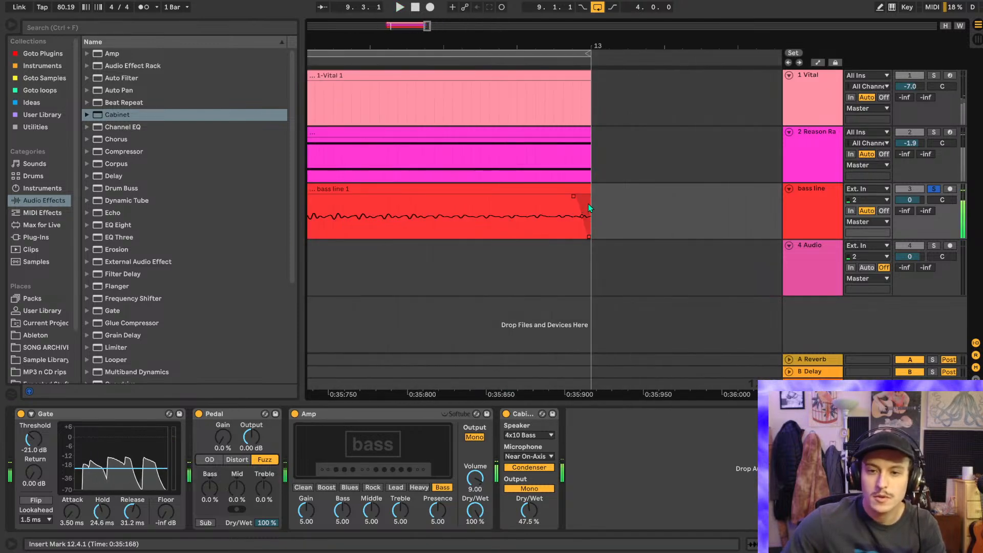
scroll(569, 212, "down", 5)
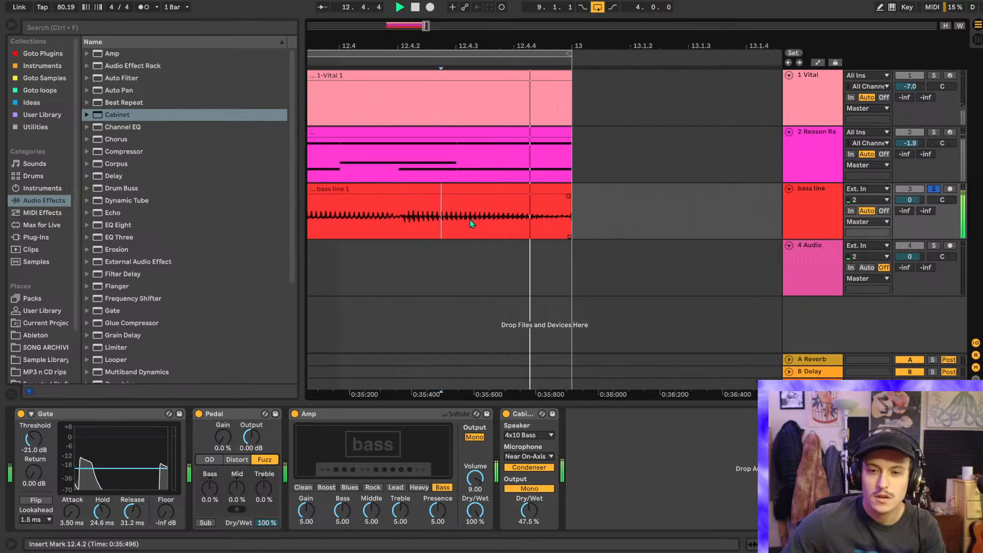
- Adjust the curve of the bass clip's fade-out at bar 13 and replay the loop transition
left_click(546, 215)
key("space")
scroll(567, 210, "up", 10)
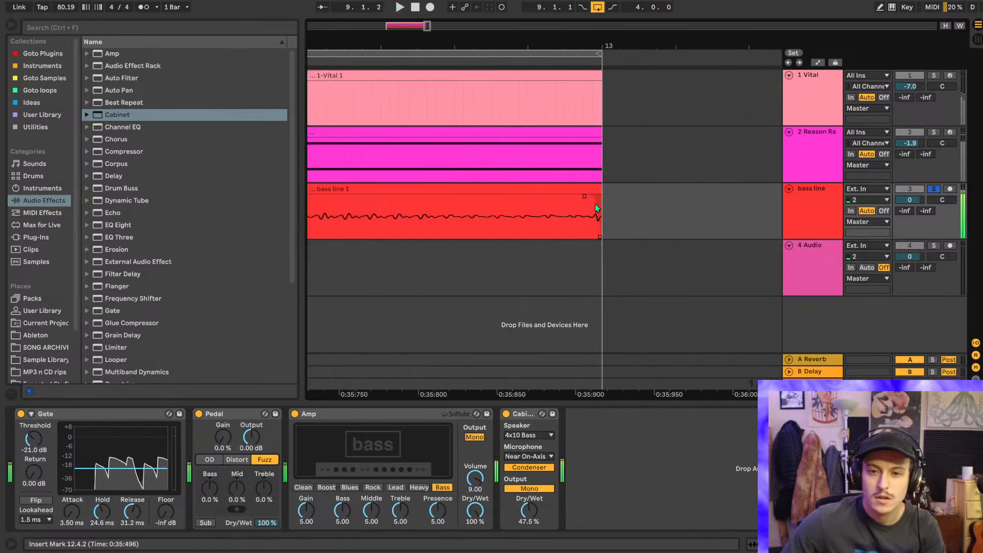
scroll(596, 212, "down", 10)
key("space")
scroll(573, 183, "down", 2)
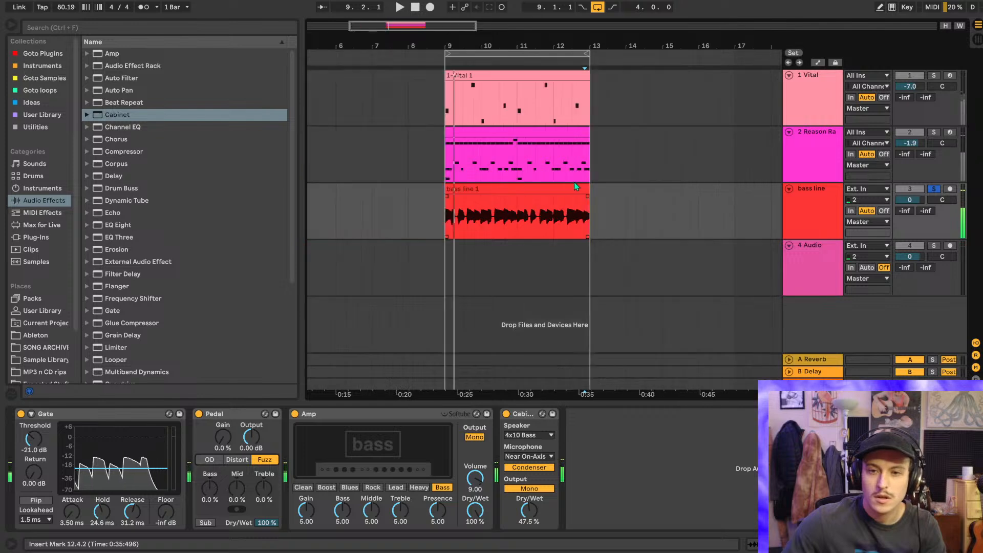
- Solo the Reason Rack drum track, play it from bar 9, and set Drum Buss drive to 100 % and crunch to 44 %
scroll(568, 183, "left", 2)
left_click(508, 179)
key("space")
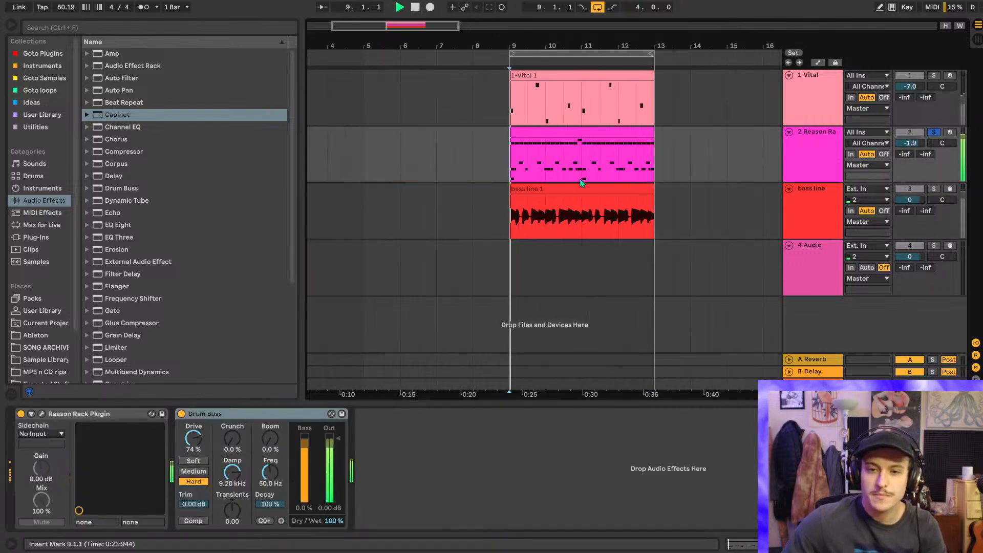
scroll(579, 179, "right", 2)
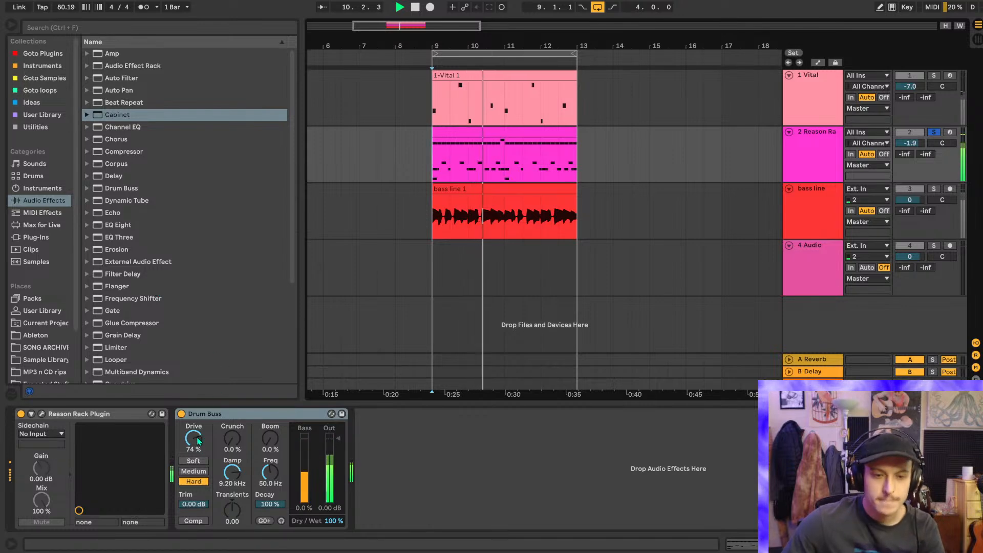
left_click_drag(198, 441, 198, 416)
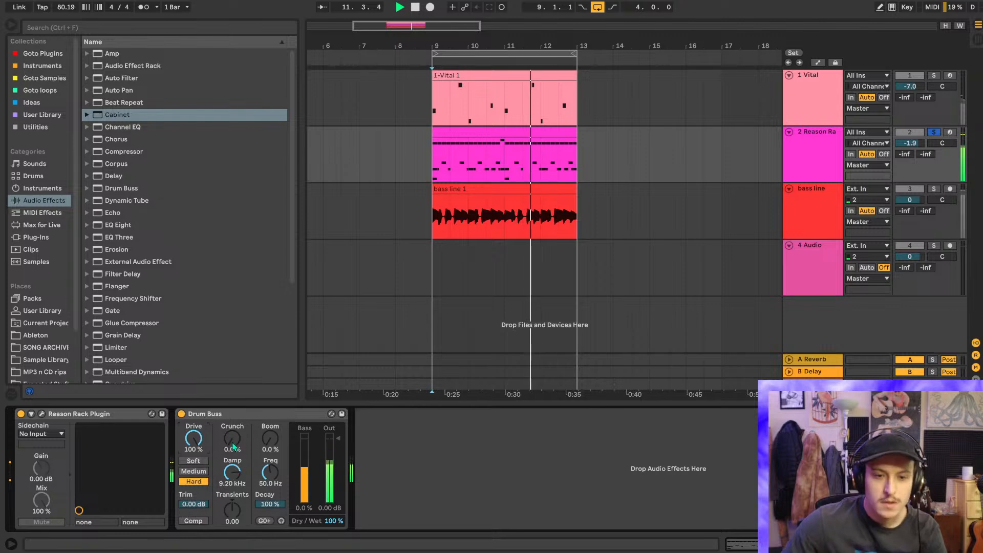
left_click_drag(232, 447, 233, 476)
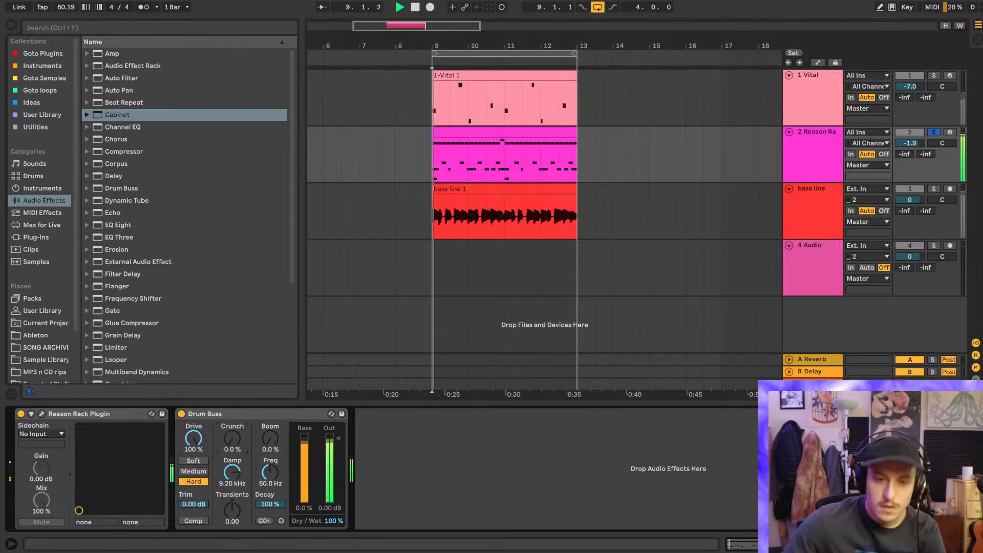
left_click_drag(232, 438, 232, 430)
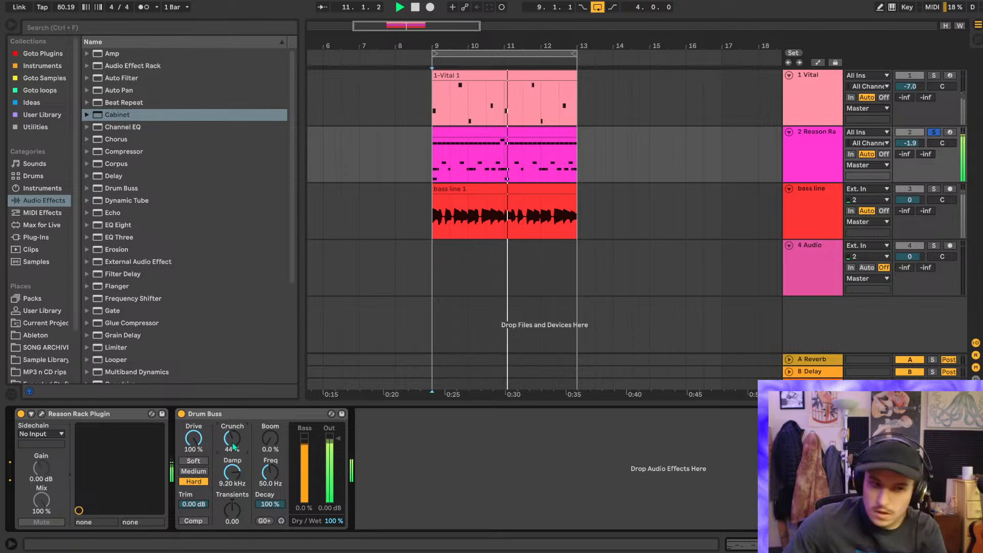
key("space")
- Show the Groove Pool and open the Reason Rack drum clip with its note editor folded to the used notes
left_click(88, 28)
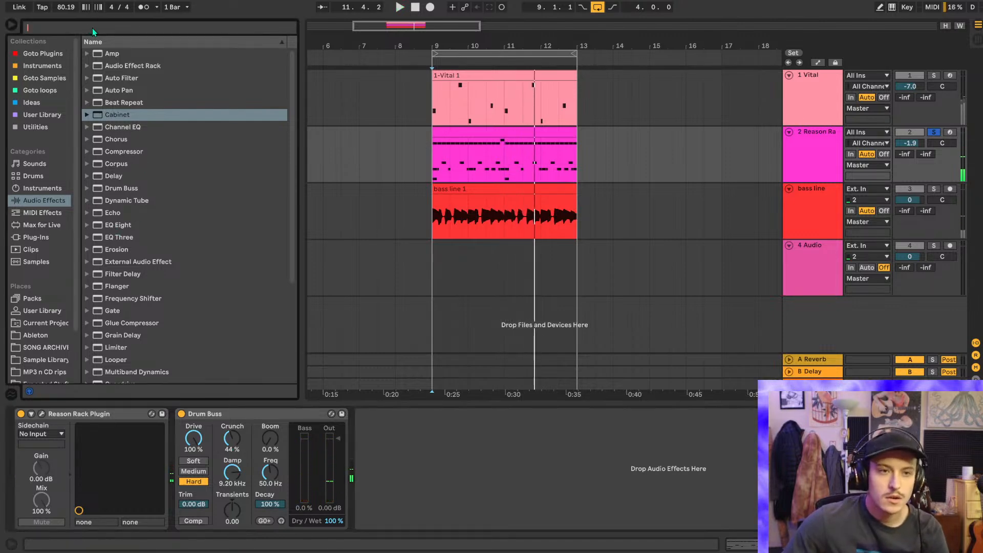
left_click(11, 394)
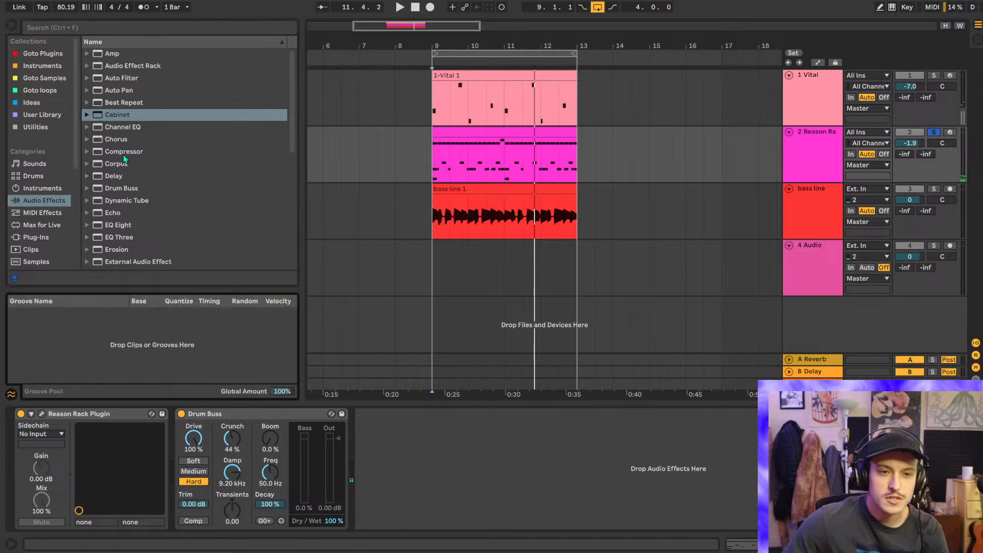
double_click(474, 129)
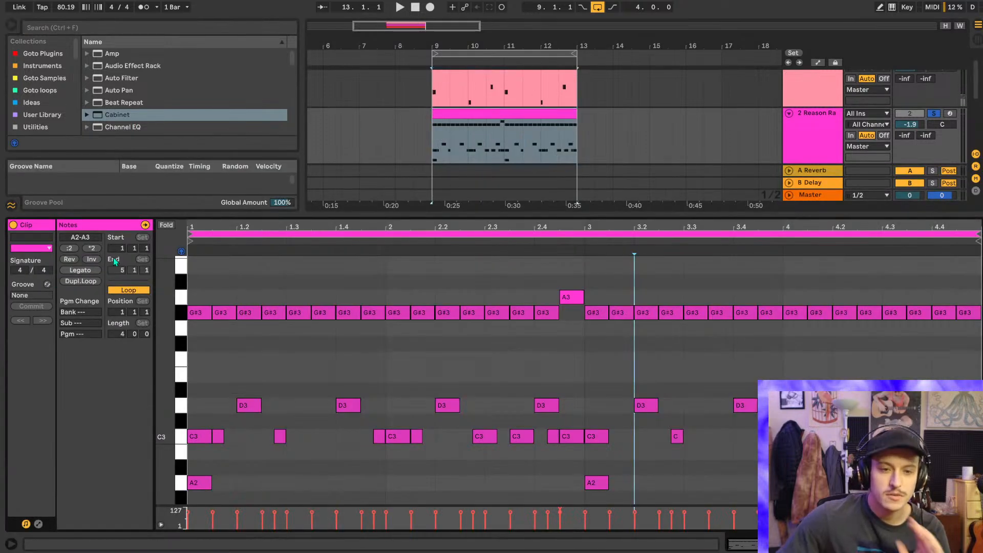
left_click(166, 225)
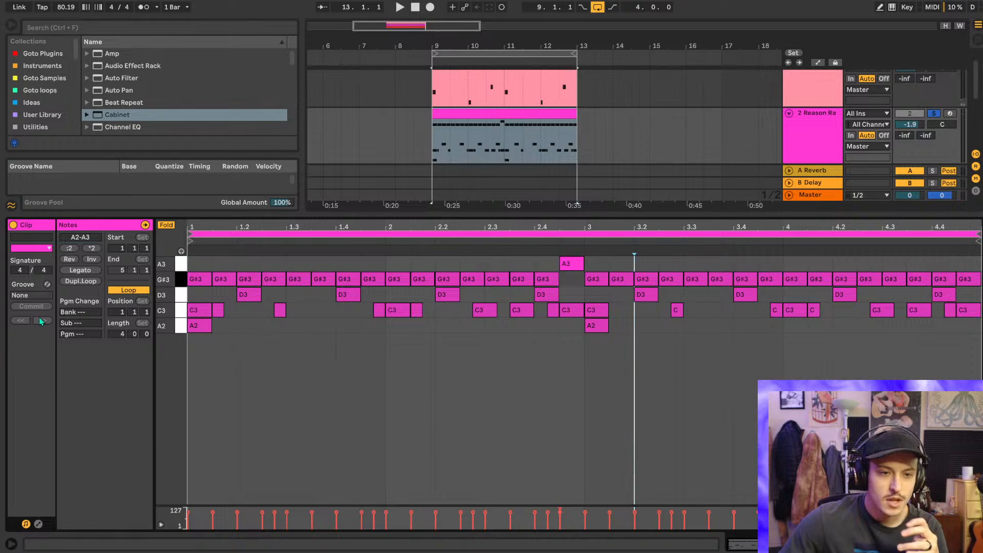
- Assign the Swing 8-25 groove from the Swing folder to the drum clip
left_click(47, 285)
scroll(130, 110, "down", 3)
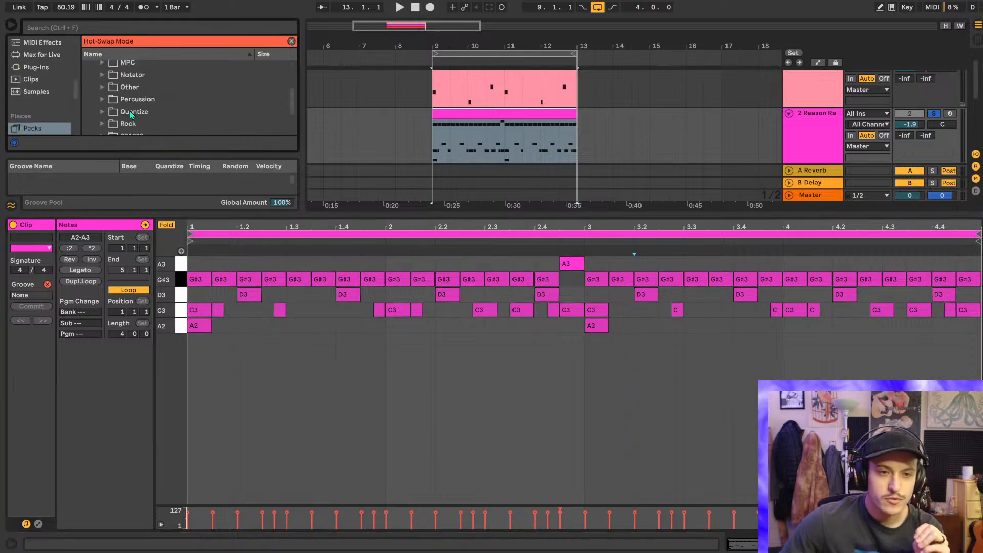
left_click(104, 111)
scroll(127, 124, "down", 3)
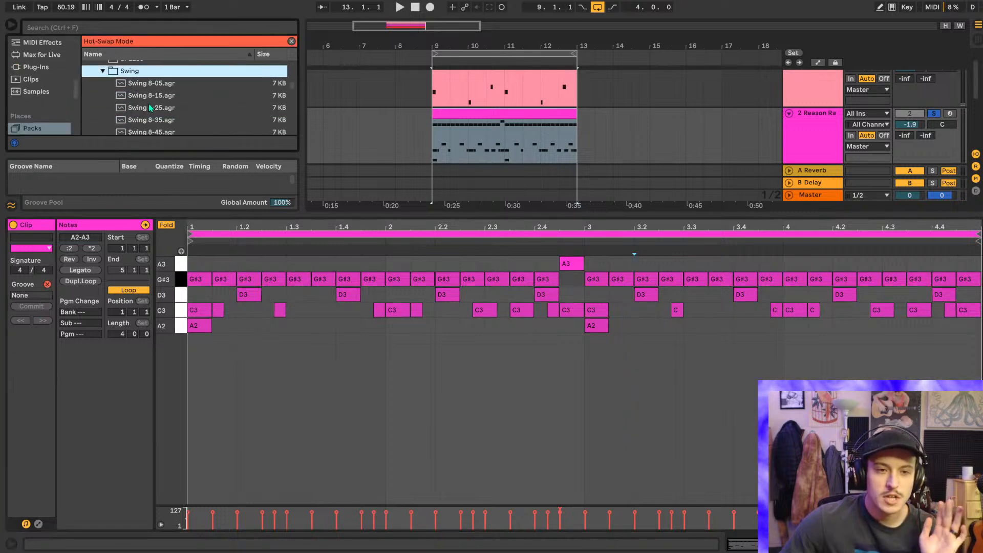
double_click(149, 107)
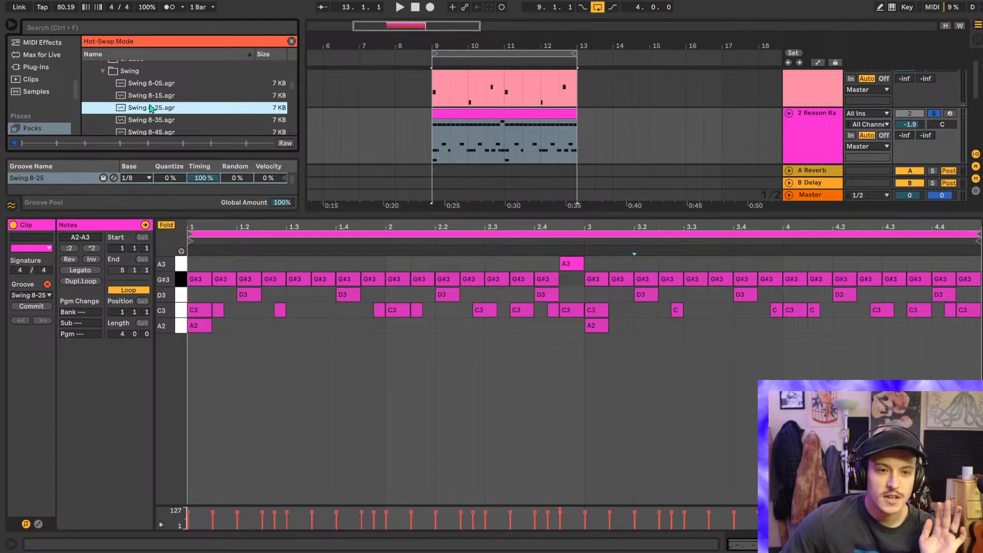
left_click(14, 210)
left_click(15, 211)
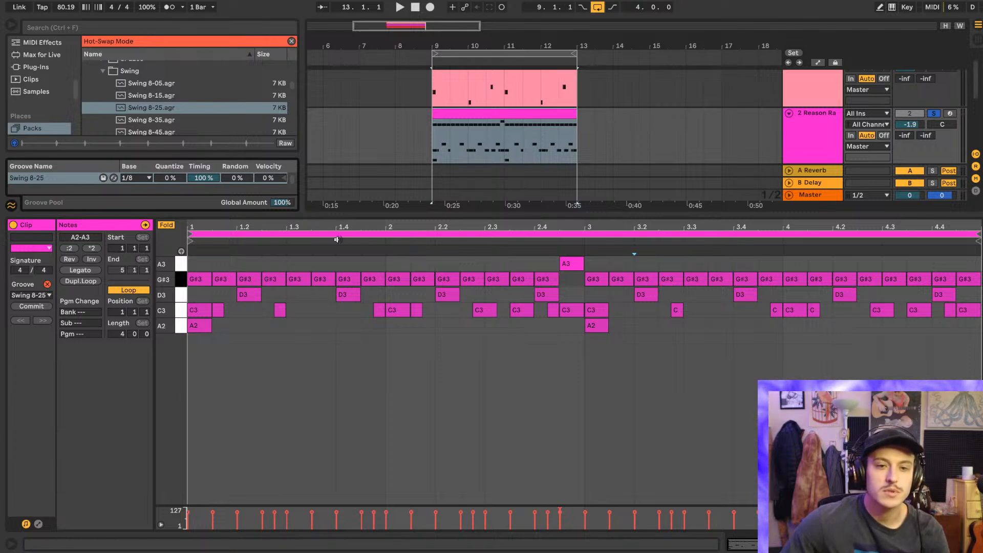
- Enlarge the Groove Pool and audition the drums with the Swing 8-25 groove at 8 % timing and 100 % random
left_click_drag(325, 215, 310, 417)
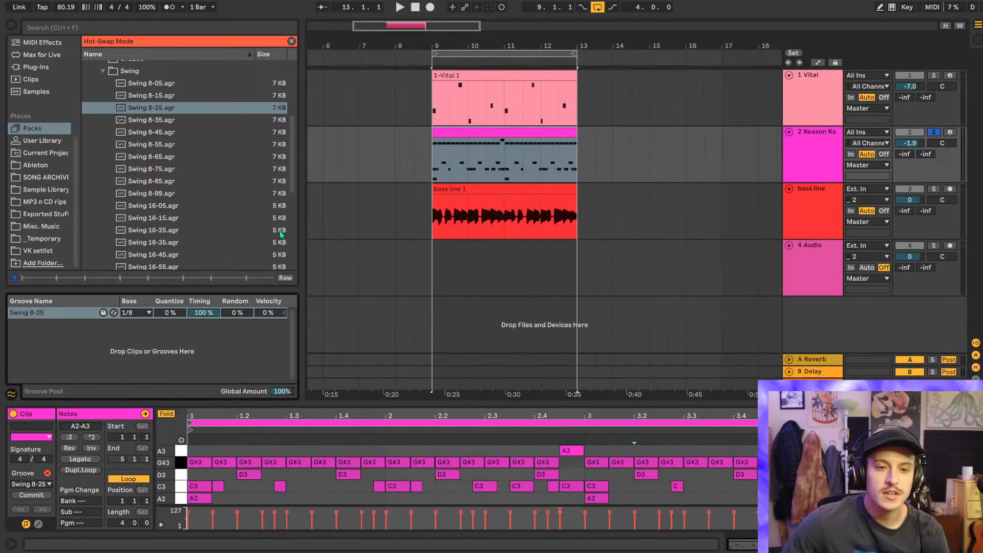
left_click_drag(249, 291, 208, 307)
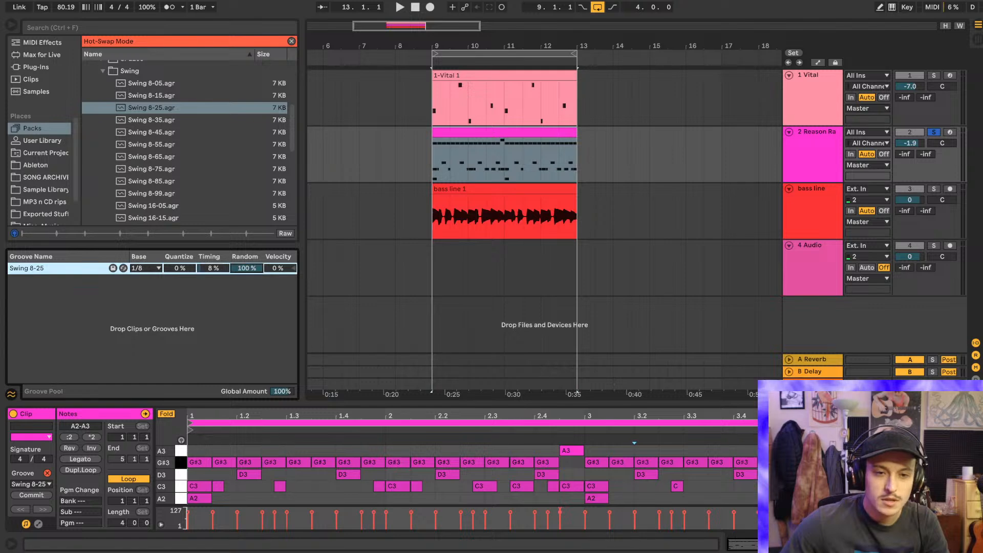
key("space")
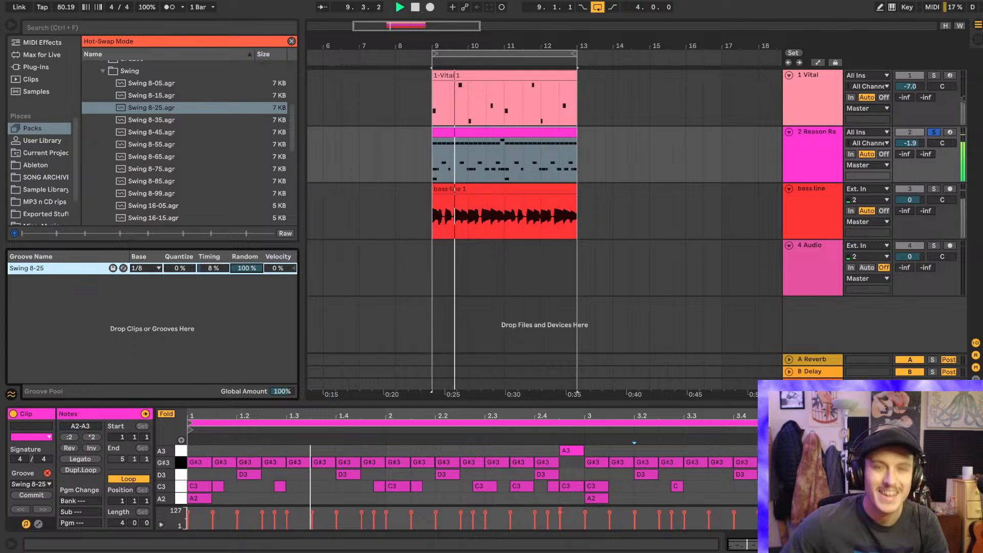
- Reset the Swing 8-25 groove's random amount to 0 %, set its timing to 11 % and hide the Groove Pool
key("Delete")
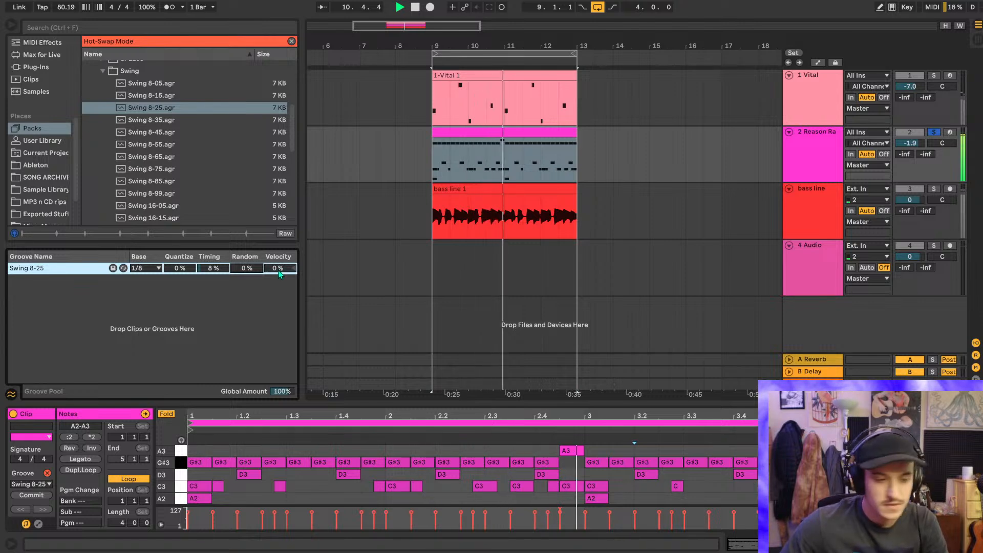
left_click_drag(213, 268, 213, 265)
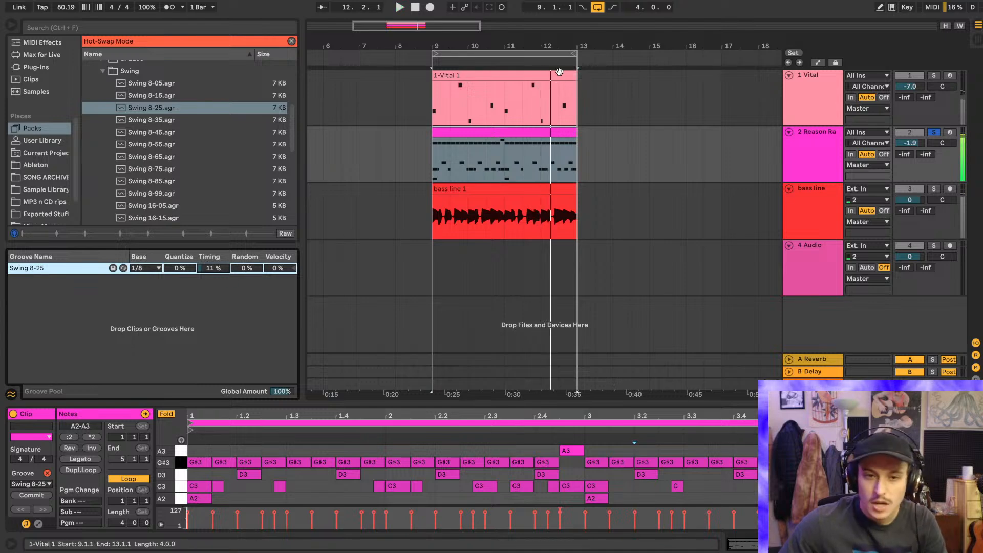
left_click(12, 394)
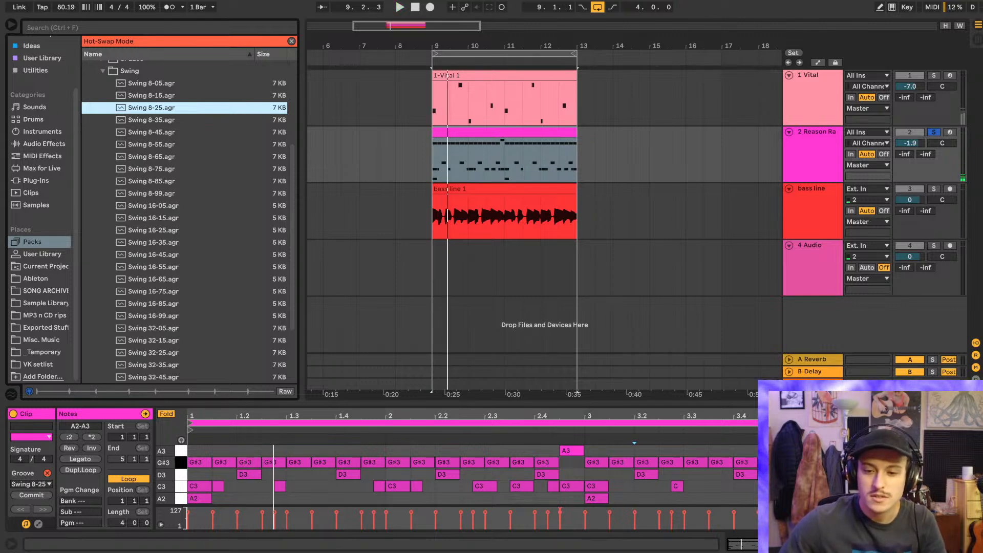
- Play the swung drums from bar 9 and lower the Reason Rack drum track's volume to -5.8 dB
mouse_move(640, 552)
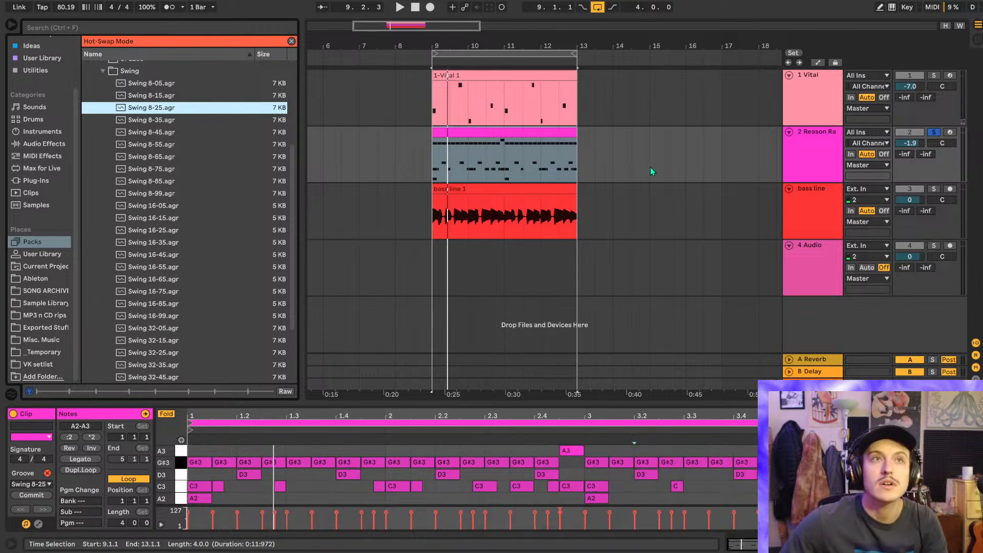
key("z")
left_click(423, 162)
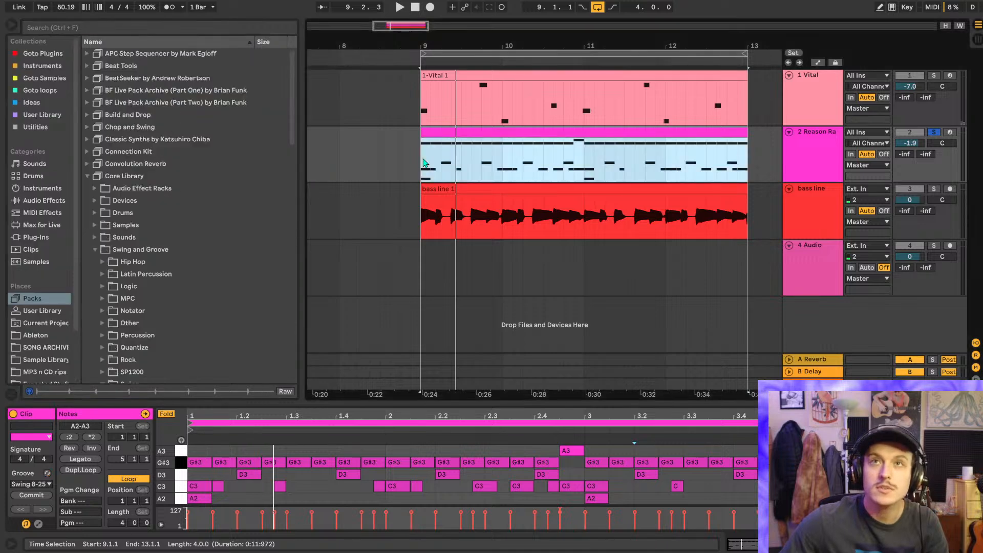
left_click(423, 159)
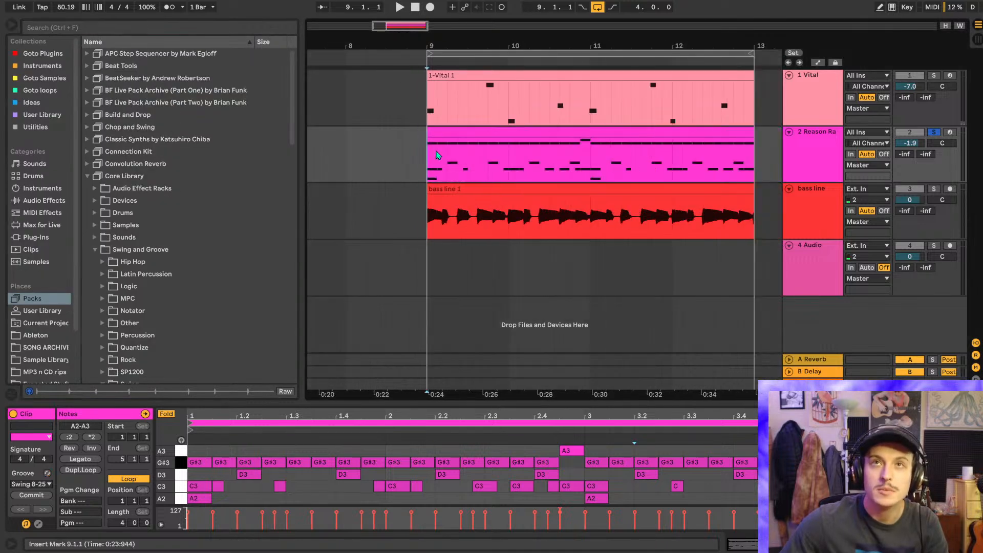
scroll(437, 151, "right", 2)
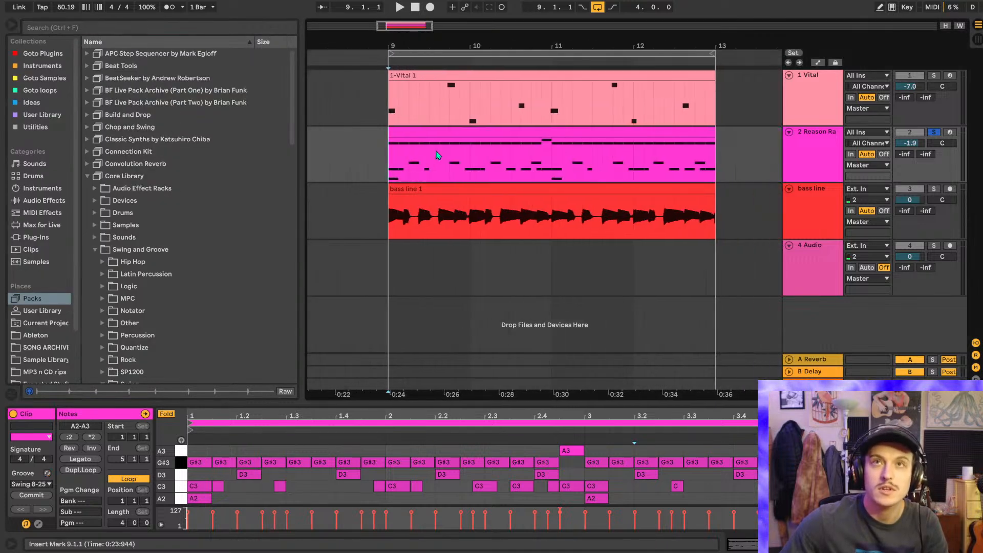
scroll(436, 151, "right", 3)
scroll(436, 152, "left", 3)
scroll(377, 154, "left", 1)
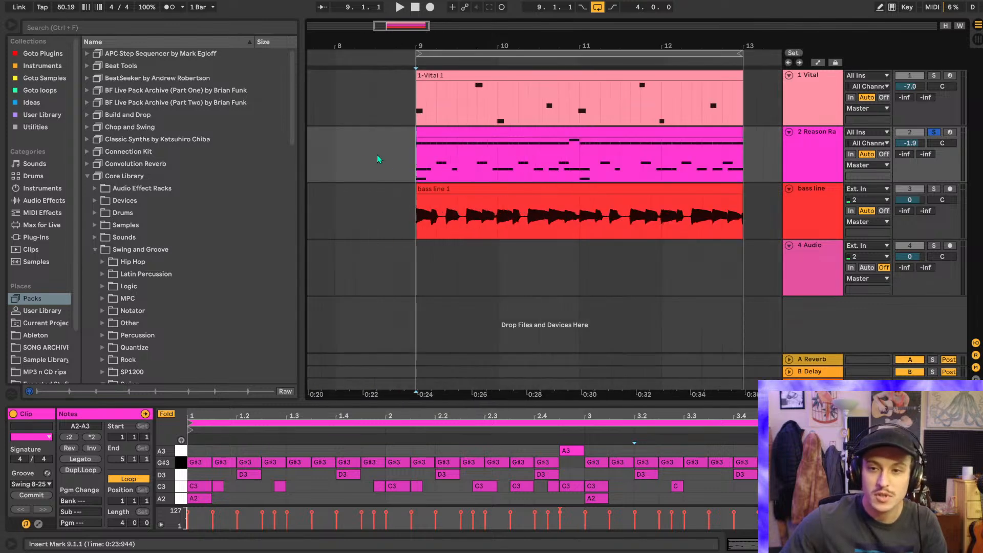
scroll(452, 156, "right", 3)
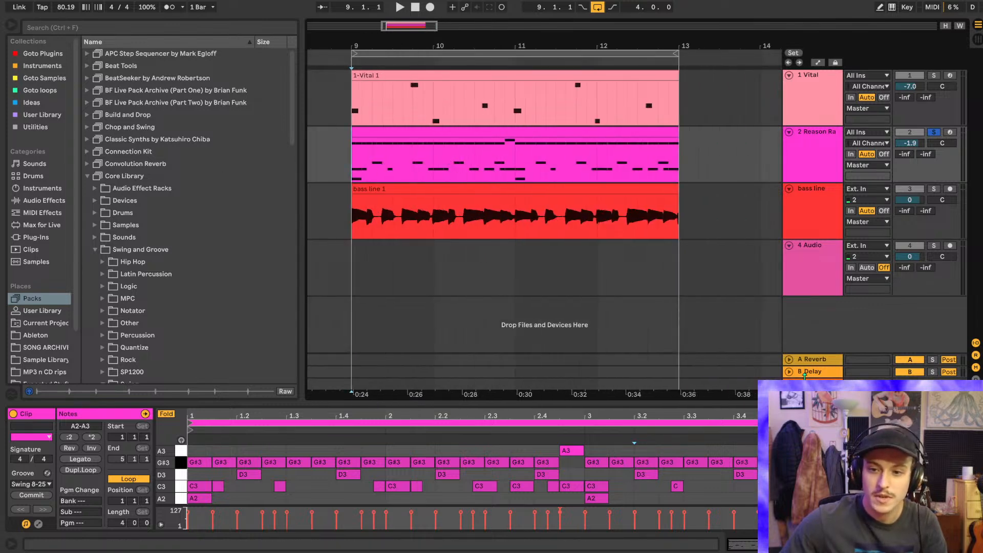
key("space")
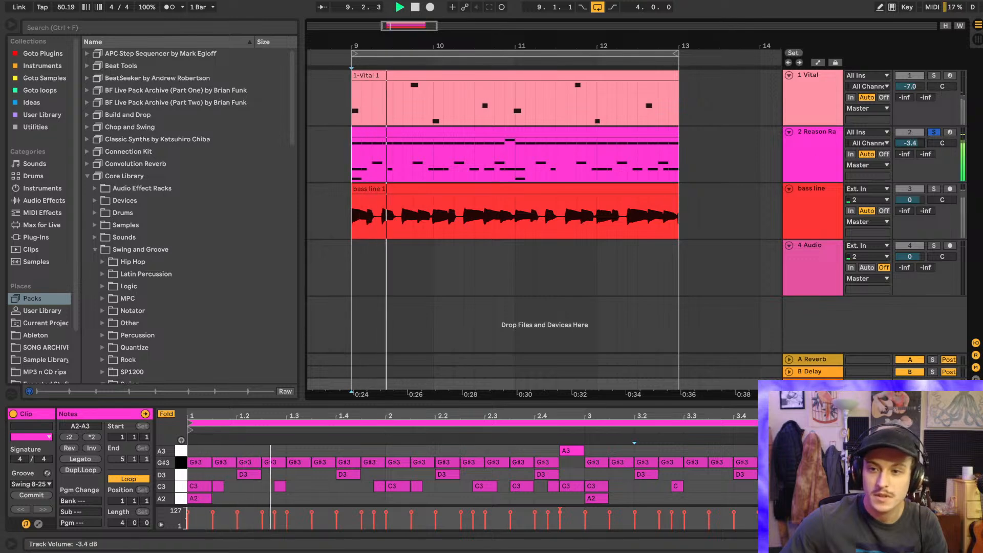
left_click(808, 158)
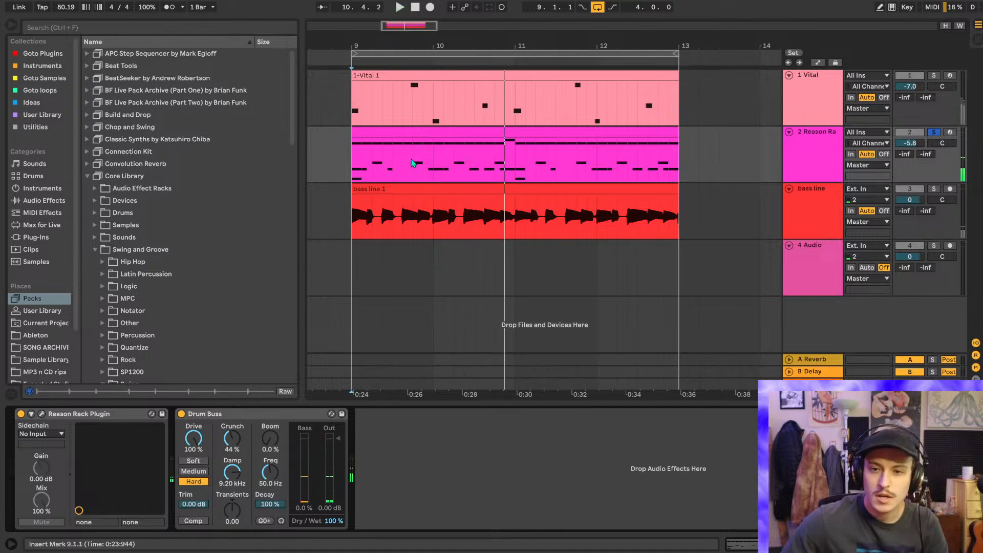
- Insert the Velocity MIDI effect ahead of the Reason Rack plugin on the drum track
left_click(439, 134)
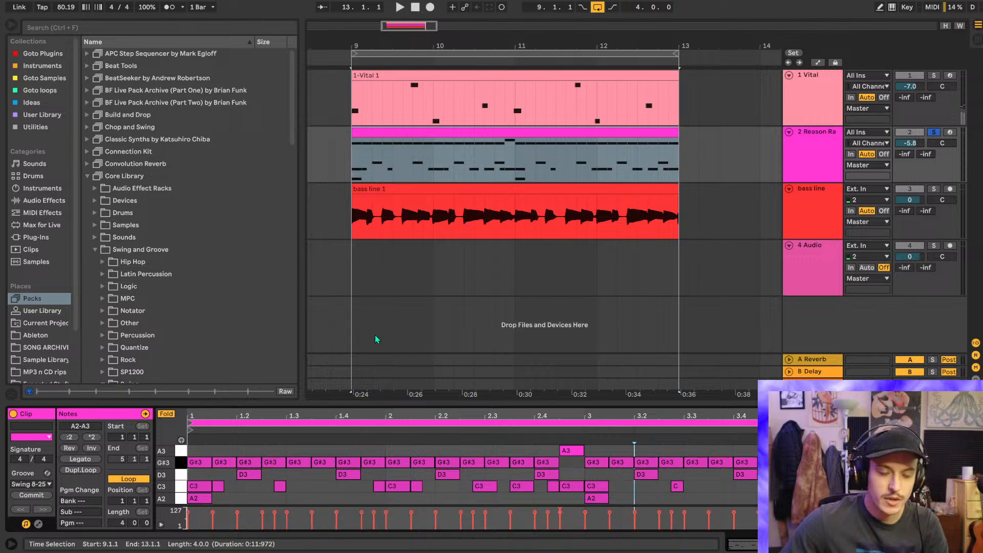
key("shift+Tab")
left_click(36, 213)
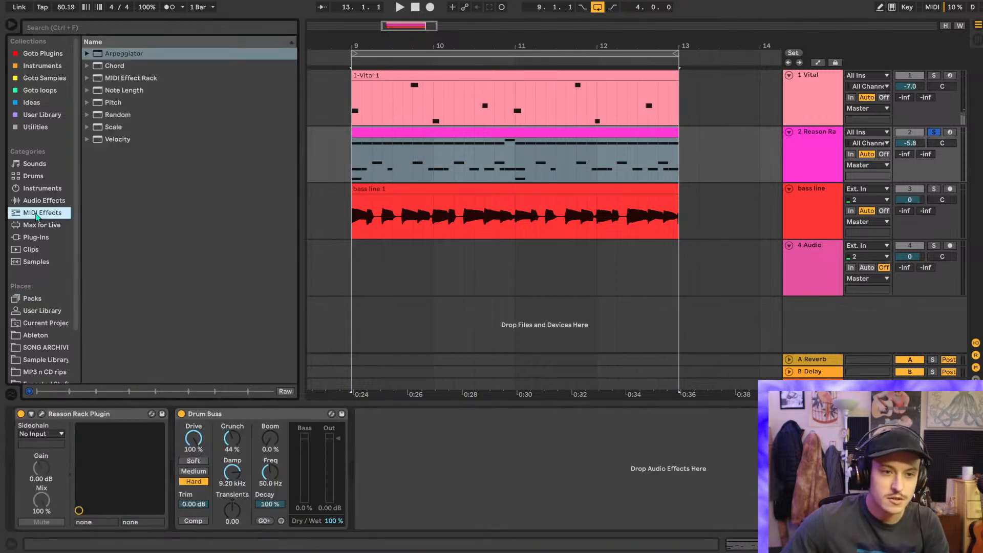
left_click(88, 140)
left_click_drag(107, 142, 38, 497)
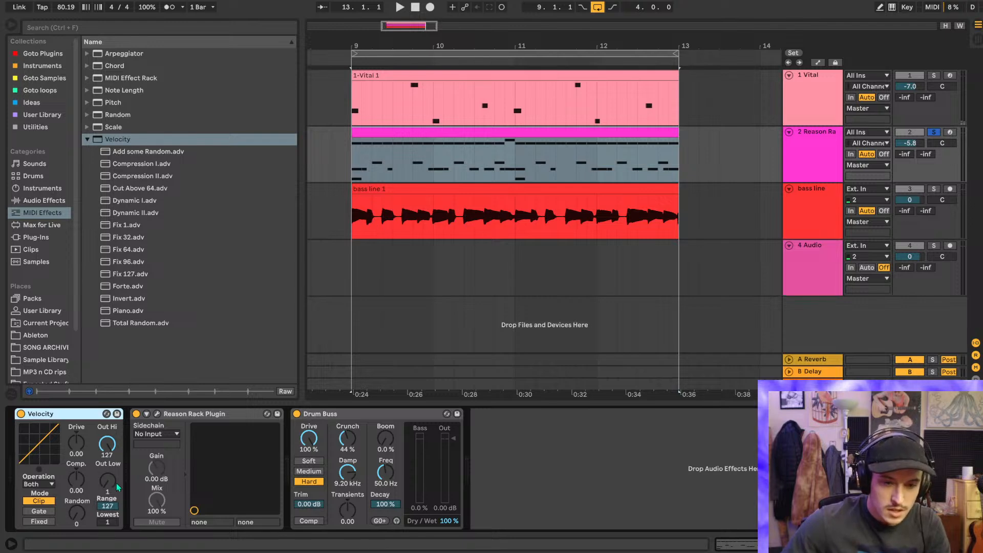
- Set the Velocity effect's Random to 10, audition the drums and return the playback start to bar 9
key("space")
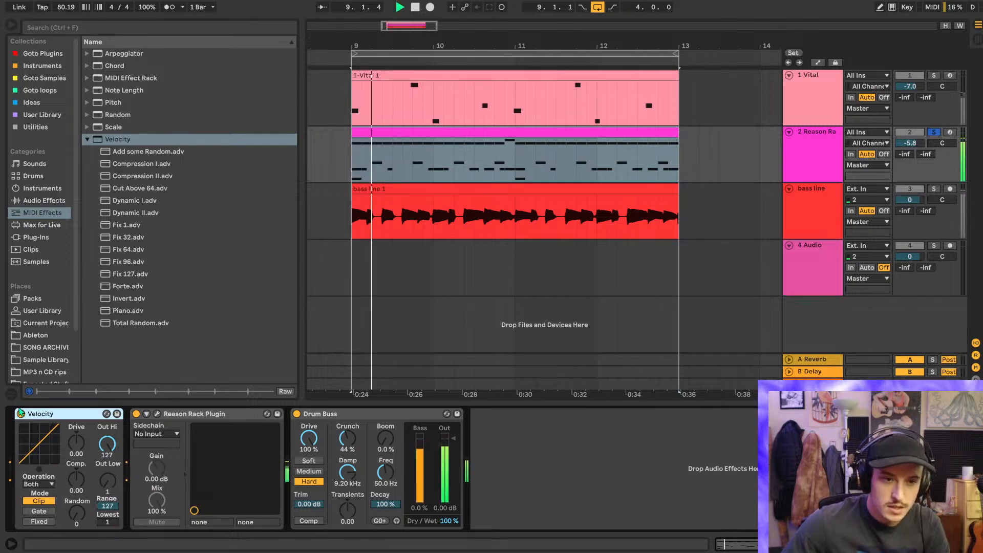
key("space")
mouse_move(77, 513)
left_mouse_down()
mouse_move(77, 495)
mouse_move(77, 532)
mouse_move(77, 506)
left_mouse_up()
key("space")
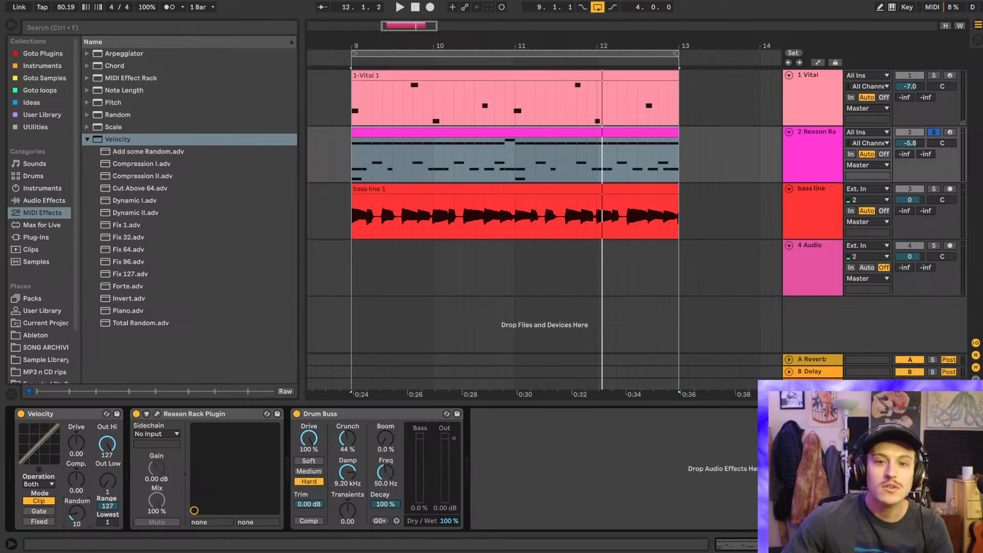
left_click(352, 171)
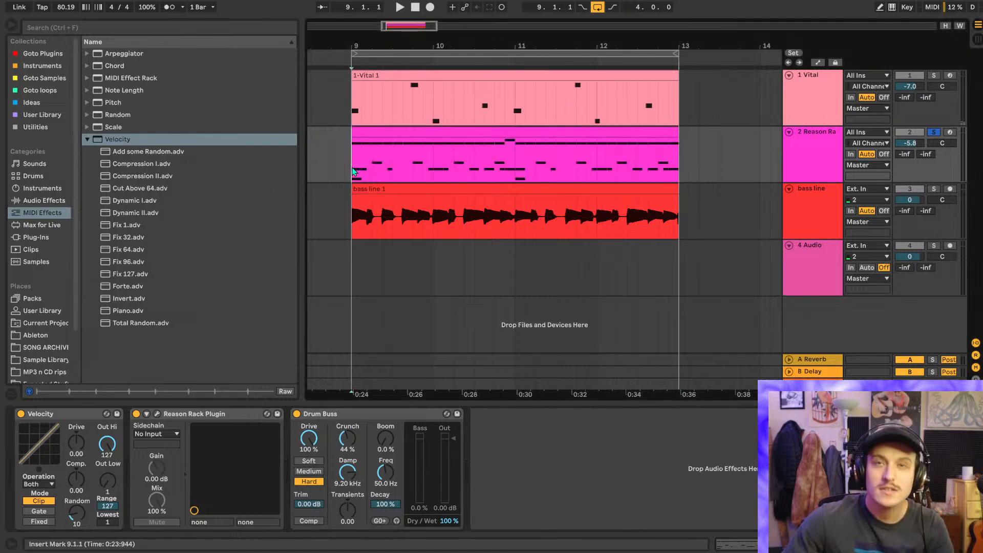
key("minus")
key("plus")
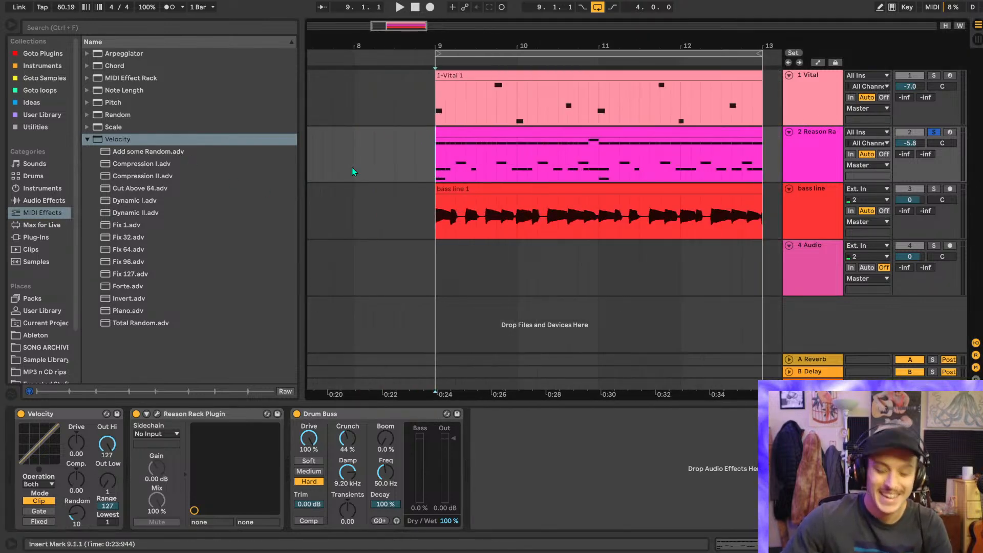
key("minus")
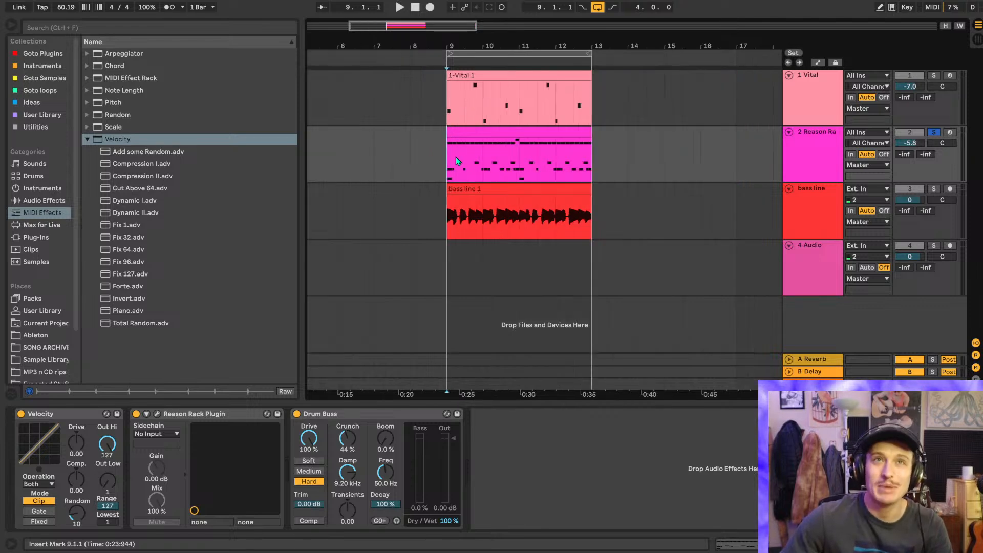
left_click(93, 138)
key("plus")
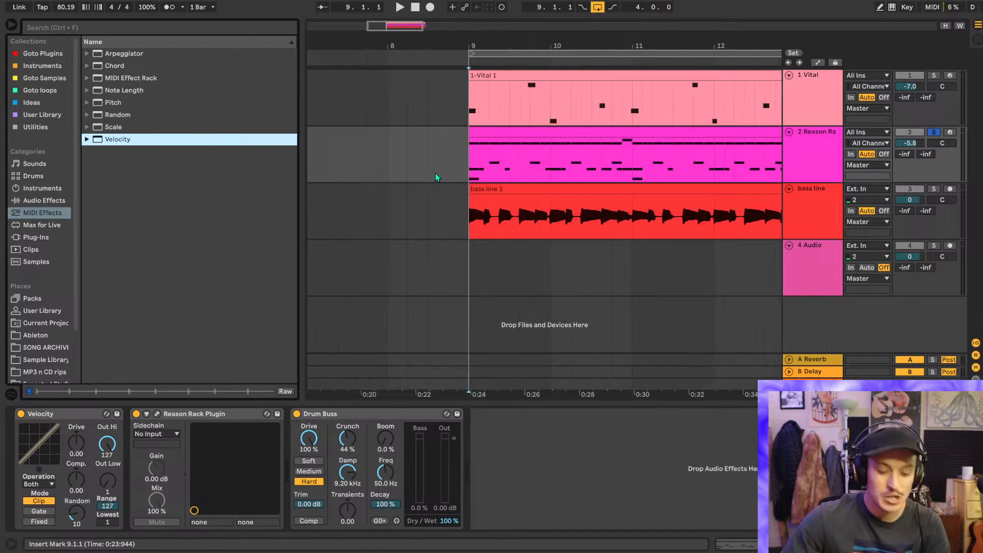
key("minus")
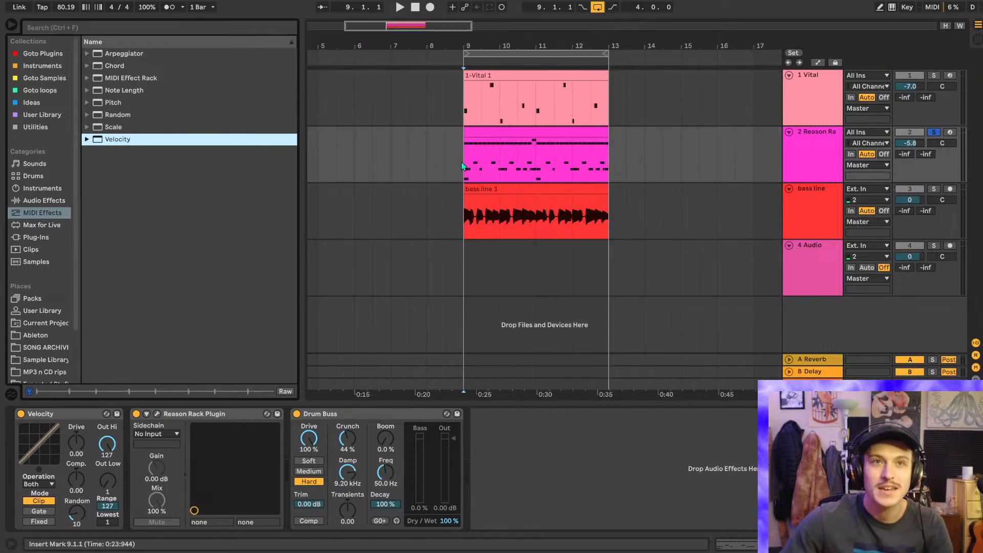
key("plus")
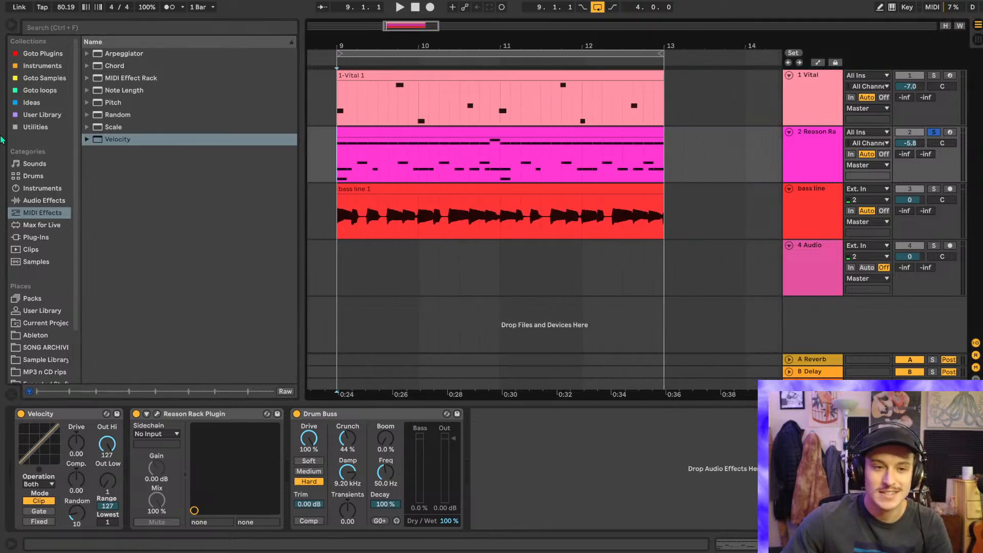
- Search the plug-ins for "api" and add the Waves API-560 Stereo equalizer after Drum Buss on the drum track
left_click(89, 28)
type("api")
left_click(29, 240)
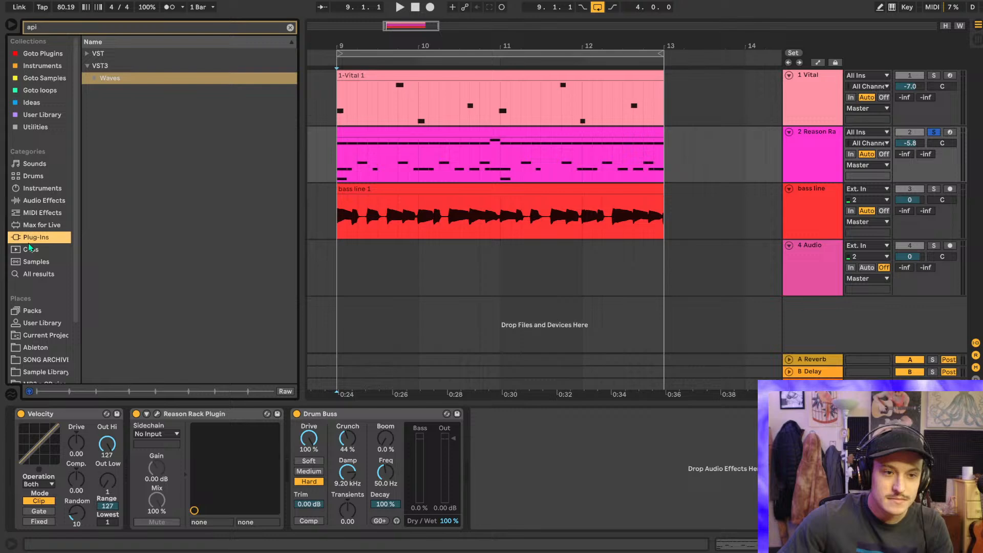
left_click(96, 80)
left_click_drag(144, 102, 507, 451)
left_click(497, 414)
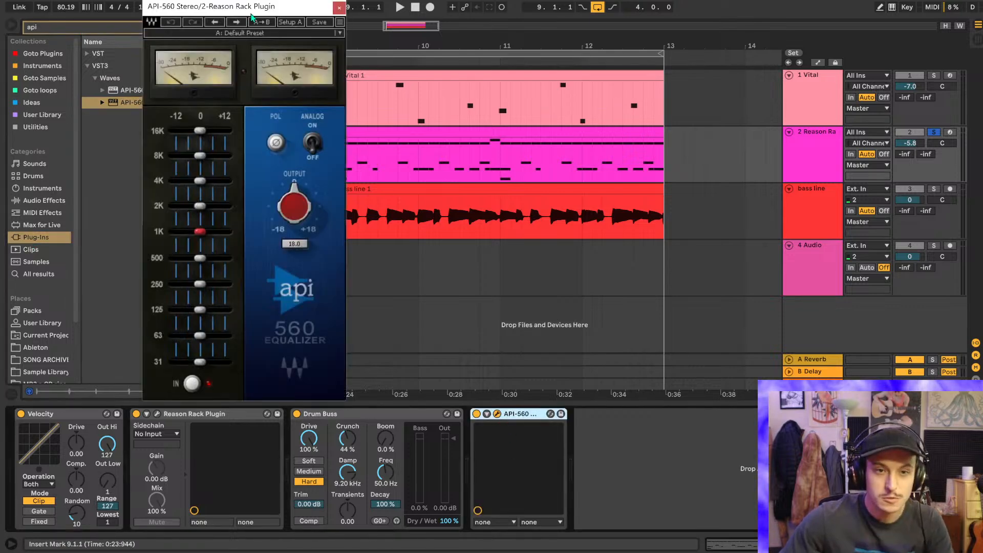
left_click_drag(251, 17, 602, 75)
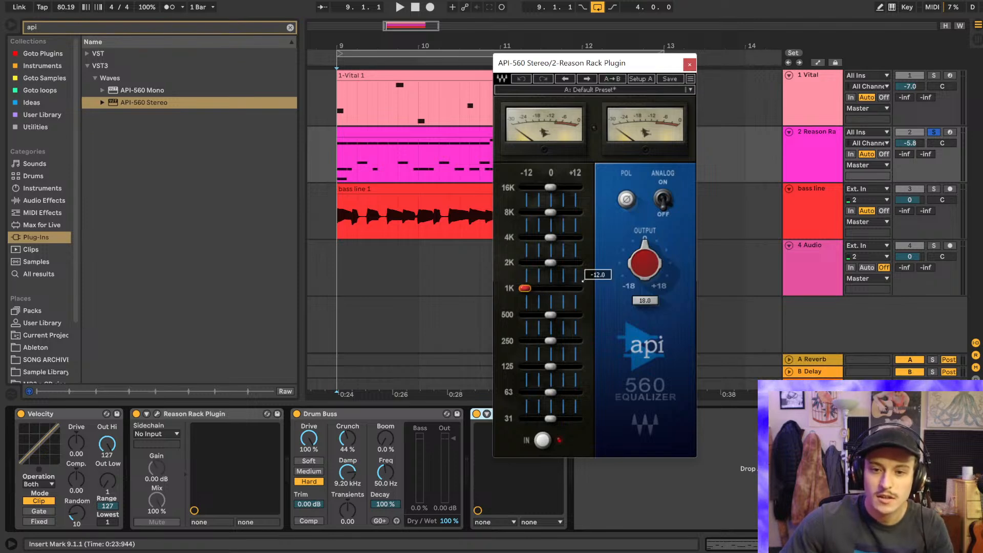
- Play the drums and set the API-560's 1K band to a slight cut
key("space")
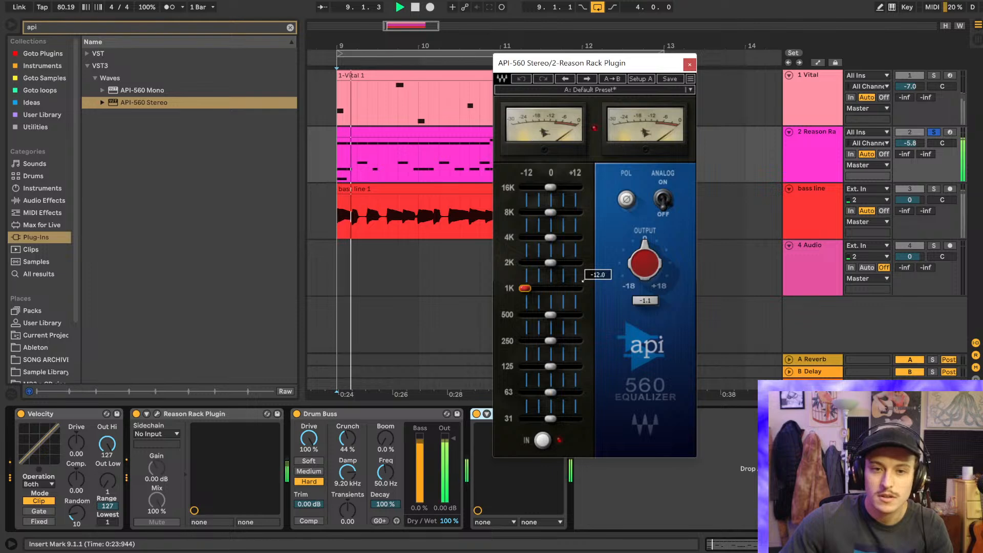
left_click_drag(545, 288, 543, 288)
key("space")
key("space")
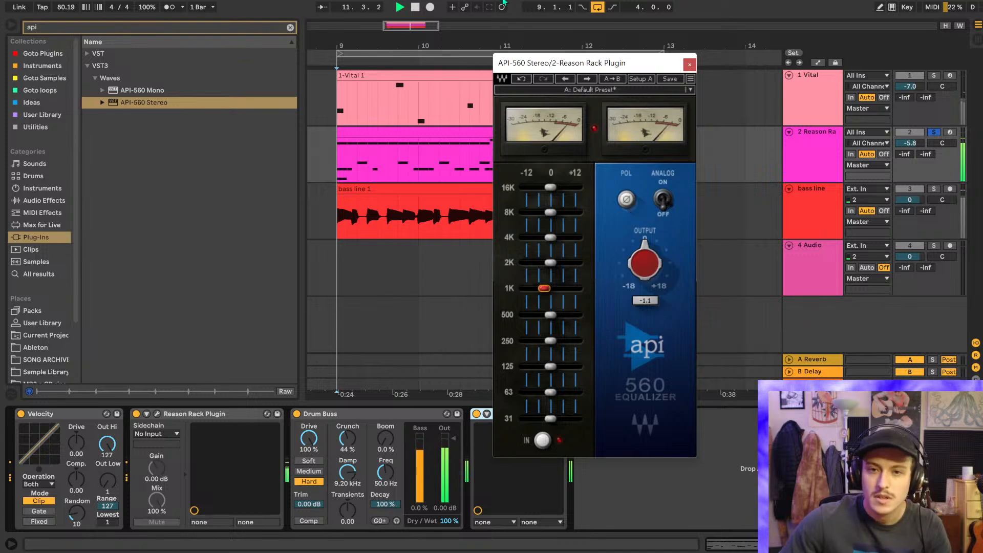
- Deactivate the A2 note at the start of bar 3 in the Reason Rack drum clip and replay the drums
left_click_drag(529, 69, 637, 88)
left_click(509, 148)
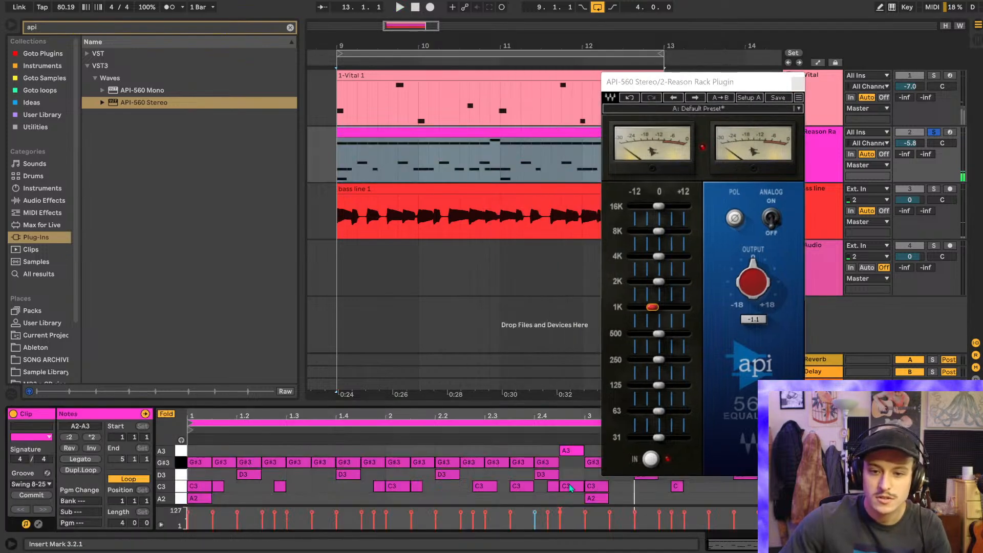
left_click_drag(562, 403, 593, 2)
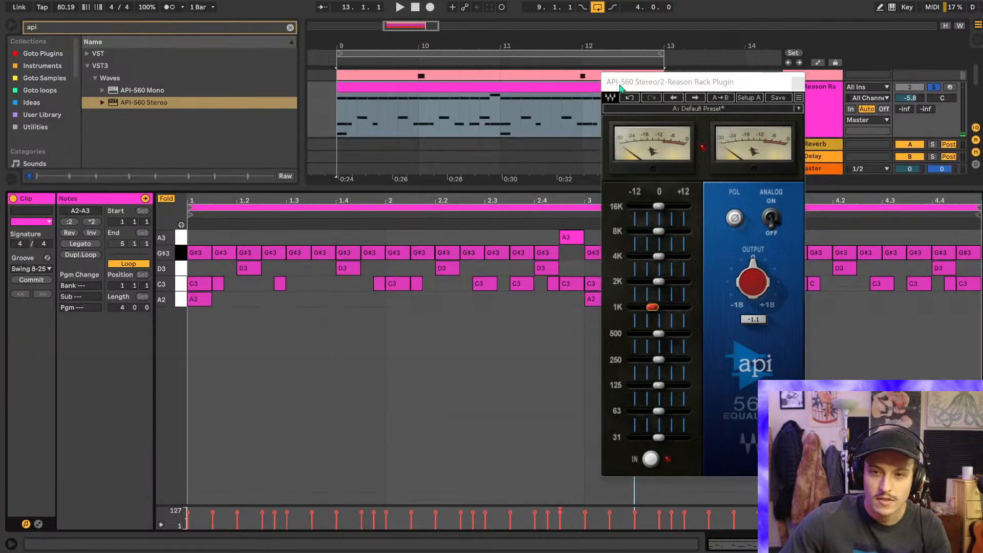
left_click_drag(619, 87, 709, 91)
left_click_drag(598, 331, 594, 300)
key("0")
key("space")
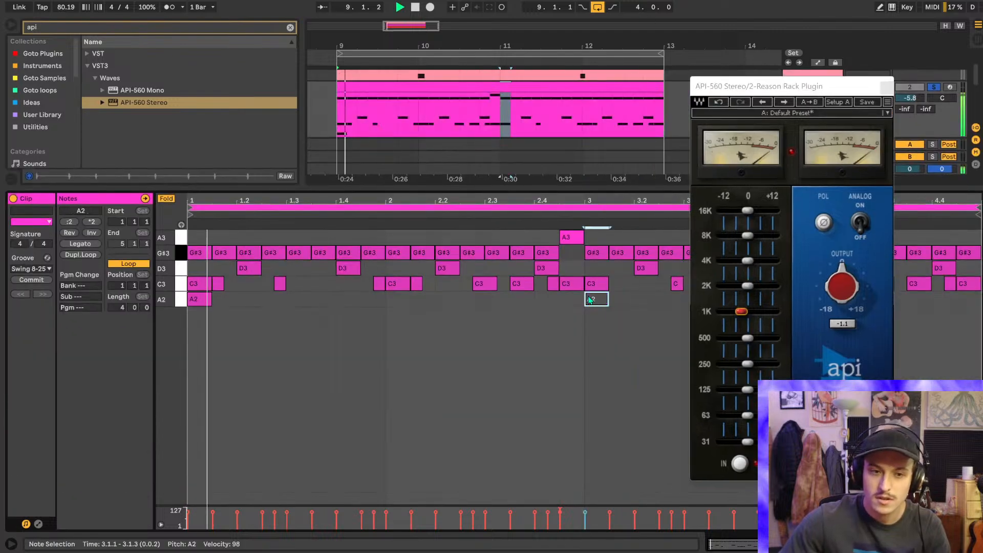
- Show the drum track's devices again, reset the API-560's 2K band to 0 and set its 4K band to -0.6
key("shift+Tab")
left_click_drag(763, 91, 607, 98)
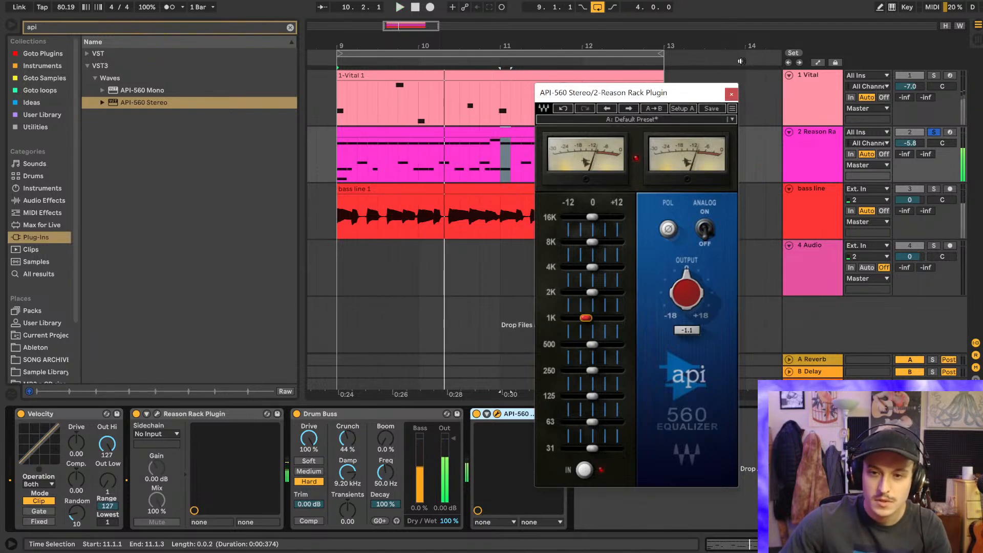
left_click_drag(594, 292, 624, 260)
double_click(595, 293)
type("0")
key("Return")
key("space")
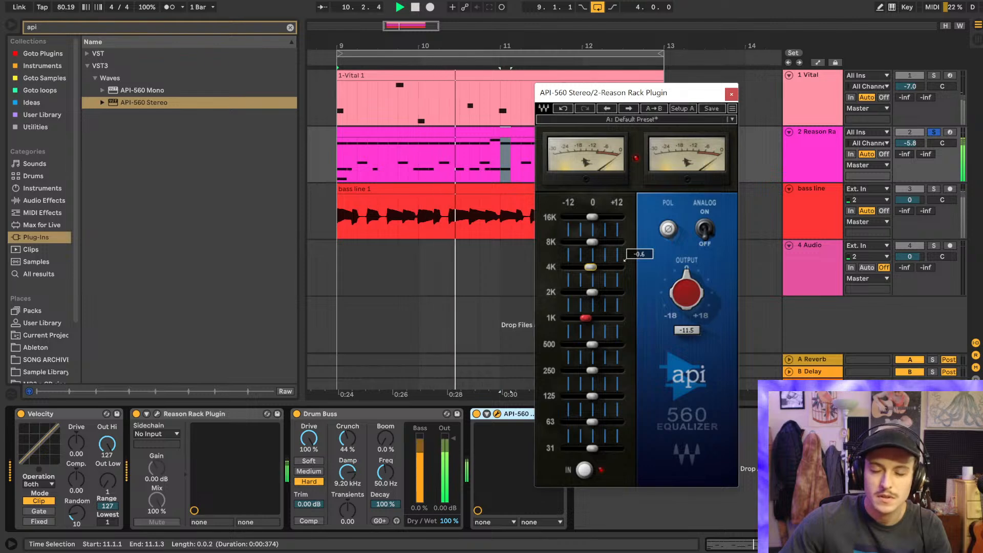
- Boost the API-560's 4K band slightly and set its 500 band to -1.5
left_click_drag(591, 266, 598, 267)
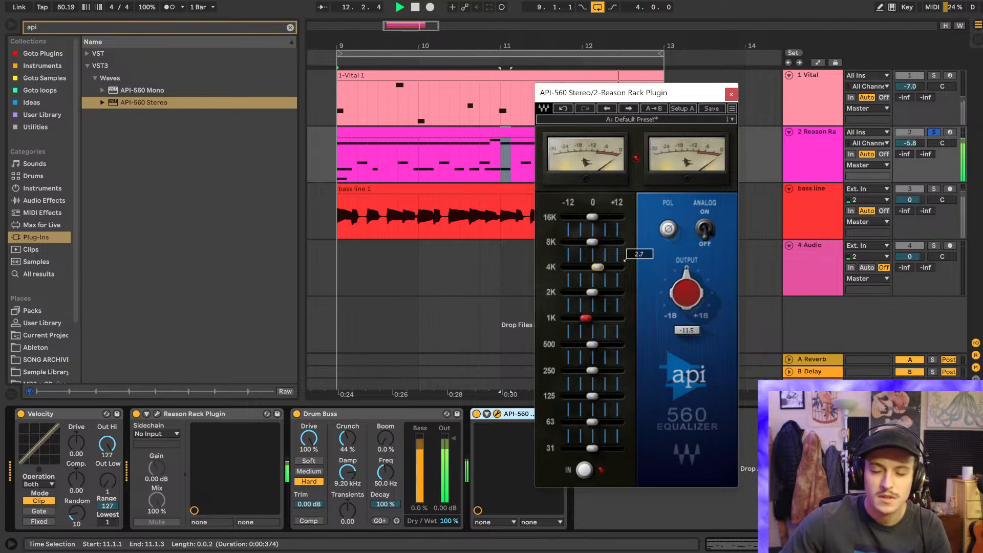
left_click_drag(597, 266, 596, 266)
left_click_drag(592, 346, 588, 346)
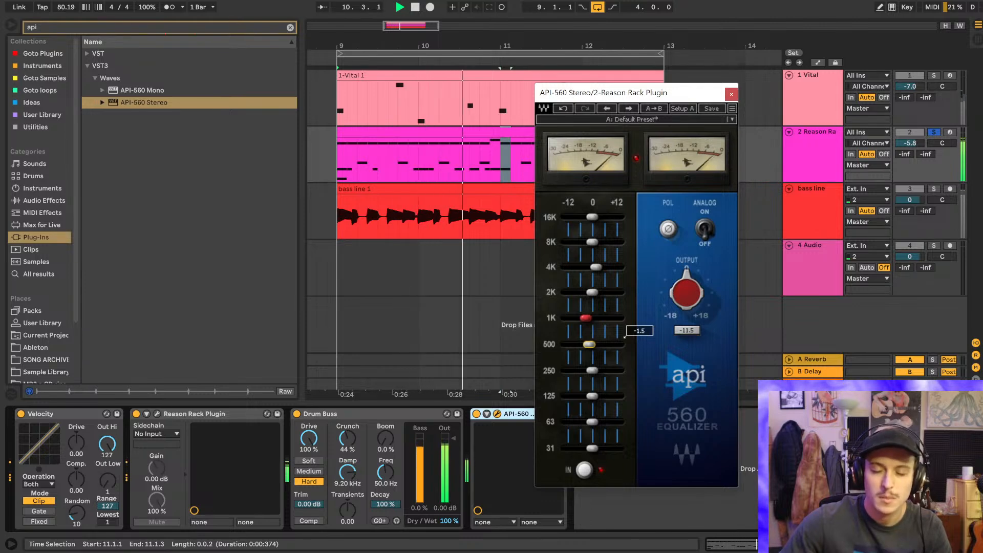
- Compare the drums with the API-560 switched off and on, and set its 1K band to -5.2
left_click(476, 414)
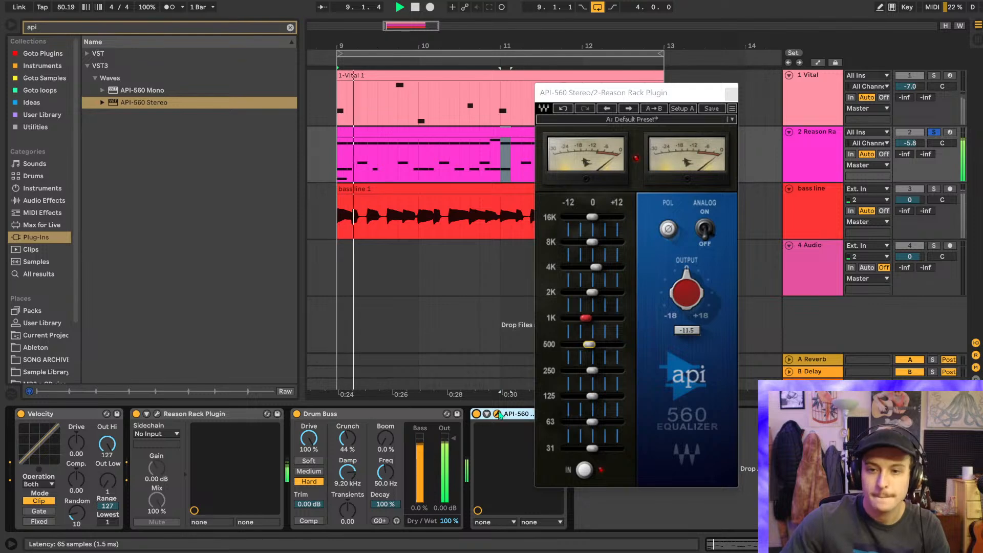
left_click(585, 317)
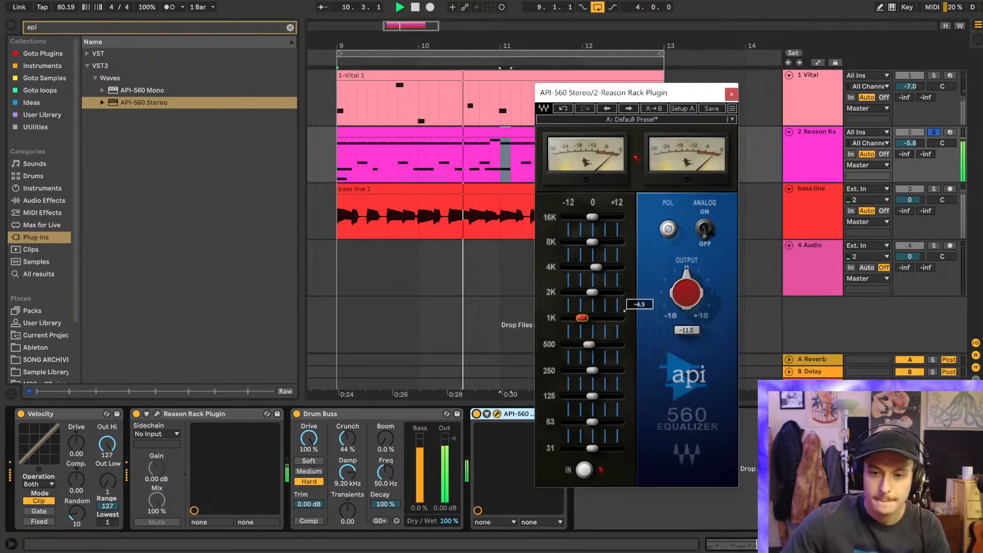
left_click_drag(582, 318, 580, 318)
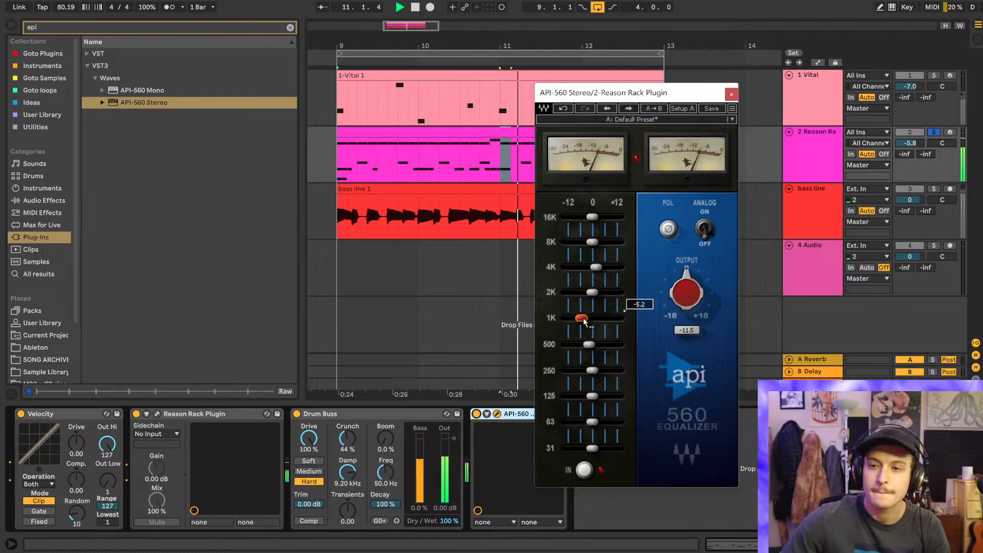
- Solo the Vital track alongside the drums, set the drum track's volume to -6.2 dB during playback and close the API-560 window
left_click(933, 76)
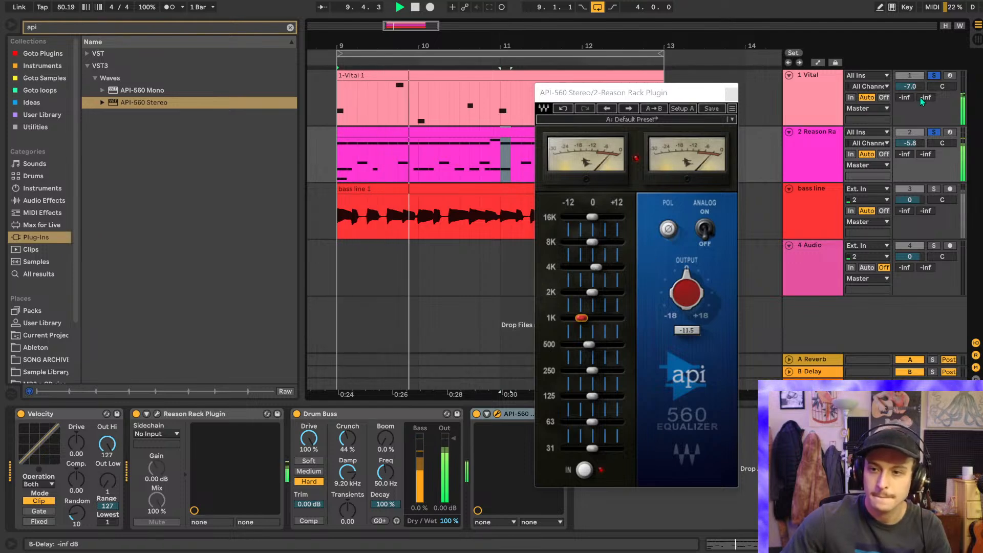
key("space")
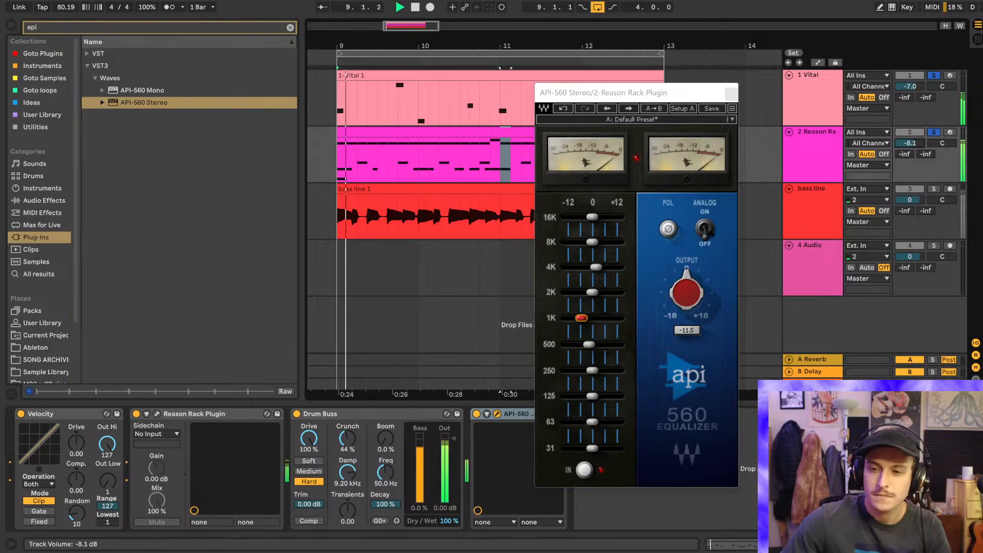
left_click(731, 93)
key("space")
- Clear the browser search and show the Goto Plugins collection
left_click(289, 27)
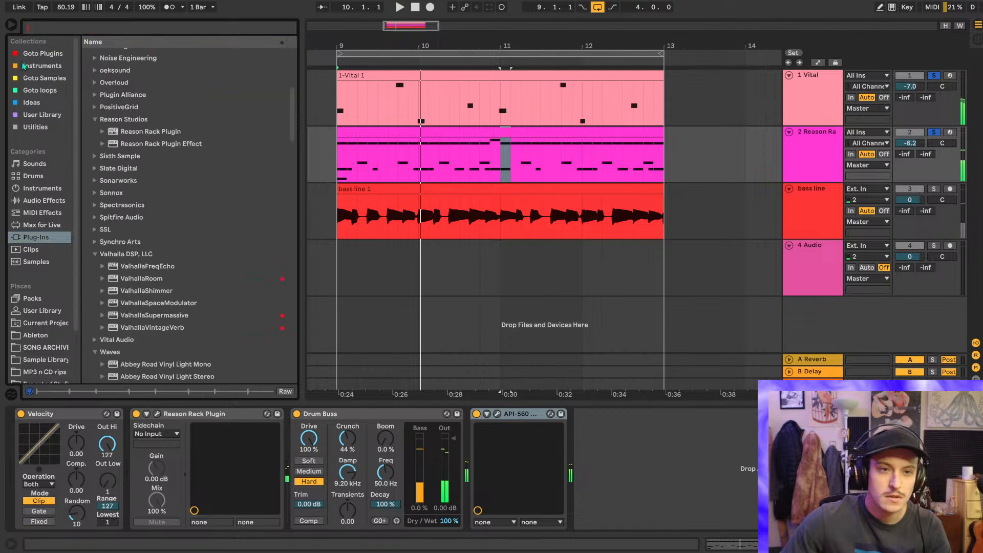
left_click(41, 53)
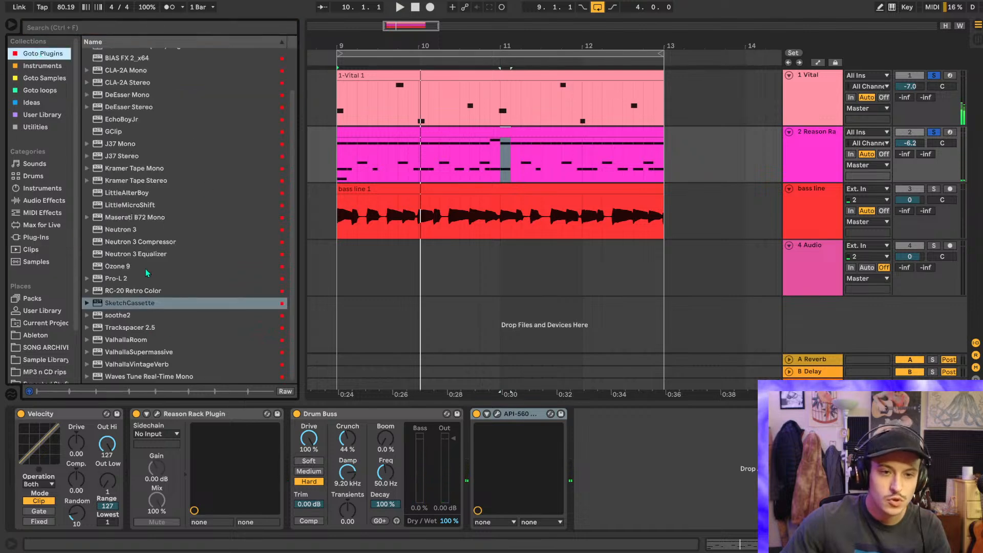
double_click(143, 266)
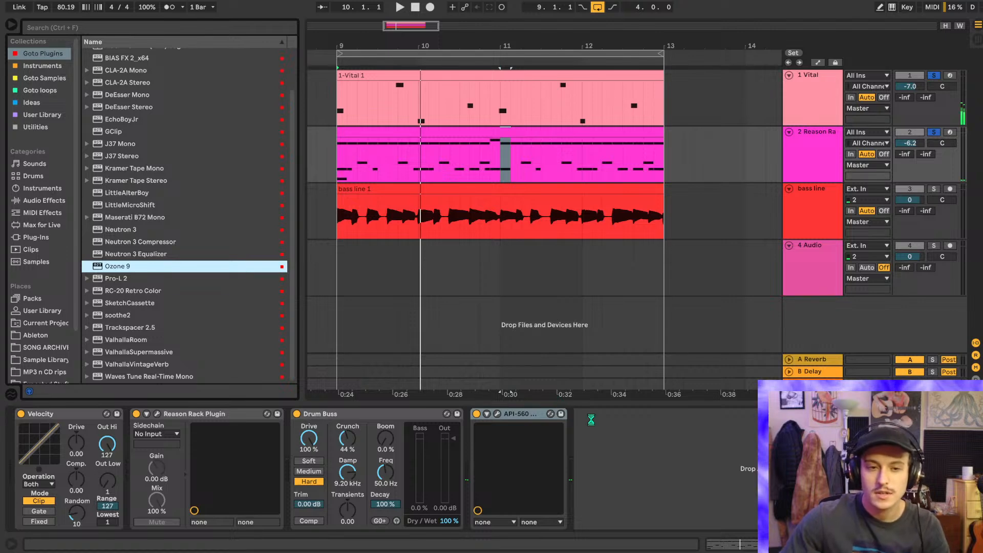
right_click(634, 415)
left_click(663, 420)
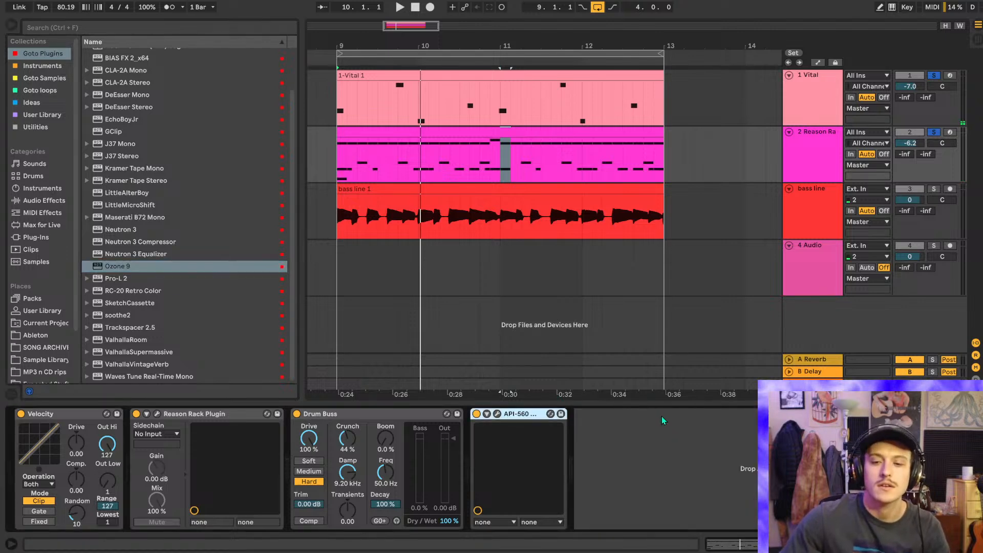
- Add Neutron 3 Equalizer after the API-560 on the drum track, open its window and start playback
left_click_drag(144, 253, 633, 440)
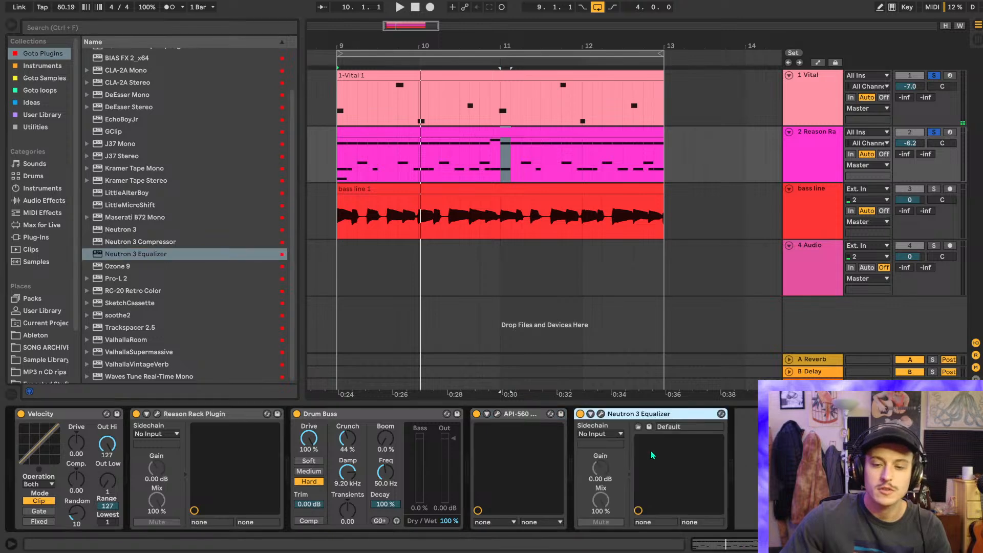
left_click(600, 414)
key("space")
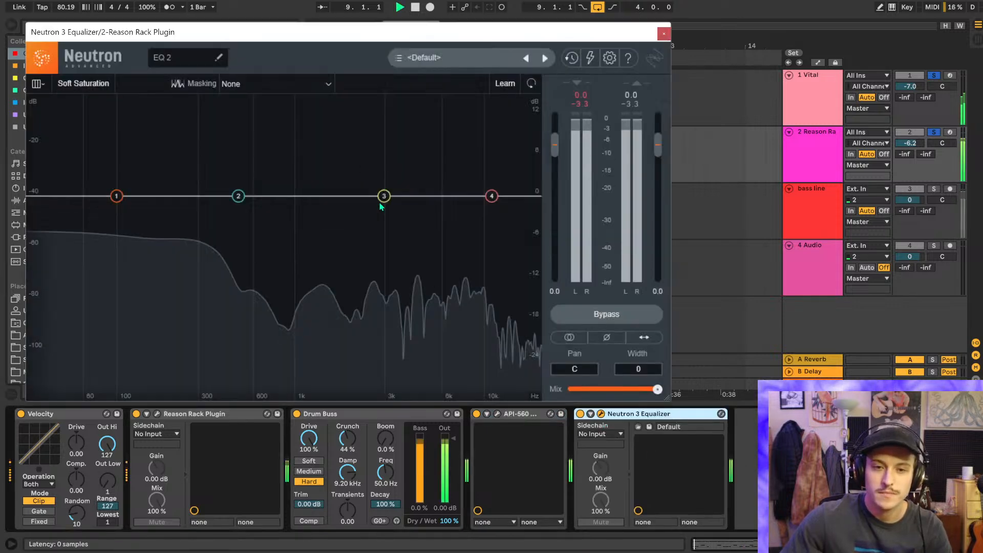
- Cut Neutron's band 3 to -6.8 dB at about 2566 Hz and make it dynamic with a -17.0 threshold
left_click_drag(383, 200, 371, 249)
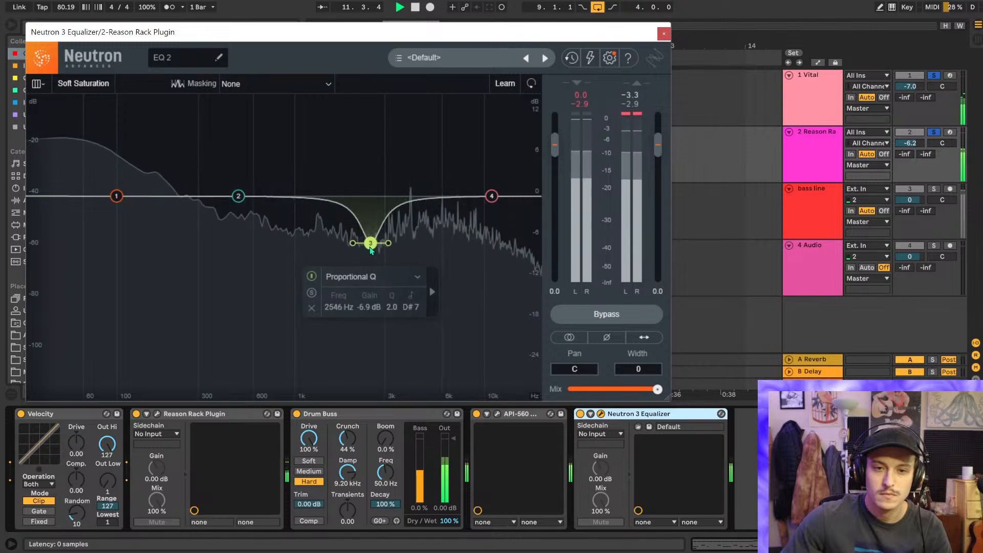
left_click(434, 287)
left_click(421, 276)
left_click_drag(444, 306, 466, 291)
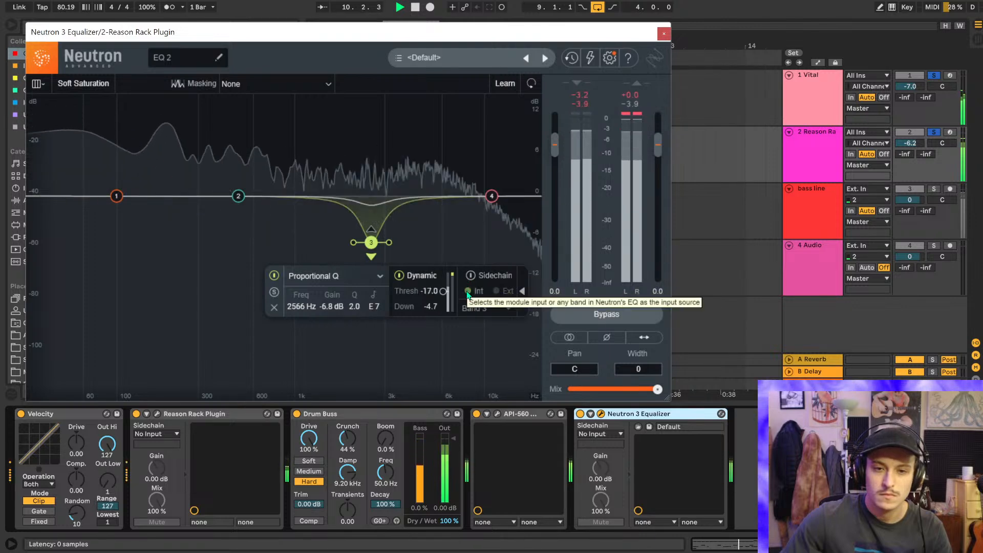
key("space")
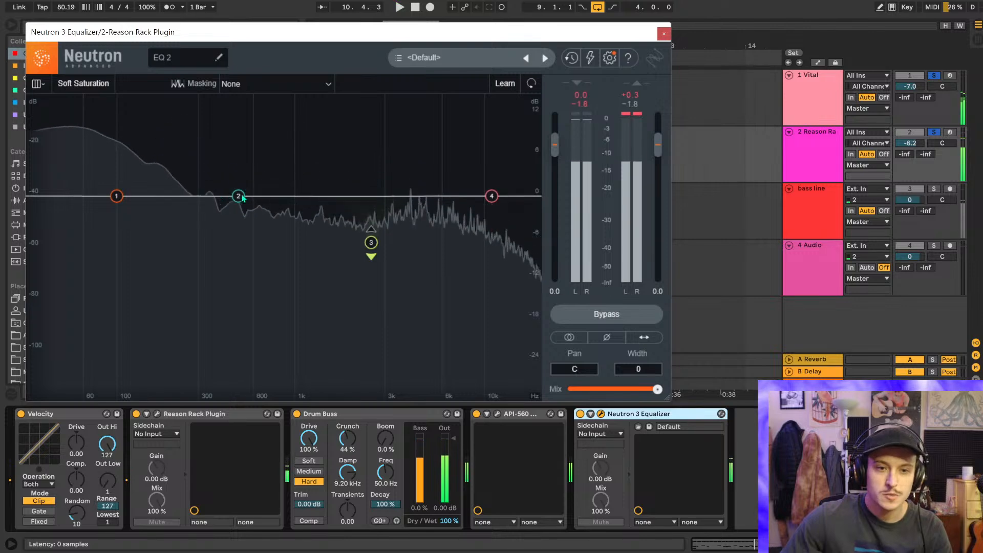
- Remove bands 2 and 4 from the Neutron equalizer
left_click(238, 197)
left_click(179, 164)
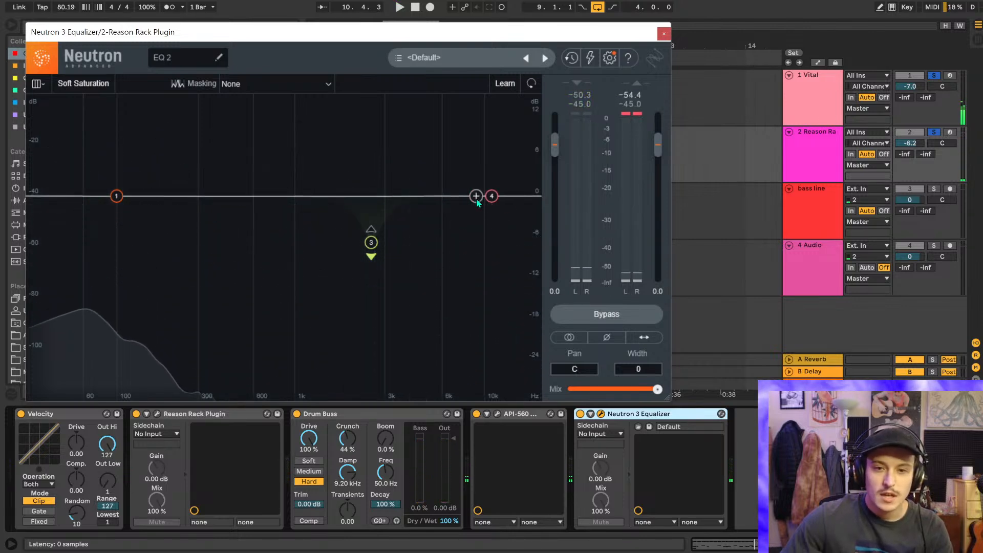
left_click(489, 196)
left_click(401, 164)
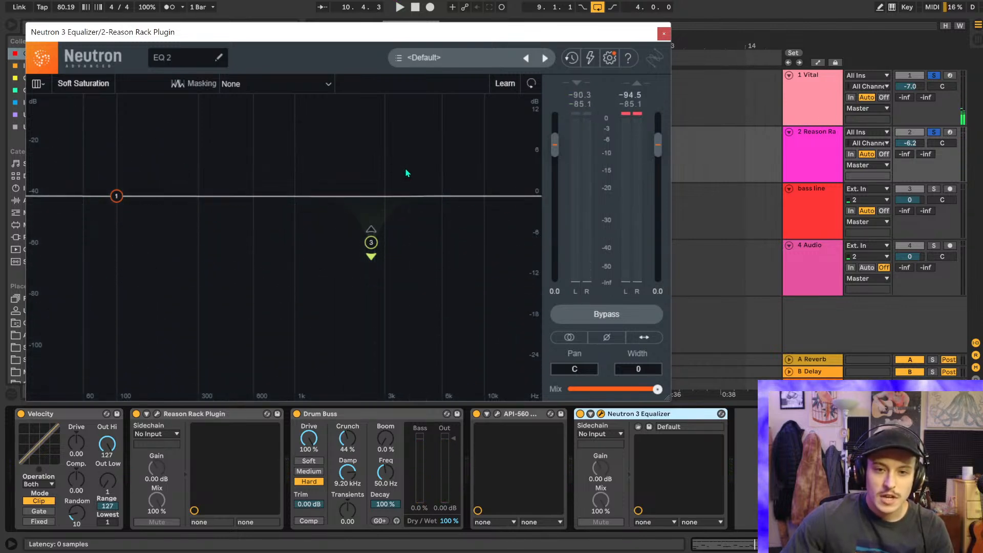
- Change Neutron's band 1 to a Flat Highpass at 100 Hz with a 12 dB/oct slope and audition it
left_click(115, 196)
left_click(163, 133)
left_click(177, 228)
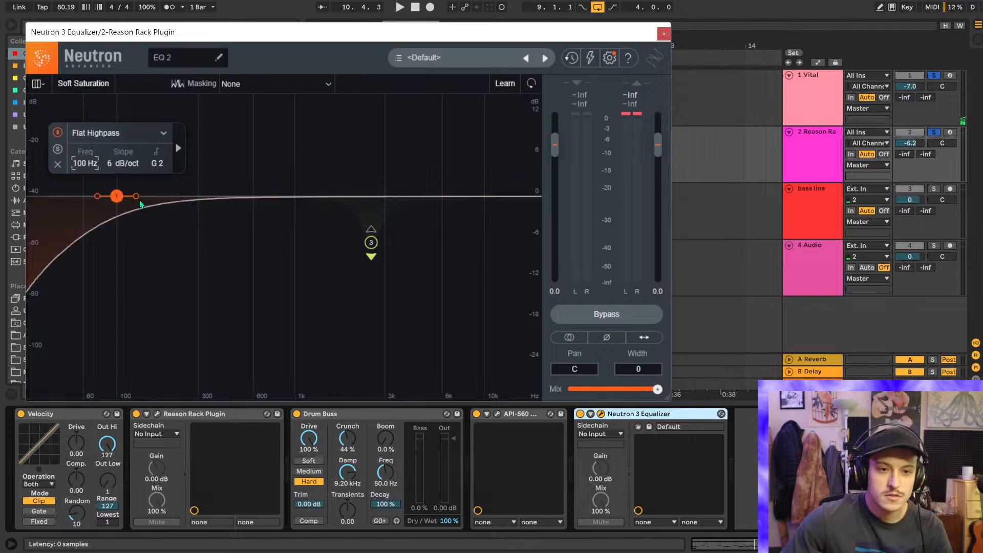
left_click_drag(140, 201, 119, 199)
key("space")
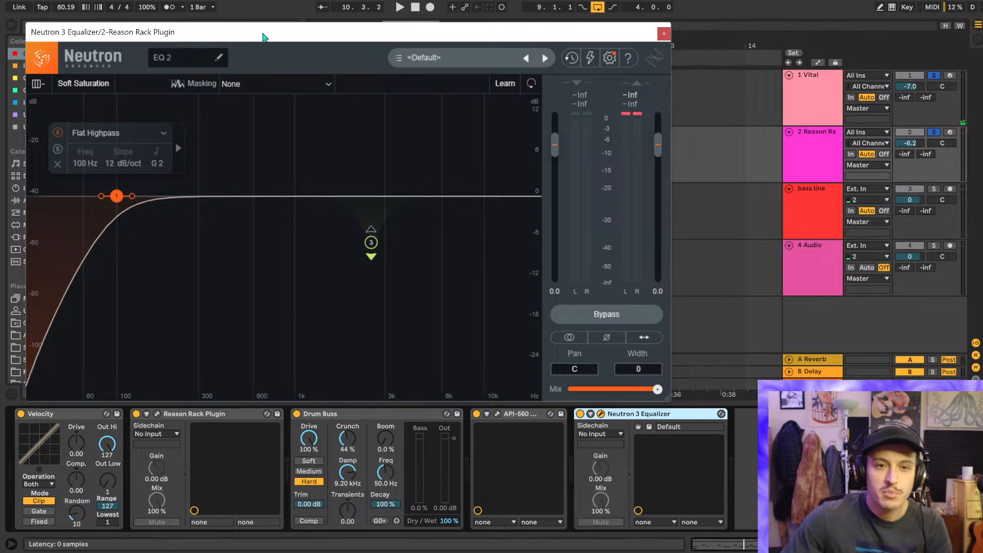
- Hide the browser, close the Neutron window and collapse the Reason Rack Plugin device on the drum track
left_click_drag(262, 37, 401, 37)
left_click(13, 30)
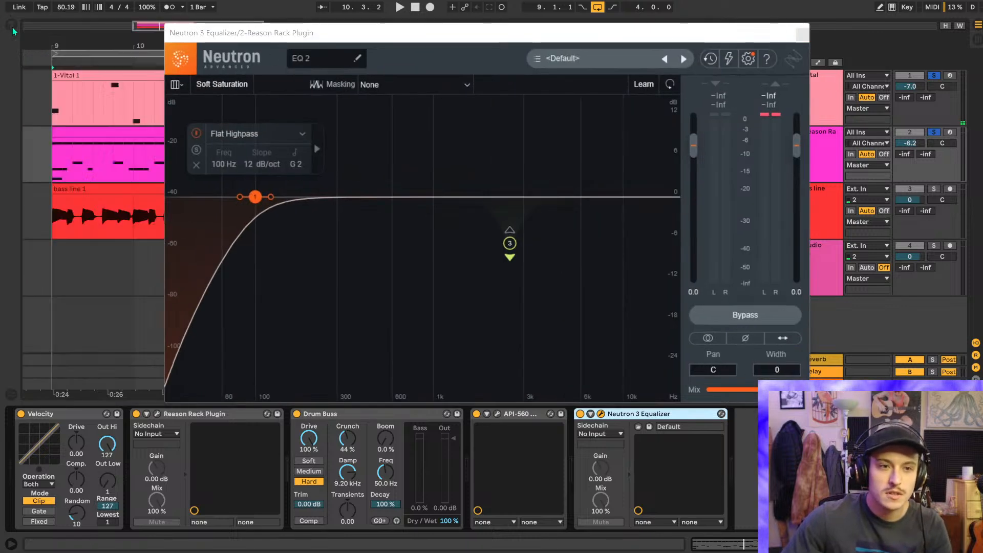
left_click_drag(229, 33, 179, 25)
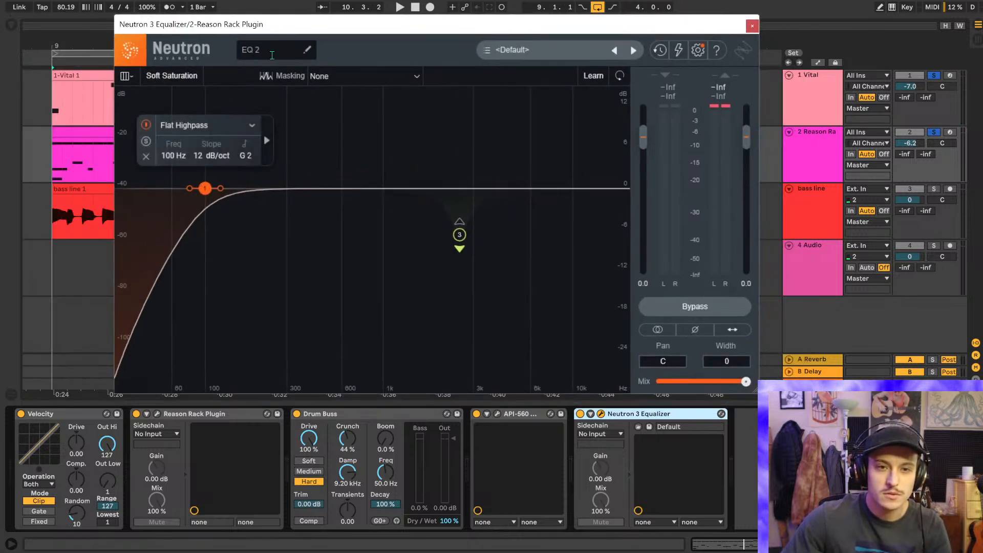
left_click(752, 26)
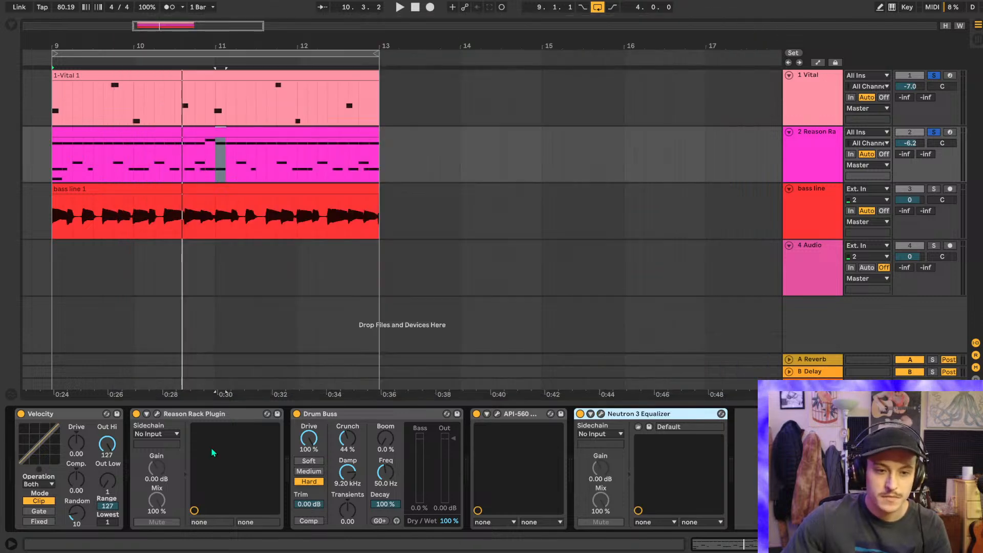
double_click(208, 415)
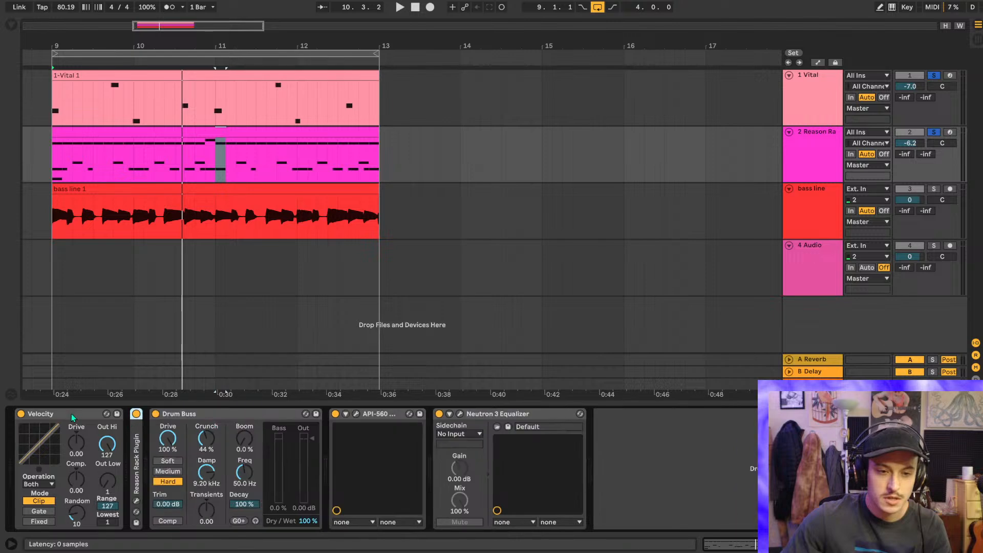
- Collapse the Velocity device and group Drum Buss, API-560 and Neutron 3 Equalizer into an Audio Effect Rack
double_click(72, 414)
left_click(76, 414)
left_click(409, 419, "shift")
key("ctrl+g")
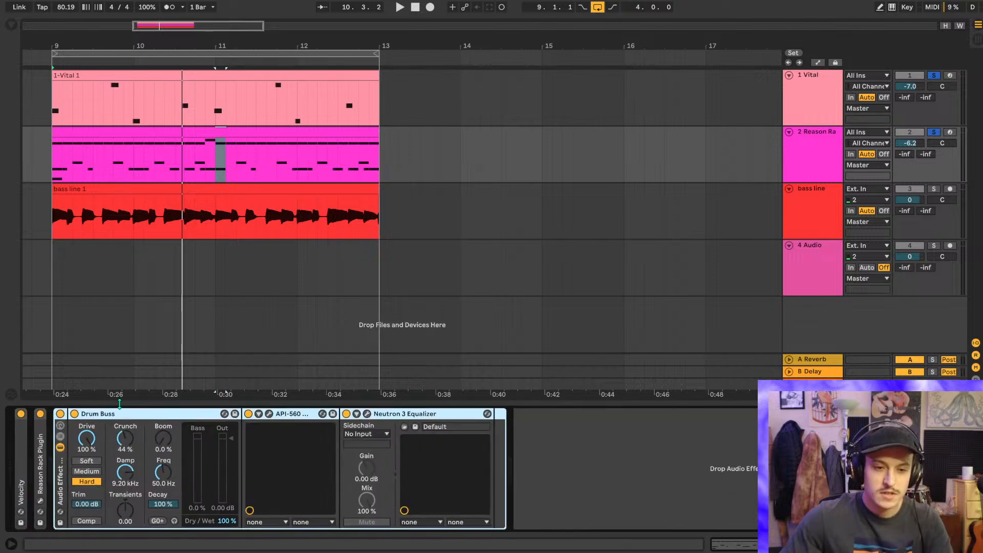
- Show the browser and list the Audio Effects category
left_click(11, 24)
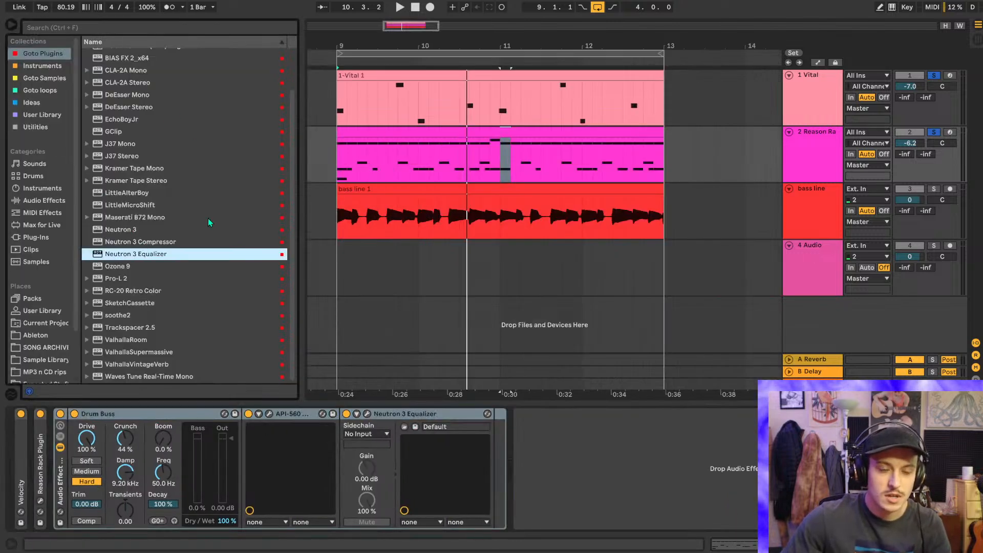
scroll(159, 233, "up", 2)
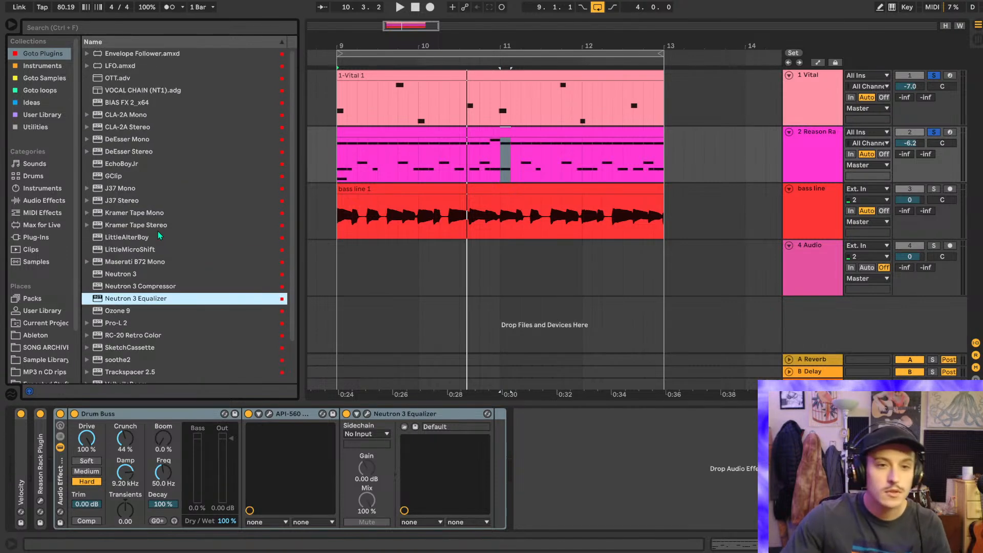
left_click(51, 201)
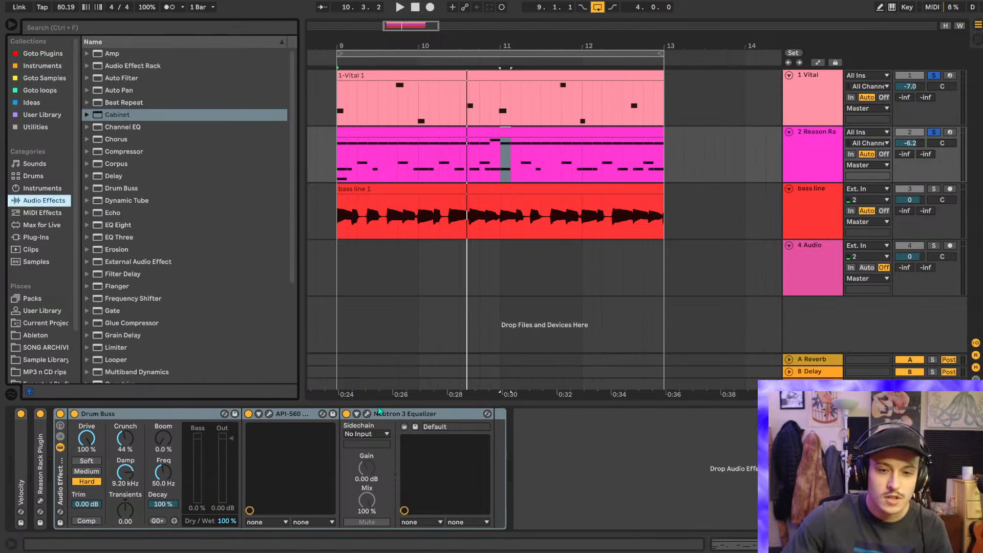
- In the Neutron 3 Equalizer, change node 2 to a Flat Lowpass at 10867 Hz with a 24 dB/oct slope, auditioning it during playback
left_click(366, 414)
mouse_move(567, 194)
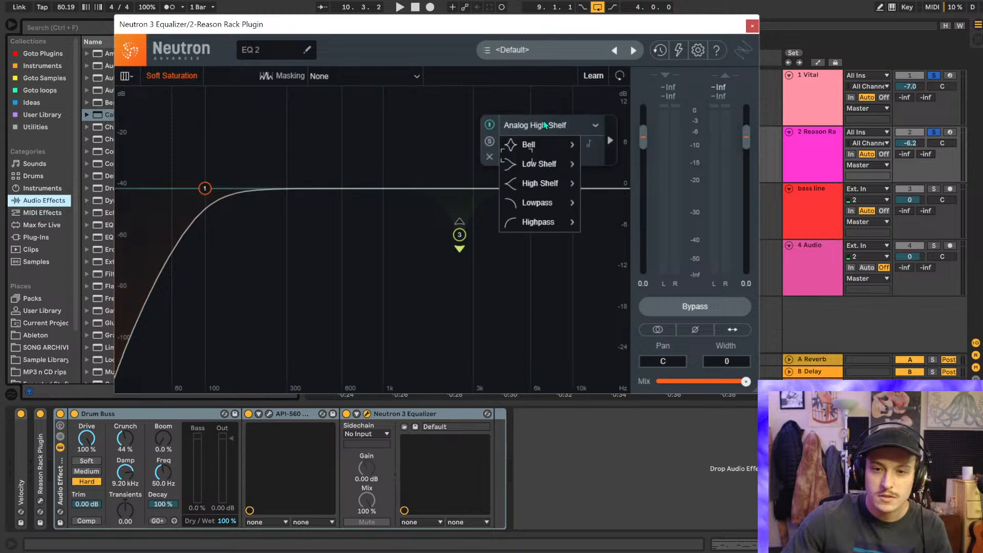
mouse_move(538, 204)
left_click(444, 201)
key("space")
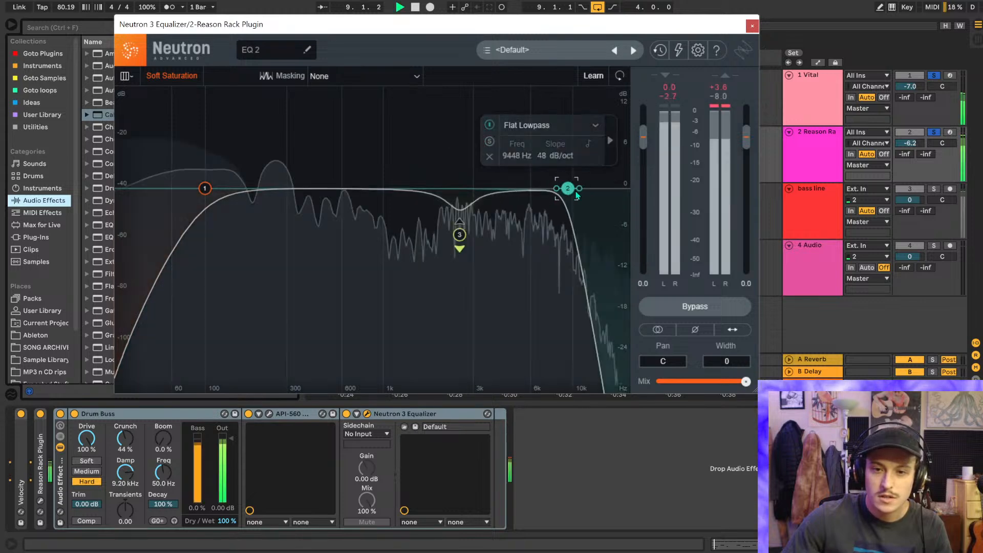
mouse_move(566, 189)
left_mouse_down()
mouse_move(629, 190)
mouse_move(627, 199)
mouse_move(575, 204)
mouse_move(594, 190)
mouse_move(575, 192)
left_mouse_up()
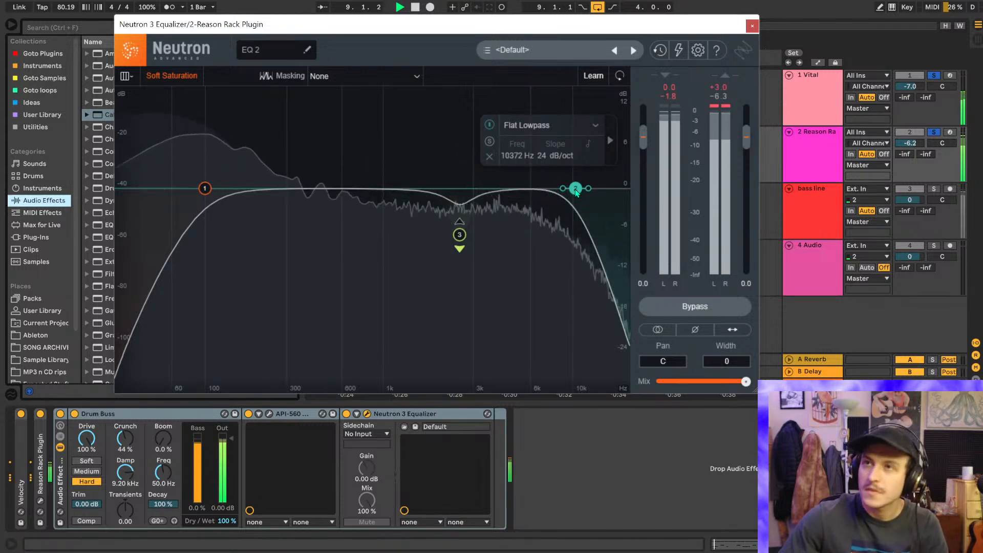
left_click_drag(575, 191, 579, 193)
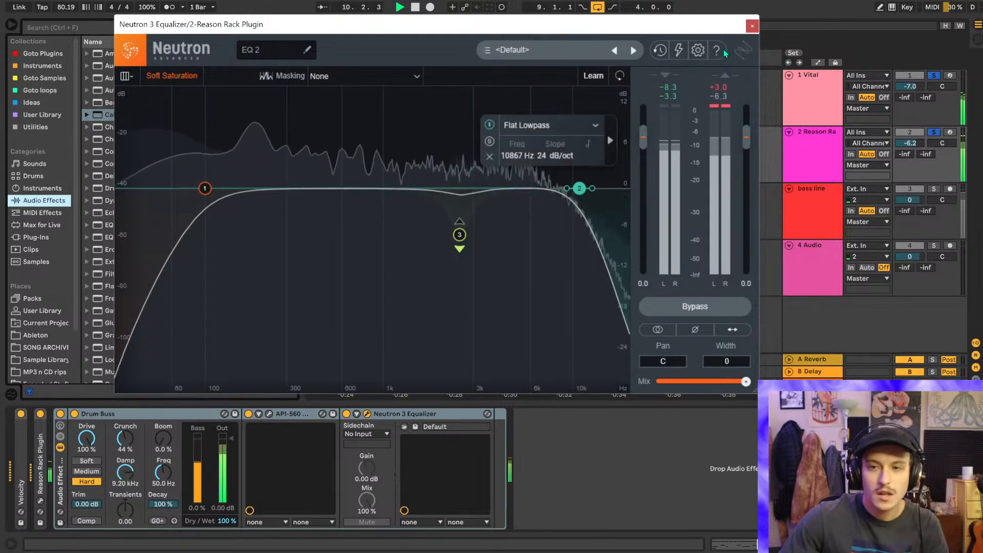
left_click(751, 25)
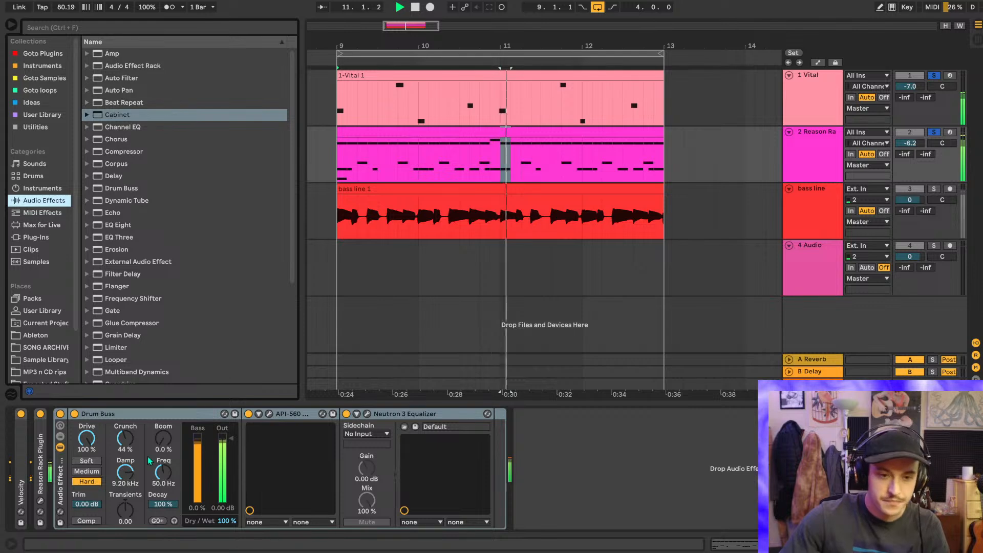
- Audition Drum Buss Crunch, Boom at 100% with 0% Decay, and the built-in compressor, restoring the previous settings
left_click_drag(125, 441, 128, 474)
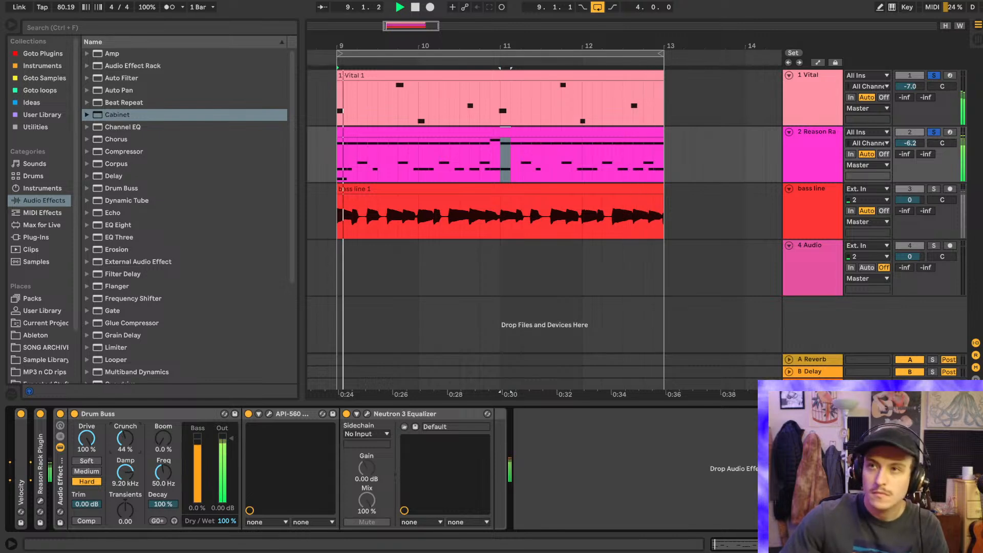
left_click_drag(125, 439, 164, 383)
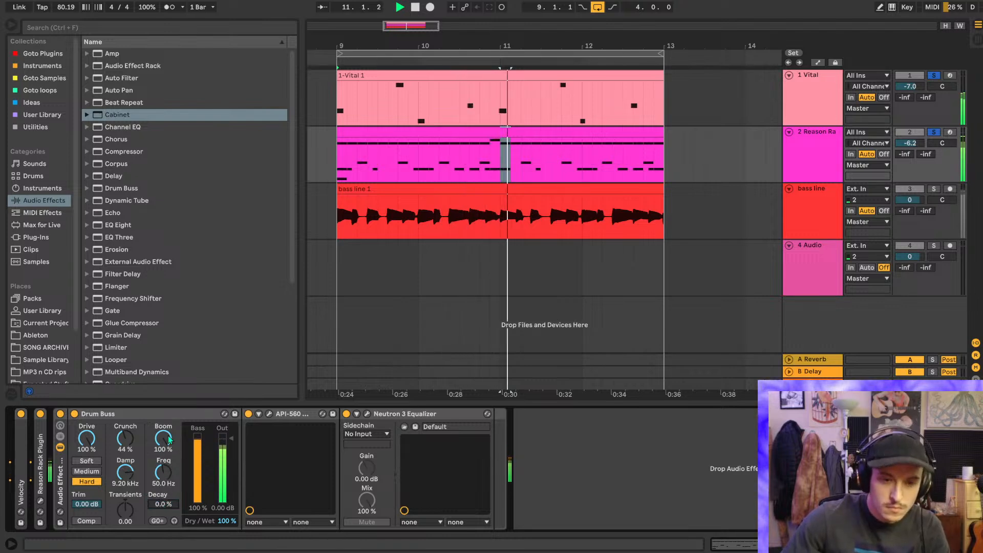
key("ctrl+z")
key("ctrl+z")
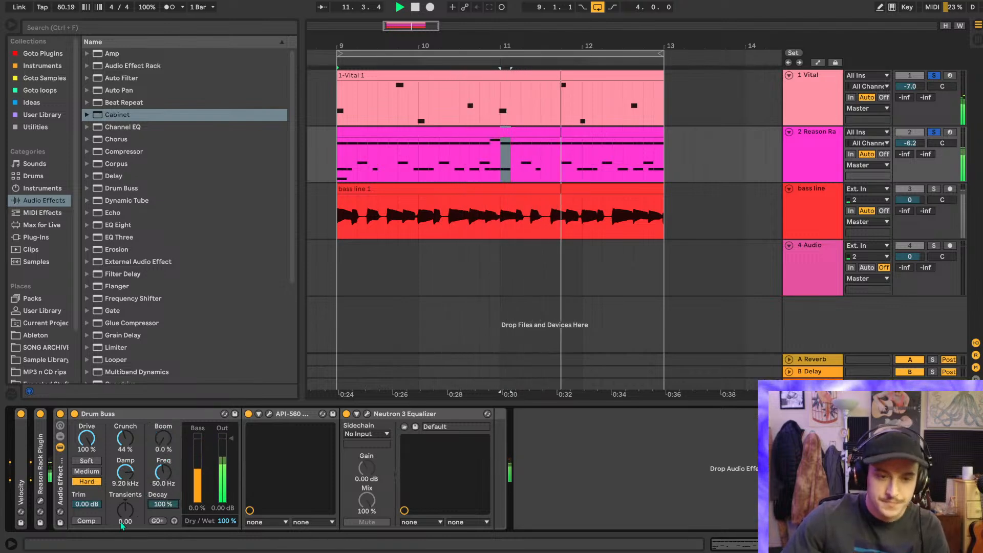
left_click(87, 521)
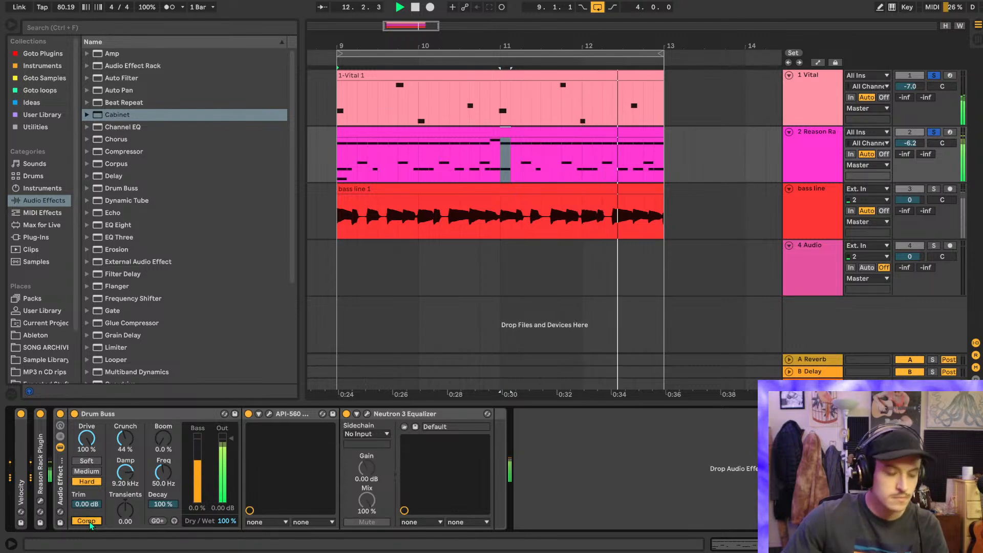
left_click(88, 521)
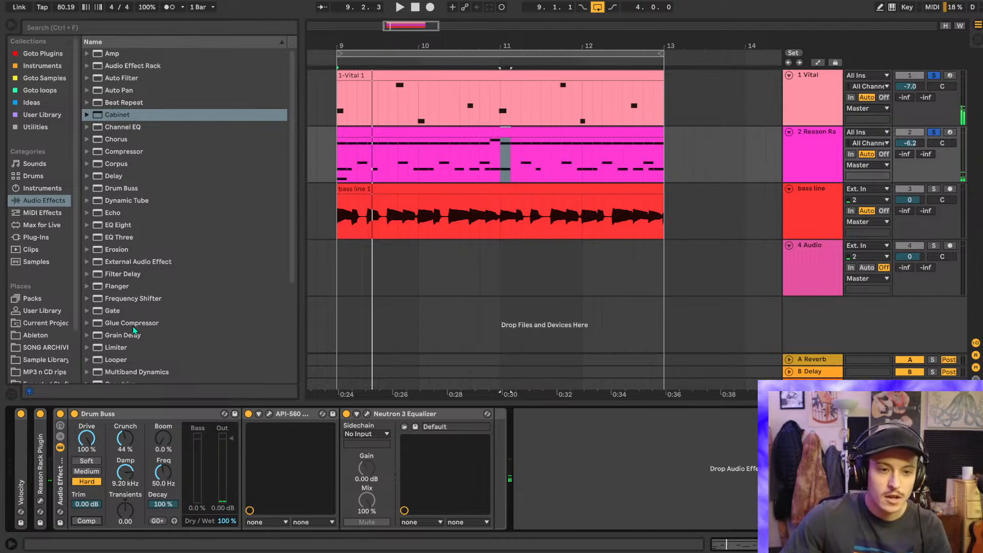
- Add a Glue Compressor after the Neutron 3 Equalizer and set its threshold to -25.0 dB and makeup to 11.7 dB during playback
left_click_drag(139, 324, 441, 423)
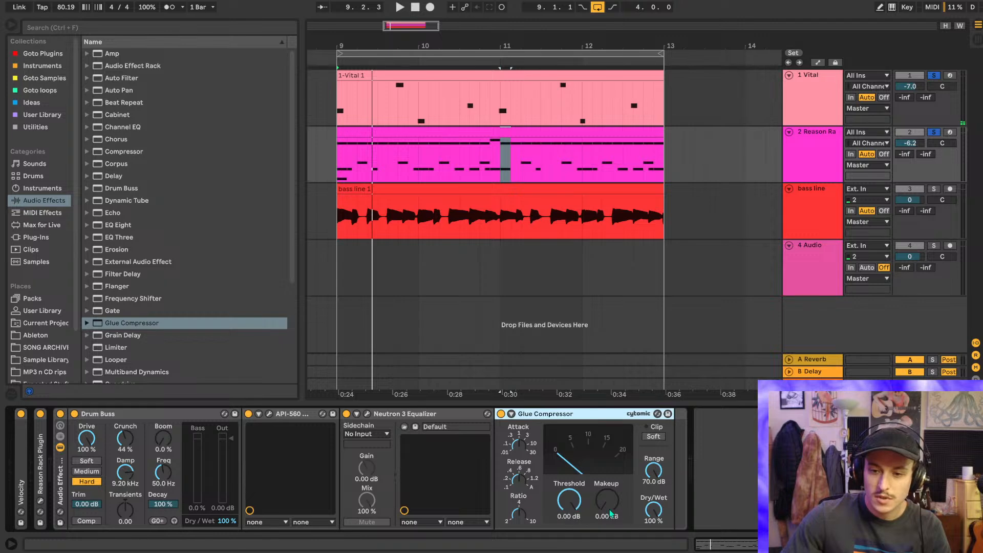
key("space")
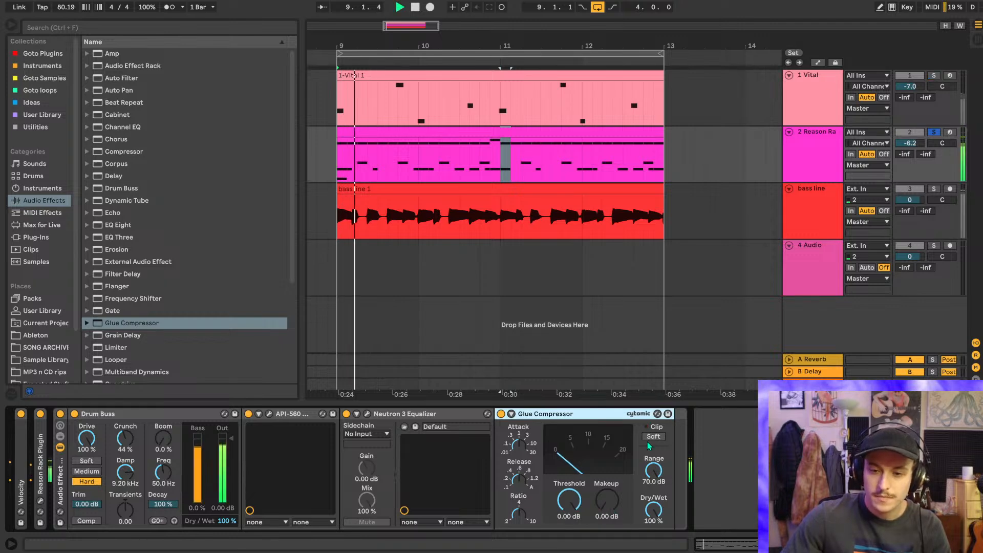
left_click_drag(571, 498, 571, 525)
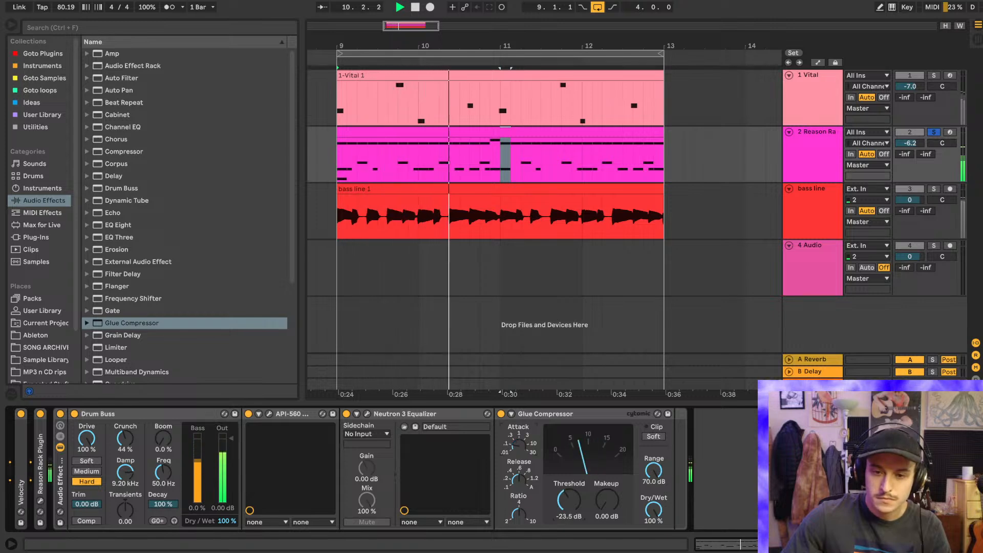
left_click_drag(568, 500, 606, 465)
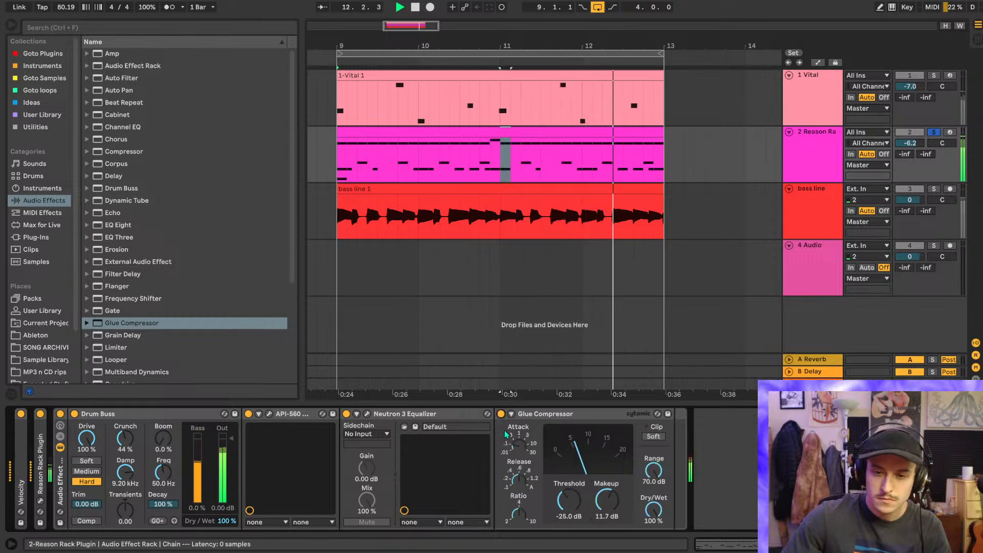
- Set the Glue Compressor's Dry/Wet to 37%, comparing the sound with the compressor bypassed and active
left_click_drag(653, 509, 653, 552)
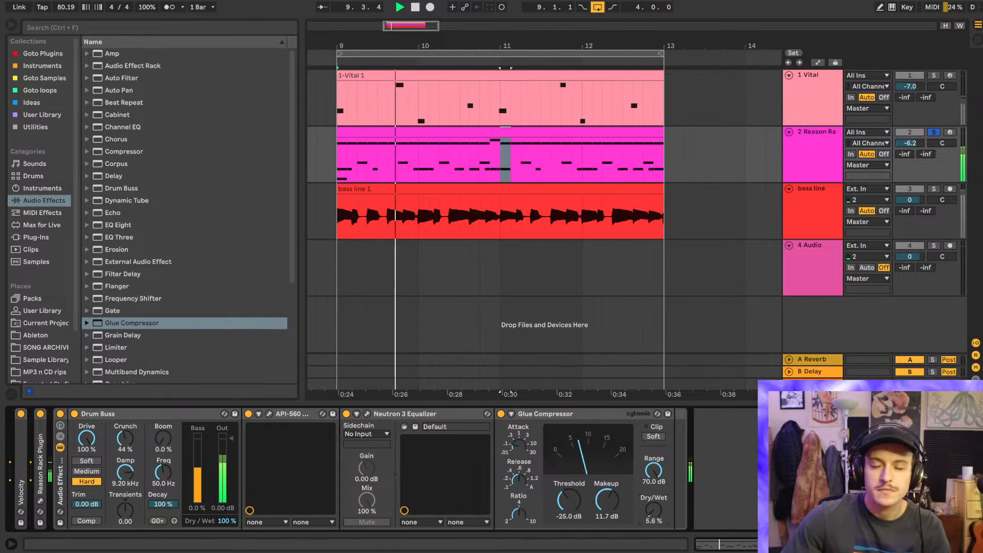
mouse_move(653, 510)
left_mouse_down()
mouse_move(654, 472)
mouse_move(653, 490)
left_mouse_up()
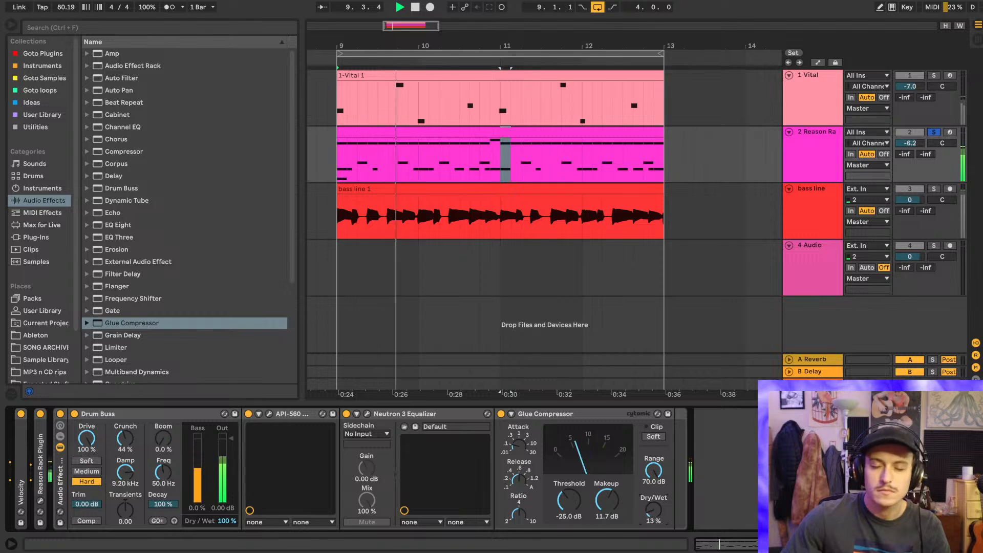
left_click_drag(653, 500, 653, 492)
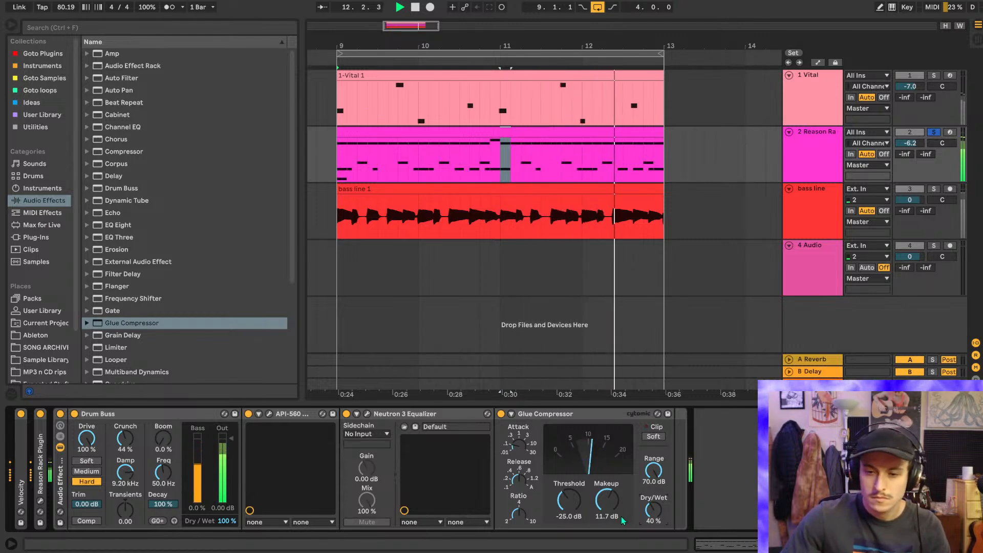
left_click(500, 413)
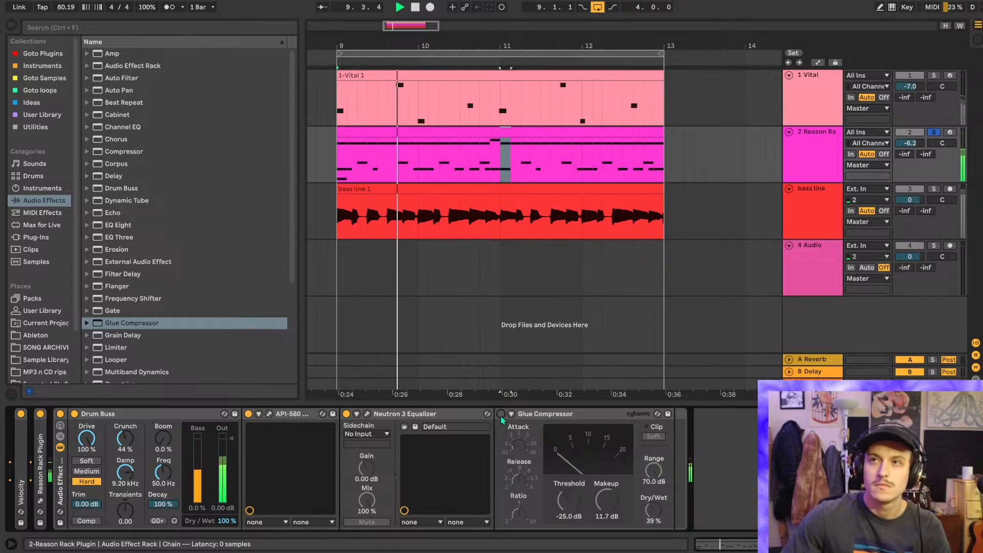
left_click(501, 414)
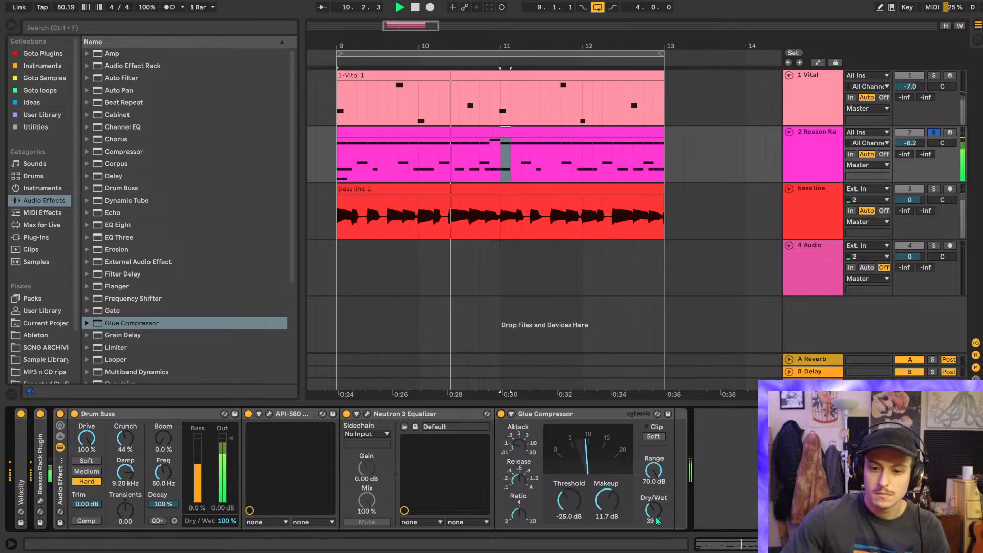
left_click_drag(656, 517, 656, 521)
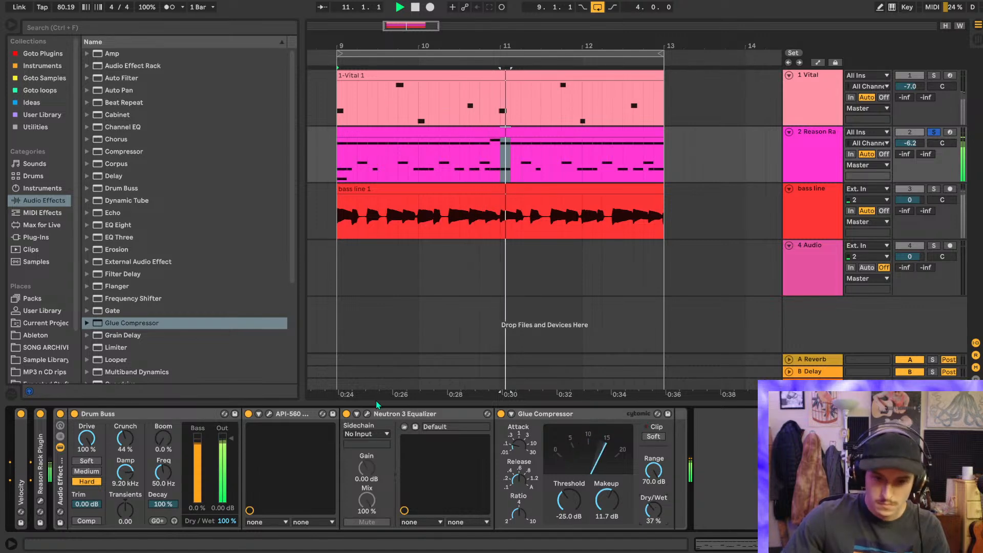
- Raise the Neutron 3 Equalizer's highpass node 1 to 115 Hz and close the equalizer window
left_click(366, 413)
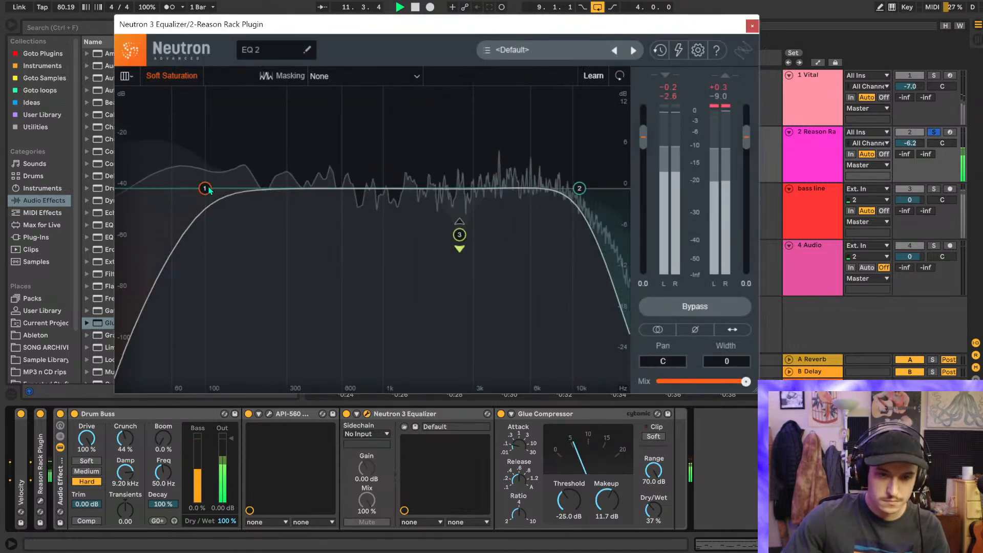
left_click_drag(205, 189, 218, 192)
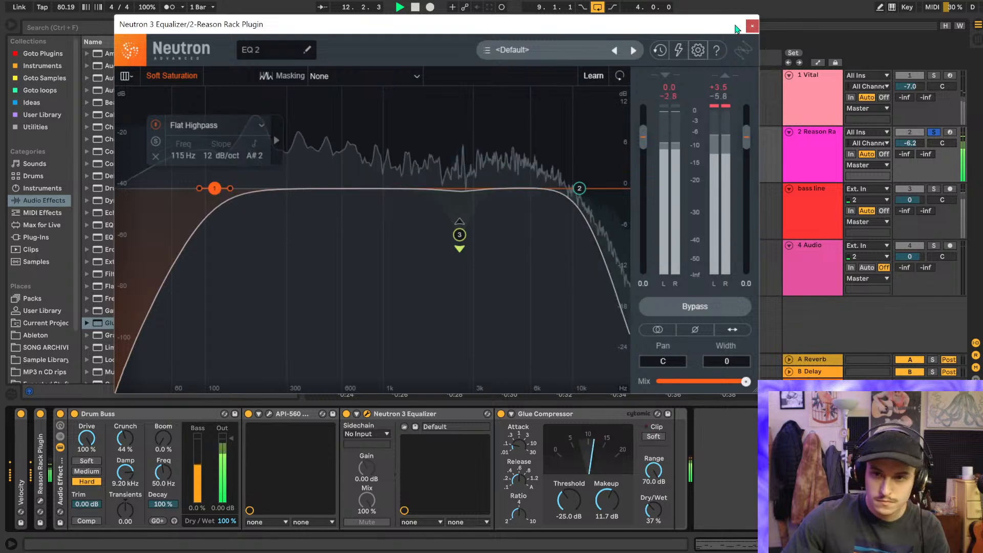
left_click(752, 26)
- Compare the Glue Compressor off and on, and fine-tune its Dry/Wet to 39%
left_click(500, 413)
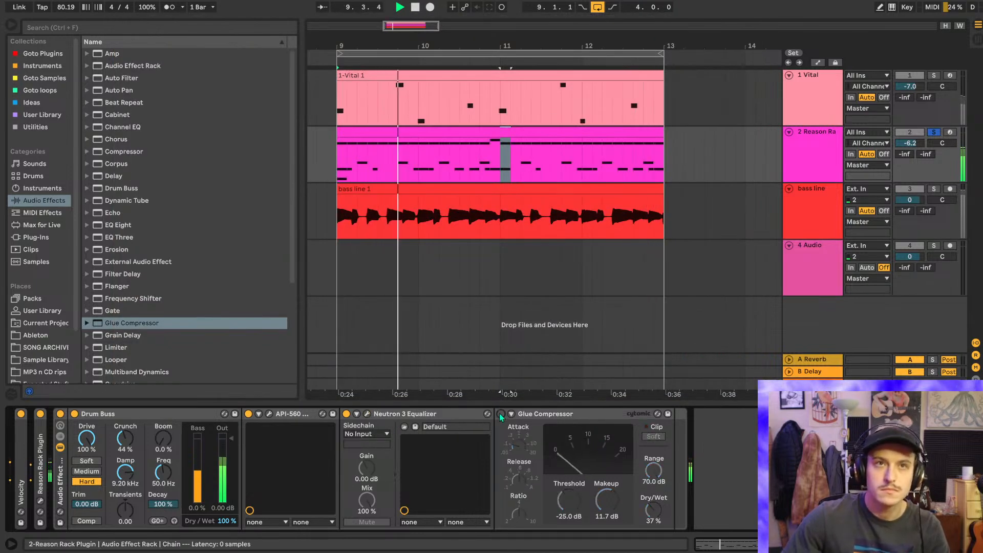
left_click(500, 413)
left_click_drag(659, 513, 656, 512)
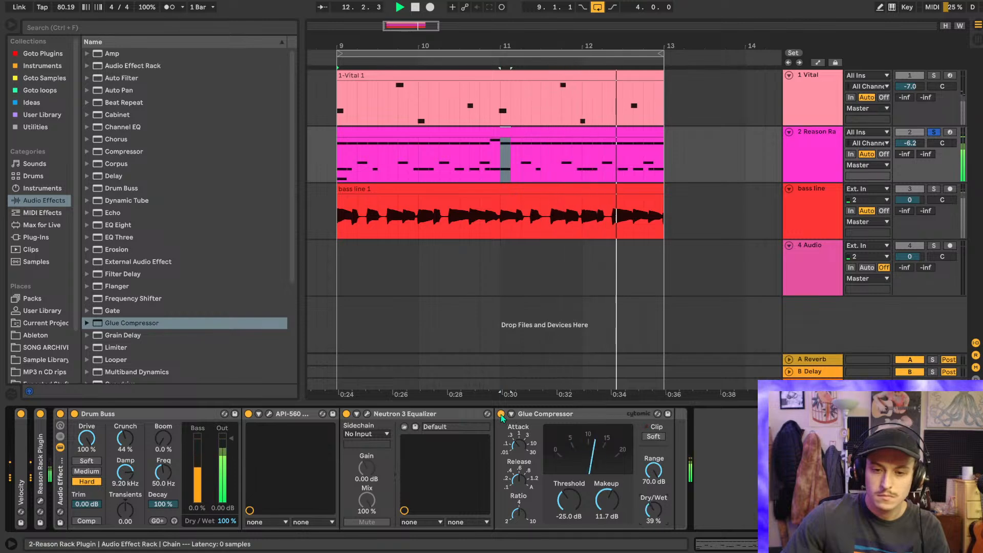
- Compare the Reason Rack track's mixer level with the Glue Compressor bypassed and active
key("Tab")
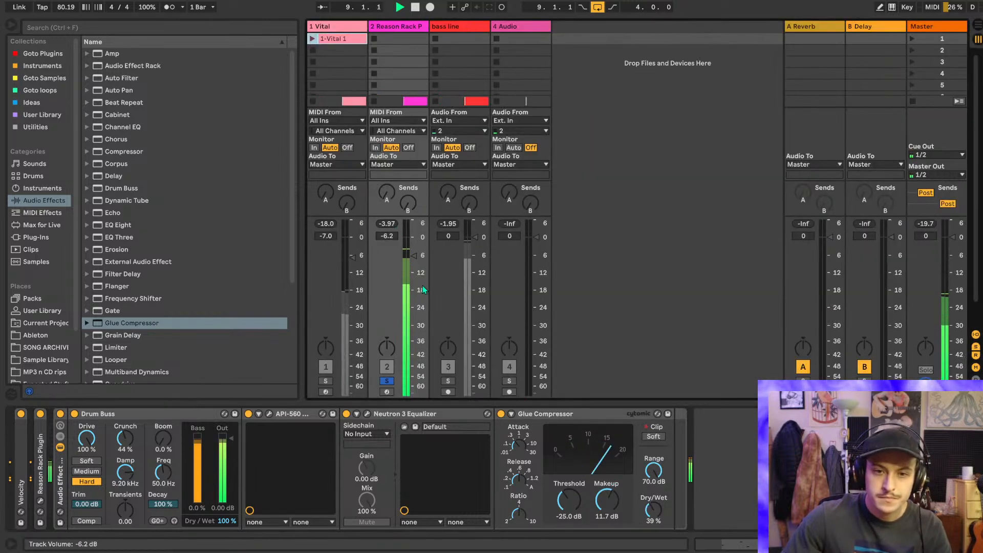
left_click(500, 413)
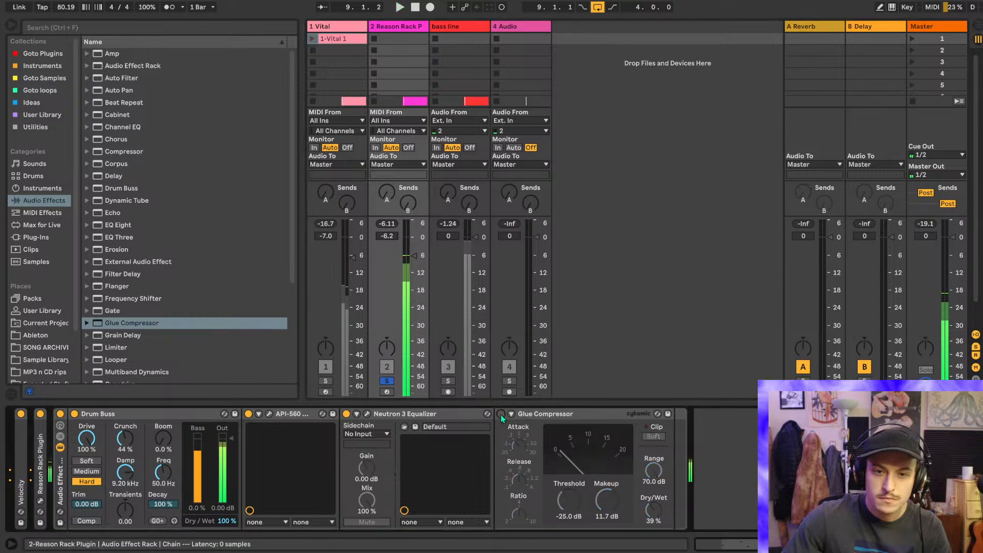
left_click(501, 414)
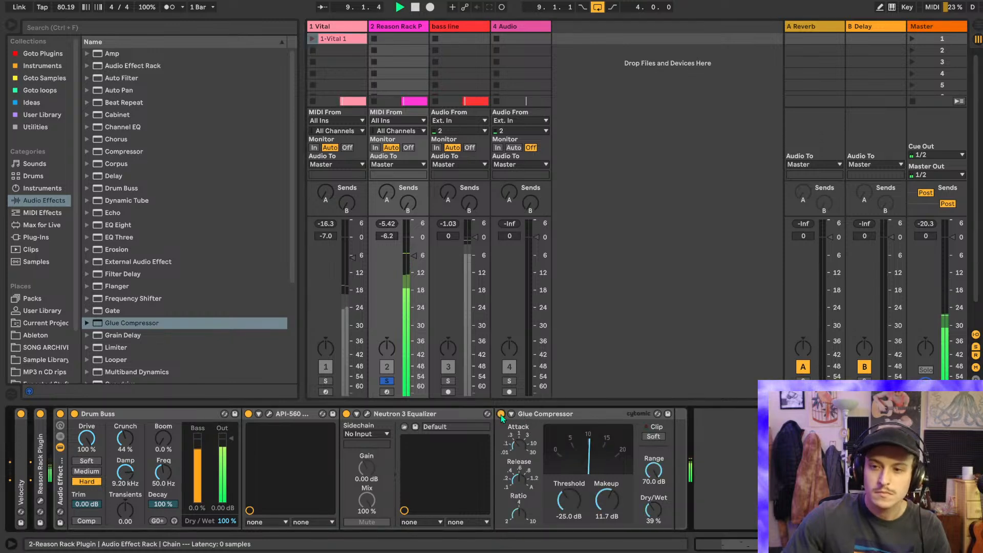
left_click(501, 414)
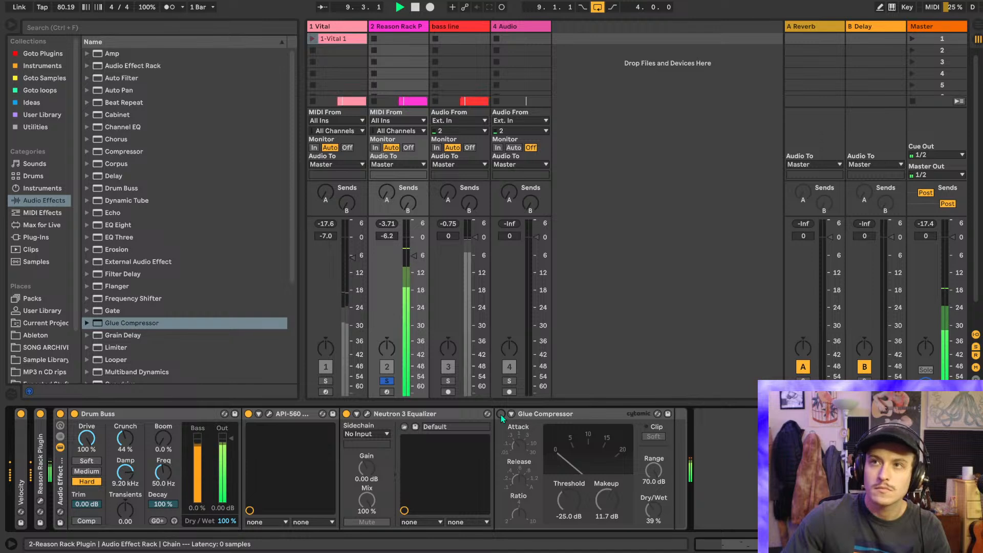
left_click(501, 414)
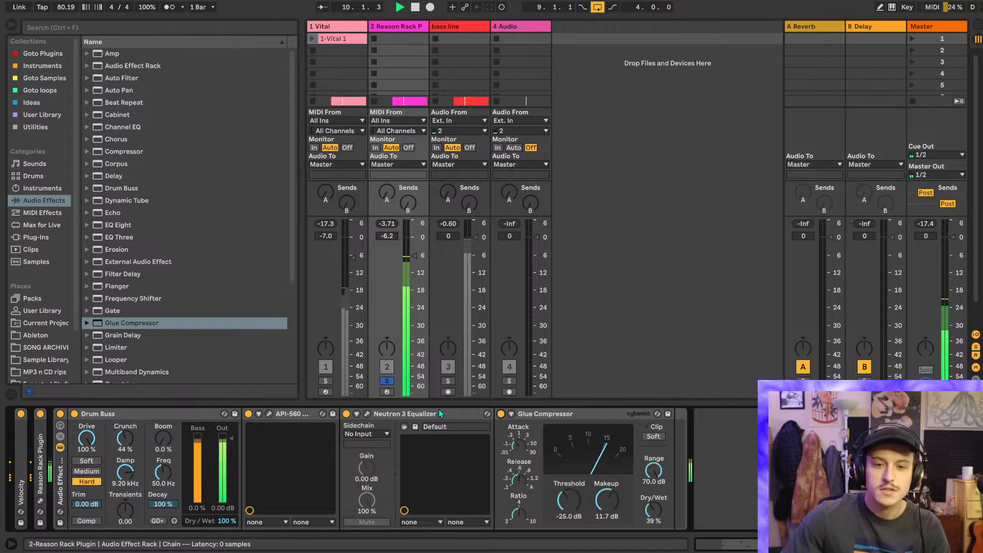
- Unsolo the Reason Rack Plugin track and set the Vital track's volume to -5.4 dB in the mixer
key("Tab")
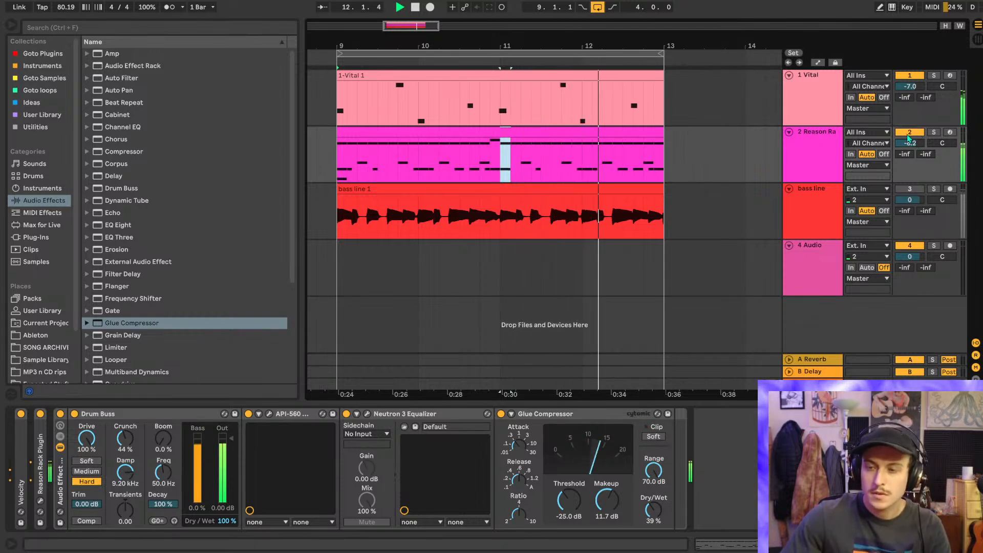
key("Tab")
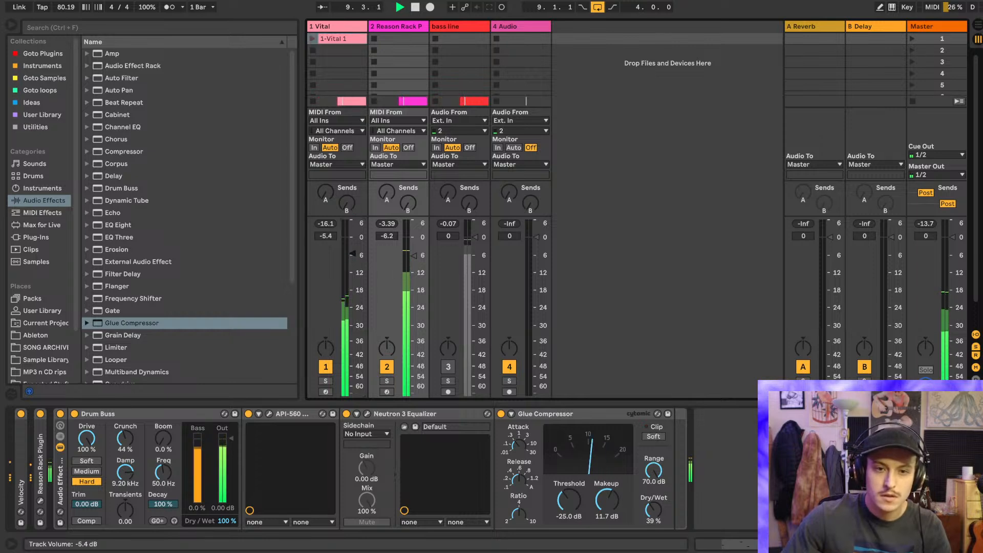
- Fine-tune the Vital track's volume to -5.1 dB against the Reason Rack track, stop playback and save the set
left_click_drag(353, 253, 353, 254)
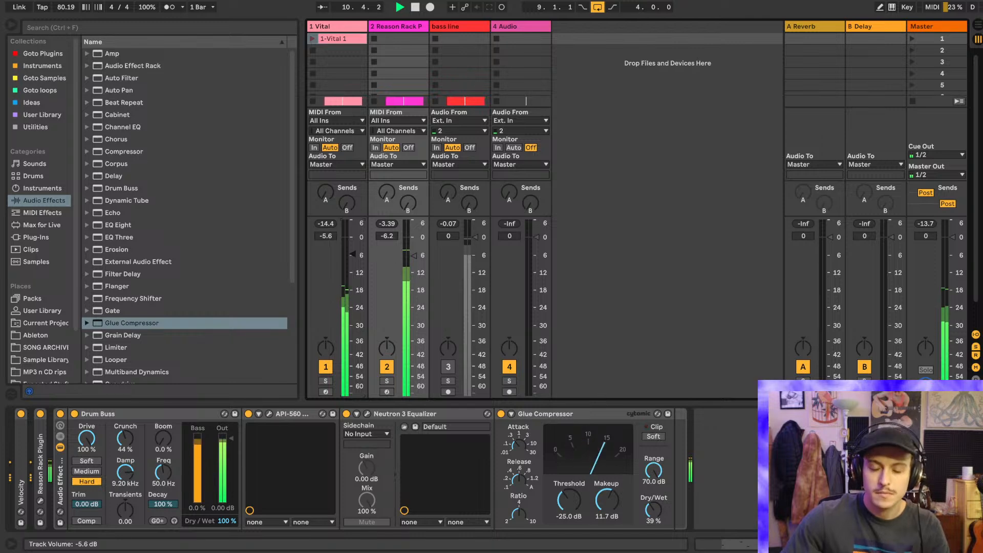
left_click_drag(353, 254, 353, 251)
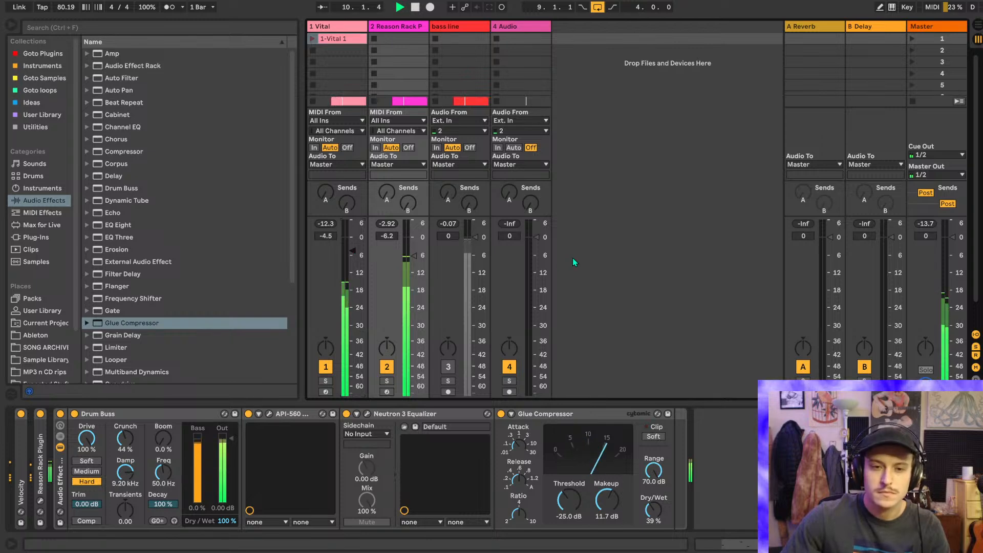
left_click_drag(363, 254, 363, 256)
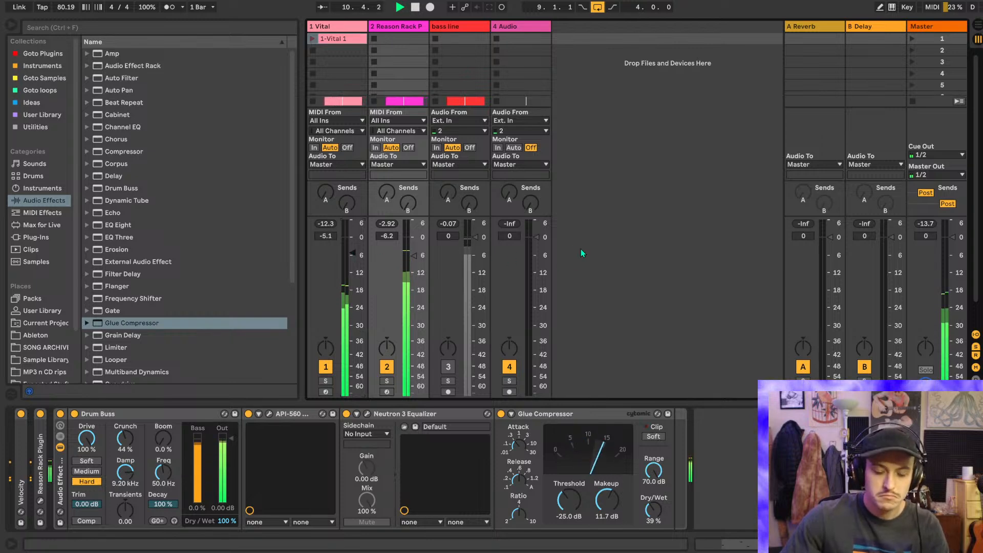
key("space")
key("ctrl+s")
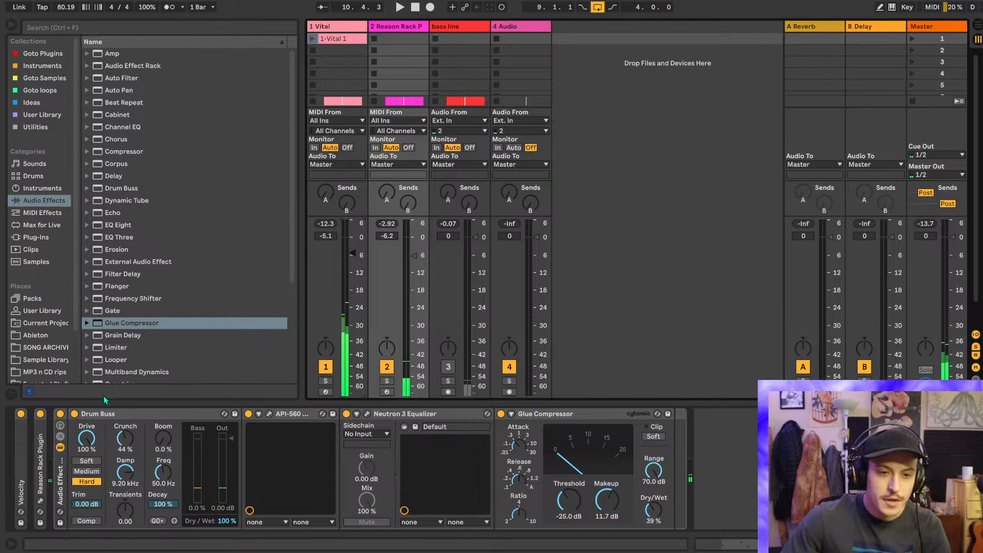
- Collapse the Drum Buss, API-560, Neutron 3 Equalizer and Glue Compressor devices and switch to the Arrangement view
double_click(113, 414)
double_click(134, 413)
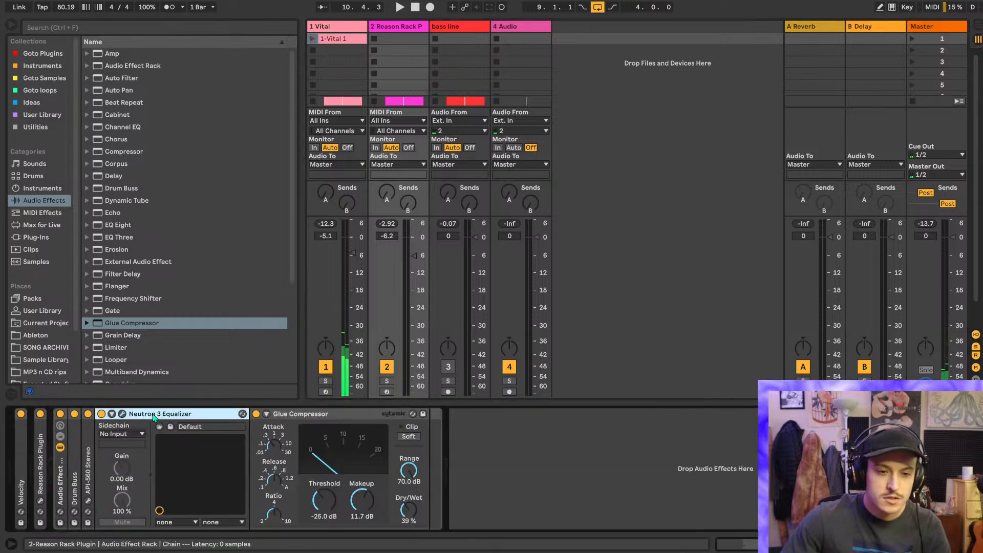
double_click(155, 413)
double_click(173, 413)
key("Tab")
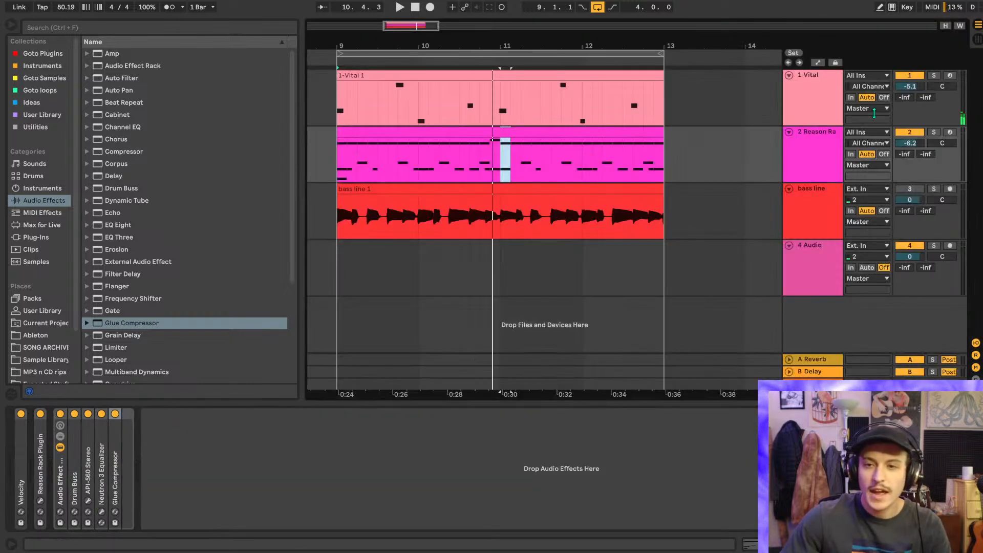
- Insert an audio track below the Reason Rack track and preview the 92bpm tambourine loop from the Goto loops collection
right_click(815, 157)
left_click(876, 248)
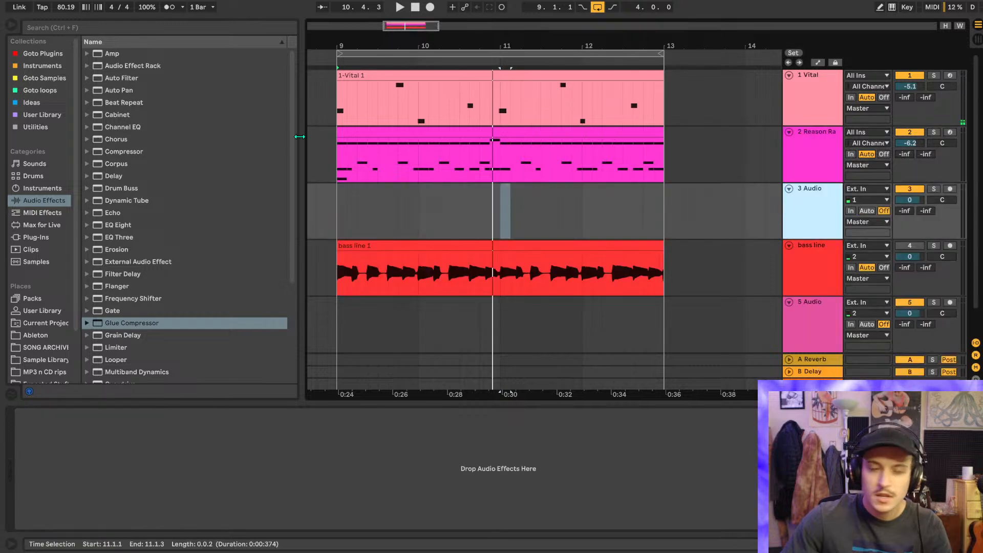
left_click(36, 79)
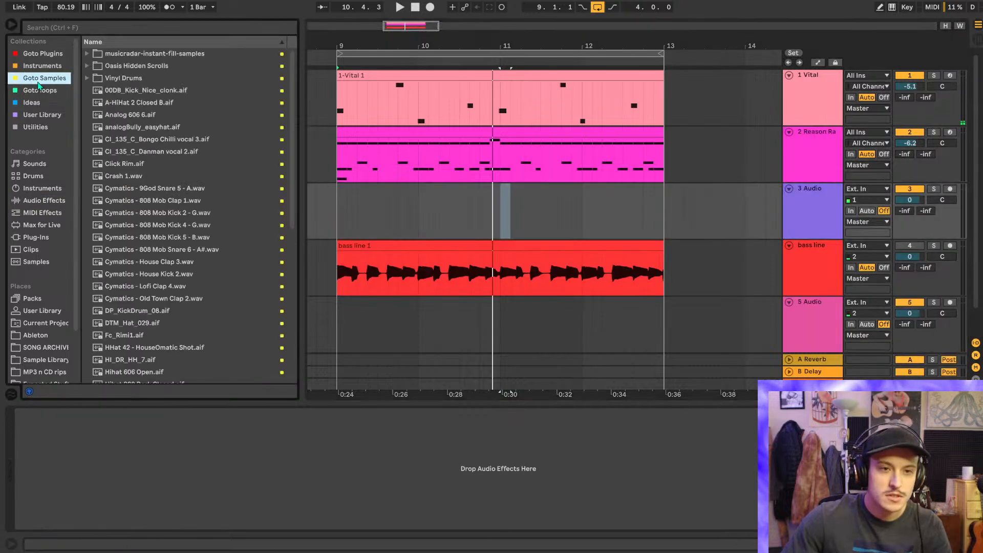
left_click(34, 93)
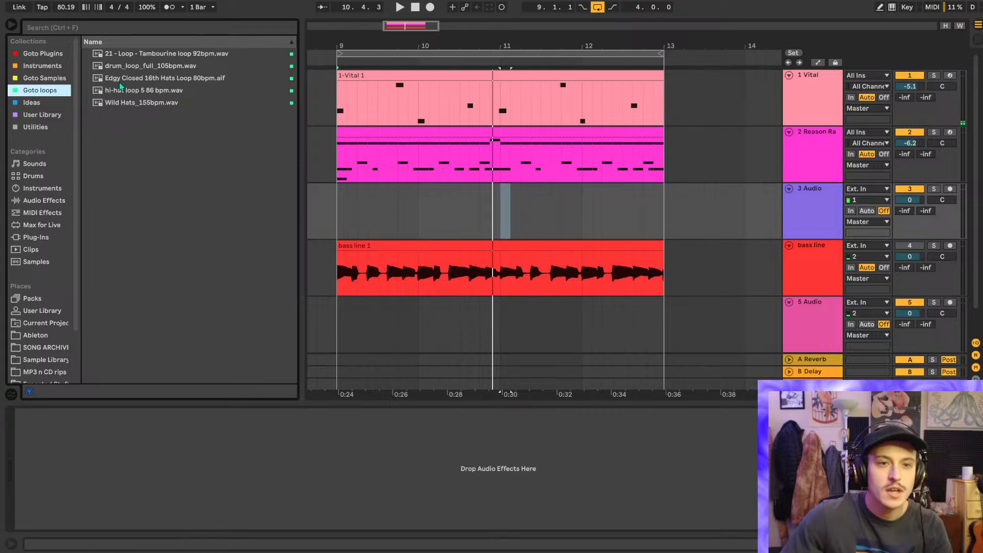
left_click(150, 53)
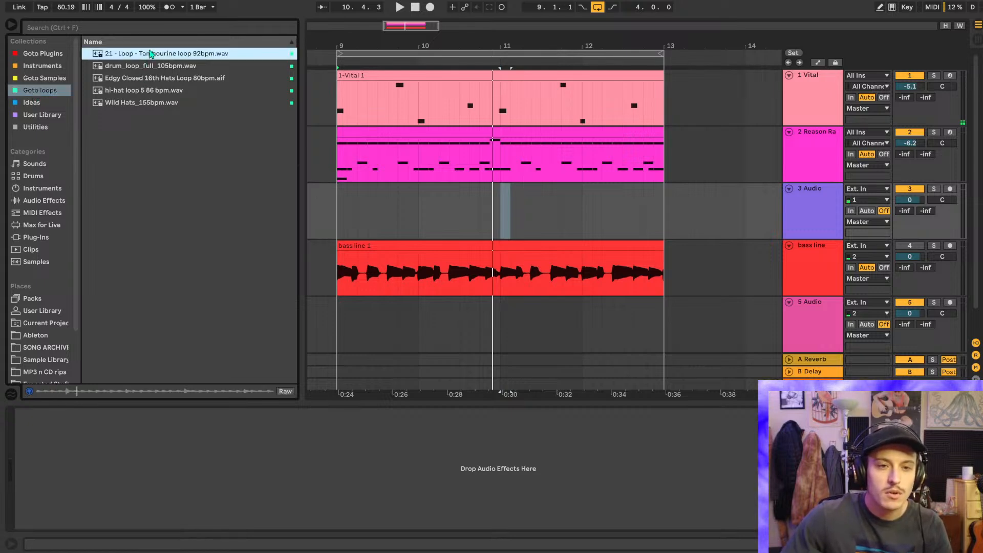
- Look through the Ableton and Current Project folders and the Goto loops and Goto Samples collections for a suitable loop
scroll(41, 215, "down", 3)
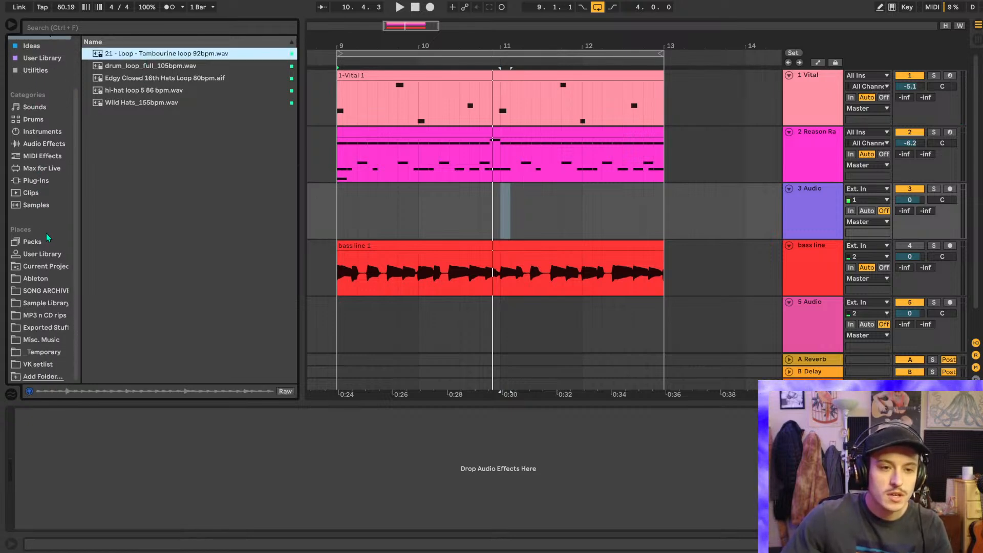
left_click(44, 266)
left_click(41, 279)
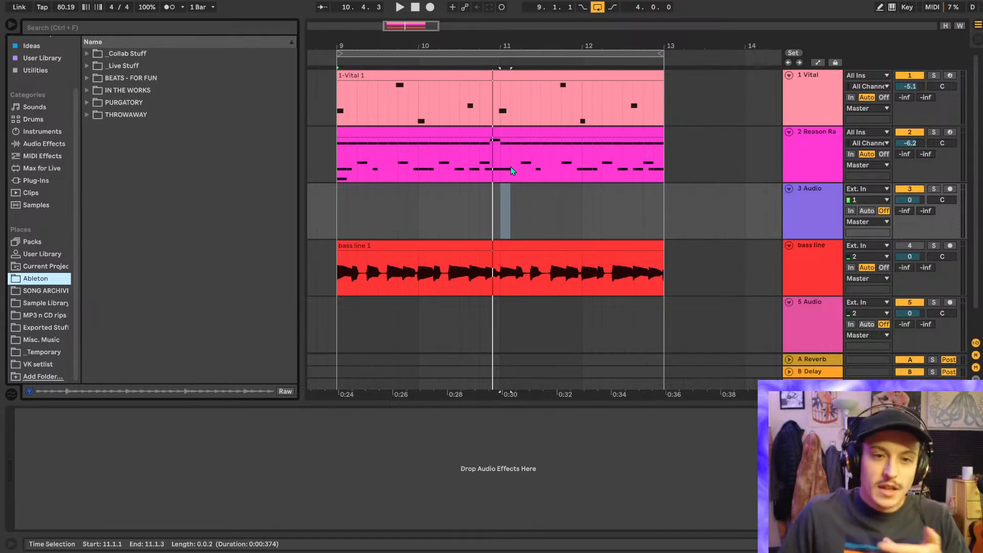
left_click(336, 228)
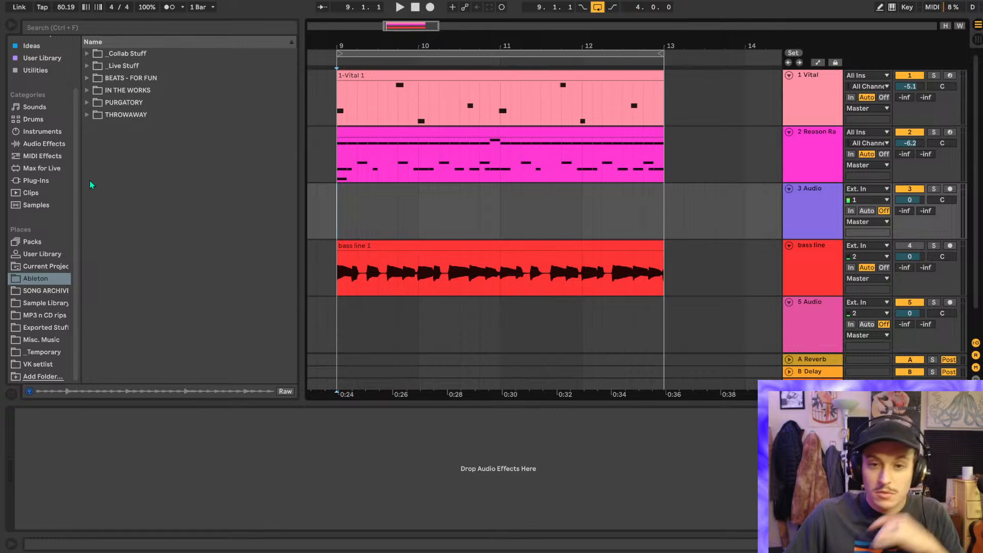
left_click(51, 266)
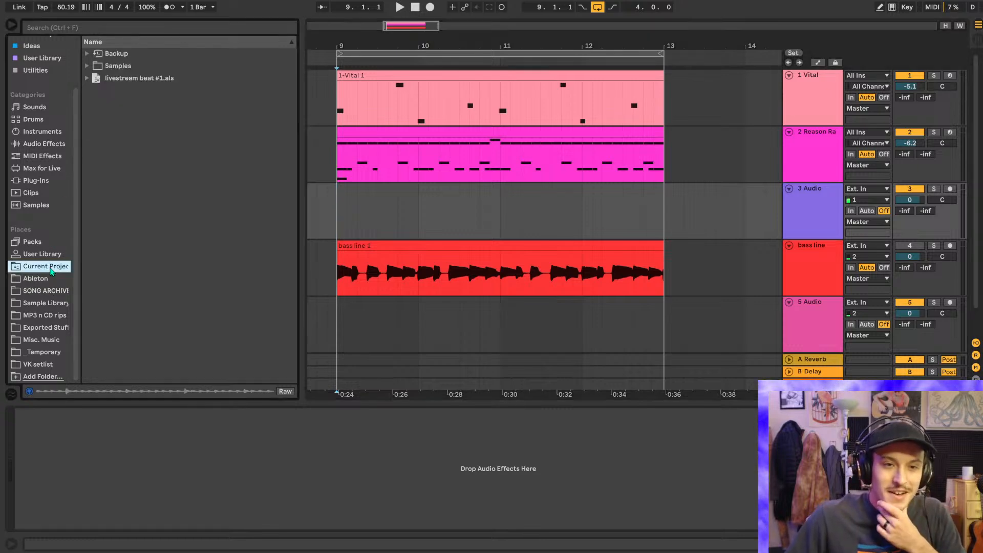
scroll(67, 161, "up", 3)
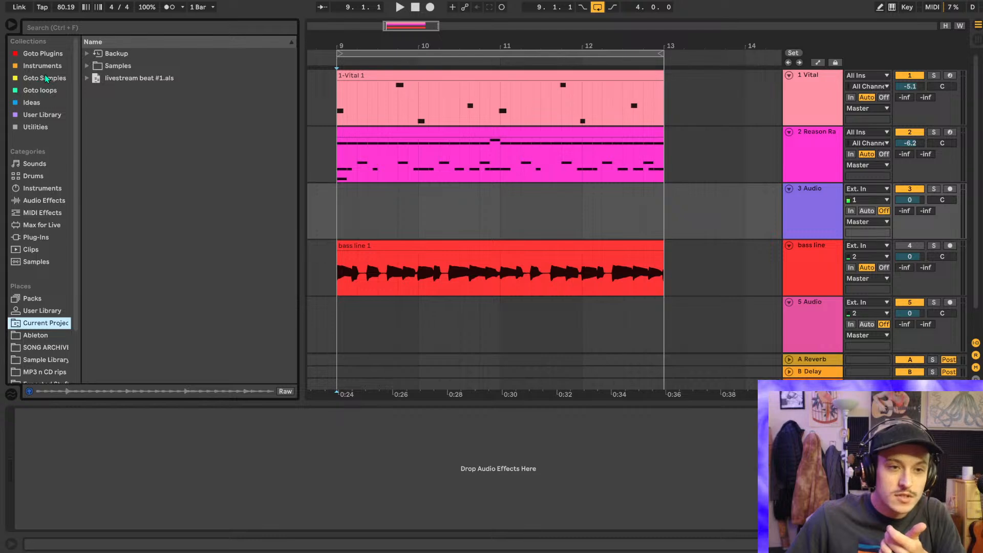
left_click(34, 90)
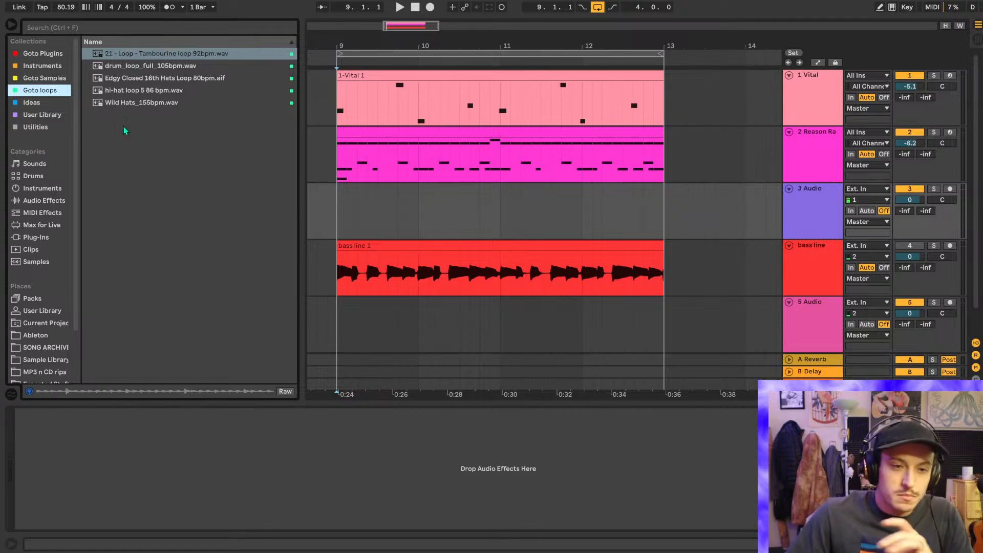
scroll(60, 247, "down", 3)
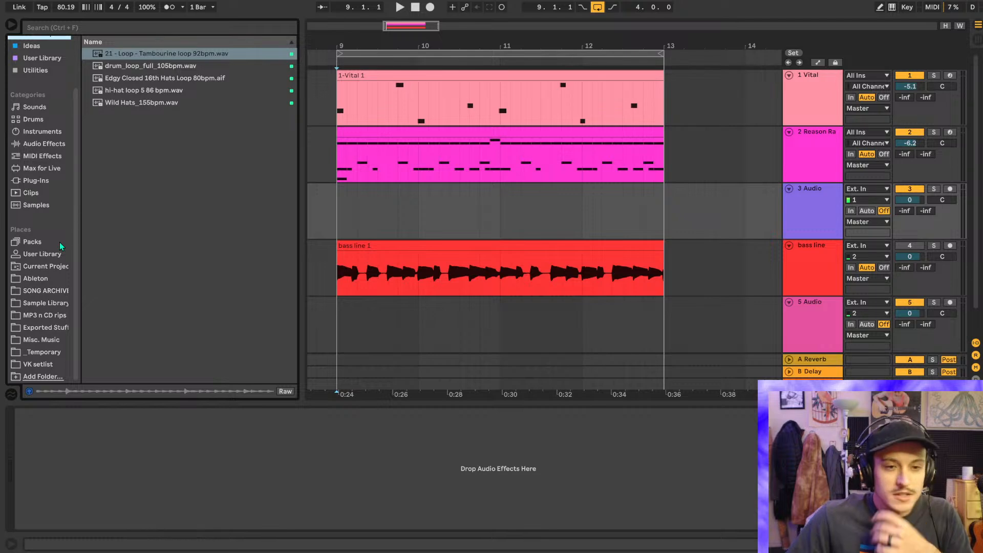
scroll(75, 241, "up", 3)
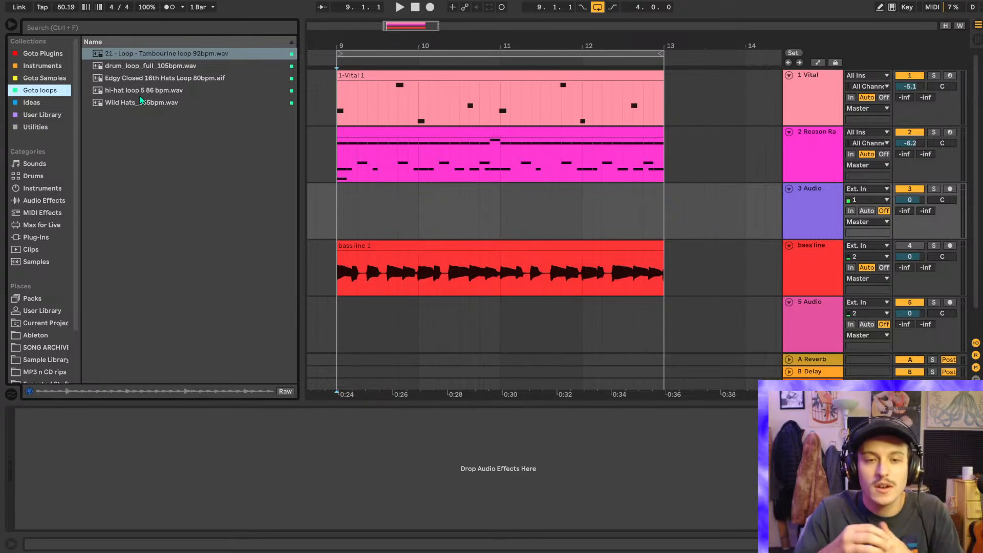
left_click(49, 78)
left_click(53, 91)
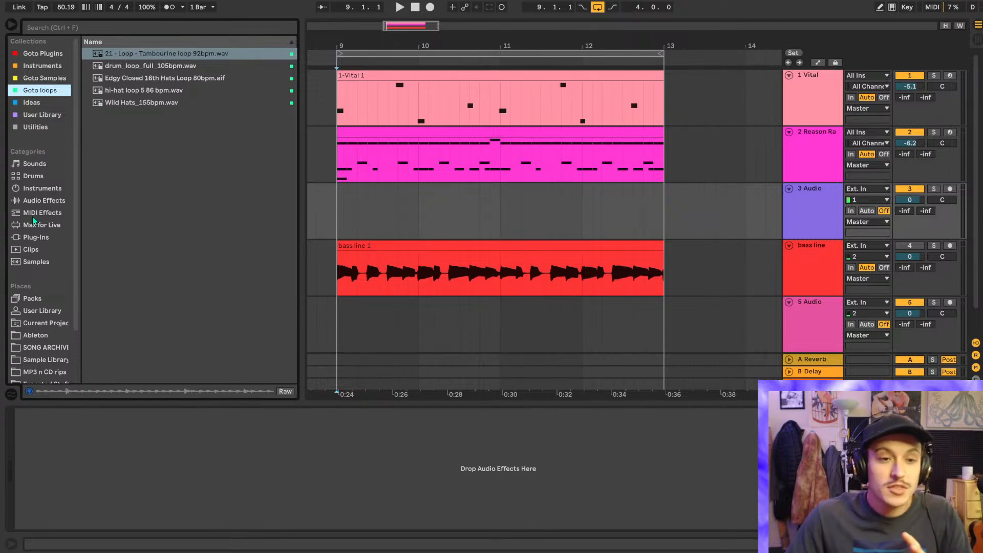
scroll(38, 229, "down", 3)
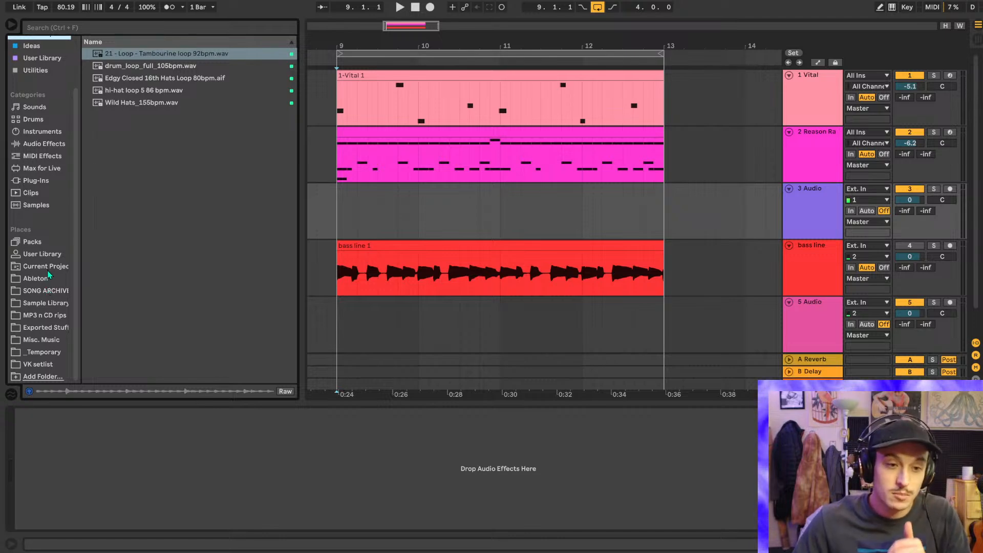
- Find Tambo Loop 3k Problems (160 BPM).wav among the Sample Library's self-recorded loops and add it to the Goto loops collection
left_click(45, 289)
left_click(50, 304)
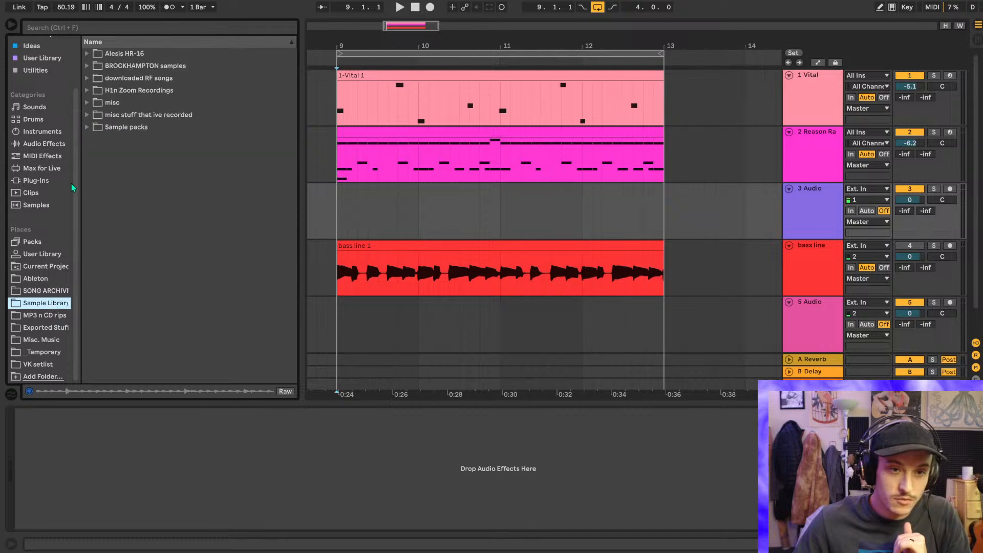
left_click(87, 115)
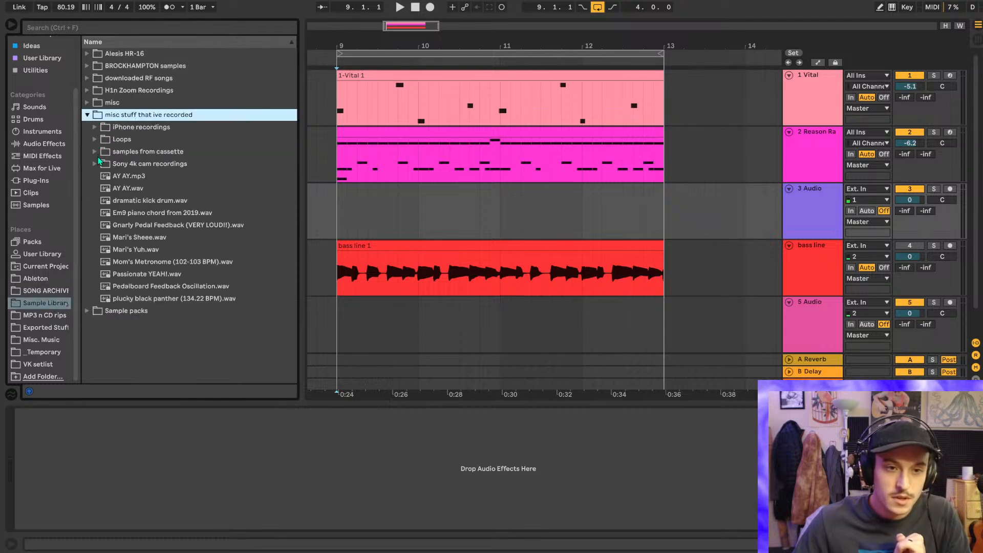
left_click(95, 139)
left_click(151, 164)
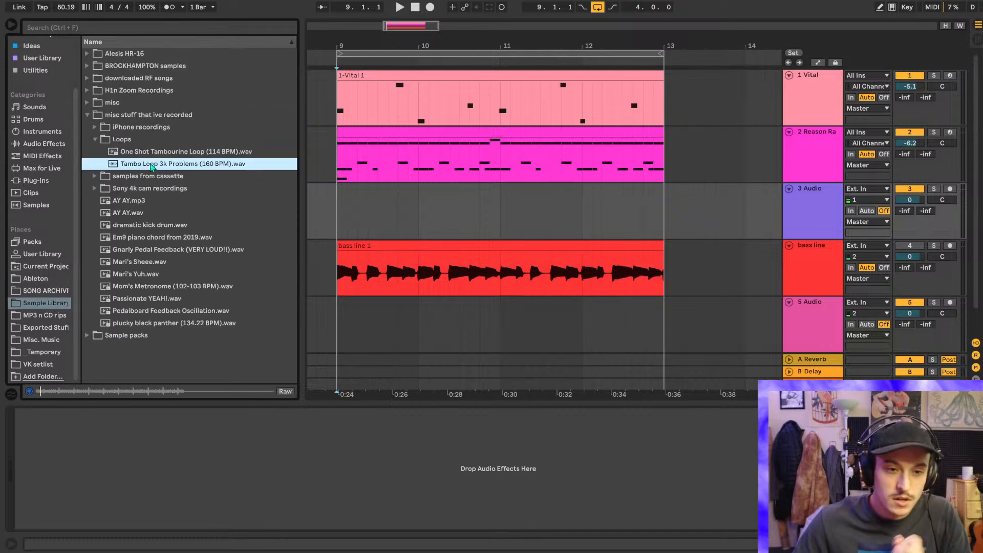
right_click(152, 166)
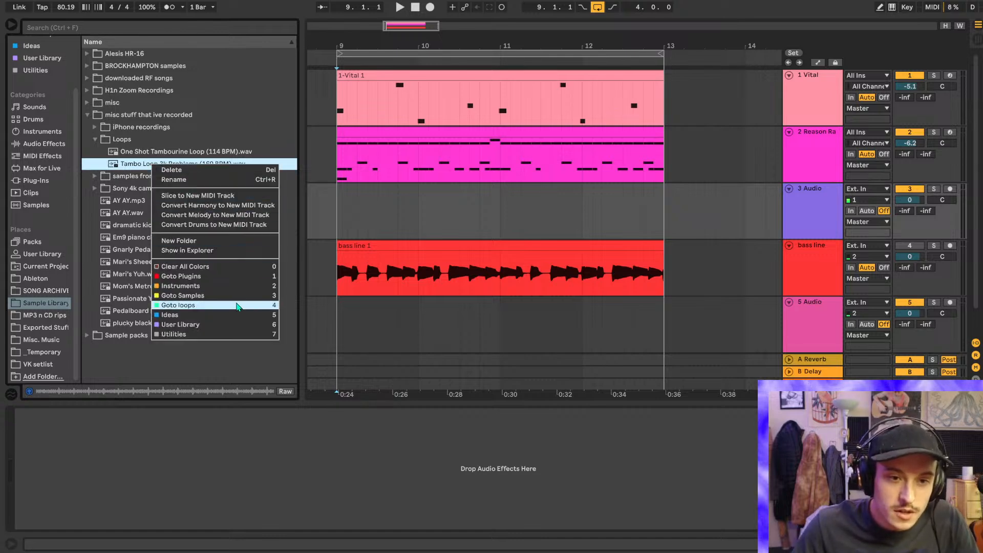
left_click(215, 305)
- Place Tambo Loop 3k Problems (160 BPM).wav on the new audio track at bar 9, and split and delete everything past bar 13
scroll(31, 108, "up", 3)
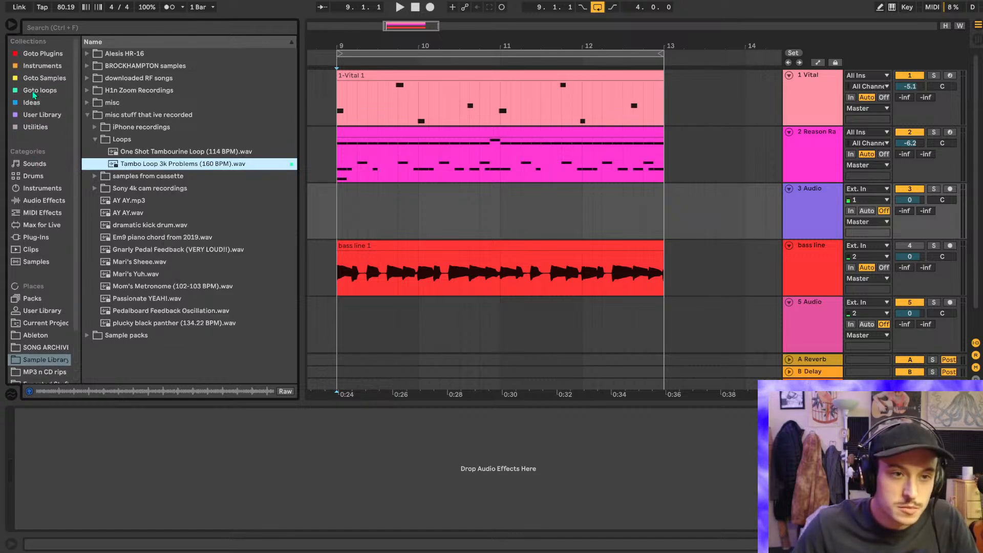
left_click(34, 92)
left_click_drag(149, 103, 339, 204)
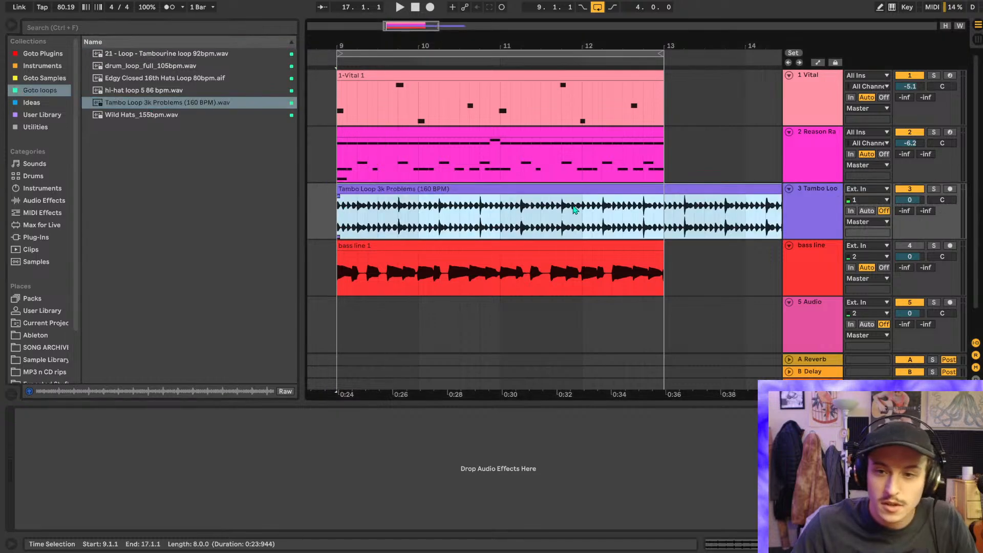
left_click(671, 229)
key("ctrl+e")
left_click(707, 190)
key("Delete")
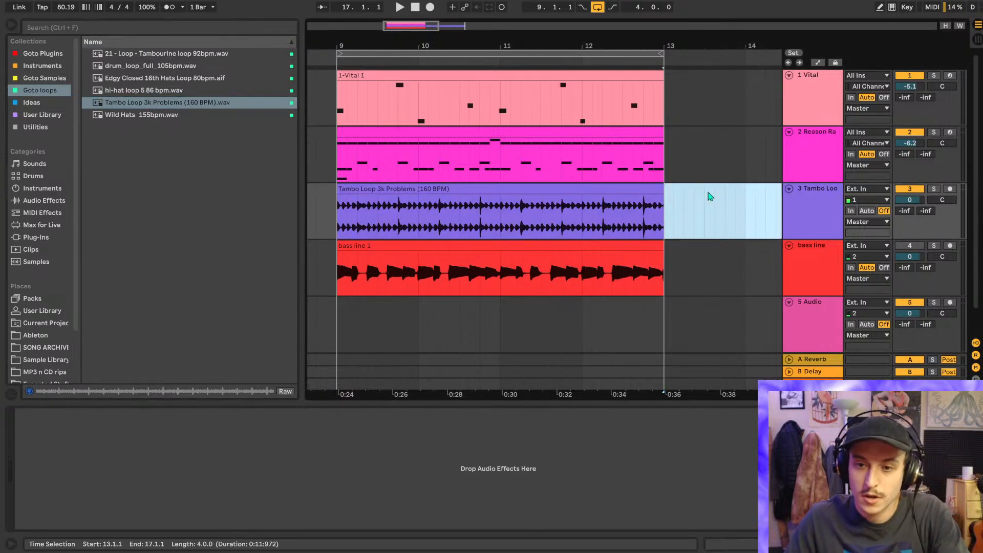
- Set the Tambo Loop track's volume to -9.2 dB and solo it together with the Reason Rack track
left_click_drag(909, 200, 909, 220)
left_click(933, 133)
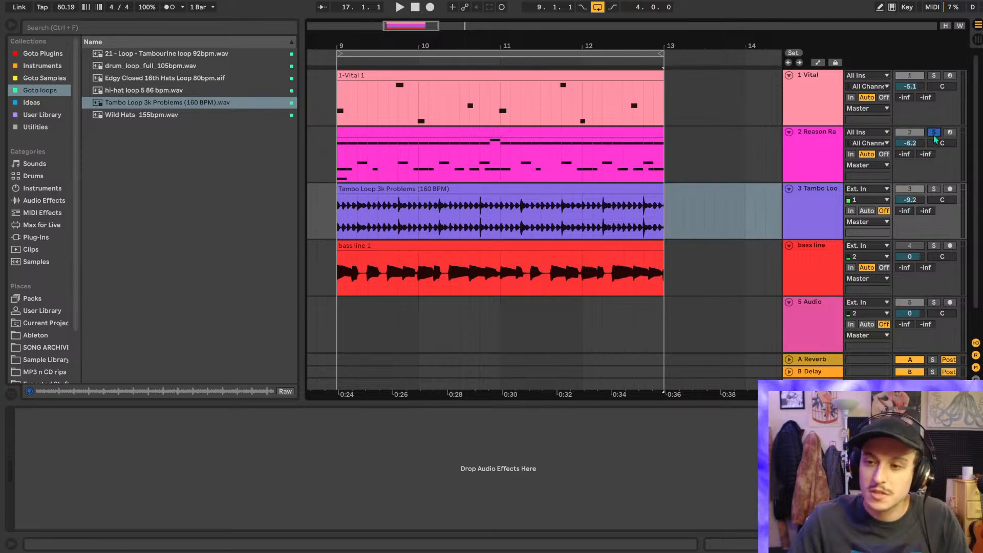
left_click(934, 189, "ctrl")
key("space")
key("space")
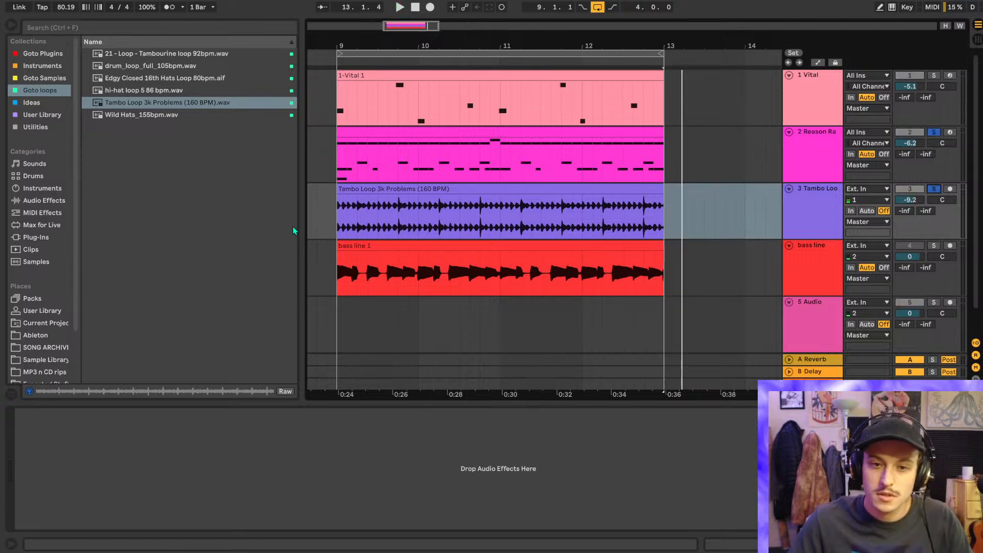
- Play the soloed tracks from bar 9, and set the Tambo Loop track's volume to -6.7 dB and panning to 11R
left_click(340, 220)
key("space")
left_click_drag(910, 200, 949, 198)
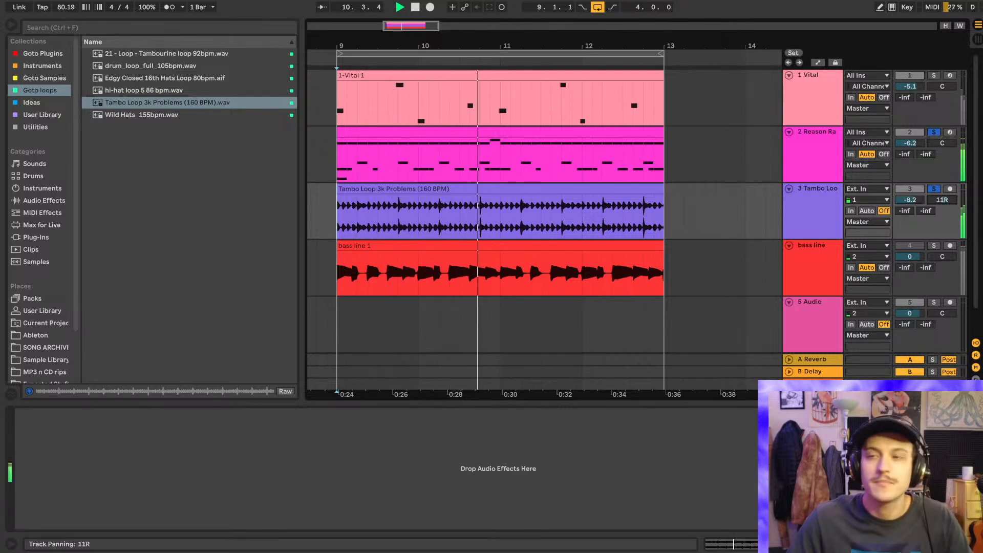
left_click_drag(912, 204, 912, 207)
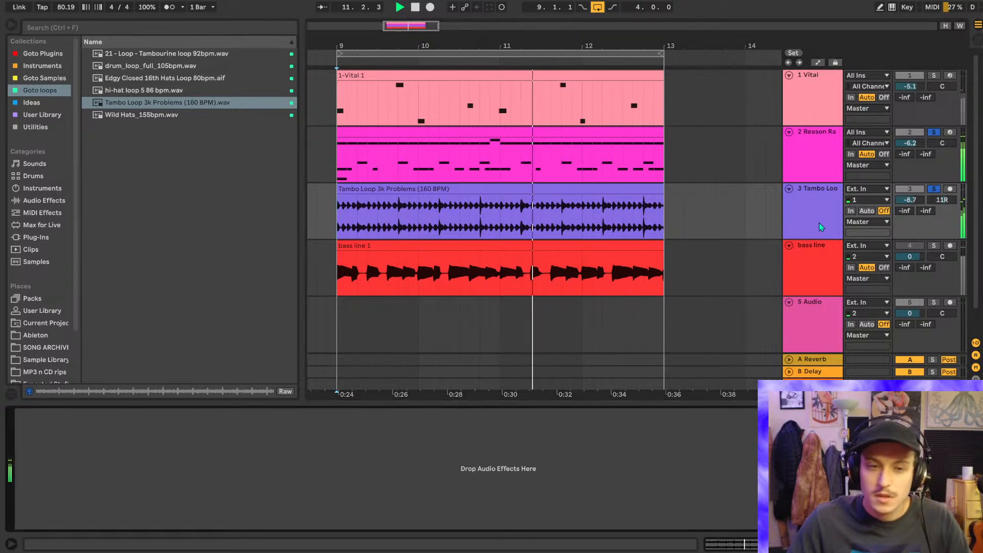
- Add EQ Eight to the Tambo Loop track and switch off its filter band 1 during playback
left_click(42, 200)
double_click(117, 225)
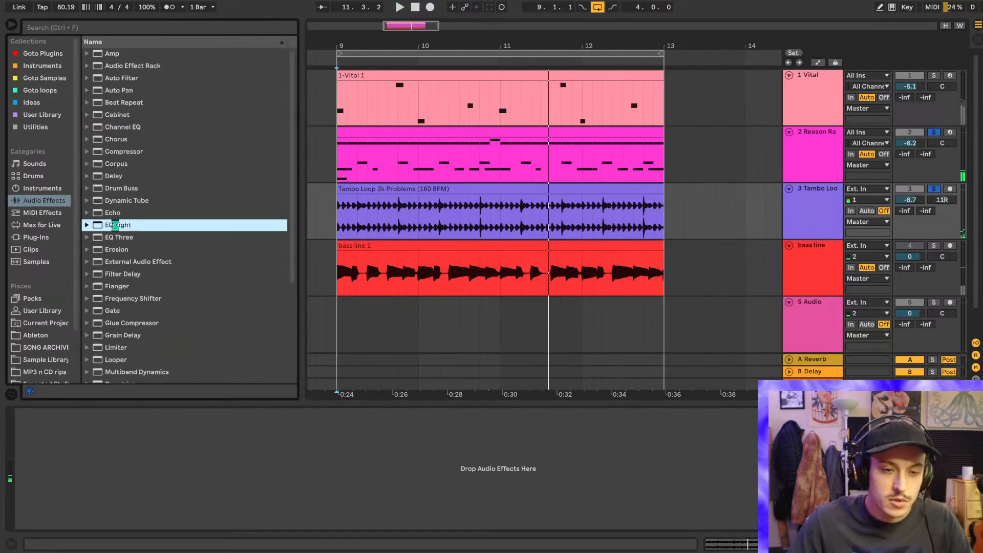
key("space")
left_click(60, 523)
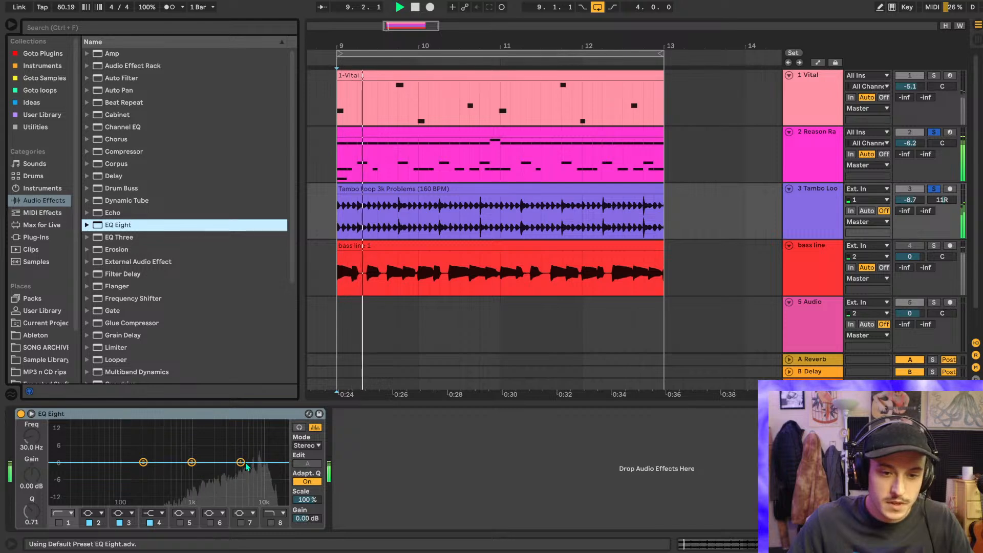
- Change EQ Eight's band 4 to a high-cut filter, set its frequency to 22.0 kHz and stop playback
left_click(152, 513)
left_click(154, 509)
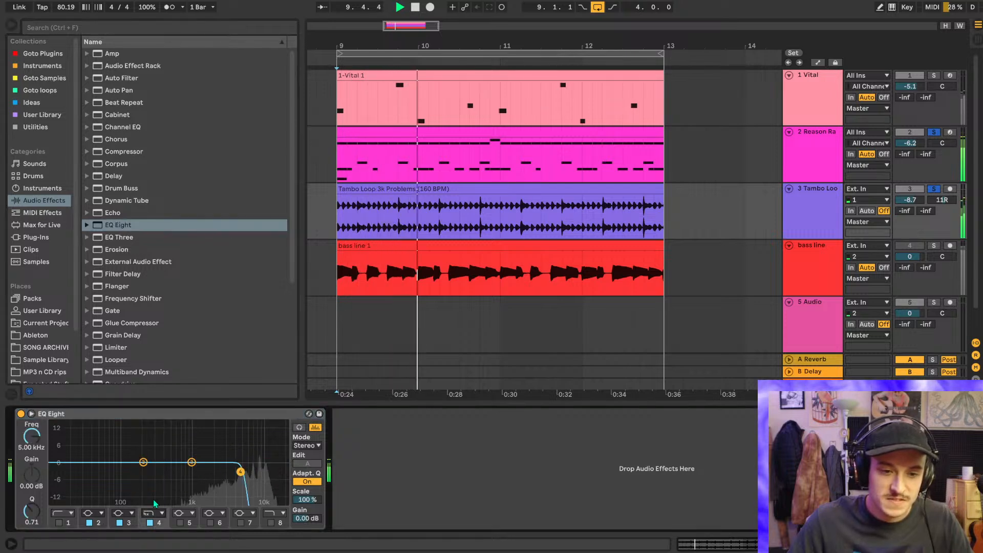
left_click_drag(32, 435, 31, 409)
key("space")
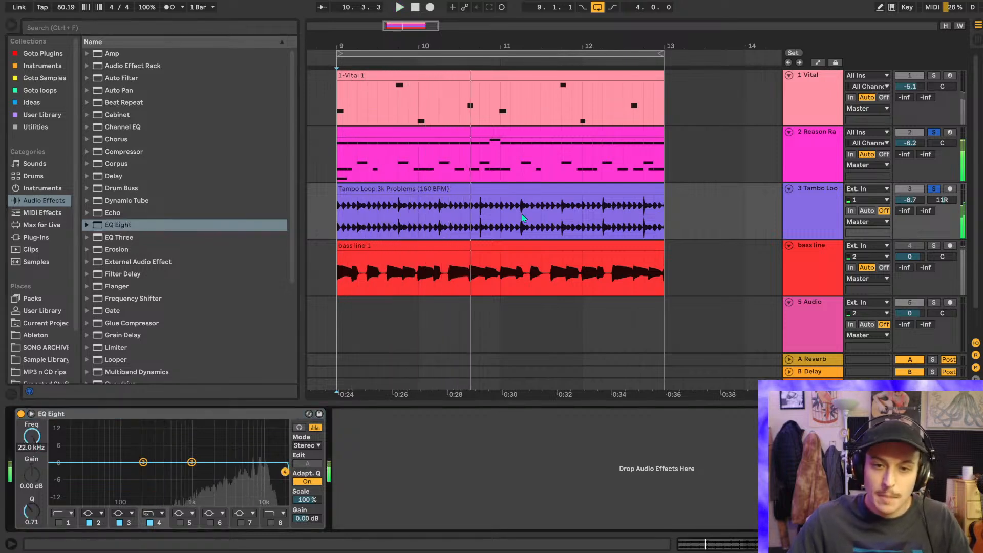
- Open the Tambo Loop clip and transpose it down to -3 st while the soloed tracks play
double_click(439, 190)
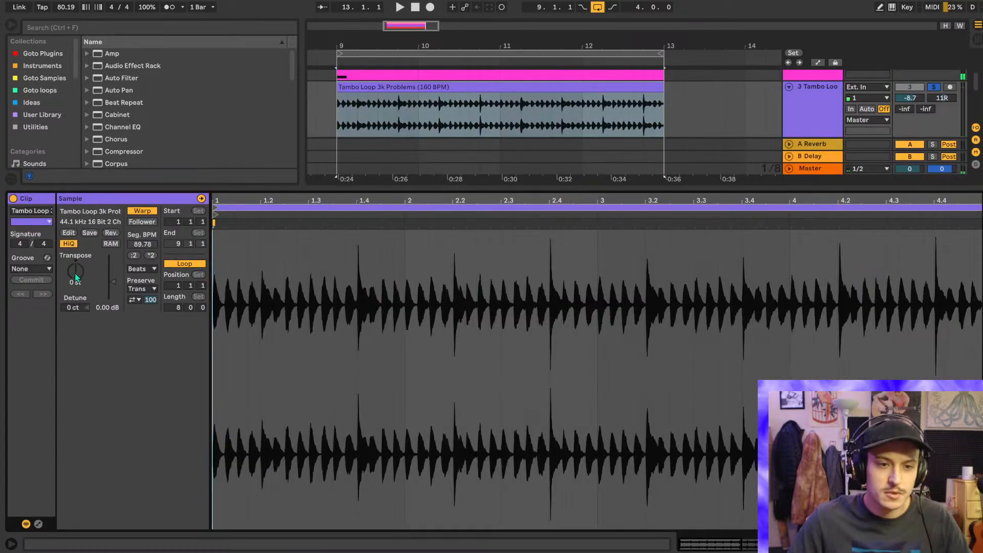
left_click(141, 271)
left_click(136, 334)
key("space")
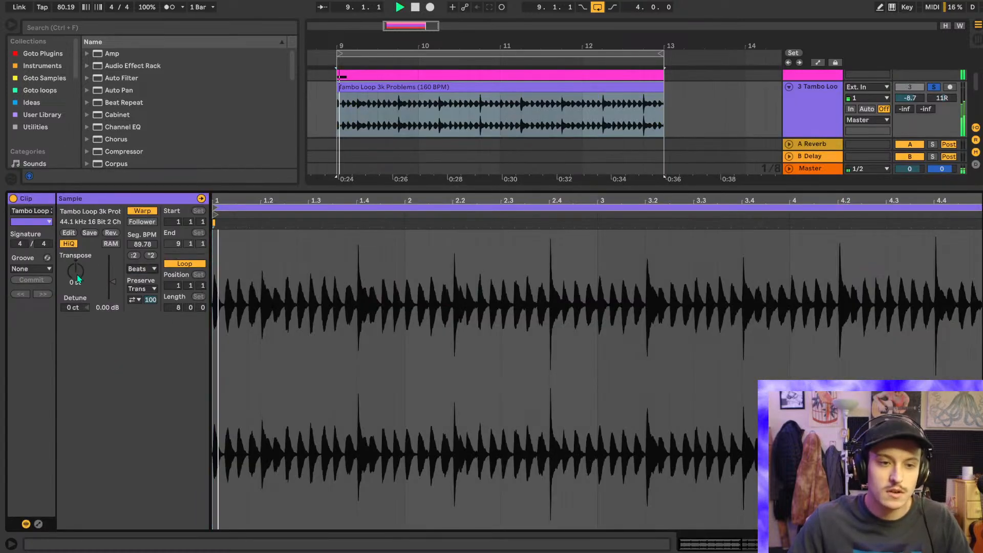
left_click_drag(76, 276, 76, 279)
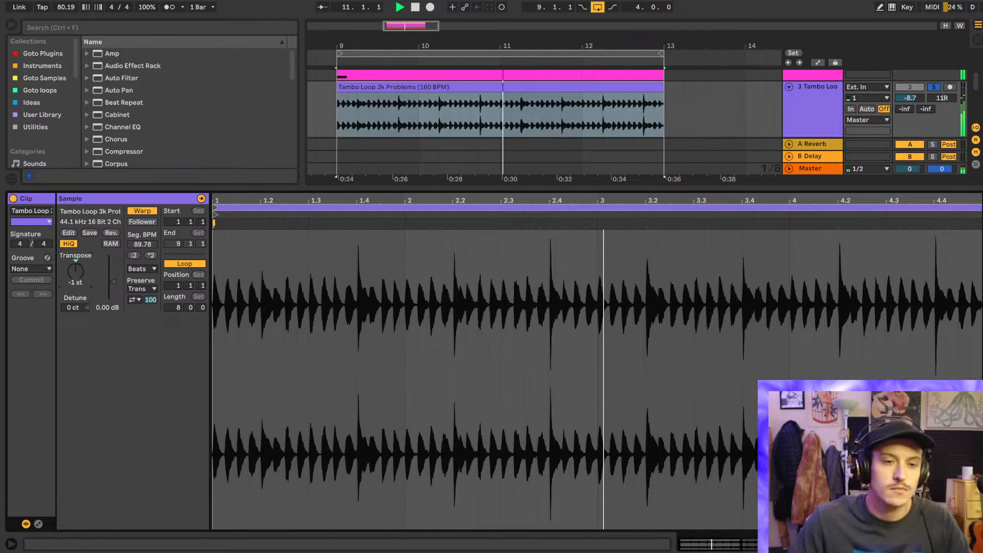
left_click_drag(77, 278, 77, 283)
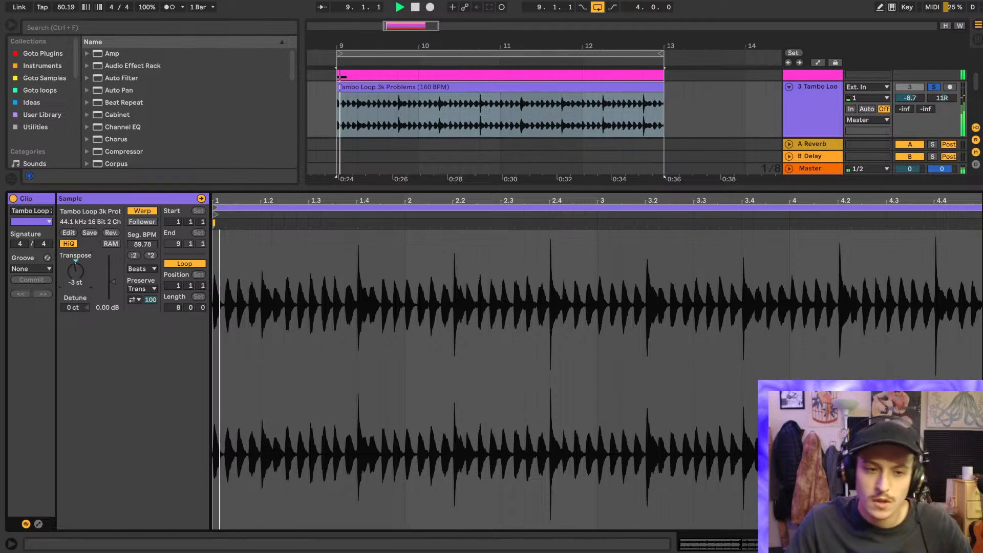
key("Down")
key("Down")
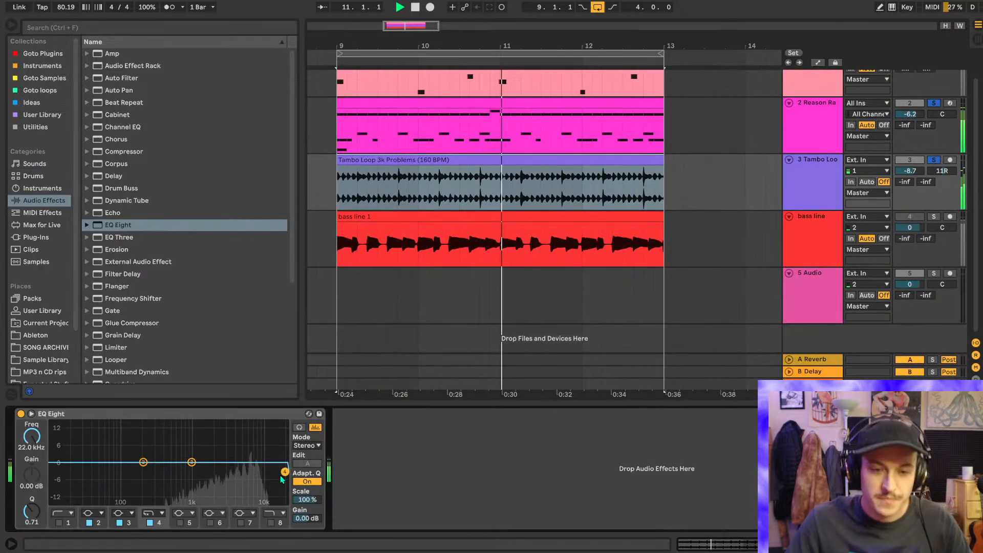
- Boost EQ Eight's band 3 on the Tambo Loop track by 12.6 dB at 6.49 kHz with Q 4.10, using the enlarged display
left_click_drag(192, 462, 249, 427)
key("space")
left_click(31, 413)
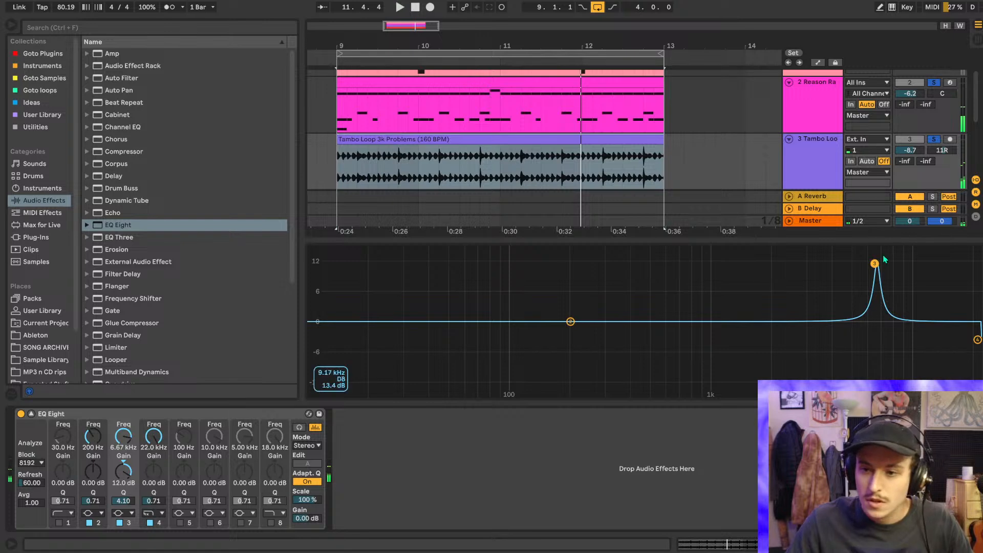
key("space")
left_click_drag(884, 260, 881, 257)
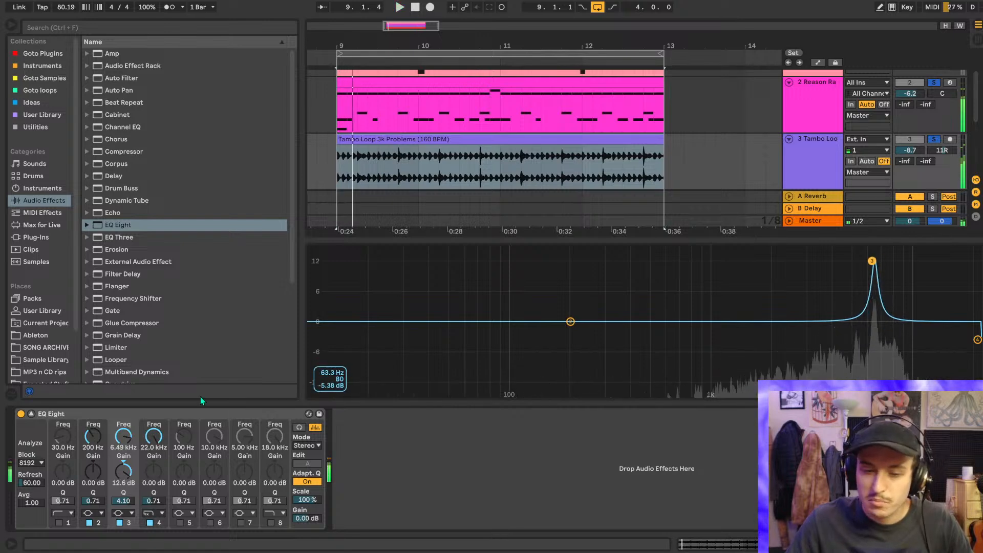
- Narrow EQ Eight's band 3 to Q 15.8 and set its gain to -2.74 dB during playback
left_click_drag(123, 471, 123, 478)
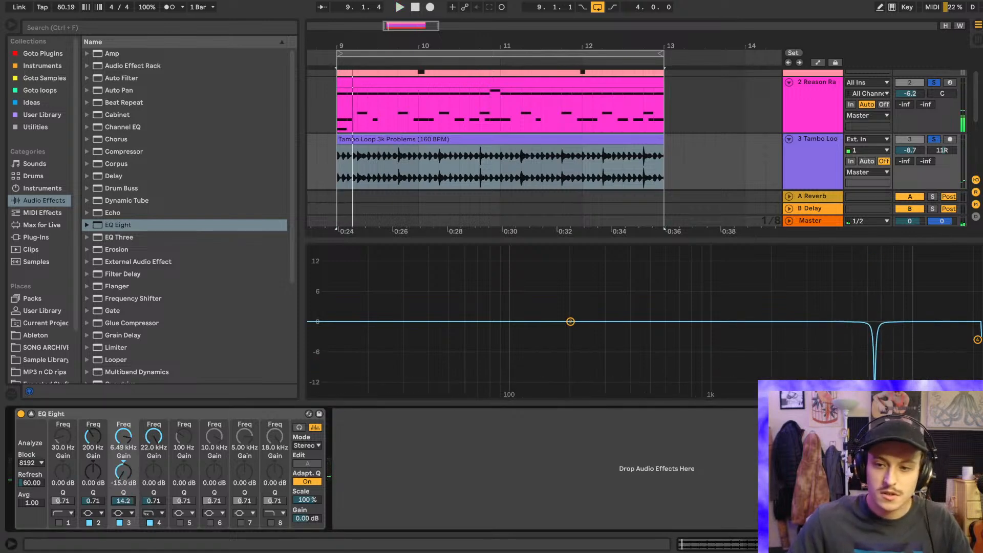
key("space")
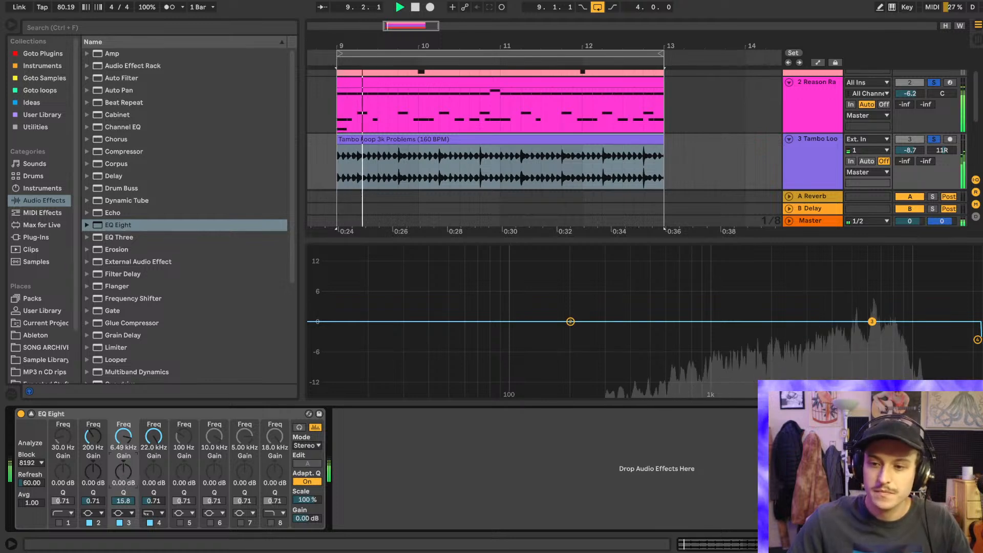
left_click_drag(125, 477, 123, 473)
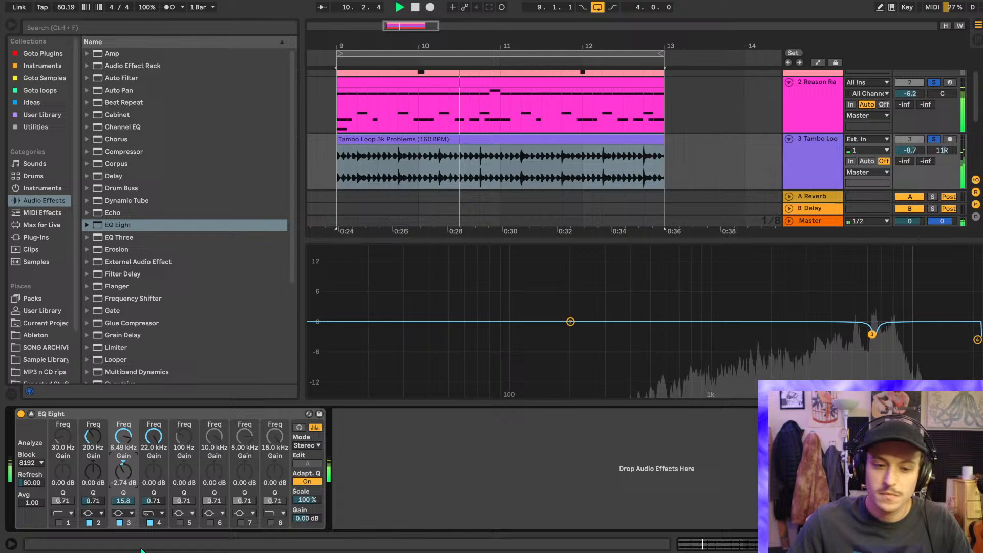
- Switch off EQ Eight's bands 2 and 4, and set the Tambo Loop track's volume to -9.1 dB
left_click(150, 523)
left_click(89, 523)
double_click(422, 299)
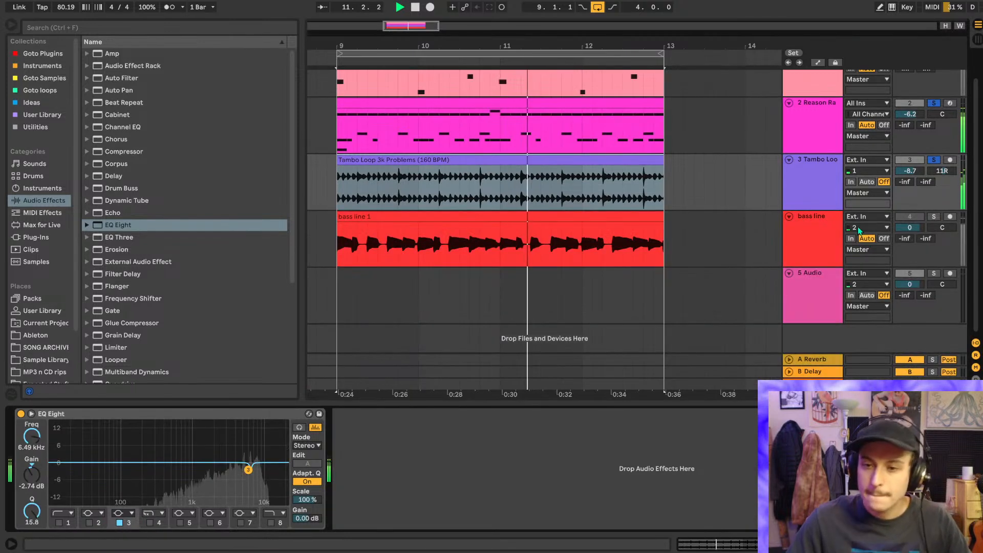
left_click_drag(909, 171, 909, 173)
key("space")
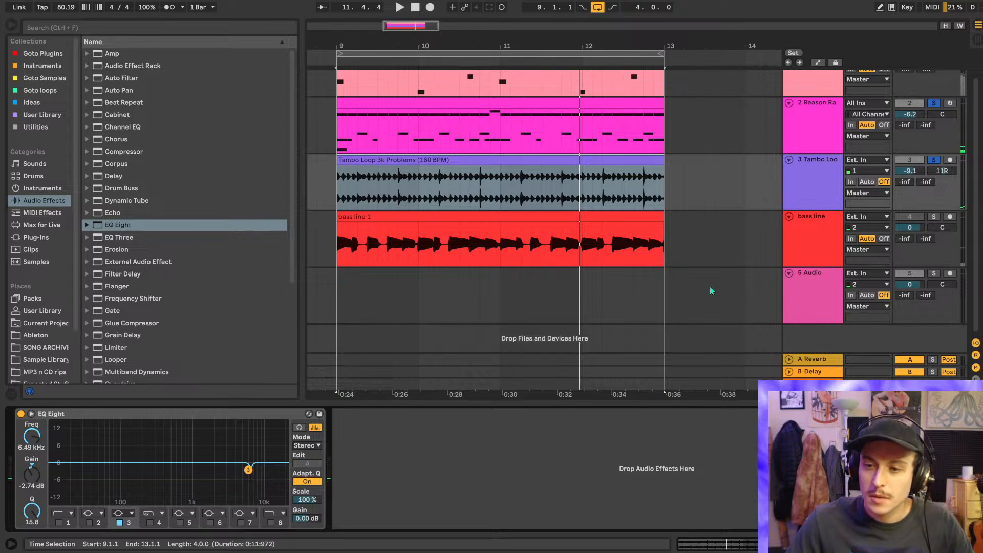
- Turn input monitoring off for the Reason Rack track
left_click(807, 121)
left_click(814, 186, "shift")
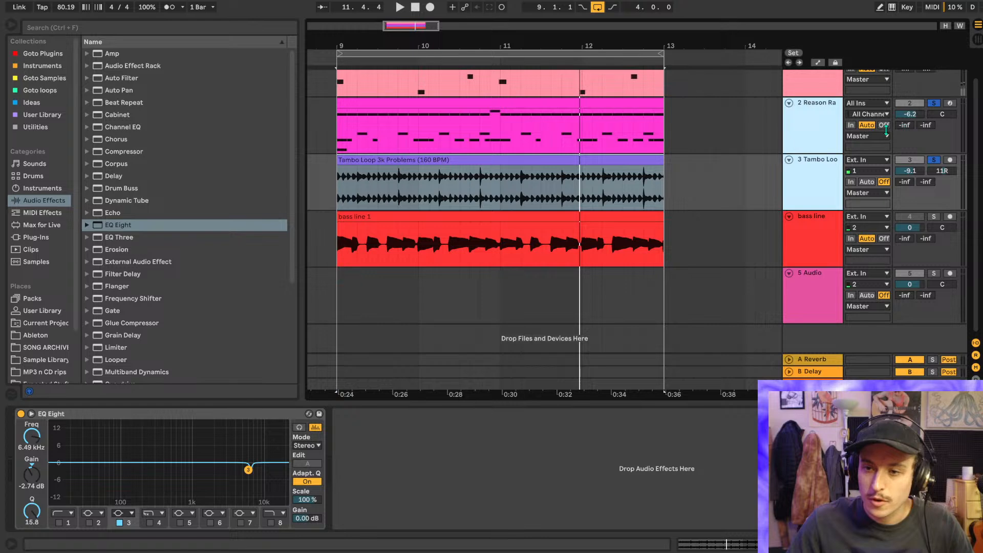
left_click(851, 126)
left_click(883, 126)
left_click(813, 135)
- Set the Tambo Loop track's send to return A to 0 dB, solo the Reverb return and play it
left_click(824, 183)
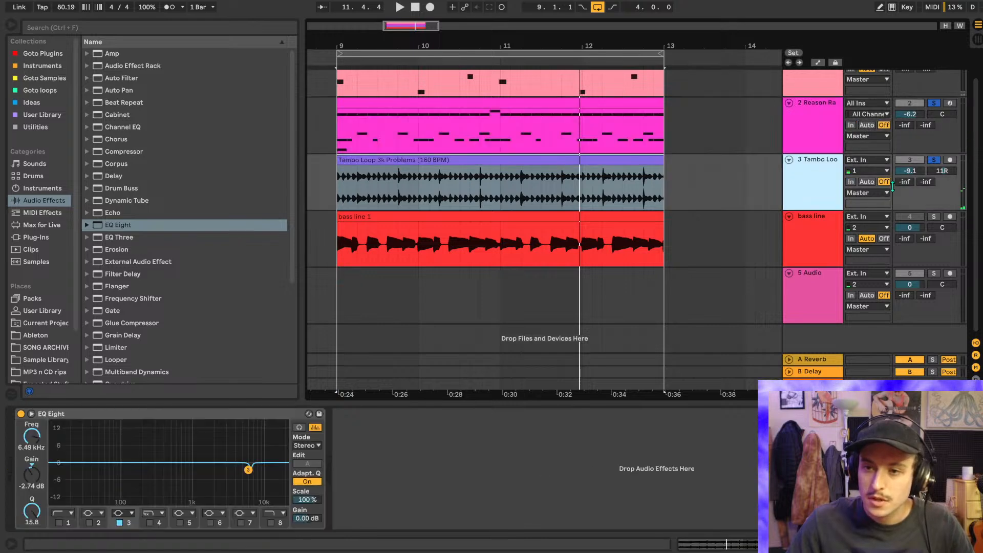
left_click(904, 183)
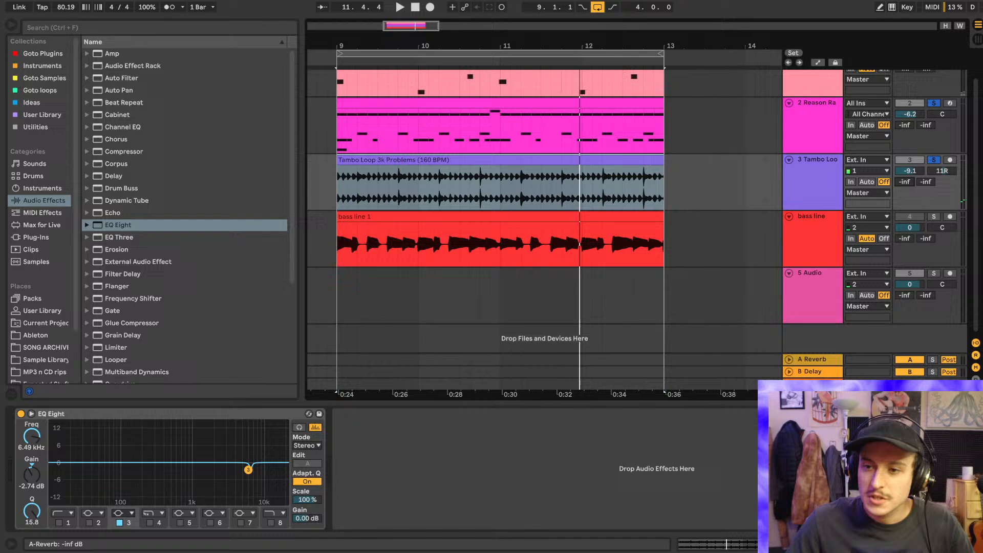
left_click(932, 360)
left_click(811, 360)
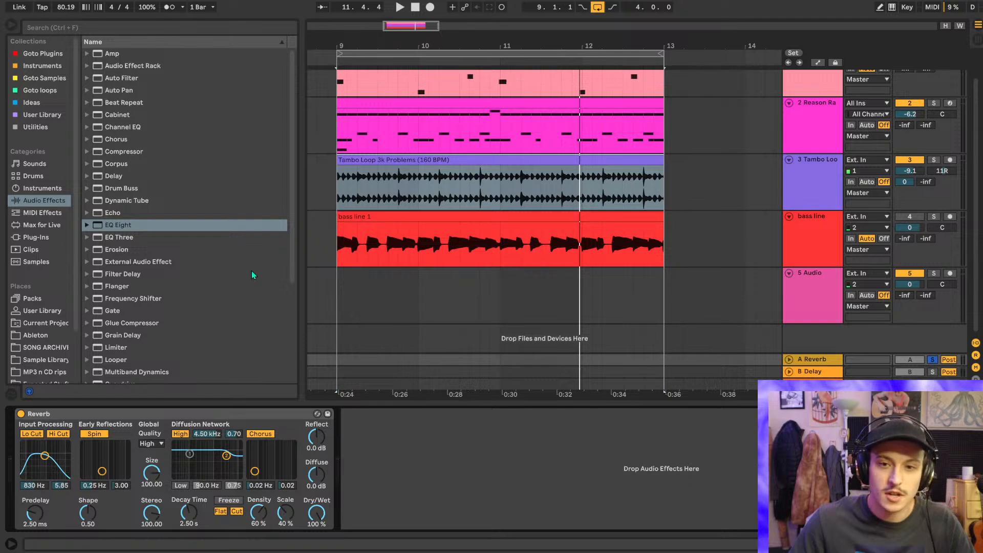
key("space")
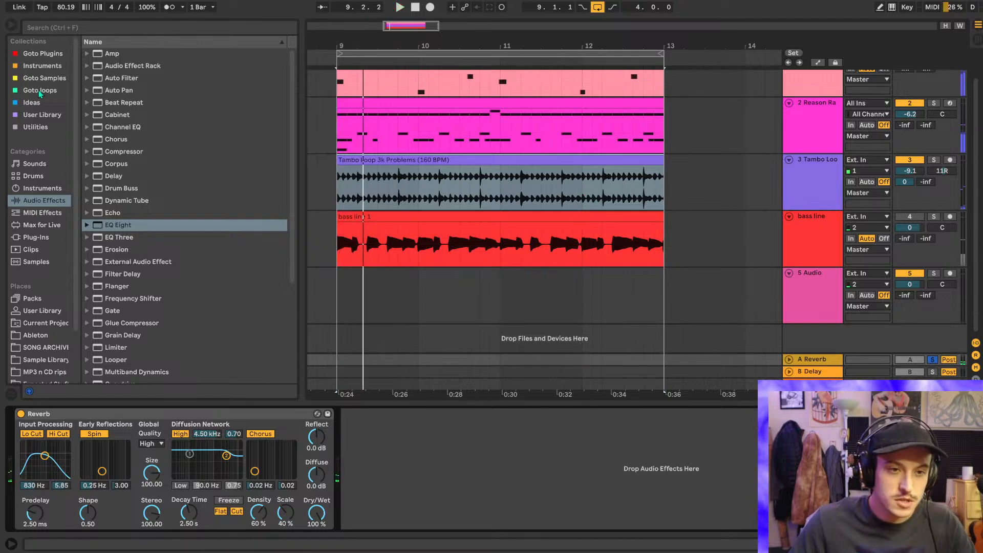
- Search the plug-ins for "melda" and replace the Reverb device on return A with the VST3 MReverb
left_click(54, 29)
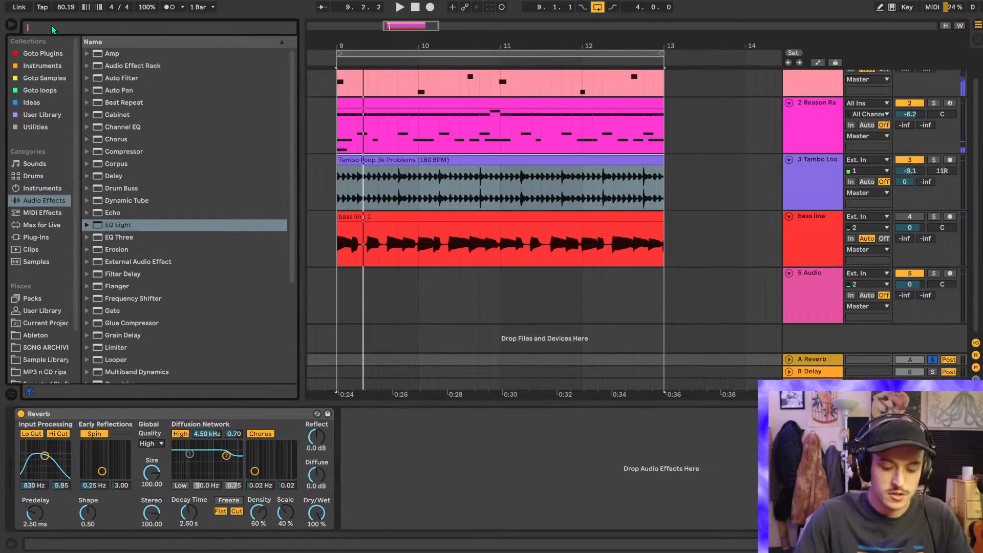
type("melda")
left_click(42, 237)
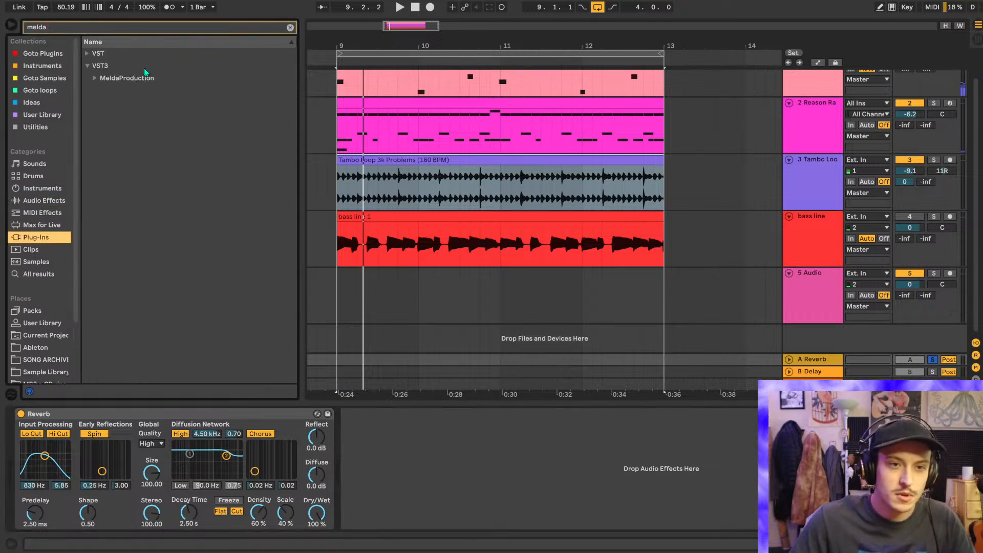
left_click(94, 78)
left_click(140, 140)
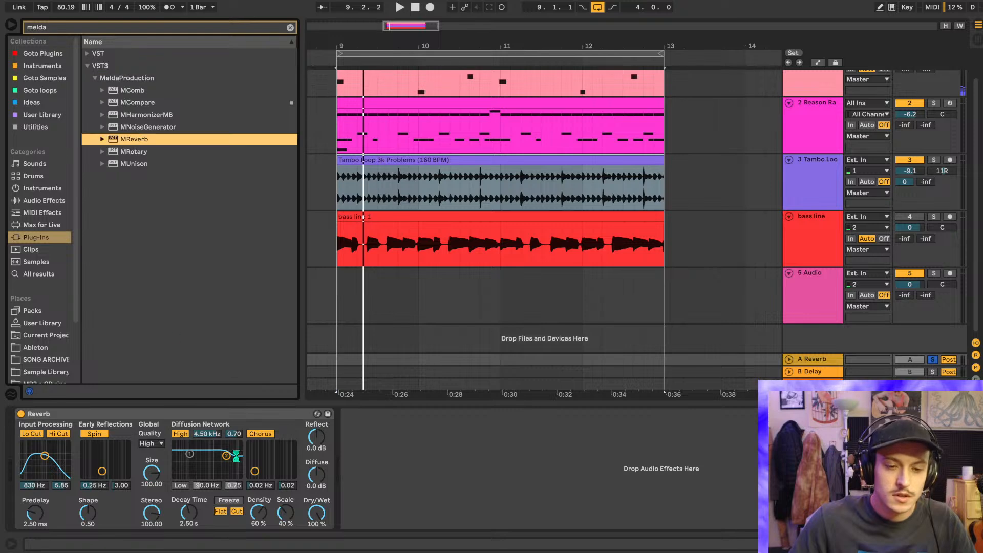
right_click(199, 413)
left_click(206, 419)
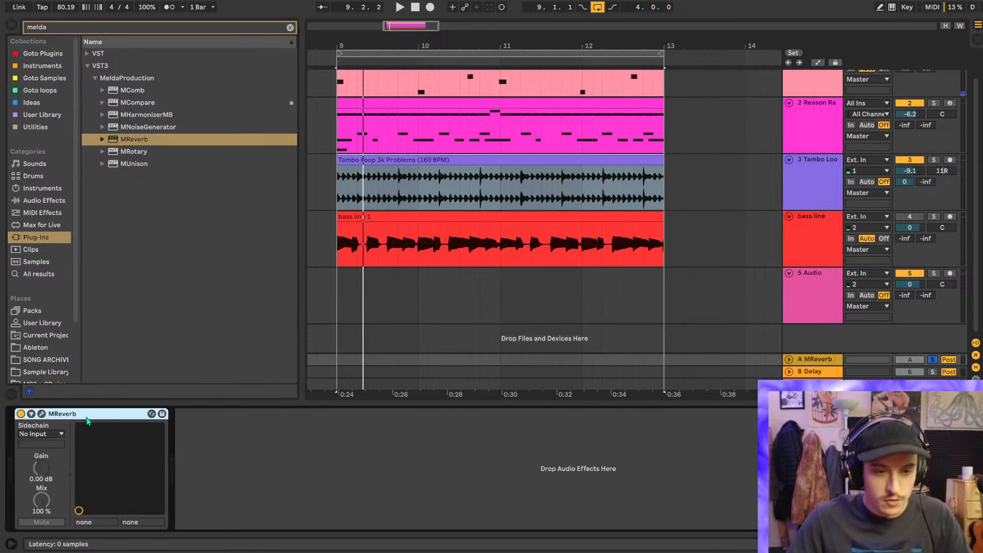
- Open MReverb and, during playback, increase its size, set early/late to 20.6% and length to 347 ms
left_click(40, 415)
left_click_drag(500, 109, 347, 98)
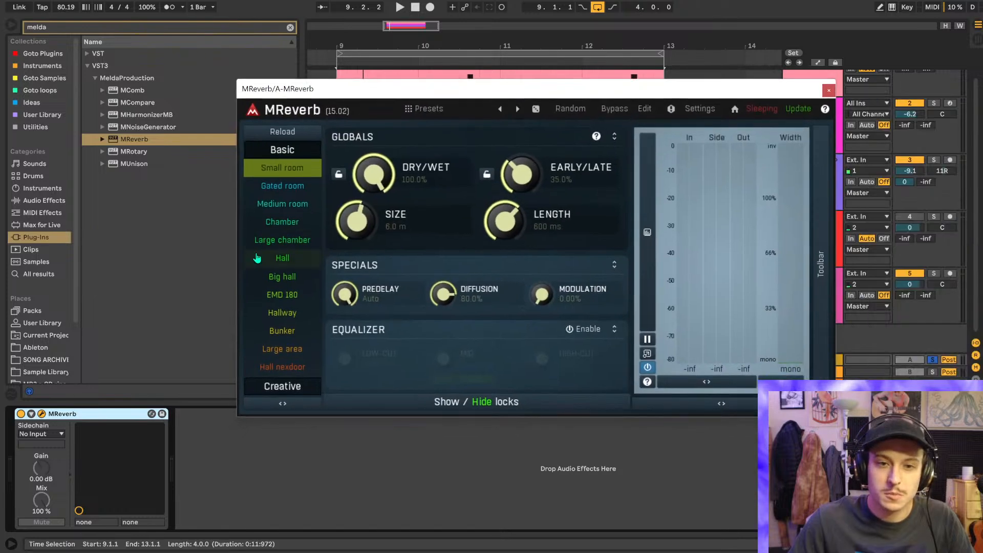
key("space")
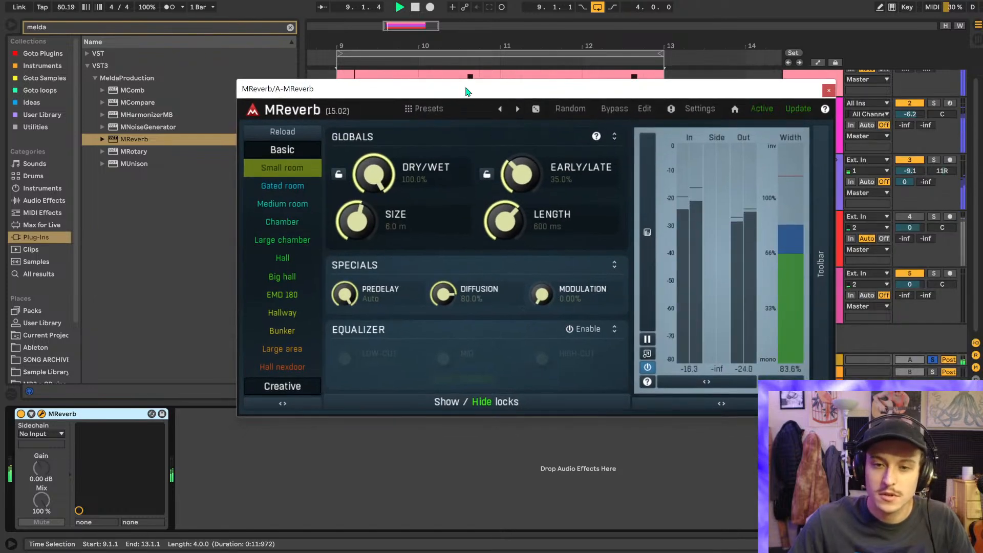
left_click_drag(465, 101, 409, 96)
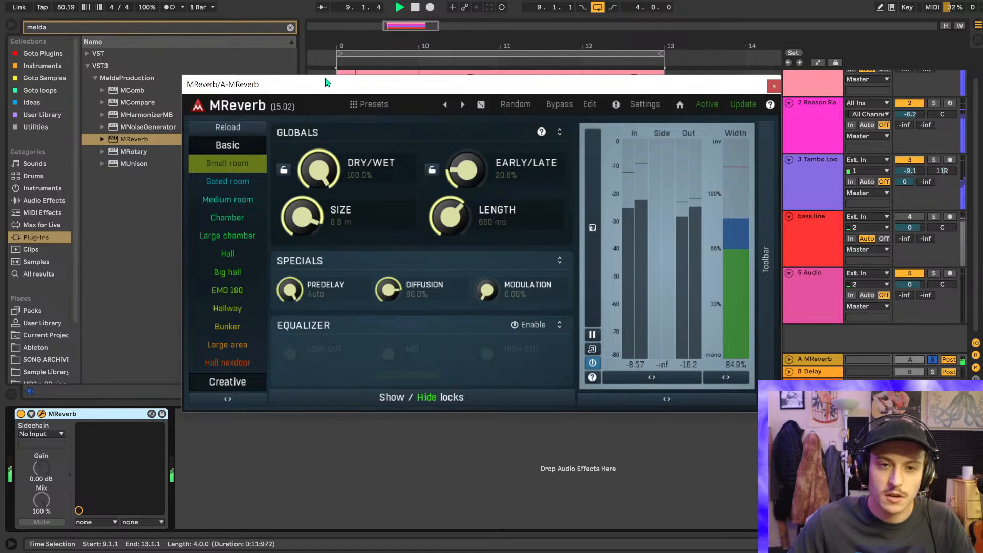
left_click_drag(326, 81, 316, 79)
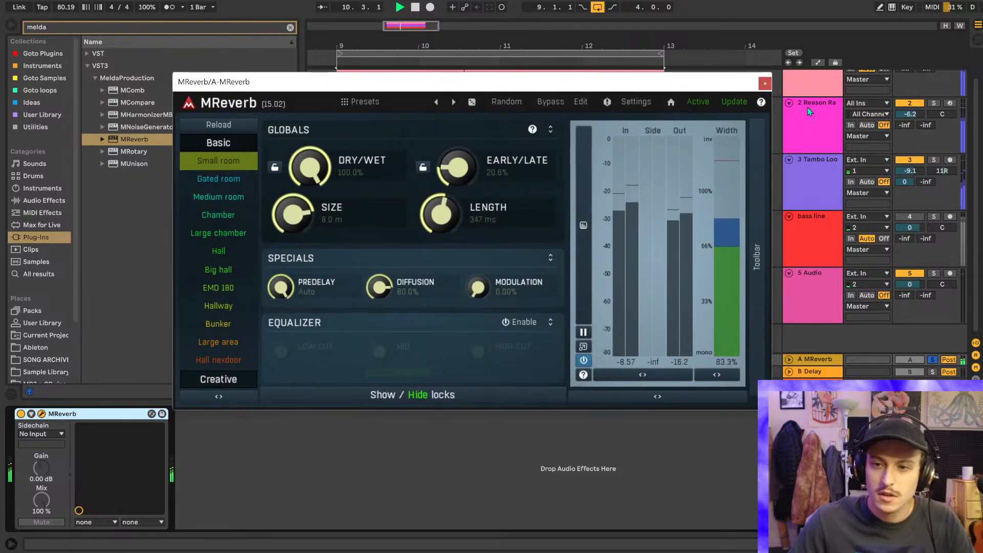
- Close MReverb, solo the Tambo Loop and Reason Rack tracks for playback, and lower the tambourine's MReverb send to -inf dB
left_click(764, 83)
left_click(937, 160)
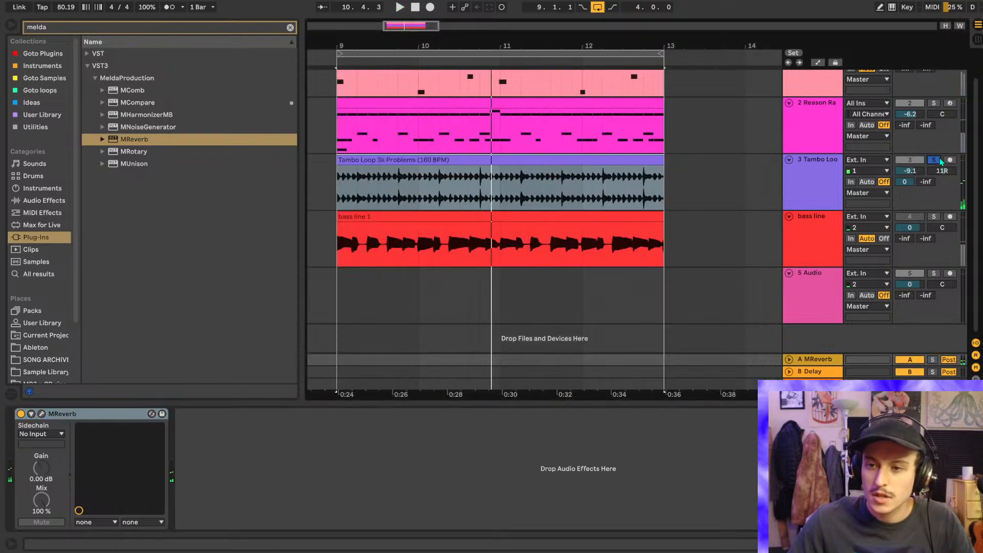
left_click_drag(904, 183, 903, 240)
key("space")
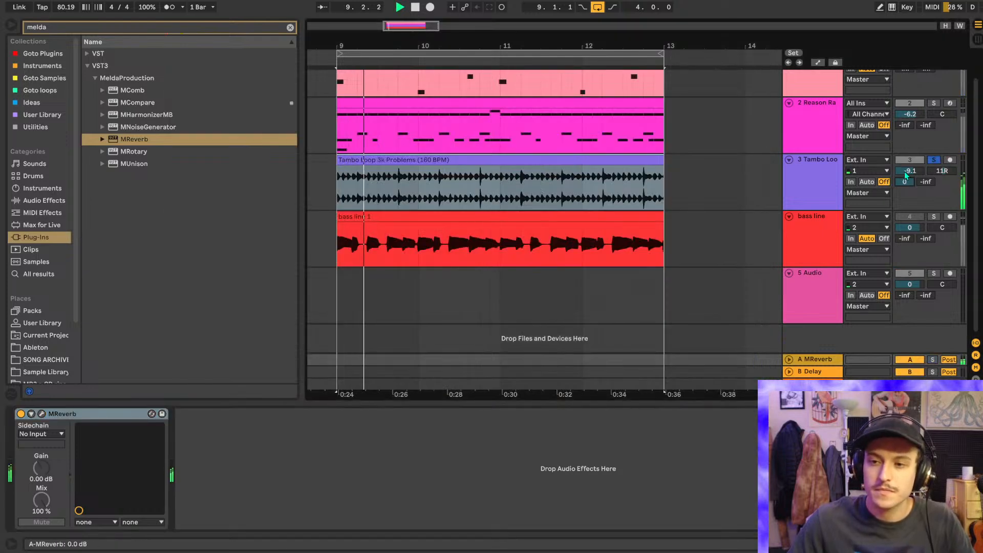
left_click(934, 104, "ctrl")
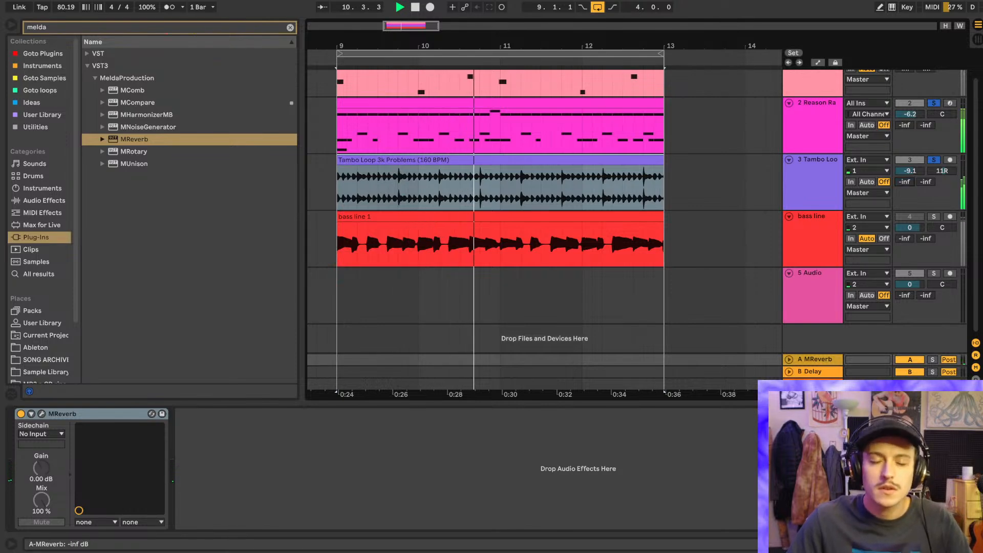
- Set the Tambo Loop track's send to the MReverb return to -6.8 dB
left_click_drag(904, 182, 904, 125)
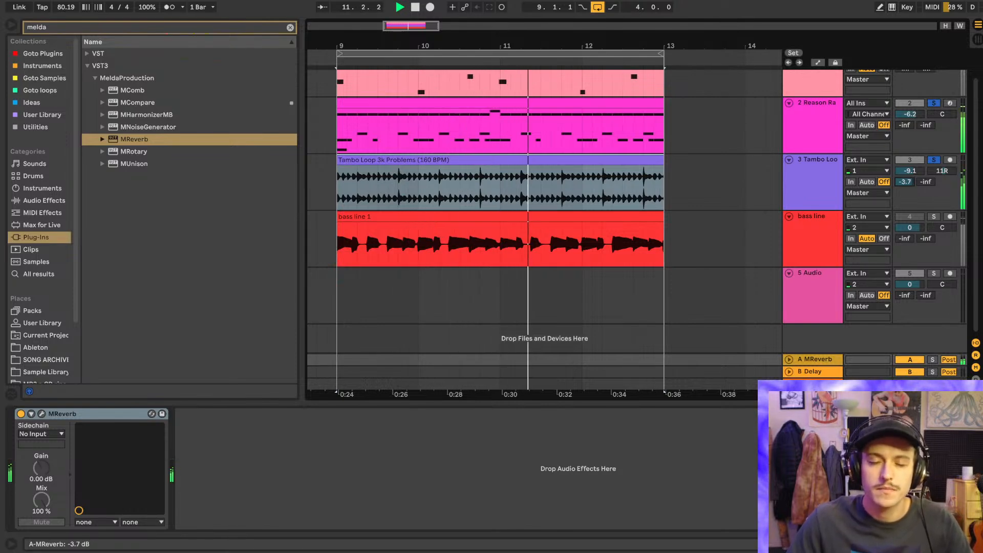
mouse_move(904, 182)
left_mouse_down()
mouse_move(904, 191)
mouse_move(910, 184)
left_mouse_up()
scroll(837, 200, "up", 2)
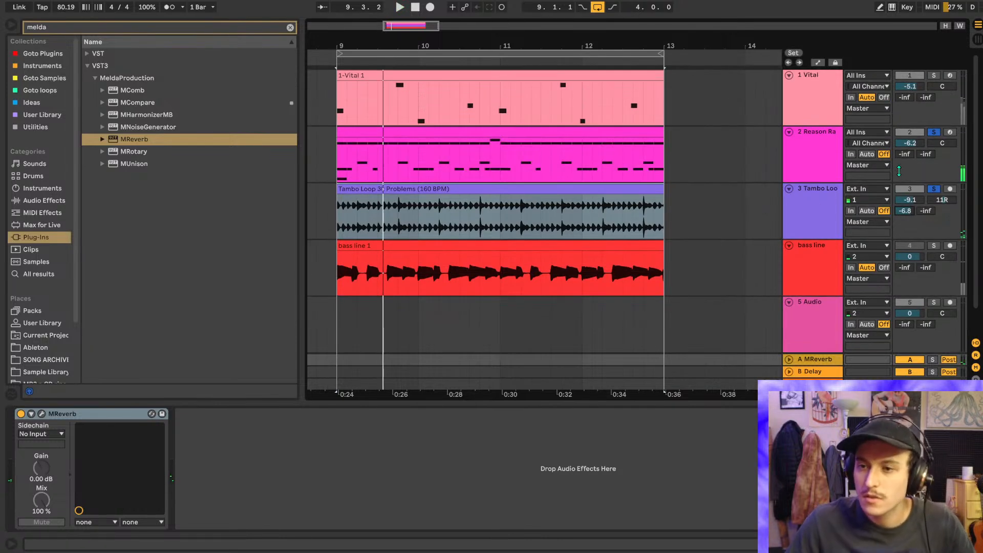
- Set EQ Eight's band 3 on the Tambo Loop track to Q 9.35 and -3.62 dB gain, and turn off its spectrum analyzer
left_click(818, 212)
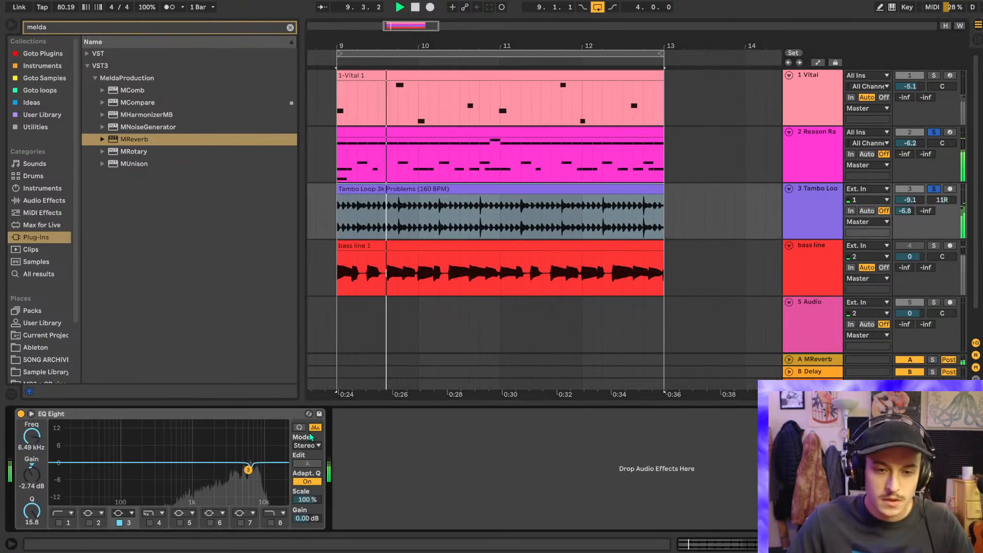
left_click_drag(32, 510, 34, 511)
left_click_drag(33, 475, 32, 479)
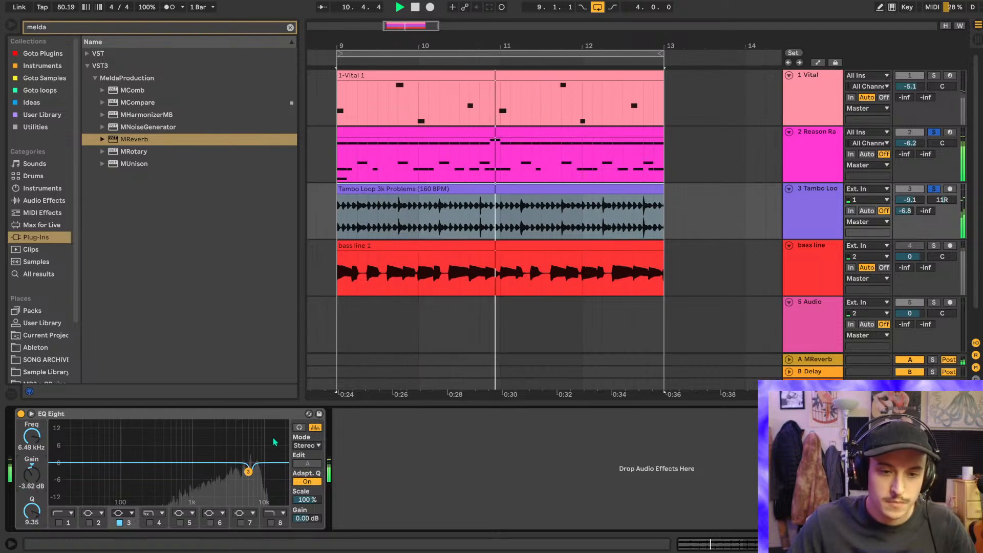
left_click(315, 427)
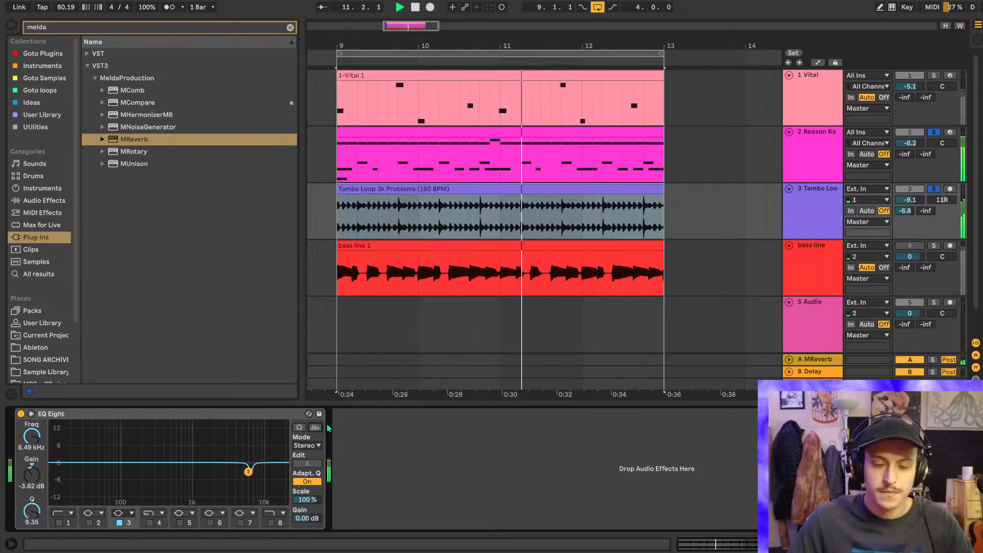
- Clear the browser search, and set the Tambo Loop track's volume to -9.3 dB and panning to 10R
left_click(290, 27)
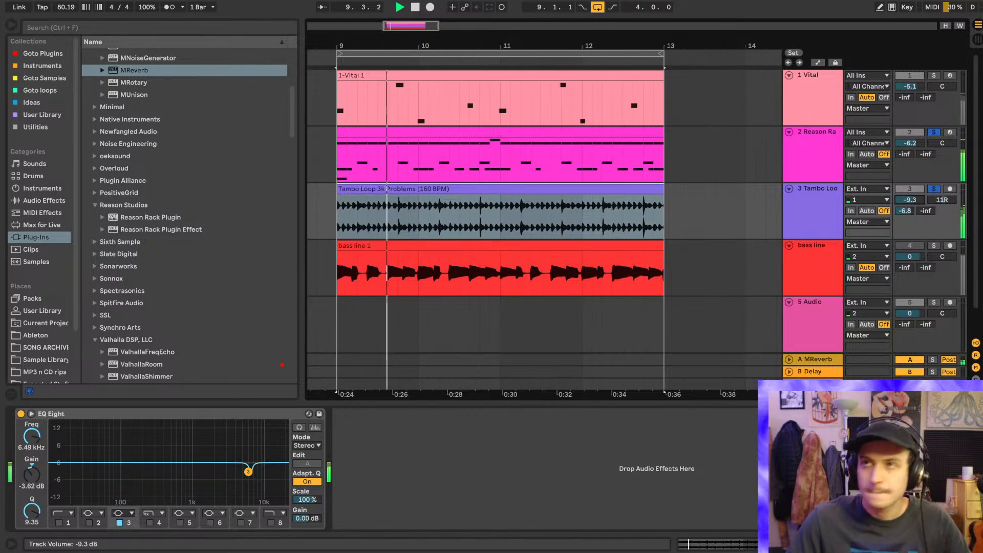
left_click_drag(941, 200, 942, 202)
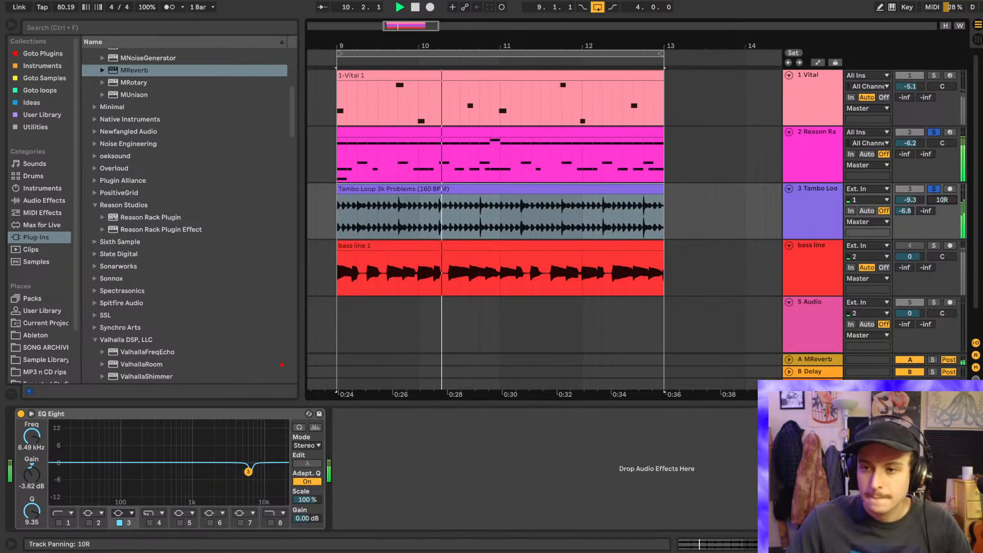
- Solo the Vital track with the others, restart playback, and set the Tambo Loop track's volume to -8.9 dB and panning to 11R
scroll(819, 228, "down", 1)
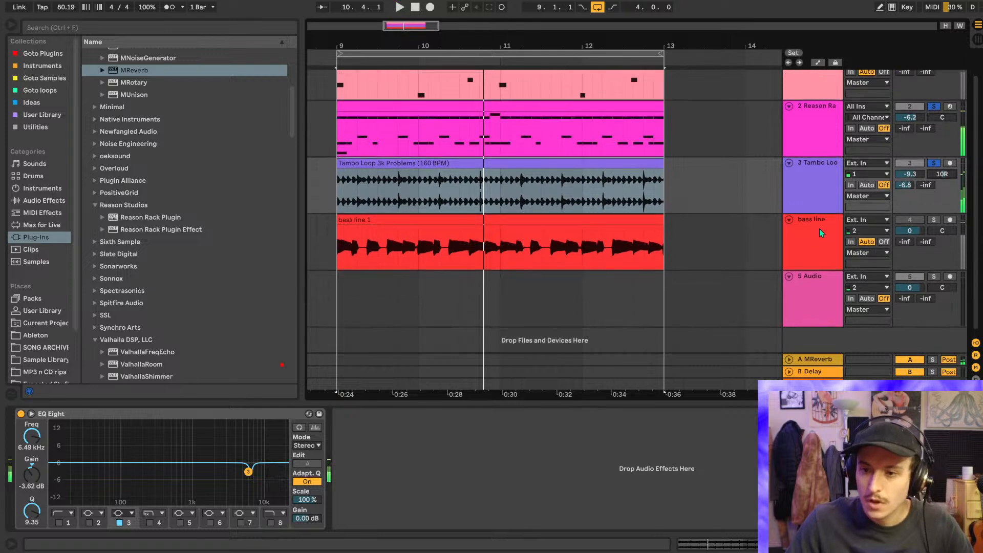
scroll(819, 228, "up", 1)
key("space")
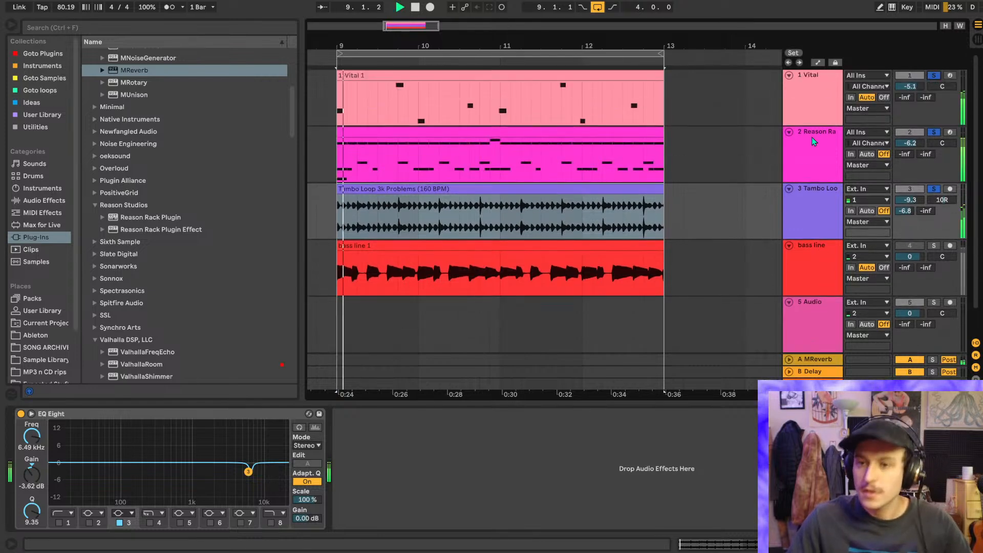
left_click(817, 200)
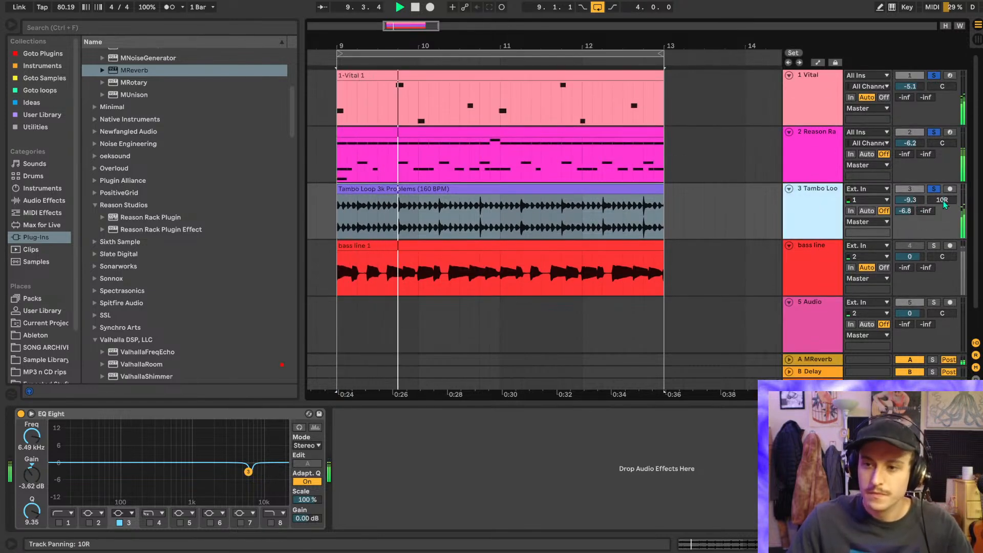
left_click_drag(944, 201, 910, 200)
- Insert an empty MIDI track directly below the Reason Rack track
left_click(805, 105)
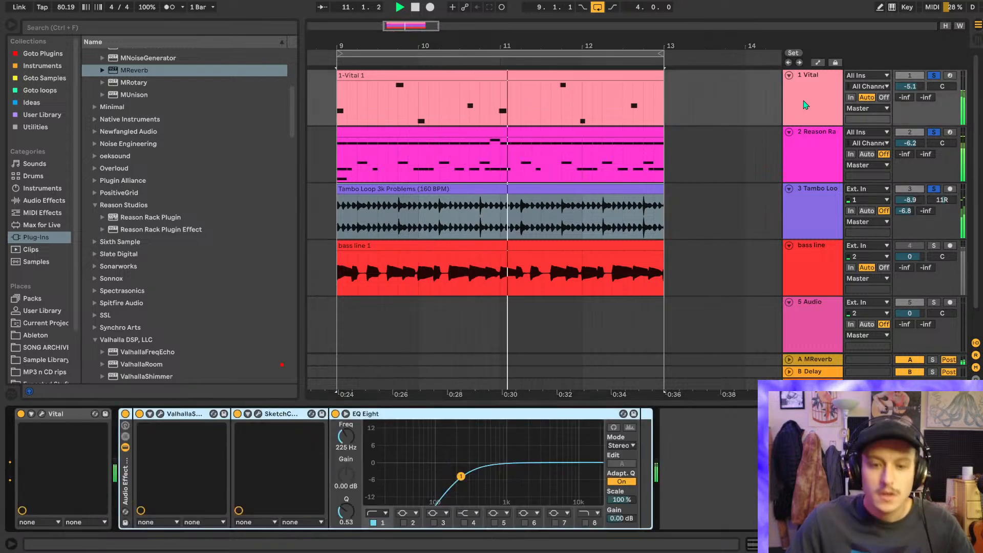
left_click(804, 168)
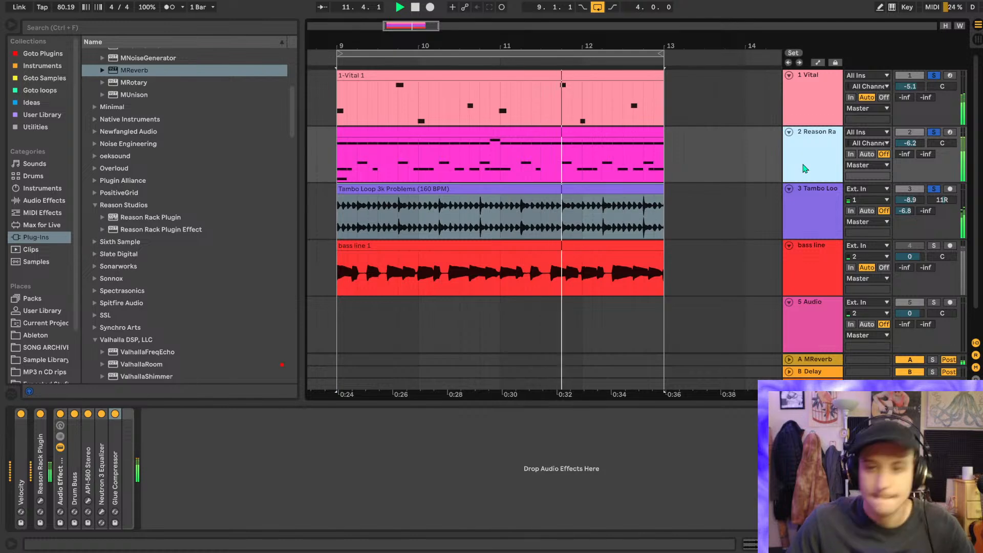
key("ctrl+shift+t")
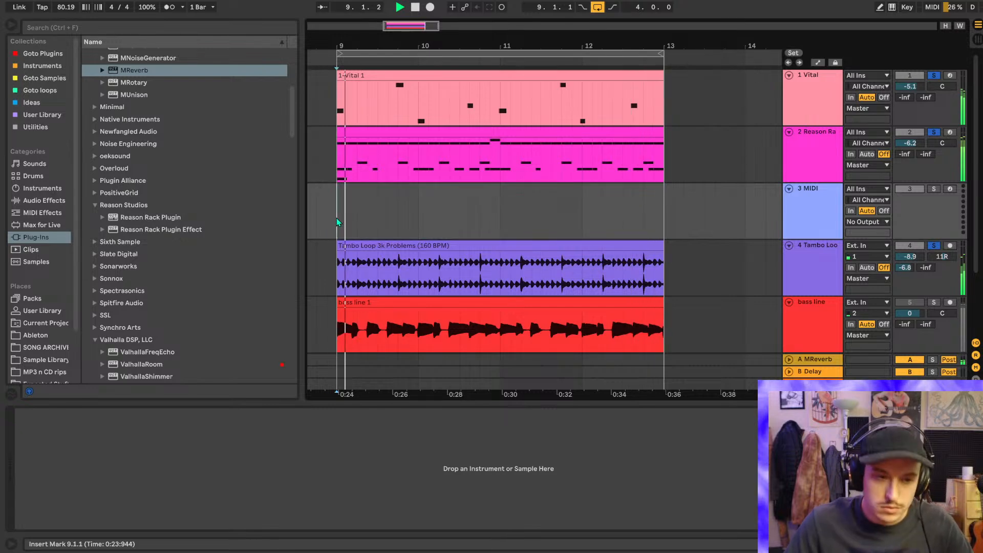
key("ctrl+t")
- Set the bass line track's volume to -3.9 dB, solo only that track, and stop playback
left_click(823, 260)
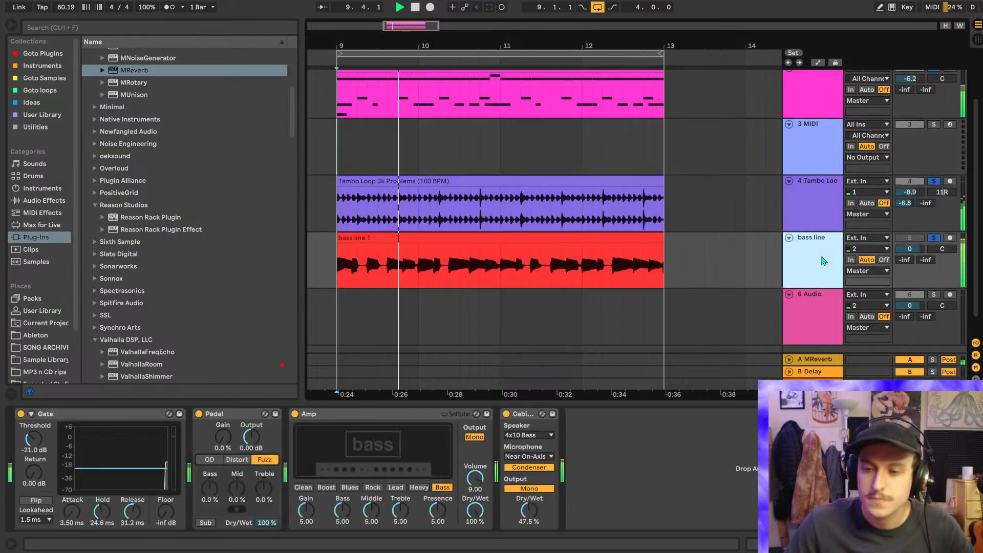
left_click_drag(909, 248, 909, 257)
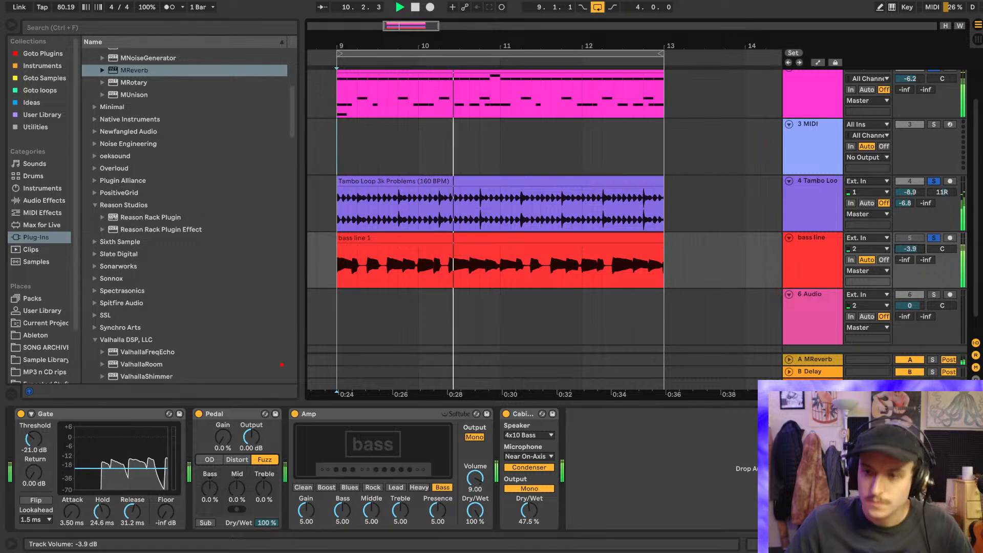
left_click(811, 268)
key("space")
key("s")
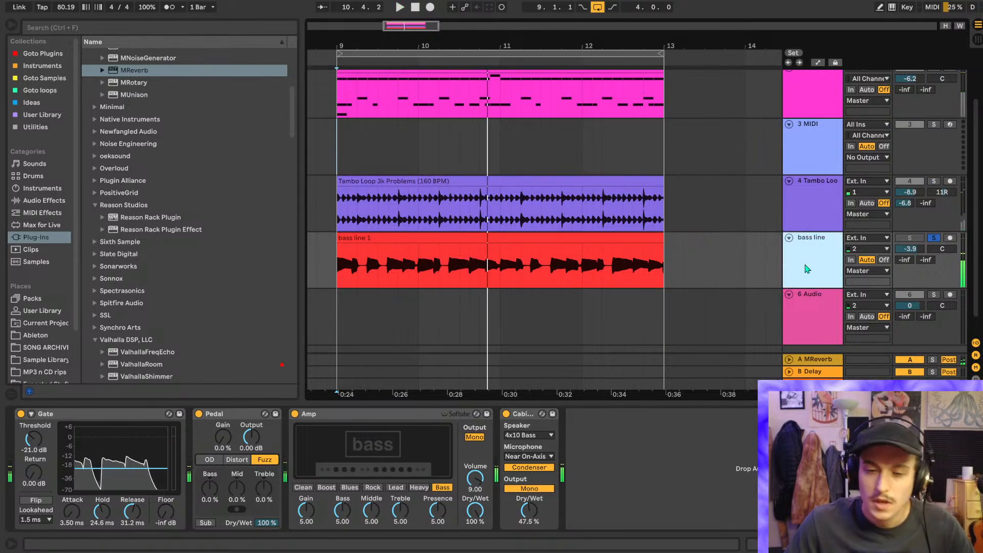
- Add an Auto Filter after the Cabinet on the bass line track
left_click(43, 201)
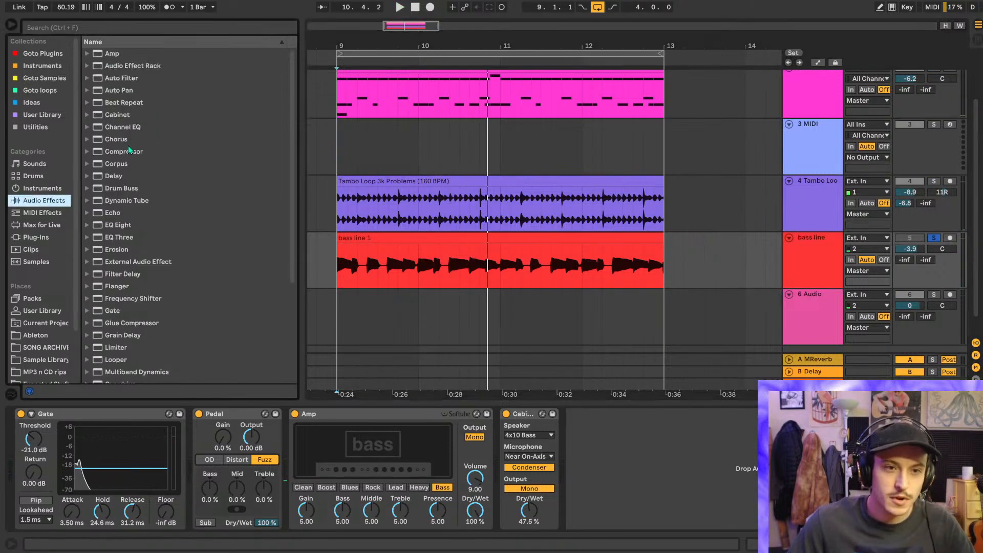
left_click(127, 79)
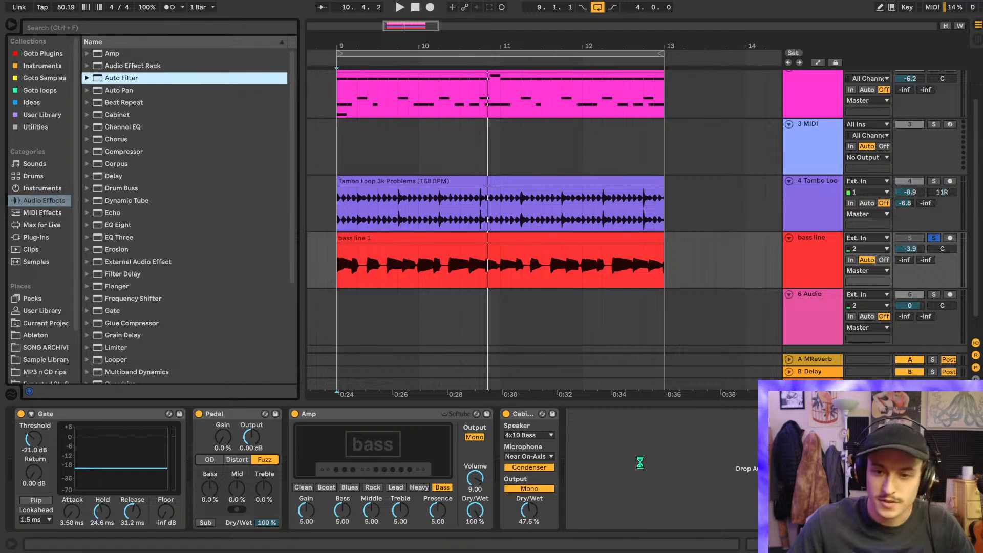
left_click_drag(719, 480, 697, 471)
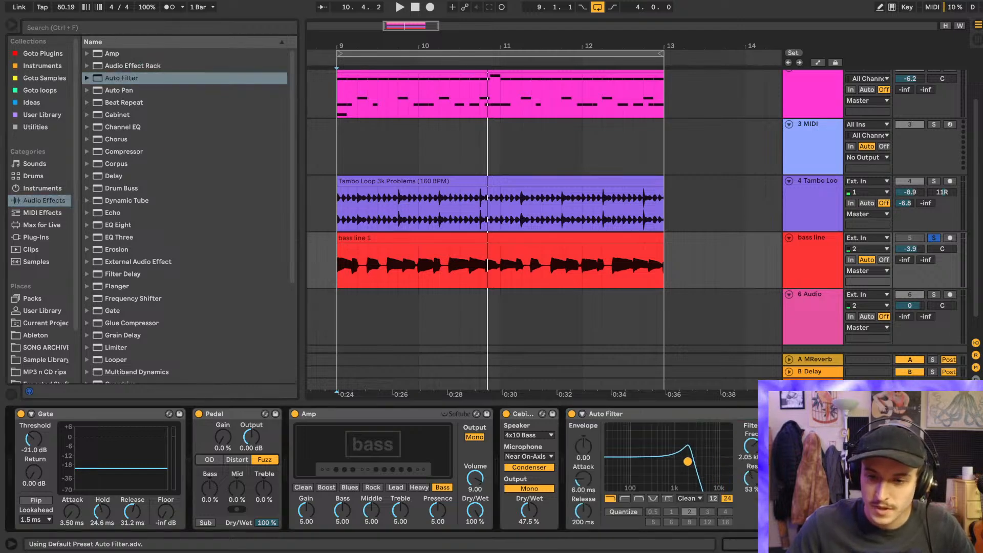
- Set the bass line's Auto Filter to the OSR circuit with 505 Hz cutoff, 66% resonance, 10.2 dB drive and envelope 46.2
key("space")
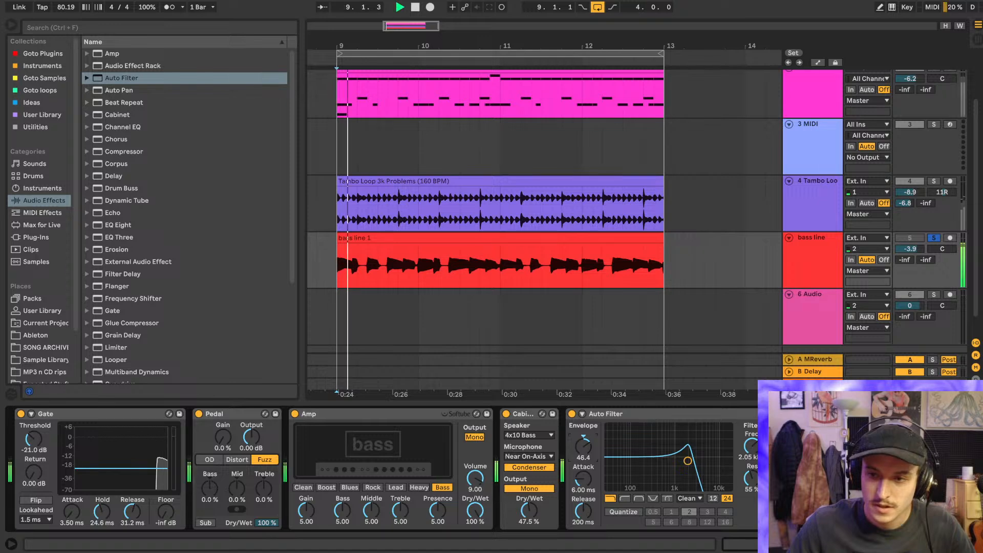
left_click_drag(675, 459, 671, 461)
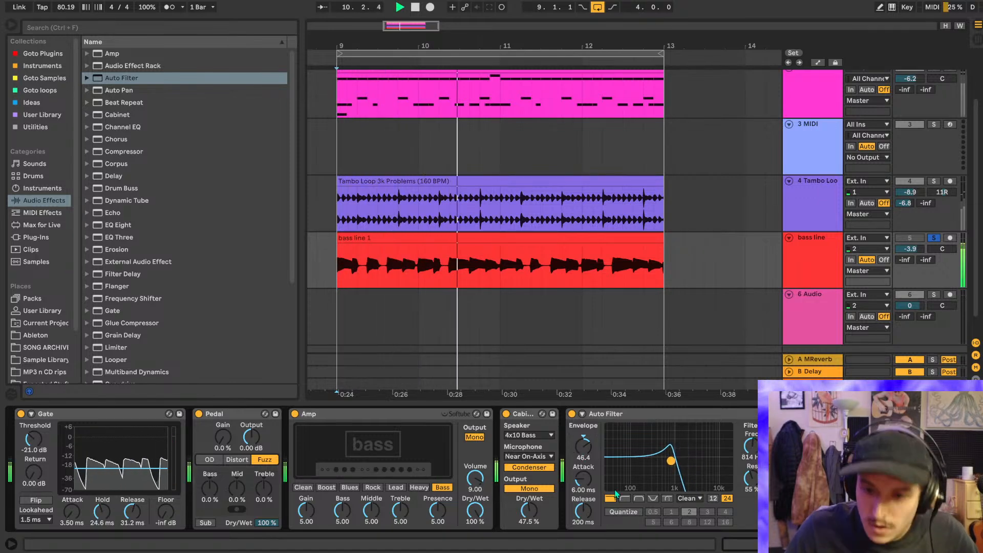
left_click(688, 498)
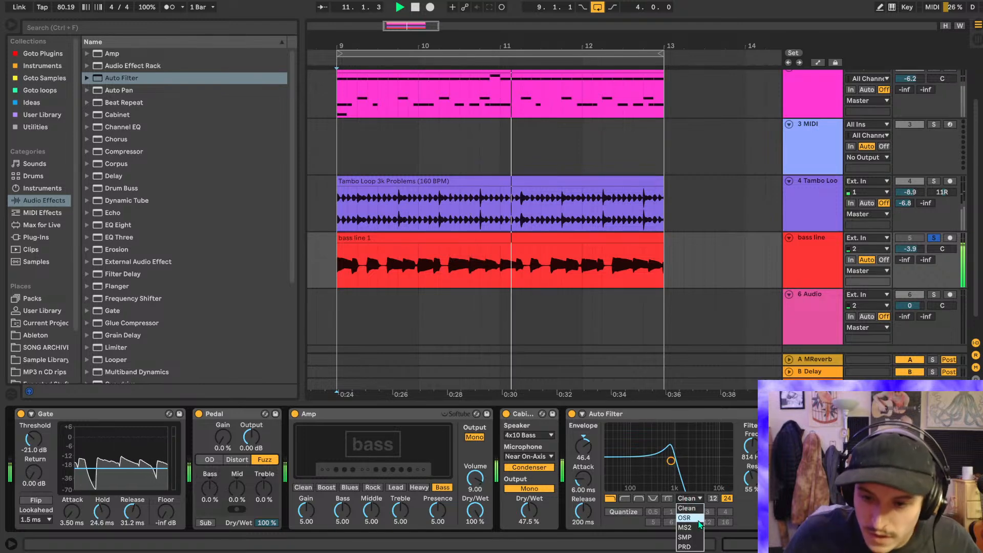
left_click(691, 507)
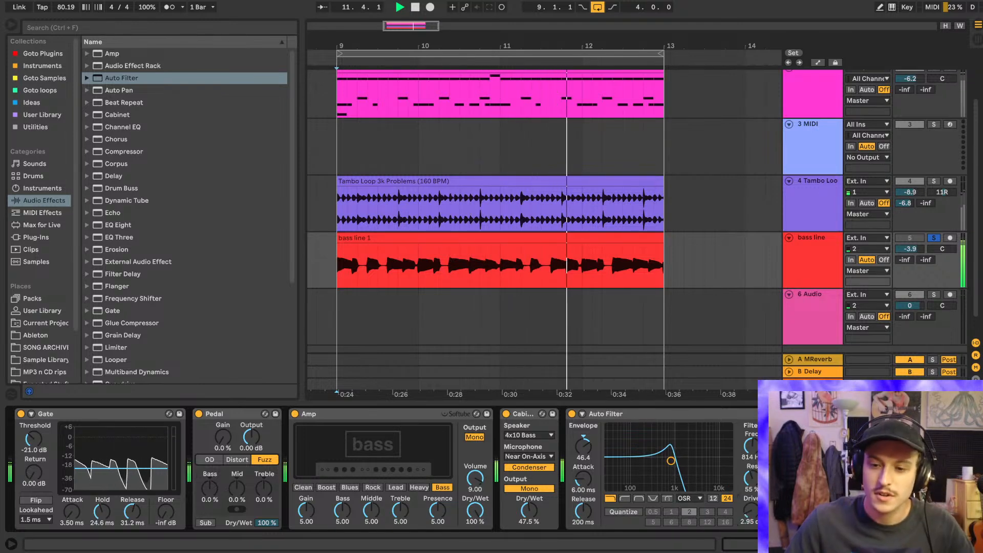
left_click_drag(751, 510, 750, 490)
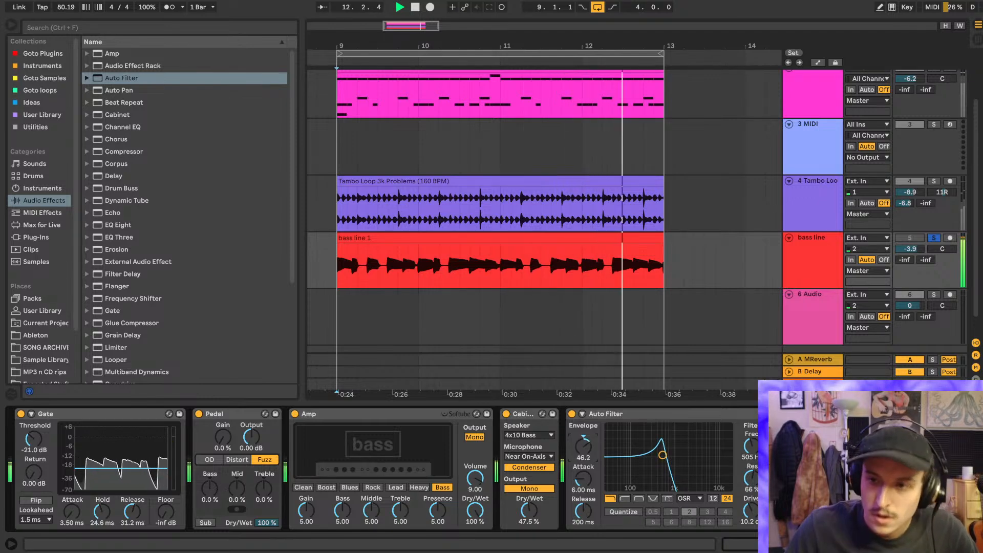
- Solo the Reason Rack track alongside the bass line and set the bass line's volume to -14.4 dB
scroll(932, 133, "up", 2)
left_click(933, 132, "ctrl")
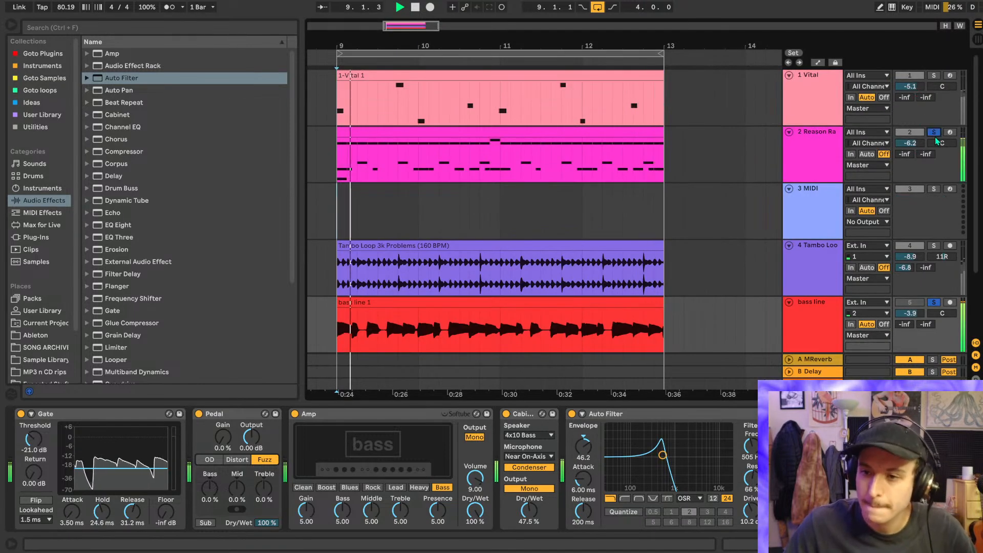
scroll(909, 161, "down", 3)
mouse_move(910, 227)
left_mouse_down()
mouse_move(910, 243)
mouse_move(910, 208)
mouse_move(909, 229)
left_mouse_up()
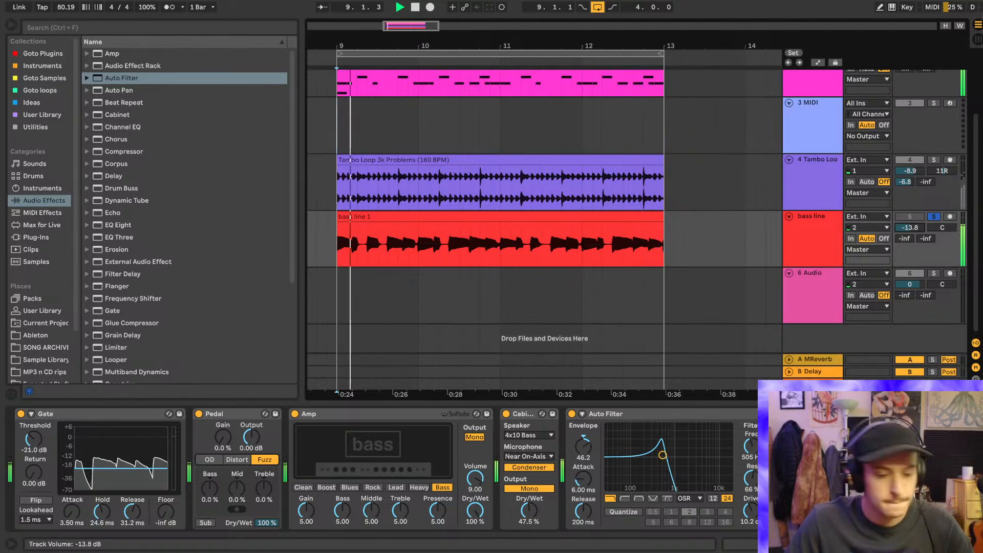
left_click_drag(910, 228, 910, 231)
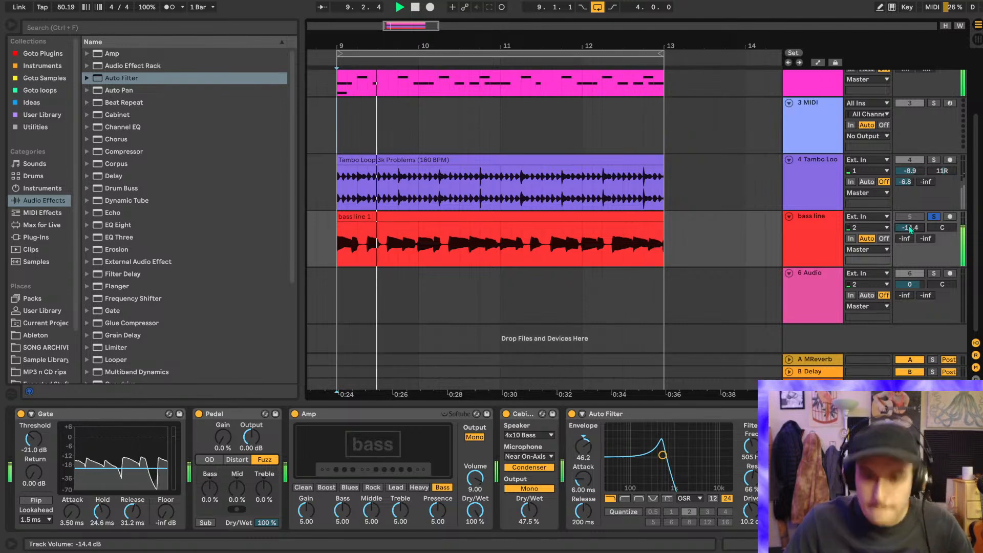
- Add EQ Eight to the bass line track, turn off band 1, and set band 2 to 495 Hz, -15.0 dB gain and Q 1.51
double_click(118, 225)
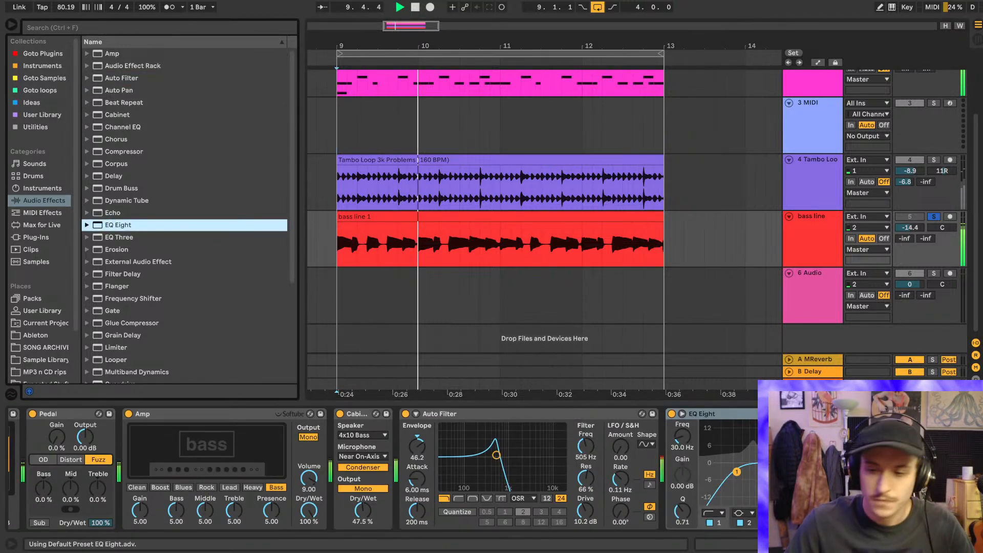
left_click(709, 523)
key("space")
left_click_drag(809, 462, 821, 506)
key("space")
left_click_drag(682, 511, 681, 495)
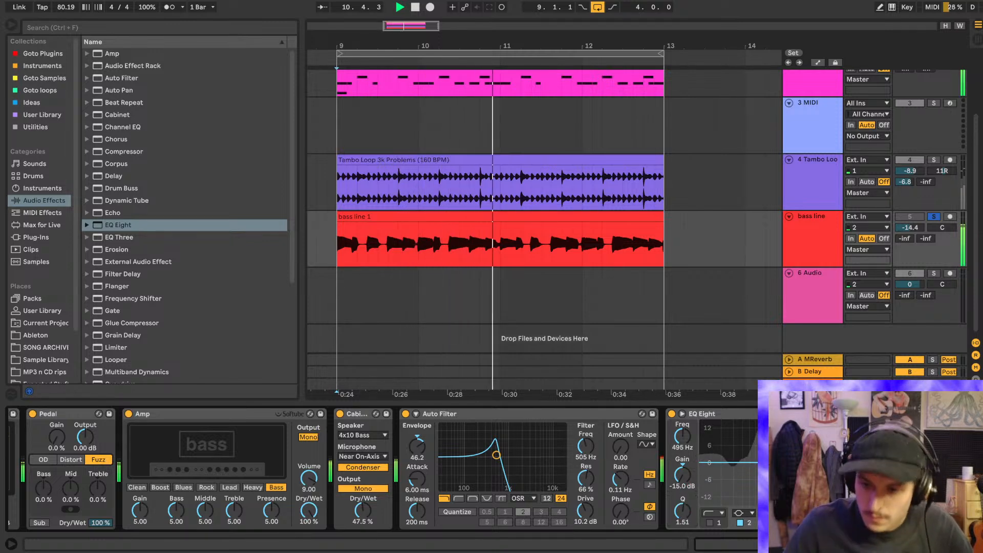
- Restart playback and set band 2 of the bass line's EQ Eight to -5.14 dB gain and Q 1.64
key("space")
key("space")
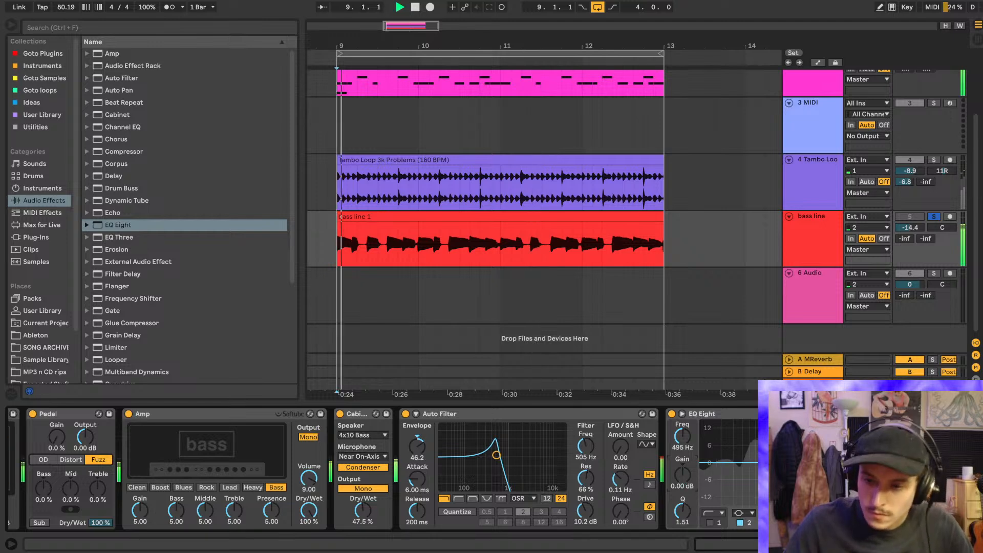
left_click_drag(681, 475, 682, 492)
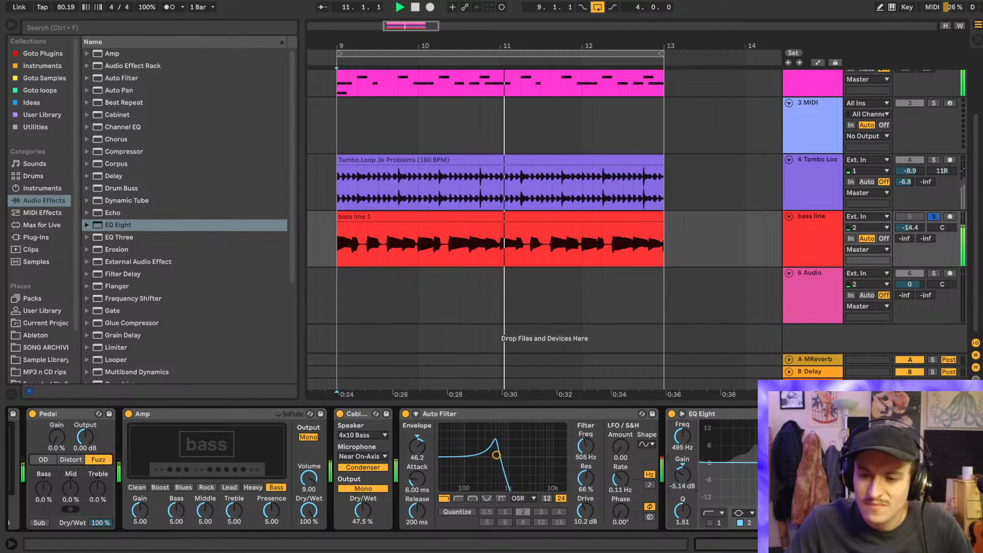
left_click_drag(681, 511, 682, 509)
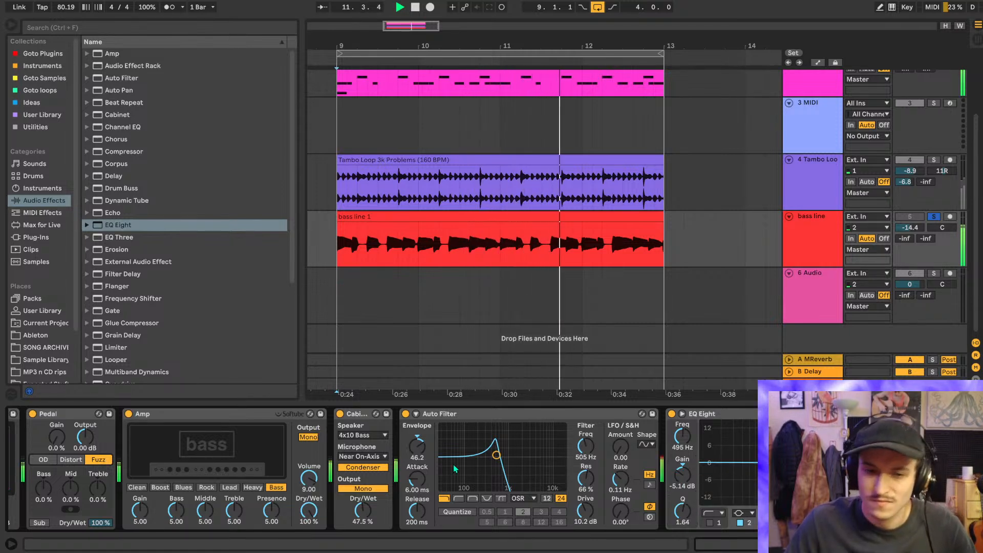
- Collapse all the bass line track's devices, from Gate through EQ Eight
scroll(100, 427, "left", 5)
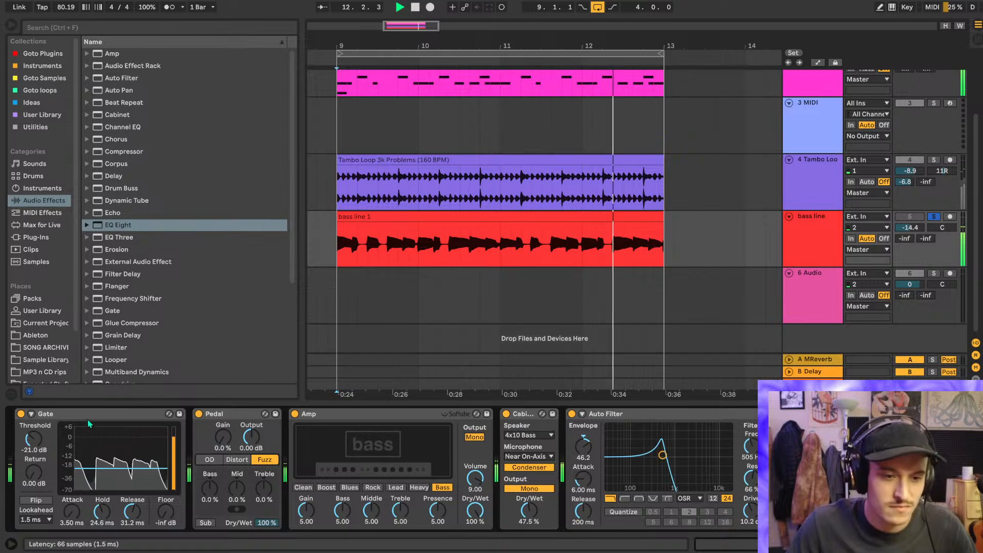
double_click(88, 414)
double_click(91, 415)
double_click(91, 415)
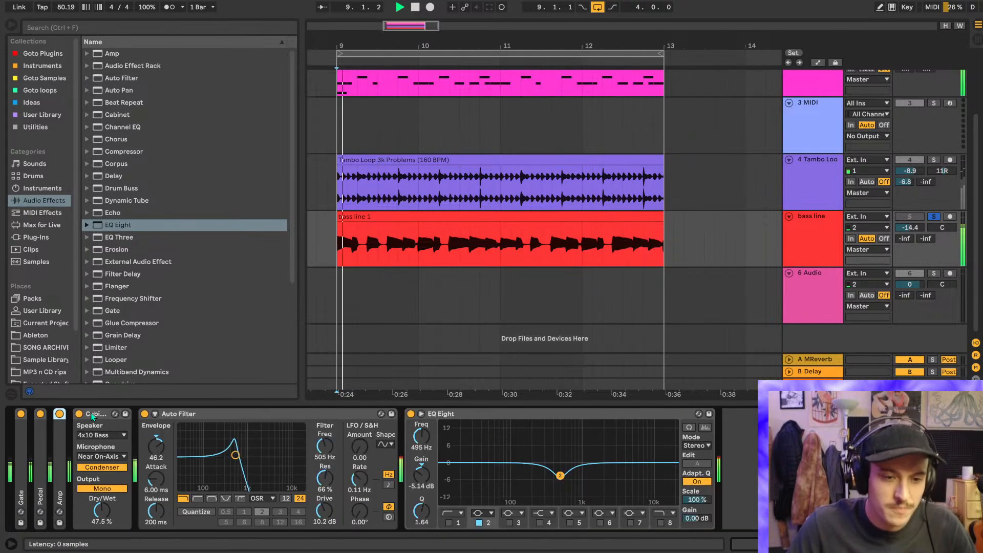
double_click(103, 415)
double_click(123, 415)
left_click(153, 414)
double_click(154, 415)
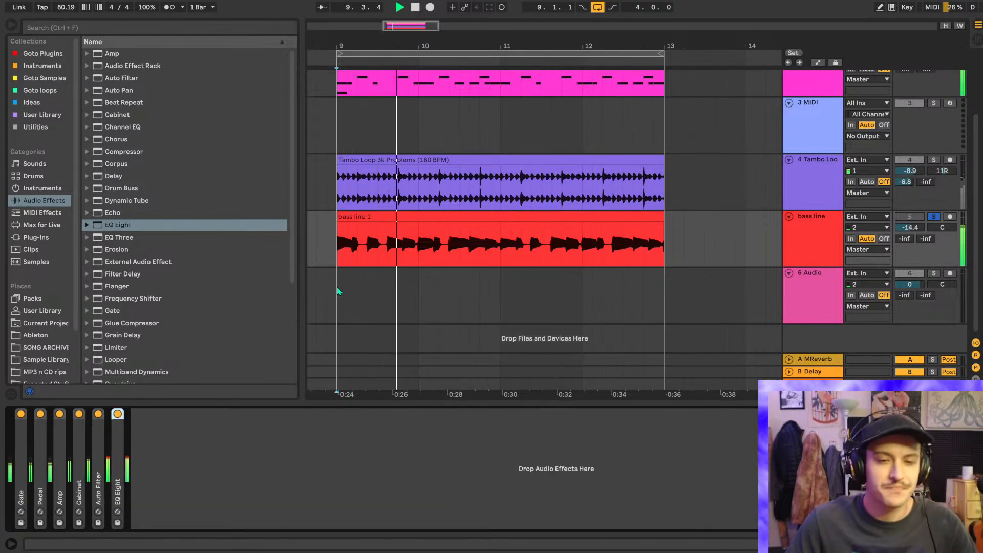
- Stop playback and add the Maserati B72 Mono plugin from Goto Plugins after EQ Eight on the bass line track
scroll(357, 288, "left", 5)
scroll(517, 250, "right", 4)
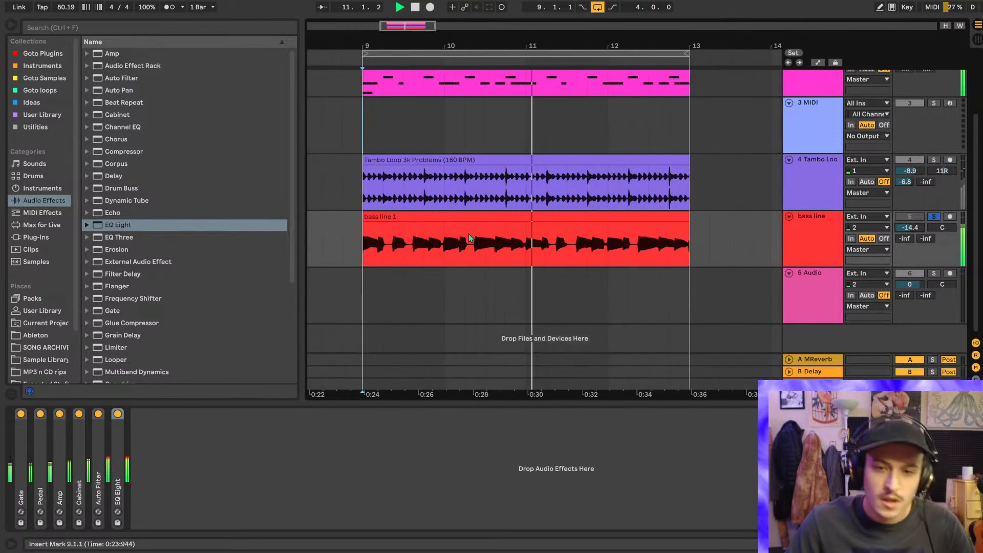
left_click(43, 53)
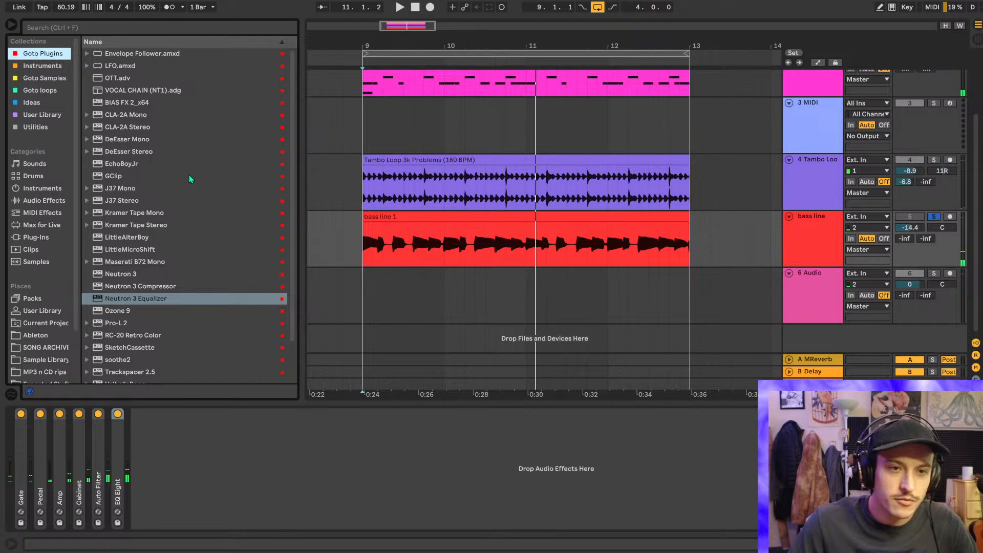
scroll(172, 162, "down", 3)
double_click(148, 221)
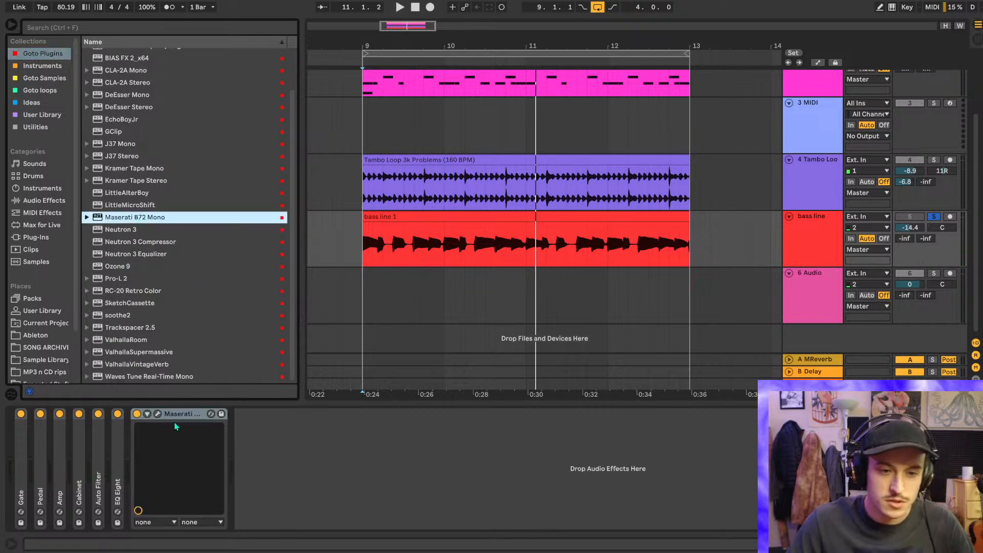
- Set the Maserati B72 Mono's bass to 0.0 and its treble to 0.1
type("0")
key("Return")
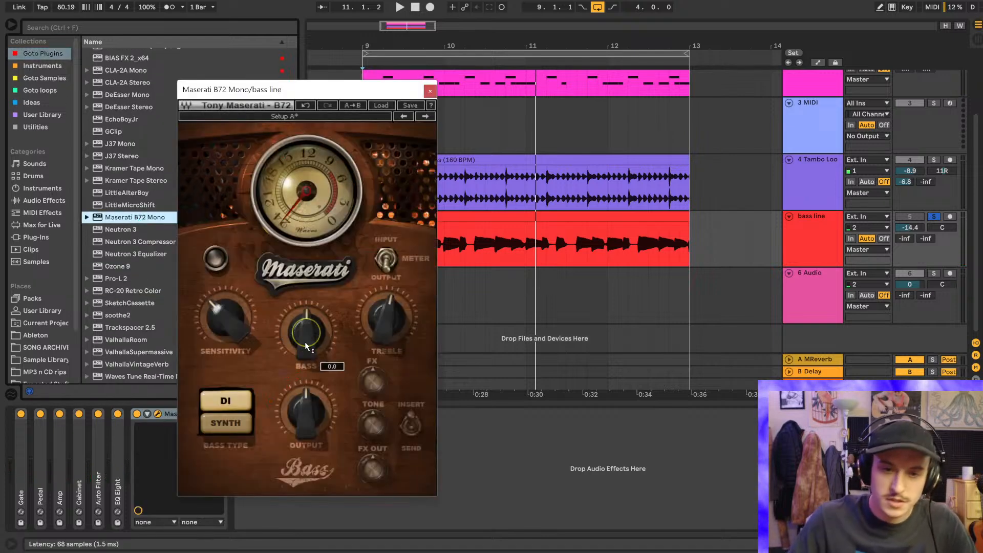
double_click(409, 330)
type("0.1")
key("Return")
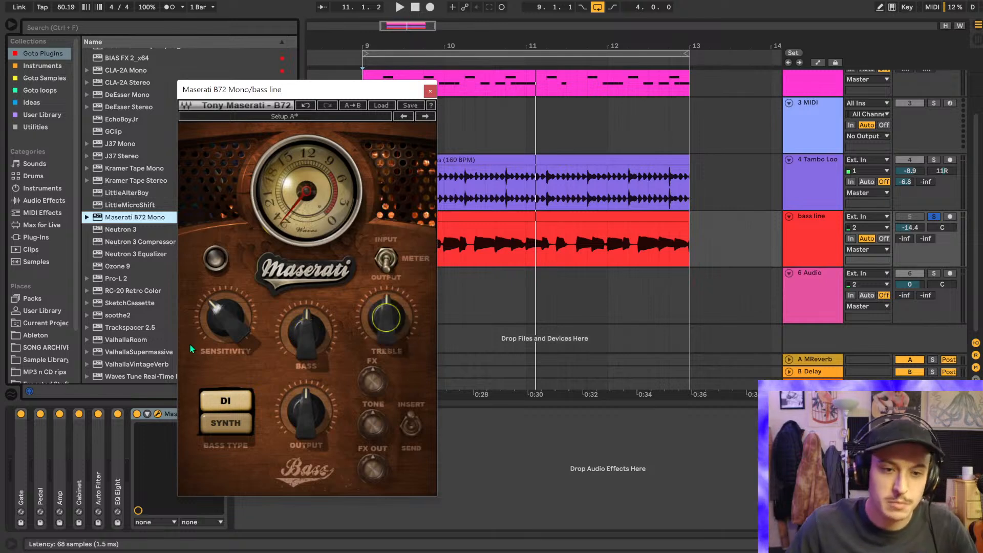
- Start playback, set the Maserati B72 Mono's sensitivity to -50.0, and move its window clear of the device chain
key("space")
left_click_drag(229, 341, 252, 291)
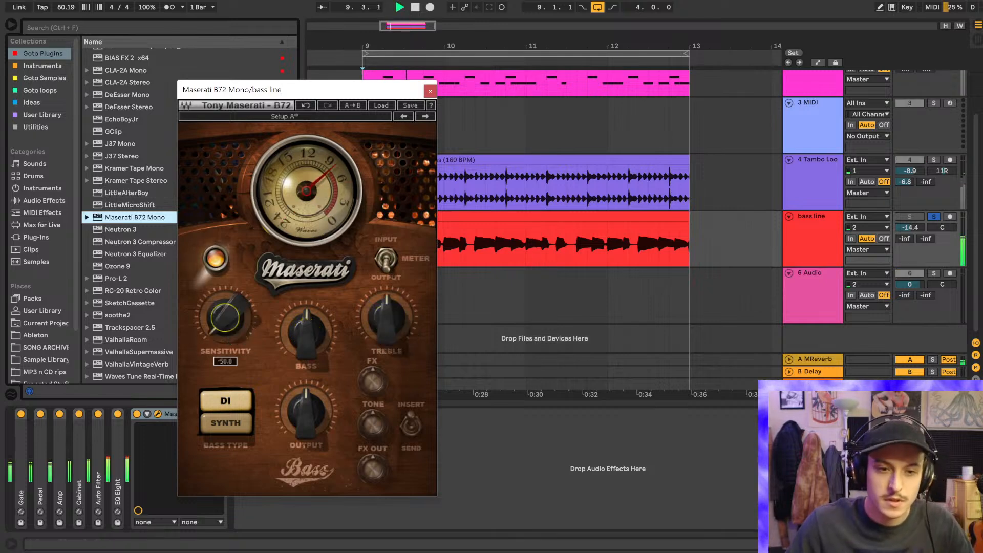
left_click_drag(256, 89, 343, 29)
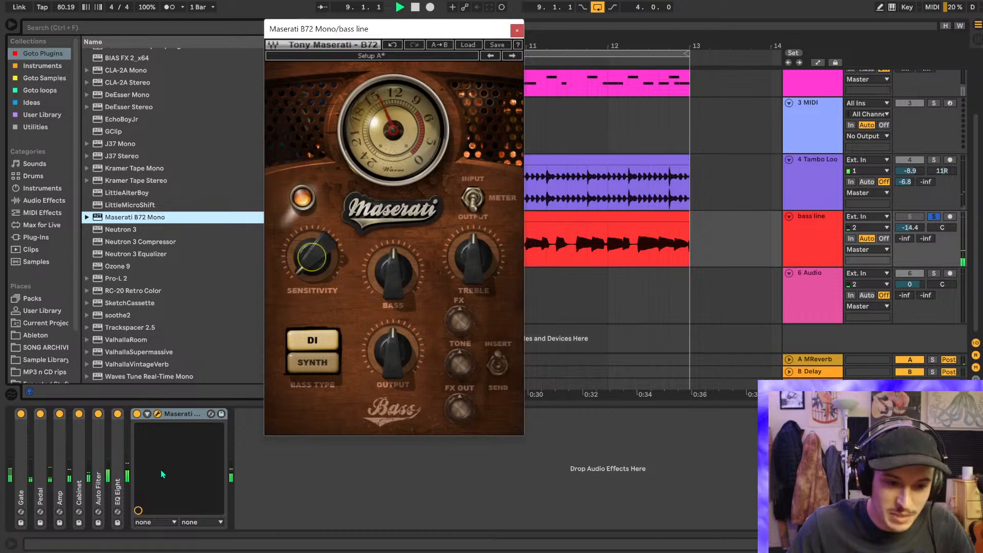
- Close the Maserati B72 Mono window, expand the bass line's EQ Eight, and reduce its output gain to -7.69 dB during playback
left_click(517, 31)
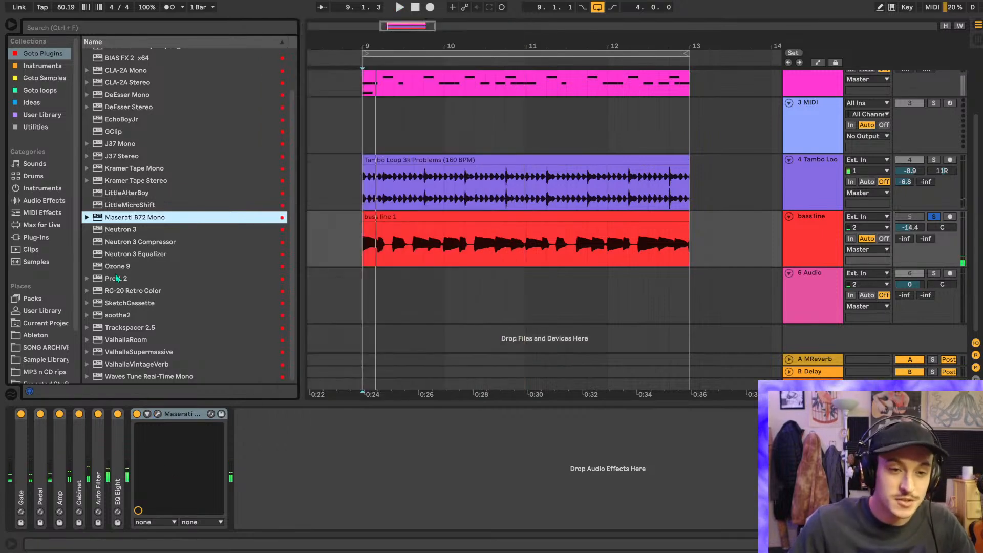
left_click(55, 204)
scroll(215, 350, "down", 3)
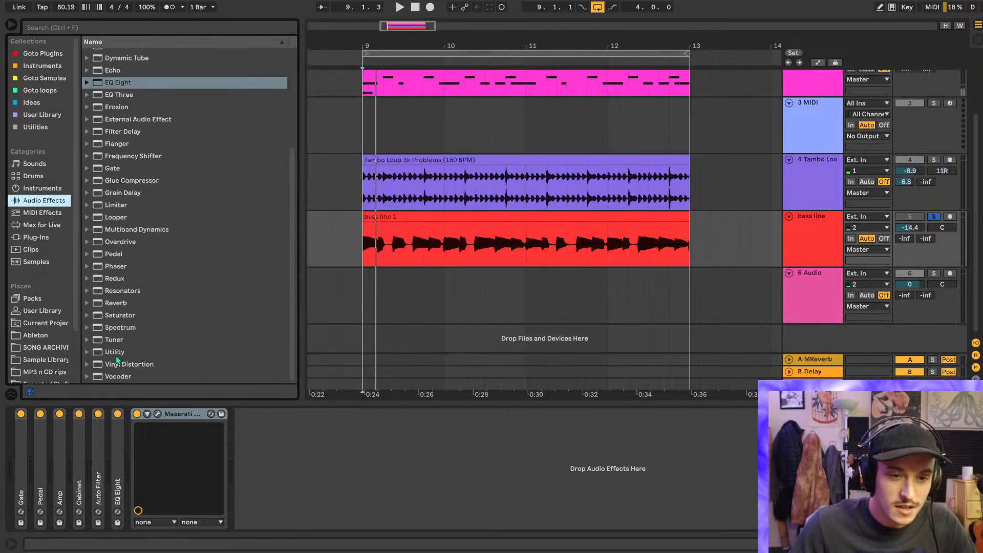
double_click(120, 469)
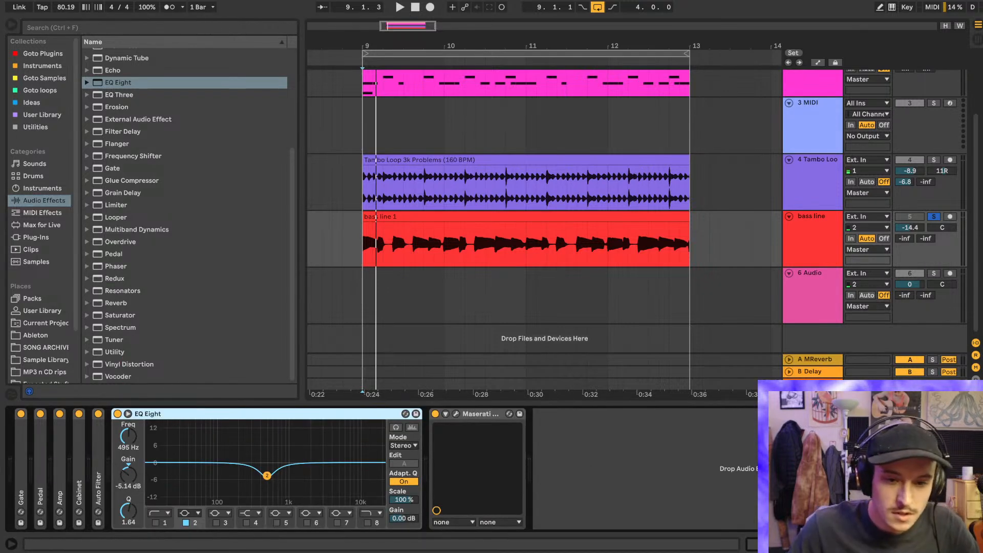
left_click_drag(407, 520, 407, 543)
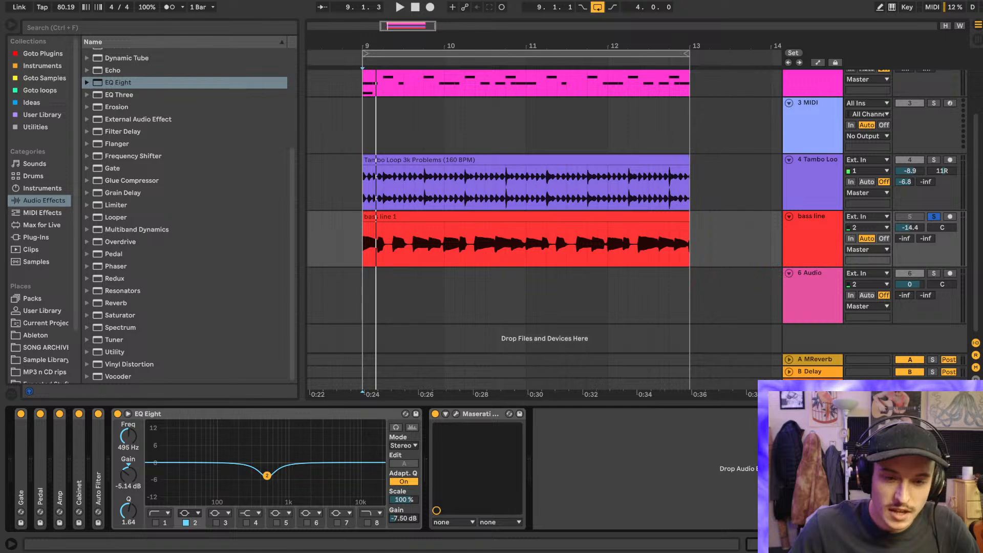
key("space")
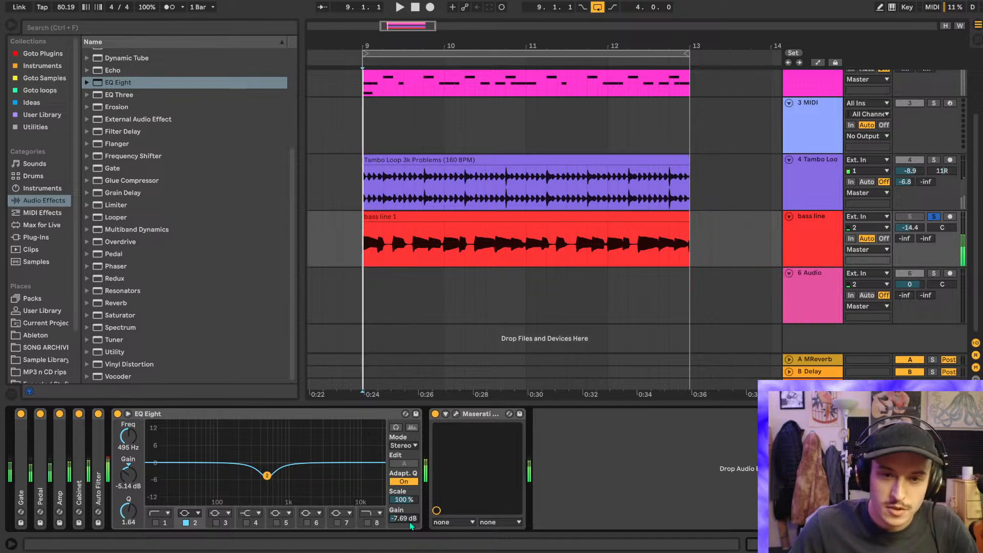
- Reopen the Maserati B72 Mono window beside the device chain and lower EQ Eight's output gain to -12.0 dB
left_click(456, 414)
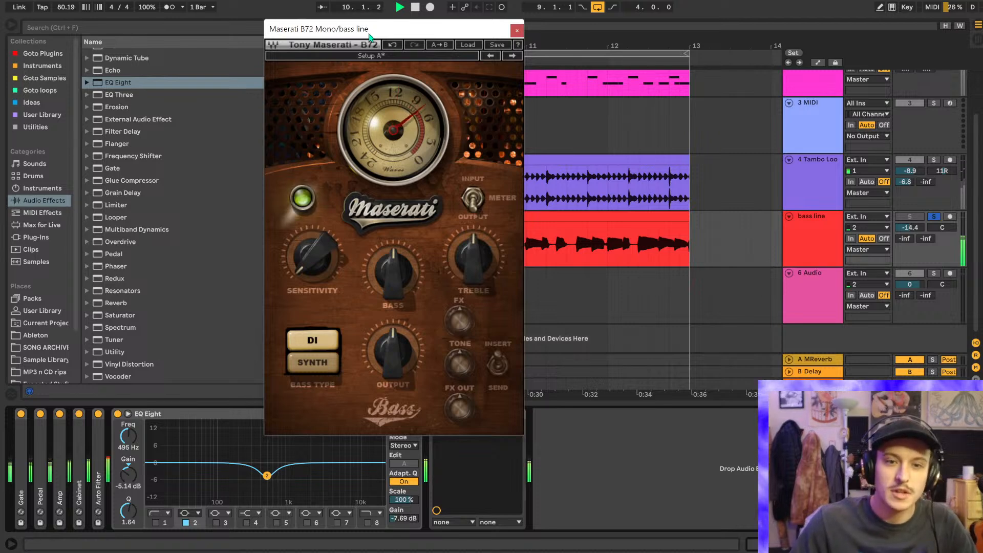
left_click_drag(361, 31, 587, 16)
left_click_drag(403, 517, 404, 540)
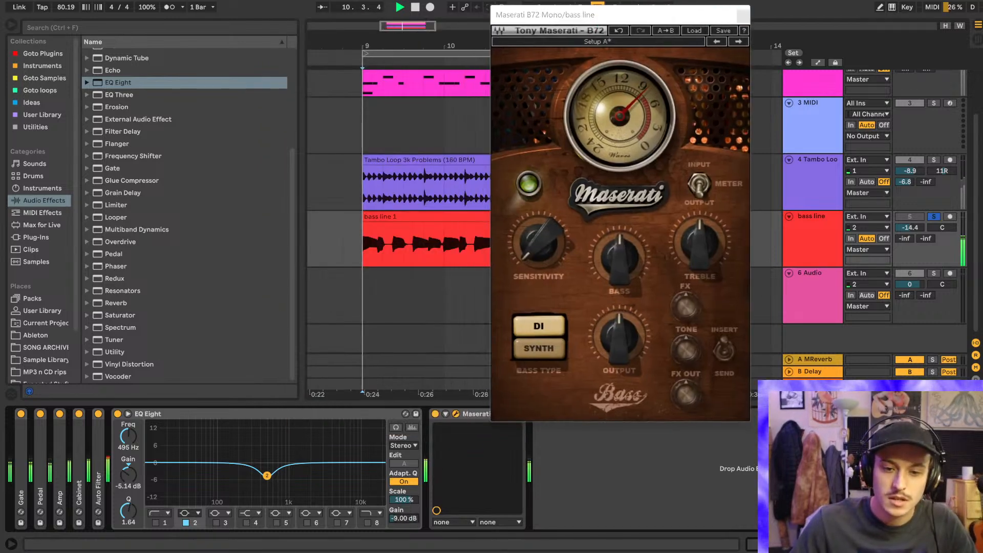
- Set the Maserati B72 Mono's sensitivity to -30.1 and its output to 5.1, and close its window
left_click_drag(539, 241, 538, 286)
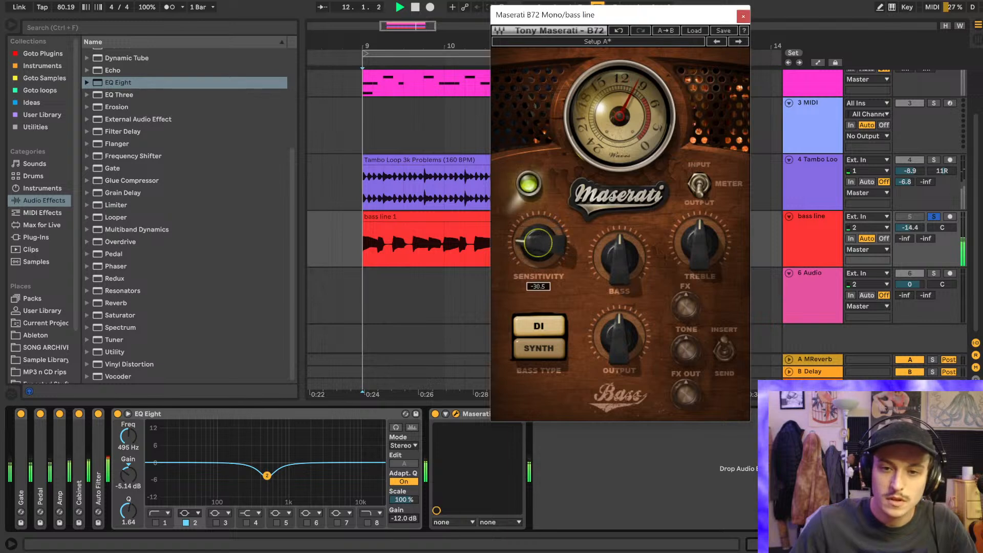
mouse_move(539, 243)
left_mouse_down()
mouse_move(538, 234)
mouse_move(538, 258)
mouse_move(539, 238)
left_mouse_up()
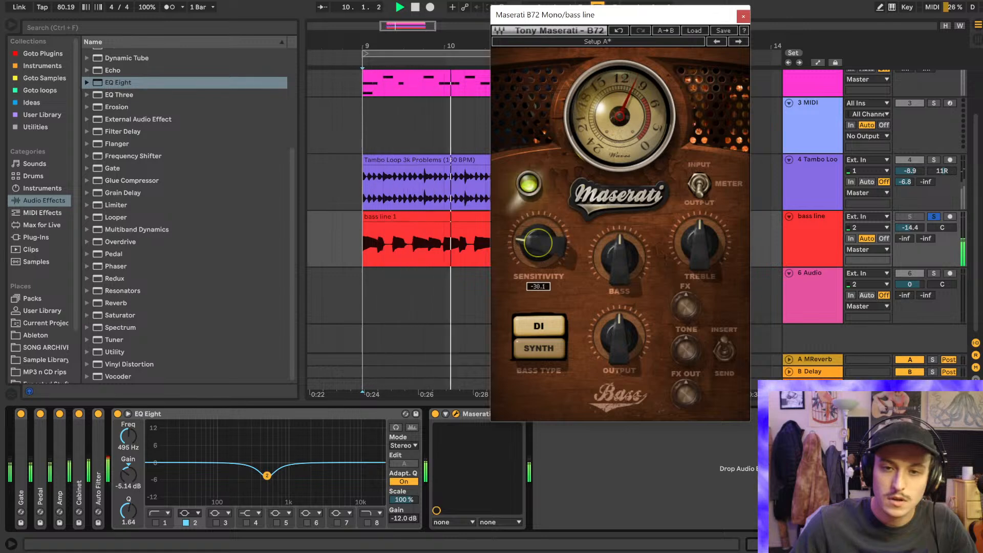
mouse_move(630, 342)
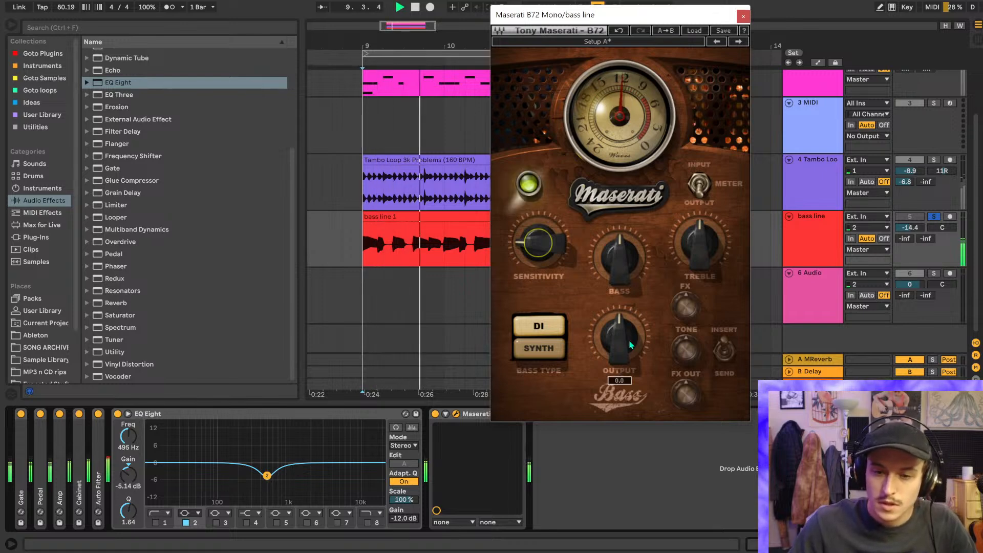
left_click_drag(630, 345, 629, 330)
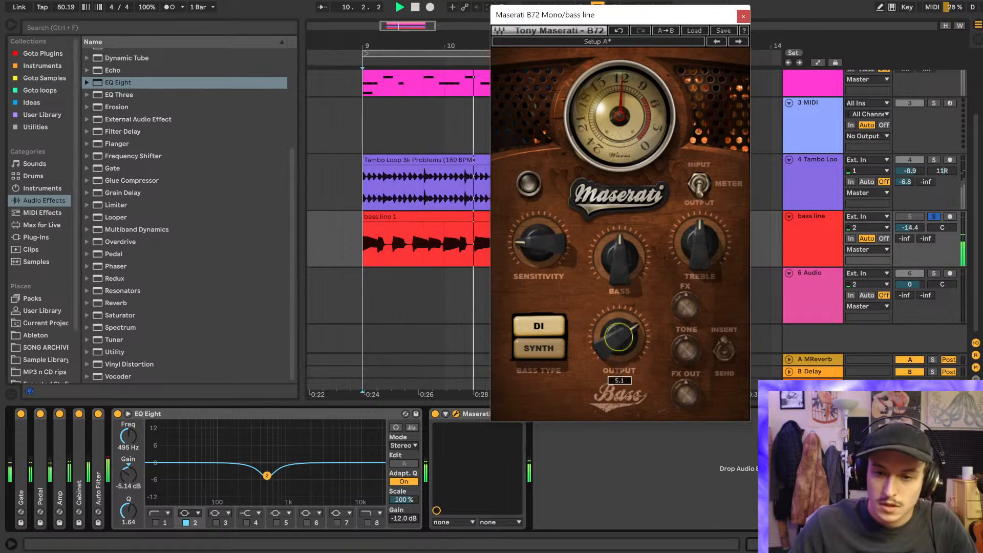
left_click(743, 16)
- Show the Session mixer, collapse EQ Eight and Maserati B72 Mono, restart playback, and check the Auto Filter settings
key("Tab")
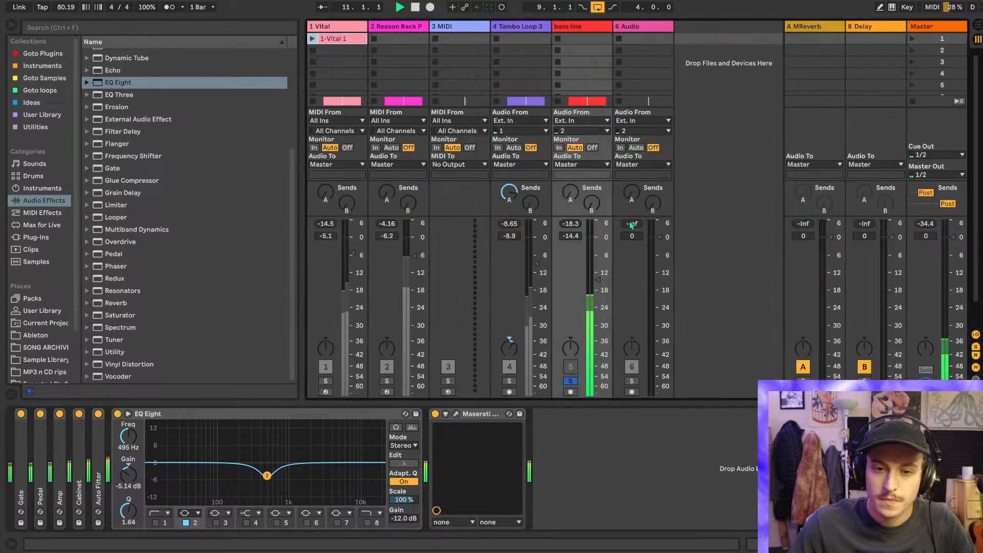
key("space")
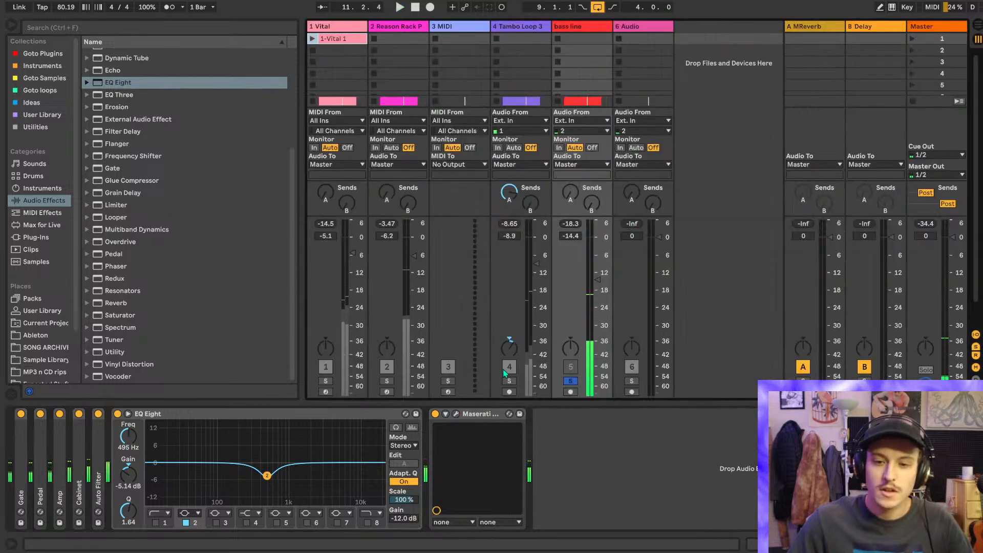
double_click(183, 415)
double_click(183, 415)
key("space")
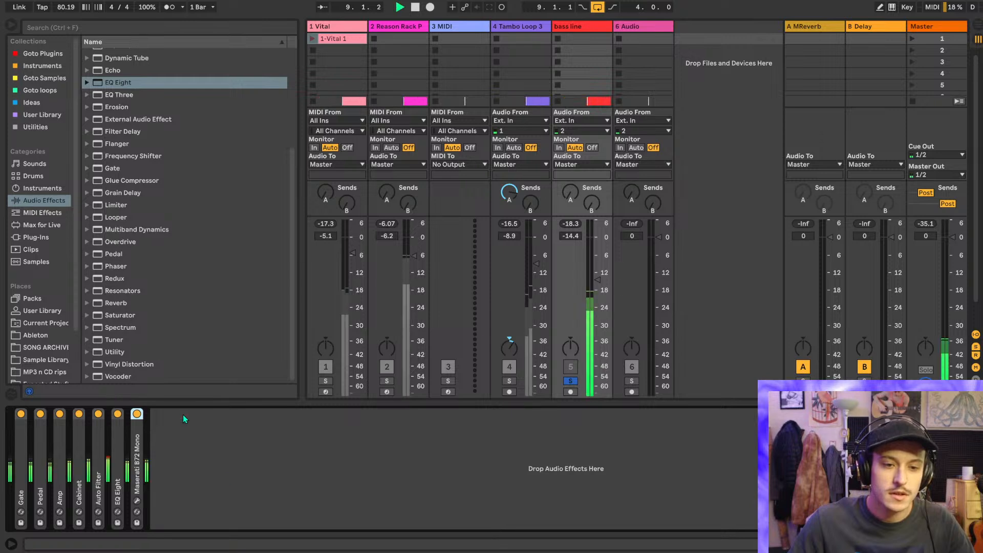
double_click(99, 435)
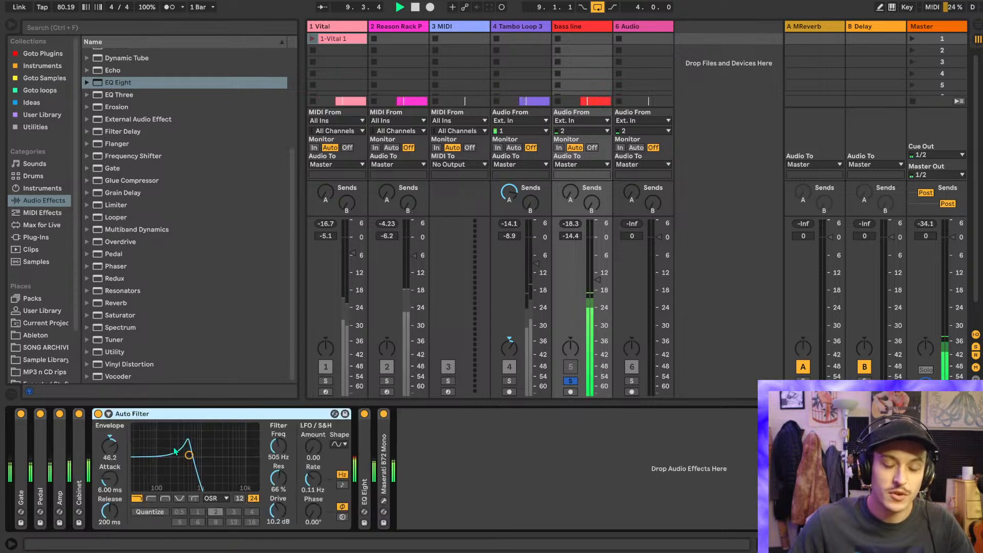
double_click(128, 416)
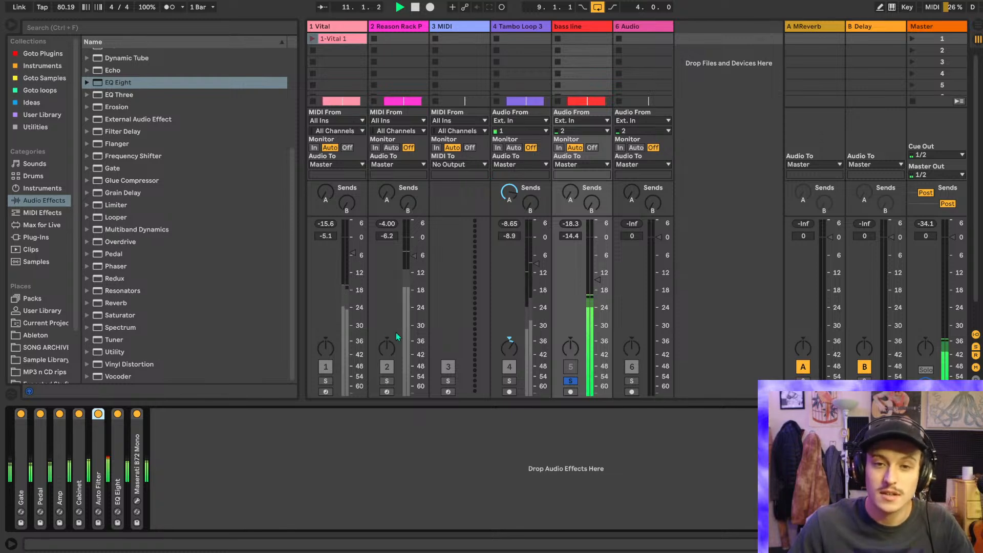
- Solo the Reason Rack track alongside the bass line and raise the bass line's volume to -5.7 dB
left_click(387, 381)
left_click_drag(597, 279, 597, 256)
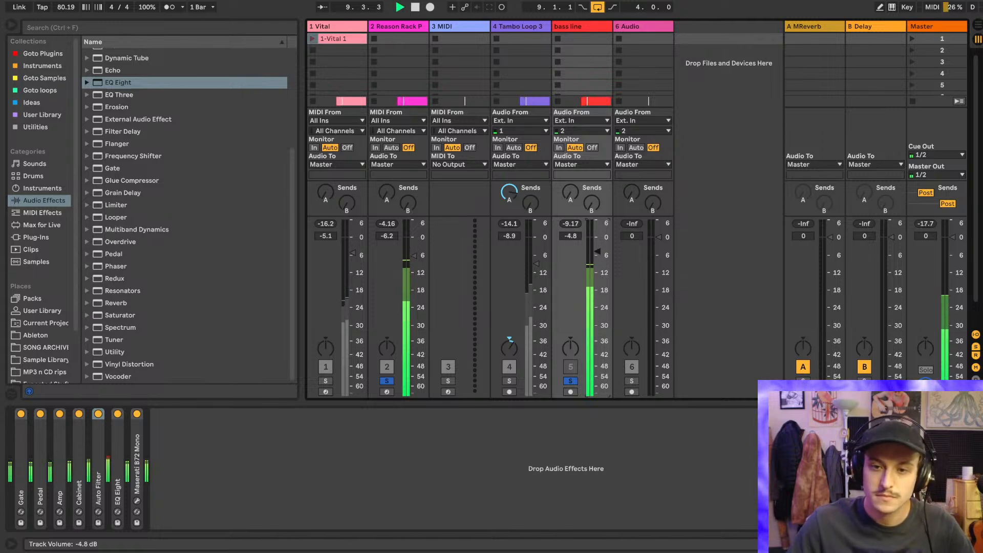
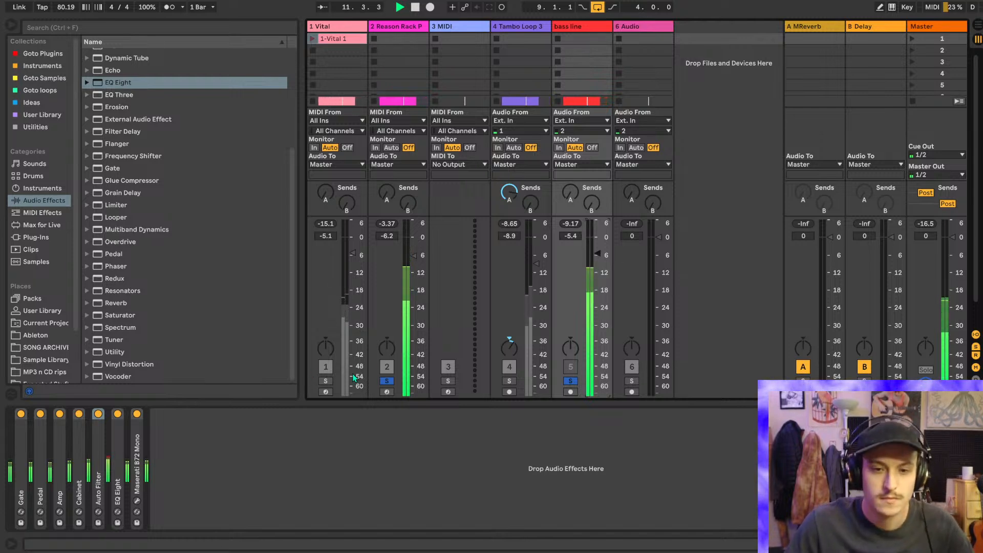
left_click_drag(597, 254, 597, 254)
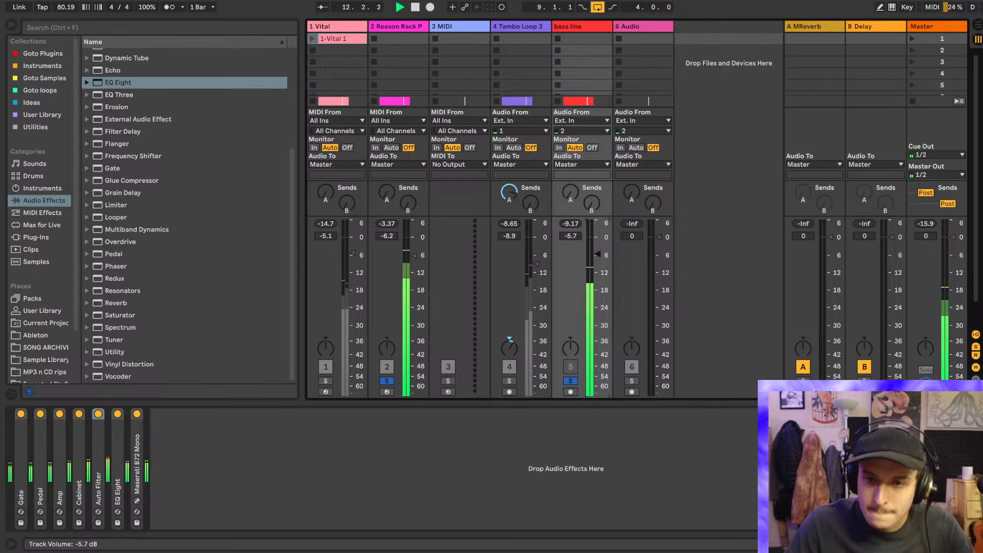
- Add the Tambo Loop track to the solo group and lower its volume to -10.8 dB
left_click(509, 381)
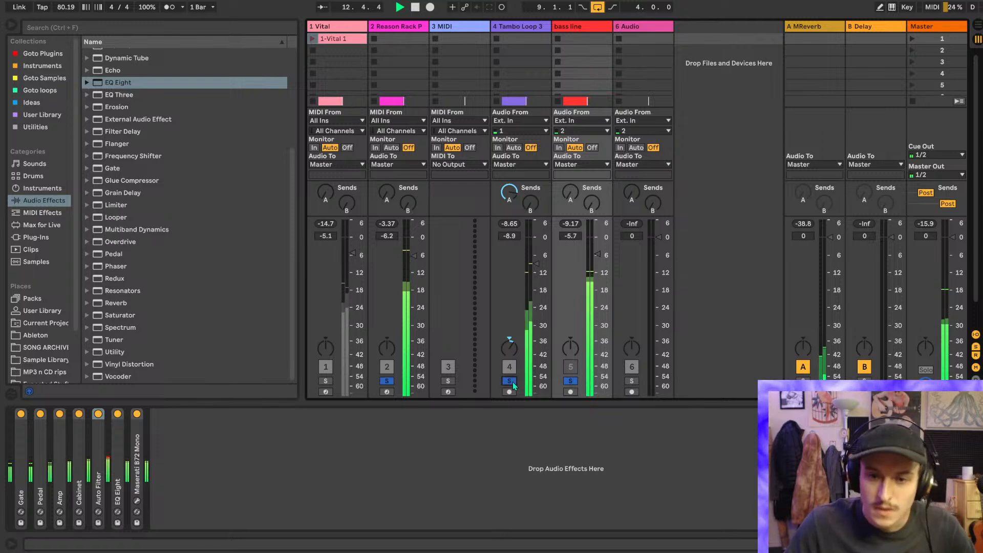
left_click(524, 26)
left_click_drag(538, 266, 539, 265)
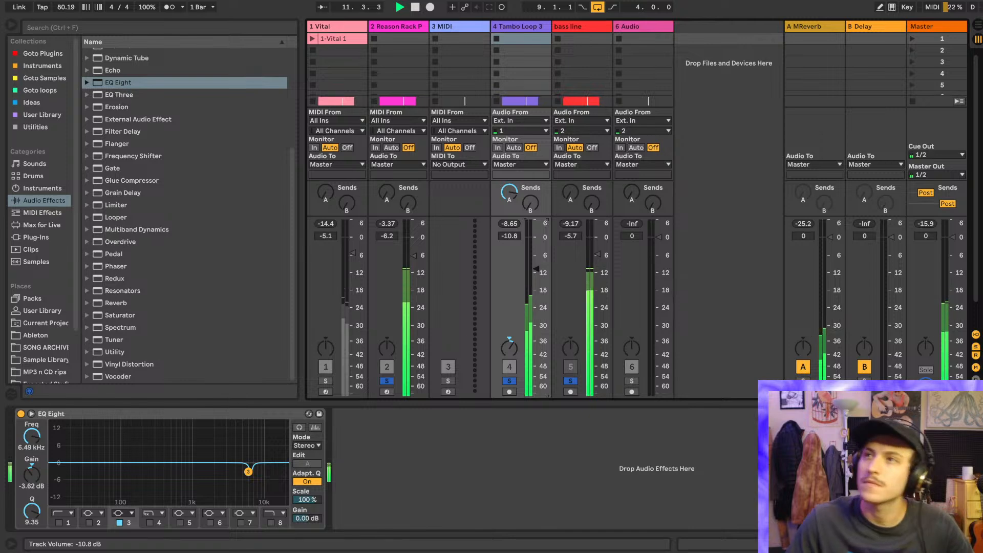
- Set the bass line volume to -5.4 dB and the low-pass in the Reason Rack track's Neutron 3 Equalizer to 10054 Hz
left_click(390, 25)
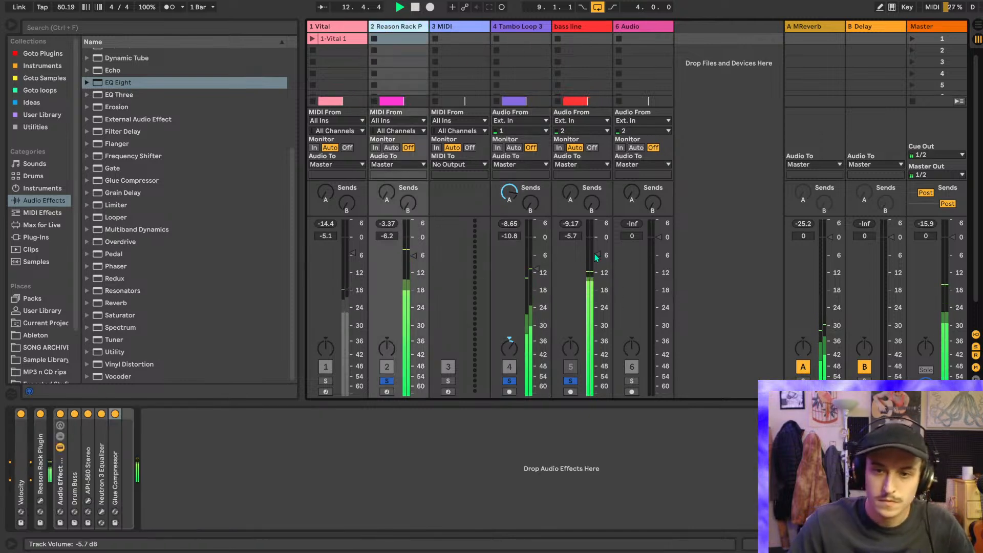
left_click_drag(596, 256, 596, 254)
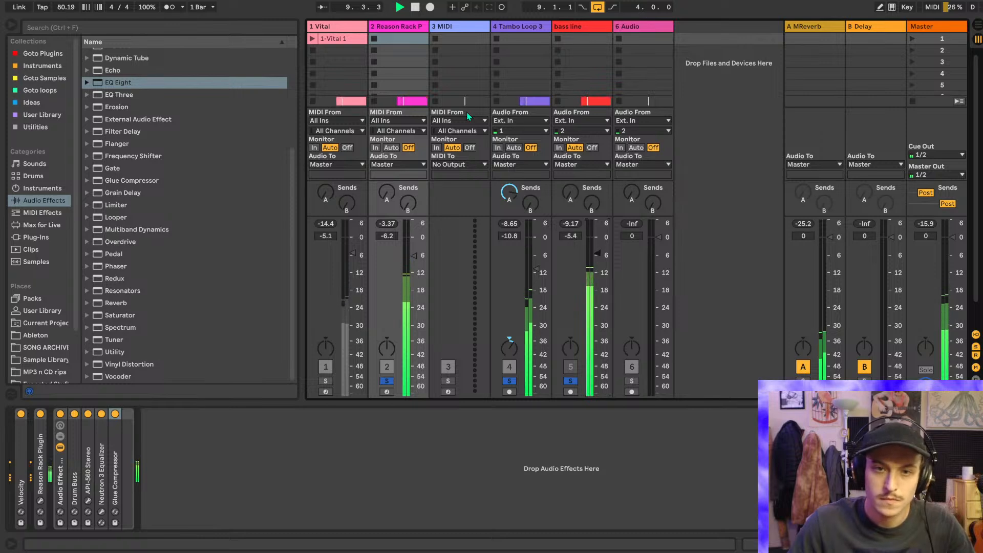
left_click(101, 511)
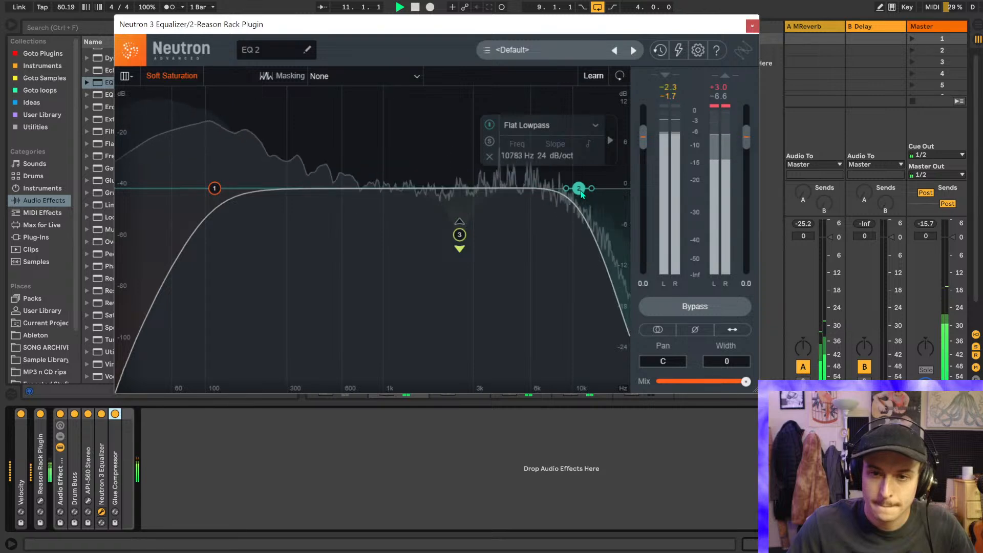
left_click_drag(582, 193, 576, 197)
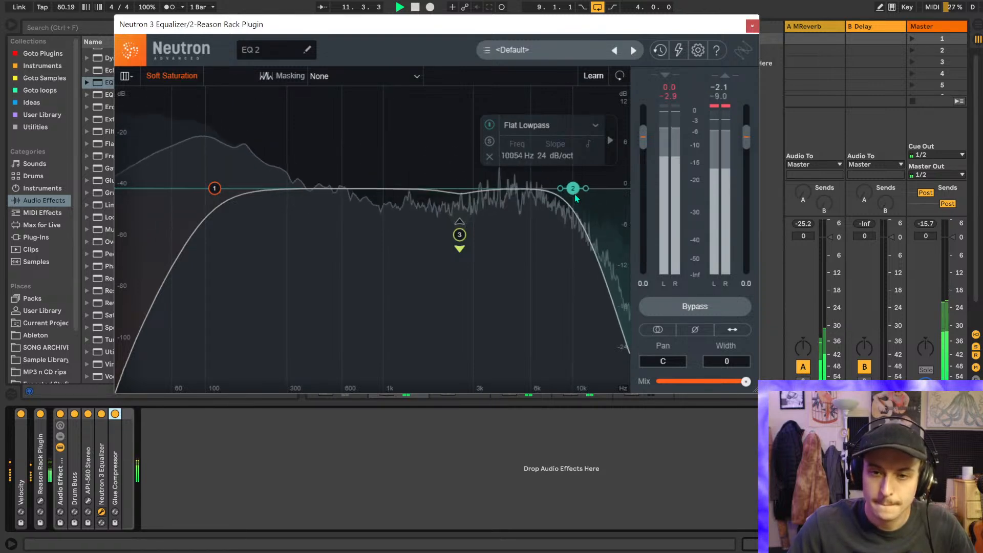
left_click(752, 26)
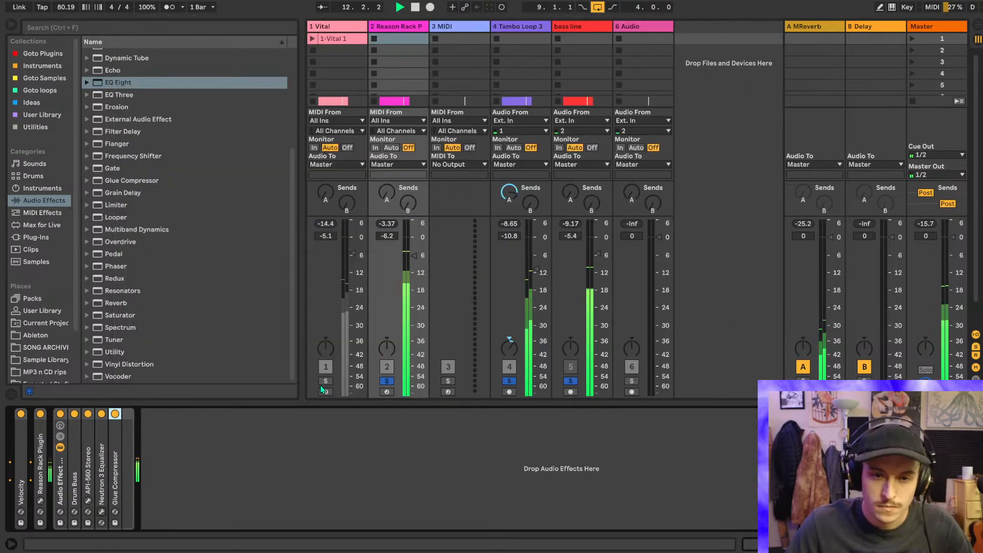
- Clear the solos, reactivate the bass line track, play everything in the Arrangement, and stop and save the set
left_click(386, 382)
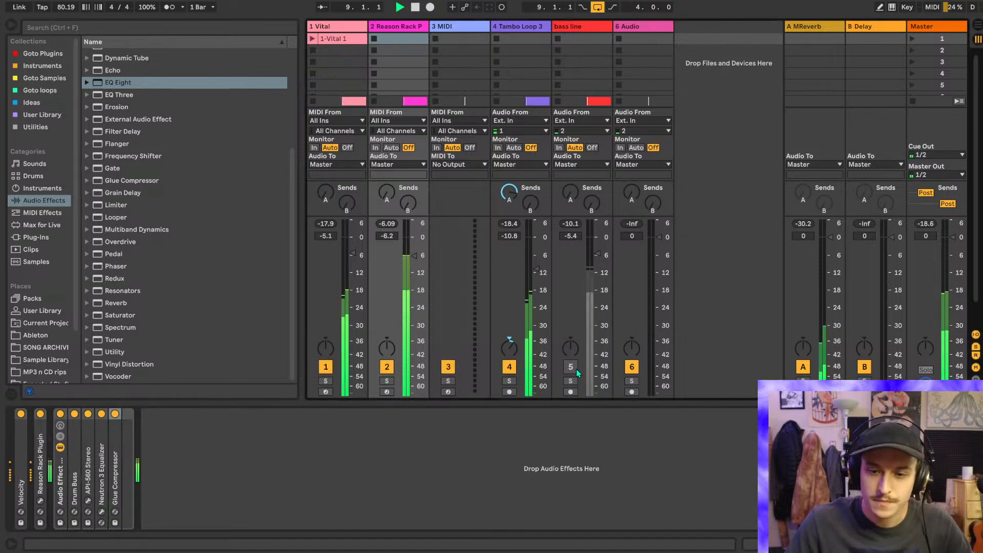
key("Tab")
scroll(657, 333, "up", 3)
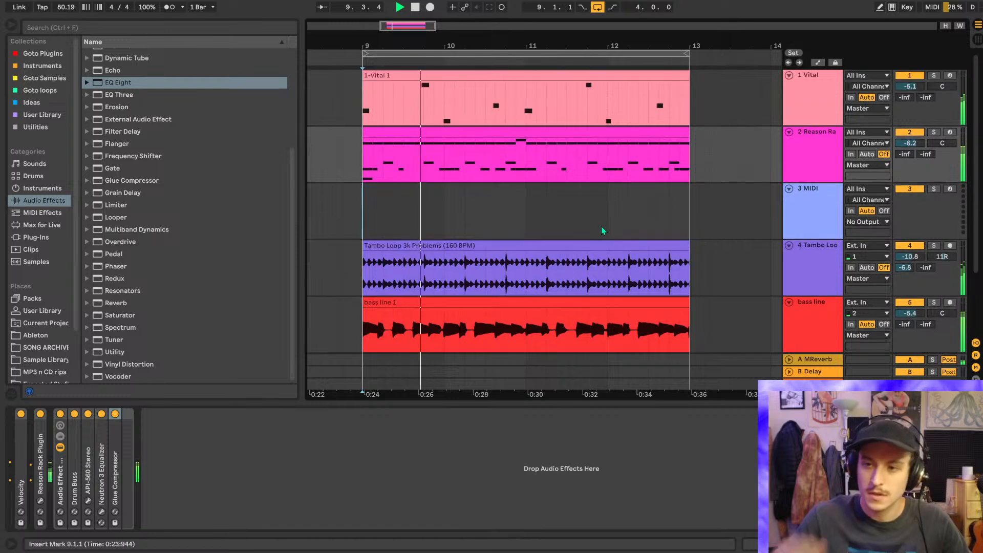
scroll(600, 226, "down", 2)
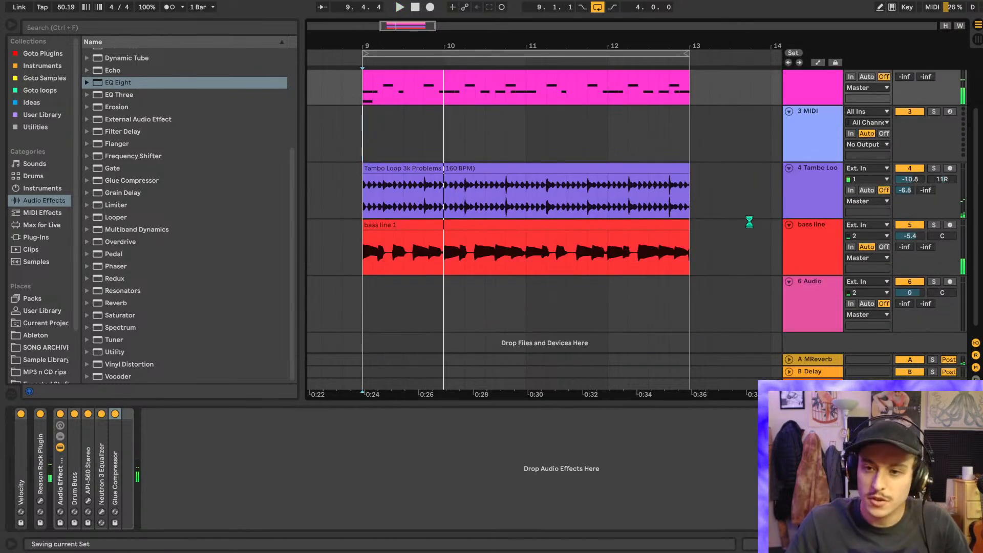
- Add an empty Drum Rack from the Drums category to the empty third MIDI track
scroll(749, 222, "up", 2)
left_click(824, 131)
scroll(600, 164, "down", 1)
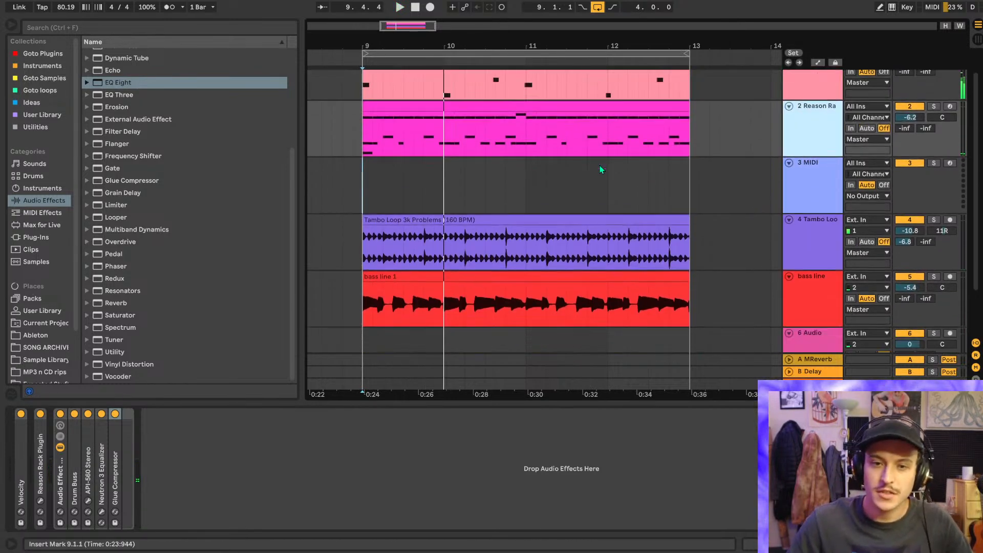
scroll(600, 165, "down", 3)
scroll(640, 150, "up", 3)
left_click(816, 134)
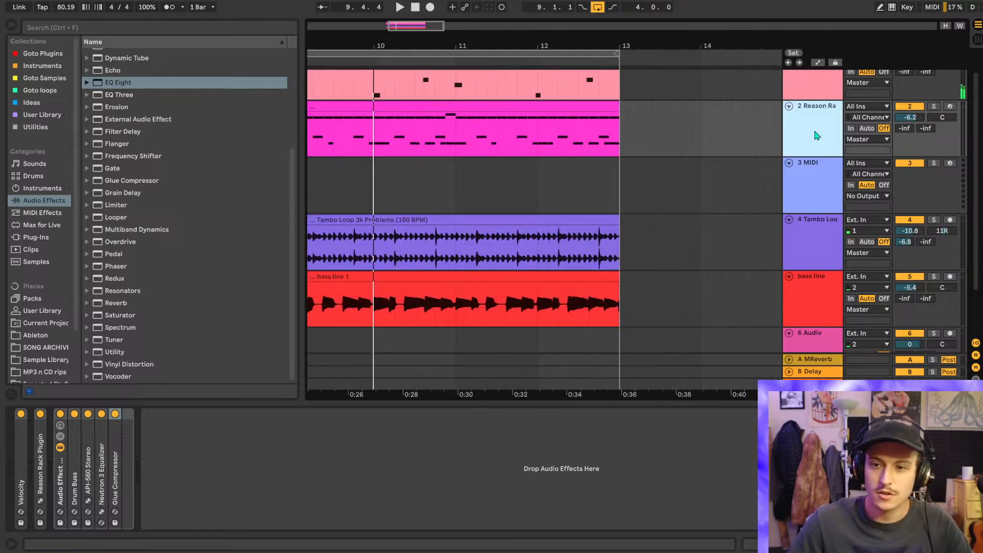
left_click(818, 194)
scroll(700, 200, "down", 3)
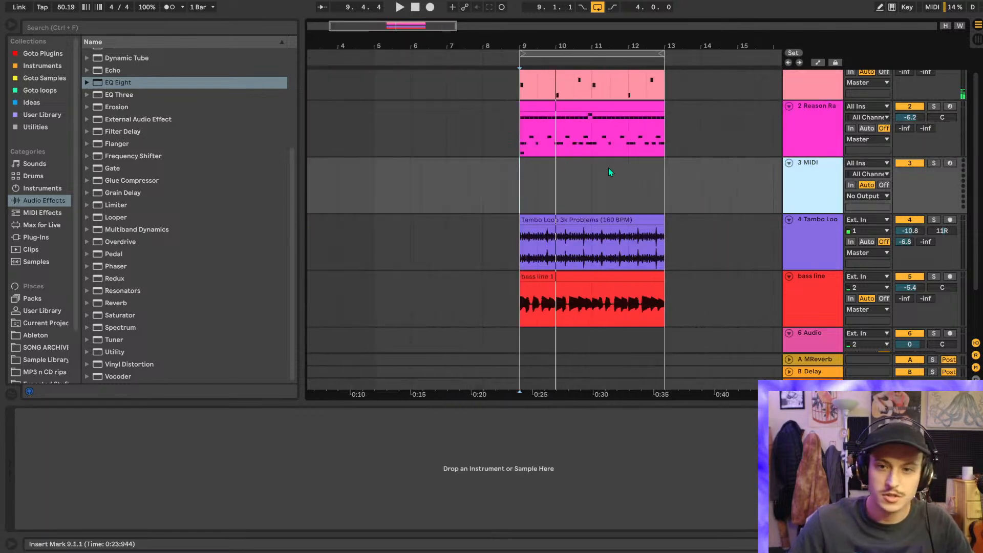
left_click(32, 176)
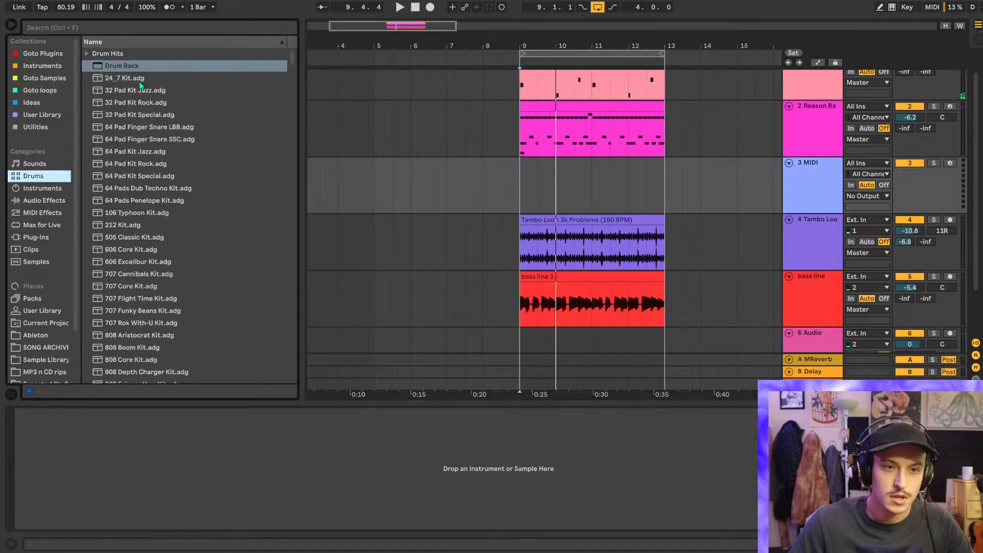
left_click(128, 69)
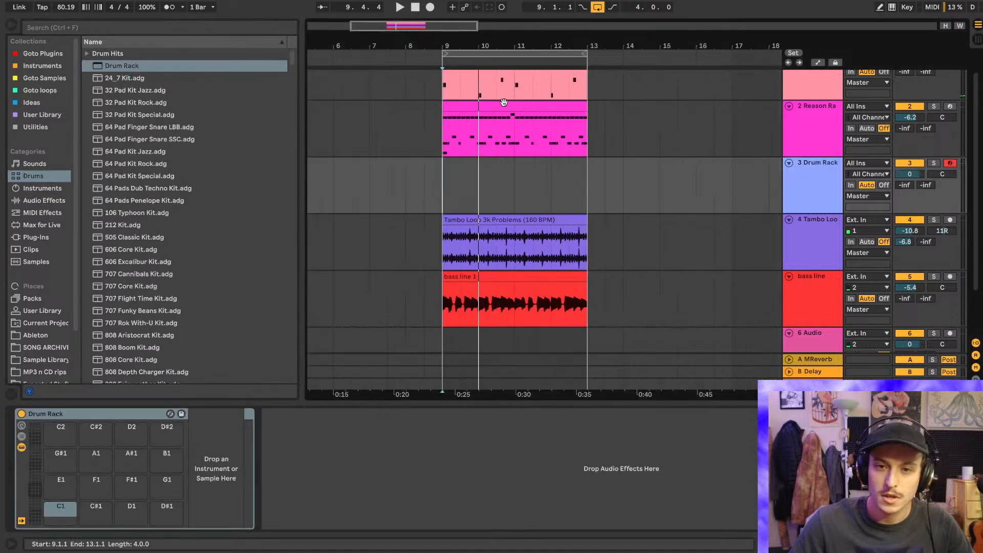
- Copy the Reason Rack MIDI clip to the Drum Rack track at bar 9 and open it for note editing
left_click_drag(503, 105, 499, 166)
double_click(498, 168)
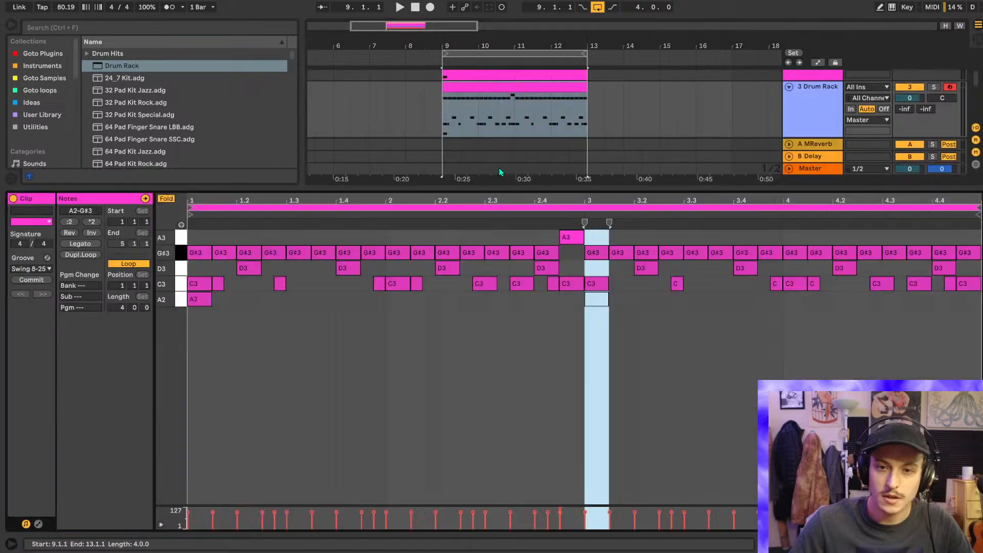
- Remove the A3, G#3 and A2 notes from the Drum Rack clip, keeping the C3 and D3 rows in the folded note view
left_click(182, 238)
key("Delete")
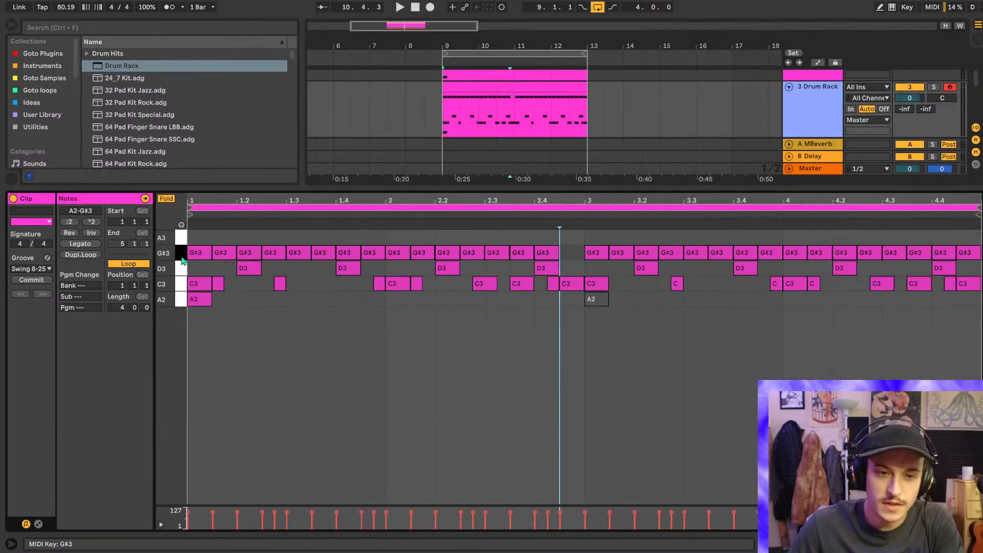
left_click(181, 252)
key("Delete")
left_click(181, 268)
key("Delete")
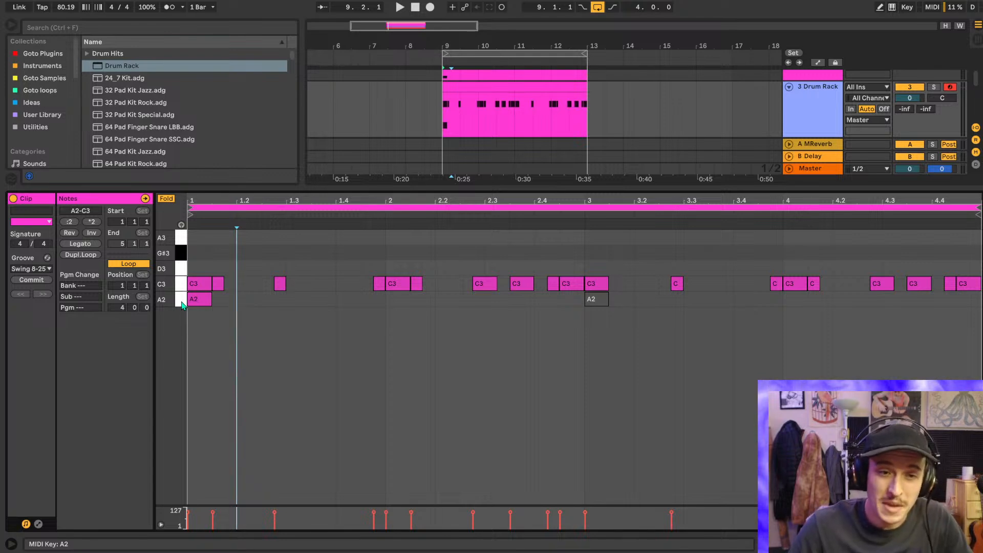
key("ctrl+z")
left_click(181, 299)
key("Delete")
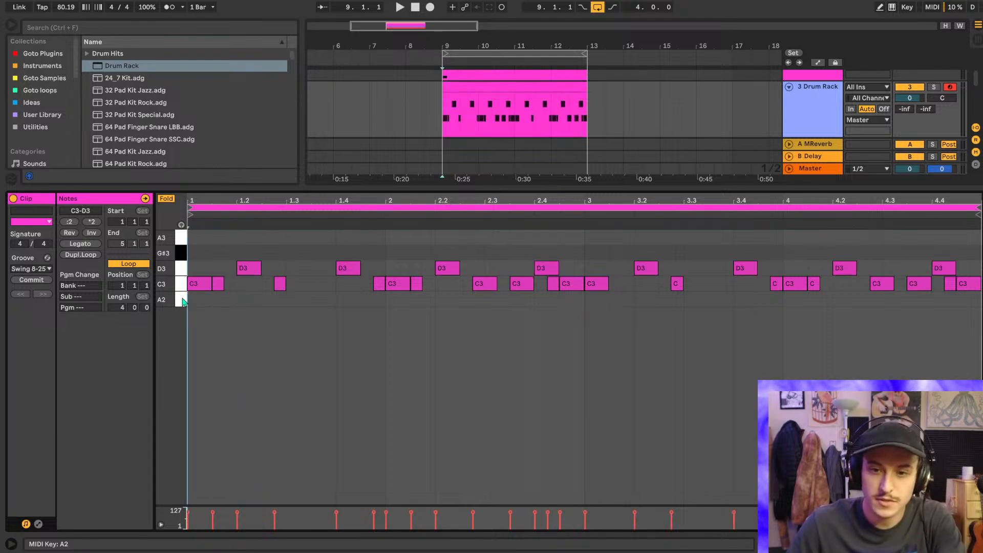
left_click(164, 200)
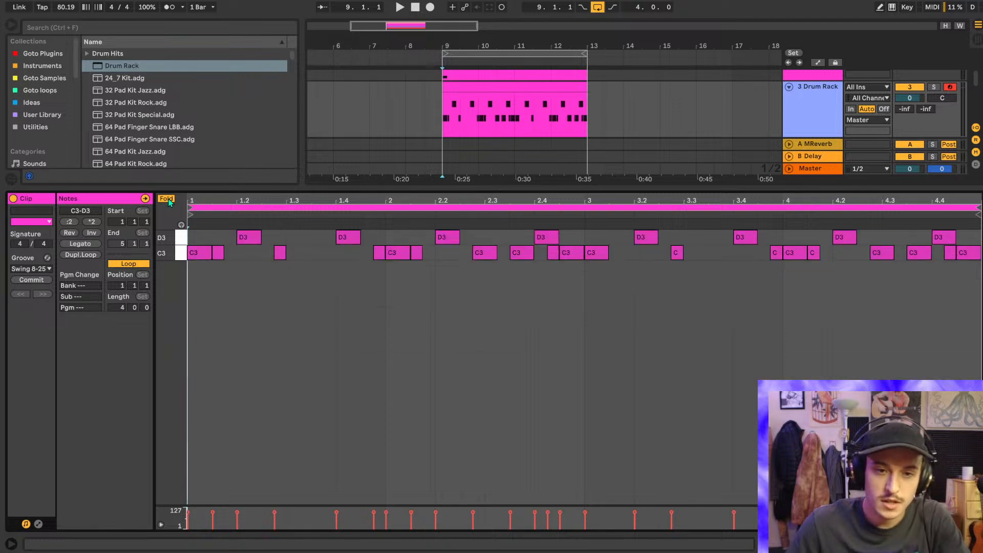
- Return to the device view and deactivate the Drum Rack track
key("shift+Tab")
scroll(924, 145, "up", 4)
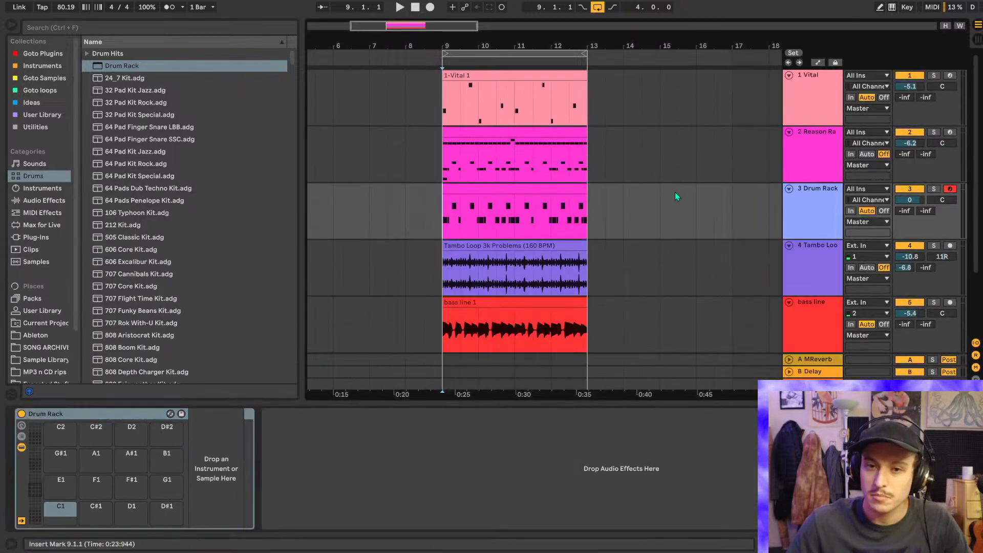
left_click(910, 190)
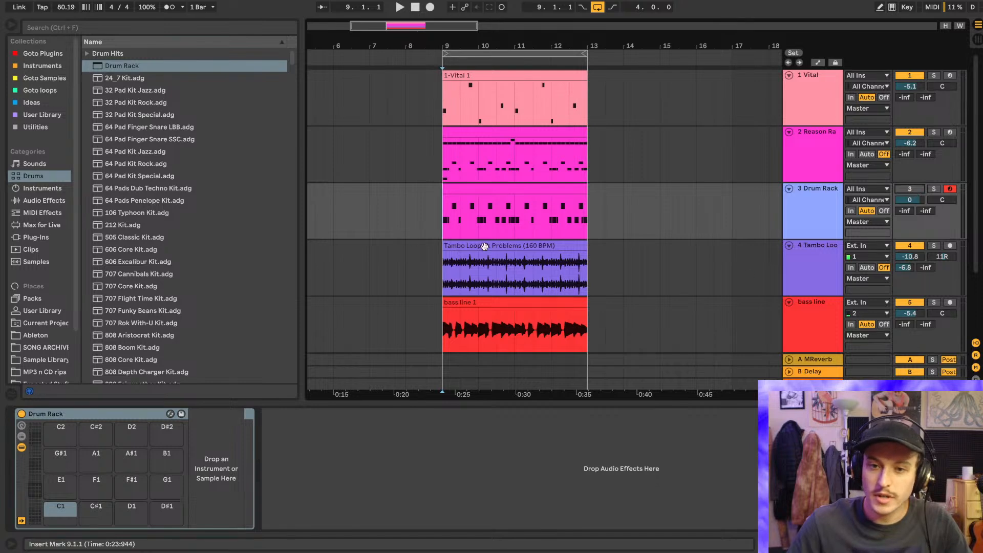
- Insert a new MIDI track below the Reason Rack track and copy the Drum Rack clip onto it at bar 9
left_click(816, 154)
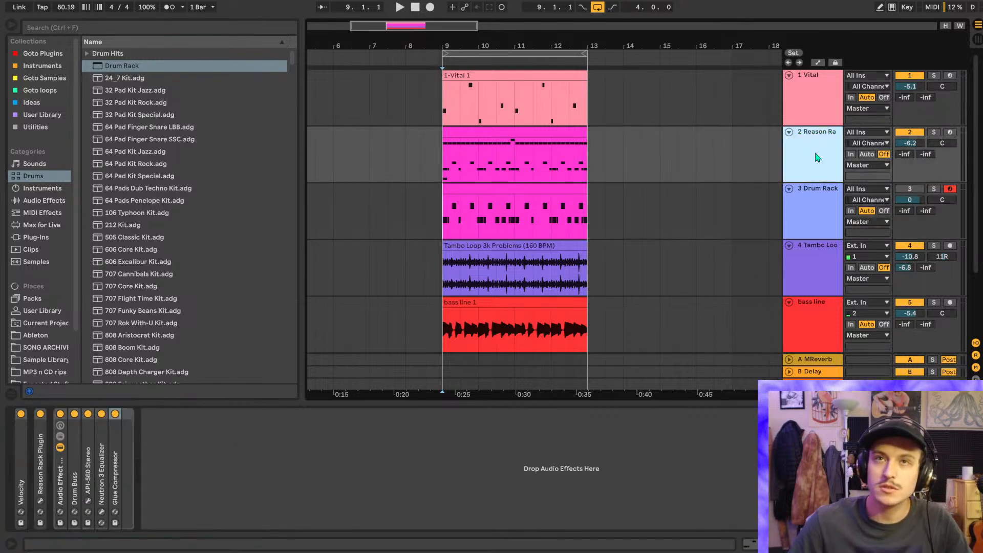
key("ctrl+shift+t")
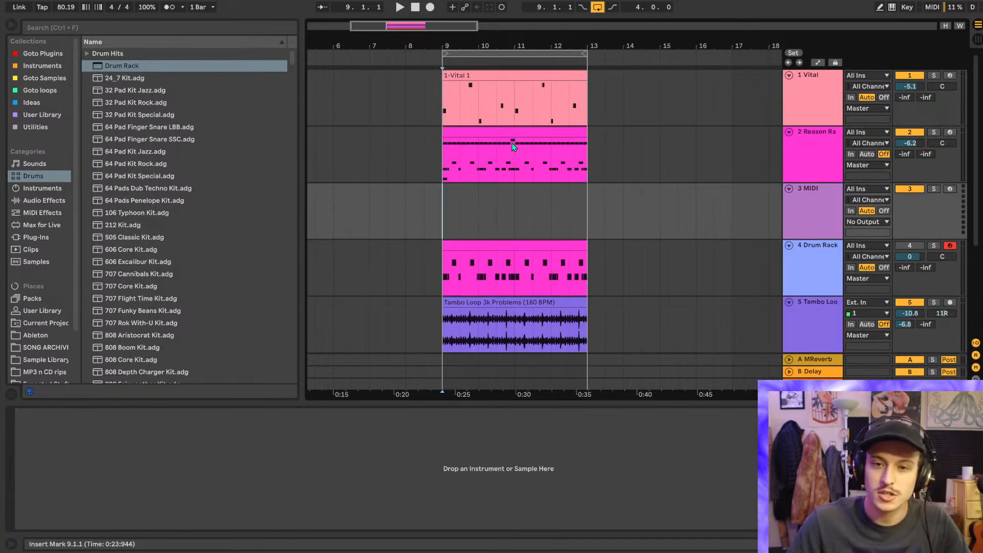
left_click_drag(516, 245, 518, 220)
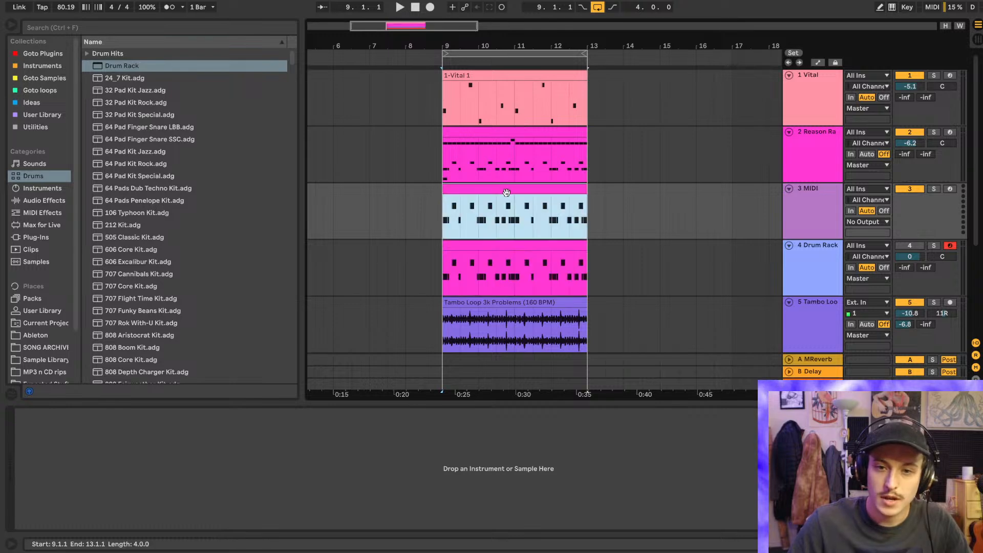
- Delete all D3 notes from the copied clip on the new MIDI track, leaving only the C3 kick pattern
double_click(505, 190)
left_click(177, 254)
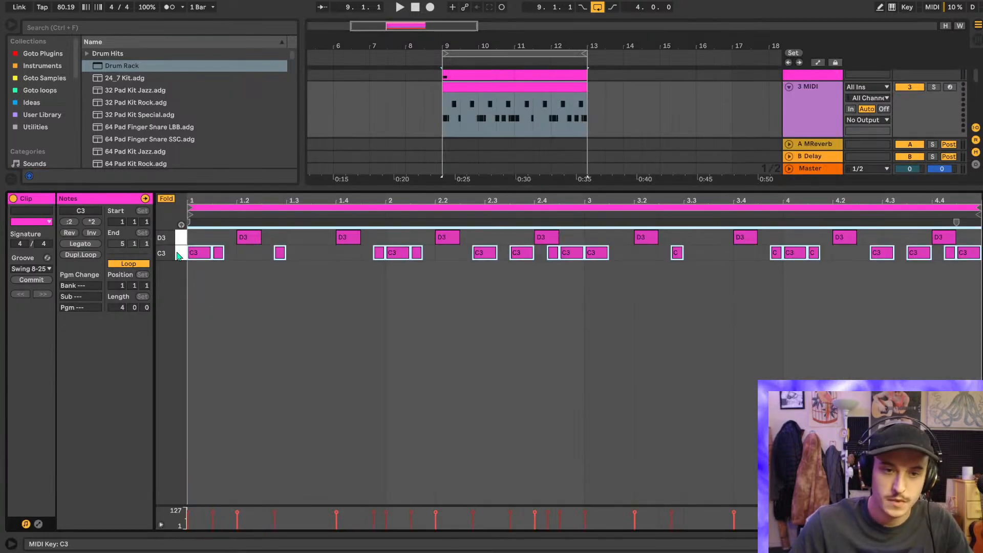
left_click(178, 237)
key("Delete")
key("shift+Tab")
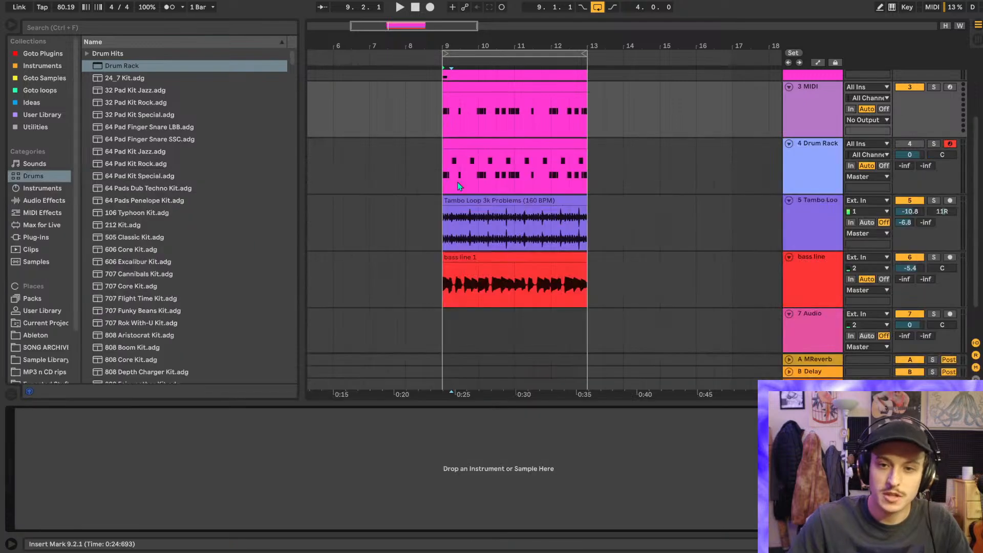
scroll(480, 180, "up", 3)
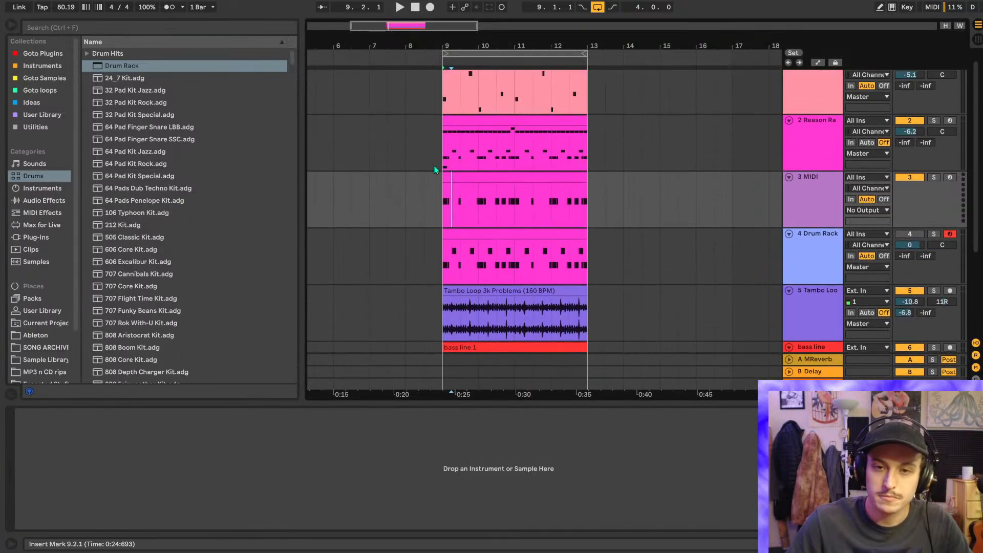
- Add an empty Simpler from the Instruments category to the new MIDI track
left_click(505, 234)
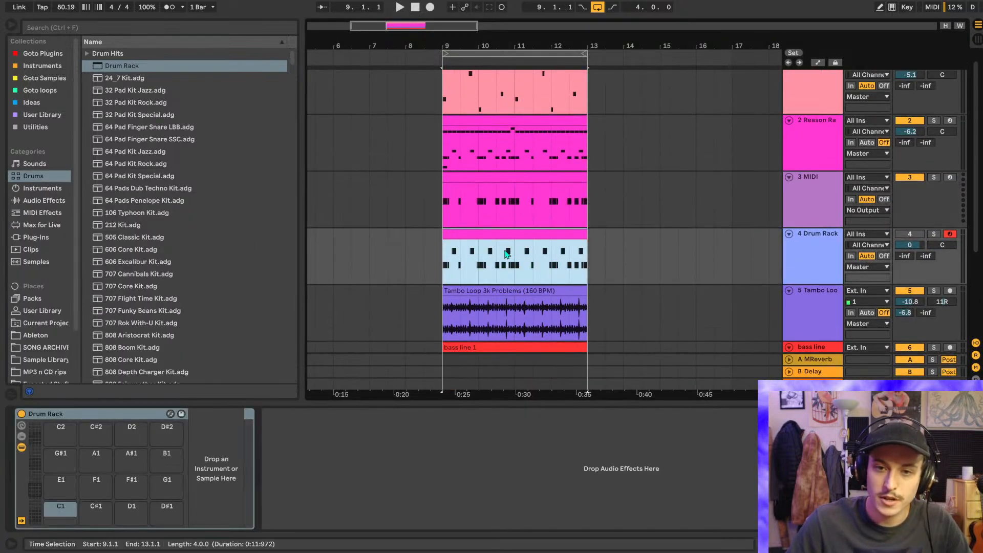
left_click(511, 125)
left_click(506, 177)
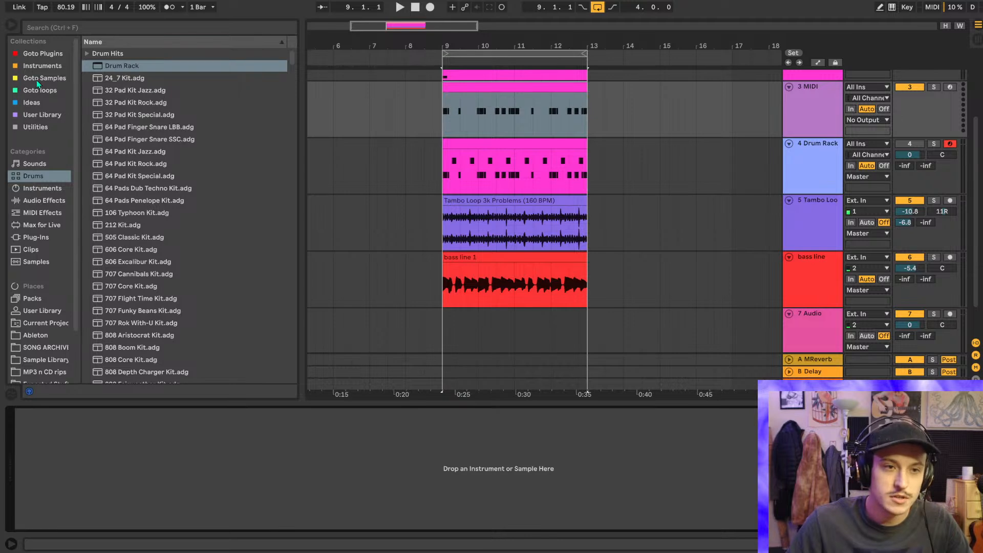
left_click(38, 81)
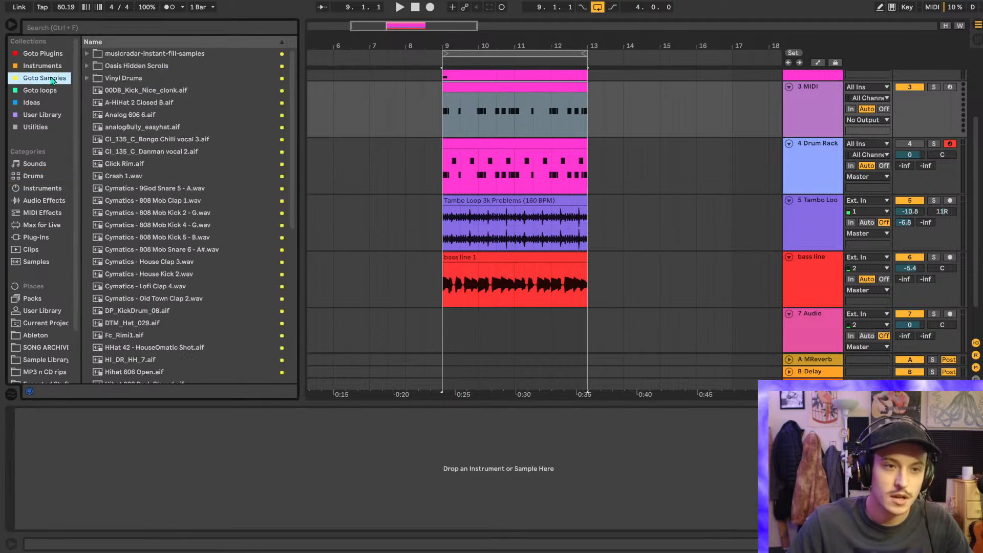
left_click(39, 188)
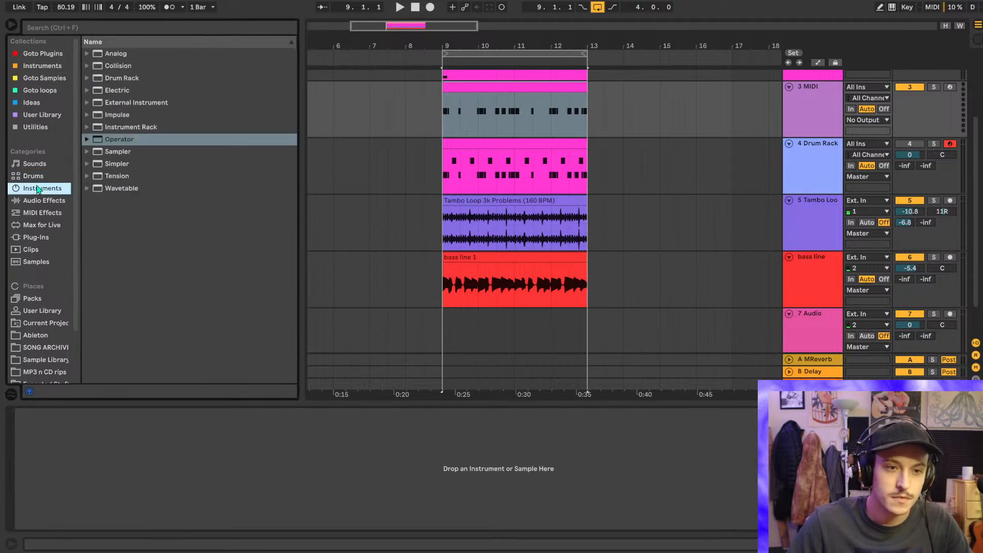
left_click(114, 164)
left_click_drag(791, 136, 790, 135)
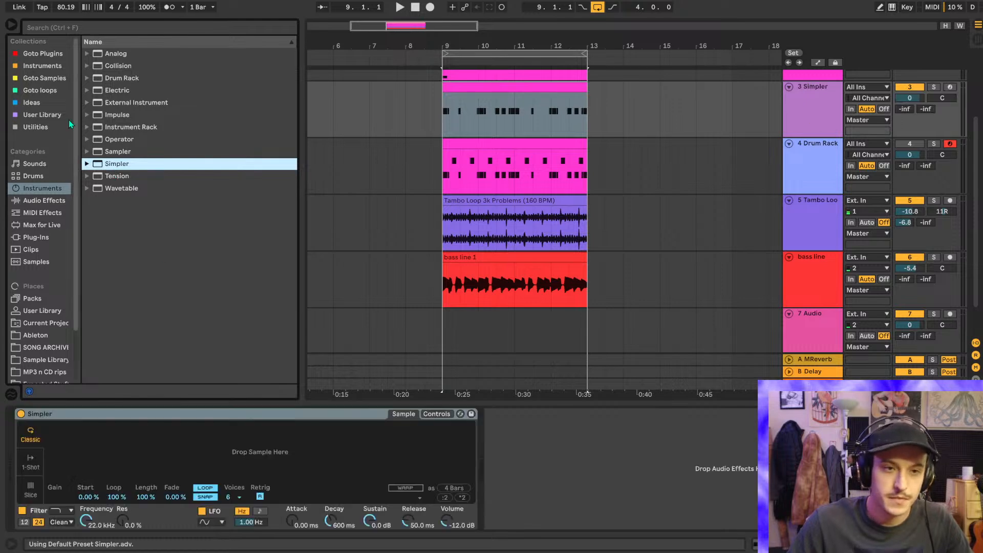
- Search the Goto Samples collection for "click", load Click Rim.aif into the Simpler in 1-Shot mode, and clear the search
left_click(42, 82)
left_click(94, 25)
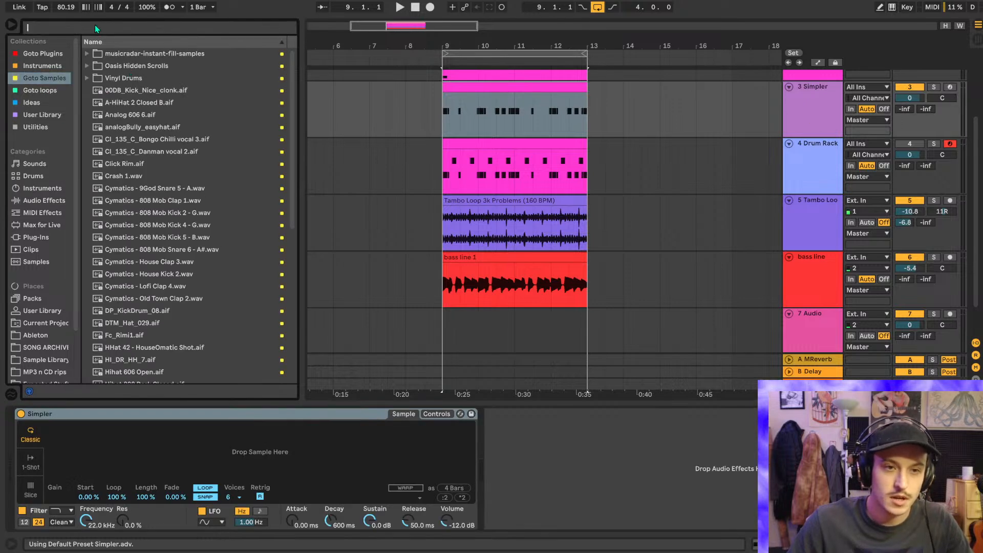
type("click")
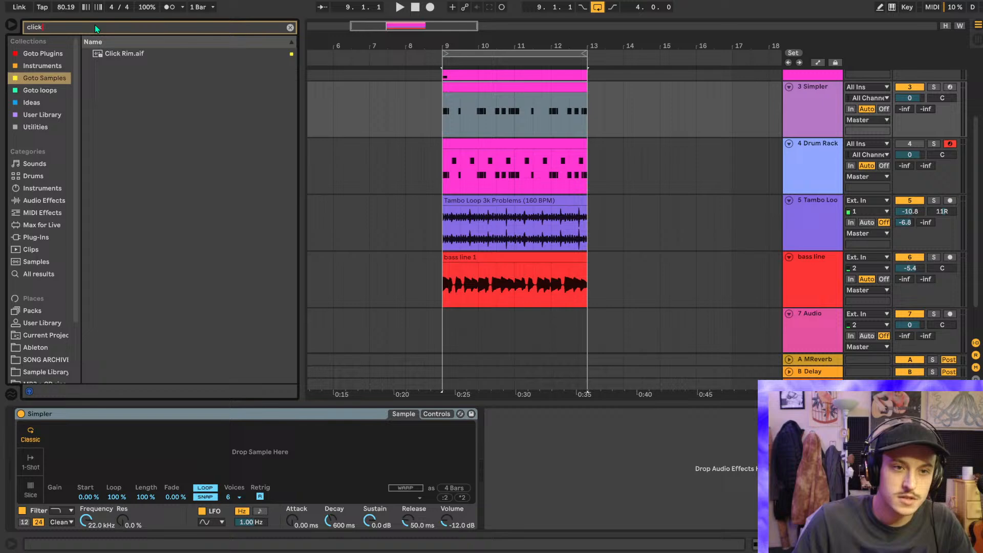
double_click(129, 55)
left_click(31, 462)
scroll(588, 240, "right", 2)
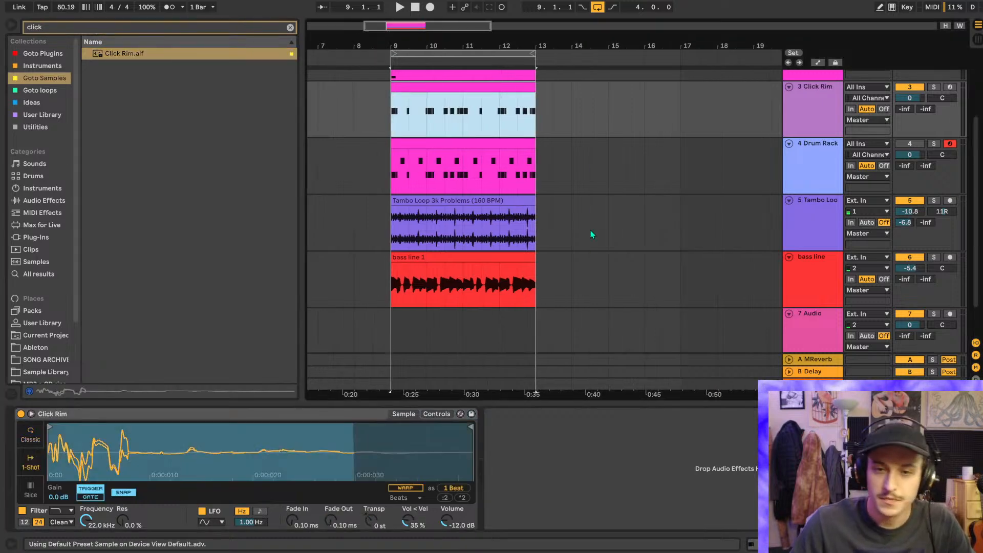
scroll(411, 134, "up", 5)
scroll(353, 120, "left", 1)
left_click(341, 128)
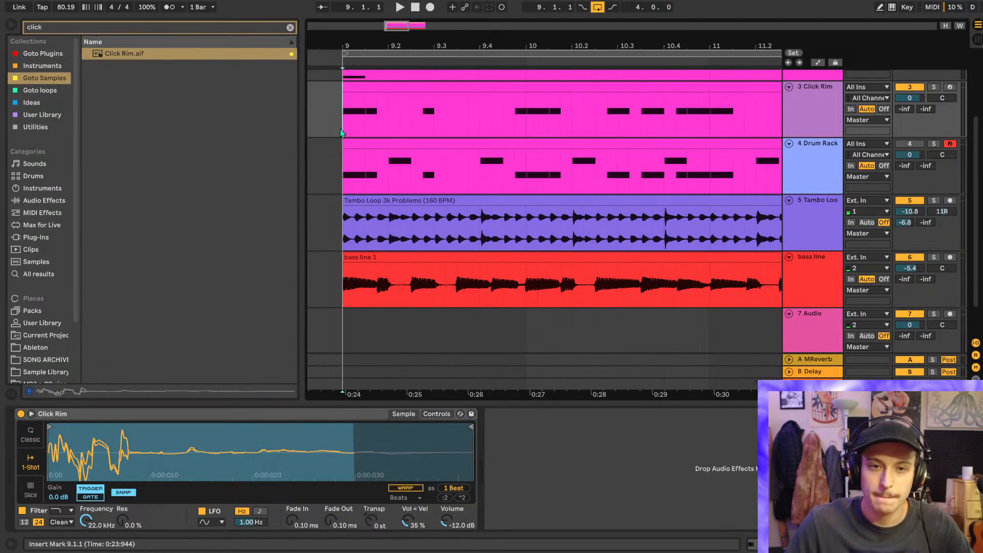
left_click(290, 27)
scroll(656, 127, "up", 3)
- Collapse the effects on the Vital track and add a Compressor from Audio Effects at the end of its chain
left_click(822, 115)
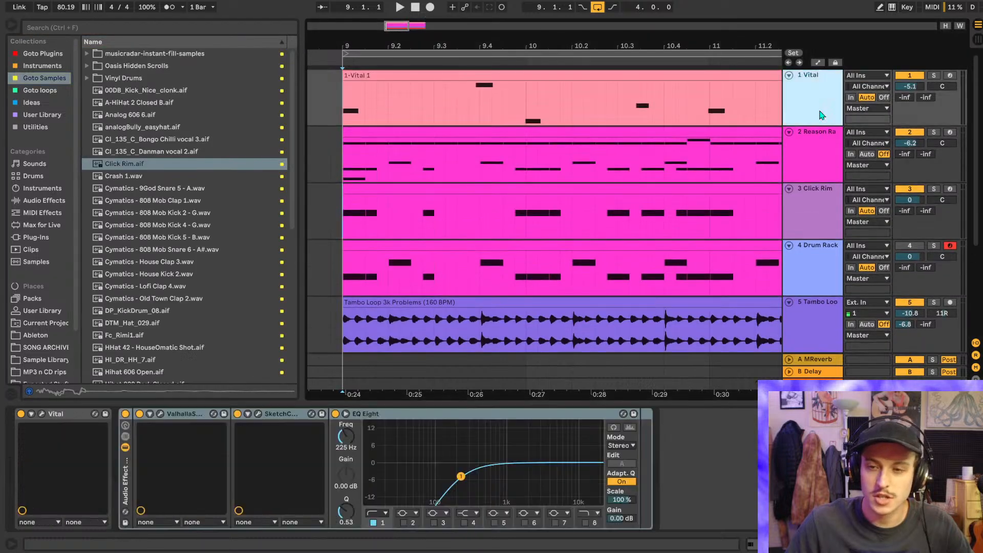
left_click(38, 203)
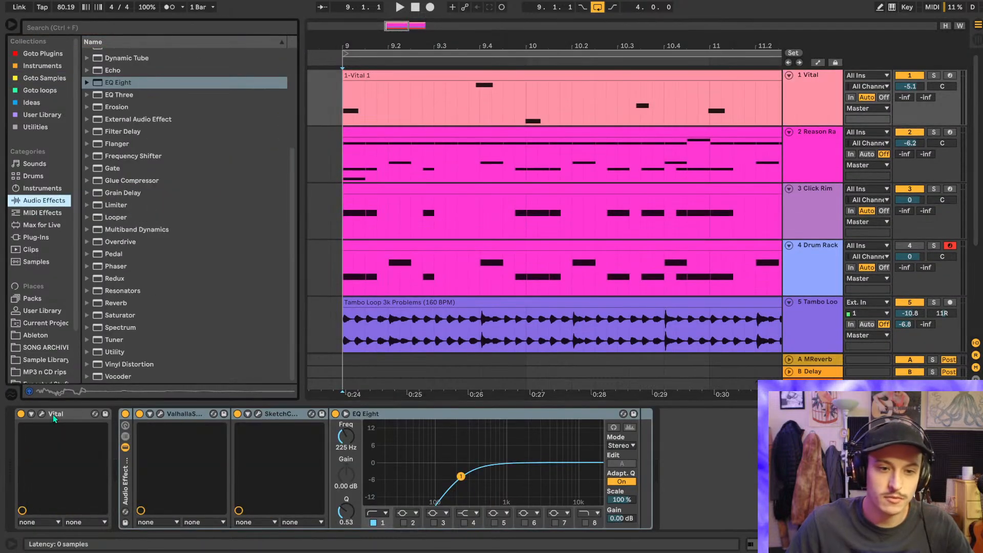
double_click(185, 413)
double_click(197, 413)
double_click(235, 418)
scroll(176, 124, "up", 4)
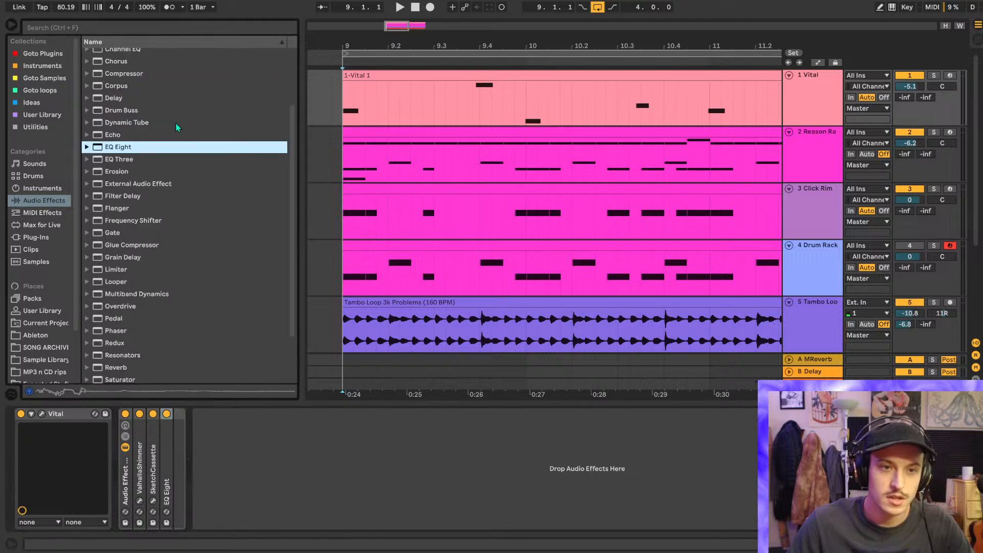
left_click_drag(125, 154, 261, 429)
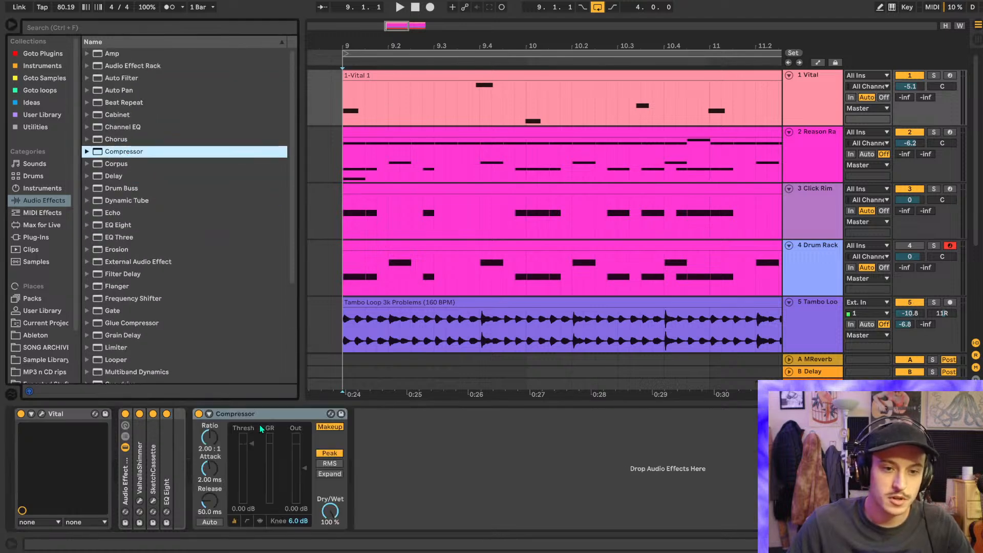
- Rename the Vital track's Compressor as "sc" and enable its Sidechain
left_click(234, 417)
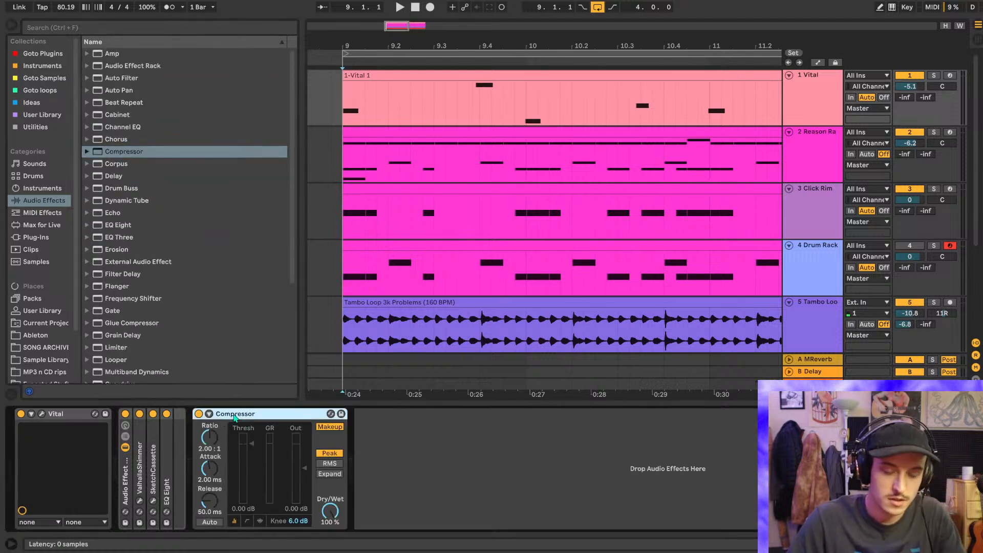
key("ctrl+r")
type("sc")
left_click(209, 413)
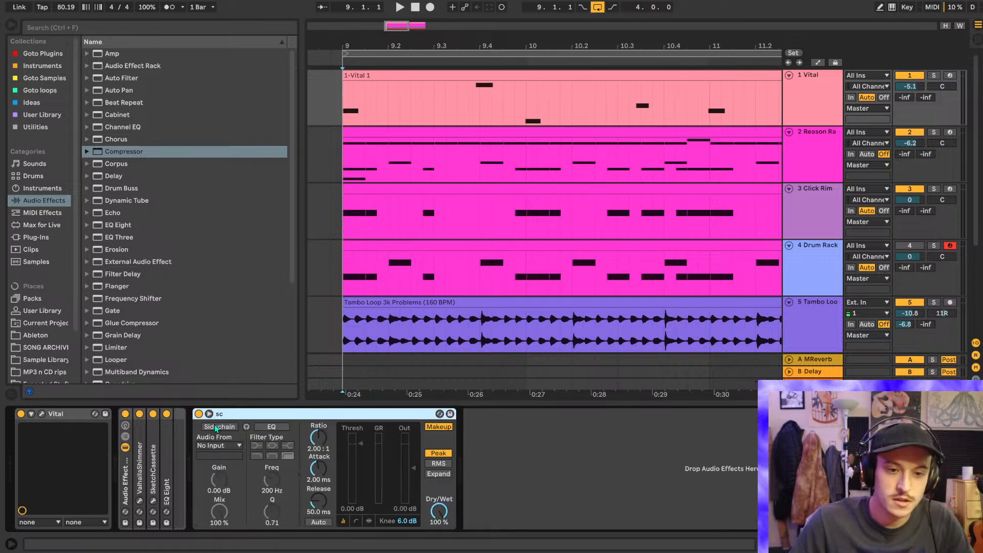
left_click(218, 445)
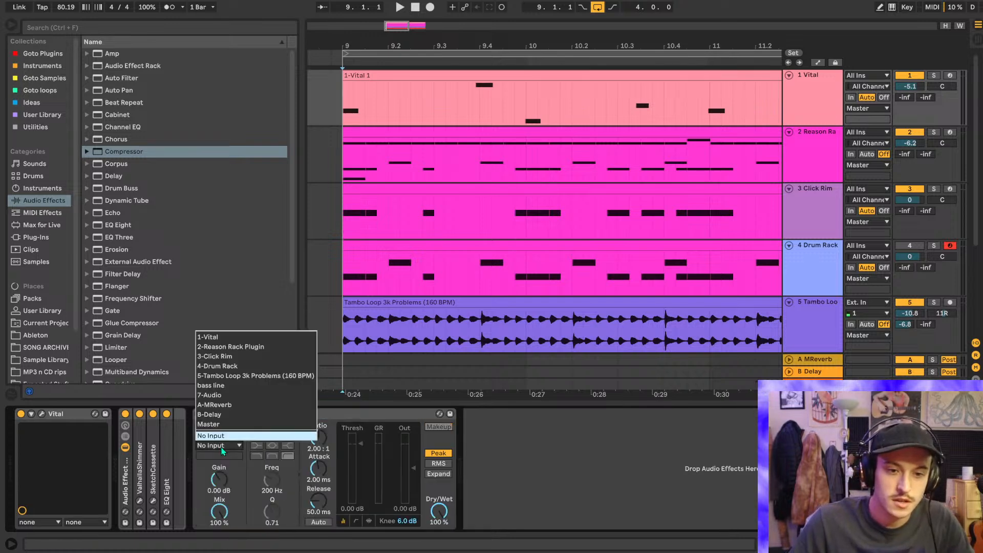
left_click(449, 412)
- Rename the Click Rim track as "ghost sc" and choose it as the audio source of the Vital track's sidechain compressor
key("ctrl+r")
type("gh")
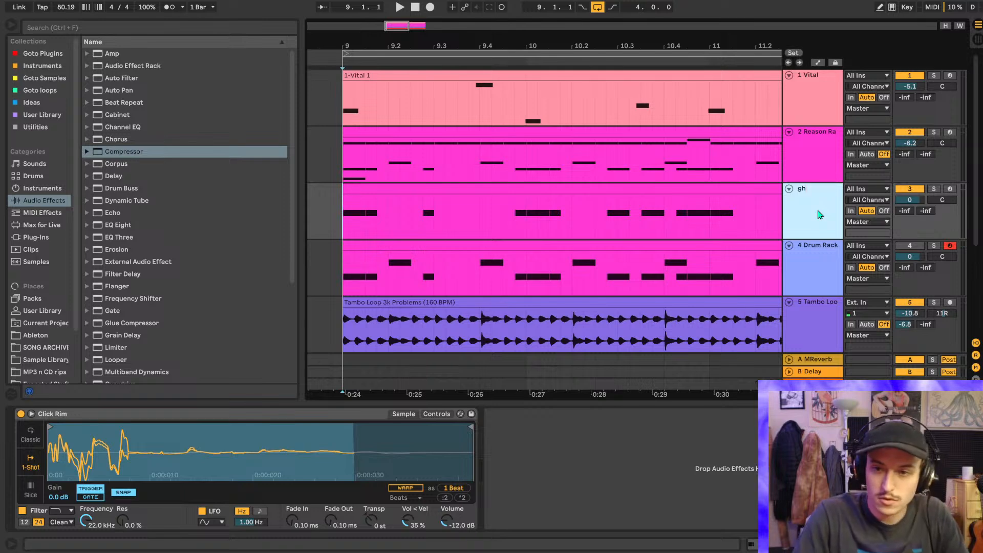
left_click(814, 103)
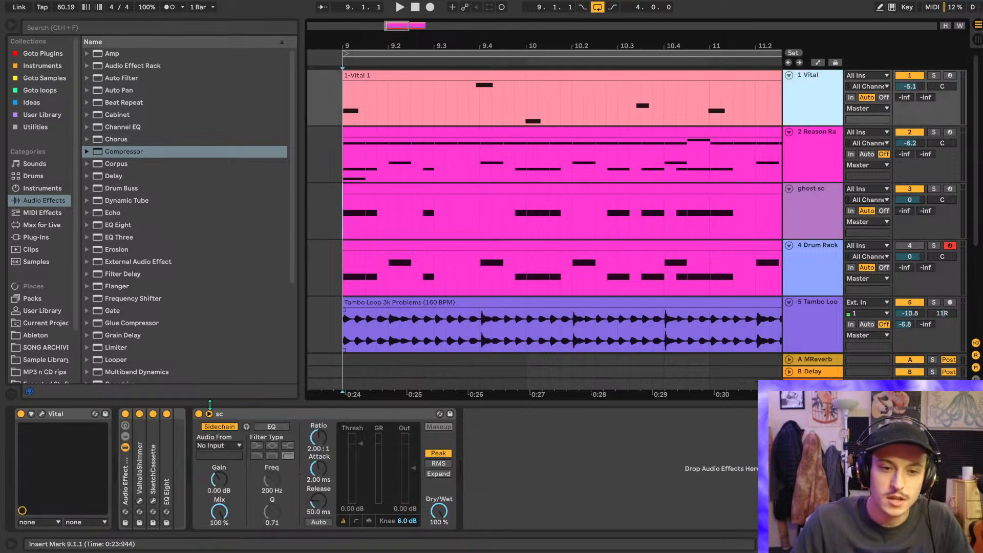
left_click(220, 446)
left_click(258, 357)
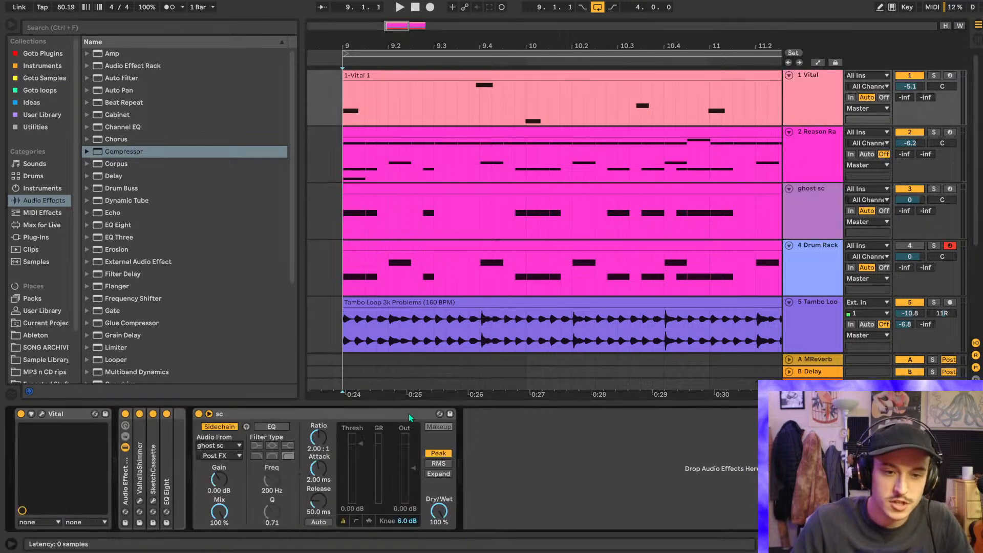
scroll(594, 180, "down", 5)
scroll(593, 182, "right", 3)
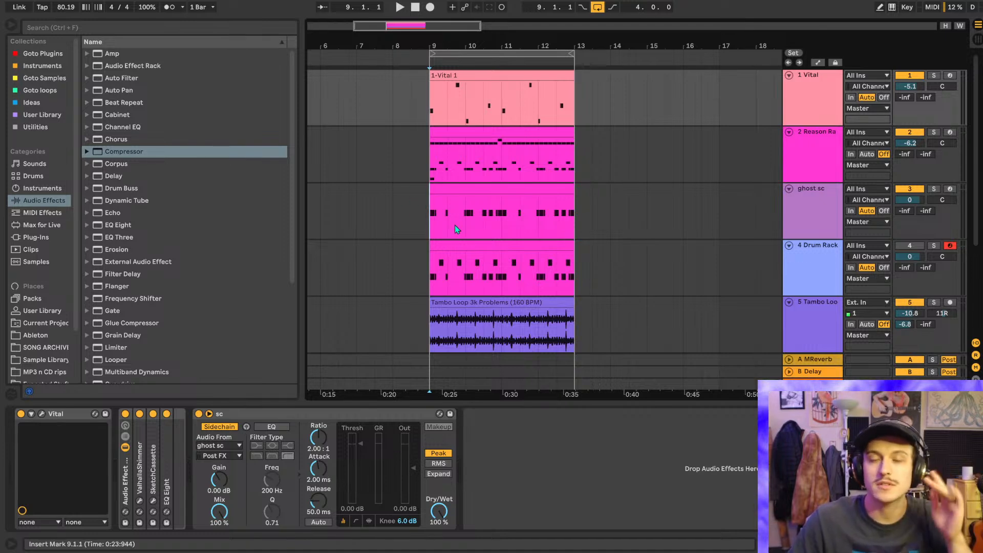
scroll(425, 211, "up", 3)
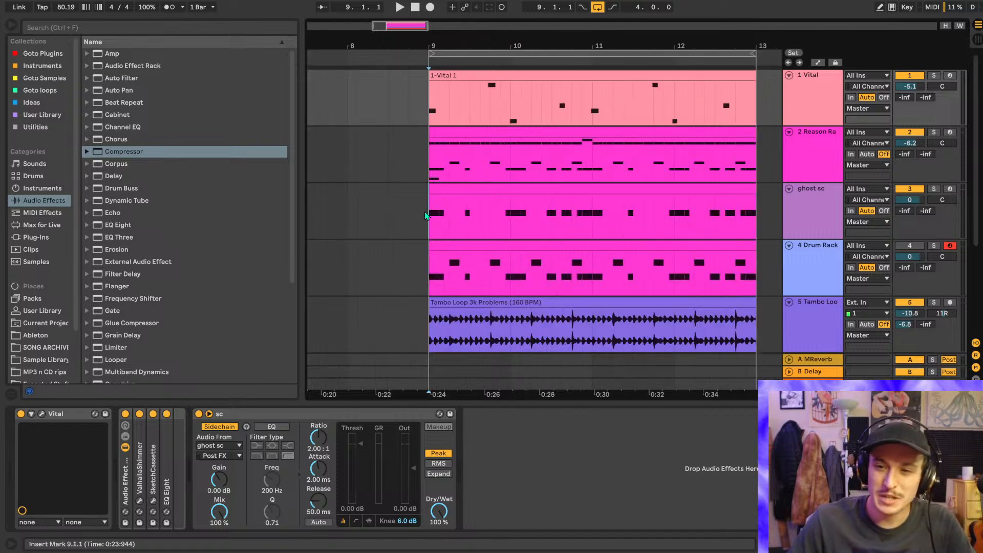
scroll(424, 211, "right", 2)
scroll(425, 211, "down", 3)
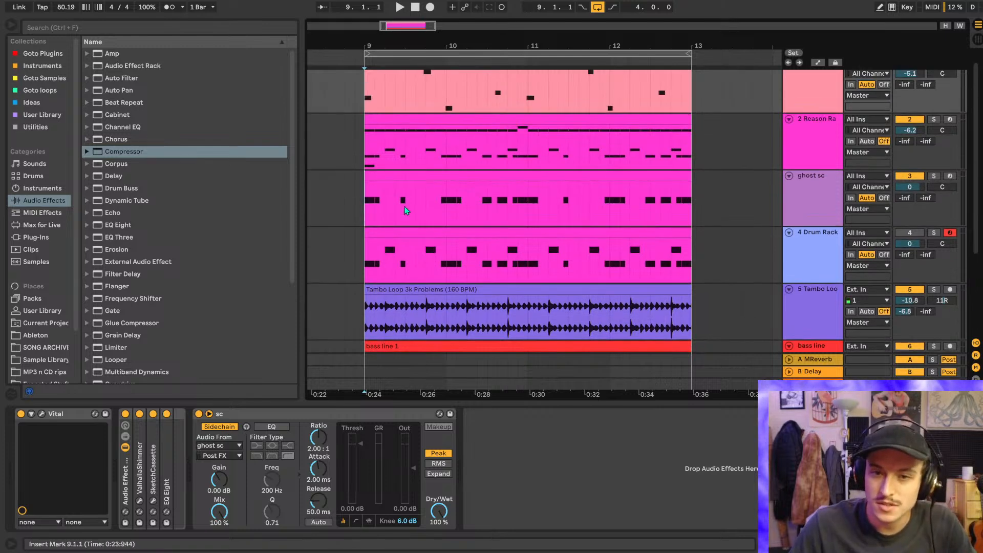
scroll(404, 208, "left", 1)
left_click(389, 208)
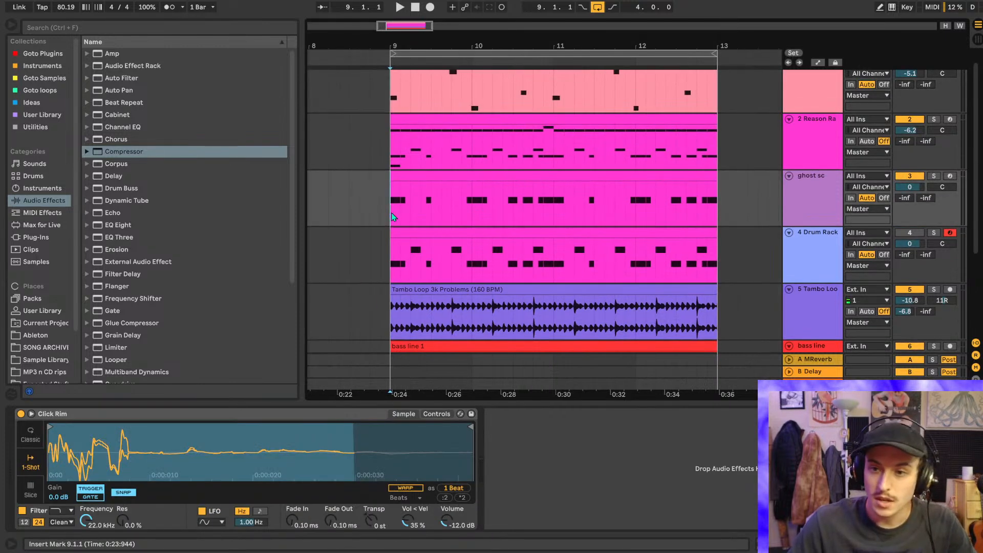
- Solo the Vital track, start playback, and raise its sidechain compressor's Gain to 4.76 dB and its Ratio to 5.53:1
scroll(425, 188, "up", 2)
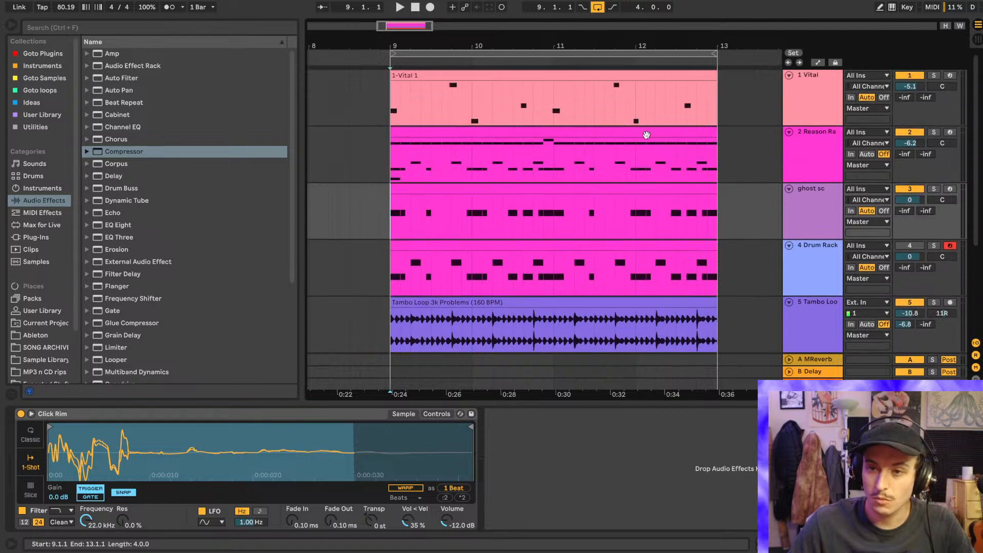
left_click(809, 104)
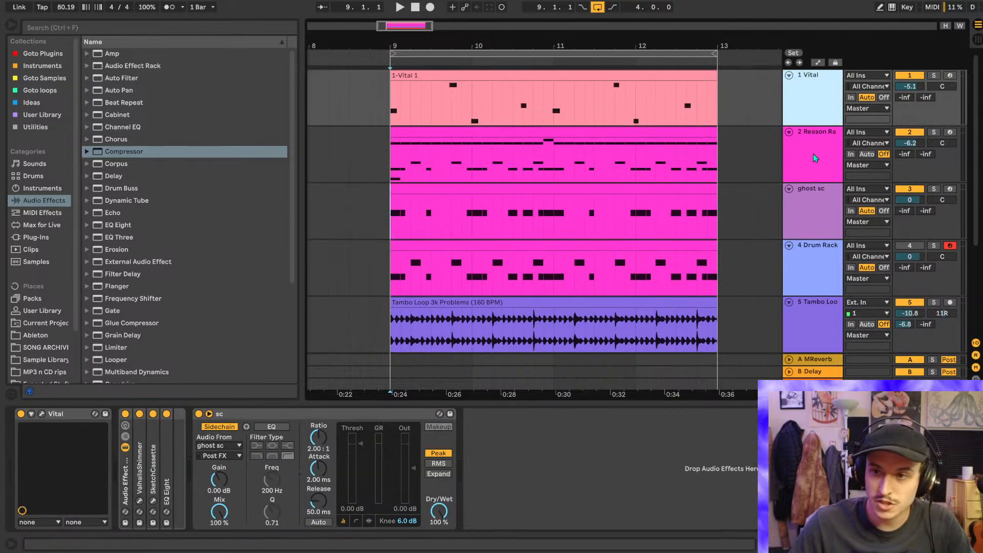
key("s")
key("space")
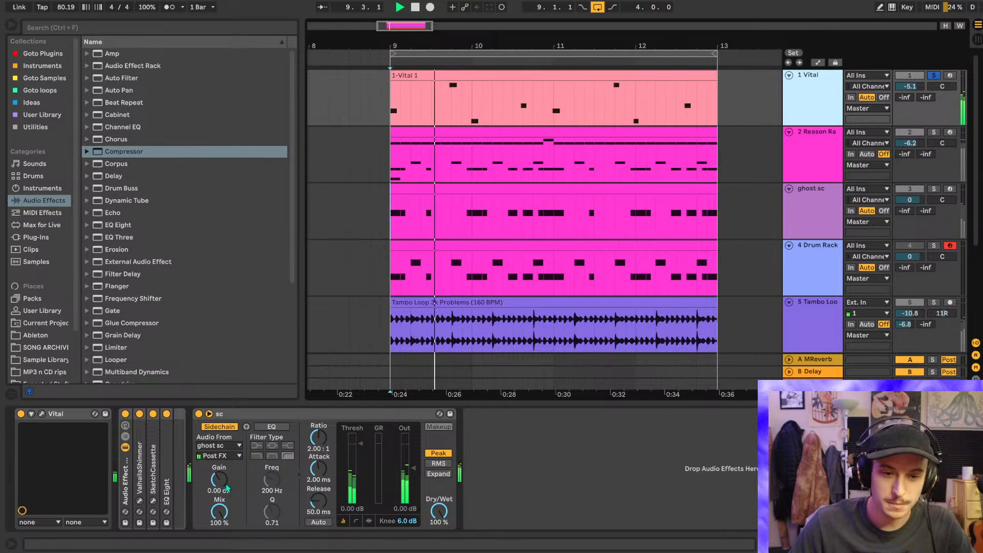
left_click_drag(225, 484, 225, 470)
left_click_drag(326, 434, 327, 391)
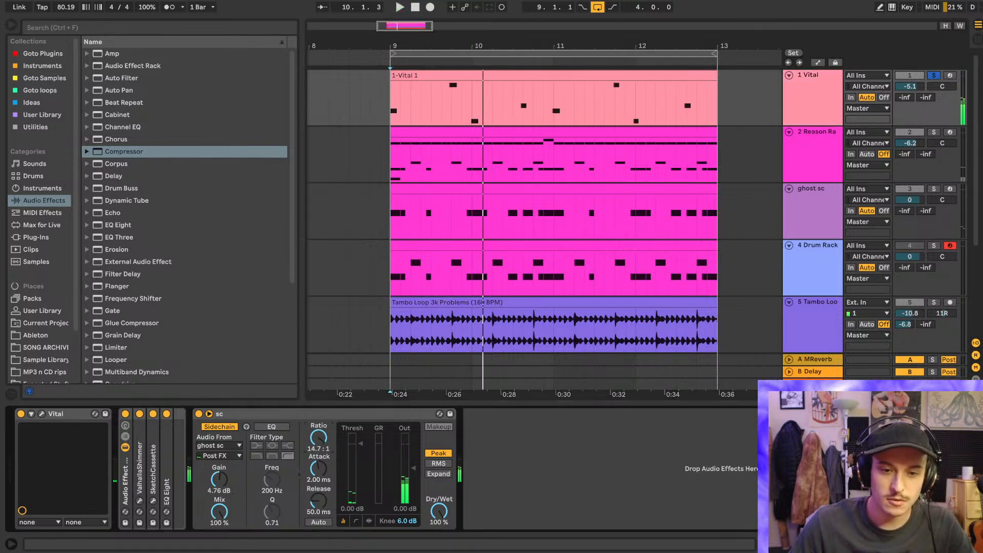
- Lower the sidechain compressor's threshold to -28.0 dB and solo the Reason Rack track alongside the Vital track for playback
key("space")
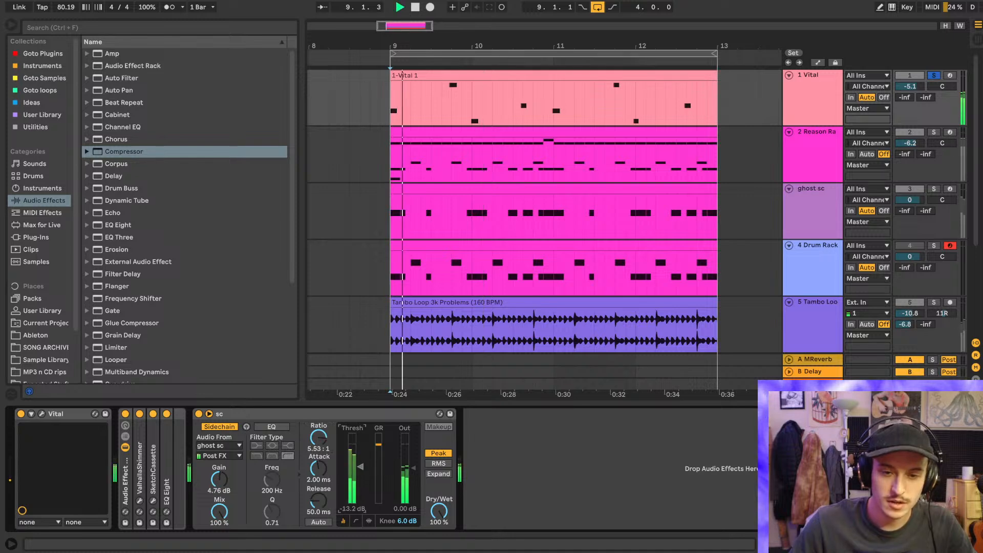
left_click_drag(361, 445, 361, 485)
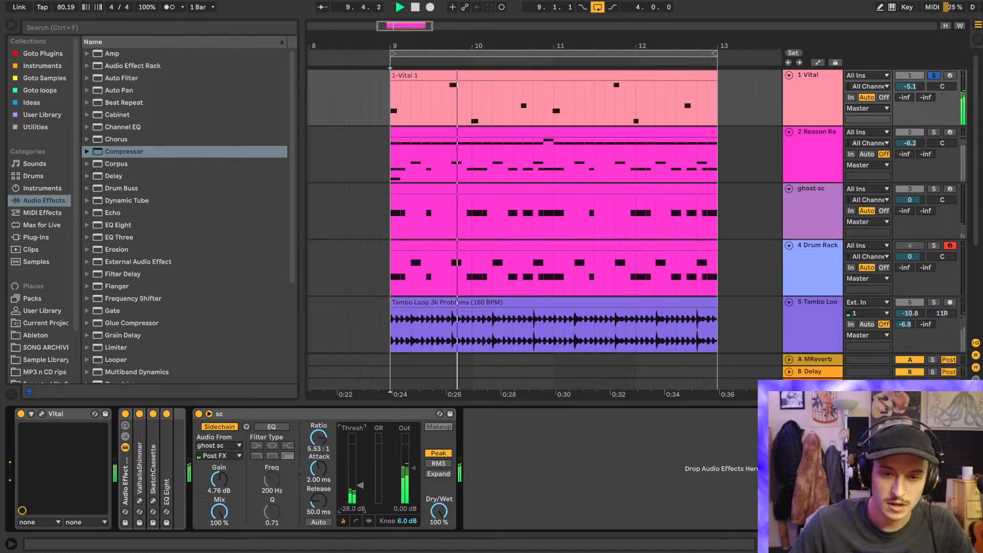
key("space")
left_click(934, 132)
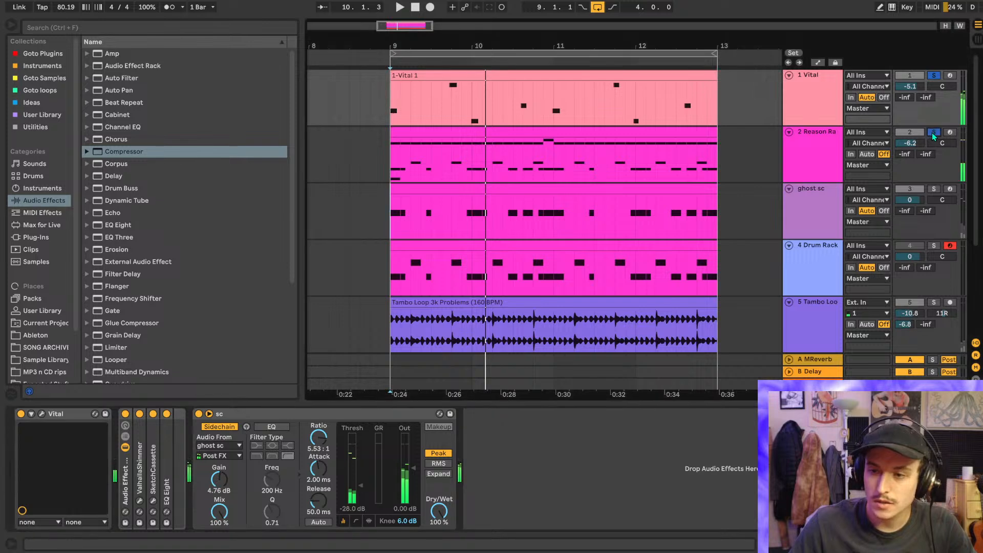
key("space")
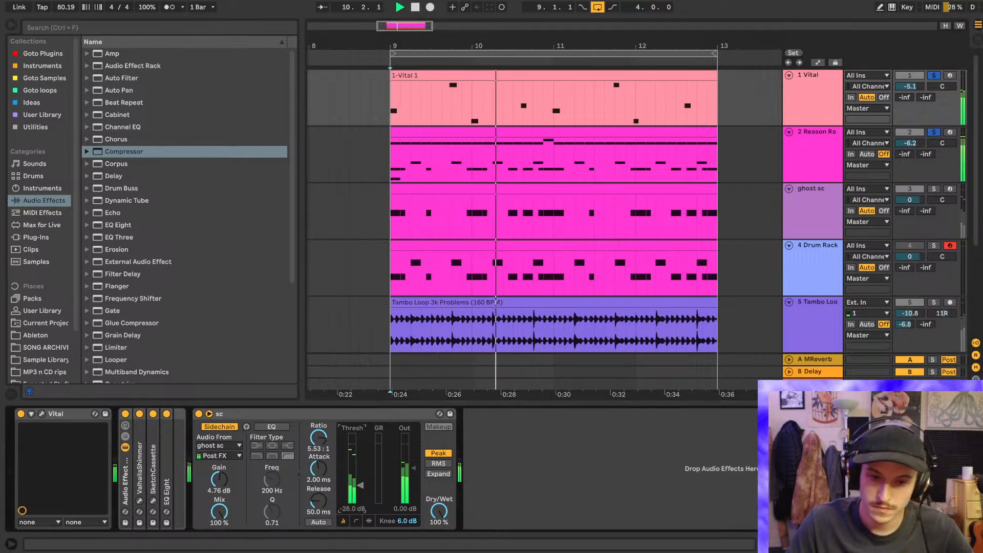
- Fine-tune the sidechain compressor to a -29.5 dB threshold and a 6.03:1 ratio, and collapse its sidechain section
key("ctrl+z")
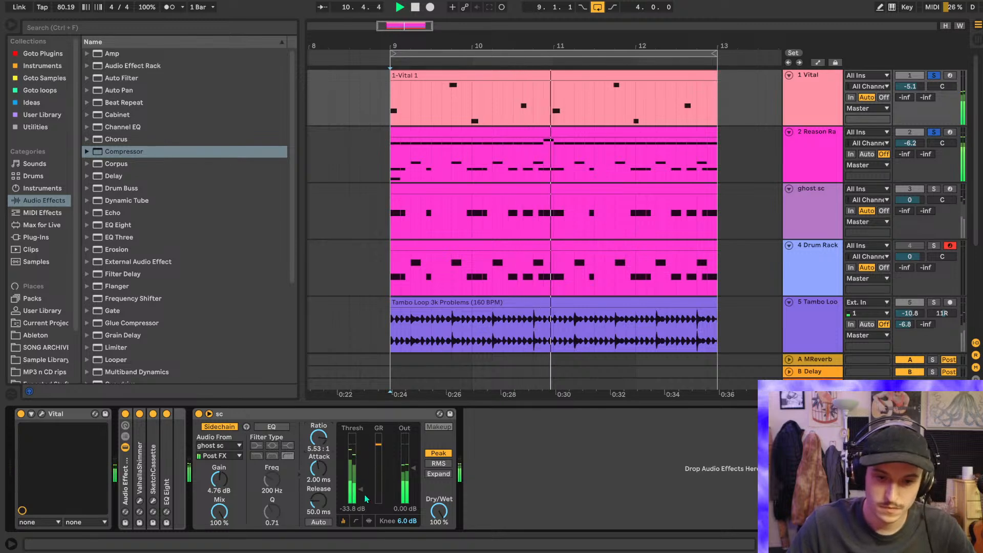
left_click_drag(361, 489, 360, 486)
left_click_drag(324, 446, 324, 443)
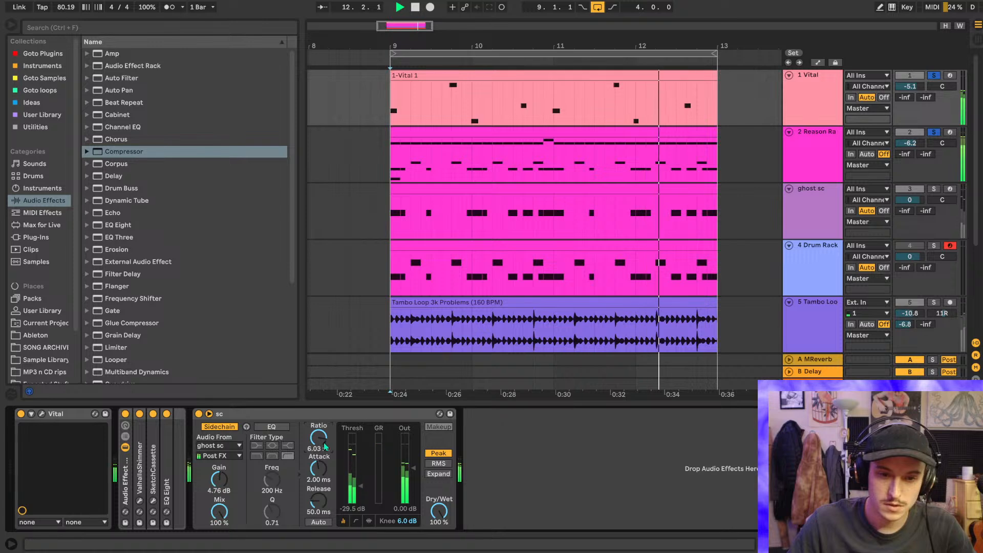
left_click(209, 414)
left_click(538, 475)
- Set the Vital track's volume to -4.7 dB during playback
scroll(491, 210, "down", 3)
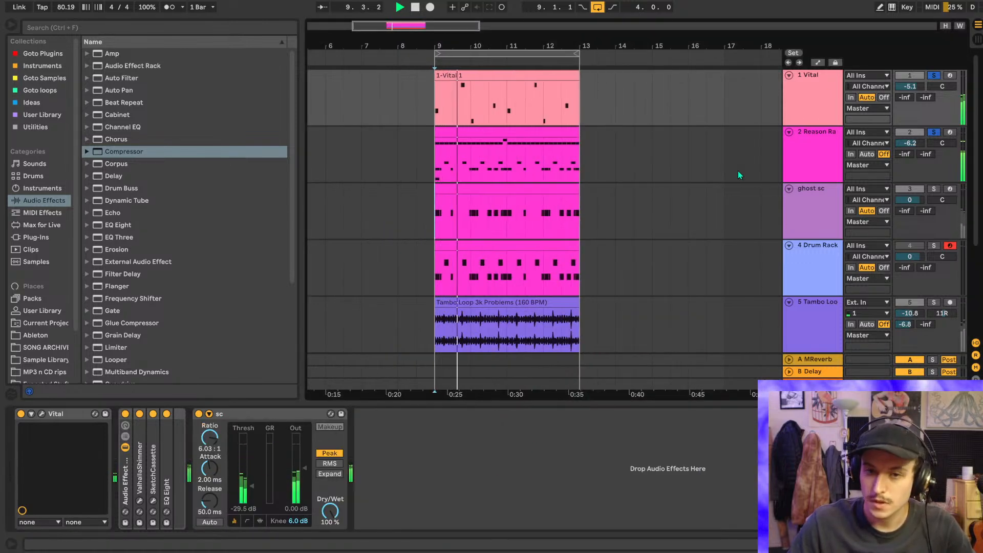
key("Down")
key("Down")
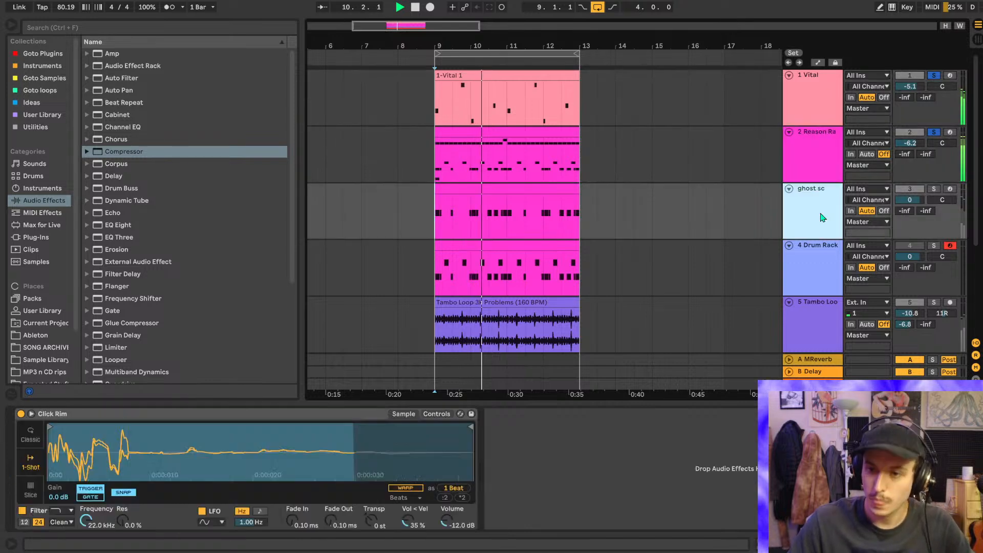
key("Down")
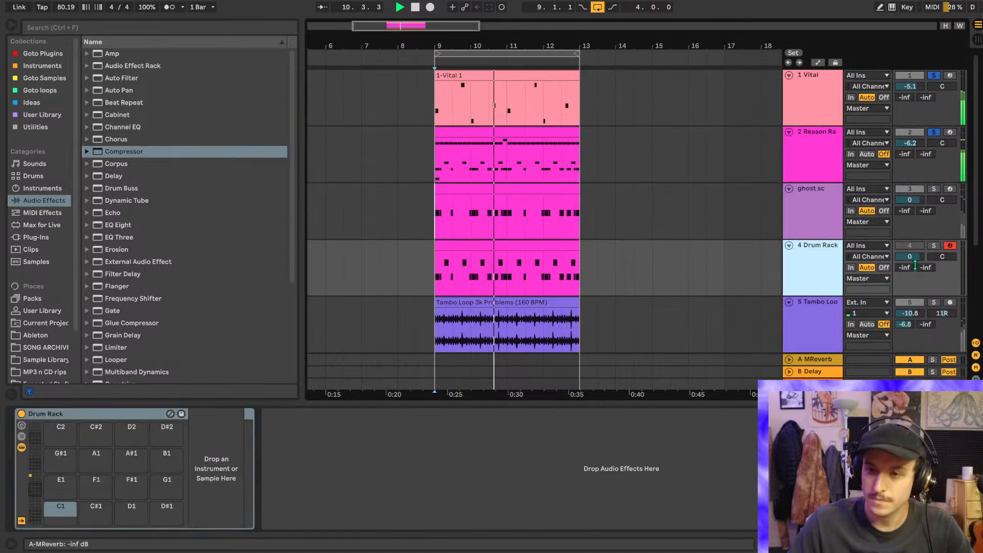
left_click(910, 144)
left_click(910, 87)
left_click_drag(910, 87, 910, 85)
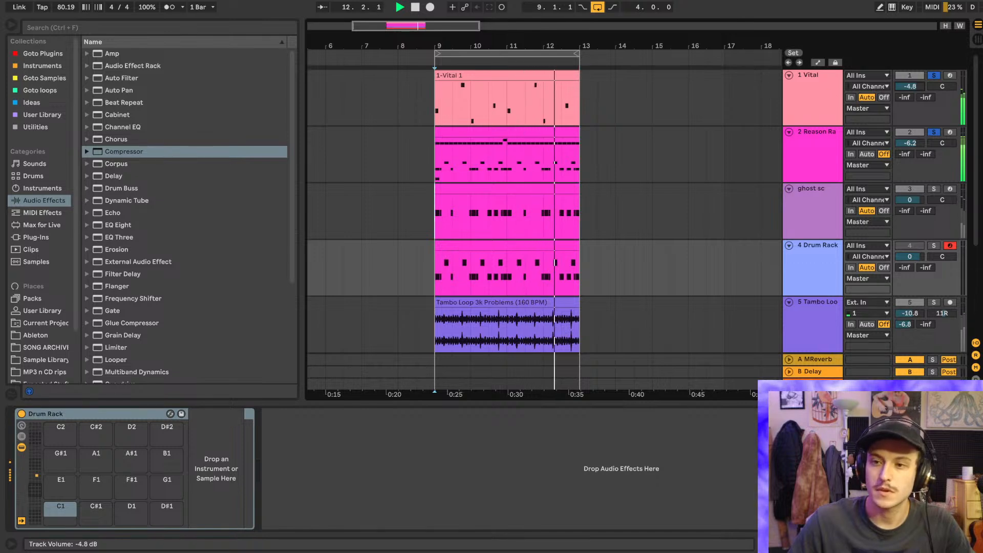
- Disarm the Drum Rack track, solo it with the other soloed tracks, and select it
left_click(951, 246)
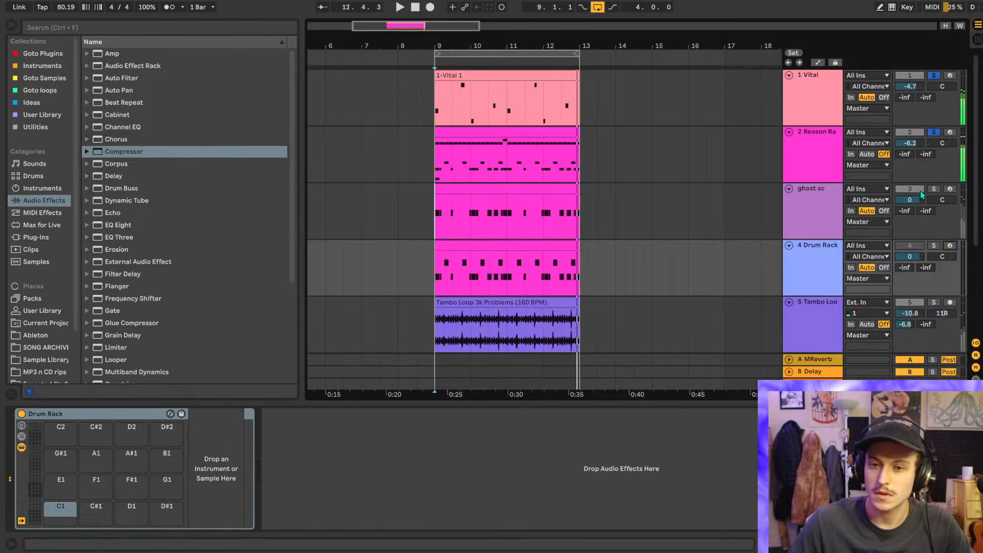
left_click(932, 248)
left_click(820, 271)
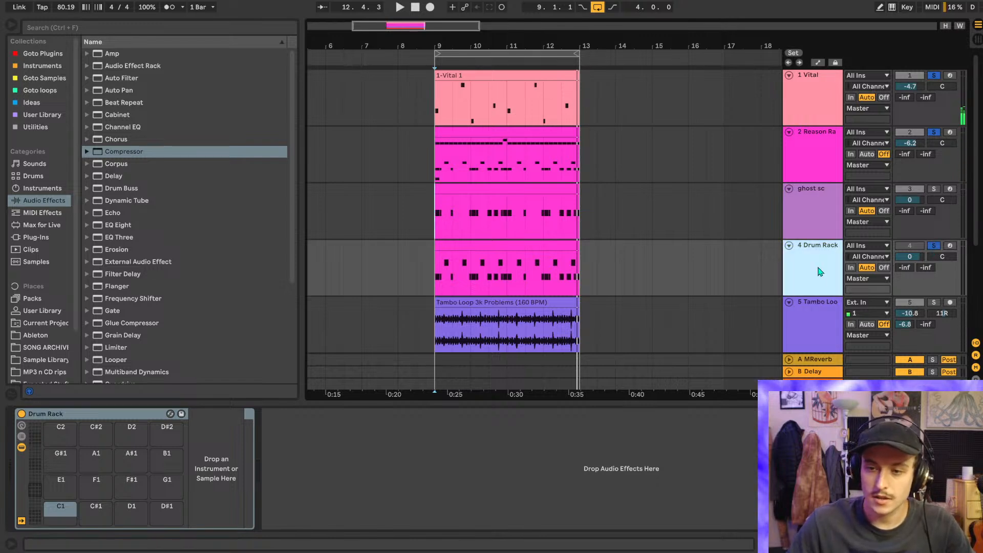
- Open the Goto Samples collection and audition the Cymatics 808 Mob kick and snare samples
left_click(43, 79)
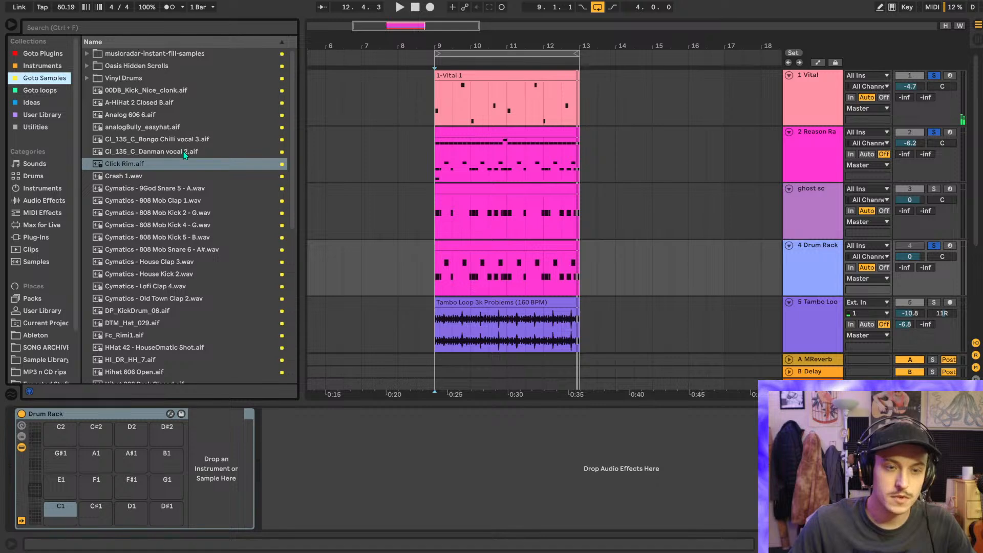
scroll(185, 155, "down", 2)
left_click(166, 176)
left_click(173, 188)
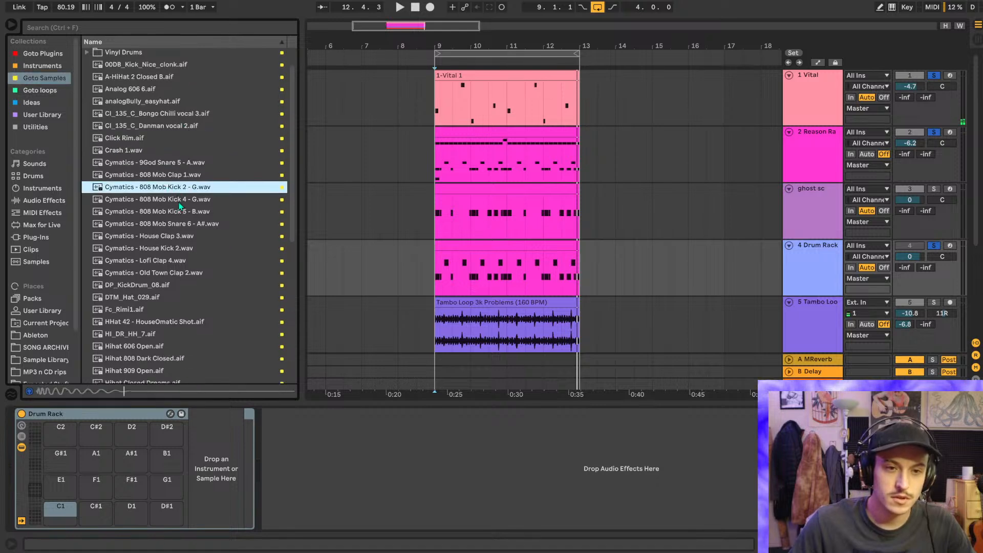
left_click(178, 199)
left_click(182, 212)
left_click(187, 225)
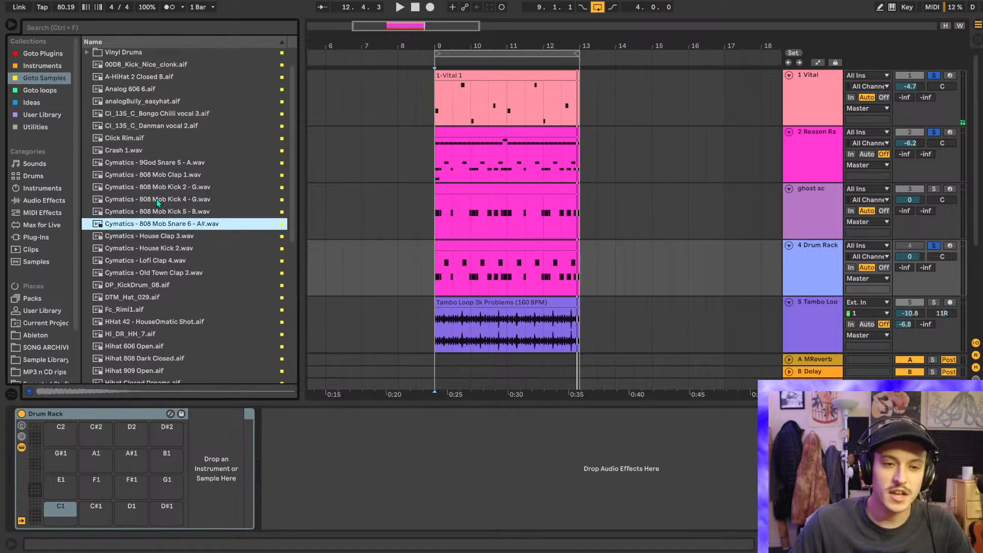
- Audition the Cymatics House Clap 3 and House Kick 2 samples and look through the rest of the collection
scroll(167, 172, "down", 2)
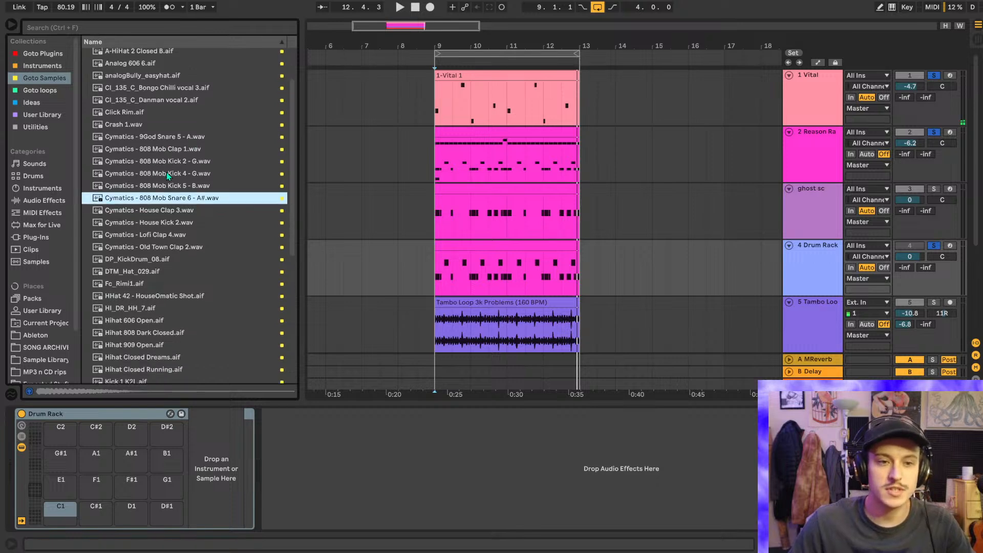
scroll(197, 174, "down", 2)
scroll(197, 172, "down", 1)
left_click(157, 174)
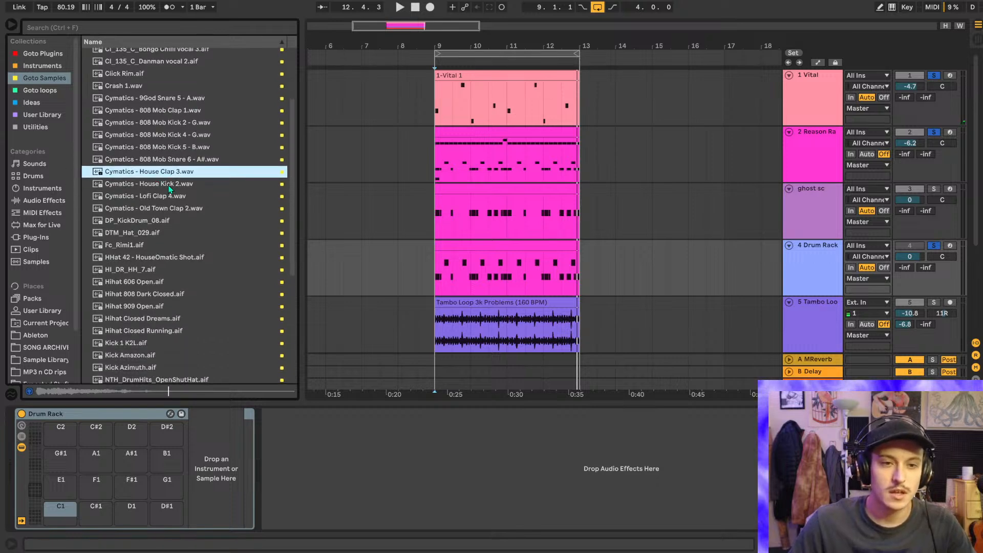
left_click(170, 185)
left_click(177, 196)
scroll(183, 215, "down", 6)
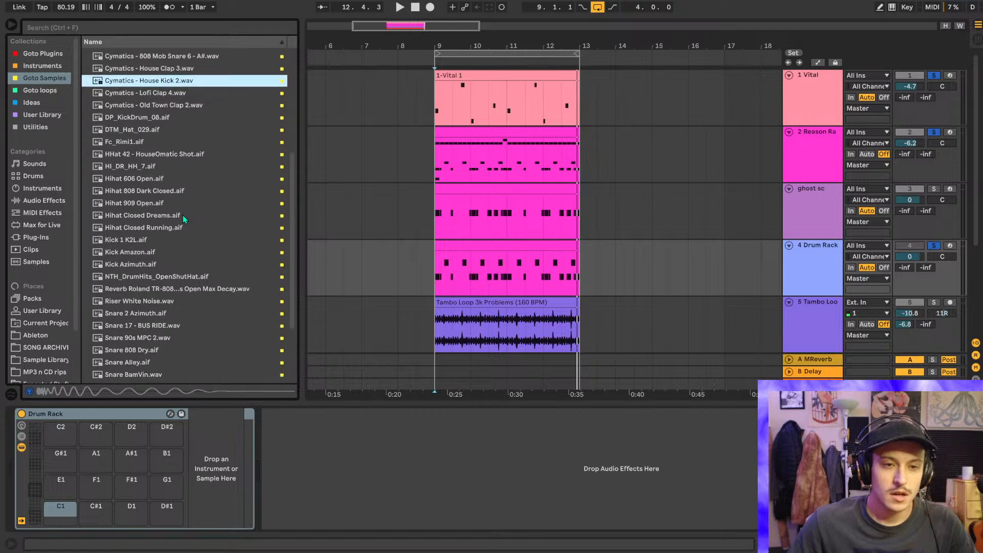
scroll(183, 215, "down", 3)
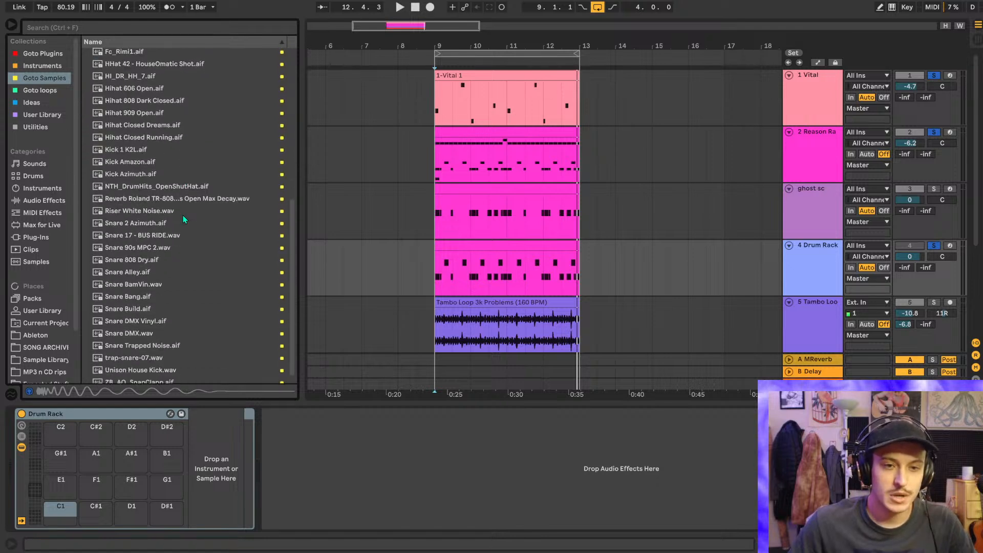
- Search the whole library for "kick" and look through the results as far as the Unison and VHS kicks
left_click(94, 28)
type("kick")
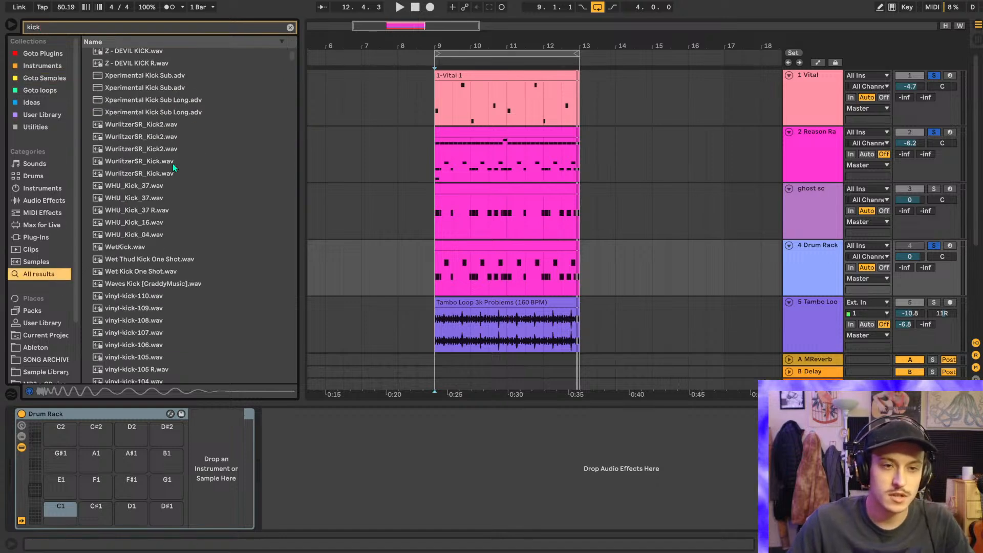
scroll(296, 50, "down", 2)
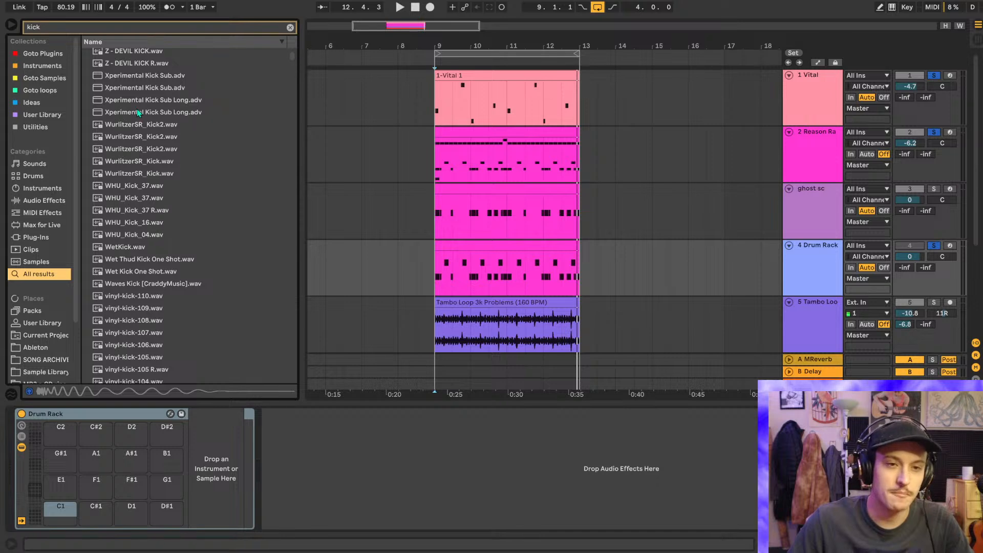
scroll(144, 114, "down", 9)
scroll(146, 148, "down", 3)
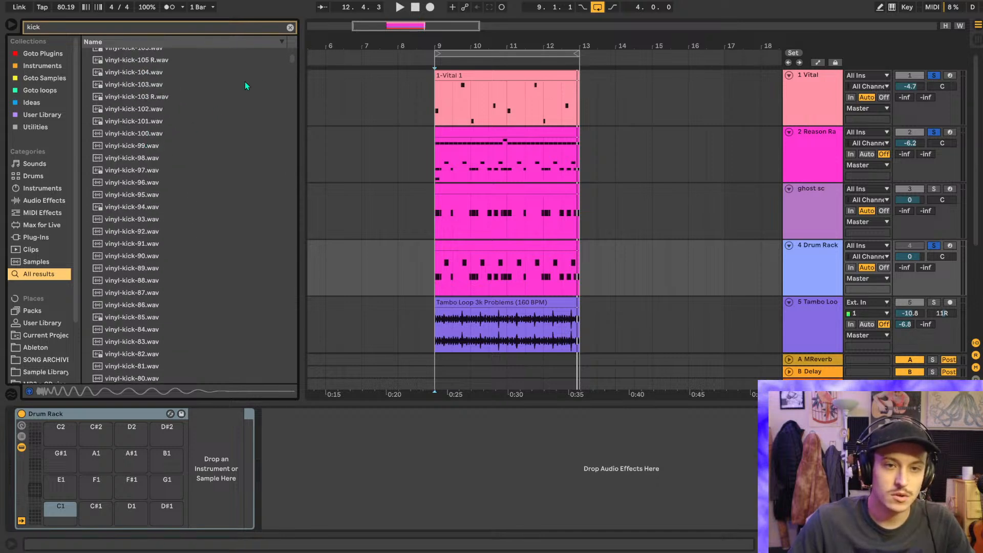
mouse_move(291, 60)
left_mouse_down()
mouse_move(292, 80)
mouse_move(294, 71)
left_mouse_up()
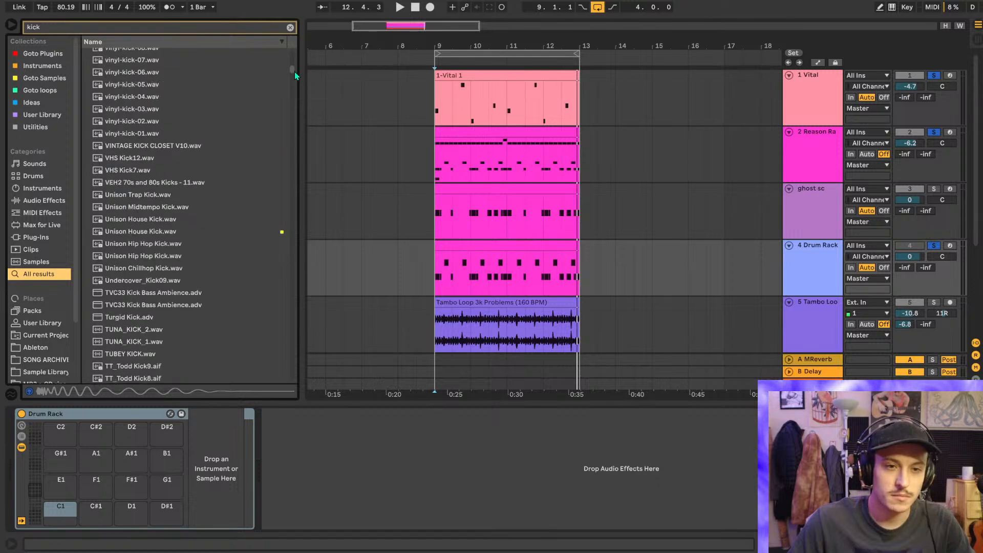
- Audition the Unison House, Unison Midtempo, VHS Kick7 and VHS Kick12 samples
left_click(149, 231)
left_click(156, 207)
left_click(152, 170)
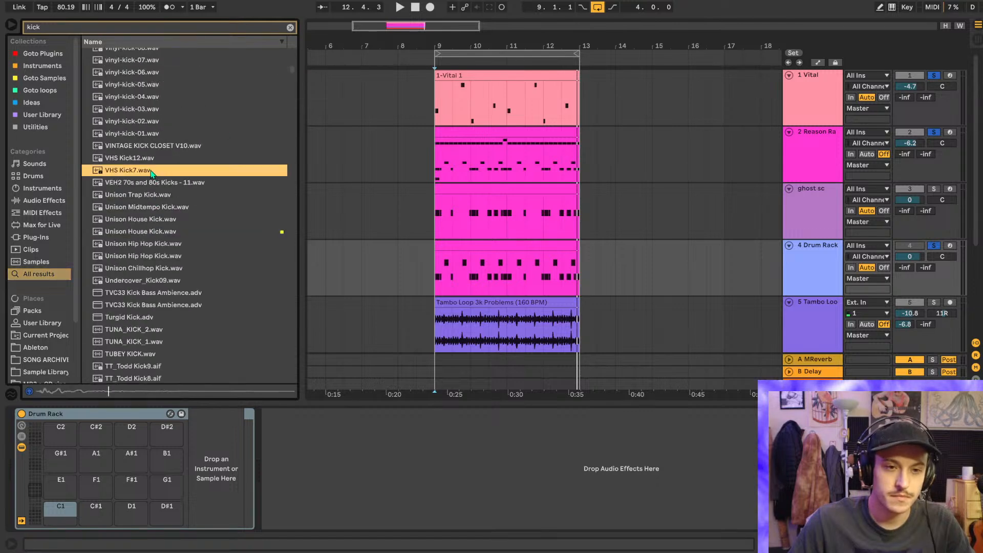
left_click(147, 157)
double_click(149, 145)
left_click(157, 206)
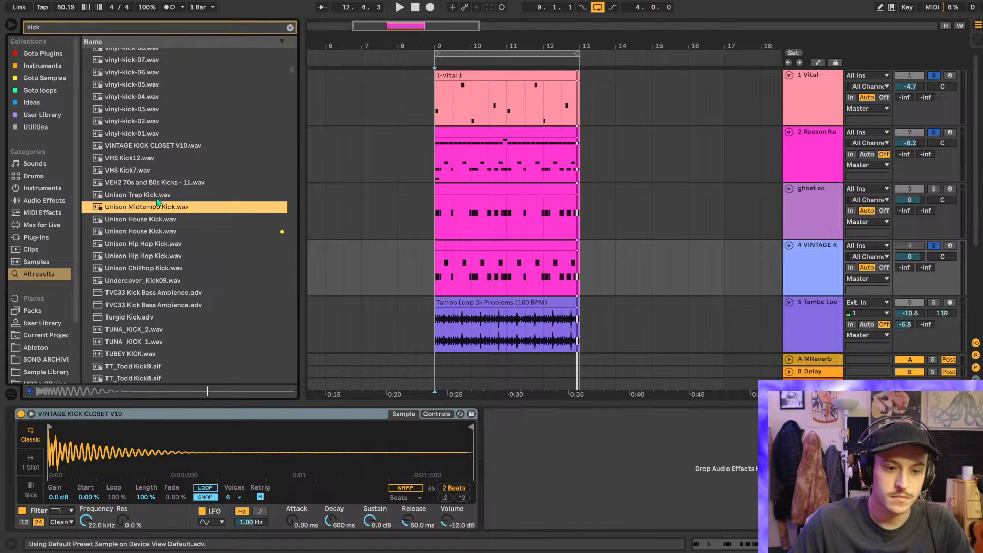
key("ctrl+z")
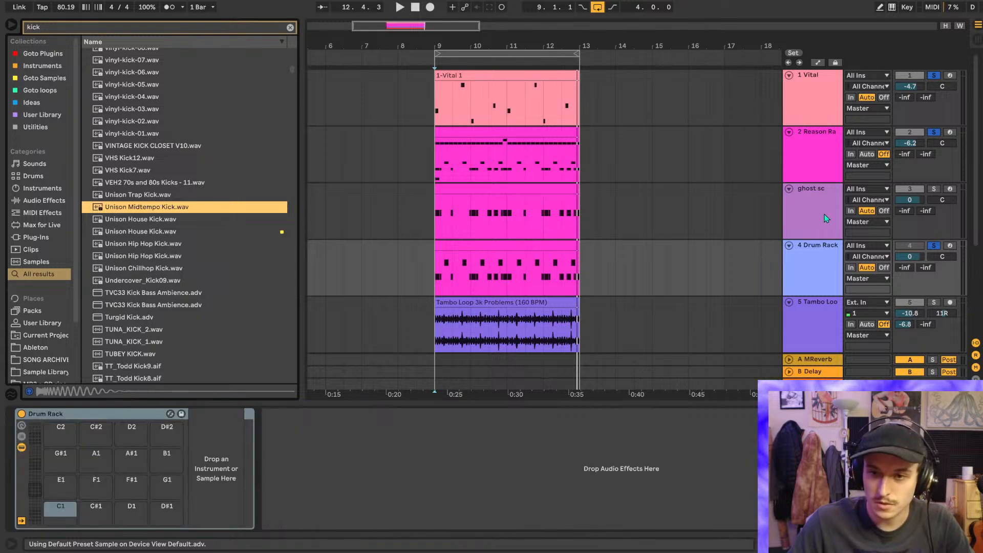
- Audition the Unison House, Unison Chillhop and Undercover_Kick09 samples and check the TVC33 Kick Bass Ambience preset
left_click(123, 218)
scroll(133, 215, "down", 2)
left_click(141, 216)
left_click(160, 230)
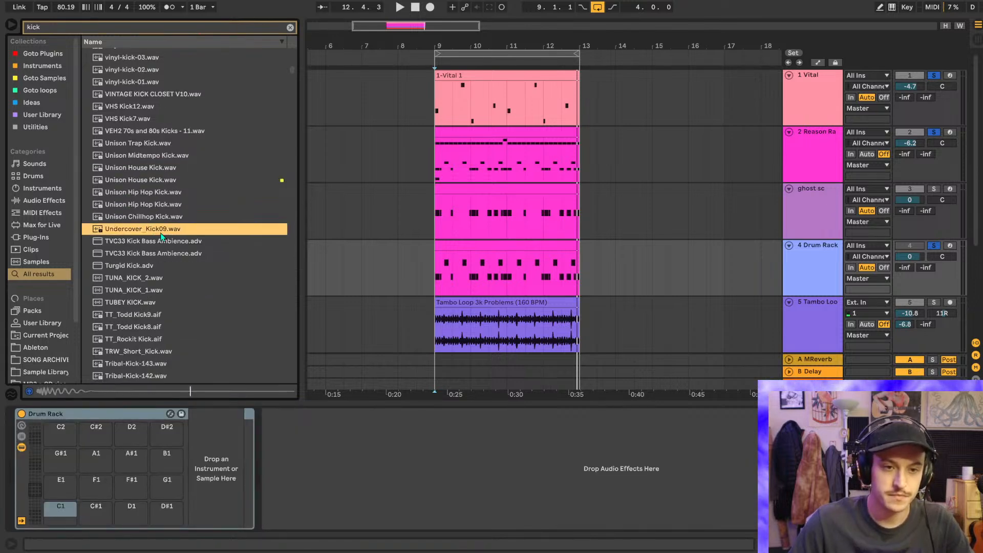
left_click(173, 242)
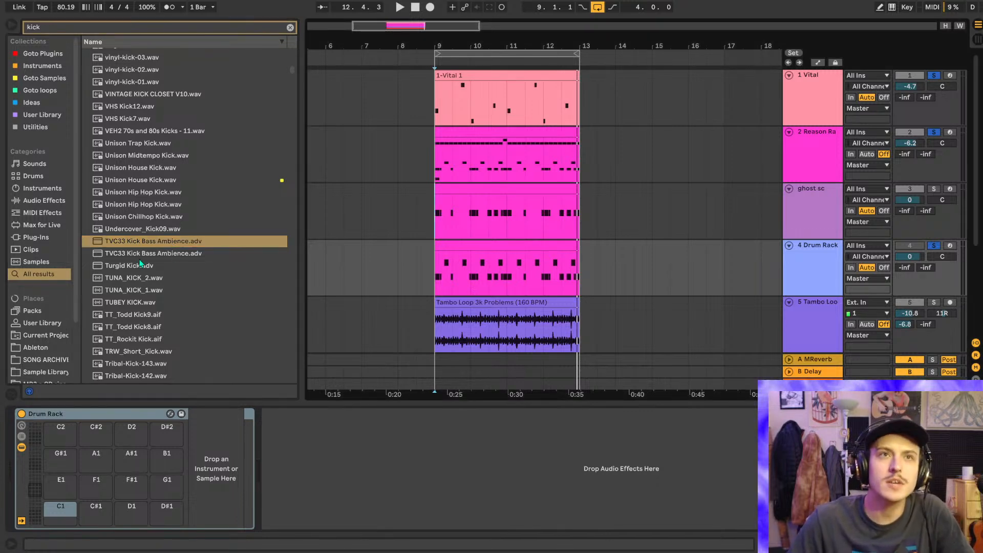
- Compare the Unison Hip Hop, House, Midtempo and Trap kick samples, ending on Unison Trap Kick.wav
left_click(162, 204)
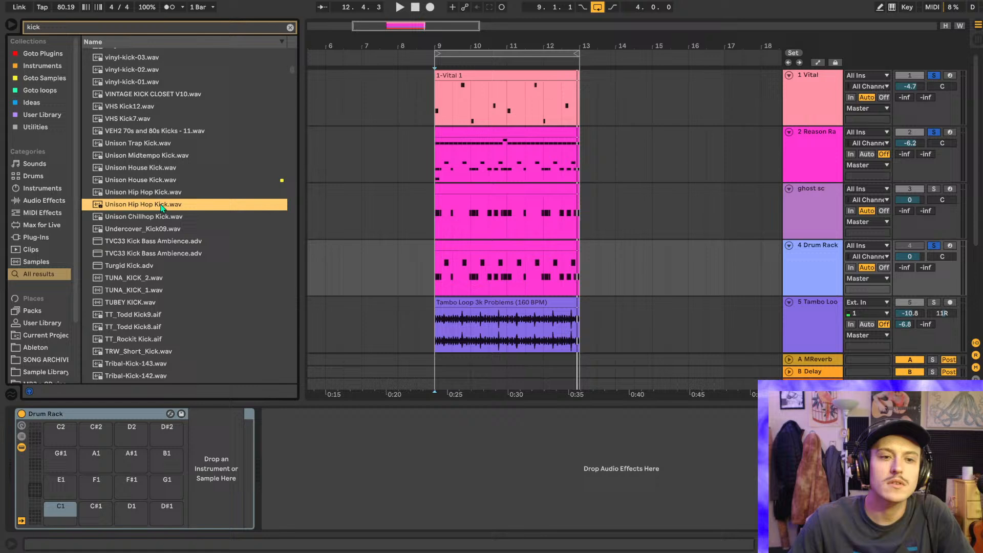
left_click(155, 169)
left_click(151, 147)
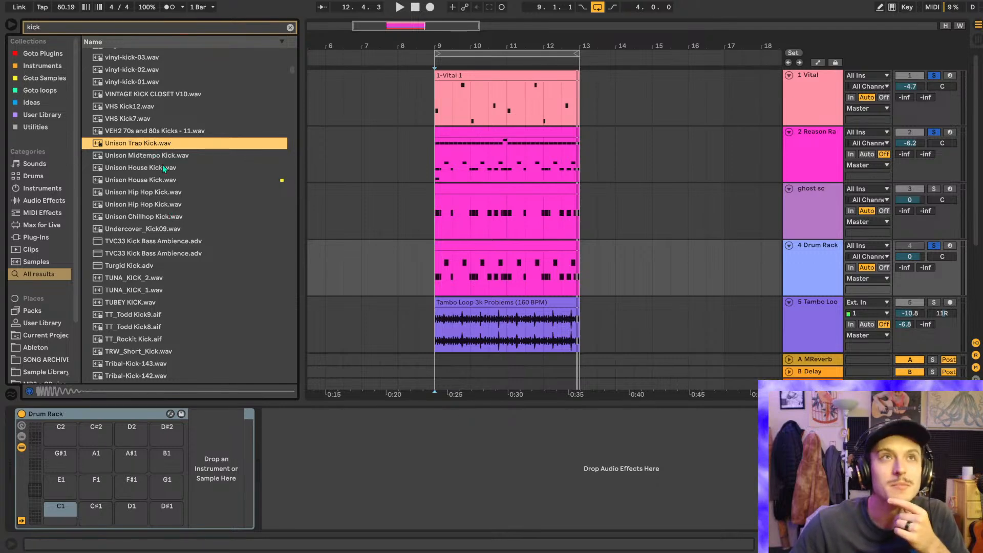
key("Down")
key("Down")
key("Up")
key("Up")
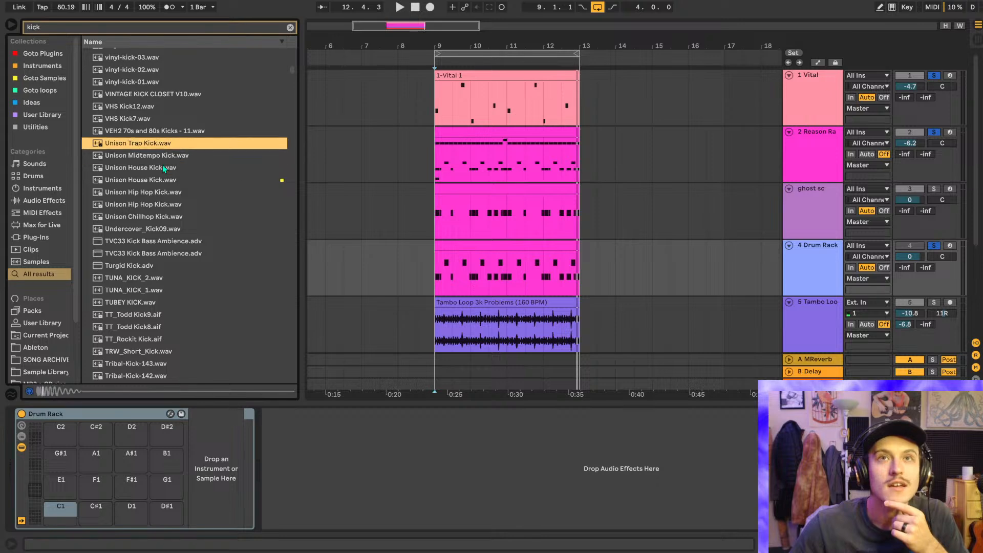
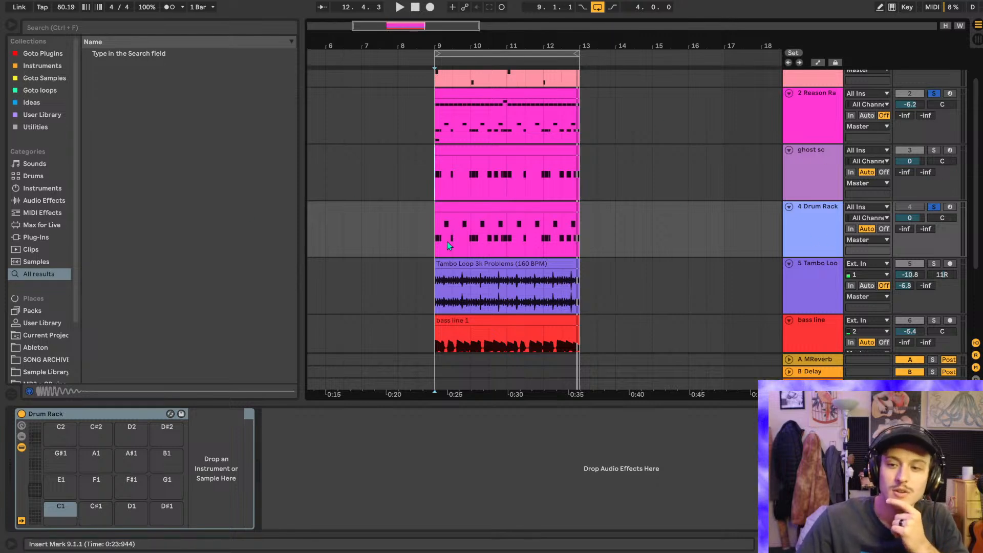
- Play the loop from bar 9 with the ghost sc track selected and stop in bar 10
scroll(447, 241, "down", 2)
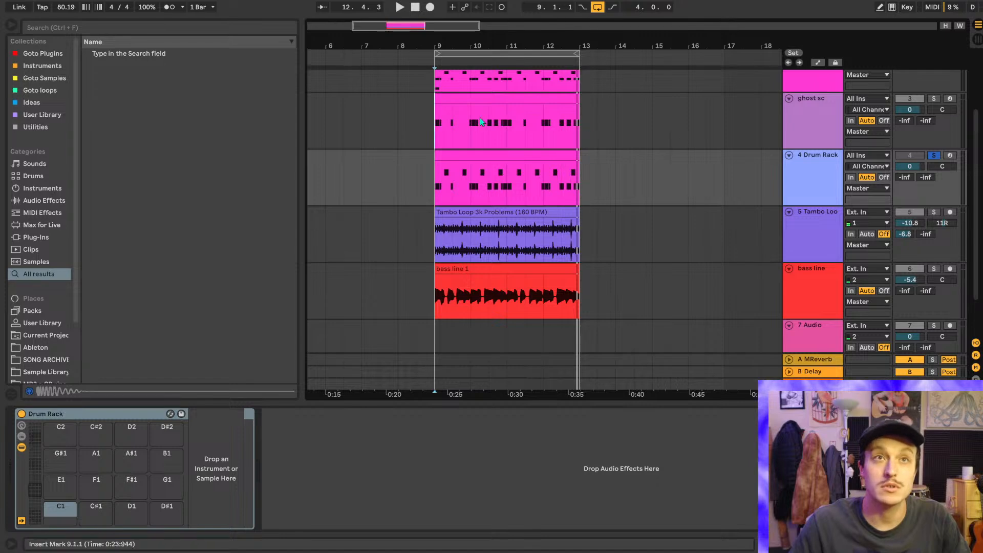
left_click(433, 128)
key("space")
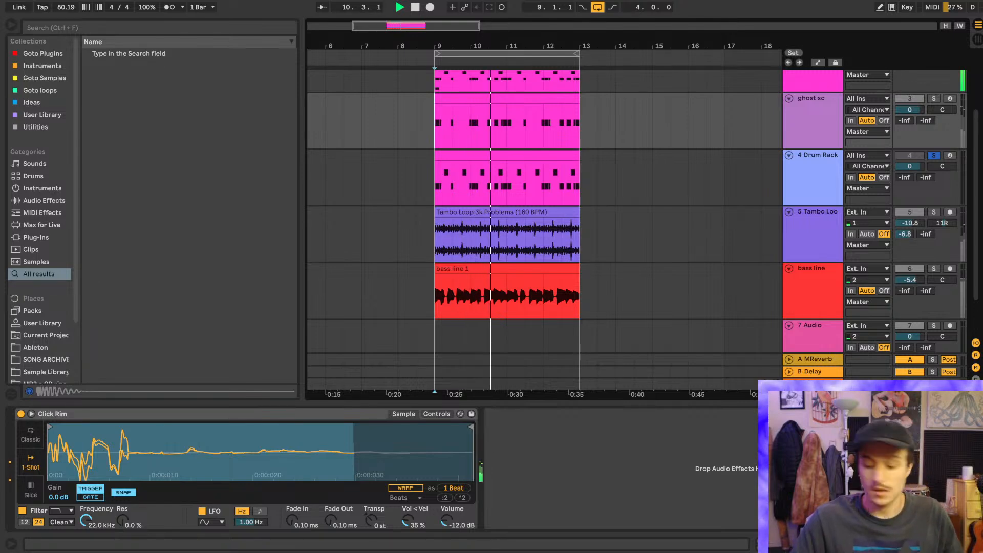
key("space")
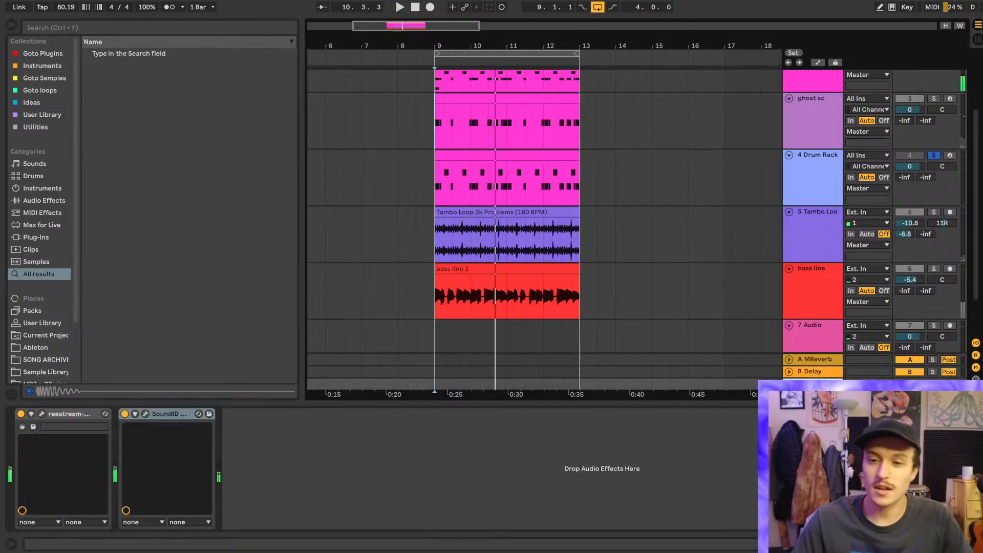
- Switch the master's SoundID Reference plugin to The Bedroom profile with the Custom Target mode (Xtra Attenuation)
left_click(146, 414)
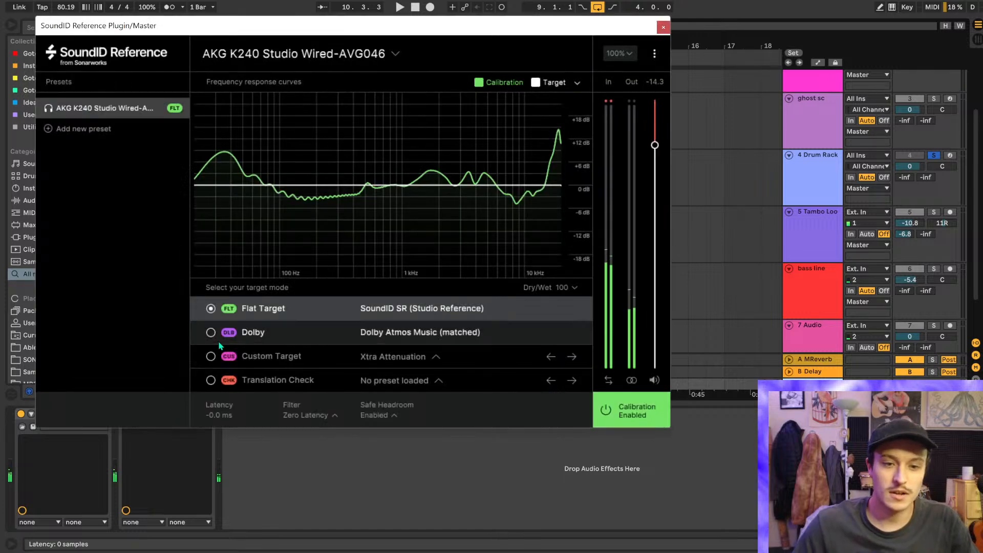
left_click(249, 56)
left_click(282, 128)
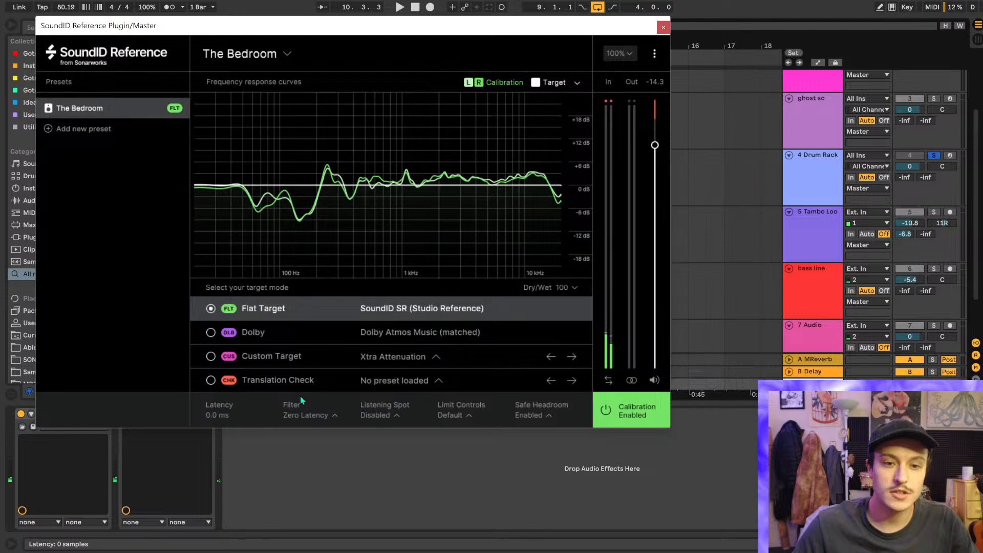
left_click(210, 357)
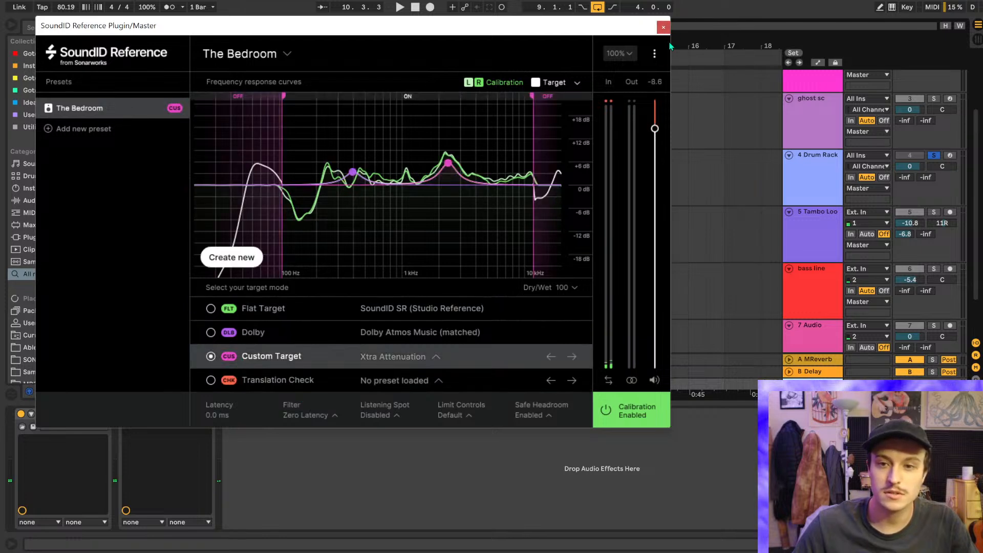
left_click(663, 27)
- Start the loop from bar 9, stop it, and check the livestream analytics in YouTube Studio before returning to Ableton Live
left_click(433, 137)
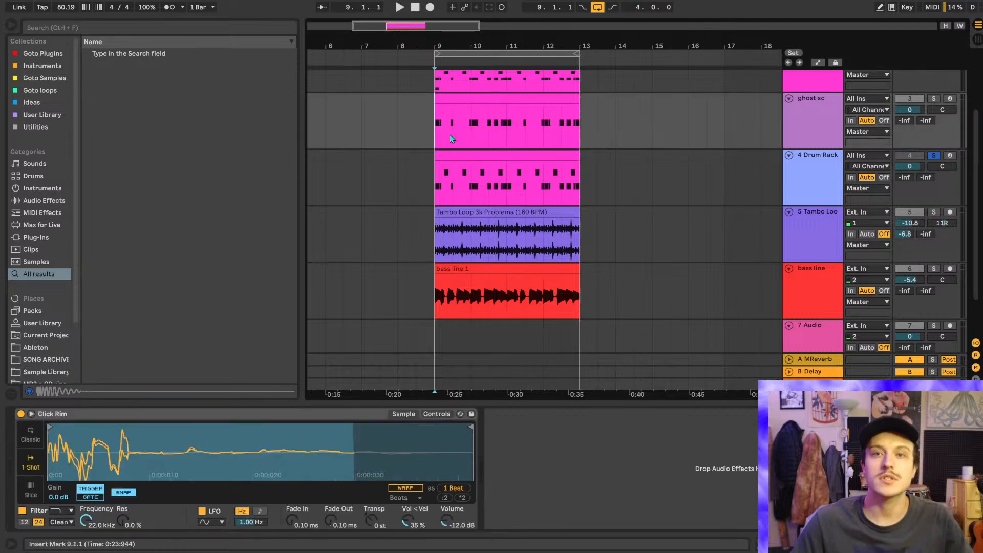
key("space")
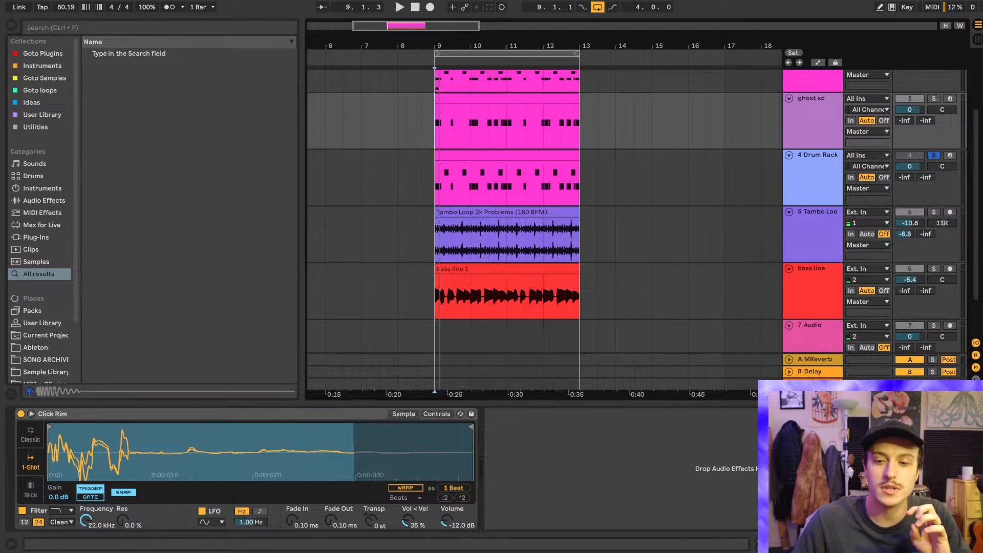
mouse_move(627, 551)
left_click(532, 497)
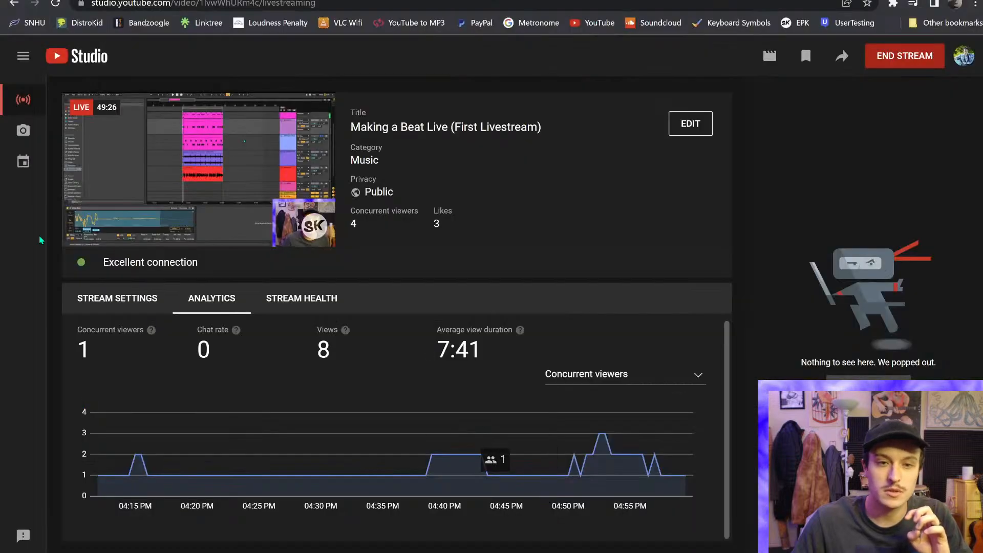
mouse_move(104, 236)
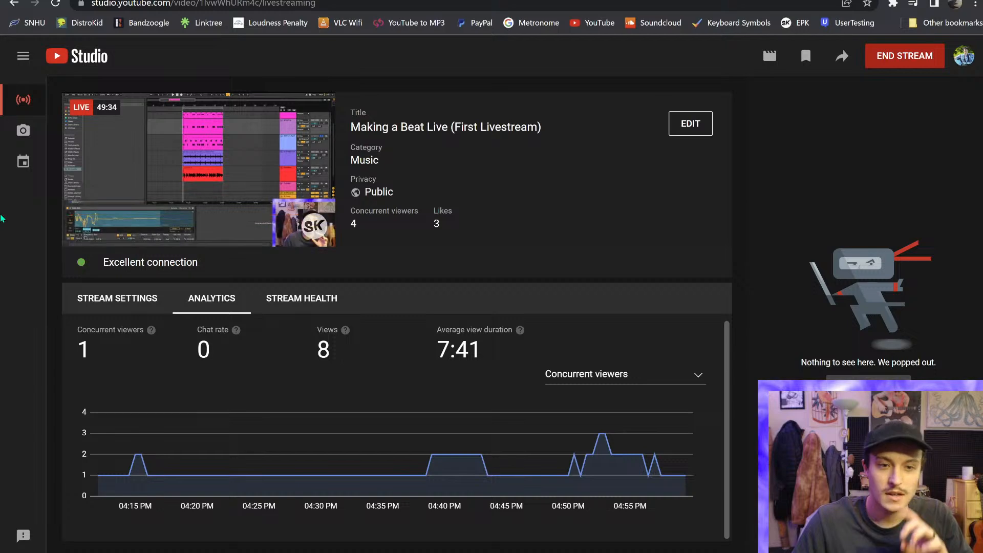
key("alt+Tab")
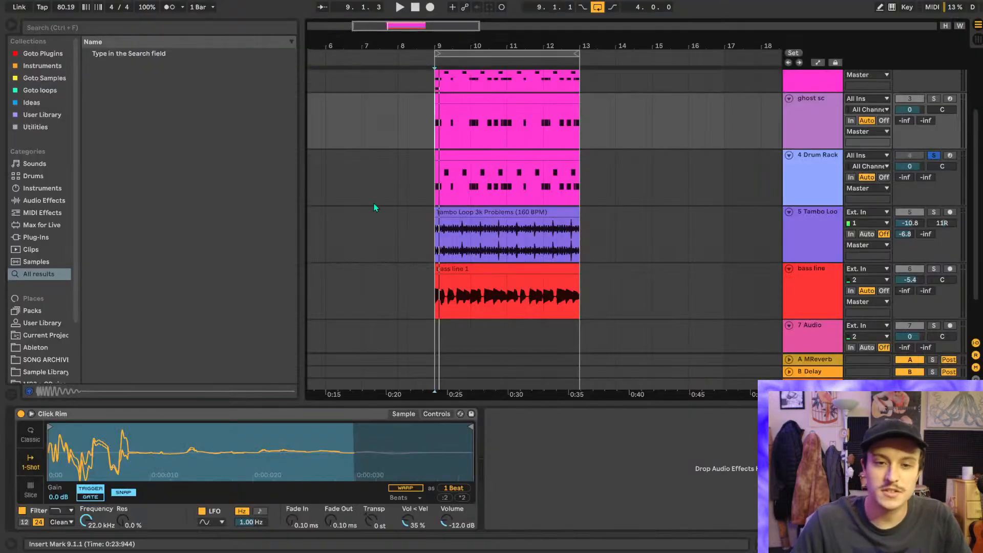
- Replay the loop from bar 9 with the Drum Rack track selected, then briefly check another open window
left_click(436, 197)
key("space")
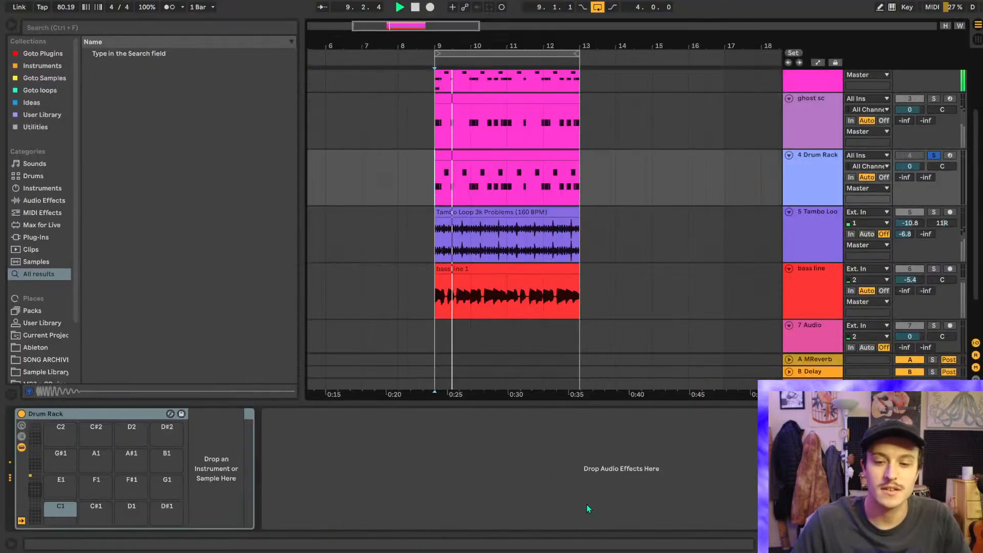
key("space")
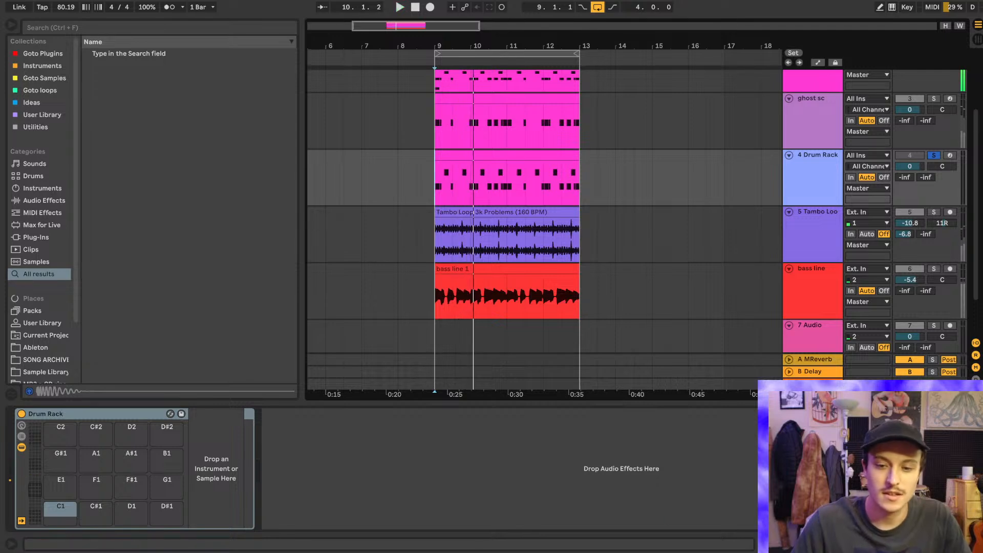
mouse_move(658, 552)
left_click(574, 509)
left_click_drag(127, 238, 152, 244)
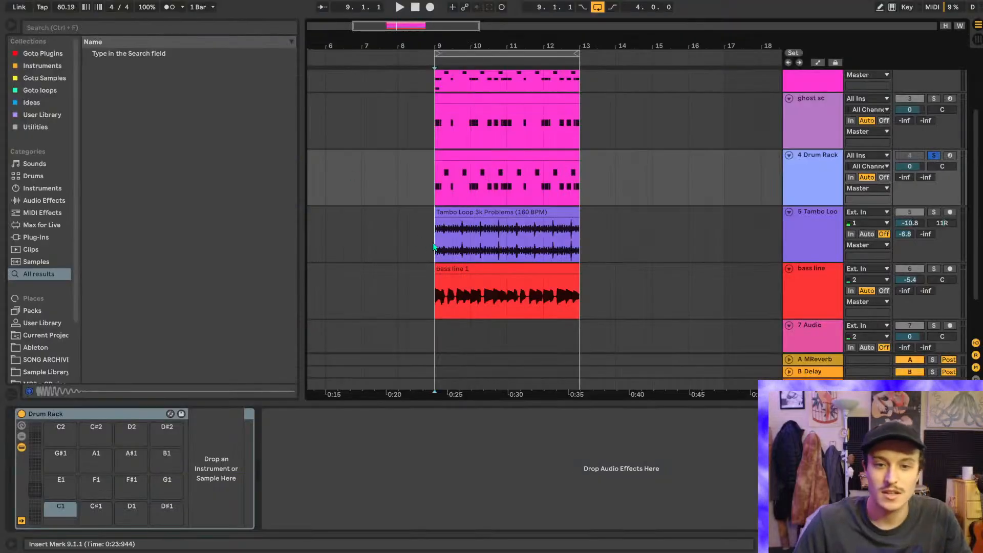
- Select the Tambo Loop track and turn off solo on every track
left_click(433, 247)
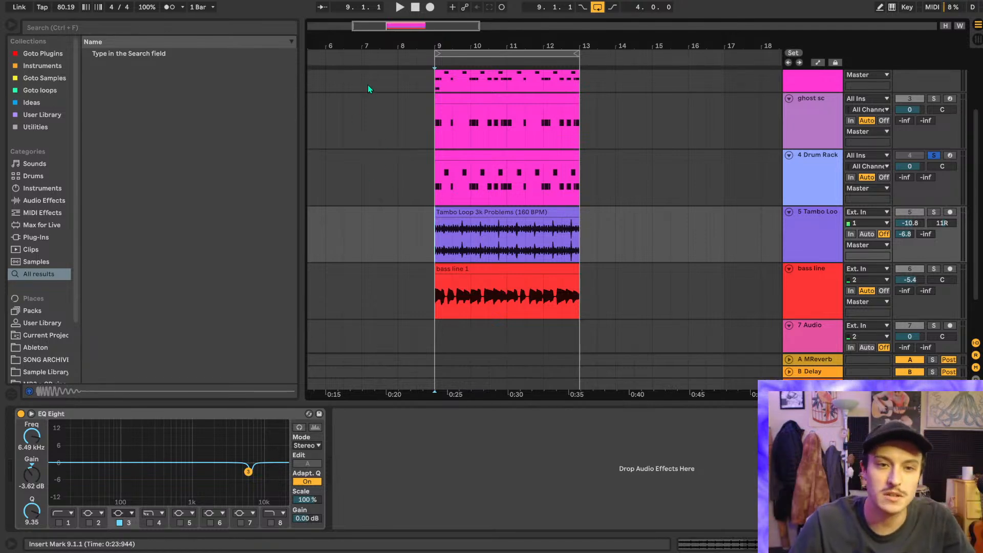
scroll(462, 130, "up", 2)
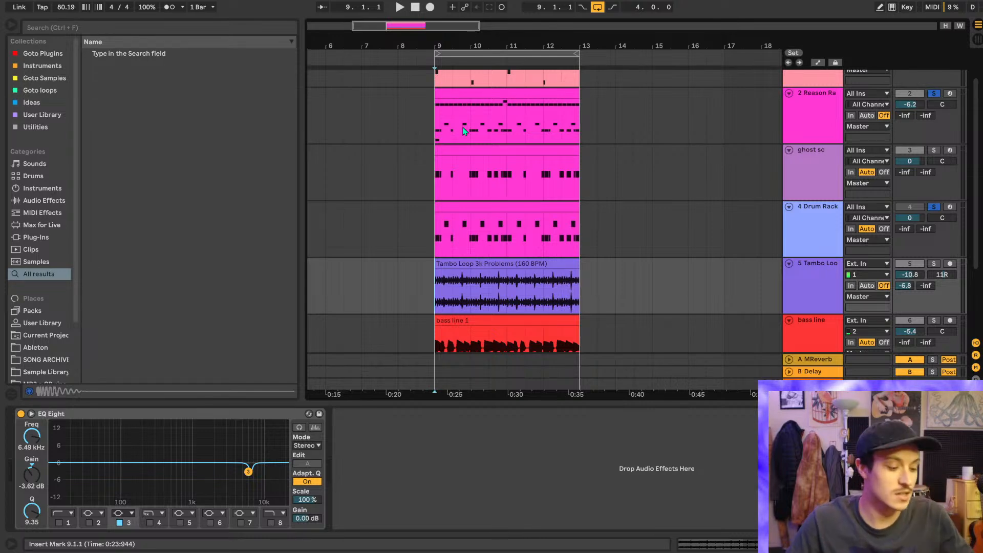
scroll(447, 187, "down", 2)
scroll(446, 187, "up", 2)
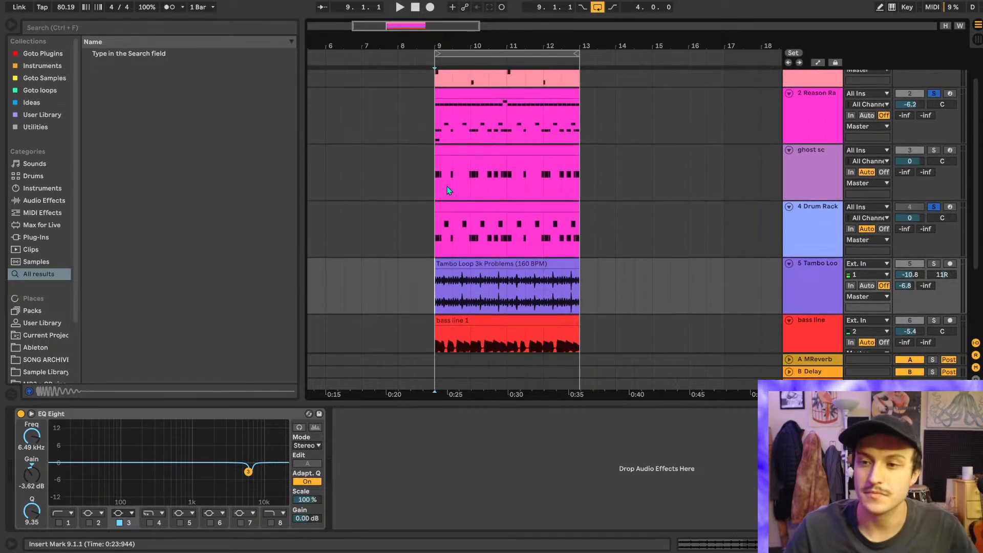
scroll(446, 189, "up", 2)
scroll(447, 185, "down", 2)
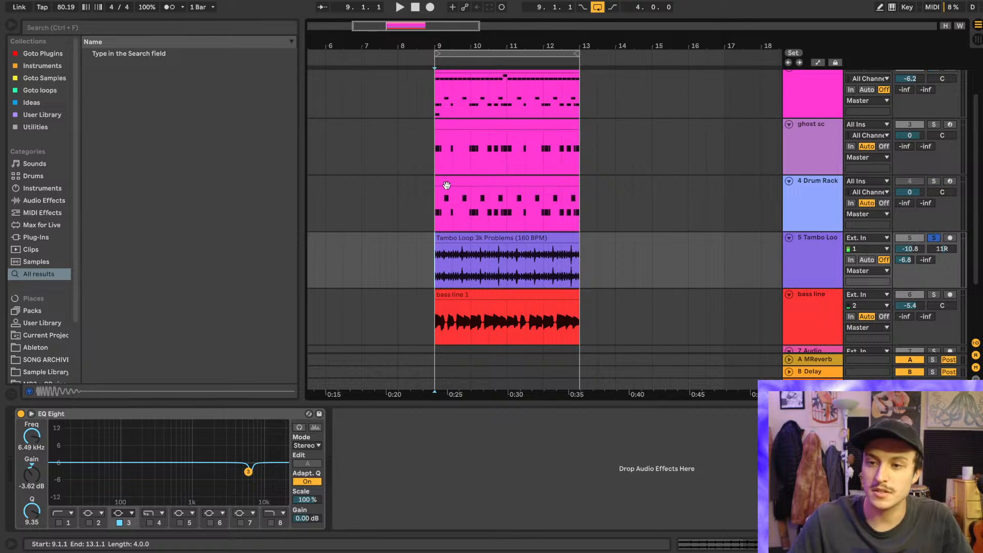
key("s")
scroll(449, 188, "down", 2)
scroll(659, 279, "up", 2)
scroll(880, 273, "down", 2)
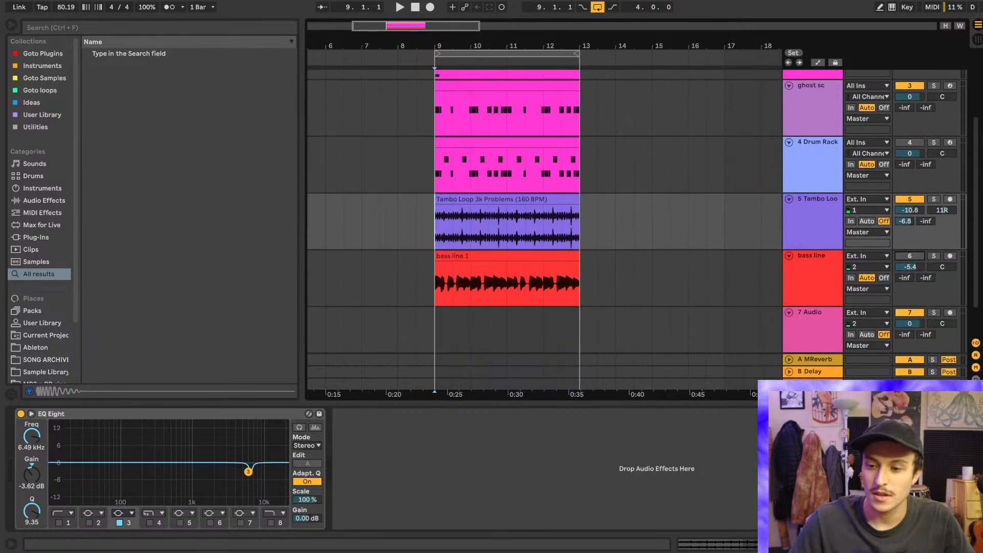
- Hide the device view and the browser, and zoom the arrangement in around the loop in bars 9 to 13
left_click(975, 544)
scroll(665, 216, "up", 1)
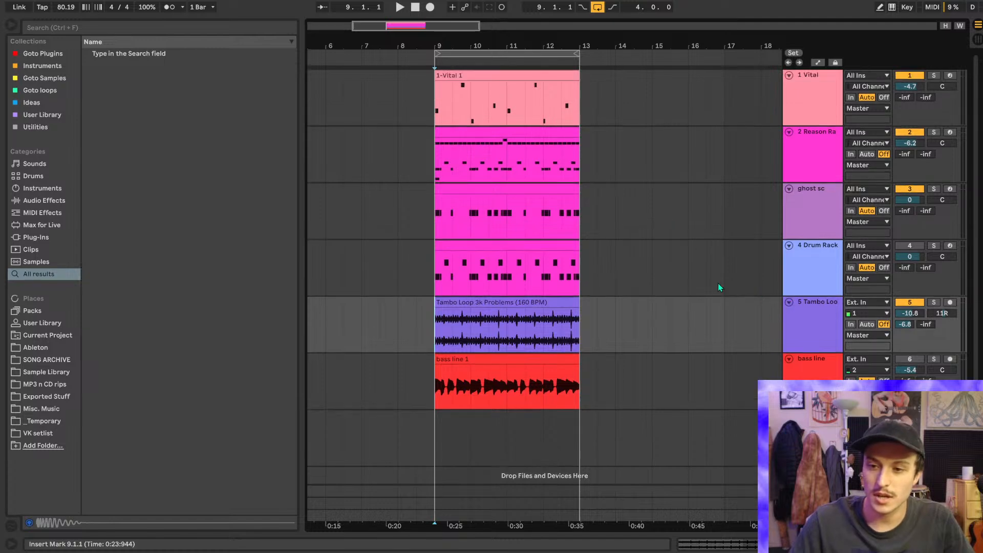
left_click(12, 25)
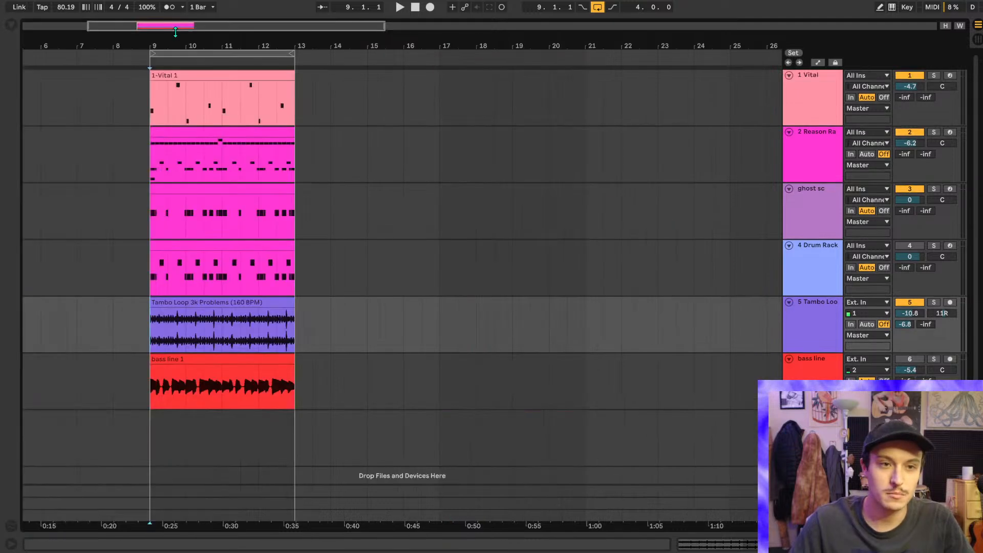
left_click_drag(179, 37, 313, 82)
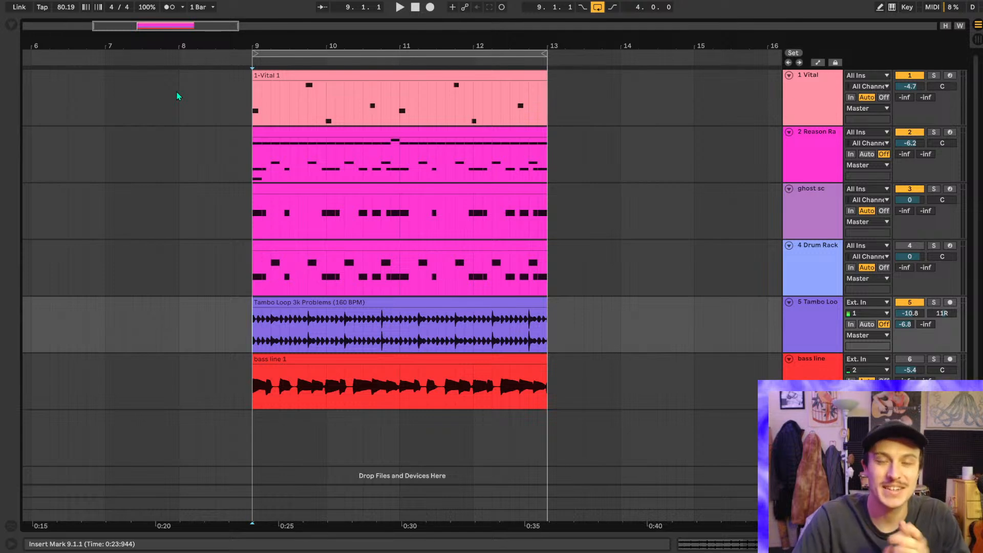
- Play the unsoloed loop from bar 9 and select the Reason Rack track
left_click(251, 218)
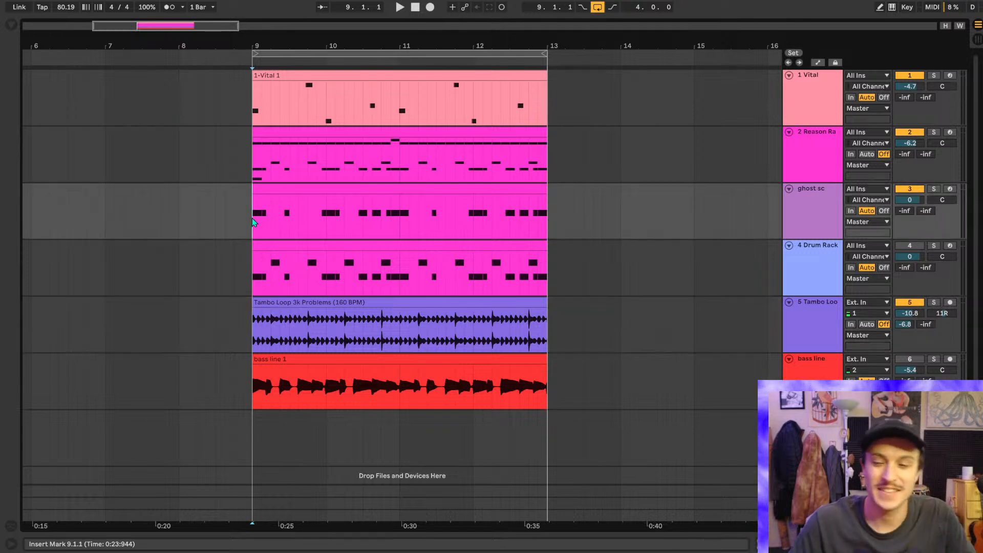
key("space")
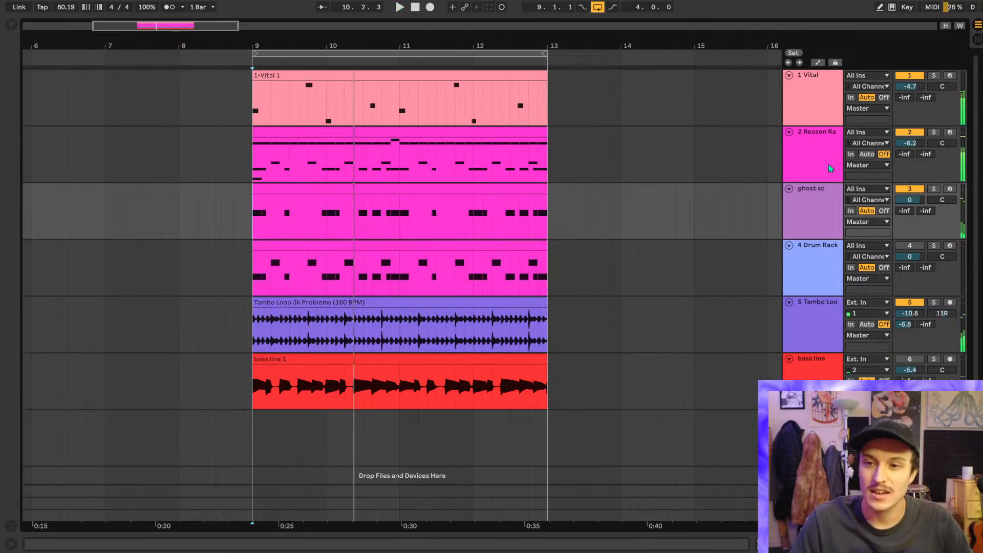
left_click(535, 172)
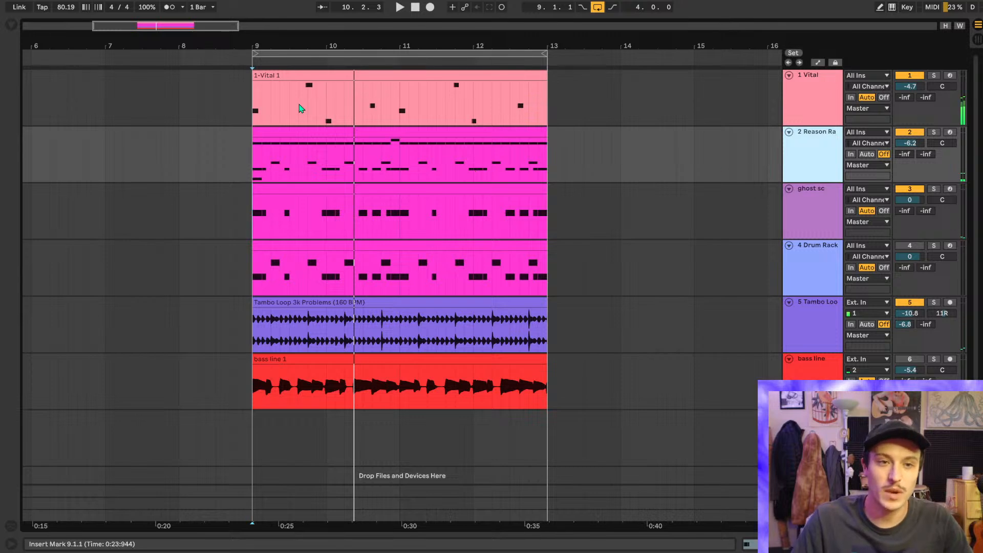
scroll(301, 109, "up", 2)
scroll(301, 108, "down", 2)
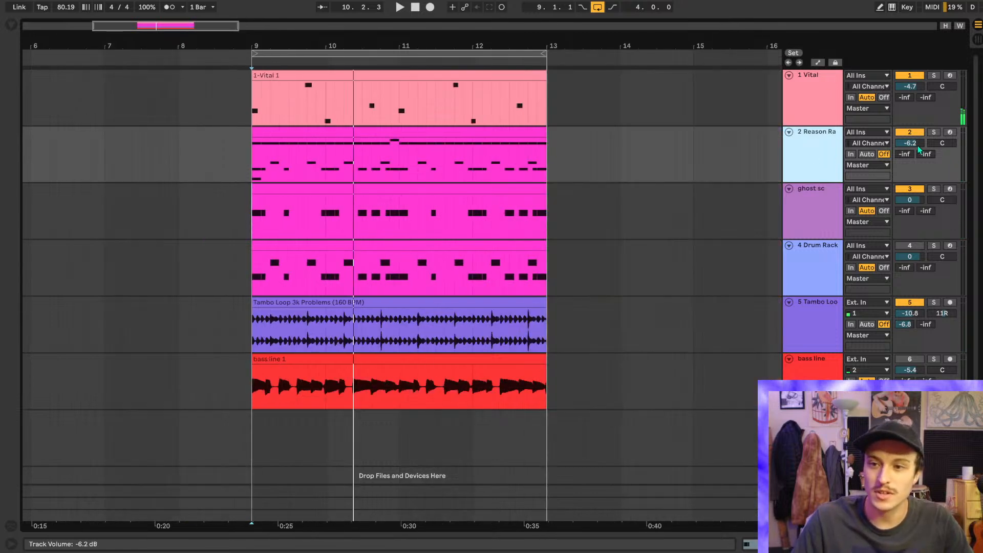
- Solo the Reason Rack and Vital tracks together and lower the Reason Rack track's volume to -8.2 dB during playback
left_click_drag(918, 147, 917, 151)
left_click(934, 132)
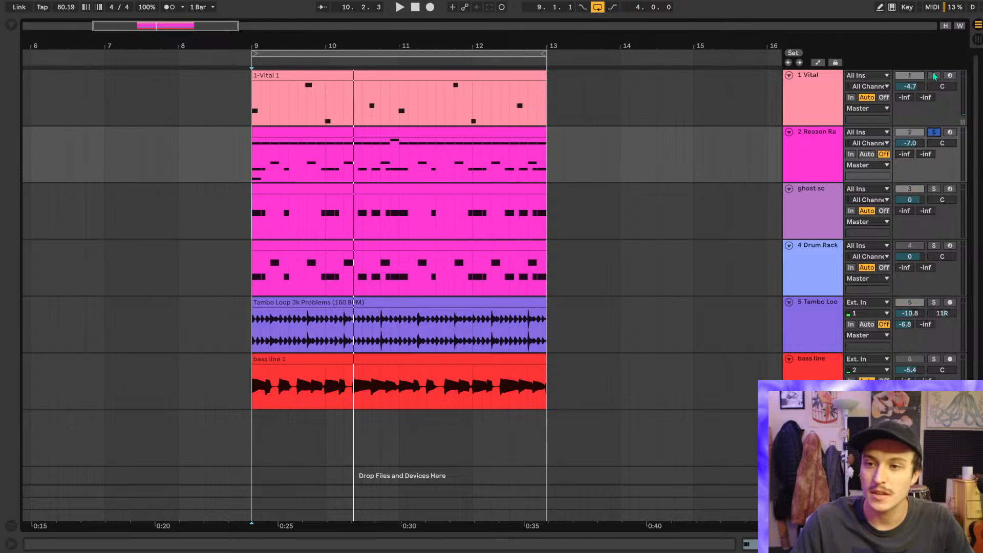
left_click(934, 76, "ctrl")
key("space")
left_click_drag(910, 143, 910, 149)
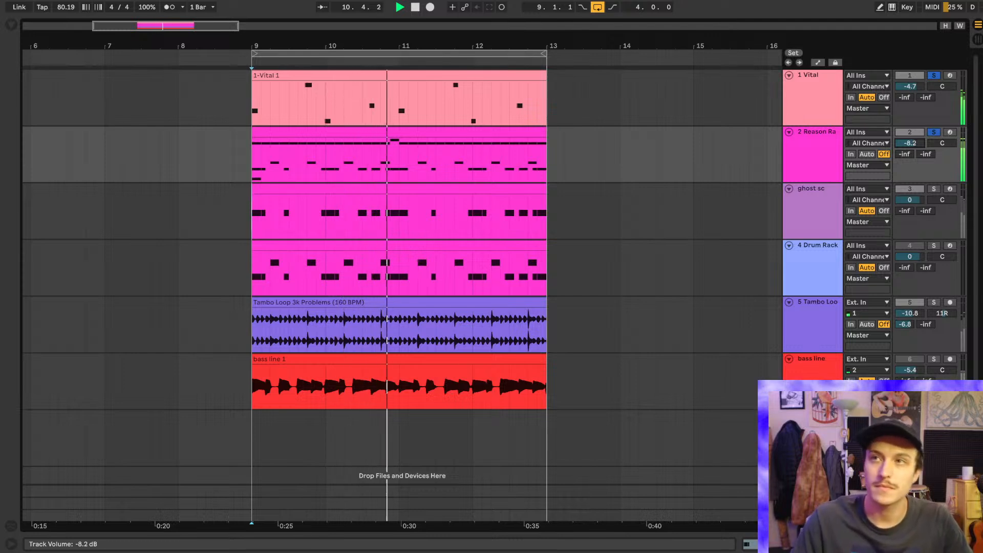
- Try boosting and sweeping an extra band through the upper mids in the Reason Rack track's Neutron 3 Equalizer
double_click(816, 158)
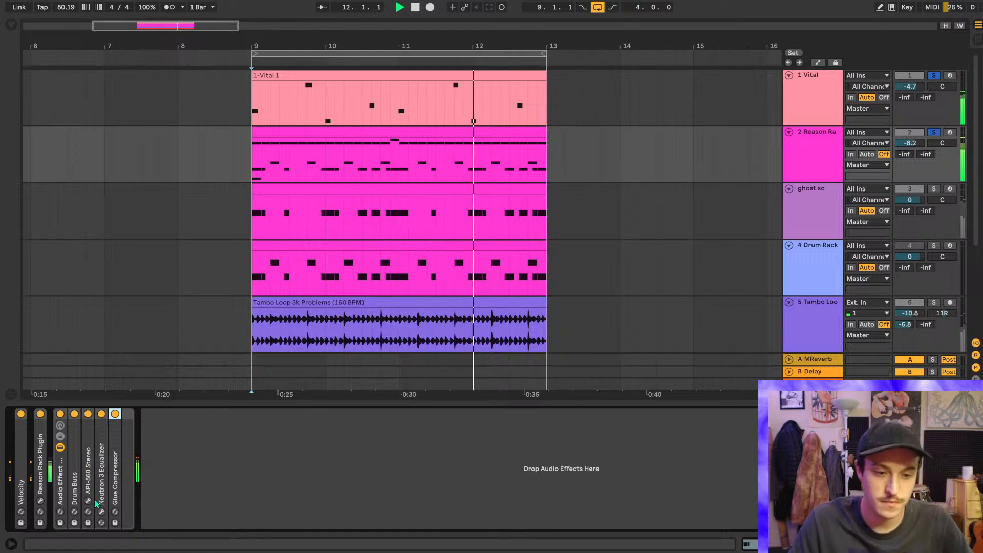
left_click(102, 512)
left_click(405, 188)
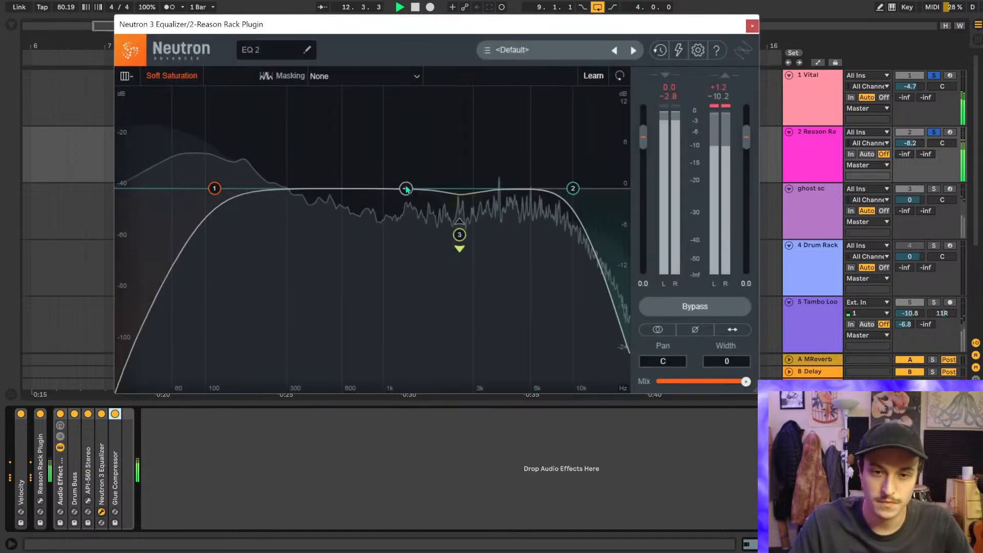
left_click_drag(406, 188, 538, 125)
left_click(376, 132)
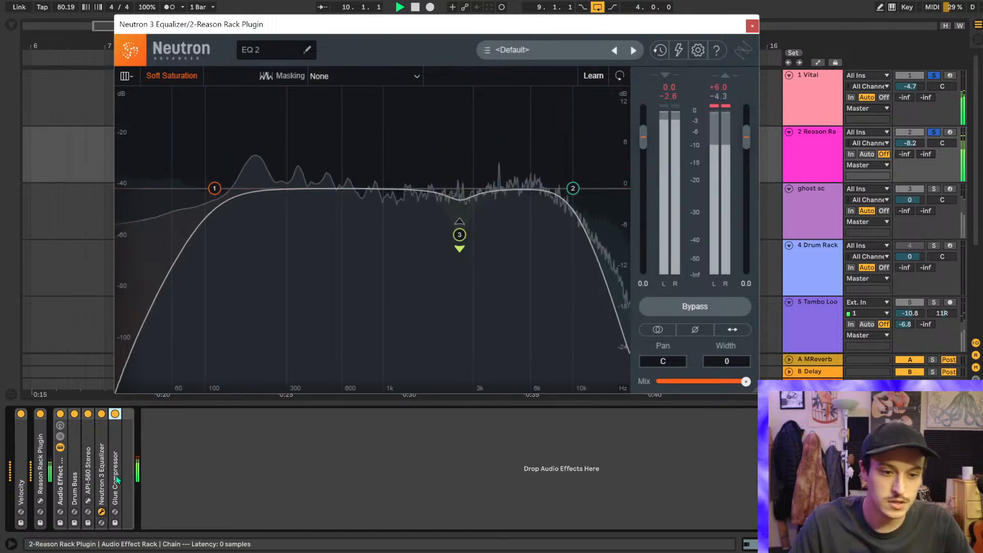
- Sweep the 4K band of the Reason Rack track's API-560 Stereo equalizer while listening, and set it to -0.9
left_click(88, 501)
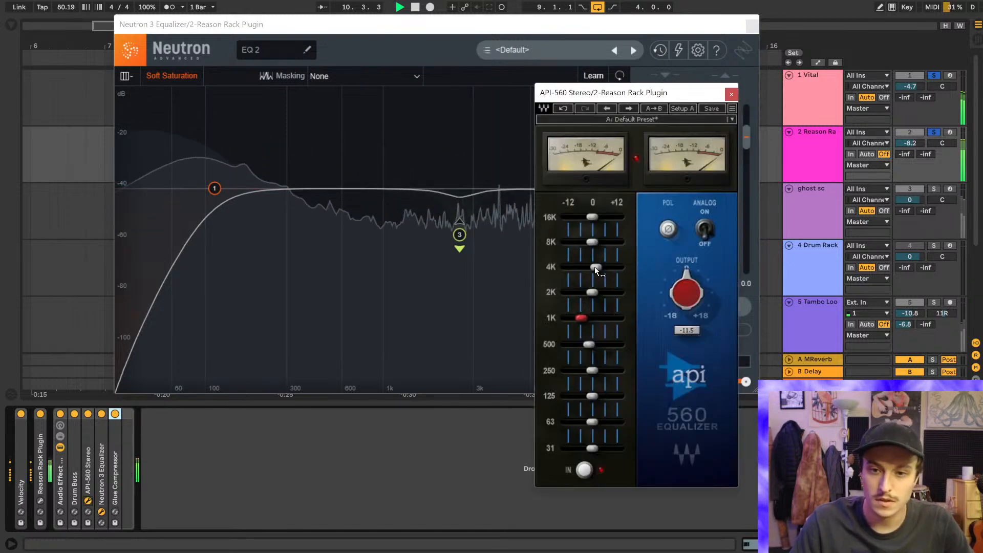
left_click_drag(594, 267, 624, 259)
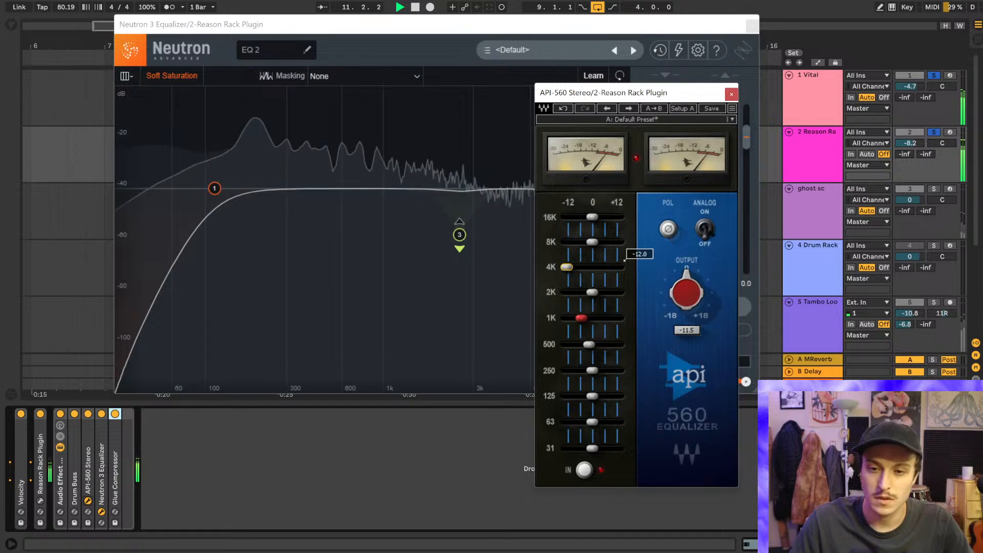
left_click_drag(604, 267, 590, 266)
key("space")
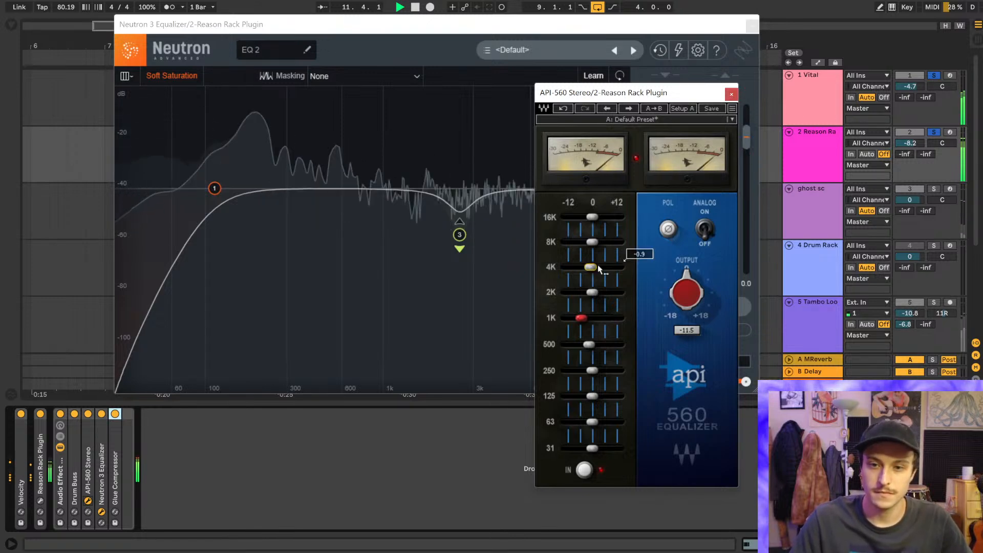
- Close the Reason Rack track's two equalizer windows and set the Vital track's volume to -3.1 dB
left_click(732, 96)
left_click(751, 24)
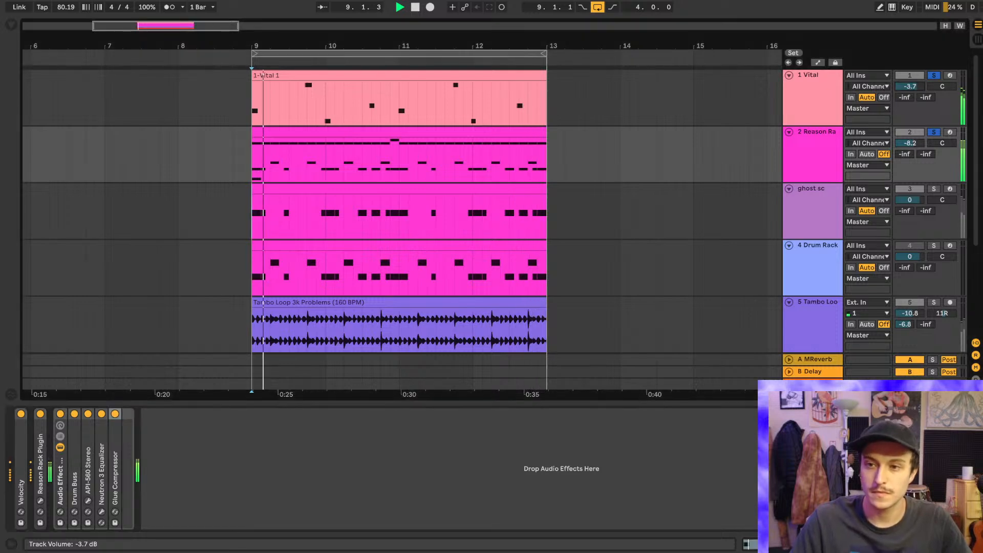
left_click_drag(909, 86, 909, 84)
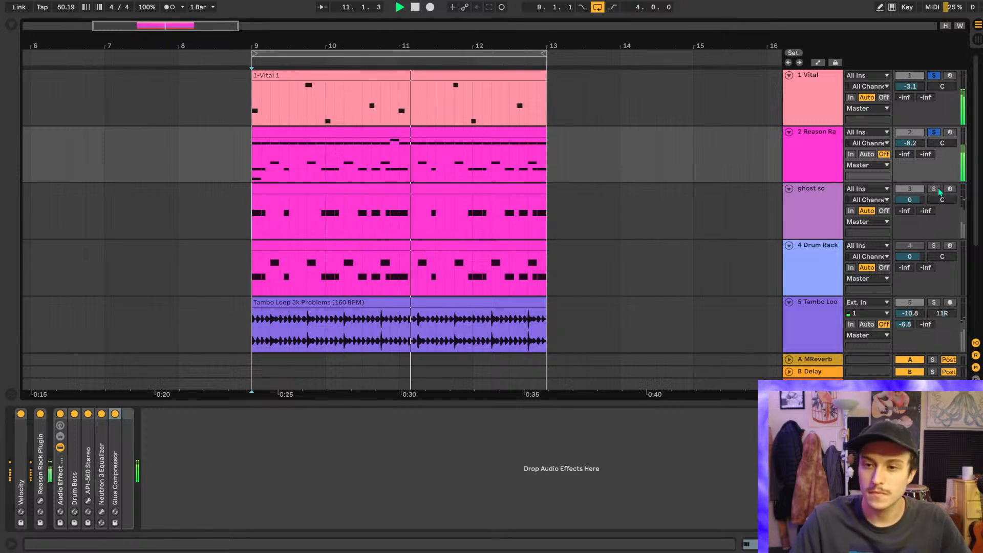
- Solo the Tambo Loop track along with the others and lower its volume to -11.1 dB
left_click(933, 302)
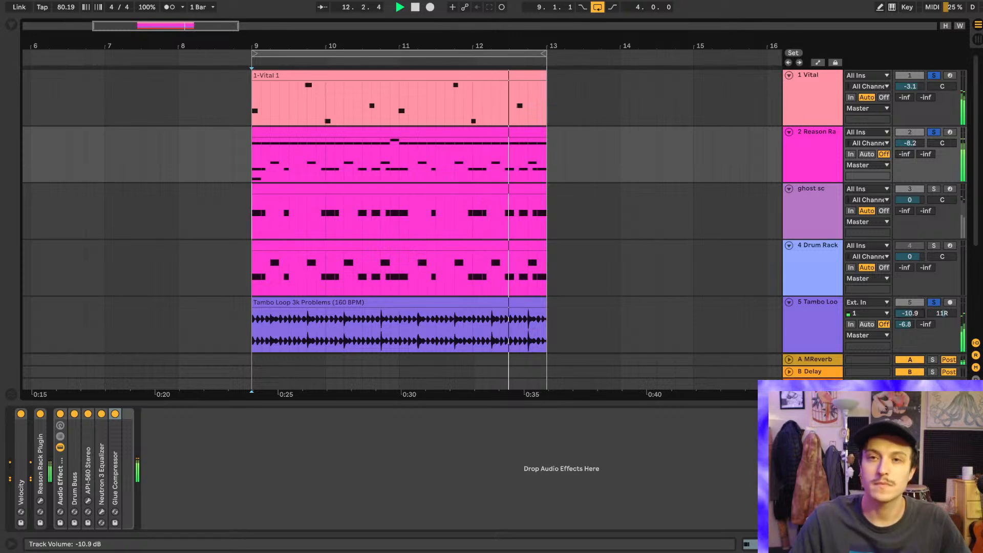
left_click_drag(909, 313, 909, 316)
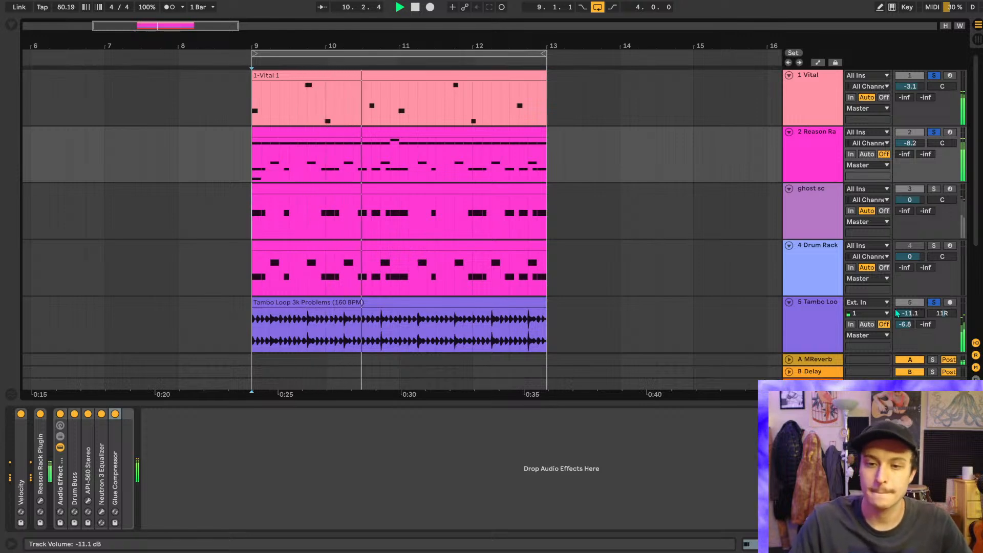
- Add the bass line track to the soloed tracks and set its volume to -6.2 dB during playback
scroll(707, 255, "down", 3)
key("space")
left_click(934, 243, "ctrl")
key("space")
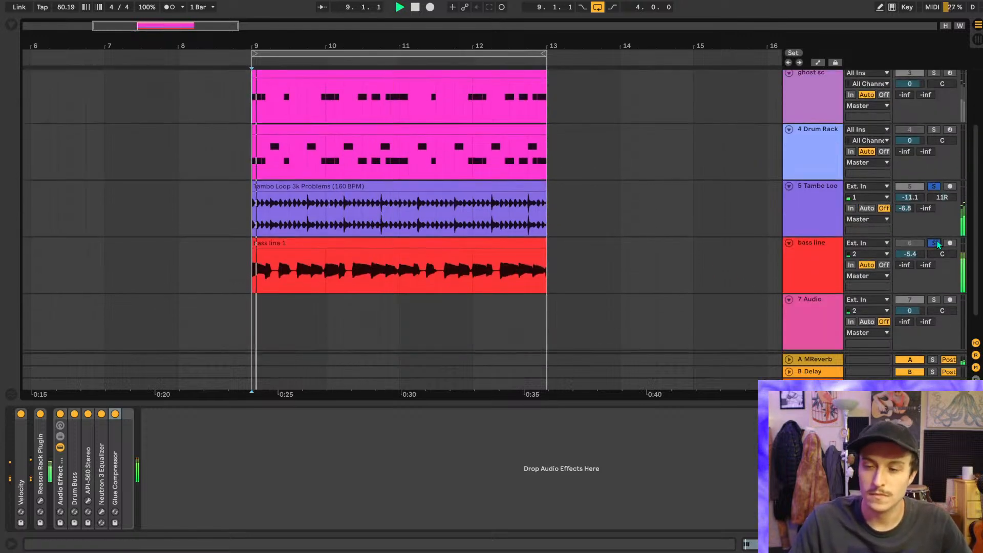
left_click_drag(917, 254, 916, 258)
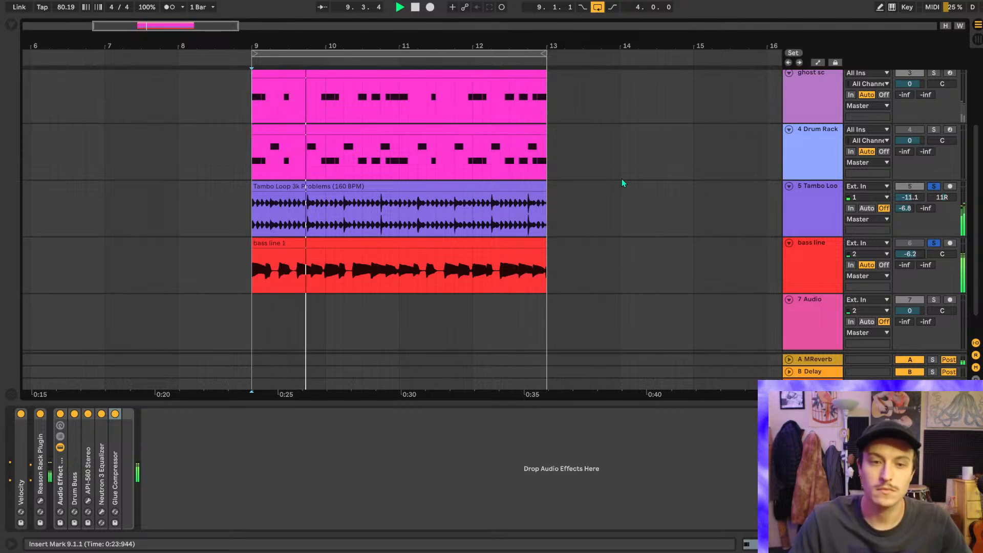
- Lower the Vital track's volume to -3.4 dB while the soloed loop plays
scroll(622, 179, "up", 3)
left_click_drag(907, 86, 908, 89)
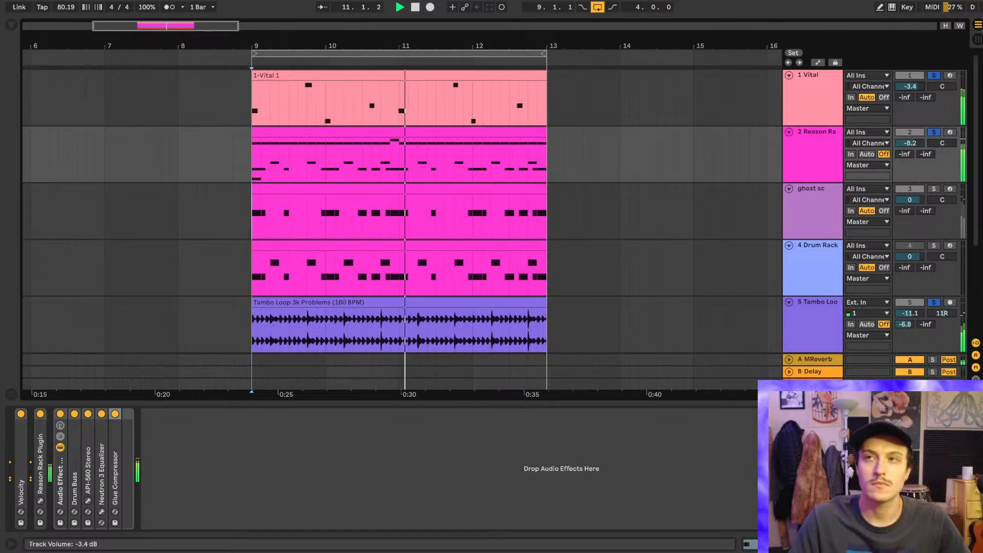
scroll(707, 185, "down", 2)
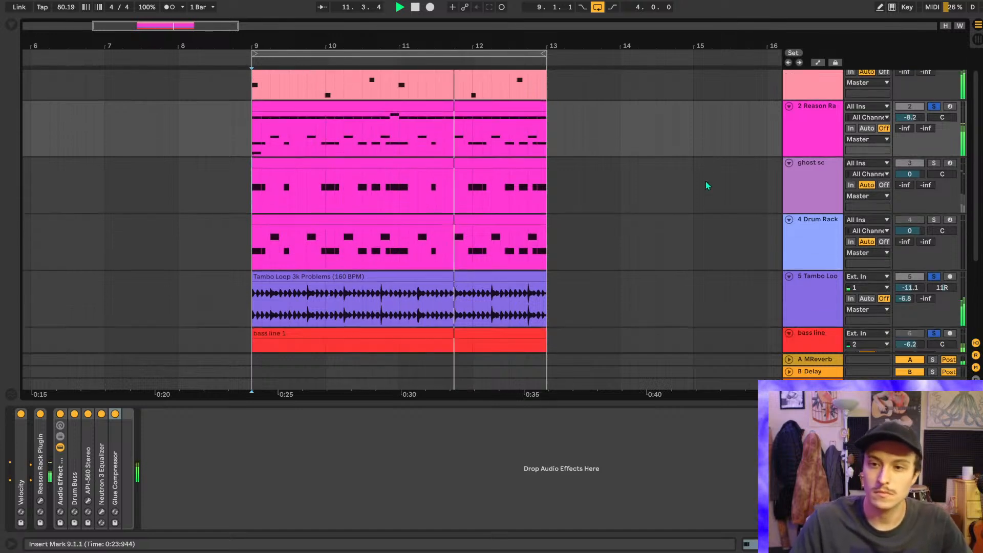
- Stop playback, audition kicks in the Goto Samples collection and load Kick Azimuth onto the Drum Rack's C1 pad
key("space")
left_click(822, 238)
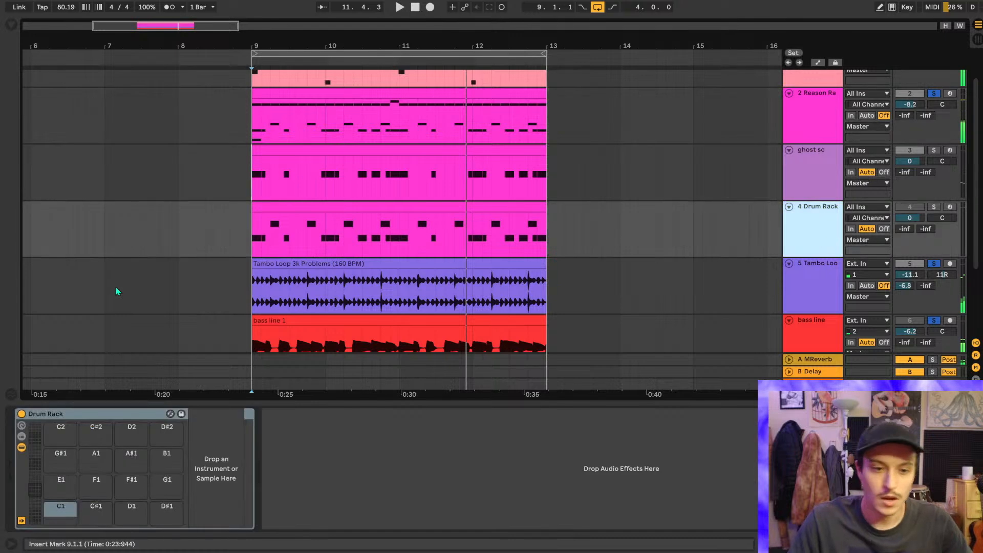
left_click(11, 25)
left_click(45, 77)
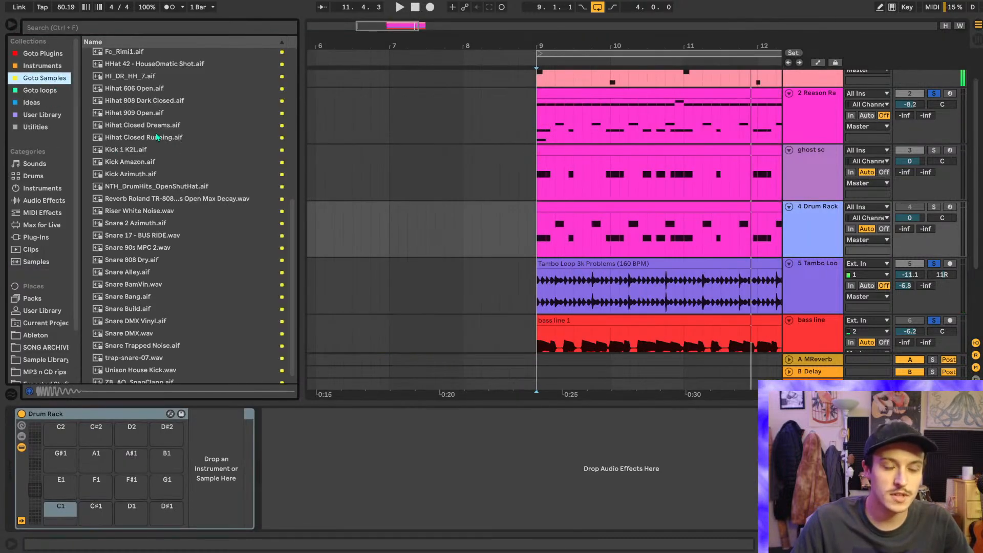
left_click(141, 160)
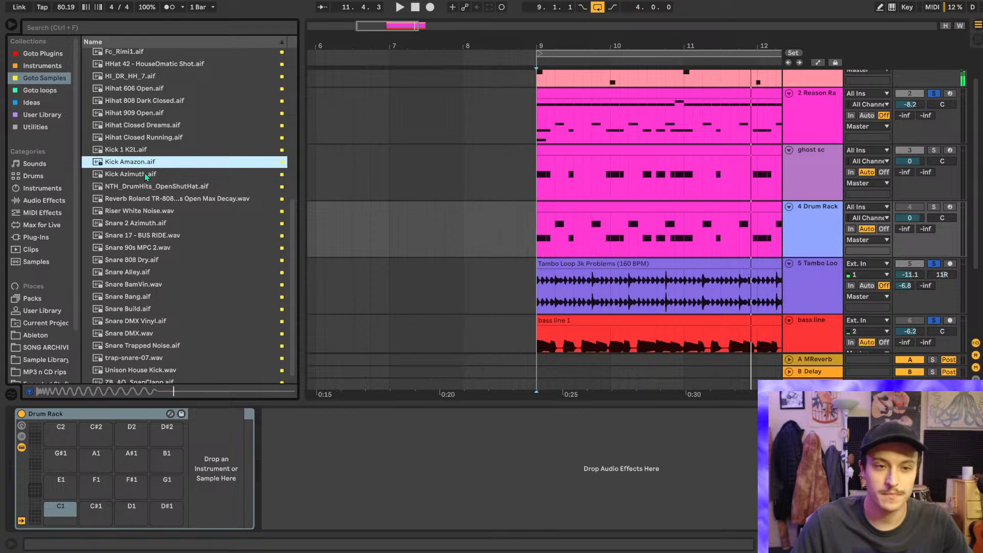
left_click(144, 173)
scroll(132, 170, "down", 1)
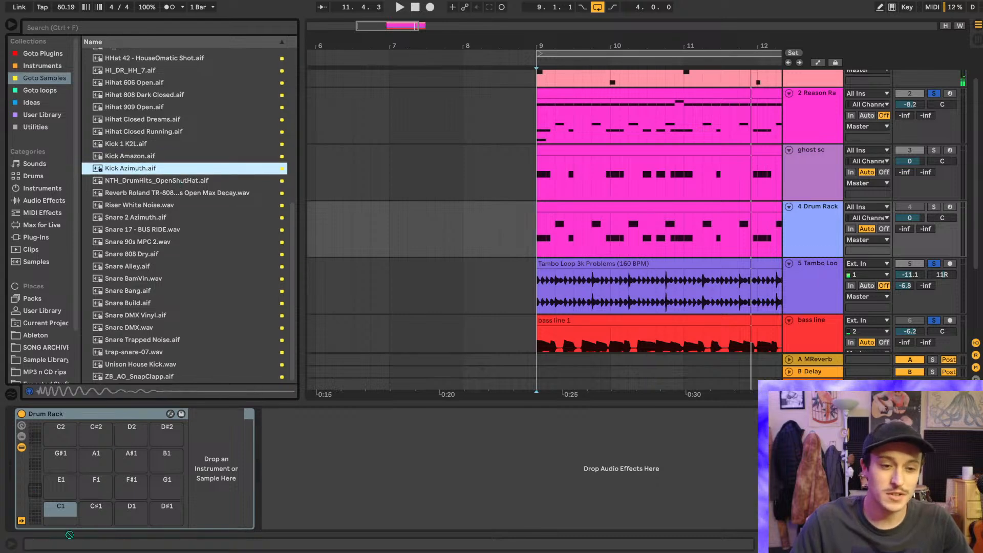
- Rename the Drum Rack track "kick/snr trigger" and solo it during playback from bar 9
scroll(518, 213, "right", 3)
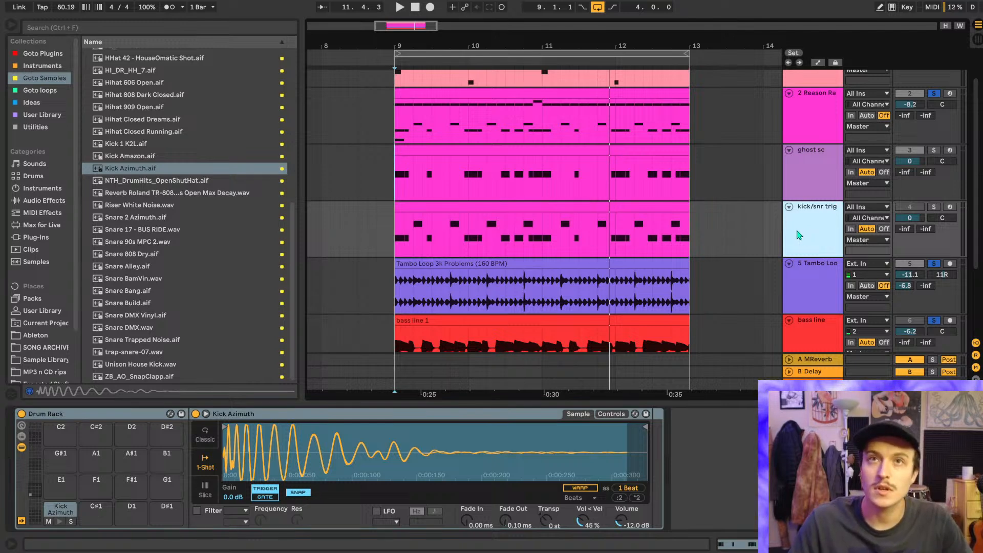
left_click_drag(780, 238, 766, 238)
key("space")
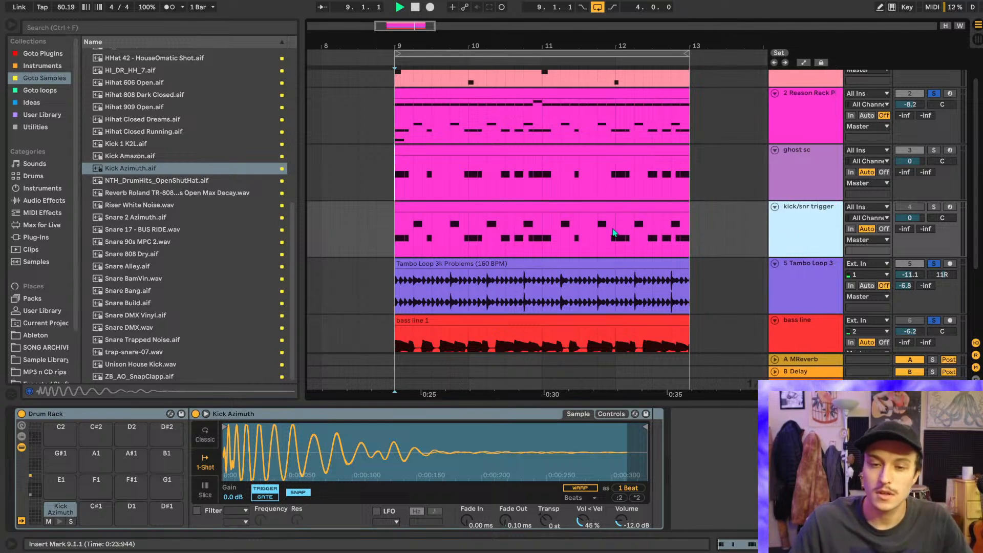
left_click(934, 206)
- Move all notes in the kick/snr trigger clip down one folded row, putting the C3 notes on Kick Azimuth and the D3 notes on C3
double_click(470, 215)
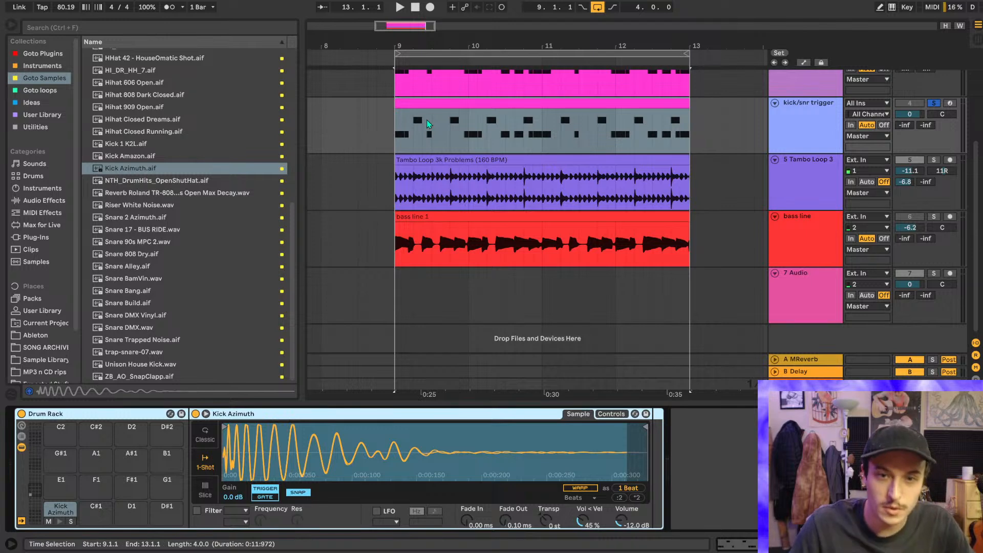
double_click(427, 102)
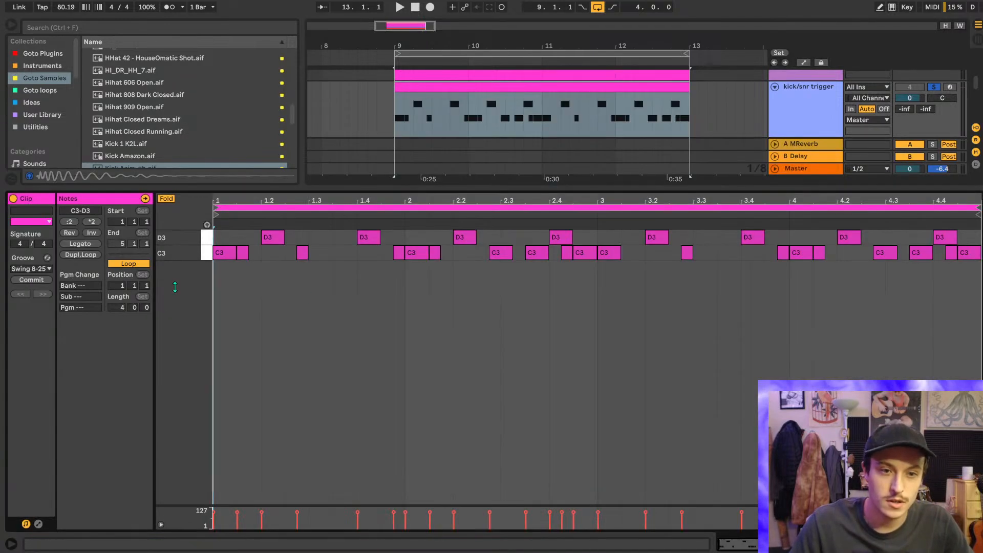
left_click(204, 250)
left_click(203, 240, "shift")
key("Down")
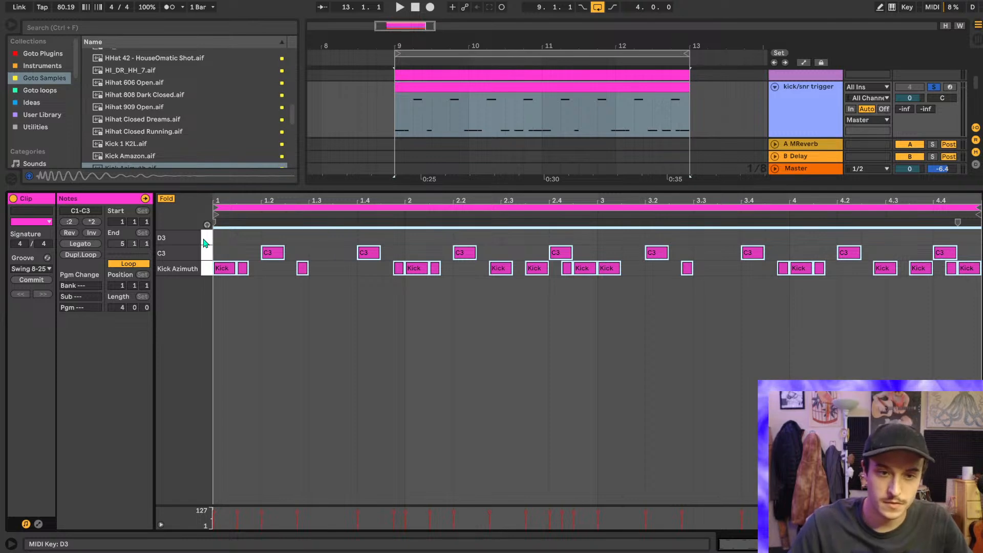
left_click(256, 325)
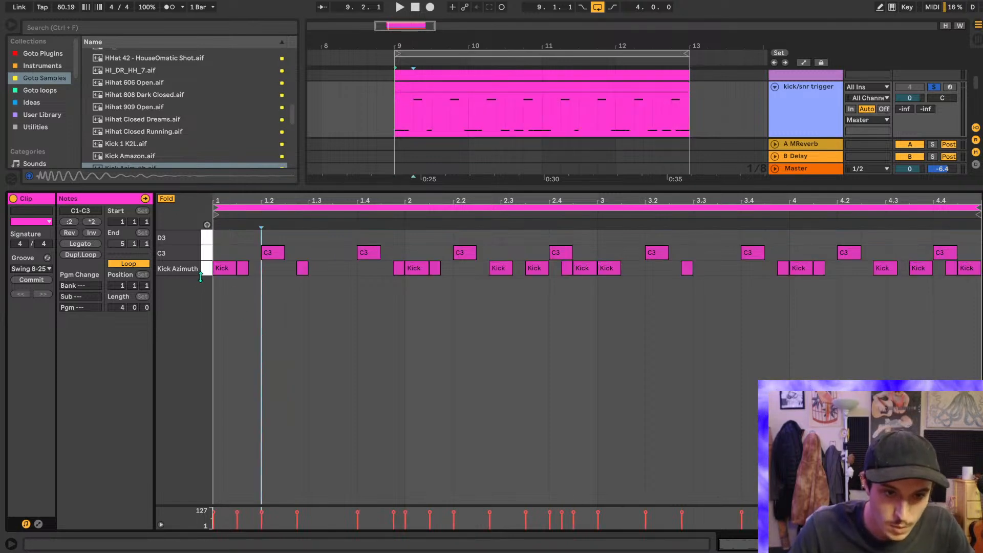
- Play the loop with the Reason Rack and kick/snr trigger tracks soloed, toggling the kick/snr trigger solo to compare
key("shift+Tab")
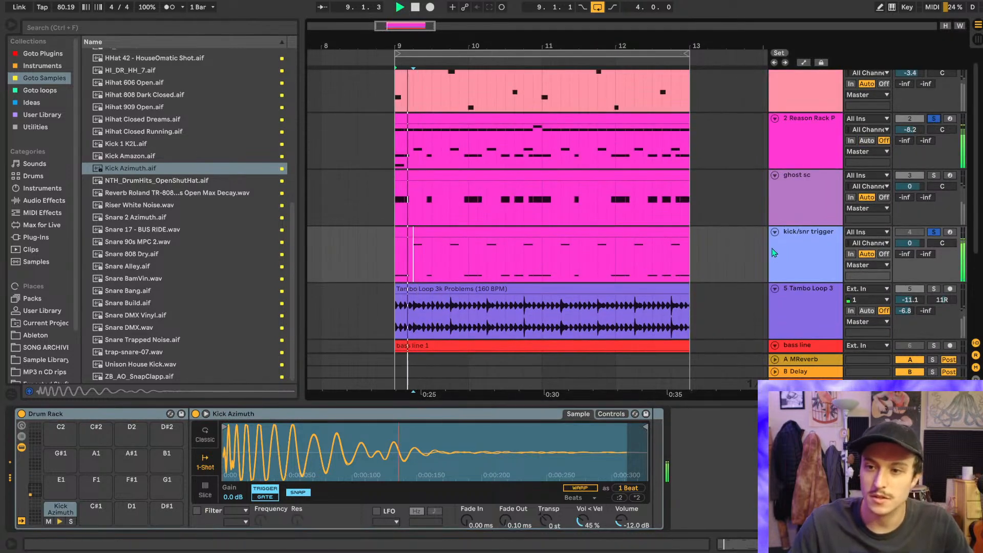
key("space")
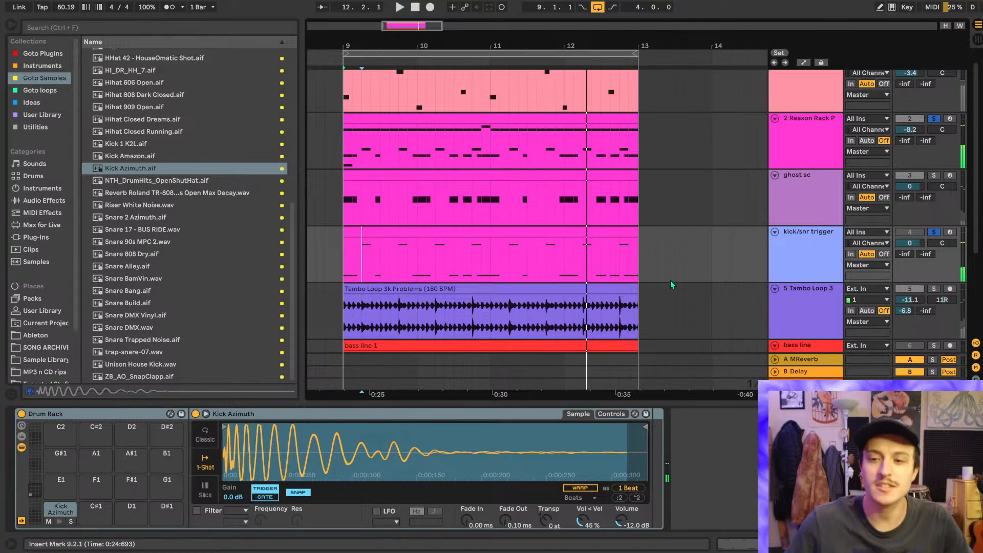
key("space")
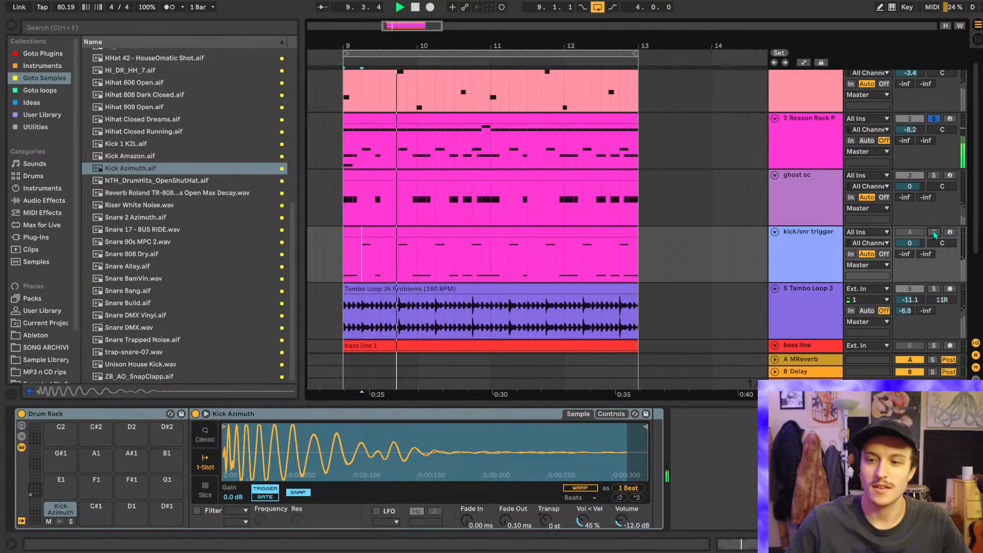
left_click(934, 232)
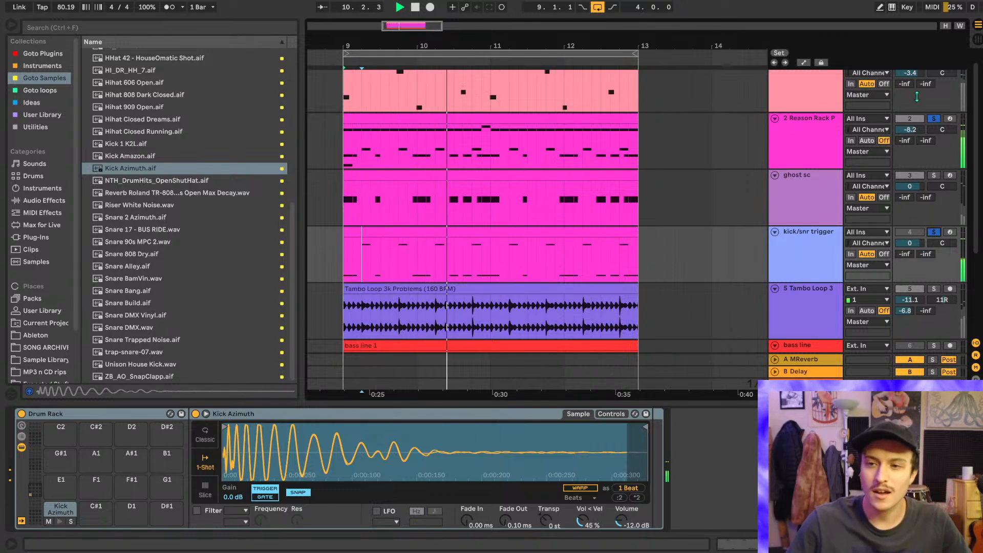
- Solo the Vital track as well and lower the kick/snr trigger track's volume to -1.0 dB
scroll(926, 128, "up", 1)
left_click(933, 76)
left_click_drag(911, 258, 911, 261)
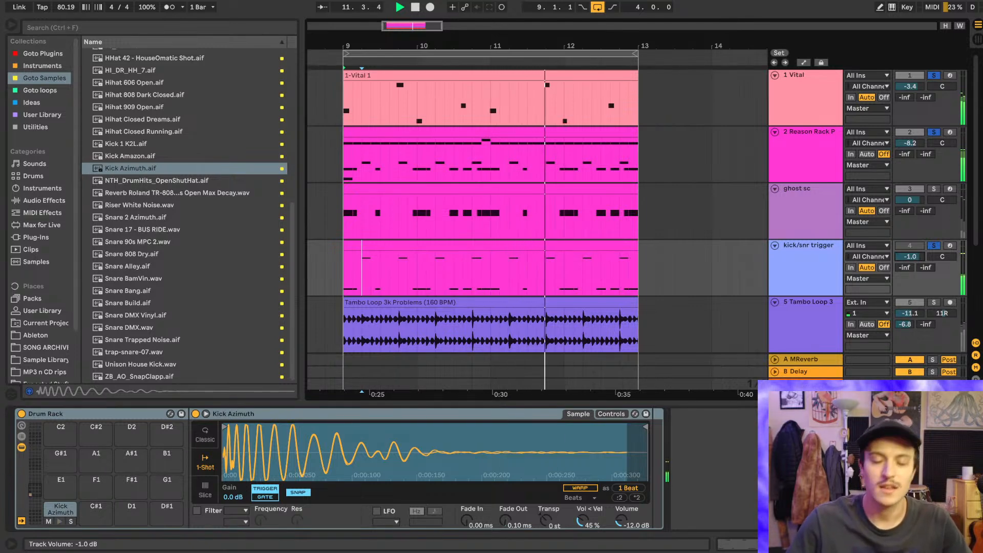
- Bring the bass line track into the solo and rebalance the kick/snr trigger track's volume to -2.5 dB
scroll(931, 220, "down", 4)
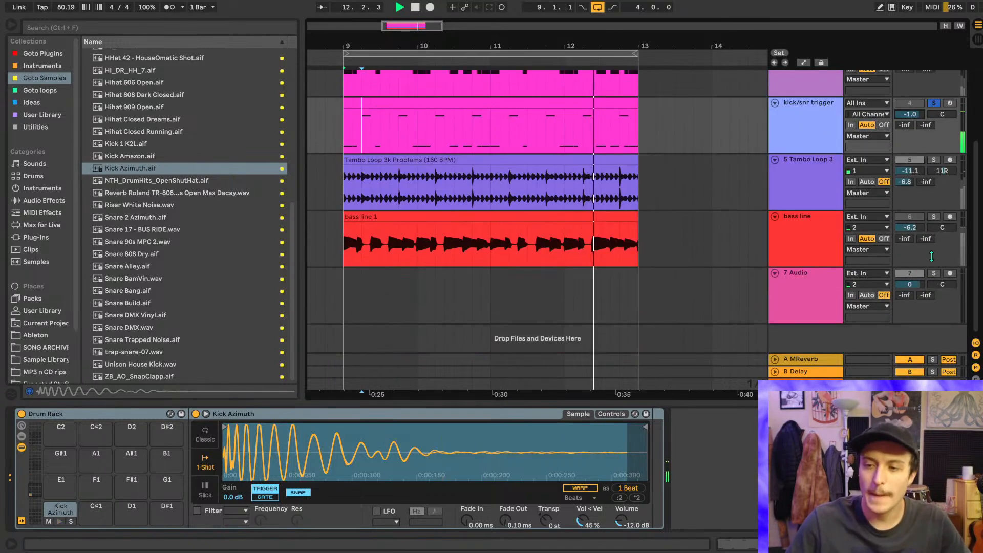
left_click(933, 217)
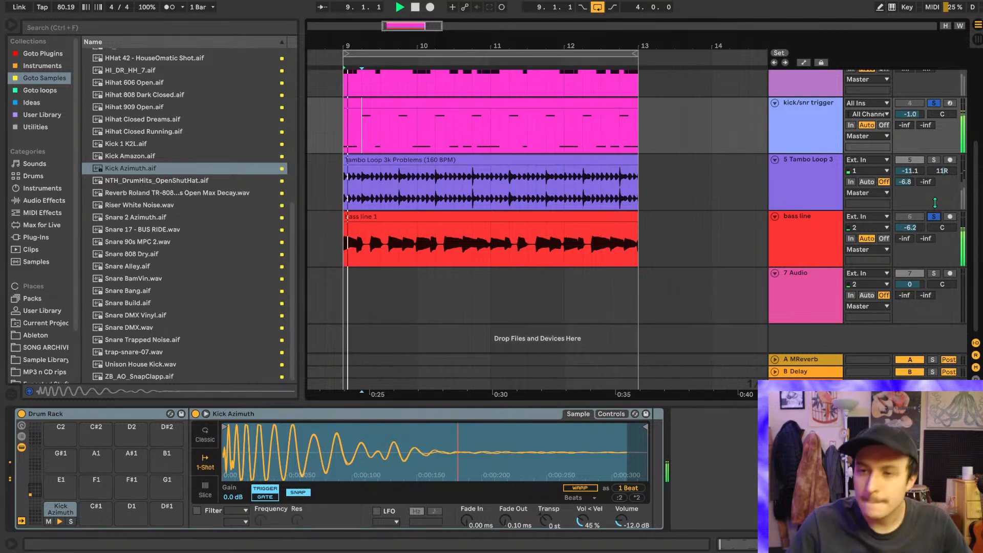
scroll(915, 162, "up", 1)
left_click_drag(912, 165, 912, 170)
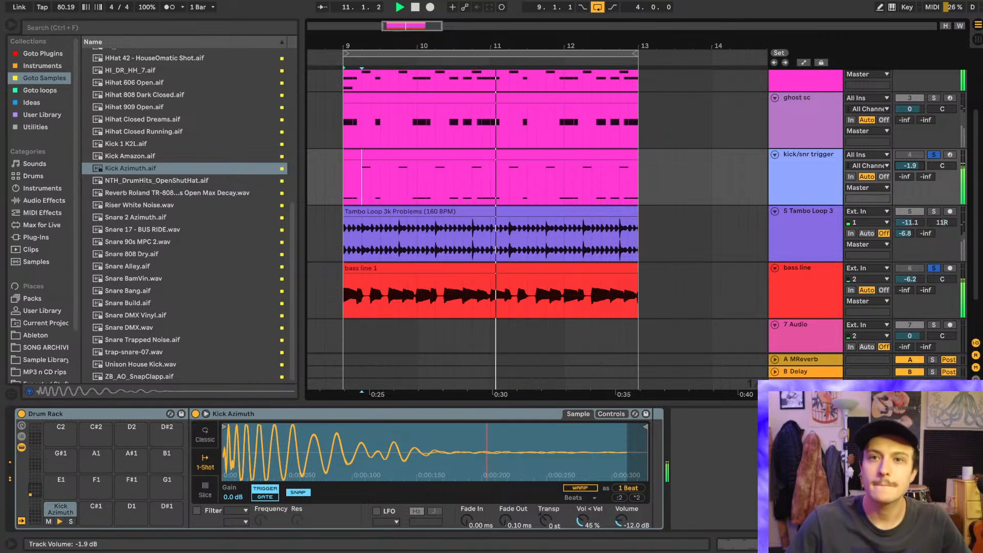
left_click_drag(909, 168, 910, 286)
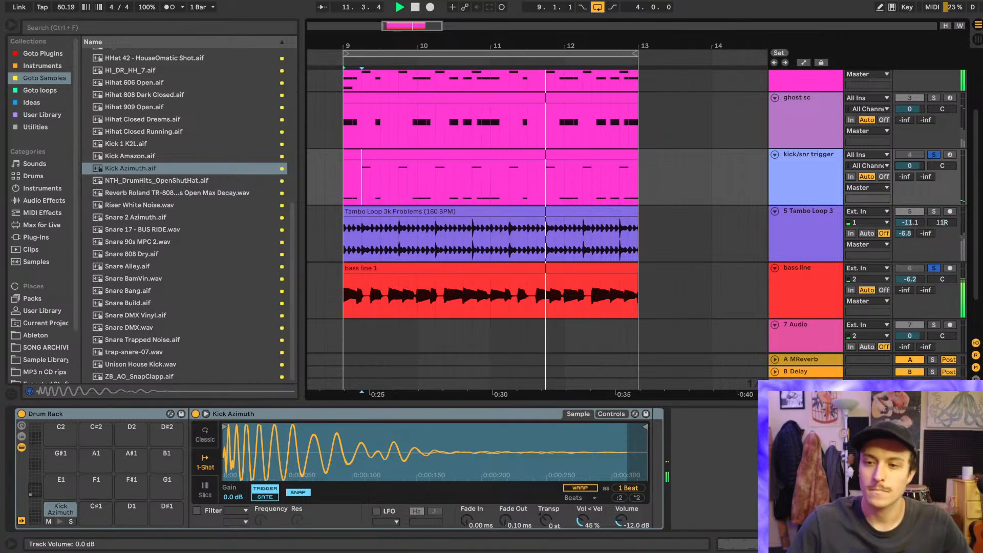
left_click_drag(909, 168, 909, 49)
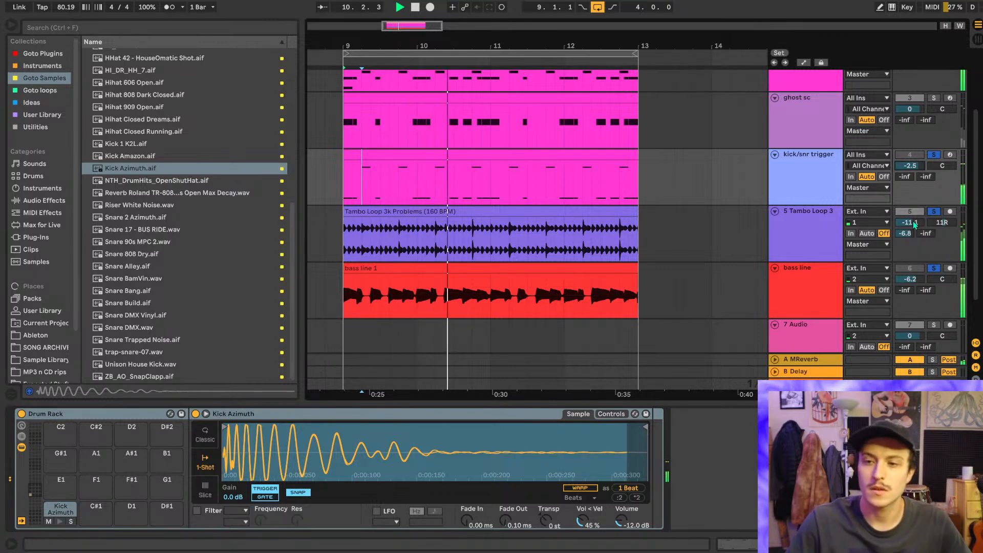
- Lower the Tambo Loop track's volume to -11.6 dB while listening with the other tracks
left_click_drag(910, 222, 909, 224)
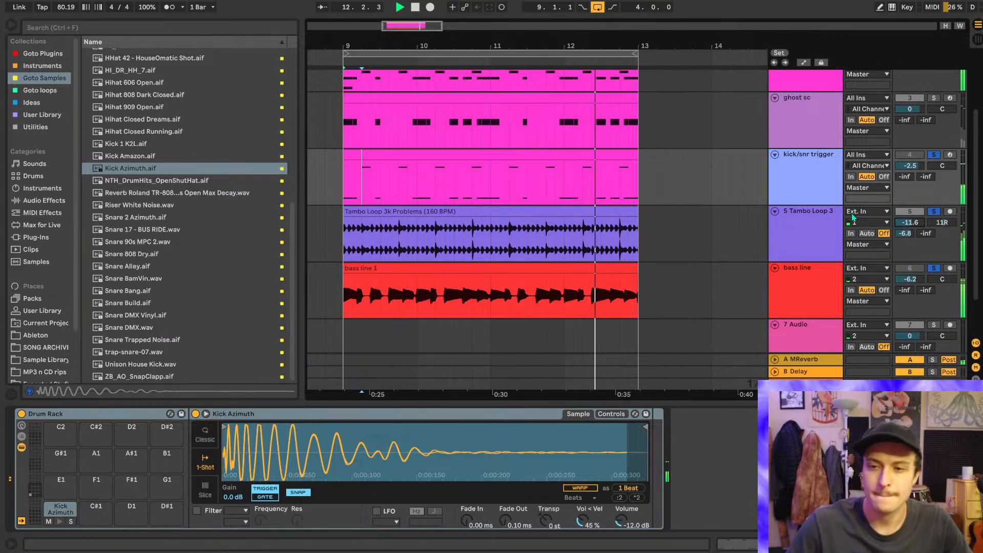
scroll(708, 216, "down", 2)
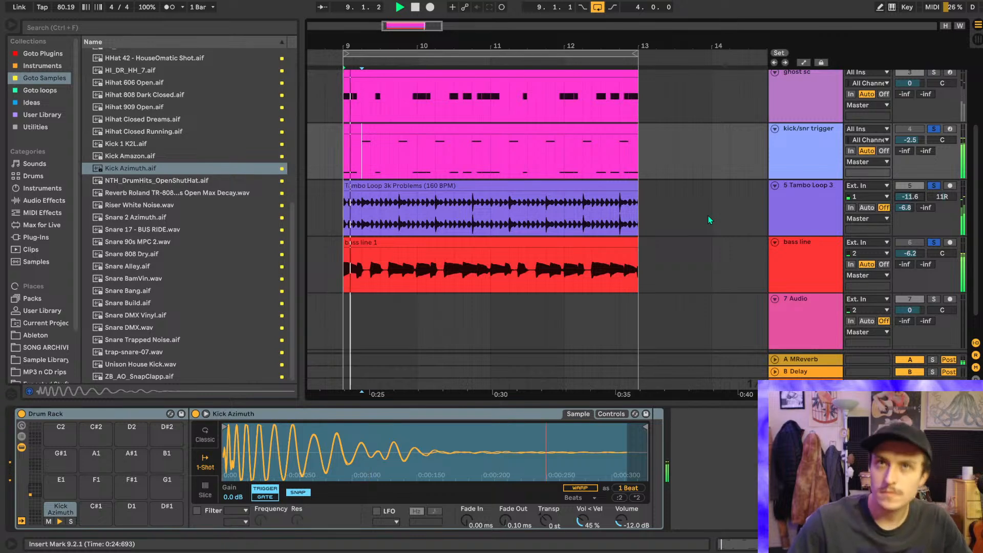
scroll(708, 216, "up", 5)
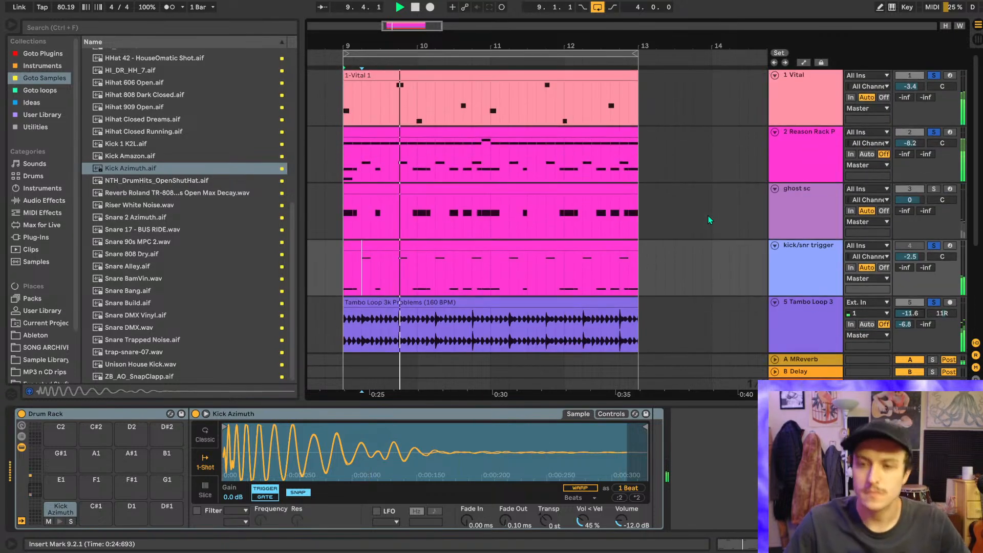
scroll(708, 216, "down", 3)
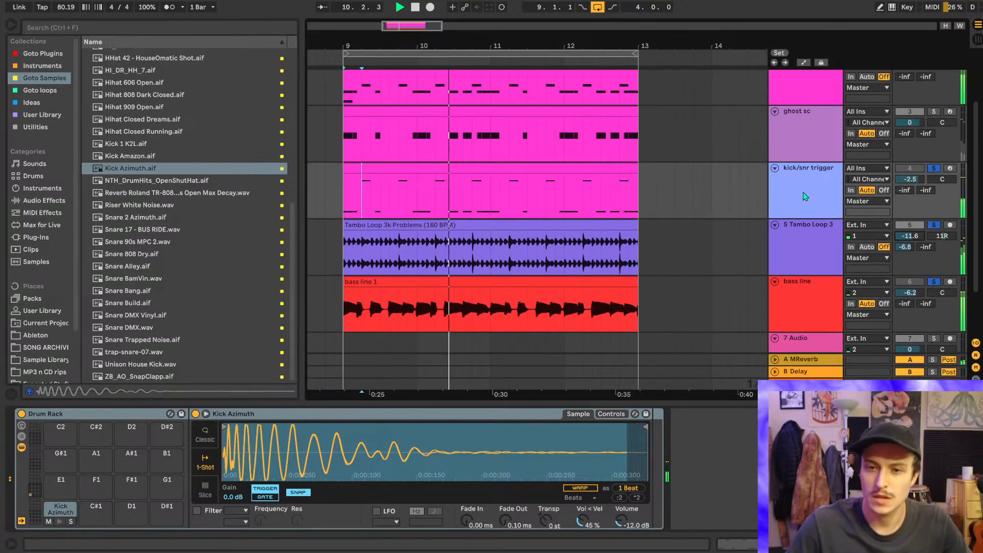
- Stop the loop and audition the Goto Samples one-shots around Click Rim.aif, up to A-HiHat 2 Closed B.aif
key("space")
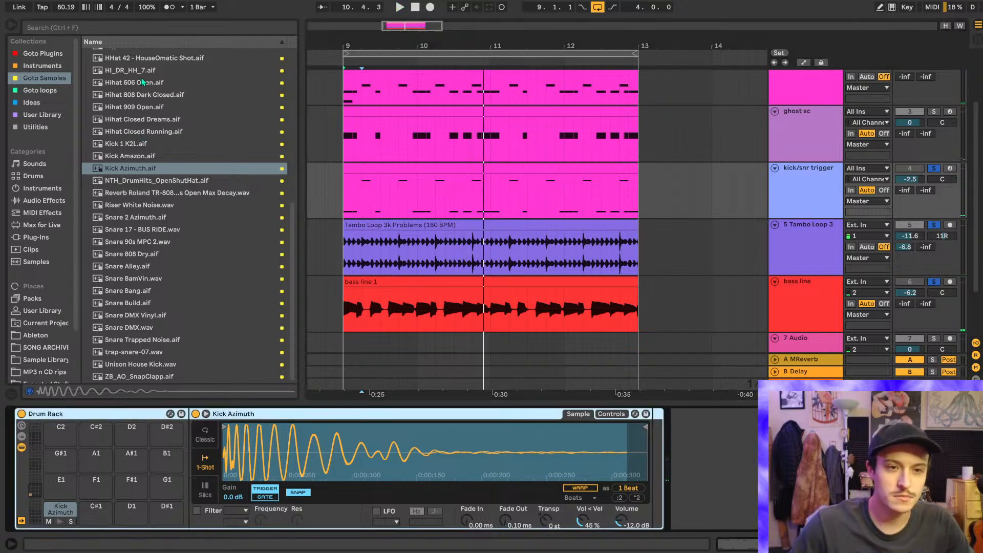
scroll(151, 123, "up", 7)
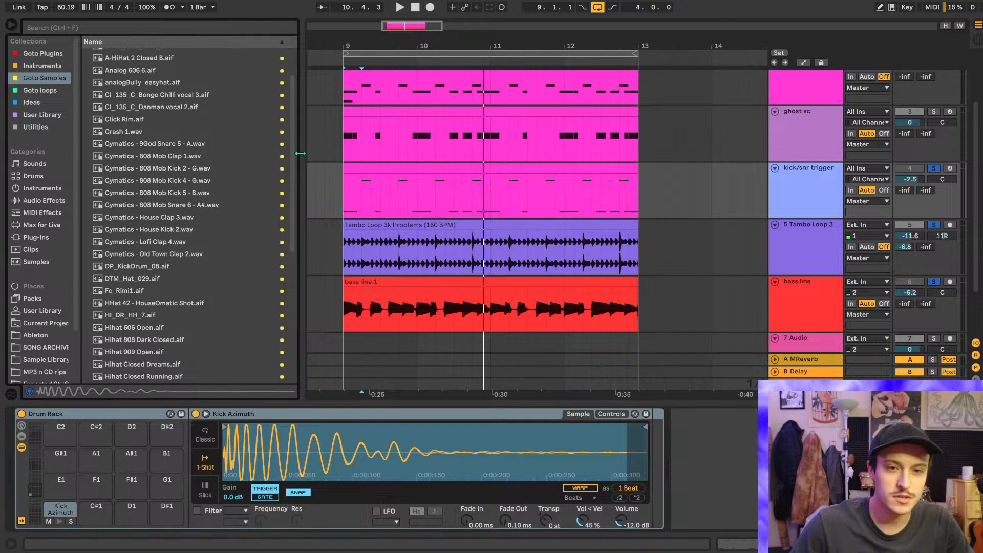
scroll(128, 154, "up", 2)
left_click(124, 145)
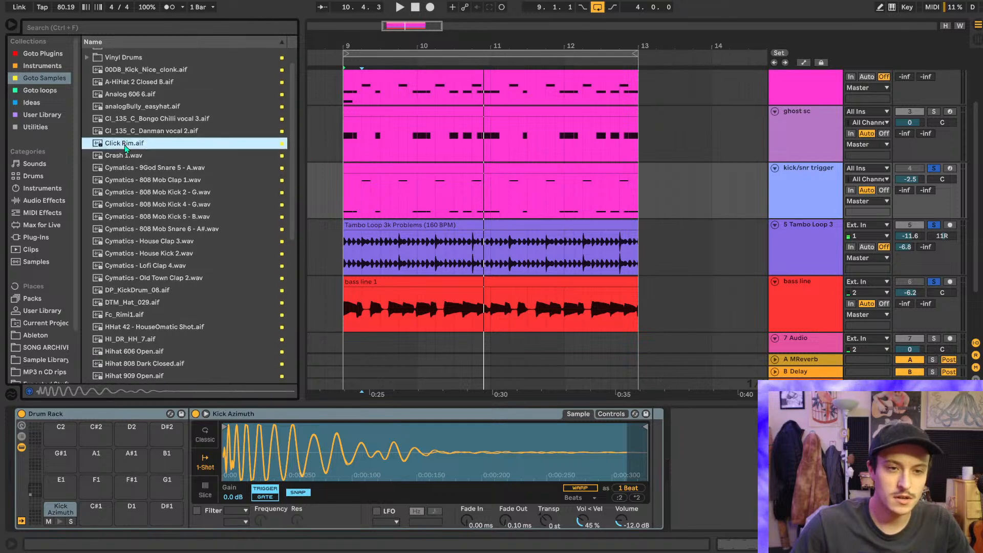
left_click(126, 158)
left_click(146, 170)
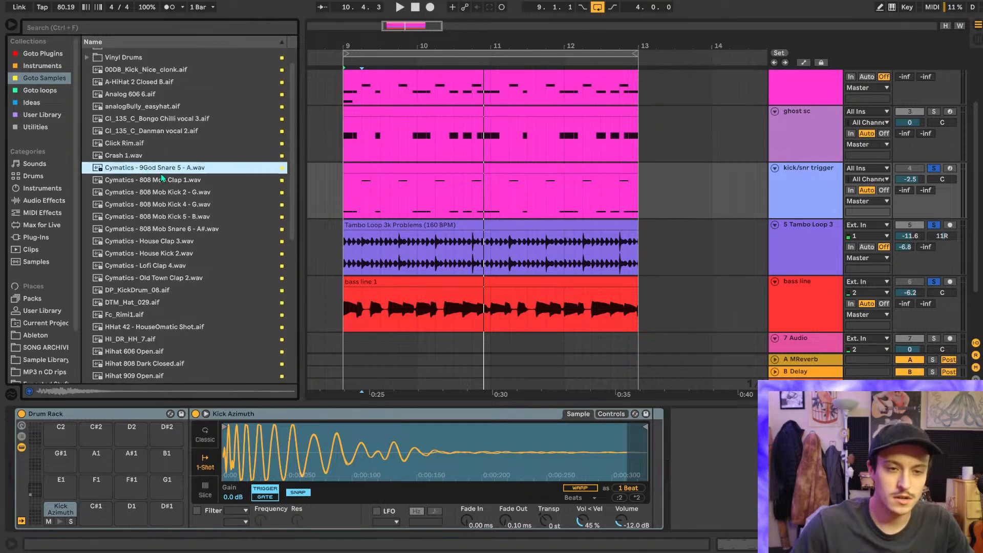
left_click(153, 179)
left_click(143, 128)
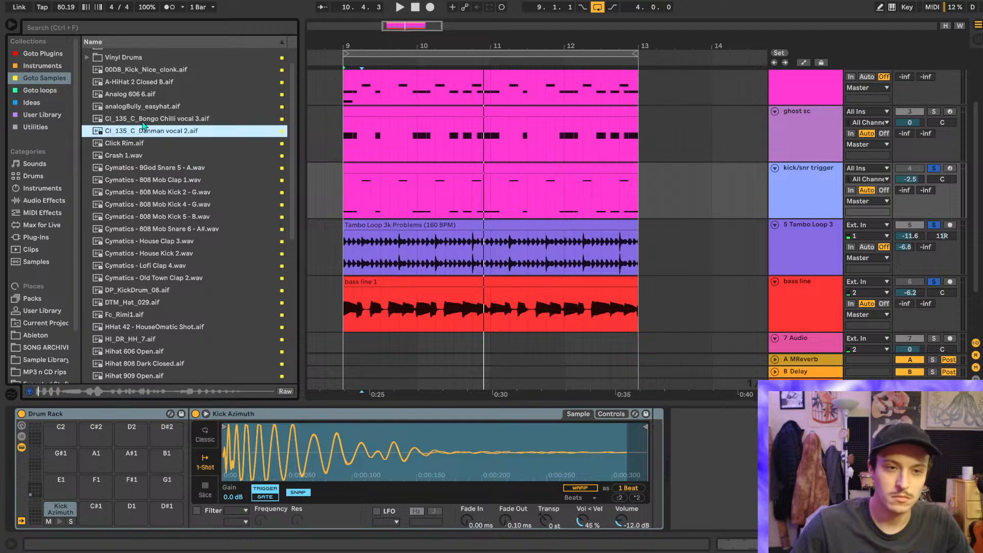
left_click(141, 108)
left_click(141, 95)
left_click(140, 84)
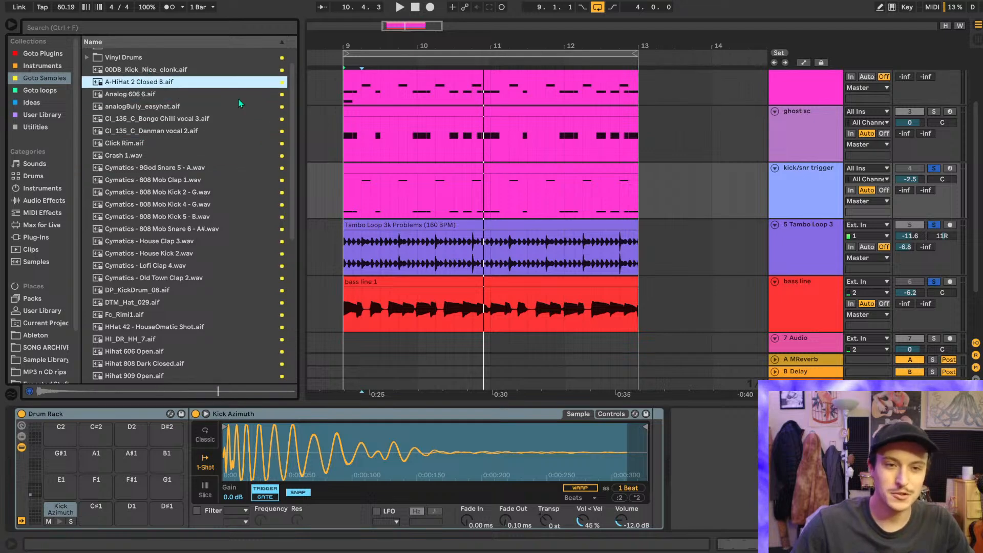
scroll(285, 125, "up", 2)
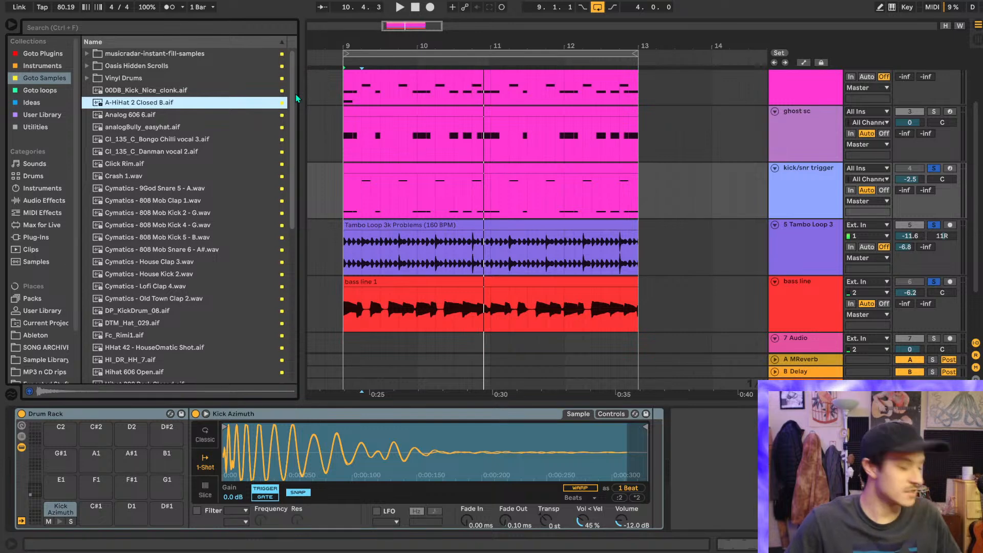
- Audition further one-shots, from Analog 606 6.aif through Cymatics - 808 Mob Clap 1.wav to DP_KickDrum_08.aif
left_click(139, 115)
left_click(145, 128)
left_click(152, 153)
left_click(162, 202)
scroll(169, 203, "down", 3)
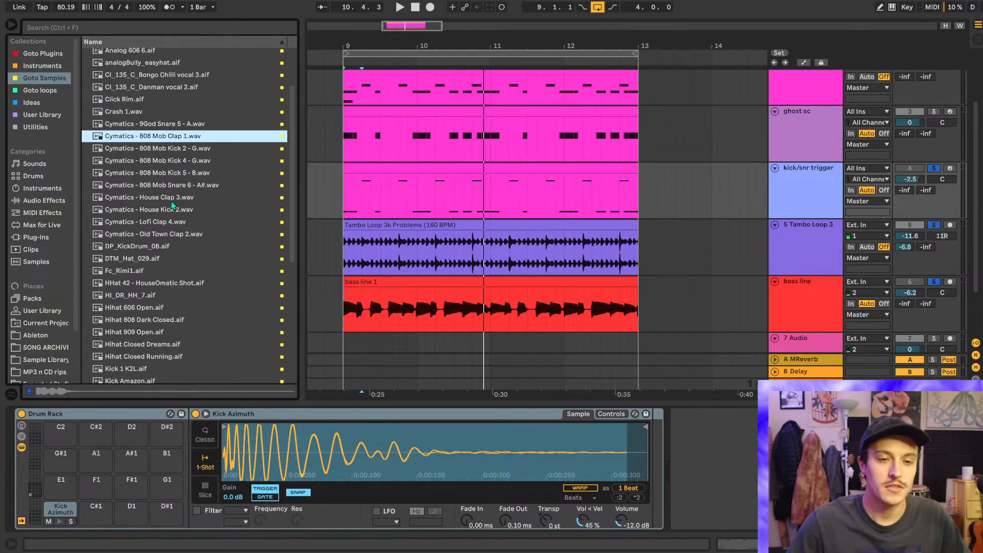
scroll(169, 191, "down", 5)
left_click(147, 182)
scroll(153, 179, "down", 3)
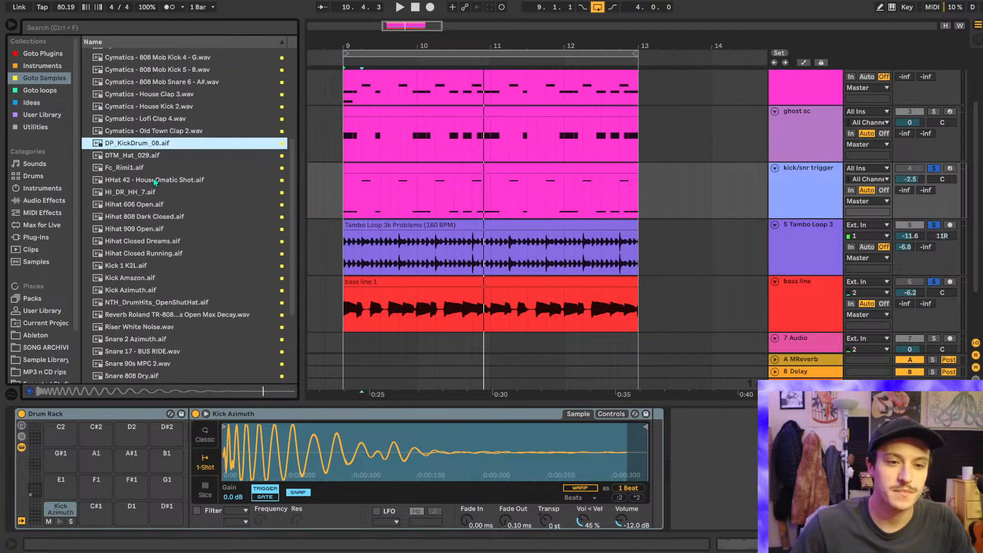
- Audition the open hi-hat samples, Kick 1 K2L.aif and the Reverb Roland TR-808 Open Max Decay sample
scroll(153, 182, "down", 3)
left_click(149, 140)
left_click(151, 164)
left_click(147, 201)
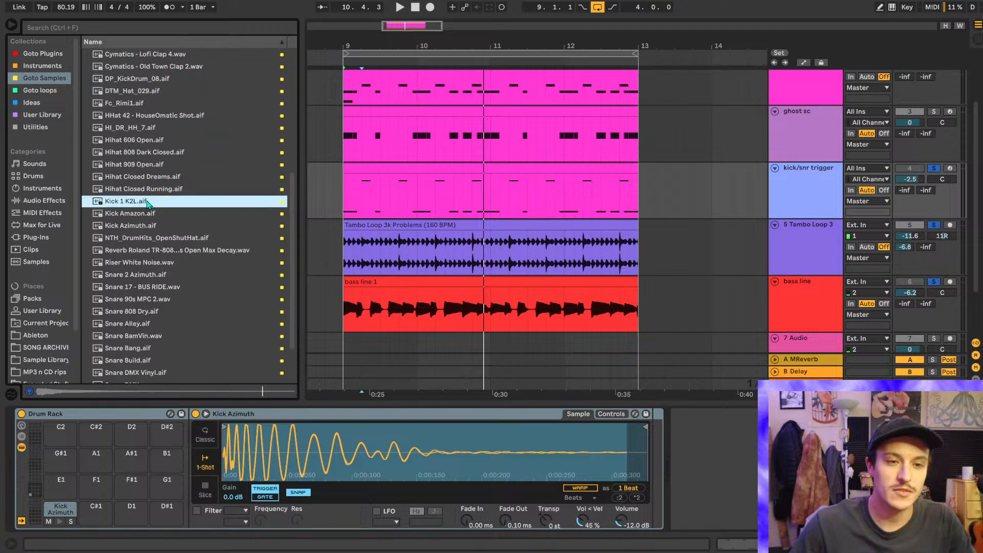
scroll(148, 202, "down", 2)
left_click(148, 199)
left_click(156, 213)
scroll(155, 207, "down", 1)
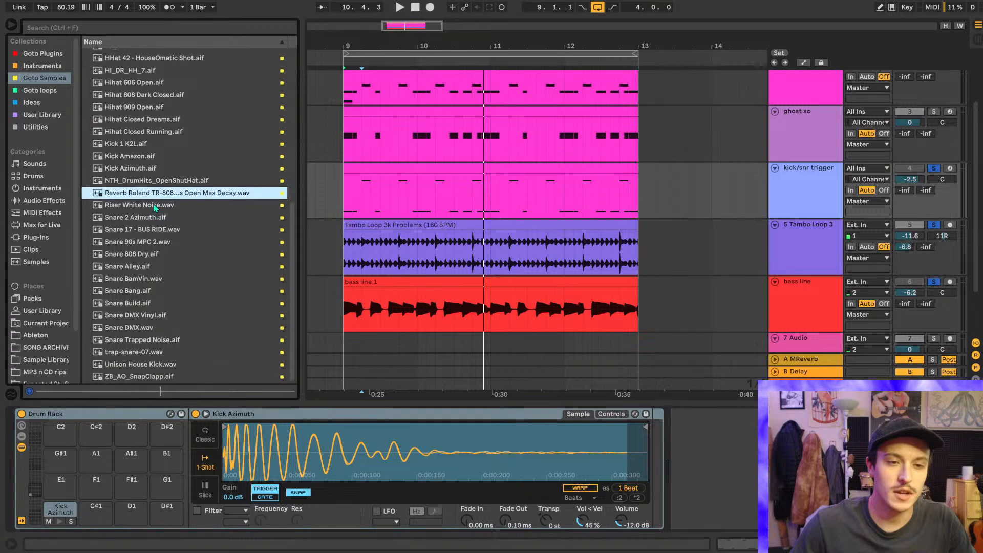
- Compare the snare samples, load Snare 17 - BUS RIDE.wav onto the Drum Rack's C#1 pad and preview the pad
left_click(156, 217)
left_click(159, 228)
left_click(151, 241)
left_click(153, 230)
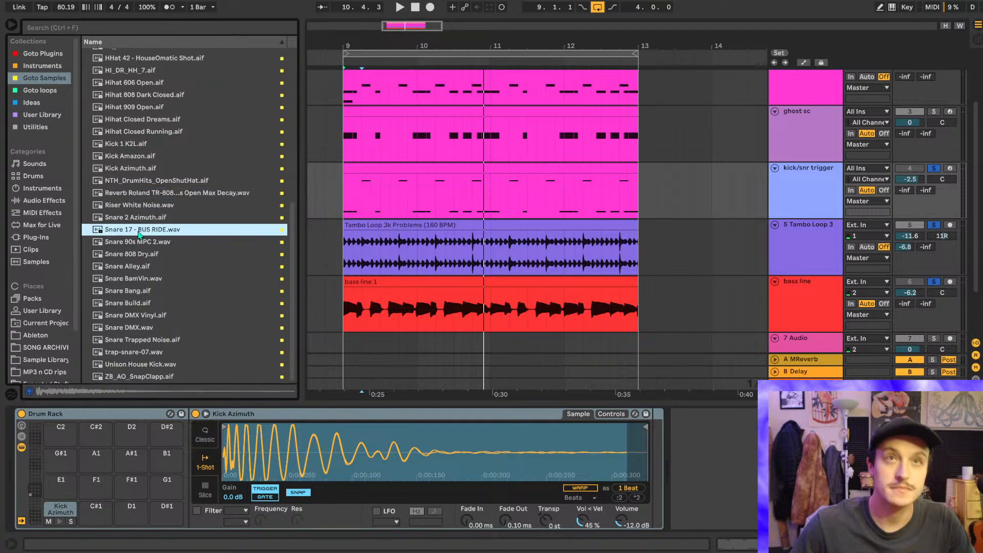
left_click_drag(104, 517, 104, 517)
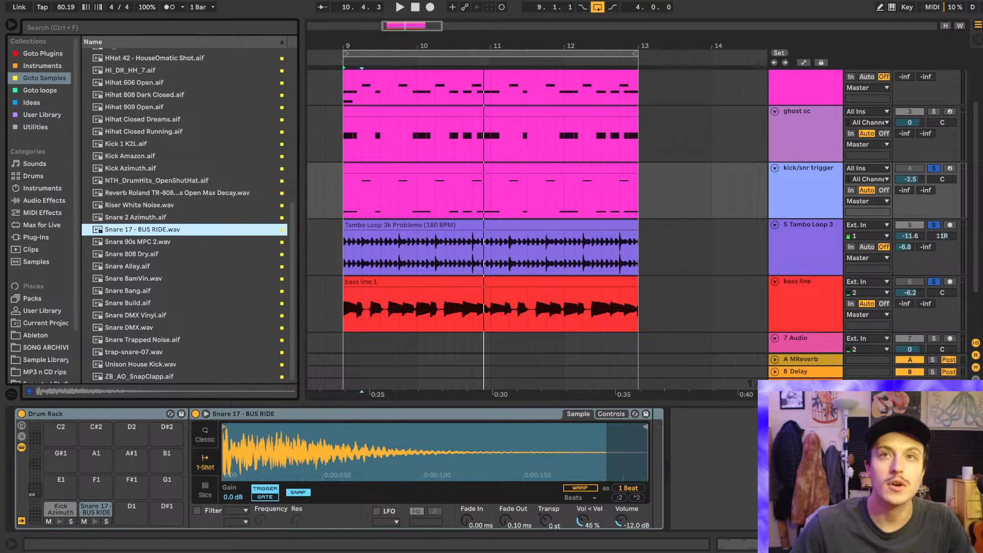
left_click(95, 521)
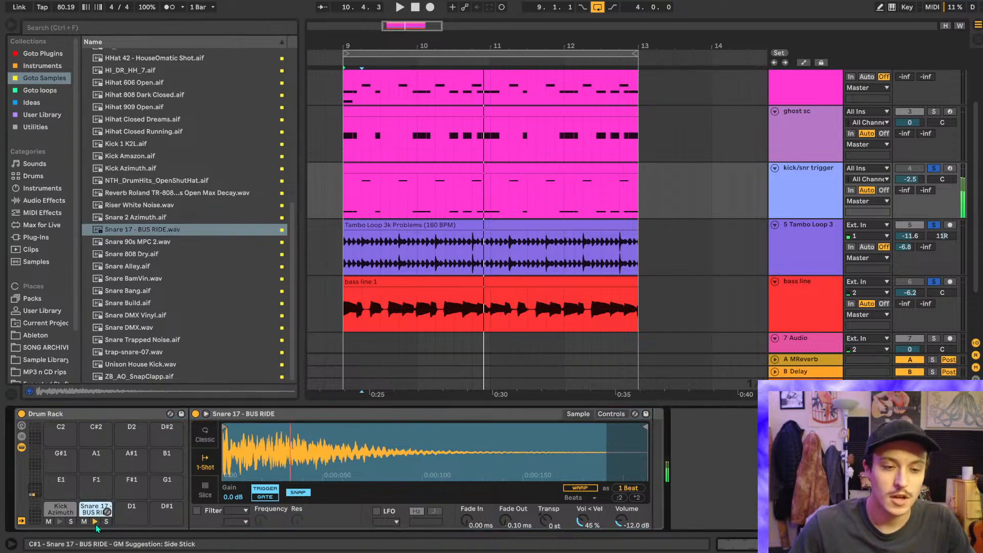
- Add a Saturator audio effect to the Snare 17 - BUS RIDE pad in the Drum Rack
left_click(23, 201)
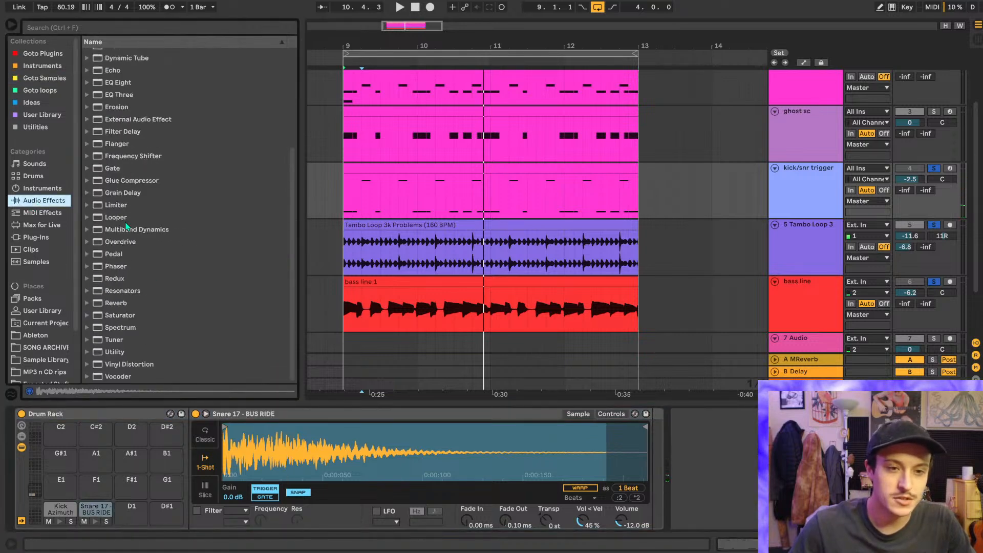
left_click(127, 317)
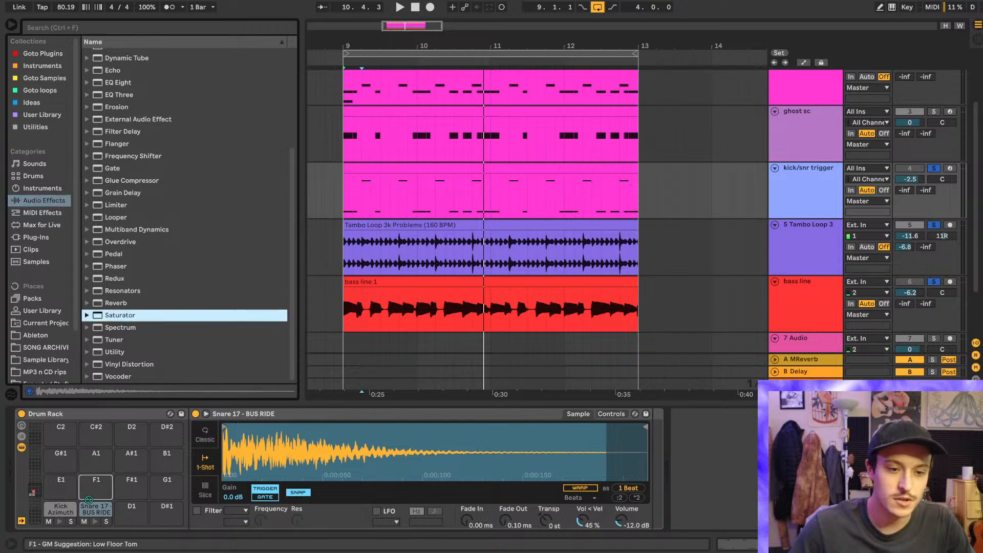
left_click_drag(88, 499, 93, 509)
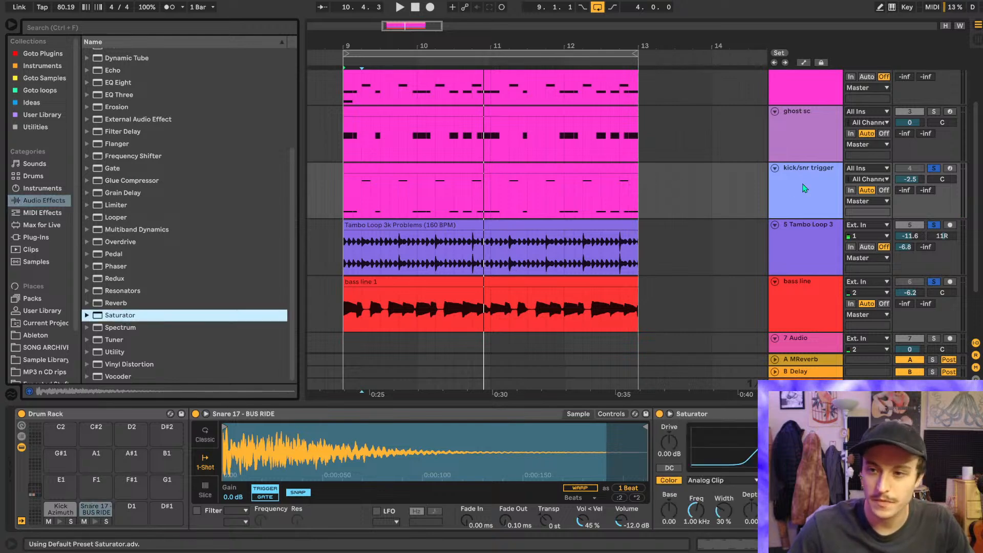
- Unsolo the Tambo Loop 3 track and move all C3 notes in the kick/snr trigger clip down to the Snare 17 row
left_click(938, 228)
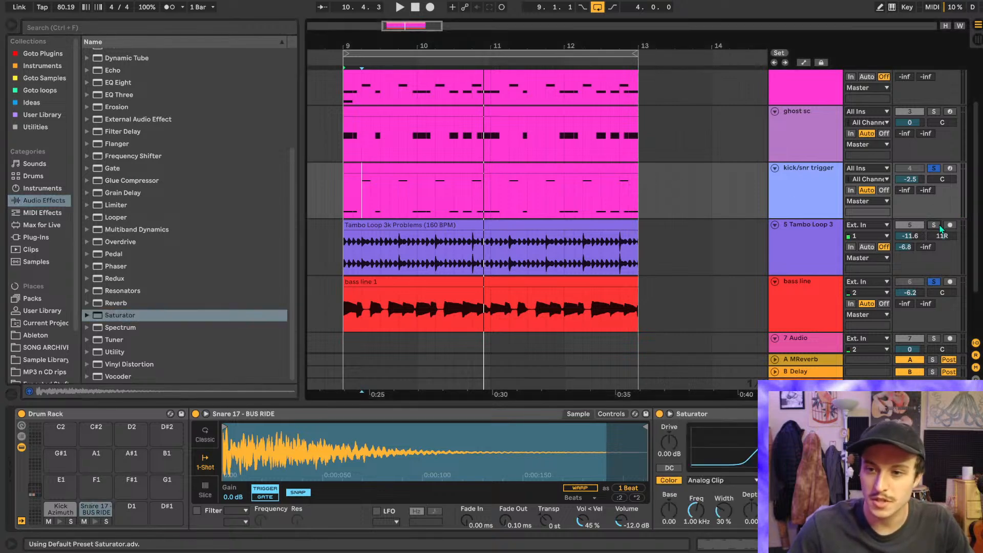
double_click(443, 175)
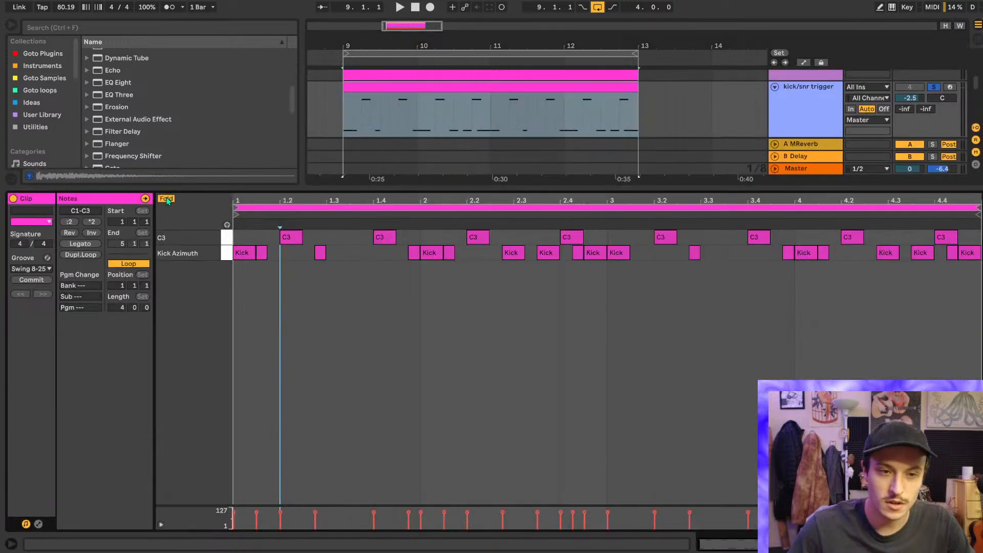
left_click(167, 198)
left_click(227, 239)
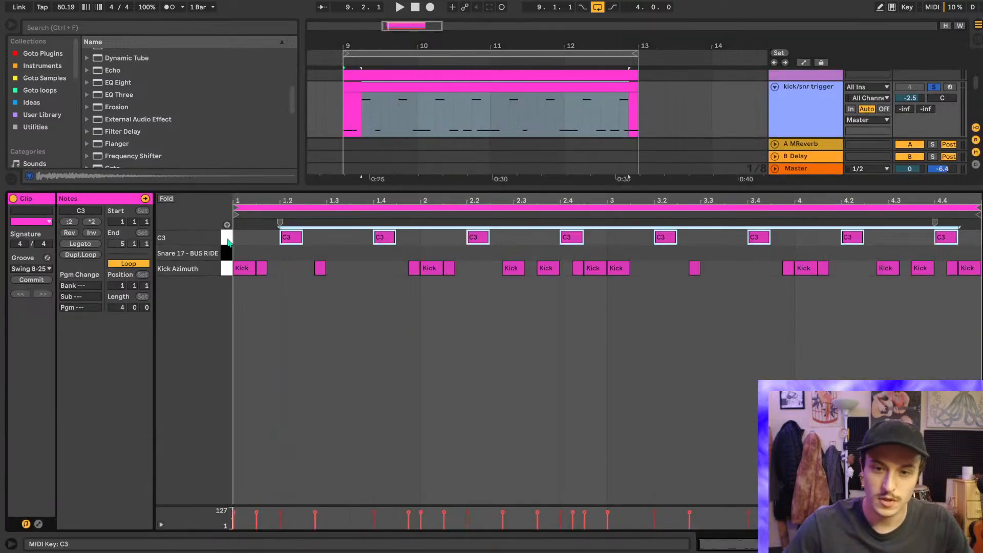
key("Down")
key("space")
key("space")
key("shift+Tab")
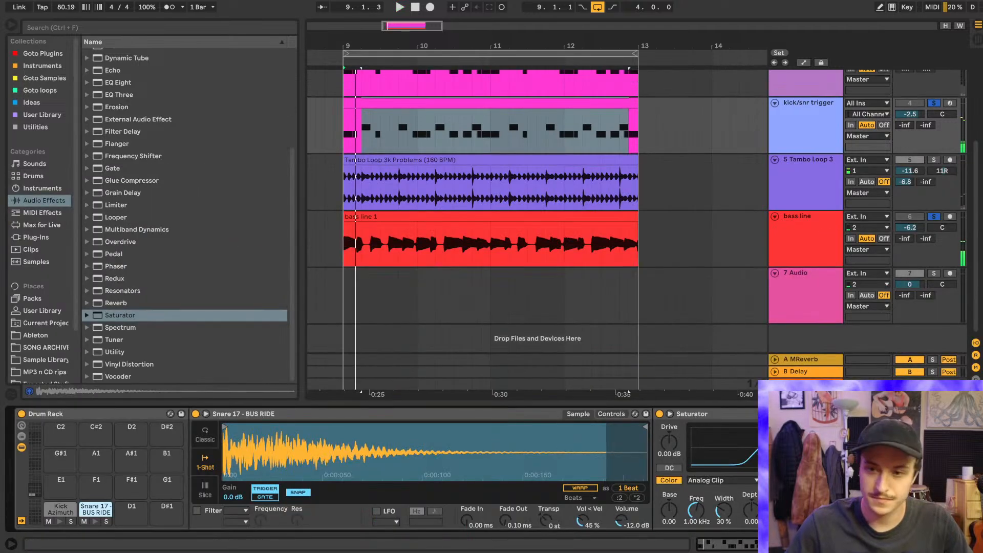
- Play the kick/snr trigger track and raise the Saturator Drive on the Snare 17 chain to 23.0 dB
left_click(805, 384)
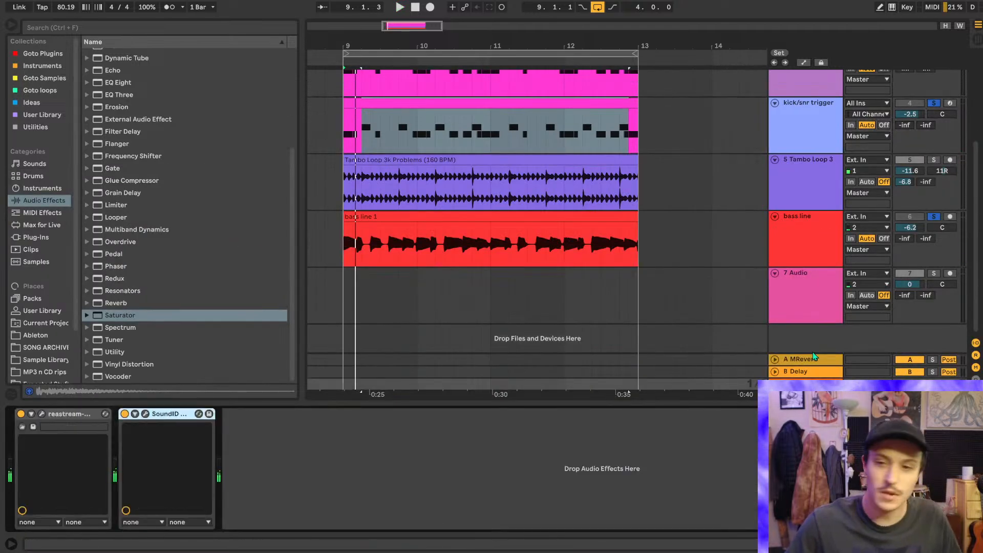
left_click(805, 123)
key("space")
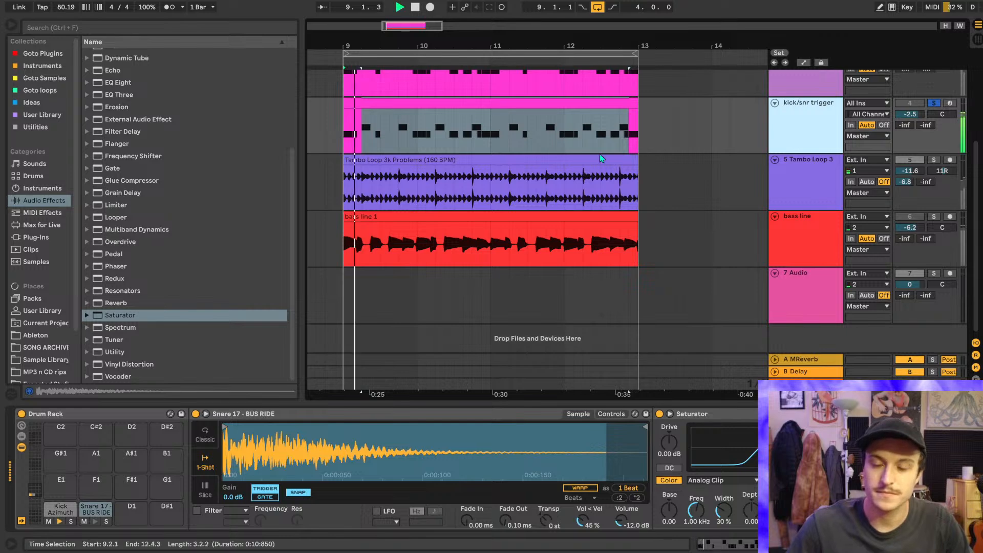
scroll(805, 125, "up", 2)
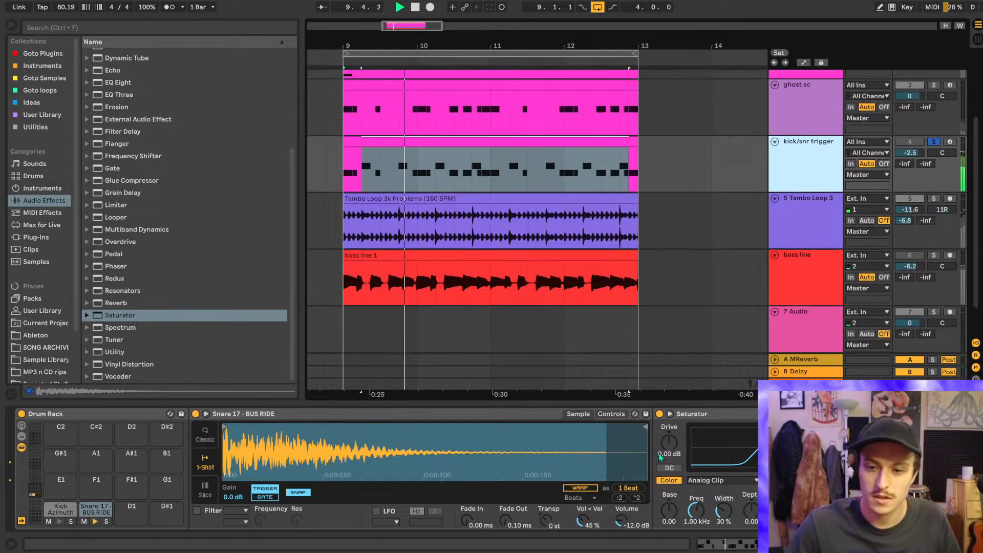
mouse_move(669, 441)
left_mouse_down()
mouse_move(668, 407)
mouse_move(669, 433)
left_mouse_up()
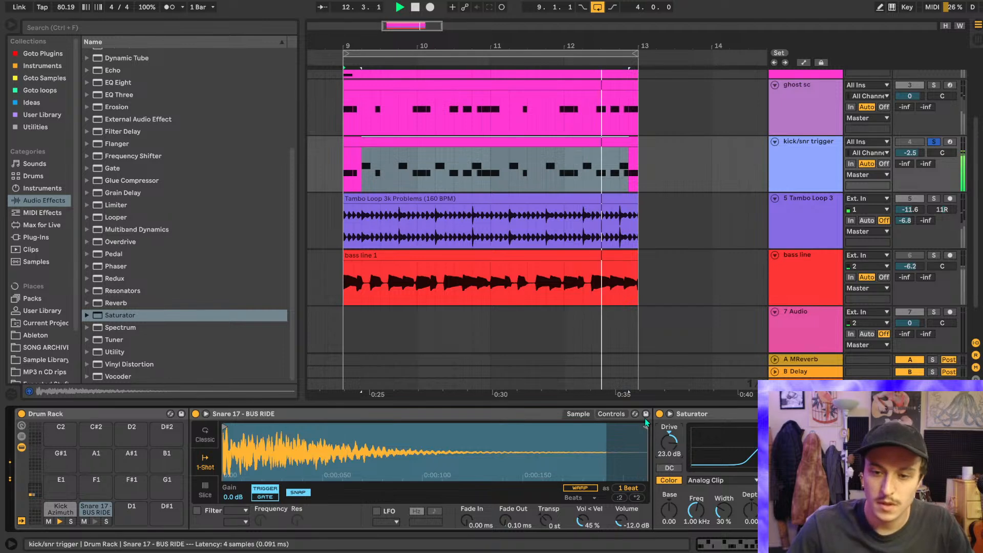
left_click(604, 414)
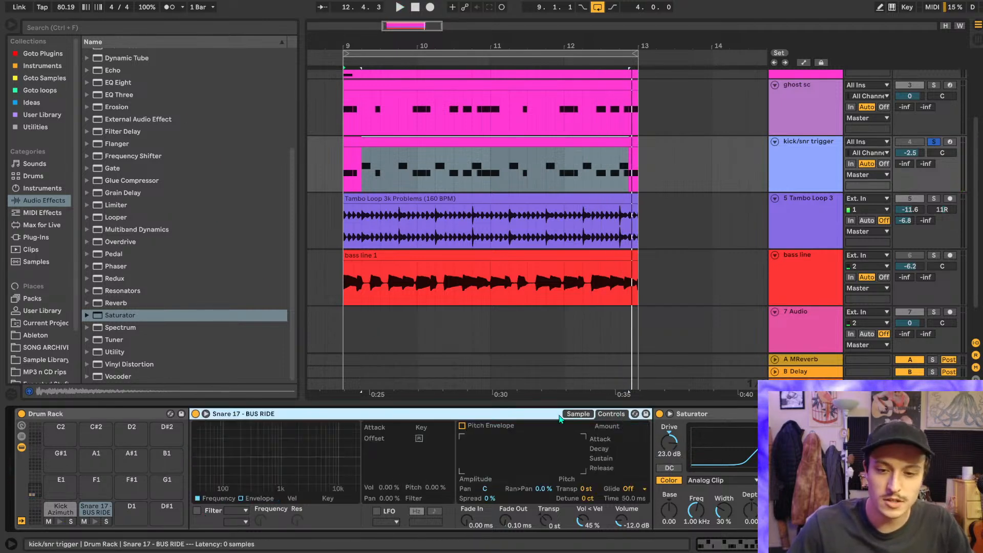
left_click(578, 414)
- Solo the Reason Rack track together with the kick/snr trigger track and start playback
scroll(839, 209, "up", 2)
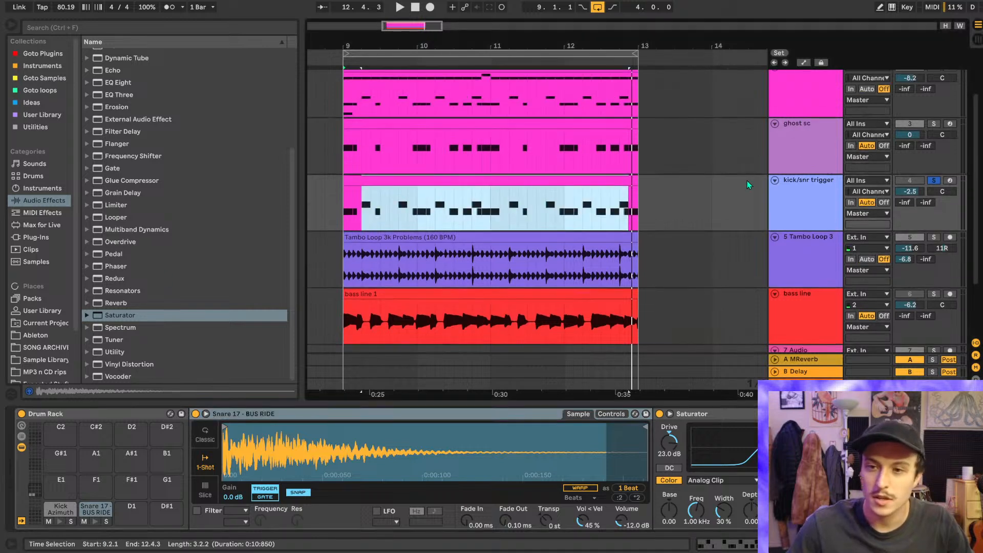
scroll(936, 126, "up", 1)
left_click(935, 106, "ctrl")
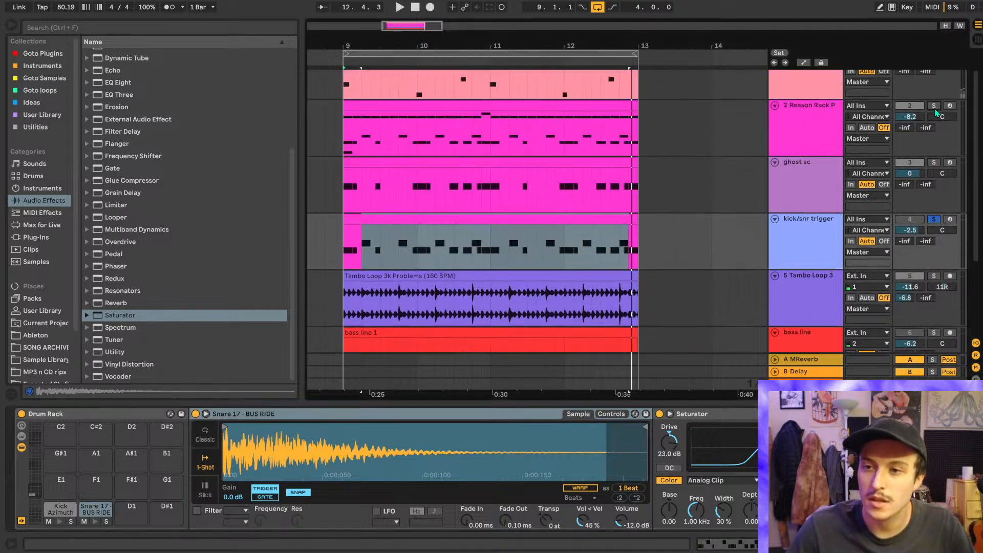
key("space")
- Show the kick/snr trigger drum rack chains in the Session View mixer and set the Snare 17 chain volume to -10.0 dB
key("Tab")
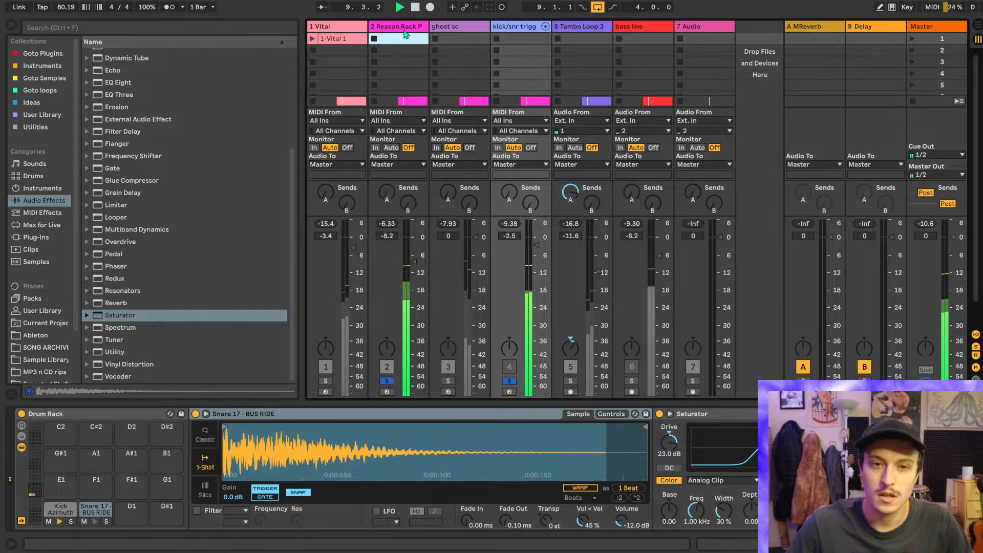
left_click(544, 26)
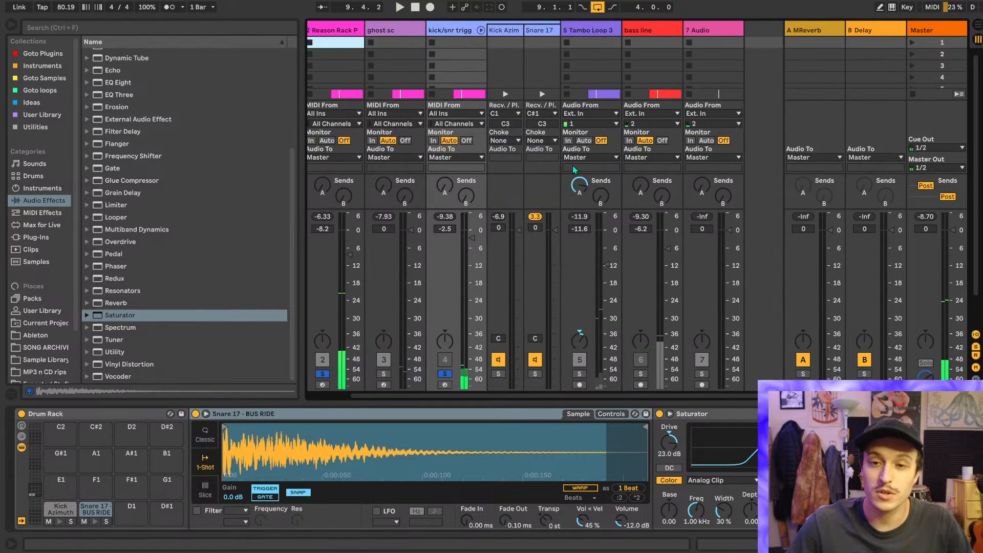
left_click(542, 216)
left_click_drag(554, 232, 554, 238)
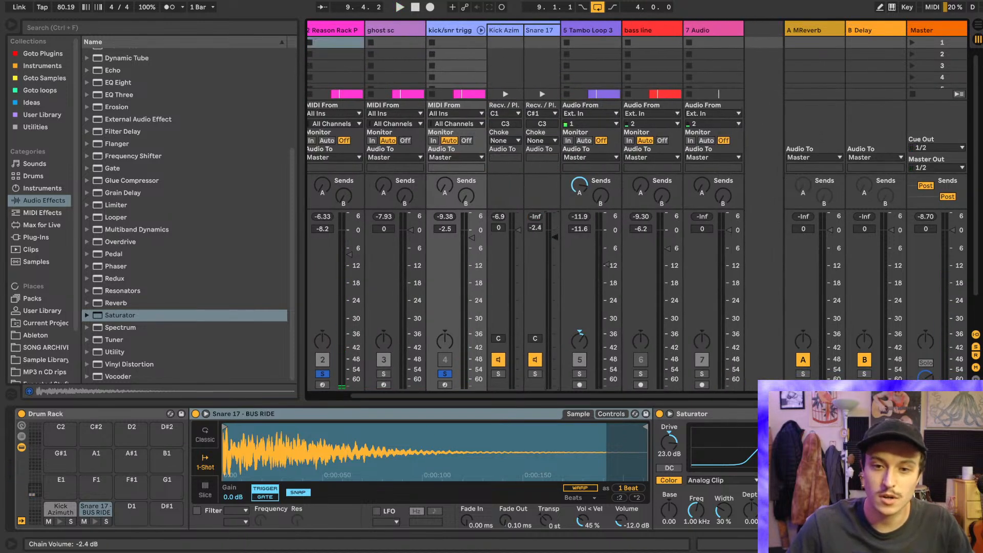
key("space")
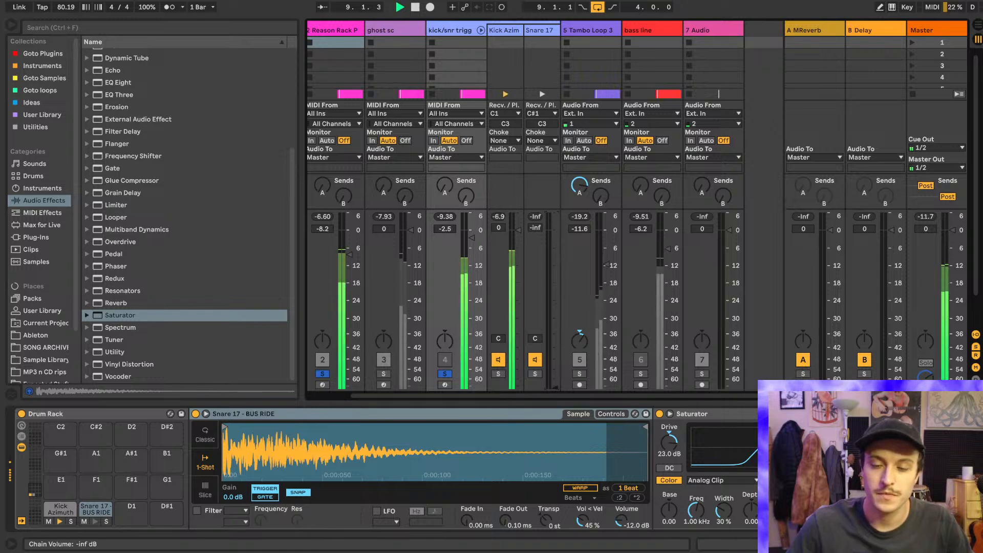
left_click_drag(554, 383, 554, 269)
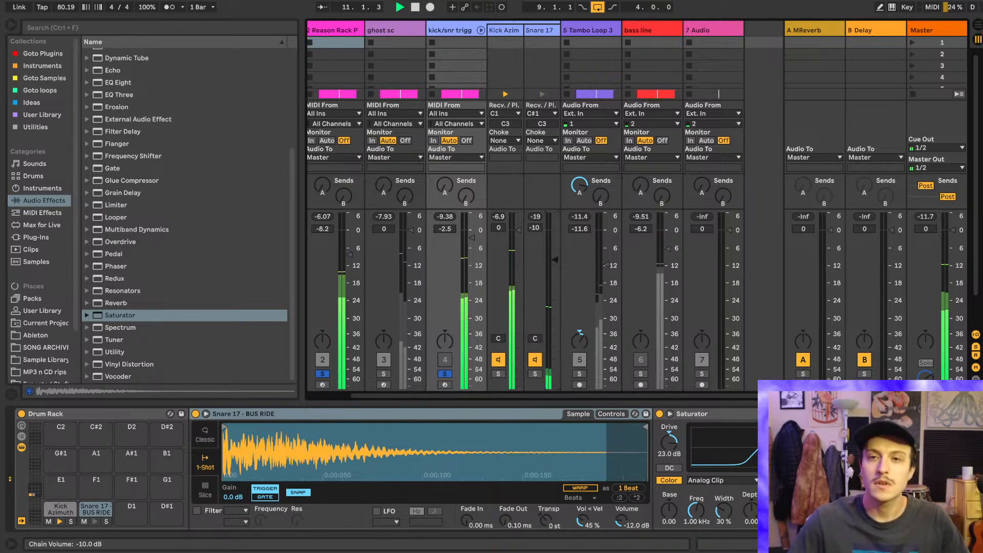
- Compare the playing beat with the Snare 17 chain muted and unmuted
left_click(535, 365)
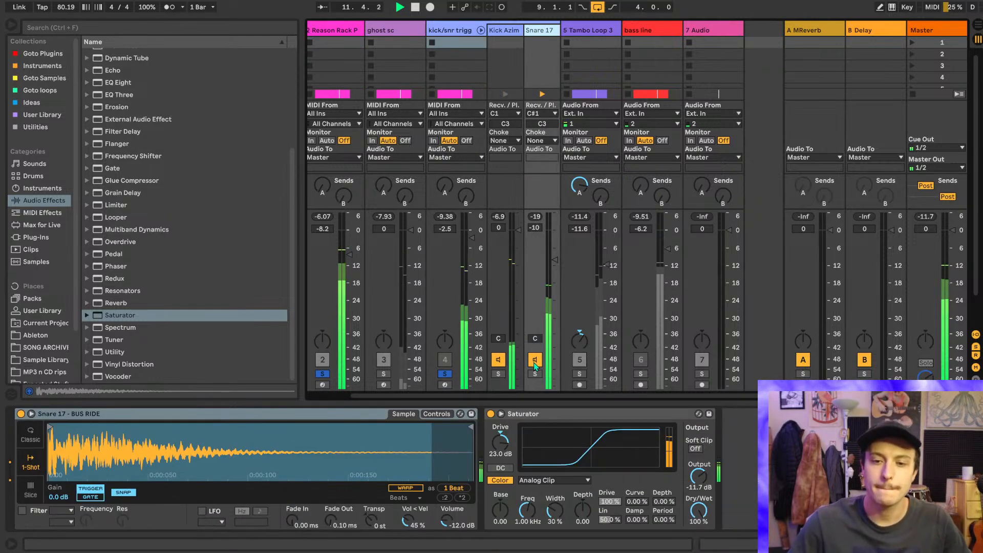
left_click(534, 362)
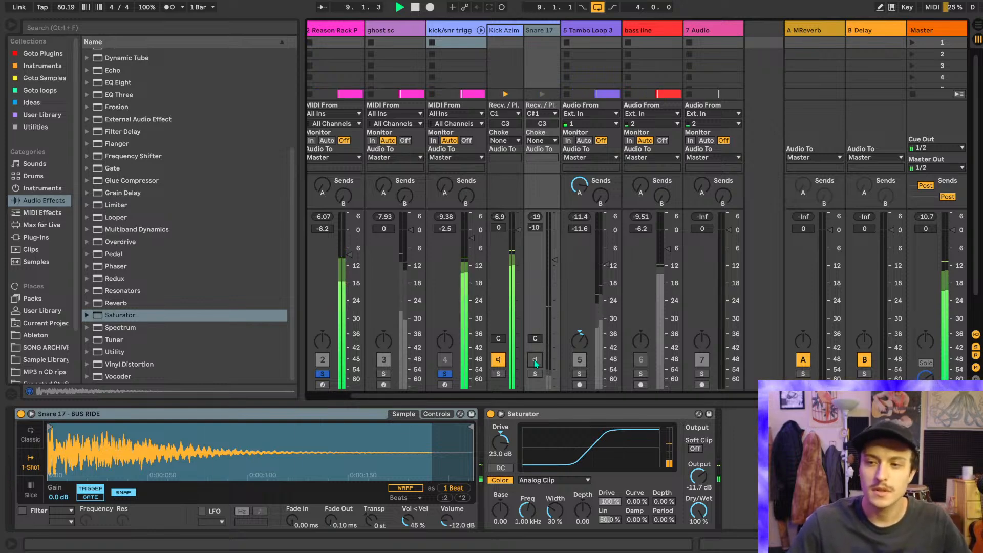
left_click(535, 363)
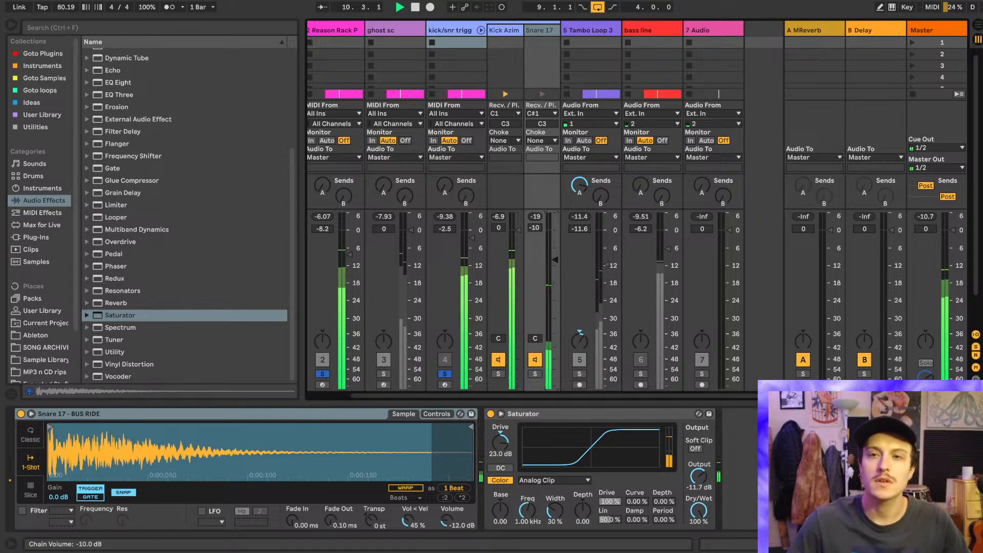
scroll(527, 311, "left", 2)
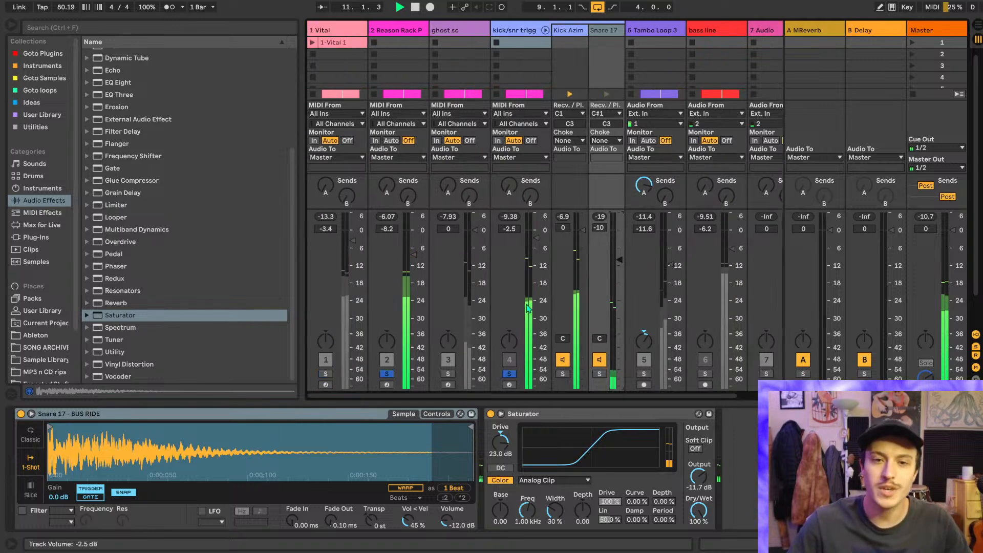
scroll(613, 259, "right", 2)
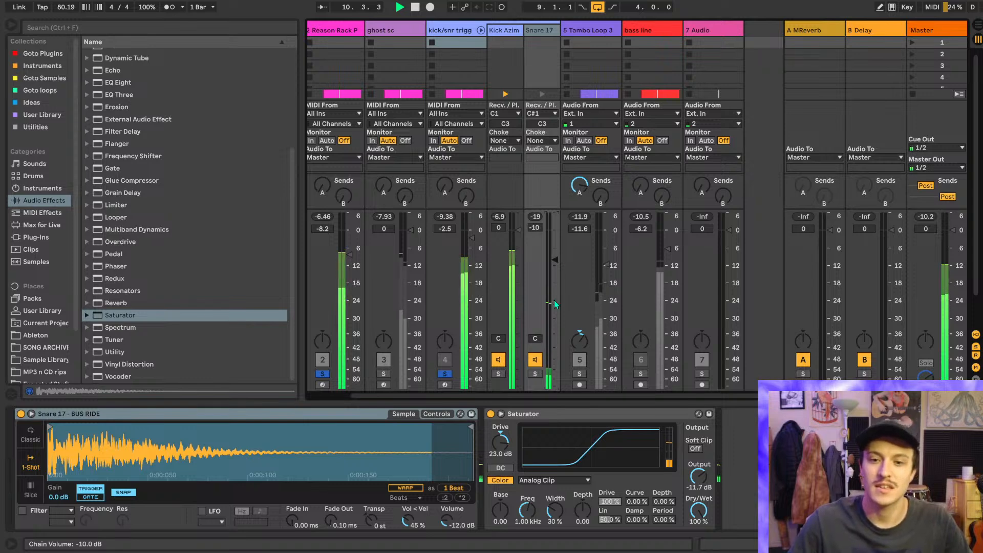
left_click(535, 359)
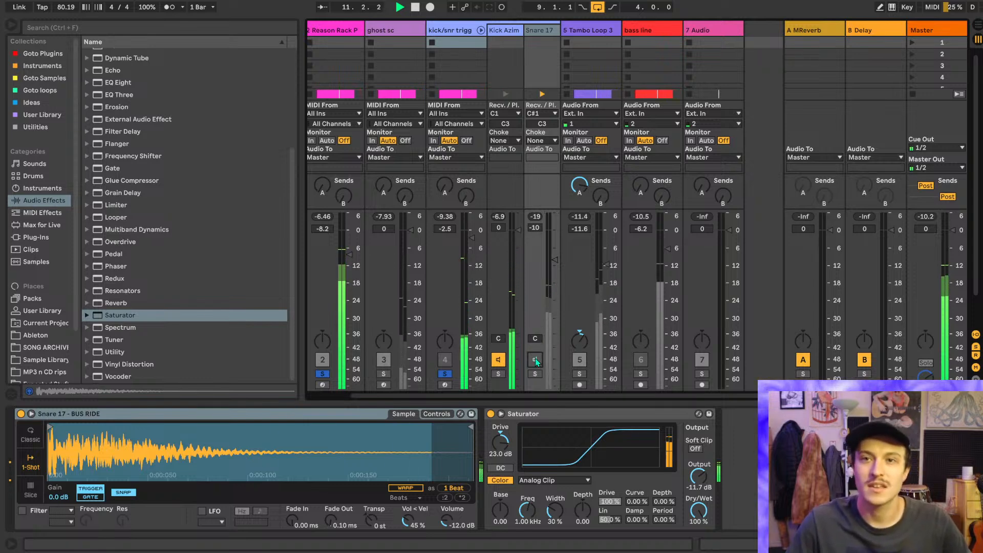
- Lower the Snare 17 chain volume to -11.8 dB, checking it with the chain muted and unmuted, and leave the chain active
left_click(535, 360)
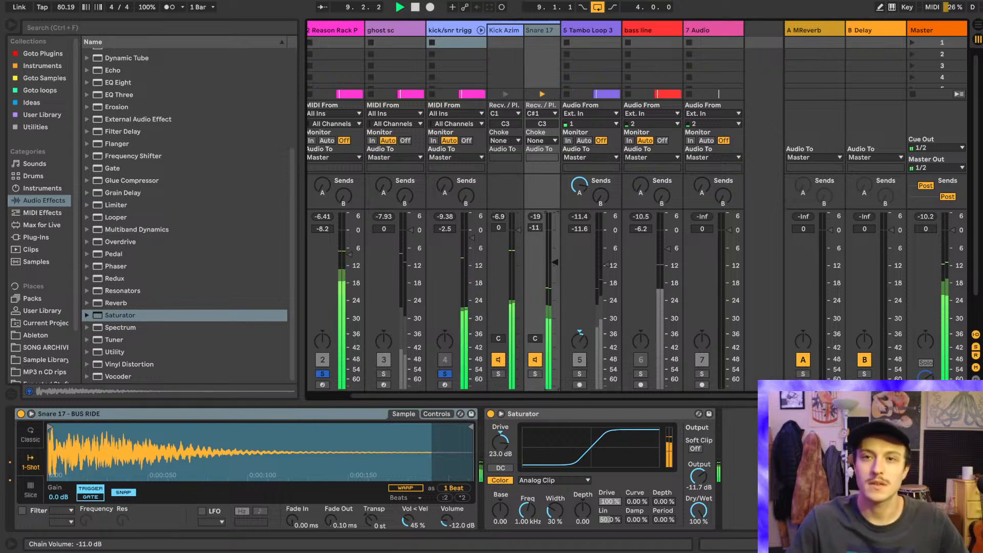
left_click_drag(555, 262, 555, 265)
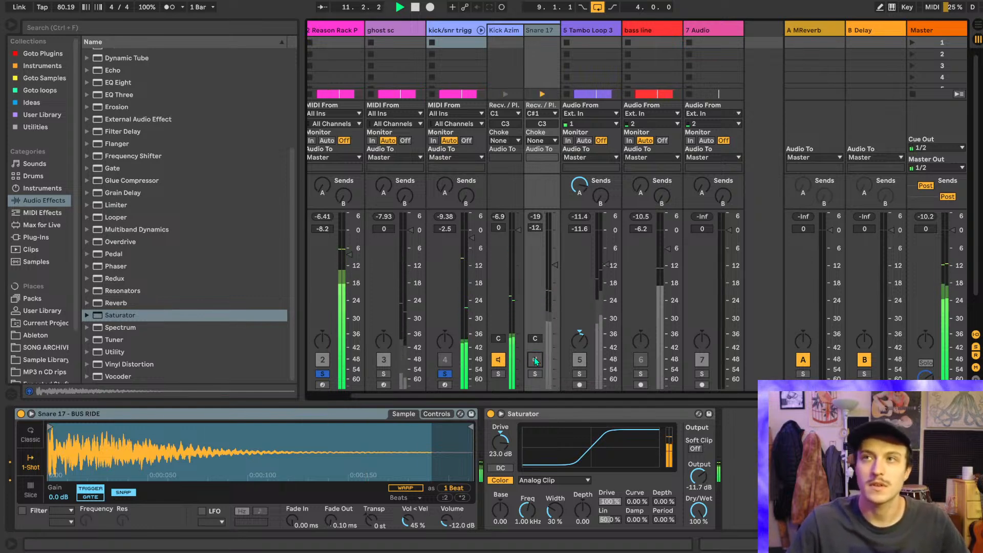
left_click(535, 360)
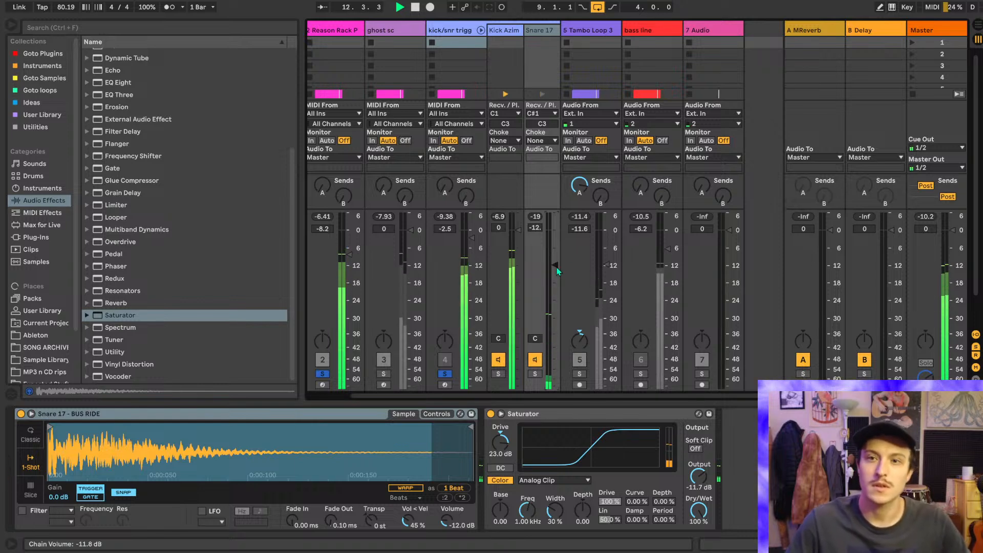
- Add the Vital track to the soloed tracks and lower its volume to -4.3 dB while the loop plays
scroll(342, 72, "left", 2)
left_click(342, 72)
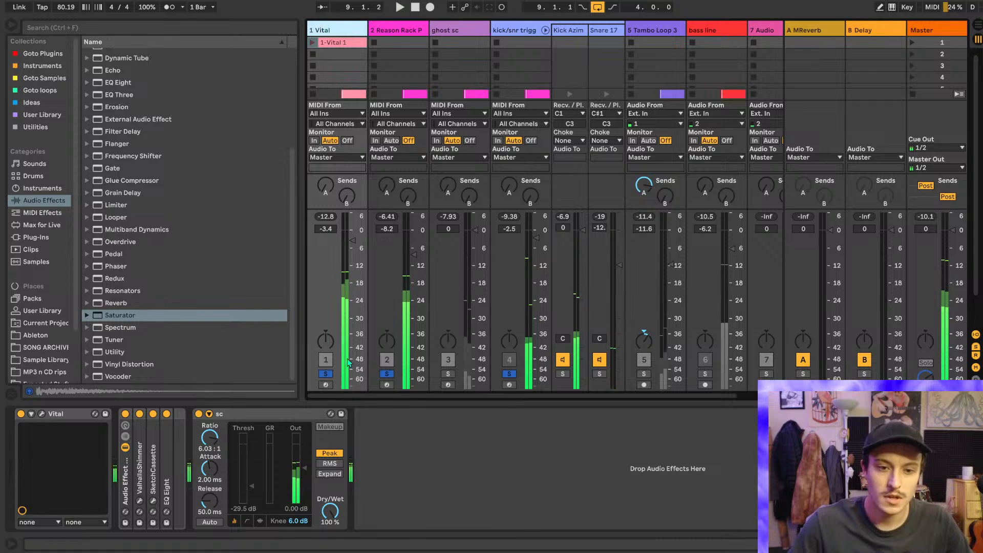
key("space")
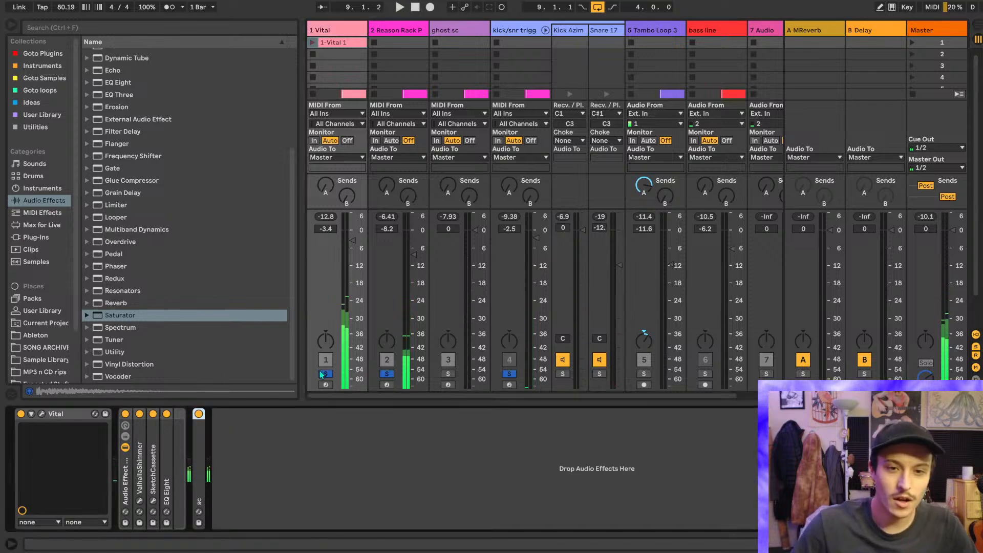
key("space")
left_click_drag(353, 242, 353, 245)
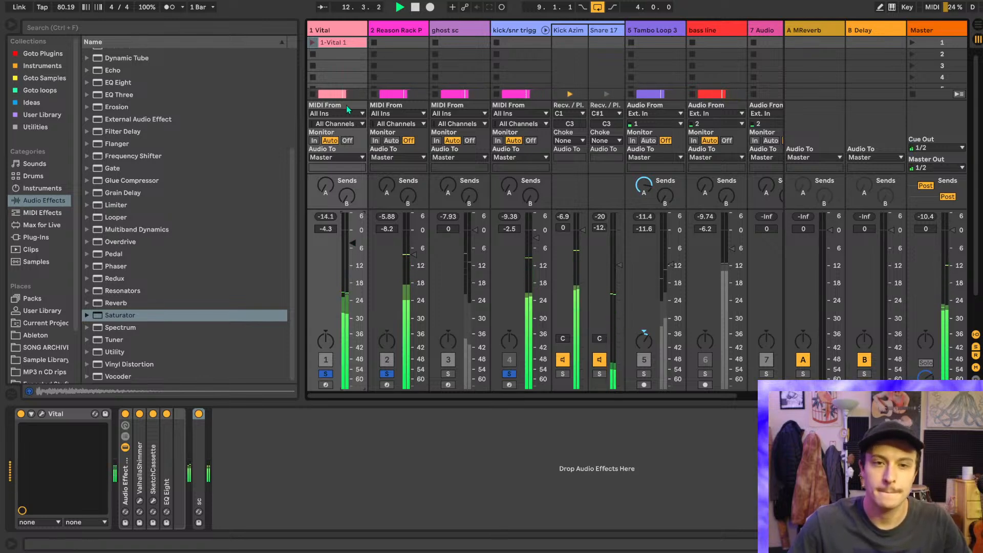
- Unfold the Vital track's EQ Eight, turn on its spectrum analyzer, and add a second EQ Eight directly after it
double_click(166, 476)
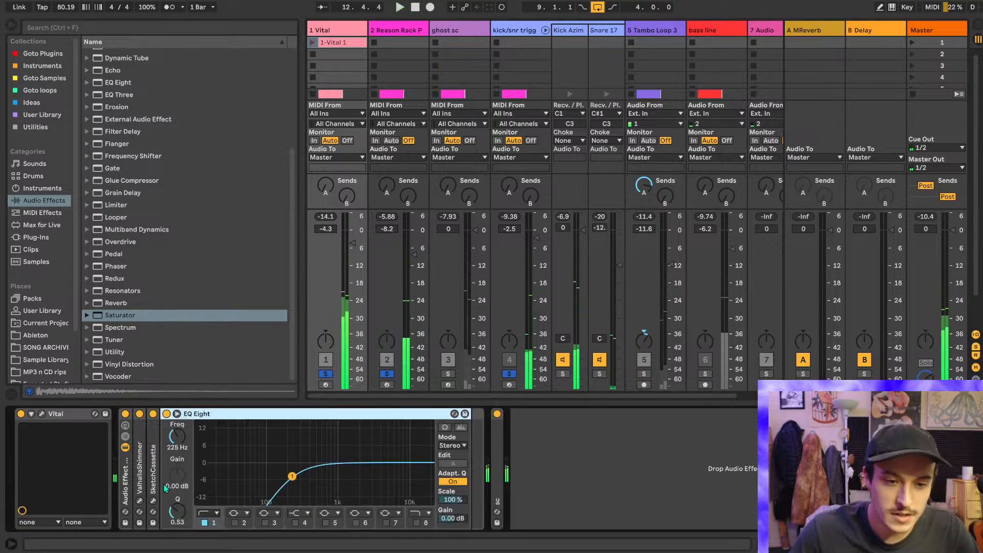
left_click(462, 428)
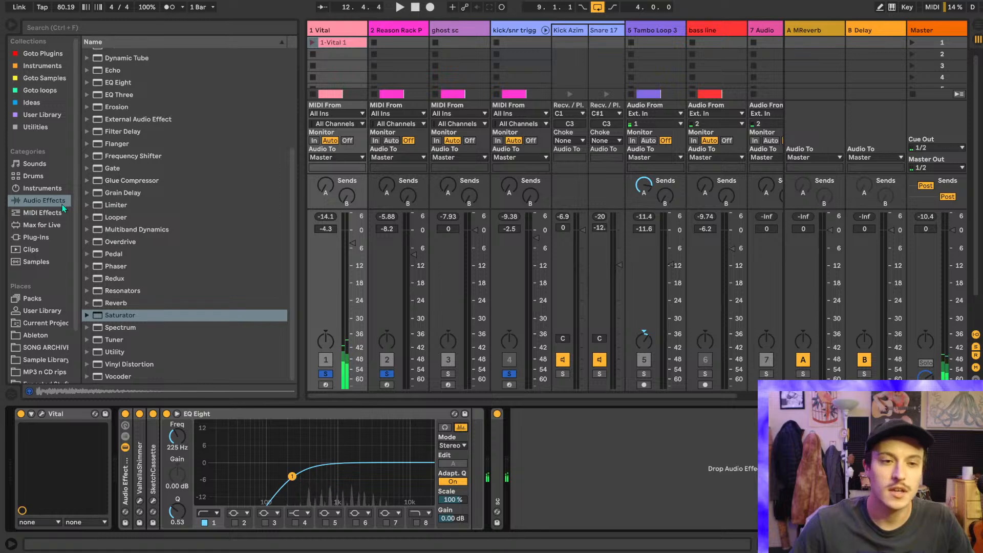
double_click(125, 84)
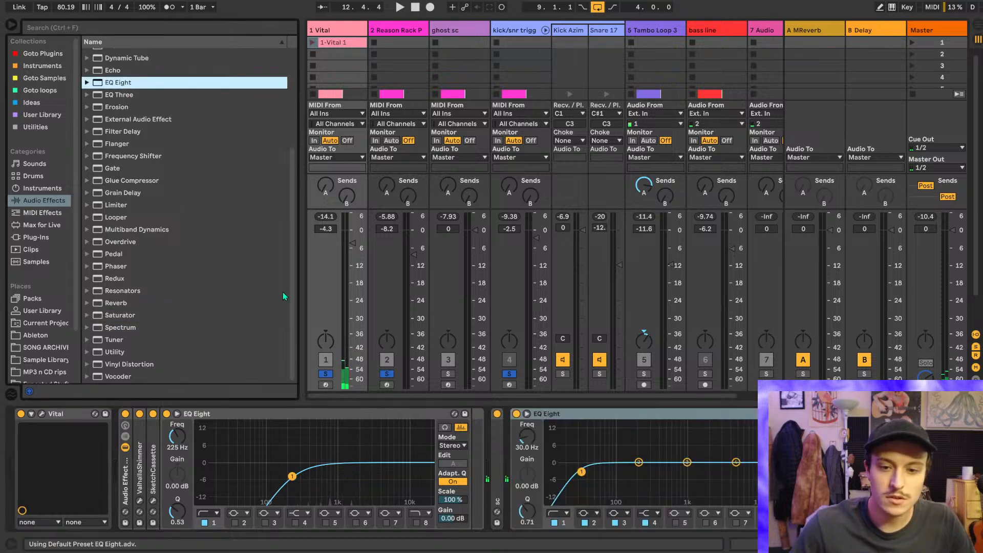
left_click(548, 421)
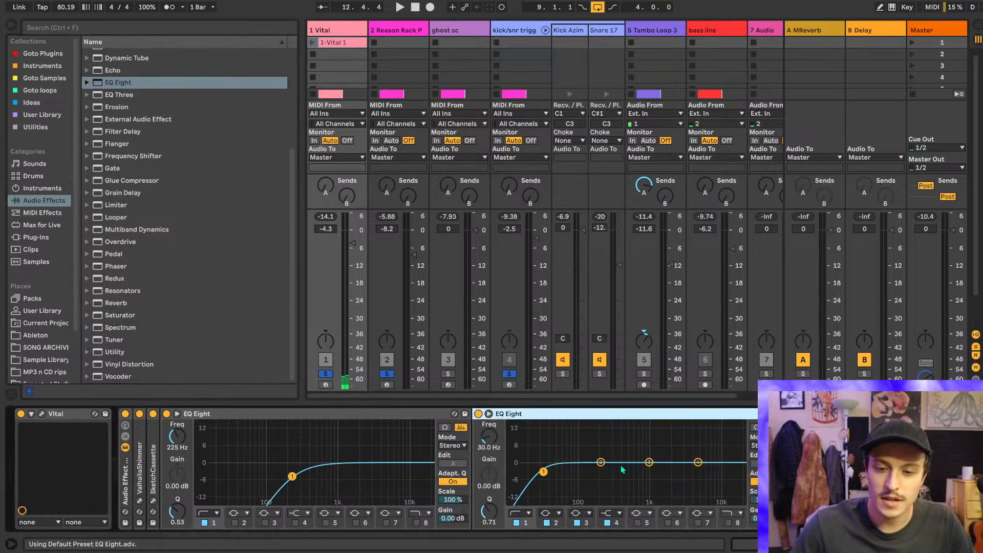
- Set the second EQ Eight on the Vital track to M/S mode with the side channel selected for editing
left_click(764, 445)
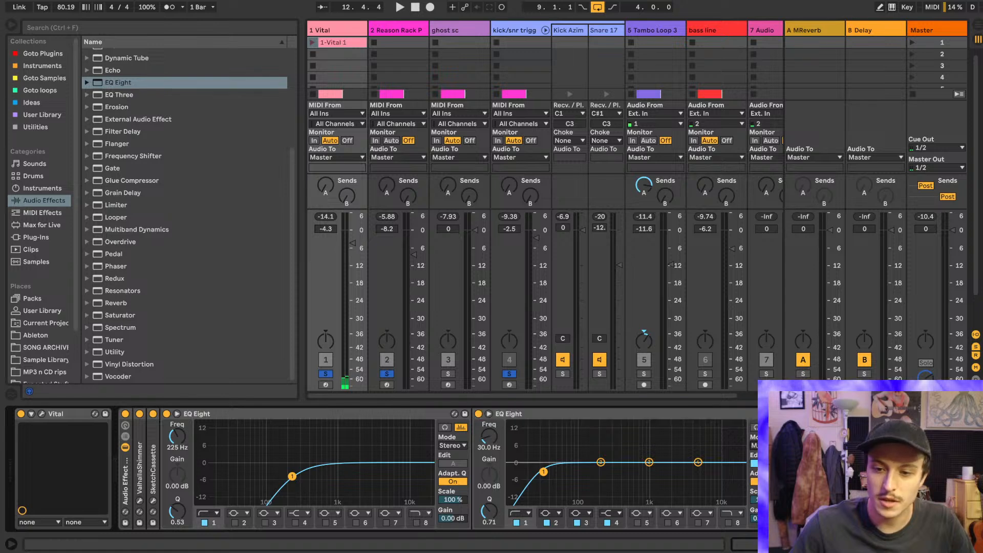
left_click(764, 463)
left_click(754, 464)
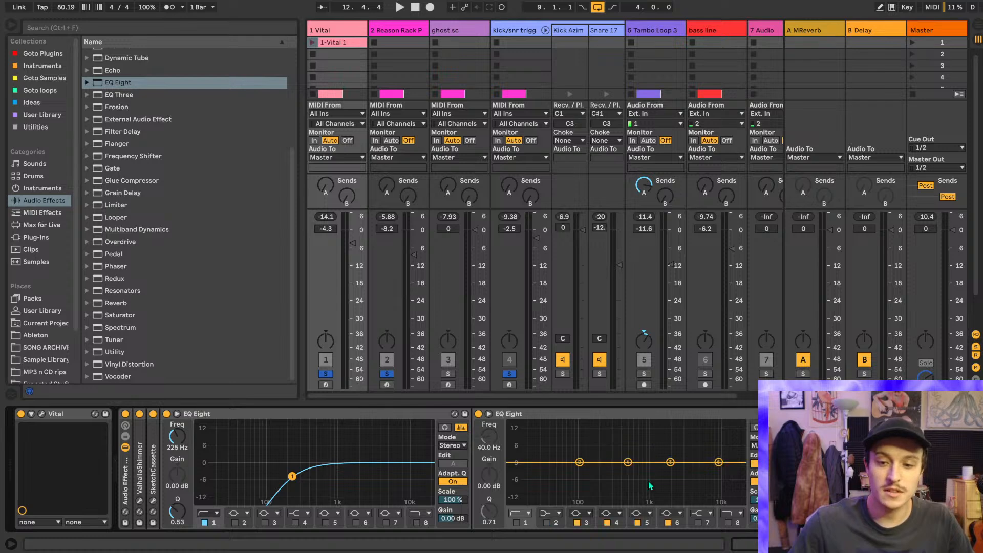
- Change band 3 of the side EQ to a low shelf and audition the start of the loop
left_click(580, 517)
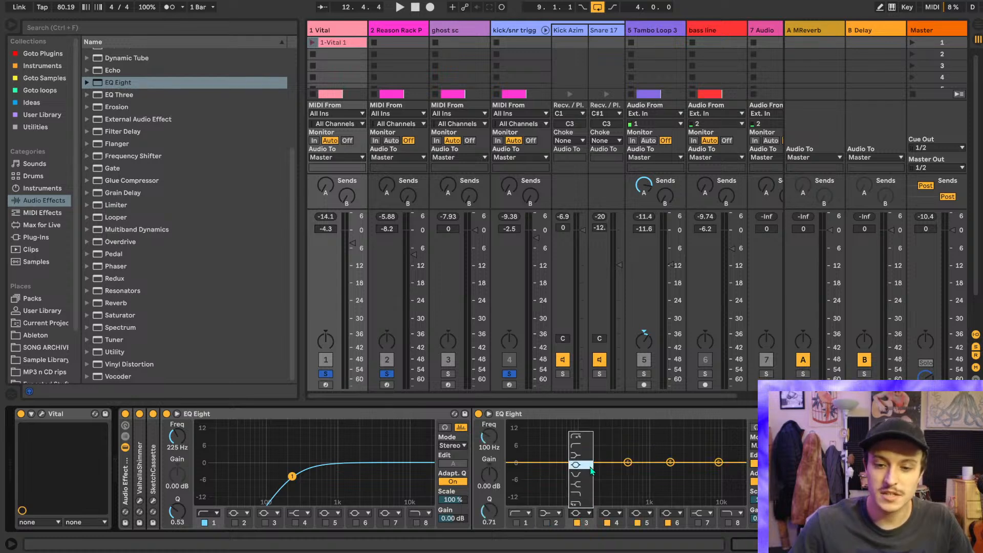
left_click(584, 510)
left_click(582, 449)
key("space")
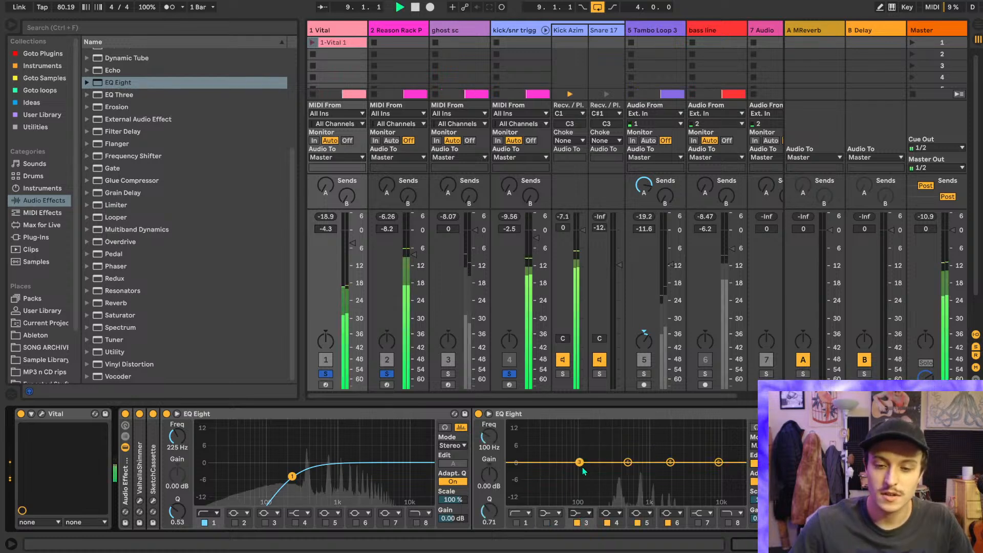
key("space")
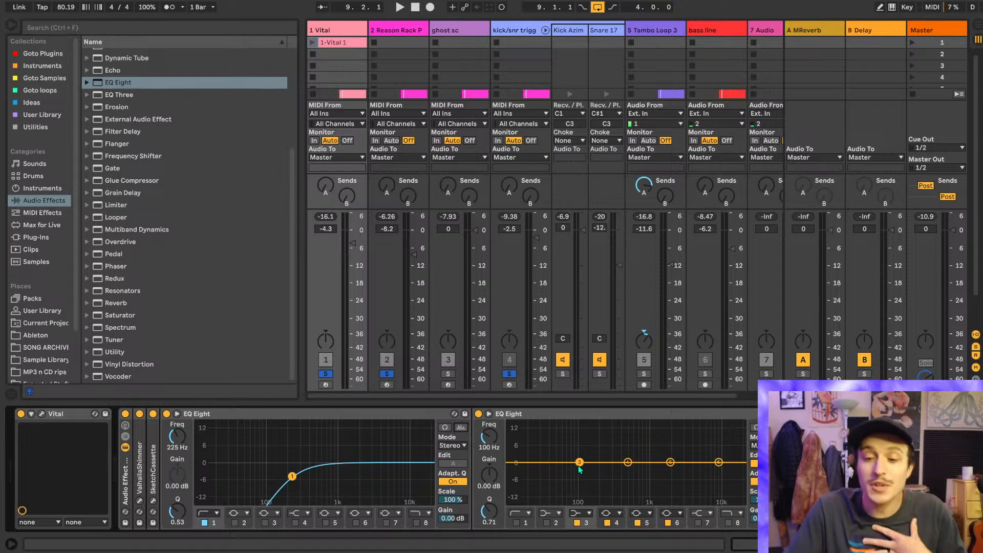
- Fold the first EQ Eight and, during playback, set the side low shelf to 505 Hz, -3.33 dB and Q 5.02
double_click(219, 415)
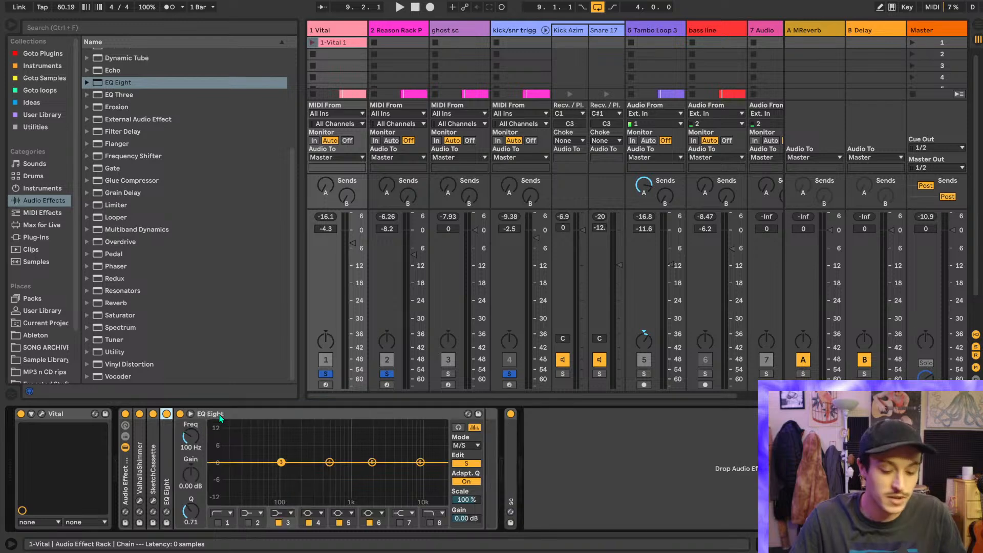
key("ctrl+s")
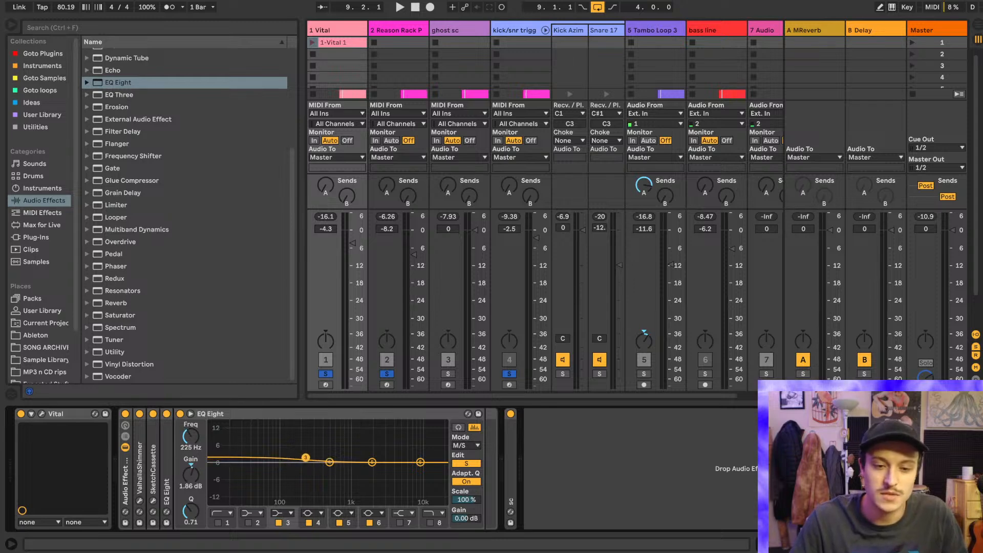
key("space")
left_click_drag(305, 457, 330, 476)
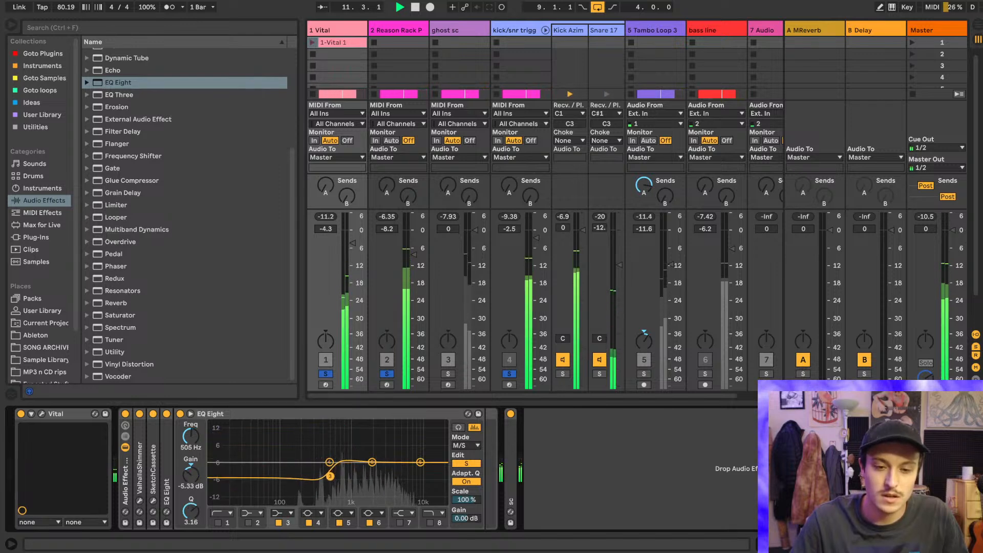
left_click_drag(191, 510, 191, 529)
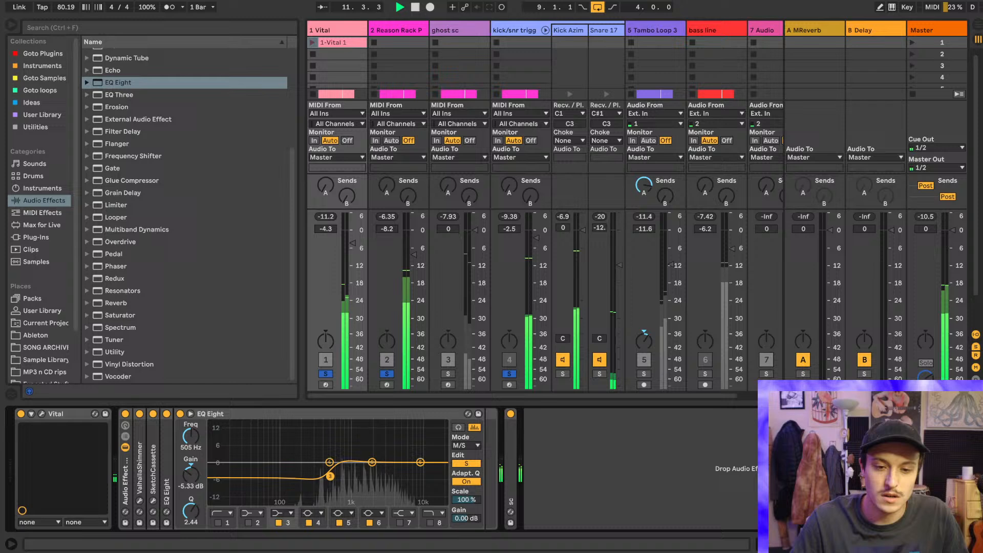
double_click(190, 479)
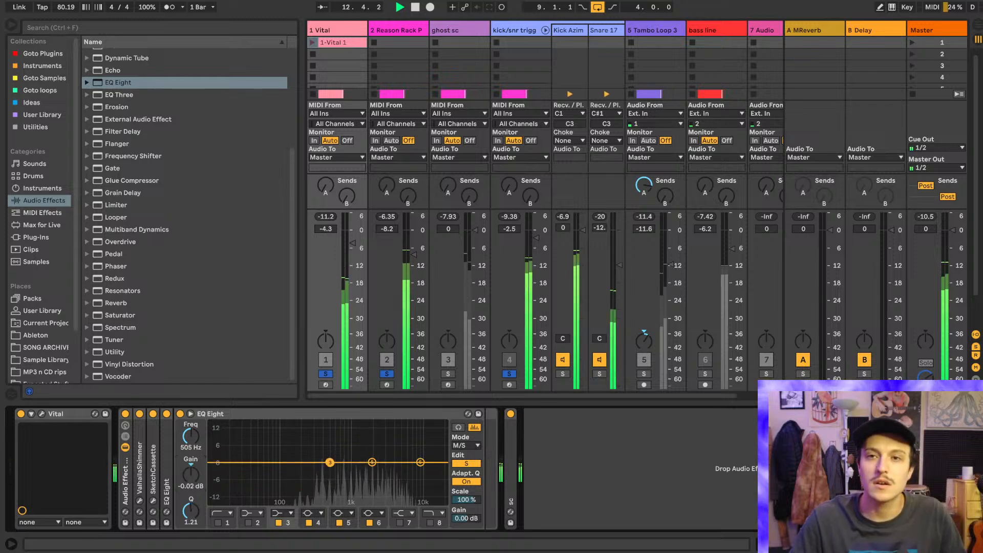
mouse_move(190, 478)
left_mouse_down()
mouse_move(191, 504)
mouse_move(191, 476)
left_mouse_up()
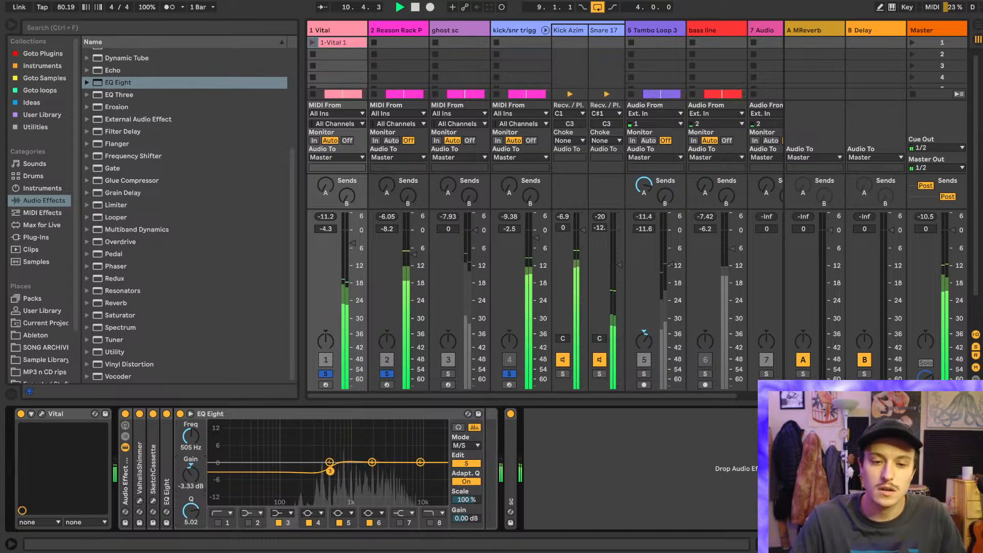
- Turn off bands 4, 5 and 6 of the side EQ, keep band 3 on, and set its Q to 2.06
left_click(278, 523)
left_click(308, 522)
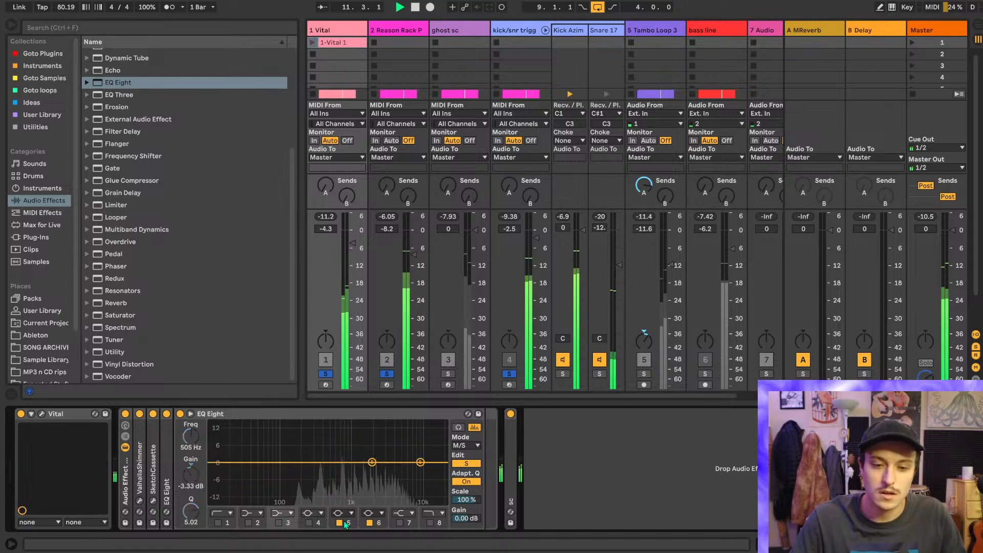
left_click(344, 523)
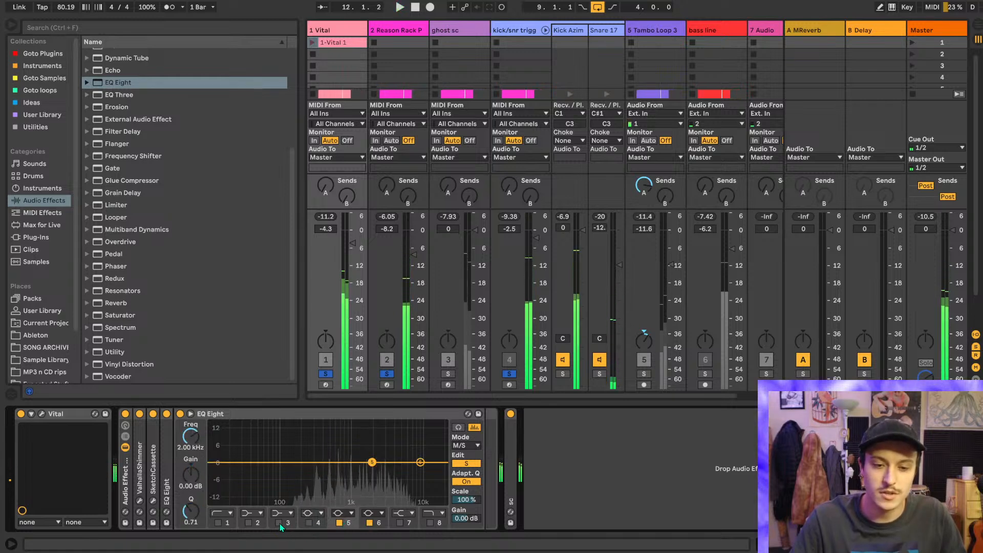
left_click(279, 523)
left_click(369, 523)
left_click(339, 523)
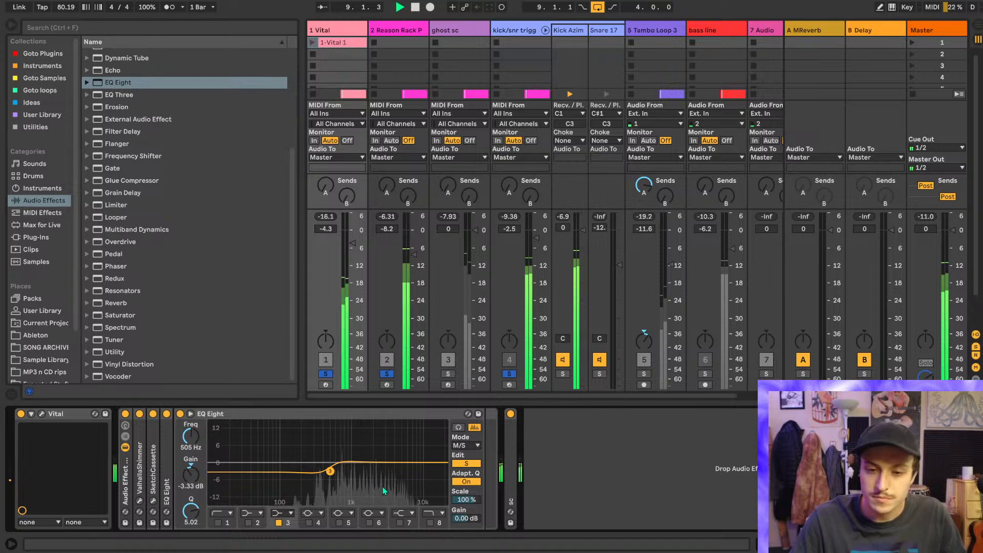
left_click_drag(191, 511, 191, 528)
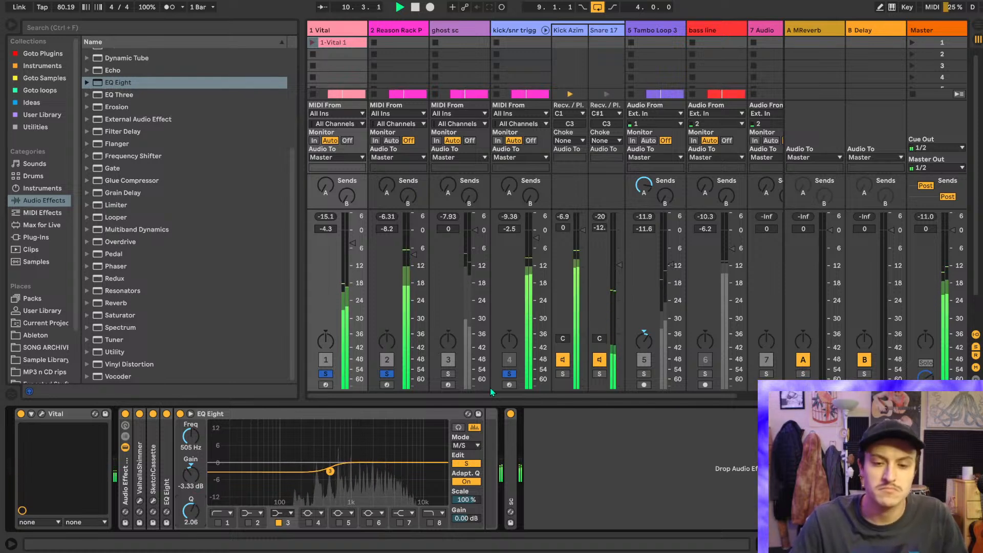
- Turn off the second EQ Eight's spectrum analyzer and raise the Vital track volume to -4.1 dB
left_click(475, 428)
left_click_drag(352, 249, 352, 248)
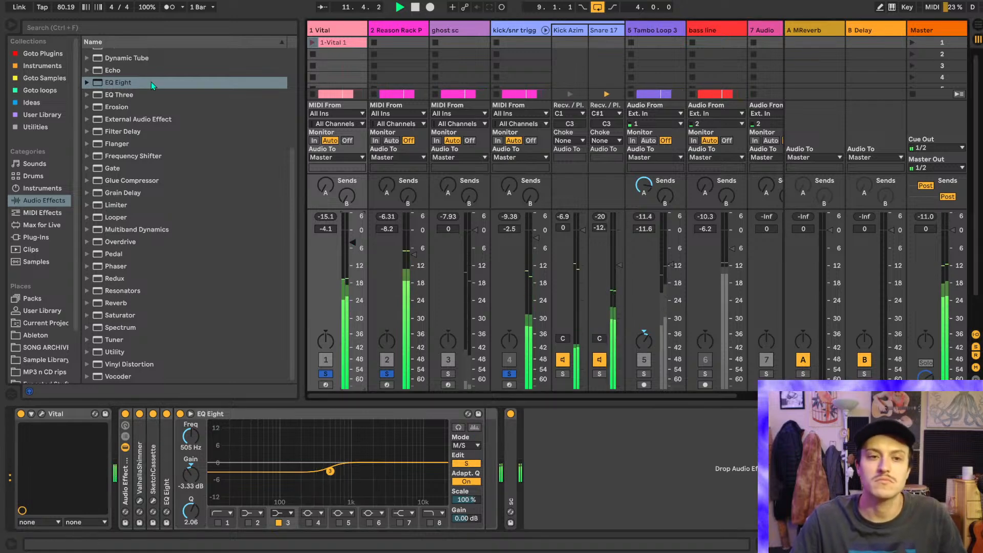
- Switch to the Arrangement View and stop playback
key("ctrl+alt+b")
left_click(191, 413)
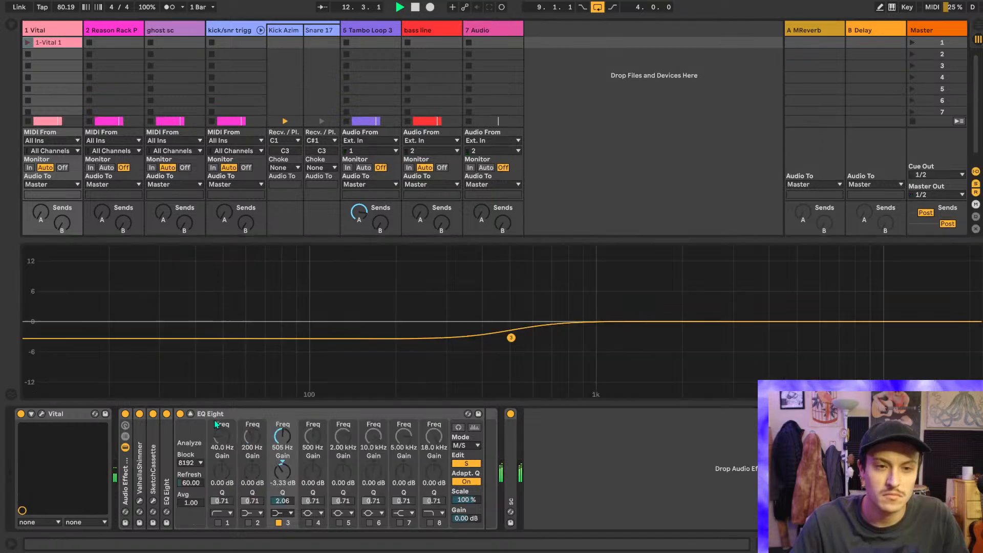
key("Tab")
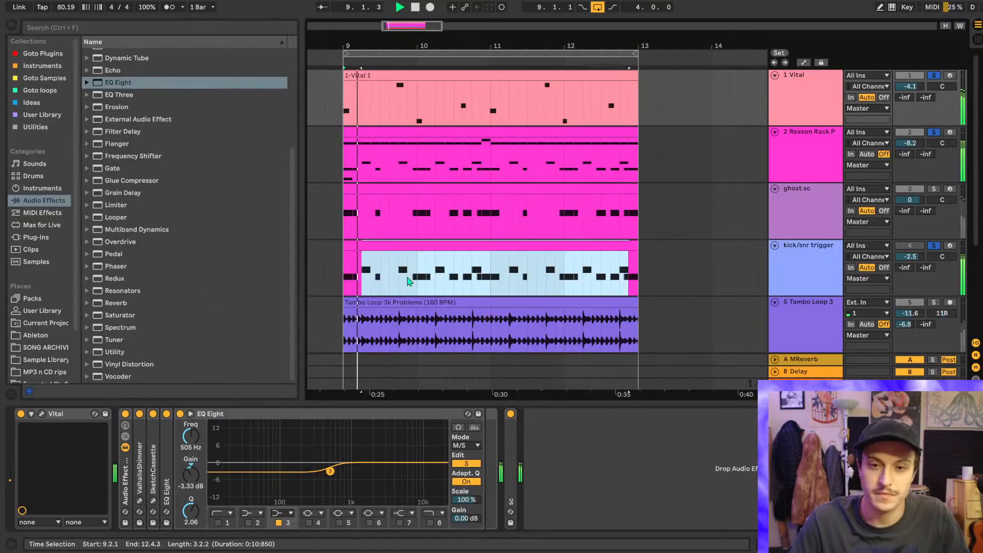
key("space")
scroll(677, 203, "left", 1)
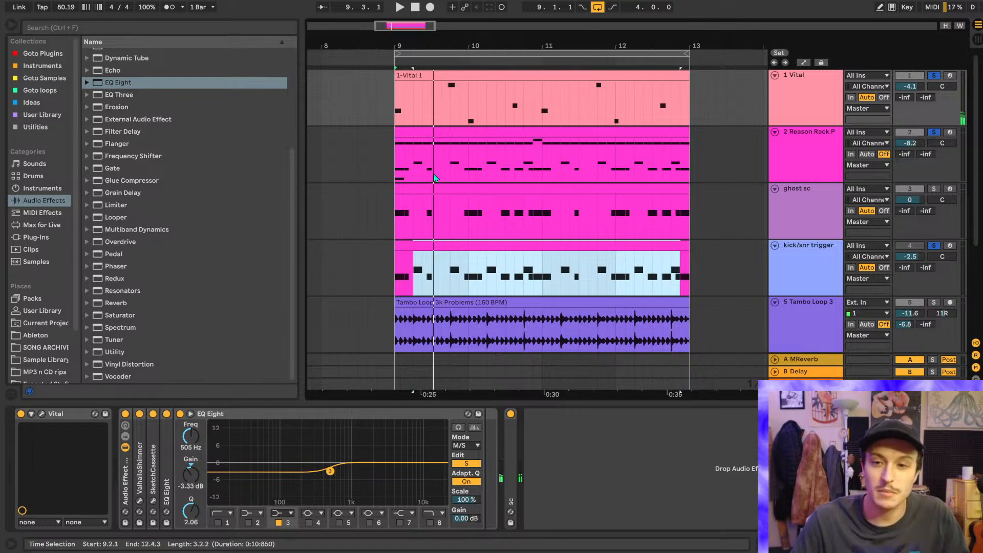
scroll(434, 174, "down", 3)
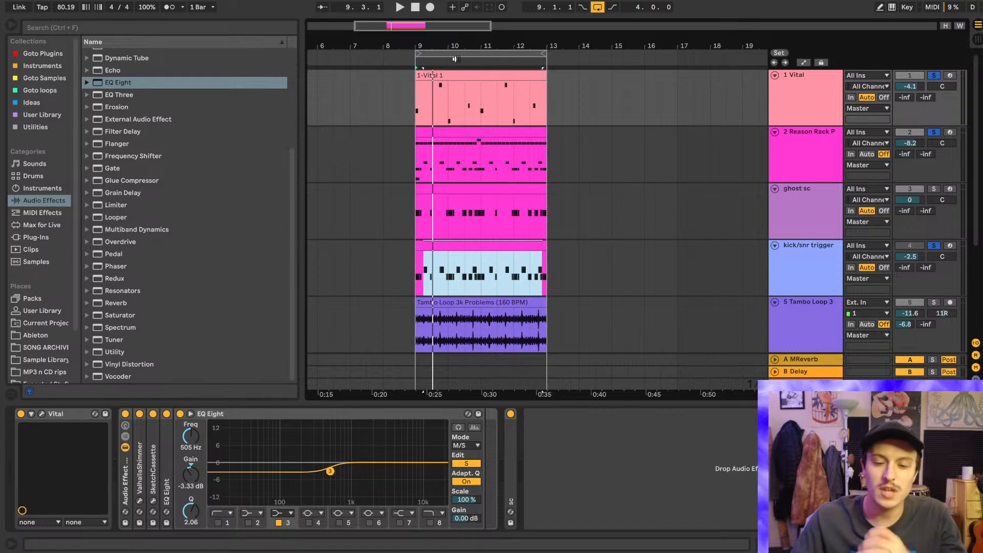
- Fold the second EQ Eight and place the insert marker at 9.1.1 on the Vital track
double_click(227, 418)
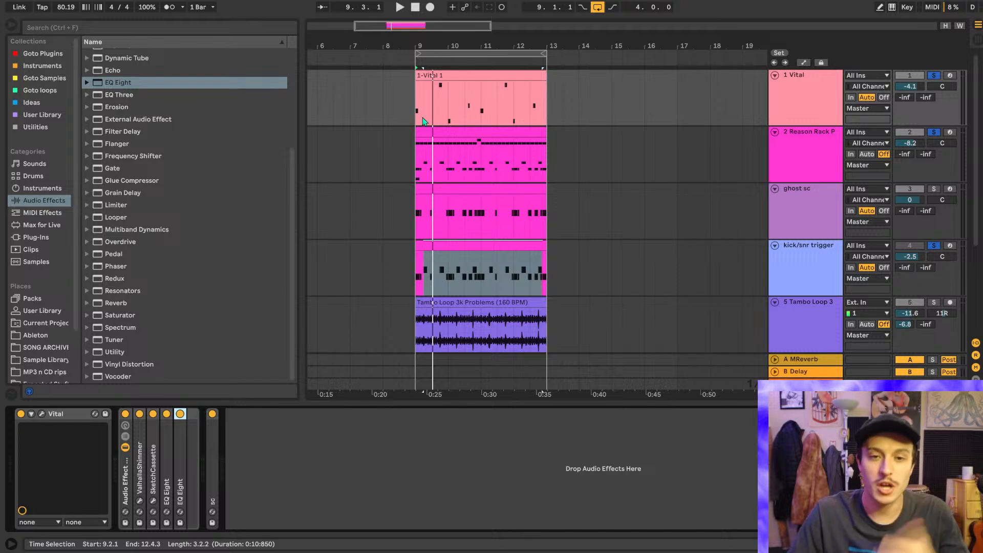
left_click_drag(299, 155, 278, 155)
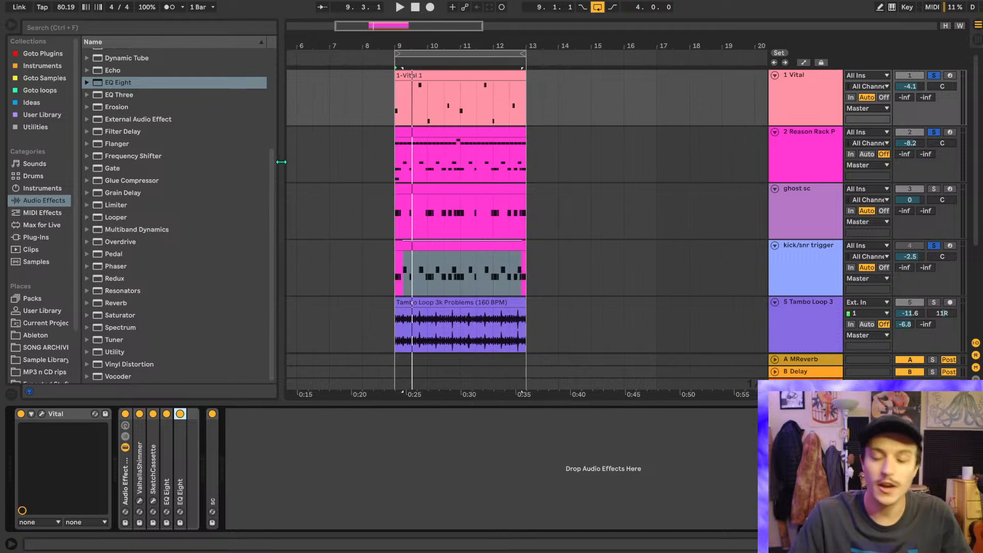
left_click(394, 113)
scroll(391, 122, "up", 3)
scroll(391, 122, "right", 1)
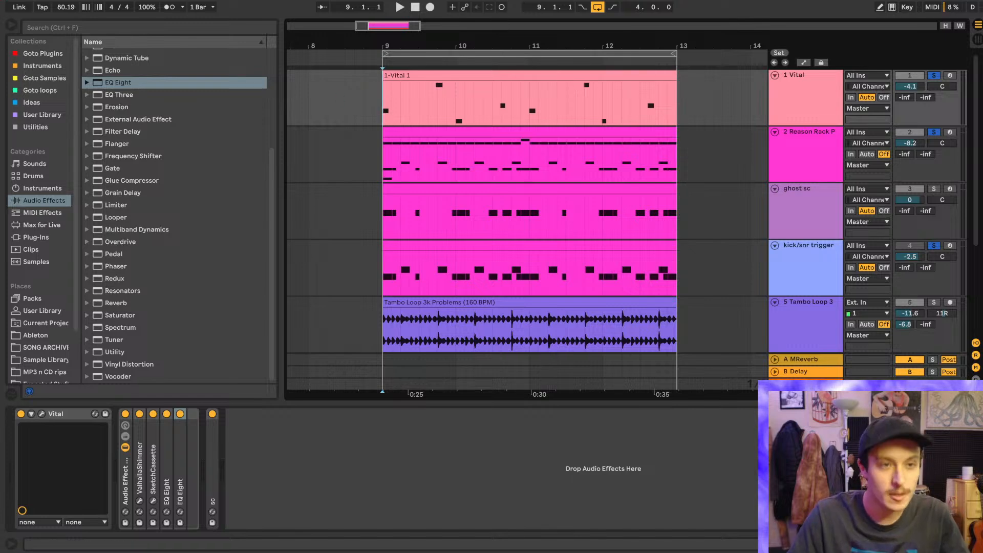
left_click(3, 1)
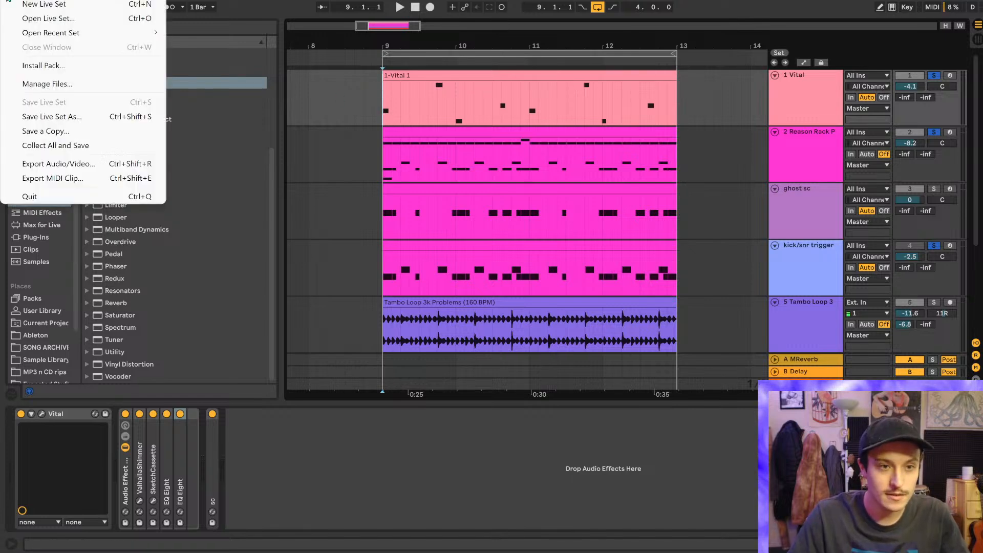
left_click(386, 110)
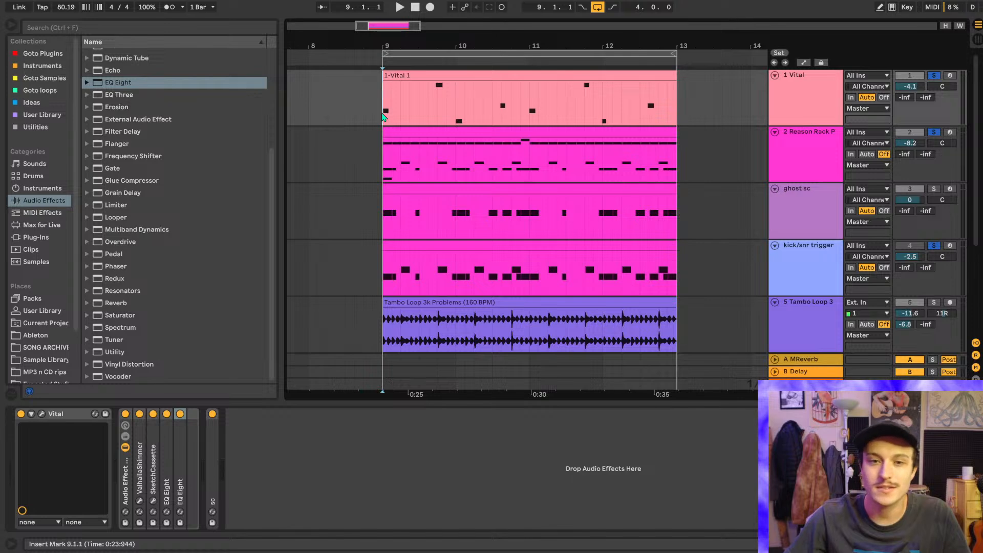
scroll(382, 115, "down", 3)
scroll(382, 115, "up", 3)
scroll(381, 116, "left", 5)
scroll(382, 116, "right", 5)
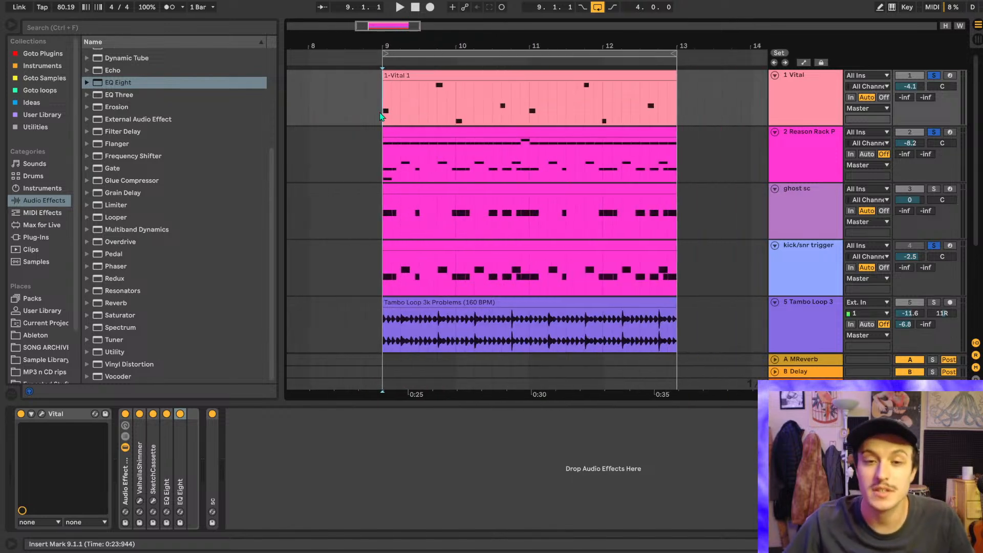
- Play the start of the loop briefly, then inspect the kick/snr trigger track's devices and the clips down to the bass line
key("space")
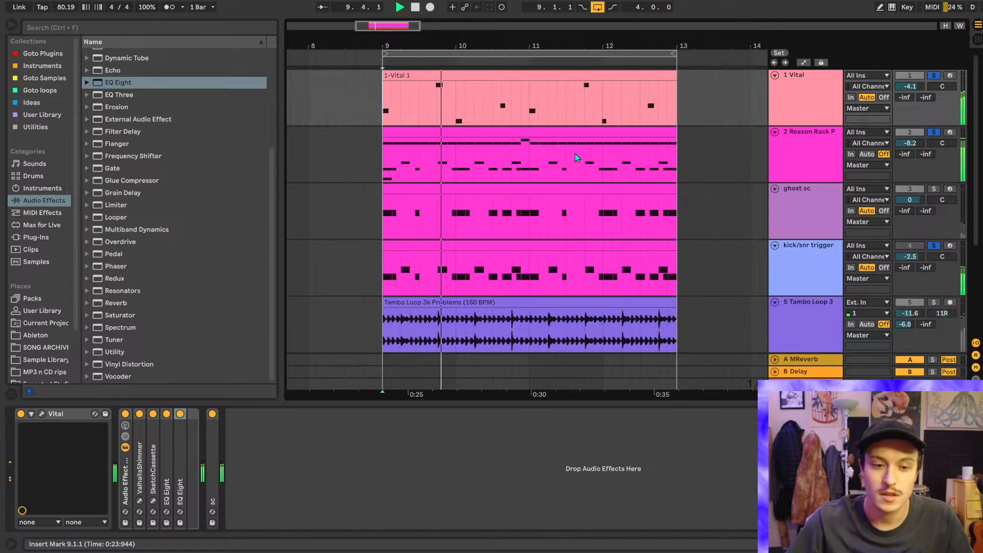
key("space")
left_click(799, 225)
left_click(811, 261)
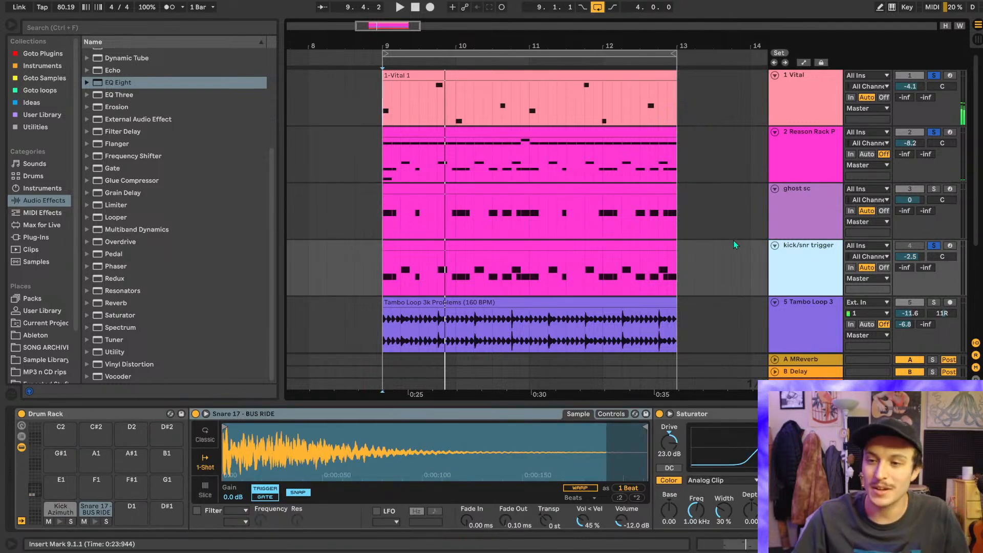
scroll(669, 270, "right", 3)
scroll(670, 266, "down", 3)
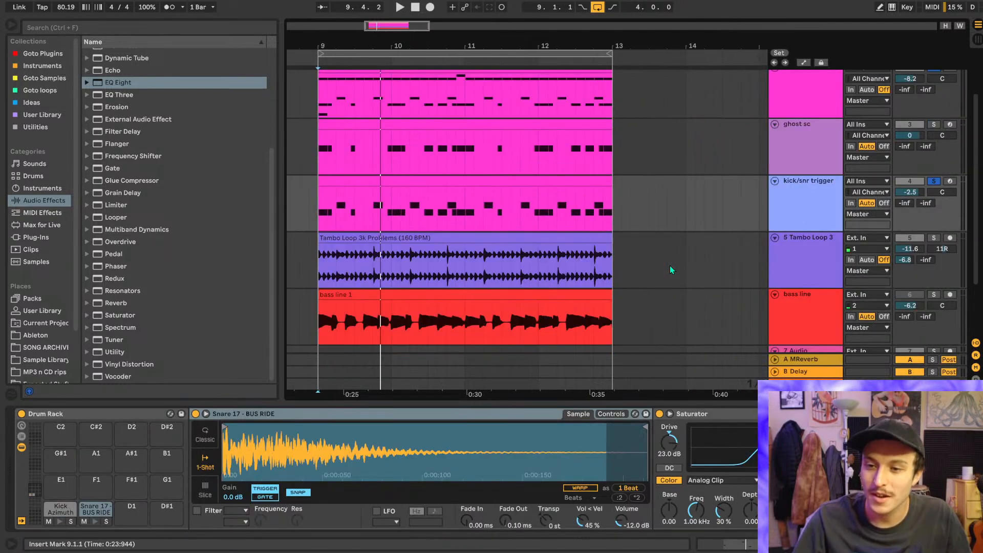
scroll(677, 266, "up", 2)
scroll(677, 266, "left", 2)
scroll(424, 206, "up", 1)
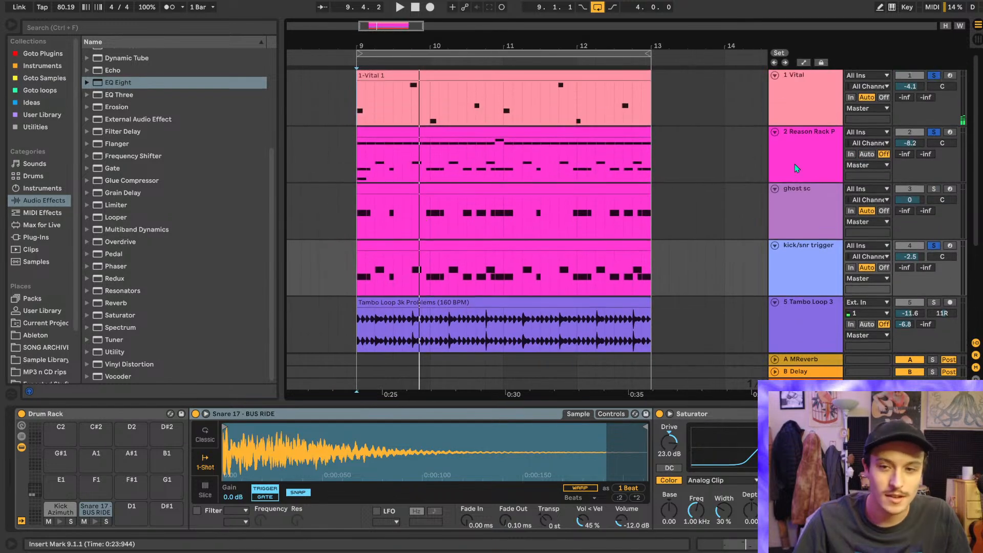
- Review the device chains of the tracks one by one from Vital down to kick/snr trigger
left_click(817, 102)
key("Down")
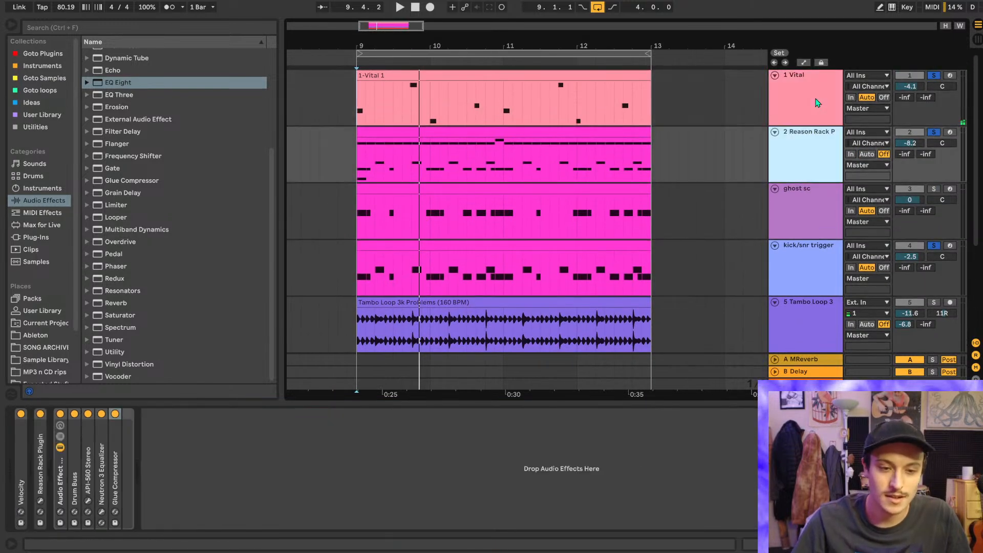
key("Down")
key("Down")
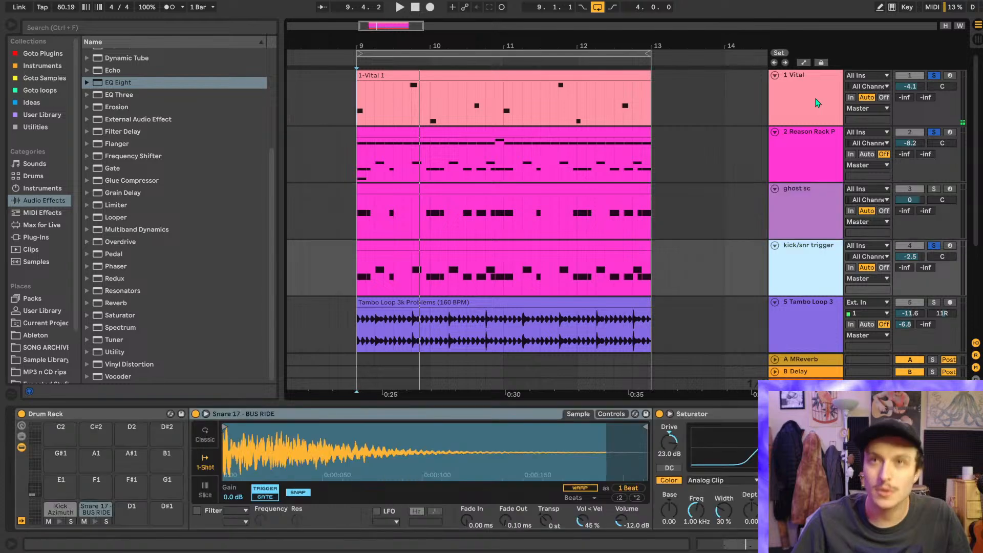
left_click(798, 226, "shift")
right_click(814, 266)
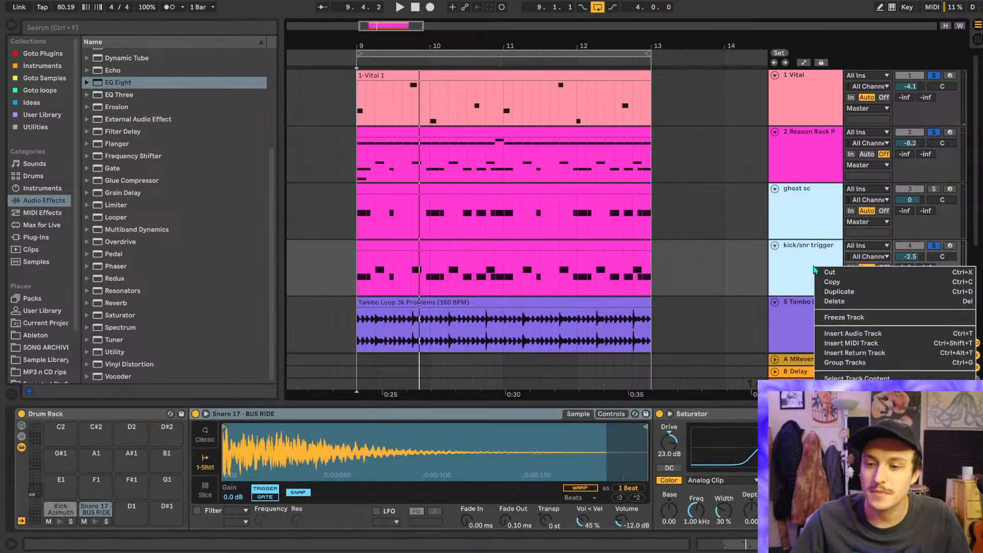
left_click(955, 446)
left_click(797, 278)
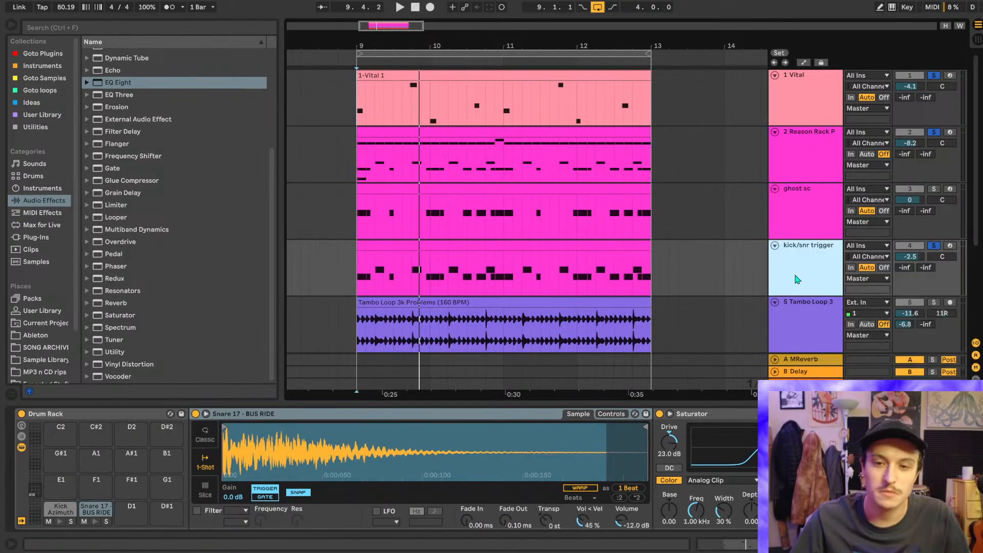
- Resume loop playback and select the Vital track to show its devices
key("space")
left_click(814, 108)
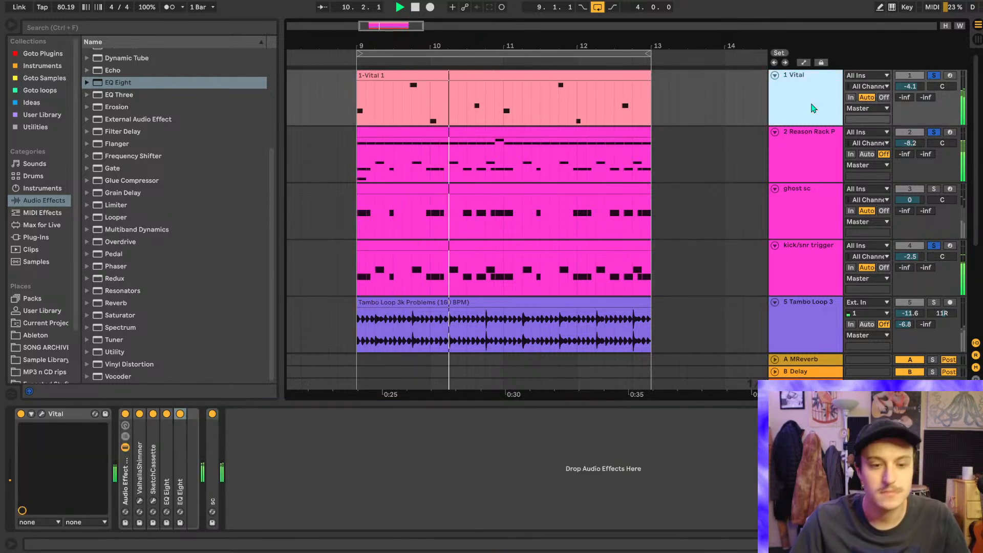
- Set the Vital track's volume to -3.8 dB and add the Tambo Loop track to the soloed tracks
left_click(912, 86)
left_click_drag(910, 87, 910, 85)
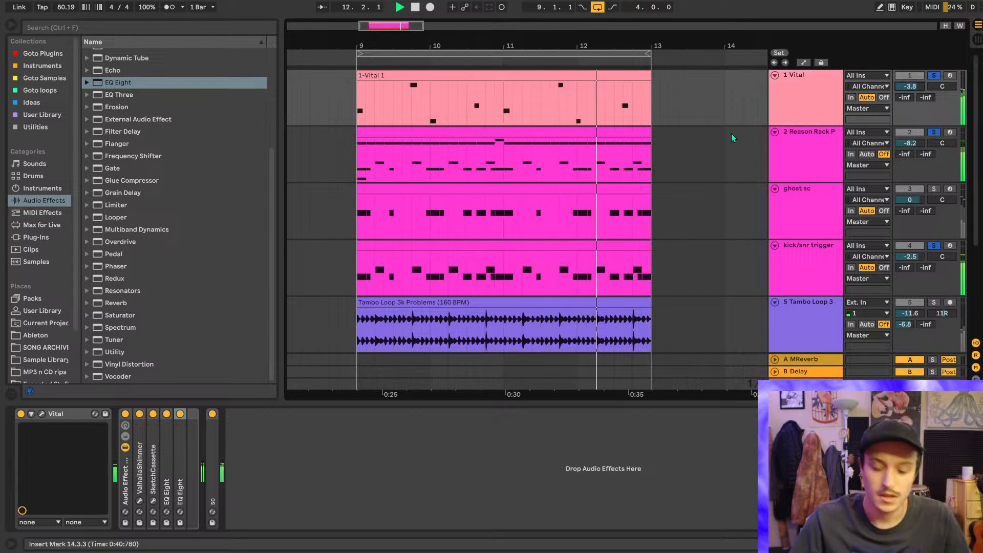
scroll(732, 138, "down", 3)
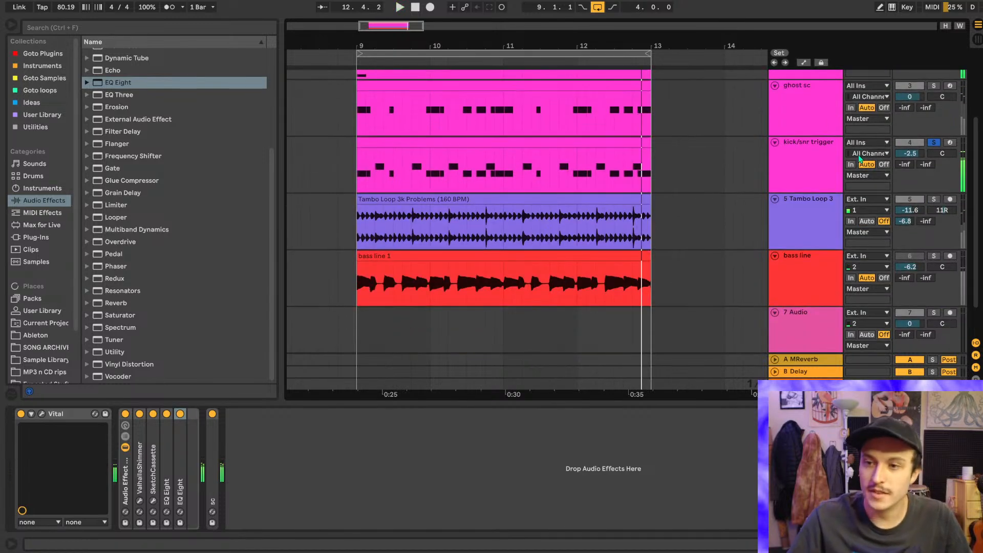
left_click(932, 199)
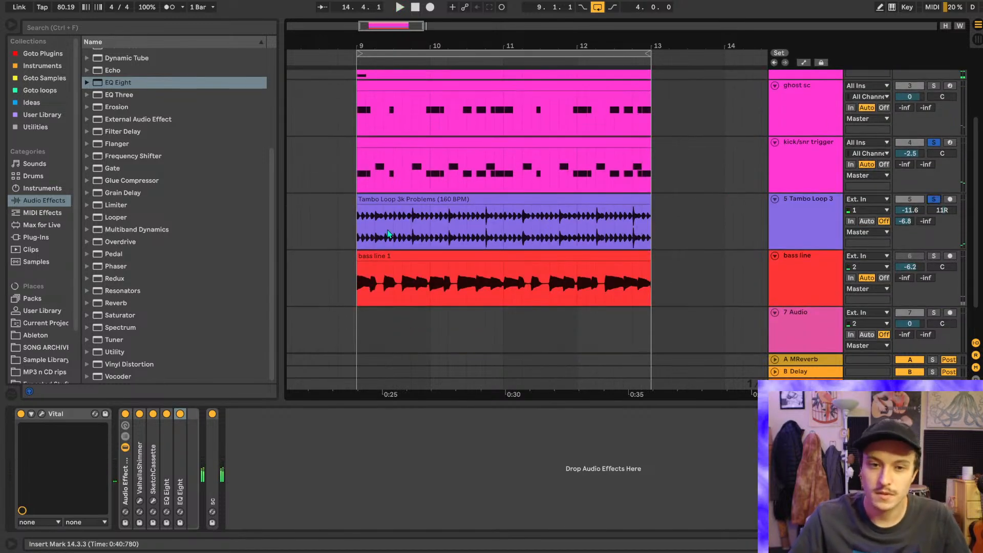
- Play the loop from bar 9 and set the Tambo Loop track's pan to 15R and its volume to -11.4 dB
left_click(357, 227)
key("space")
scroll(811, 264, "up", 3)
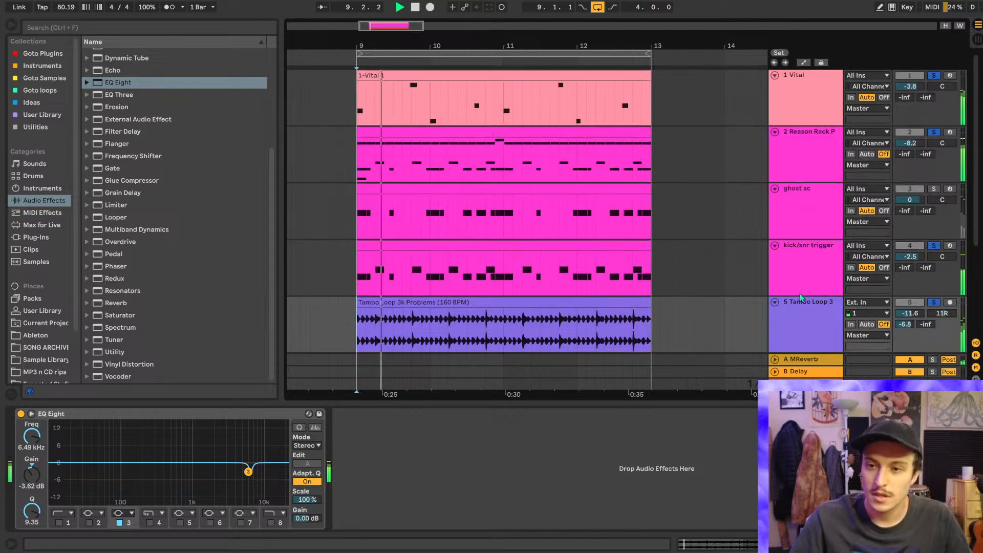
scroll(800, 318, "down", 1)
left_click_drag(942, 288, 915, 289)
scroll(729, 250, "down", 3)
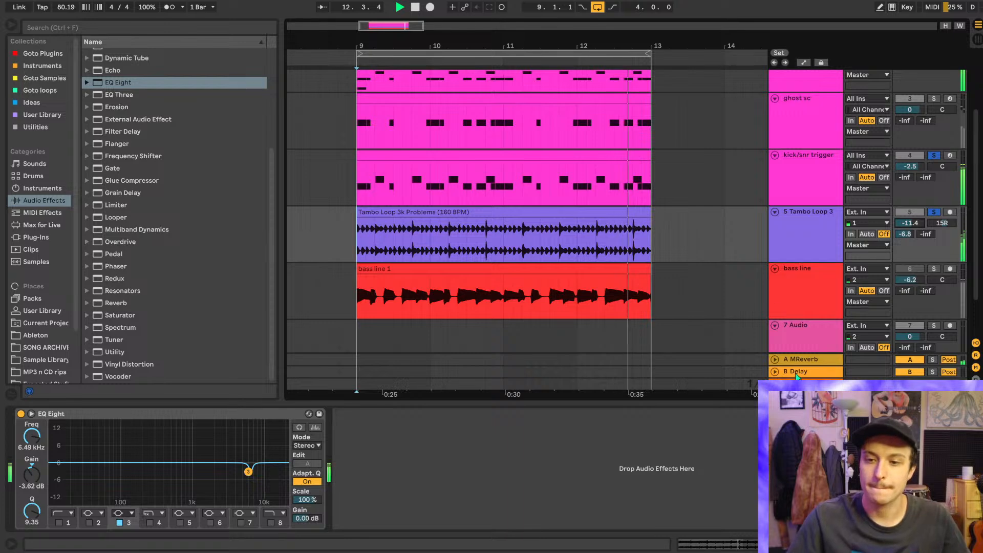
- Inspect the MReverb plug-in on return track A, including its level and width meters, and close its window
double_click(797, 359)
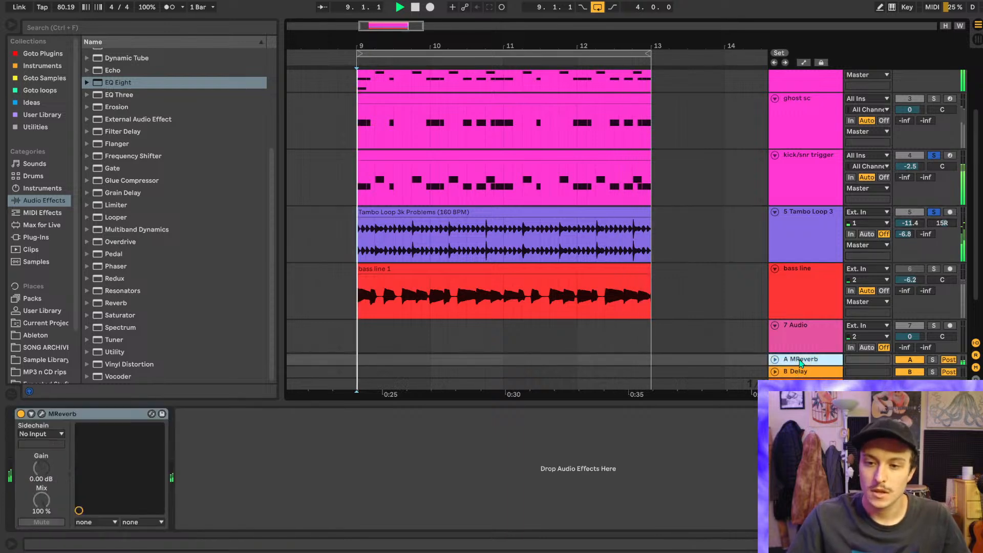
left_click(42, 413)
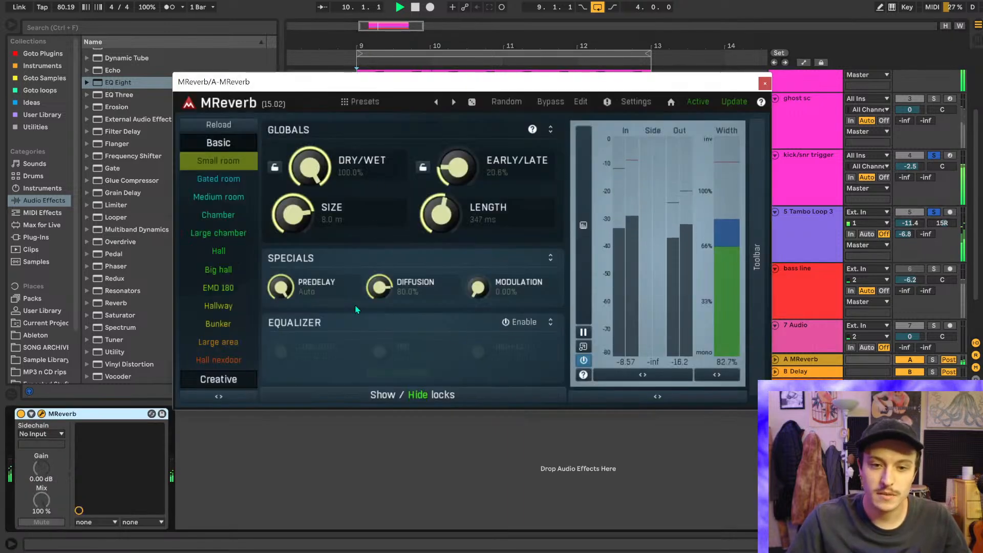
key("space")
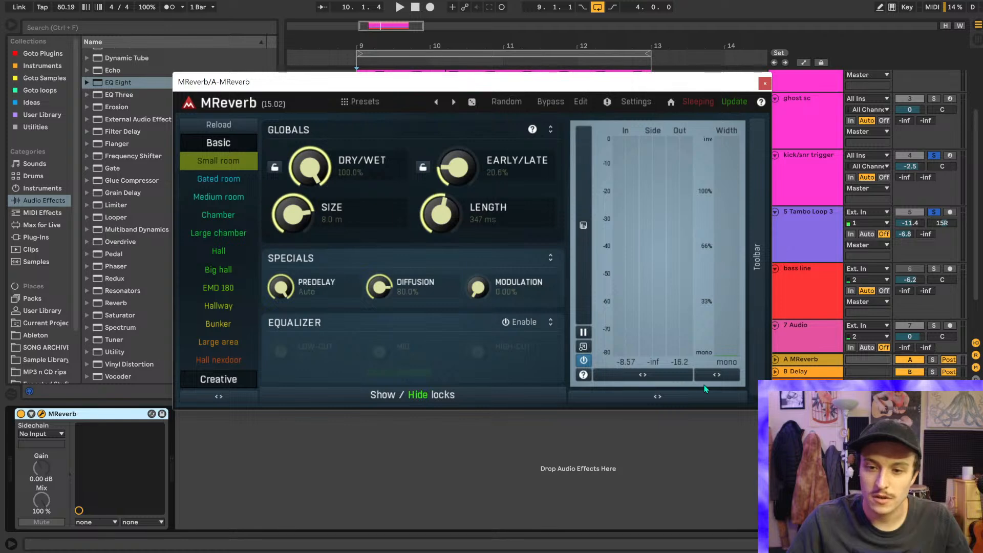
left_click(717, 375)
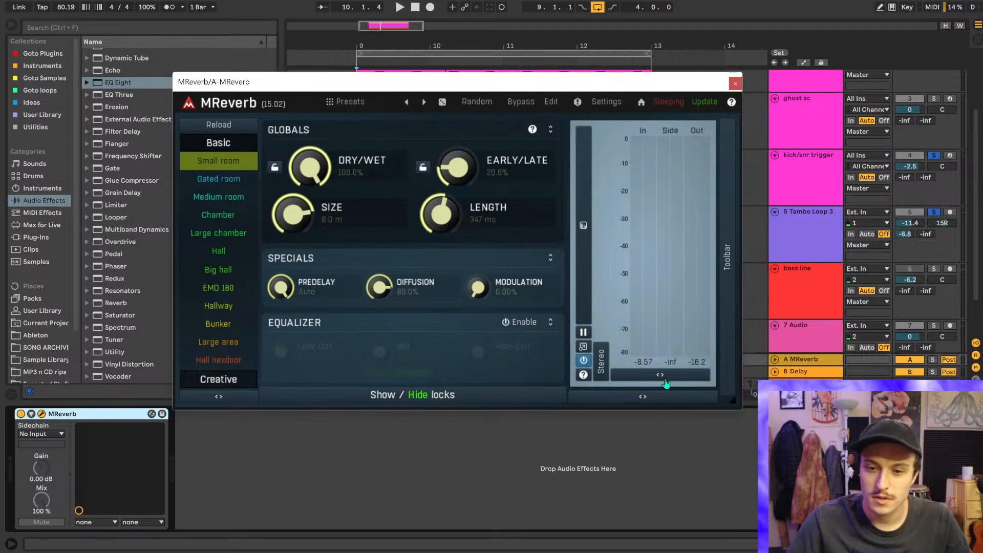
left_click(602, 369)
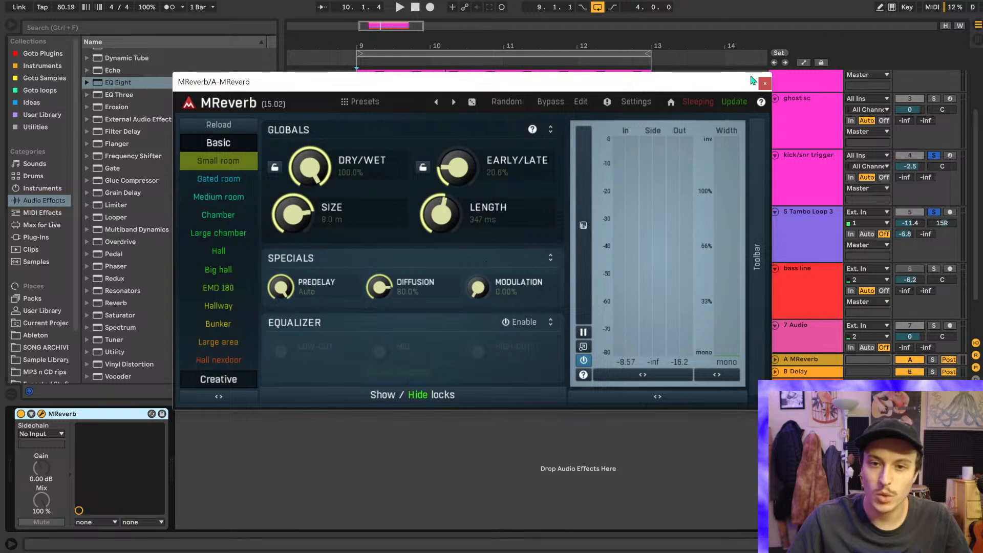
left_click(764, 84)
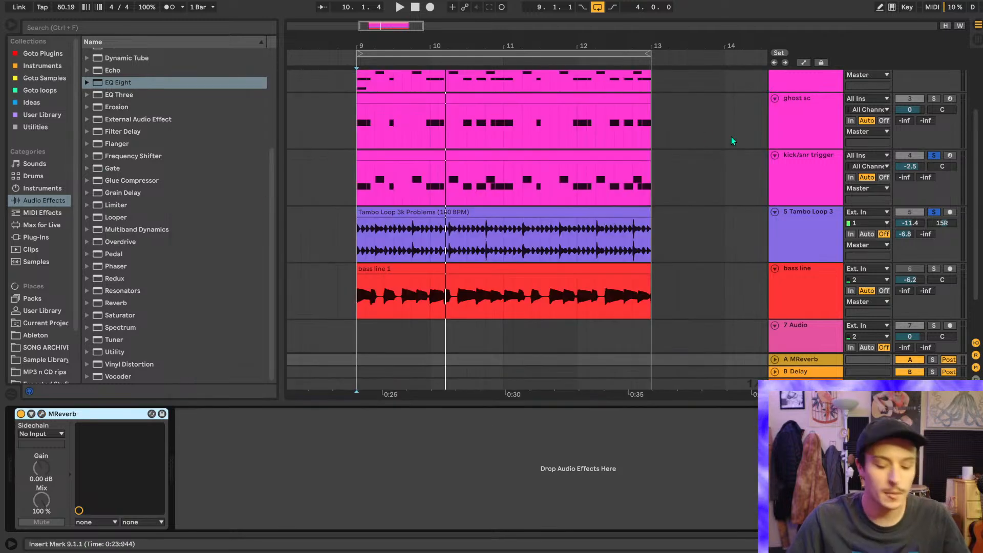
- Resume loop playback and try the Tambo Loop track's volume at -11.3 dB, returning it to -11.4 dB
key("space")
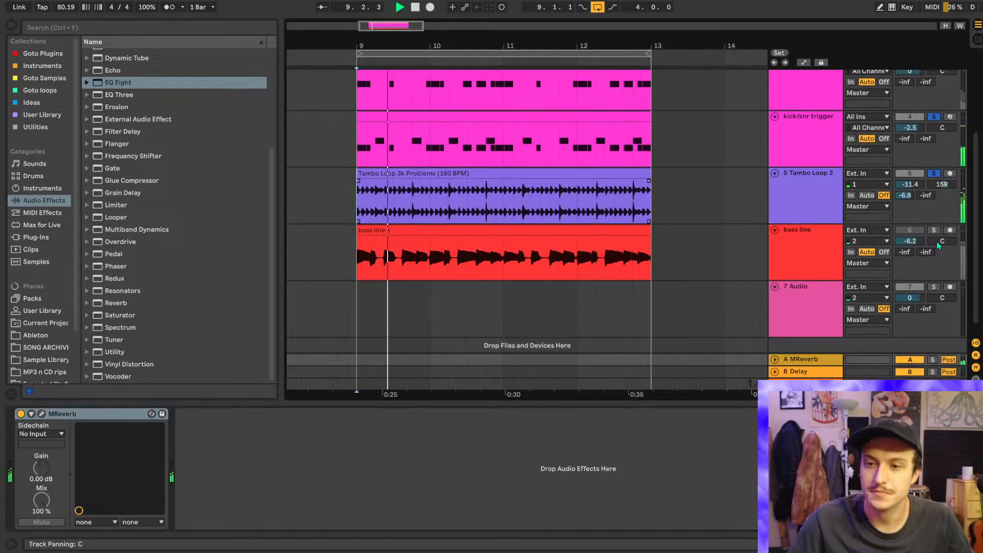
scroll(712, 241, "up", 2)
scroll(711, 241, "up", 5)
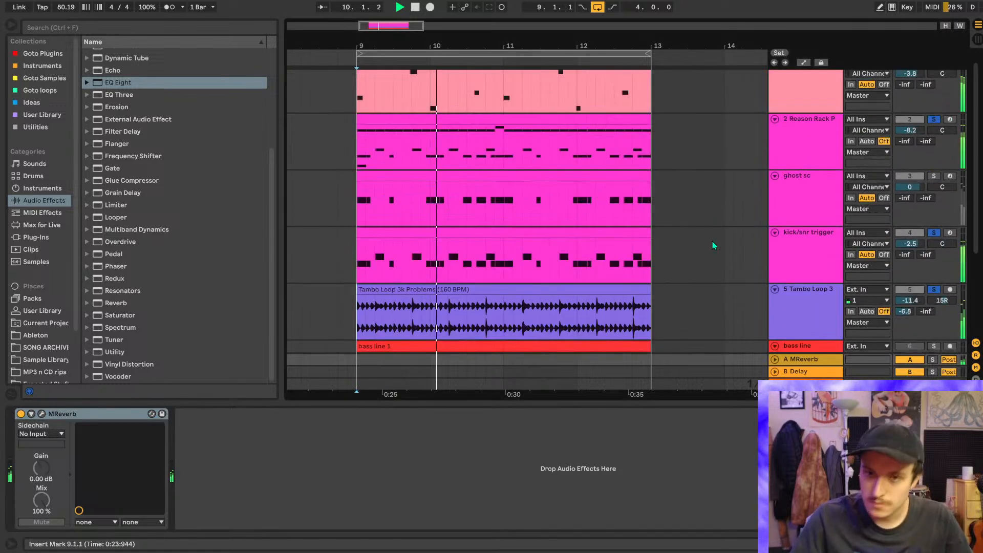
scroll(711, 241, "down", 4)
left_click_drag(911, 265, 911, 264)
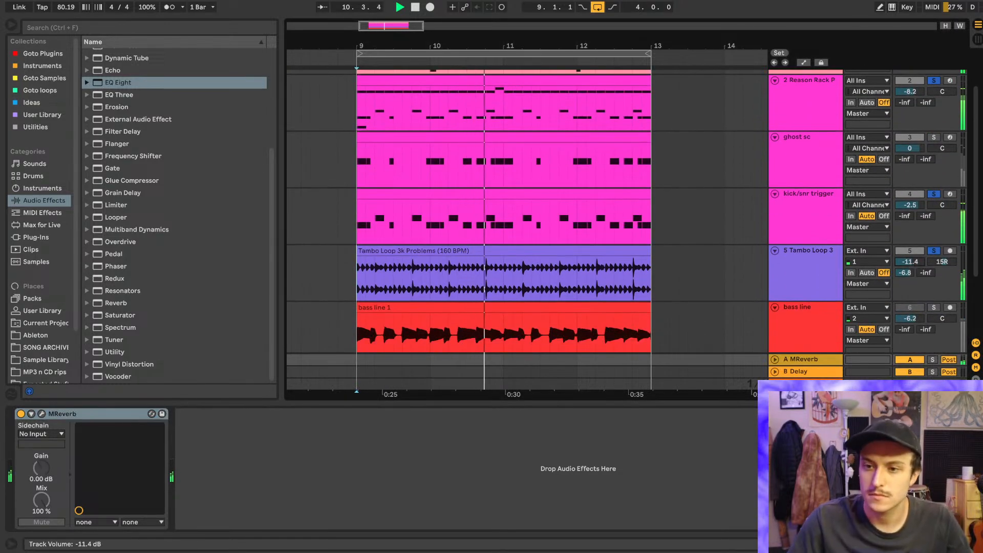
scroll(737, 251, "down", 4)
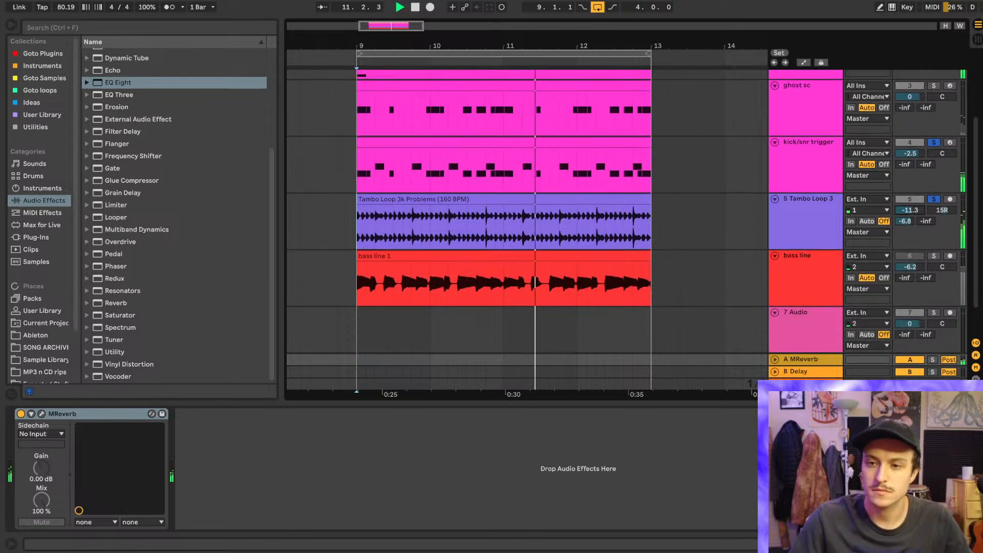
left_click_drag(918, 210, 917, 212)
scroll(918, 210, "down", 1)
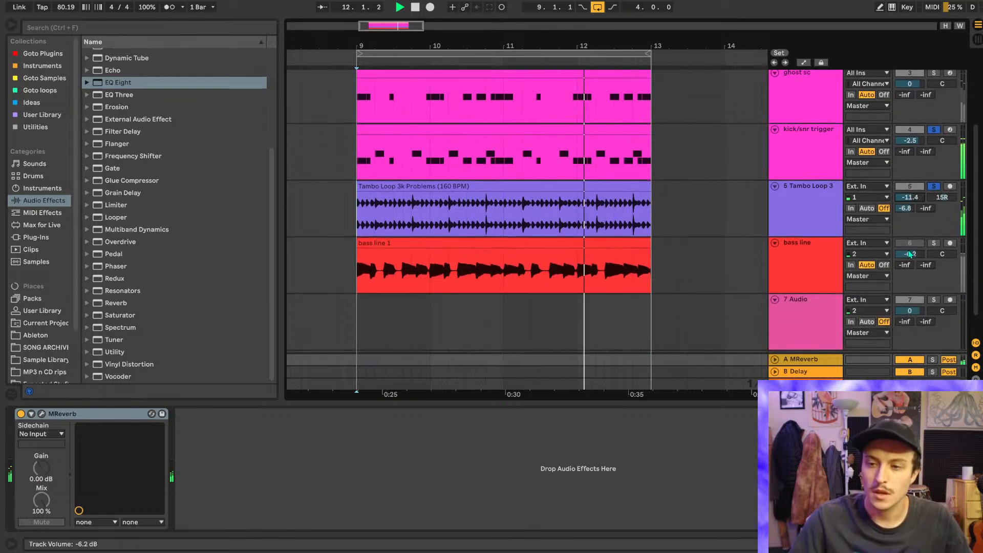
- Clear the solos so all tracks play and set the bass line's volume to -5.1 dB
left_click(933, 244)
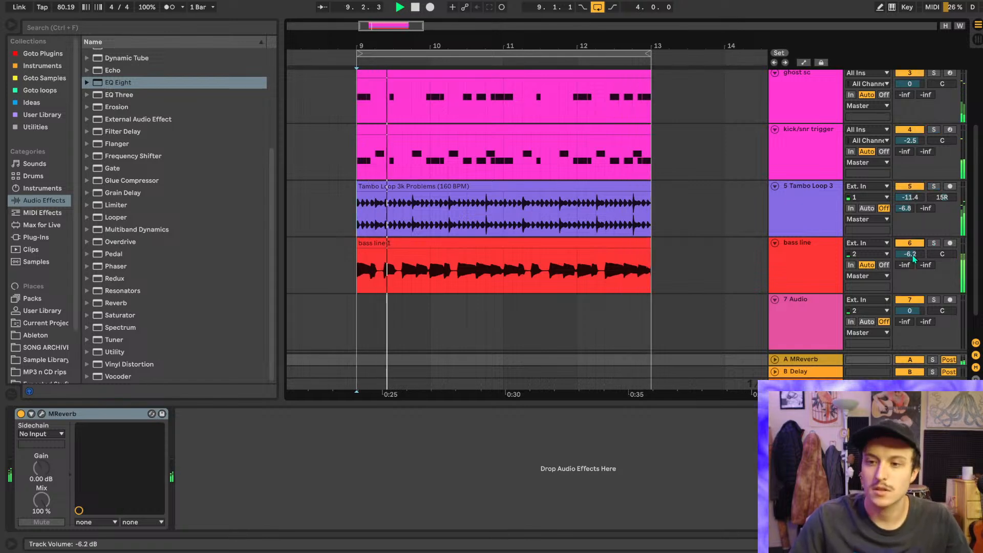
left_click_drag(912, 255, 912, 247)
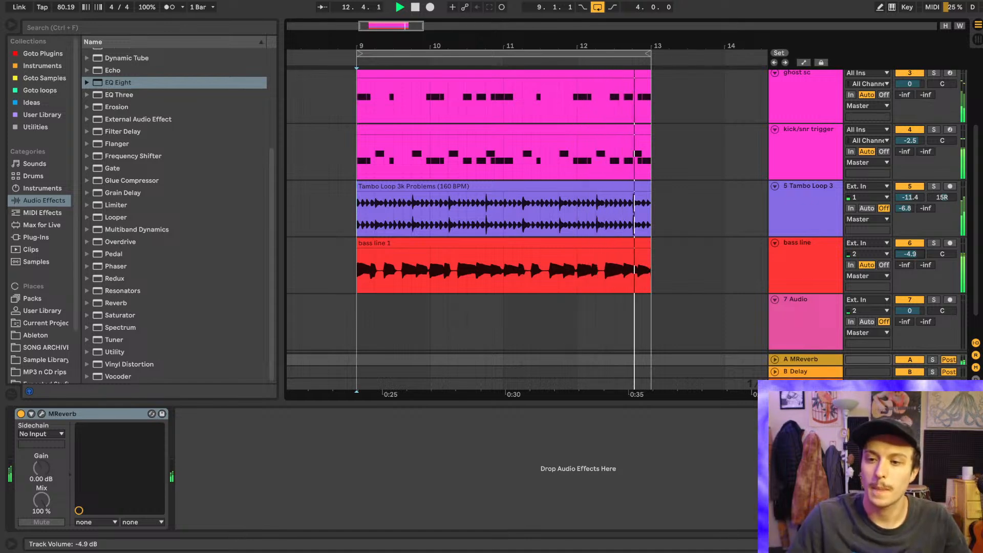
scroll(803, 206, "up", 5)
- Check the track levels in Session View, including the kick and snare chains of the kick/snr trigger track
key("Tab")
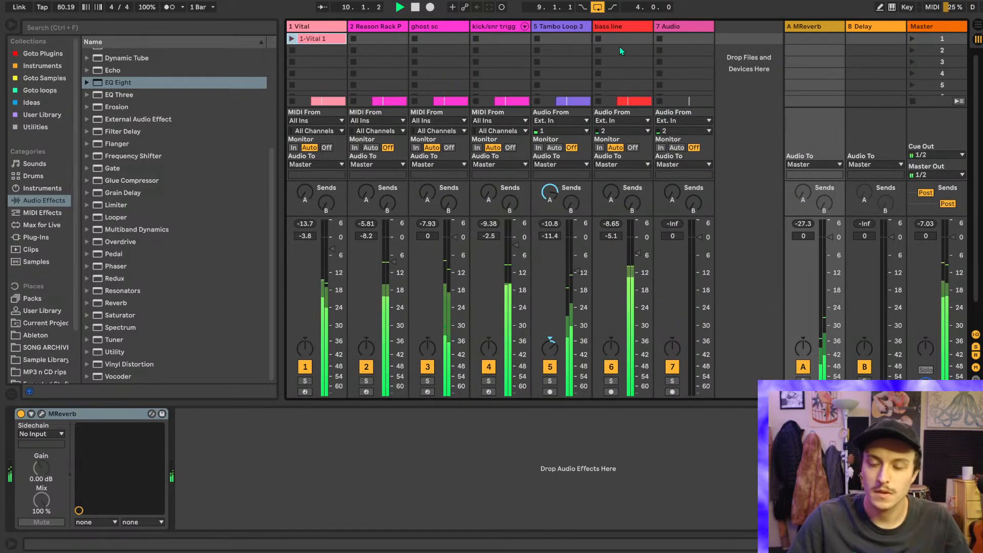
left_click(524, 26)
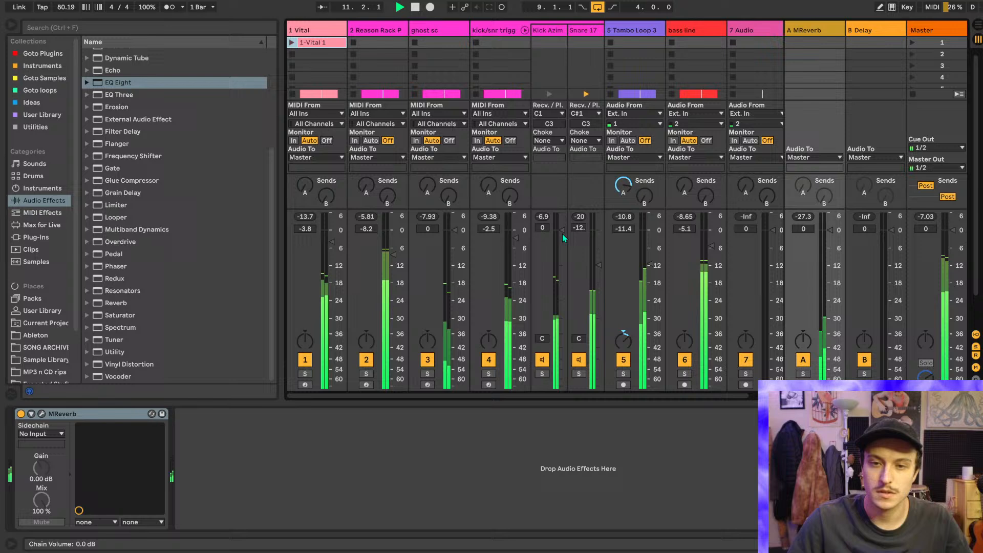
left_click(524, 30)
- Group all of the bass line track's devices, from Gate to Maserati B72 Mono, into an Audio Effect Rack
left_click(622, 29)
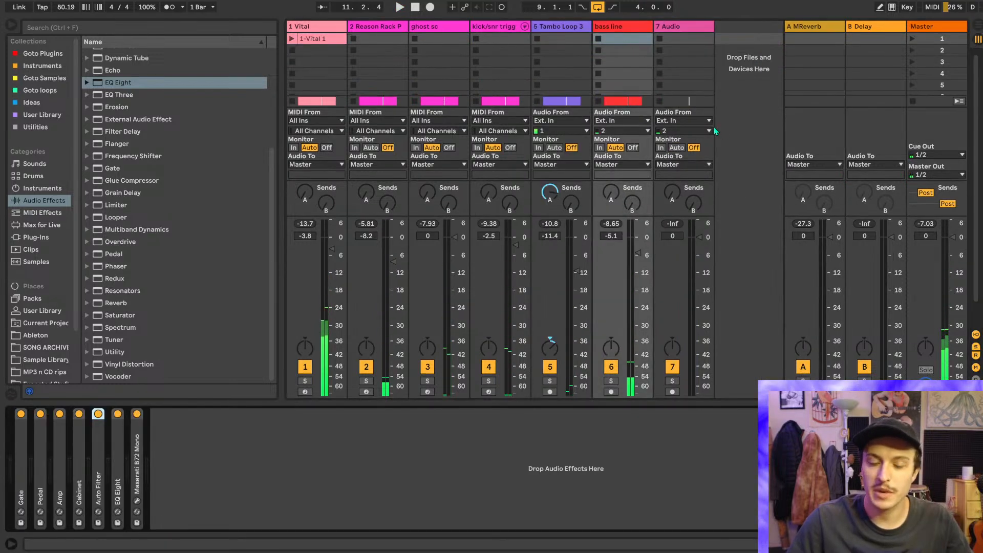
key("Tab")
left_click(29, 480)
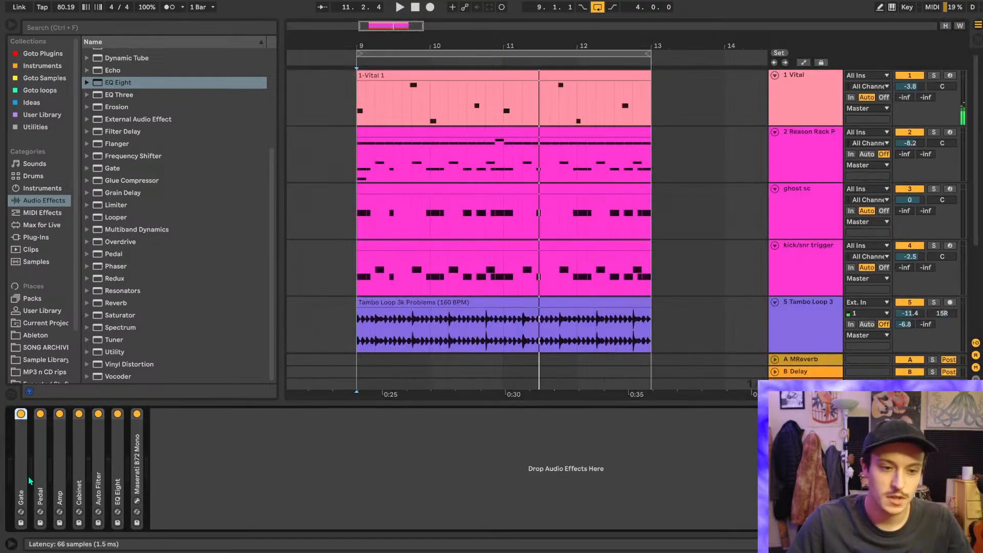
left_click(136, 472, "shift")
key("ctrl+g")
scroll(461, 293, "down", 5)
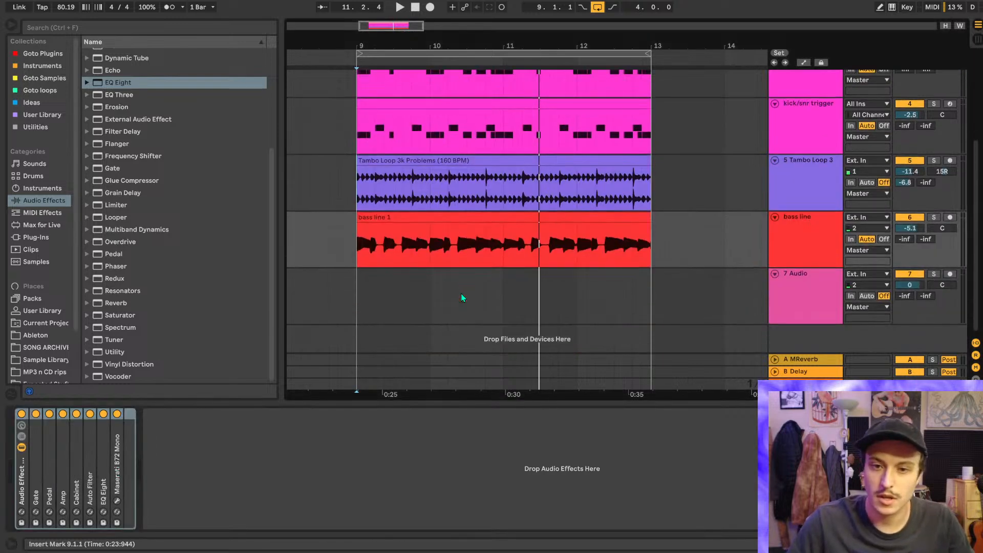
- Delete the empty 7 Audio track below the bass line
left_click(819, 255)
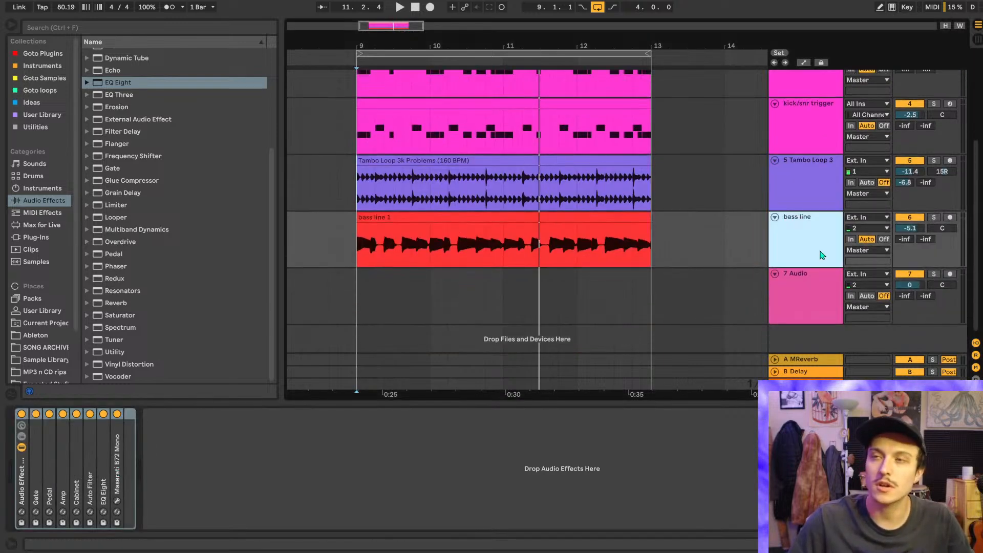
right_click(802, 304)
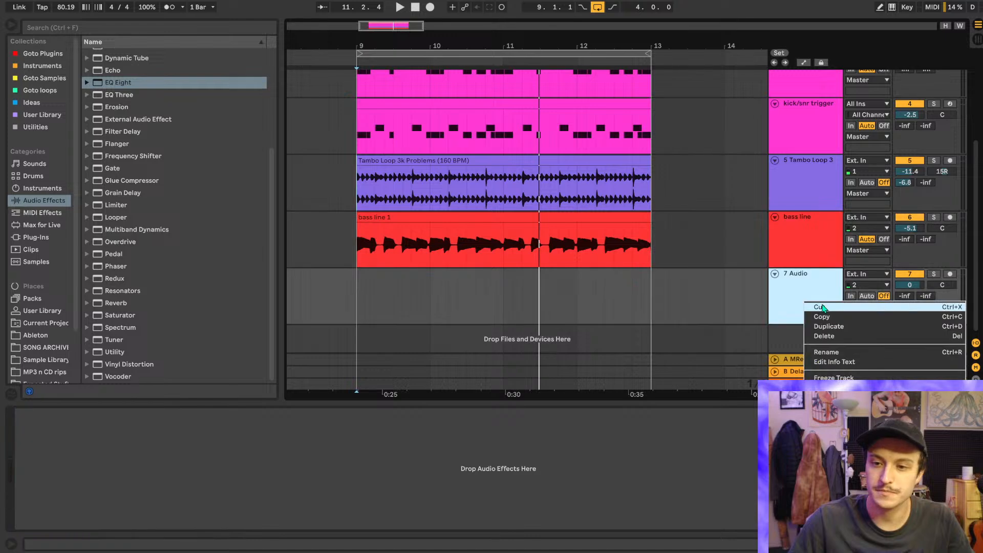
left_click(818, 335)
- Search the plug-ins for "rbass" and try to add RBass Mono to the bass line track
key("ctrl+f")
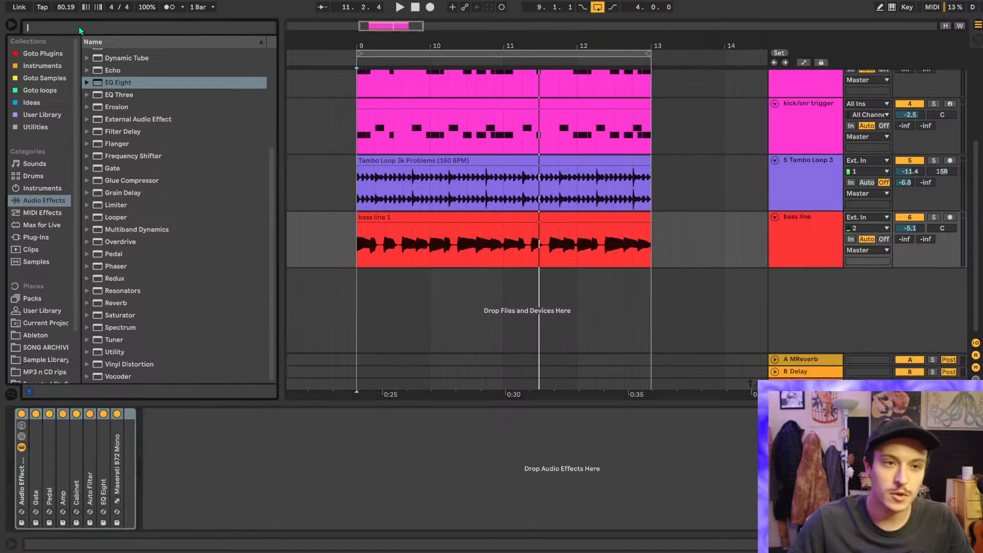
type("rbass")
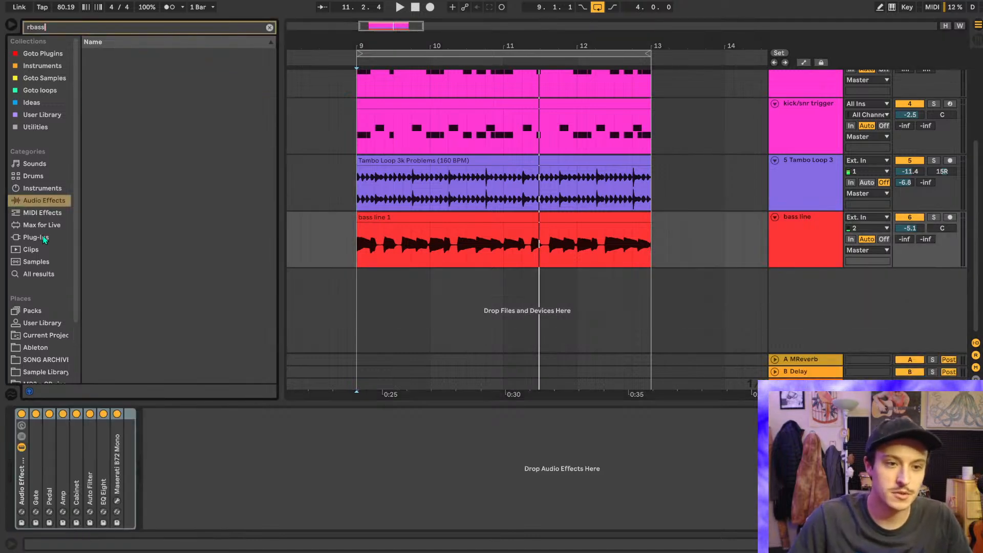
left_click(39, 237)
mouse_move(137, 92)
left_mouse_down()
mouse_move(122, 445)
mouse_move(147, 91)
left_mouse_up()
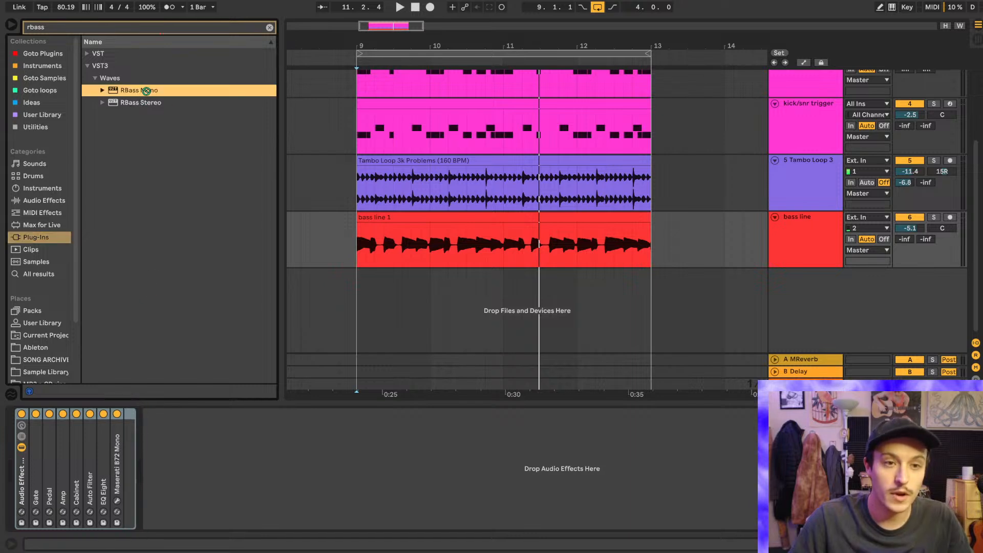
- Open the bass line's Maserati B72 Mono, play the loop and set the plug-in's Bass to 3.0
left_click(117, 501)
key("space")
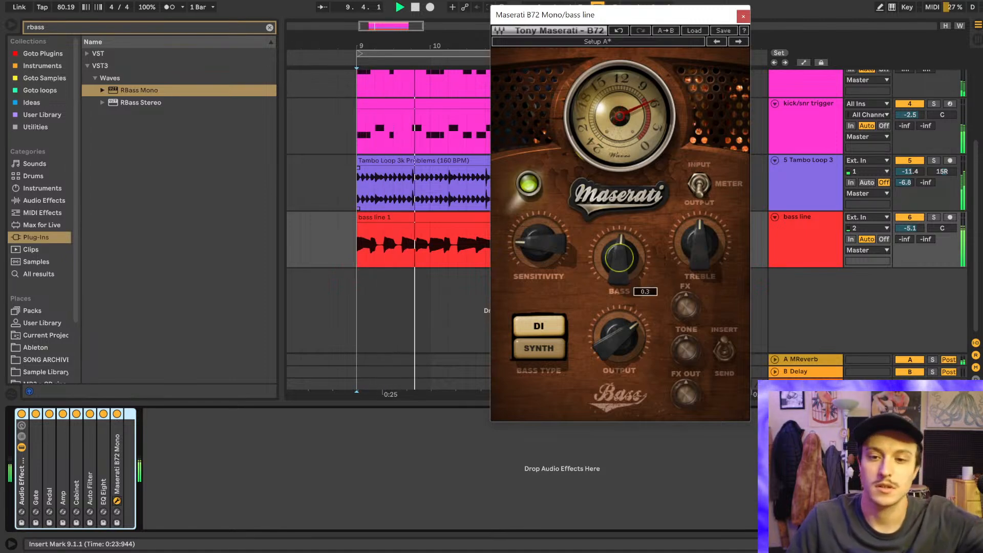
mouse_move(620, 256)
left_mouse_down()
mouse_move(620, 233)
mouse_move(621, 249)
left_mouse_up()
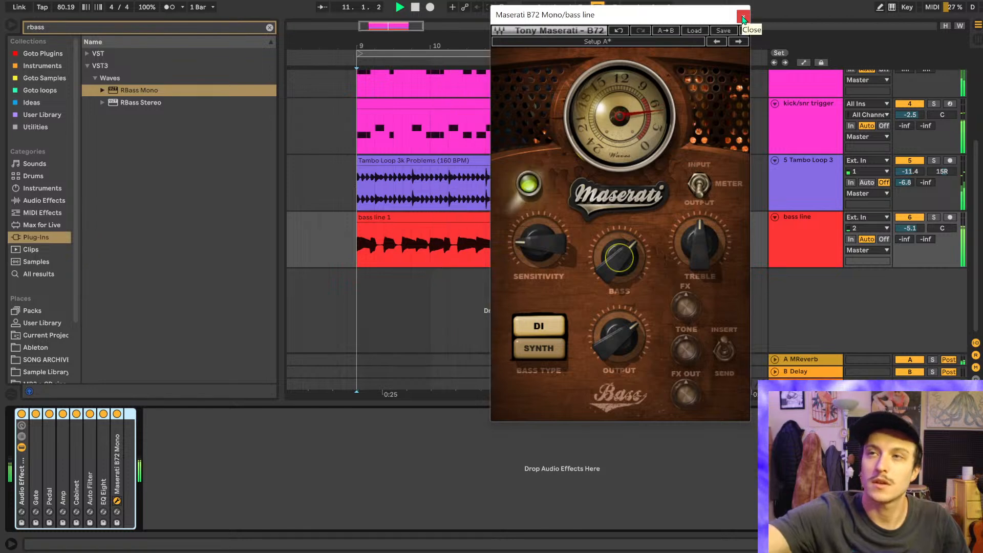
mouse_move(619, 259)
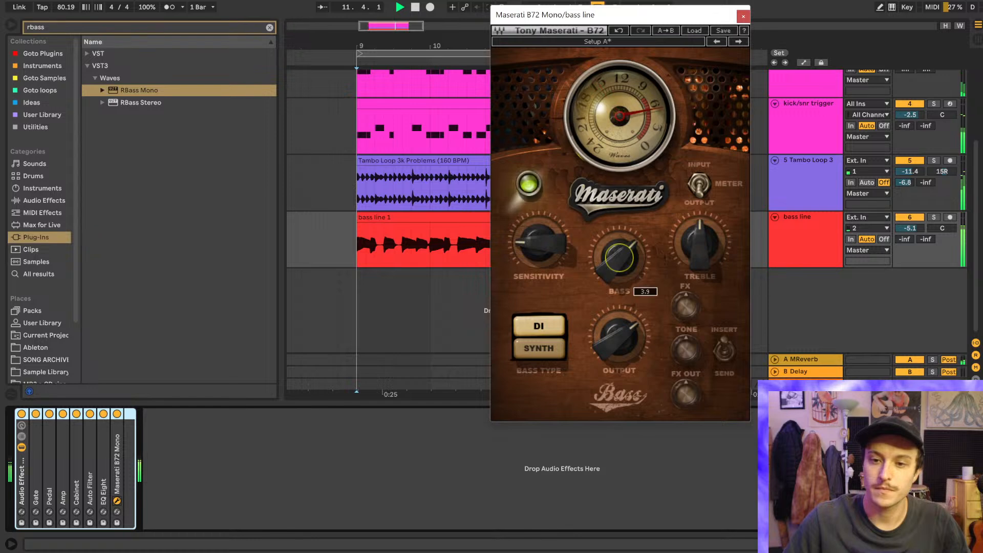
scroll(618, 258, "down", 9)
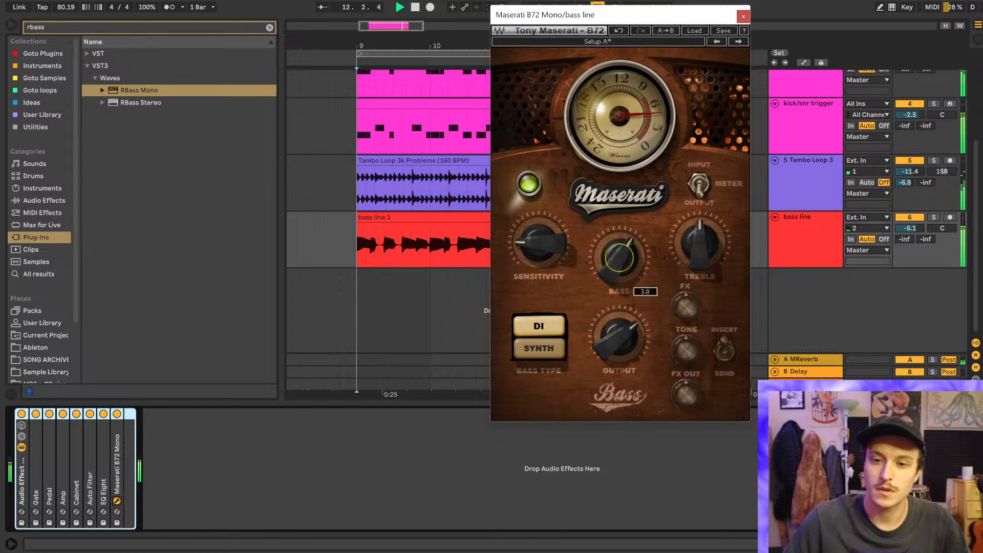
- Audition the soloed bass line with the Maserati B72's Treble raised to 11.8, and return Treble to 0.0
key("s")
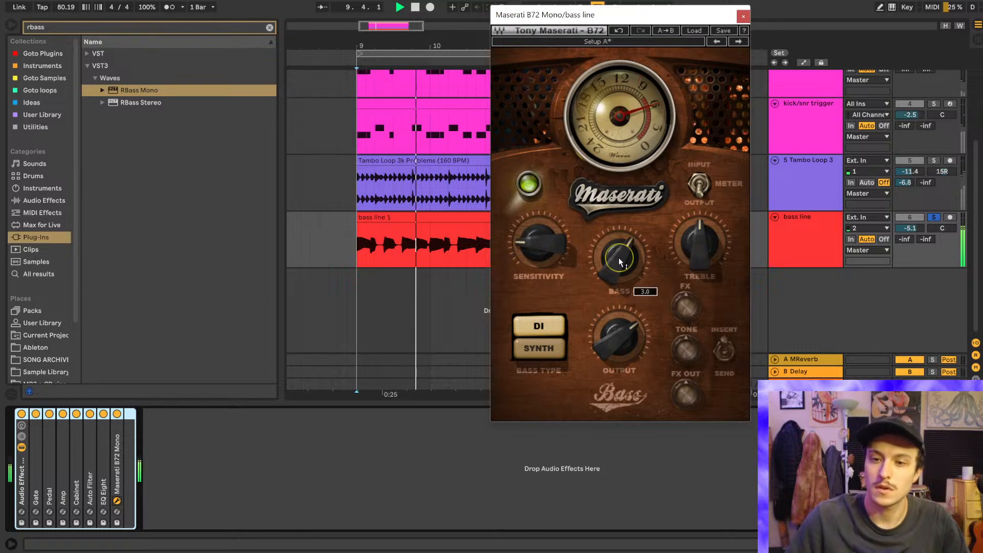
left_click_drag(695, 253, 696, 199)
key("s")
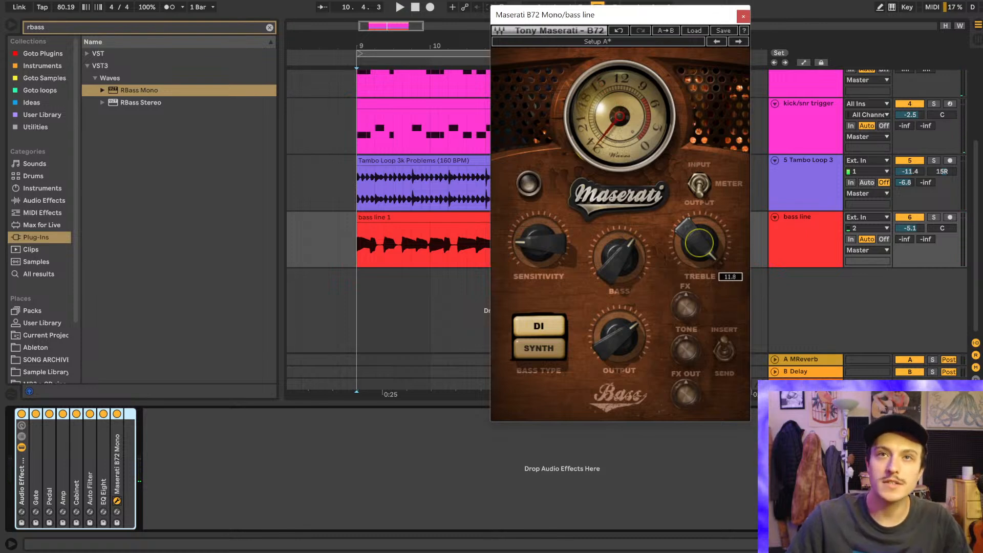
left_click_drag(699, 243, 699, 266)
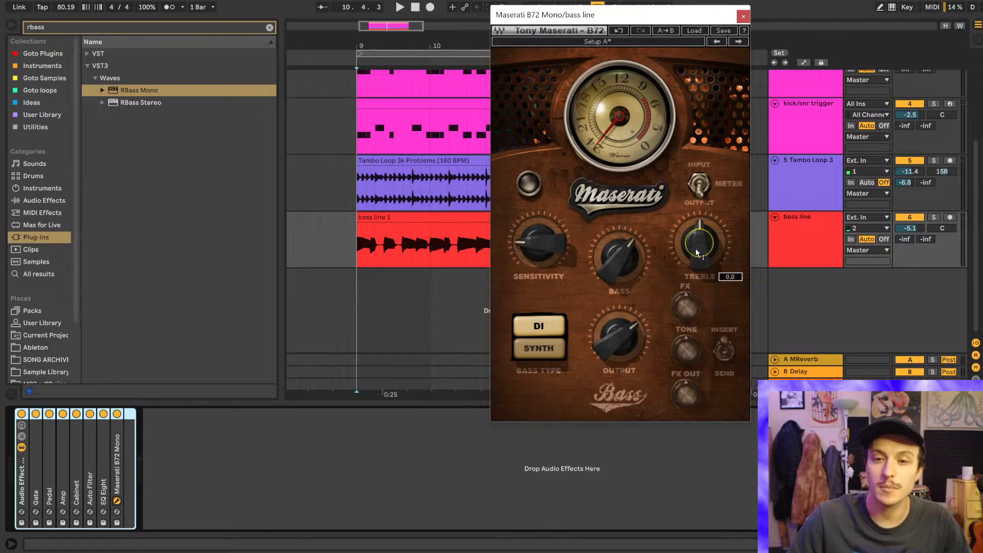
- Fine-tune the bass line's Maserati B72 Bass control while the loop plays, stop playback and close the plug-in
left_click_drag(604, 23, 418, 44)
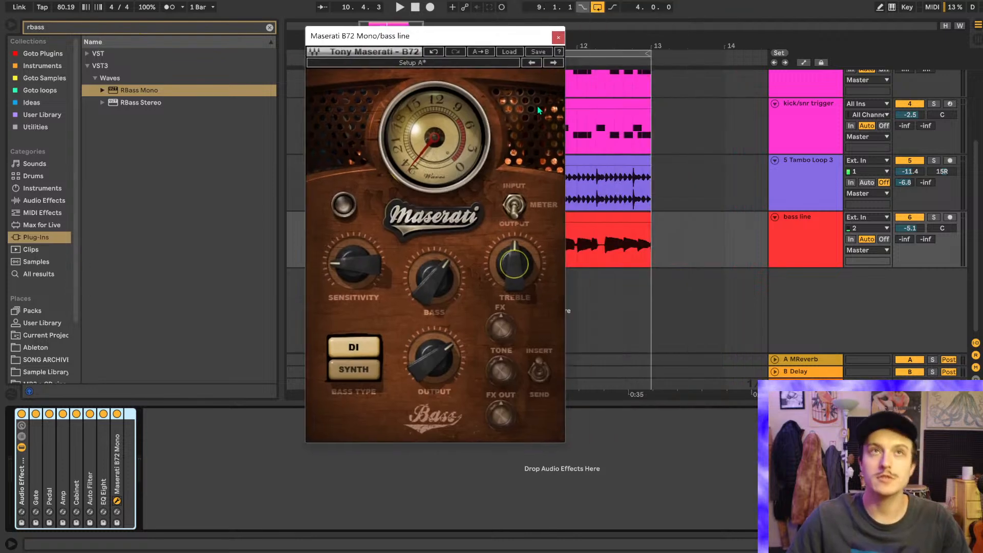
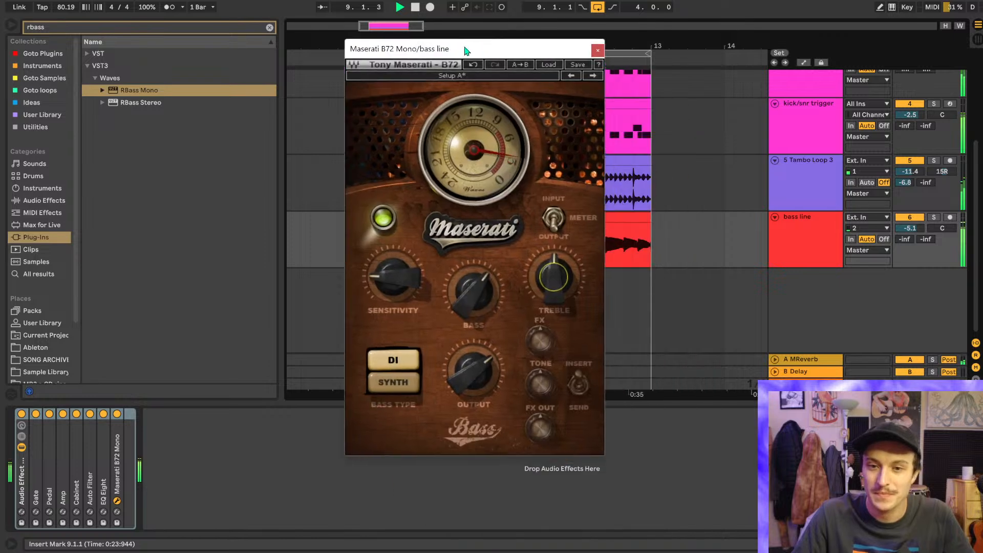
left_click(474, 289)
left_click_drag(473, 291, 473, 293)
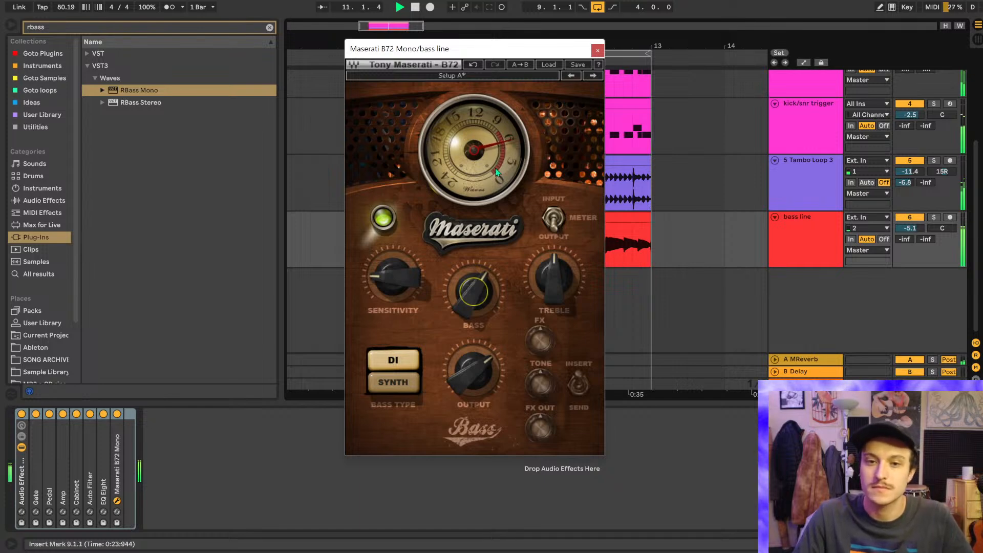
left_click_drag(474, 292, 474, 289)
key("space")
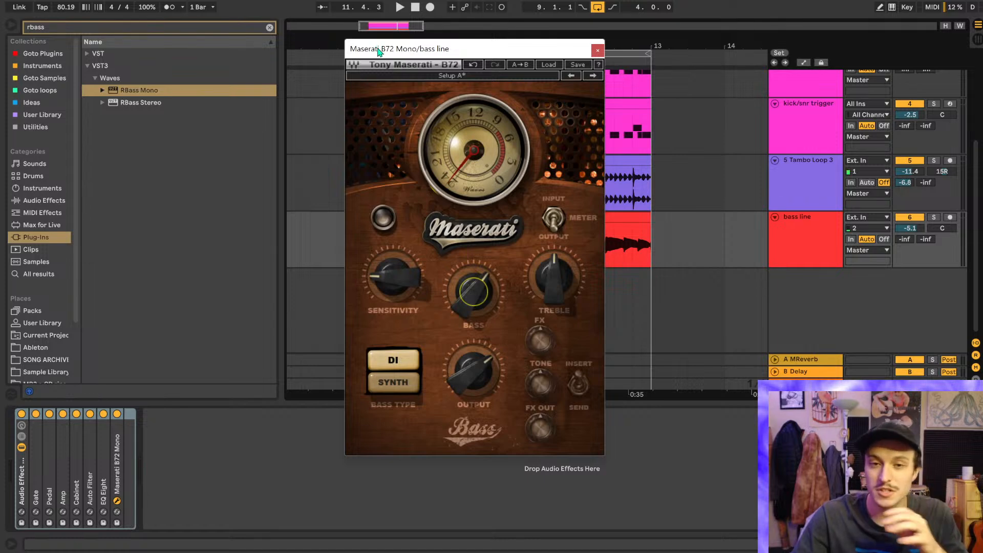
left_click_drag(379, 52, 383, 69)
left_click(600, 67)
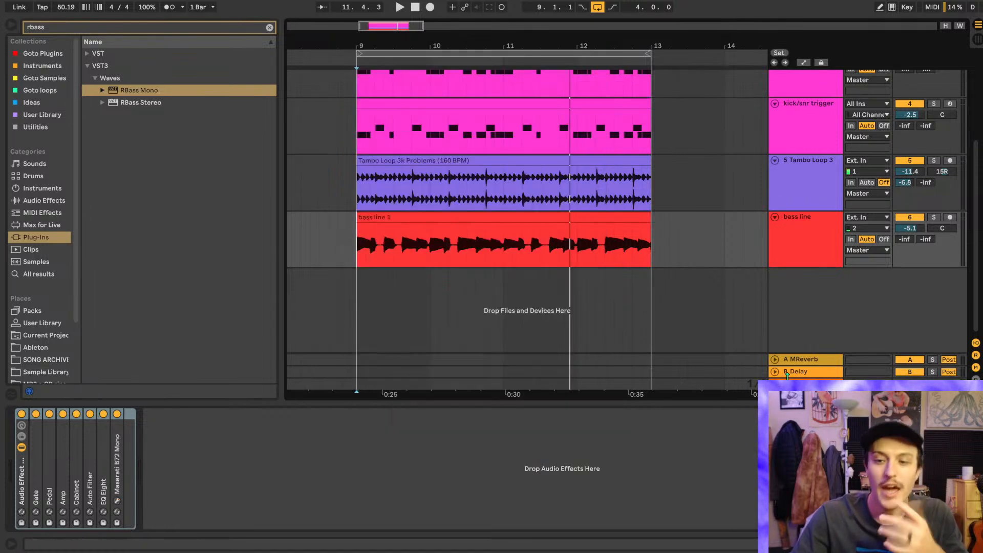
- Add Tonal Balance Control 2 from the Utilities collection at the start of the Master chain and open it
left_click(786, 372)
left_click(35, 51)
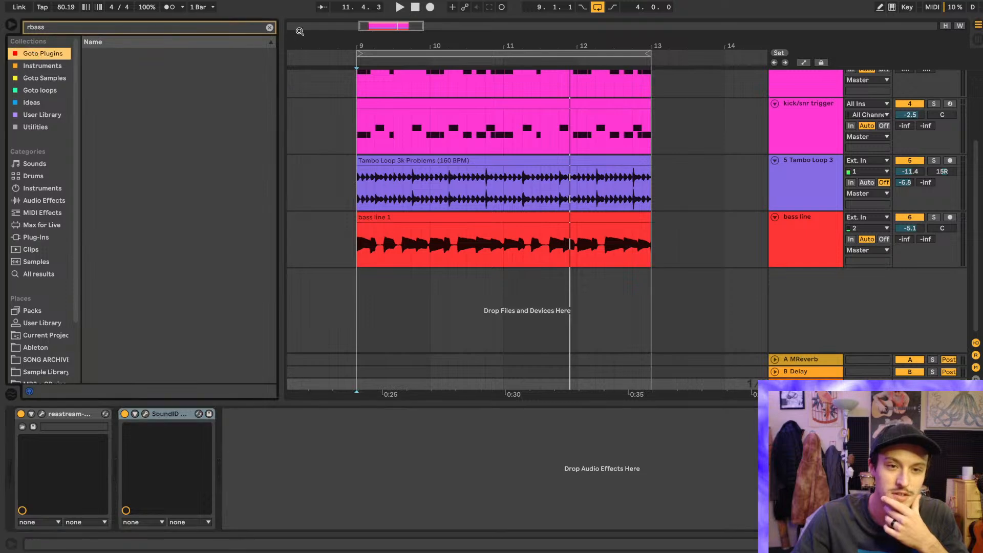
left_click(269, 27)
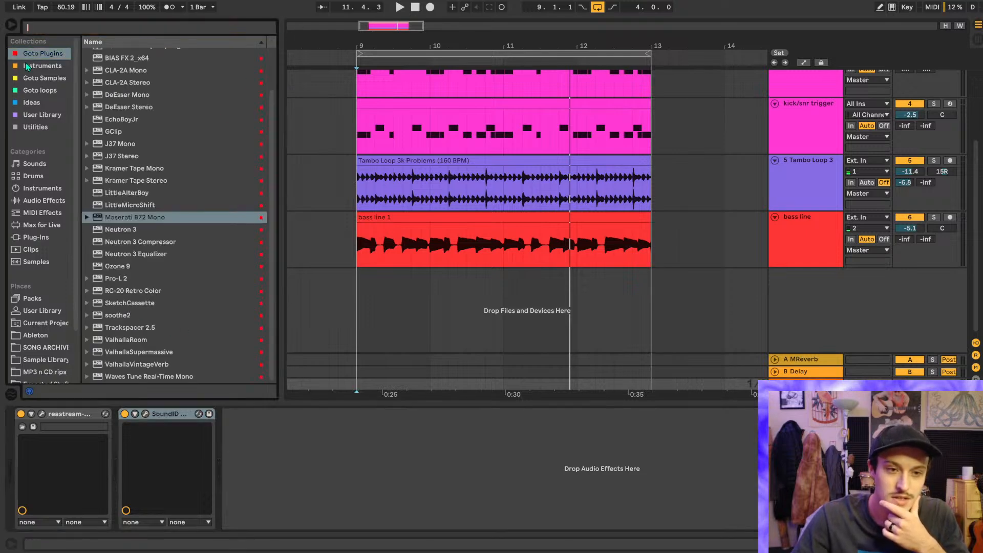
left_click(38, 129)
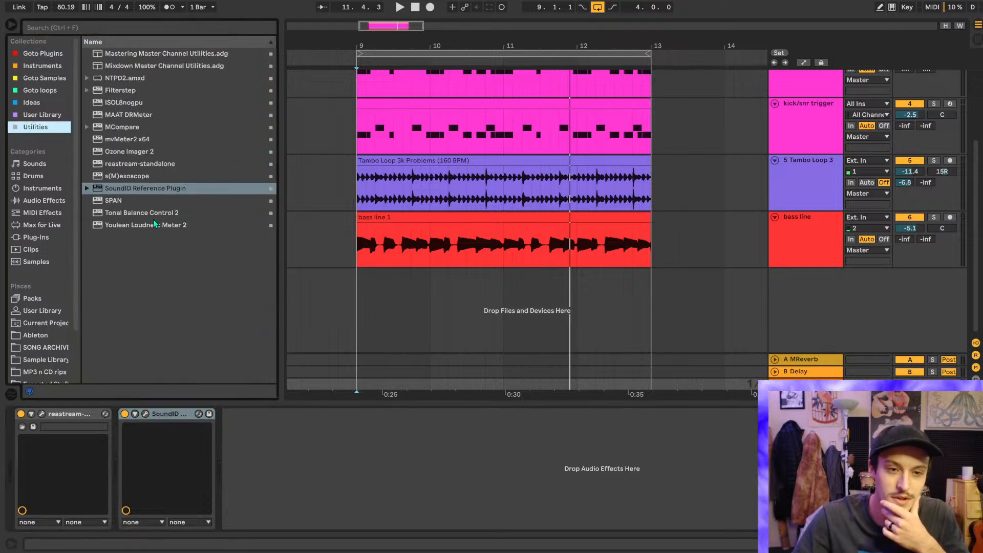
left_click_drag(145, 213, 35, 466)
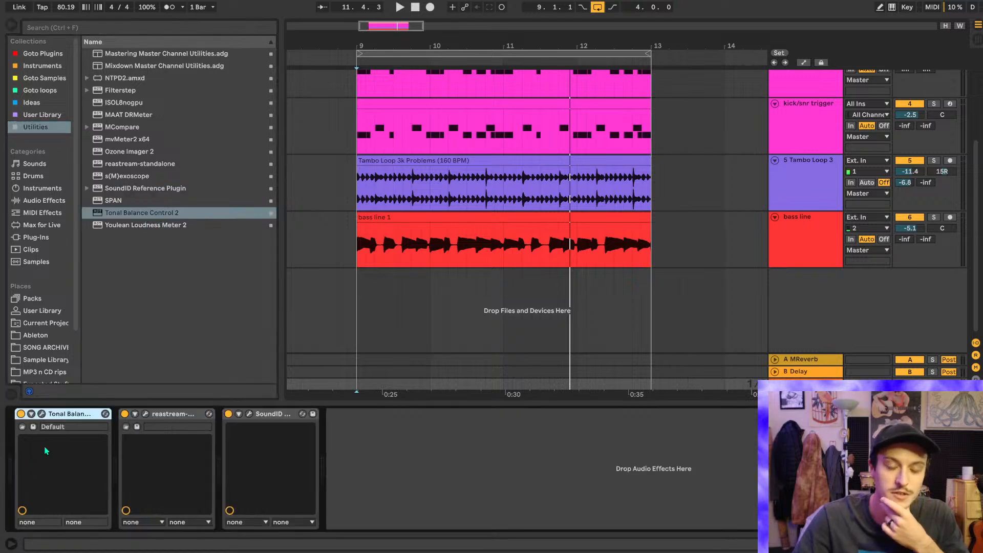
left_click(41, 414)
- Set Tonal Balance Control's target curve to Rock and switch it to the Fine view
left_click(457, 69)
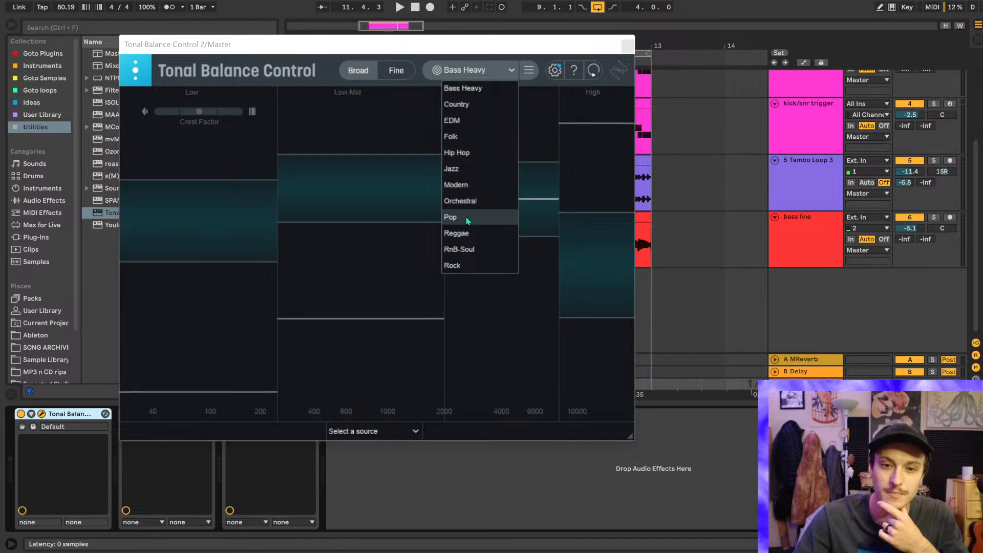
left_click(460, 260)
left_click_drag(358, 41, 456, 19)
left_click(431, 62)
left_click(617, 47)
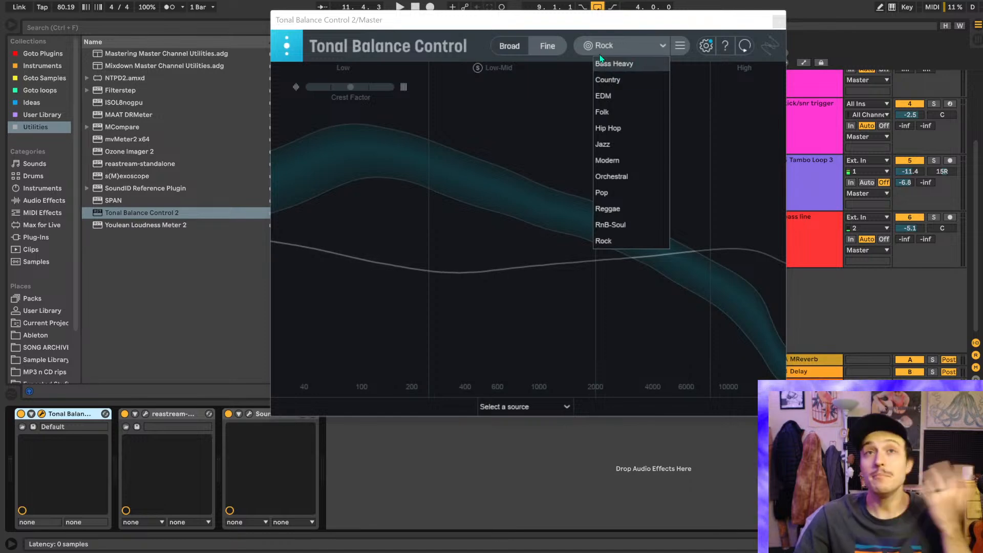
left_click(478, 46)
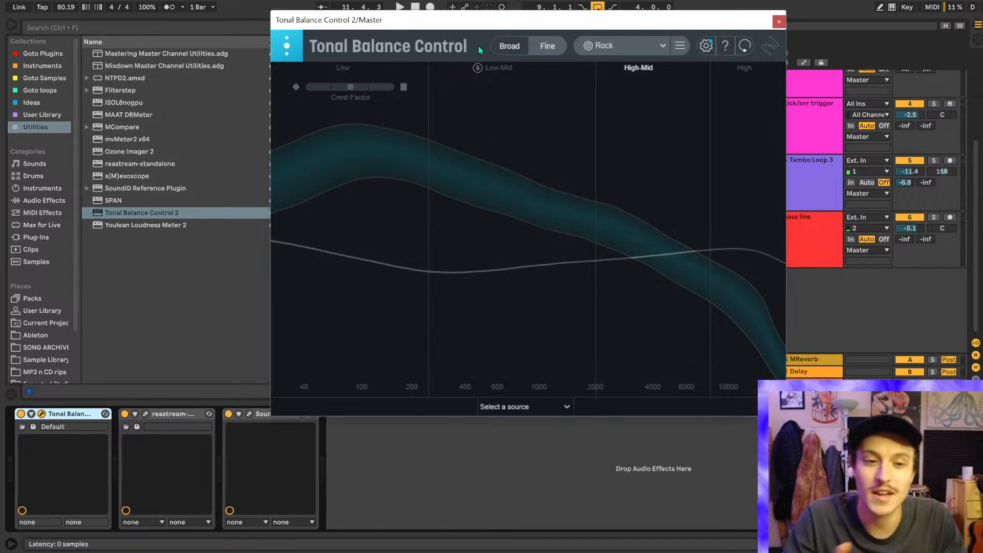
left_click_drag(400, 20, 398, 30)
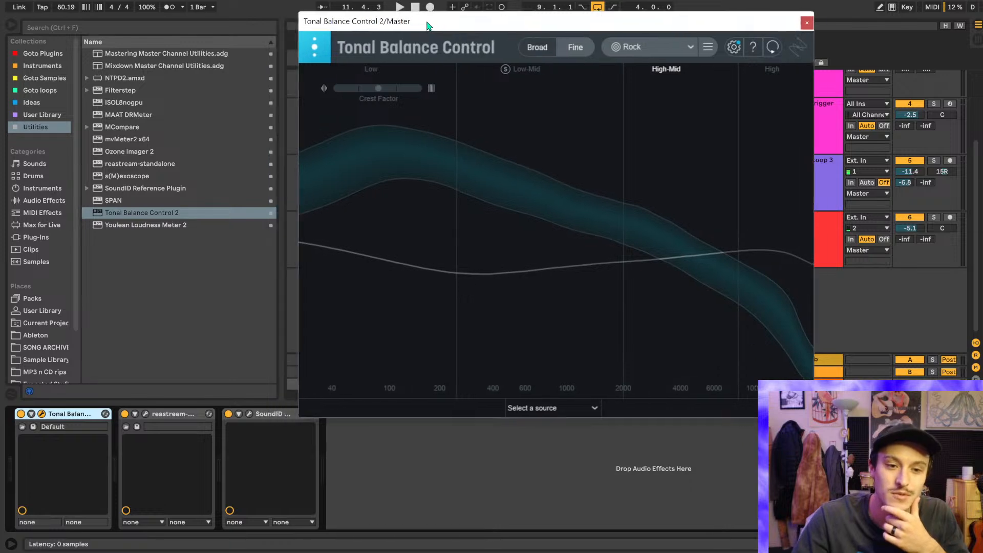
- Hide the browser and reposition the Tonal Balance Control window over the arrangement
left_click(12, 25)
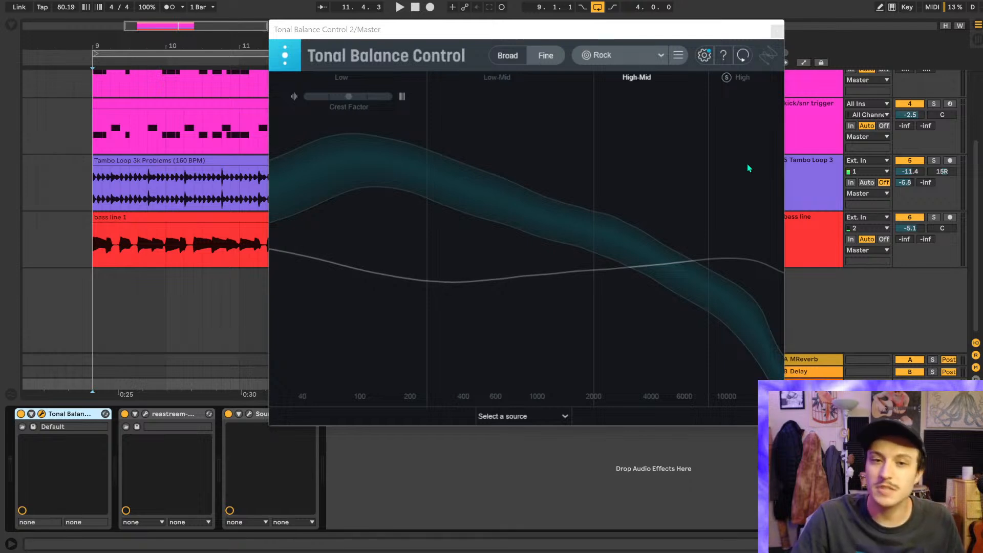
left_click_drag(425, 30, 408, 36)
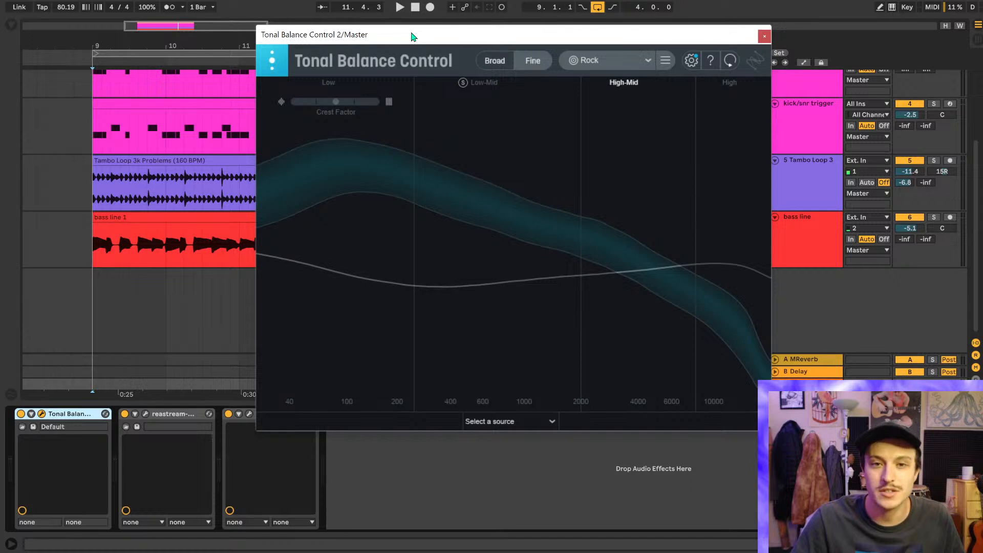
left_click_drag(410, 38, 417, 74)
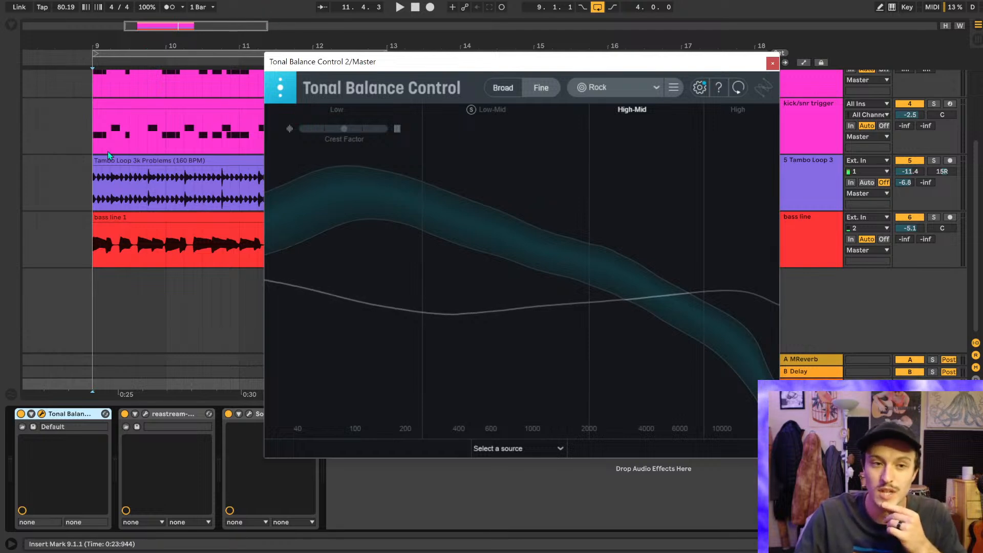
- Play the loop from bar 9, check the mix against the Rock curve and close Tonal Balance Control
left_click(95, 145)
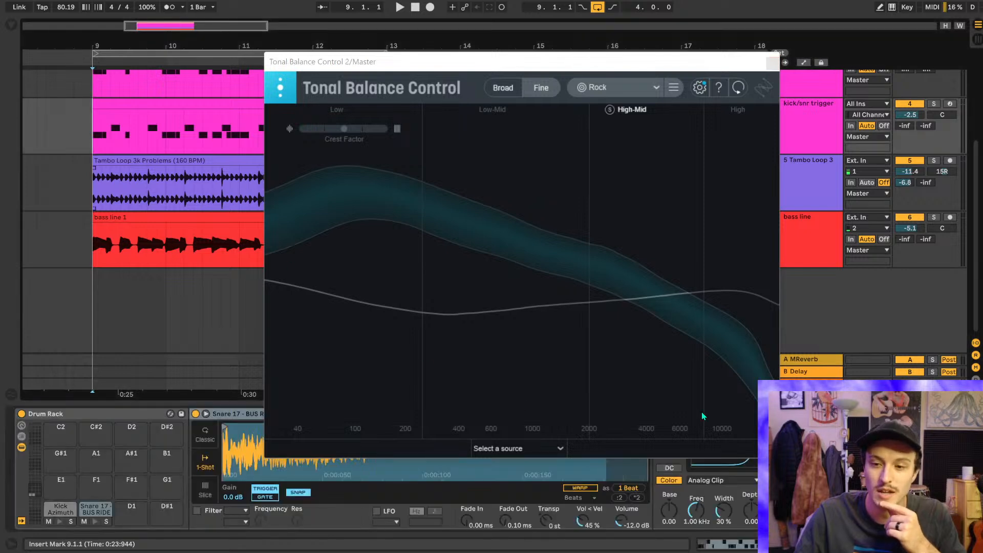
left_click(810, 384)
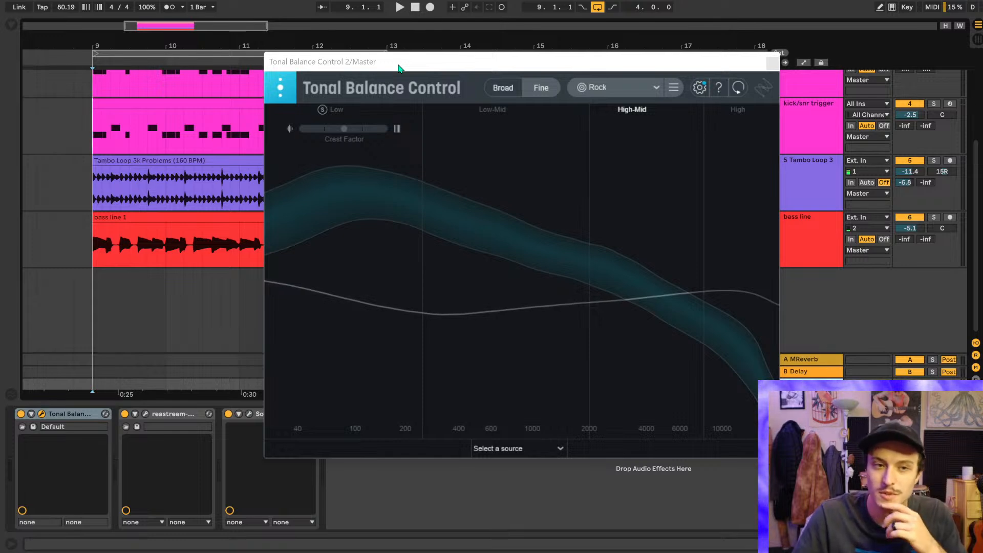
scroll(93, 137, "up", 3)
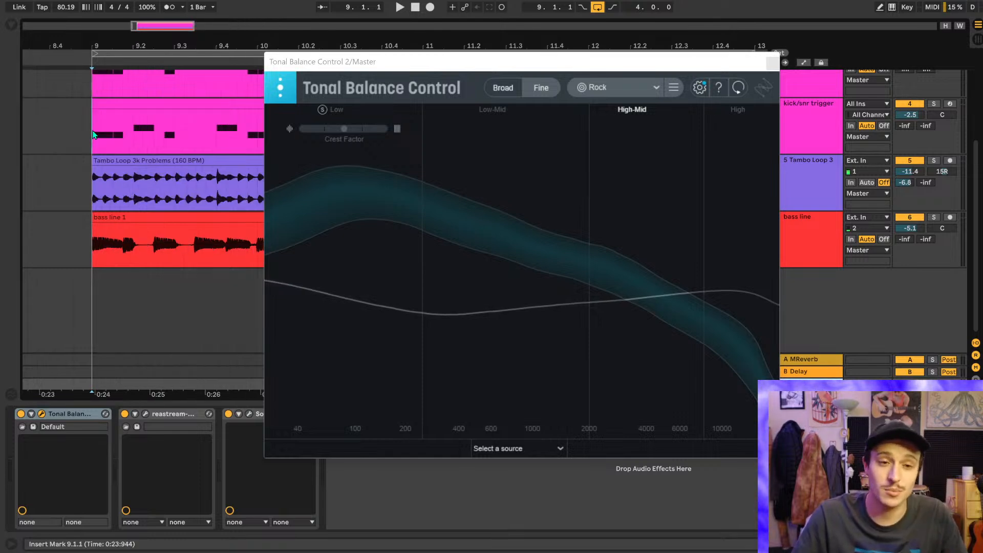
scroll(93, 135, "left", 1)
left_click(132, 147)
key("space")
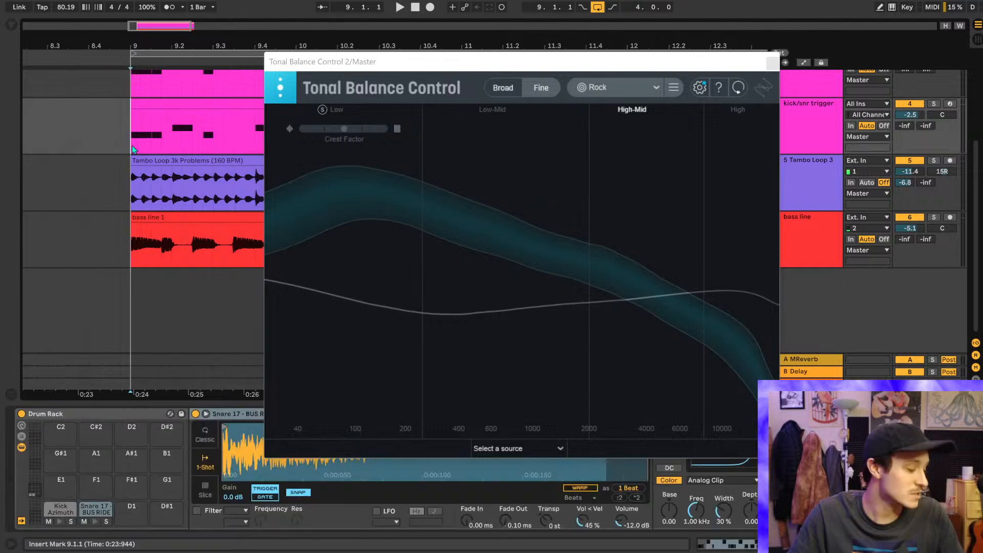
left_click_drag(319, 62, 287, 55)
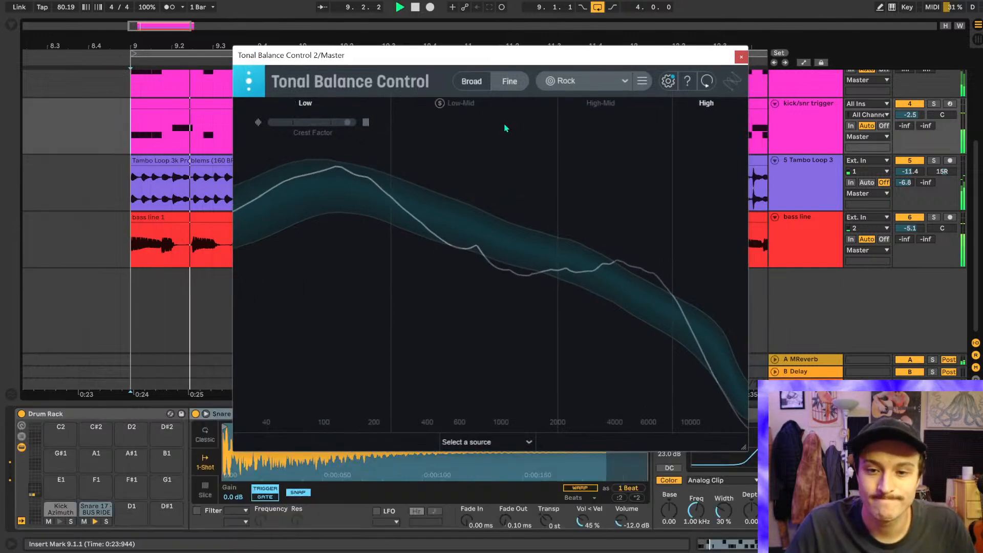
left_click(740, 57)
double_click(801, 385)
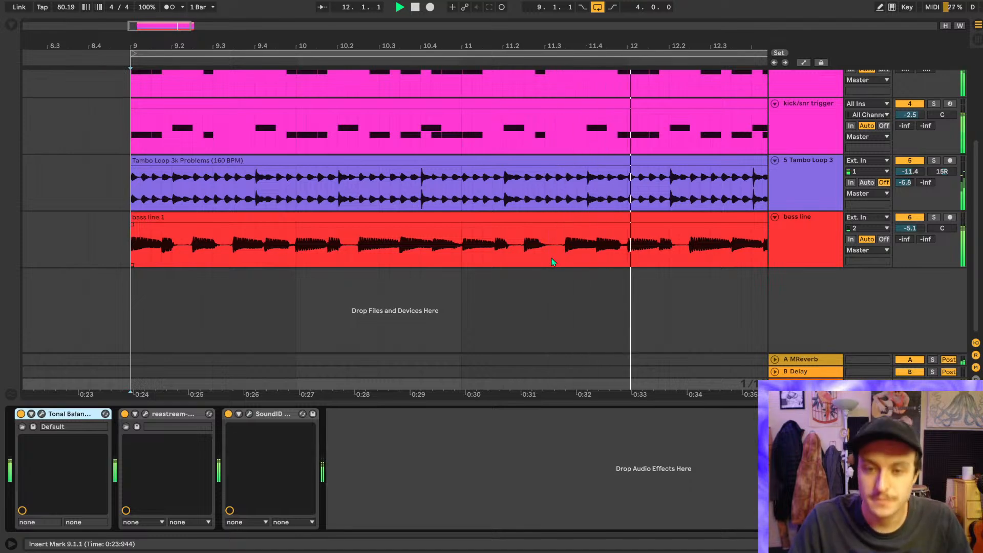
- Listen to the full loop while looking over all tracks from Vital to the bass line
scroll(329, 161, "down", 3)
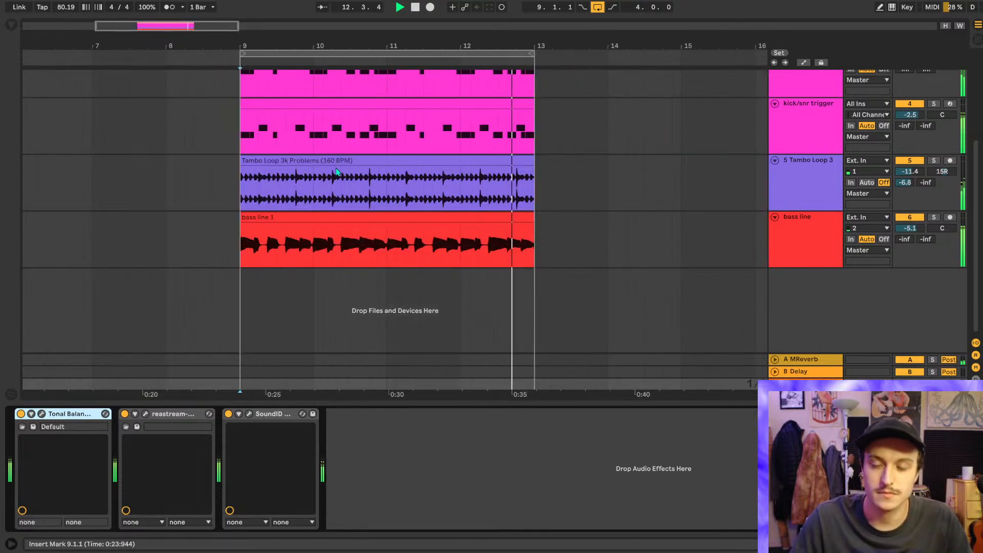
scroll(335, 167, "up", 2)
scroll(336, 168, "left", 5)
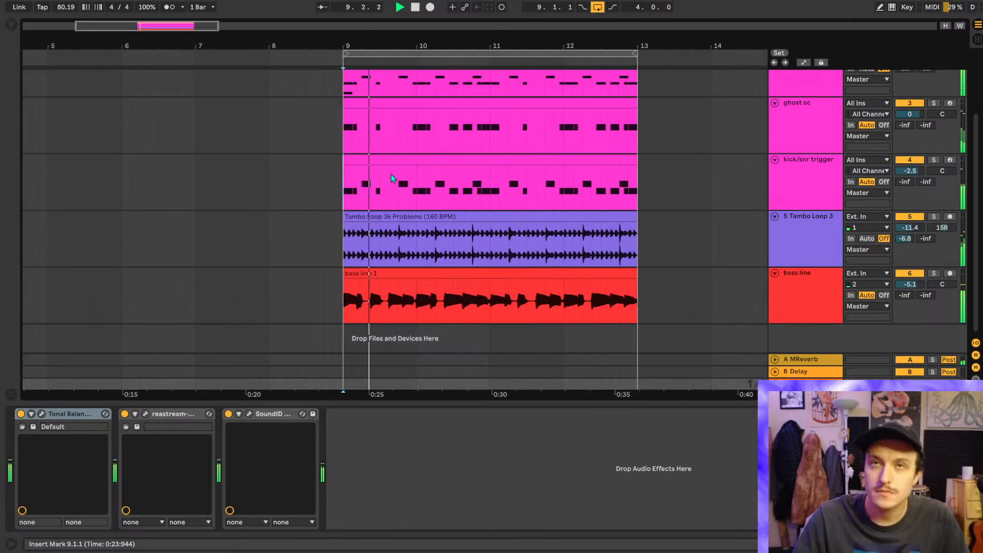
scroll(391, 173, "up", 2)
scroll(391, 177, "down", 3)
scroll(392, 177, "up", 2)
scroll(392, 177, "down", 3)
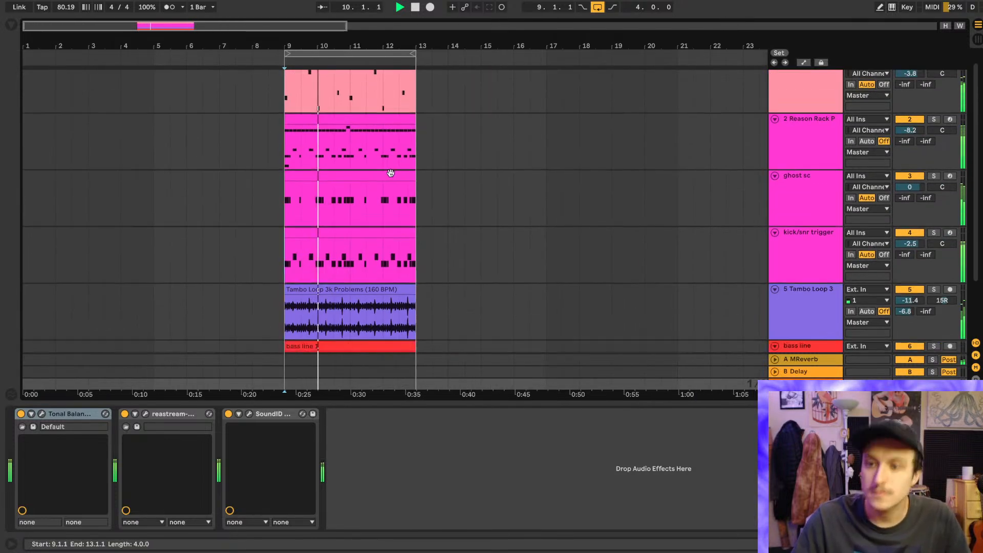
scroll(391, 177, "up", 3)
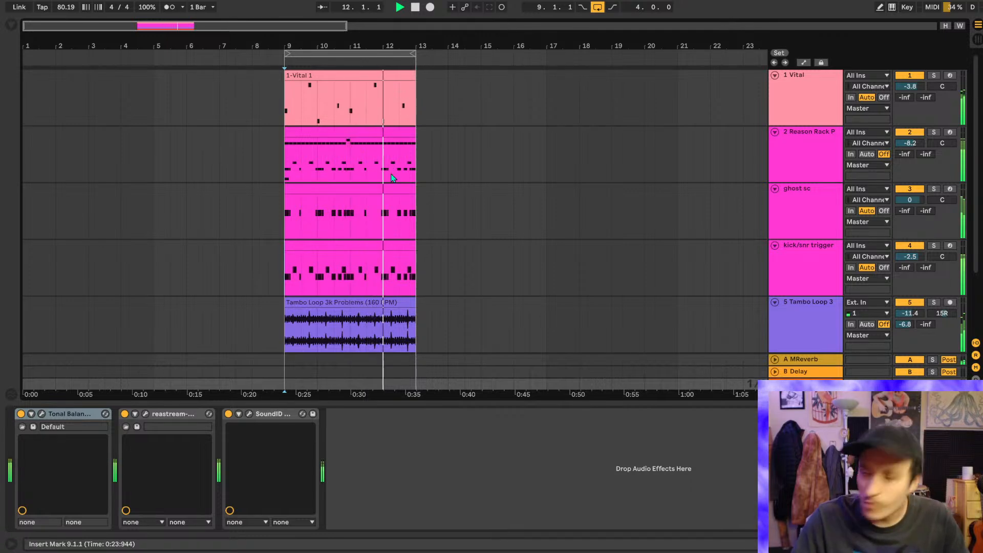
scroll(392, 176, "down", 2)
scroll(391, 177, "down", 2)
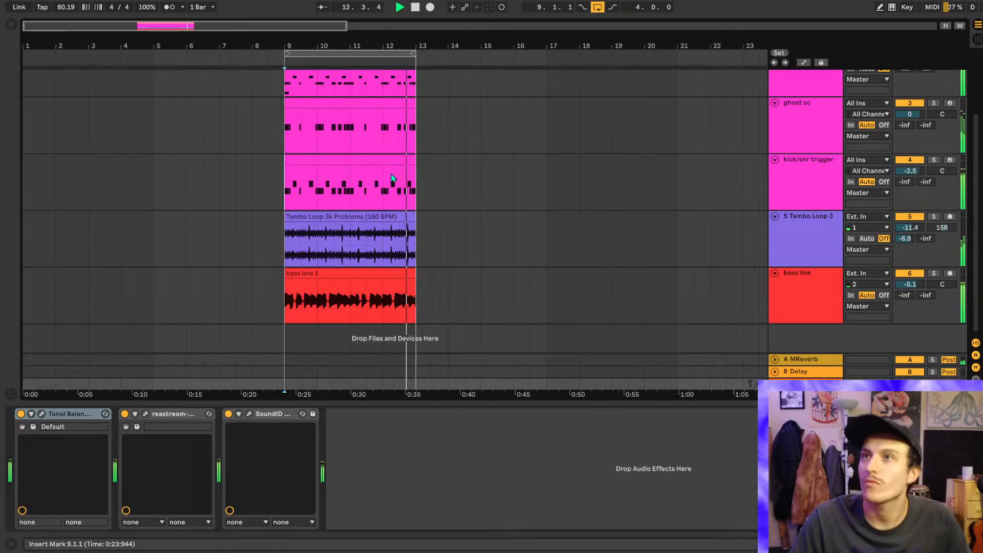
scroll(392, 178, "up", 4)
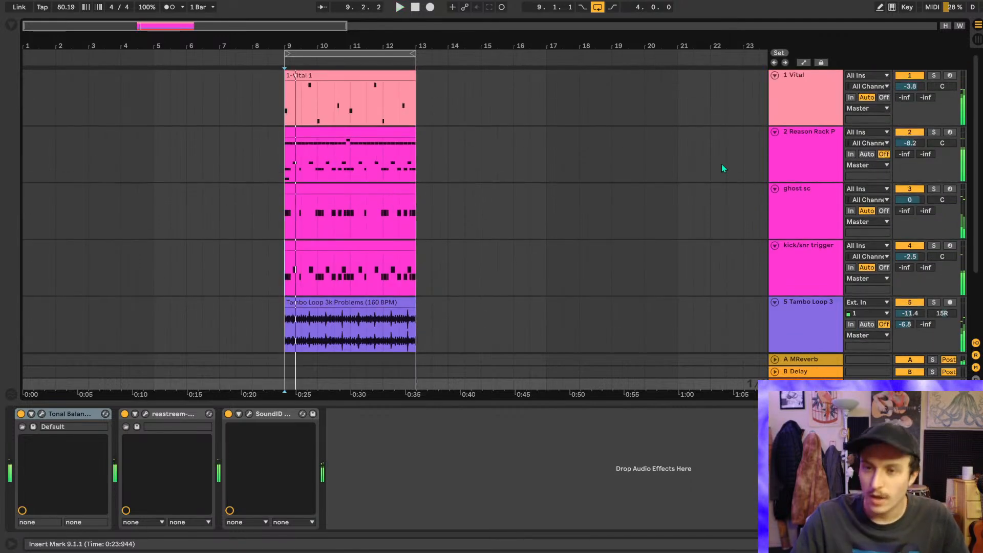
- Collapse all six tracks from Vital to the bass line and place the insert marker at bar 9
scroll(802, 141, "down", 1)
scroll(802, 141, "down", 1)
left_click(799, 209)
left_click(799, 121, "shift")
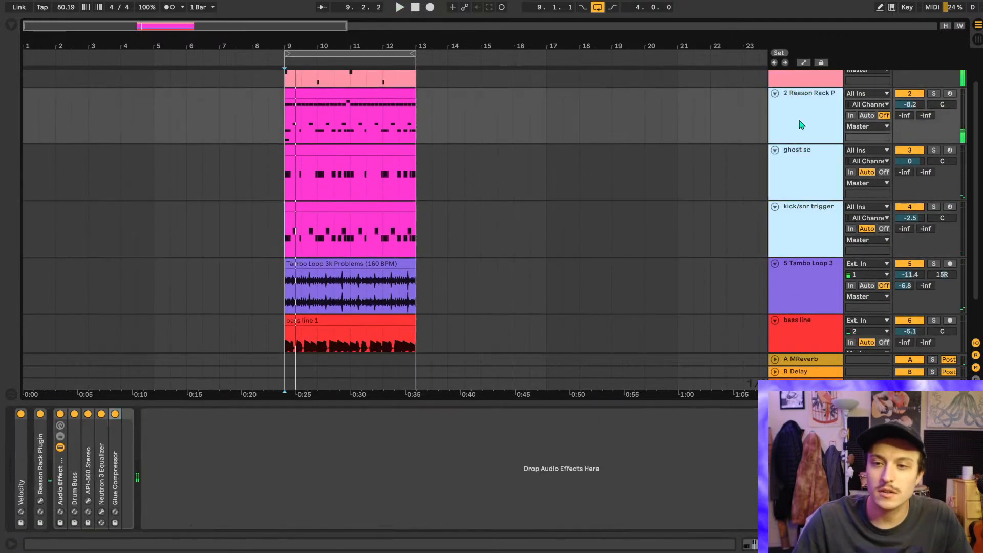
left_click(775, 94)
left_click(774, 169)
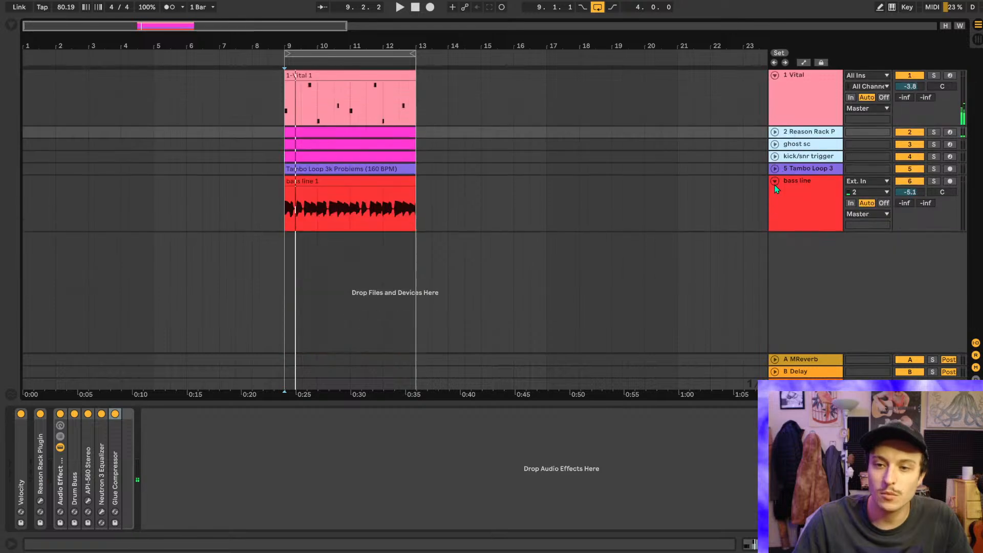
left_click(774, 180)
left_click(774, 75)
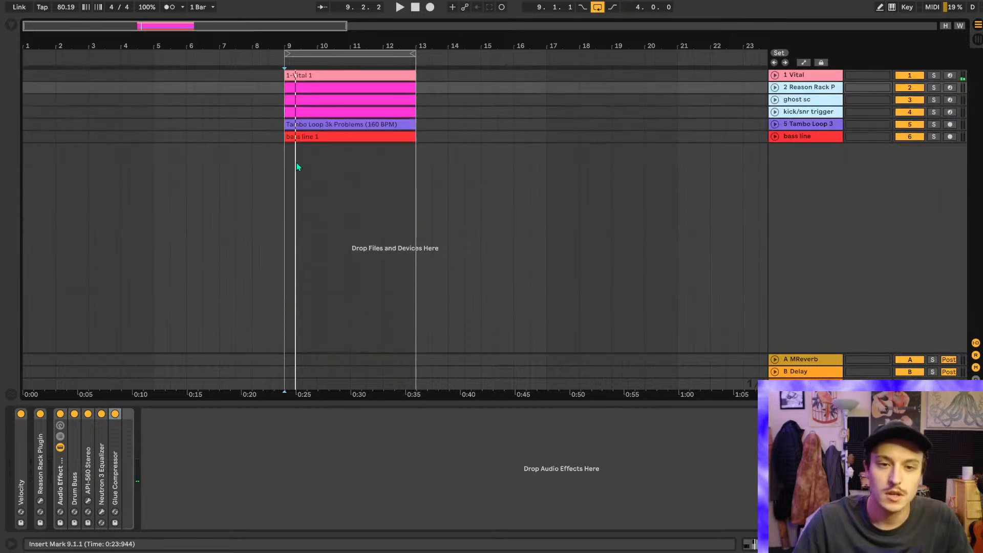
left_click(283, 167)
- Rename the MReverb return track as "tambo room" and colour it purple like the tambourine track
left_click(804, 359)
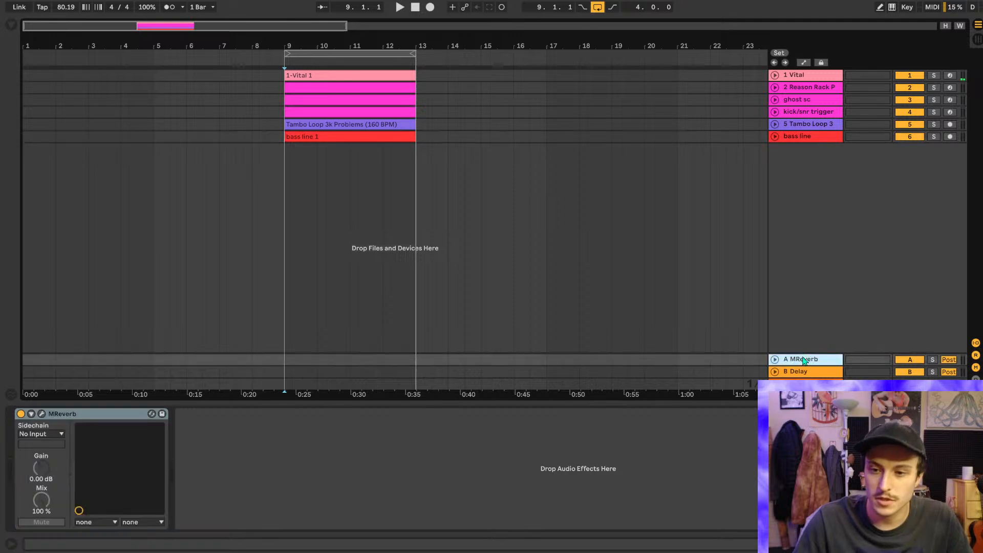
key("ctrl+r")
type("tam")
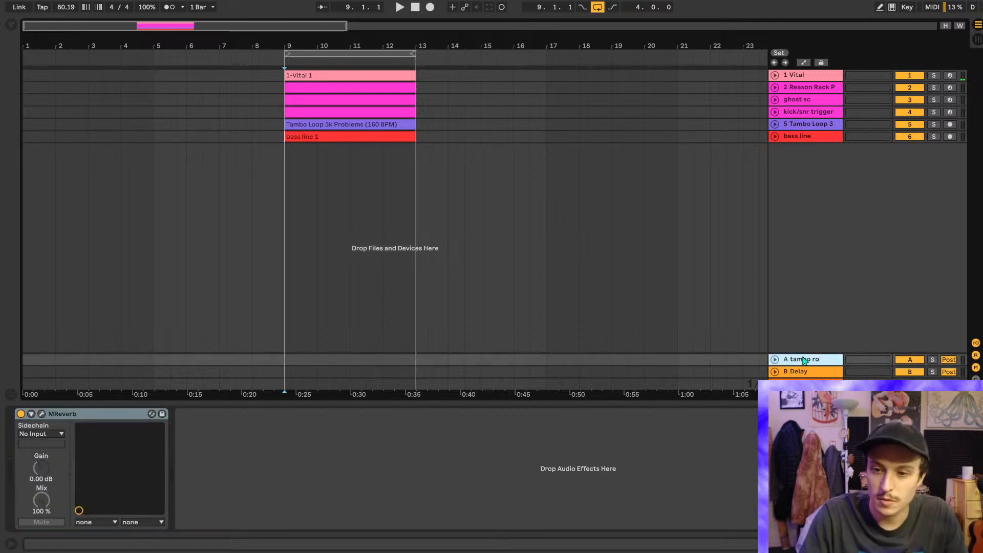
right_click(804, 359)
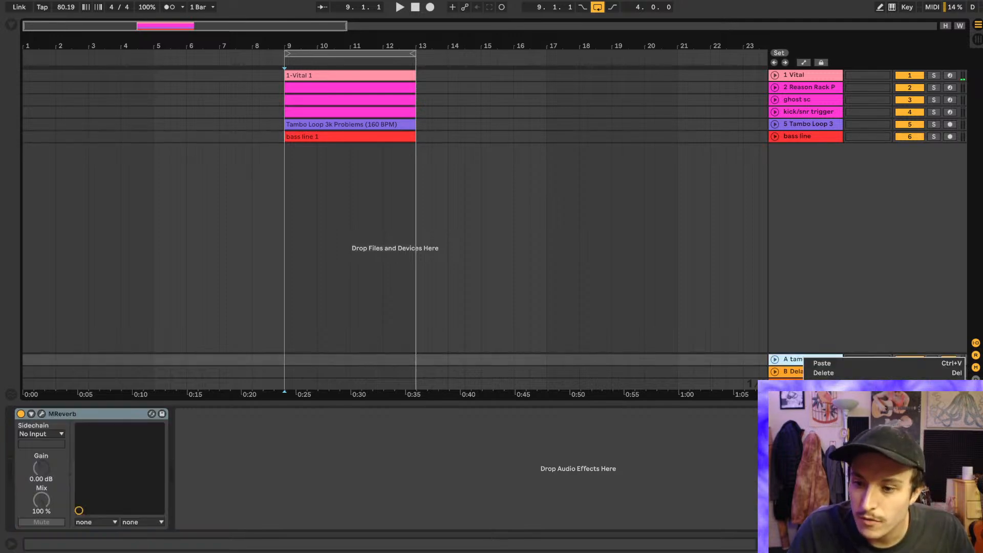
left_click(916, 471)
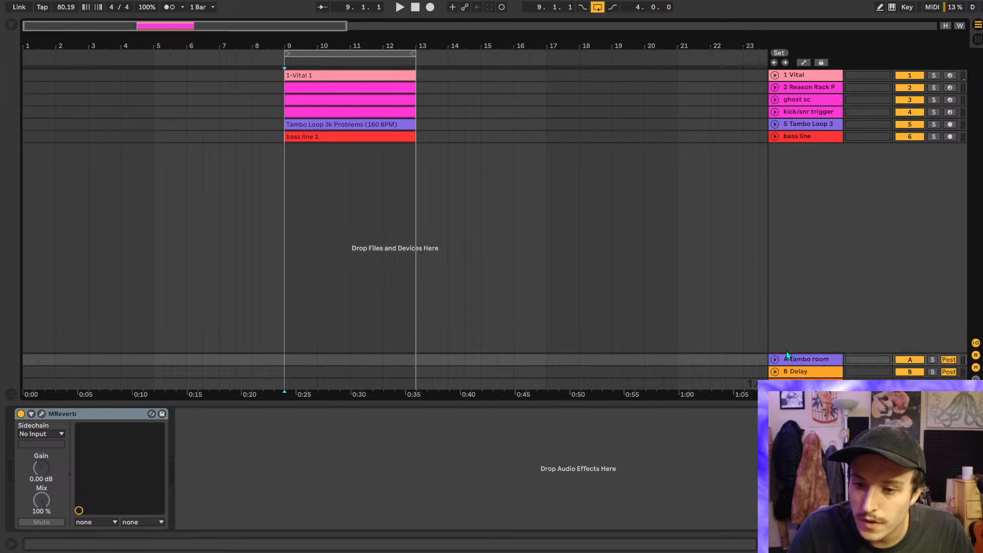
- Delete the Delay return track and play the four-bar loop from bar 9
left_click(803, 373)
key("Delete")
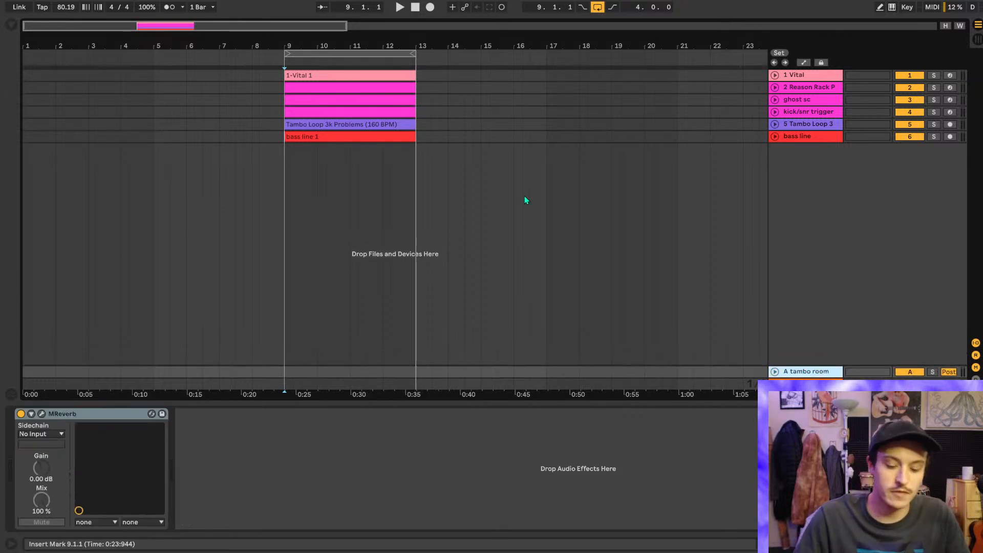
left_click(288, 157)
key("plus")
key("plus")
key("space")
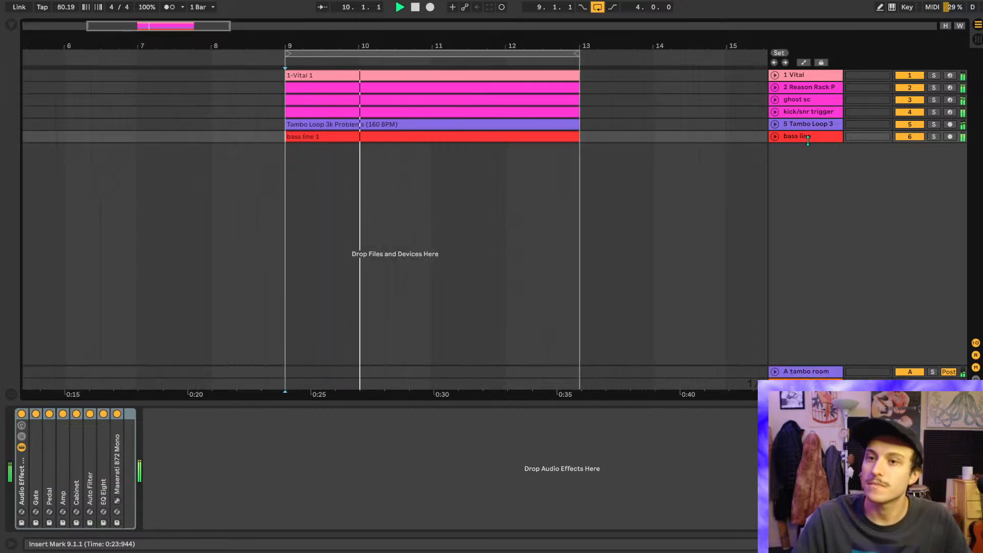
- Unfold the bass line track to view its waveform during playback, and fold it again
right_click(803, 174)
left_click(786, 180)
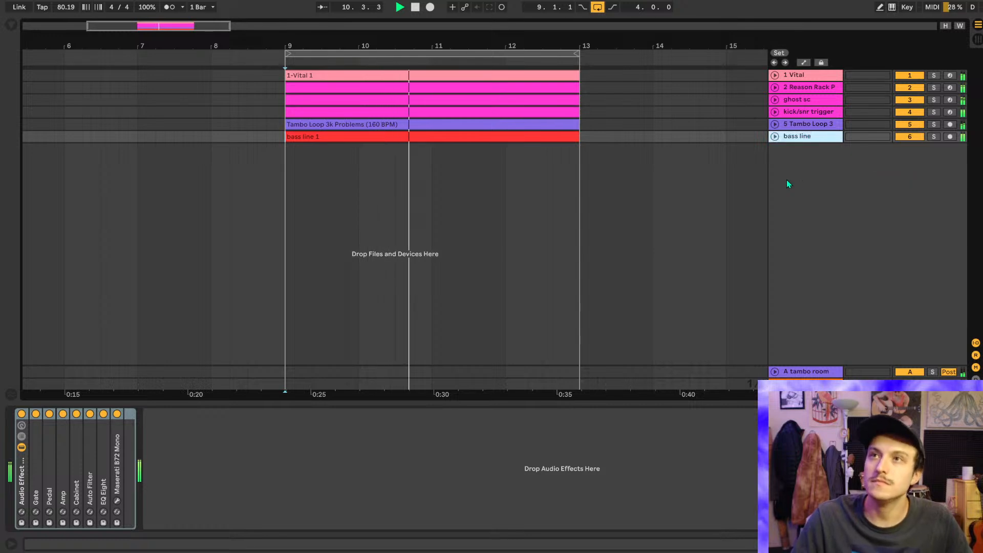
left_click(775, 136)
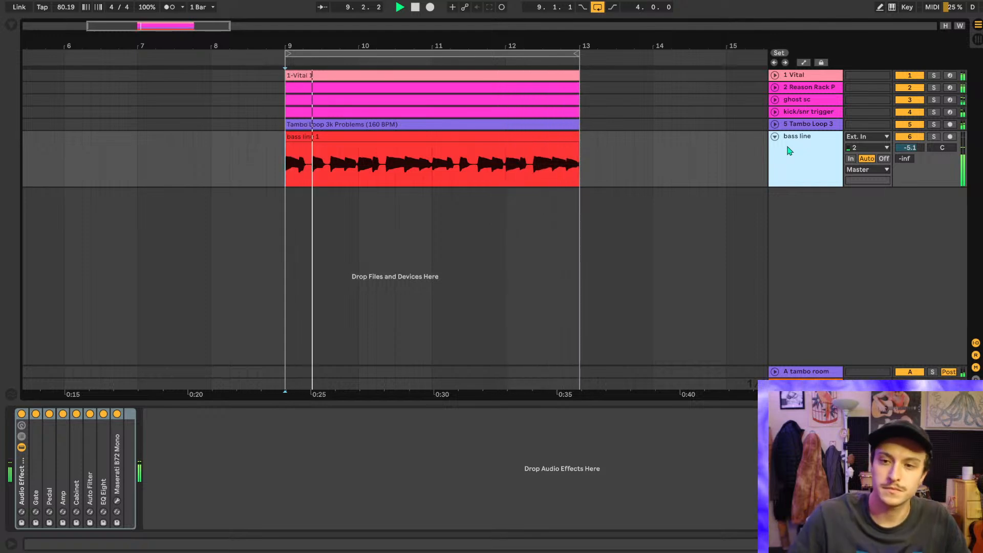
left_click(775, 136)
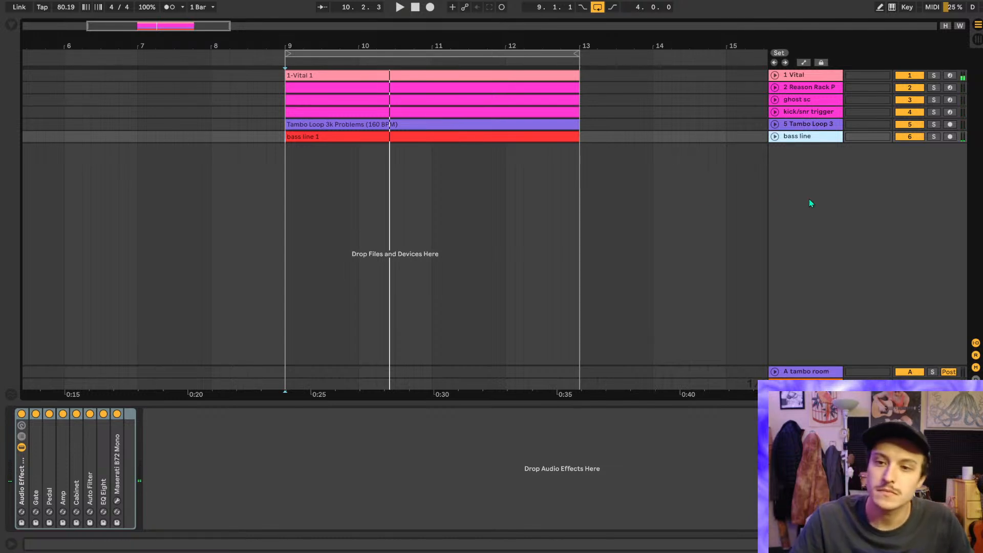
right_click(847, 200)
left_click(865, 216)
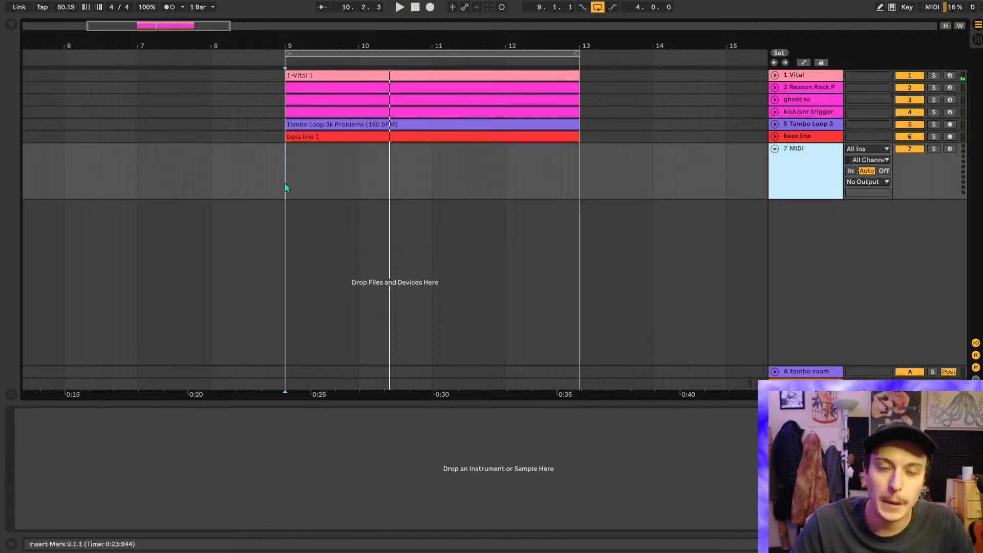
right_click(796, 173)
left_click(805, 180)
- Move the clips of all six tracks from bar 9 to bar 25 and turn off the arrangement loop
scroll(501, 153, "down", 5)
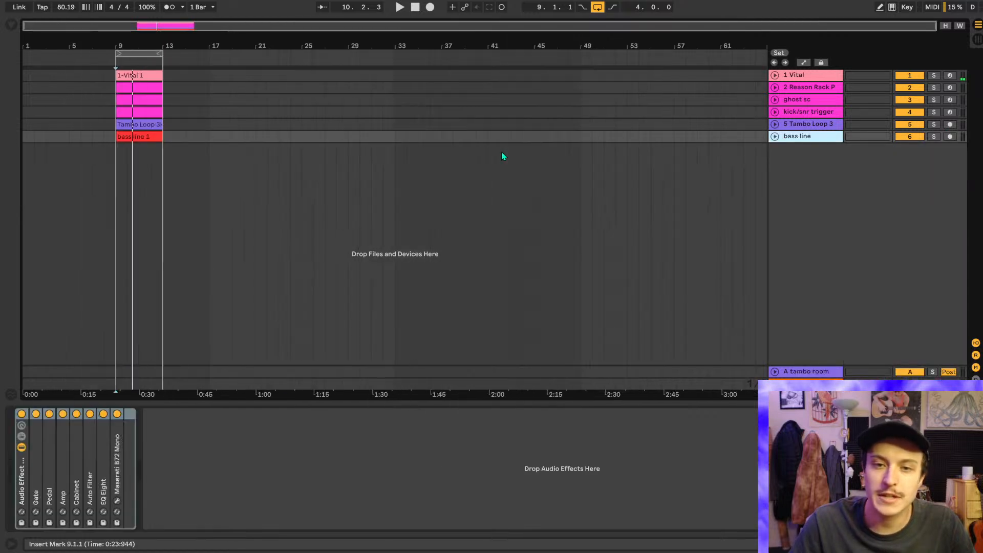
left_click_drag(126, 41, 126, 67)
left_click(211, 76)
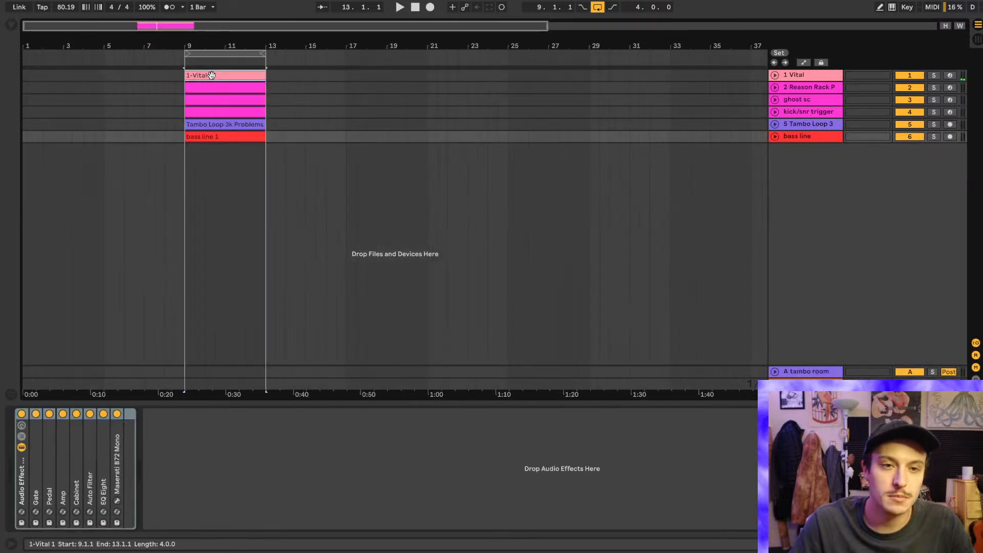
left_click_drag(212, 75, 4, 72)
key("ctrl+z")
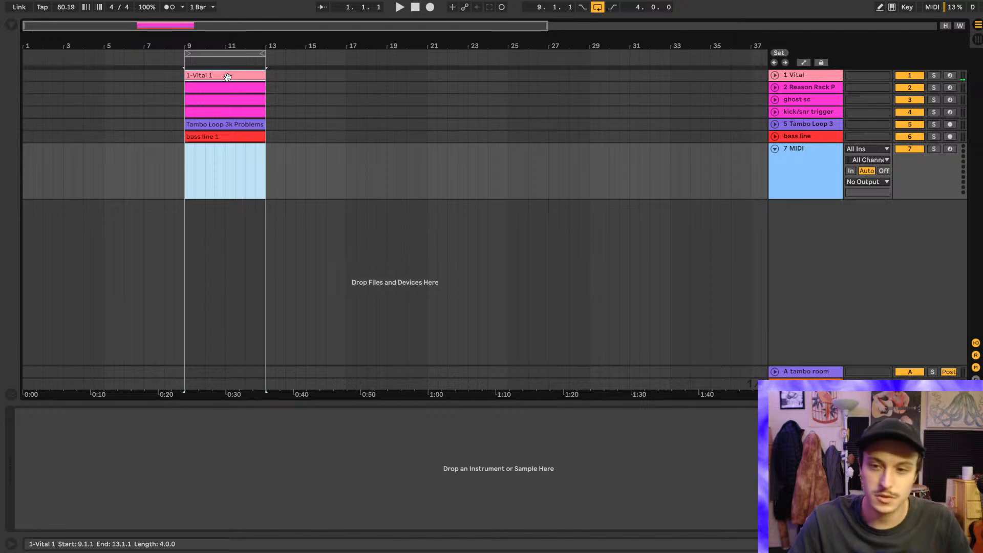
key("ctrl+y")
left_click_drag(230, 76, 528, 76)
left_click(598, 8)
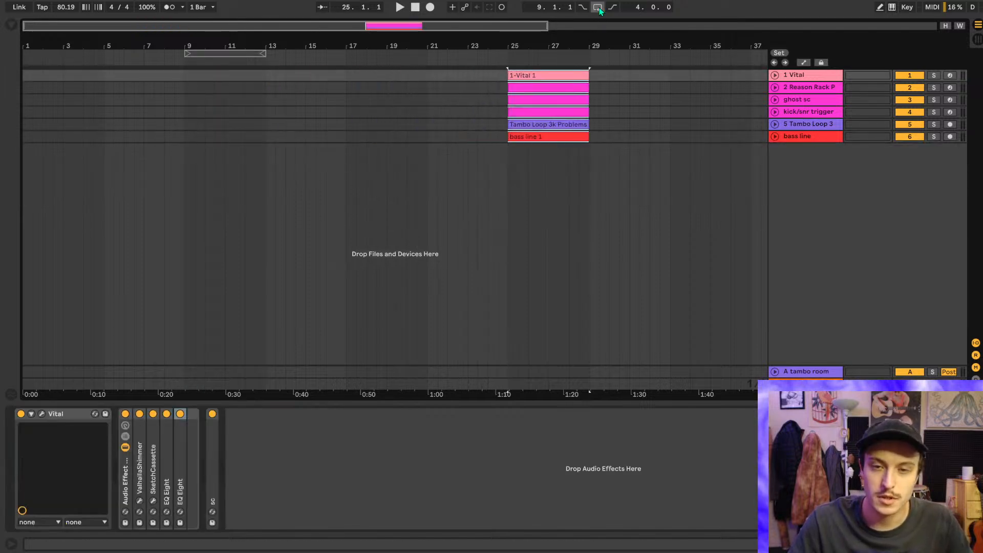
- Try a copy of the Vital clip alone at bar 1, listen to it, and undo the copy
scroll(416, 147, "down", 3)
left_click(162, 125)
left_click_drag(320, 76, 40, 77)
left_click_drag(35, 42, 35, 95)
left_click(775, 75)
key("space")
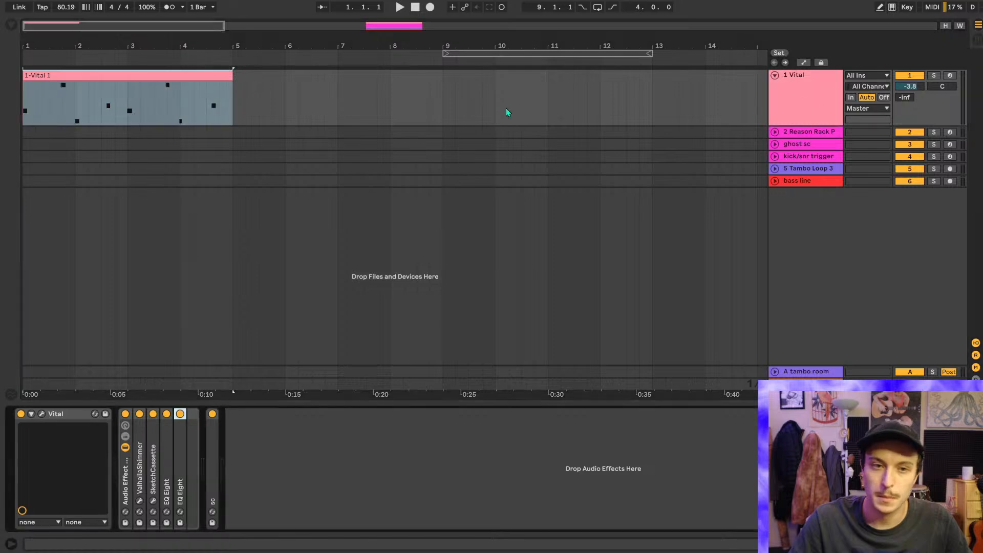
key("space")
scroll(313, 116, "down", 2)
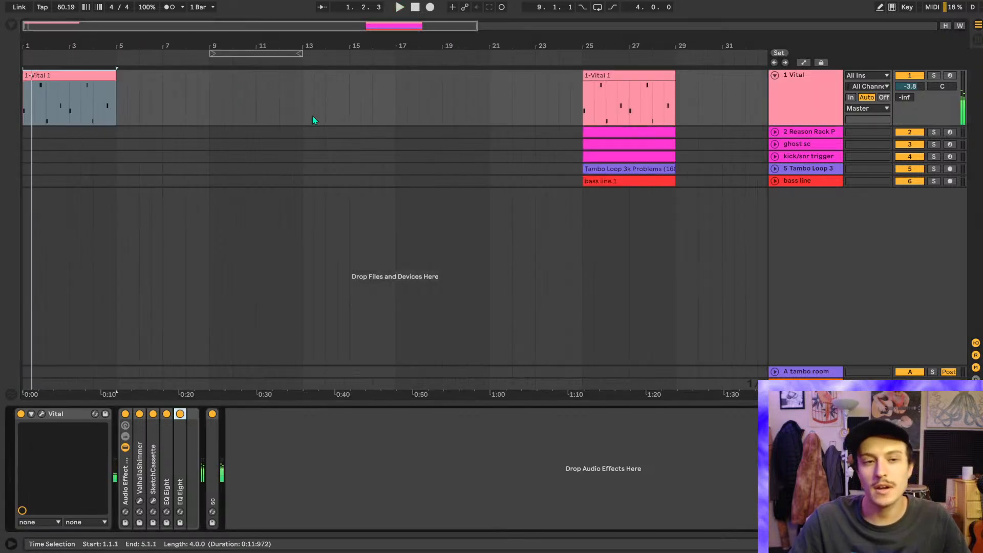
key("ctrl+z")
- Fold the Vital track and loop all six clips from bar 25 to bar 29
left_click(578, 115)
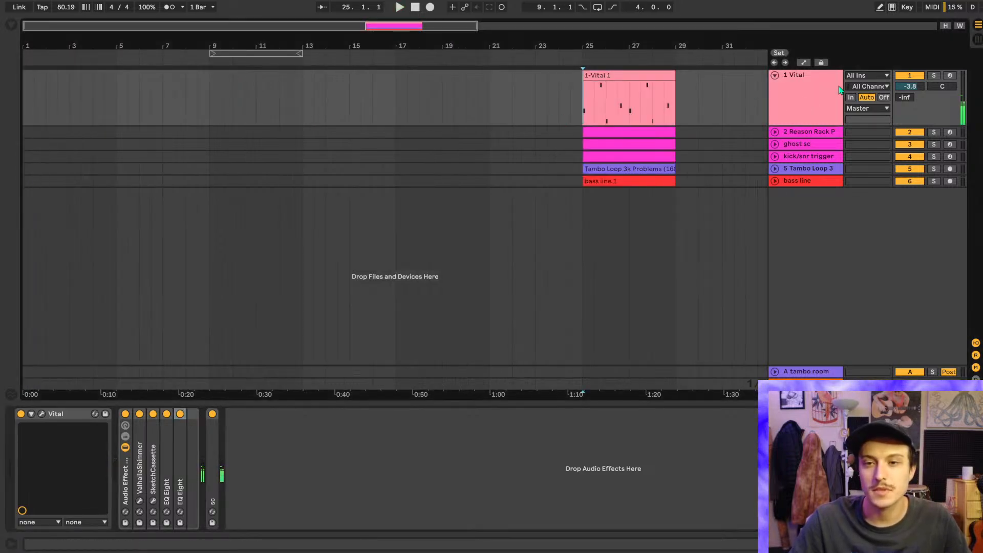
left_click(775, 75)
left_click(662, 138, "shift")
key("ctrl+l")
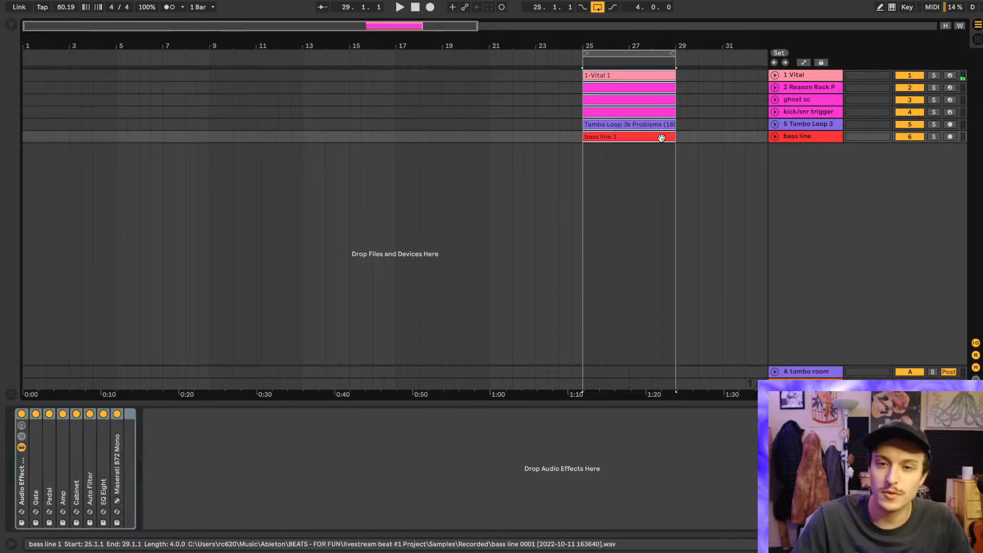
- Play the loop from bar 25 and save the Live Set while listening
scroll(662, 155, "up", 3)
scroll(481, 176, "right", 1)
left_click(443, 164)
key("space")
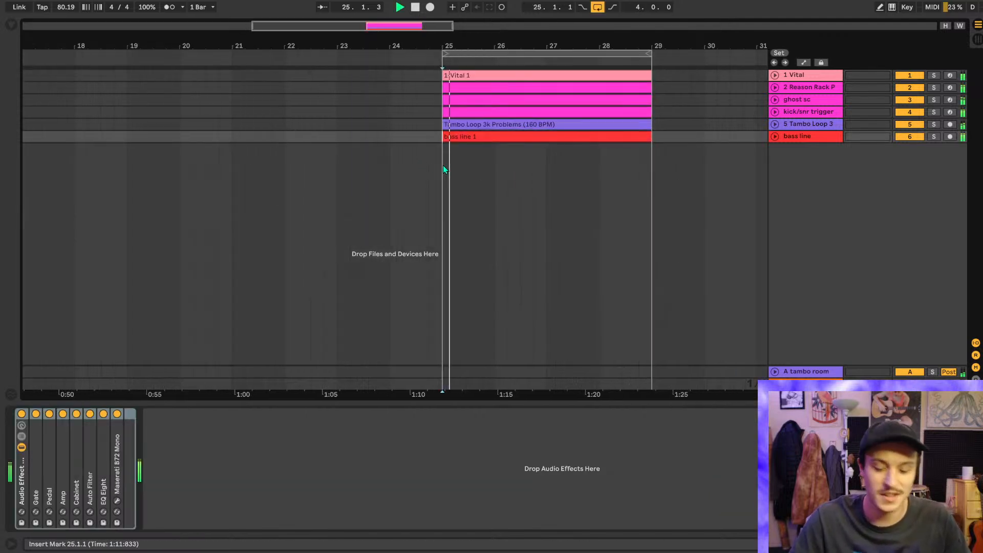
scroll(446, 166, "right", 1)
key("ctrl+s")
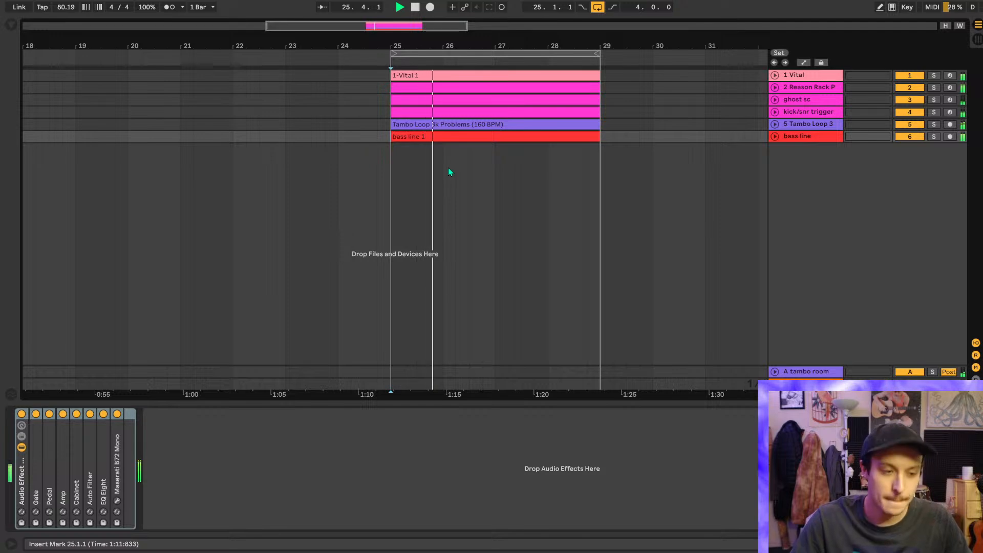
scroll(449, 172, "right", 1)
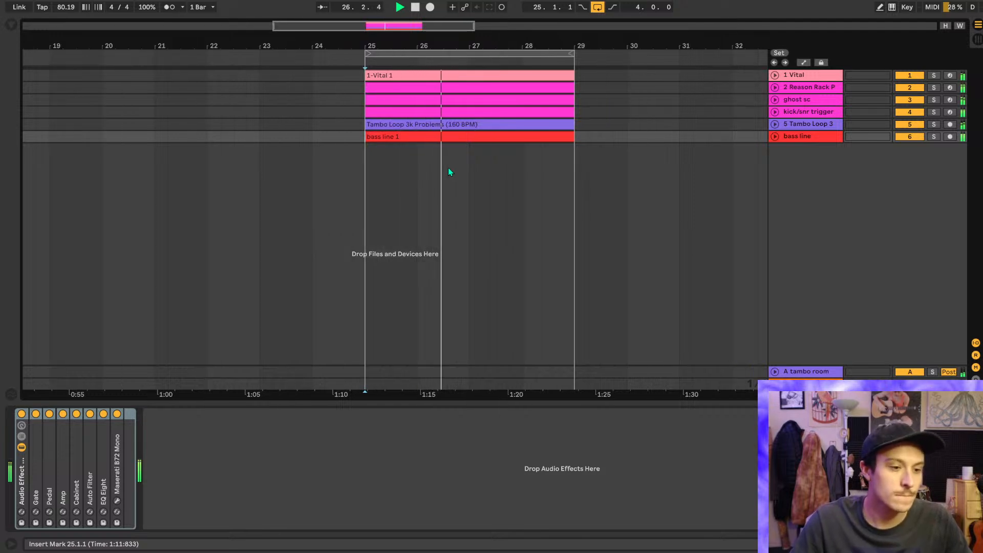
key("space")
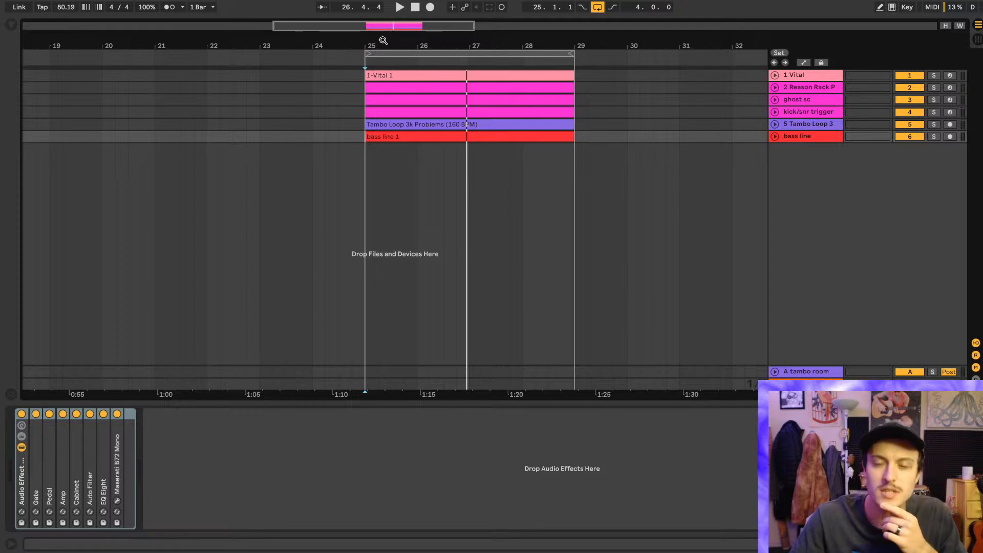
- Play the loop from bar 25 again and insert a MIDI track below the bass line
left_click_drag(383, 41, 379, 39)
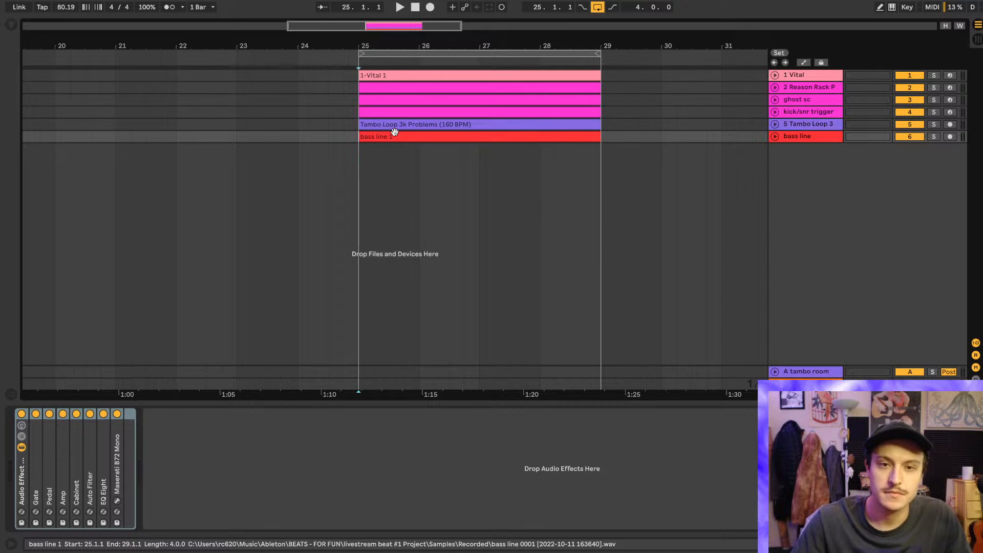
key("space")
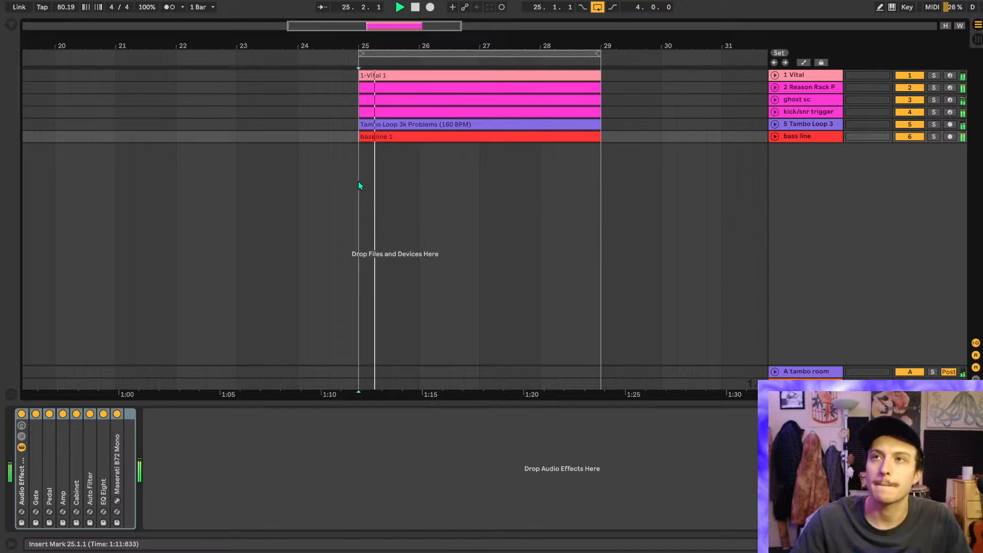
right_click(781, 184)
left_click(805, 201)
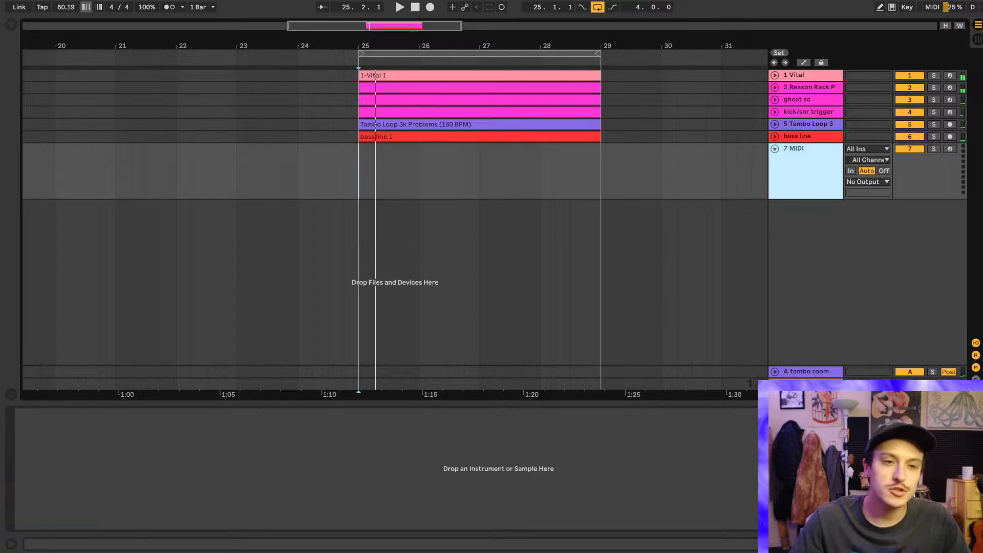
- Load the Violin Section Legato instrument from the Instruments collection onto the new MIDI track
key("ctrl+alt+b")
left_click(45, 65)
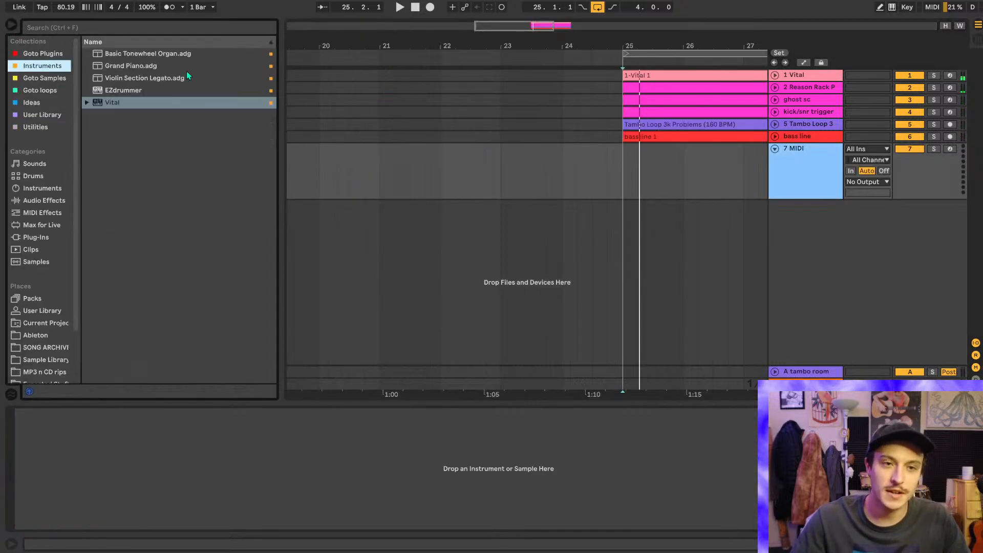
left_click(49, 92)
left_click(64, 67)
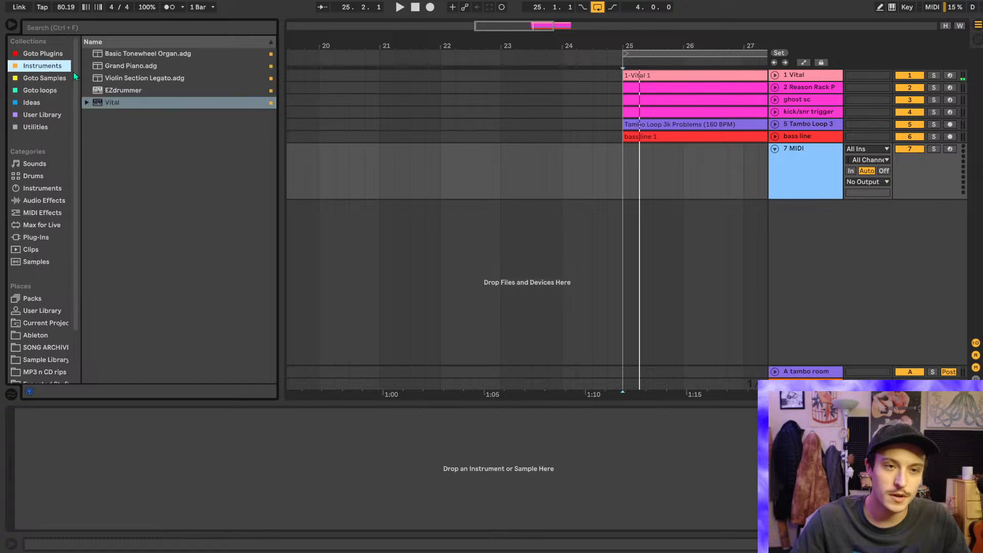
double_click(147, 78)
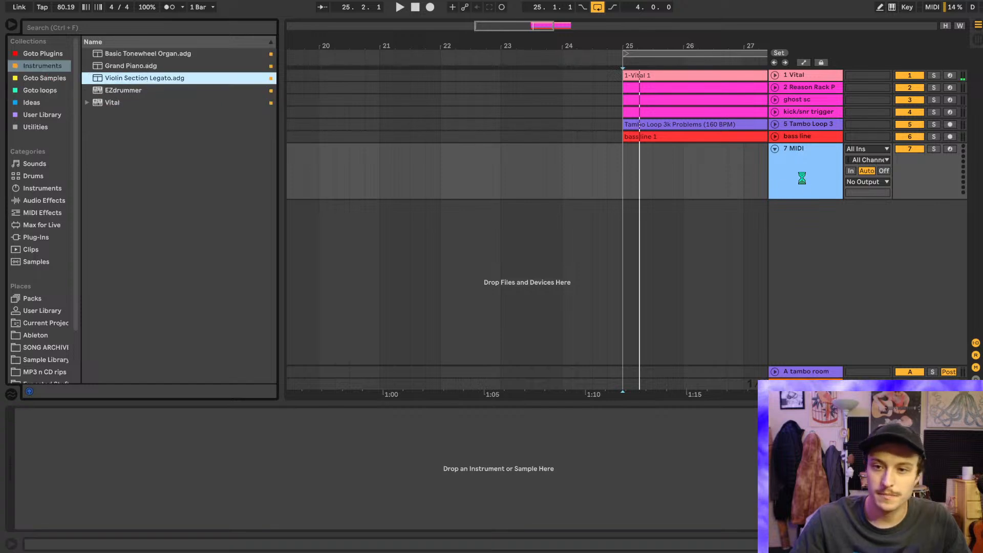
scroll(524, 173, "right", 5)
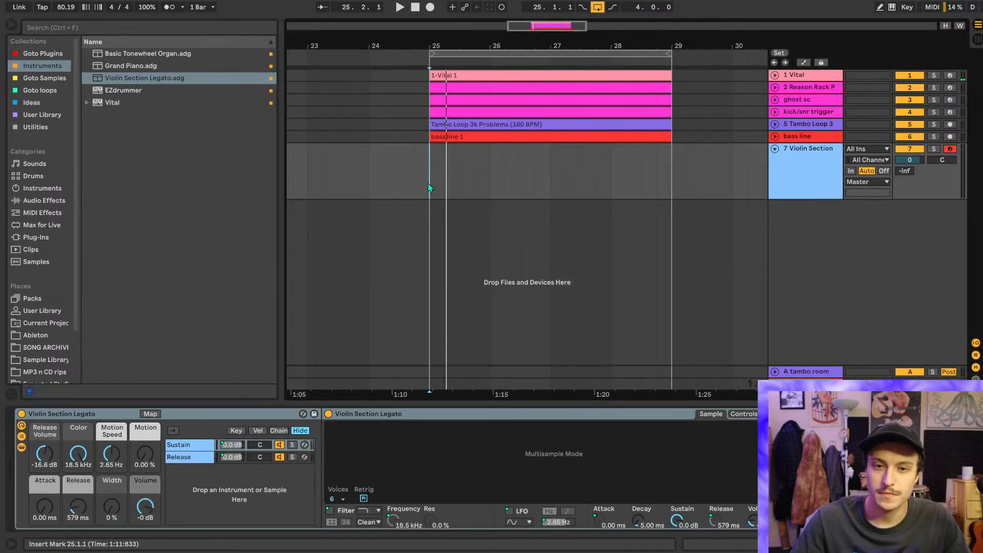
- Hide the browser and save the Live Set with the insert marker at bar 25 on the Violin Section track
left_click_drag(428, 184, 440, 189)
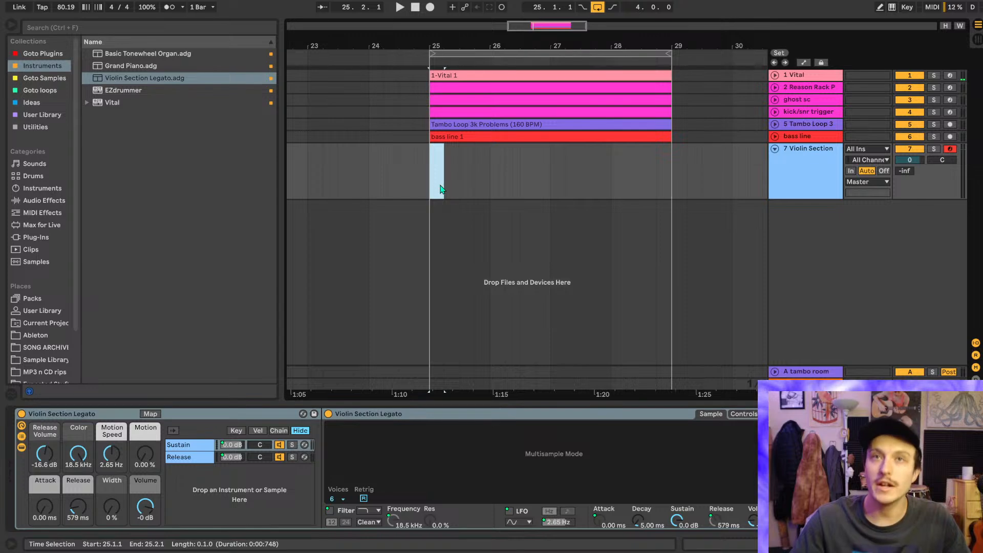
left_click_drag(440, 189, 475, 185)
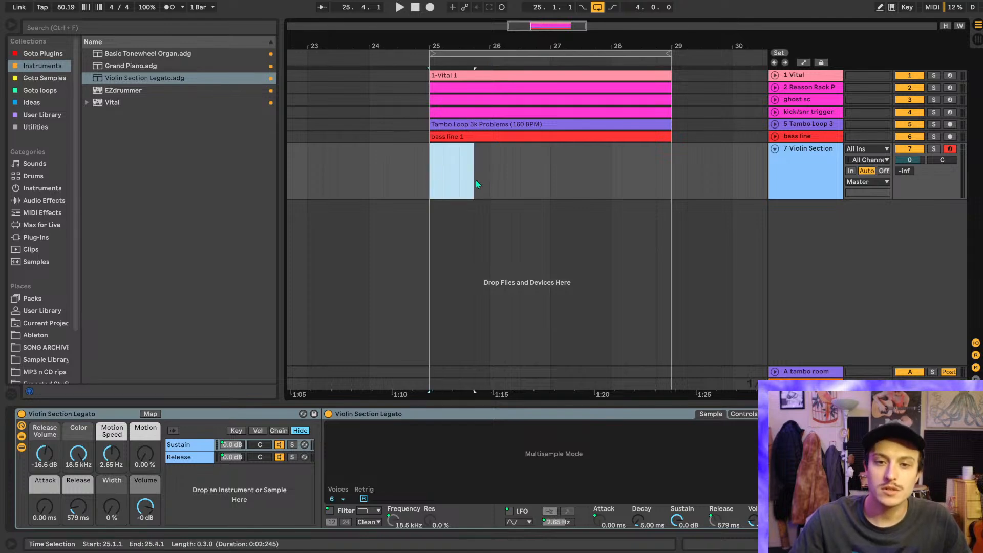
left_click(431, 189)
scroll(451, 182, "up", 2)
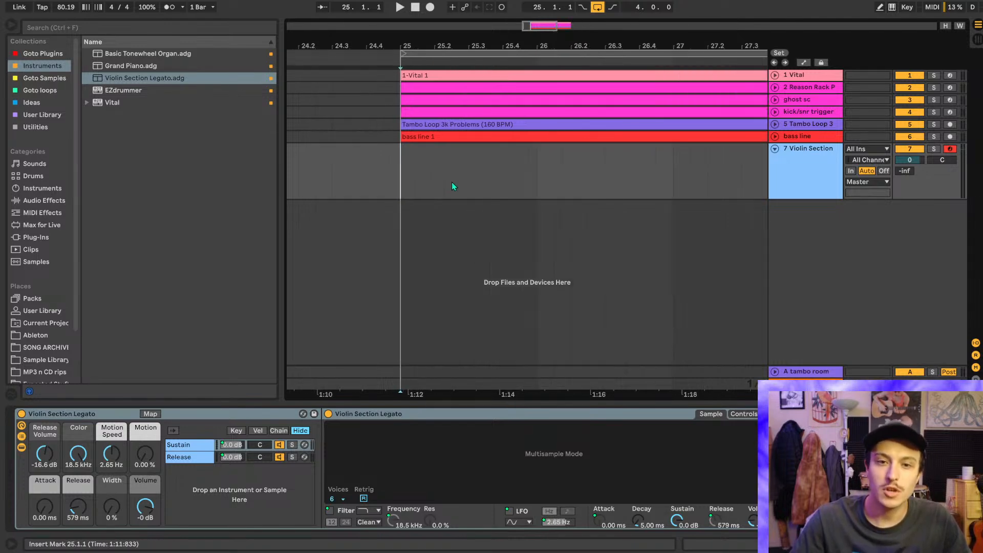
scroll(451, 183, "right", 1)
left_click(10, 25)
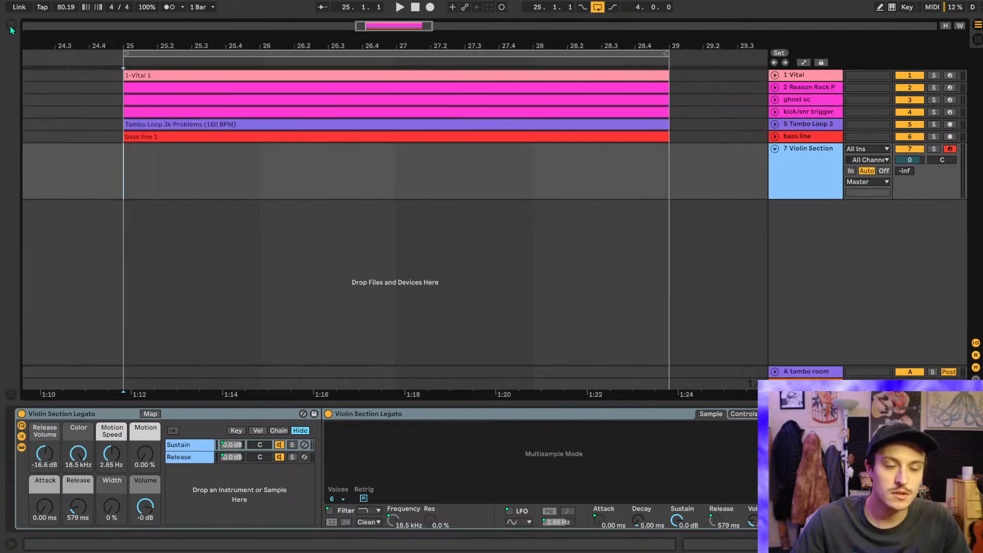
left_click_drag(129, 47, 324, 45)
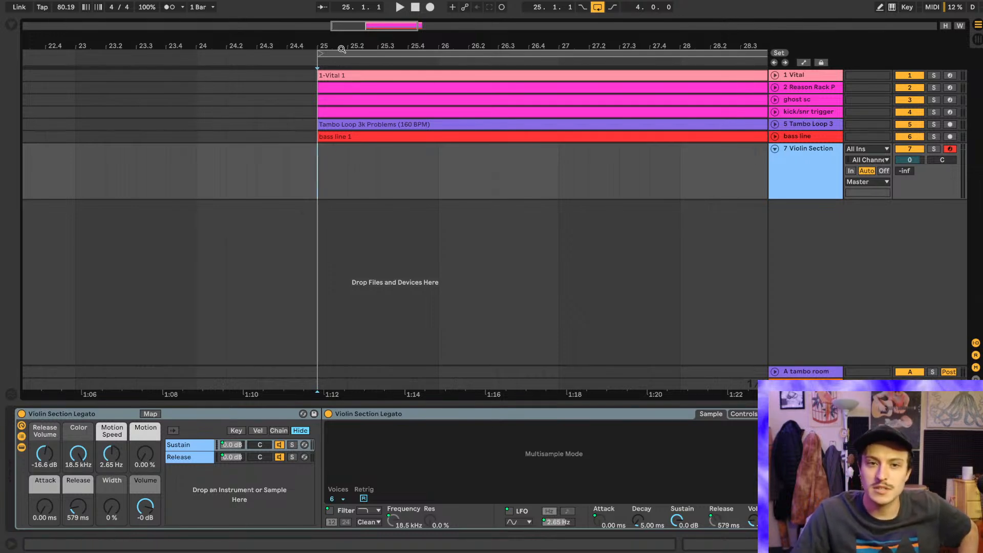
left_click_drag(340, 48, 320, 49)
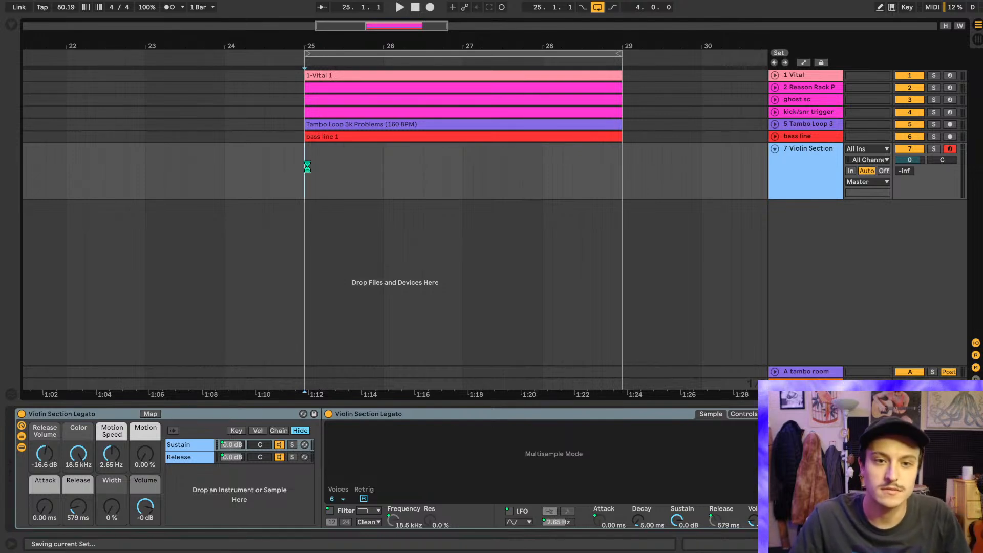
scroll(348, 165, "down", 3)
scroll(332, 165, "up", 3)
scroll(331, 165, "left", 1)
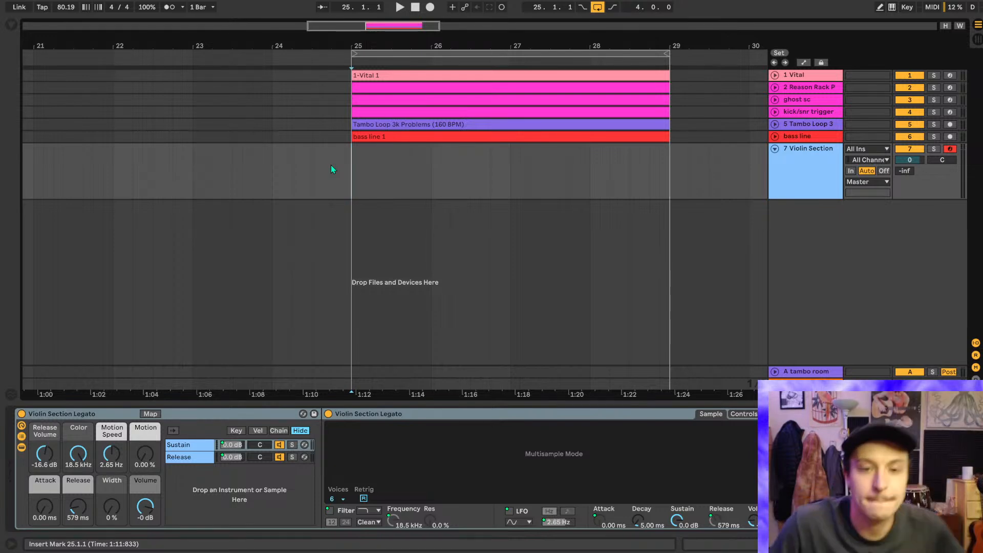
- Create an empty one-beat MIDI clip at bar 25 on the Violin Section track
left_click_drag(355, 176, 370, 184)
key("ctrl+shift+m")
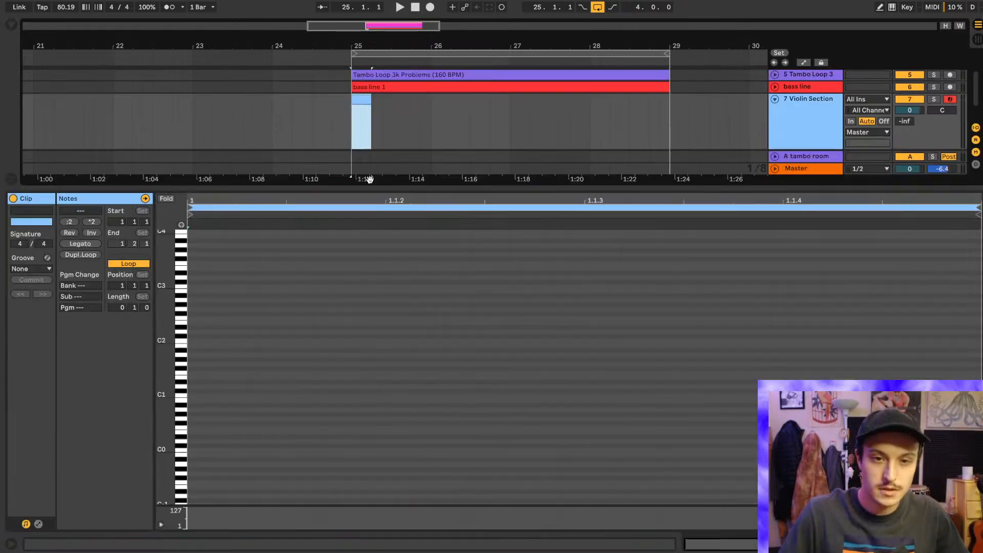
left_click(342, 206)
left_click_drag(354, 178, 509, 176)
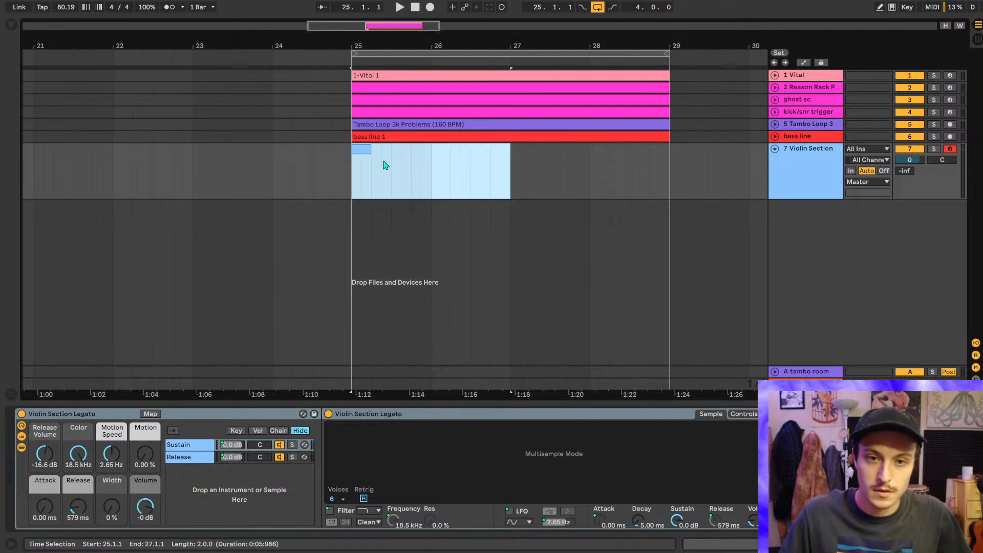
left_click(355, 150)
left_click_drag(353, 190, 512, 180)
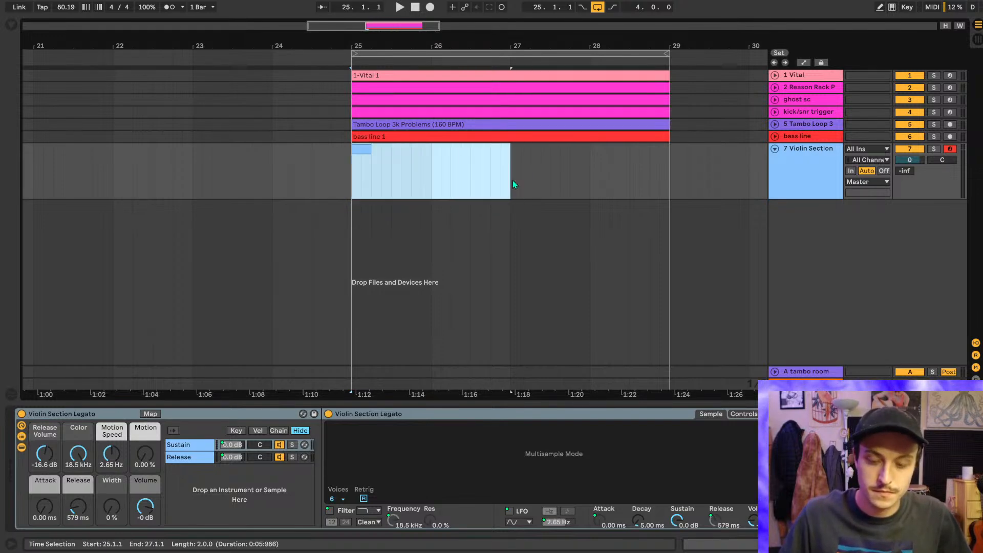
left_click(423, 163)
left_click(364, 149)
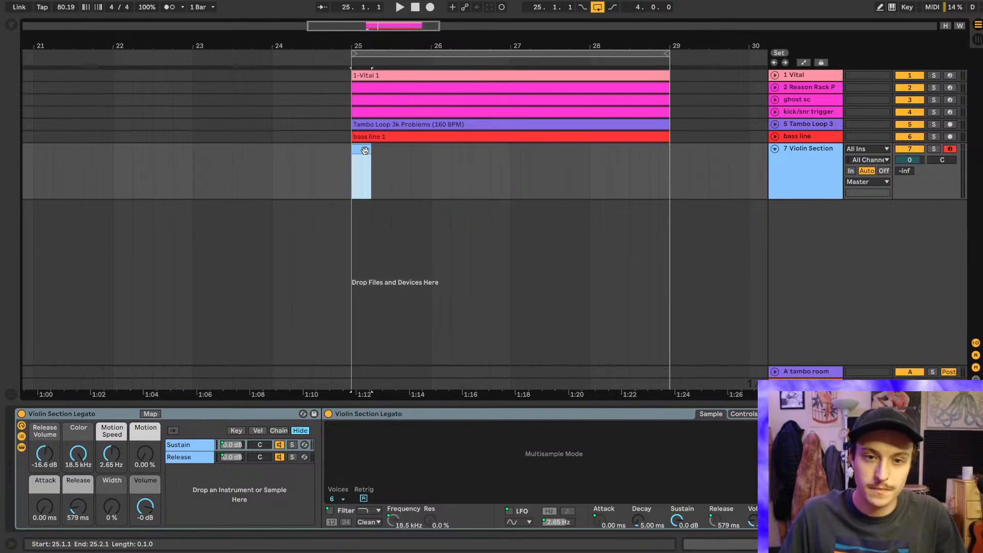
- Turn off looping for the Violin Section clip and extend it to two bars, ending at bar 27
left_click_drag(370, 153, 510, 163)
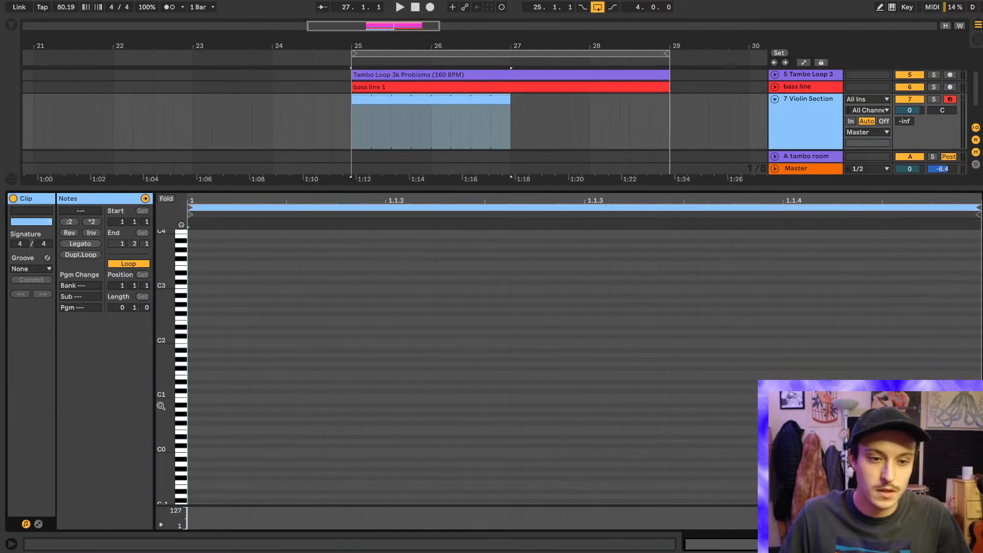
double_click(370, 149)
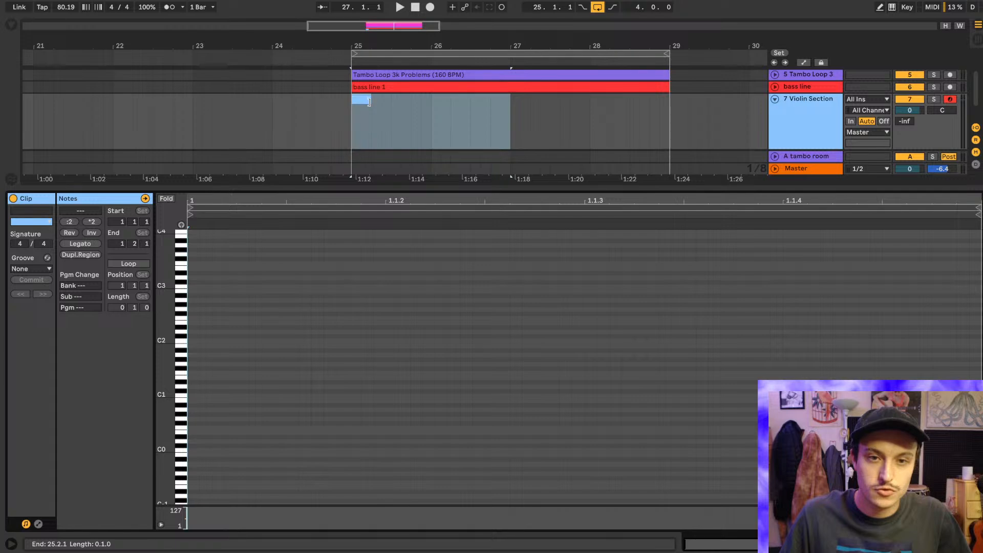
left_click_drag(371, 99, 511, 103)
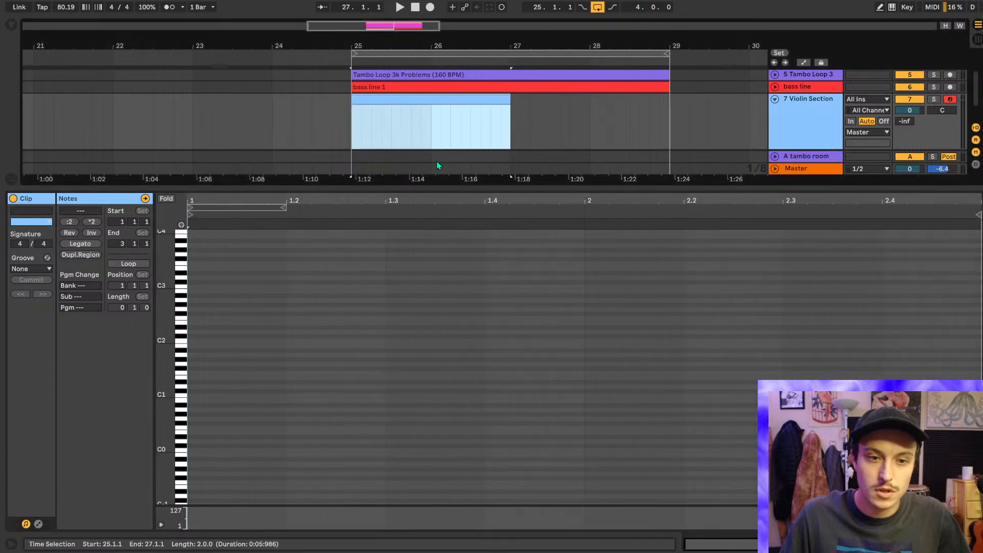
- Turn on note preview in the violin clip's piano roll and audition a key
left_click(181, 225)
left_click(183, 331)
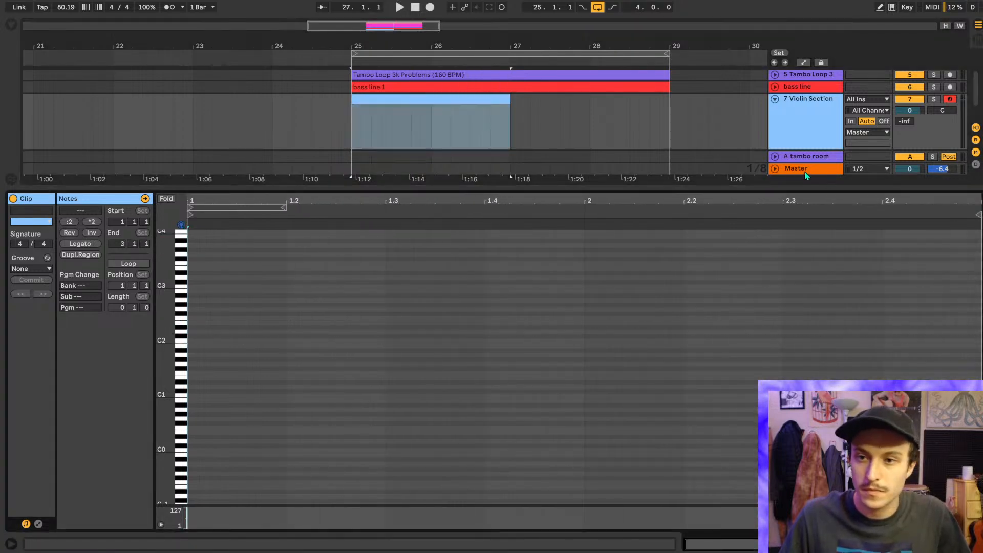
key("shift+Tab")
key("shift+Tab")
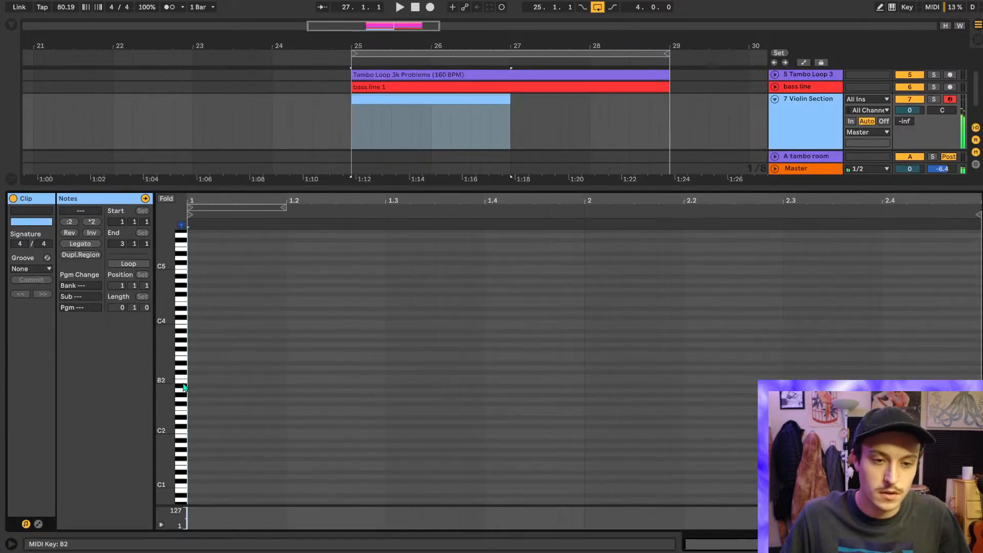
- Draw B2 and D#3 notes filling the violin clip's first bar and set the Violin Section track volume to -7.8 dB
double_click(192, 381)
double_click(192, 359)
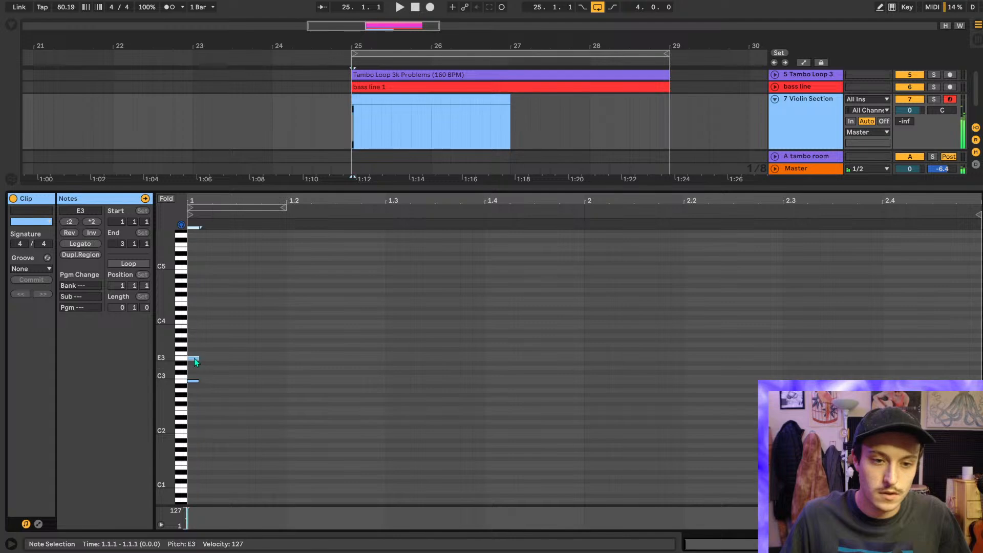
double_click(193, 358)
double_click(194, 362)
left_click(193, 381, "shift")
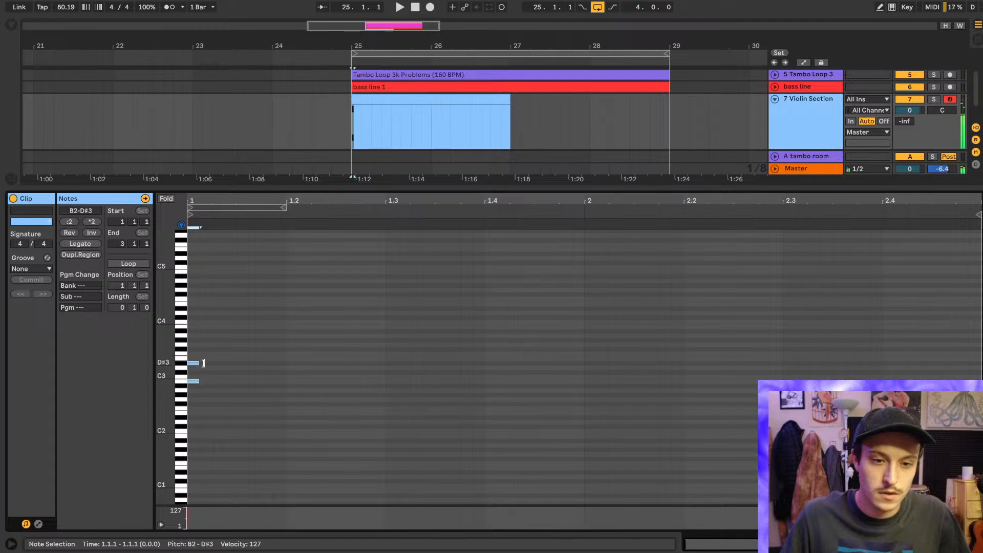
left_click_drag(198, 363, 582, 353)
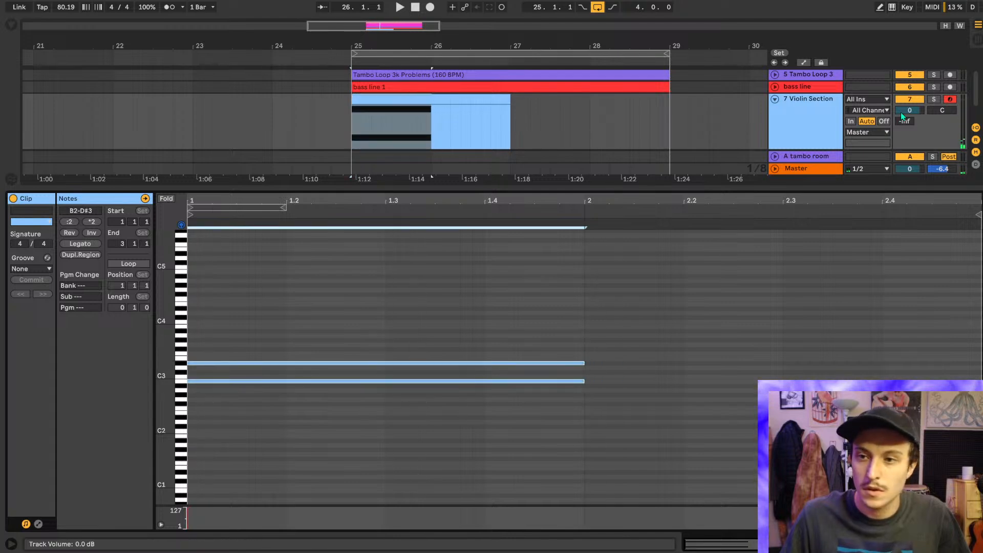
left_click_drag(909, 110, 910, 112)
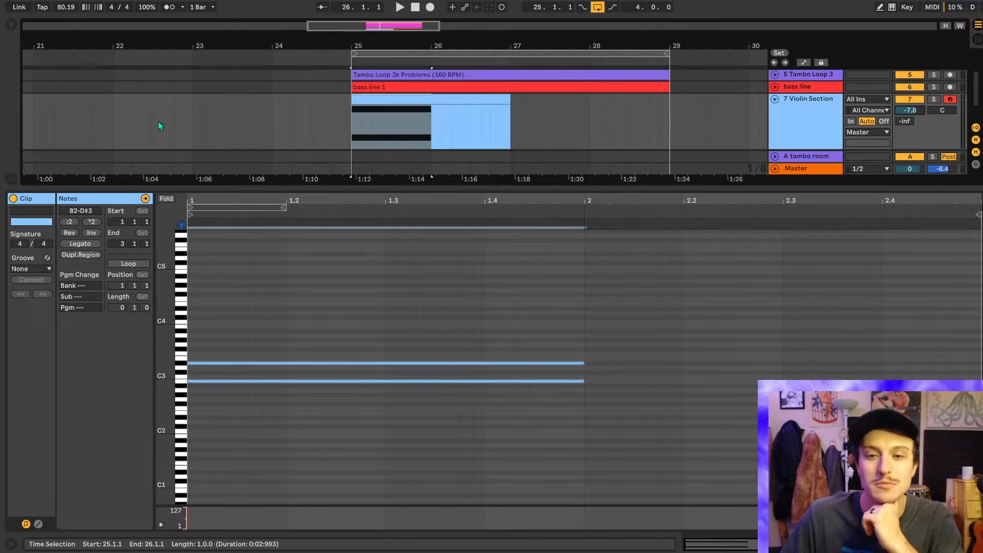
left_click_drag(325, 205, 337, 210)
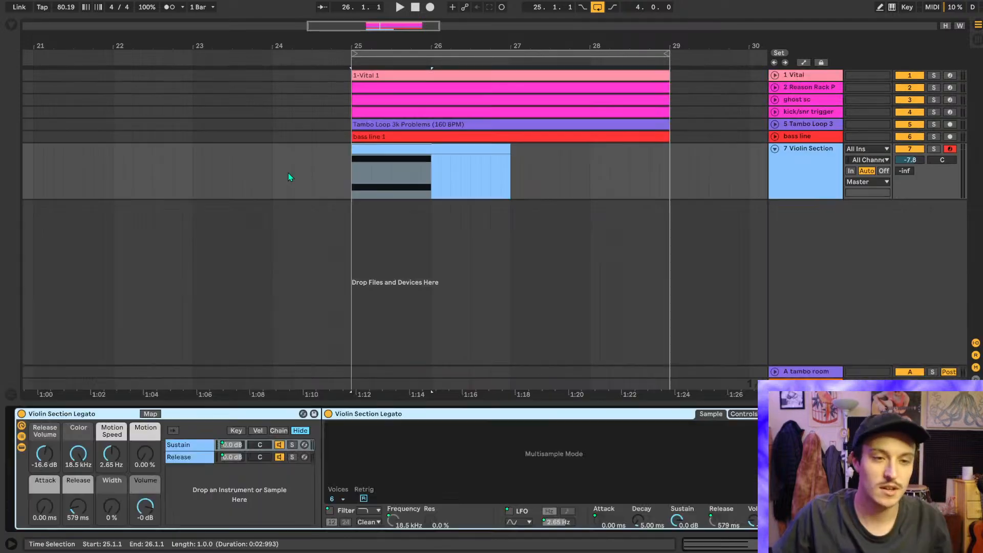
- Search the plug-ins for "decimort" and load Decimort2 from D16 Group onto the Violin Section track
left_click(12, 26)
left_click(37, 203)
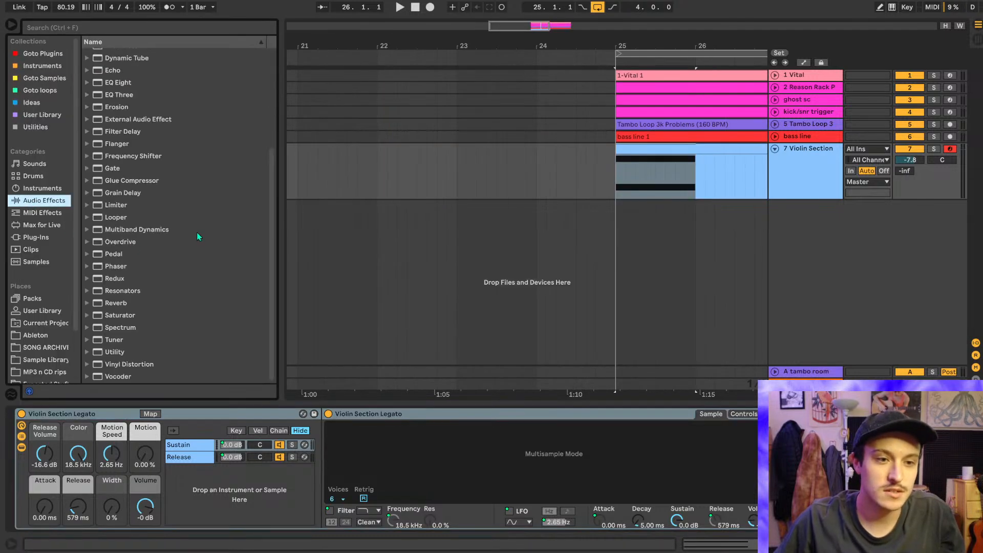
left_click(72, 27)
type("decimort")
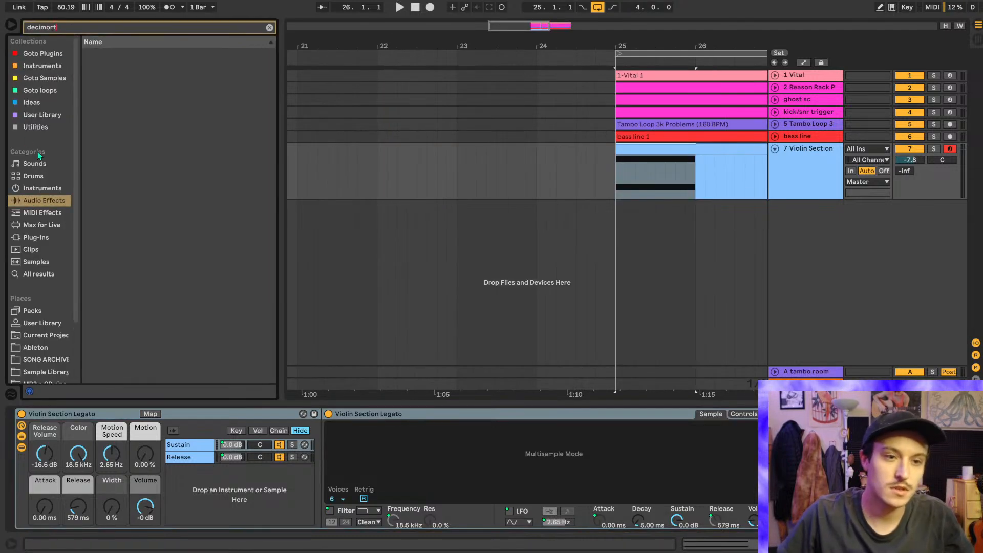
left_click(35, 237)
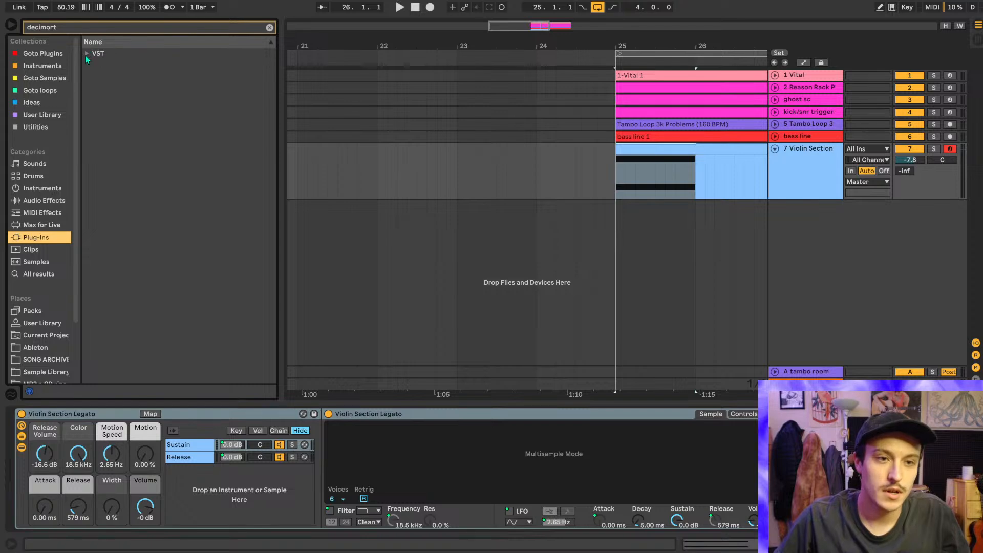
left_click(87, 53)
left_click(95, 66)
double_click(137, 78)
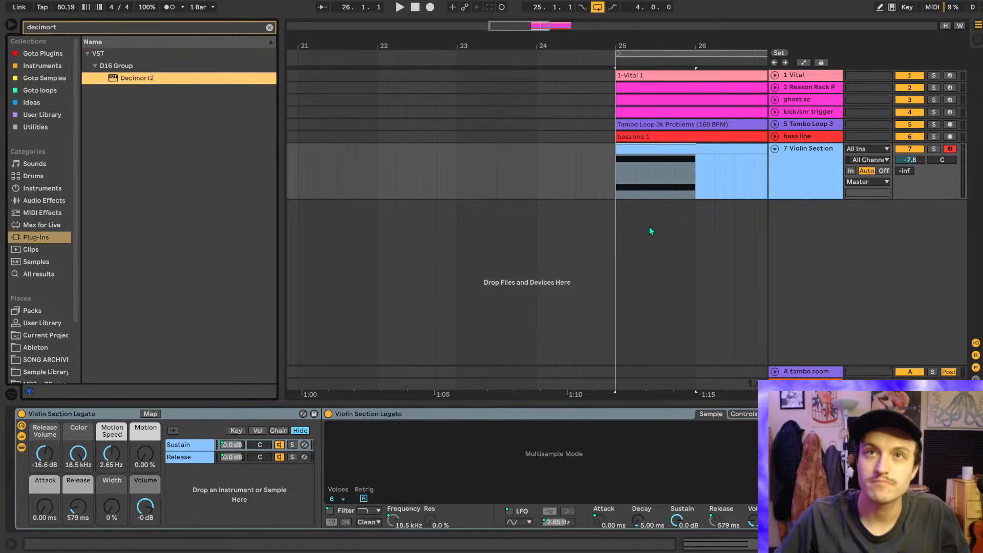
scroll(576, 200, "right", 5)
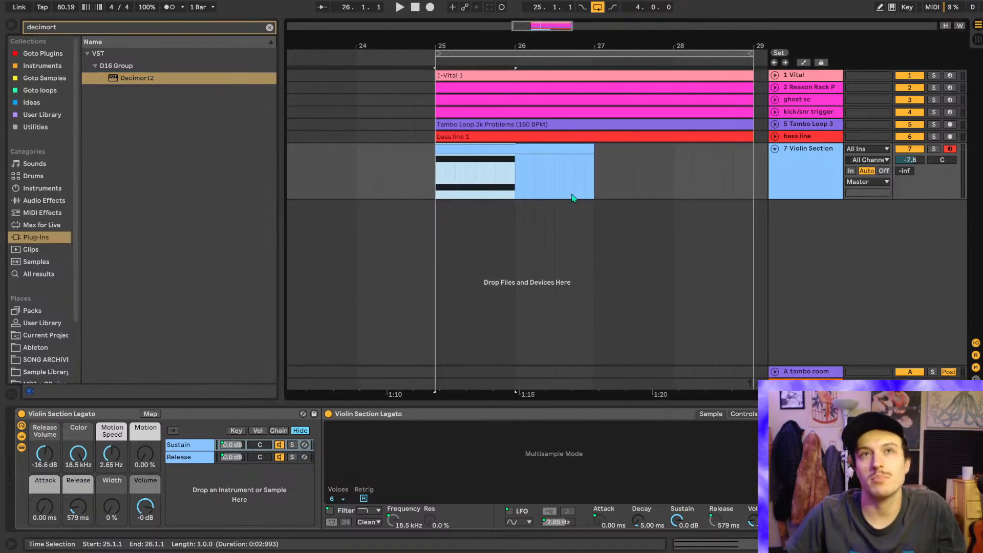
scroll(483, 190, "right", 3)
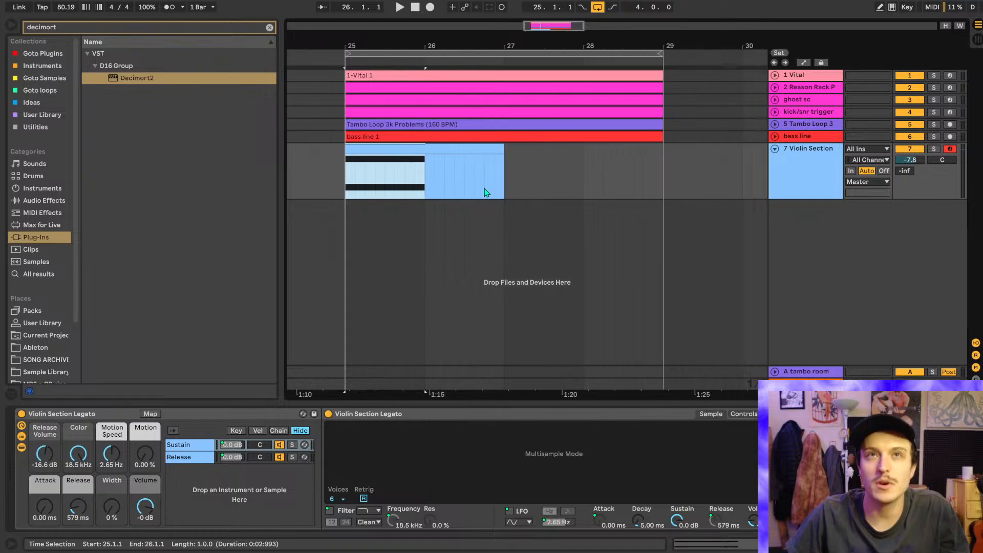
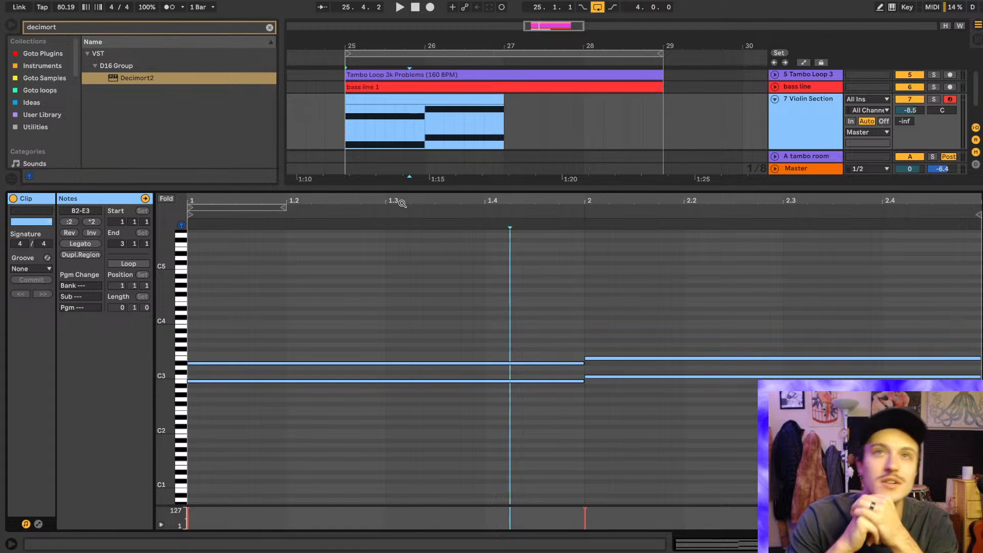
- Play the violin part from bar 25, stop playback, and show the track's devices
left_click(354, 125)
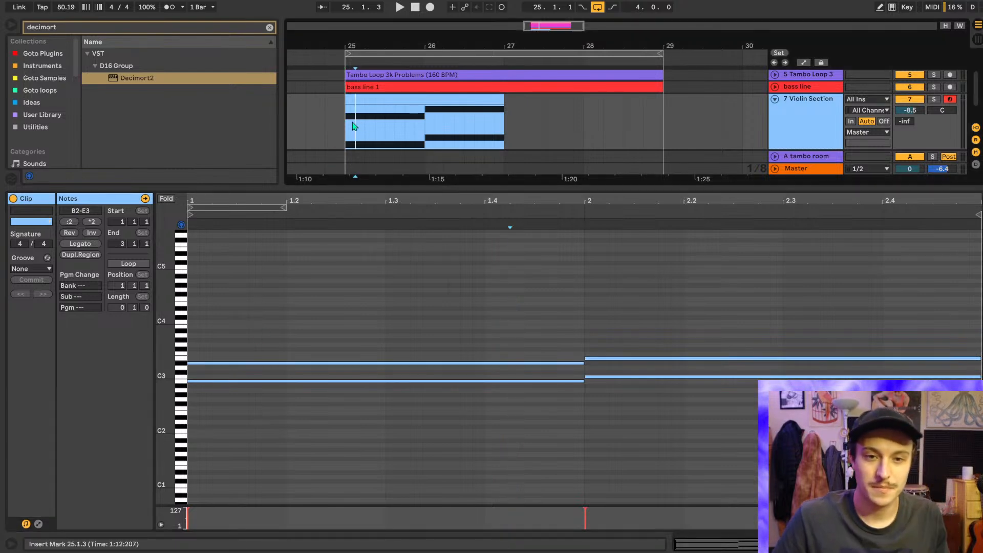
left_click(346, 133)
key("space")
key("space")
key("shift+Tab")
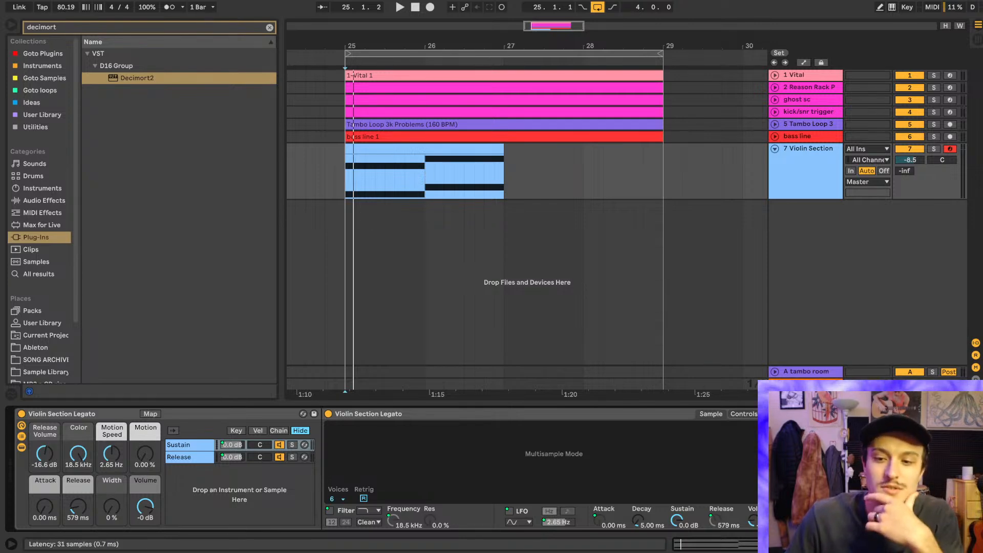
- Open Decimort2, solo the Violin Section track, and lower the resampler frequency to about 8355 Hz during playback
key("Return")
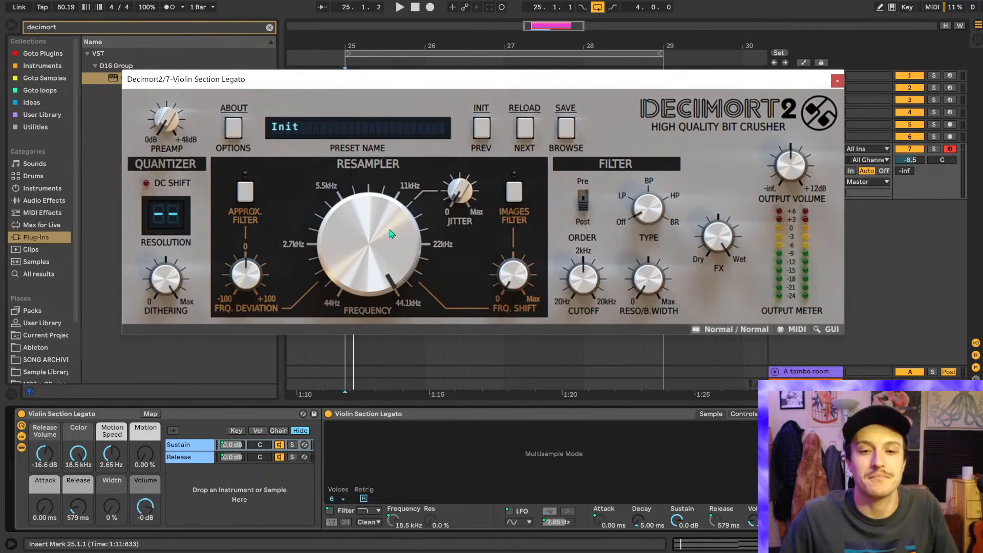
key("s")
key("space")
left_click_drag(392, 241, 294, 261)
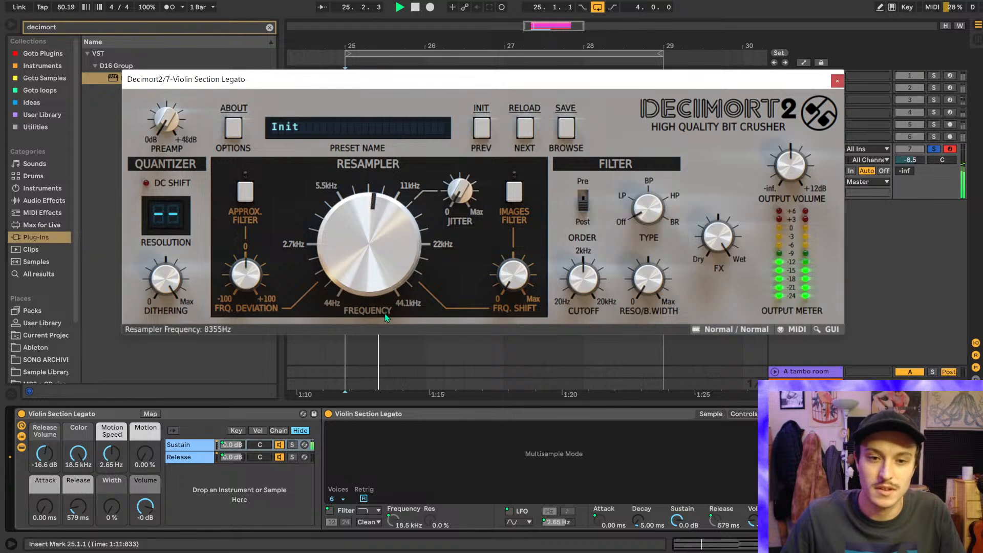
- Turn on Decimort2's approximation filter with a frequency deviation of about +82%, stop playback, and close the plug-in window
left_click(514, 192)
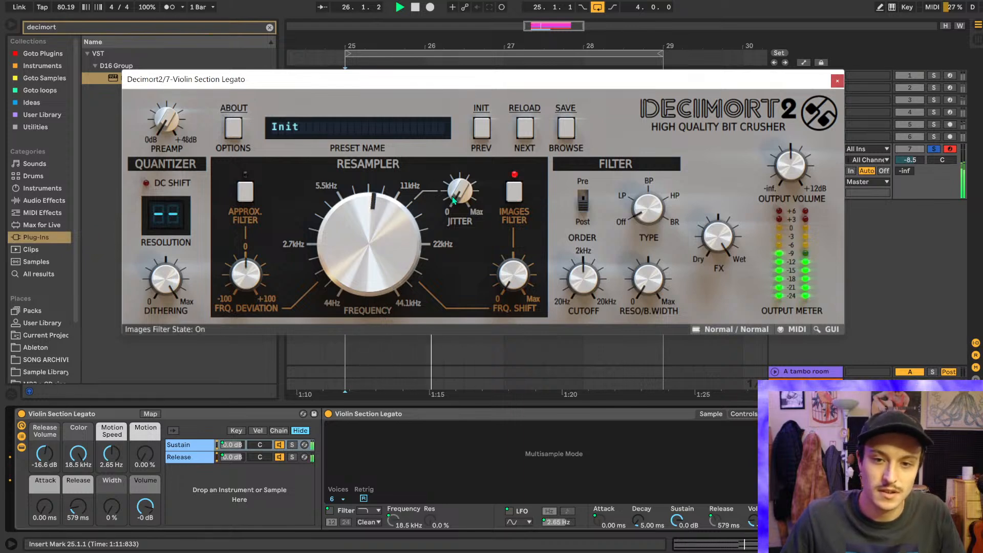
left_click(245, 191)
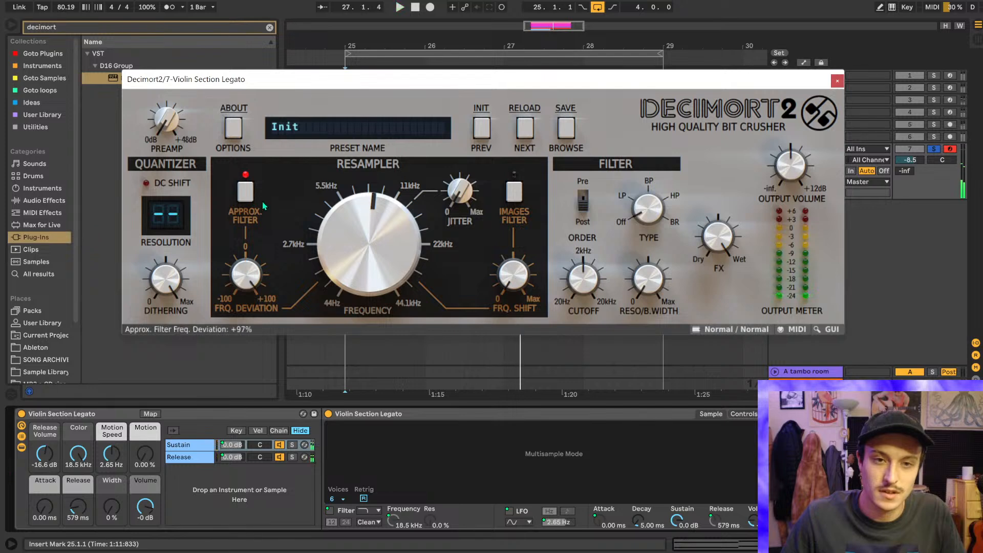
mouse_move(247, 281)
left_mouse_down()
mouse_move(251, 348)
mouse_move(264, 285)
left_mouse_up()
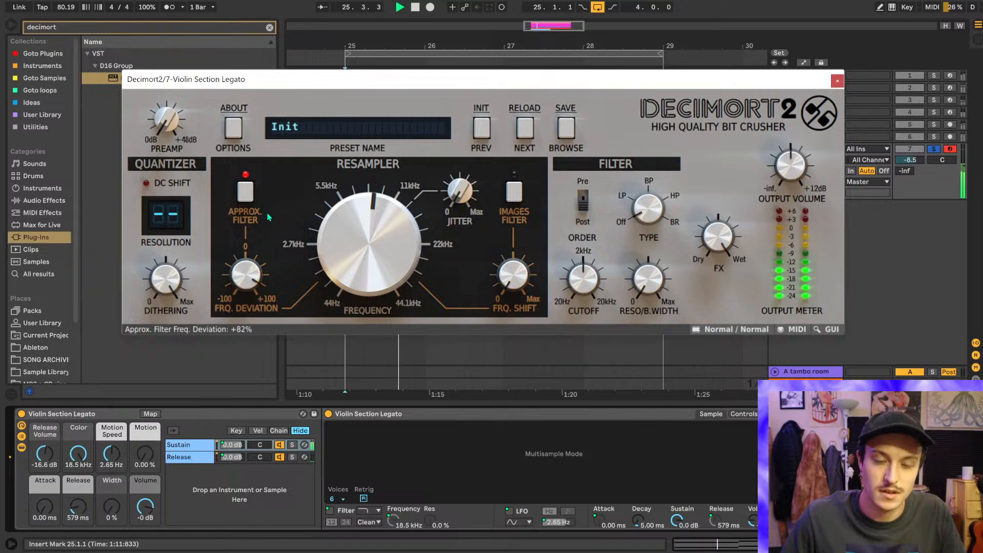
key("space")
left_click(837, 81)
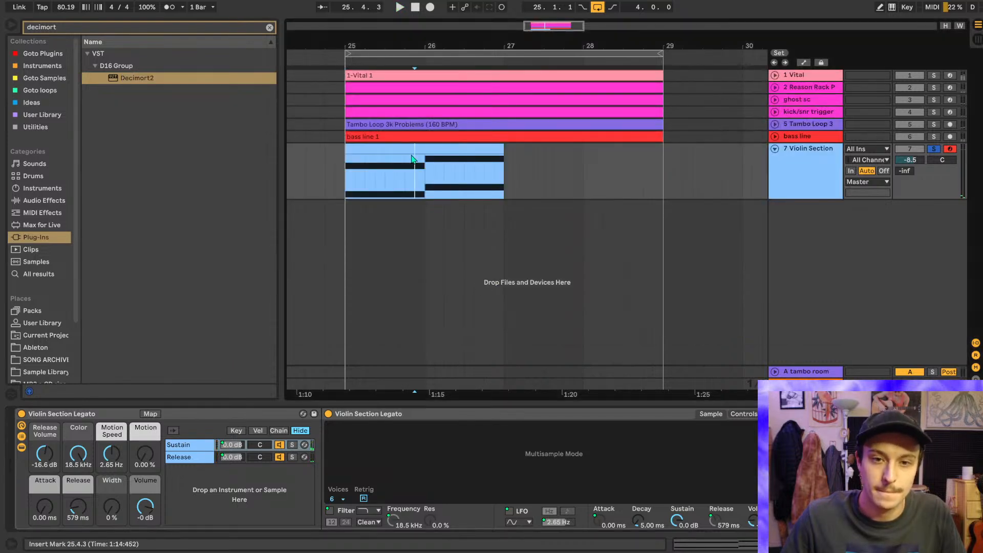
- Transpose all notes in the violin clip up one octave and play the part back
double_click(413, 159)
left_click_drag(423, 402, 656, 308)
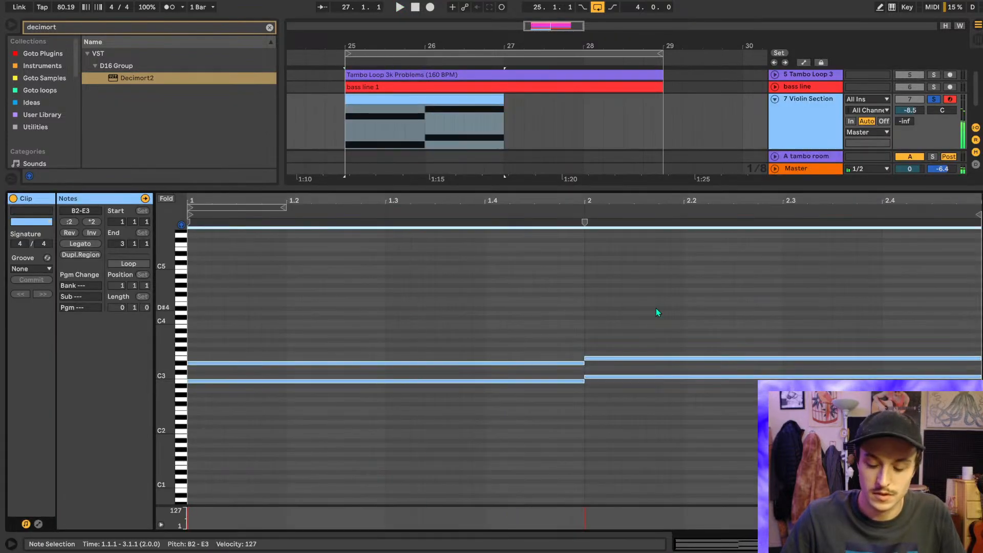
key("shift+Up")
key("space")
key("shift+Tab")
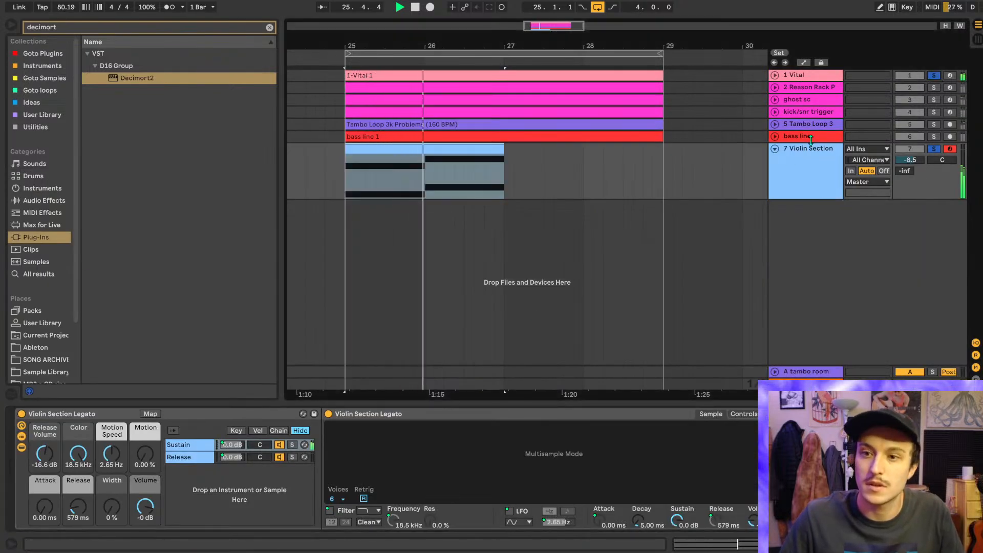
- Duplicate the two-bar violin clip to fill bars 27 and 28, and add the Reason Rack track to the soloed tracks
left_click(494, 149)
scroll(495, 149, "right", 1)
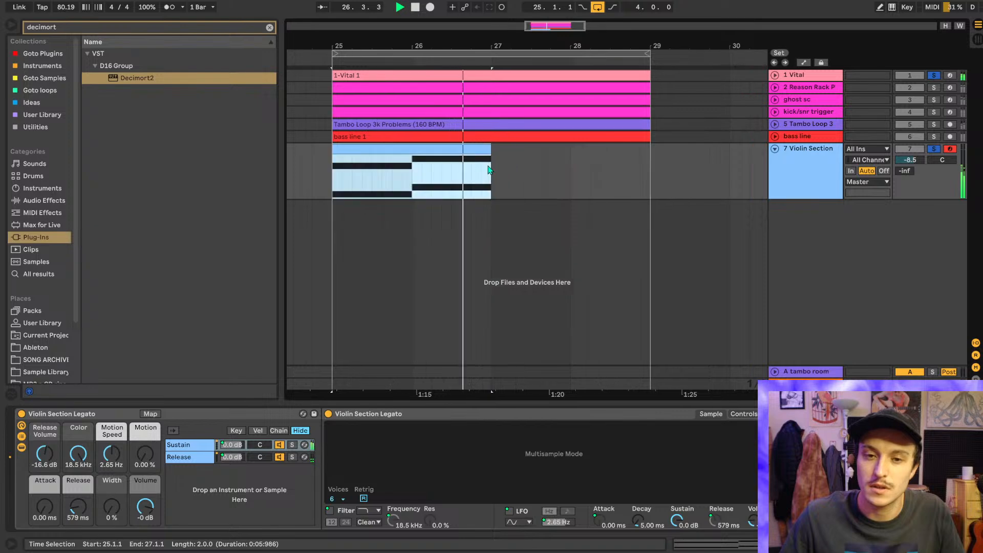
key("ctrl+d")
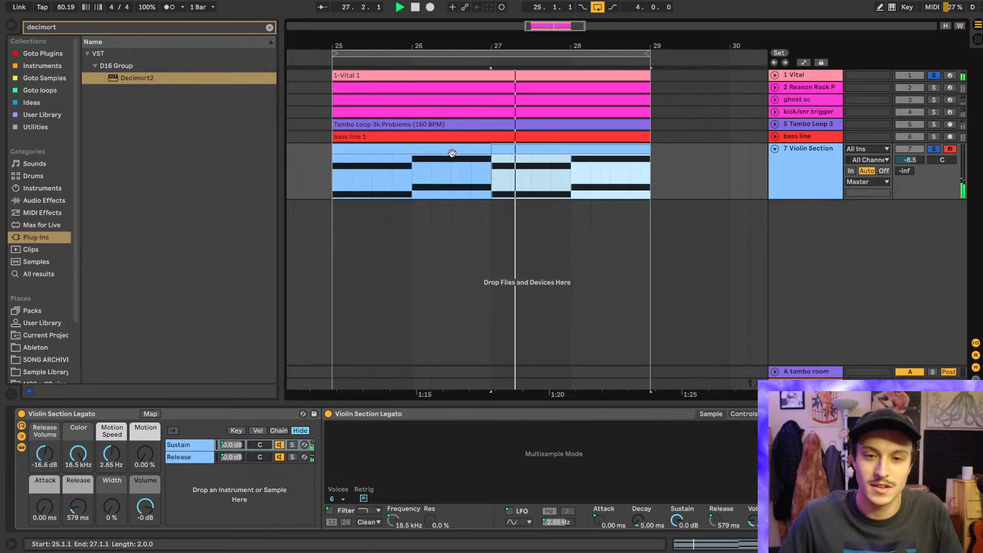
left_click(341, 195)
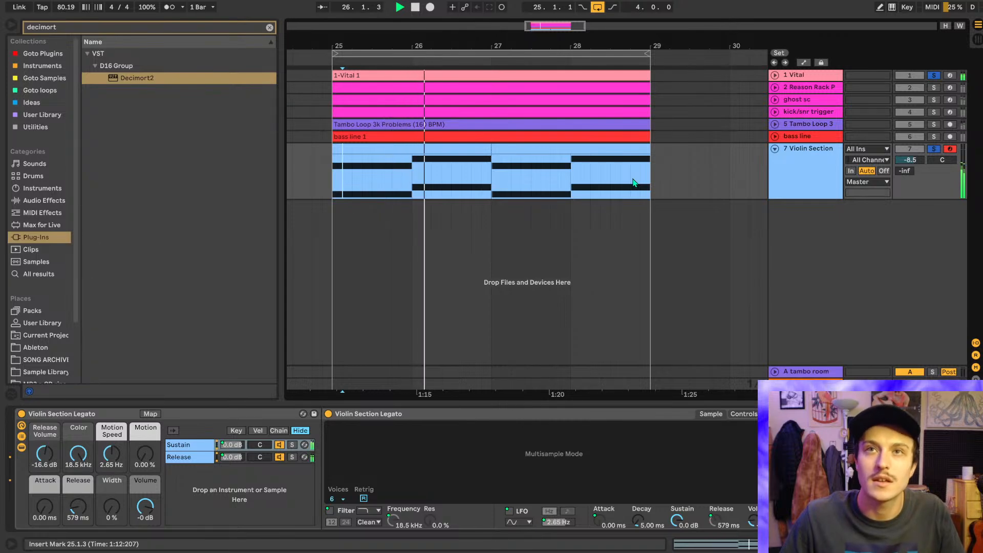
left_click(933, 88)
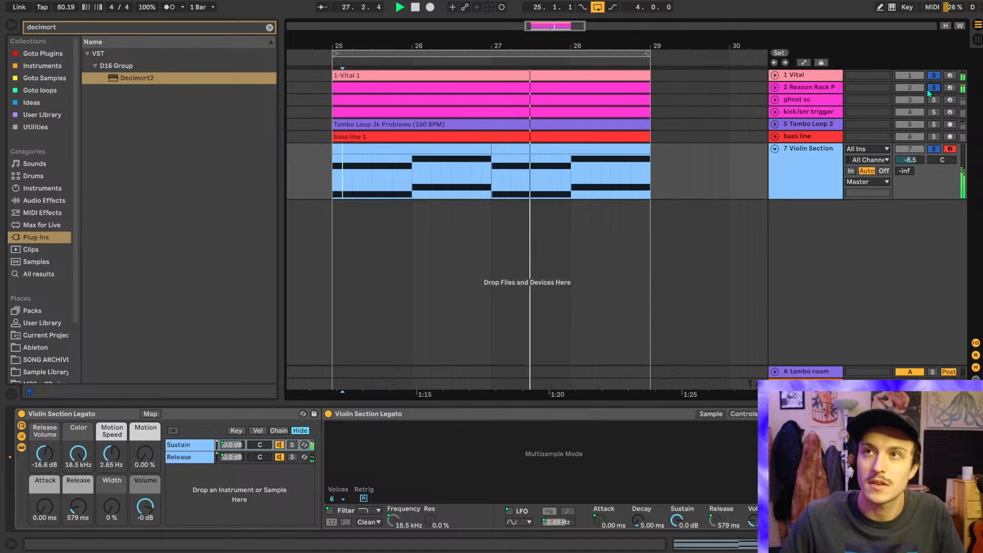
- Clear the plug-in search and add the Utility audio effect to the end of the Violin Section track's device chain
left_click(269, 27)
left_click(37, 200)
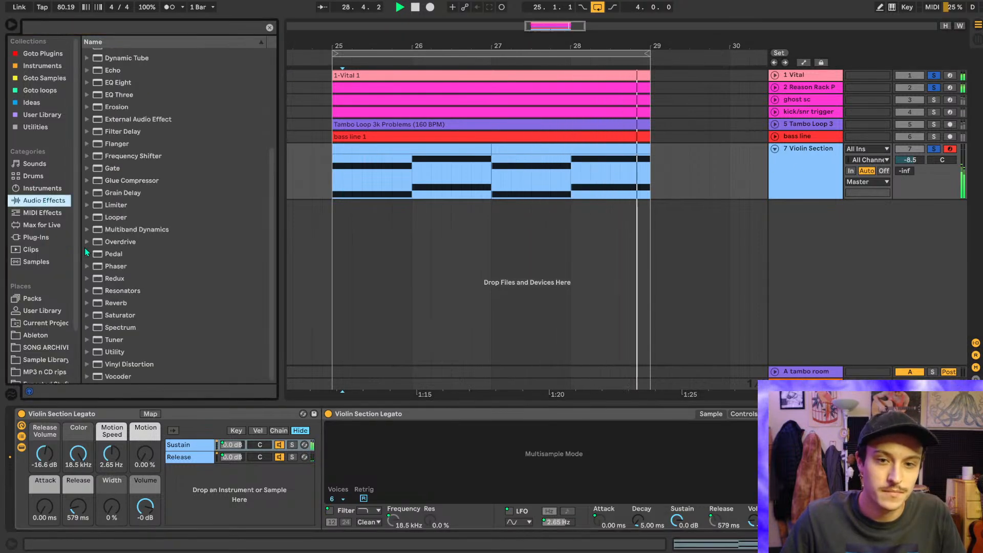
left_click(115, 351)
scroll(478, 496, "right", 1)
left_click_drag(114, 351, 798, 471)
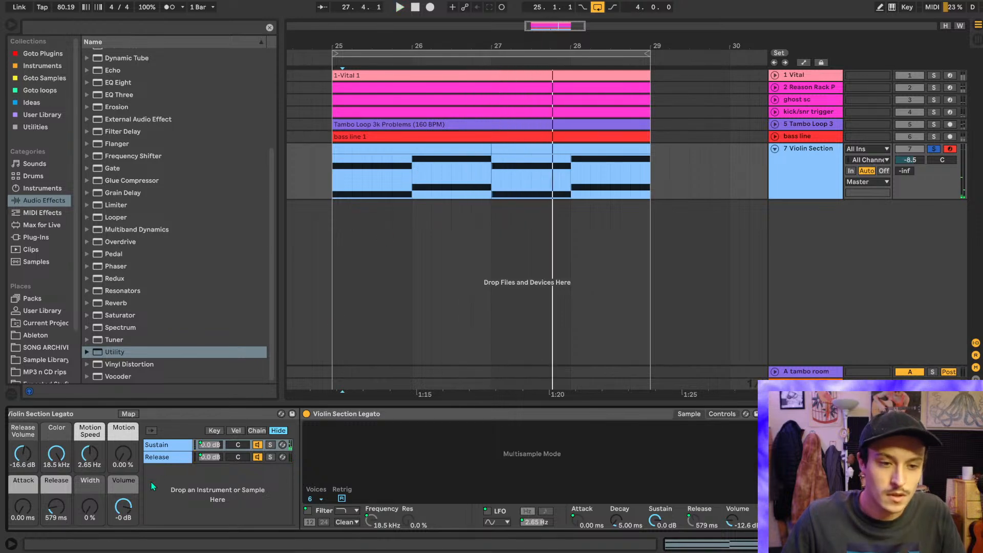
- Lower the Violin Section Legato instrument's release to 340 ms and play the part back from bar 25
scroll(152, 482, "up", 1)
left_click_drag(78, 505, 78, 523)
key("space")
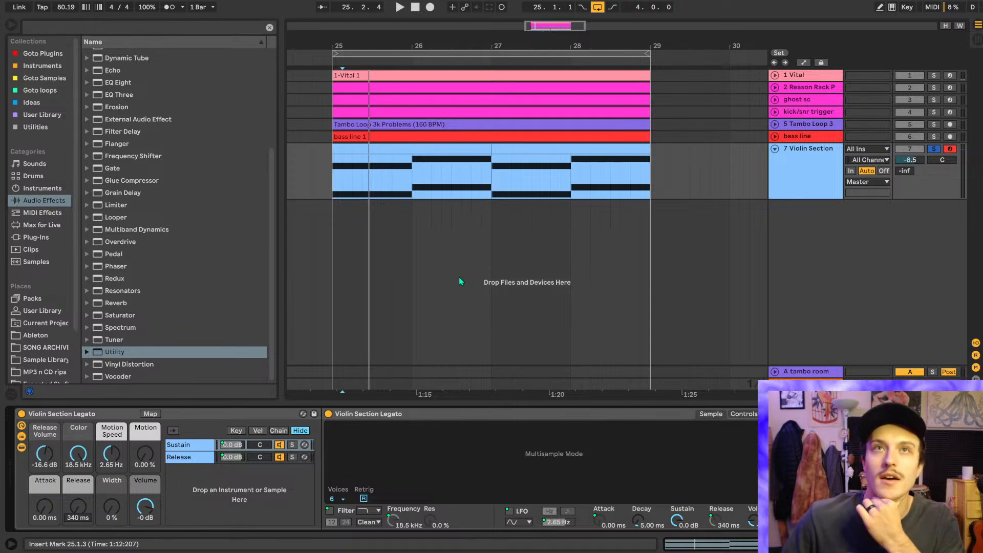
left_click(331, 186)
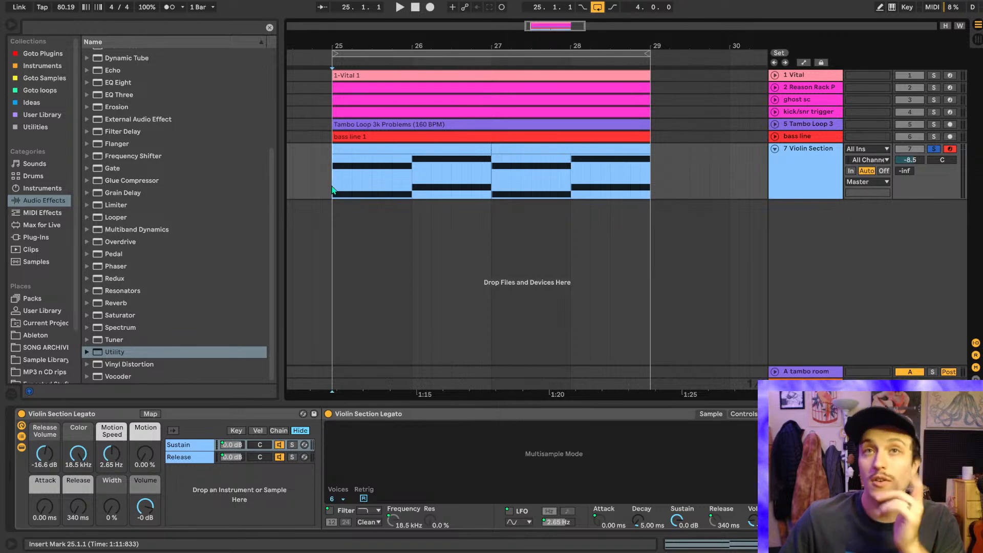
left_click_drag(332, 189, 658, 189)
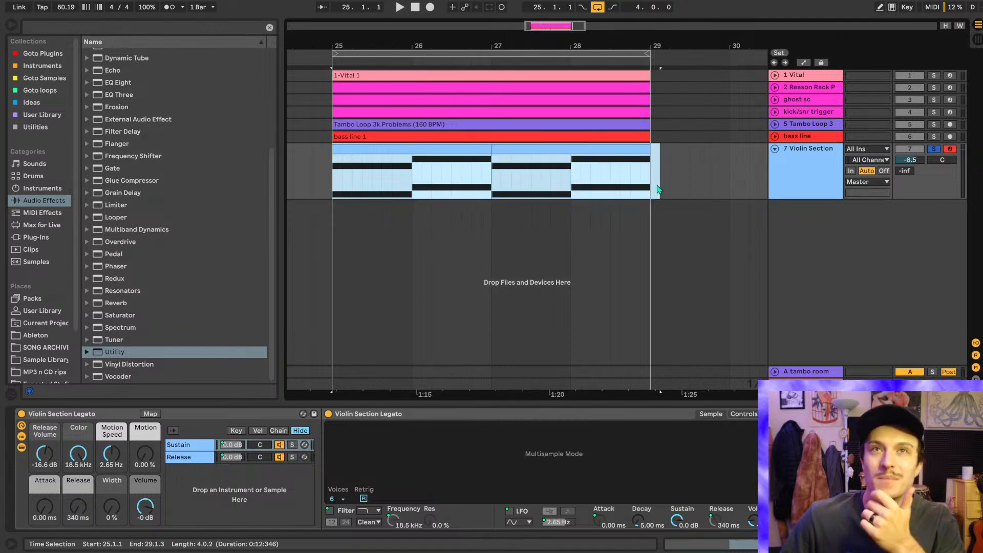
left_click(336, 187)
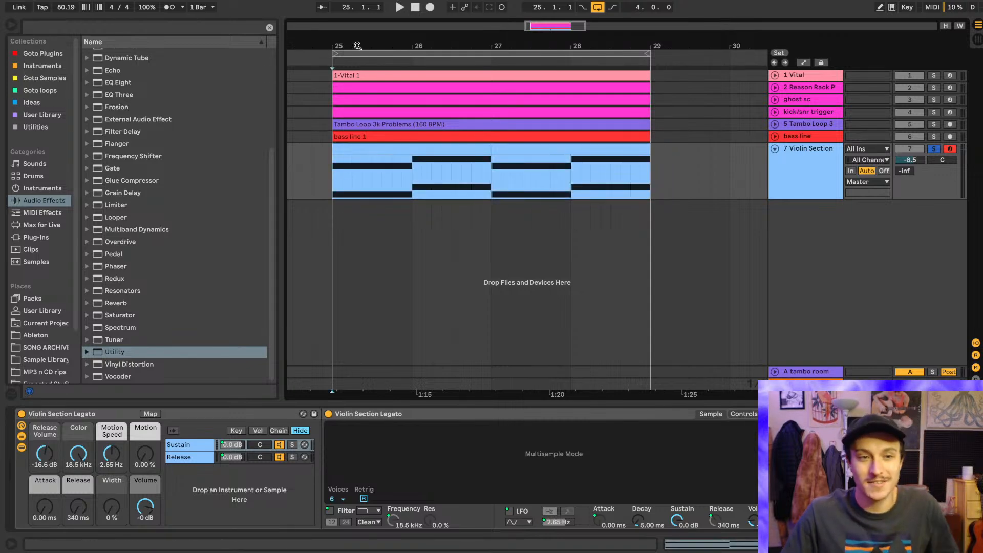
mouse_move(358, 46)
left_mouse_down()
mouse_move(358, 67)
mouse_move(358, 36)
left_mouse_up()
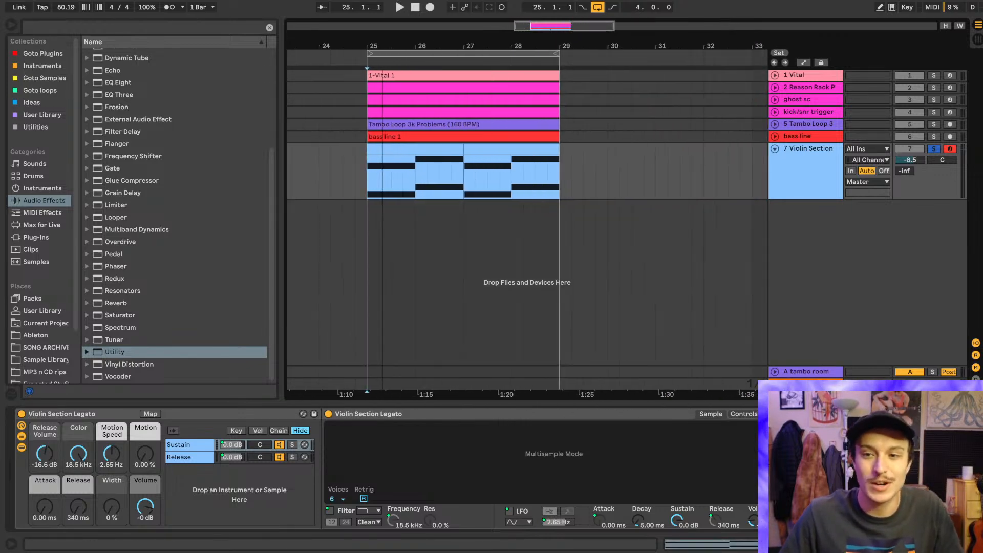
key("space")
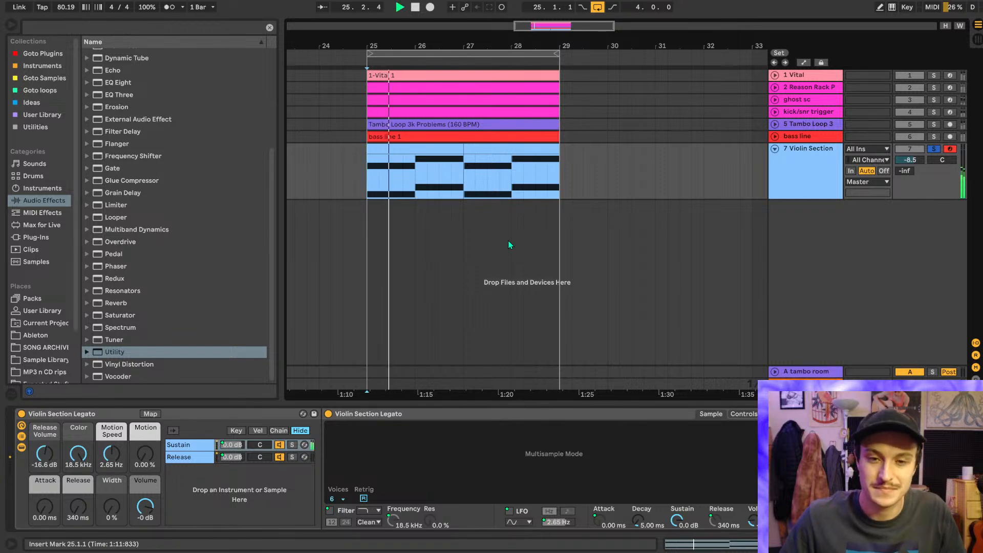
key("space")
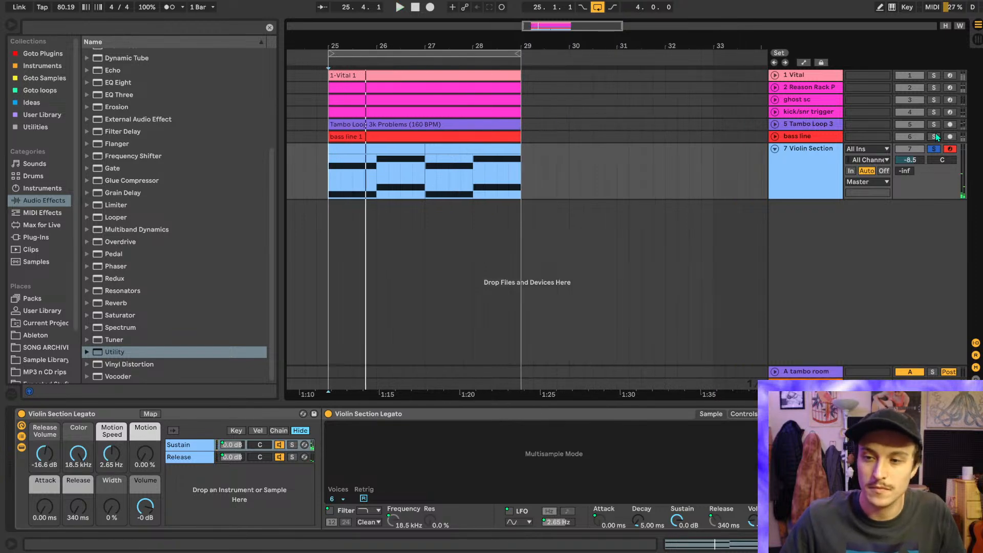
- Audition the violin with the bass line, Tambo Loop and kick/snr trigger tracks soloed, clear the solos, and disarm the Violin Section track
left_click(934, 135)
key("space")
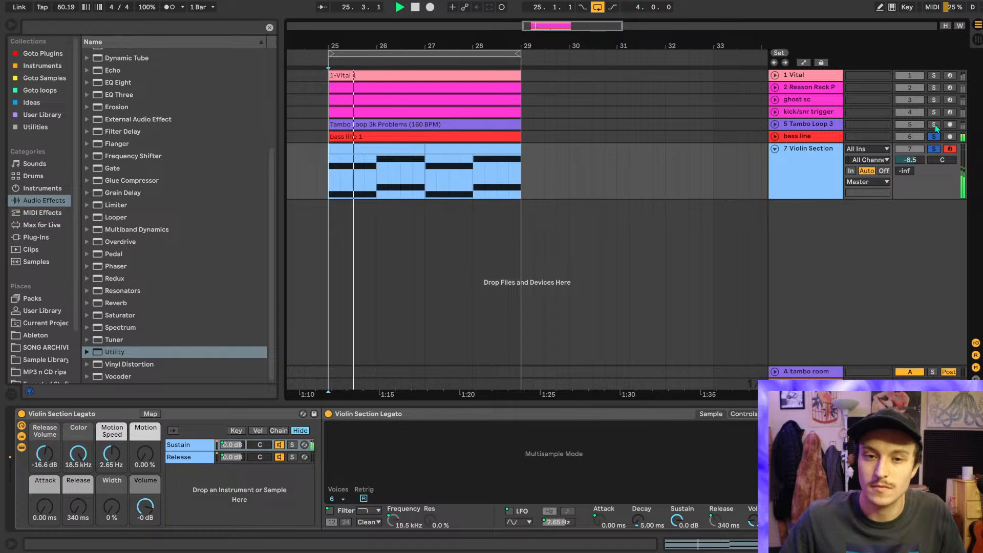
left_click(933, 124)
left_click(934, 112)
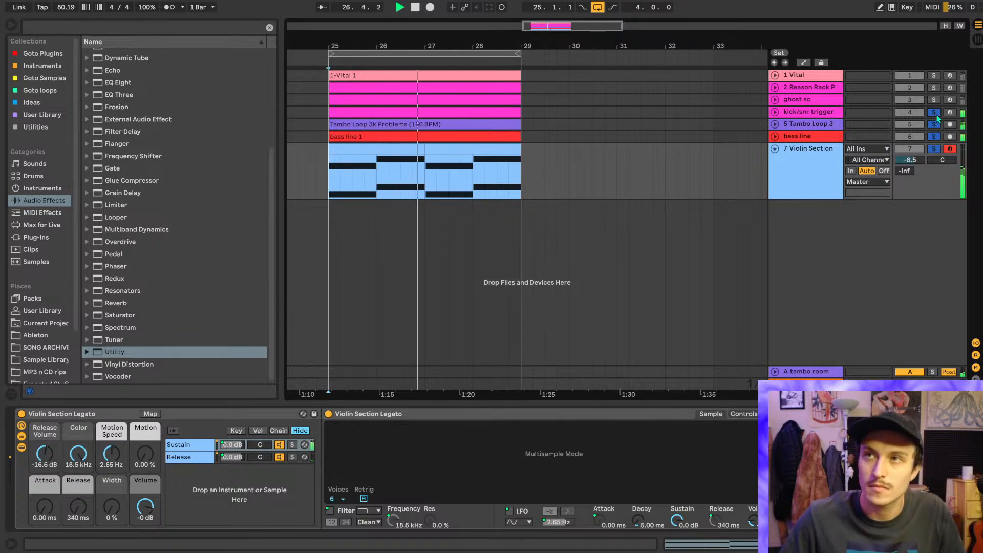
left_click(935, 135)
left_click(951, 150)
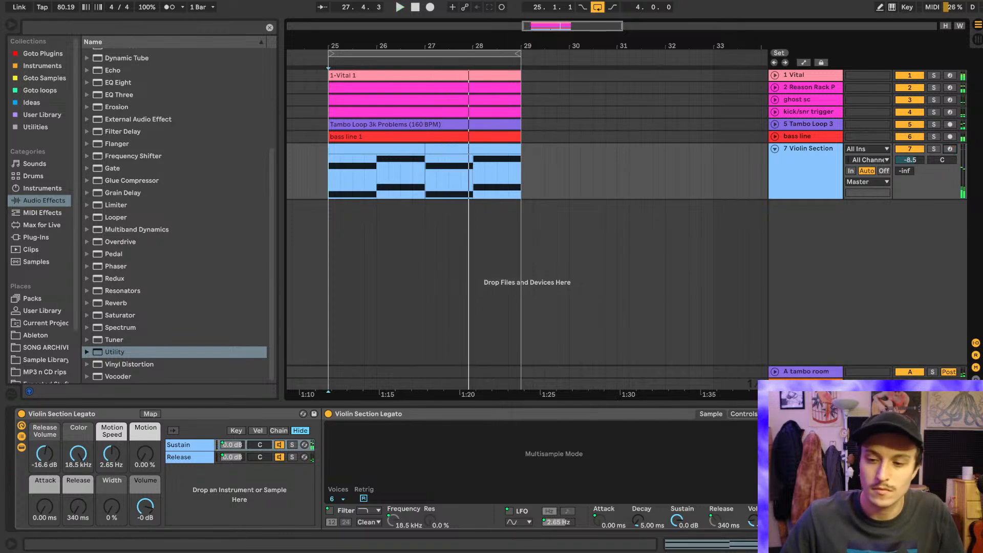
- Pan the Violin Section track to 30L and play it back with the full beat
key("space")
left_click(715, 520)
left_click_drag(941, 159, 942, 176)
key("space")
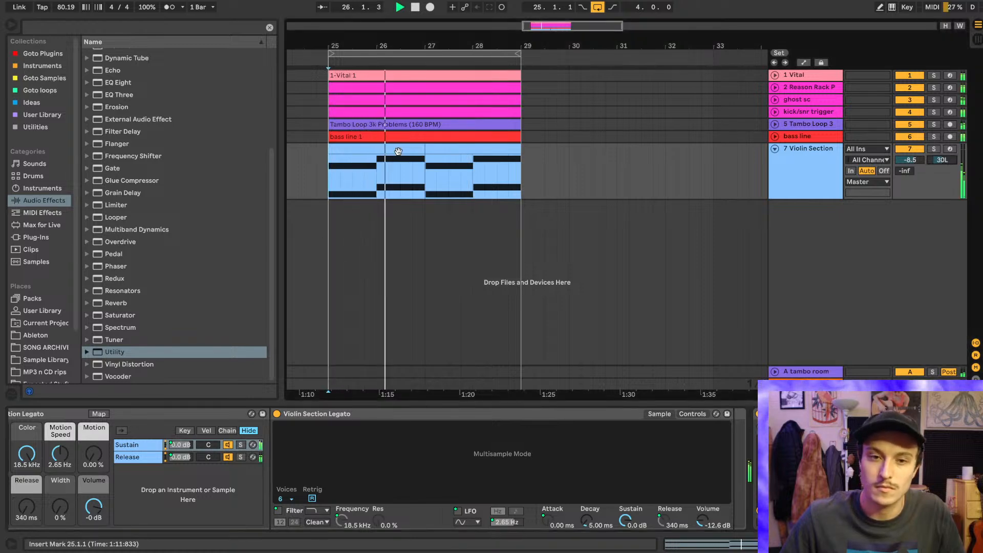
key("space")
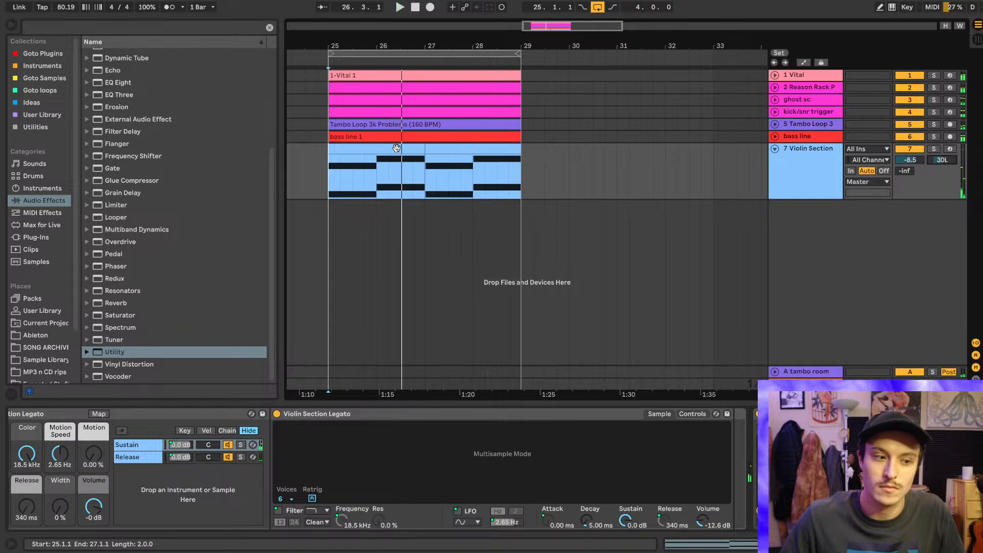
- Add ValhallaVintageVerb from the Goto Plugins collection to the Violin Section track and play the part from bar 25
left_click(396, 148)
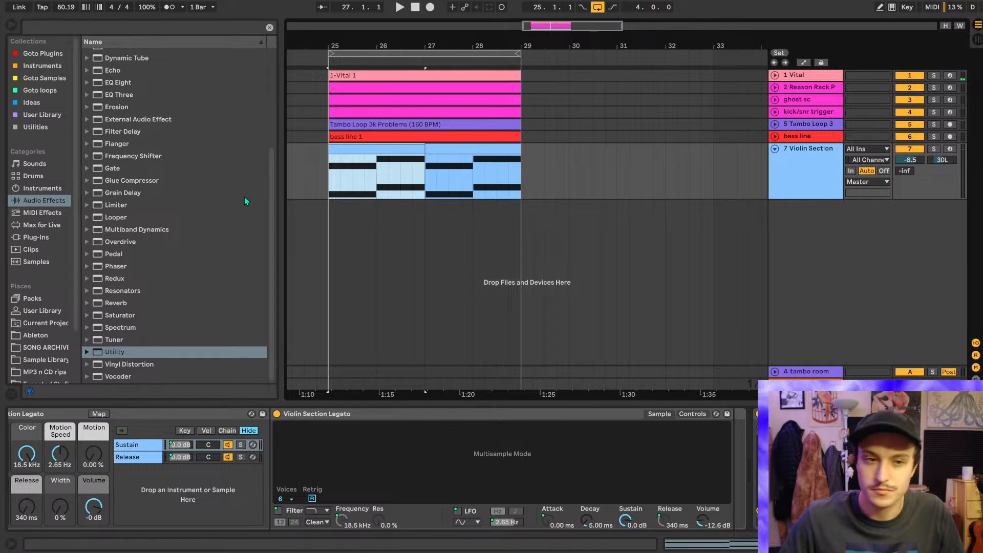
left_click(41, 53)
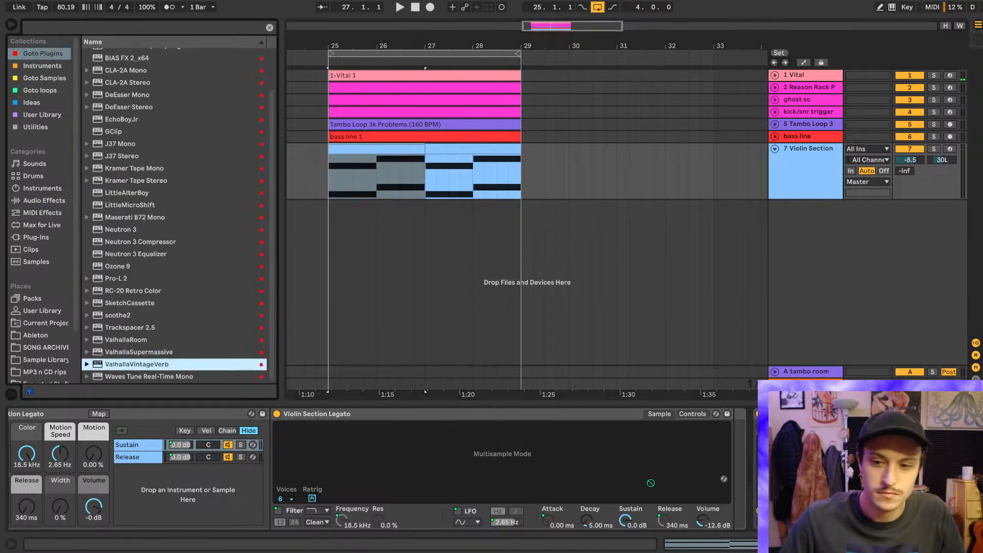
left_click(144, 364)
left_click(330, 198)
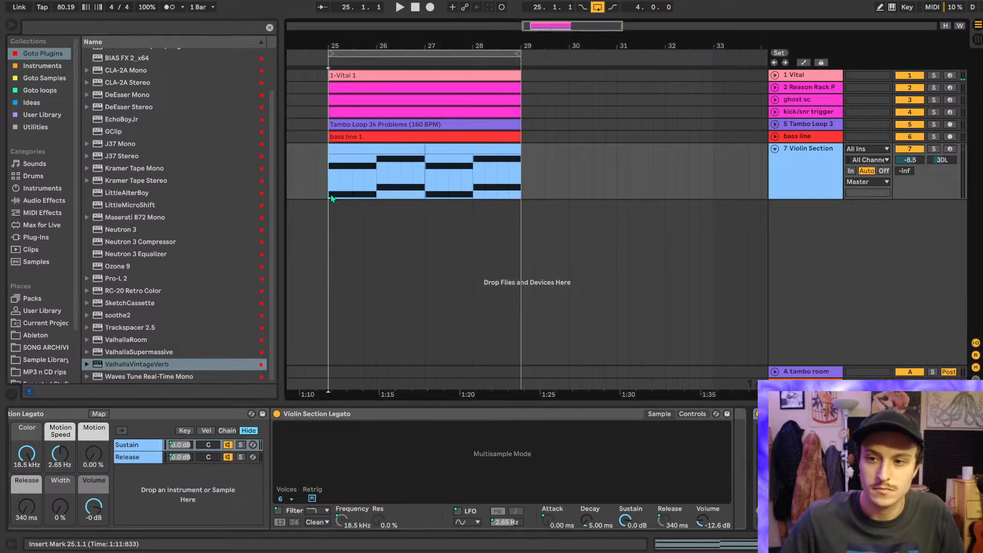
key("space")
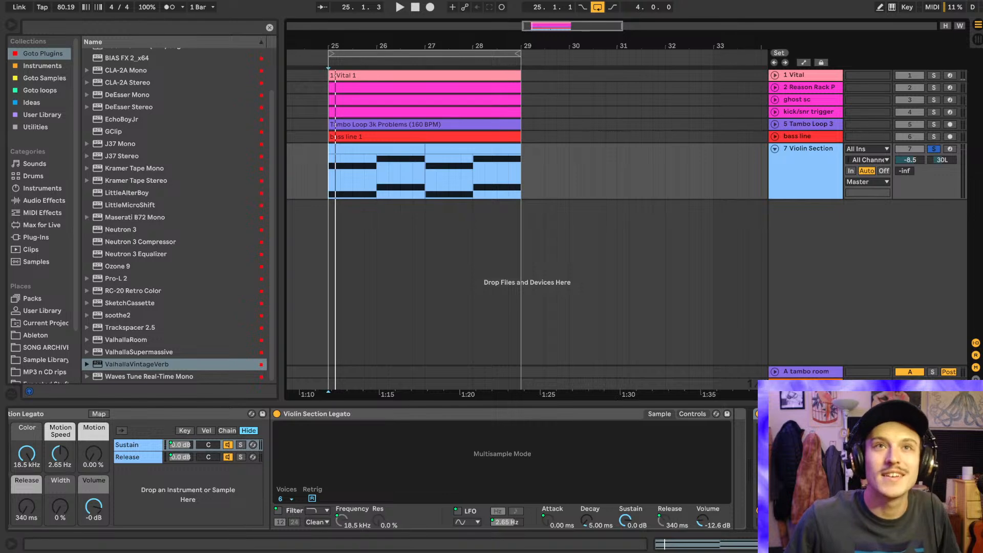
- Switch SoundID Reference on the master track to the AKG K240 Studio Wired headphone preset and close the plug-in window
left_click(805, 384)
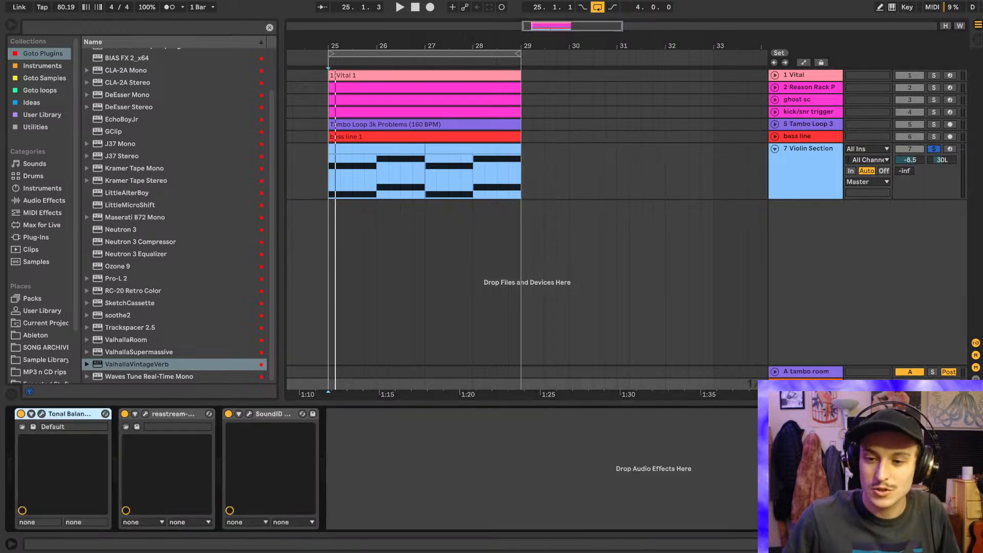
left_click(250, 413)
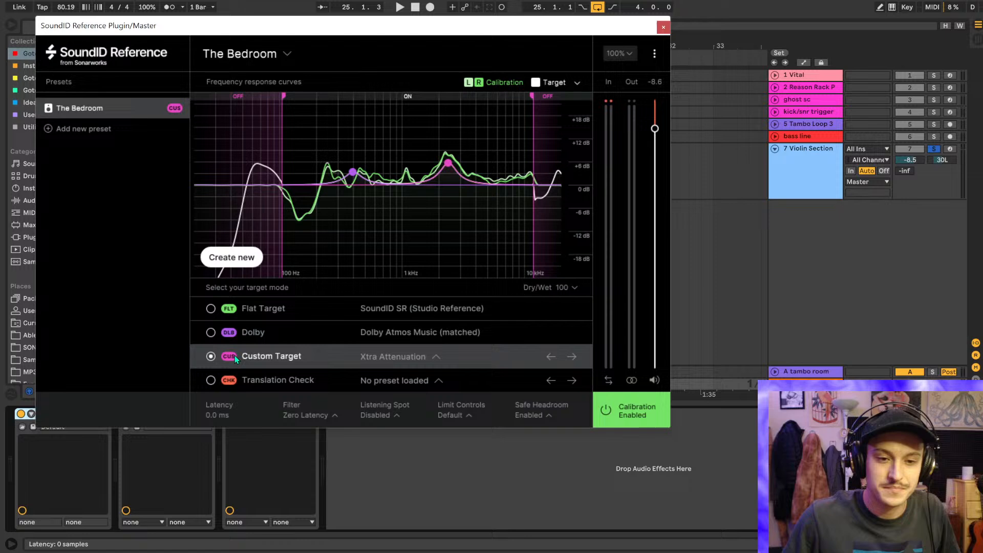
left_click(234, 56)
left_click(287, 127)
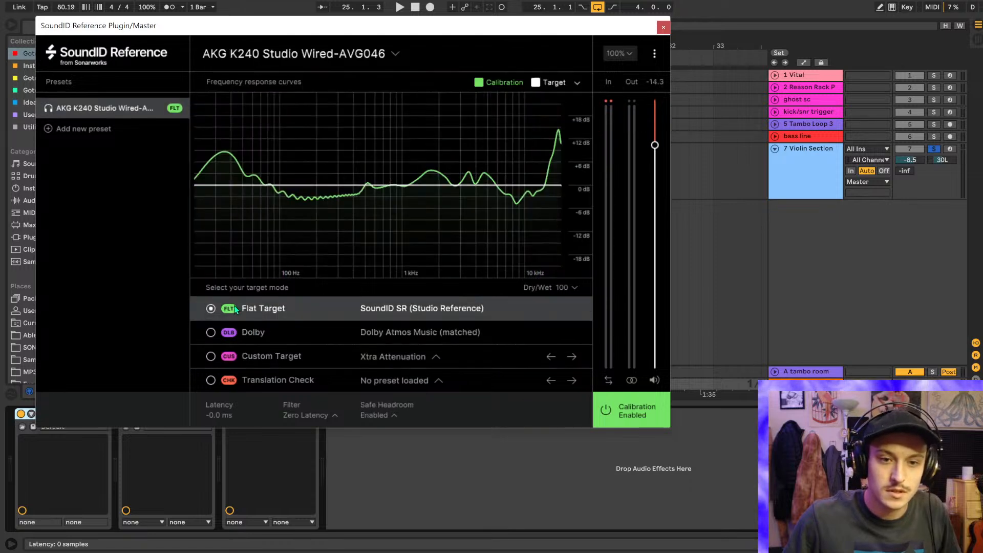
left_click(662, 28)
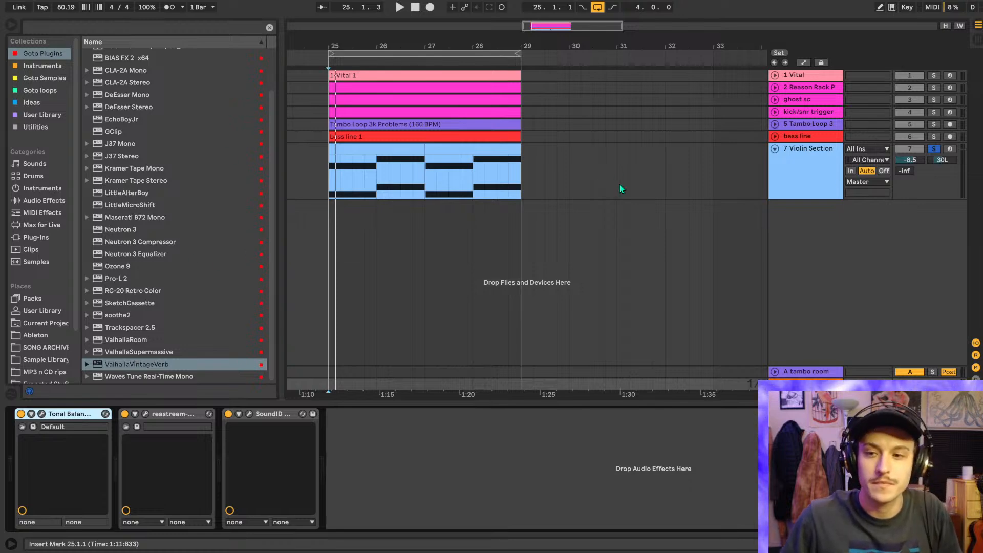
- Play the soloed violin part from bar 25 and reset the Violin Section track's pan to center
left_click(318, 189)
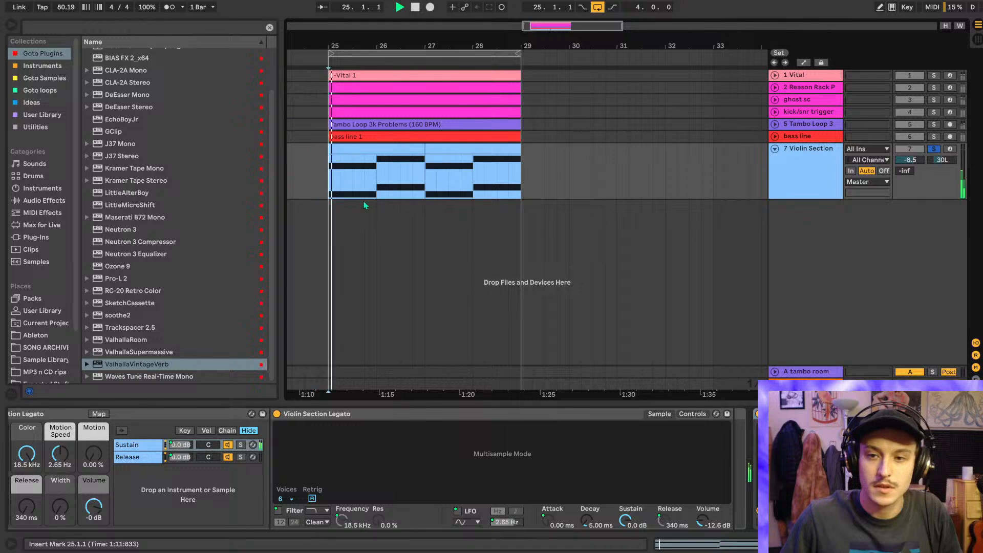
key("space")
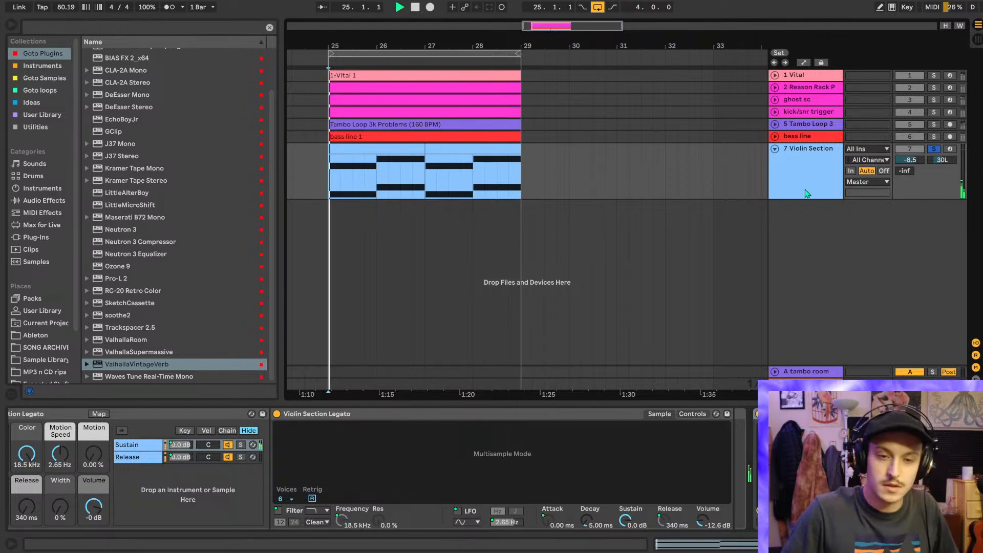
key("space")
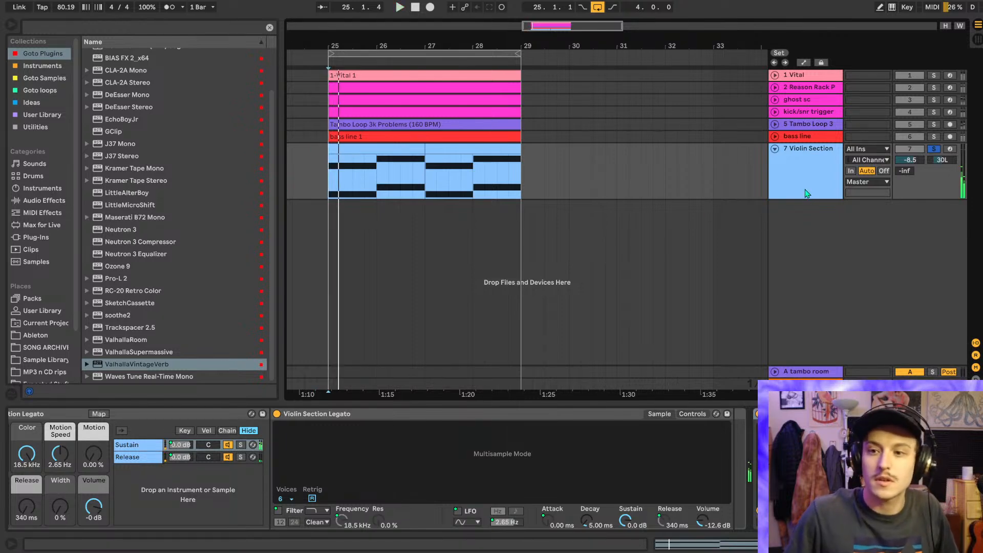
double_click(940, 160)
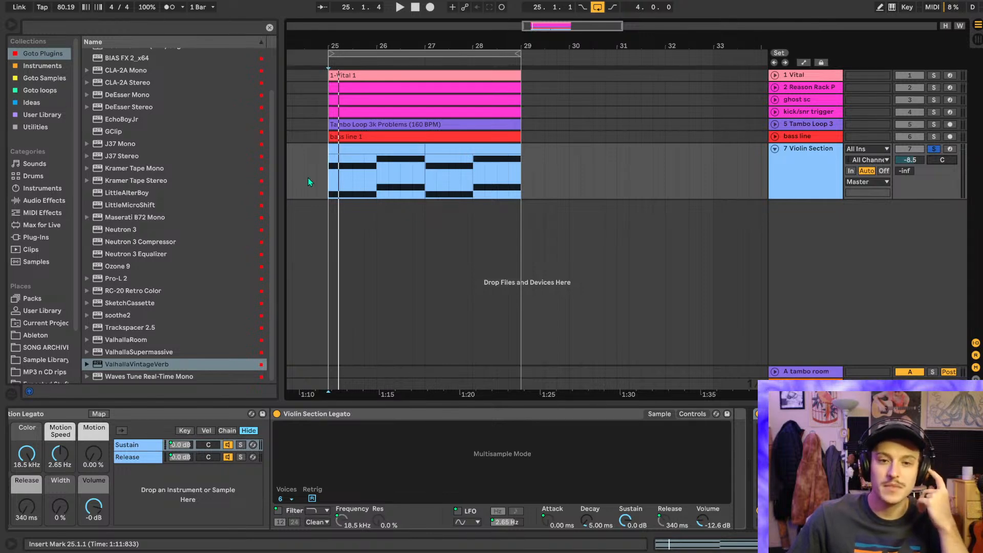
- Play the violin part from bar 25 and check the ValhallaVintageVerb settings in its plug-in window
left_click(332, 190)
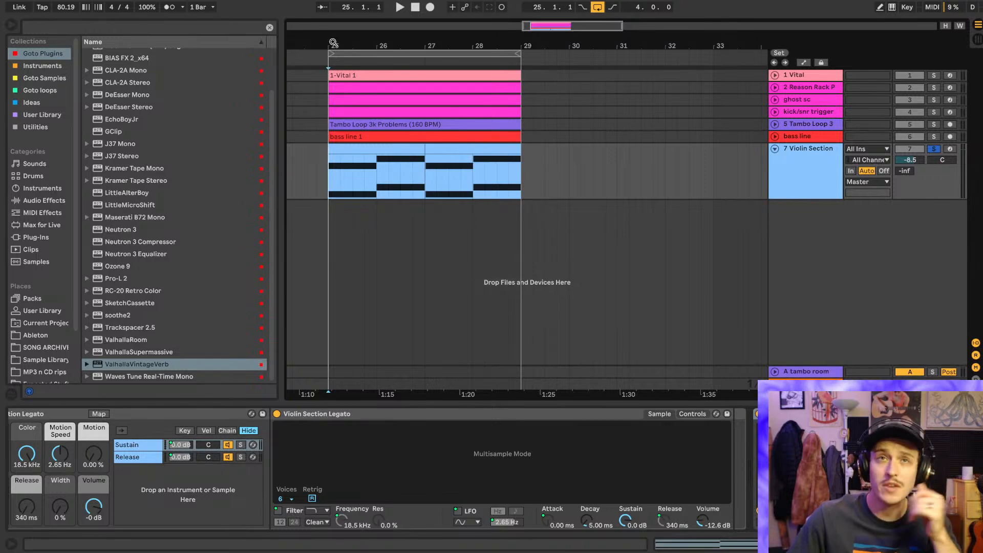
left_click_drag(333, 42, 387, 196)
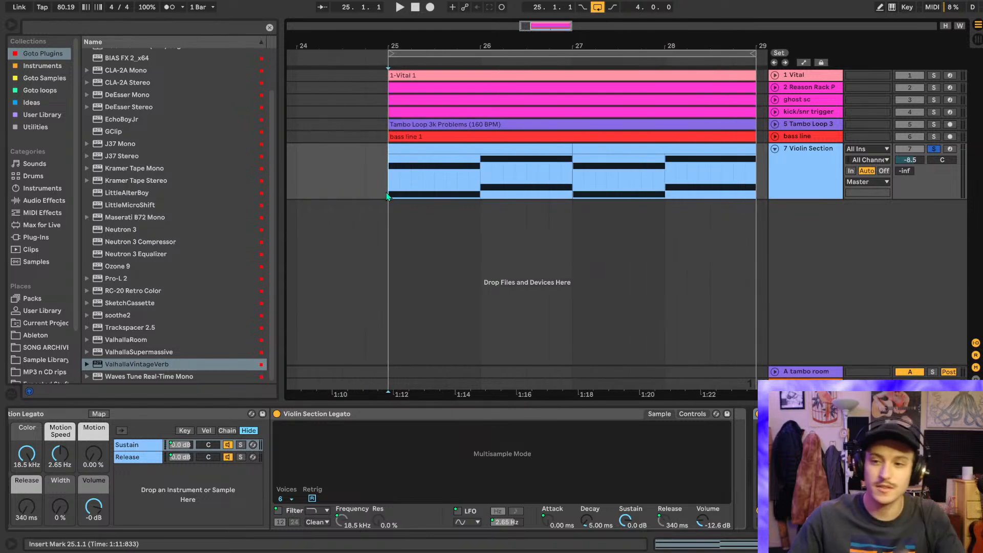
key("space")
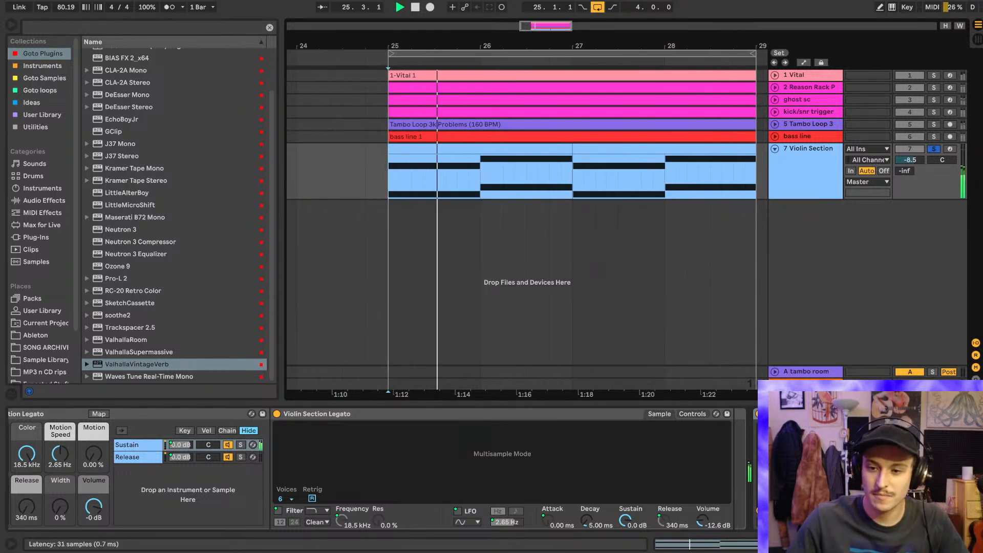
left_click(779, 414)
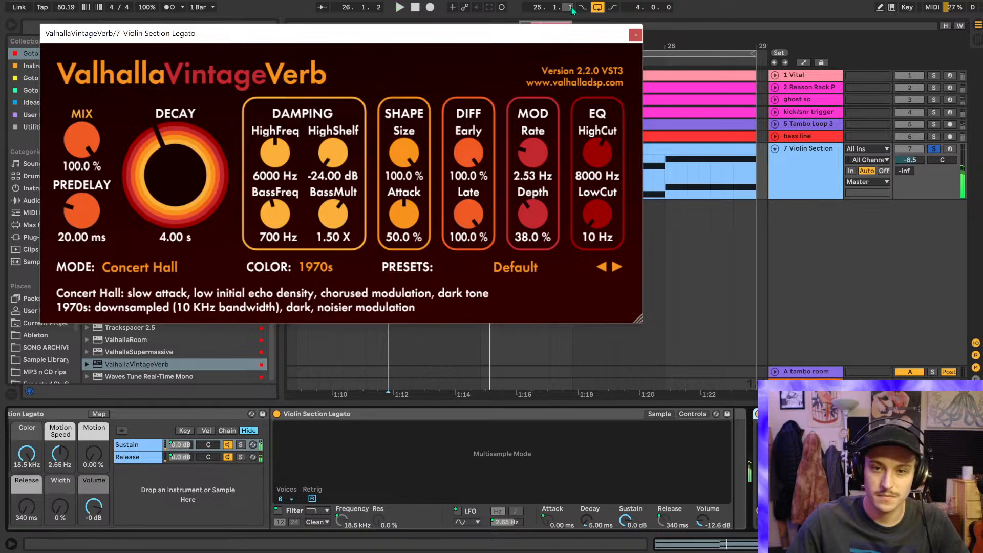
left_click(636, 36)
- Shorten the chord notes in both bars of the first violin clip to two beats each and play them back
double_click(450, 149)
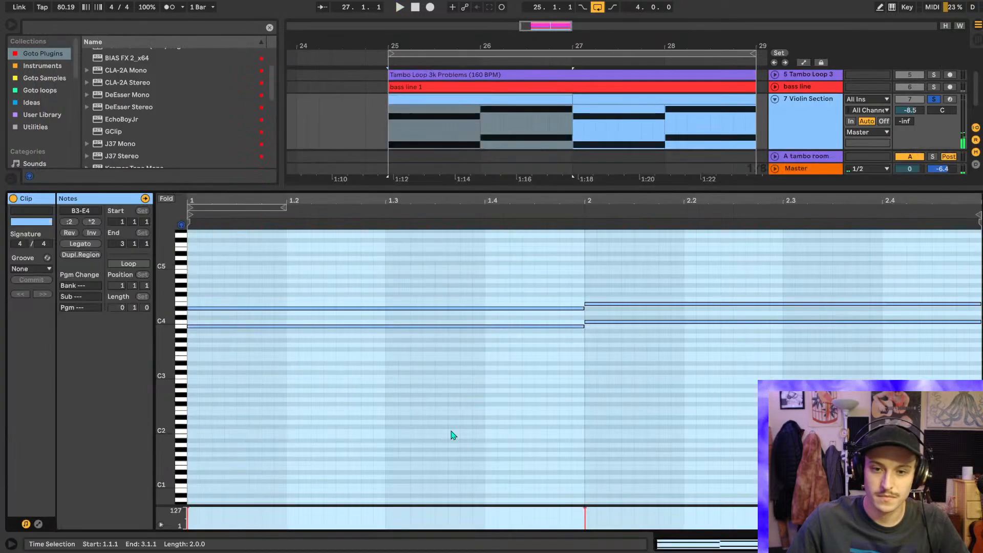
left_click_drag(448, 429, 477, 205)
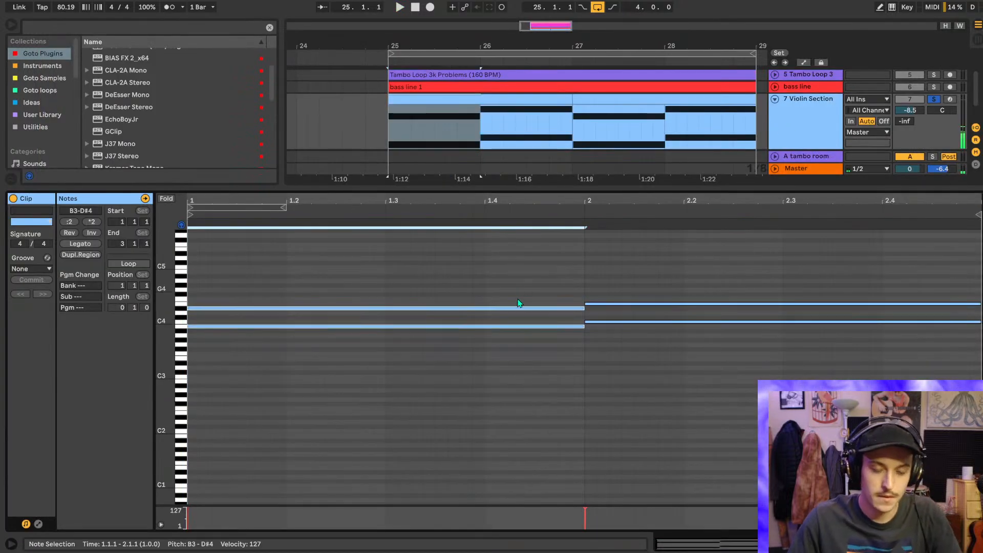
left_click_drag(582, 309, 385, 313)
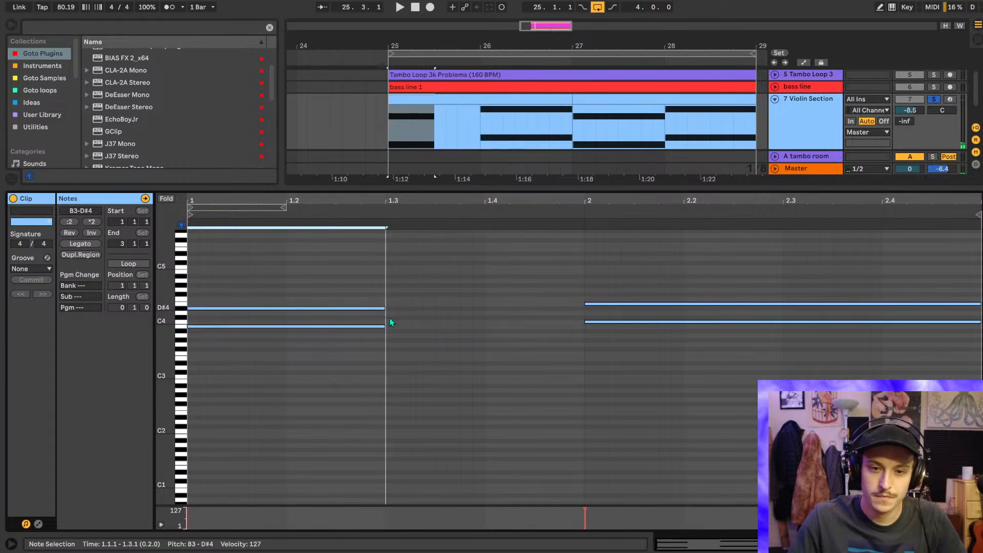
left_click_drag(757, 397, 845, 192)
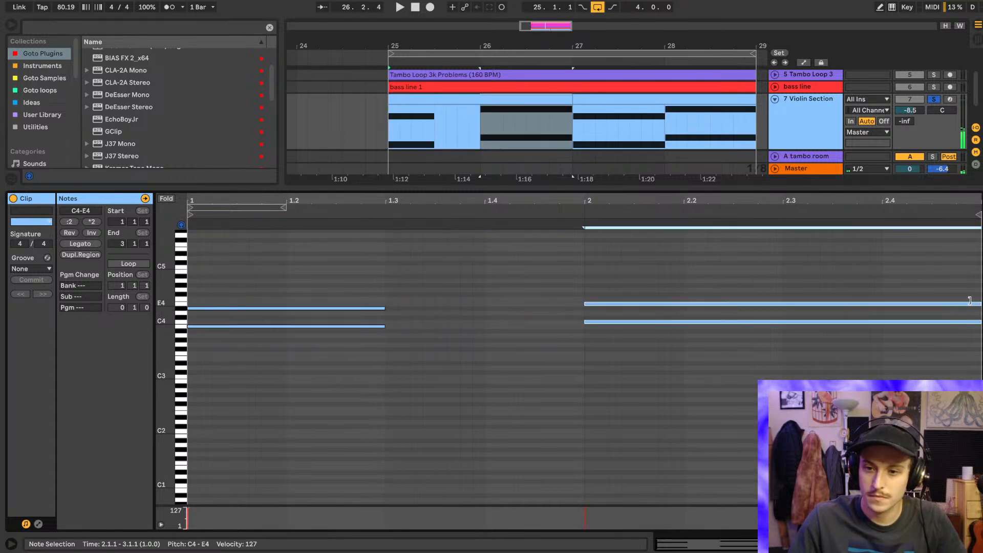
left_click_drag(970, 303, 785, 274)
key("space")
key("shift+Tab")
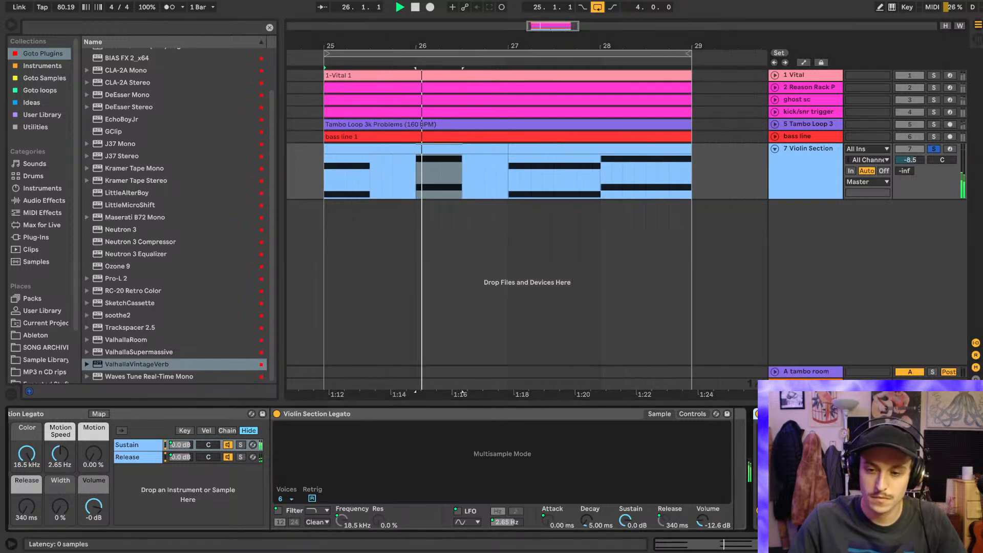
- Try ValhallaVintageVerb's Plate mode on the Violin Section track, then set its color to 1980s and its mode to Concert Hall
left_click(777, 413)
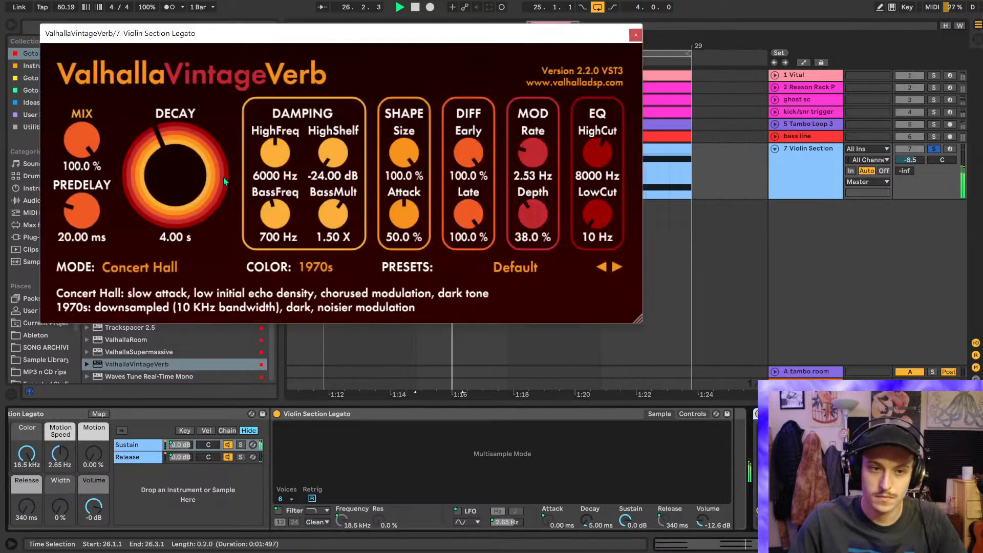
left_click(133, 273)
left_click(212, 305)
left_click(316, 267)
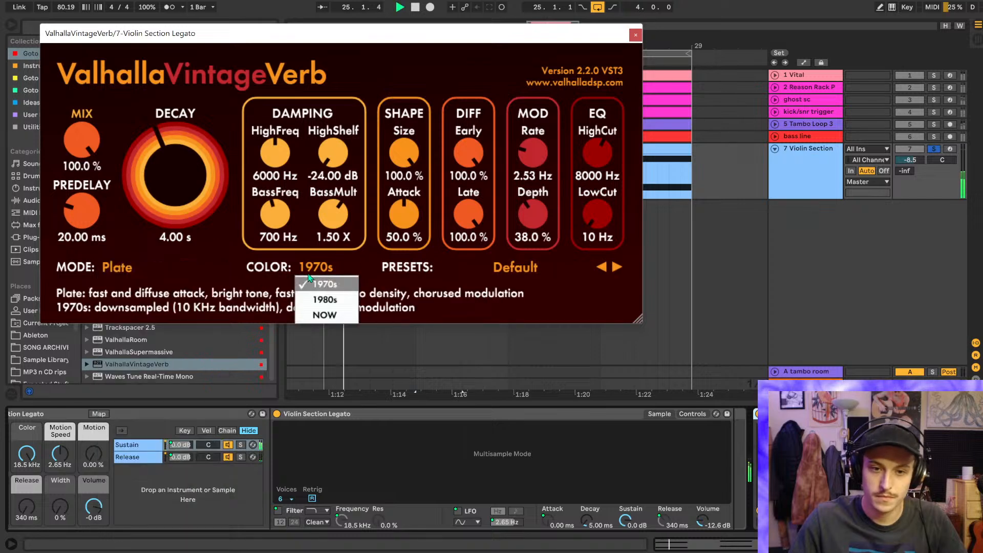
left_click(325, 299)
left_click(117, 267)
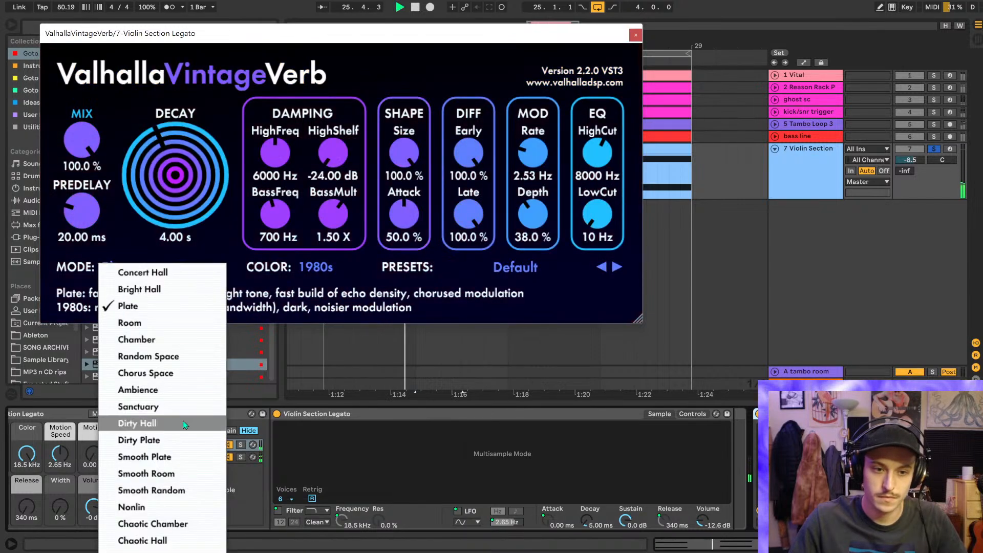
left_click(154, 273)
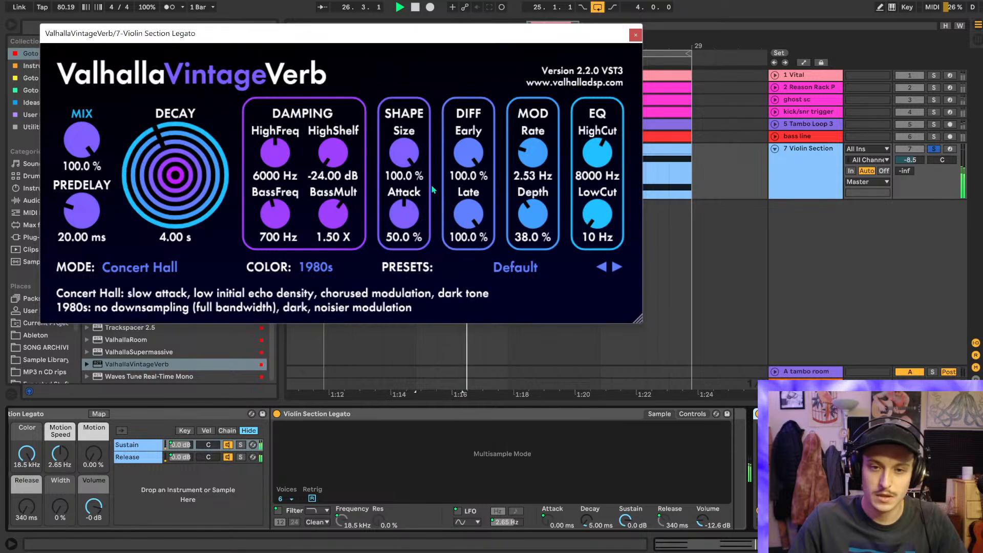
left_click(635, 34)
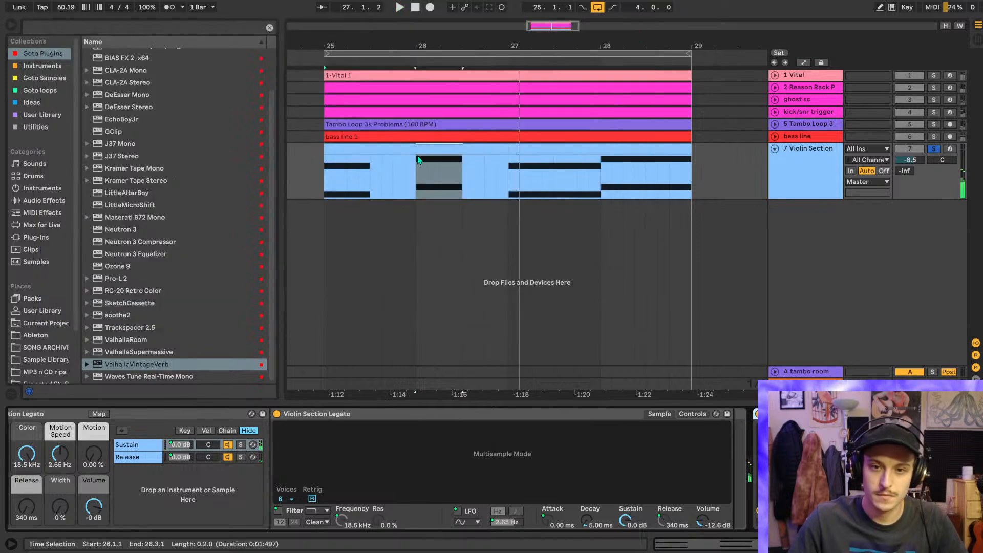
- Shorten the violin chords in bars 27 and 28 to two beats each and play the part from bar 25
left_click(326, 193)
scroll(551, 205, "left", 3)
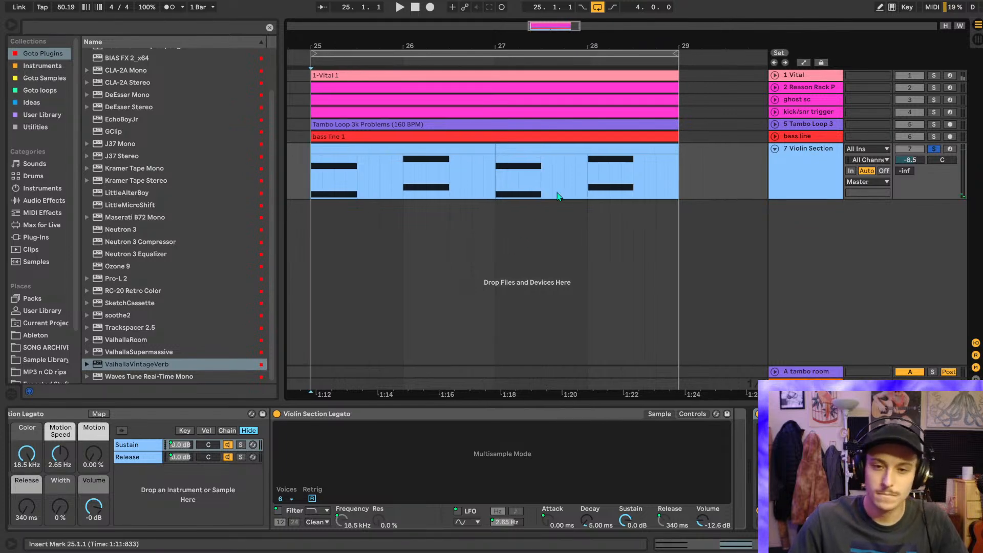
scroll(616, 184, "right", 3)
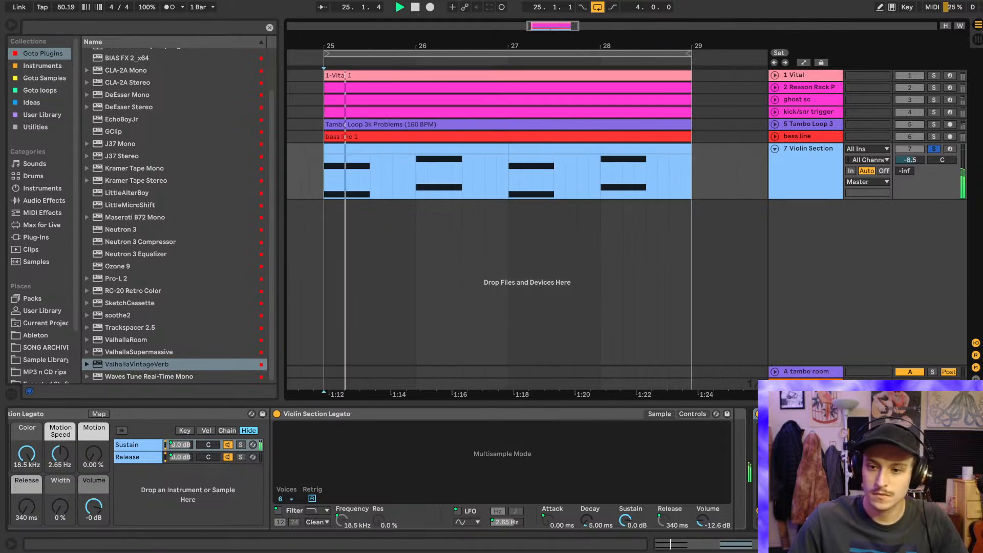
- Set the ValhallaVintageVerb attack to 84.4 % while the violins play, and check the track's Decimort2 settings
left_click(777, 414)
left_click_drag(404, 152, 402, 270)
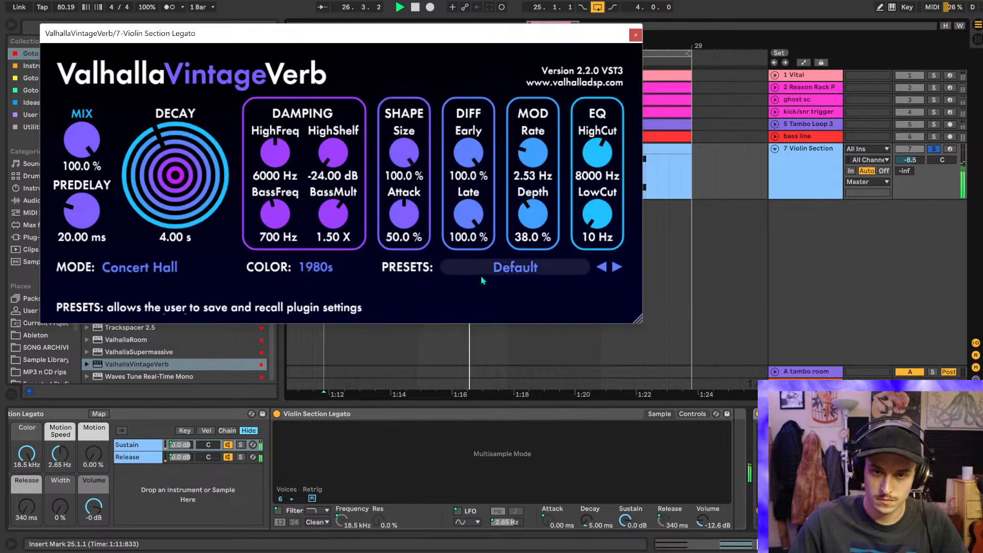
left_click_drag(404, 220, 409, 169)
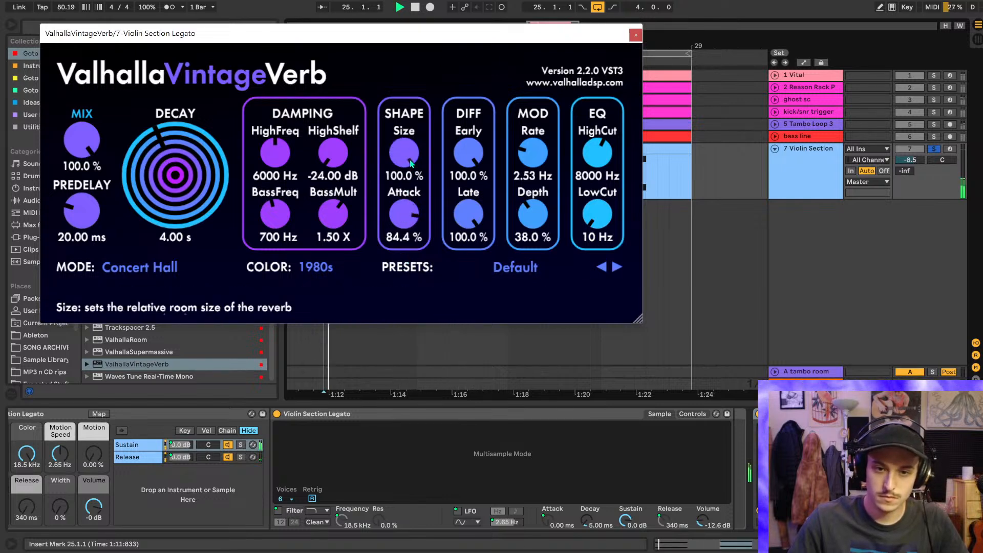
key("space")
left_click(776, 414)
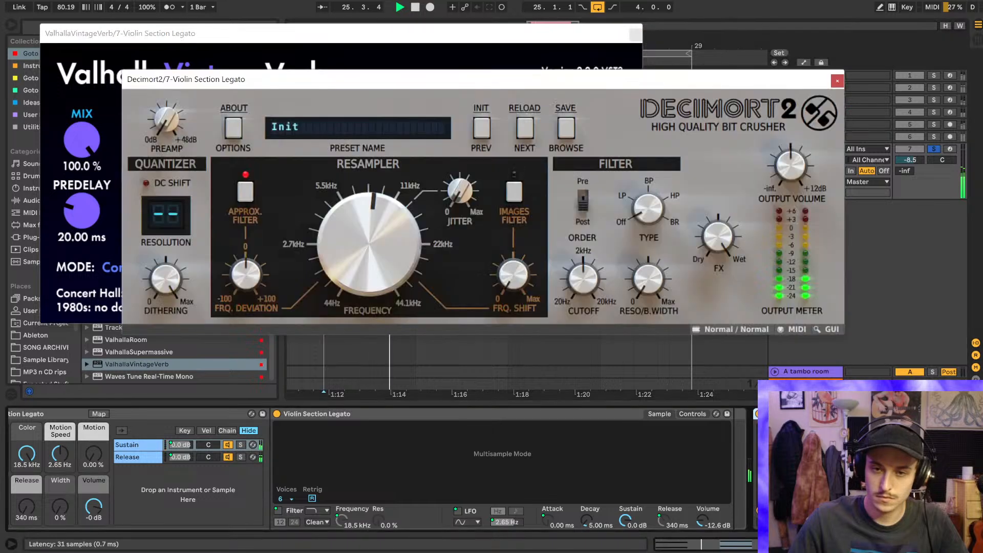
left_click(836, 80)
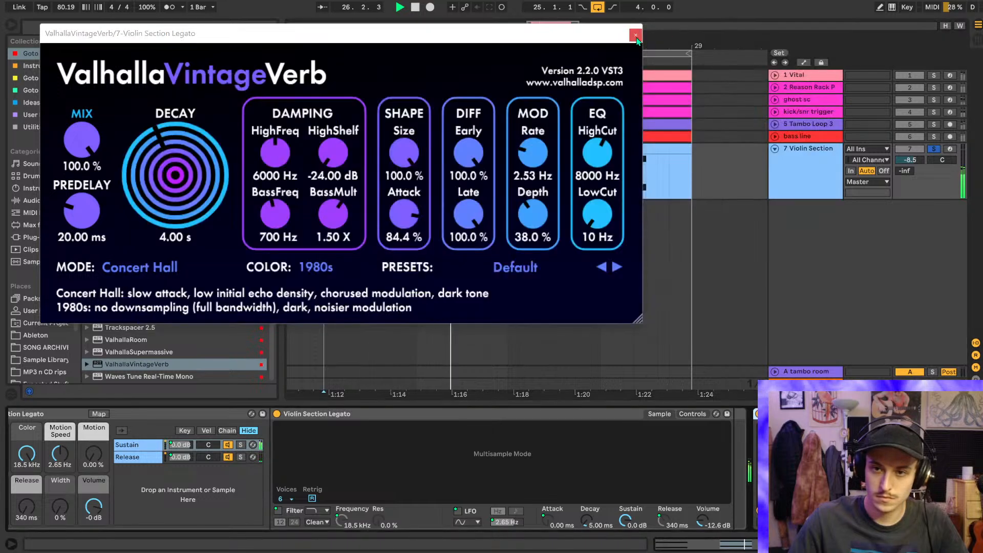
- Unsolo the Violin Section track, close the reverb window and raise the track's volume to -6.1 dB
key("s")
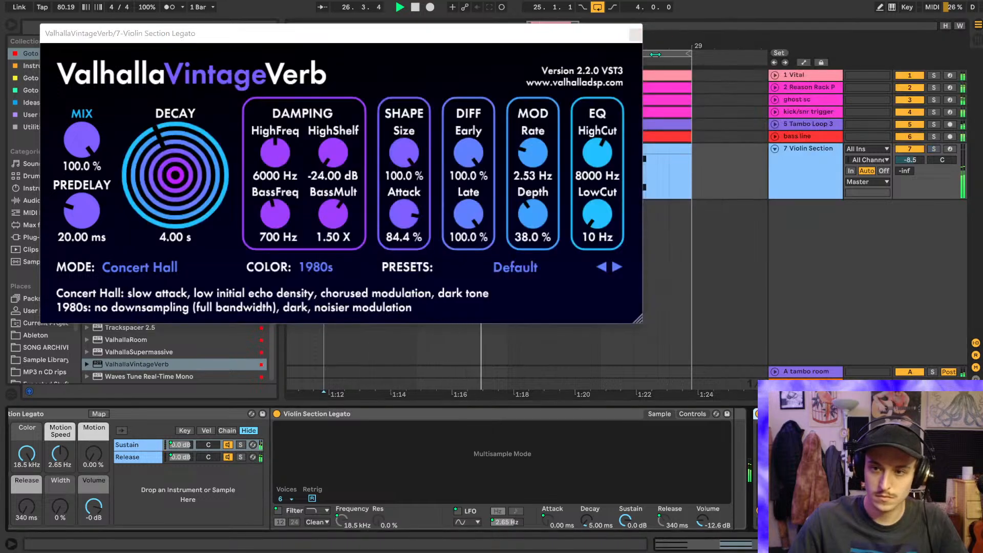
left_click(628, 34)
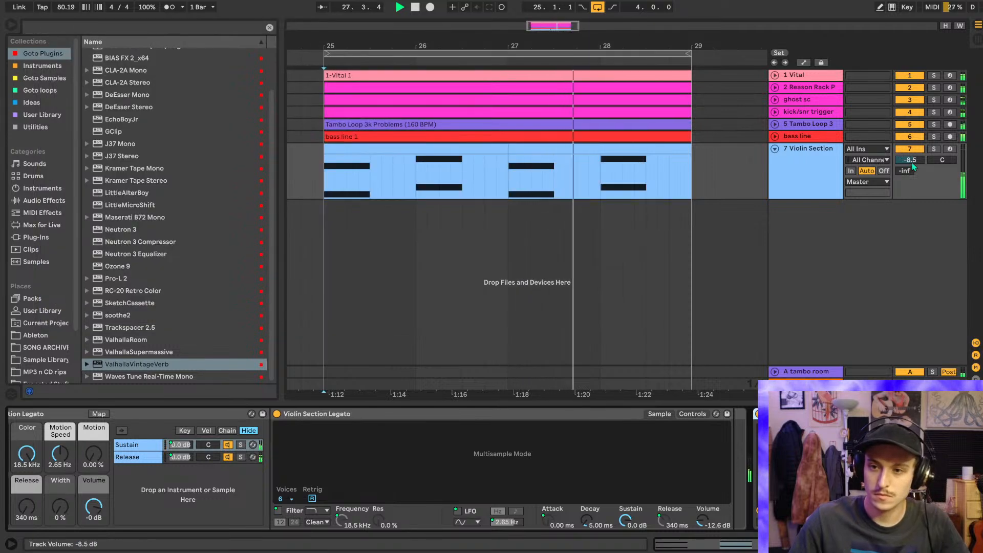
left_click_drag(913, 163, 912, 155)
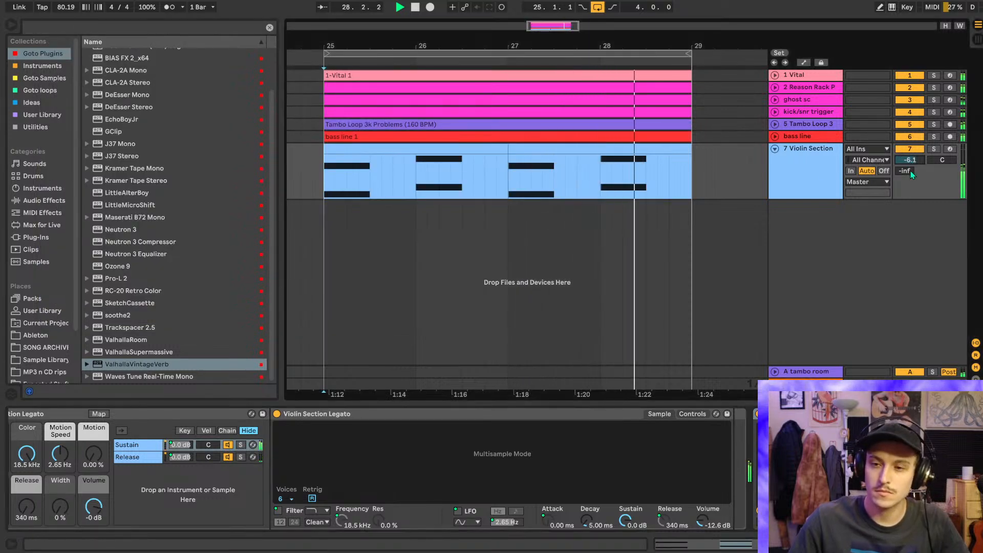
- Put the Violin Section track in a group named "scrap", color the group dark grey and fold it
left_click(775, 149)
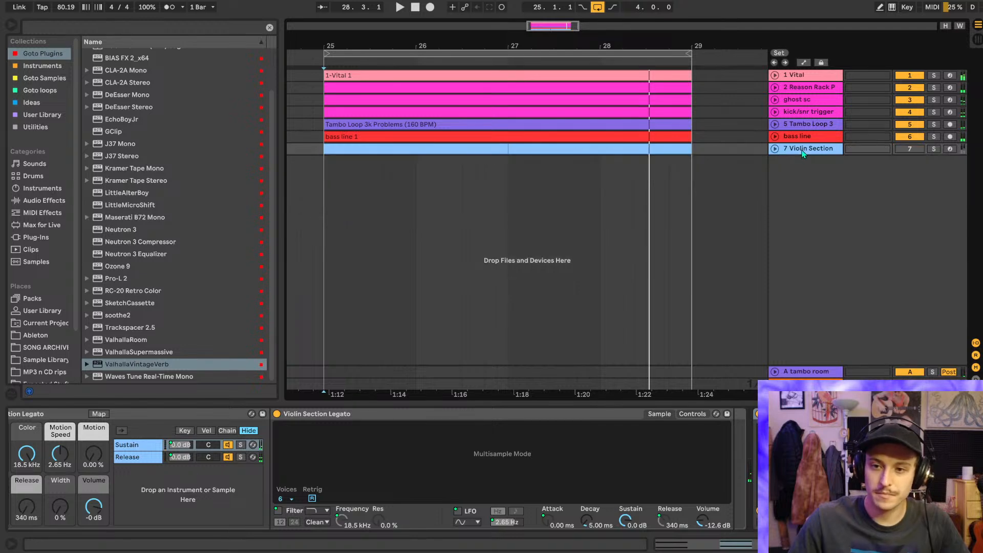
key("ctrl+g")
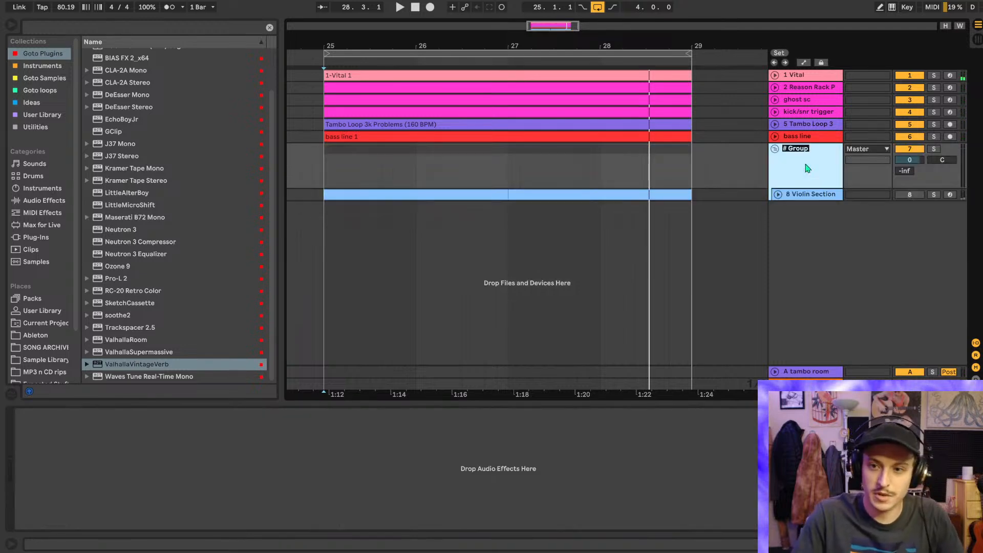
right_click(807, 168)
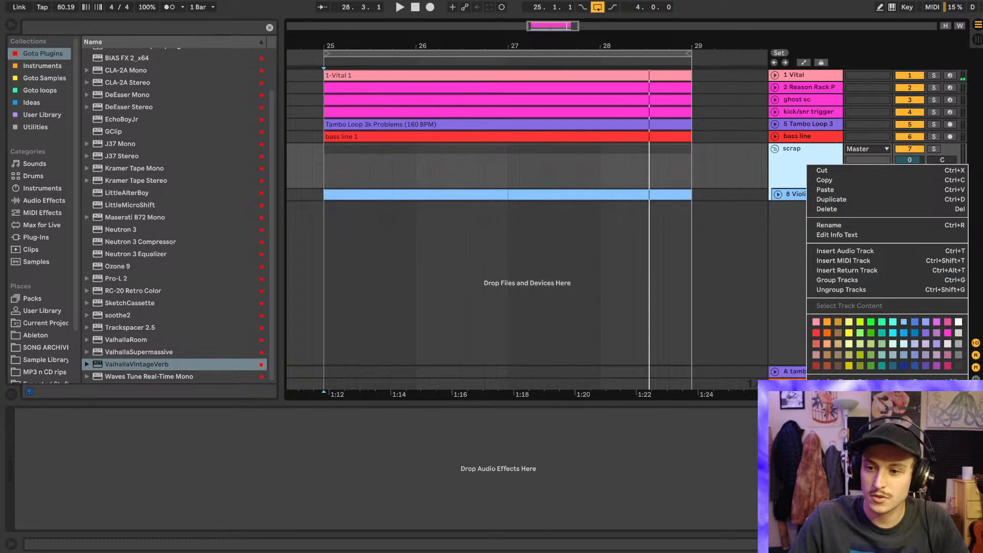
left_click(958, 366)
left_click(773, 149)
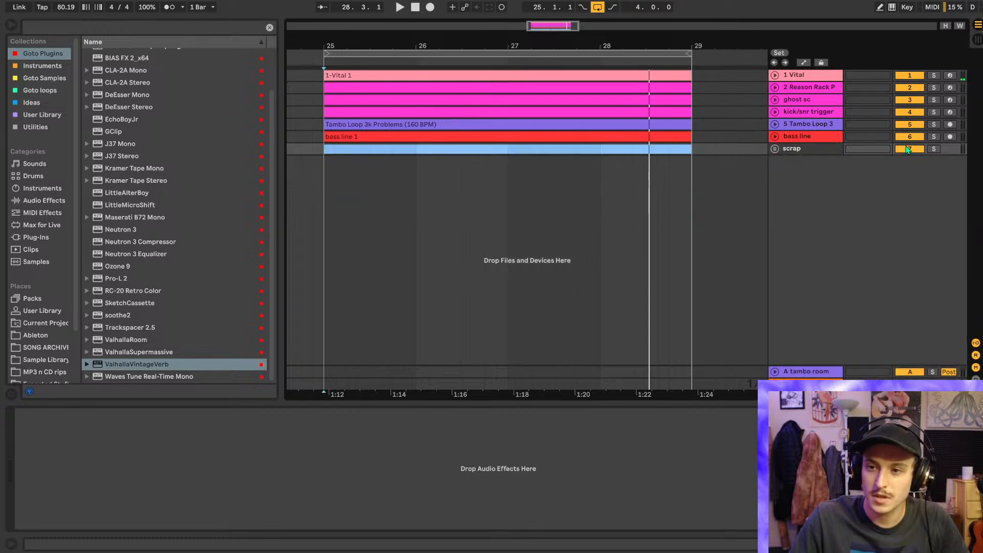
- Deactivate the scrap group, play the beat without it from bar 25 and save the set
key("space")
key("minus")
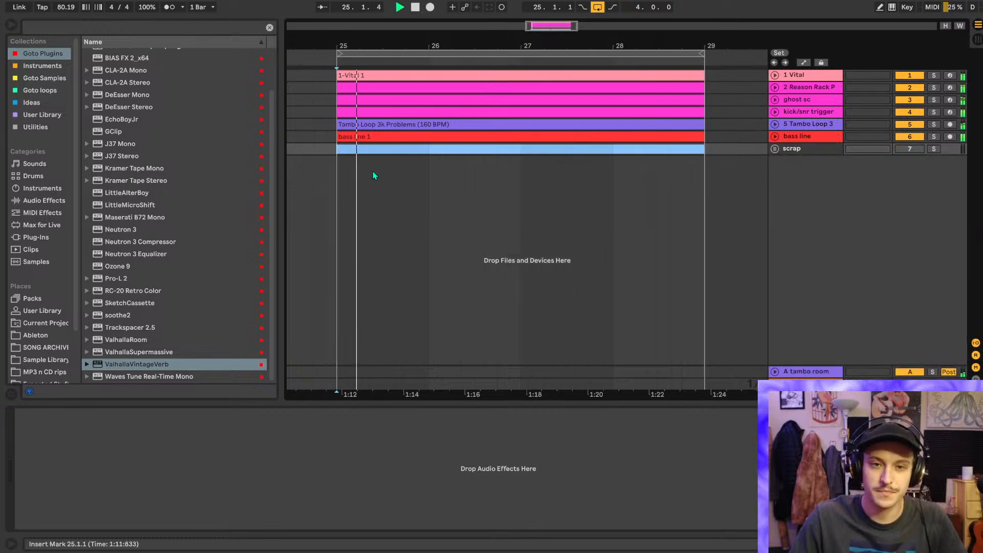
key("ctrl+s")
key("space")
- Copy the Vital melody clip and the bass line clip from bar 25 to bar 5 for an intro
scroll(527, 94, "left", 5)
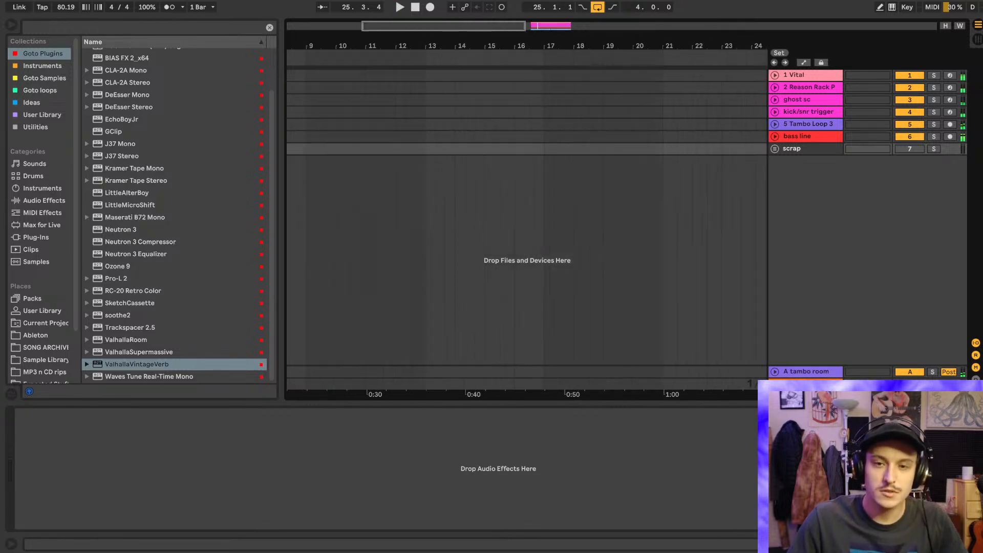
scroll(527, 94, "down", 4)
left_click(557, 77)
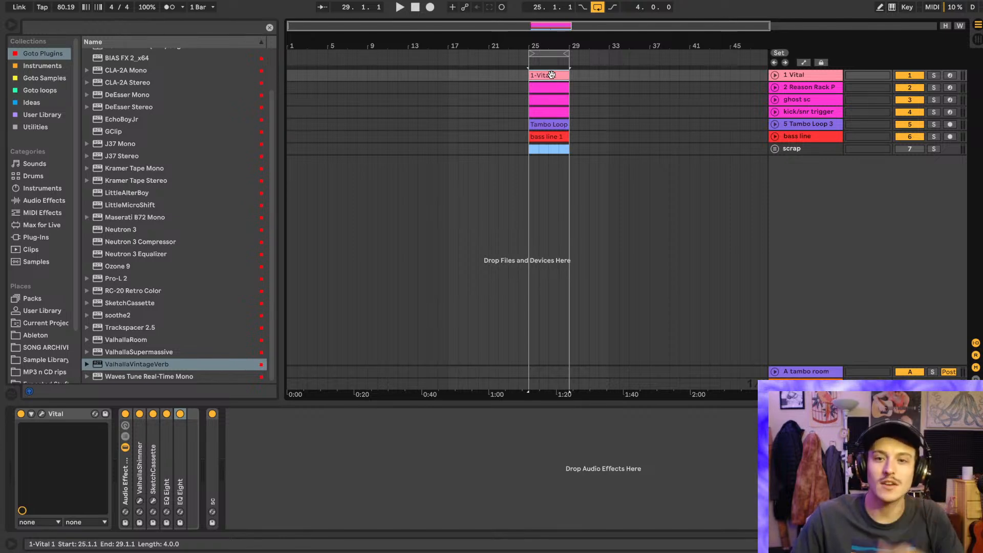
left_click_drag(551, 75, 350, 76)
left_click_drag(329, 41, 329, 54)
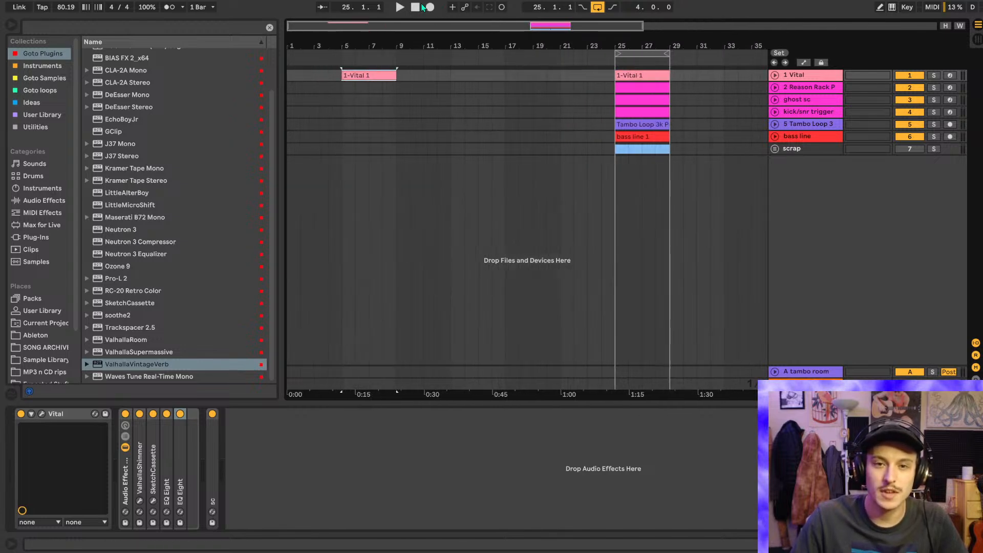
left_click(345, 88)
left_click_drag(653, 137, 375, 137)
- Solo the Vital track, play it from bar 5 and add an EQ Eight after its effect rack
scroll(351, 93, "up", 4)
scroll(351, 93, "left", 1)
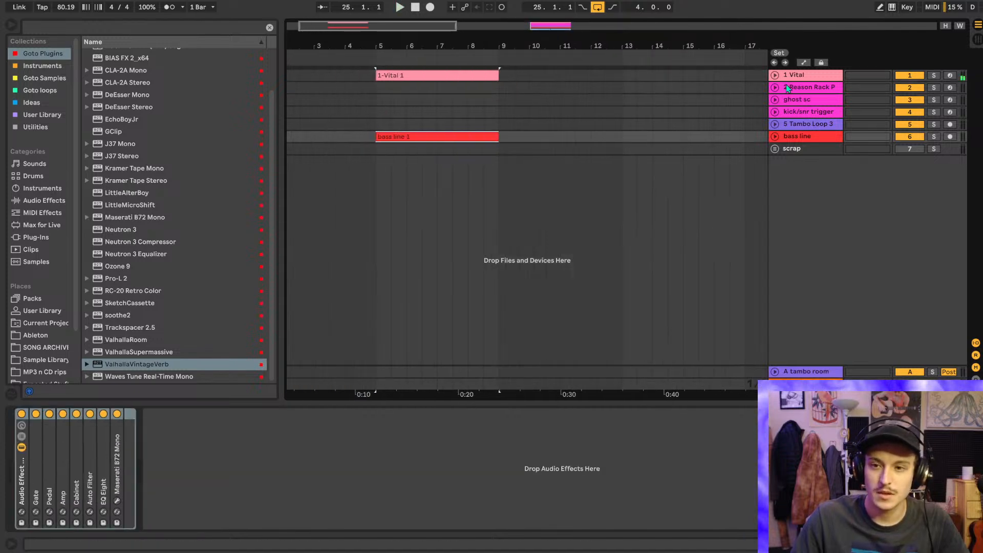
left_click(772, 73)
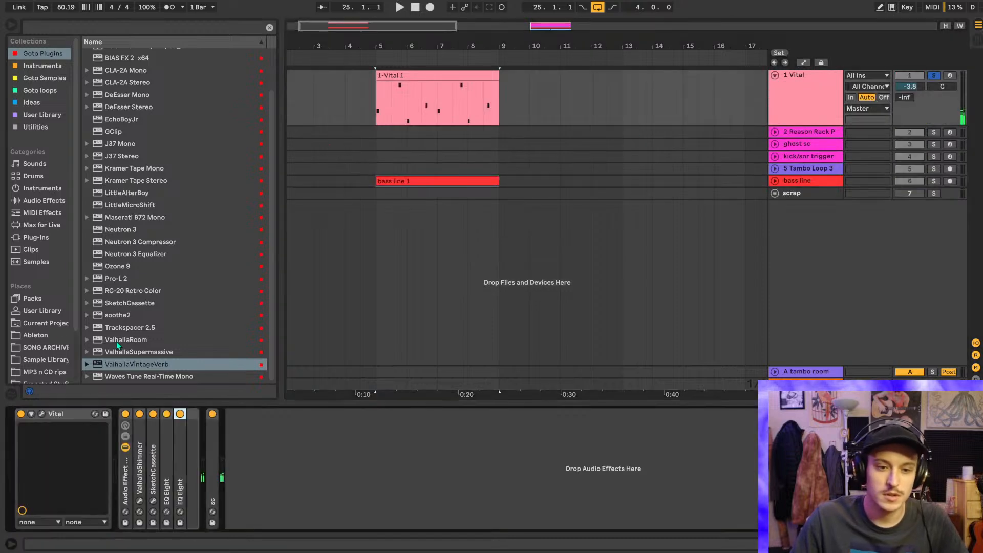
key("space")
left_click(40, 201)
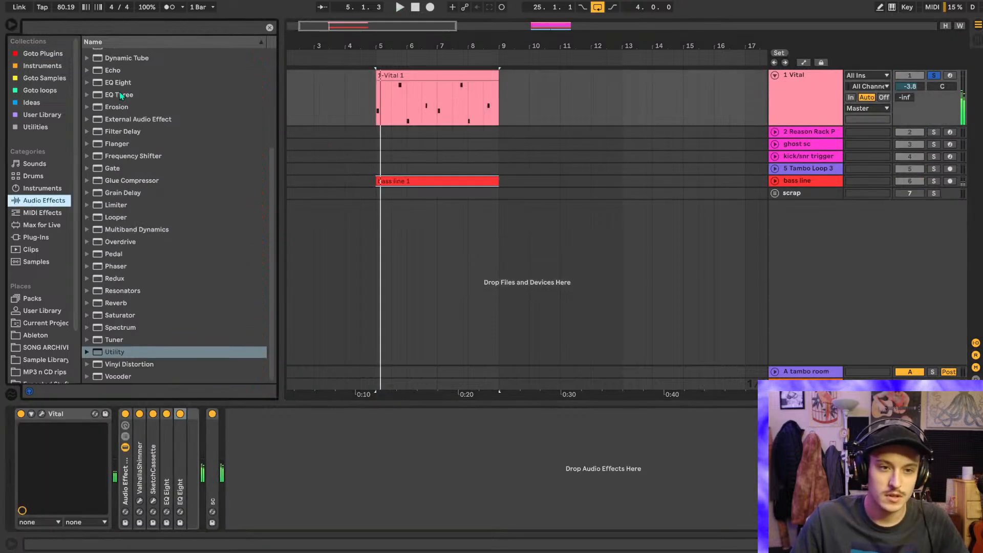
left_click_drag(118, 84, 206, 488)
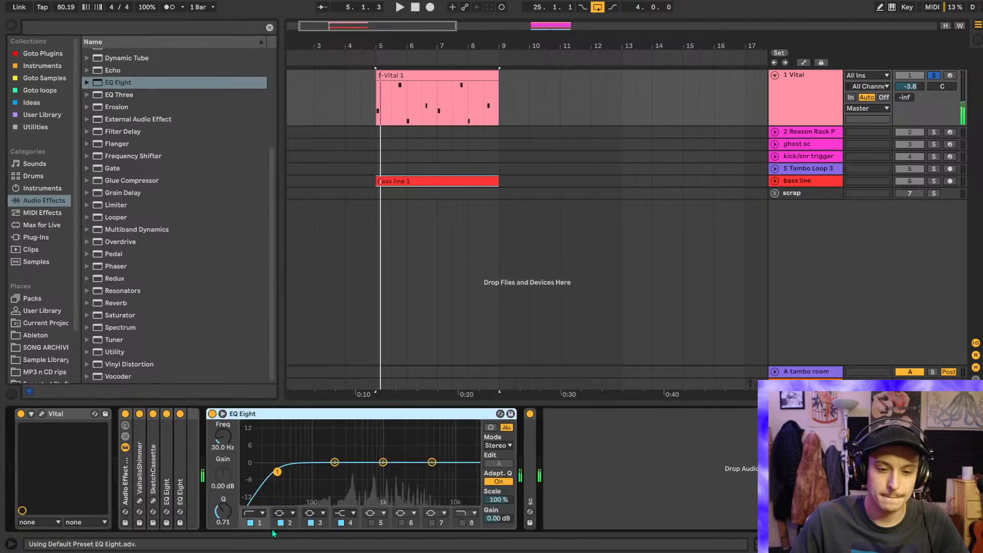
- Give the EQ Eight a steep low cut on band 1 and a 4.74 kHz high cut on band 4, and unsolo Vital
left_click(252, 513)
left_click(250, 436)
left_click_drag(276, 471, 362, 477)
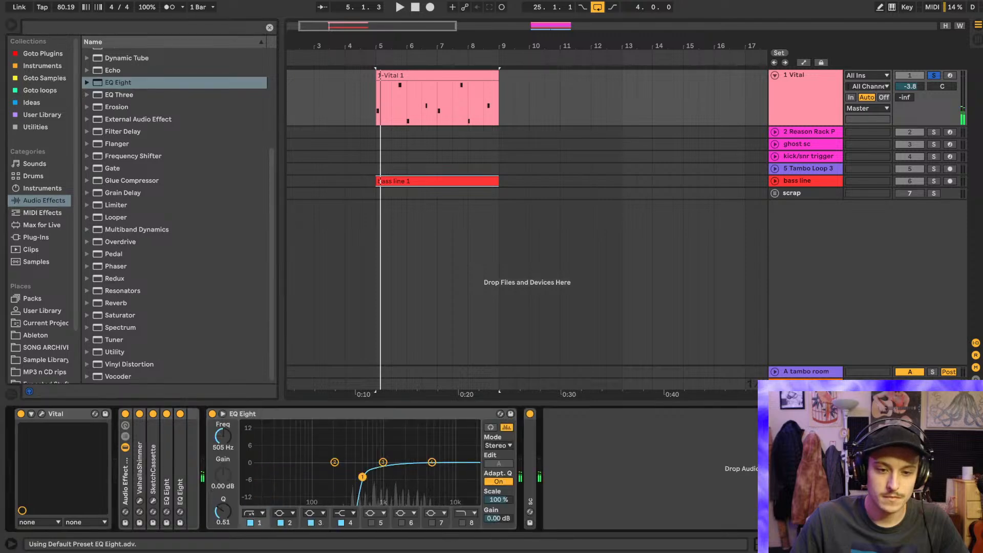
left_click(347, 513)
left_click(347, 505)
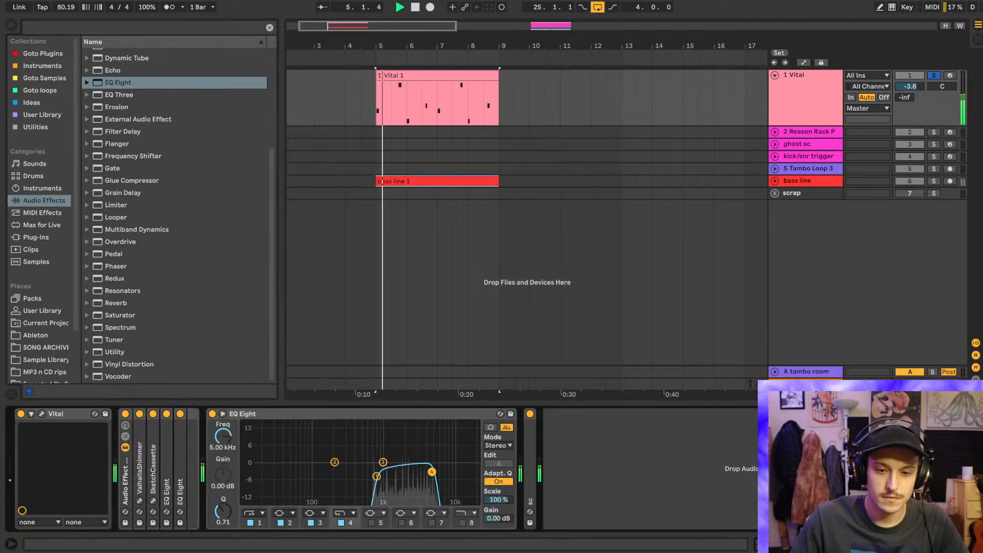
left_click_drag(430, 476, 429, 475)
key("s")
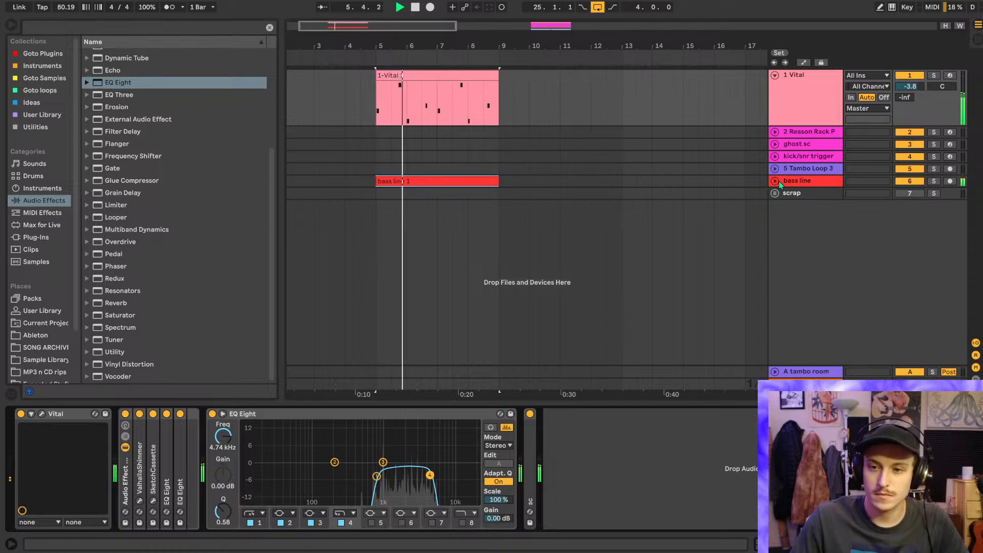
- Move the EQ Eight to the start of the master track's device chain and set its low cut to 325 Hz during playback
left_click_drag(438, 415, 729, 410)
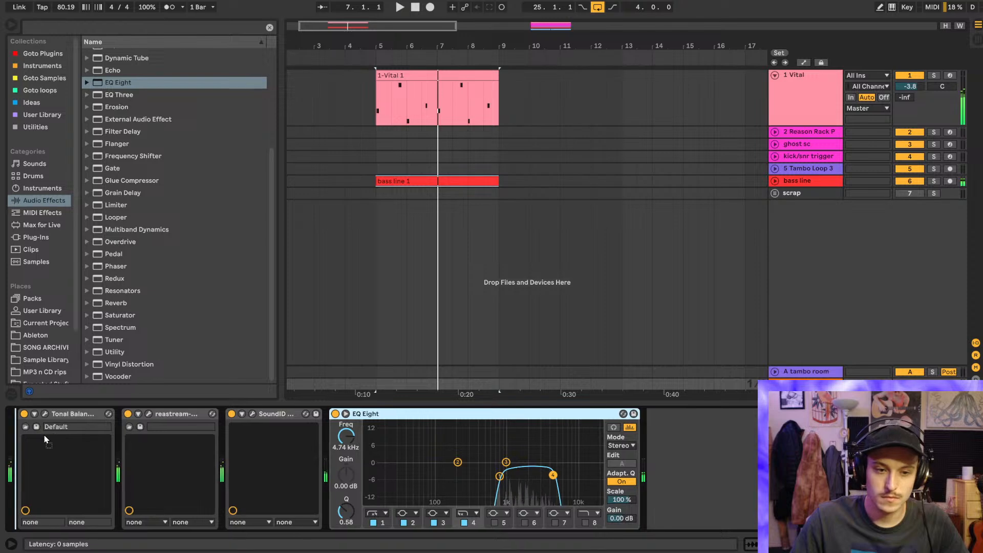
left_click_drag(44, 436, 44, 436)
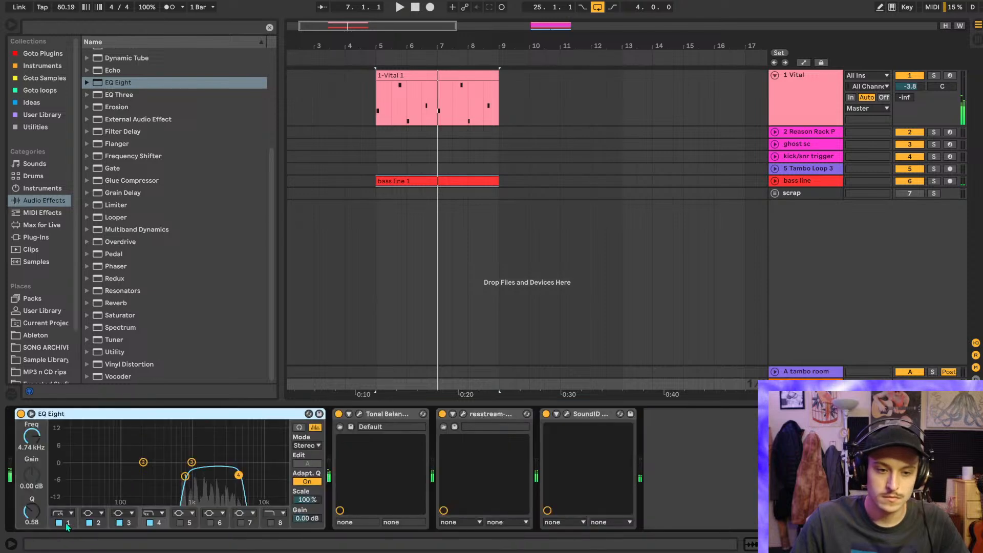
key("space")
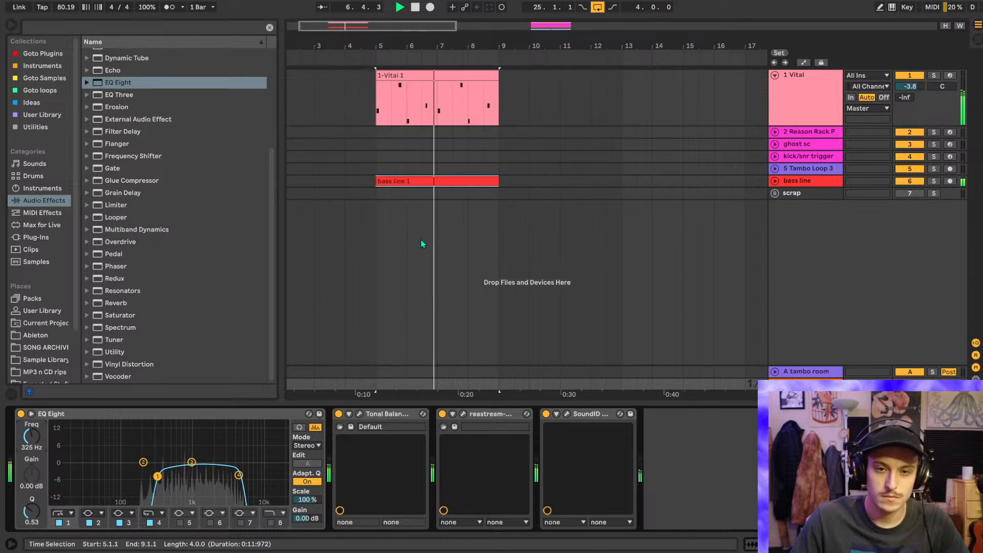
- Delete the empty time from bar 9 to bar 25 so the full beat follows the intro, and turn off the loop
scroll(452, 152, "down", 2)
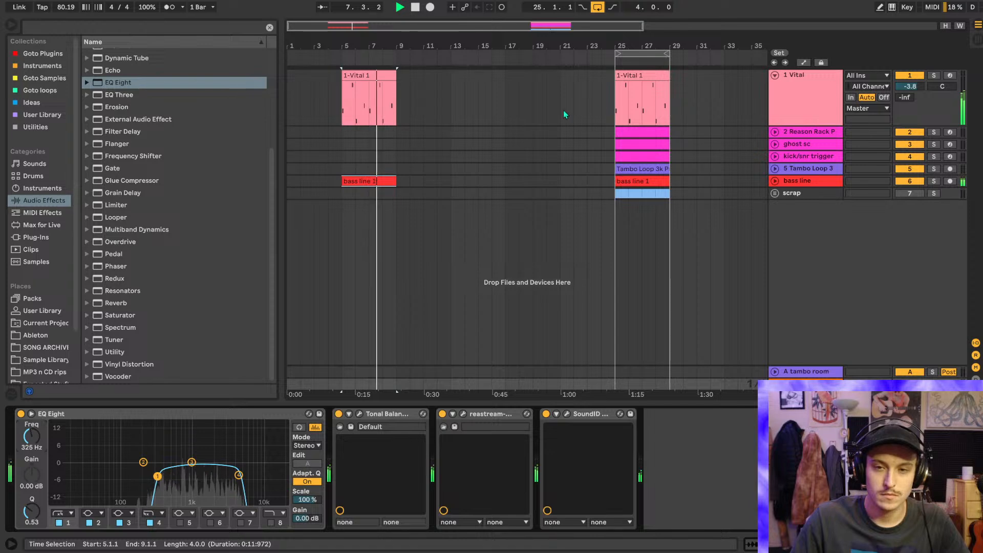
left_click_drag(614, 110, 403, 122)
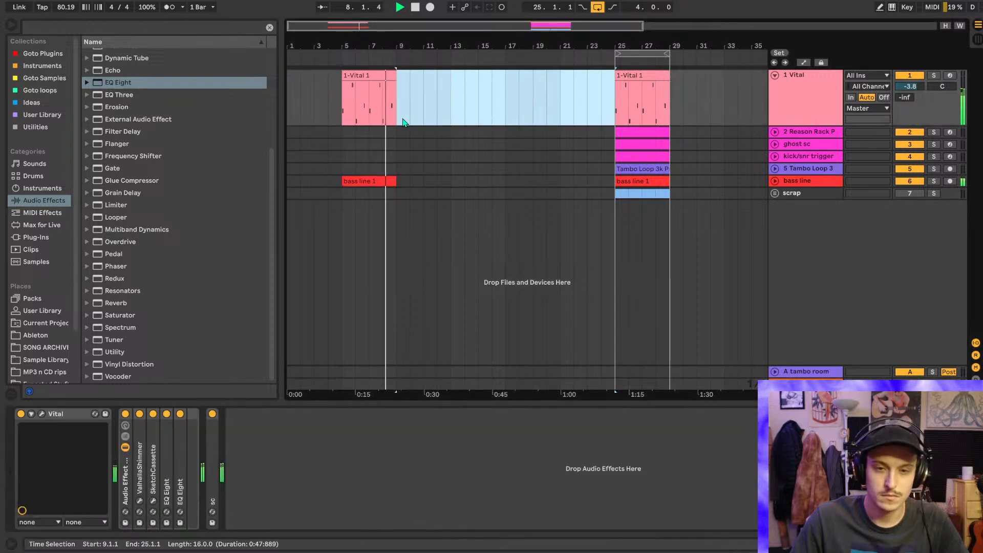
key("ctrl+shift+Delete")
scroll(369, 108, "up", 4)
left_click(597, 7)
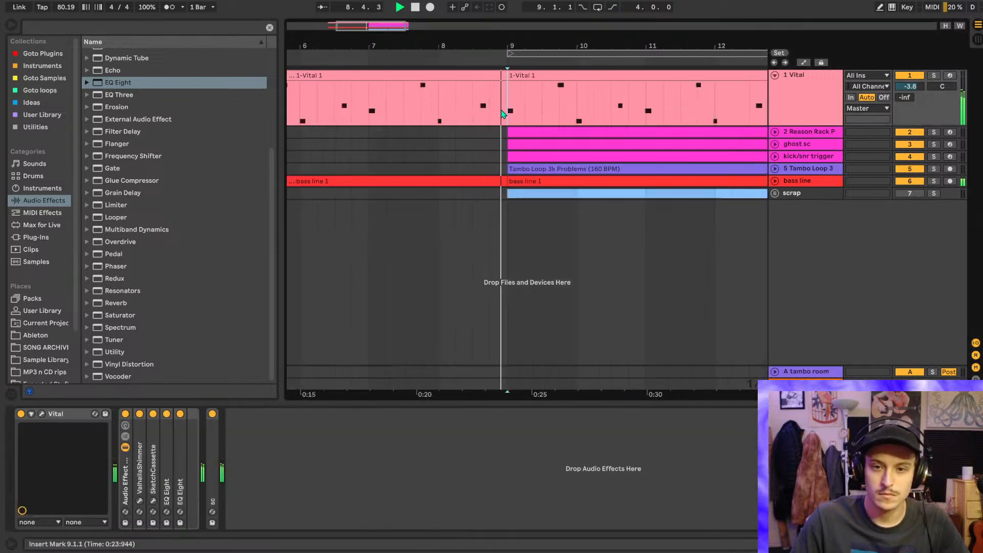
- Automate the Device On state of the master track's EQ Eight so the filter switches off at bar 9
left_click(806, 396)
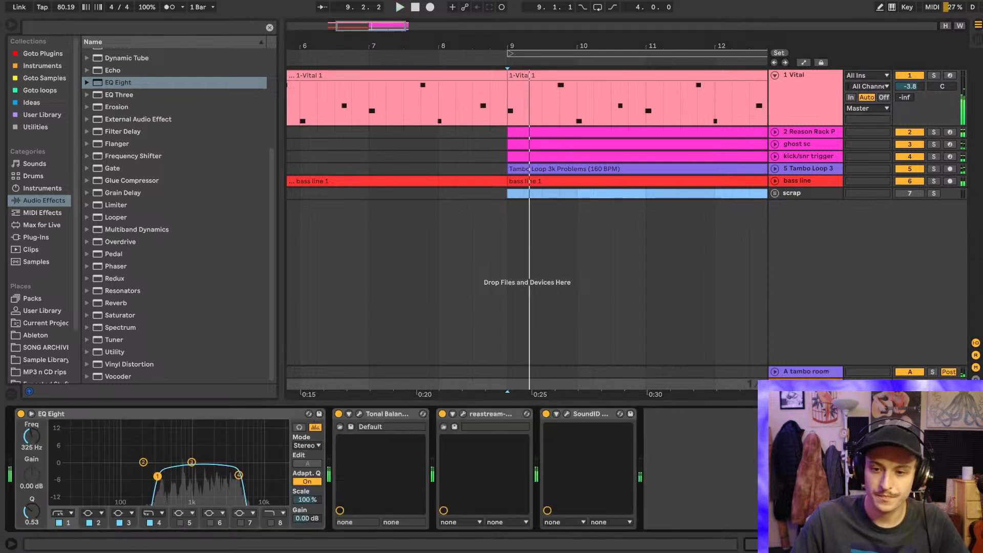
right_click(21, 415)
left_click(46, 419)
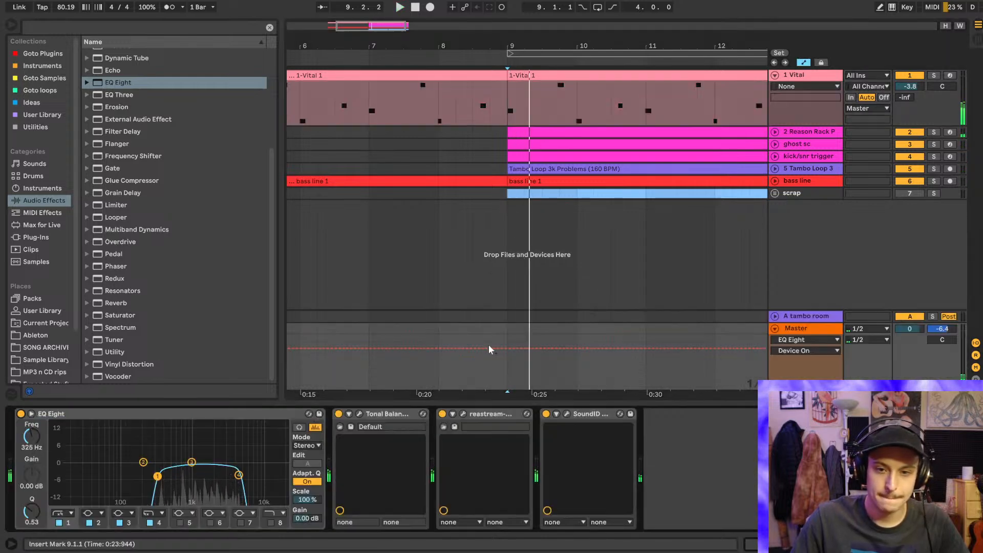
left_click(505, 353)
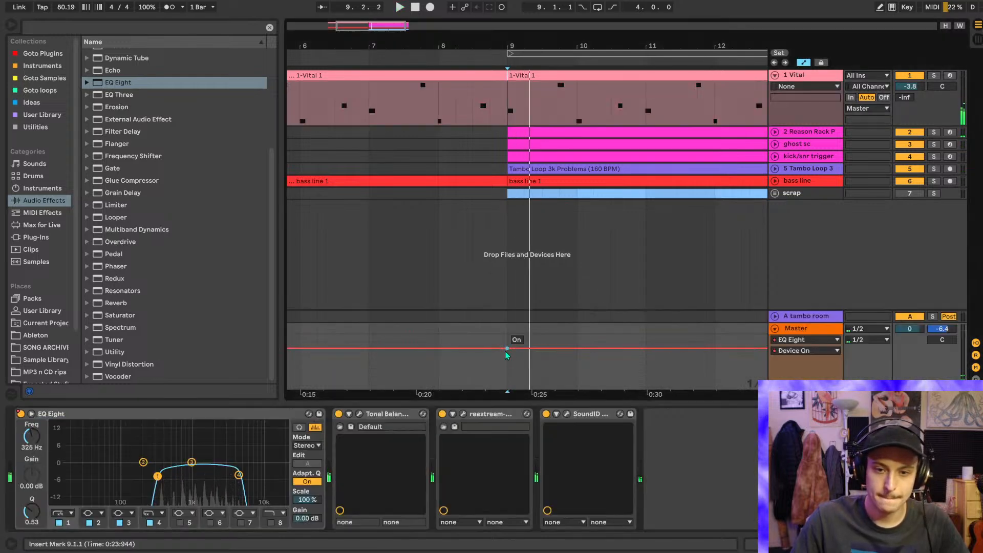
left_click_drag(489, 350, 510, 374)
left_click(479, 358)
- Play the transition from bar 8 into the full beat at bar 9 and hide the automation lanes
key("space")
scroll(490, 329, "down", 3)
left_click(475, 368)
key("space")
key("space")
key("a")
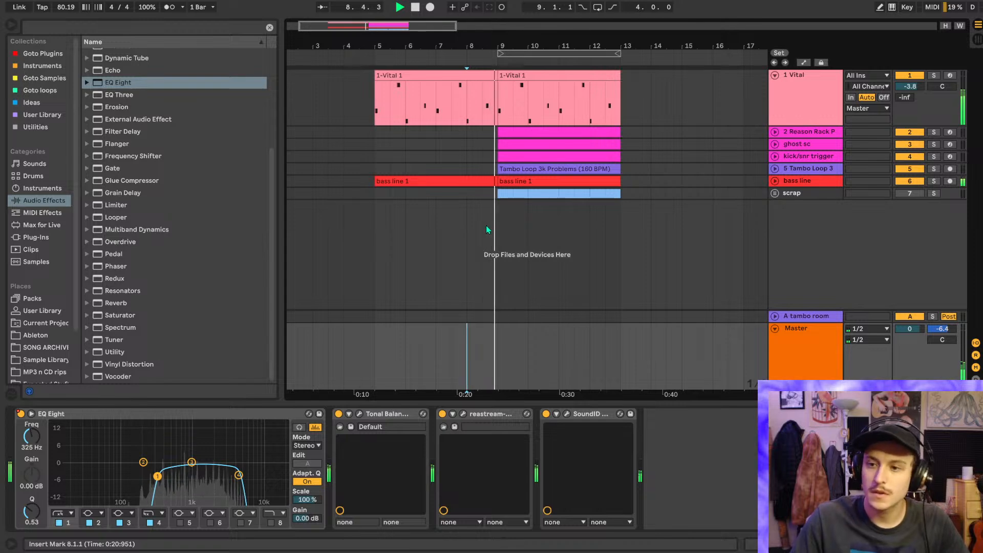
left_click(395, 77)
key("space")
- Move the automated EQ Eight from the master track to the end of the bass line track's device chain
left_click(392, 72)
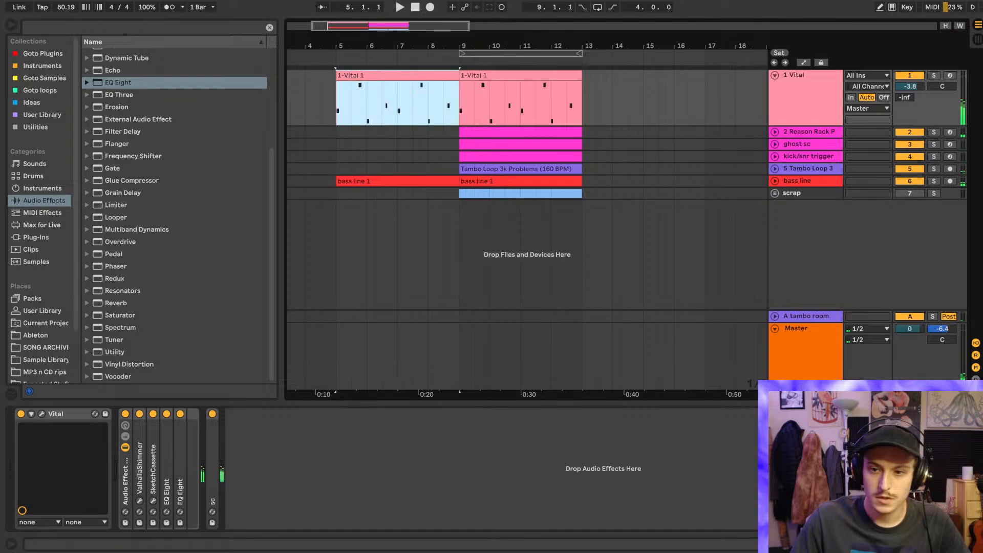
left_click(808, 376)
left_click(249, 414)
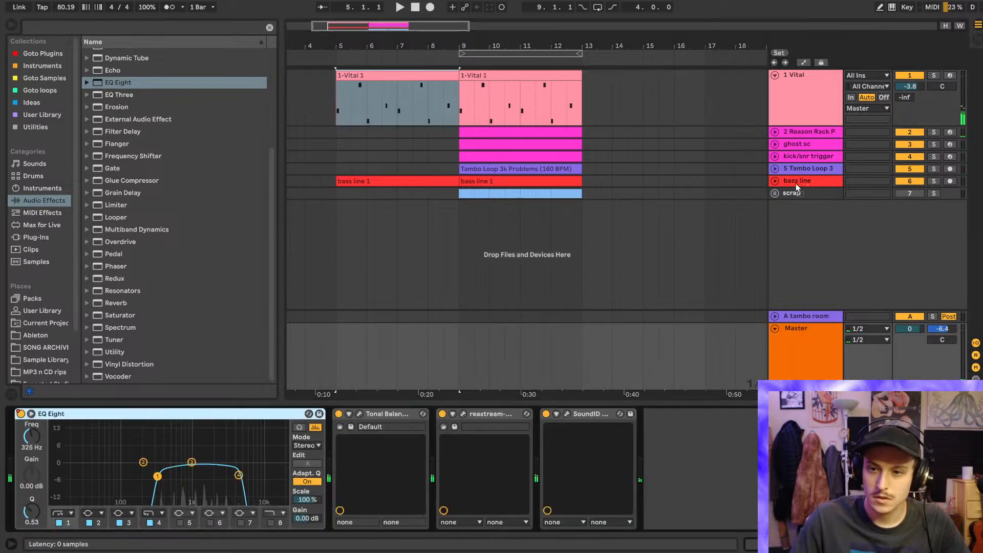
left_click(802, 182)
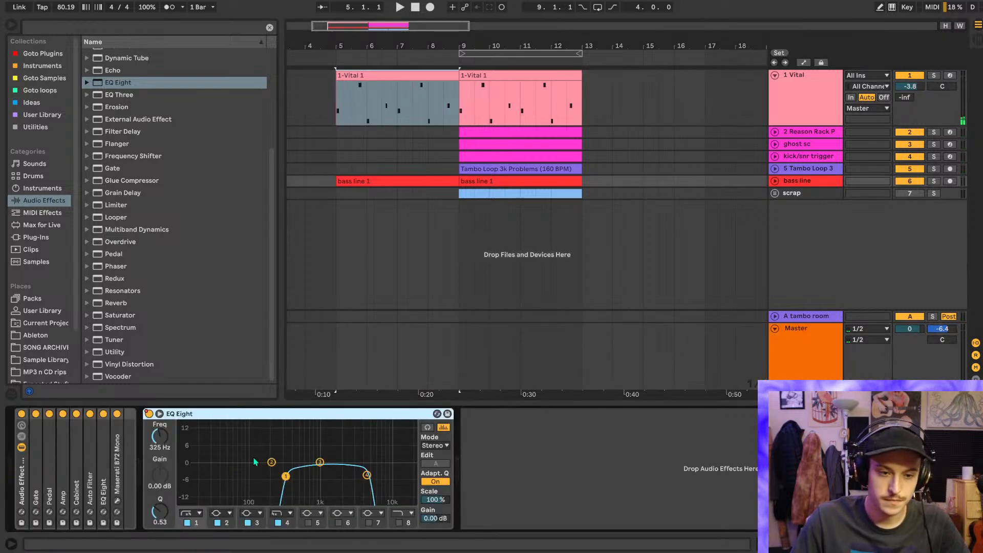
- Solo the bass line and lower its EQ Eight's band 4 high cut to 1.47 kHz during playback
key("s")
key("space")
left_click_drag(367, 475, 331, 474)
- Copy the bass line's EQ Eight to the end of the Vital track's device chain
left_click(204, 414)
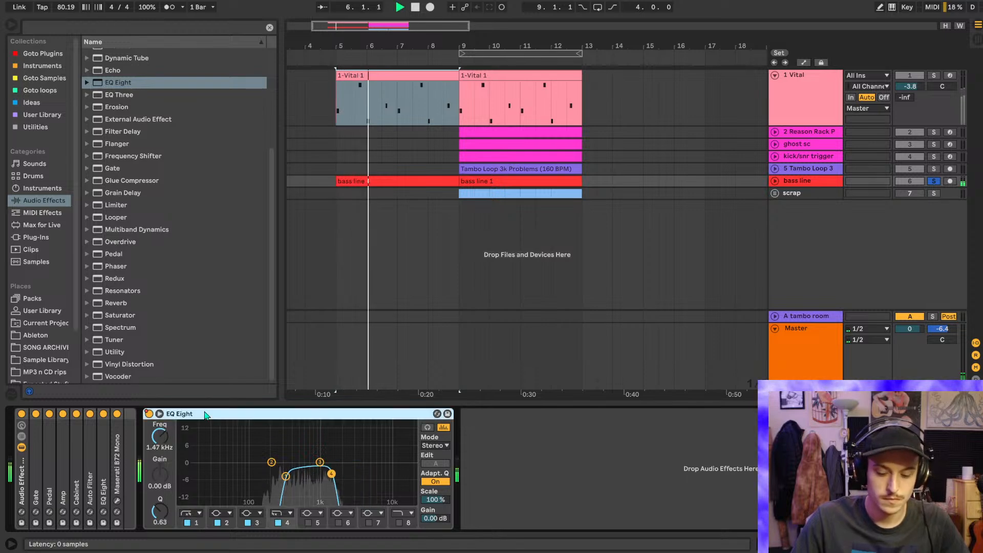
key("ctrl+c")
left_click(832, 97)
key("ctrl+v")
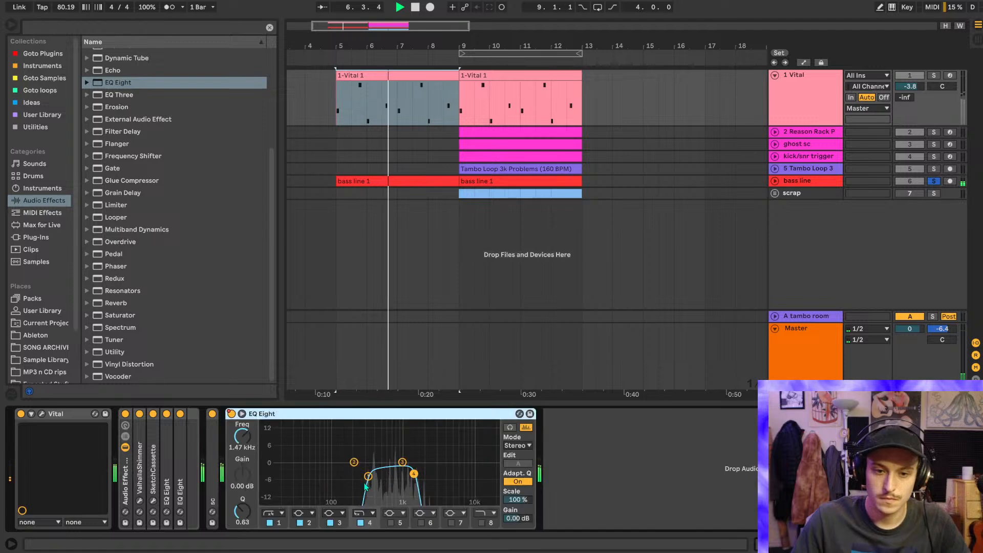
- With Vital also soloed, set its EQ Eight's low cut to 330 Hz with Q 0.33, disable band 3 and set band 4 to 1.38 kHz
key("space")
left_click(933, 75, "ctrl")
key("space")
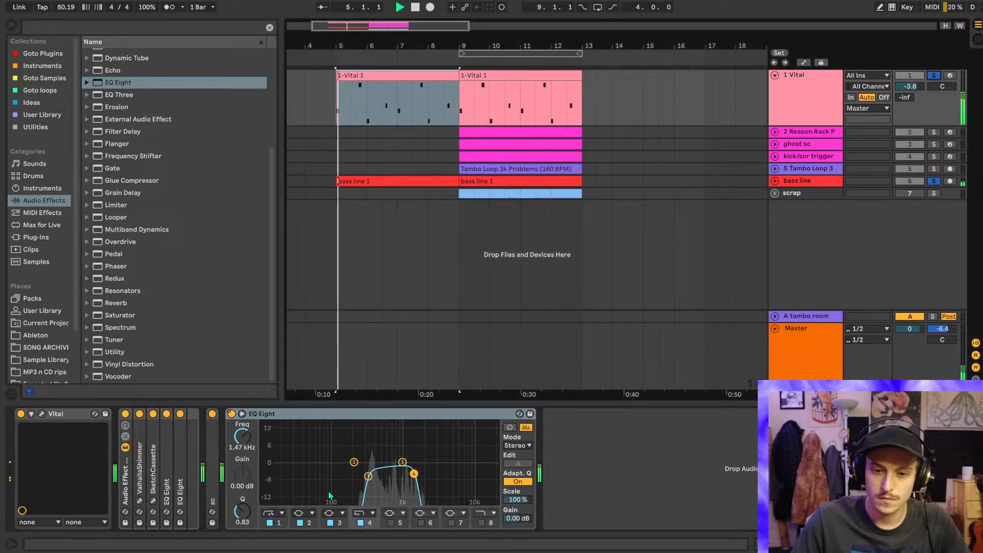
left_click(368, 477)
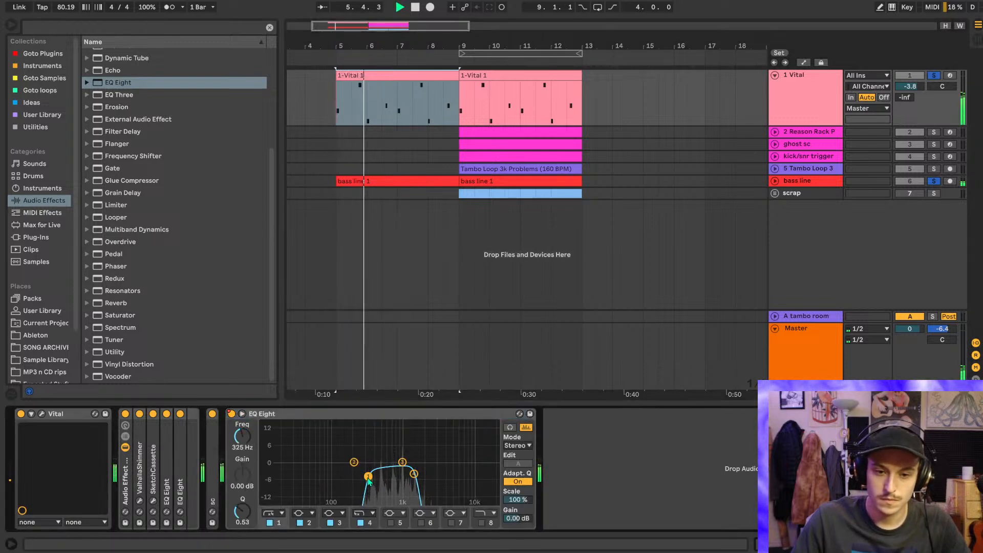
left_click_drag(368, 477, 368, 483)
left_click(330, 522)
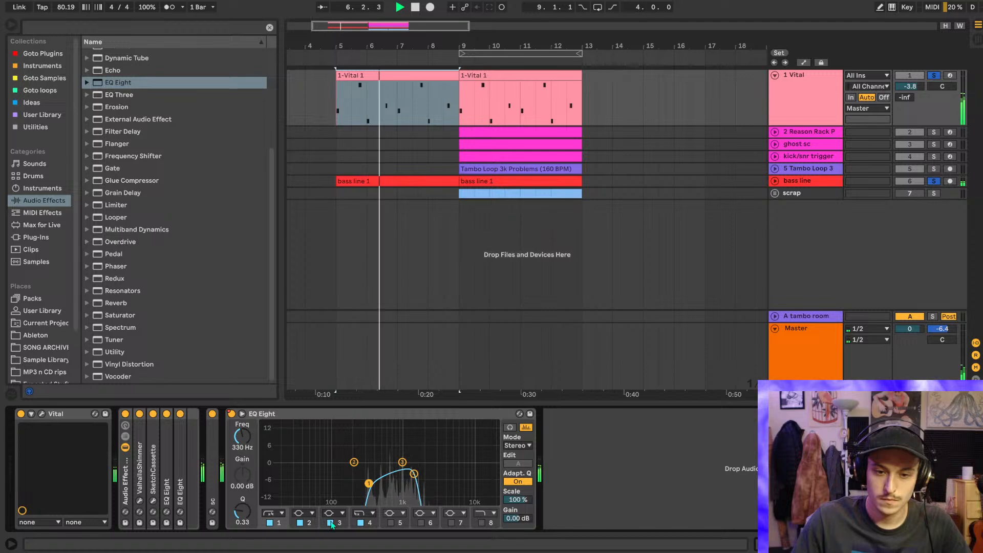
left_click(367, 524)
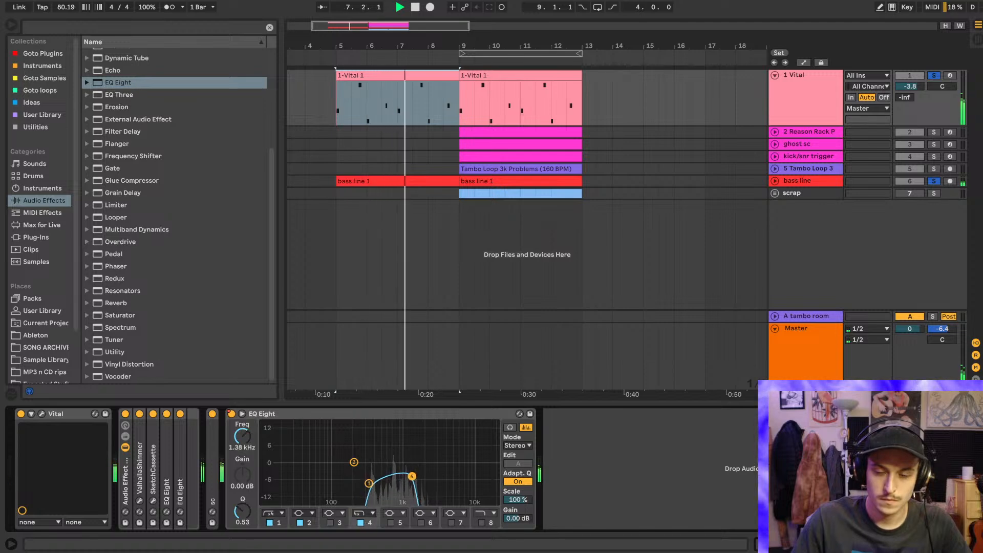
- Unsolo Vital and the bass line, and play the filtered intro from bar 4.3
left_click(800, 181)
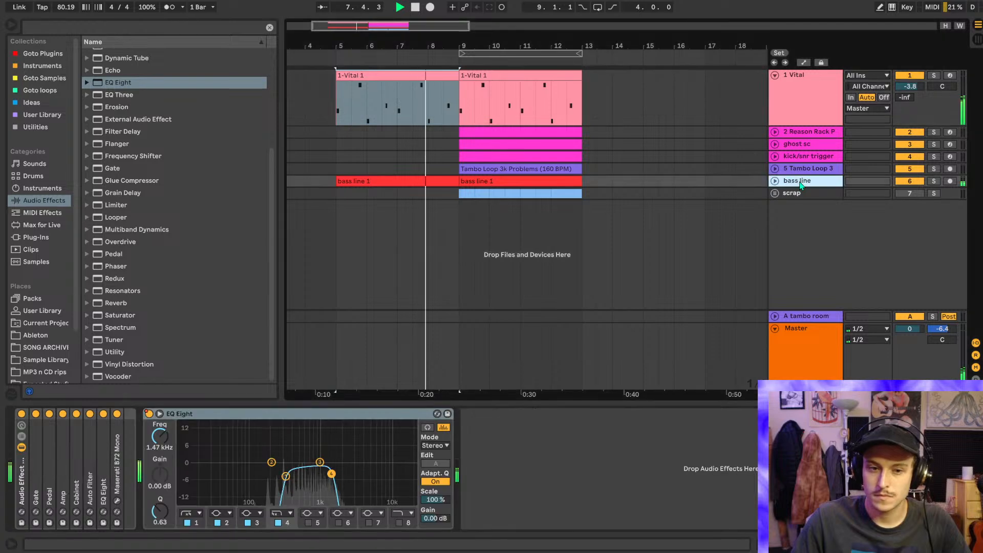
left_click(443, 427)
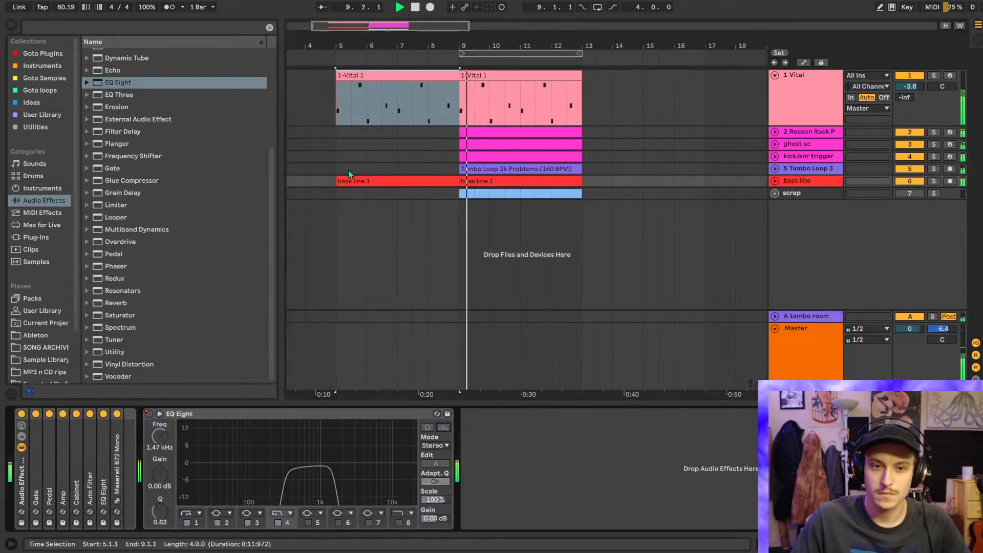
key("plus")
key("plus")
left_click(376, 153)
key("space")
key("space")
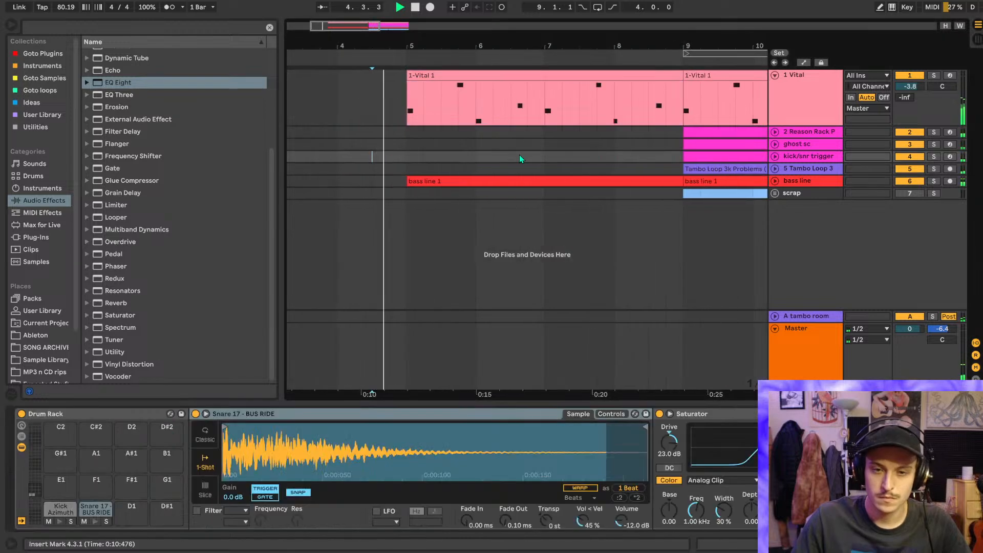
key("minus")
key("minus")
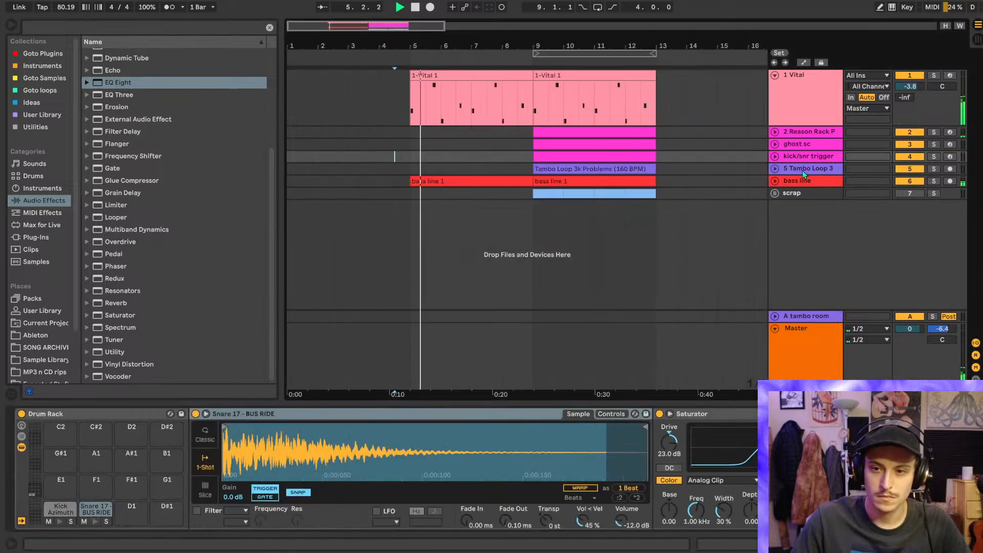
- Unfold the bass line track and delete the empty time from bar 1 to bar 5 so the intro starts the song
left_click(775, 181)
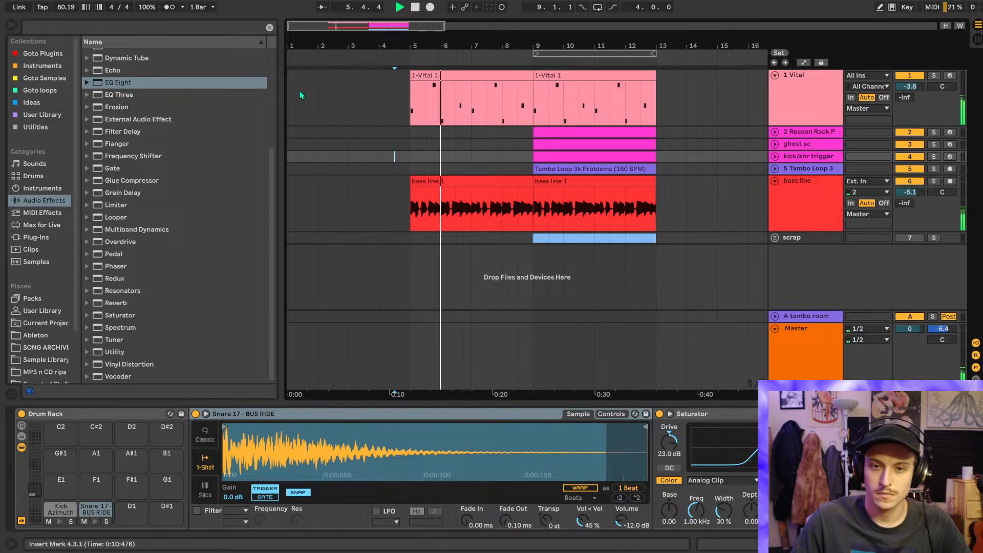
left_click_drag(410, 117, 288, 116)
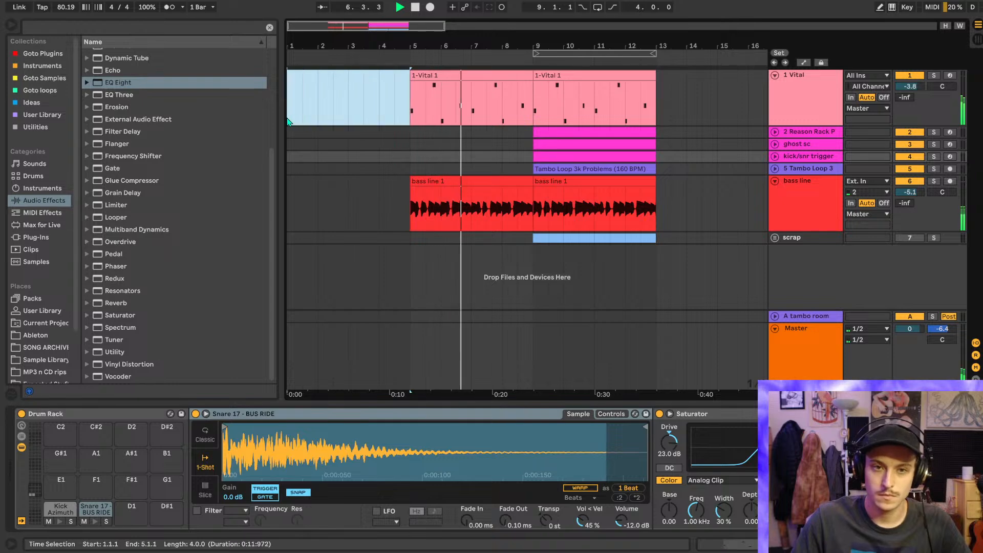
key("ctrl+shift+Delete")
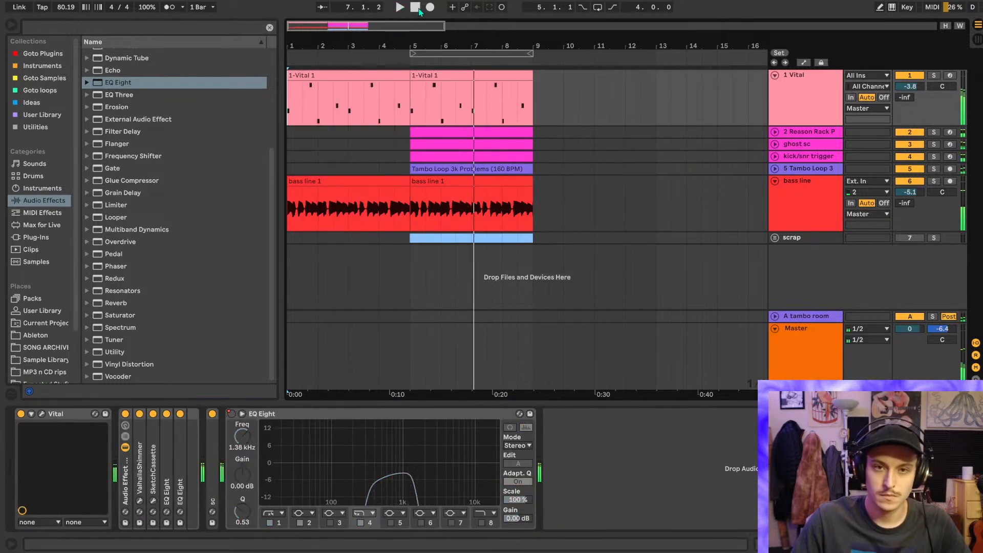
- Play the arrangement briefly from bar 1 and hide the browser
left_click(419, 10)
key("space")
left_click_drag(377, 41, 419, 77)
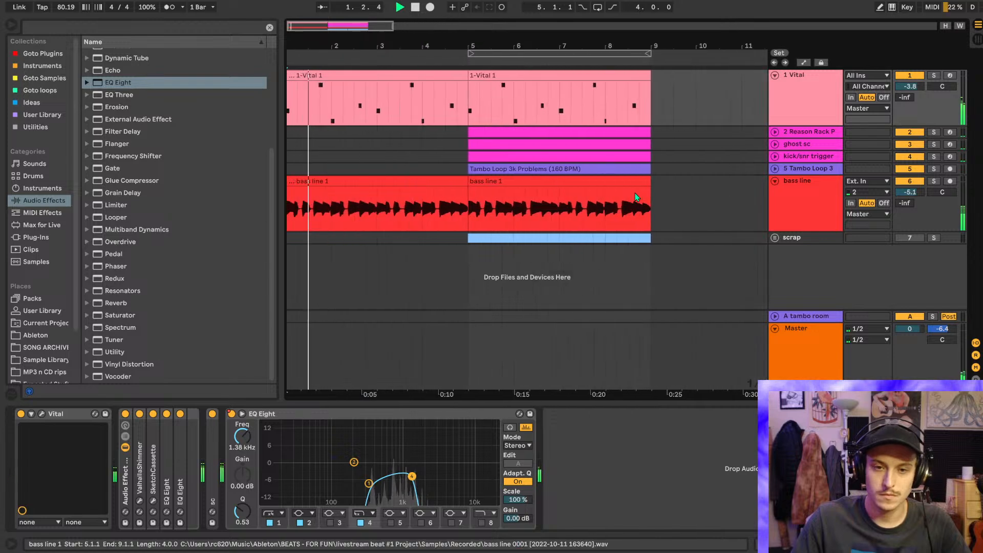
key("ctrl+alt+b")
key("space")
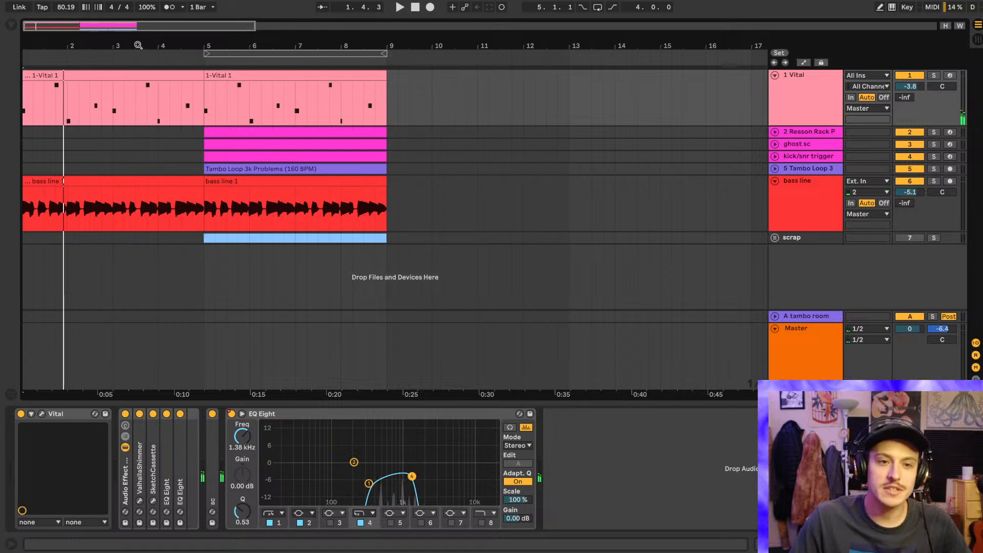
- Save the current Live Set
left_click_drag(138, 45, 305, 79)
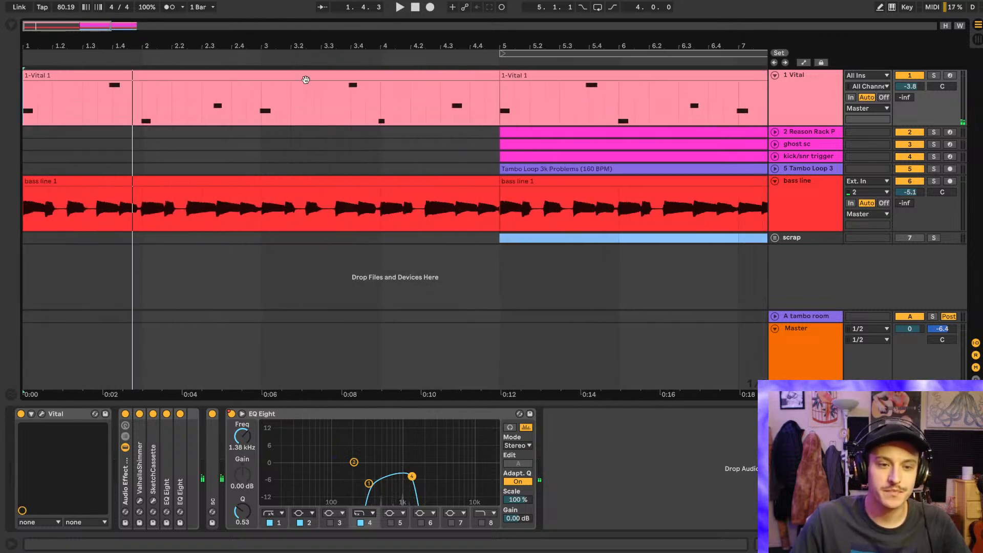
scroll(261, 164, "up", 5)
scroll(261, 164, "left", 3)
scroll(261, 164, "down", 10)
left_click_drag(77, 44, 239, 117)
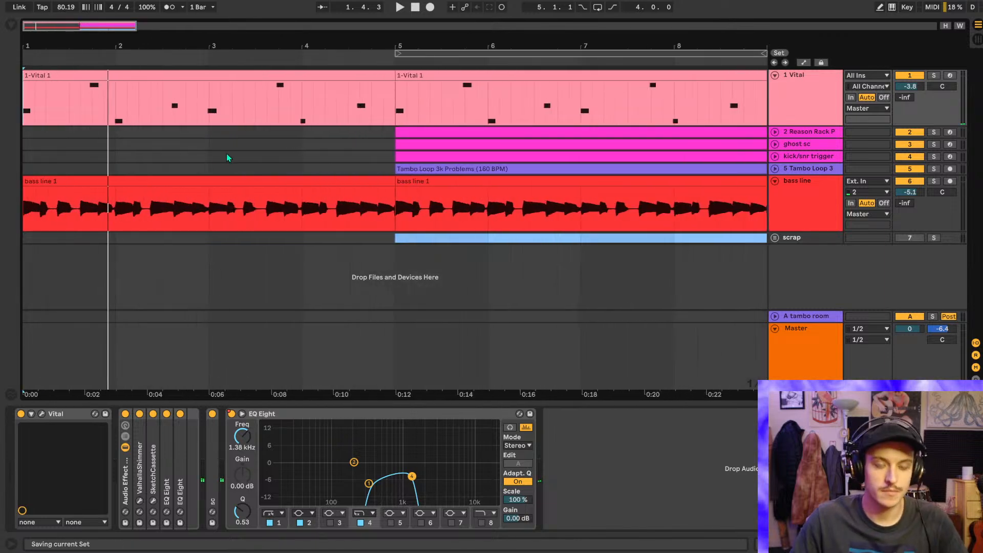
left_click_drag(199, 46, 213, 47)
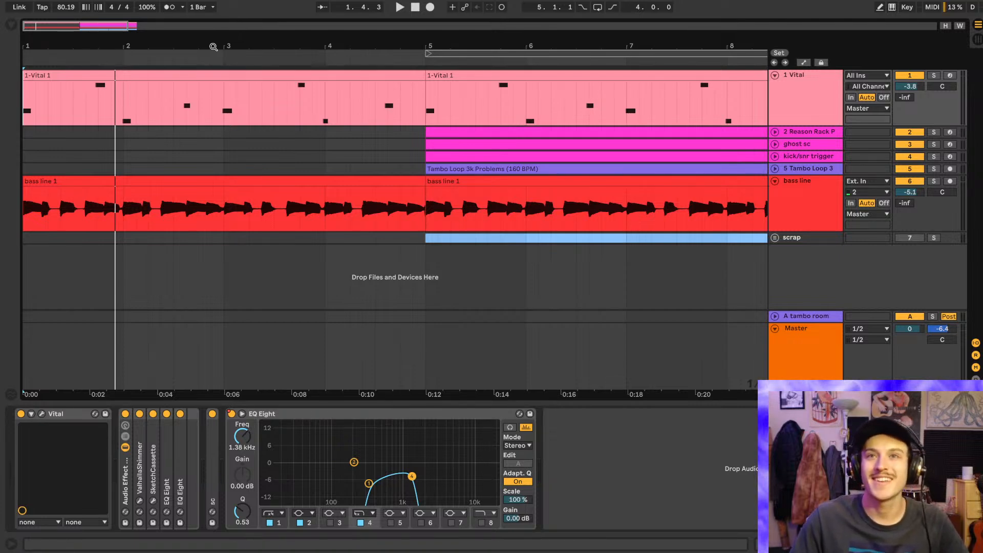
left_click_drag(213, 47, 214, 57)
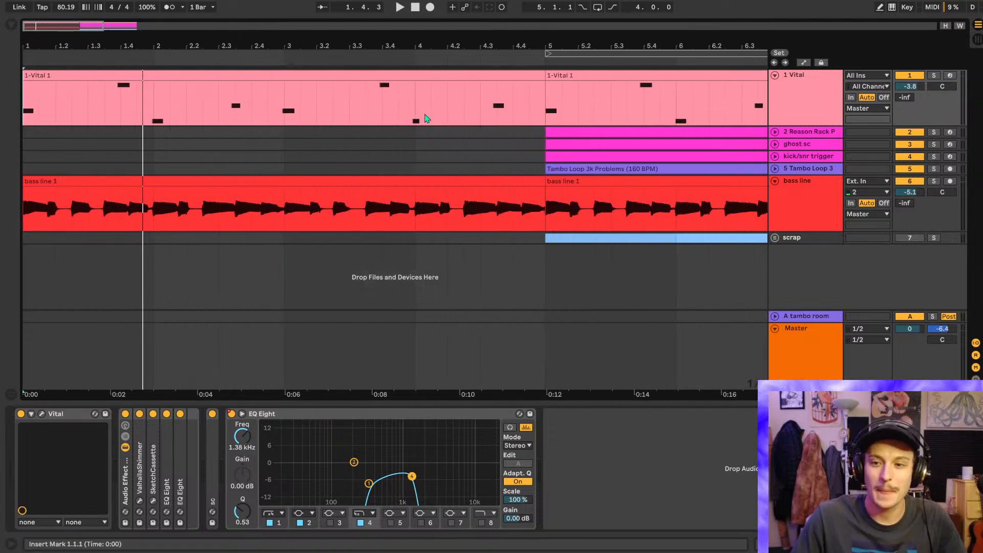
key("space")
key("space")
scroll(487, 124, "down", 2)
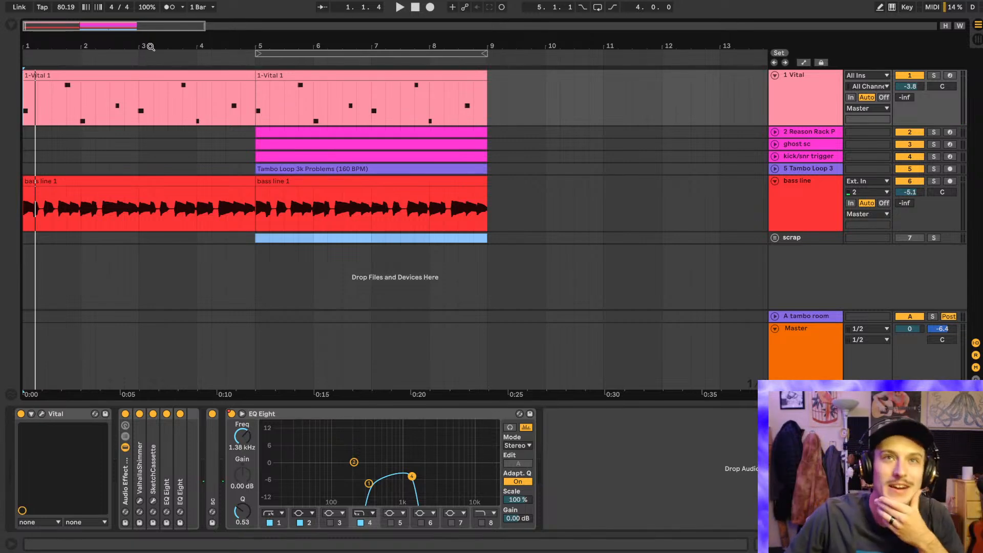
left_click_drag(151, 47, 151, 74)
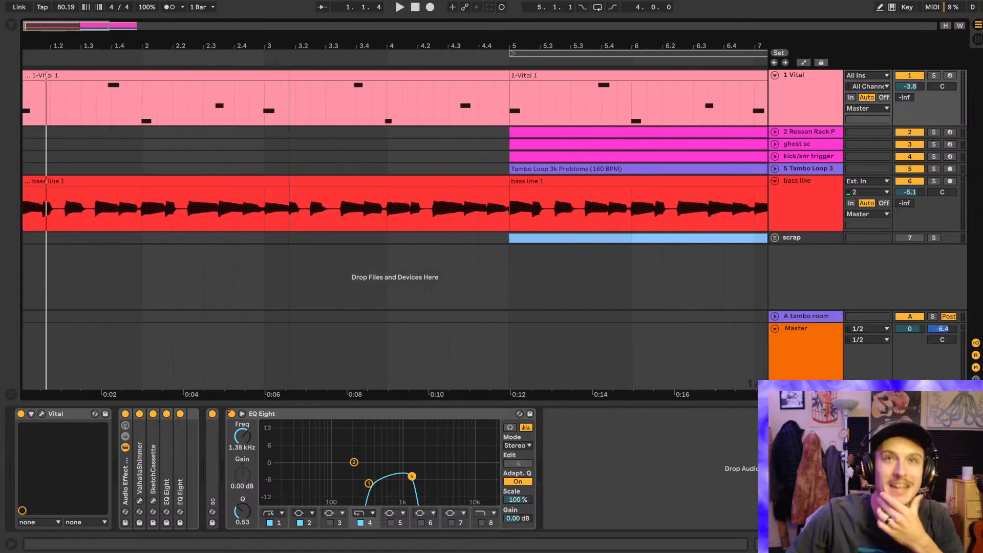
left_click_drag(289, 60, 288, 58)
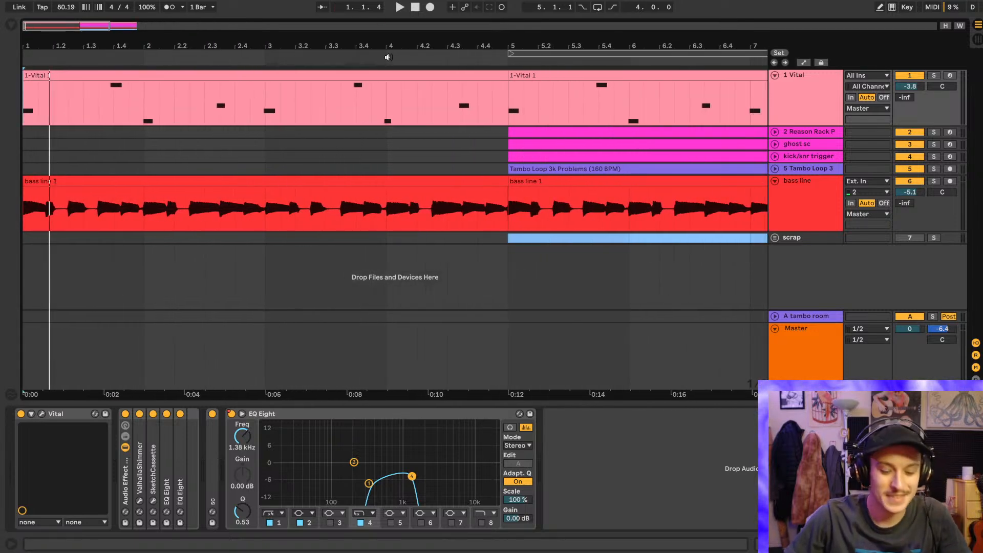
left_click_drag(376, 42, 375, 24)
left_click(416, 7)
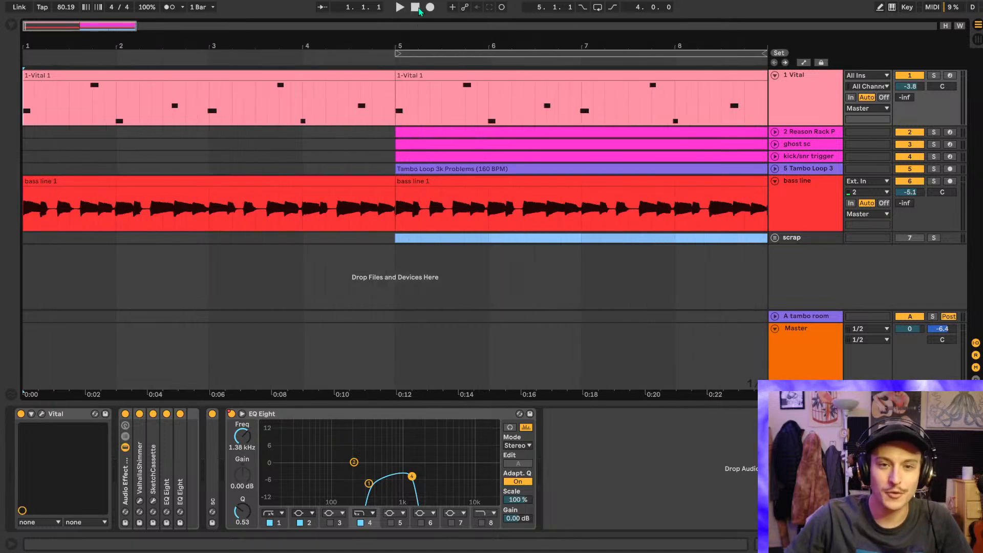
scroll(301, 122, "down", 4)
left_click_drag(76, 44, 75, 61)
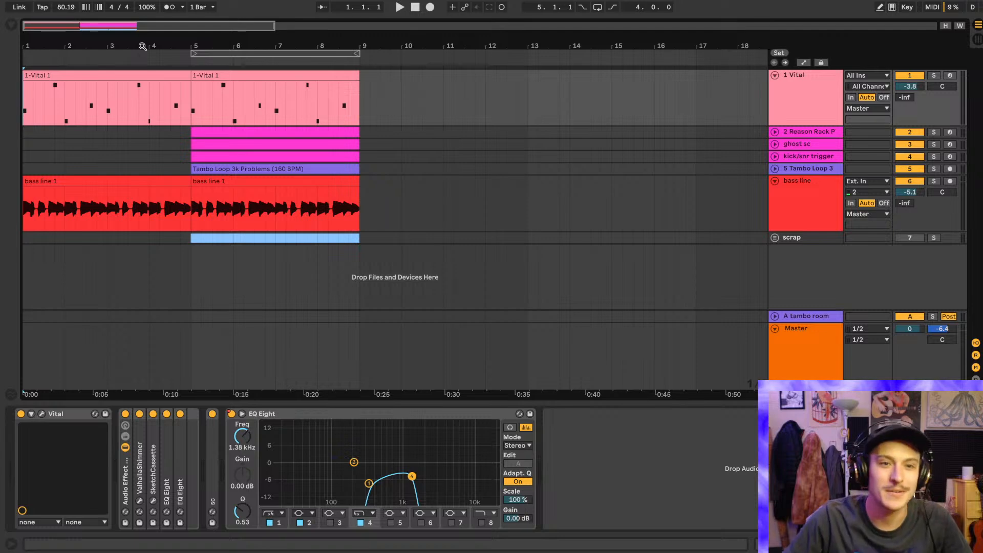
left_click_drag(142, 47, 198, 45)
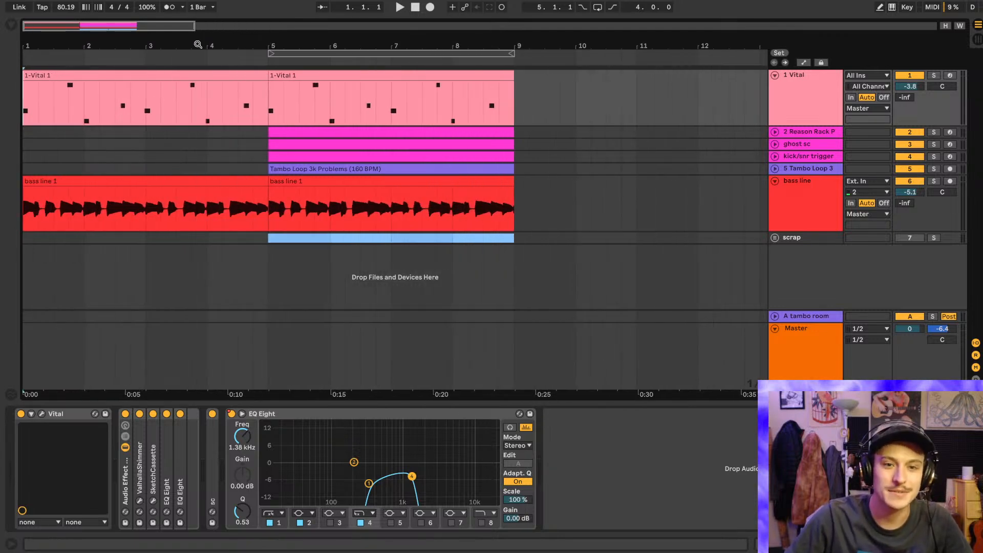
- Play the opening of the arrangement and return the playback position to bar 1
key("space")
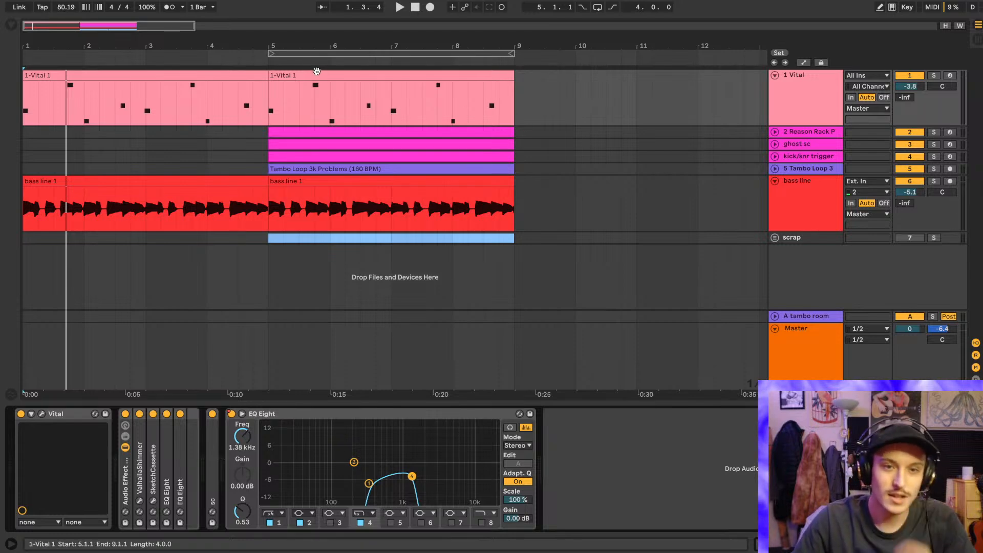
left_click_drag(258, 47, 423, 71)
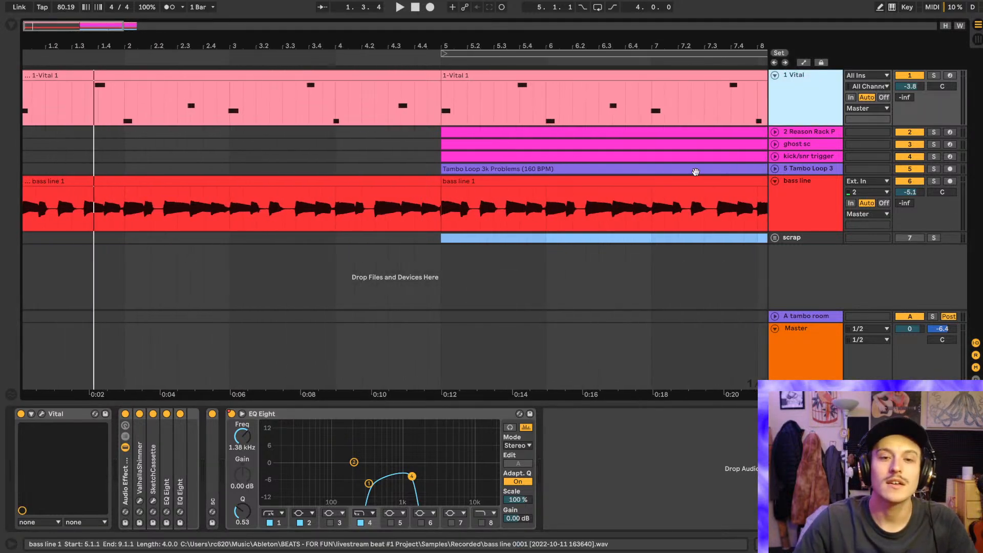
left_click(415, 9)
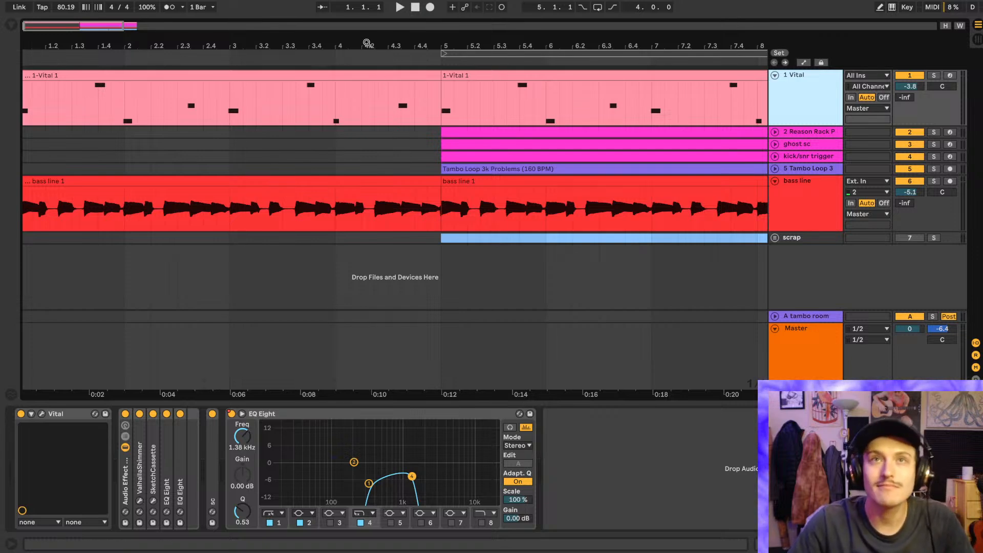
- Play the opening of the arrangement from bar 1 to about bar 2 and show the Vital track's devices
left_click_drag(366, 43, 370, 43)
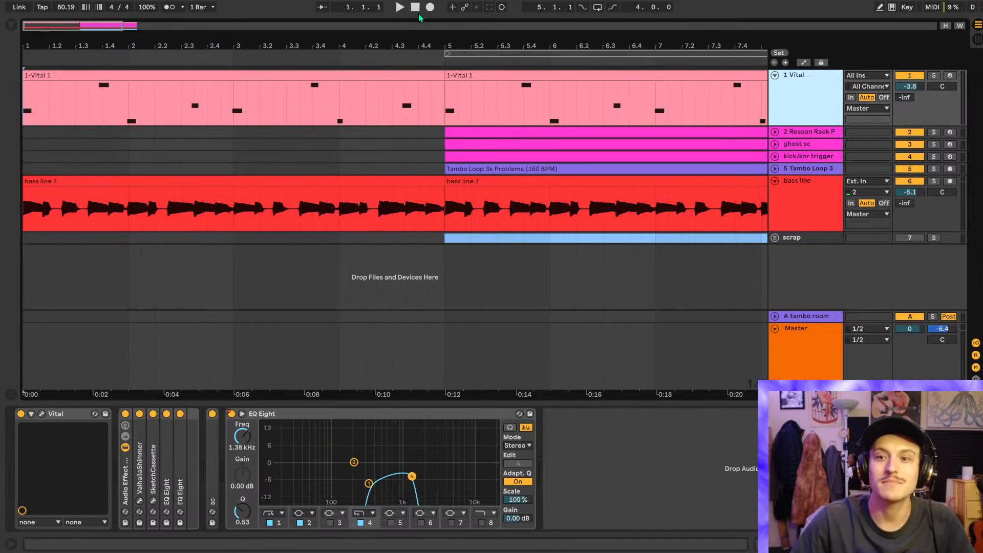
key("space")
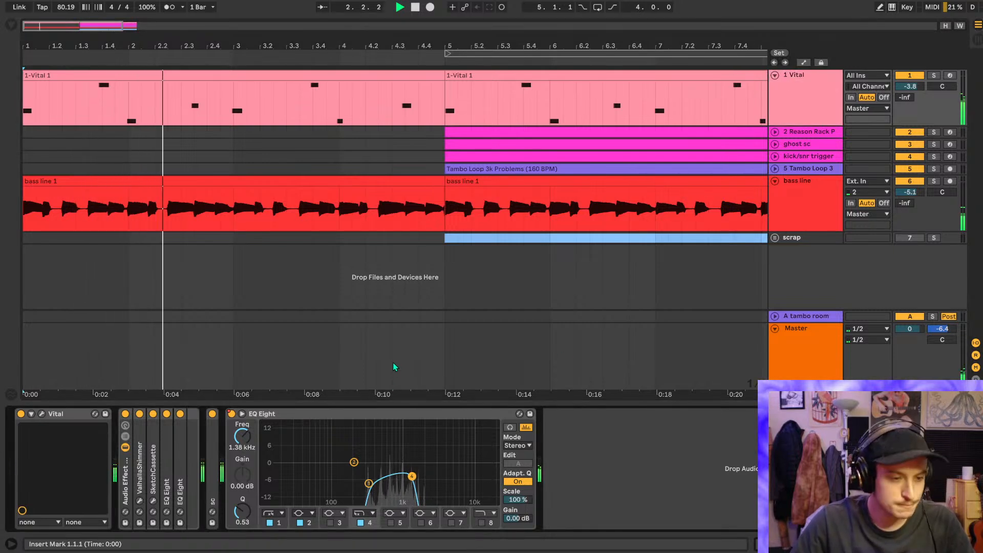
key("space")
left_click(787, 353)
left_click(811, 91)
left_click(166, 239)
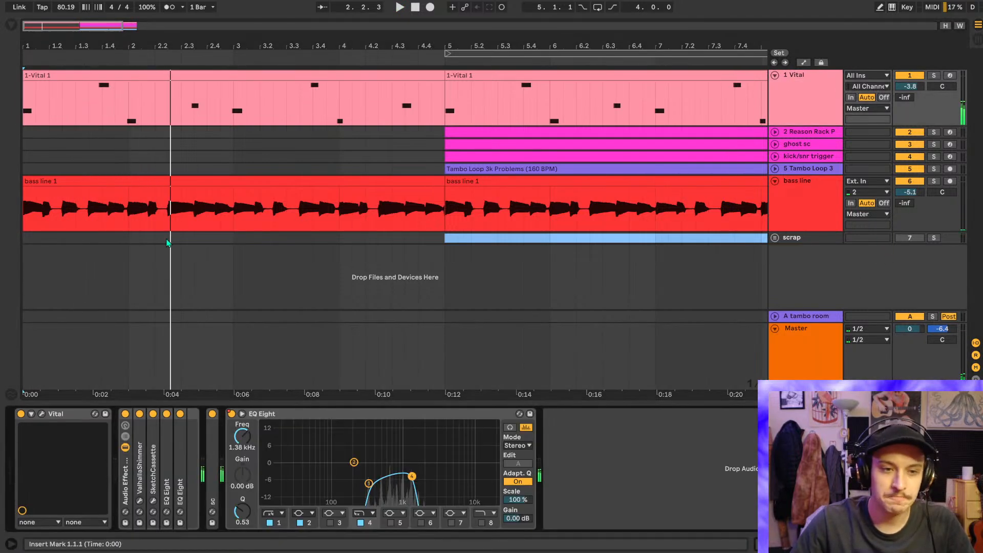
- Collapse the last EQ Eight on the Vital track and insert a new audio track below that track
double_click(456, 414)
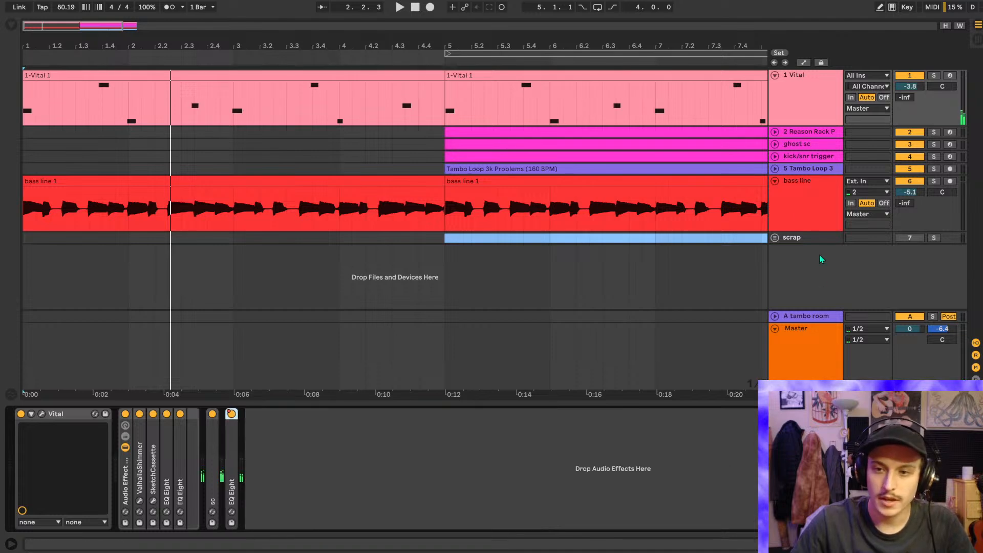
key("minus")
key("ctrl+t")
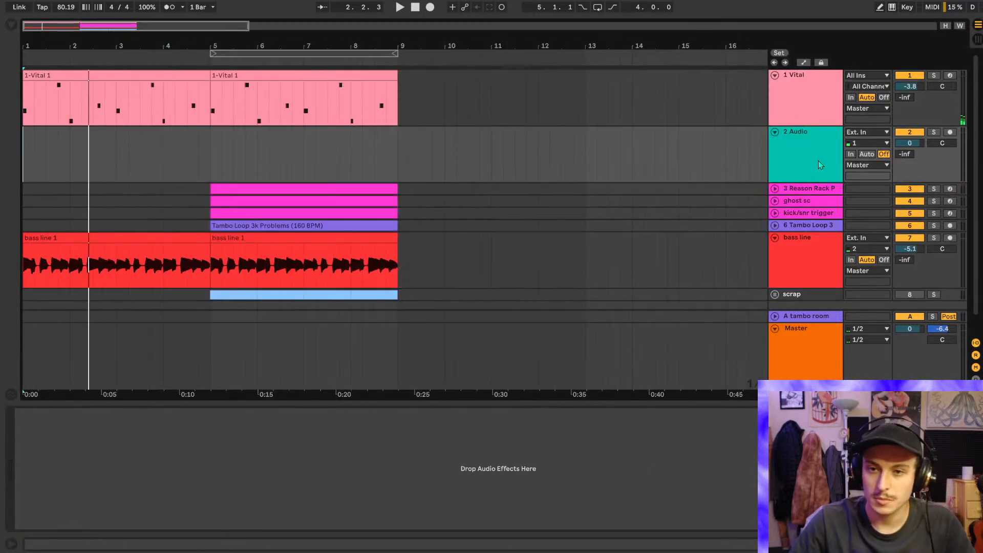
- Duplicate the Vital track with its clips and effects
left_click(812, 353)
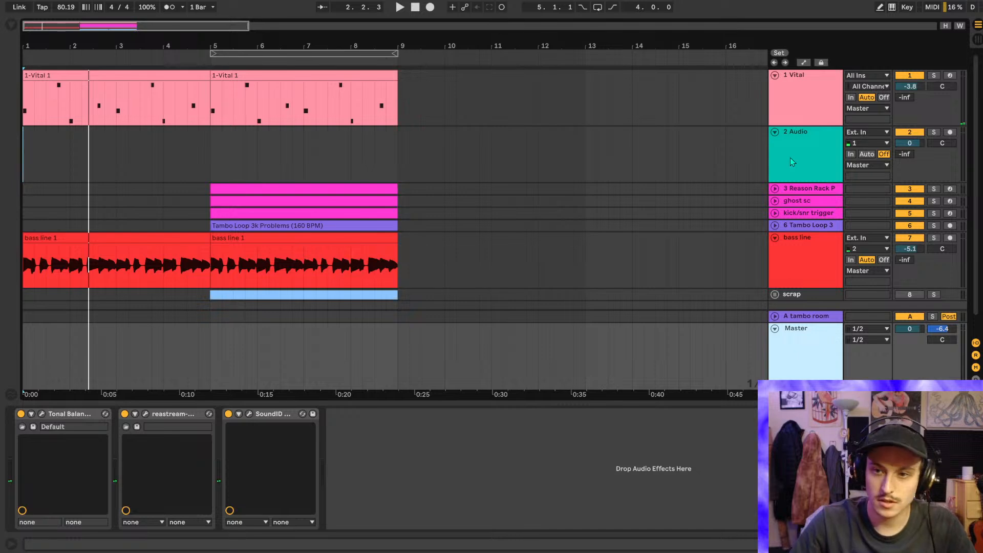
left_click(805, 98)
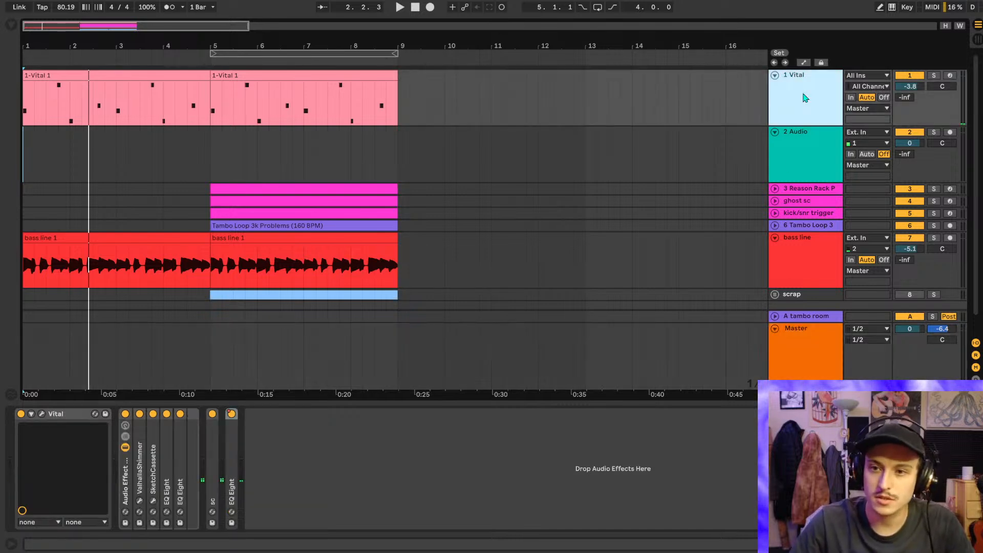
key("ctrl+d")
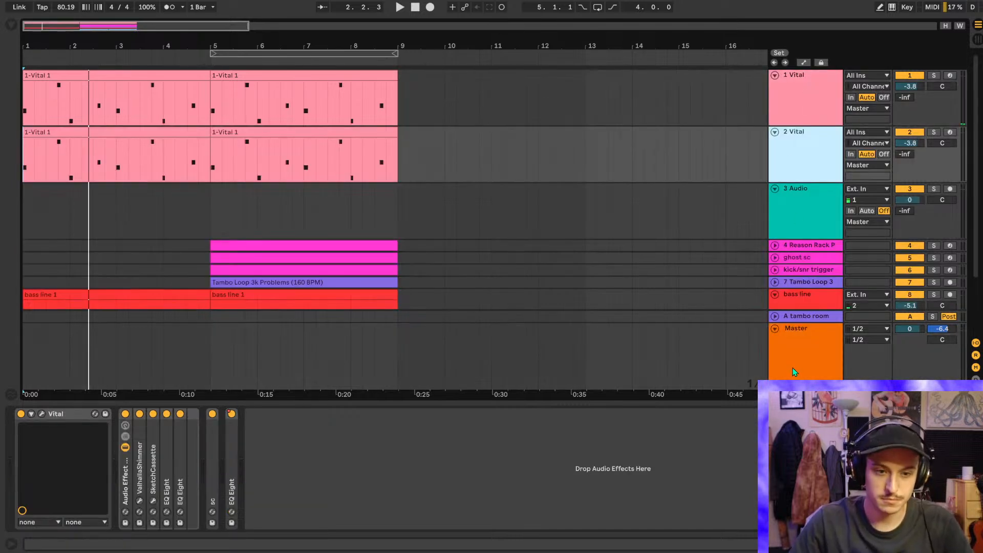
- Assign a computer key to the on/off switch of the SoundID device on the Master track
key("ctrl+k")
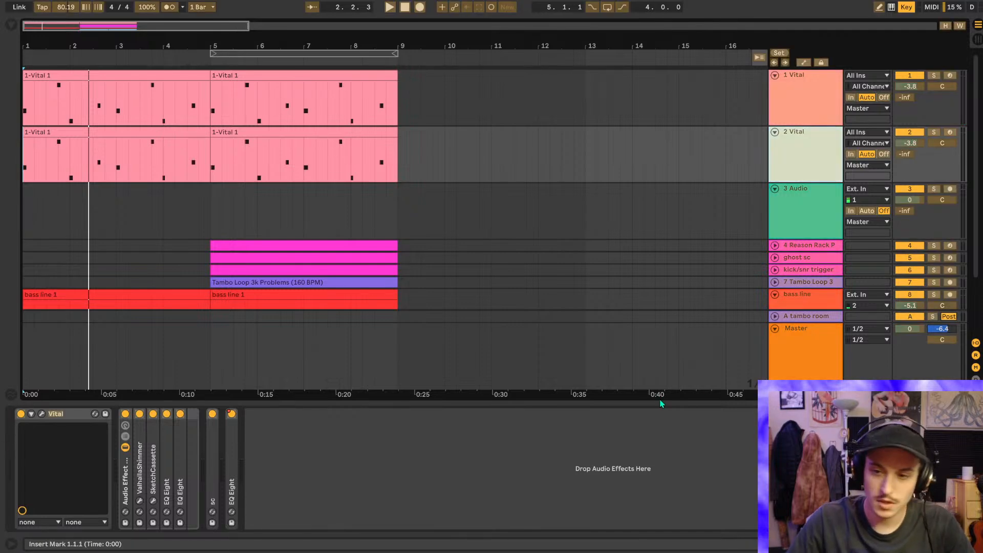
left_click(809, 361)
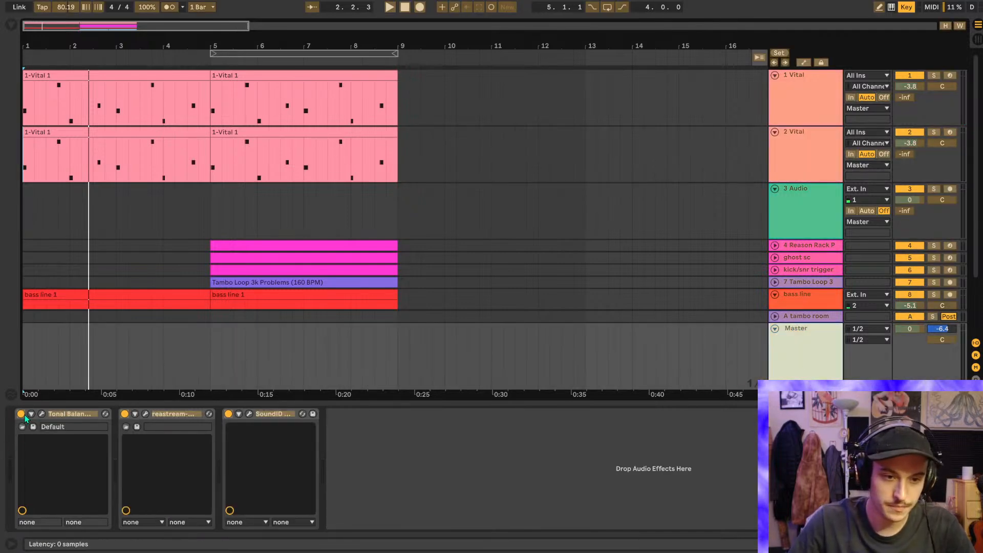
left_click(228, 419)
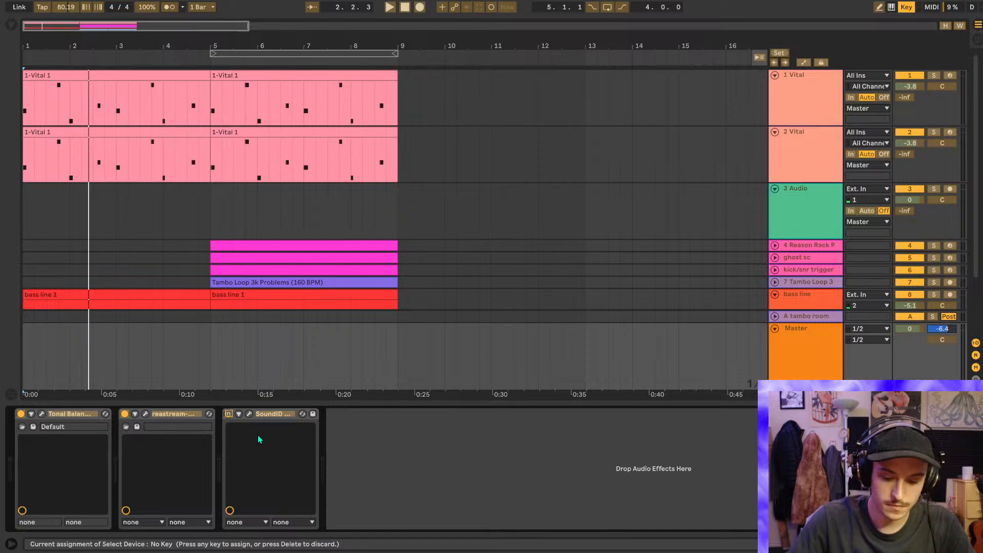
key("ctrl+k")
- Freeze the duplicated Vital track and flatten it to audio
right_click(811, 146)
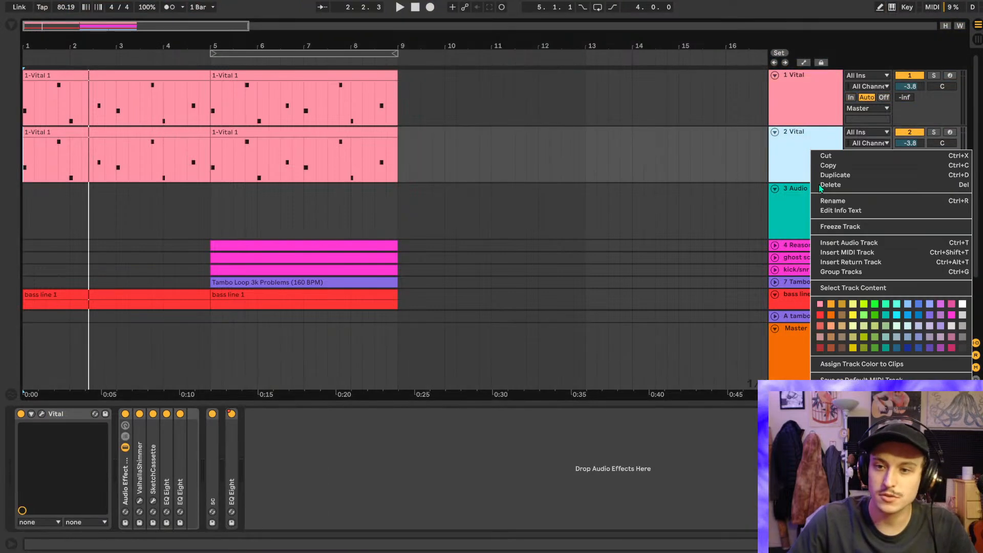
left_click(844, 228)
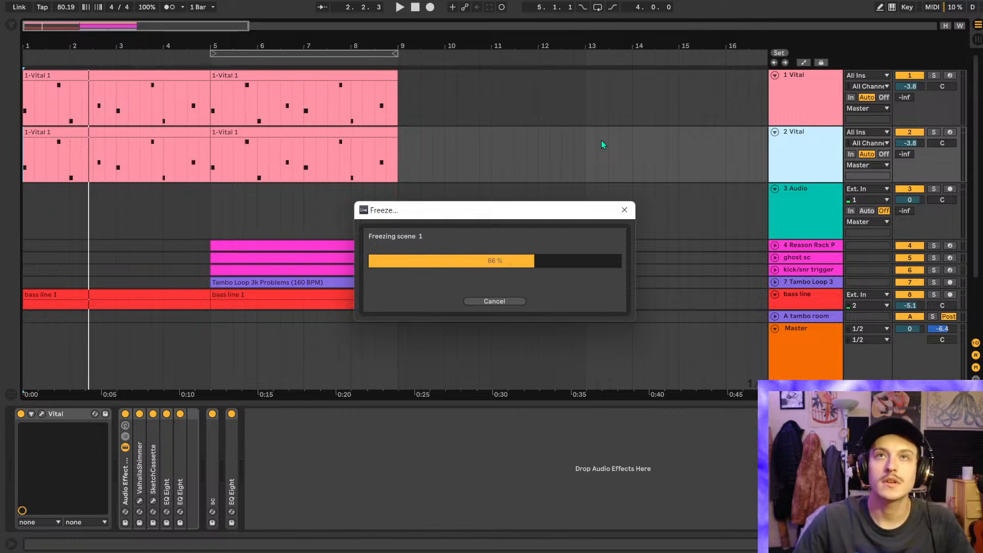
right_click(811, 162)
left_click(843, 249)
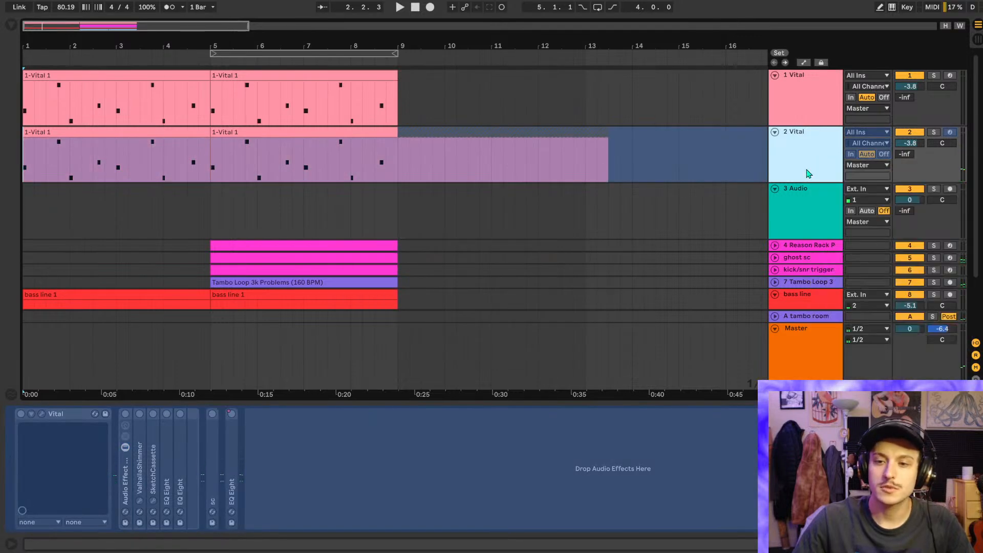
right_click(808, 173)
left_click(840, 259)
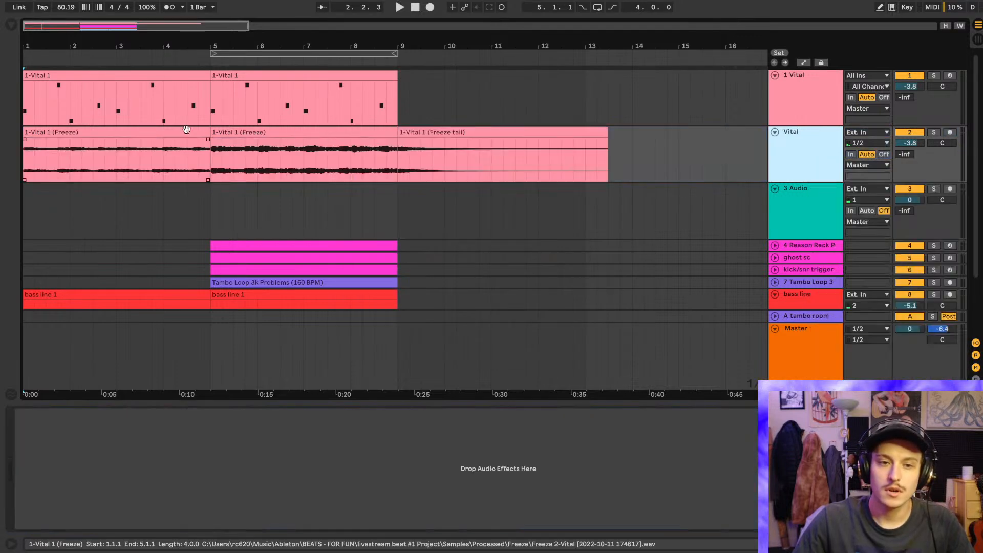
- Delete the flattened Vital clip in bars 1 to 5 and the freeze tail after bar 9
left_click(186, 129)
key("Delete")
left_click(260, 131)
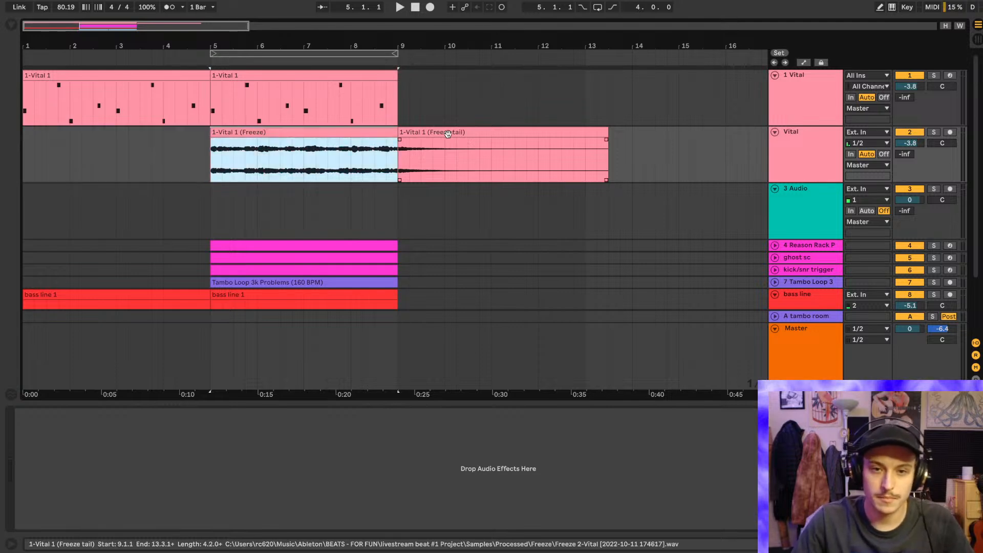
left_click(453, 133, "shift")
left_click(586, 102)
left_click(430, 132)
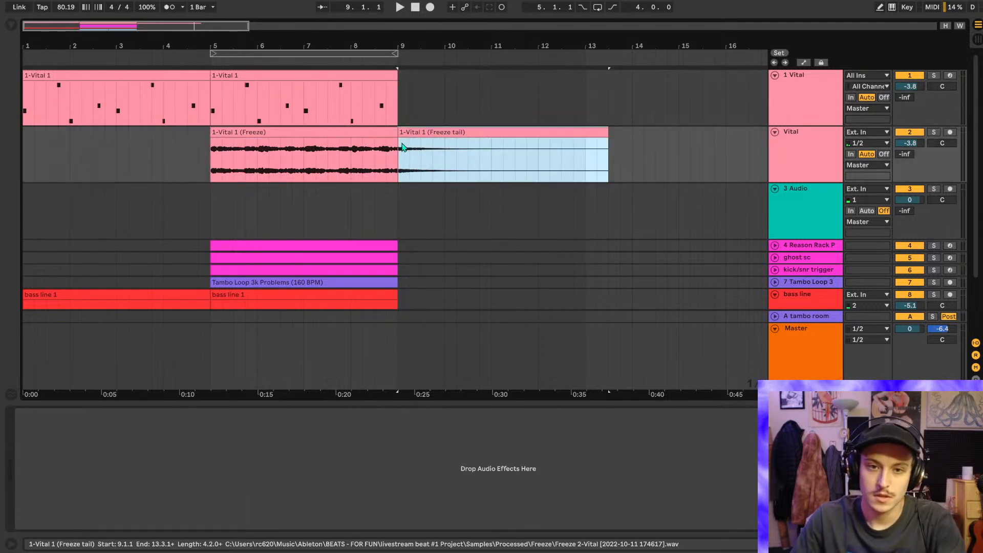
key("Delete")
- Deactivate the Vital MIDI clip in bars 1 to 5 and move the flattened audio clip to bar 1
left_click(159, 76)
key("0")
left_click_drag(245, 132, 61, 141)
- Transpose the flattened Vital clip by -12 st and set its warp mode to Complex
double_click(86, 133)
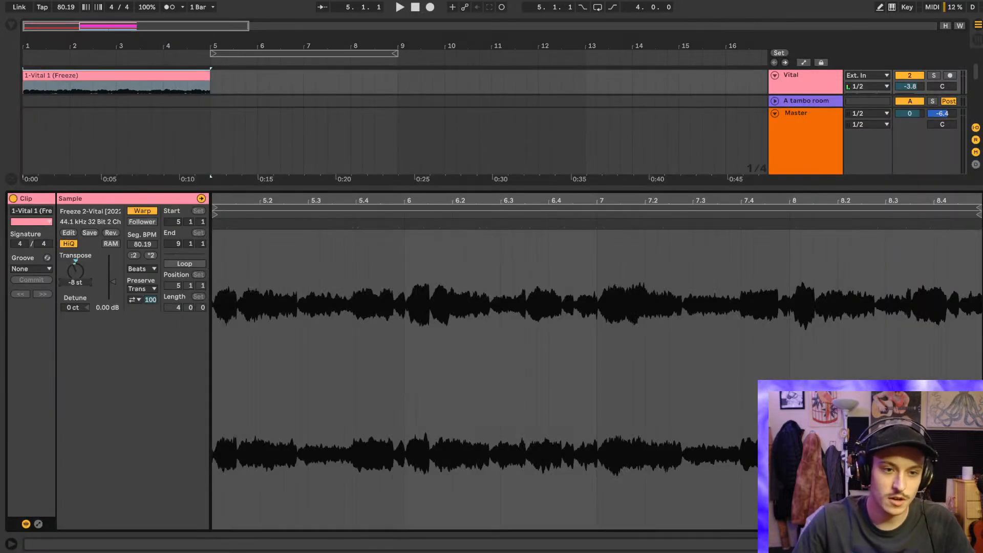
left_click(152, 270)
left_click(150, 318)
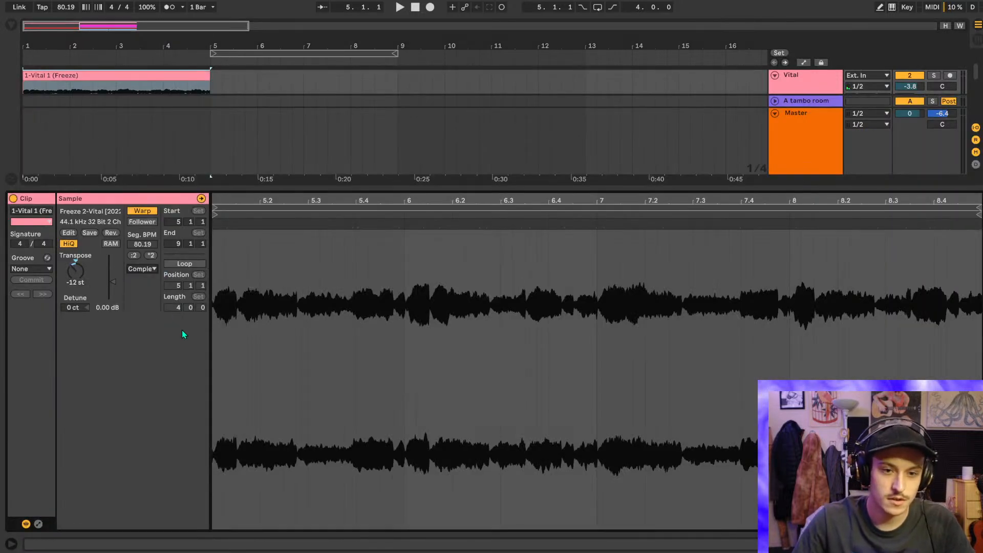
- Play the transposed intro melody briefly and return to the flattened Vital track's device view
key("space")
key("shift+Tab")
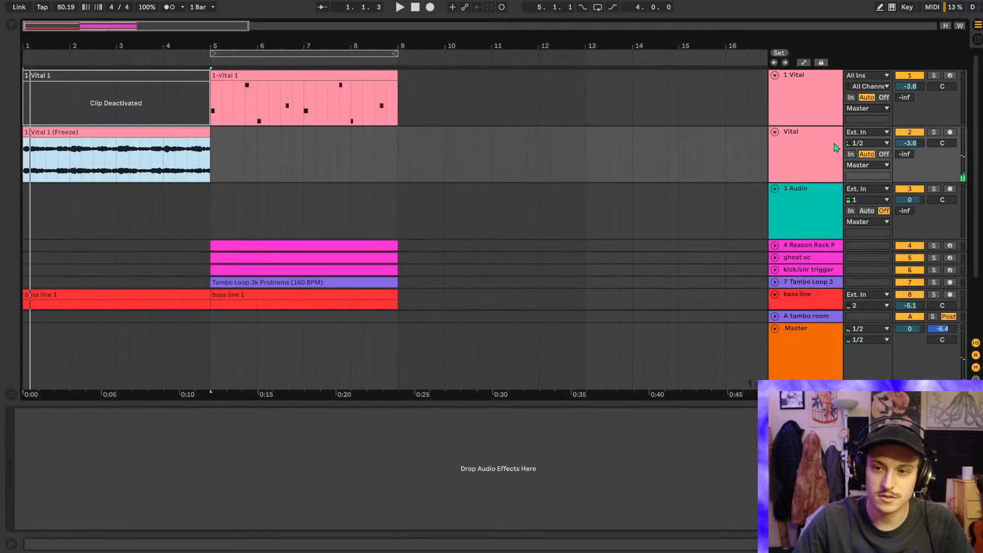
left_click(834, 143)
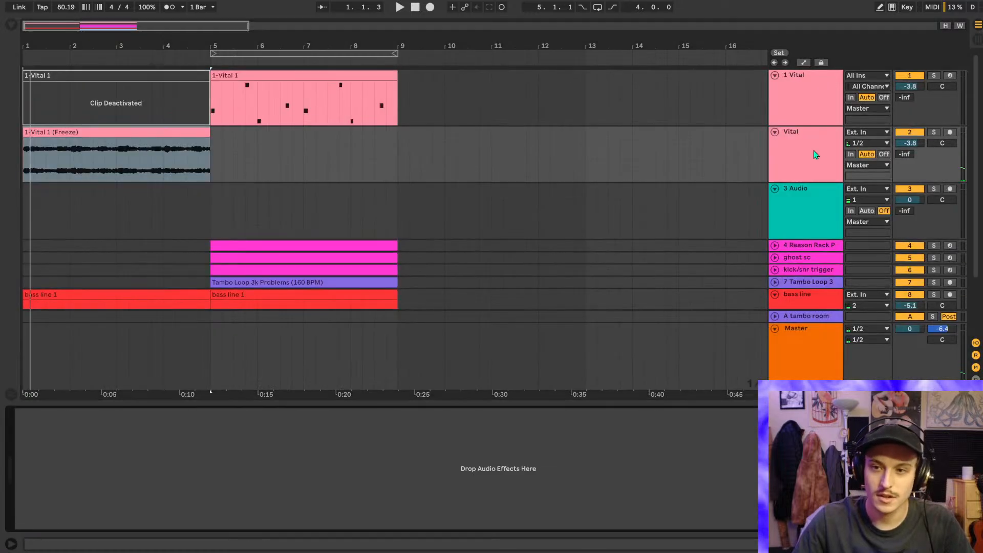
- Review the device chain of the Vital MIDI track and play back the frozen Vital audio alongside the bass line
left_click(816, 95)
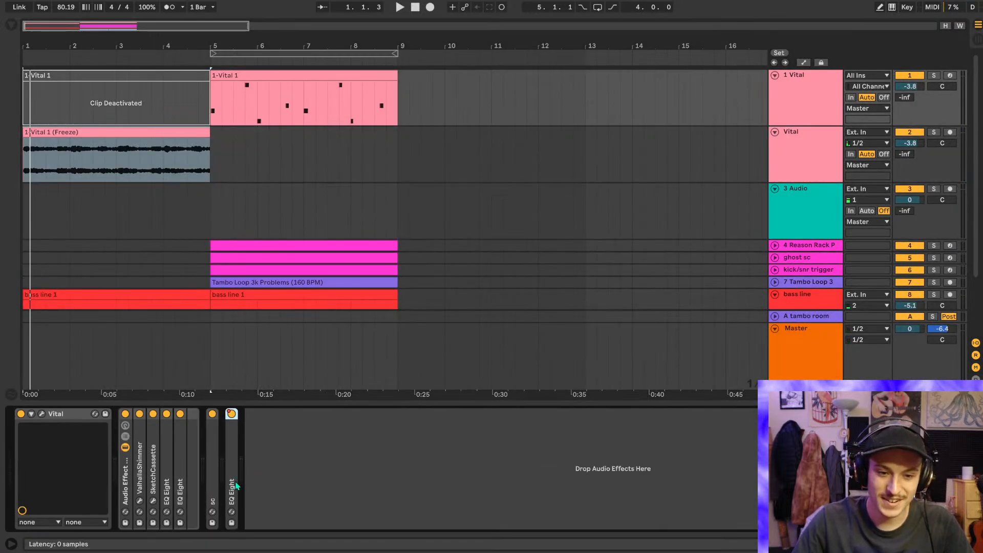
right_click(21, 413)
left_click(48, 438)
key("space")
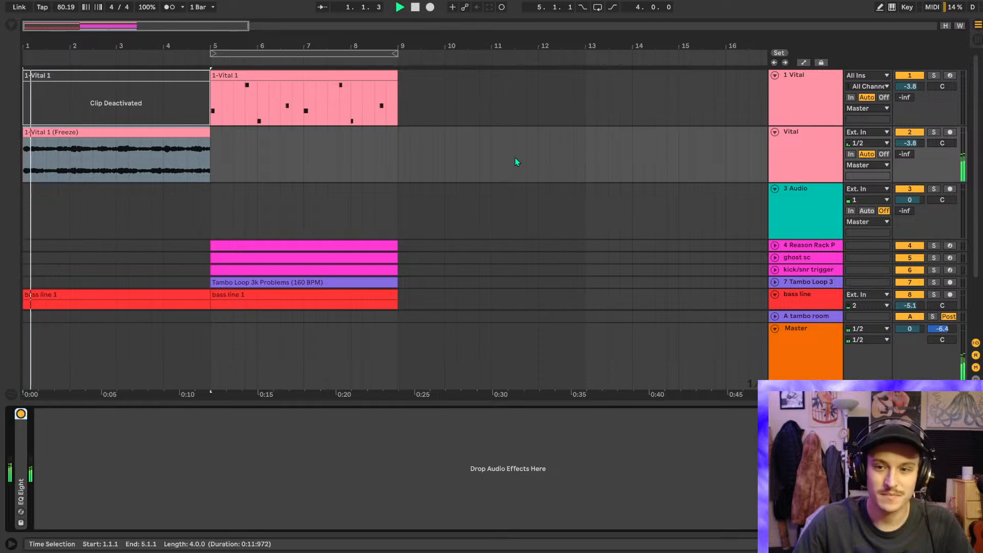
left_click(802, 161)
key("ctrl+z")
key("ctrl+z")
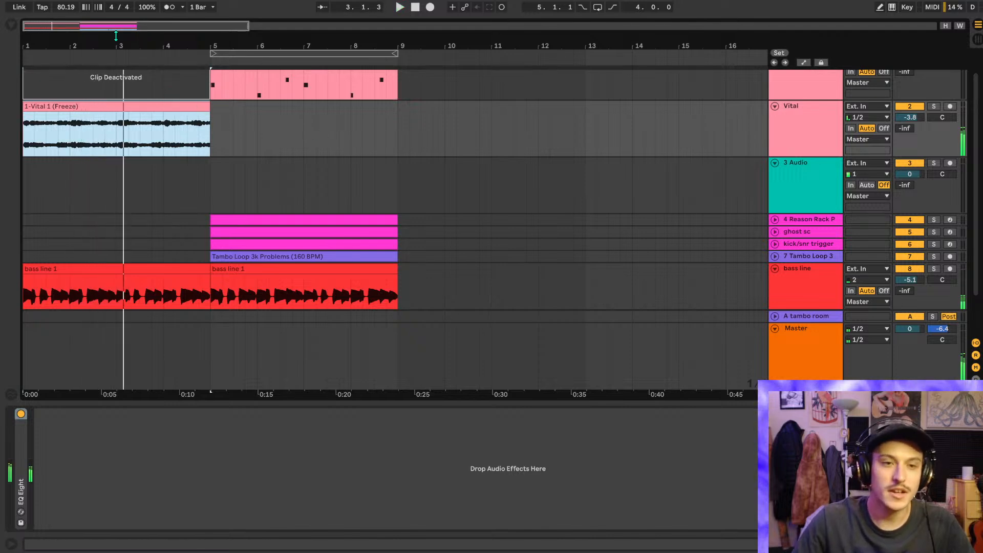
key("space")
- Solo the bass line track, unfold the Auto Filter in its device chain and bypass that filter
left_click_drag(115, 43, 294, 117)
scroll(576, 185, "down", 2)
left_click(822, 253)
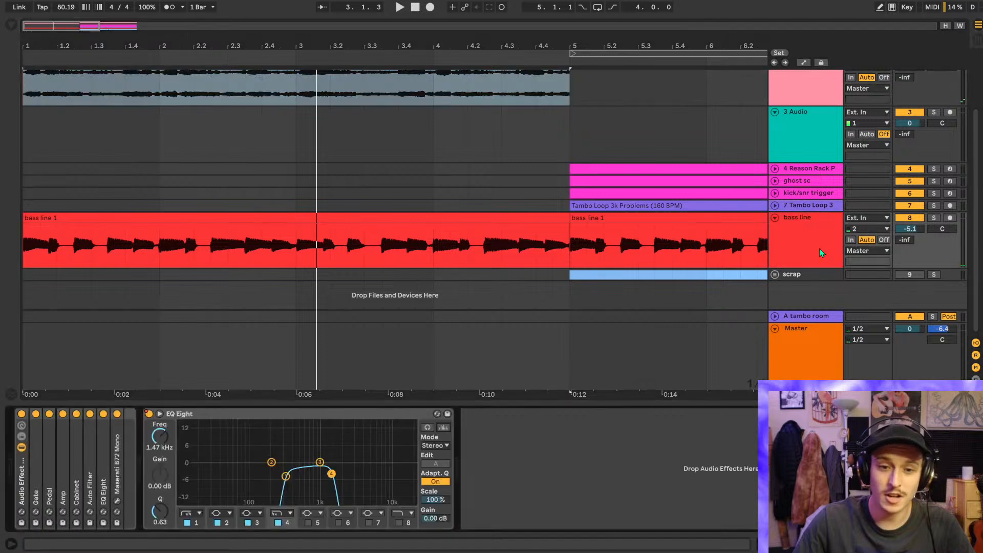
double_click(95, 500)
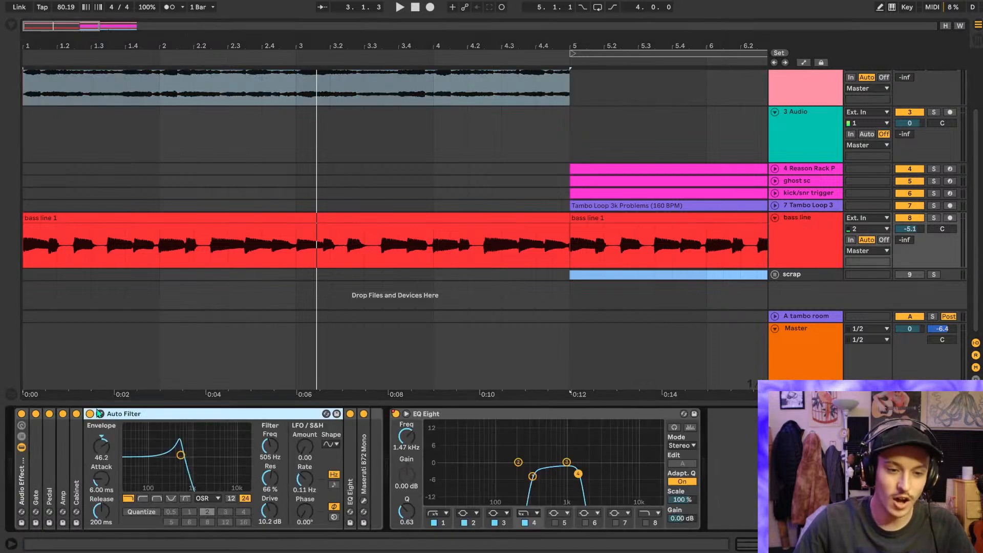
key("s")
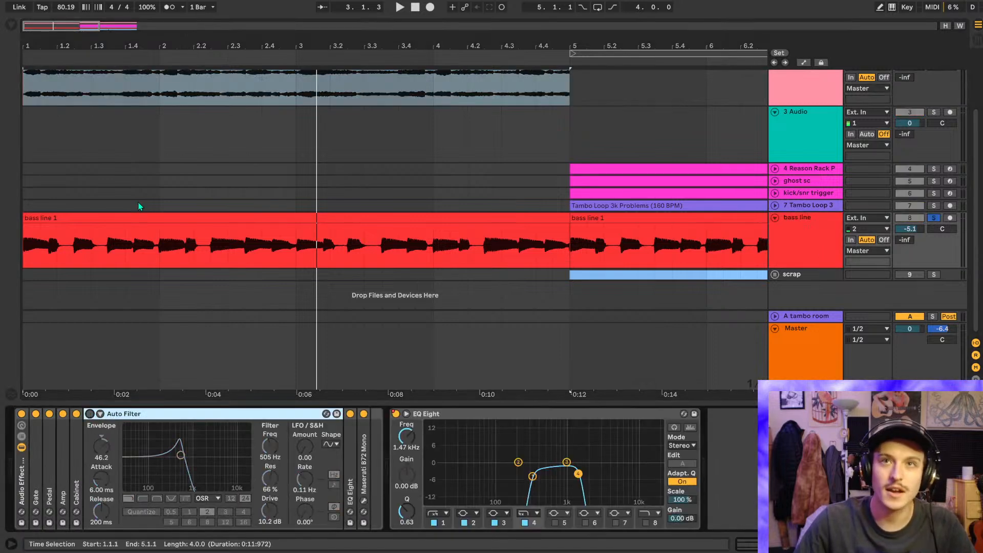
- While listening, bypass the bass line's Cabinet, Amp, Maserati B72 Mono and both EQ Eight devices
key("space")
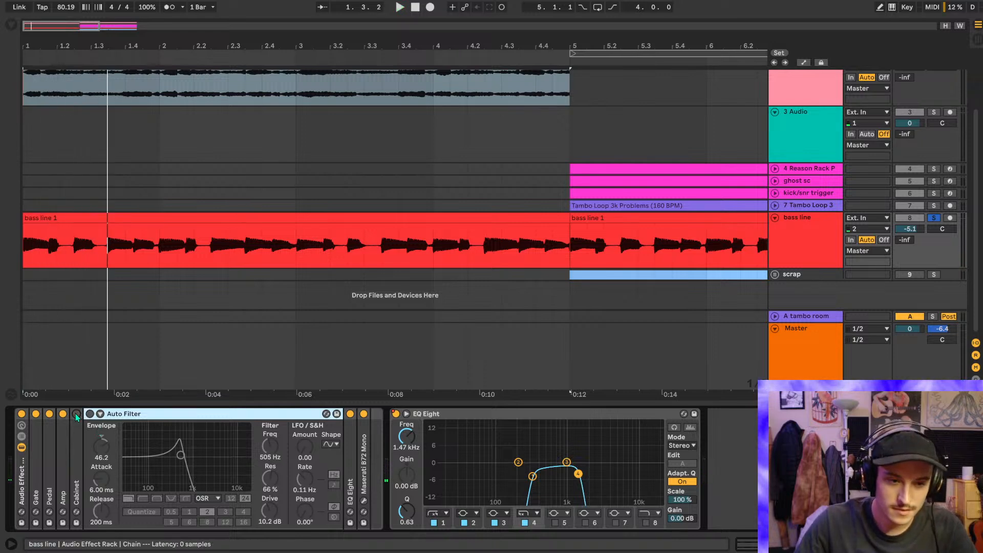
key("space")
key("space")
left_click(363, 413)
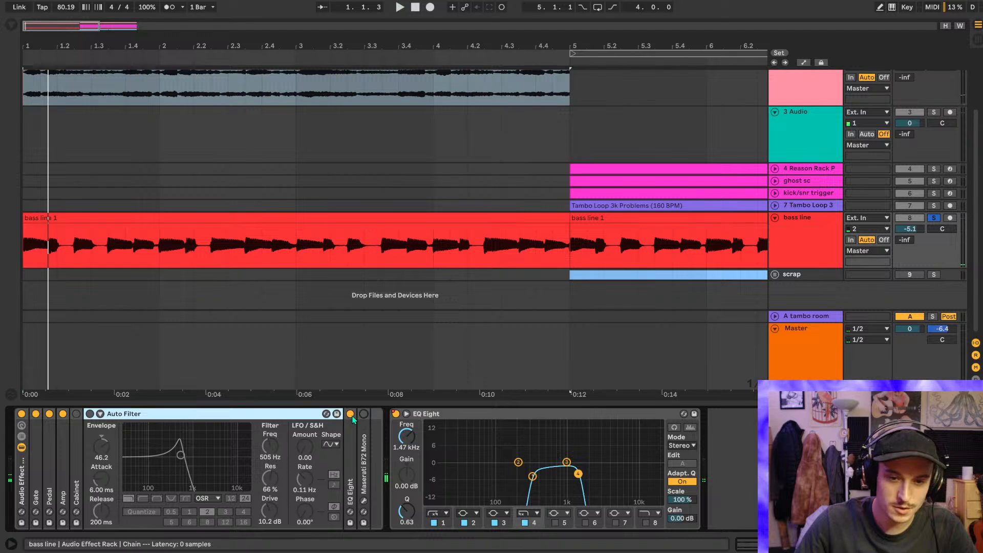
left_click(63, 415)
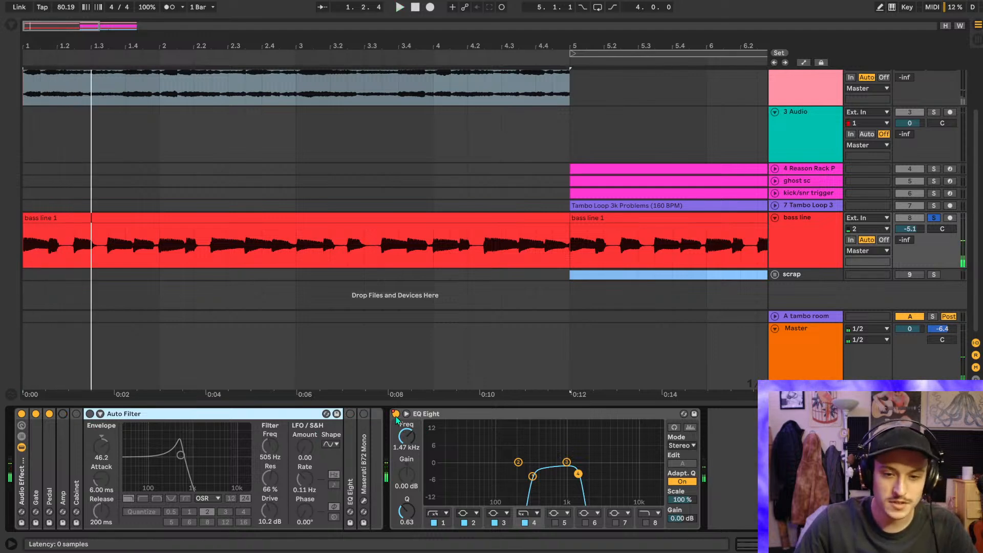
left_click(395, 414)
- Play the dry bass line while re-enabling the Amp, Cabinet, first EQ Eight, Maserati B72 Mono and Auto Filter one after another
key("space")
left_click(62, 414)
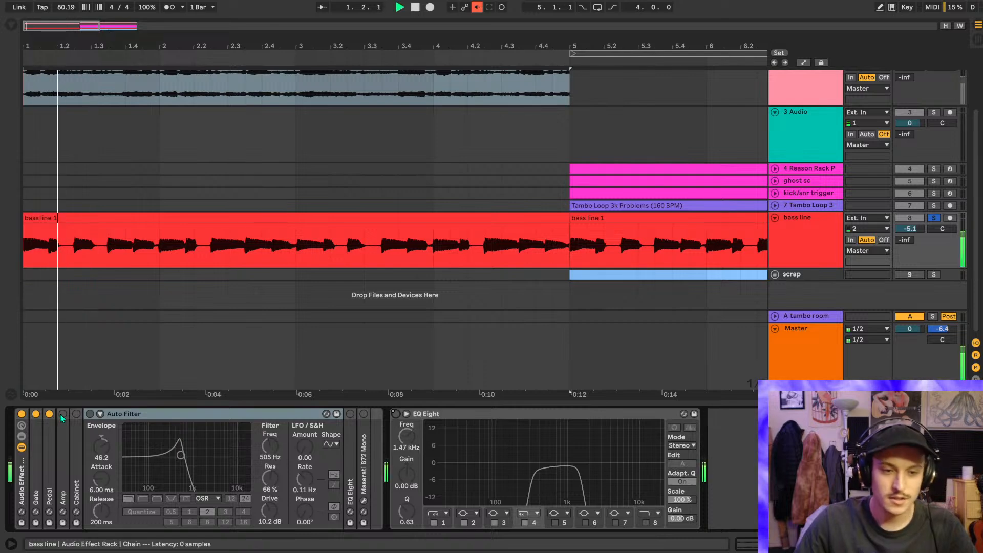
left_click(76, 414)
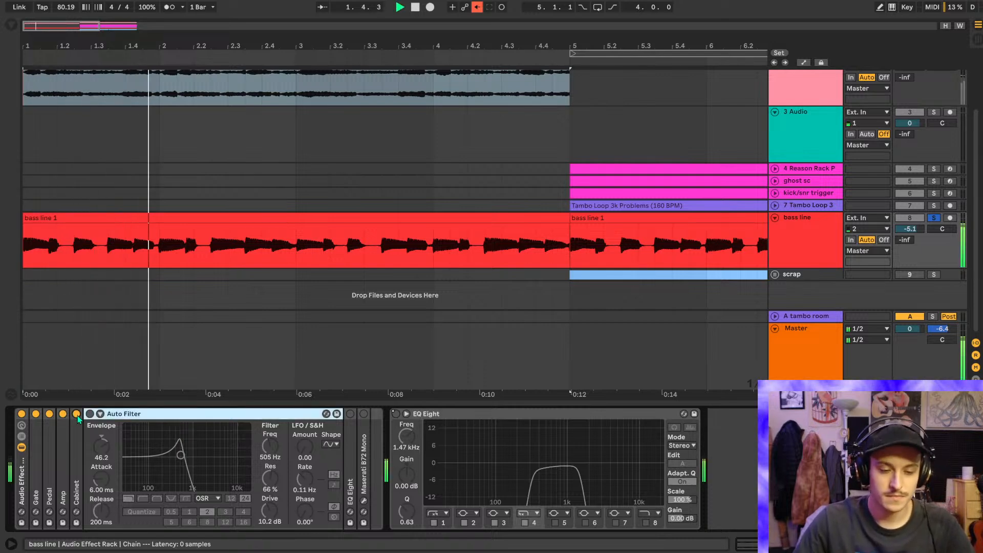
left_click(351, 414)
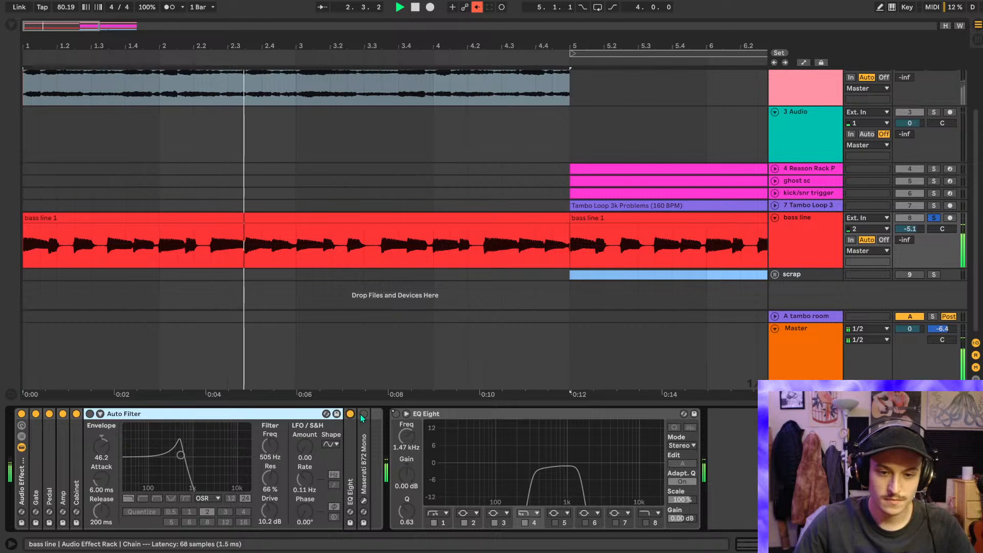
left_click(363, 414)
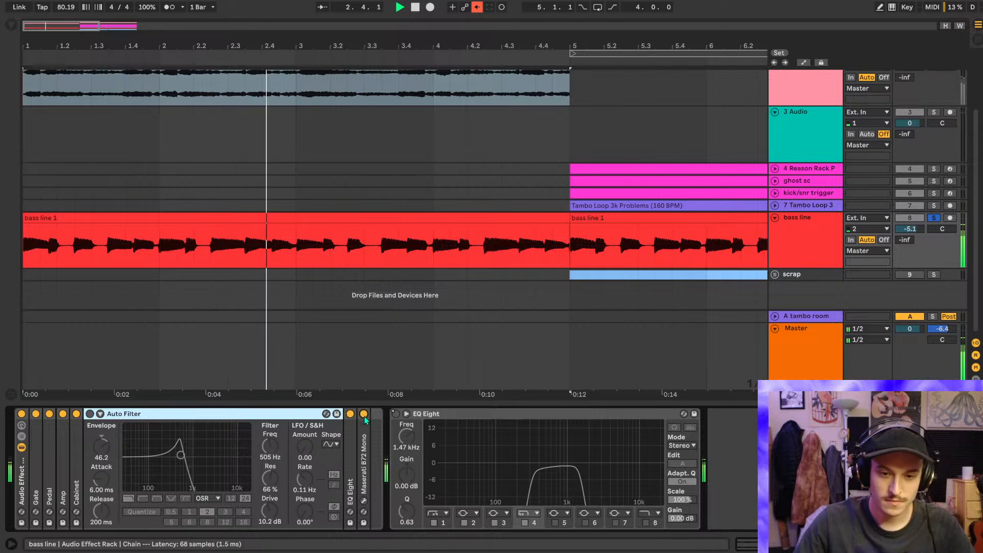
left_click(89, 414)
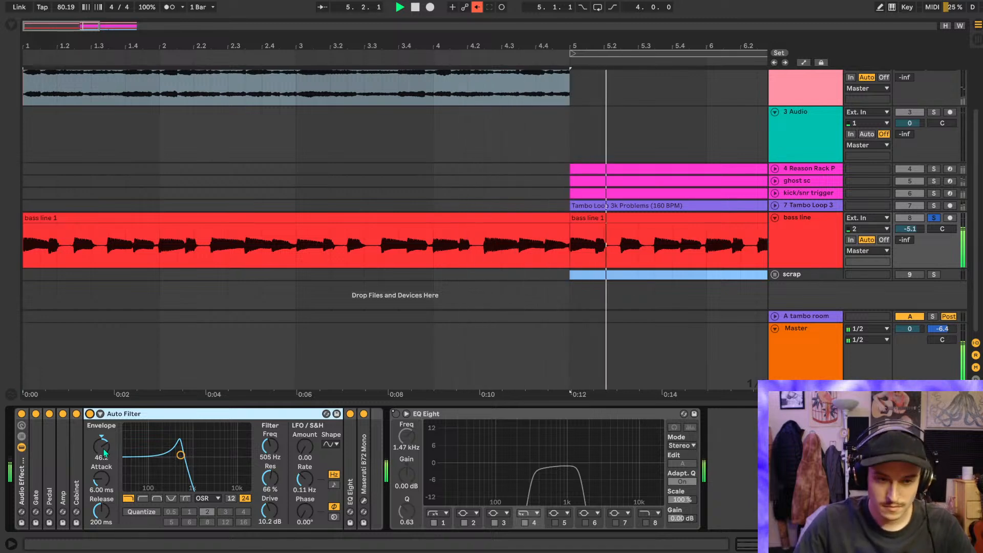
key("space")
scroll(337, 271, "down", 2)
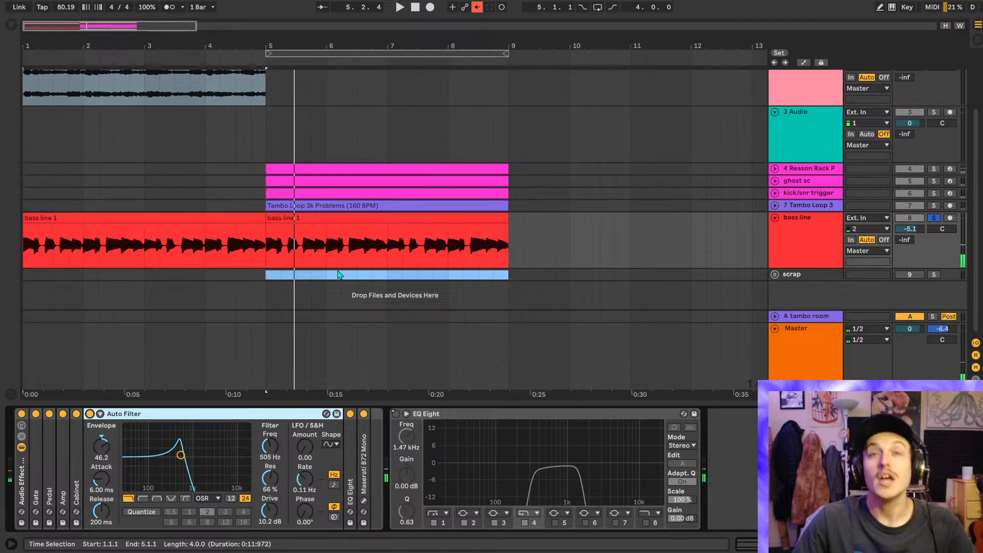
- Switch to Chrome and search Google for "amplitube"
mouse_move(686, 551)
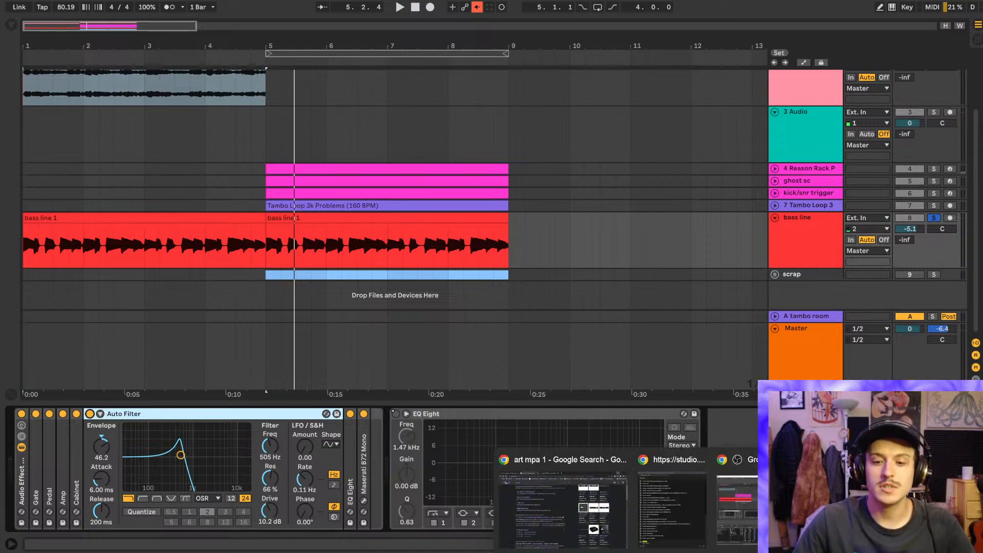
left_click(542, 500)
triple_click(238, 53)
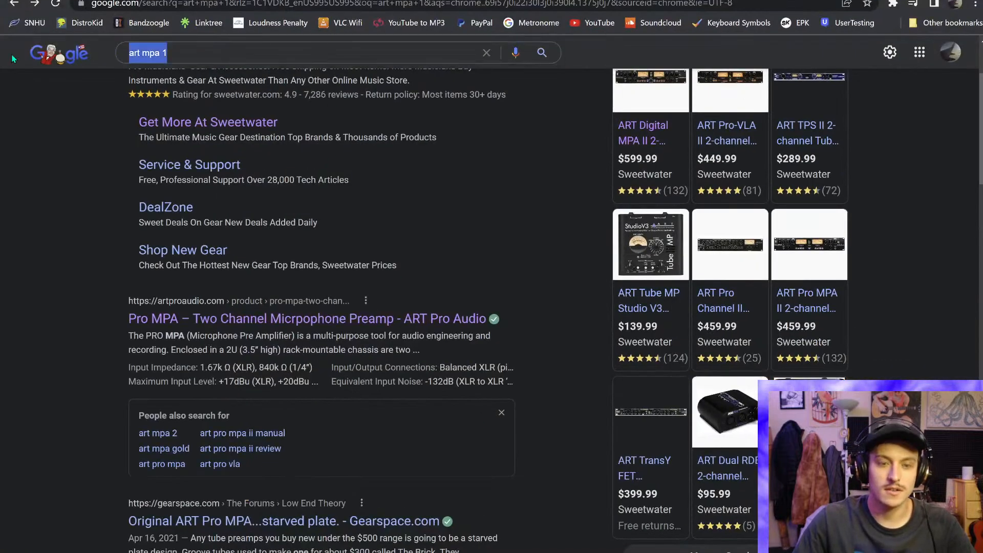
type("amplitube")
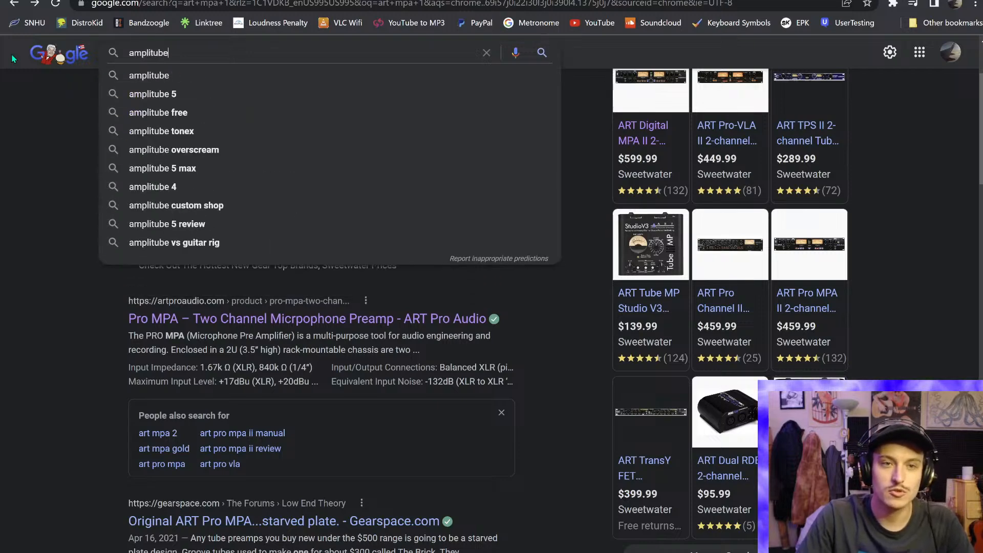
key("Return")
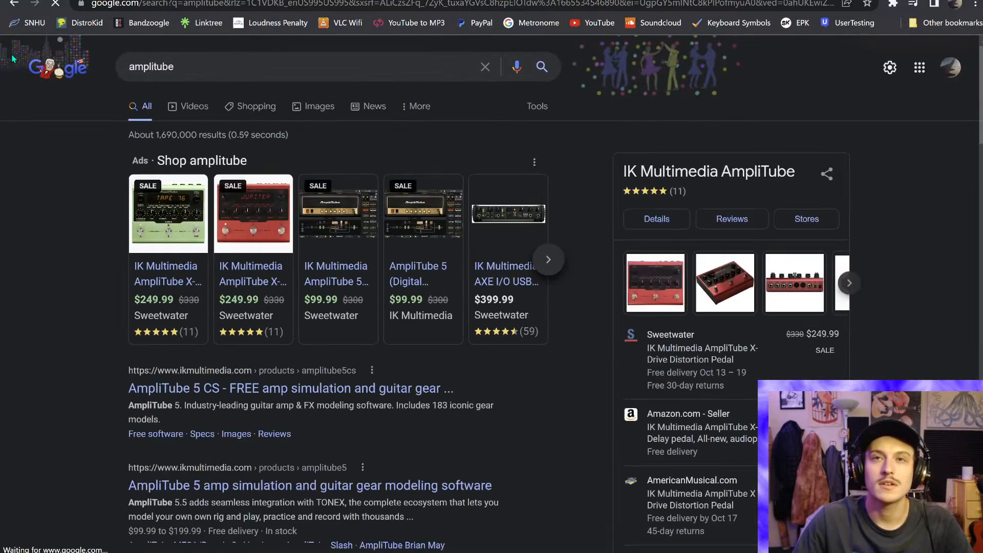
- Look through the search results, open the free AmpliTube 5 CS product page and skim its description
scroll(72, 267, "down", 1)
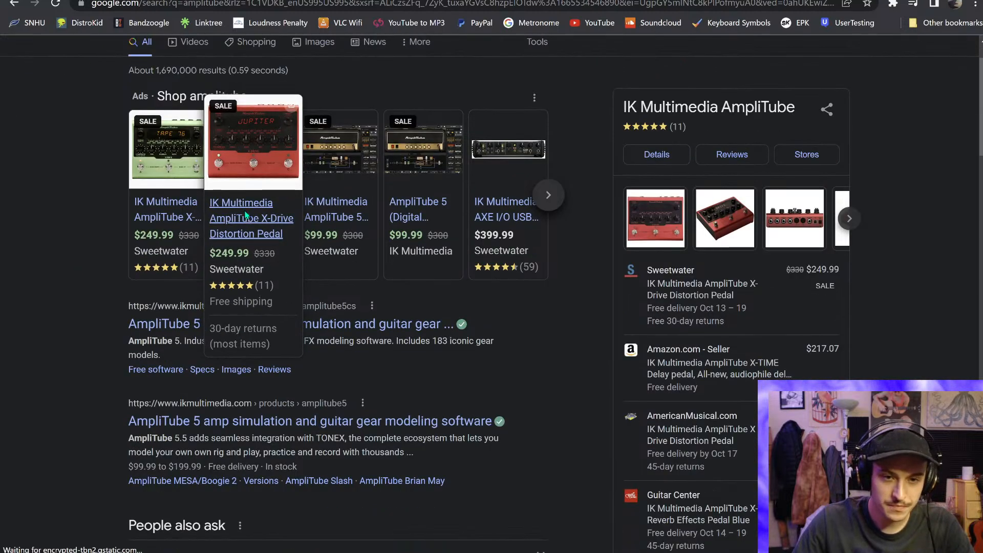
scroll(128, 229, "down", 1)
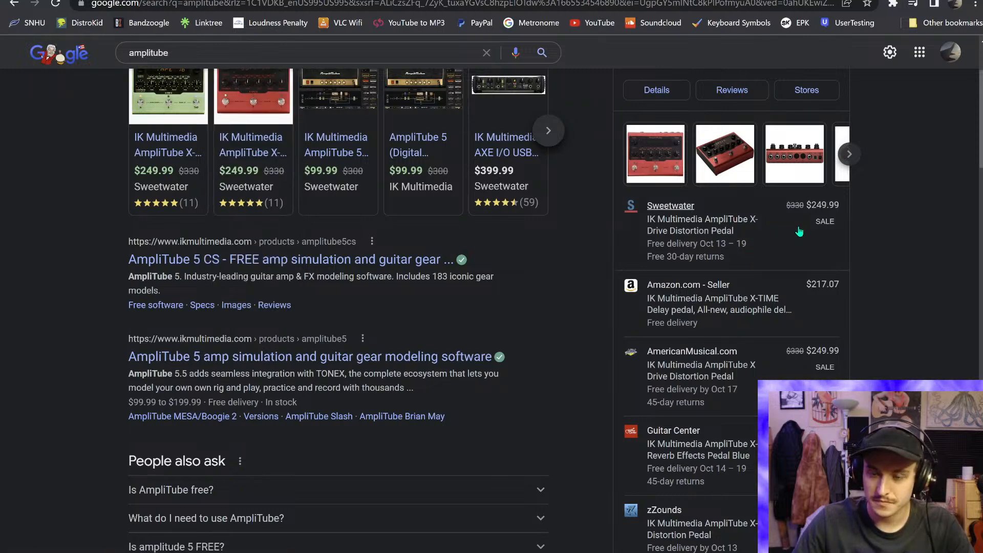
scroll(176, 248, "down", 1)
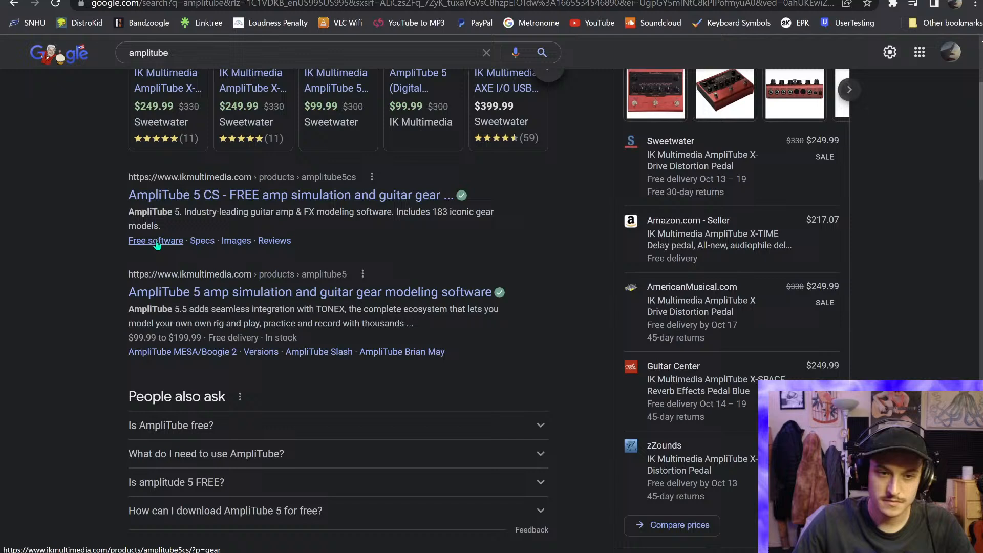
left_click(180, 200)
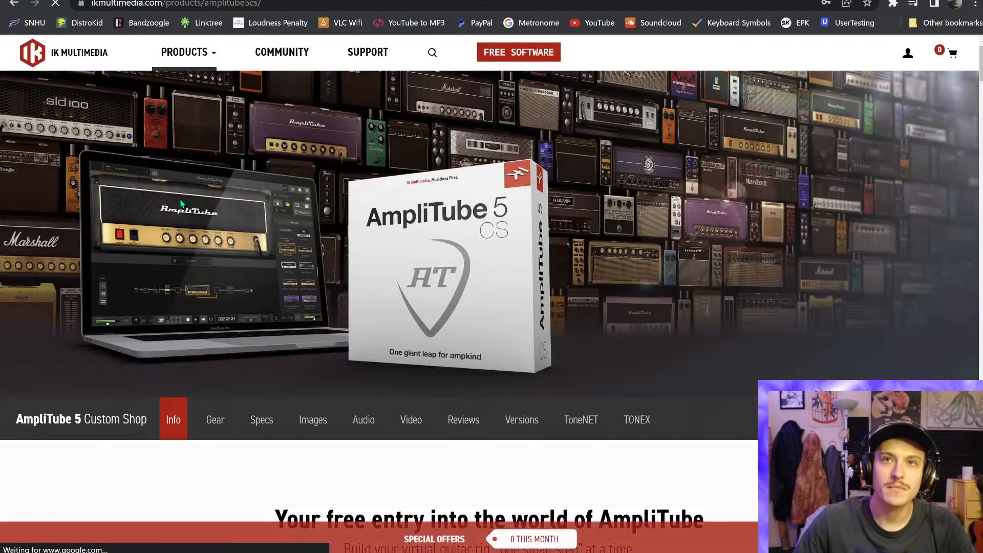
scroll(198, 262, "down", 9)
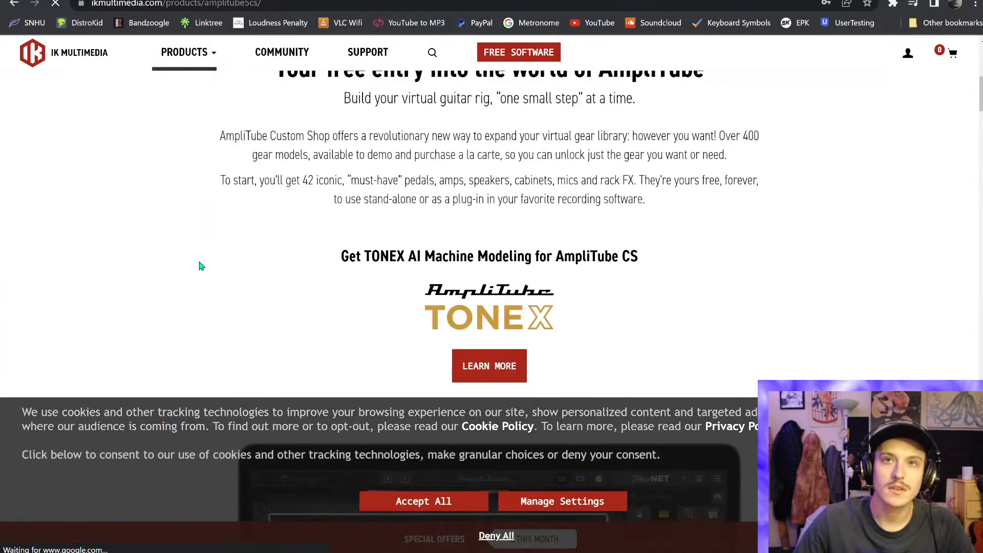
scroll(199, 262, "up", 8)
scroll(200, 265, "up", 1)
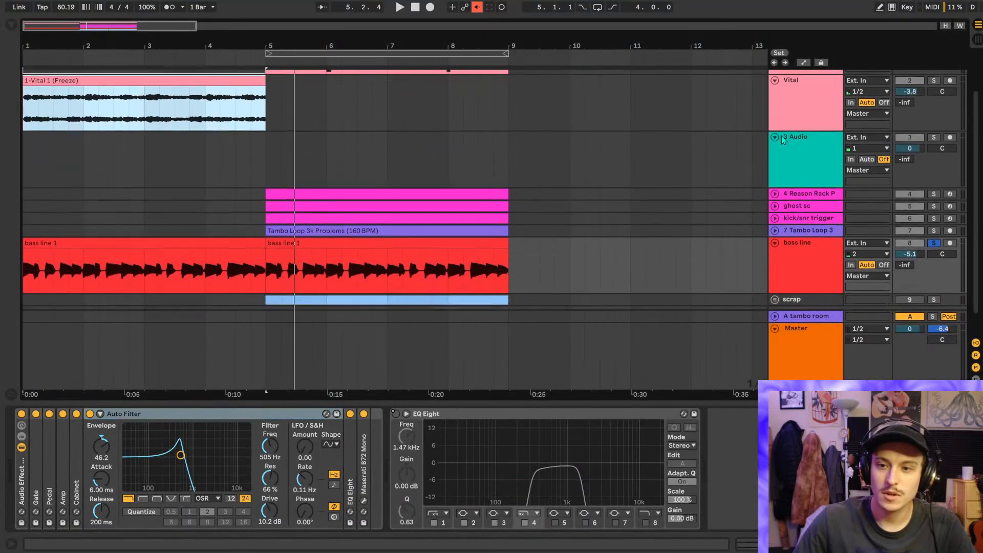
- Return to Ableton Live, inspect the API-560 Stereo equalizer on the Reason Rack drum track and close its window
left_click(811, 193)
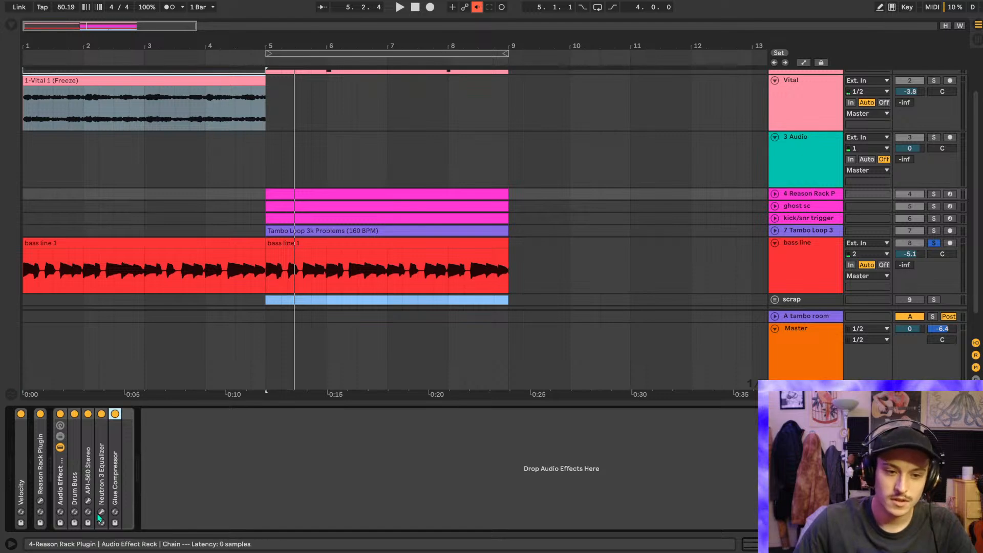
left_click(89, 502)
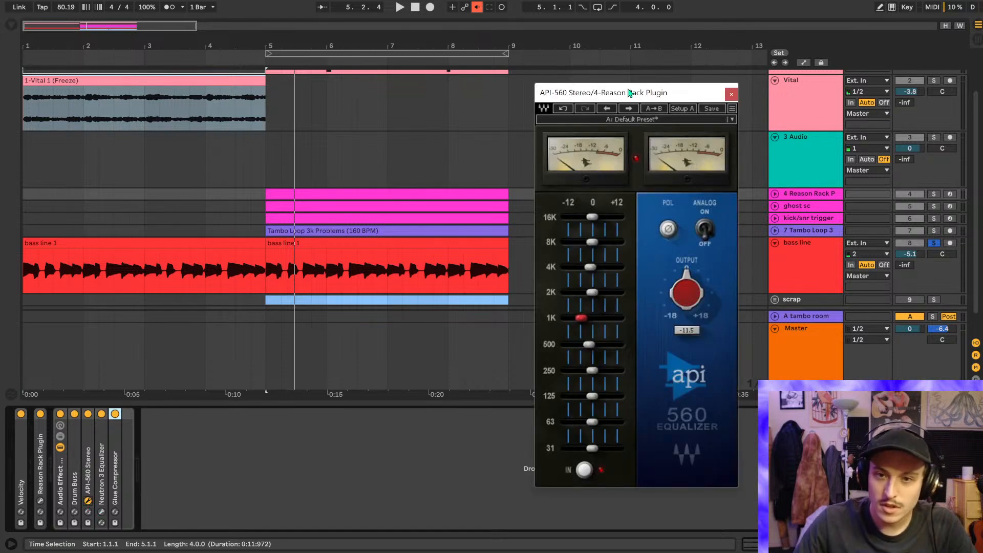
left_click_drag(620, 97, 570, 65)
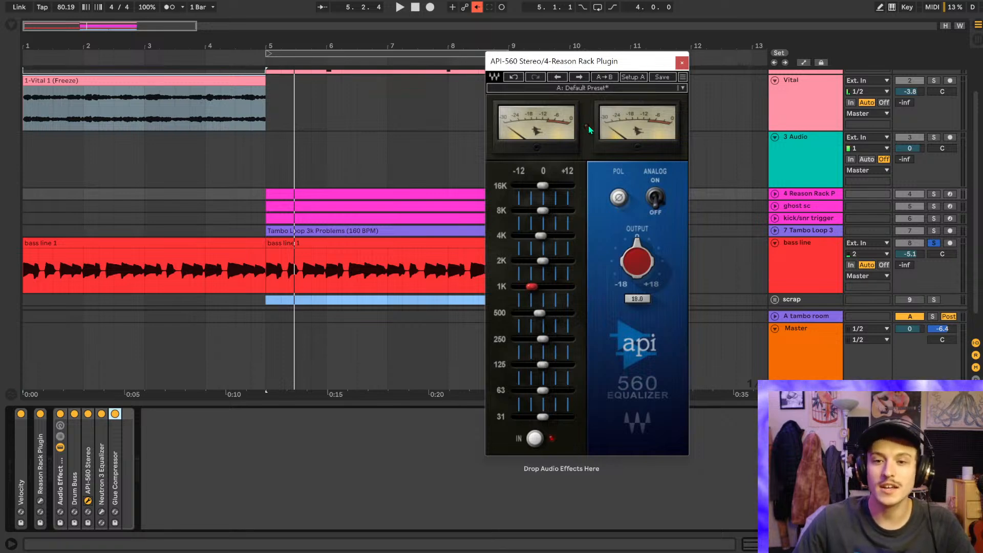
left_click(683, 65)
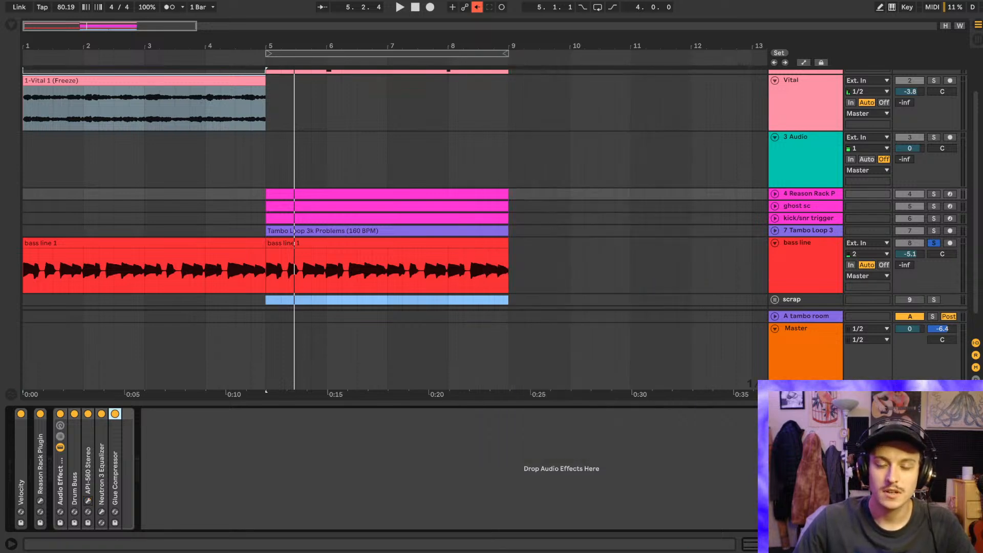
- Switch to Chrome, search Google for "api 2500" and open the Waves API 2500 Compressor Plugin result
left_click(549, 527)
left_click(340, 5)
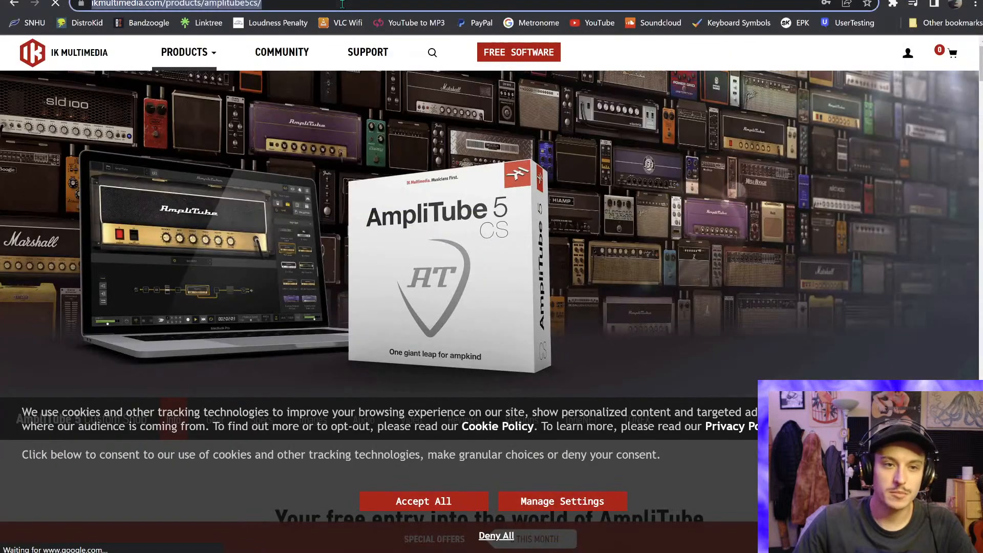
type("api ")
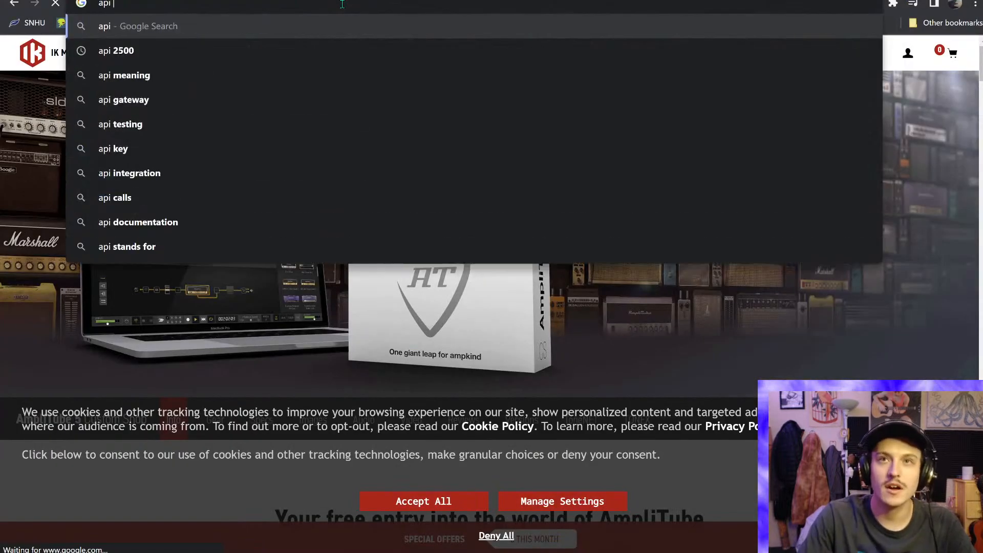
type("2500")
key("Return")
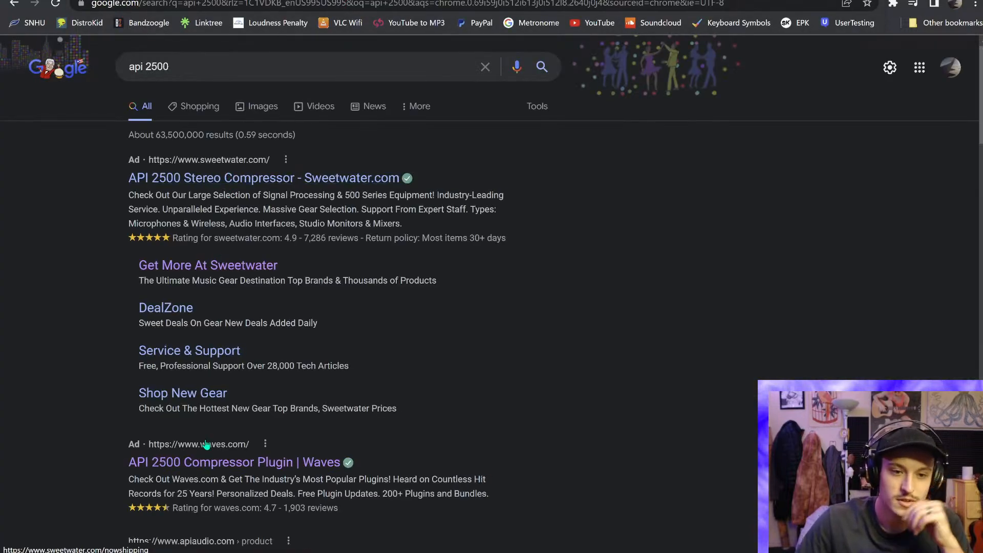
left_click(235, 468)
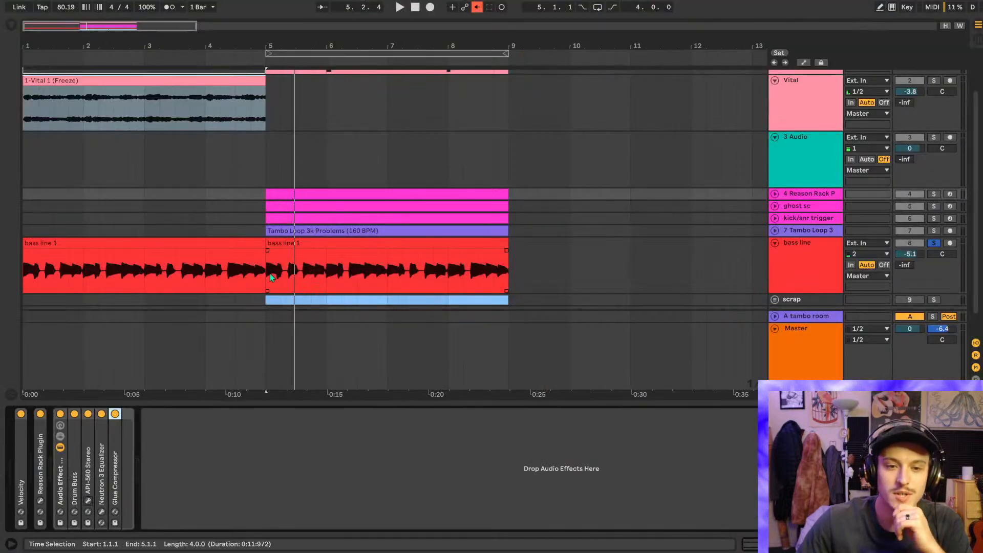
- Return to Ableton Live, bring up the bass line track's devices and play the soloed bass
left_click(271, 277)
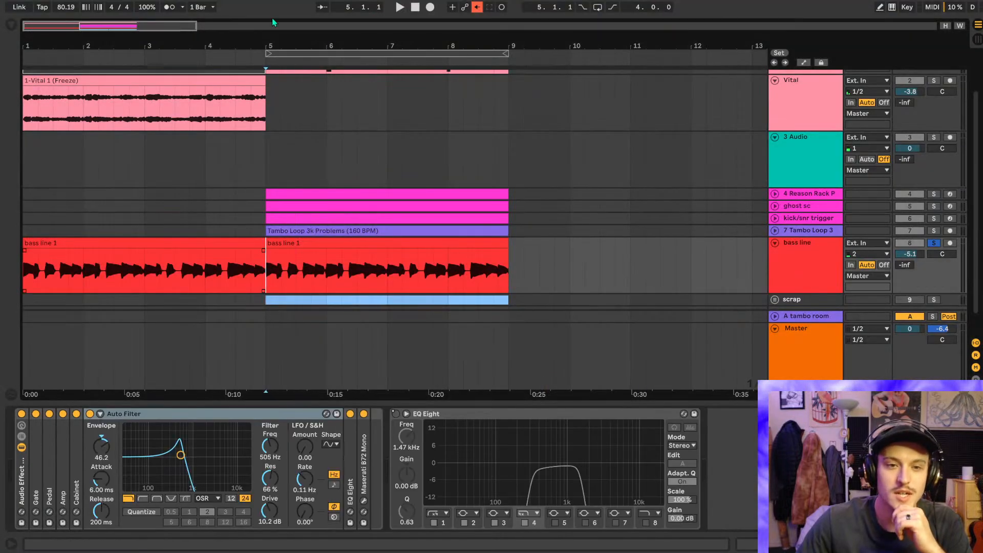
key("space")
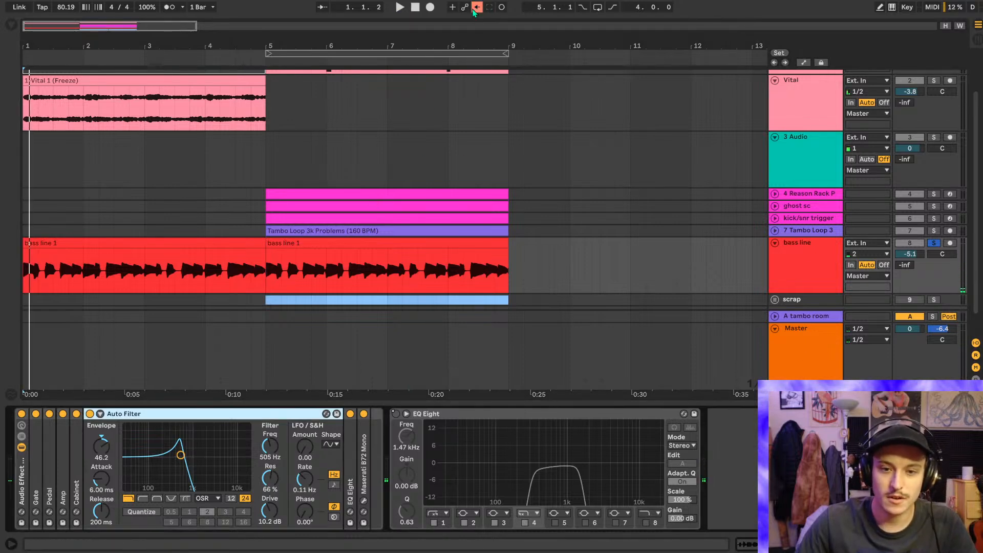
- Re-enable the overridden automation, unsolo the bass line track and collapse its Auto Filter and EQ Eight devices
left_click(474, 10)
left_click(934, 244)
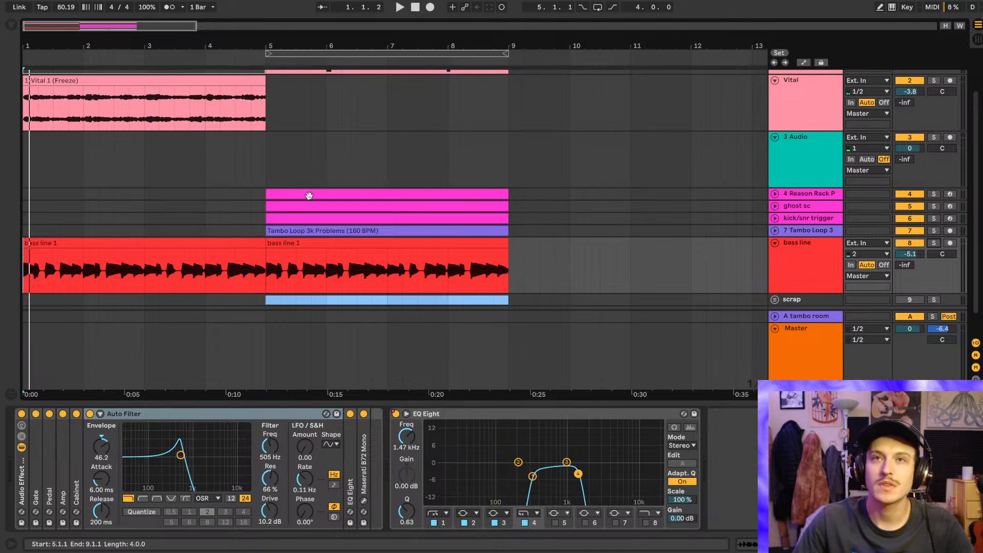
double_click(146, 414)
double_click(179, 414)
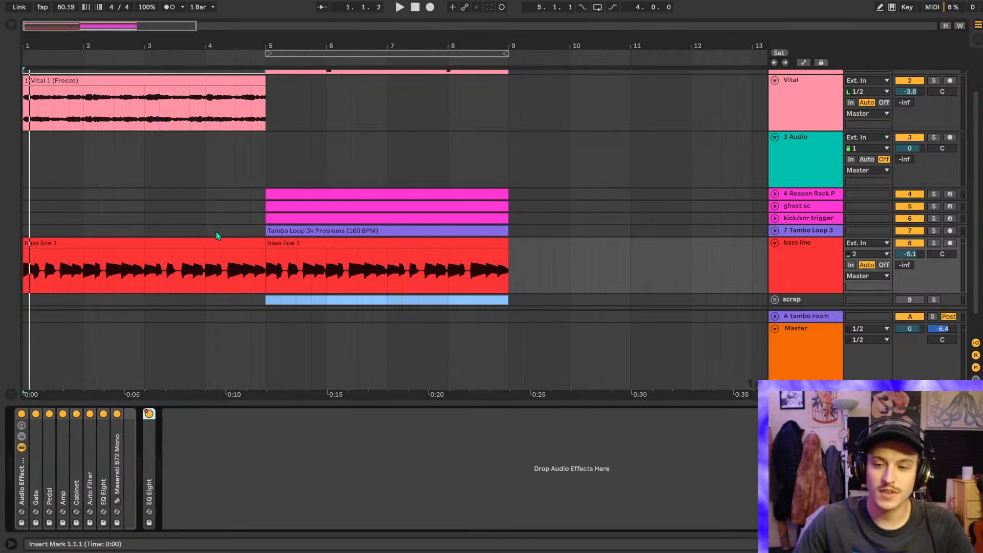
- Expand the Amp device in the bass line's effect rack, check its settings and collapse it again
scroll(215, 229, "down", 2)
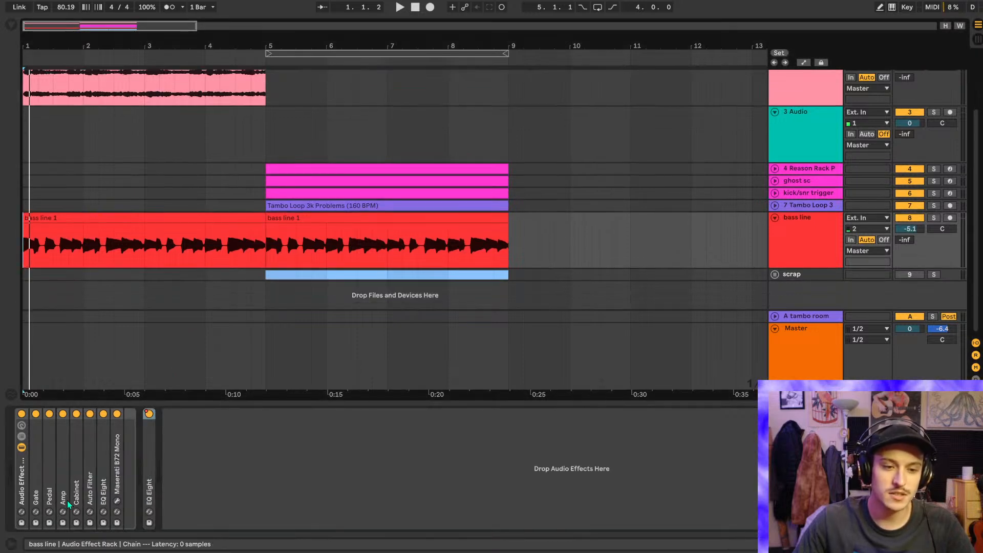
double_click(61, 491)
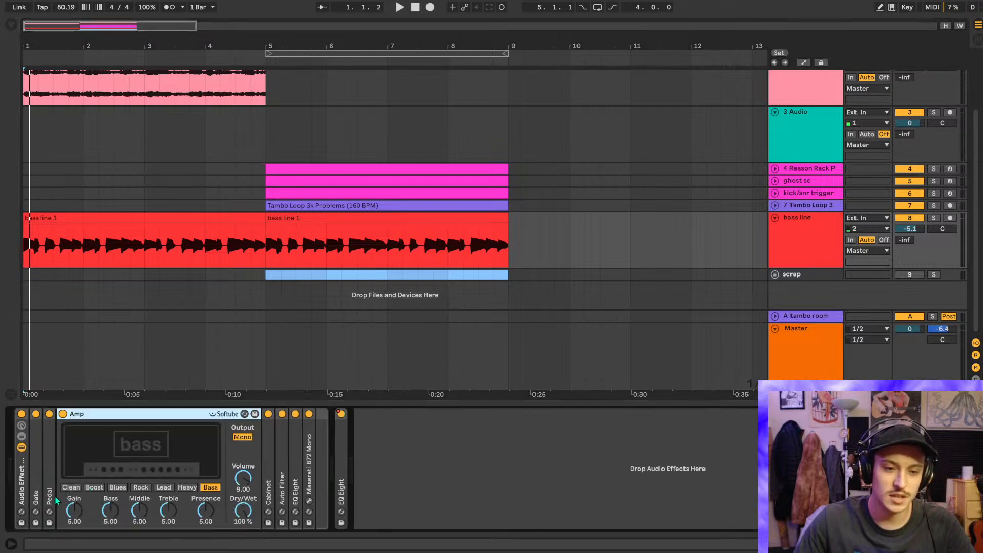
double_click(88, 413)
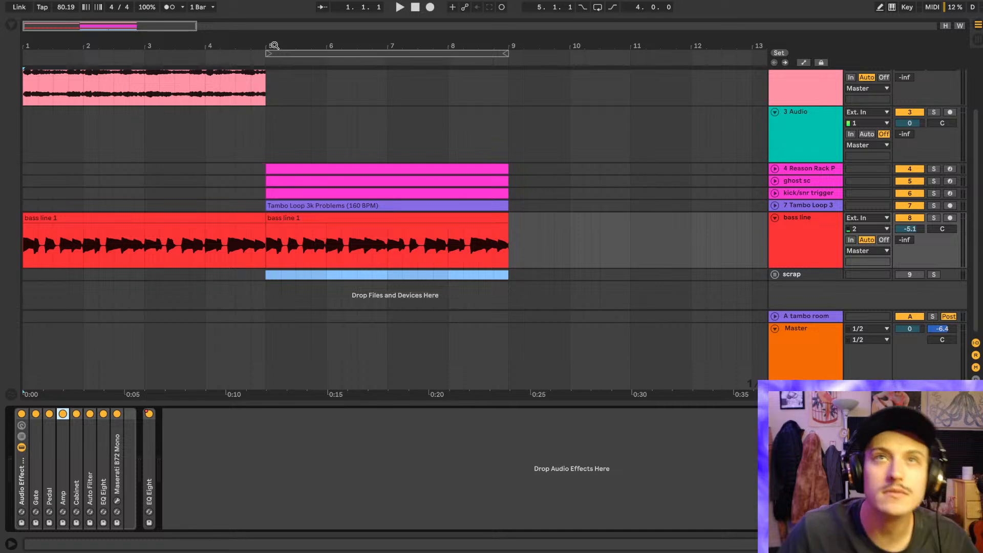
- During playback, fold the bass line track and set band 1 of the Vital audio track's EQ Eight to 391 Hz
key("space")
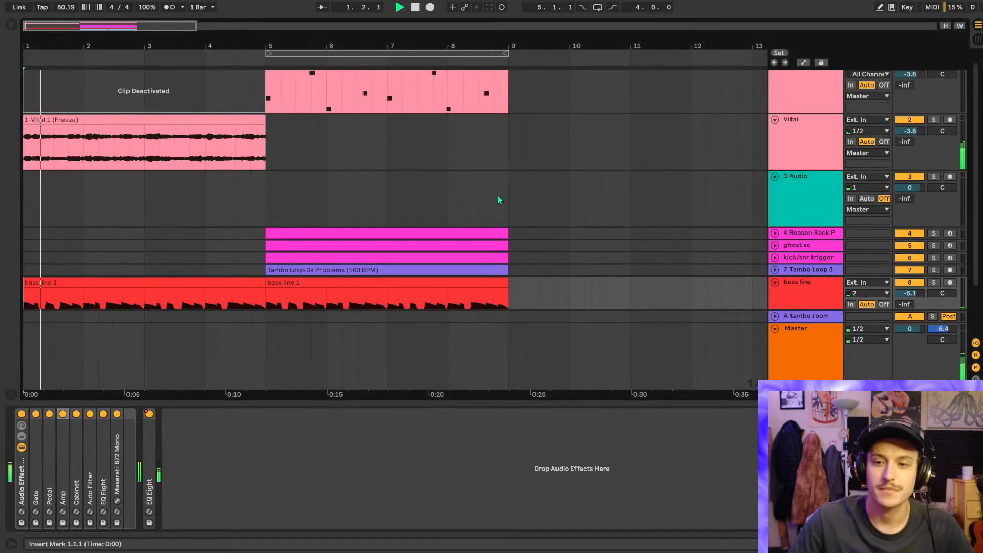
left_click(775, 282)
left_click(796, 156)
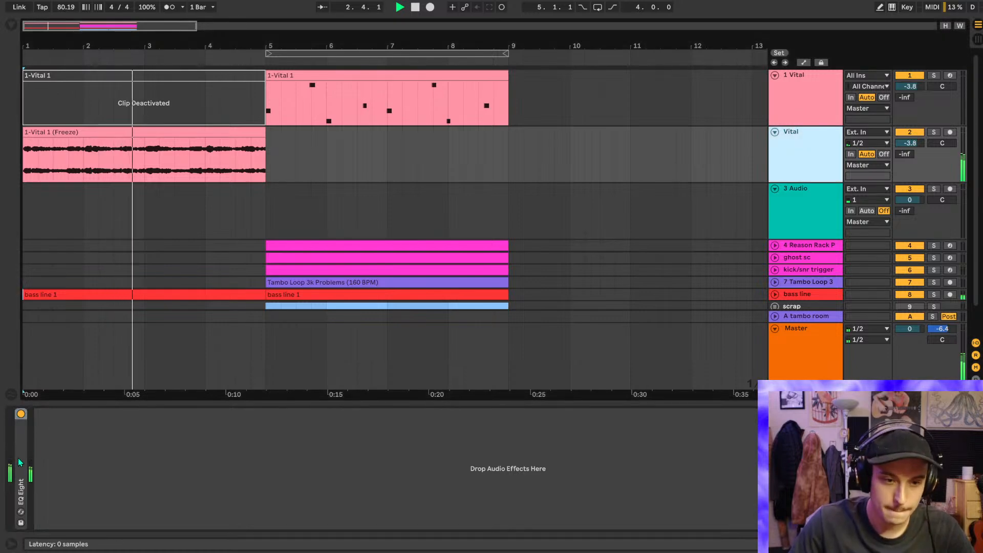
double_click(21, 473)
left_click_drag(158, 484, 163, 485)
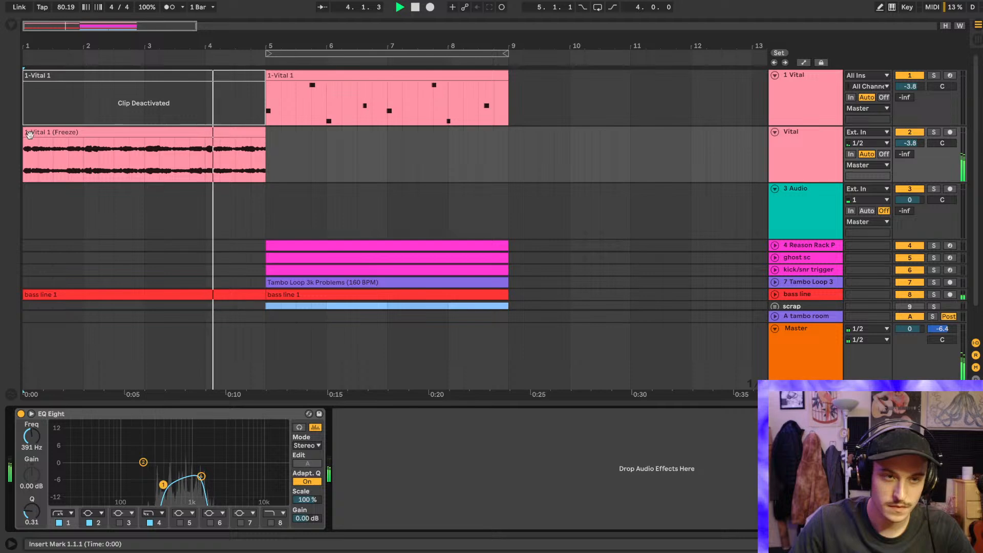
- Add a Utility effect after the Vital audio track's EQ Eight, switch it to Mono and play from the start
key("ctrl+alt+b")
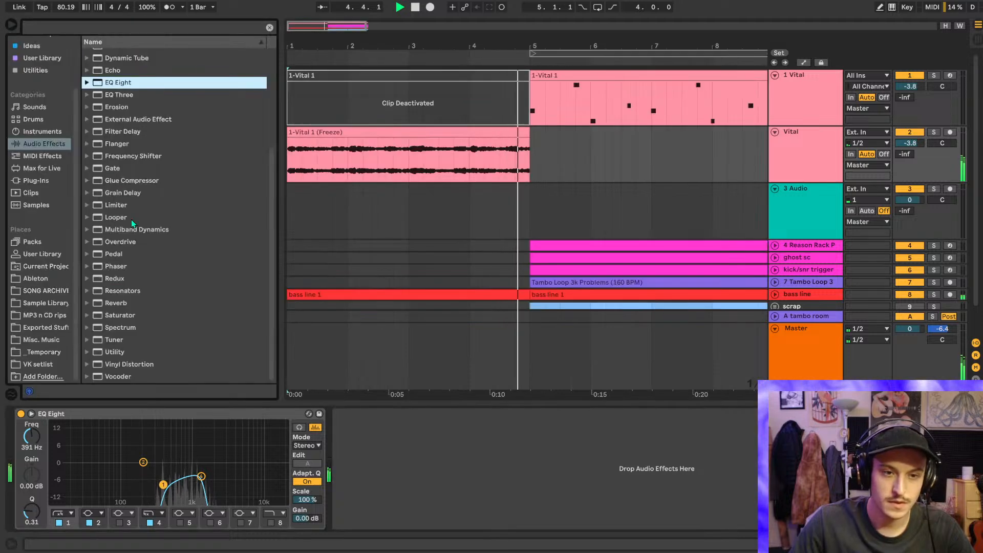
left_click_drag(111, 352, 523, 466)
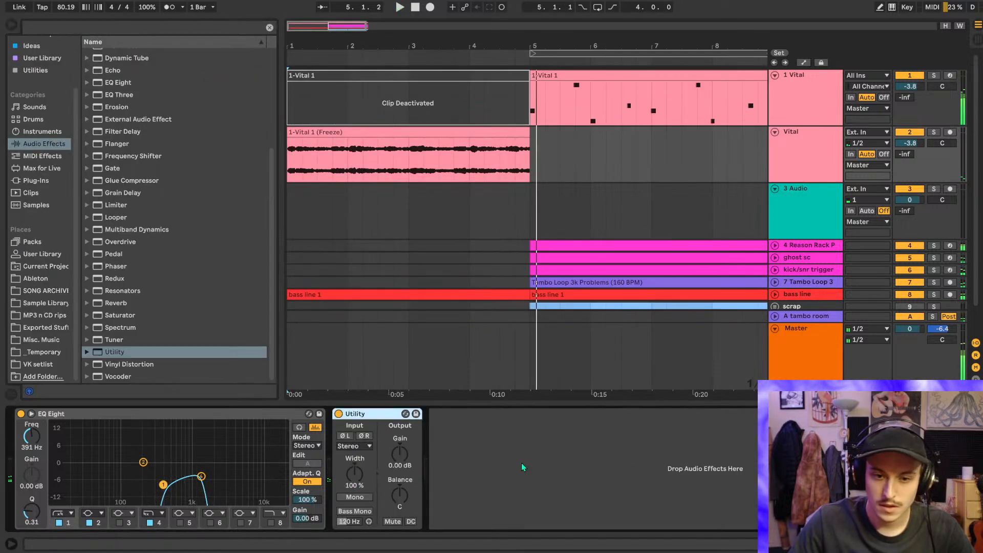
left_click(366, 497)
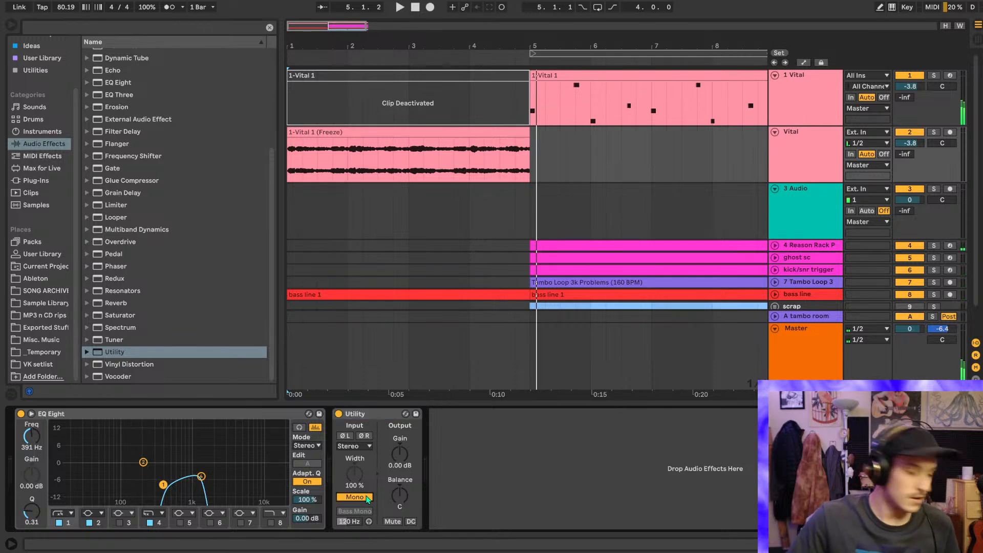
key("space")
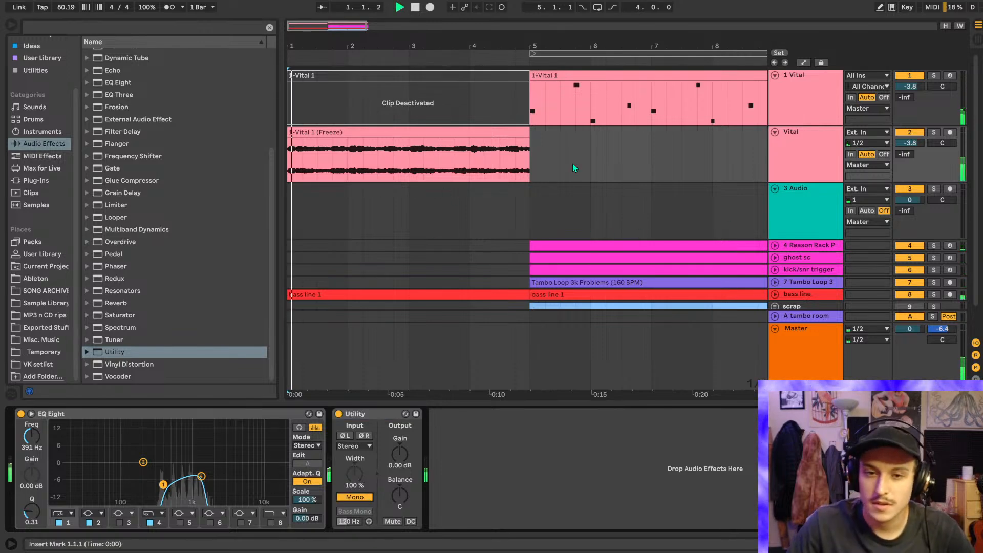
- Turn off Mono in the Utility, set its Width to 60 % and stop playback
left_click(358, 497)
left_click_drag(355, 473, 354, 494)
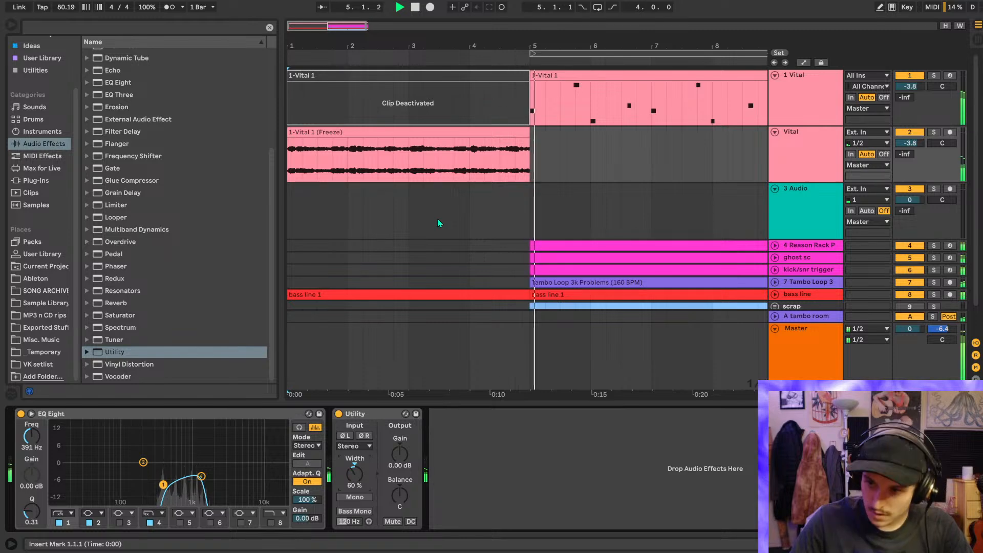
scroll(452, 198, "down", 4)
key("space")
- Place the insert mark at bar 5 on the 3 Audio track and save the project
left_click(396, 202)
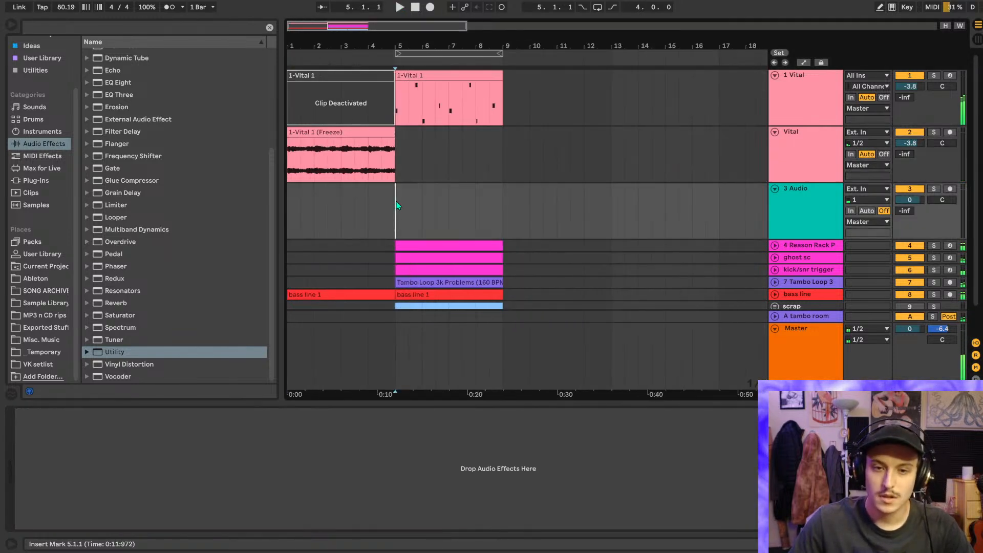
scroll(395, 196, "up", 4)
scroll(394, 194, "left", 1)
key("ctrl+s")
scroll(439, 192, "down", 1)
scroll(437, 190, "up", 1)
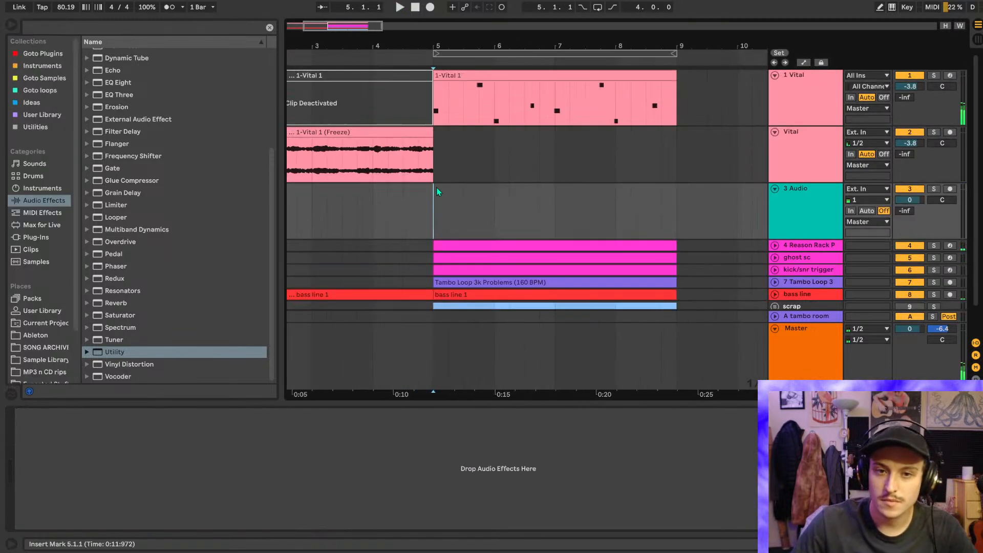
scroll(440, 169, "left", 1)
- In the Vital audio track's EQ Eight, raise band 4 to 9.65 kHz, audition it, switch that band off and stop playback
left_click(787, 147)
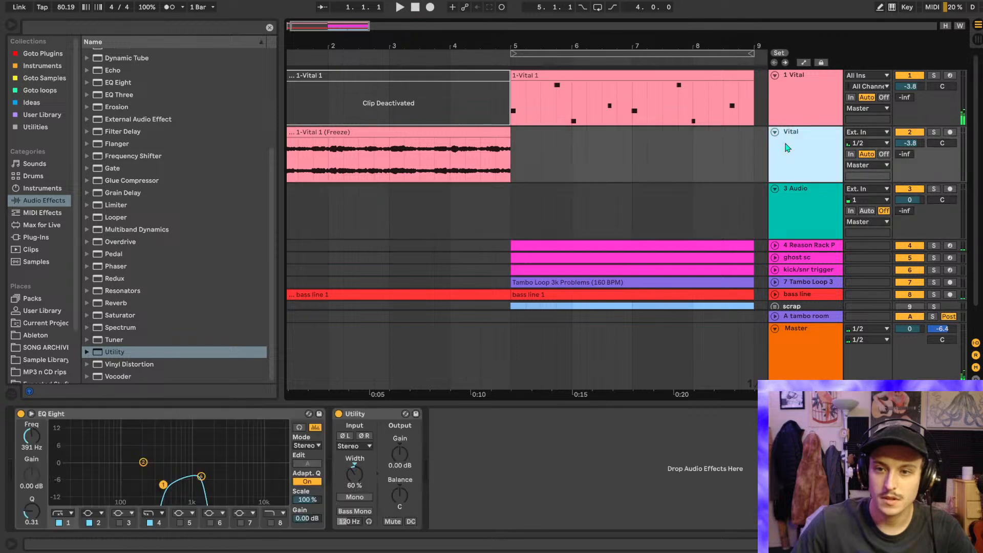
left_click(199, 464)
left_click_drag(43, 445, 42, 407)
key("space")
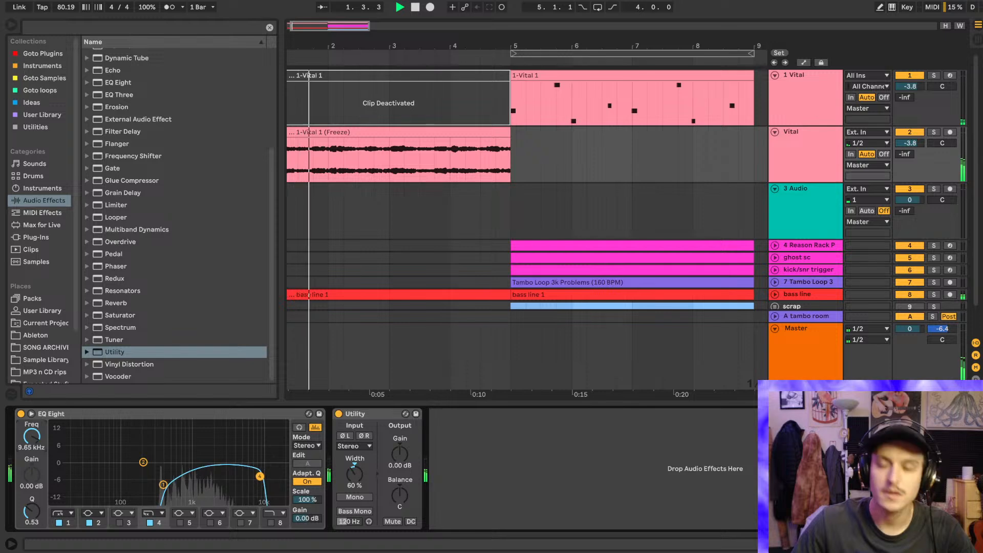
left_click(69, 524)
left_click(149, 523)
key("space")
- Audition the Vital intro again, switch off EQ Eight's band 2 and lower band 1's frequency to 253 Hz
left_click(495, 162)
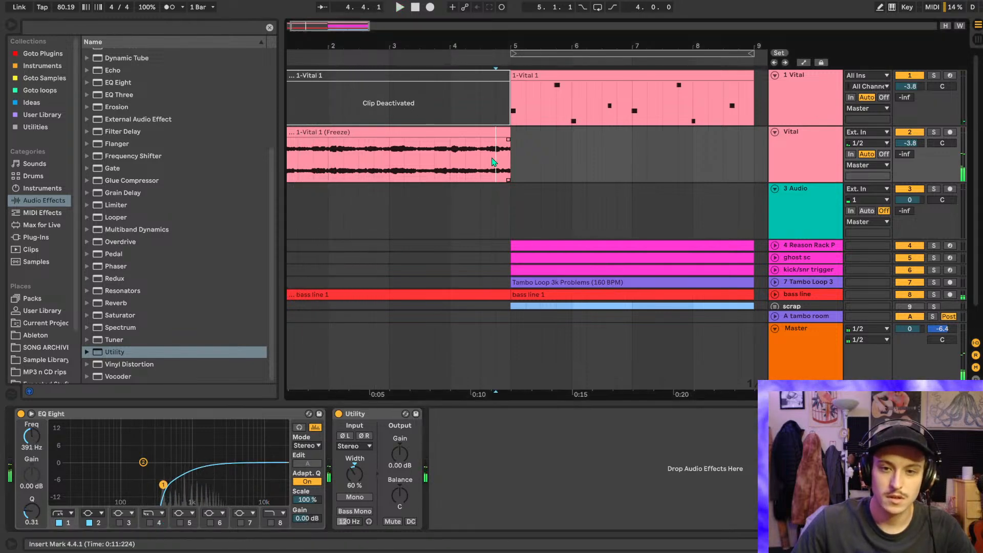
key("space")
key("space")
left_click(438, 155)
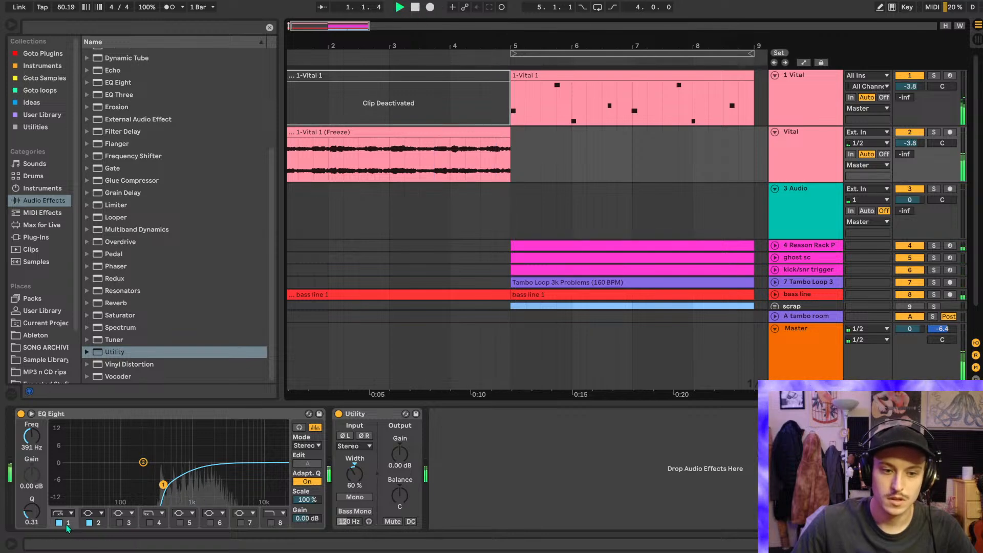
left_click(89, 523)
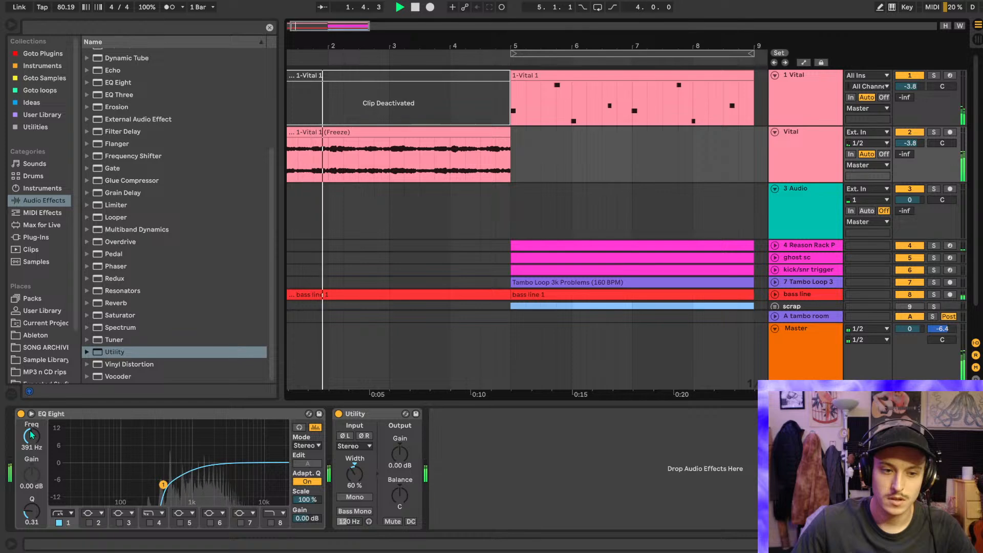
left_click_drag(31, 436, 31, 386)
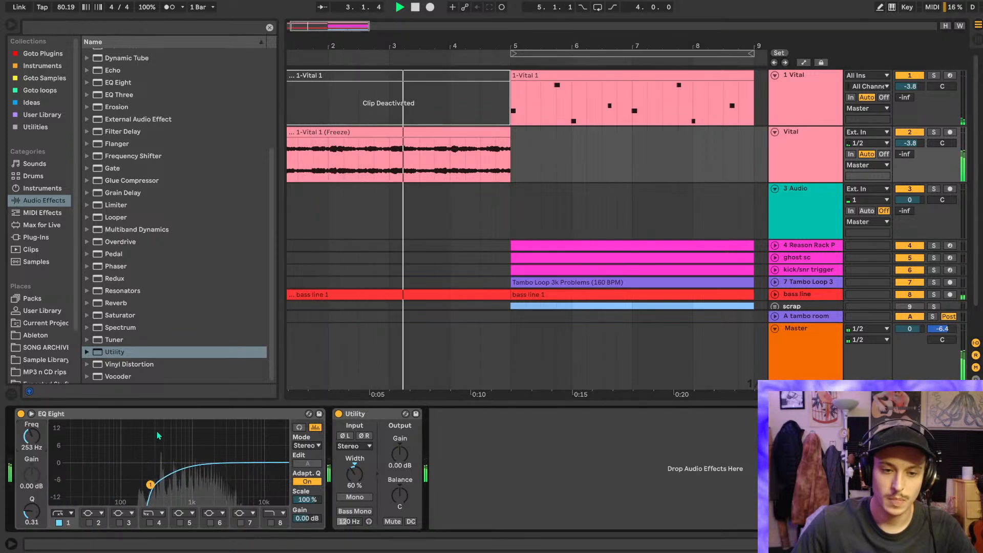
- Turn off EQ Eight's spectrum analyzer, set band 1's Q to 0.22 and listen through the transition at bar 5
left_click(315, 427)
scroll(487, 229, "down", 2)
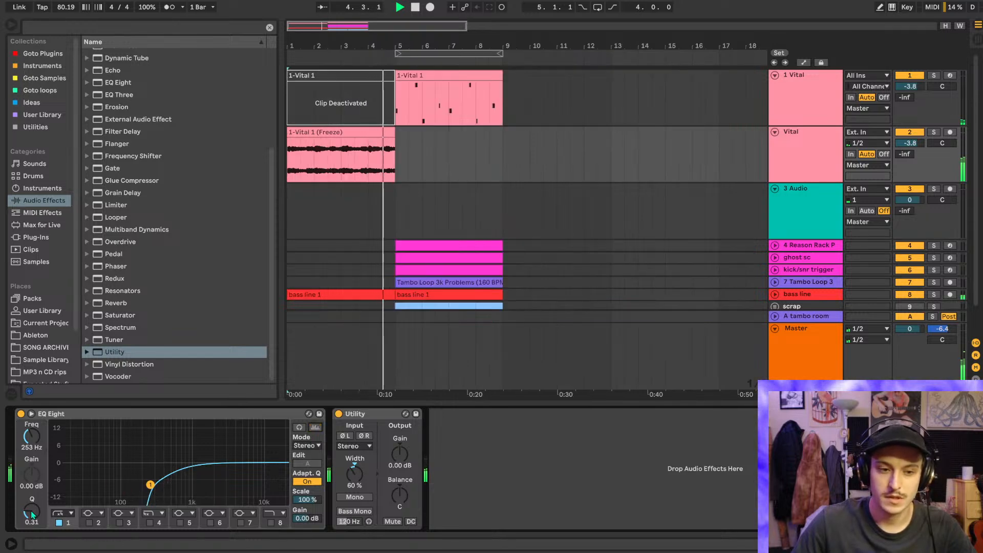
left_click_drag(31, 511, 31, 517)
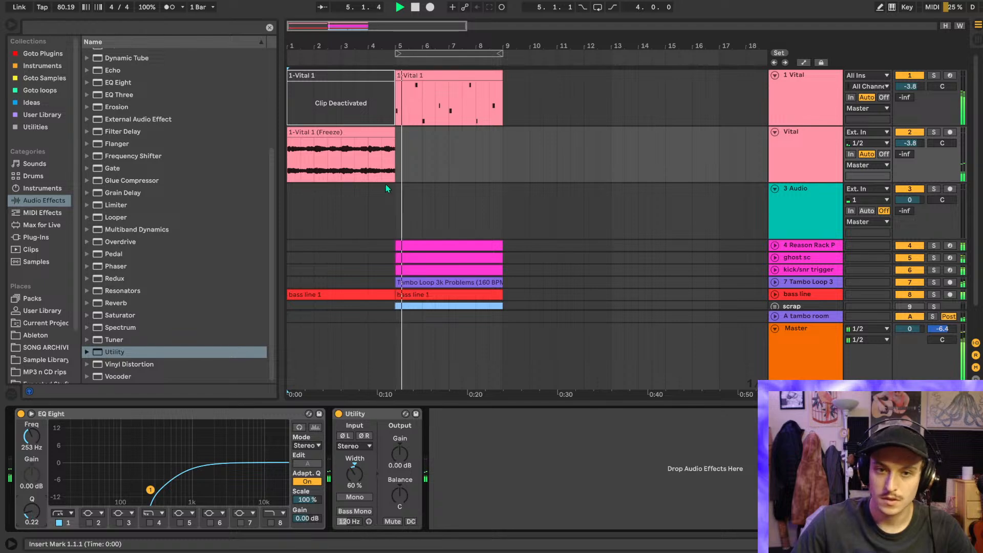
scroll(386, 185, "down", 1)
scroll(389, 187, "down", 1)
scroll(385, 167, "up", 5)
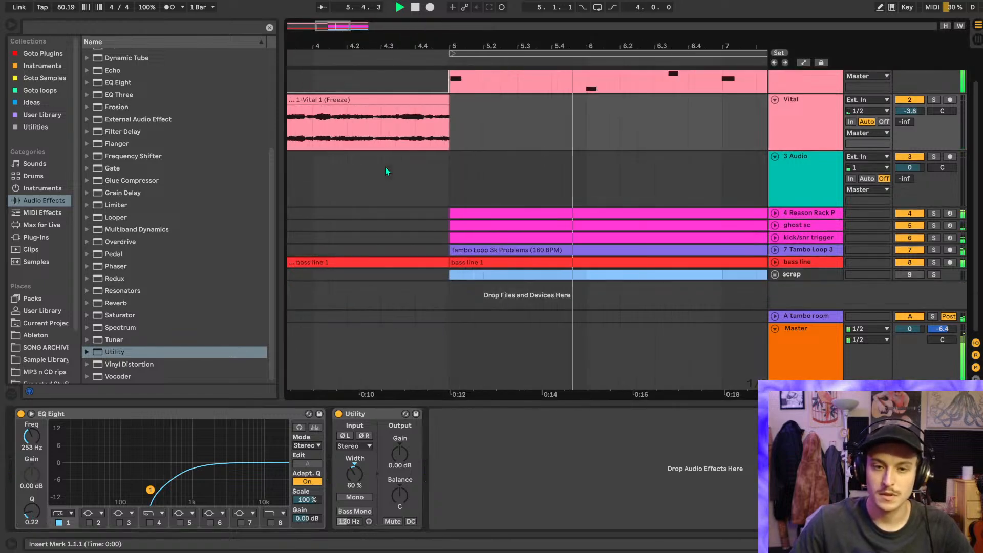
scroll(451, 172, "down", 2)
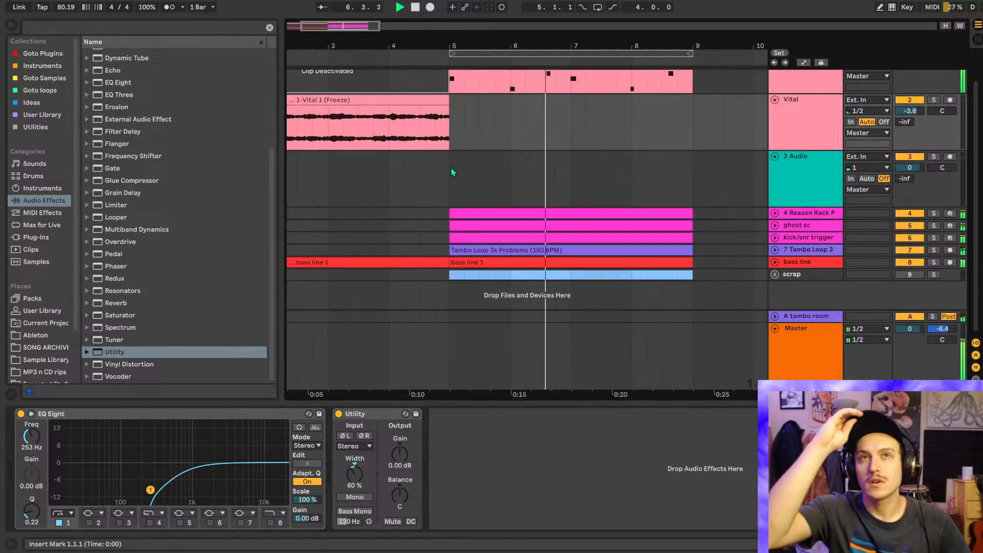
key("space")
- Delete the empty 3 Audio track
left_click(435, 168)
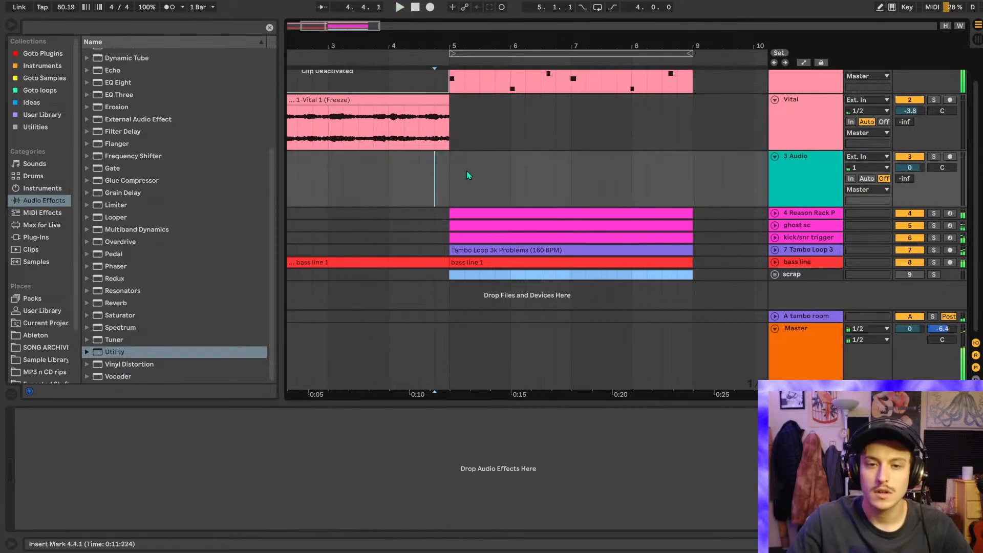
scroll(465, 170, "up", 2)
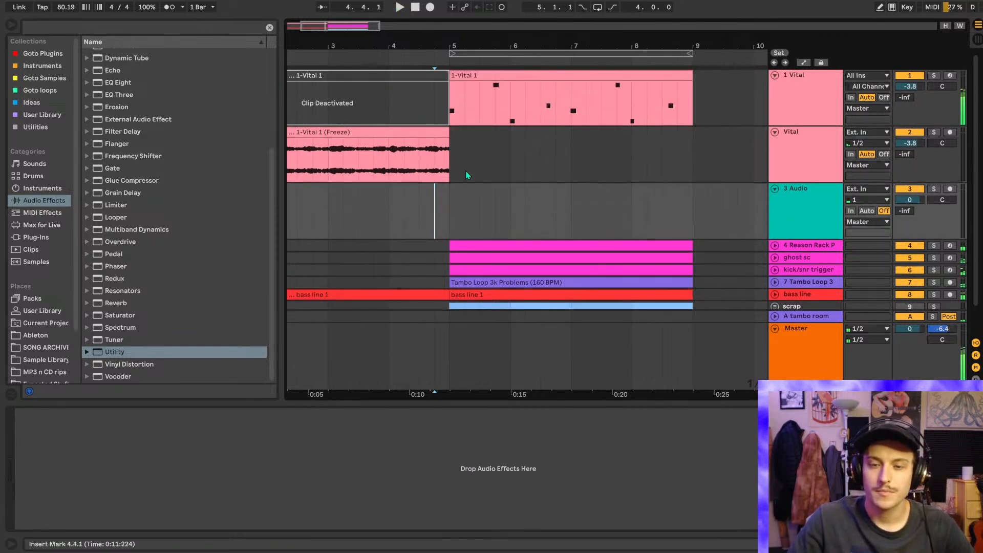
right_click(795, 222)
left_click(811, 251)
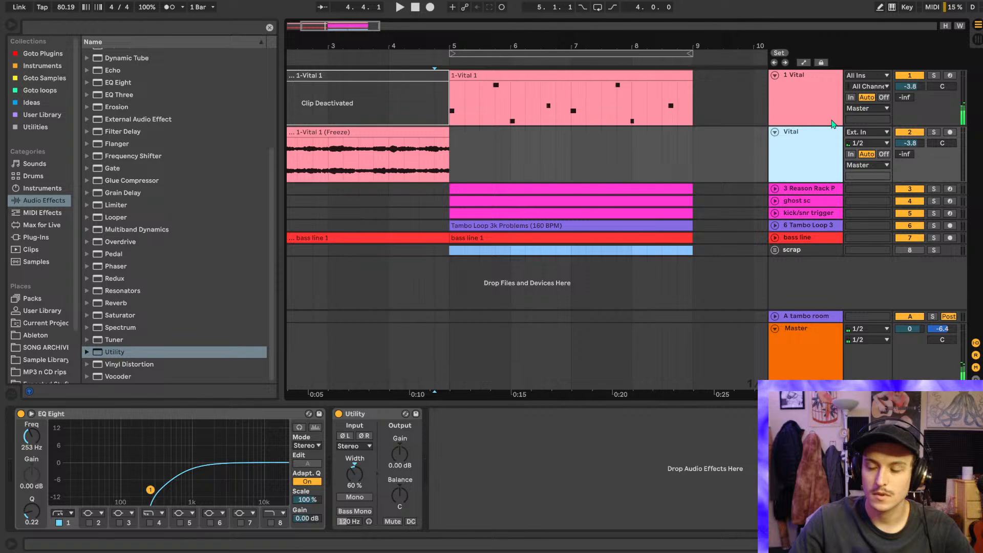
- Mute all tracks from Reason Rack P through bass line and play from bar 4.2 into the next section
left_click(454, 120)
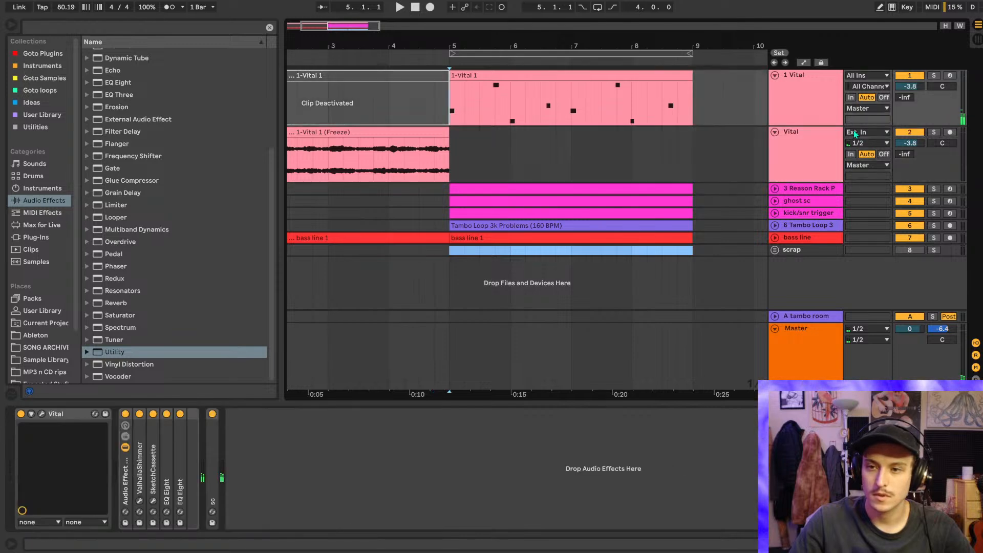
left_click(812, 191)
left_click(813, 237, "shift")
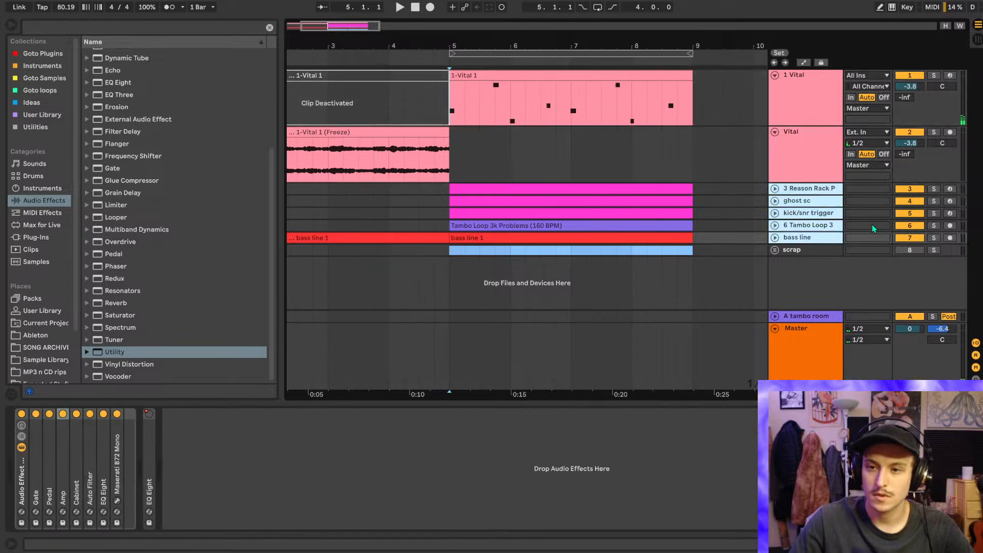
left_click(910, 189)
key("space")
left_click(406, 105)
key("space")
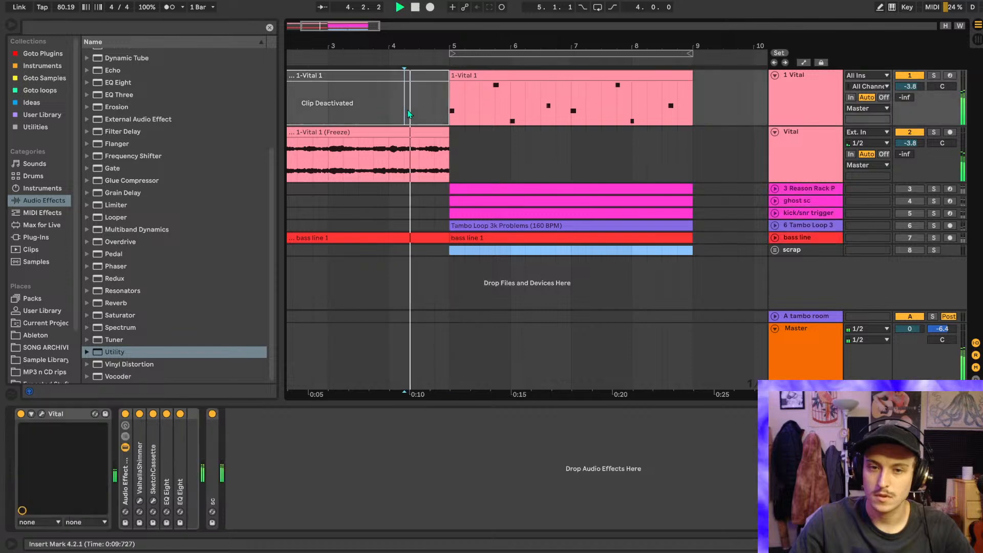
key("space")
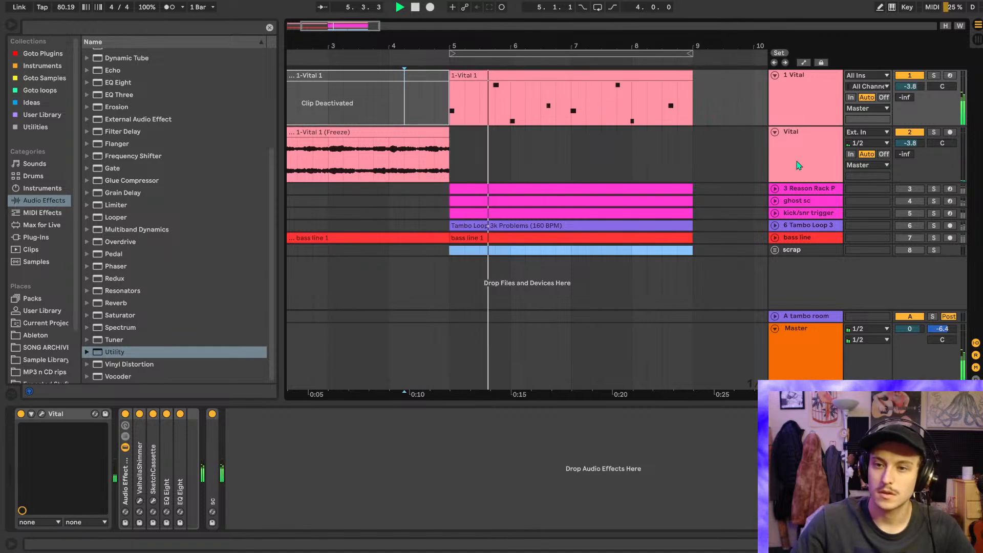
- While playing, unfold the Reason Rack P track and unmute it along with ghost sc, kick/snr trigger and Tambo Loop 3
scroll(702, 161, "right", 2)
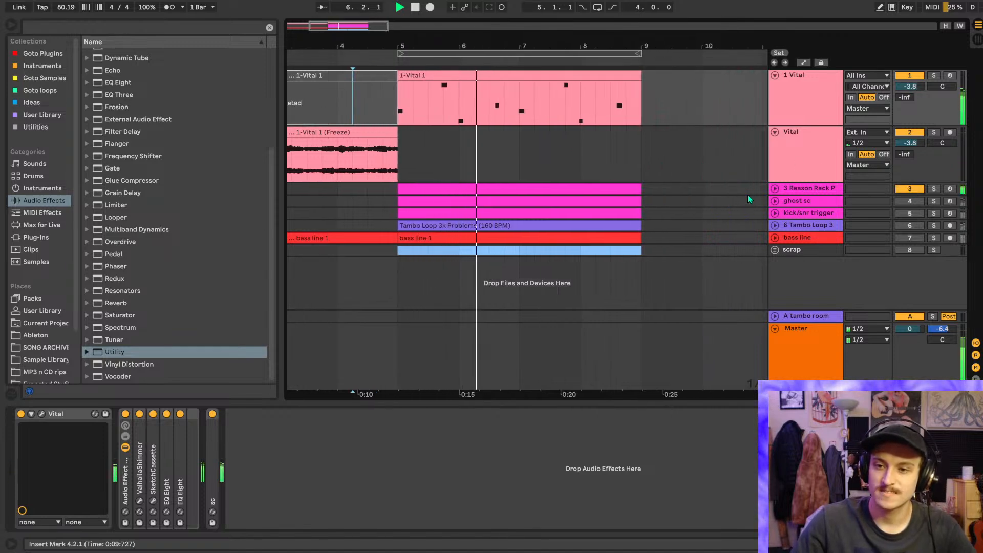
left_click(774, 189)
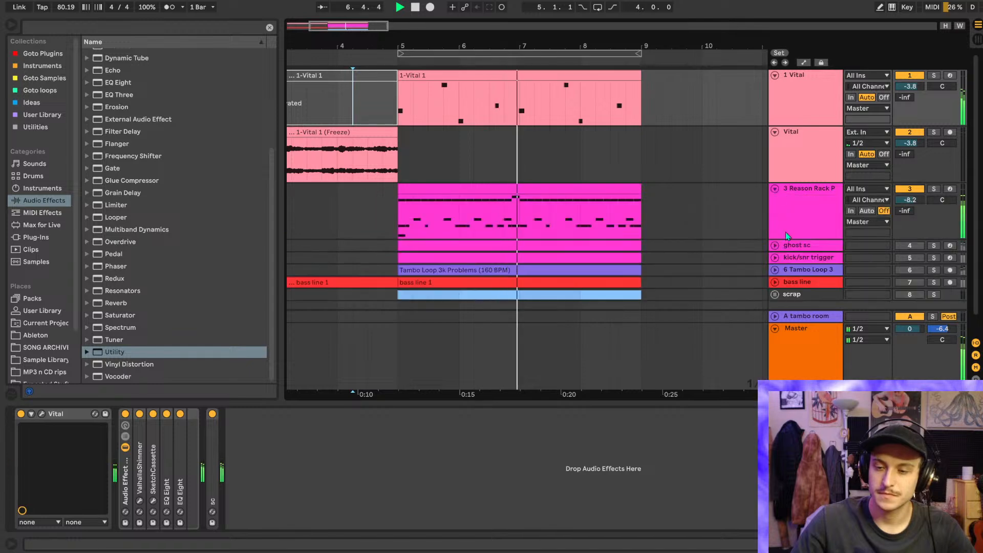
left_click(911, 257)
left_click(913, 271)
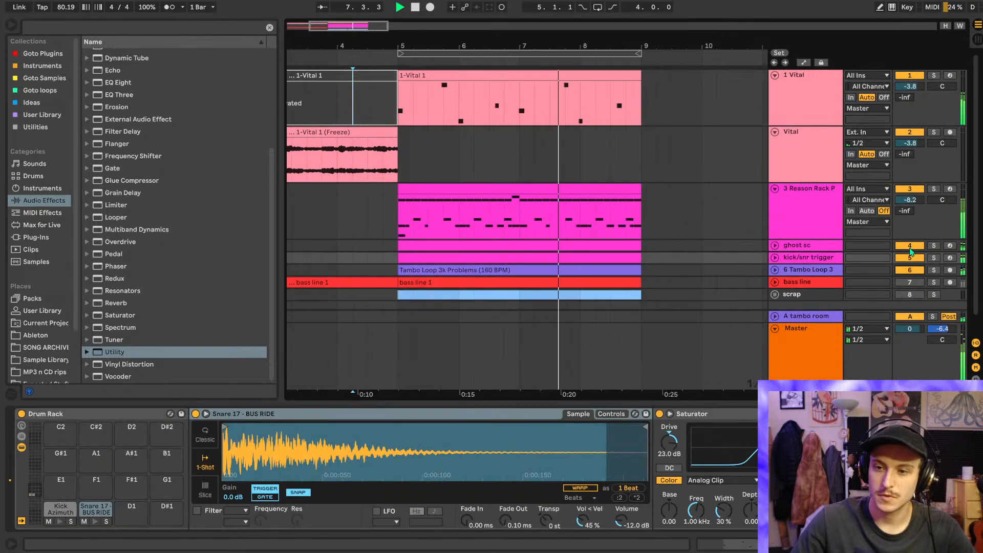
- Mute the ghost sc track, unmute the bass line track, and stop playback
left_click(911, 247)
left_click(916, 283)
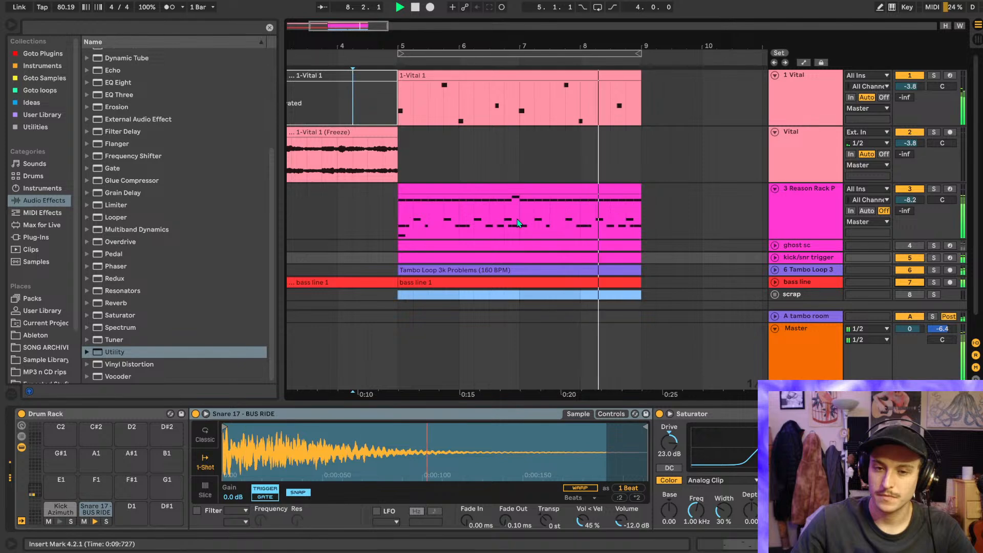
scroll(676, 231, "down", 1)
left_click(419, 7)
- Enable the SoundID device on the Master track and play the arrangement from bar 1
left_click_drag(393, 45, 524, 45)
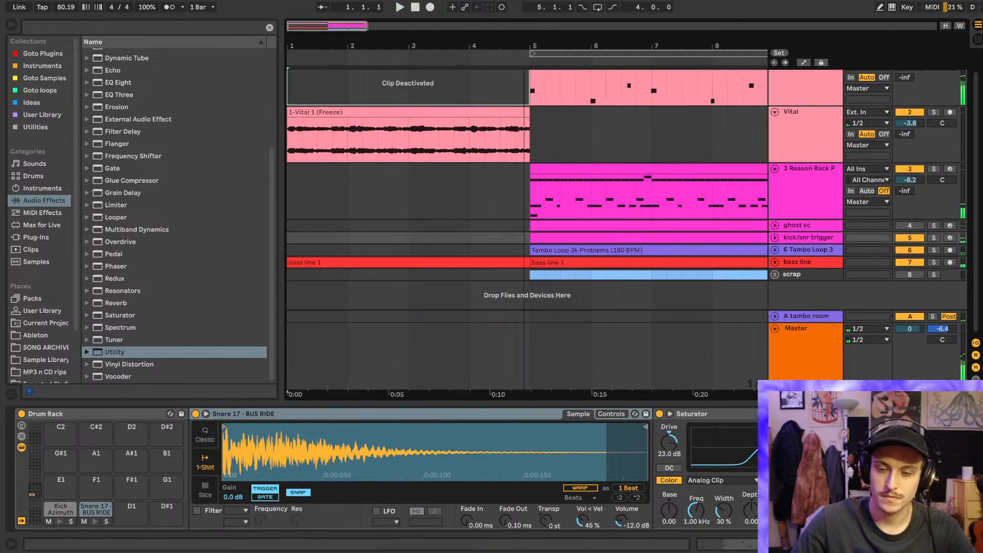
left_click(797, 369)
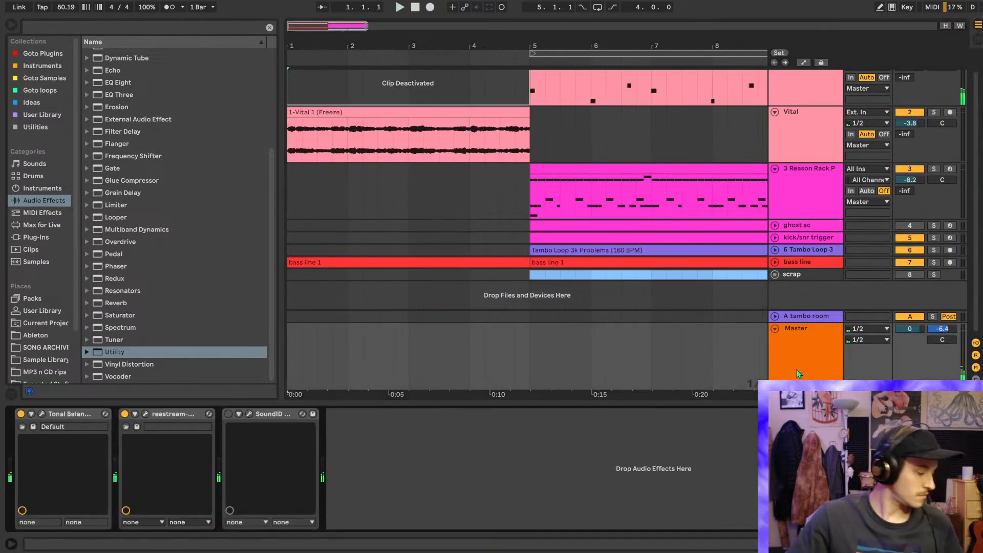
key("space")
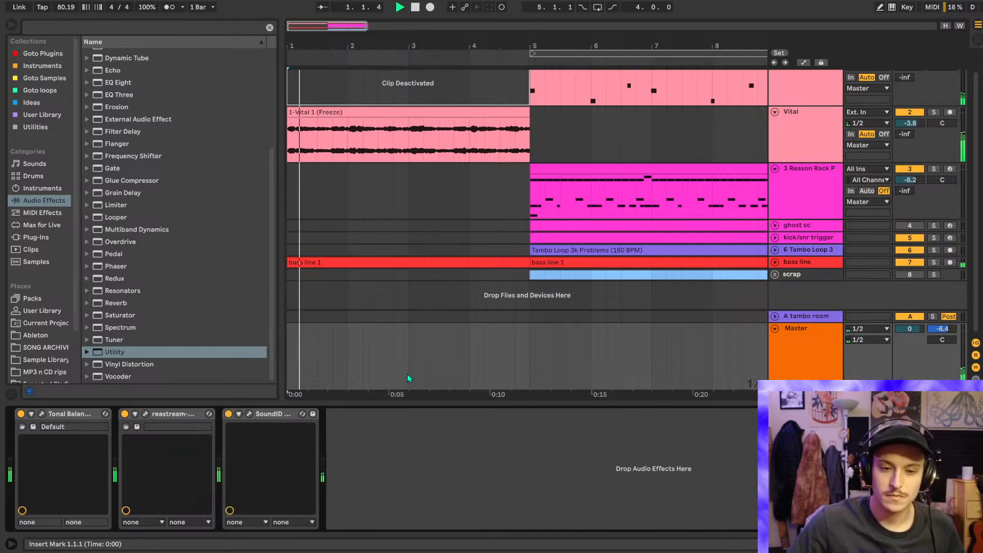
- While listening from bar 4, hide the browser and set the Reason Rack P track's volume to -8.3 dB
left_click(491, 185)
scroll(481, 185, "right", 2)
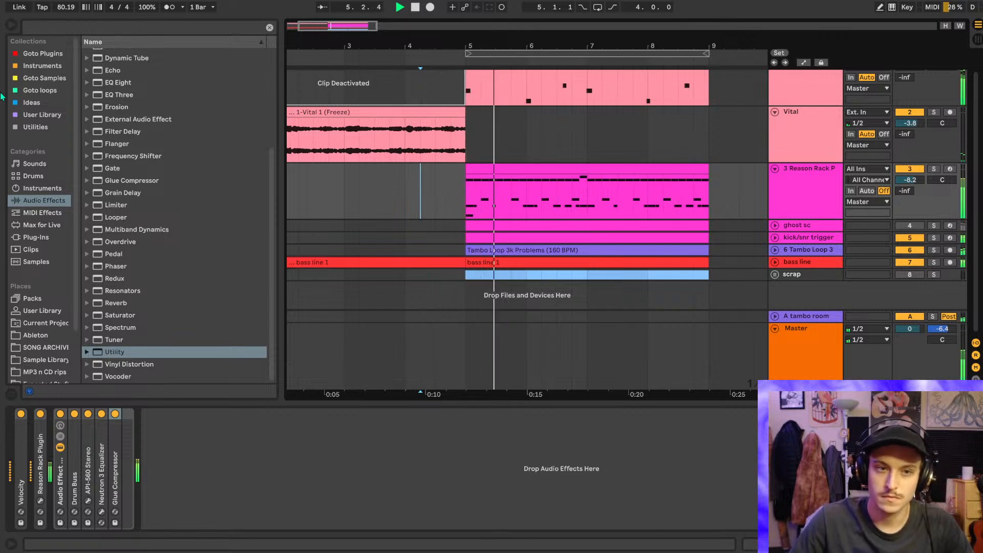
left_click(12, 24)
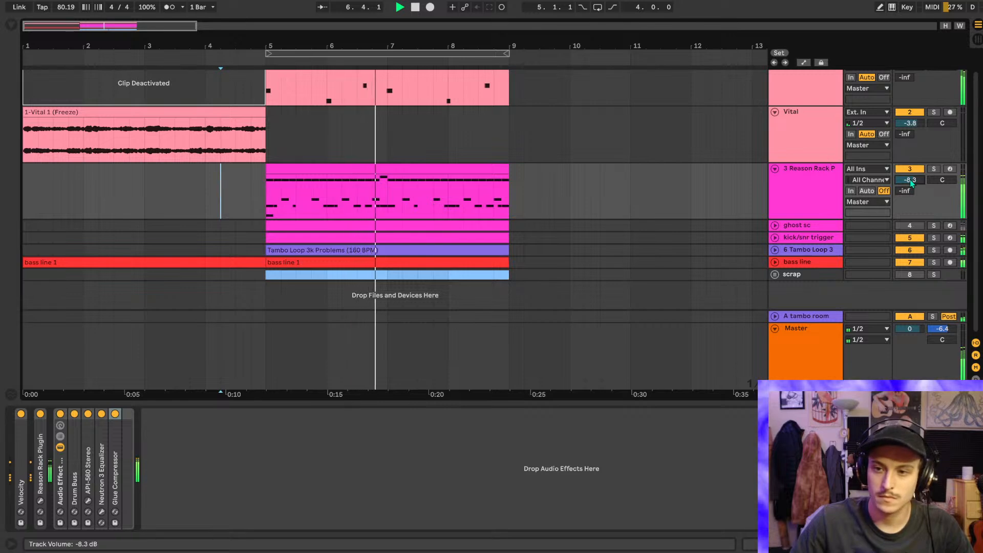
- Fold the Reason Rack P track and duplicate bars 5 to 9 of the tracks from 1 Vital through bass line
left_click(775, 170)
left_click(449, 77)
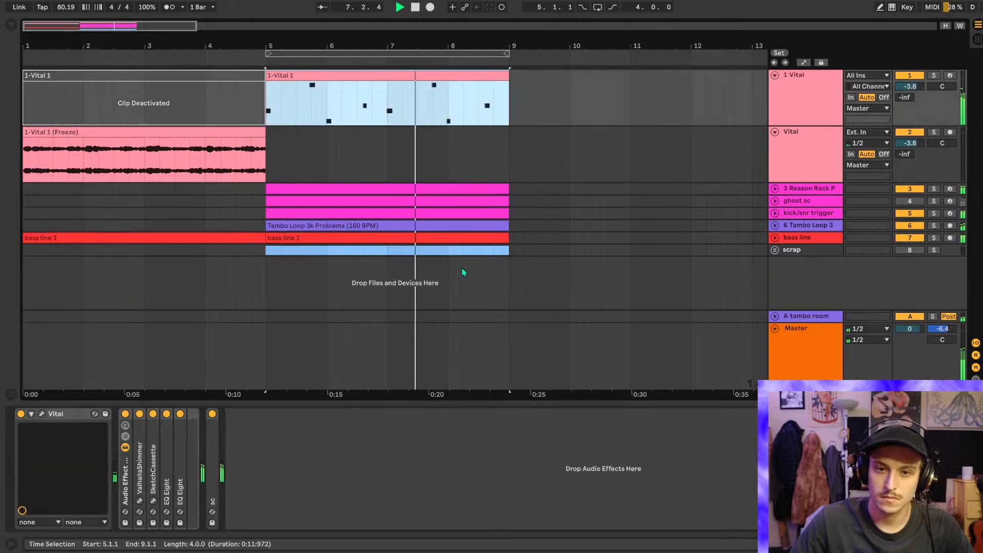
left_click(461, 249, "shift")
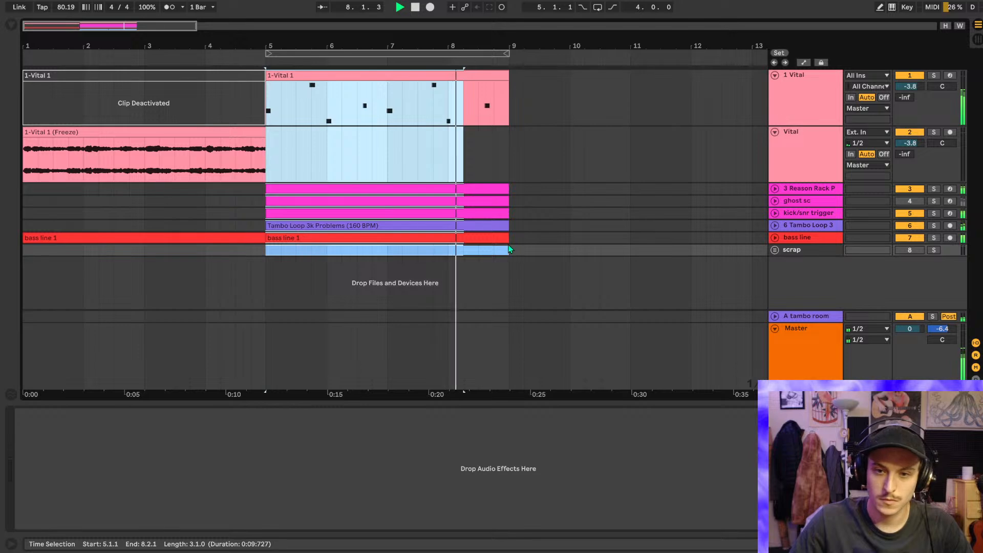
left_click_drag(509, 239, 269, 90)
key("ctrl+d")
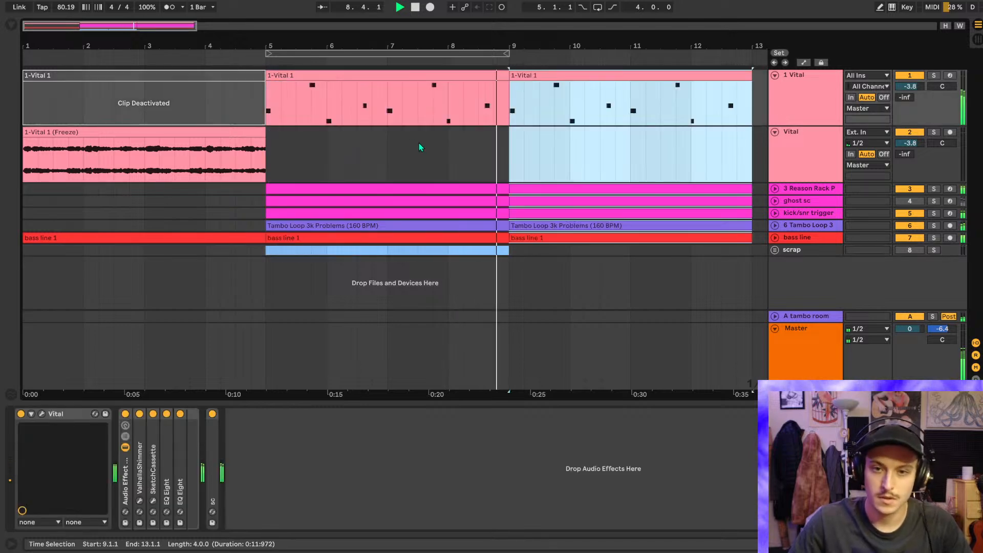
- Play from bar 8 into the duplicated section and unfold the Reason Rack P track
left_click(446, 152)
key("space")
left_click(775, 189)
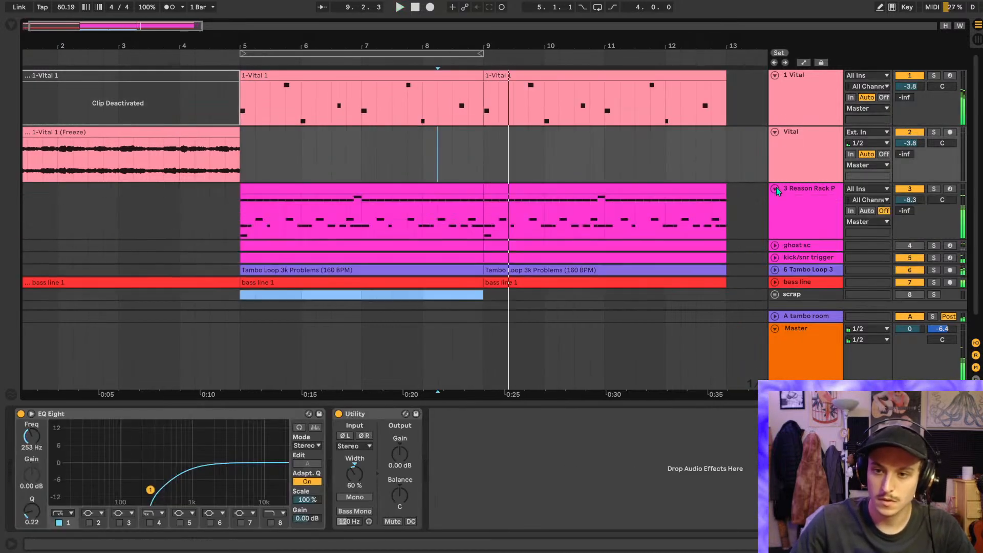
- Open the Reason Rack P clip starting at bar 5 and raise its last G#3 note, at 4.4.3, to A3
scroll(494, 209, "up", 7)
double_click(330, 187)
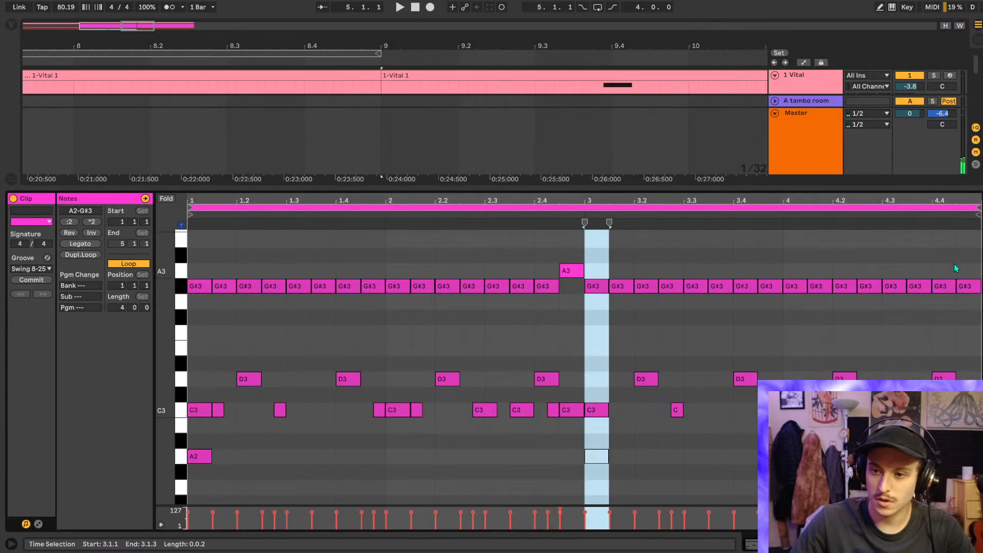
left_click(979, 289)
key("Up")
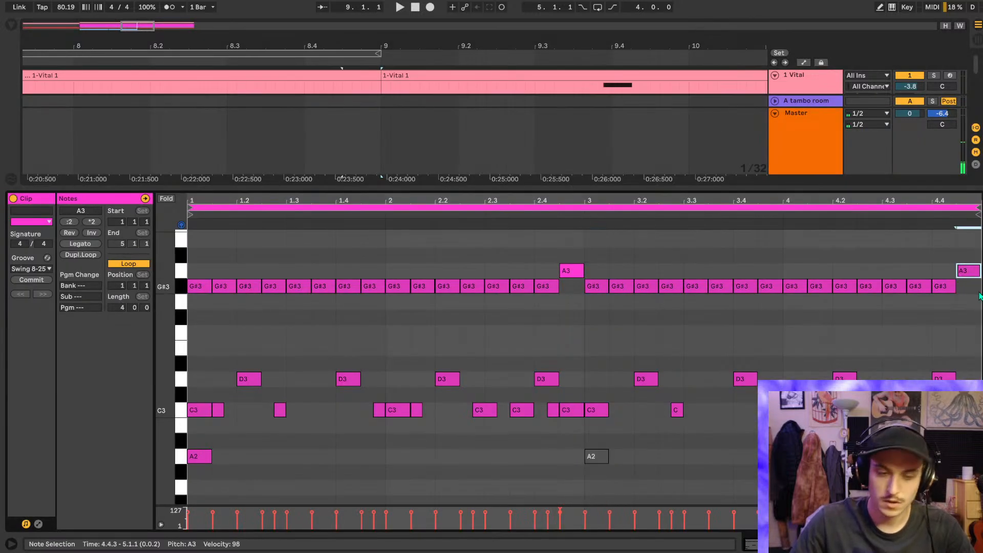
- Open the Reason Rack Plugin on the drum track and examine the Rehearsal Kit's drum settings
key("shift+Tab")
left_click(40, 500)
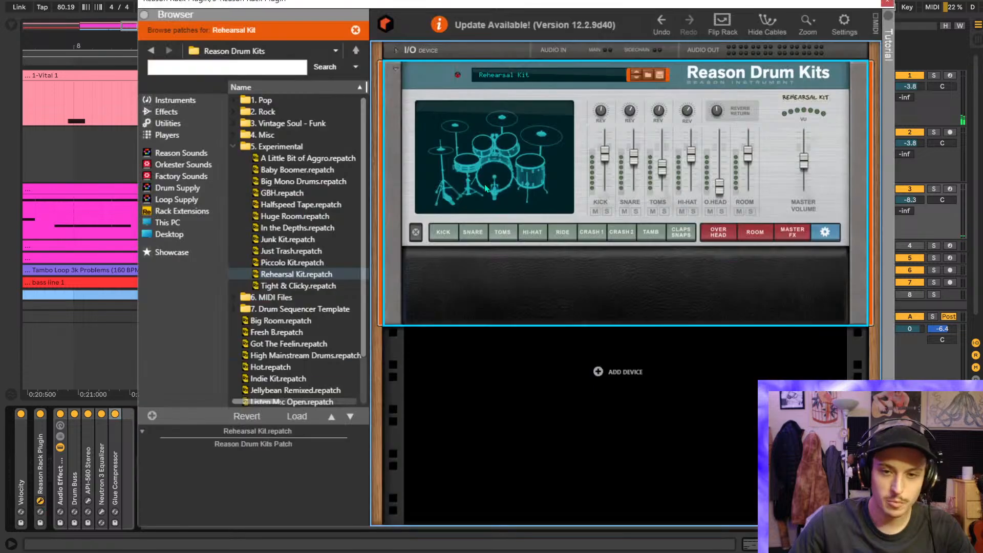
left_click(721, 233)
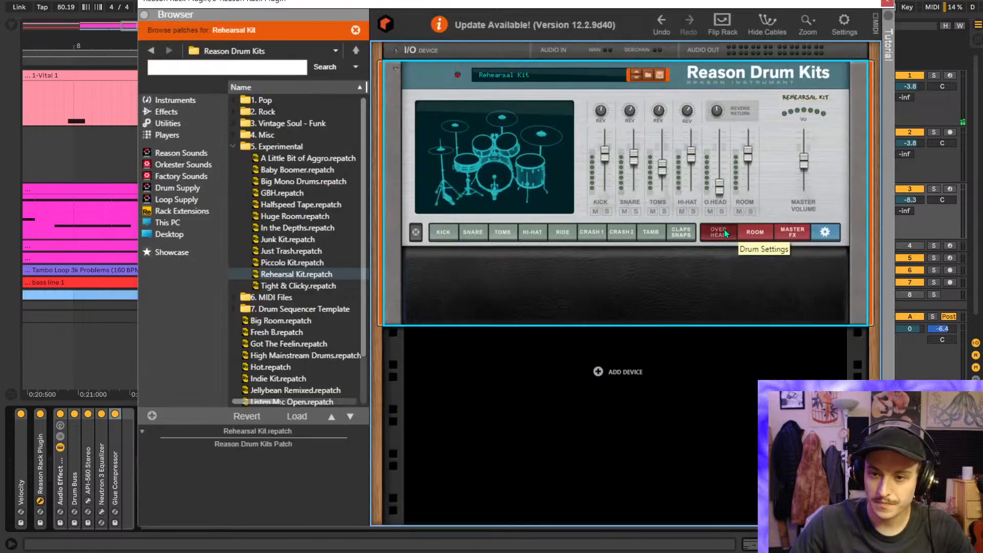
left_click(820, 236)
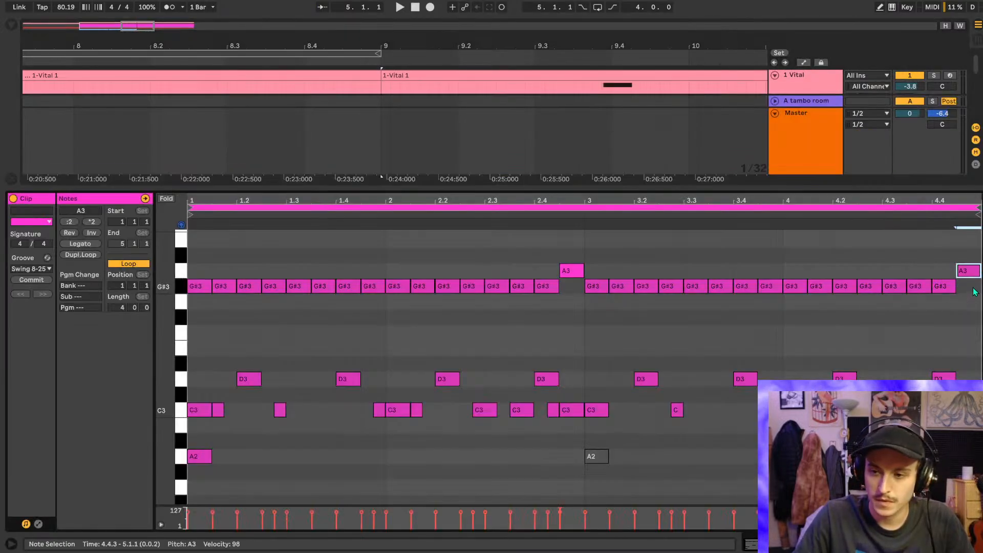
key("shift+Tab")
key("shift+Tab")
key("shift+Tab")
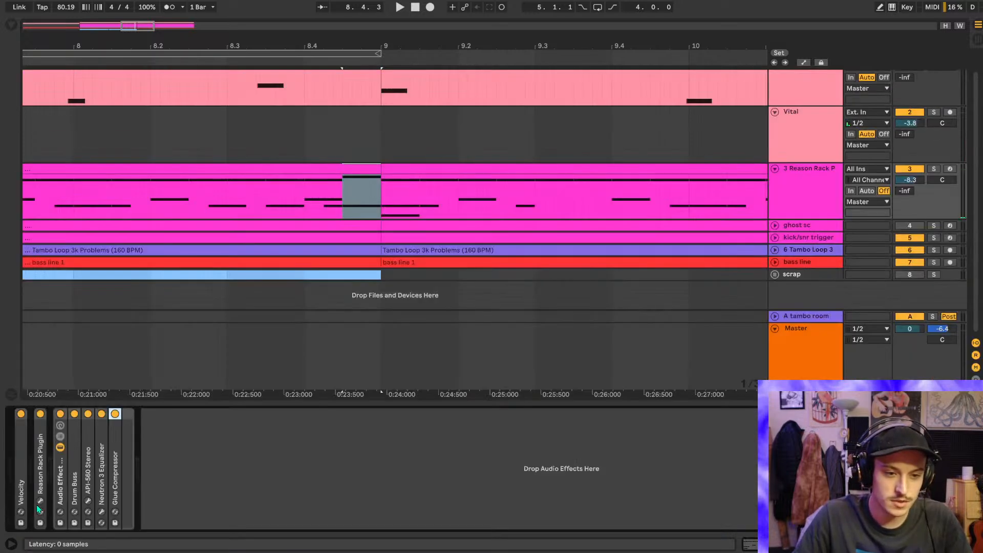
left_click(40, 502)
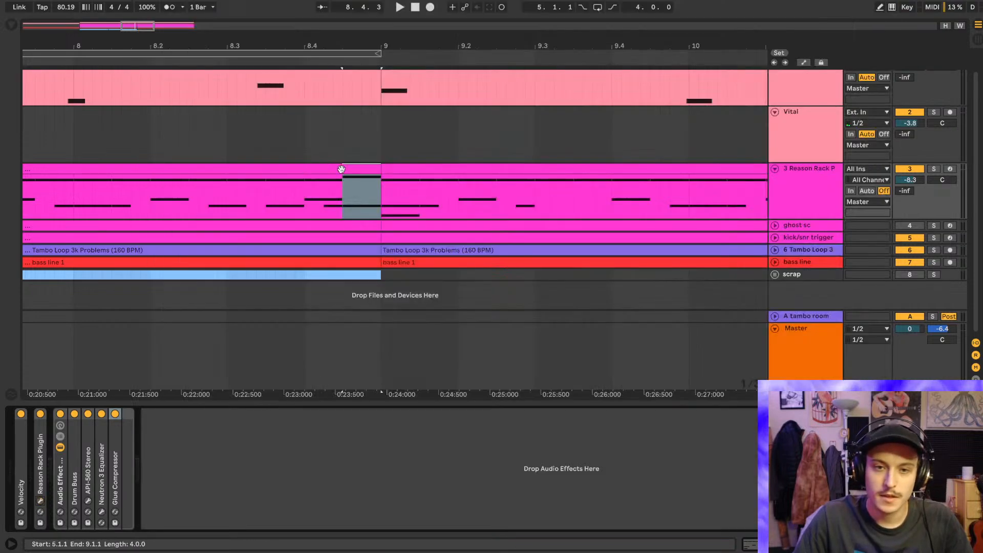
- Reopen the Reason Rack P clip at bar 5 and transpose its A3 note at 4.4.3 down to A#1
double_click(341, 169)
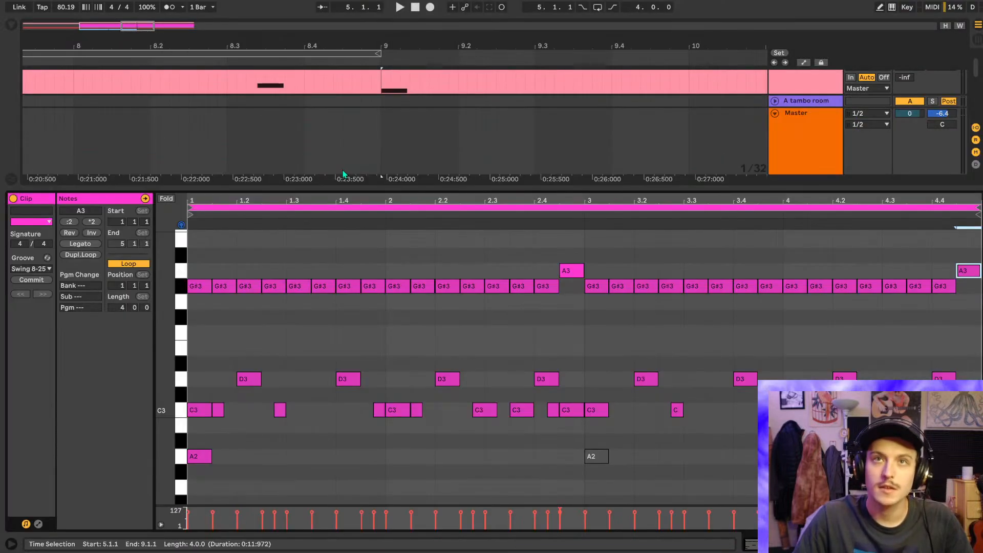
key("shift+Down")
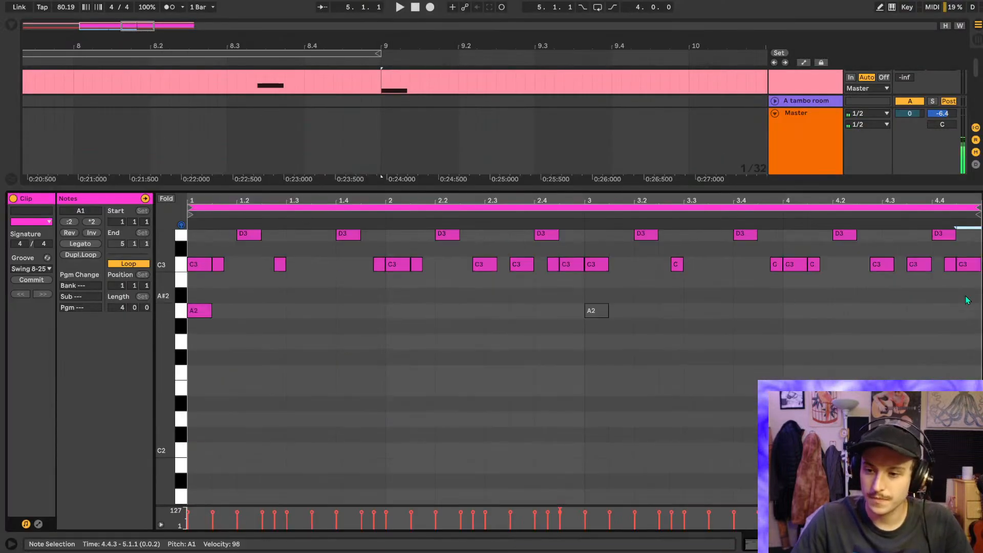
key("Down")
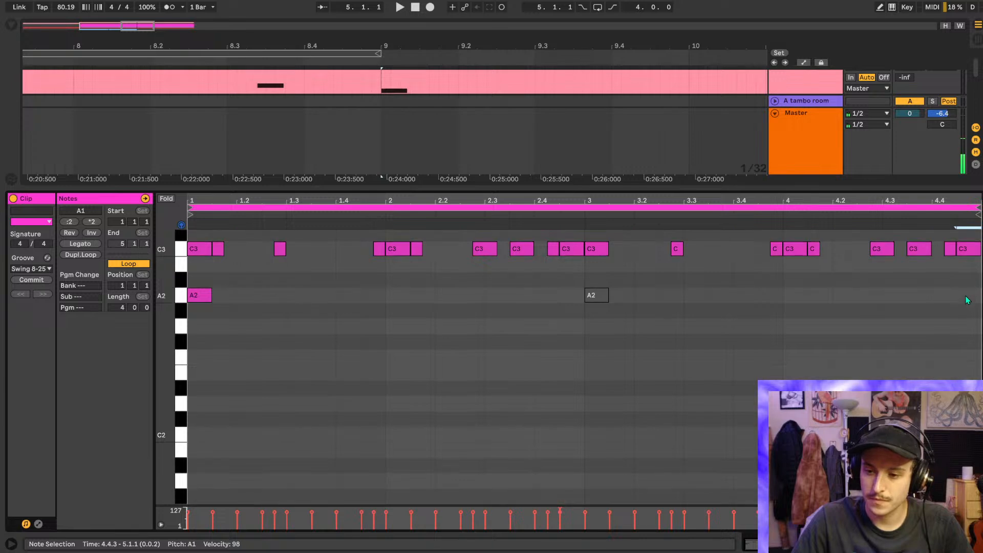
key("Down")
key("Down")
key("Down")
key("Down")
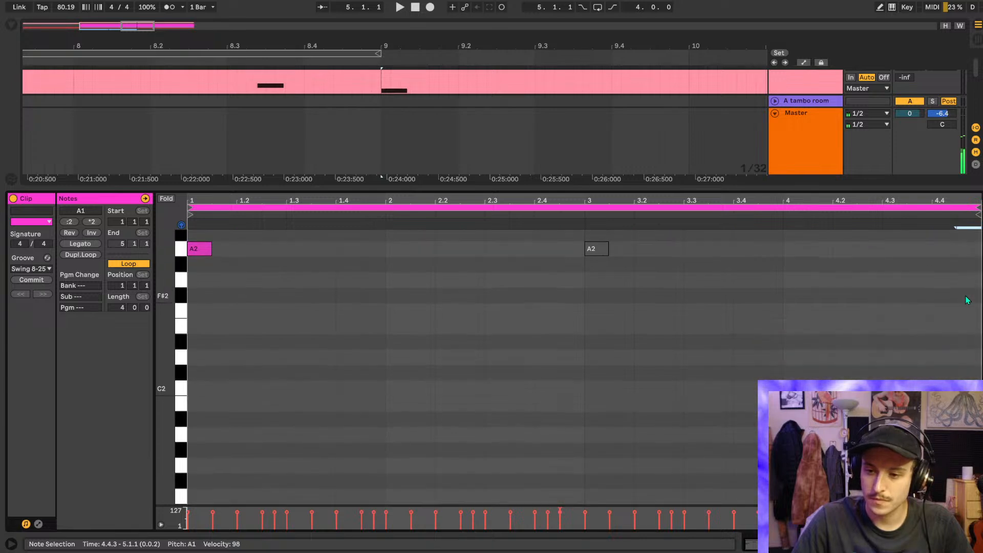
- Play the clip from 4.4.1 to hear the transposed last note
left_click(935, 335)
key("space")
scroll(935, 336, "up", 5)
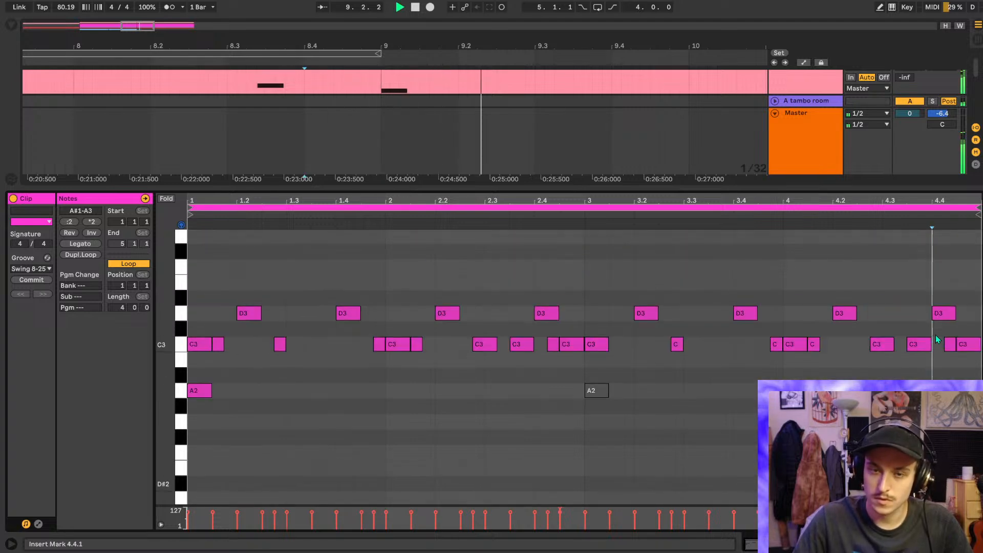
- Stop playback and try transposing the A3 note at 2.4.3 down to A#1
key("space")
scroll(812, 316, "up", 5)
left_click(573, 346)
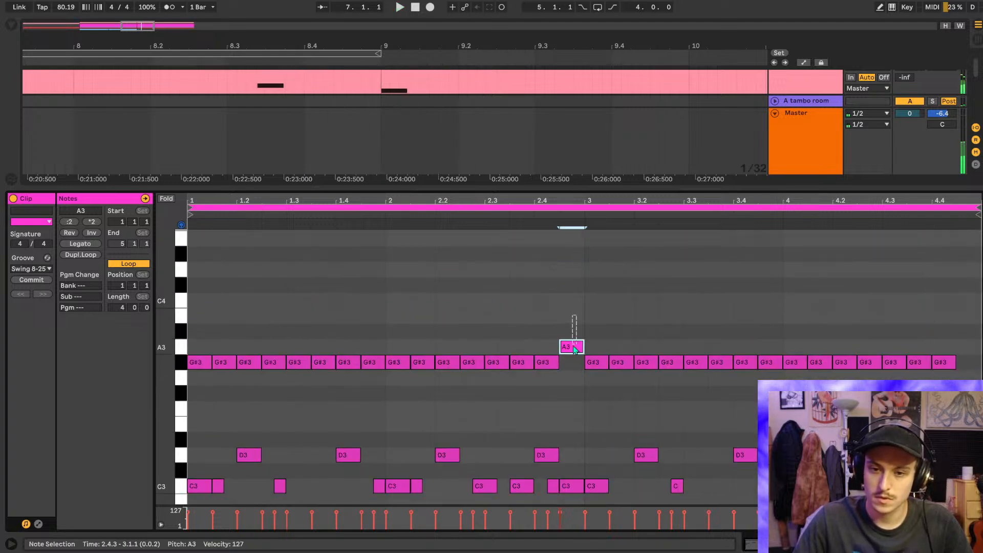
key("shift+Down")
key("shift+Down")
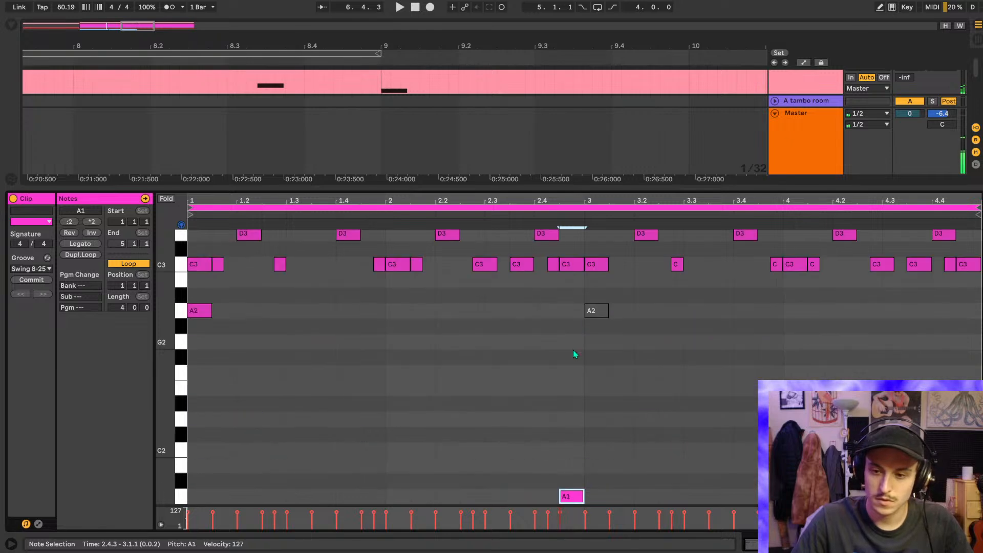
key("Up")
- Play the clip repeatedly from around 2.4.1 to judge the A#1 note
left_click(532, 433)
key("space")
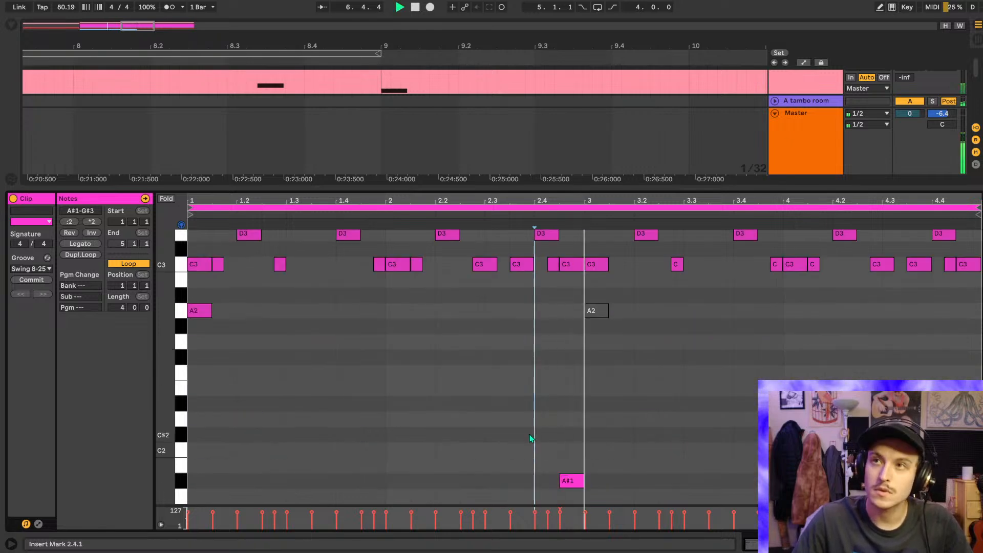
scroll(602, 361, "up", 5)
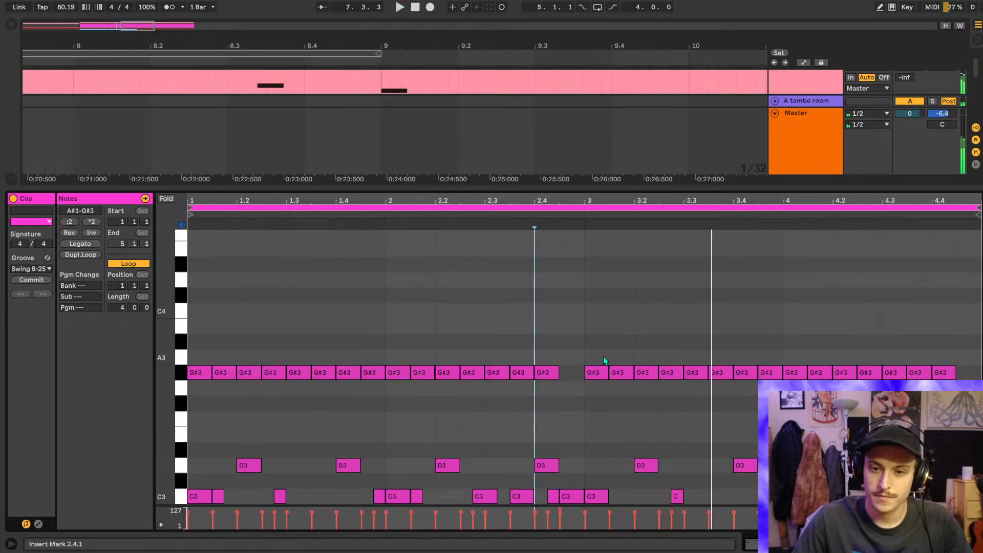
scroll(598, 370, "down", 8)
left_click(547, 401)
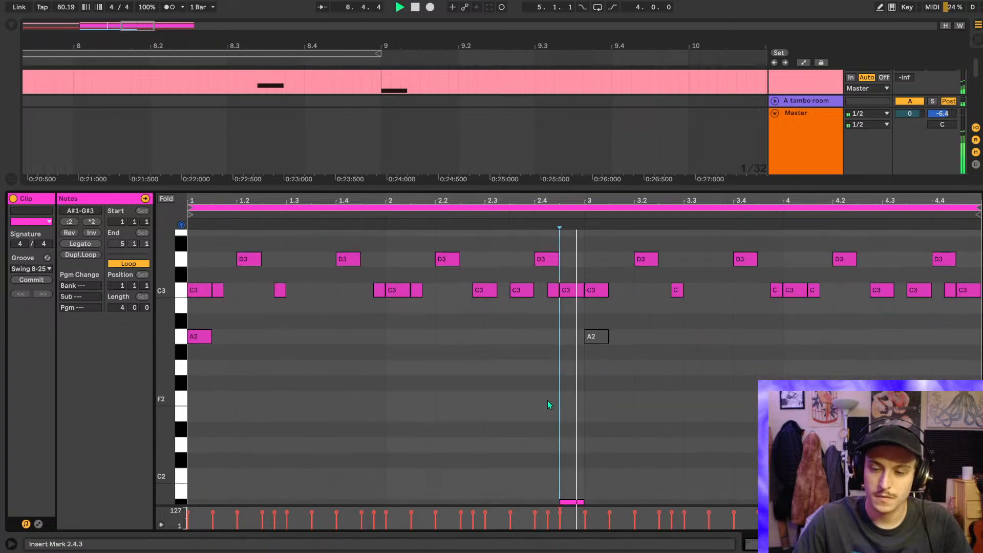
scroll(549, 401, "down", 4)
left_click(534, 420)
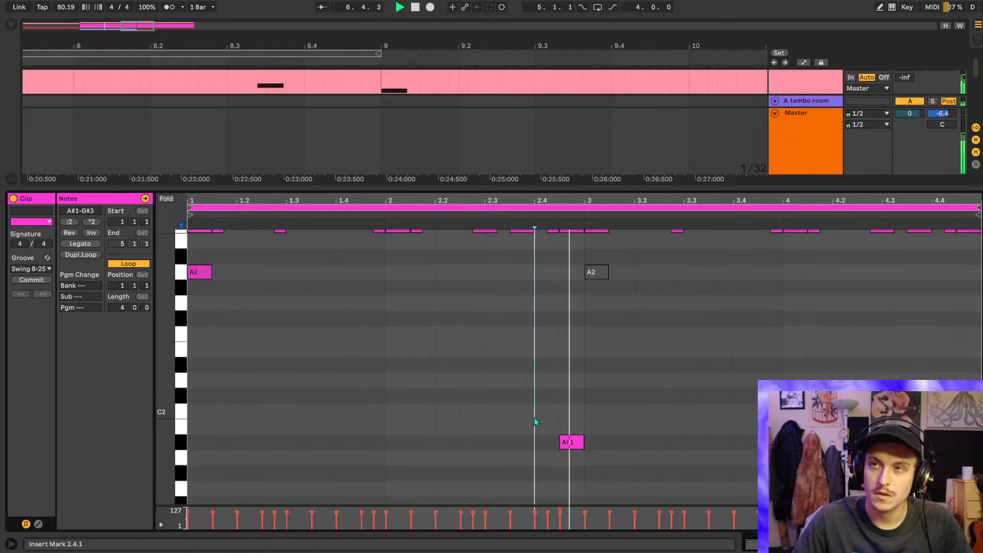
- Try lengthening the A#1 note at 2.4.3 to 3.1.3 and removing the G#3 note at 3.1.1, listening from 2.3.3
left_click_drag(583, 442, 608, 443)
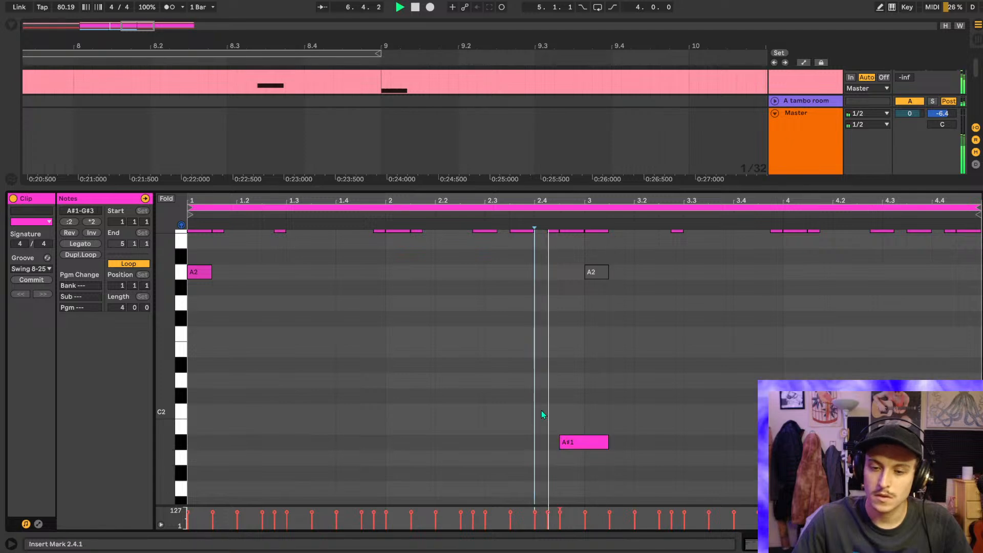
scroll(567, 390, "up", 4)
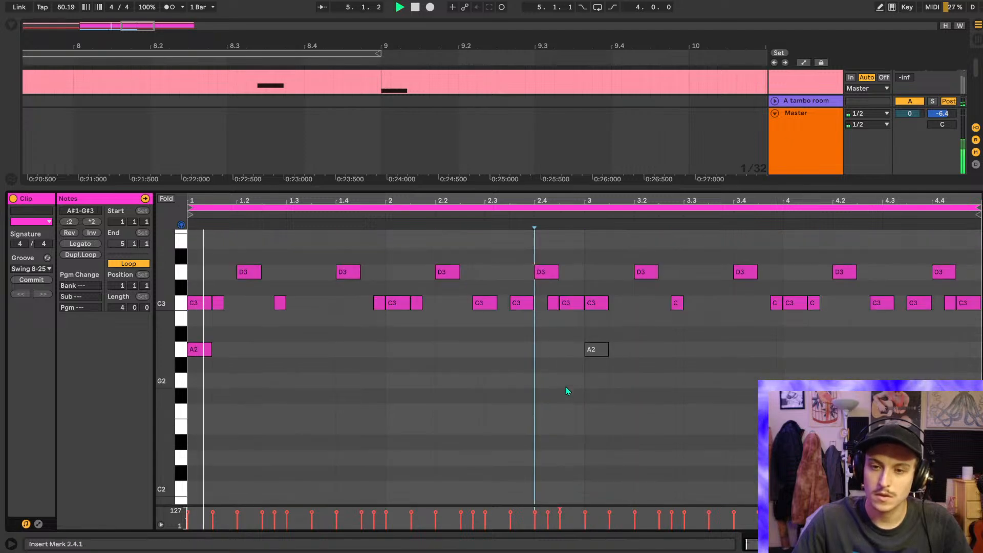
scroll(563, 392, "down", 4)
left_click(510, 398)
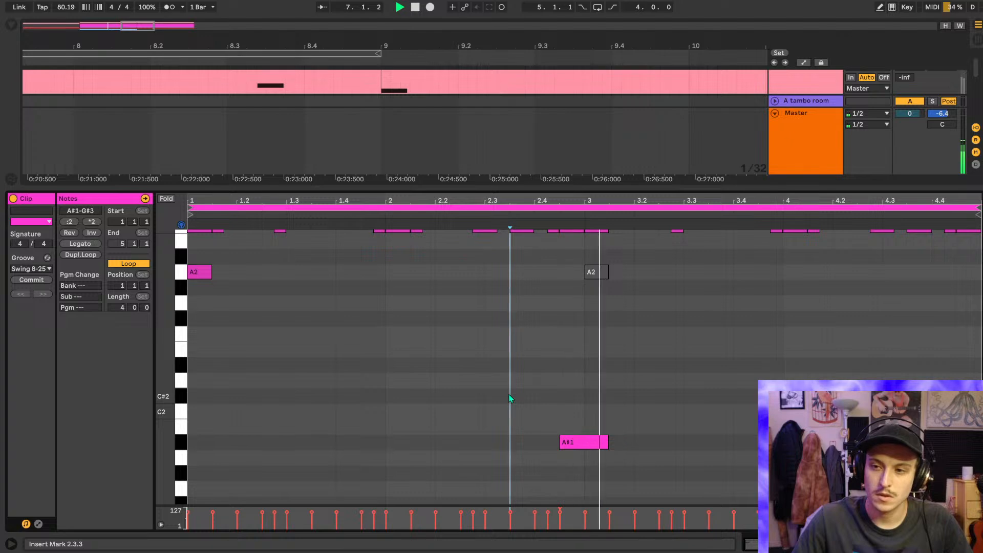
scroll(586, 432, "up", 5)
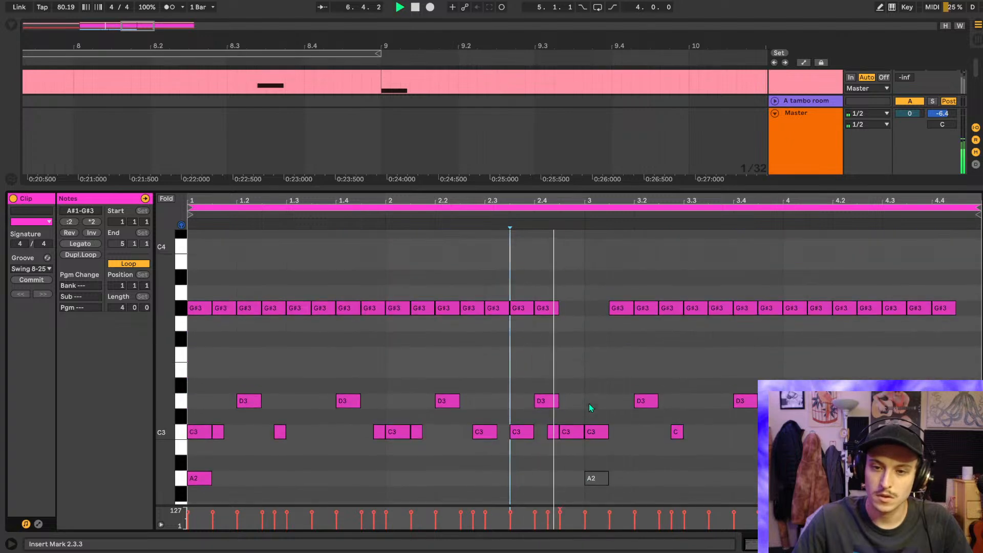
- Stop playback and undo the G#3 removal, the lengthening and the transposition of the note at 2.4.3
key("space")
key("ctrl+z")
key("ctrl+z")
scroll(616, 332, "down", 4)
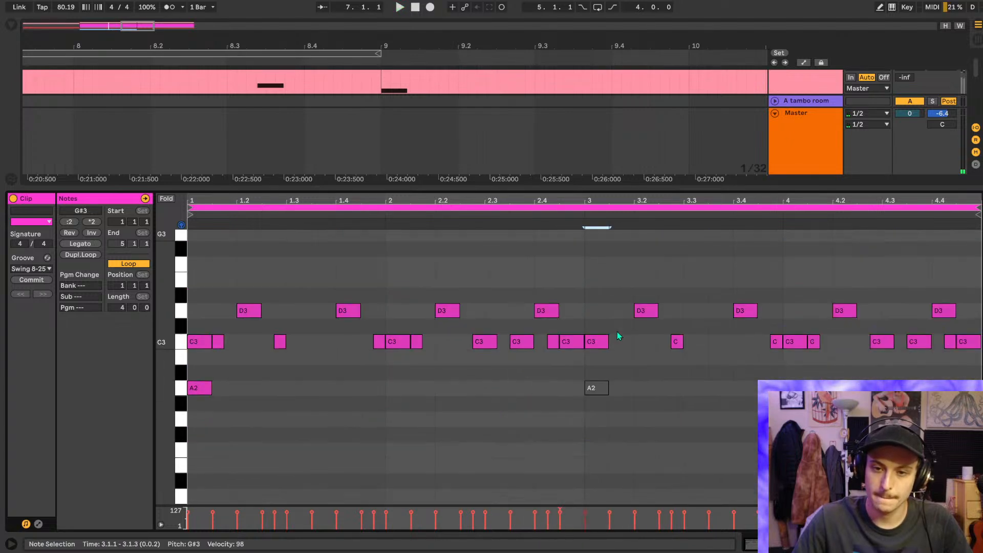
scroll(616, 332, "up", 5)
key("ctrl+z")
key("ctrl+z")
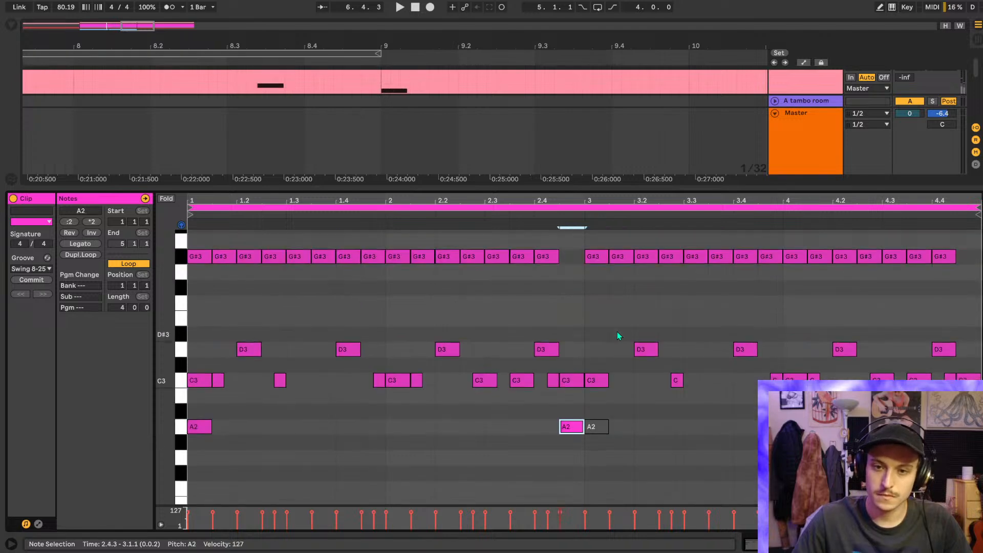
key("ctrl+z")
- Play the clip from 2.4.1 to hear the A3 note at 2.4.3 again
scroll(616, 332, "up", 7)
scroll(618, 335, "down", 5)
scroll(476, 307, "up", 2)
left_click(435, 250)
key("space")
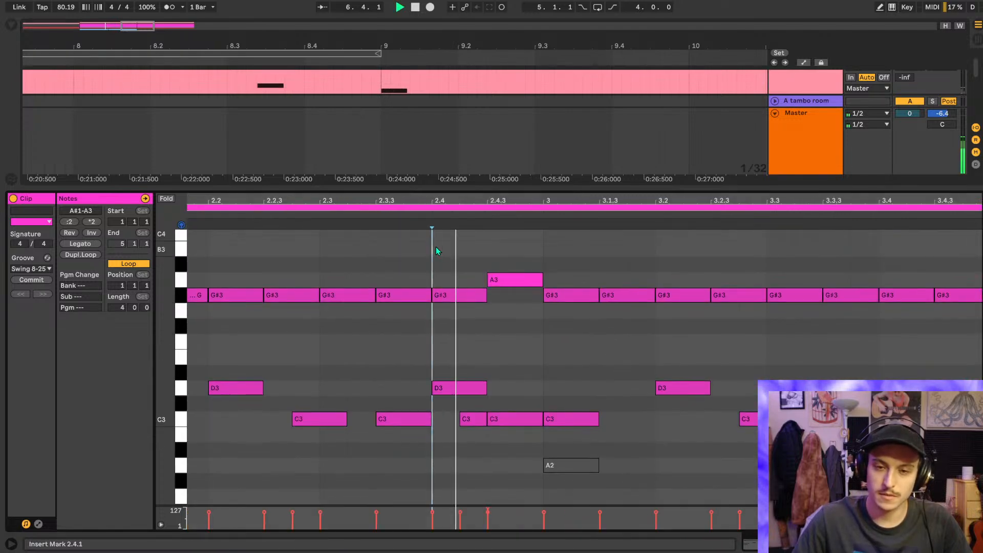
- Transpose the A3 note at 2.4.3 up to A#3 and play the clip from 2.3.4
left_click(514, 280)
key("space")
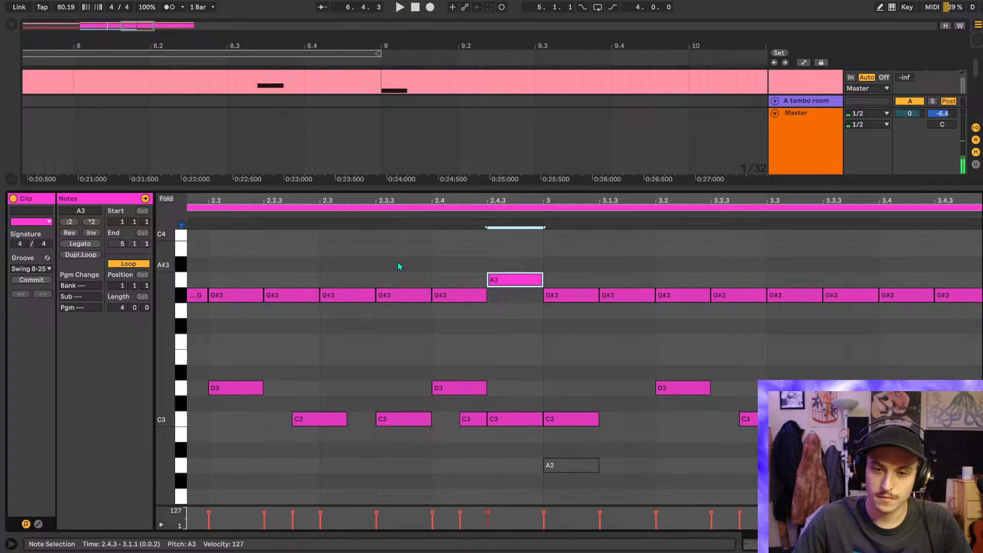
key("space")
key("space")
key("Up")
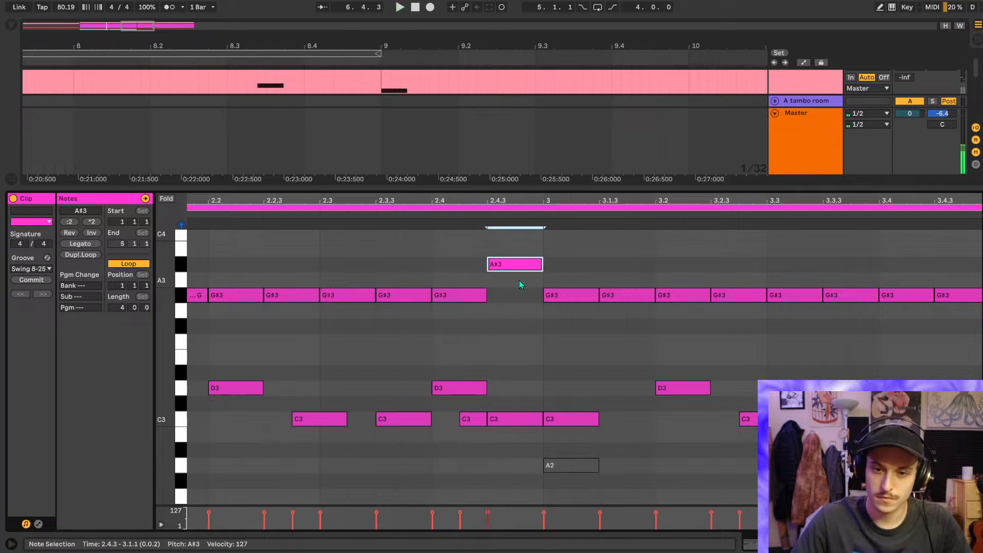
left_click(409, 269)
key("space")
- Transpose the A#1 note at 4.4.3 up two octaves to A#3 and play the clip from 4.3.3
scroll(557, 288, "down", 5)
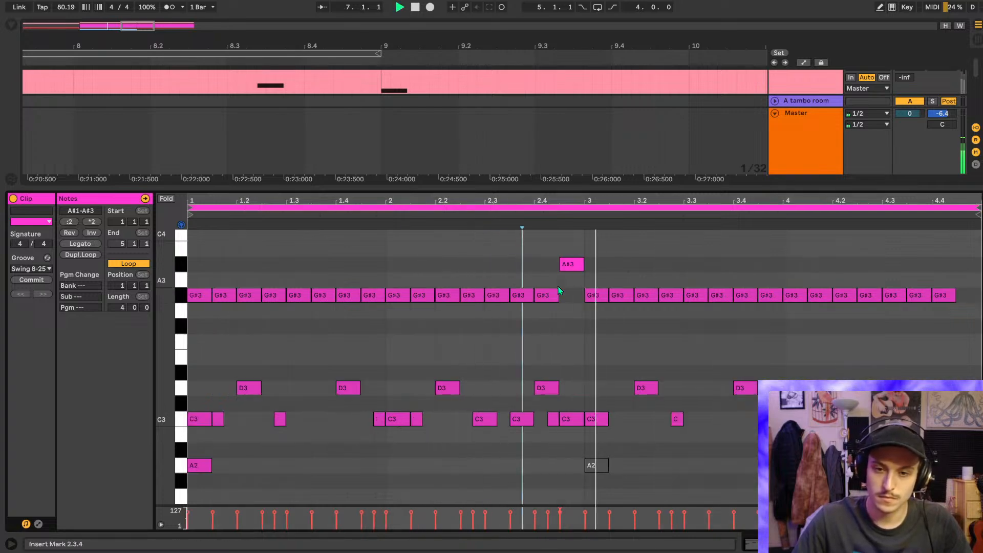
scroll(880, 329, "down", 3)
scroll(881, 330, "down", 5)
key("space")
left_click_drag(977, 397, 976, 359)
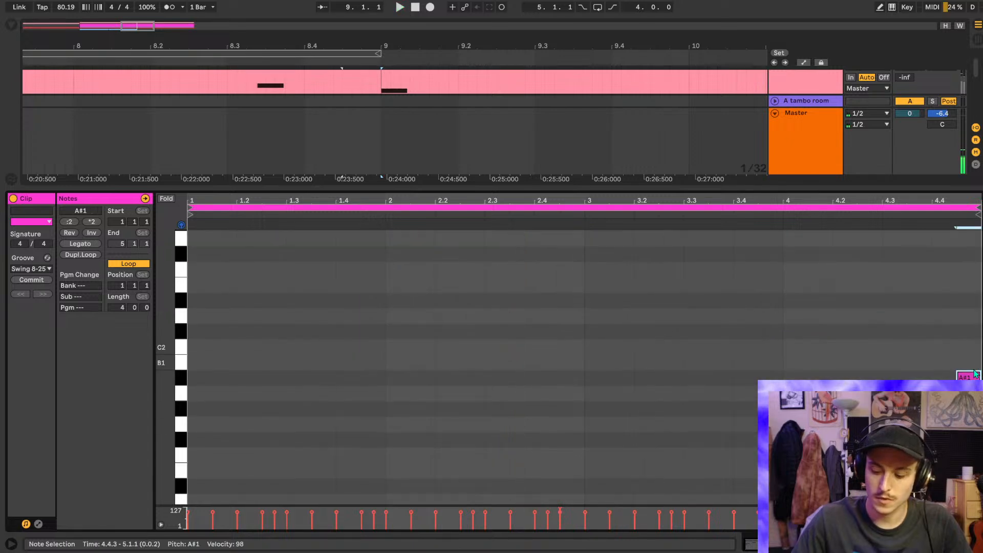
key("shift+Up")
key("shift+Up")
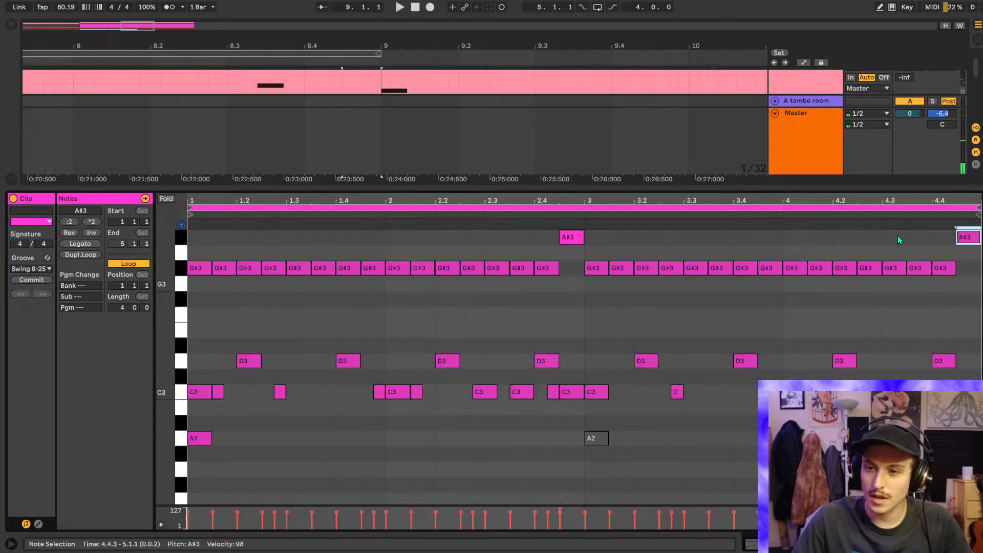
left_click(899, 239)
key("space")
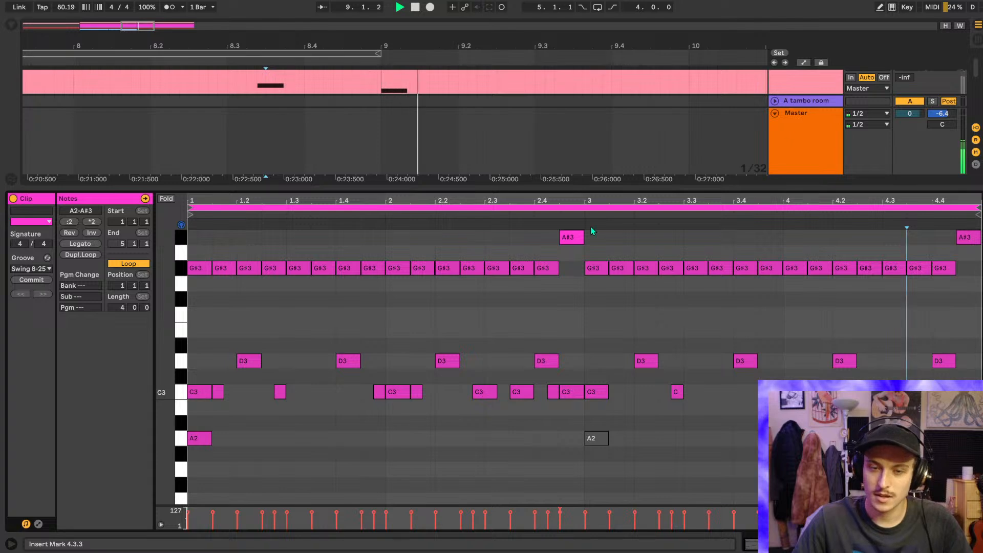
- Unsolo the Reason Rack track and play the full arrangement from 1.1.1 through the main section's entry at bar 5
key("shift+Tab")
scroll(472, 156, "down", 5)
scroll(938, 194, "down", 1)
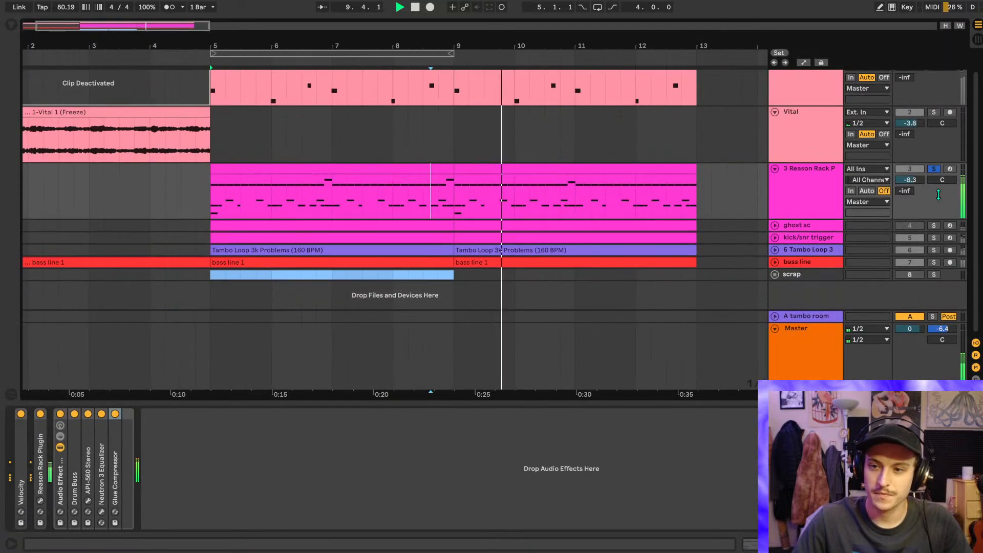
scroll(419, 208, "down", 5)
scroll(72, 148, "up", 5)
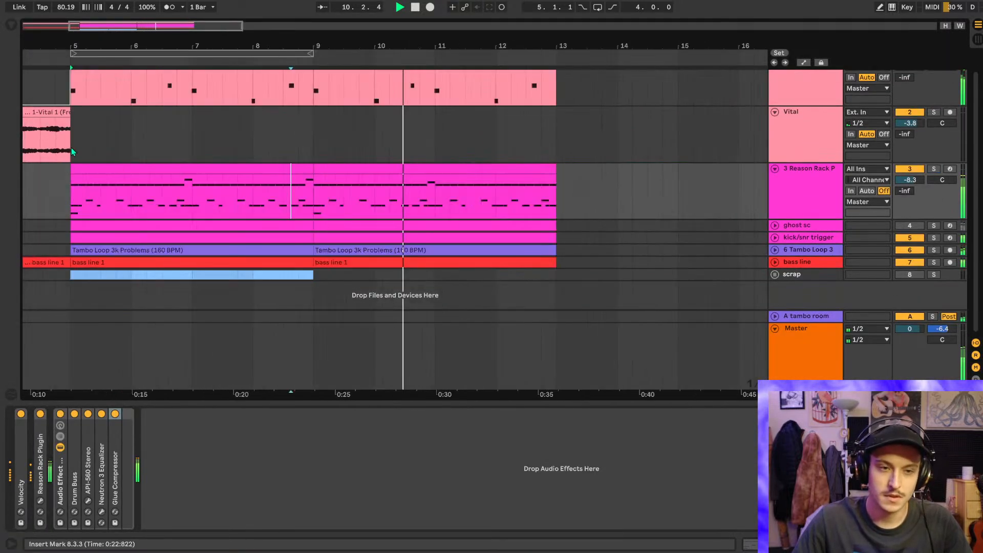
scroll(72, 150, "left", 5)
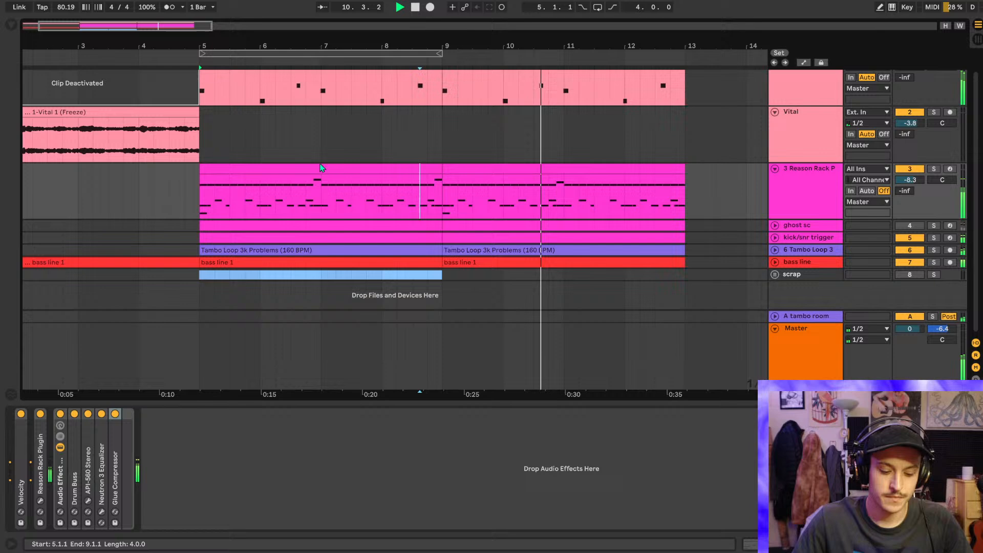
left_click(415, 7)
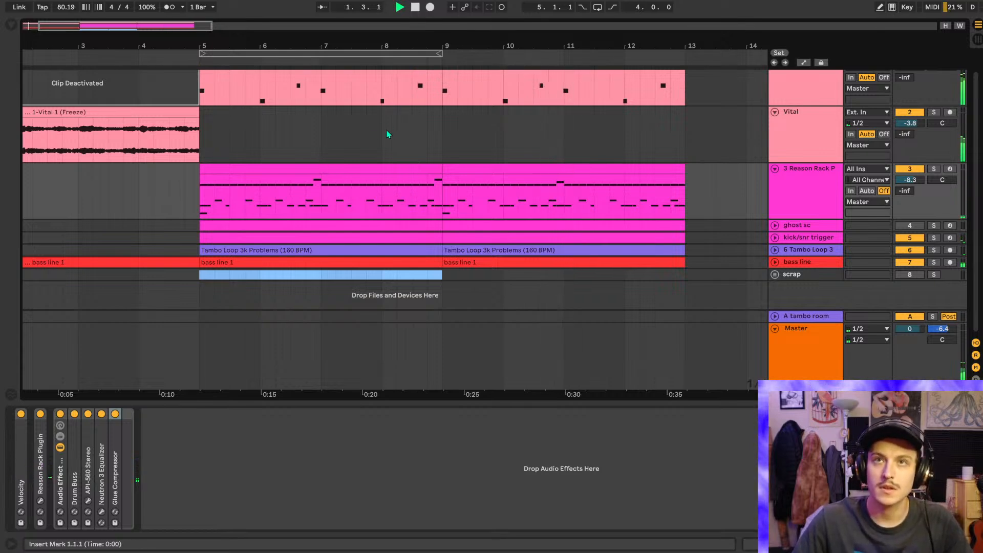
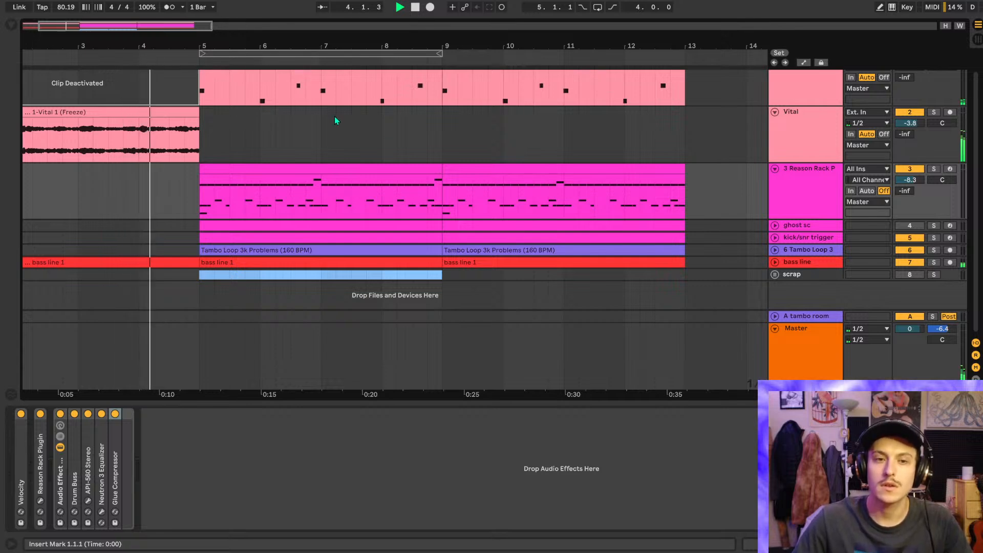
left_click_drag(222, 40, 330, 50)
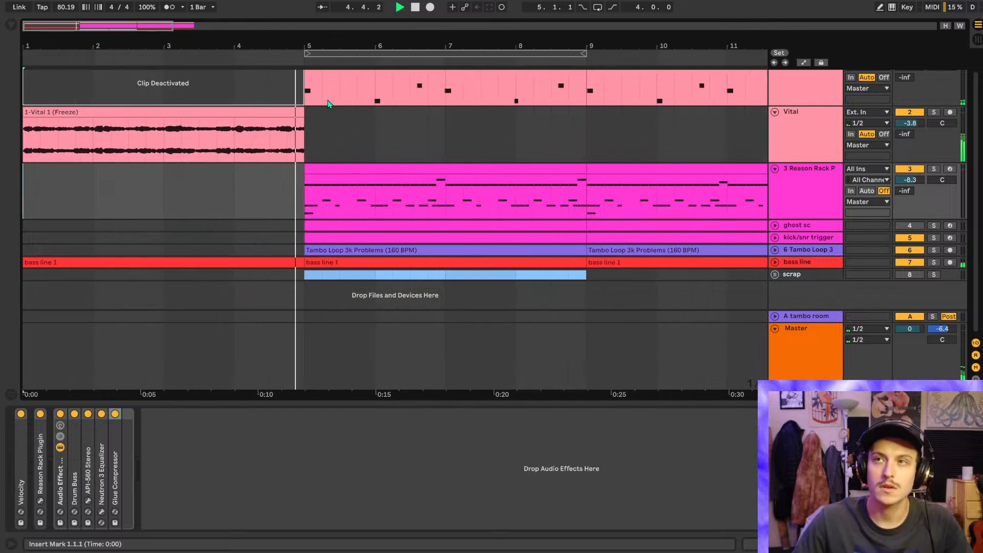
scroll(434, 169, "right", 2)
scroll(479, 175, "up", 1)
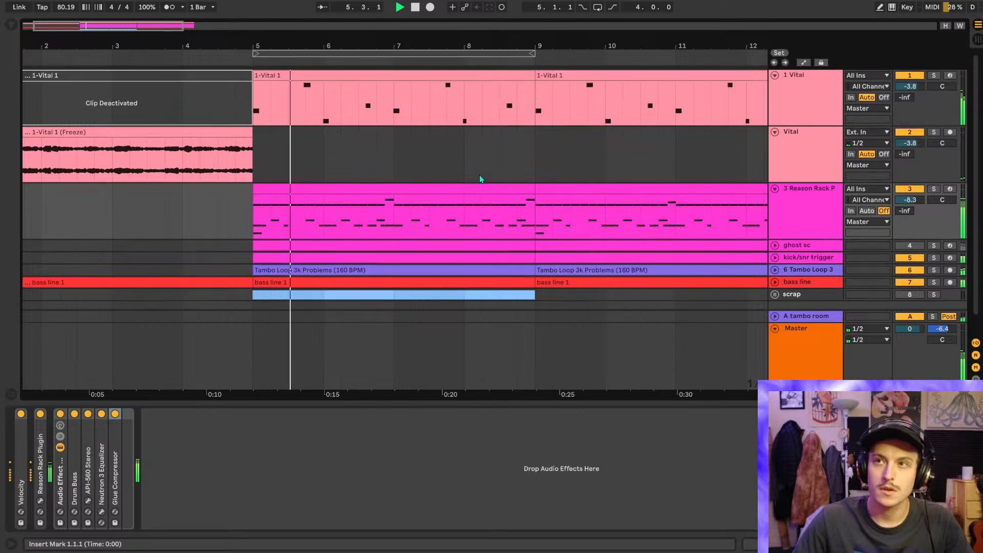
scroll(480, 174, "right", 5)
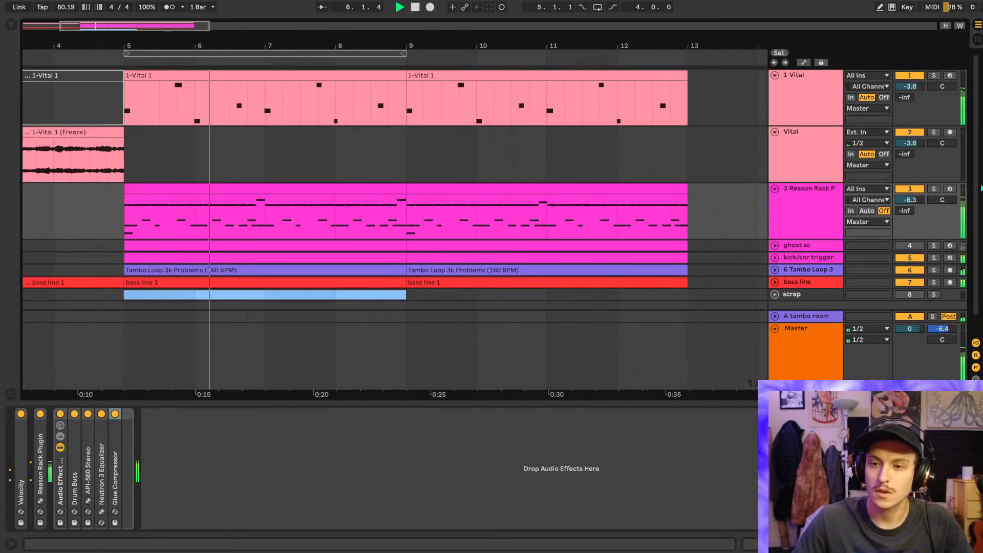
- Solo the Reason Rack track, stop playback and open the snare settings of its Reason Drum Kits device
left_click(933, 189)
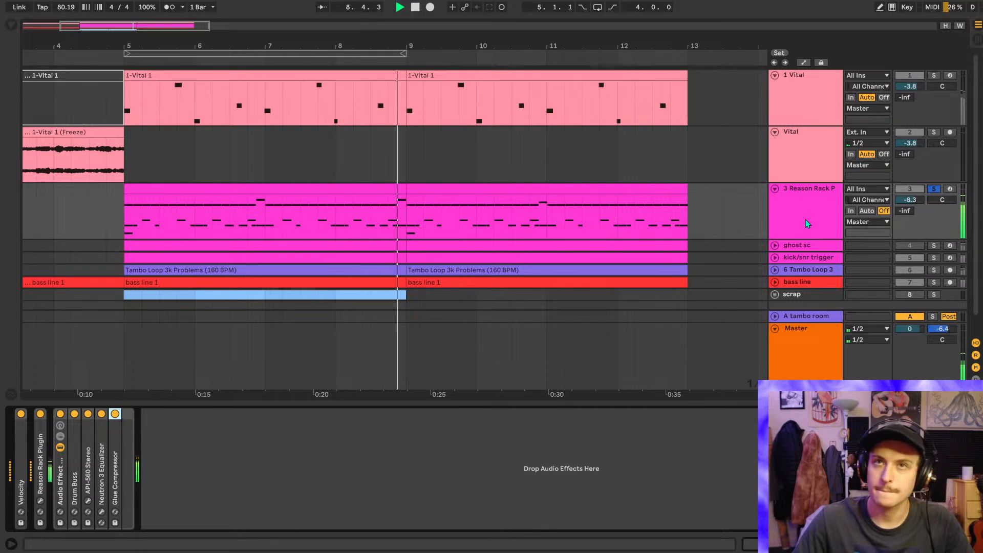
left_click(811, 219)
key("space")
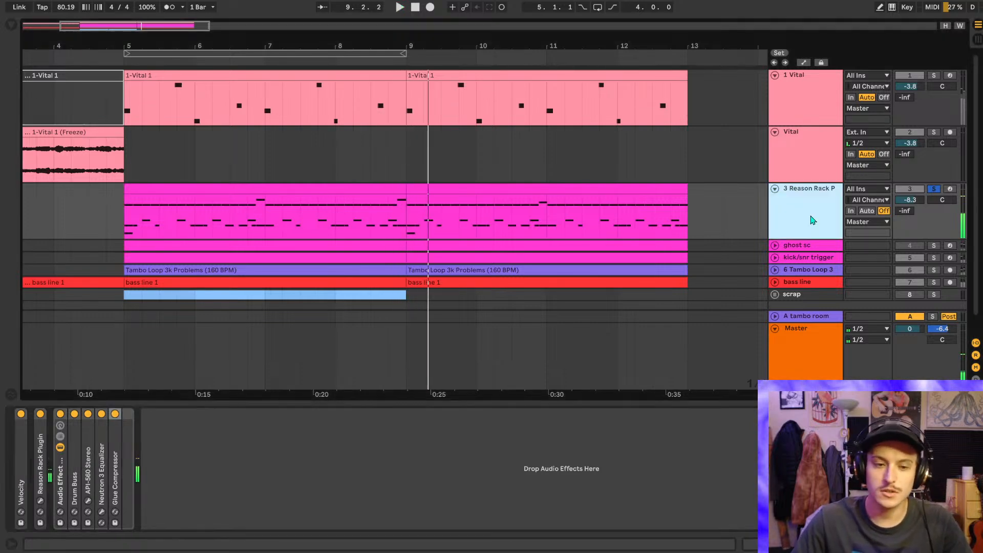
left_click(40, 501)
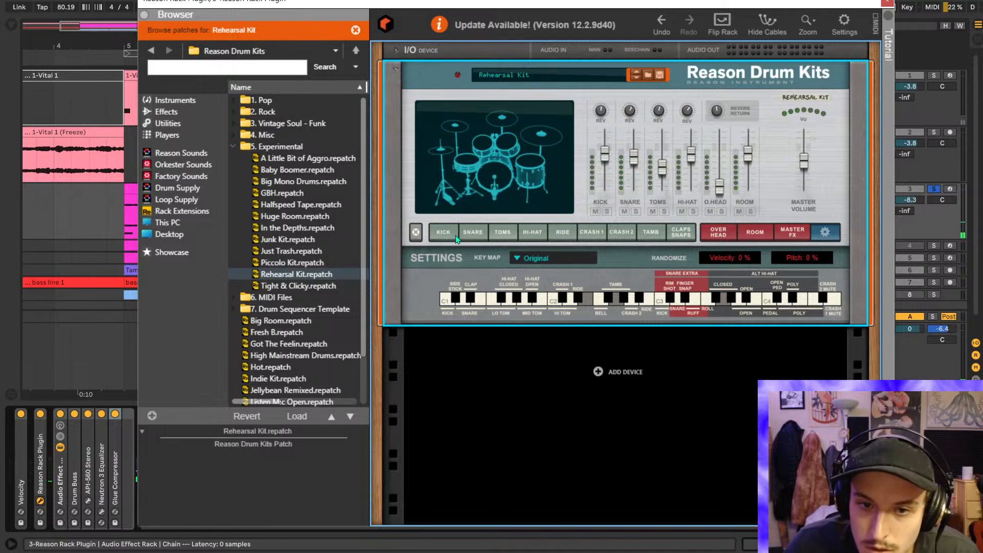
left_click(471, 233)
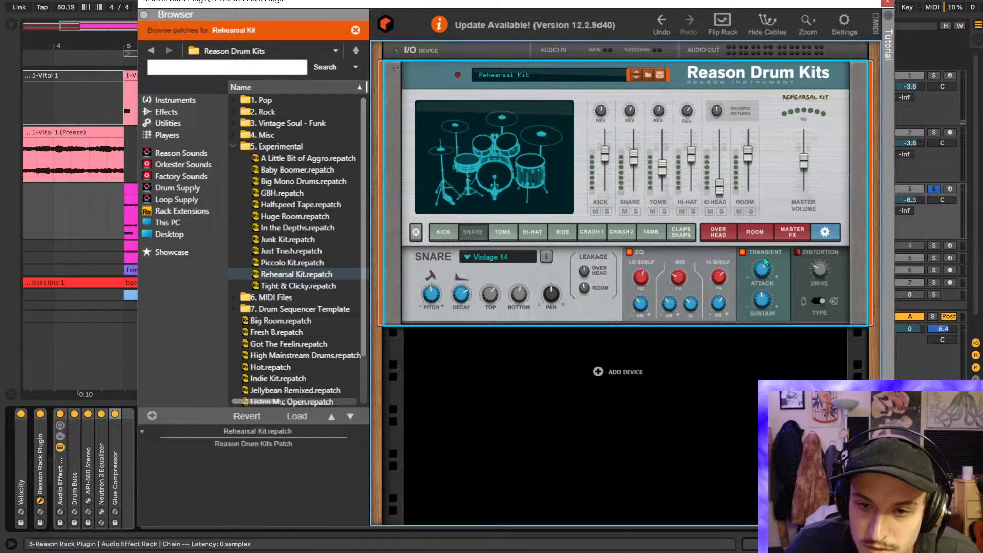
- Play the soloed drums from 5.1.1 and set the snare decay to 75.0 %, trying 0 % along the way
mouse_move(467, 295)
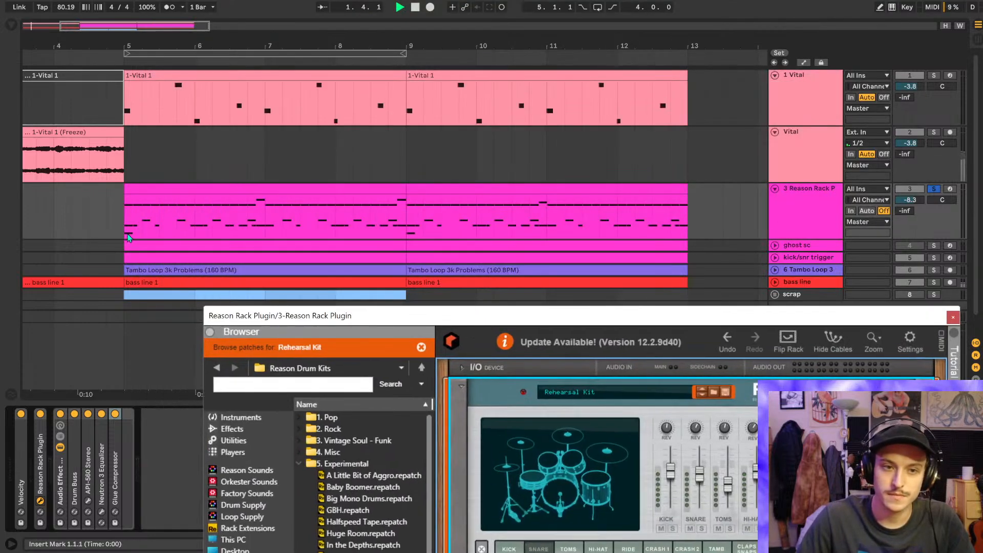
left_click(128, 237)
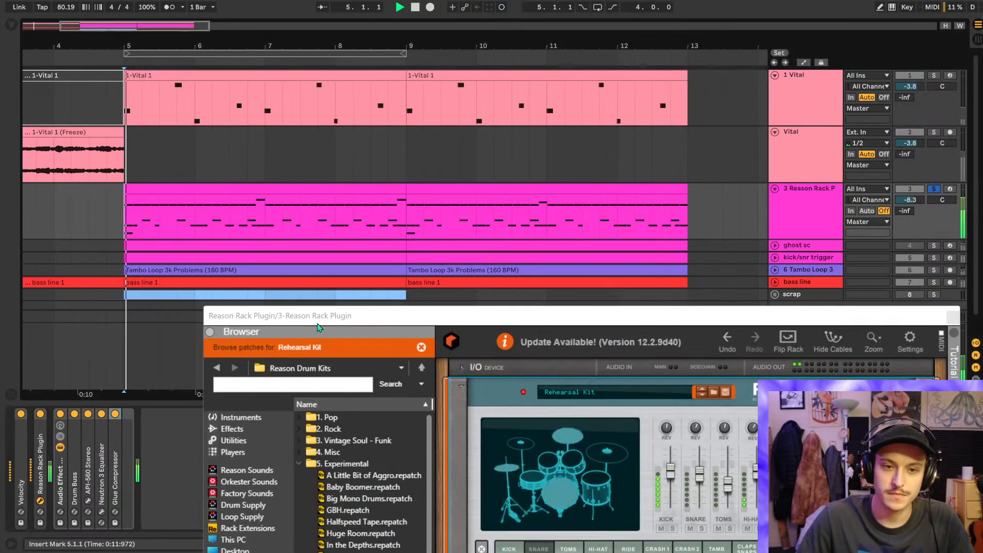
left_click_drag(348, 316, 292, 54)
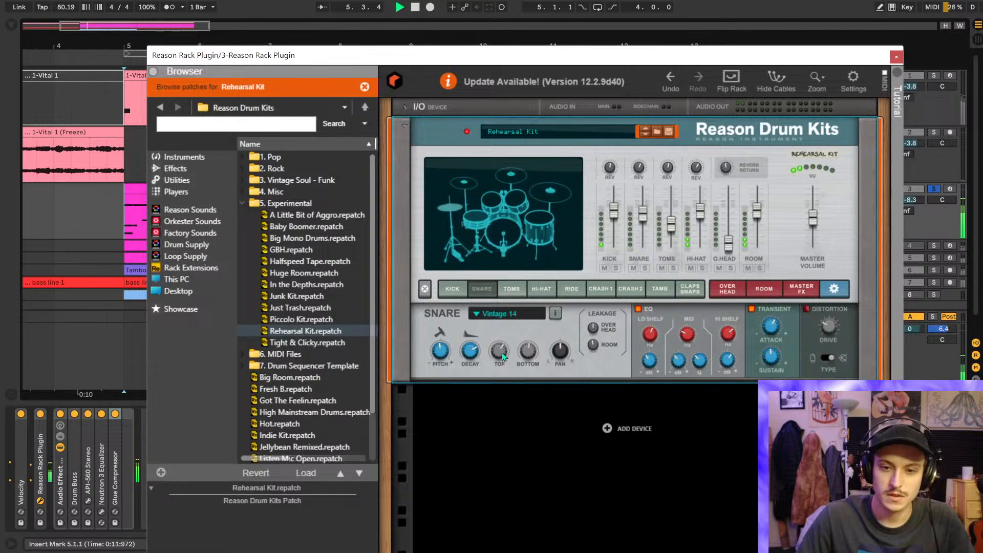
left_click(471, 354)
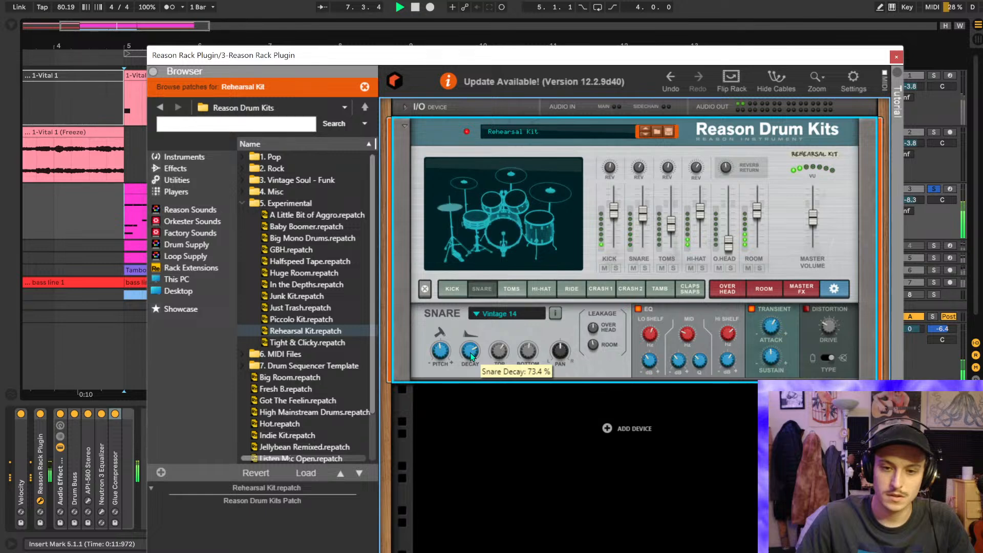
left_click_drag(471, 356, 469, 454)
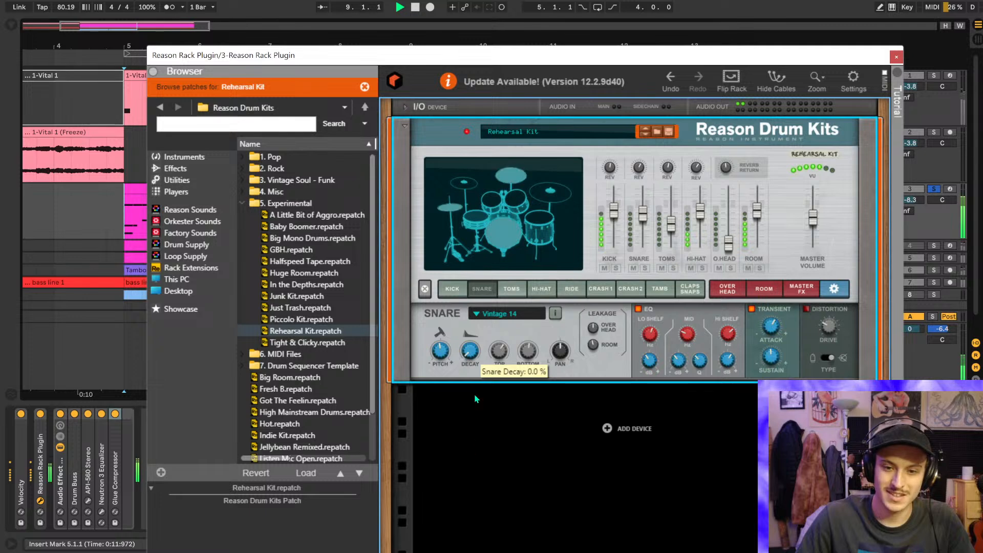
left_click_drag(476, 399, 480, 358)
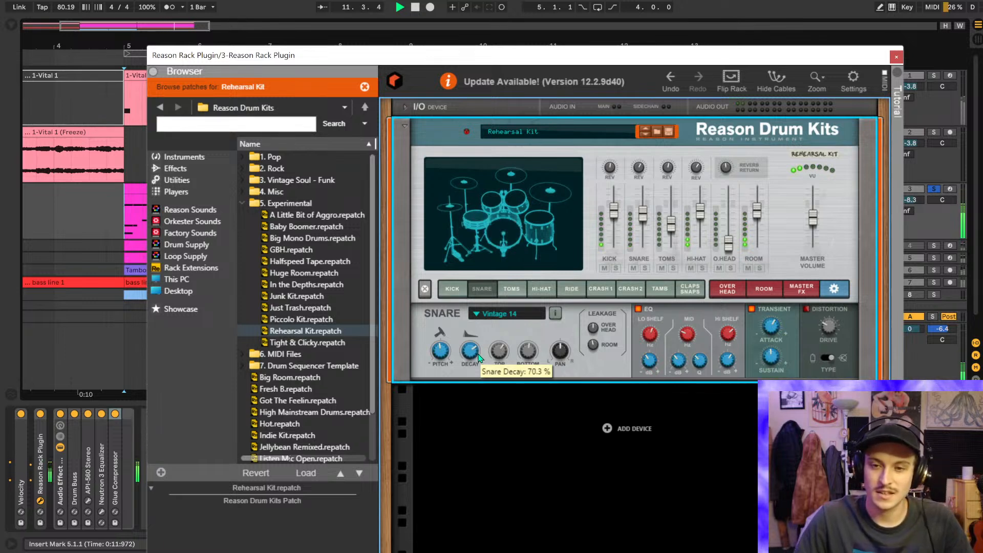
left_click_drag(479, 357, 480, 356)
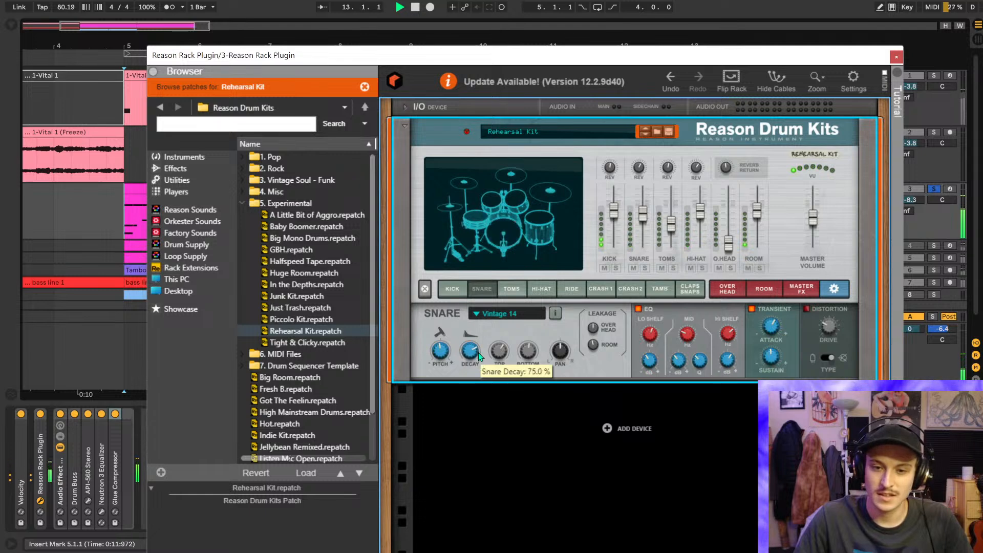
- End the Rehearsal Kit patch browsing, replay the drums, hide the plugin's browser and close the Reason Rack window
key("space")
left_click_drag(342, 52, 337, 19)
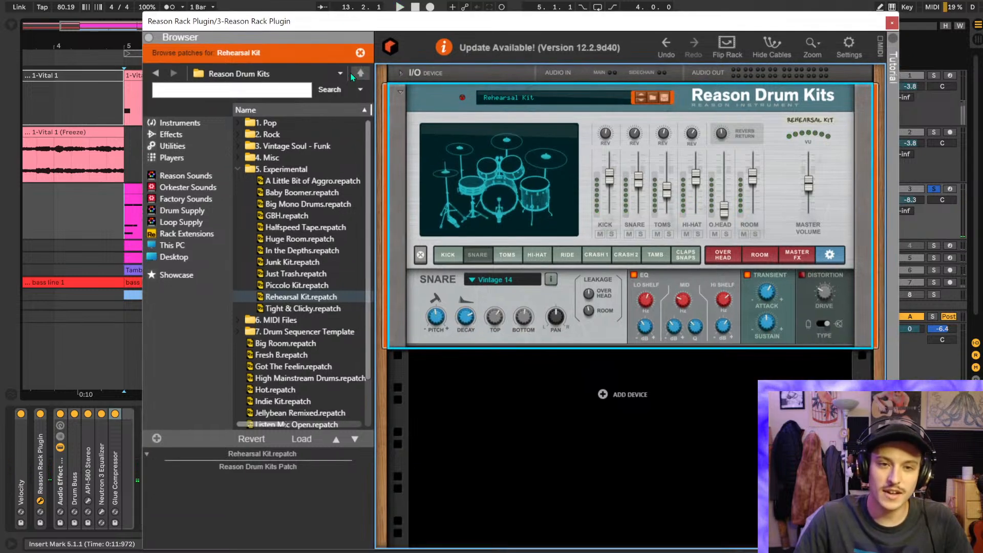
left_click(359, 54)
left_click_drag(265, 31, 261, 6)
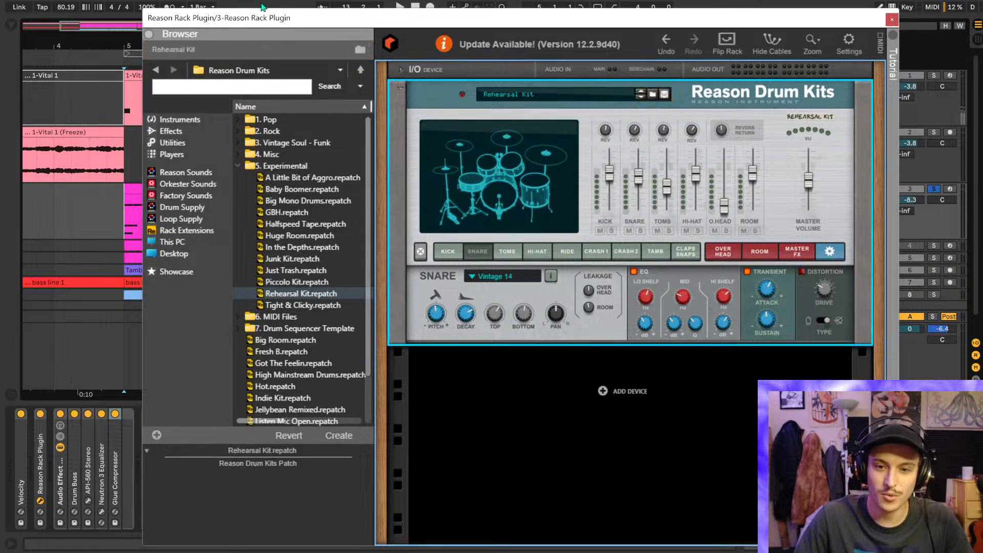
key("space")
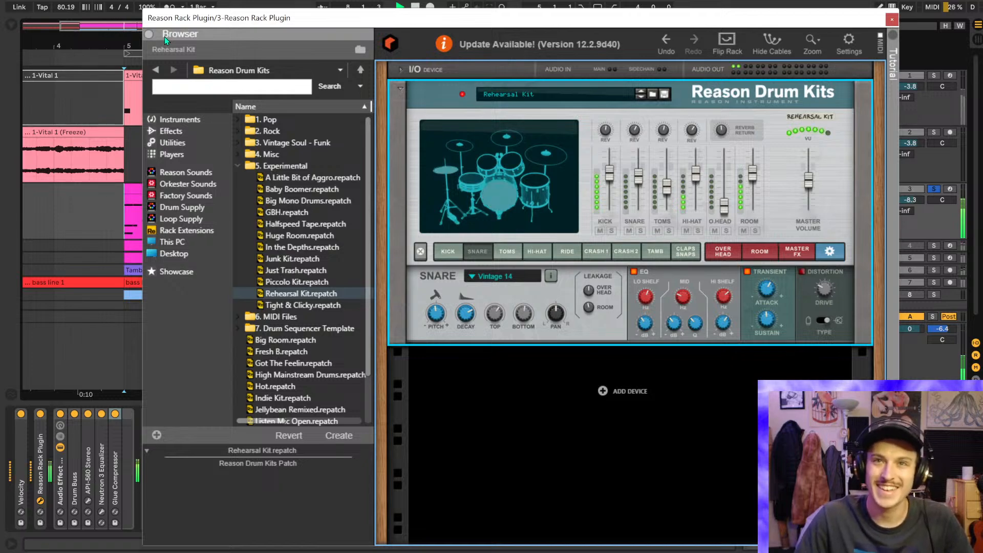
left_click(149, 34)
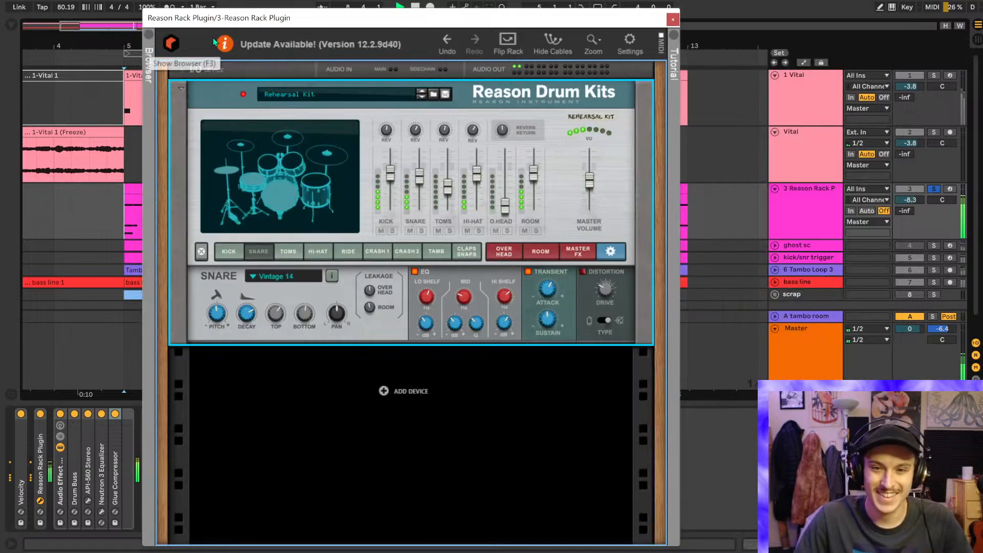
left_click(673, 19)
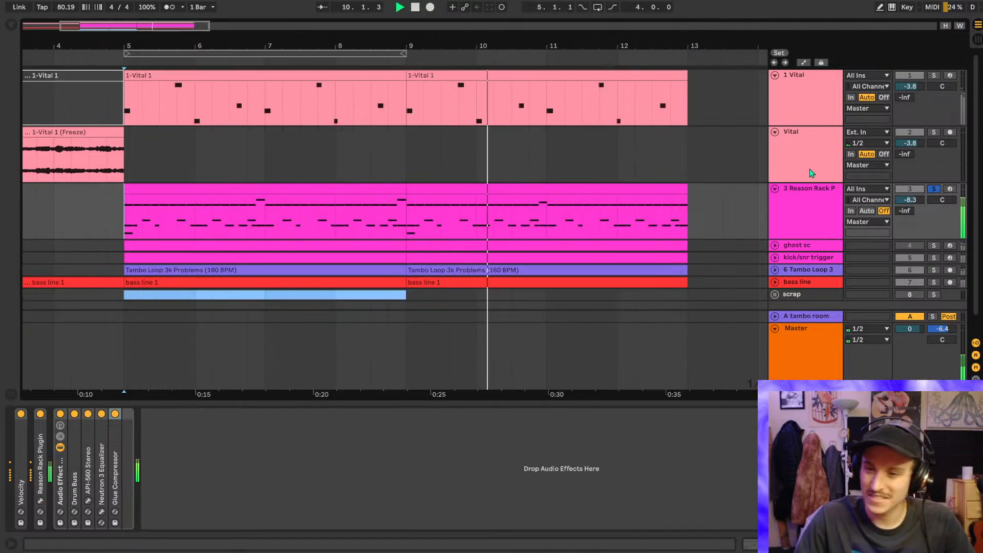
- Unsolo the Reason Rack track, play the full mix from 5.1.1 and fold the Reason Rack track
key("s")
key("space")
key("space")
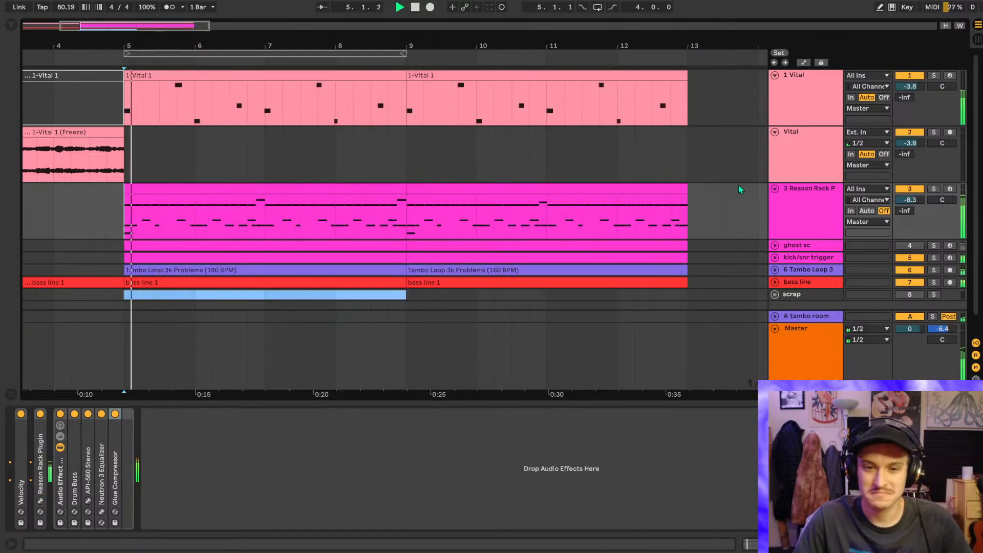
scroll(740, 190, "down", 2)
left_click(776, 169)
left_click(776, 169)
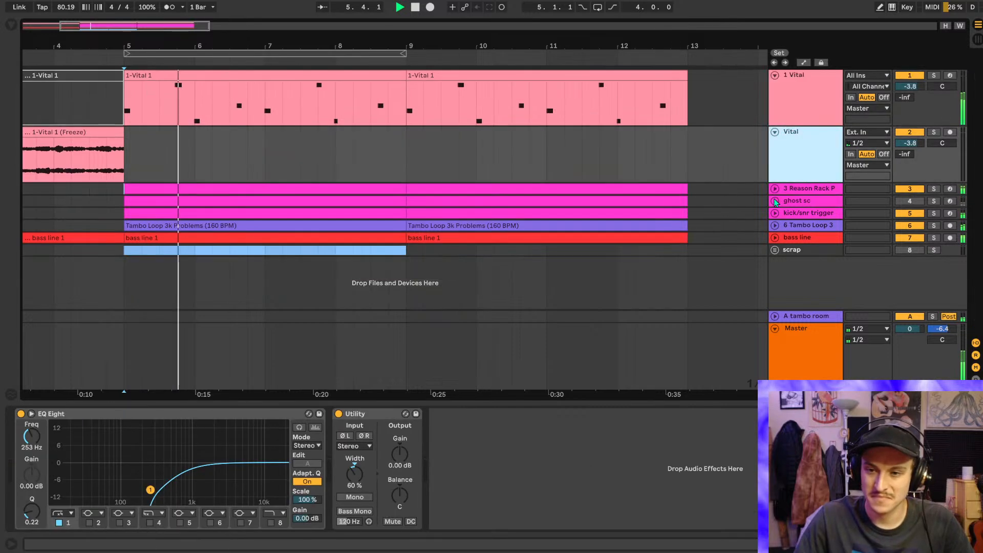
- In the Session mixer, show the kick/snr trigger chains, lower Snare 17 to -14.3 dB and compare the mix with it muted
key("Tab")
left_click(321, 29)
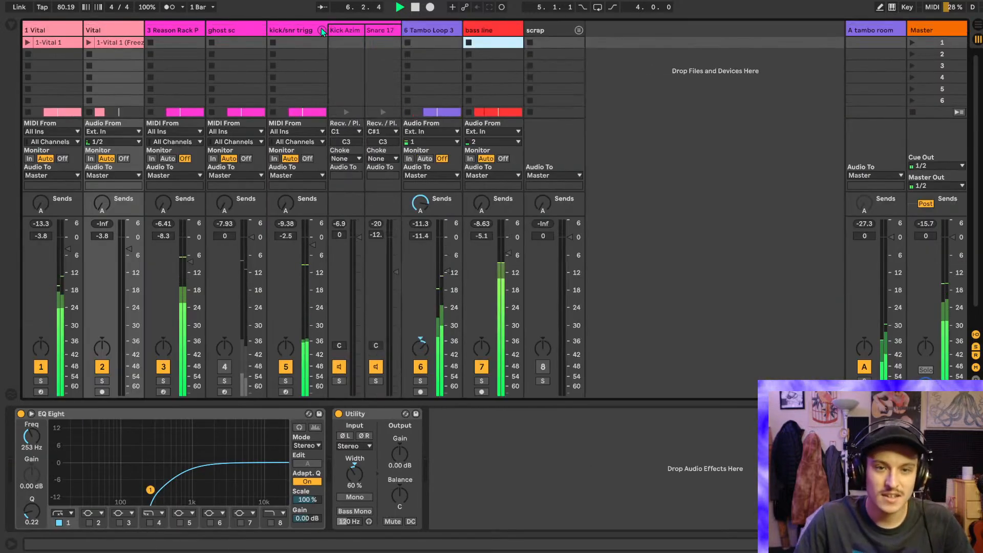
left_click(376, 367)
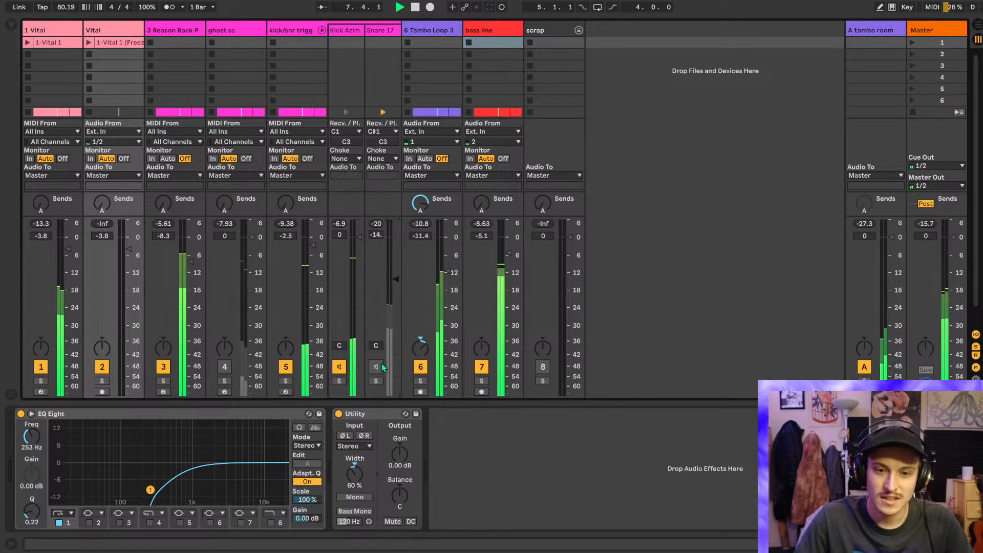
left_click(375, 367)
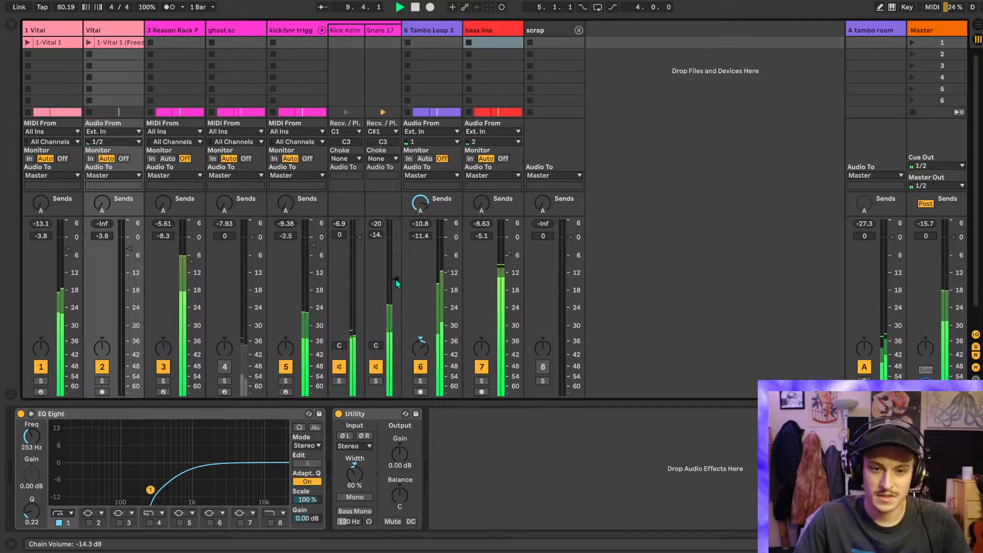
- Lower the Snare 17 chain to -15 dB, compare the mix with it muted and unmuted, and return to the Arrangement
key("Tab")
key("Tab")
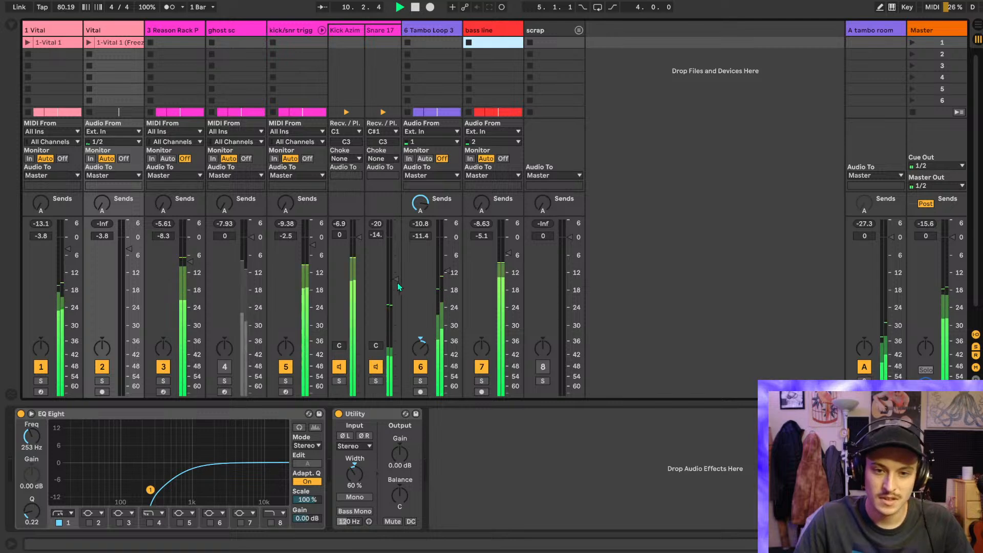
left_click(376, 367)
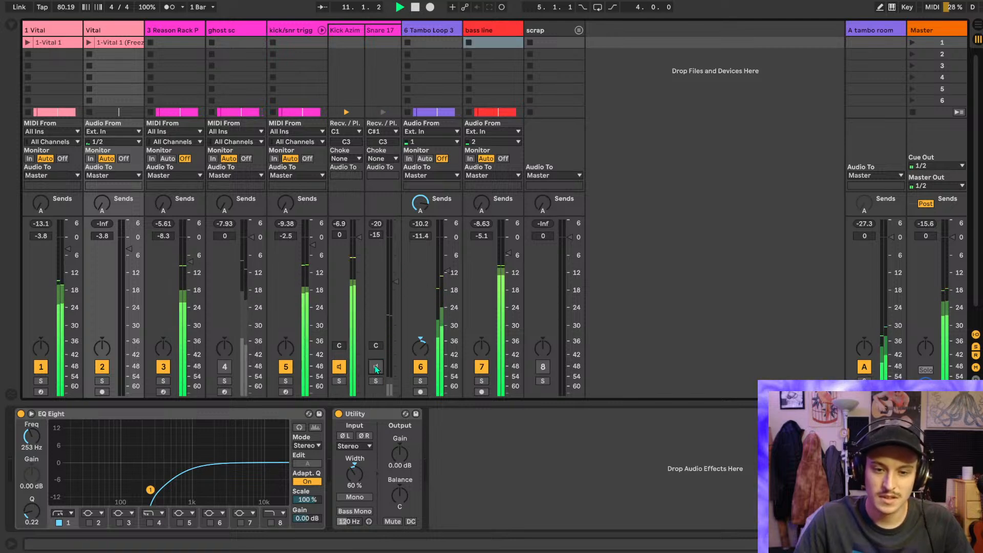
left_click(375, 367)
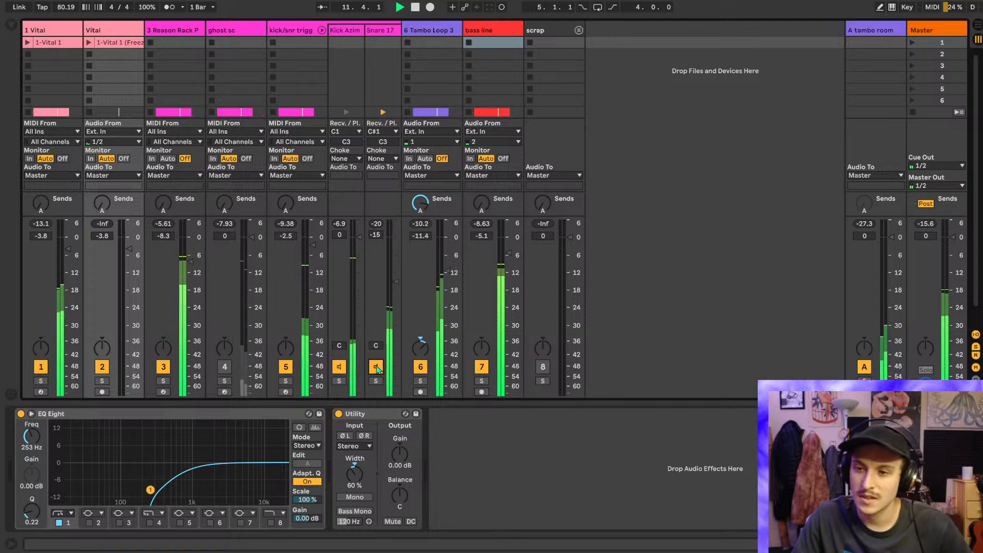
key("Tab")
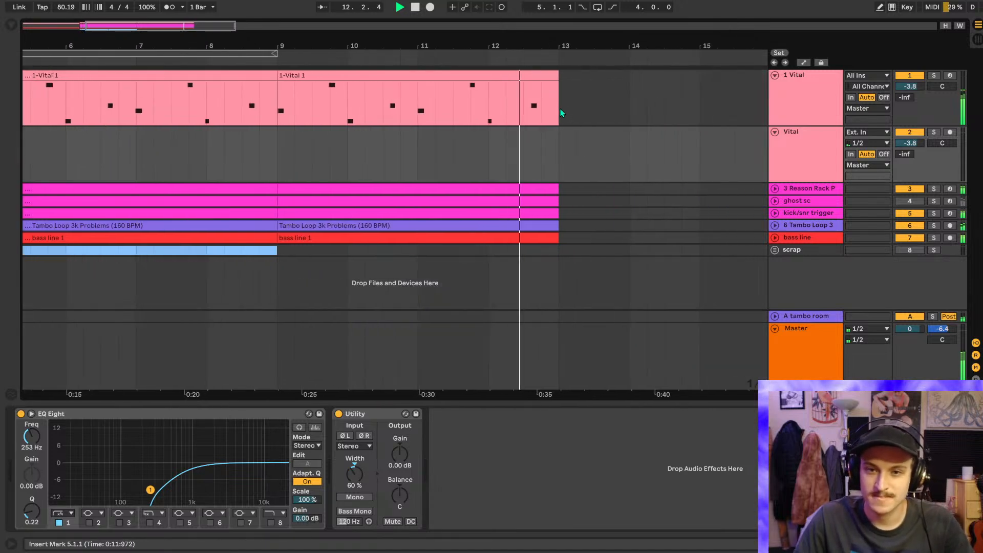
- Stop playback, unfold the Reason Rack track, shorten its last clip to end at 12.4.3 and play the ending from 12.3.3
scroll(560, 112, "up", 3)
key("space")
left_click(774, 188)
scroll(567, 197, "up", 5)
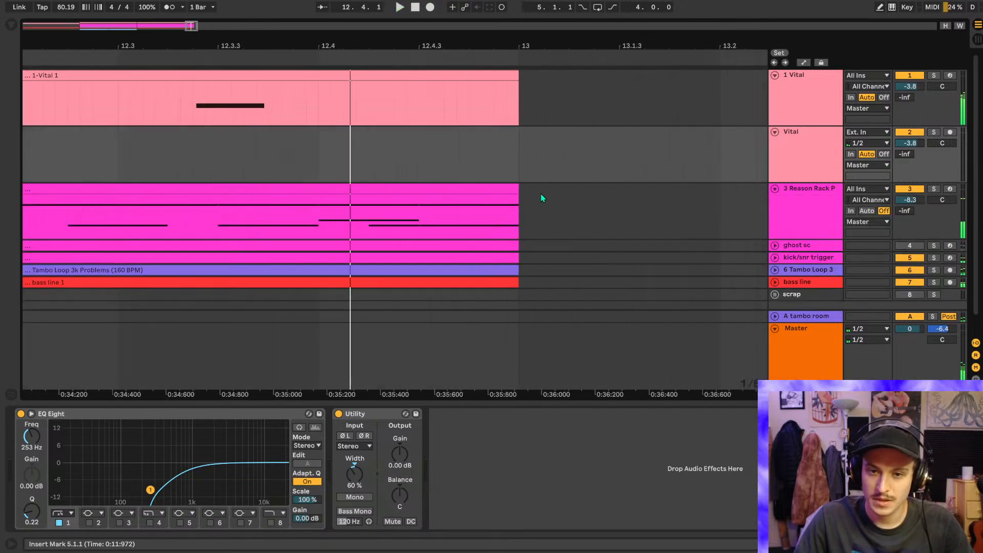
left_click_drag(515, 190, 419, 191)
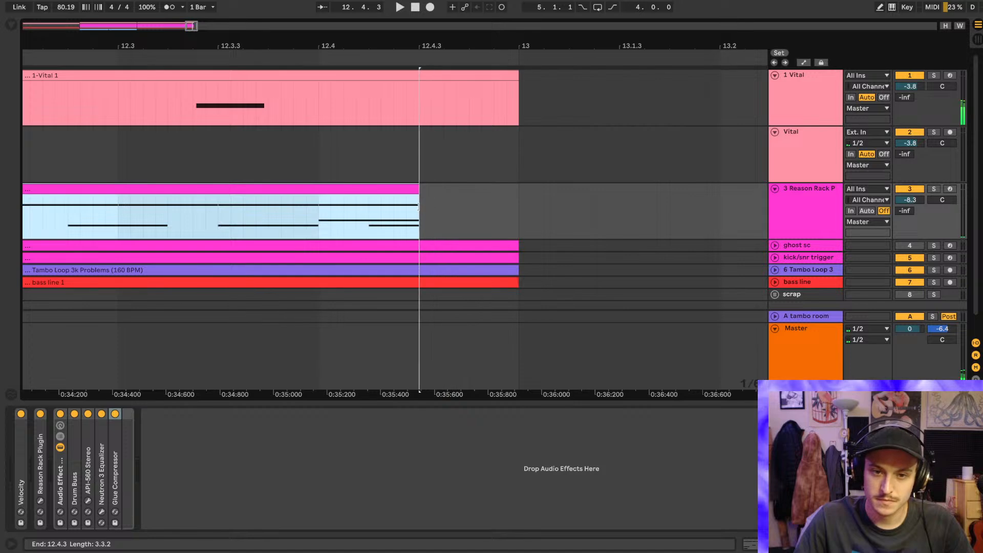
left_click(243, 225)
key("space")
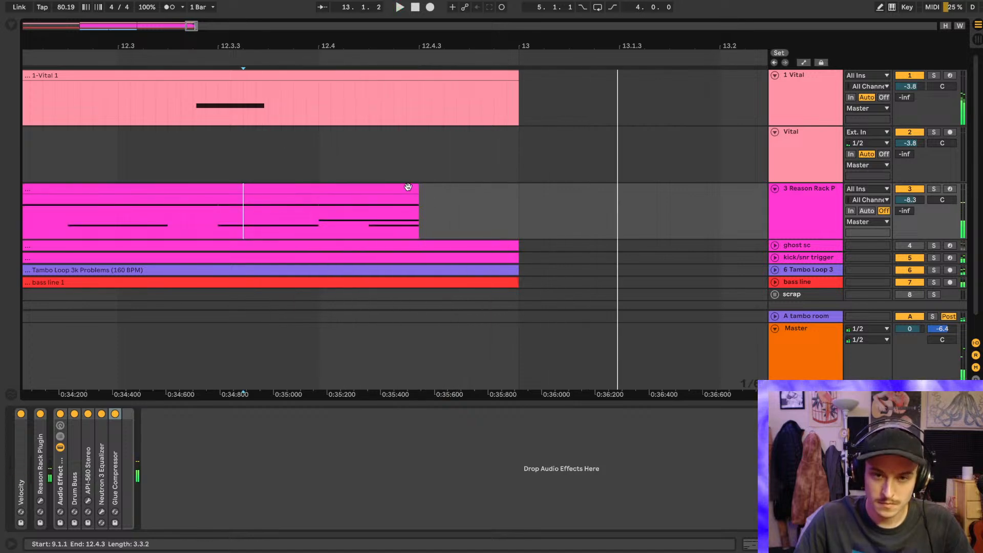
- Unfold kick/snr trigger, shorten its last clip to 12.4.3, delete the clip's final Kick Azimuth note and replay the ending
left_click(775, 257)
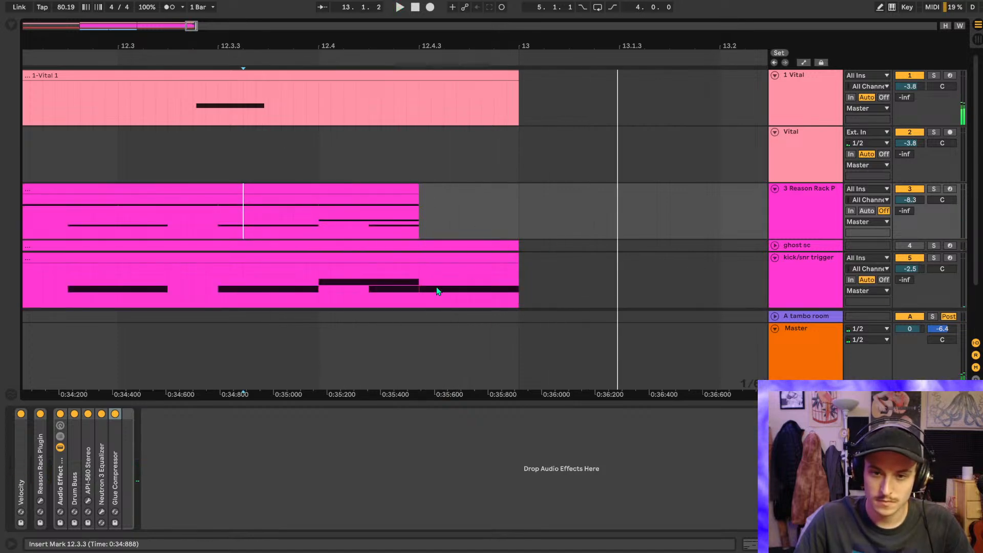
left_click_drag(515, 258, 418, 258)
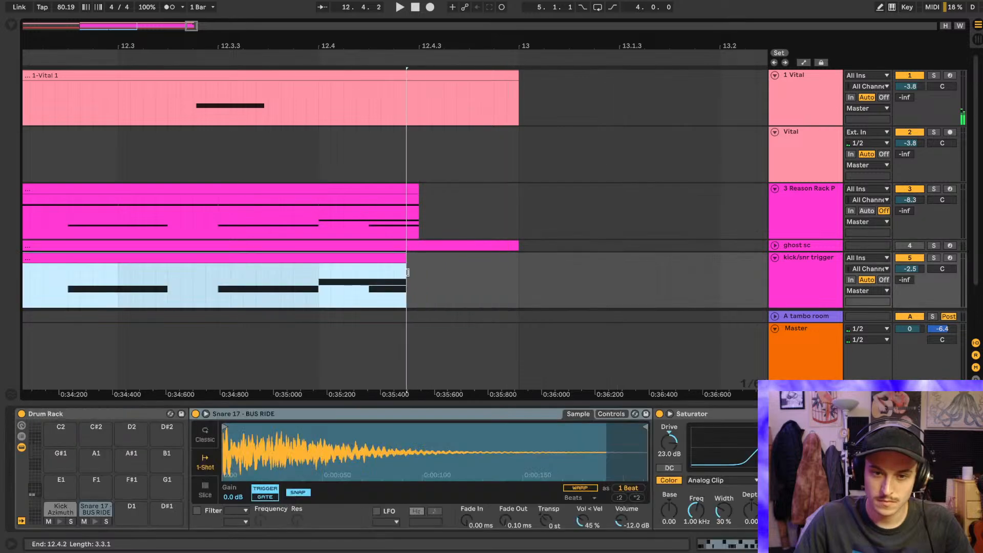
double_click(390, 258)
left_click(936, 275)
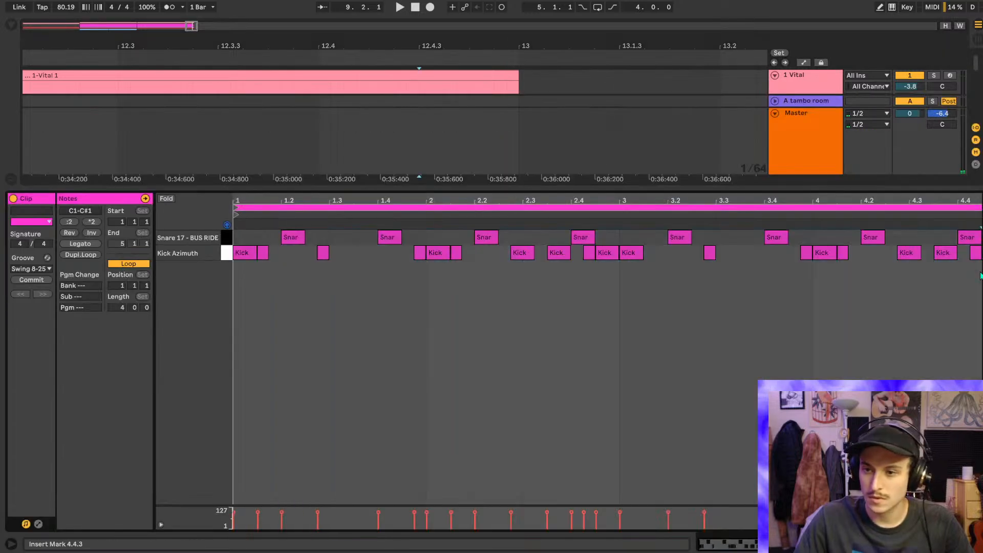
left_click(975, 253)
left_click(911, 324)
key("space")
key("shift+Tab")
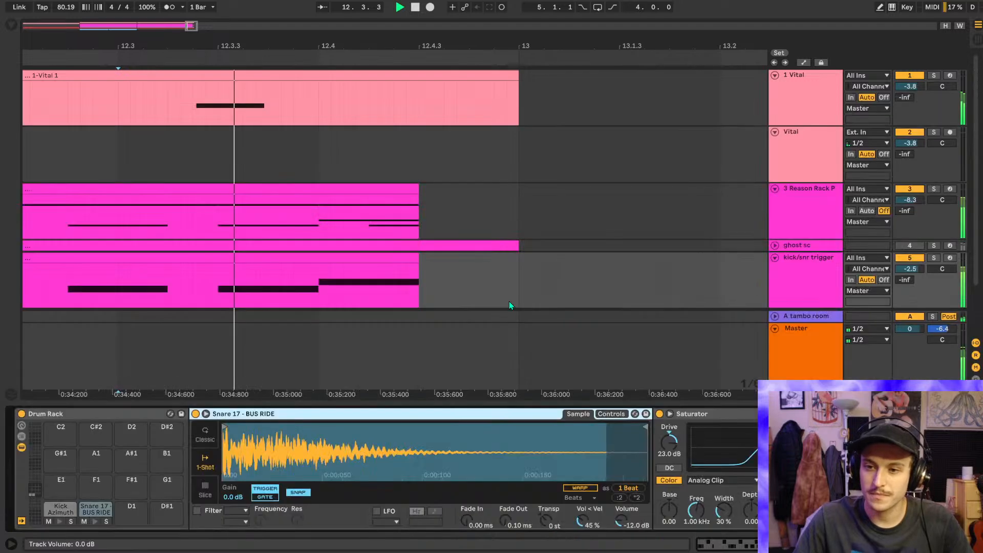
- Delete the final C3 kick note from the last Reason Rack clip and play the ending from 12.3.1
left_click(350, 188)
key("space")
double_click(349, 187)
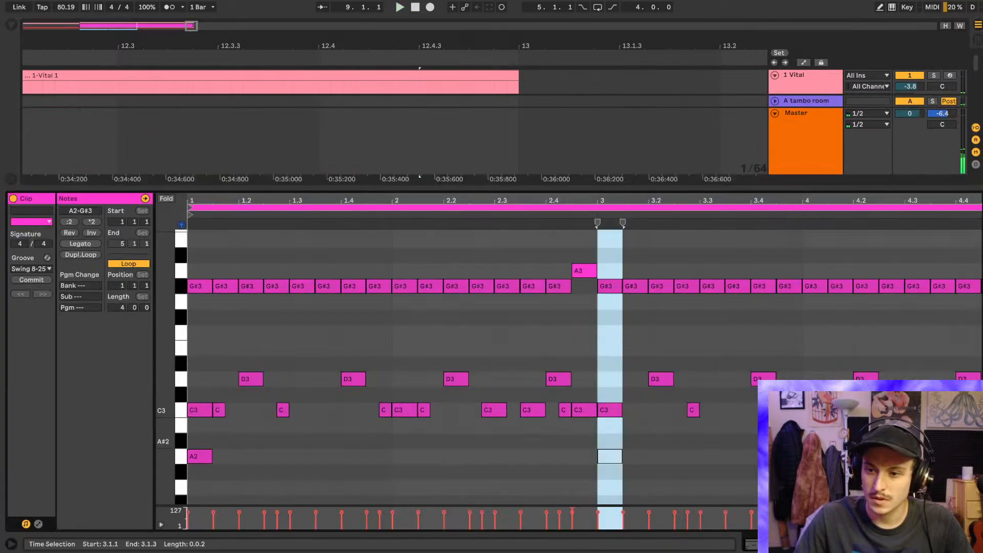
left_click(974, 410)
left_click(906, 328)
key("space")
key("shift+Tab")
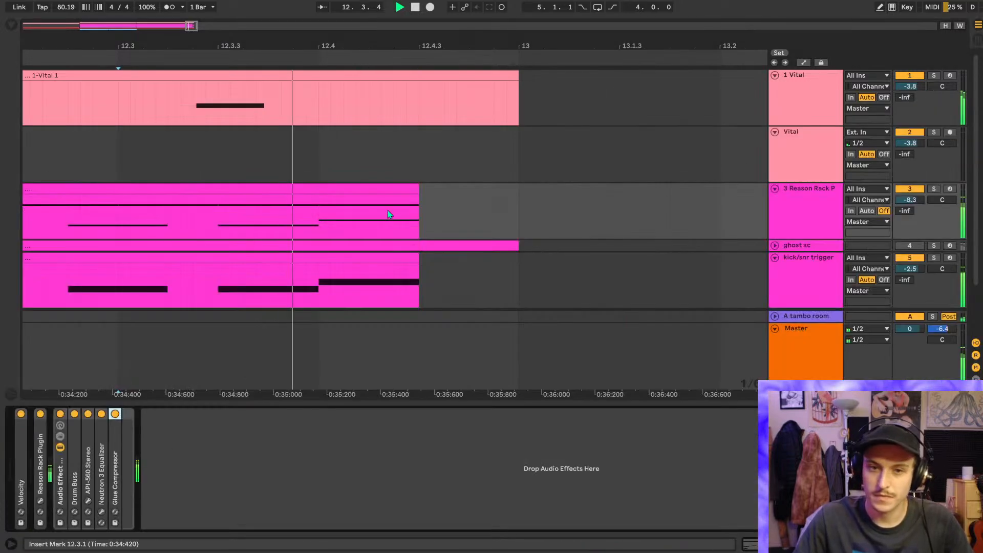
- Unfold the ghost sc track, shorten its last clip to just after 12.4 to drop the final notes, and play from 12.2.3
scroll(450, 181, "down", 4)
scroll(452, 183, "down", 3)
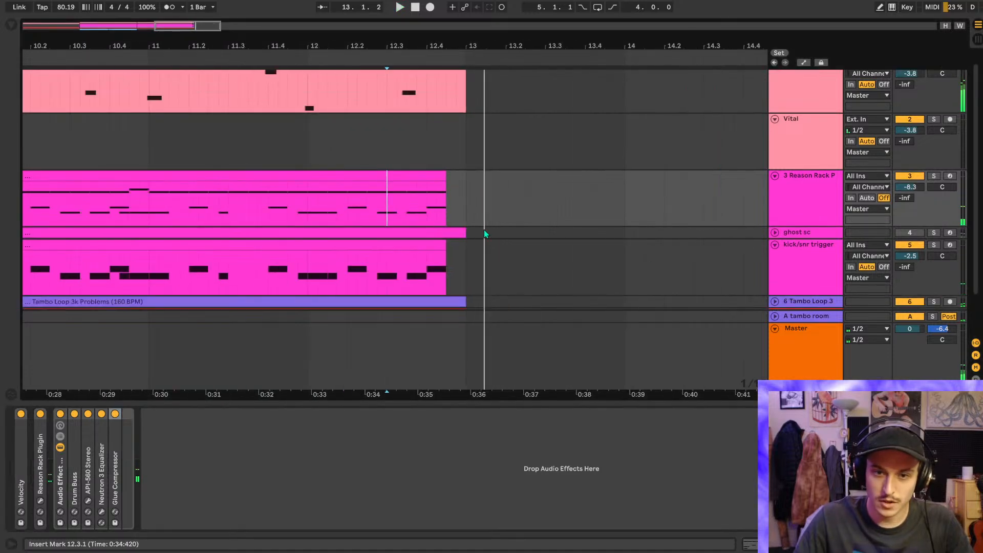
left_click(777, 232)
scroll(466, 249, "up", 4)
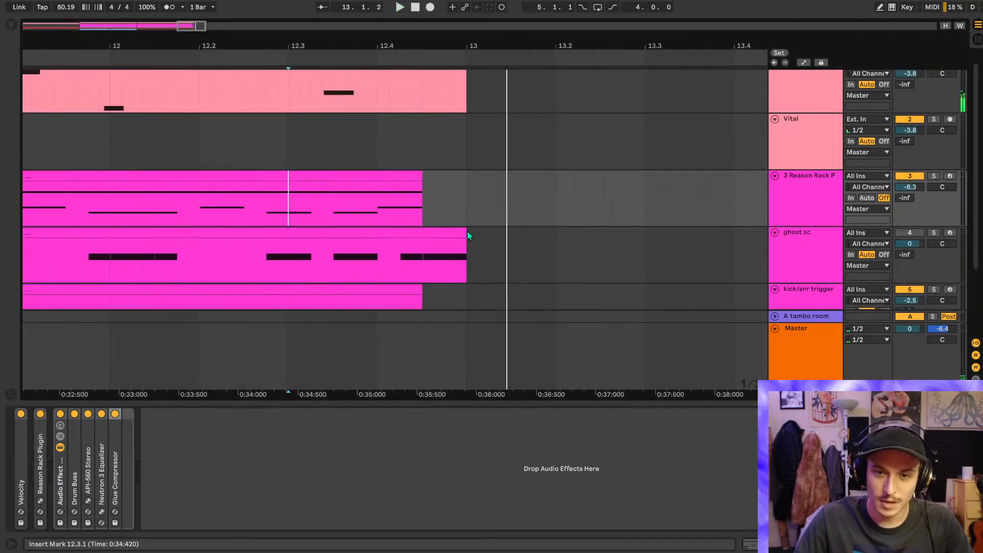
left_click_drag(467, 236, 395, 256)
left_click(245, 256)
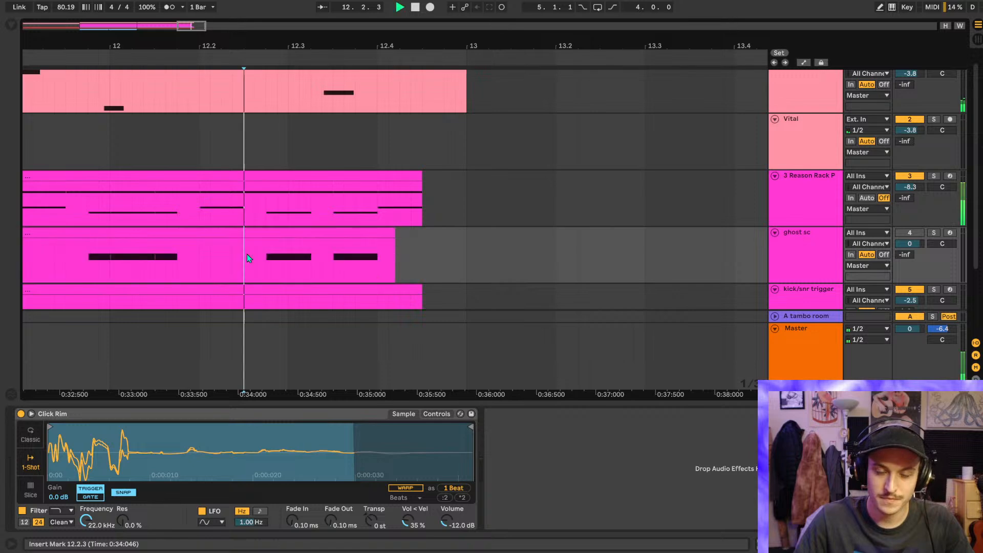
- Unfold the Tambo Loop track, try ending its last clip just after 12.4, and play the result from 12.3.2
scroll(477, 225, "down", 3)
scroll(477, 225, "left", 2)
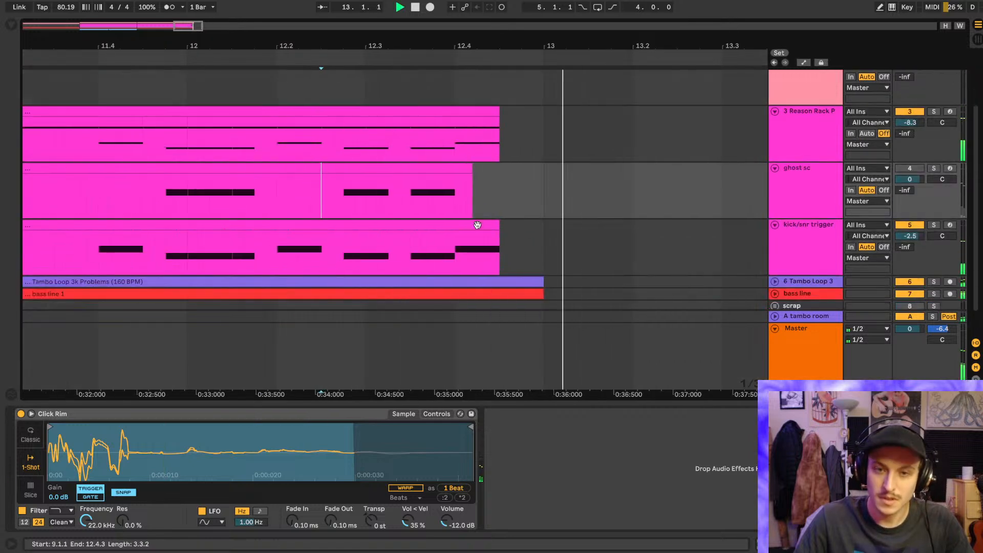
scroll(478, 225, "down", 1)
left_click(775, 250)
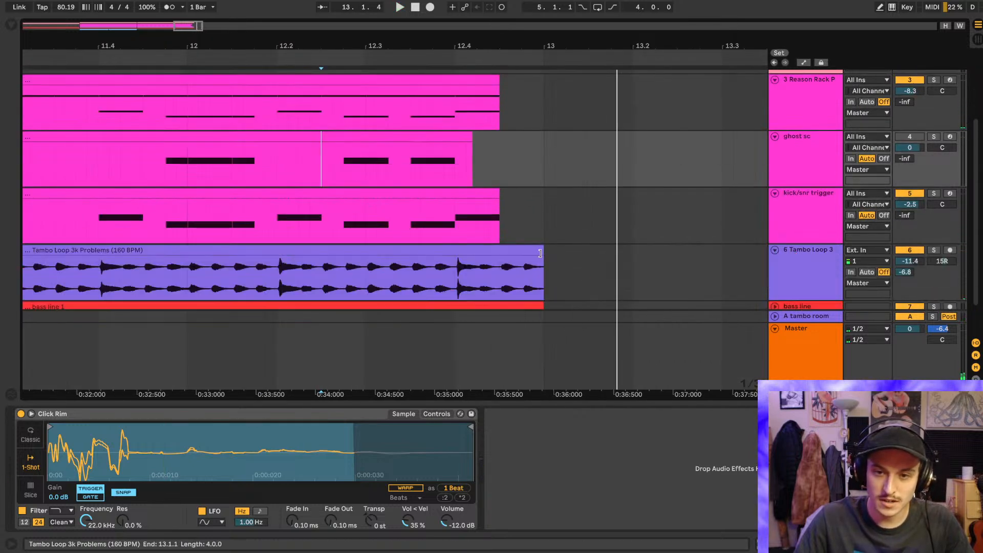
left_click(452, 275)
left_click(382, 276)
key("space")
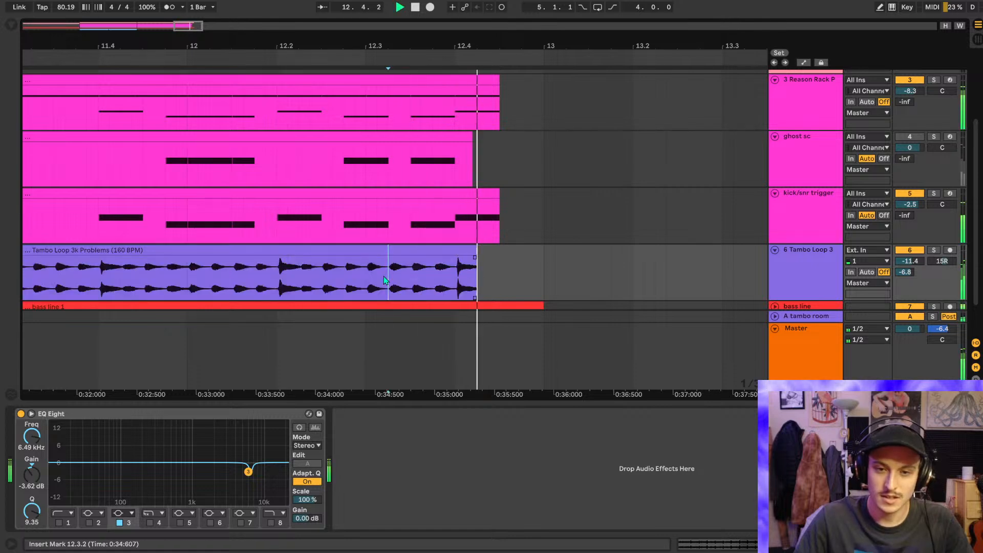
scroll(477, 254, "up", 5)
scroll(472, 254, "down", 5)
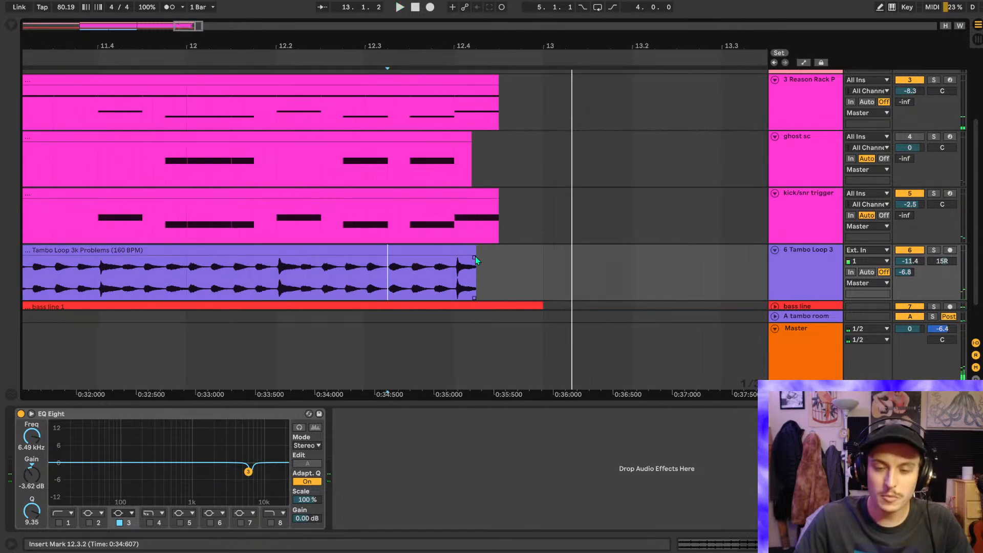
- Extend the last Tambo Loop clip back to 13.1.1 and play the ending from 12.3.2
left_click_drag(475, 254, 530, 253)
left_click(398, 275)
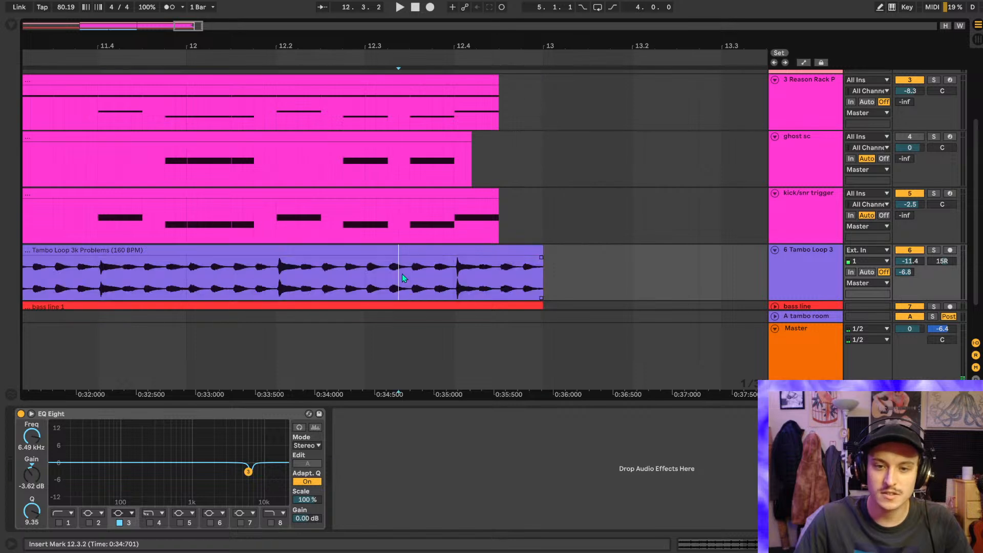
key("space")
scroll(600, 232, "down", 1)
key("space")
scroll(599, 229, "down", 5)
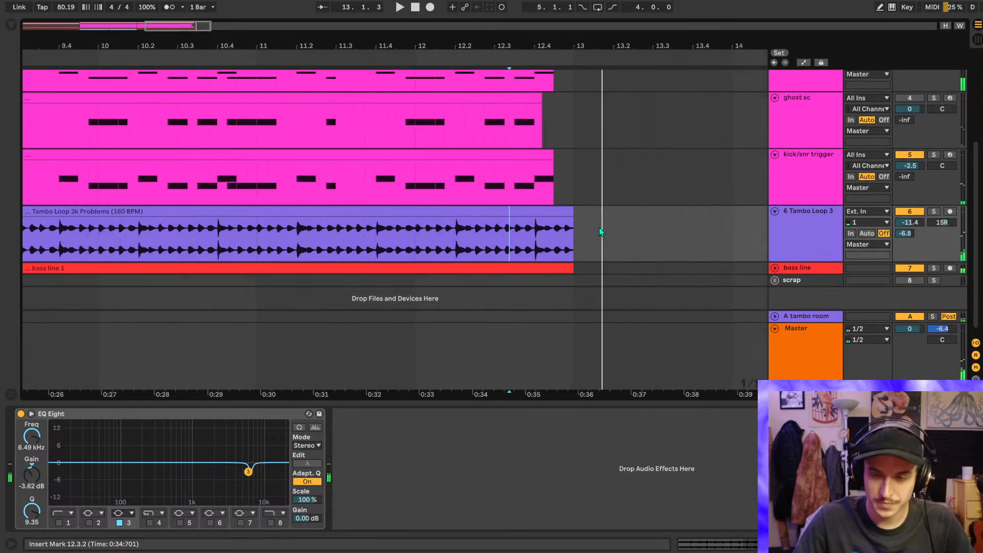
- Fold all the unfolded drum, tambo and Vital tracks and save the Set
scroll(640, 226, "up", 1)
left_click(797, 263)
scroll(798, 231, "up", 1)
left_click(797, 136, "shift")
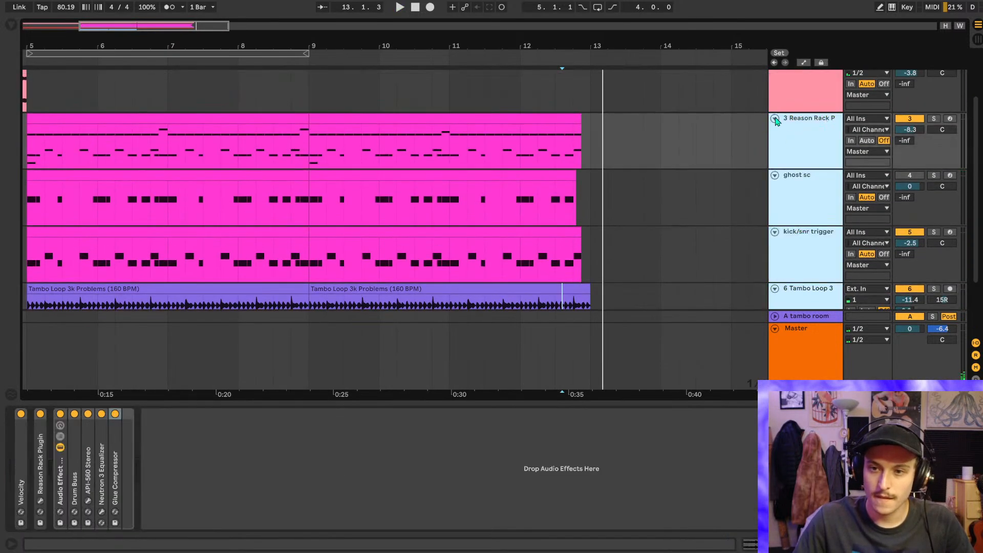
left_click(774, 118)
left_click(787, 146)
left_click(791, 110, "shift")
left_click(778, 85)
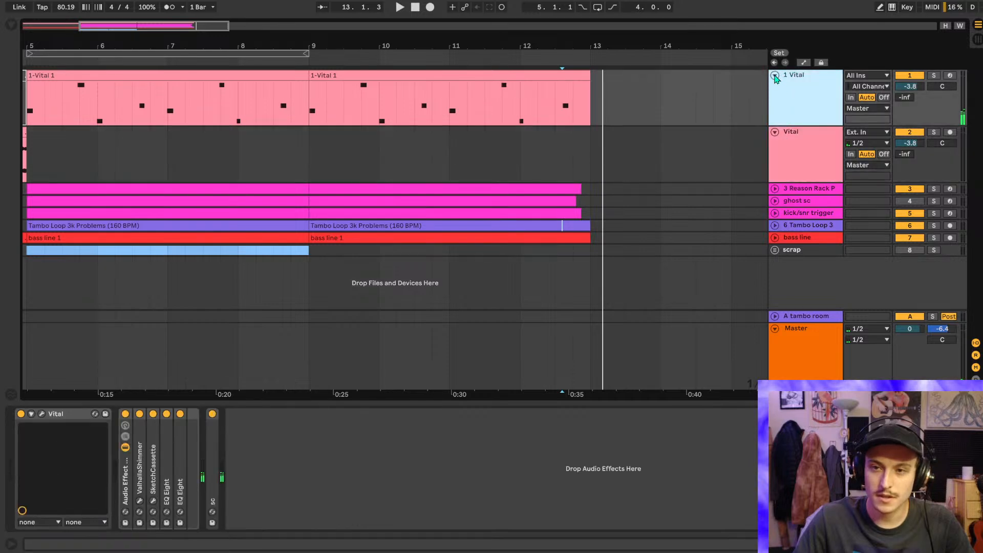
left_click(774, 75)
left_click(775, 88)
scroll(648, 130, "down", 3)
key("ctrl+s")
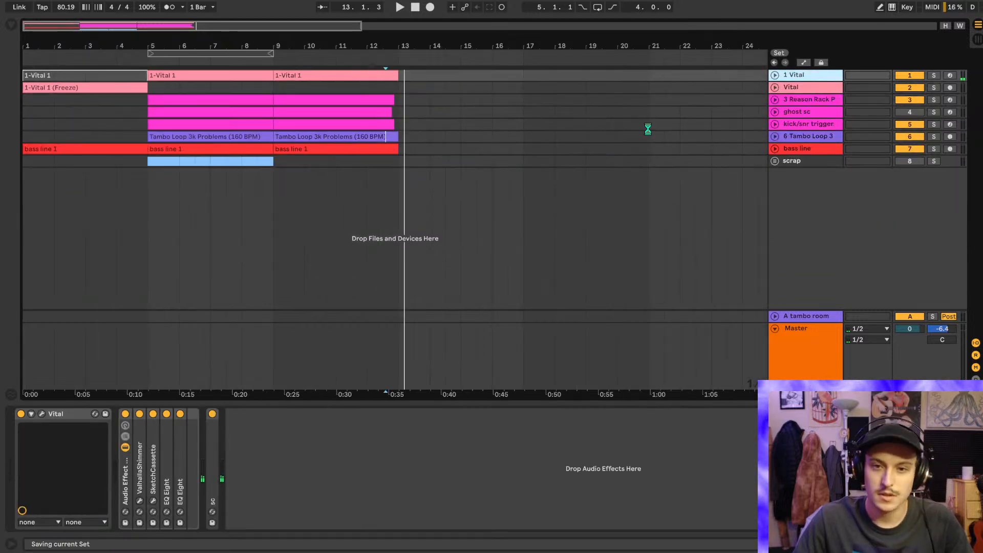
- Copy the clips of bars 5 to 9, from 1 Vital through bass line, to bar 13 and play from 12.3.1
left_click(183, 75)
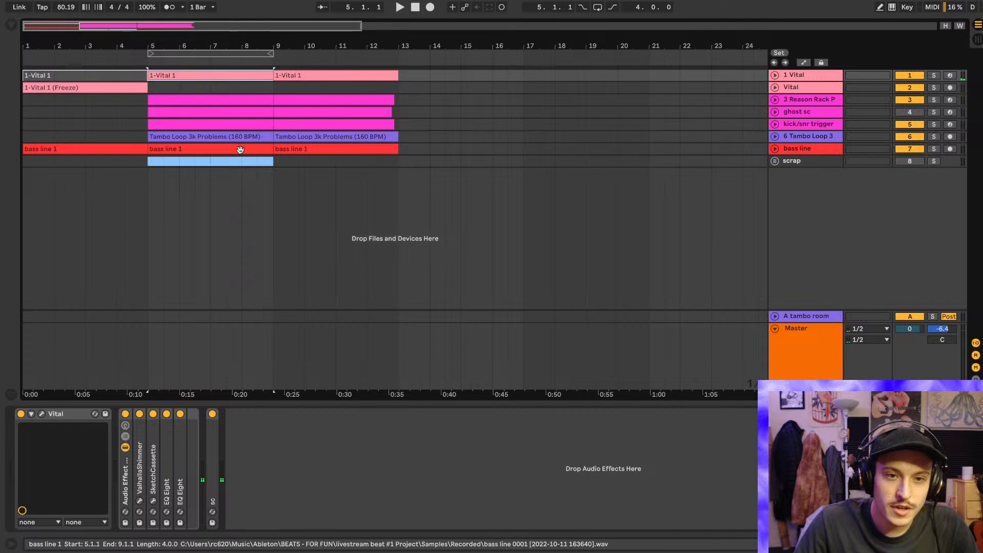
left_click(240, 149, "shift")
left_click_drag(213, 74, 468, 79)
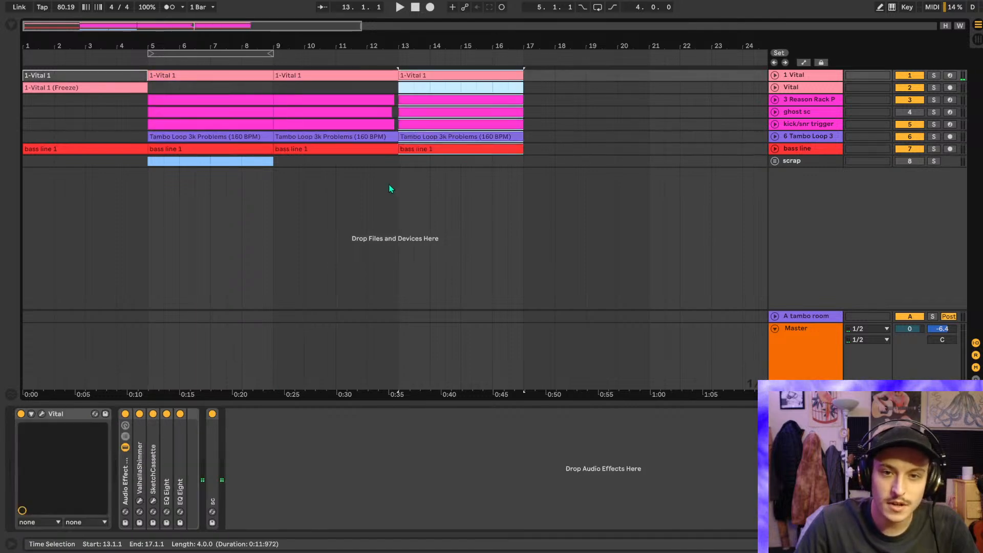
left_click(385, 161)
key("space")
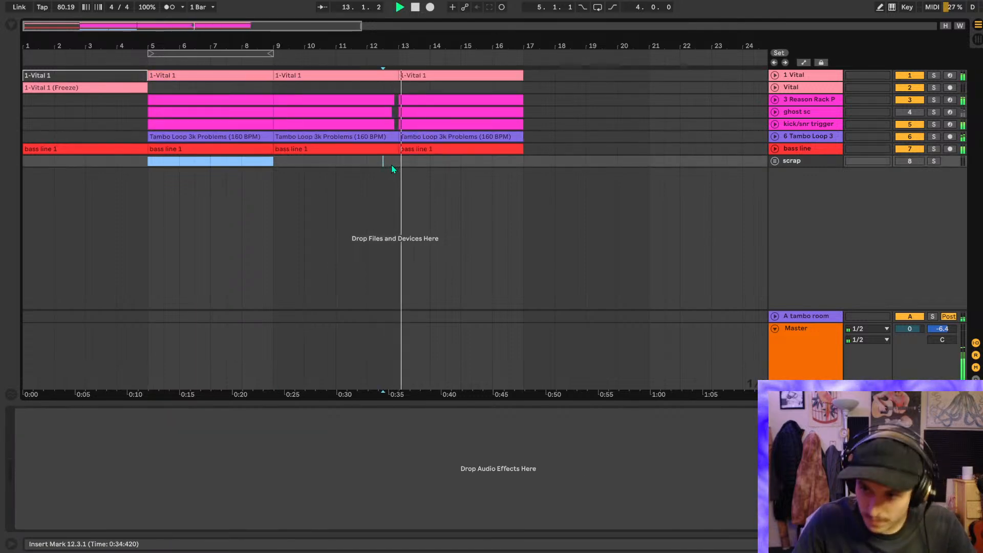
- Duplicate the bar 13 to 17 clips on all tracks to bar 17, save the Set and stop playback
left_click(469, 149)
left_click(436, 75, "shift")
key("ctrl+d")
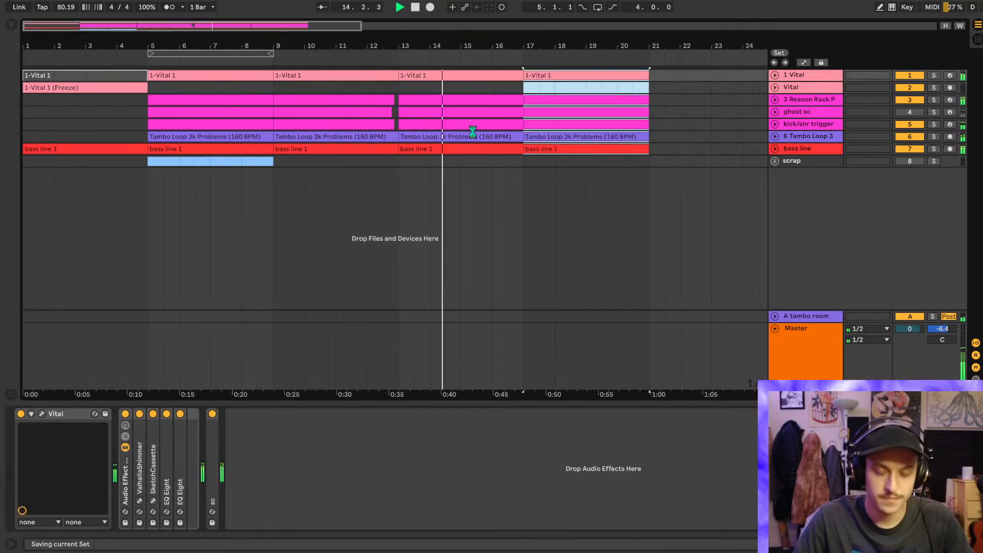
key("minus")
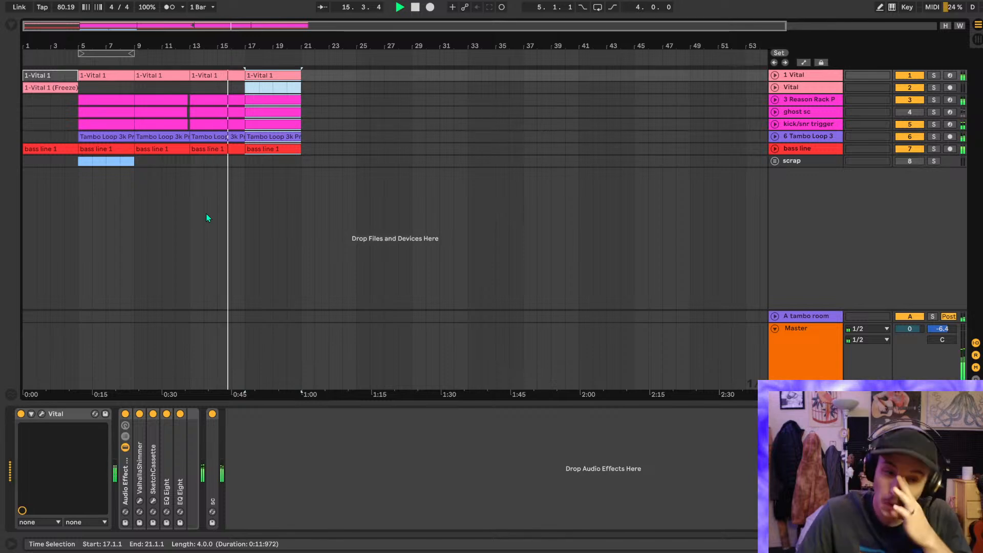
left_click_drag(94, 49, 127, 77)
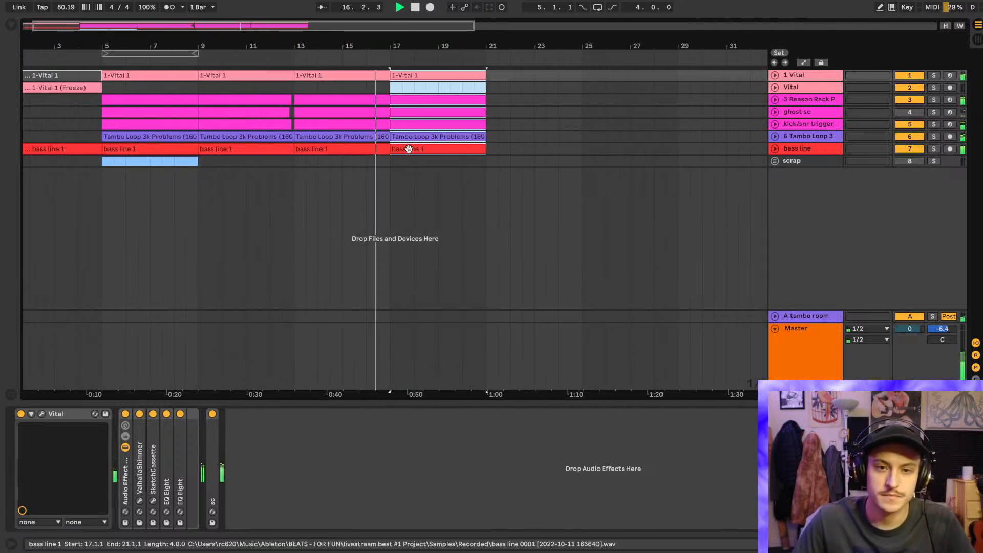
scroll(396, 144, "up", 4)
scroll(325, 149, "up", 3)
key("space")
scroll(395, 167, "down", 5)
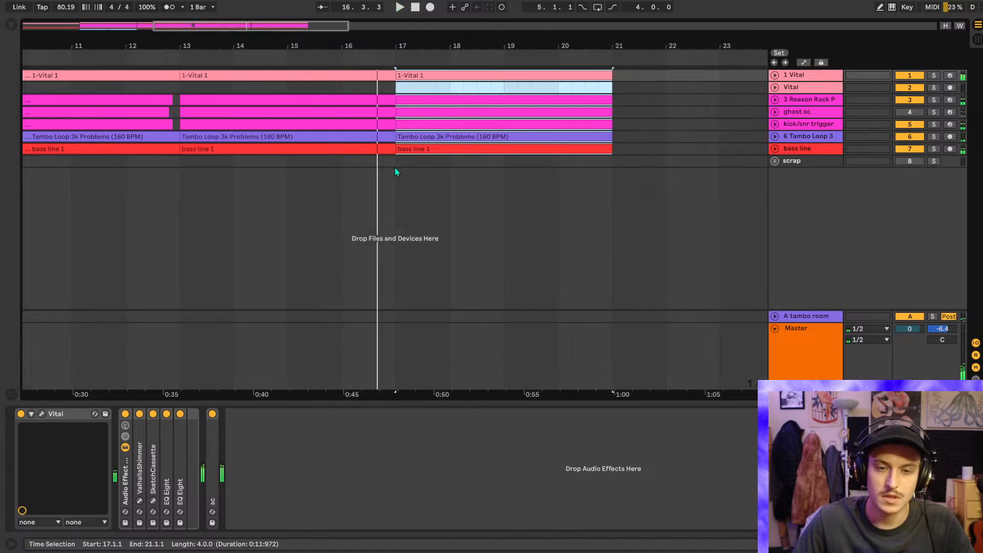
- Play the arrangement from bar 12 to hear the drum break into bar 13, and show the Master track's devices
left_click(153, 181)
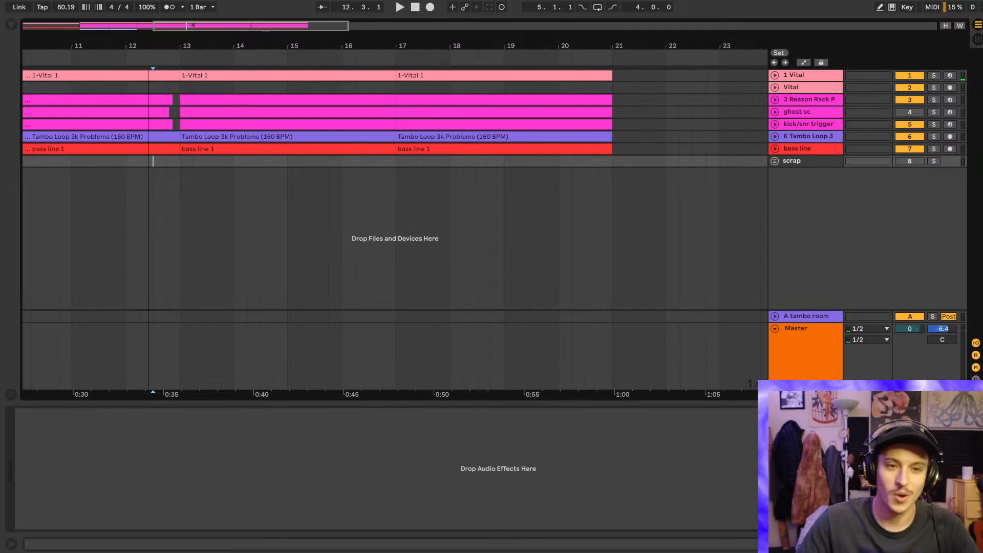
left_click_drag(149, 48, 284, 49)
left_click(251, 188)
key("space")
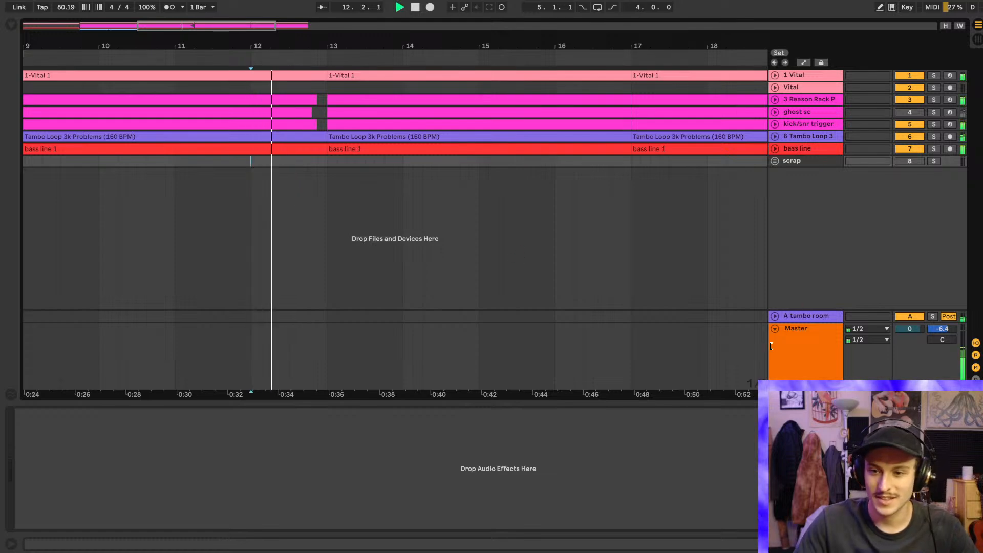
left_click(787, 352)
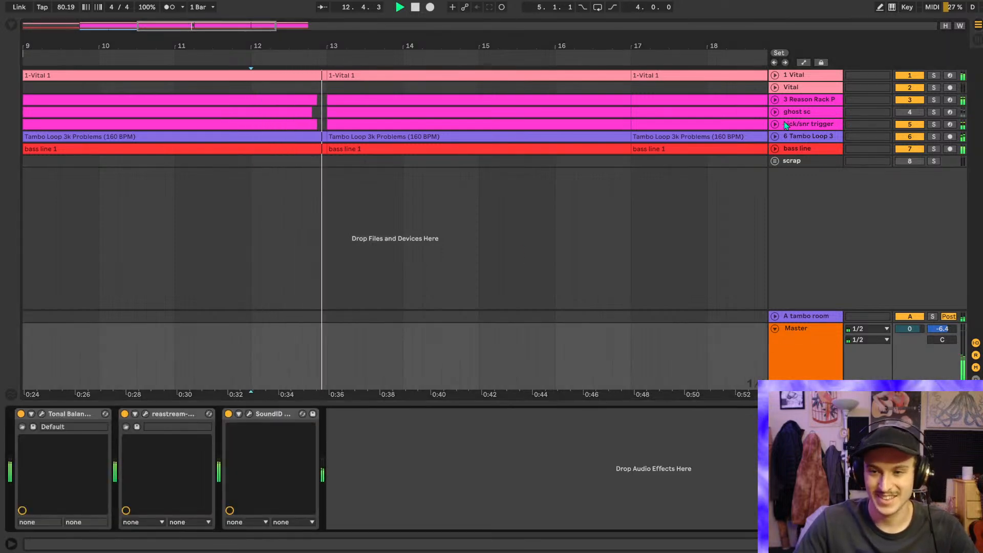
- Check the 1 Vital track's volume during playback, with the whole arrangement in view, and fold the track again
scroll(465, 167, "down", 4)
scroll(464, 166, "left", 2)
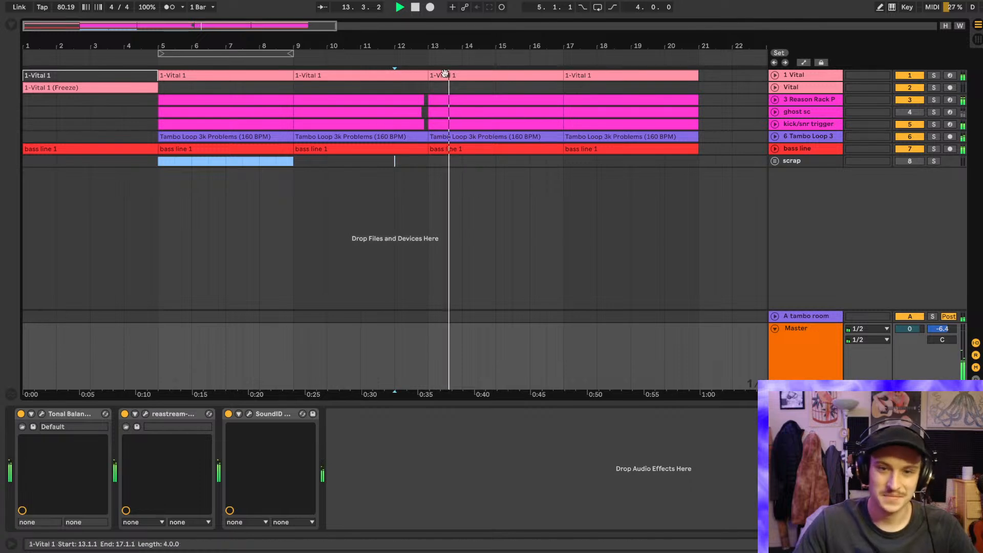
left_click(774, 76)
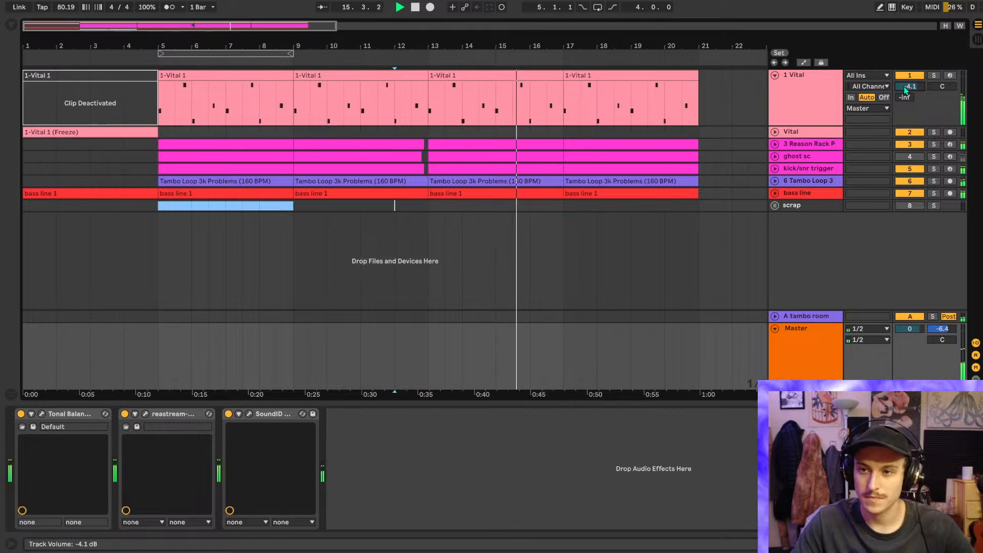
left_click(774, 75)
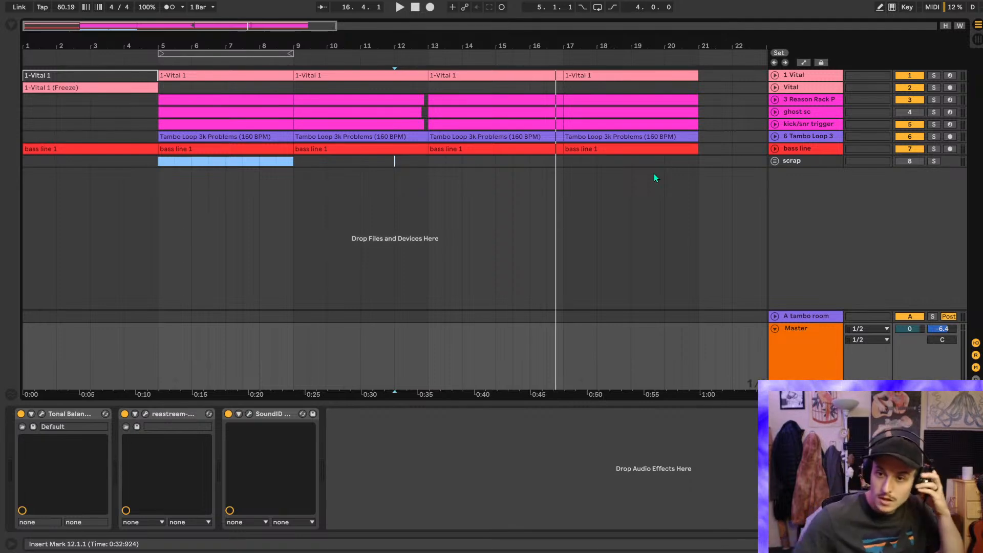
- Insert an audio track below scrap, set its external input to channel 2 and its monitoring to In
right_click(868, 210)
left_click(809, 207)
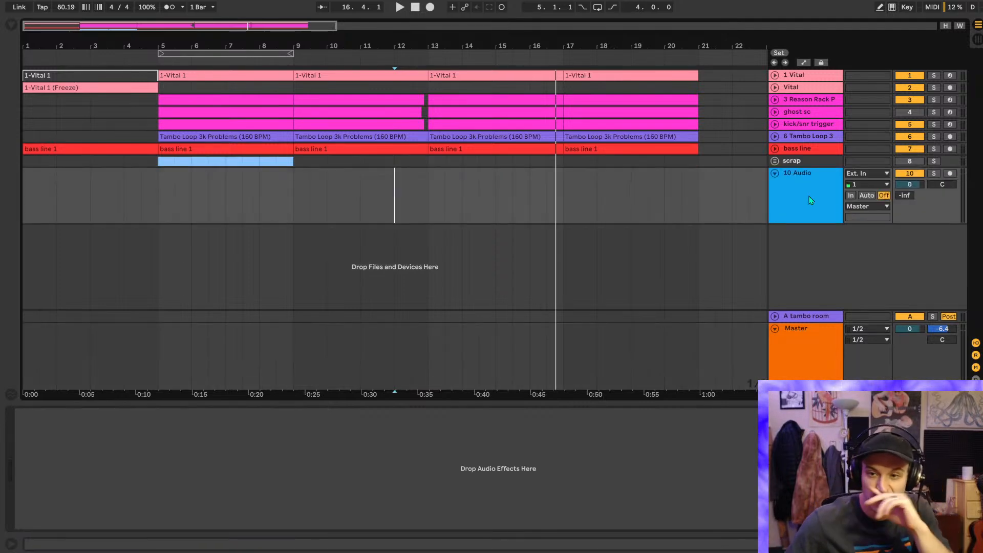
left_click(868, 184)
left_click(866, 234)
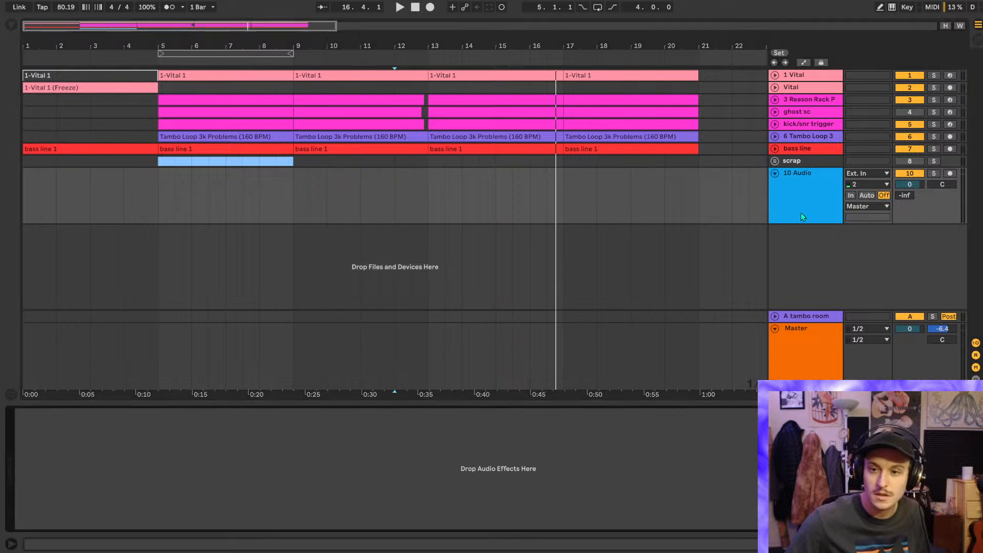
left_click(850, 195)
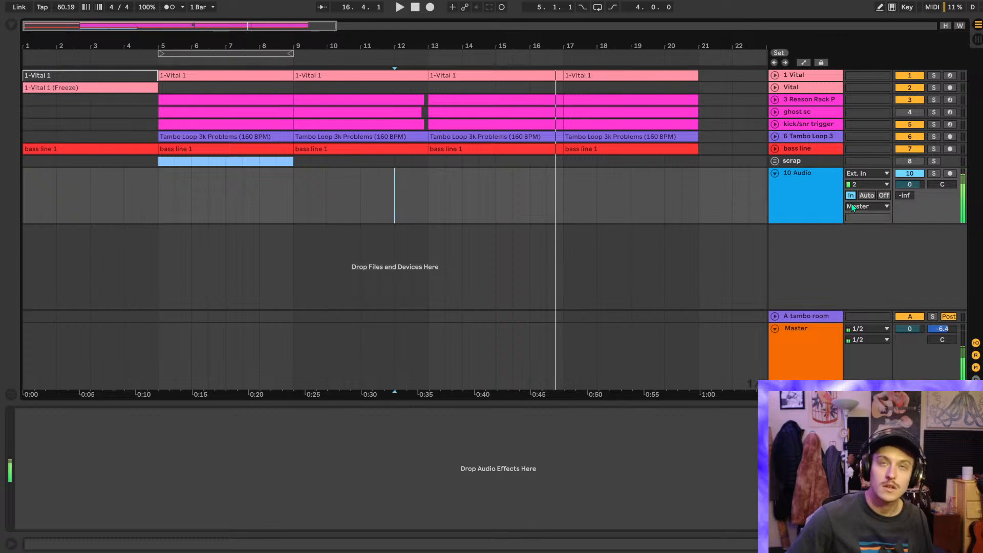
- Load the Tuner audio effect onto the 10 Audio track and hide the browser
left_click(11, 25)
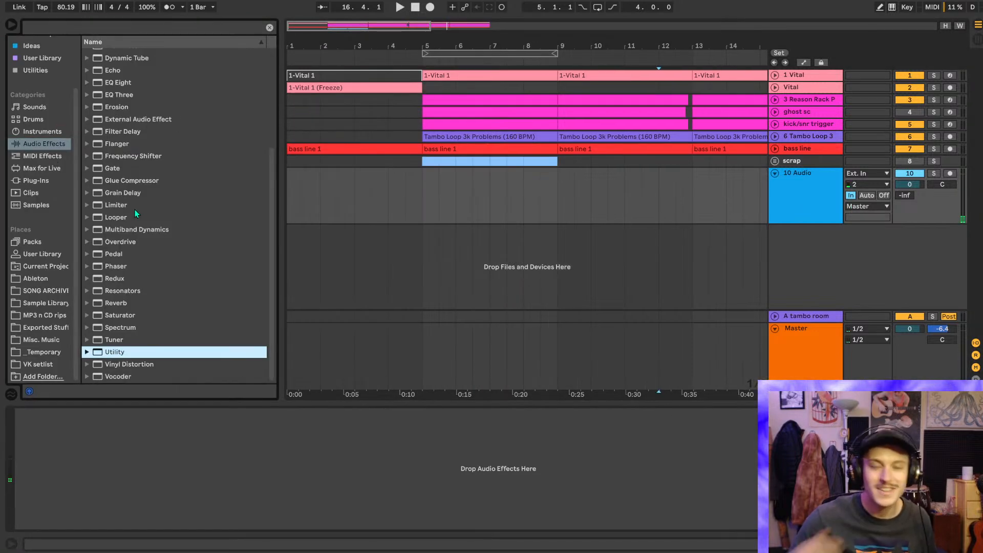
double_click(116, 339)
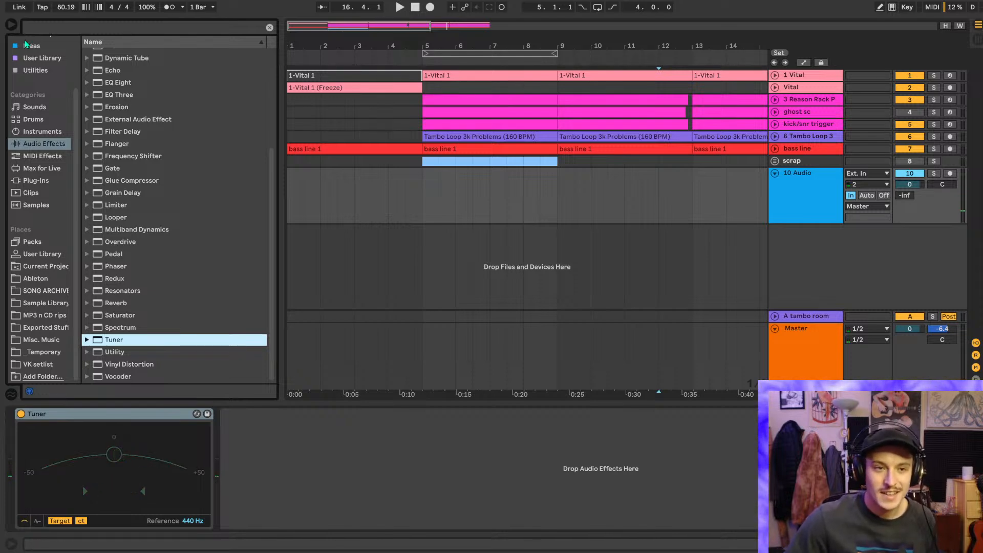
left_click(12, 27)
- Save the Set and play the arrangement from bar 12 with the monitored input running through the Tuner
left_click_drag(202, 46, 124, 45)
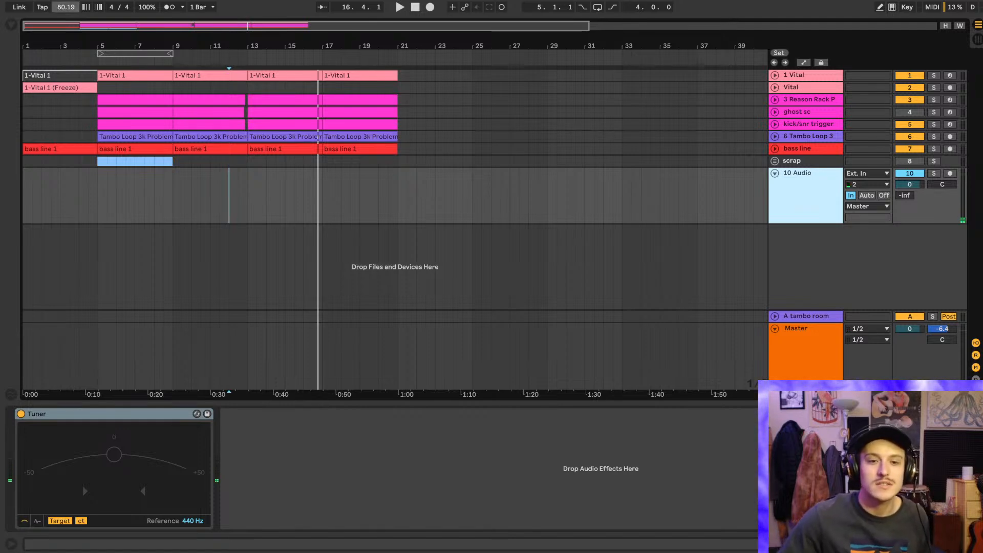
key("space")
key("space")
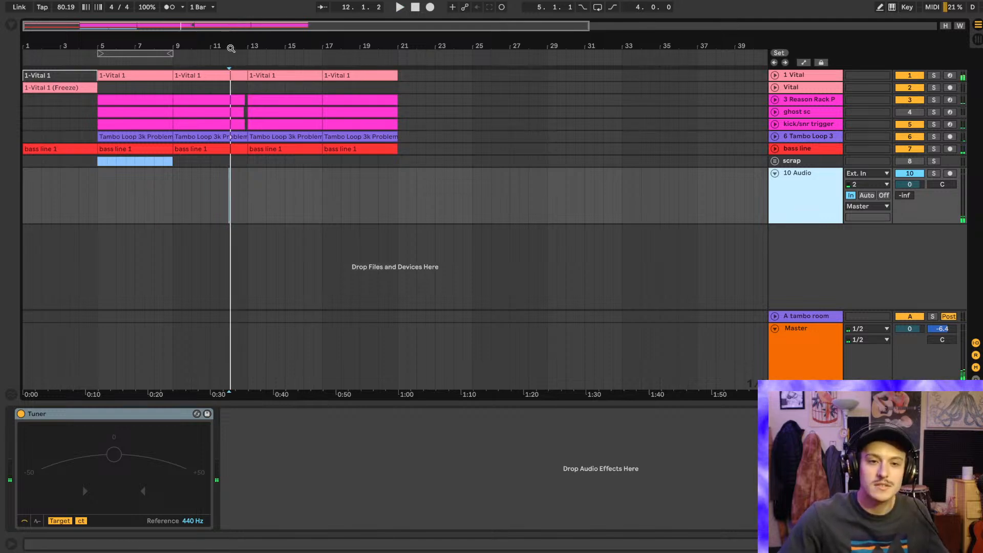
left_click(8, 1)
left_click(59, 102)
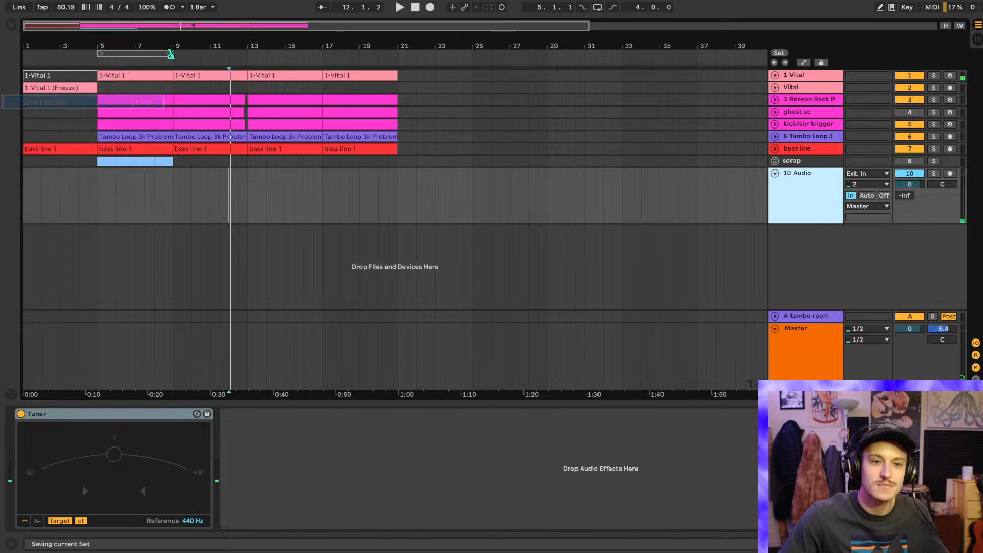
left_click_drag(173, 41, 207, 74)
left_click(288, 197)
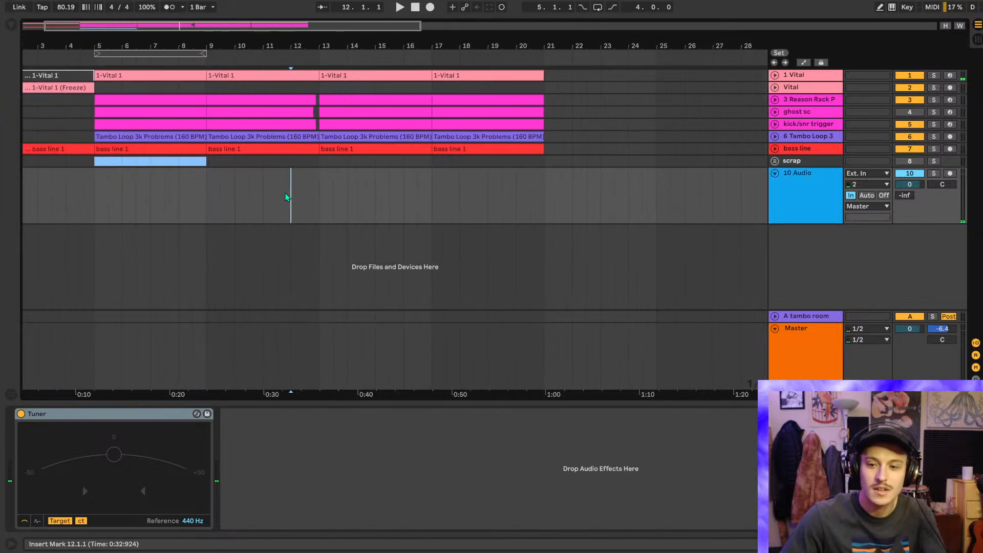
key("space")
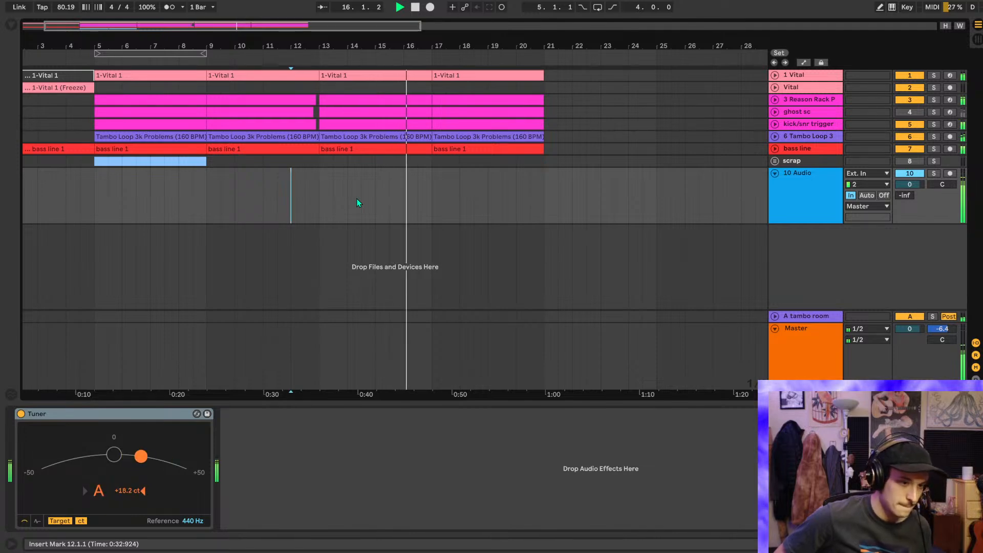
- Add BIAS FX 2_x64 from the Goto Plugins collection after the Tuner on 10 Audio and open its plug-in window
left_click(11, 26)
scroll(41, 154, "up", 3)
left_click(43, 53)
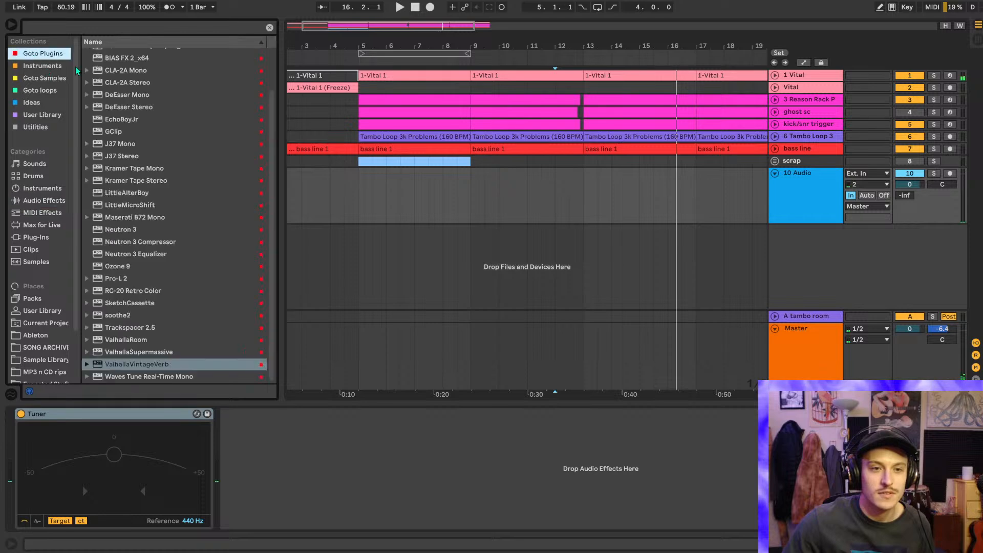
scroll(123, 154, "up", 2)
left_click(123, 102)
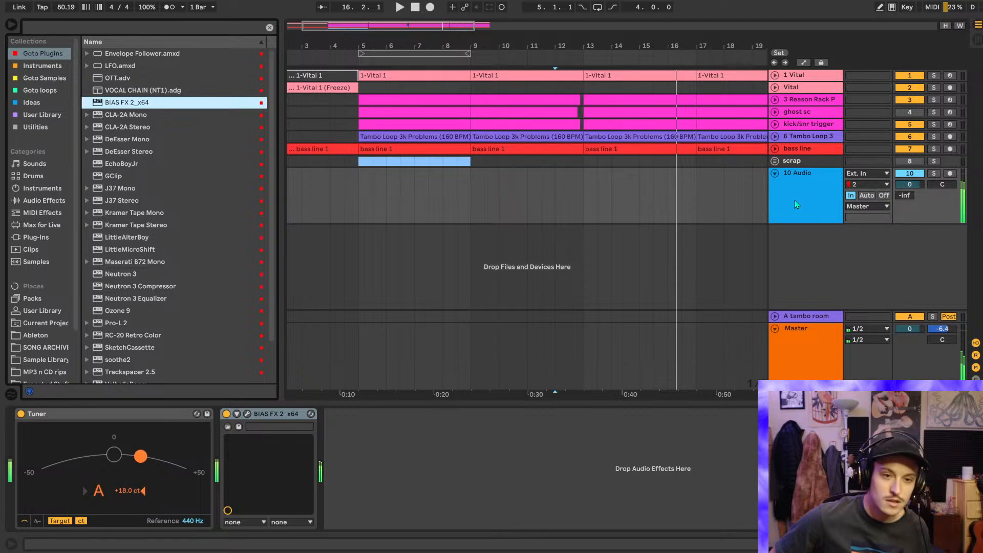
left_click(246, 414)
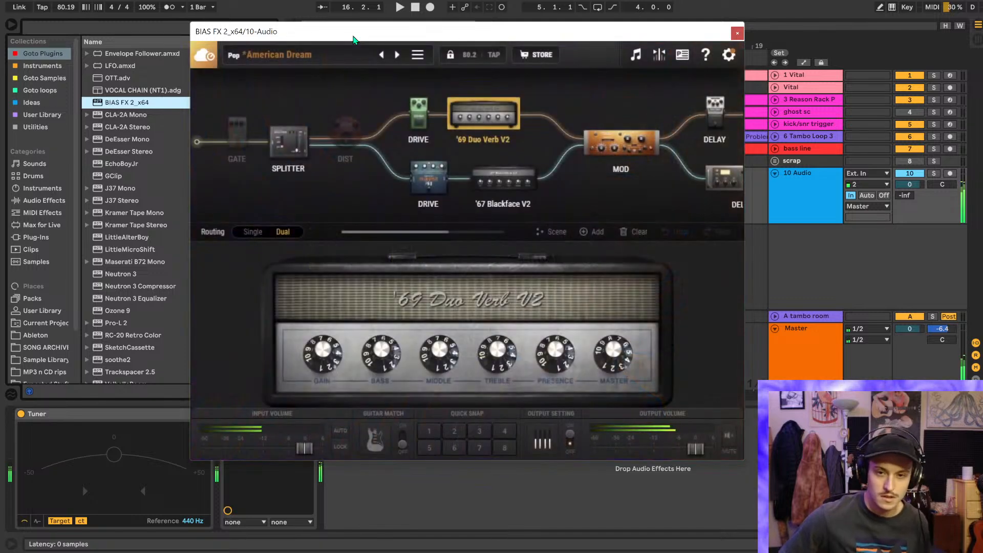
- Load the Citrus preset from the Metal bank in BIAS FX 2, dismissing the promotion and ignoring unsaved preset changes
left_click(269, 56)
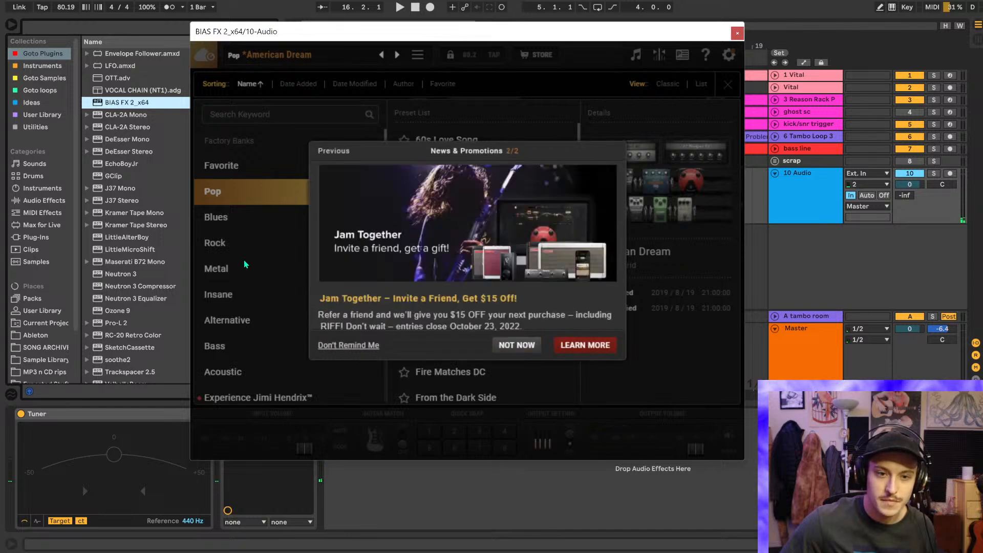
left_click(516, 344)
left_click(223, 245)
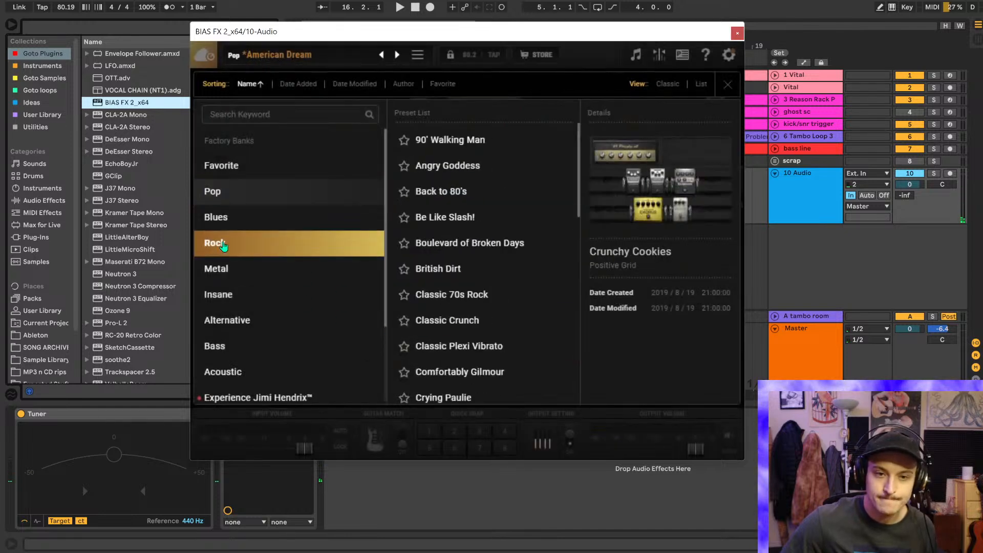
left_click(224, 262)
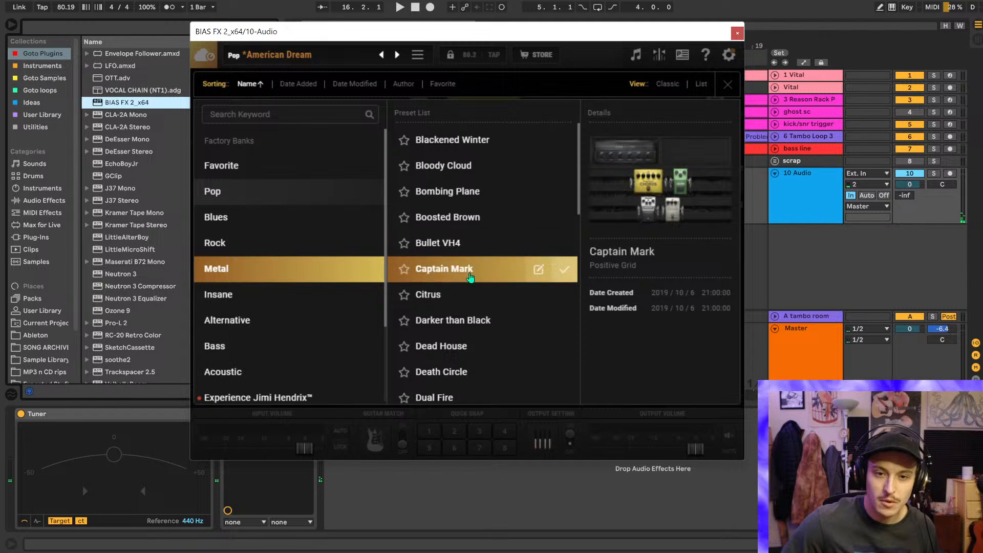
double_click(439, 294)
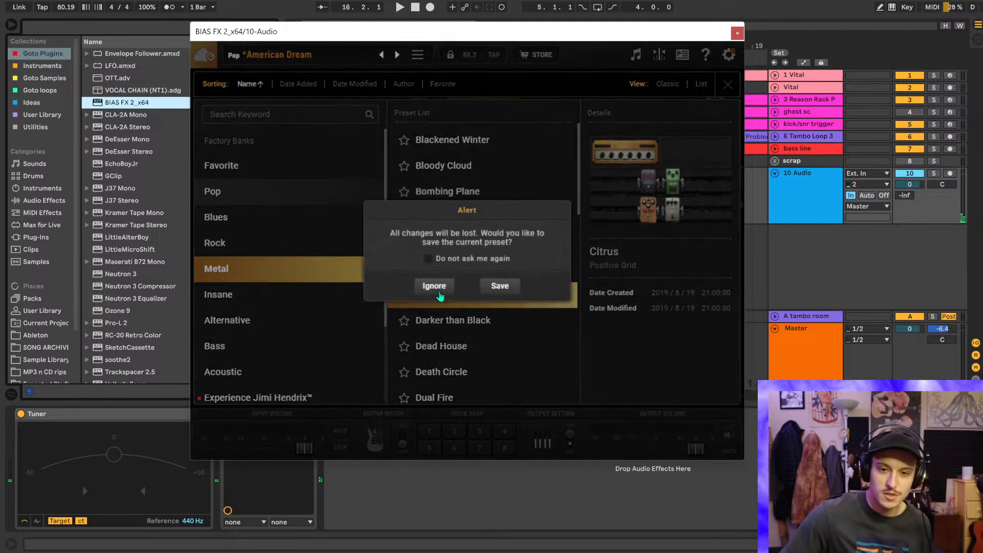
left_click(434, 286)
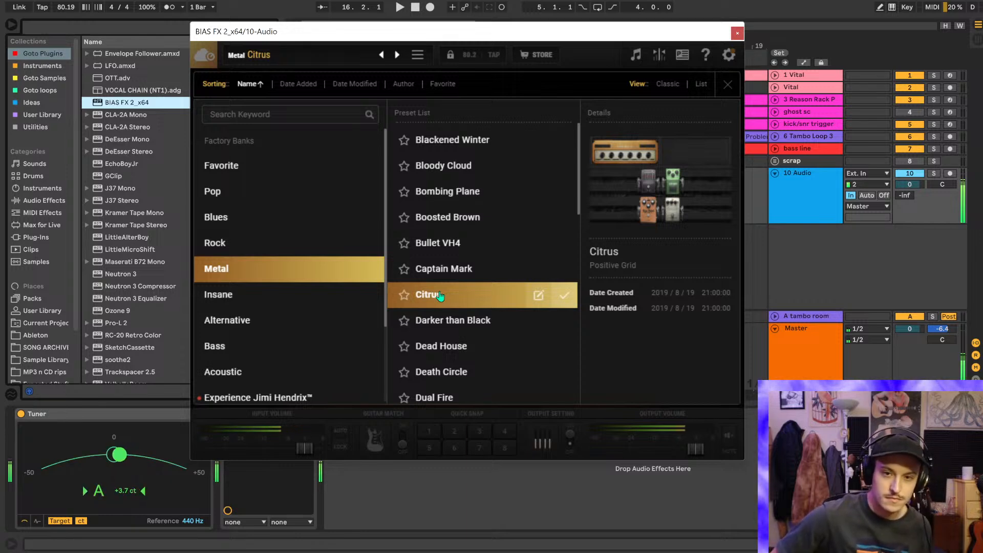
- Load the Death Circle preset from the Metal bank and try it against the playing arrangement
scroll(456, 224, "down", 3)
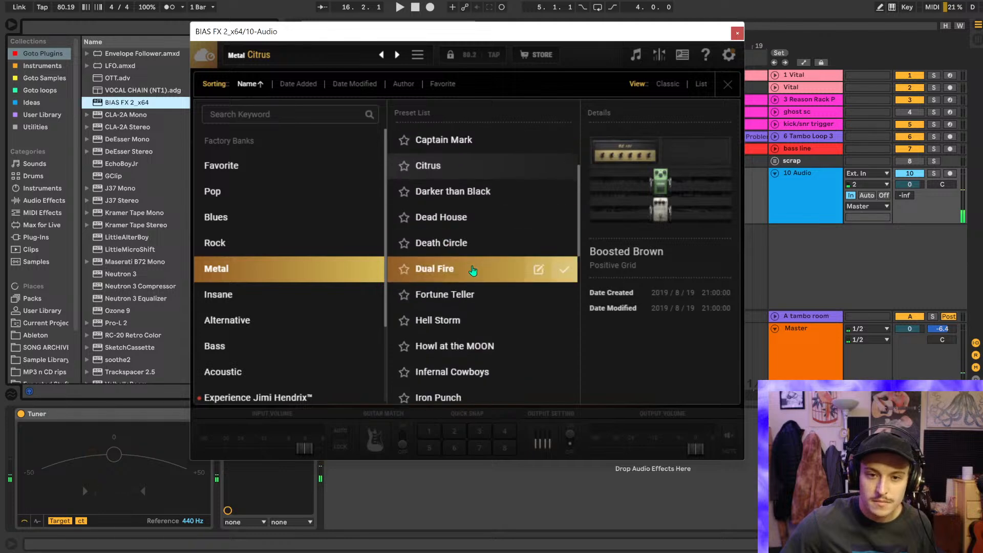
left_click(460, 250)
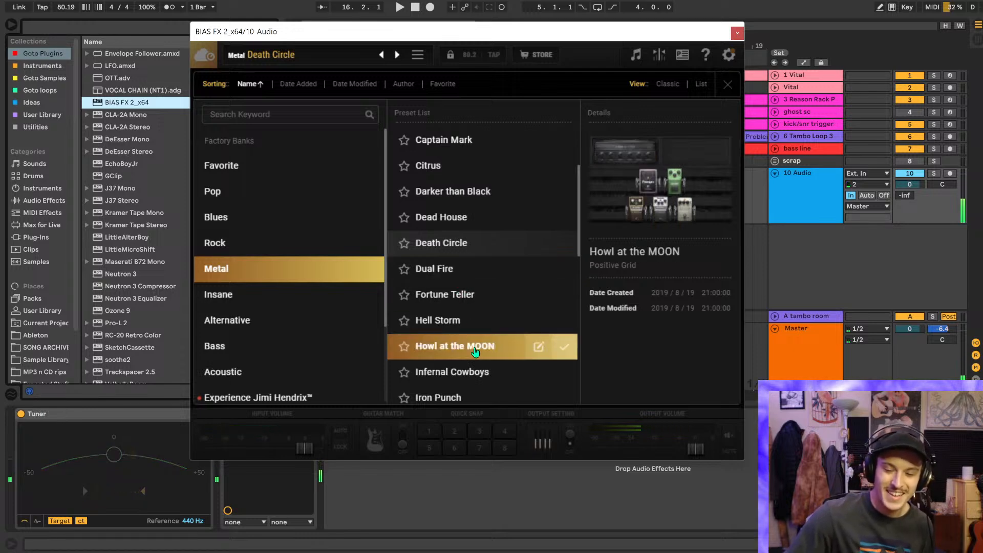
scroll(475, 351, "down", 3)
key("space")
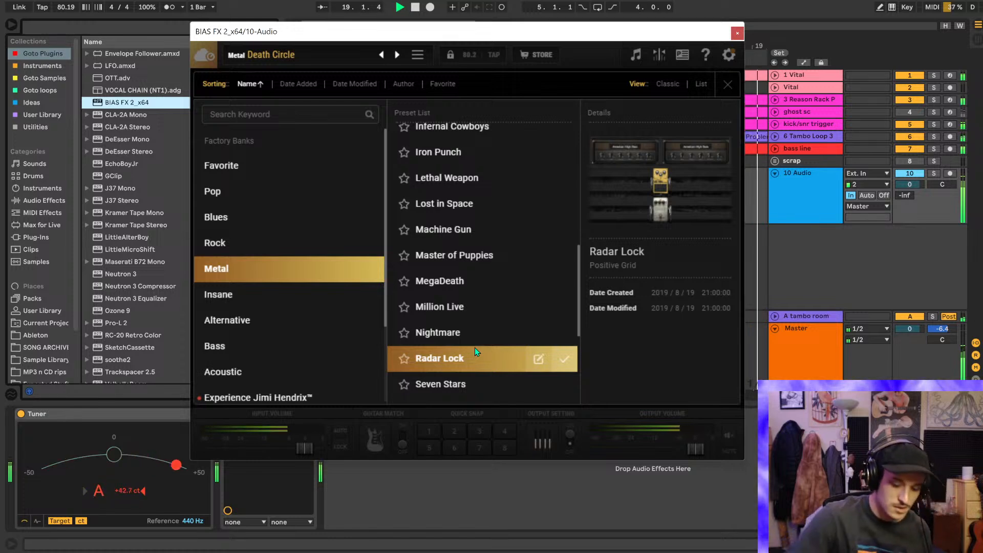
key("space")
- Look through the remaining Metal presets, including War Time and Radar Lock, and close the BIAS FX 2 window
scroll(475, 348, "down", 4)
left_click(474, 348)
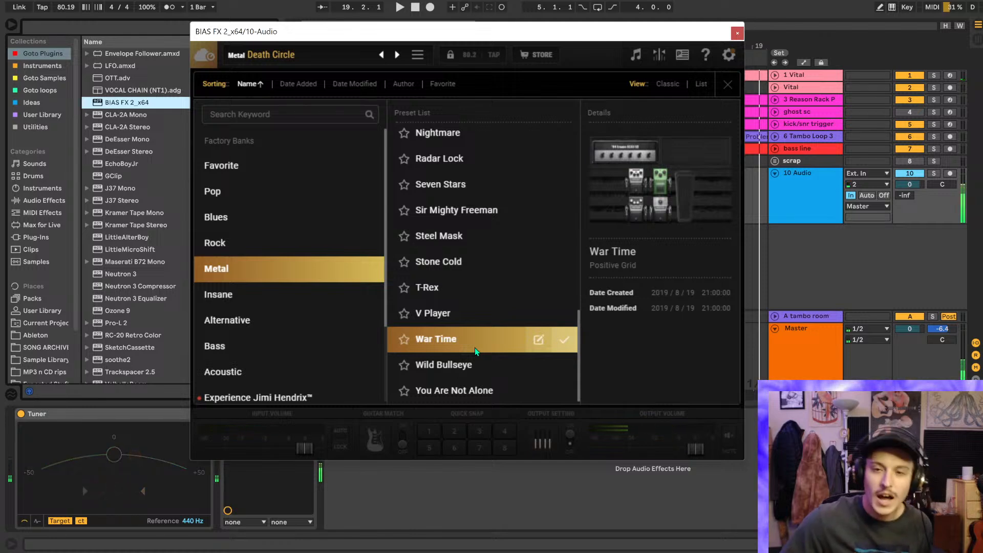
left_click(448, 158)
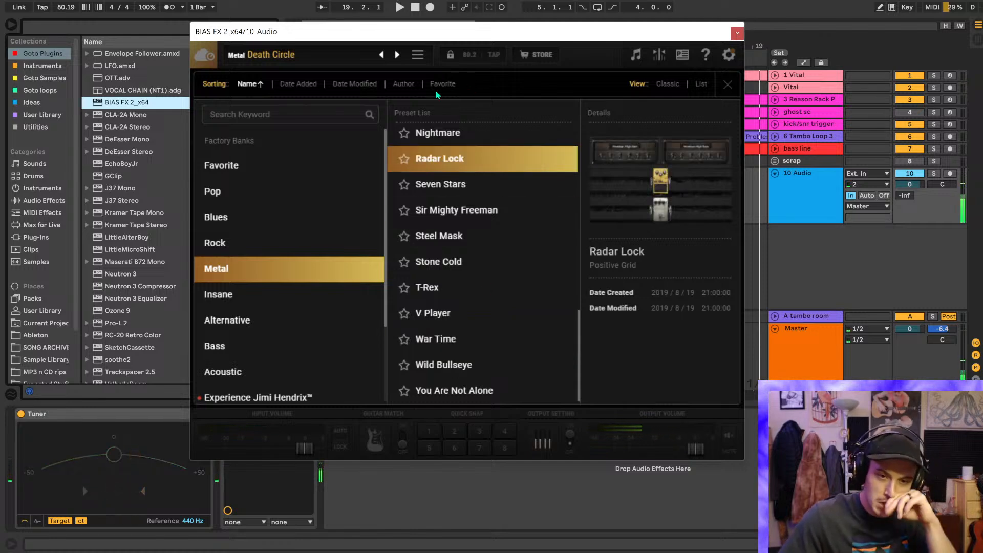
left_click(335, 197)
left_click(737, 31)
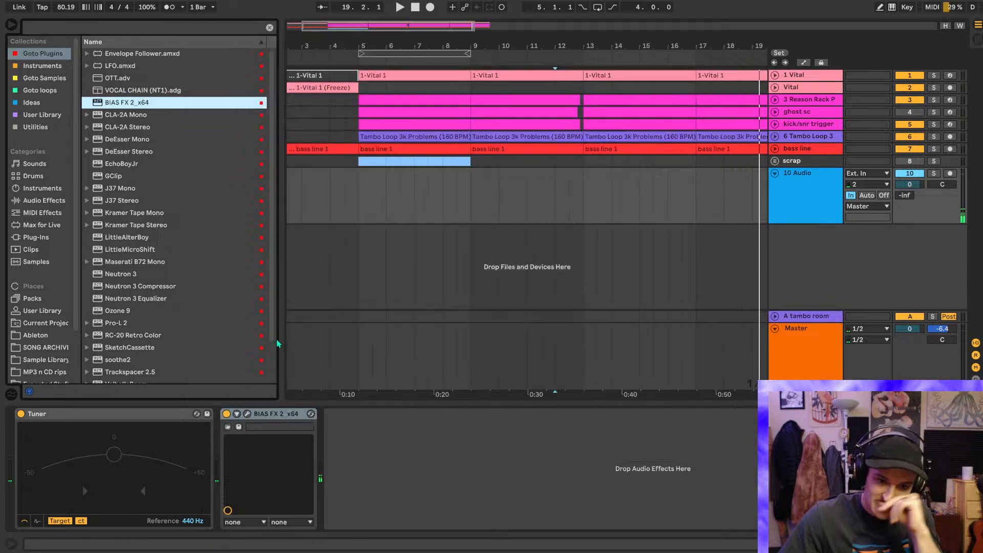
- Reopen BIAS FX 2, look through the preset banks and load Fortune Teller from the Metal bank
left_click(247, 414)
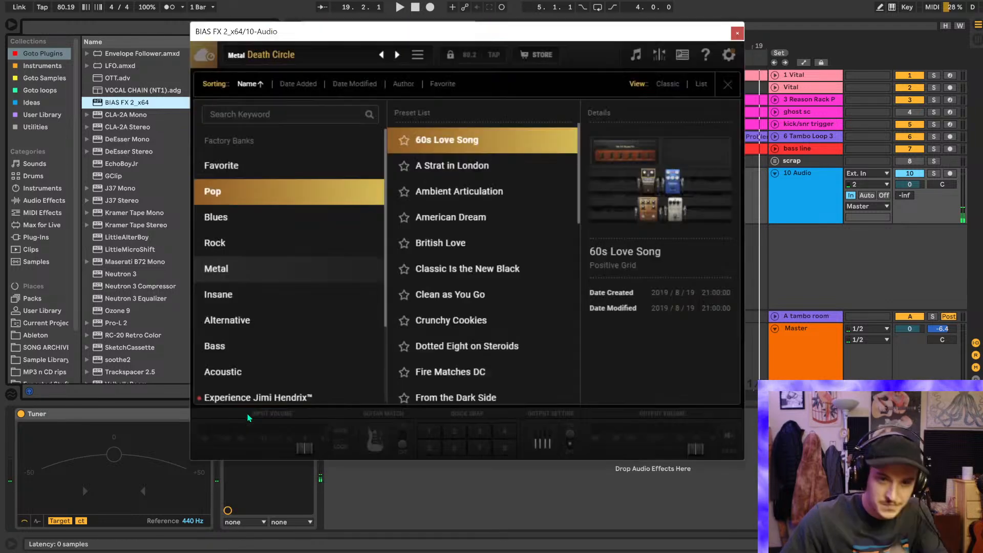
left_click(266, 397)
left_click(461, 250)
left_click(317, 298)
left_click(290, 269)
left_click(290, 243)
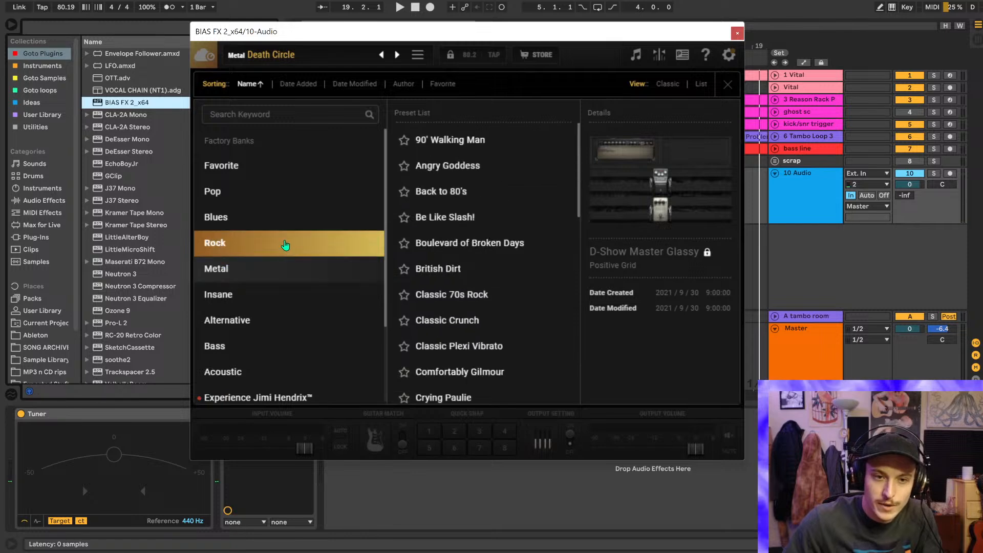
left_click(340, 272)
left_click(458, 280)
left_click(454, 256)
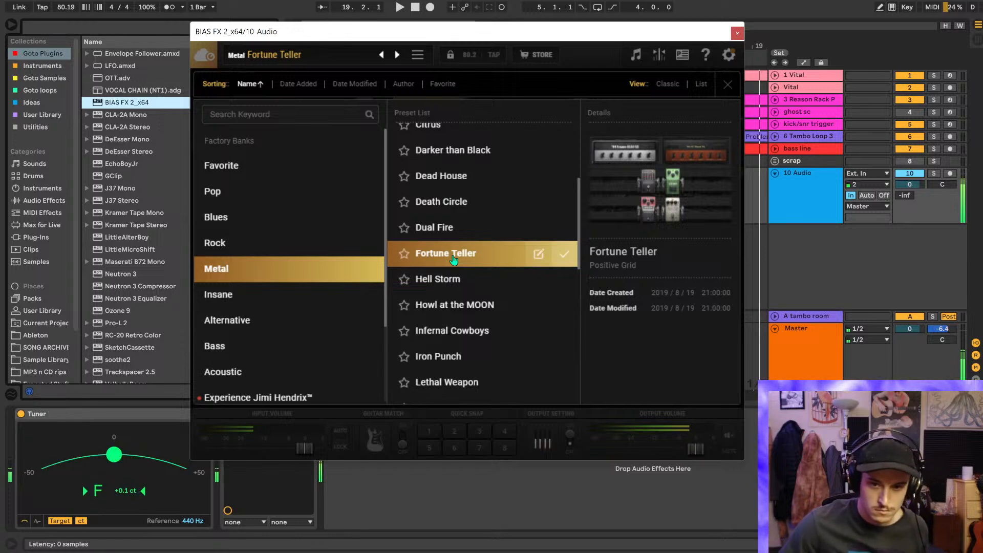
- Load the Metal preset Howl at the MOON, return to the signal chain and close the BIAS FX 2 window
left_click(461, 307)
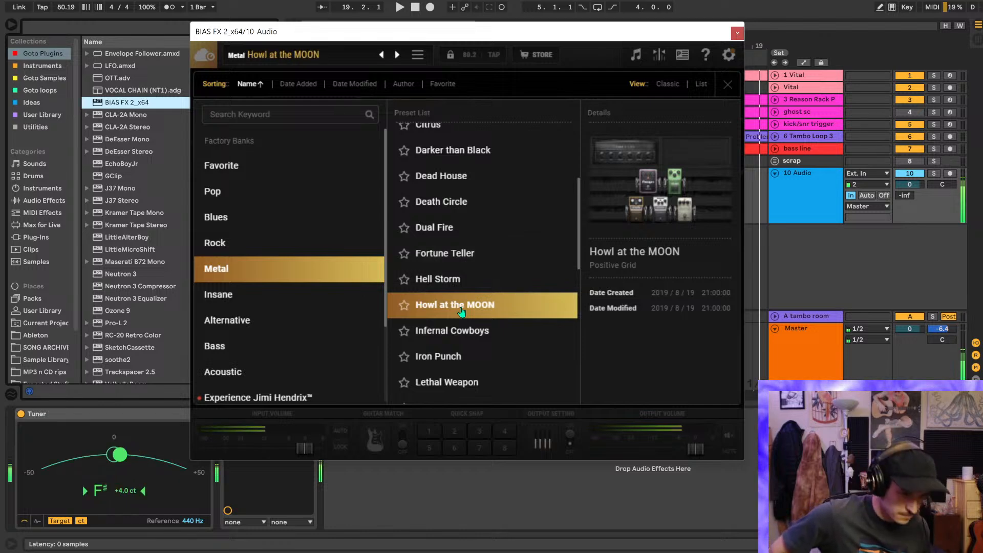
left_click(558, 204)
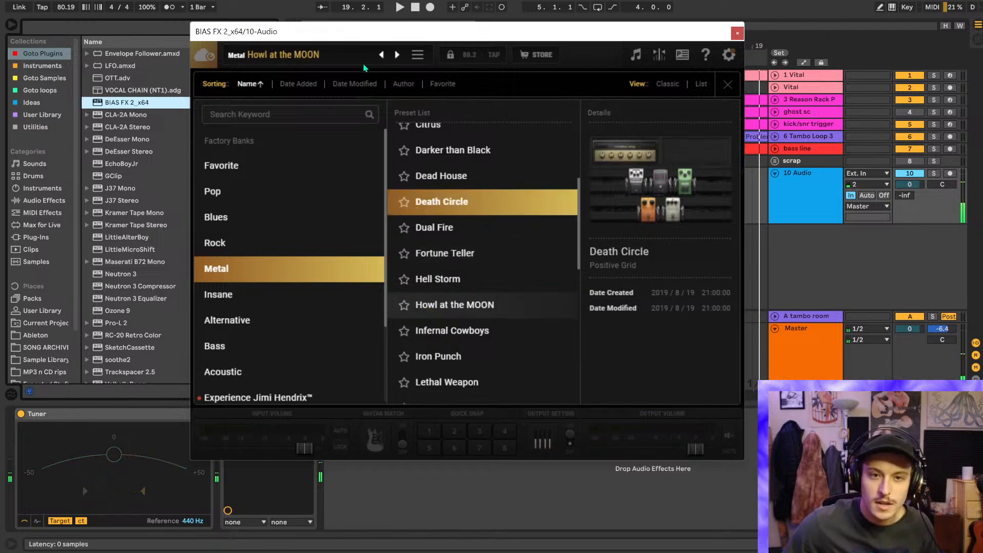
left_click(314, 57)
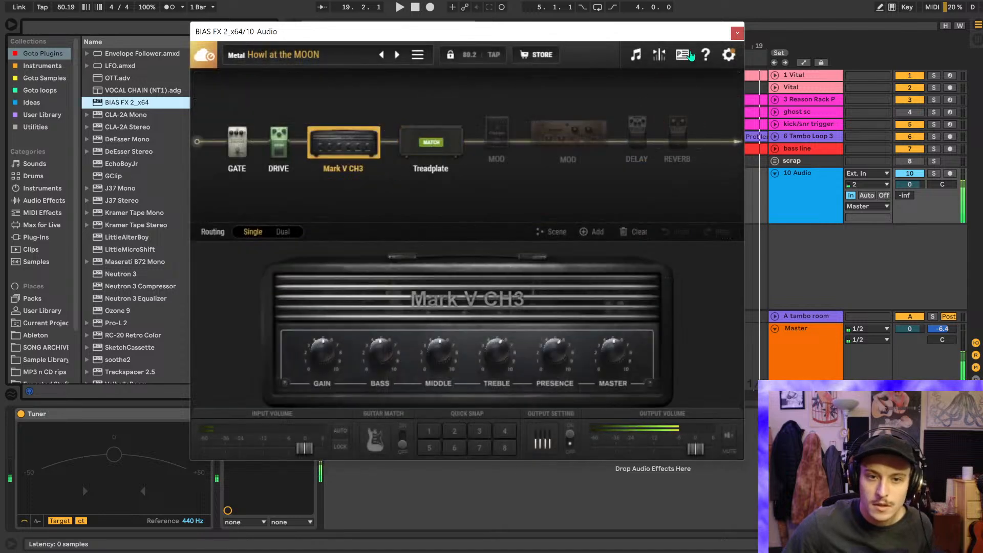
left_click(737, 33)
- Add ValhallaSupermassive after BIAS FX 2 on the 10 Audio track
scroll(167, 195, "down", 3)
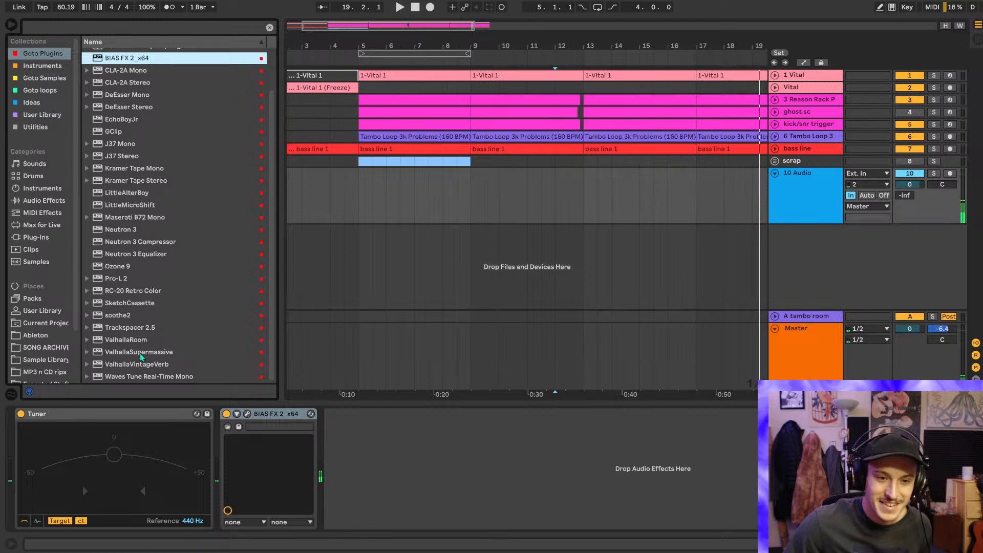
left_click_drag(140, 352, 346, 414)
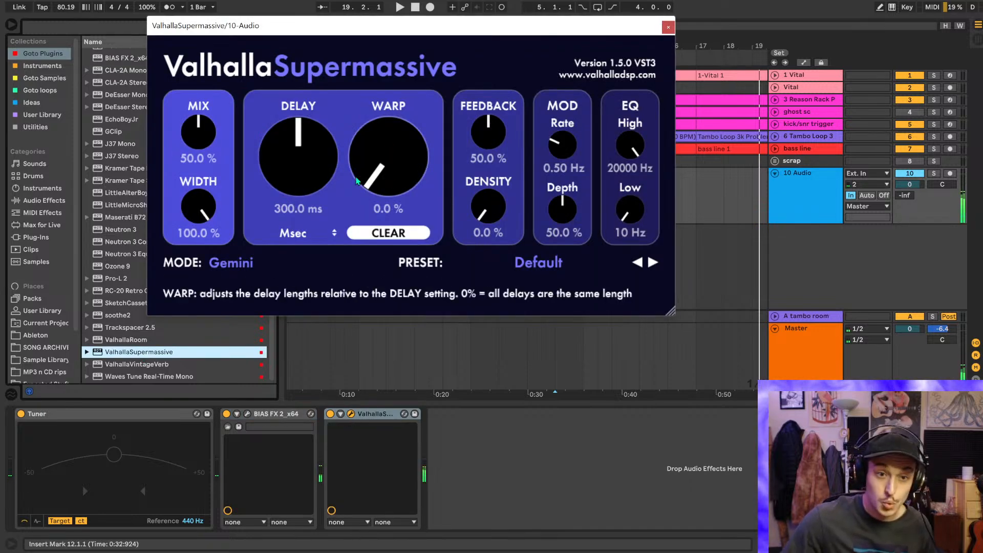
- Set Supermassive's Warp to 44% and Mix to 83.6%
left_click_drag(393, 153, 400, 105)
left_click_drag(198, 132, 216, 94)
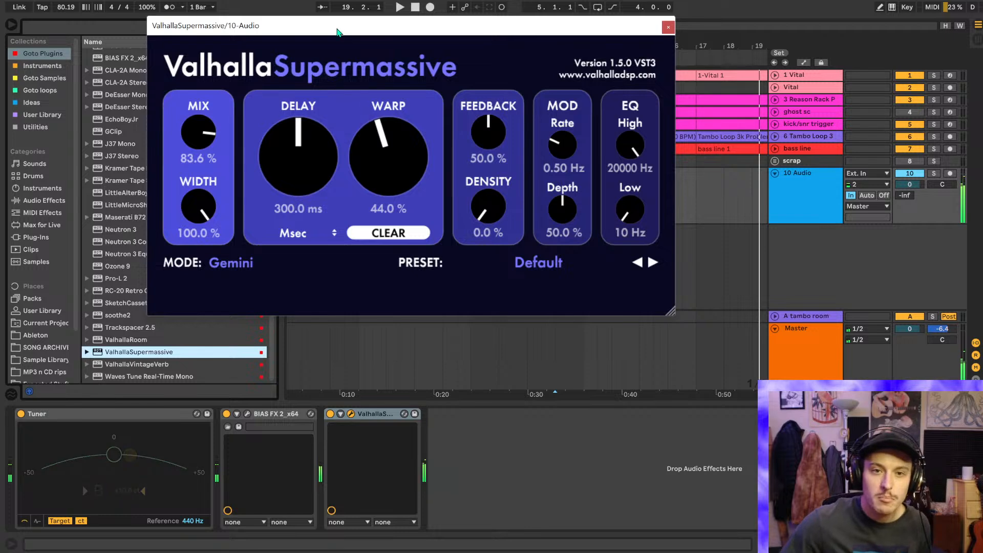
- Insert EQ Eight between BIAS FX 2 and Supermassive on the 10 Audio track, with band 1 as a 400 Hz low cut
left_click_drag(336, 32, 397, 36)
left_click(44, 200)
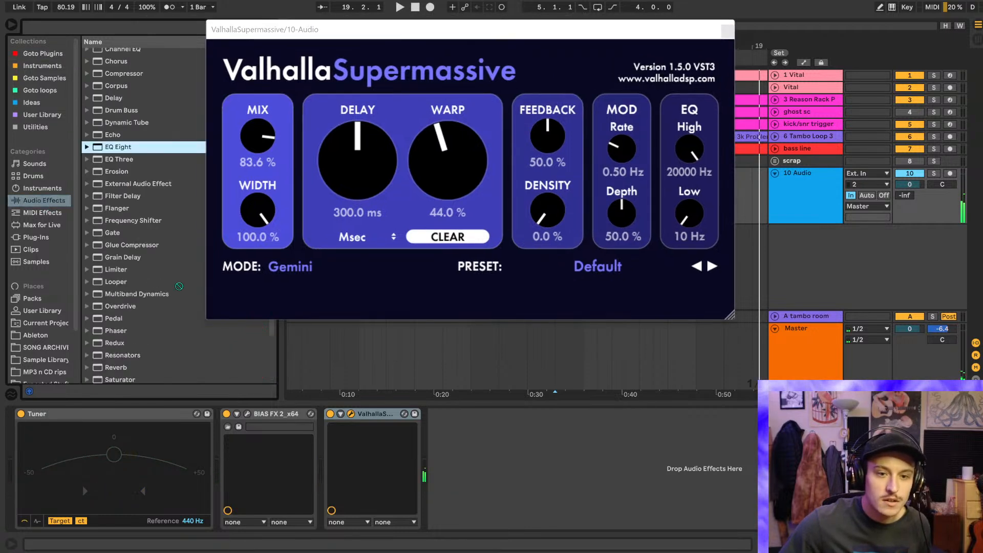
left_click_drag(179, 286, 320, 460)
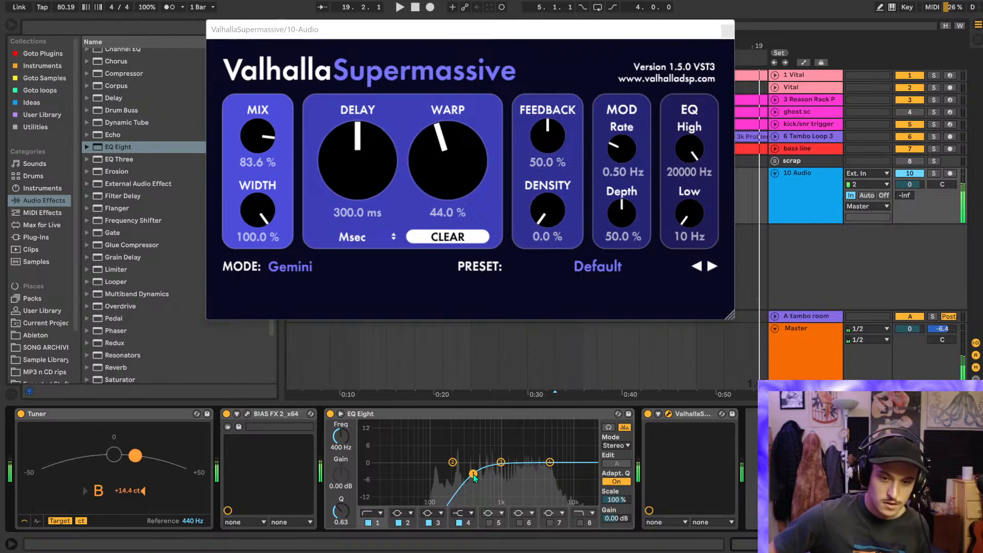
- Raise Supermassive's Mix to 100% and close its window
mouse_move(247, 135)
left_mouse_down()
mouse_move(261, 165)
mouse_move(247, 135)
left_mouse_up()
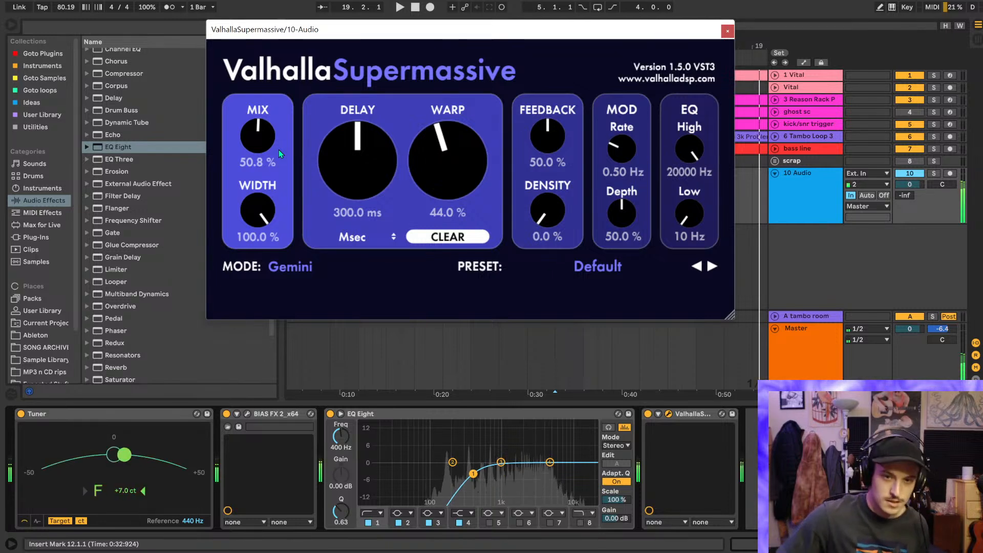
left_click_drag(261, 140, 266, 76)
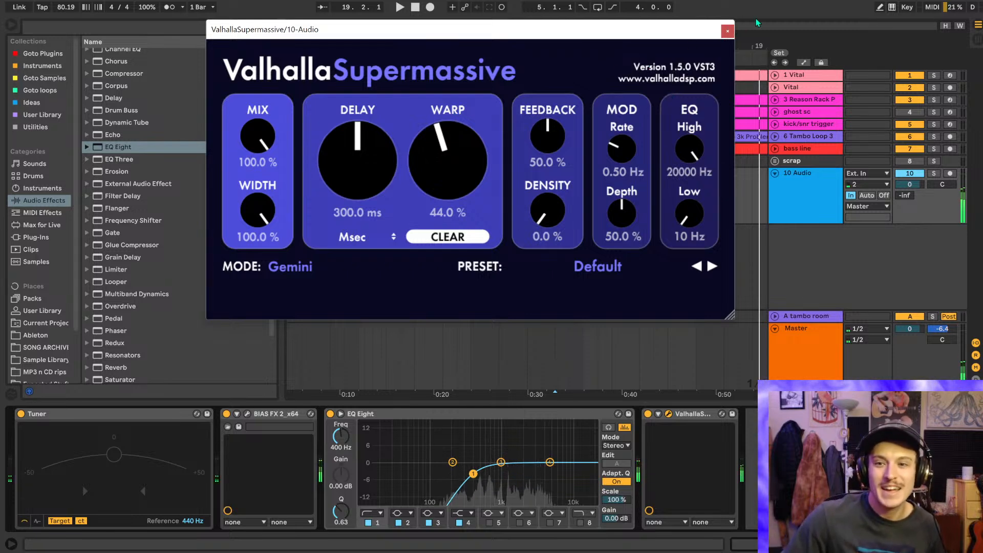
left_click(727, 31)
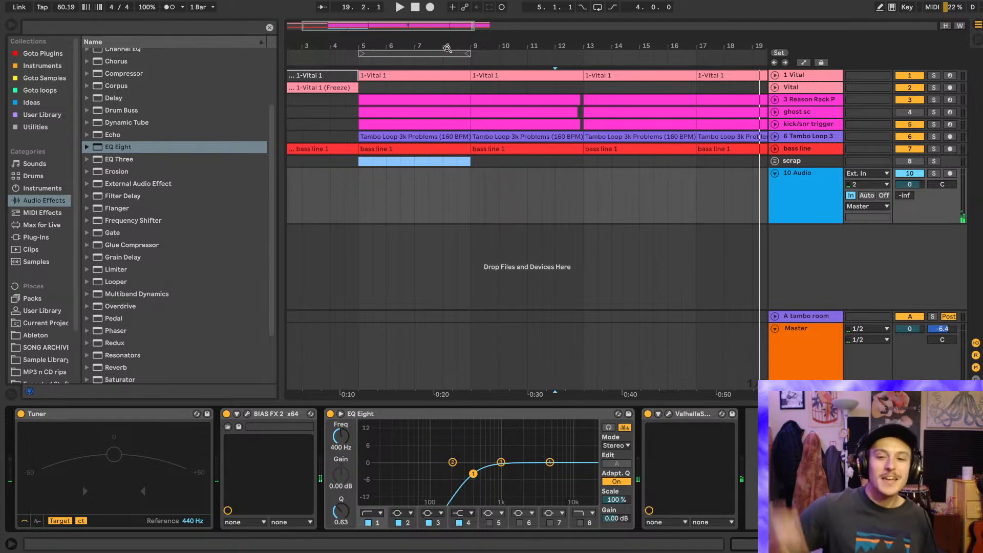
- Hide the browser and loop the eight bars from 13 to 21, selected on the 10 Audio track
left_click_drag(406, 46, 375, 215)
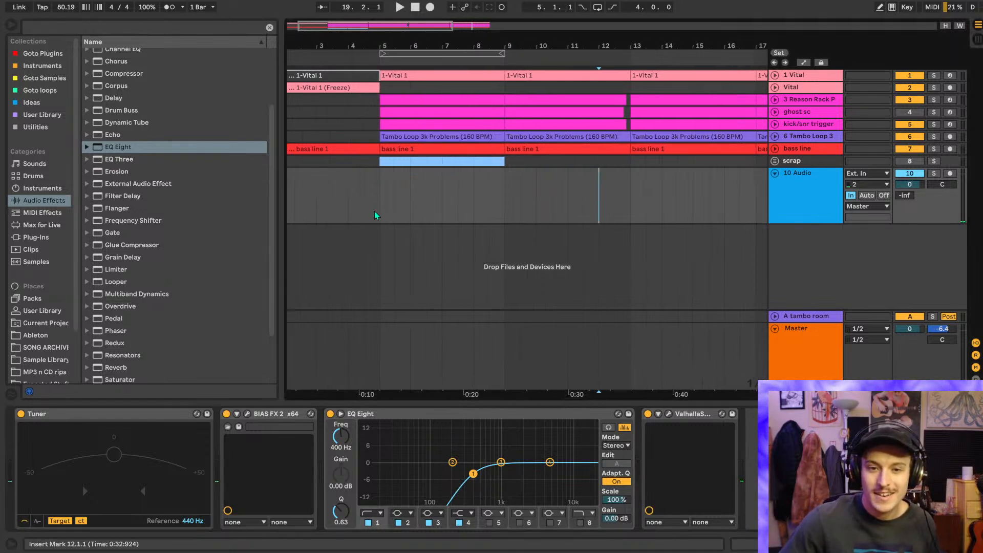
scroll(445, 227, "right", 5)
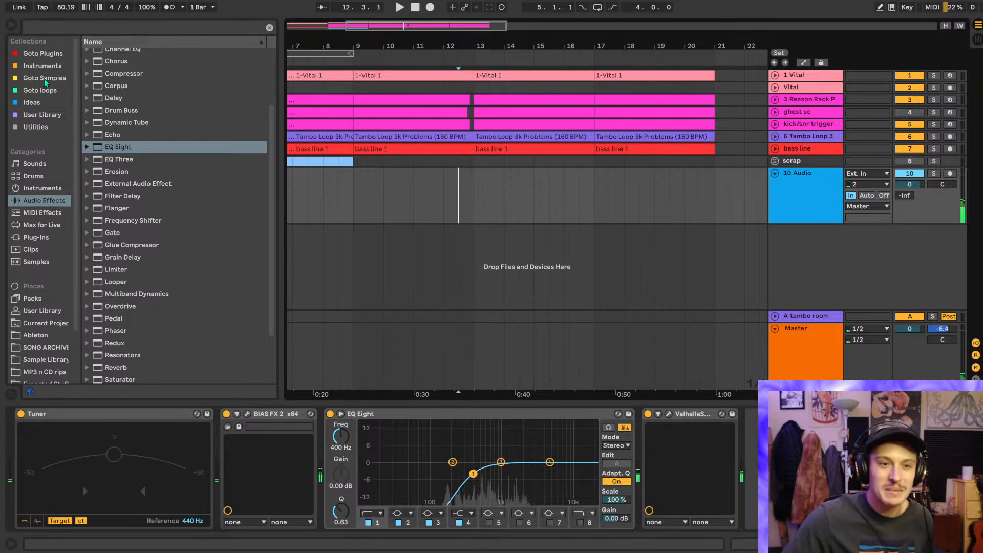
left_click(11, 25)
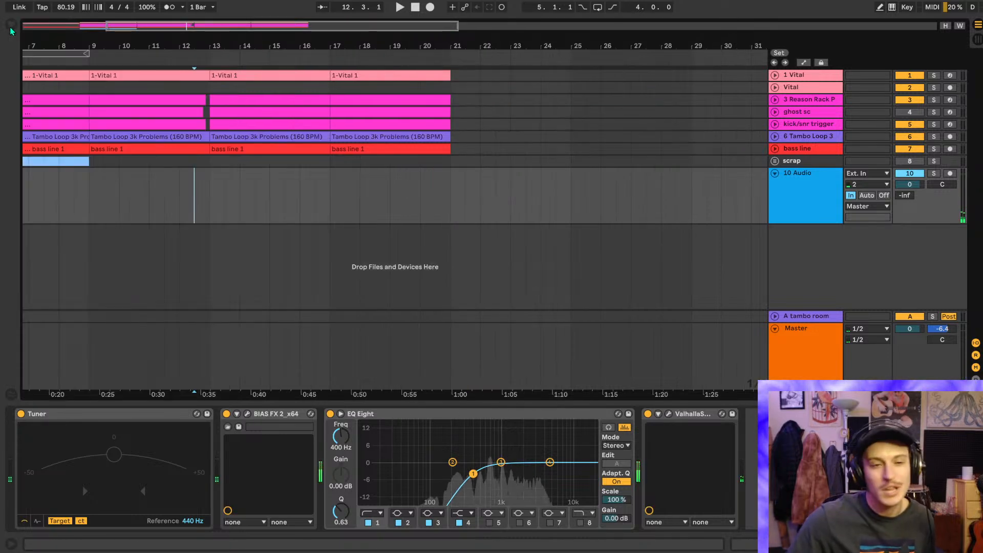
left_click_drag(125, 42, 196, 42)
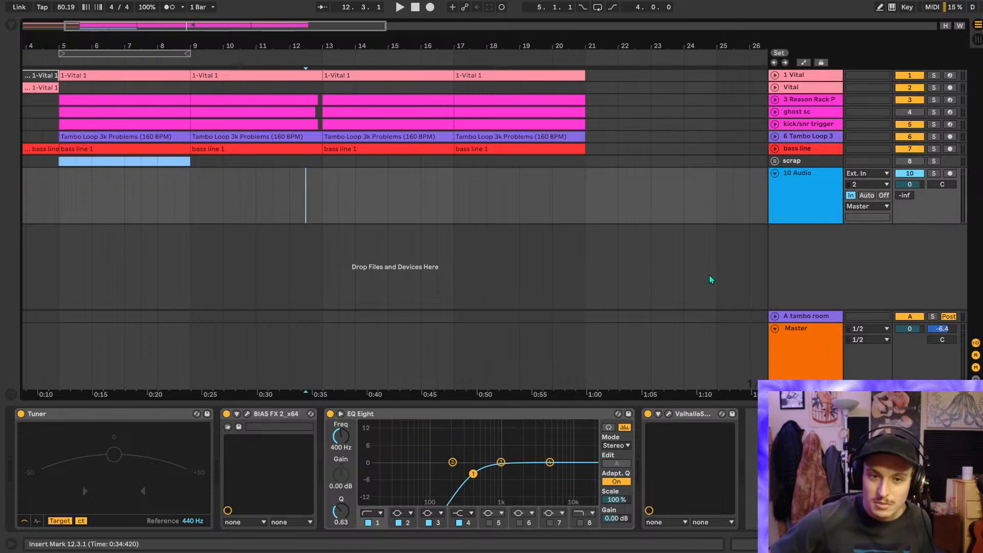
left_click(295, 201)
left_click_drag(346, 197, 593, 201)
key("ctrl+l")
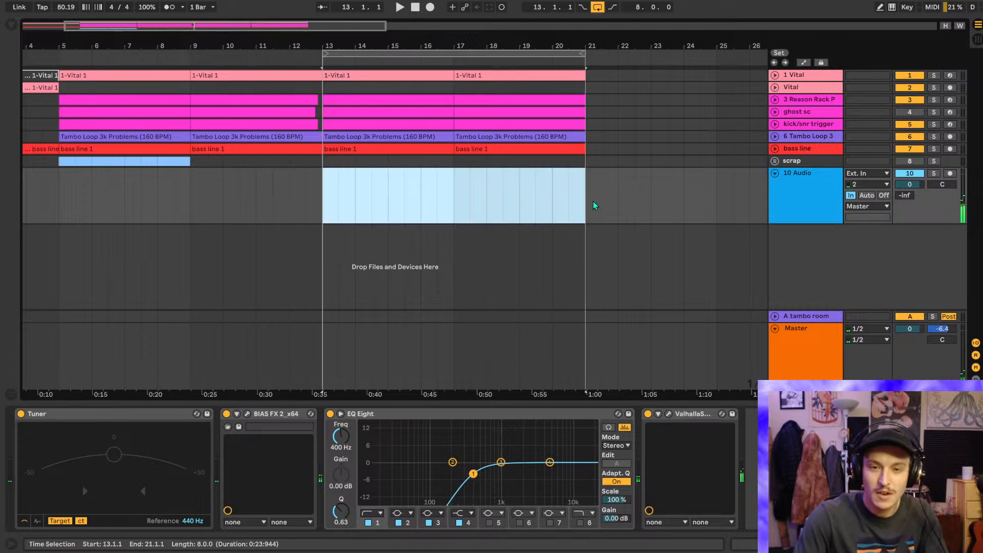
- Play the loop under the live guitar and lower the 10 Audio track volume to -1.7 dB
left_click(306, 207)
key("space")
left_click_drag(908, 185, 908, 194)
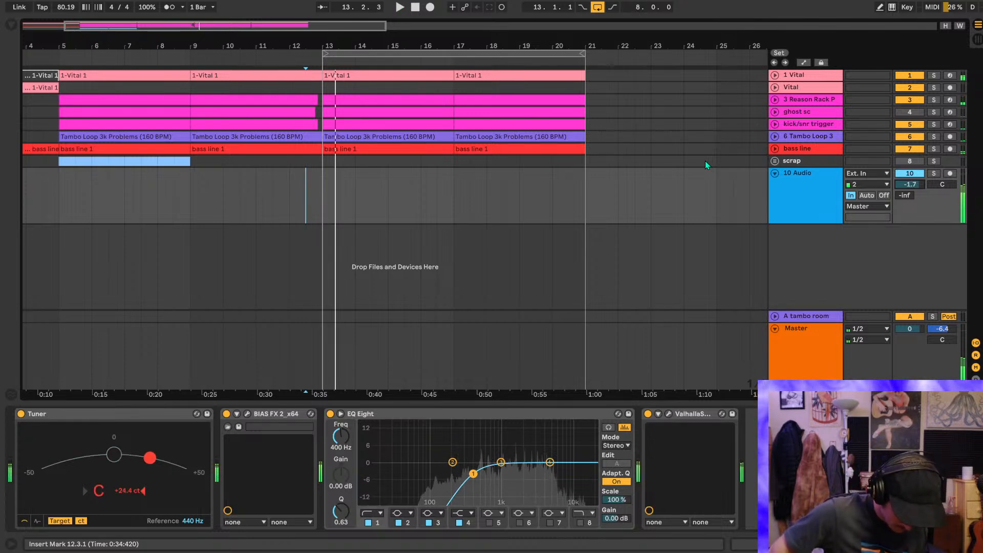
key("space")
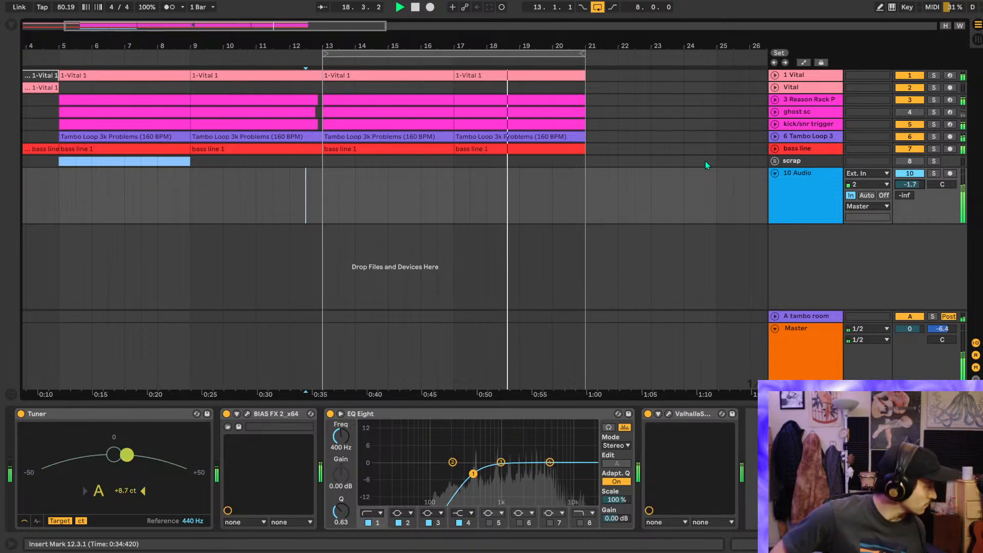
key("space")
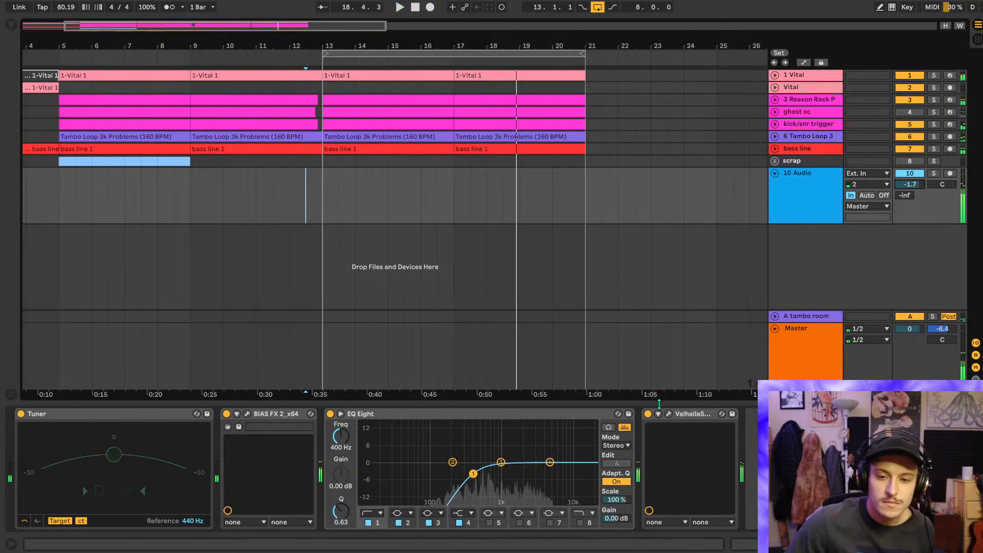
- Reopen Supermassive, set its Mix to 0% and close the window
left_click(668, 414)
left_click_drag(278, 138, 723, 391)
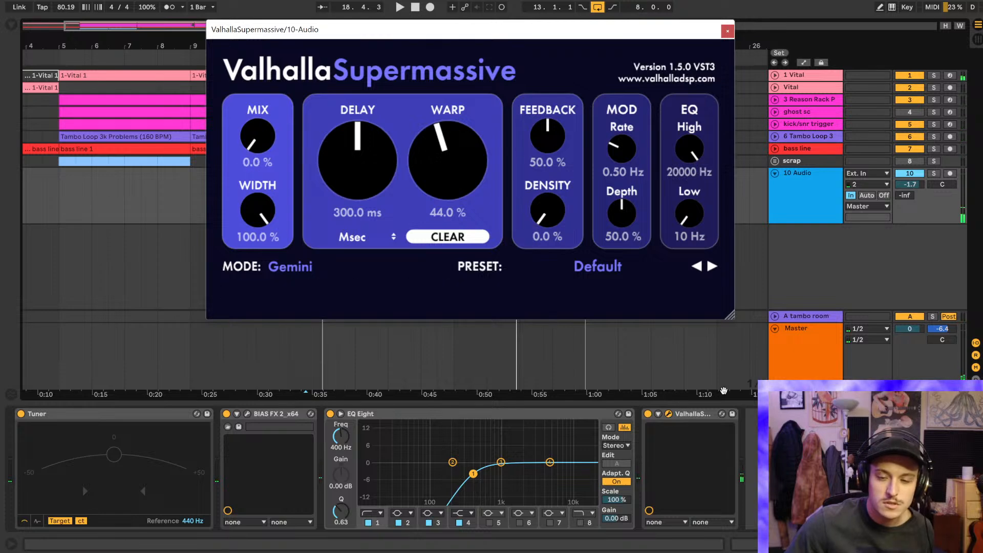
left_click(668, 414)
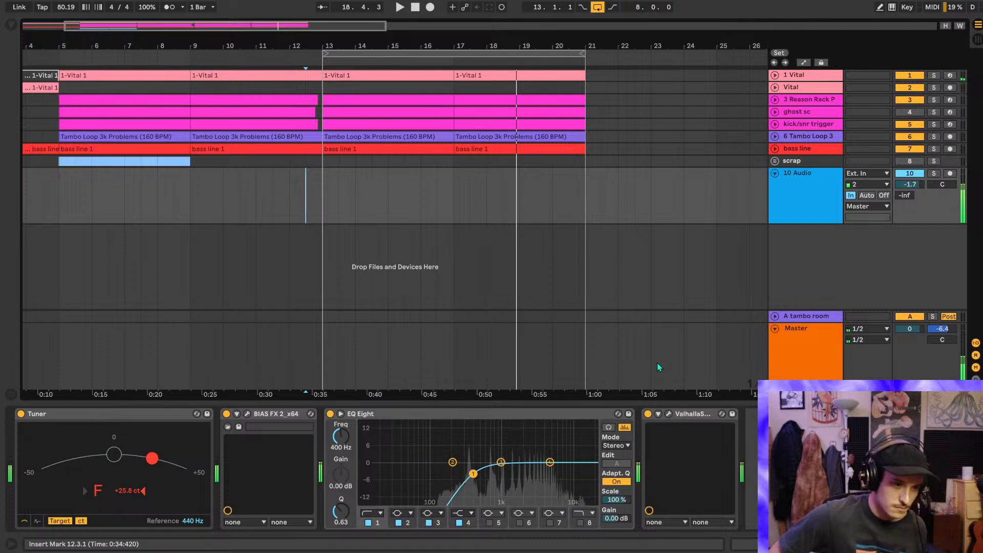
- Play the looped section several times to rehearse the guitar part against the beat
key("space")
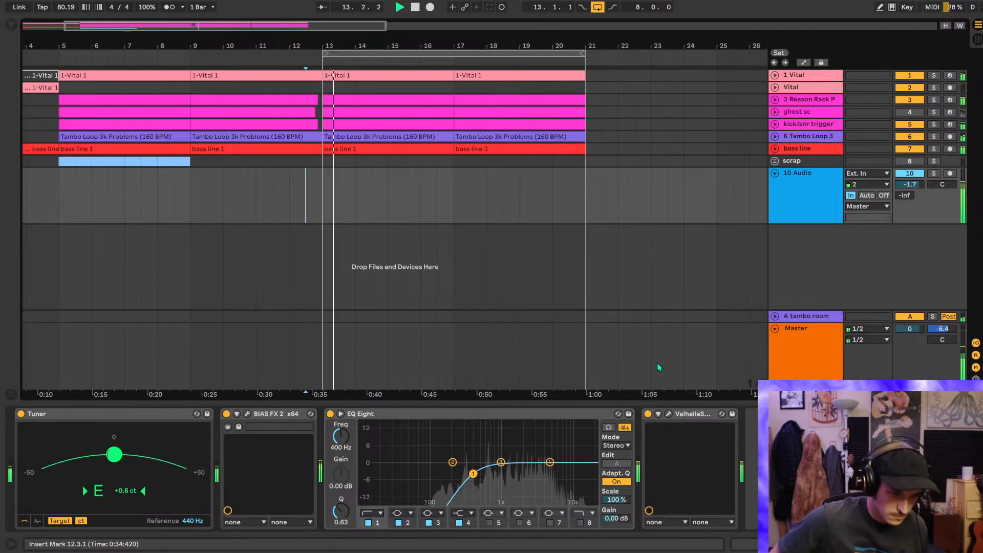
key("space")
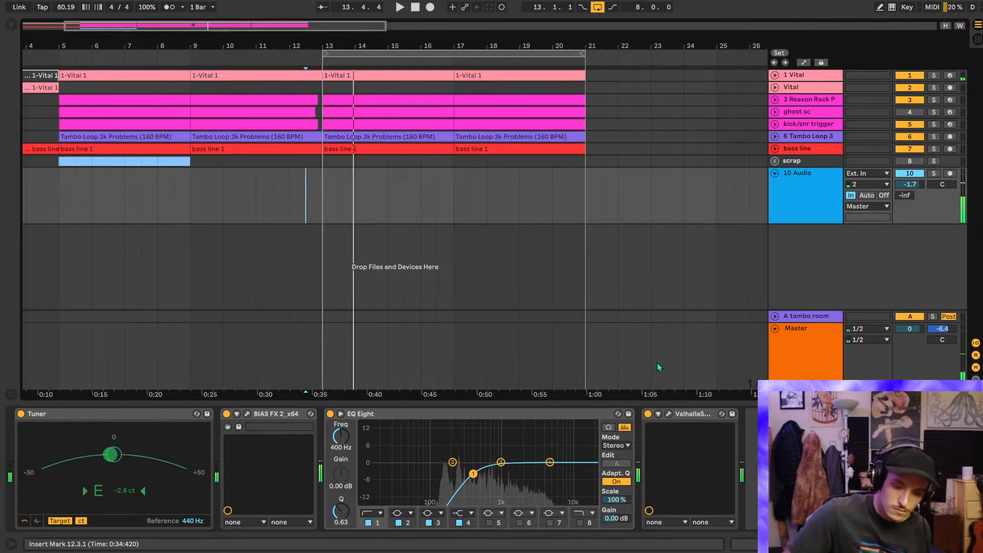
key("space")
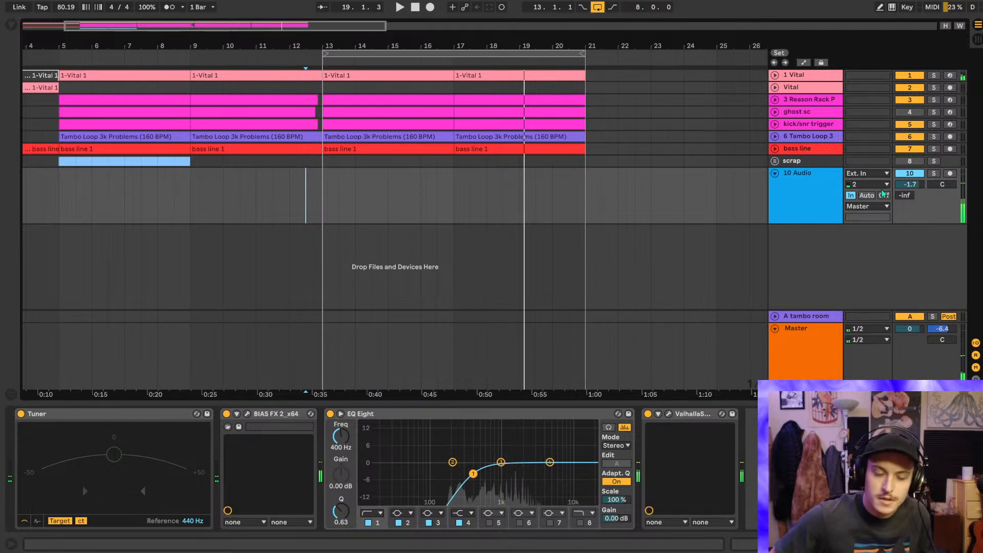
left_click(10, 27)
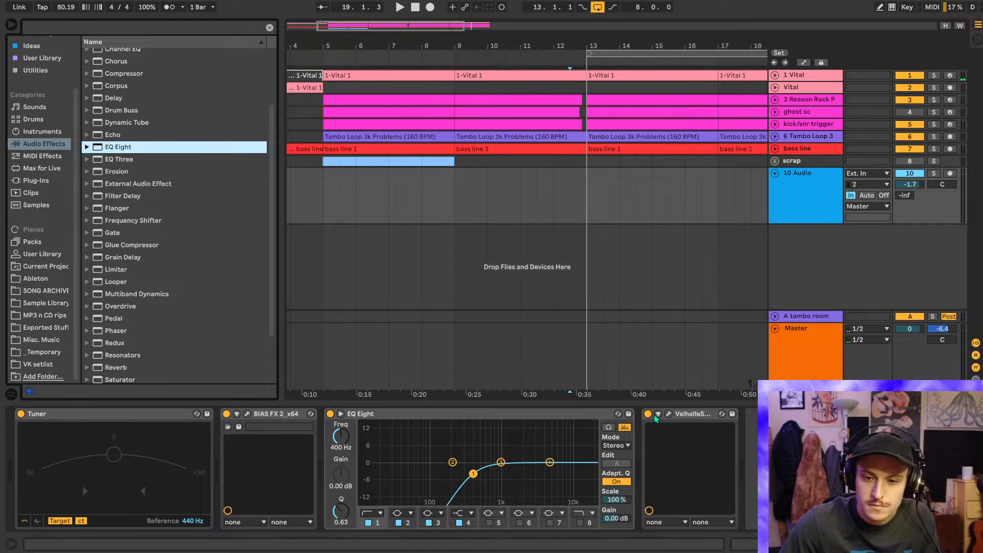
key("space")
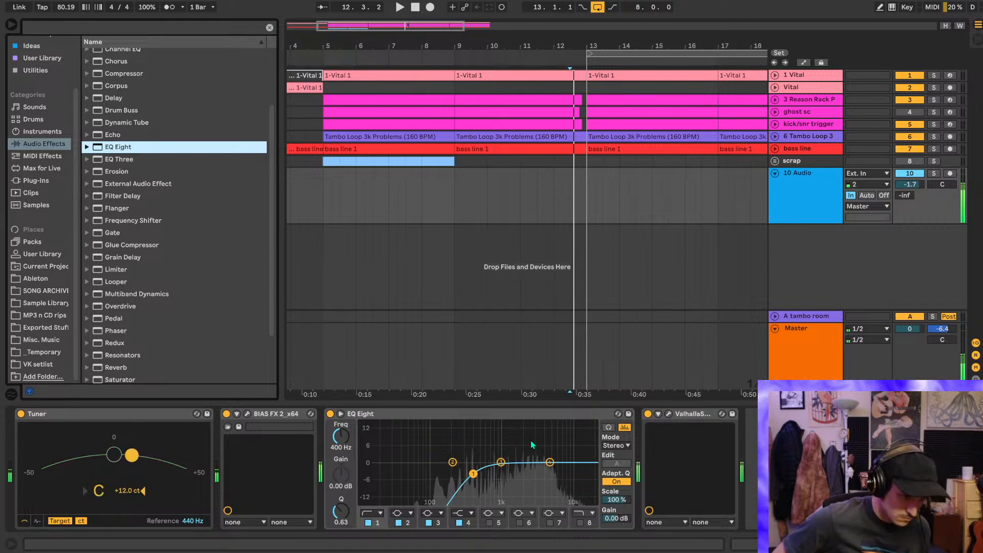
key("space")
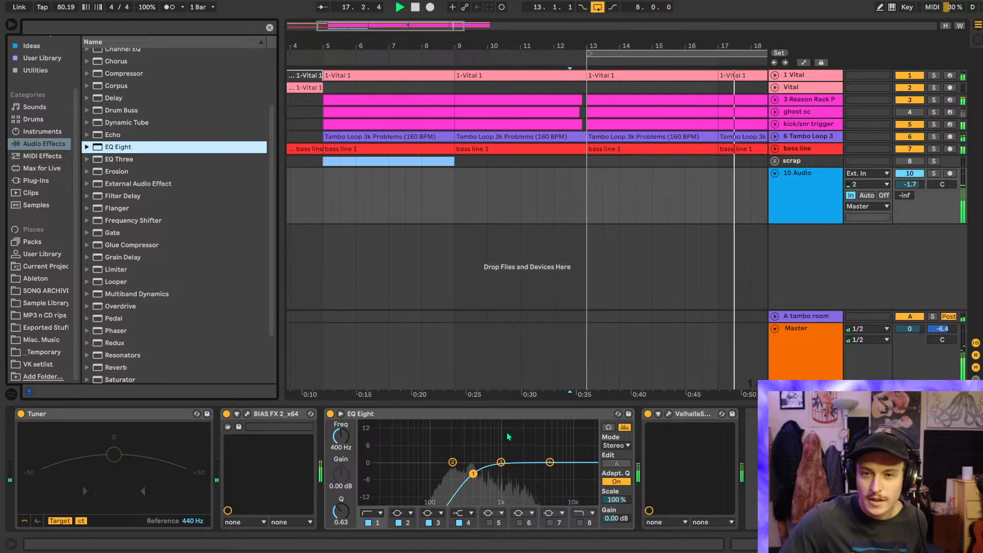
- Arm the 10 Audio track, record a guitar take from bar 12 through the loop, and set its monitoring to Auto
left_click(556, 205)
scroll(584, 209, "right", 4)
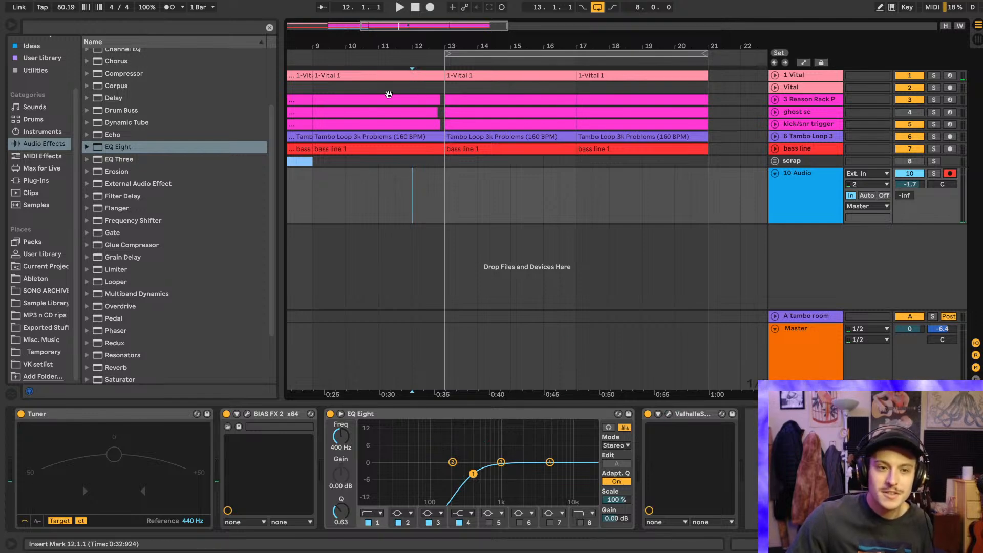
left_click(10, 24)
left_click_drag(141, 47, 279, 46)
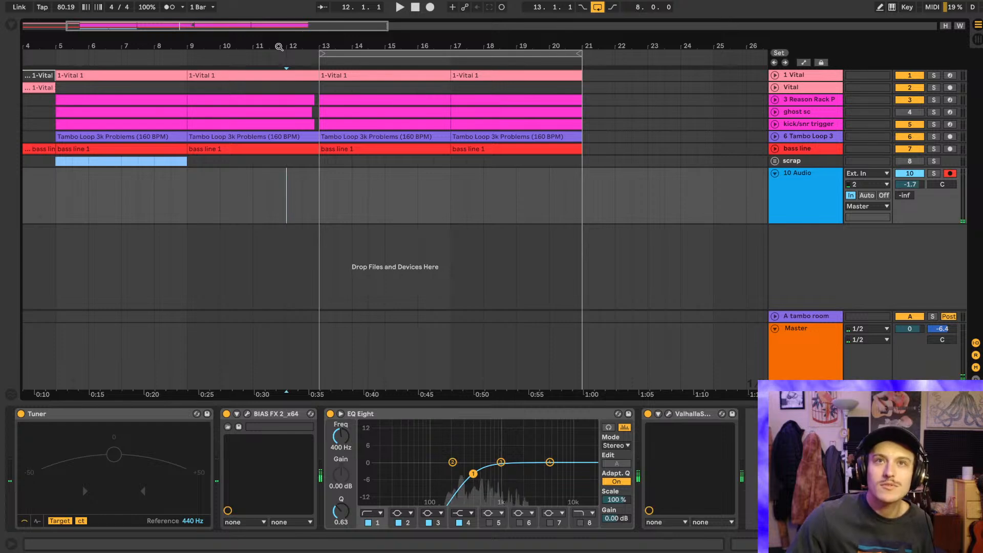
left_click_drag(279, 47, 375, 171)
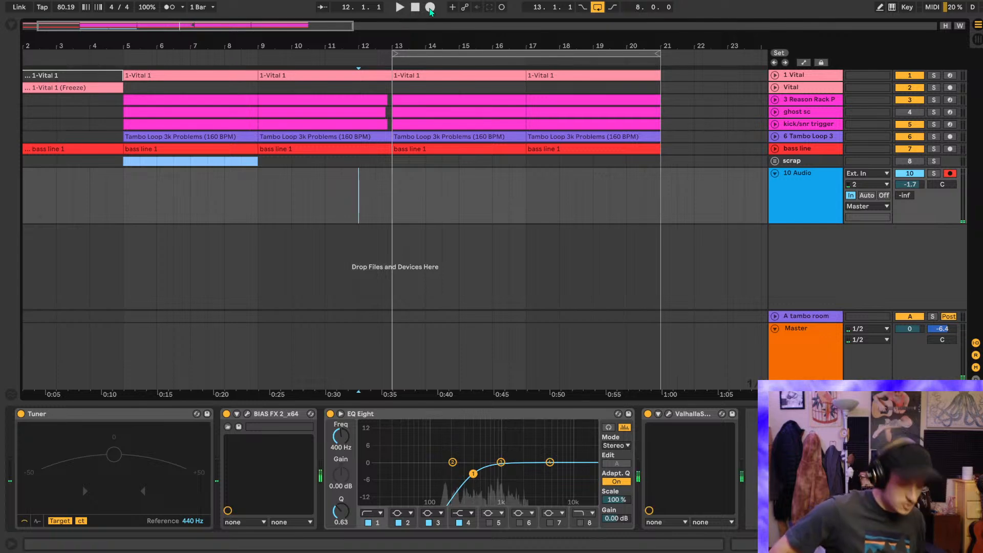
left_click(430, 9)
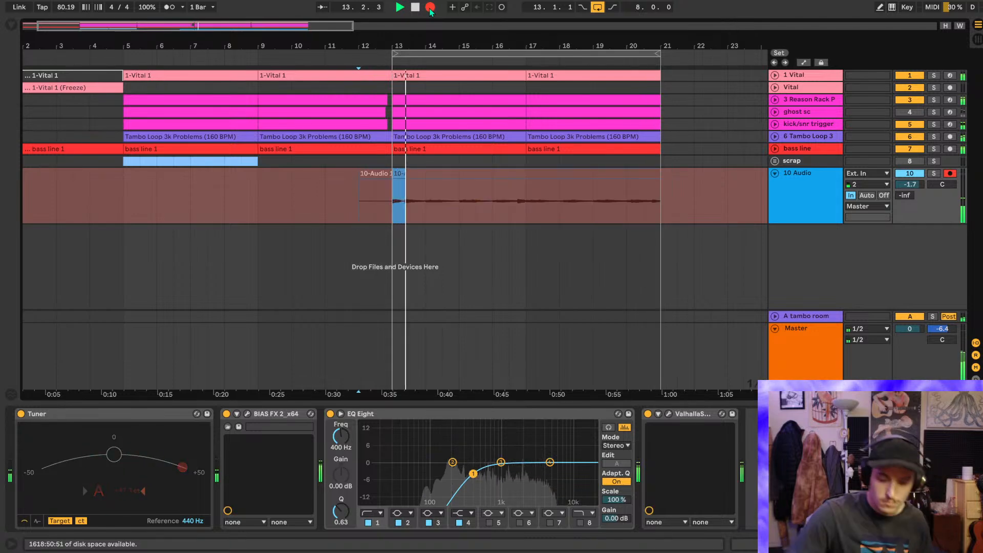
key("space")
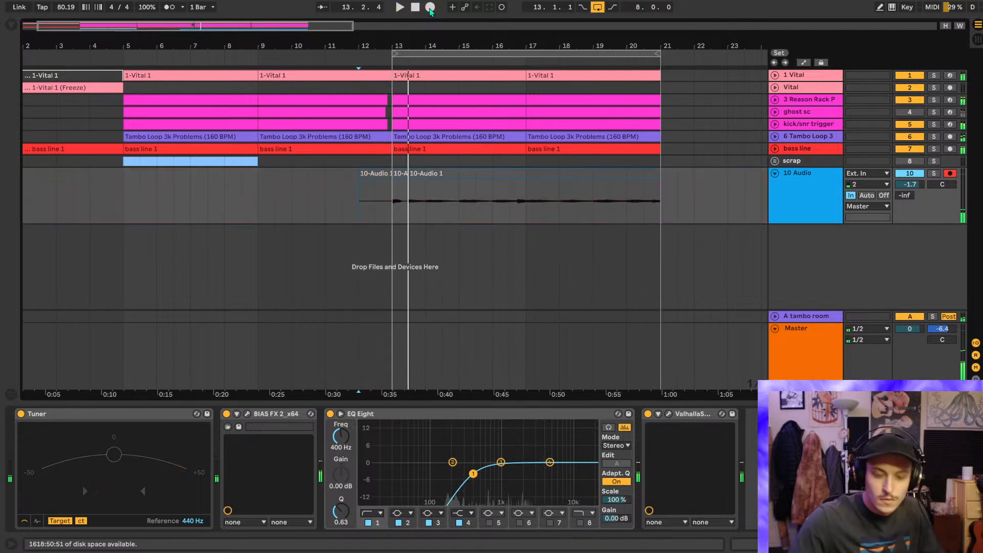
left_click(866, 197)
left_click(393, 219)
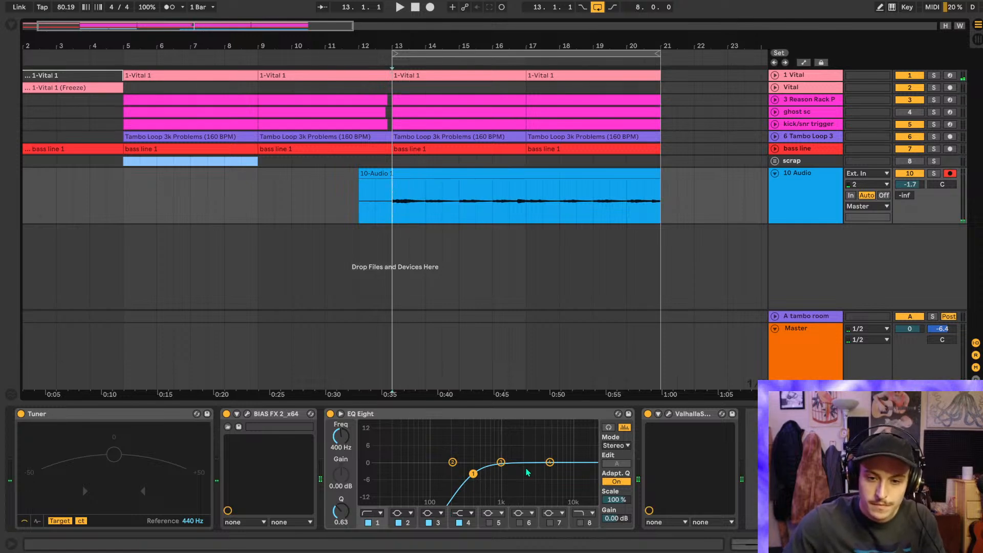
- During playback, cut EQ Eight's band 3 by 7.07 dB at 2.78 kHz with Q 0.96, and pan the guitar track to 11R
key("space")
left_click_drag(502, 468, 538, 479)
left_click_drag(341, 510, 341, 504)
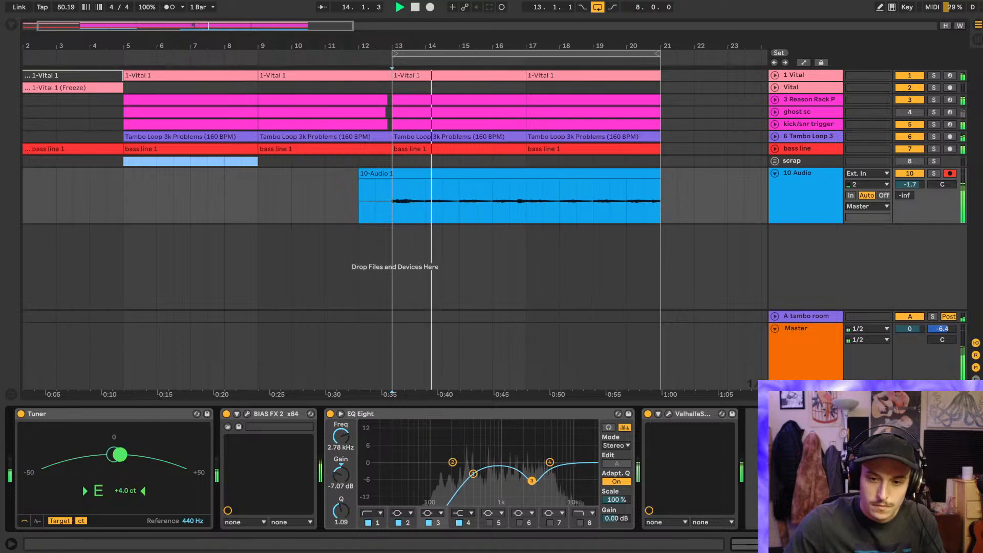
left_click_drag(942, 184, 942, 178)
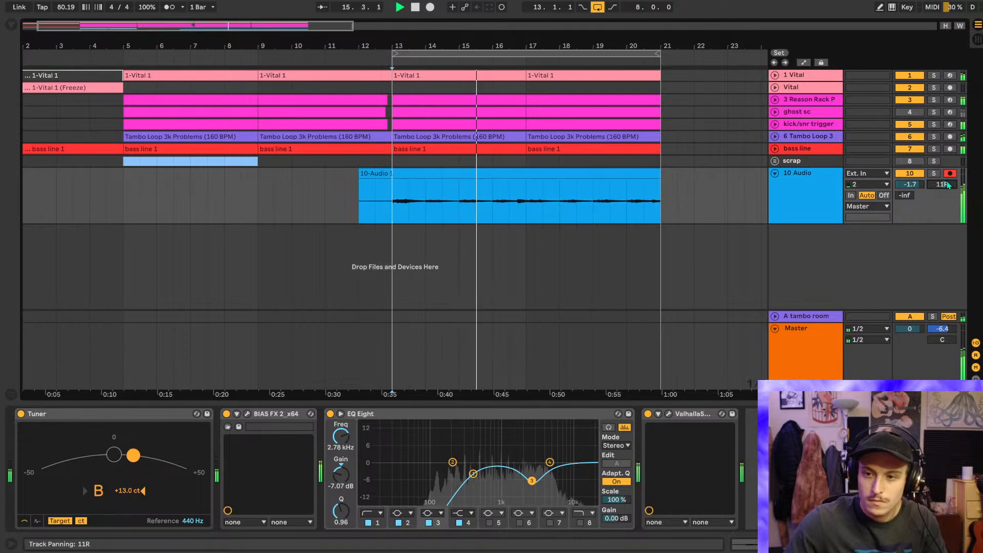
key("space")
- Move the guitar track directly below the Vital tracks, solo it together with 1 Vital, and disarm it during playback
left_click_drag(807, 202, 816, 98)
left_click(933, 75)
key("space")
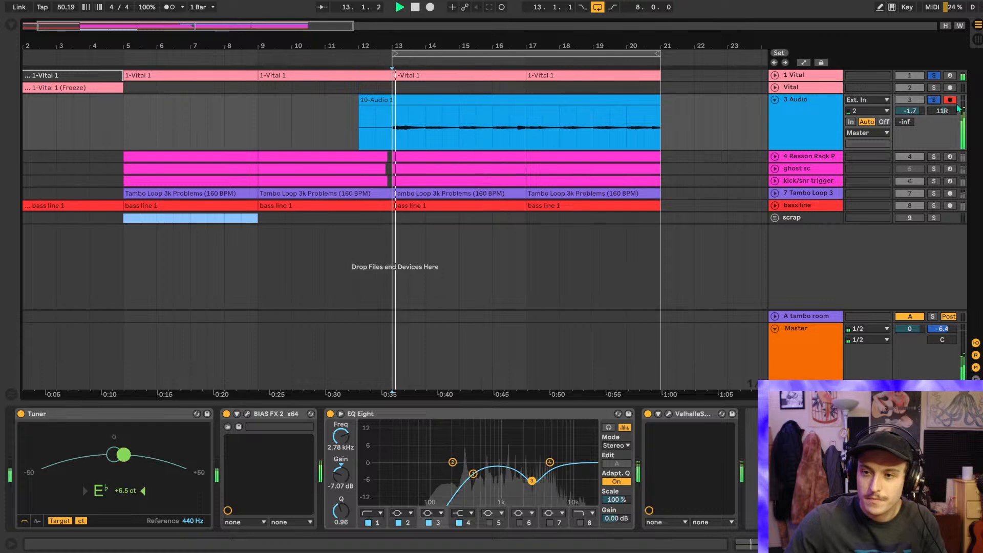
left_click(949, 100)
- Set the guitar's Supermassive Mix to 82.8% and its Low EQ cut to 820 Hz, close its window and stop playback
left_click(667, 413)
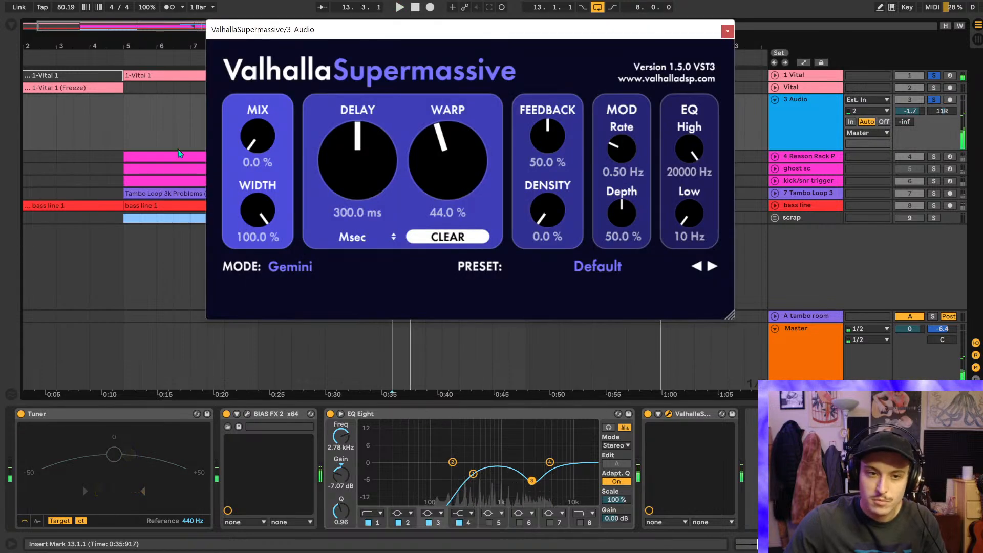
left_click_drag(257, 136, 267, 73)
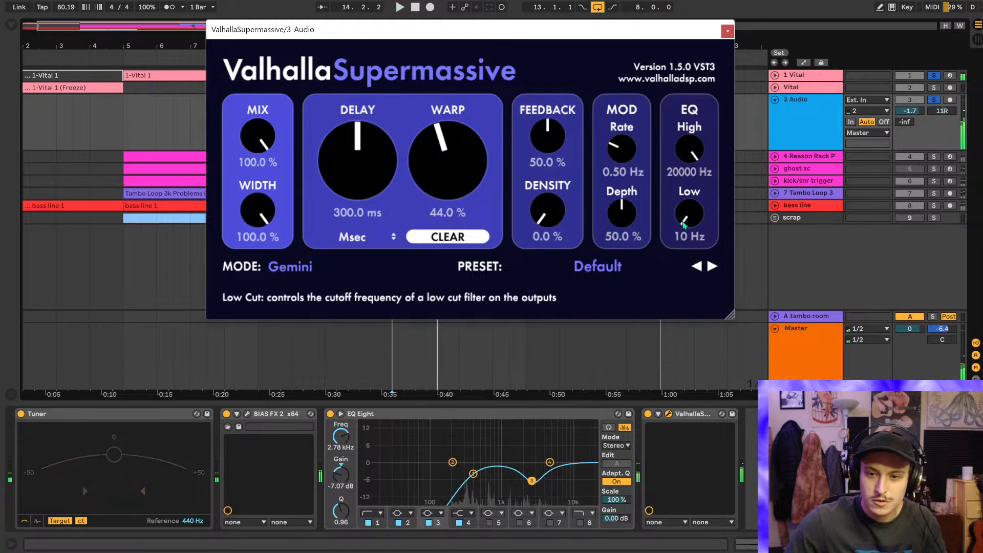
left_click_drag(689, 214, 686, 205)
left_click_drag(253, 149, 271, 175)
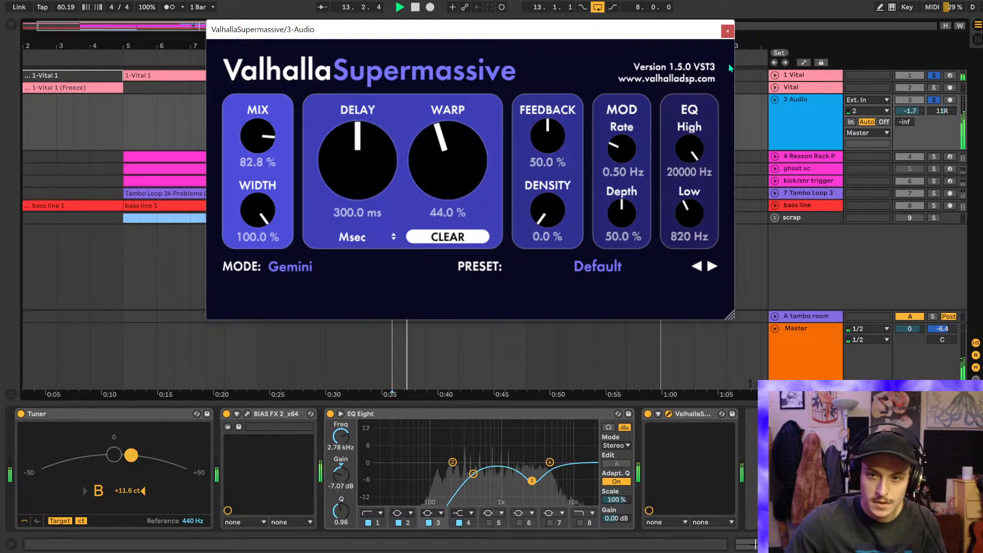
left_click(729, 32)
key("space")
- Remove Supermassive from the guitar track, add ValhallaVintageVerb after EQ Eight and set its Mix to 0%
right_click(695, 420)
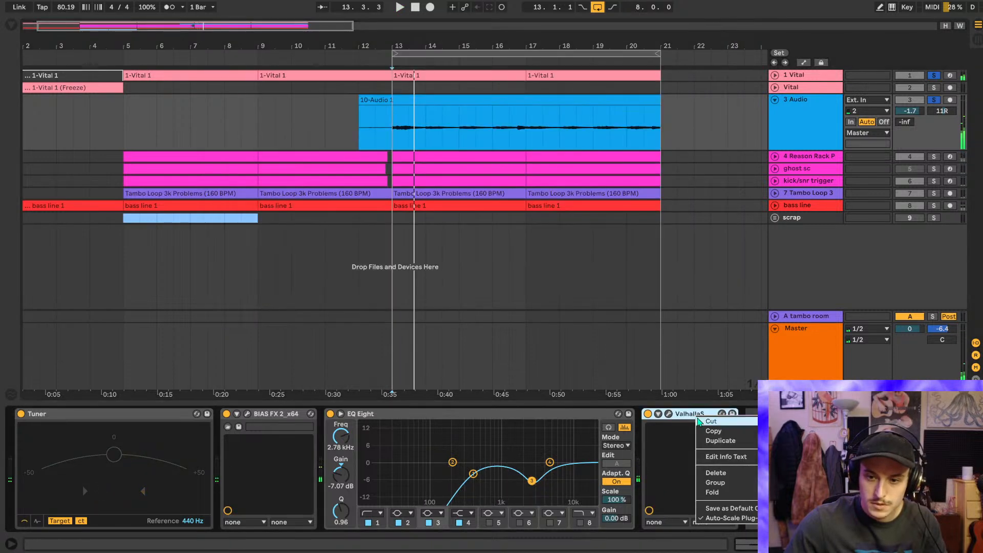
left_click(701, 423)
left_click(10, 25)
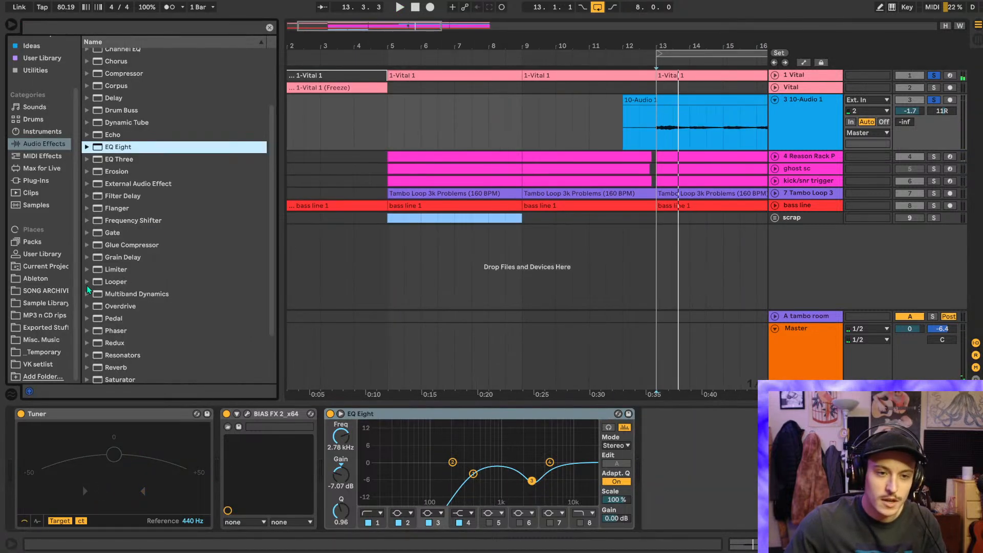
scroll(49, 90, "up", 3)
left_click(43, 54)
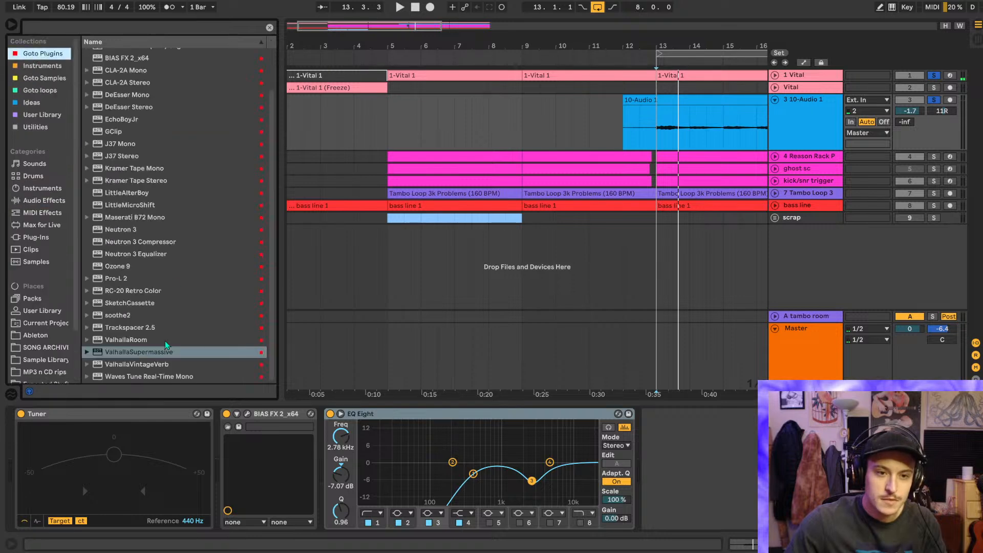
left_click(138, 364)
left_click_drag(683, 449, 672, 423)
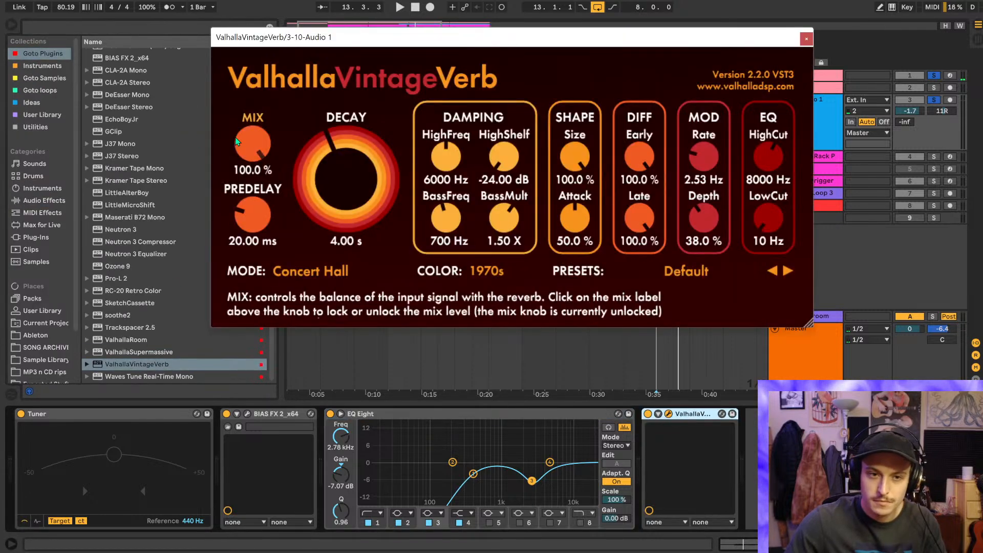
left_click_drag(252, 149, 259, 200)
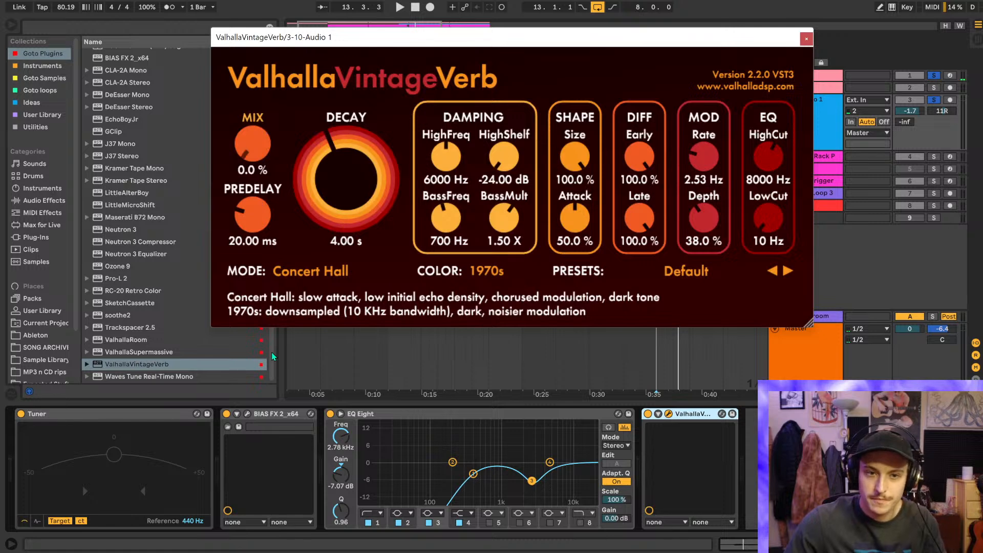
- Make EQ Eight's band 4 a high-cut filter, set band 1 to 574 Hz with Q 0.51, and close the reverb window
left_click(462, 514)
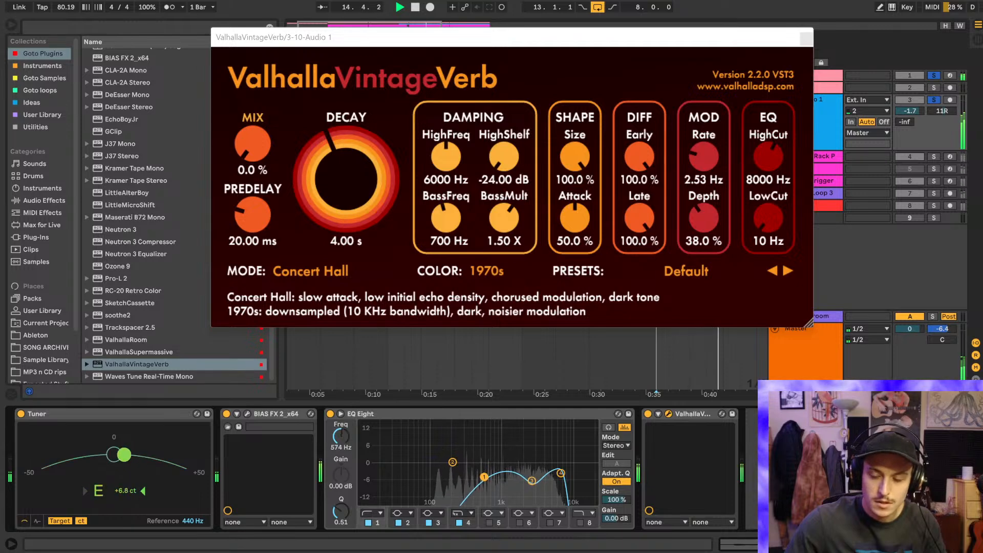
left_click(807, 38)
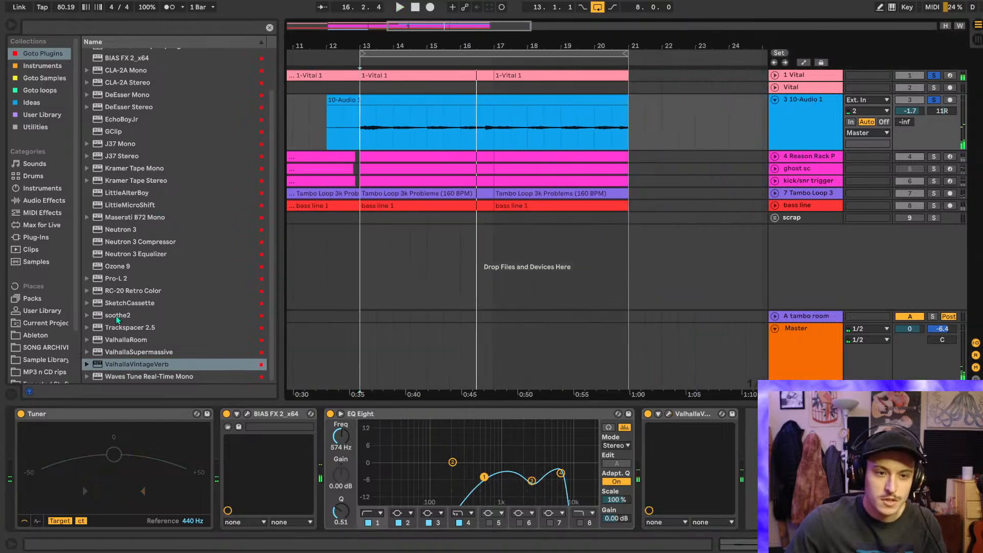
- Insert soothe2 between EQ Eight and the reverb, and set its band 3 to 4.1 kHz, sensitivity 7.9 dB and Q 1.5 during playback
left_click_drag(117, 316, 579, 475)
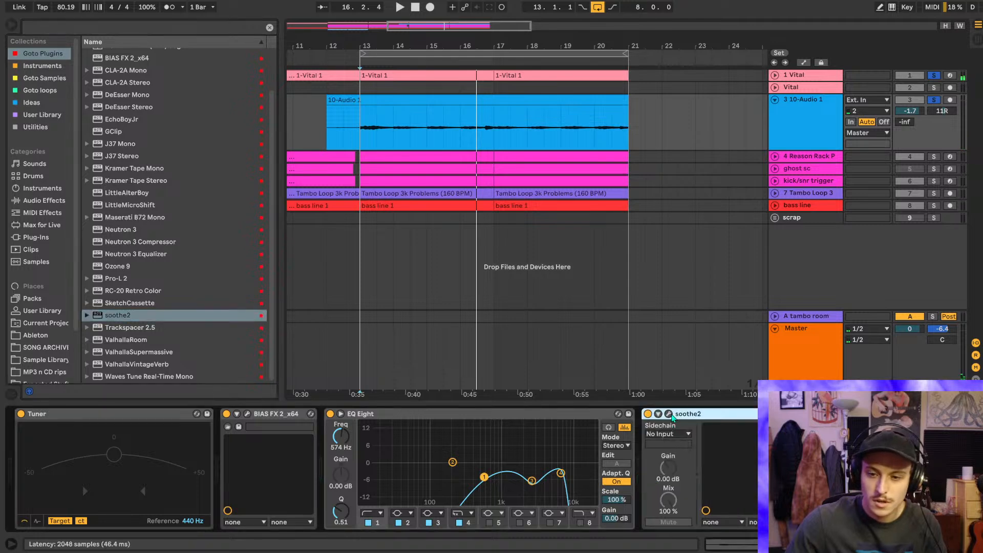
key("space")
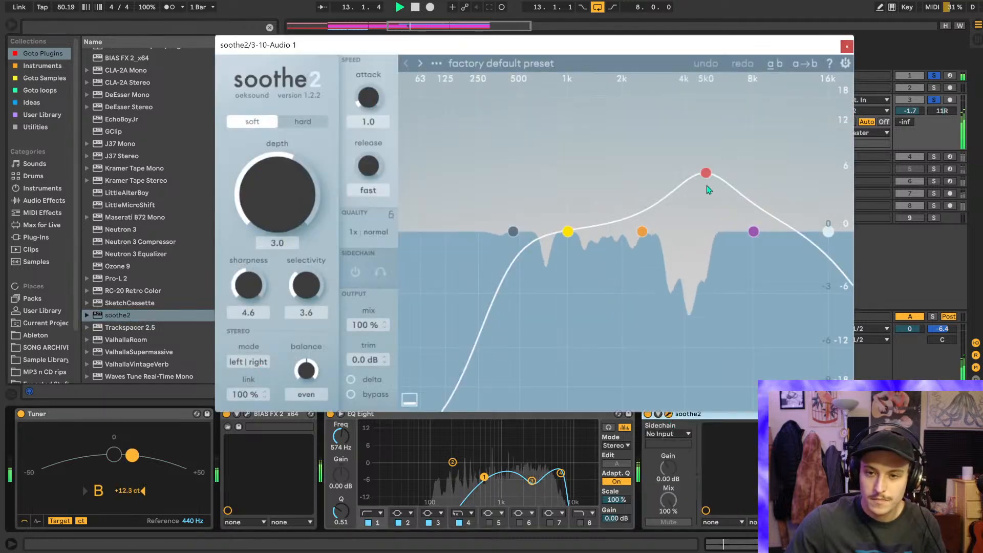
left_click_drag(705, 173, 689, 163)
scroll(690, 160, "up", 2)
scroll(685, 164, "down", 1)
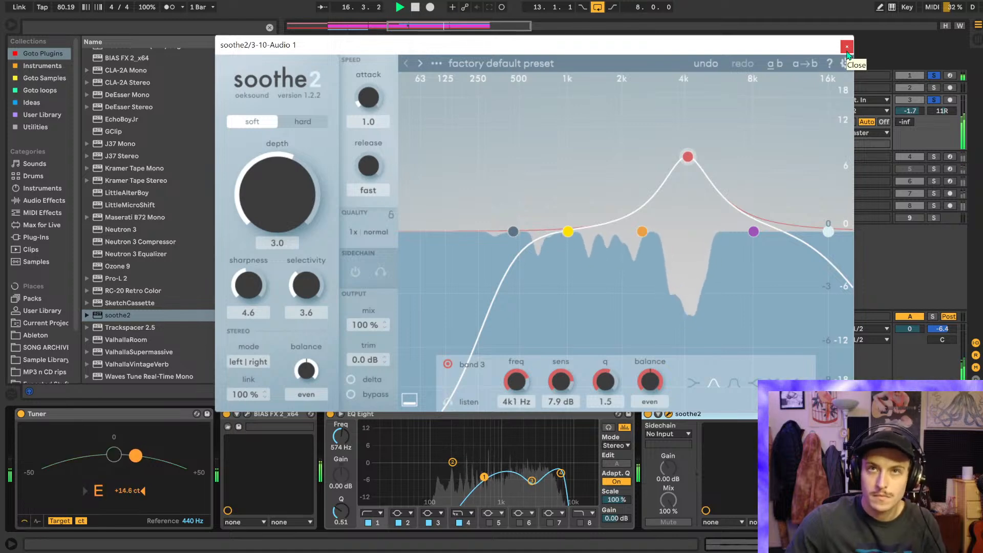
left_click(847, 48)
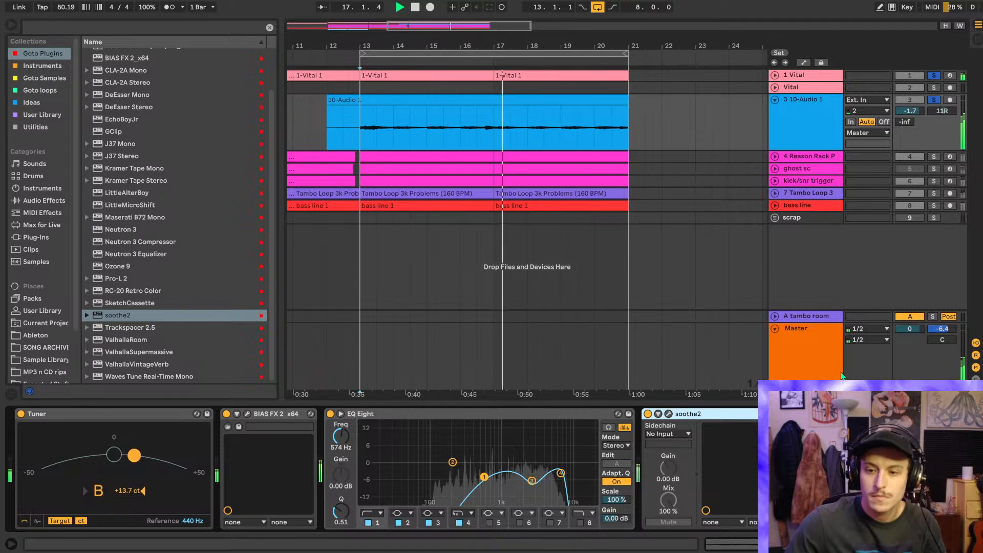
- Pan the guitar track to 14R, and set VintageVerb's Mix to 31.2% and LowCut to 540 Hz
left_click_drag(946, 114, 947, 111)
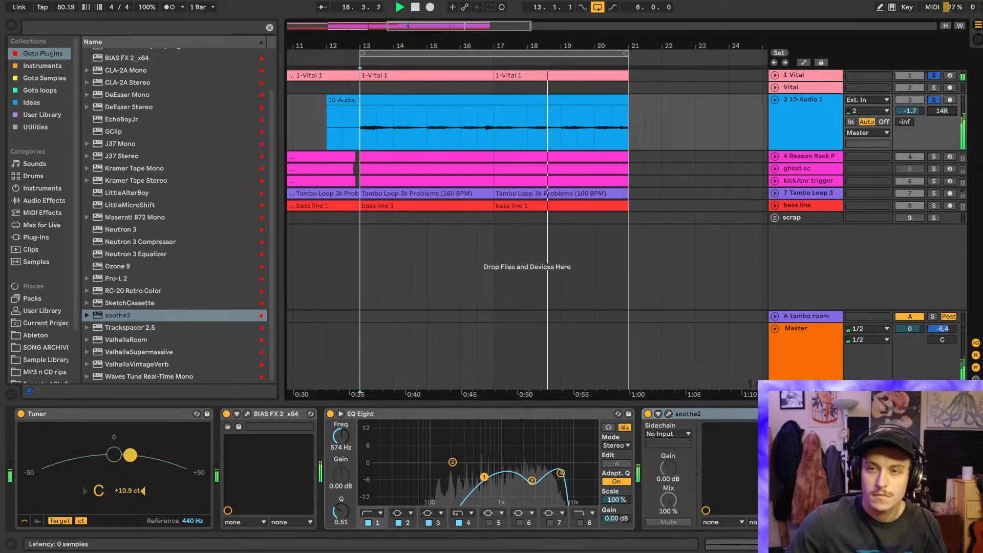
left_click(828, 413)
left_click_drag(254, 146, 256, 128)
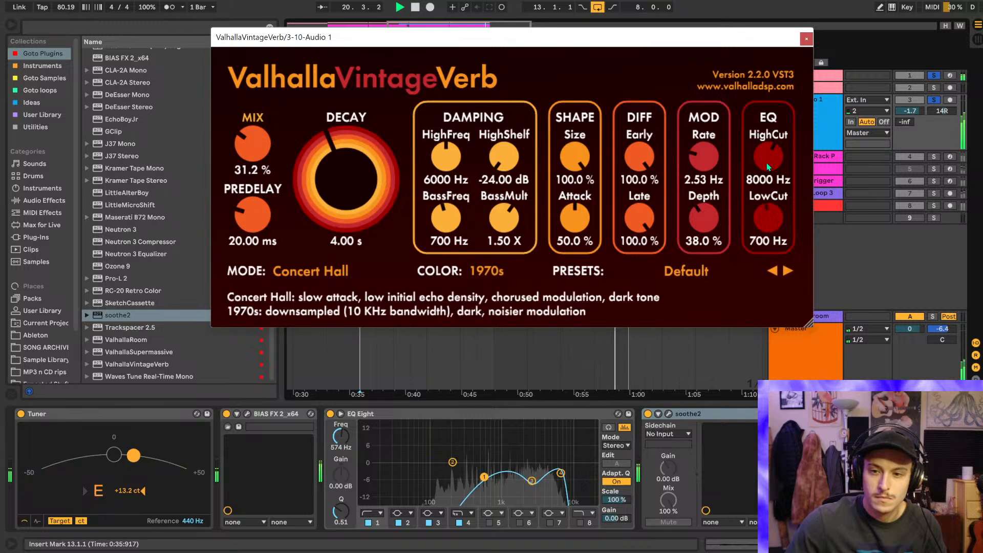
key("space")
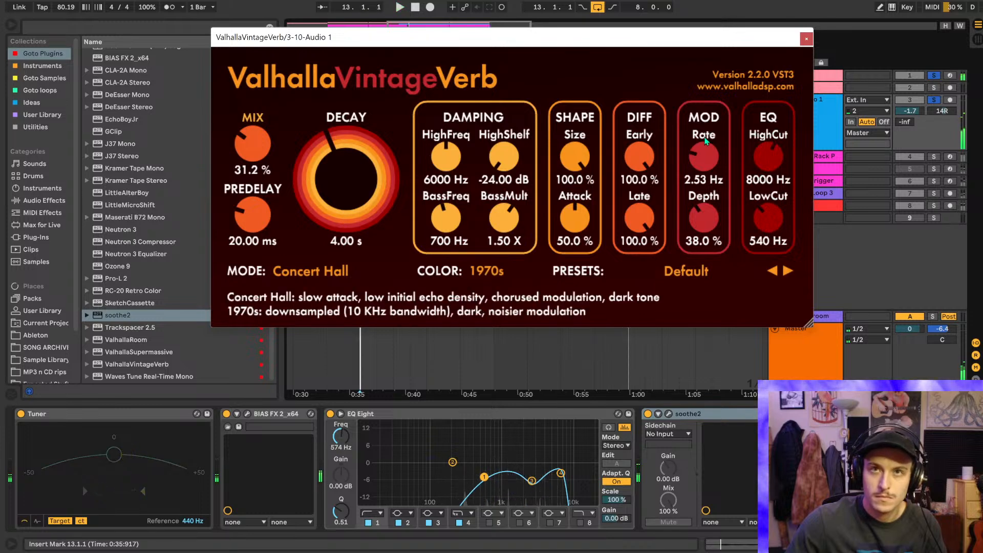
left_click(806, 39)
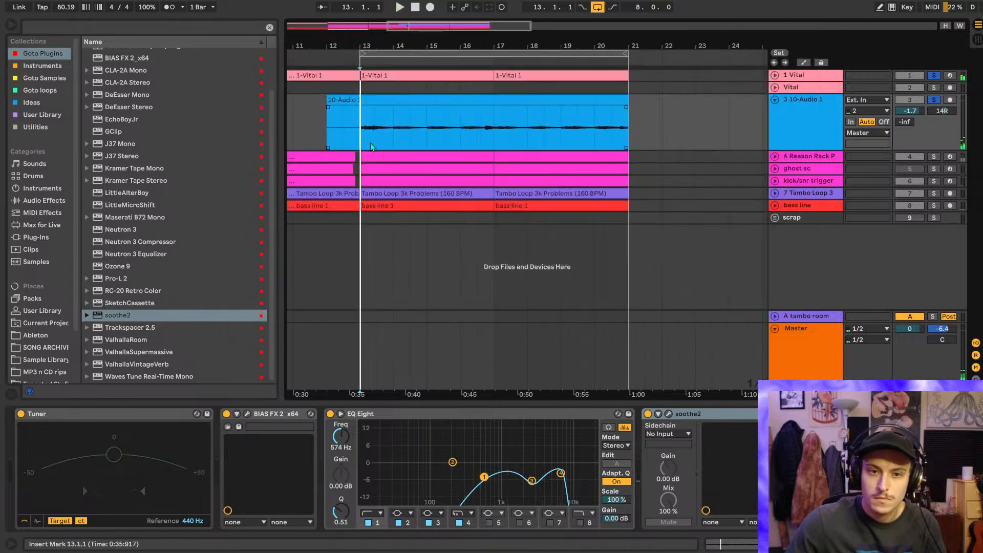
- Trim the guitar clip's start to just before bar 13 with a short fade-in, and play from 12.4.4
left_click_drag(370, 143, 361, 143)
left_click(357, 138)
scroll(326, 117, "up", 3)
left_click_drag(328, 100, 414, 103)
scroll(402, 113, "up", 3)
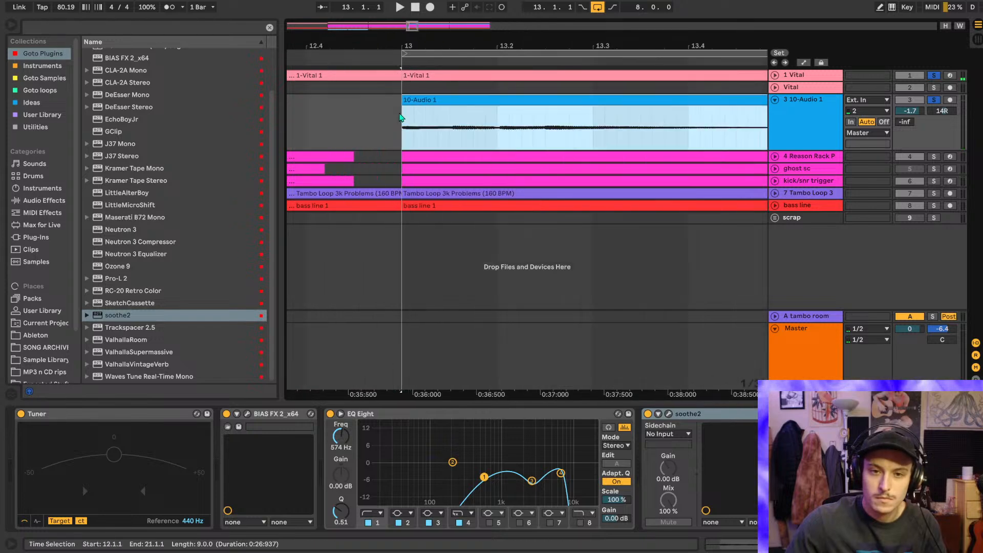
left_click_drag(404, 149, 391, 149)
left_click(391, 129)
key("space")
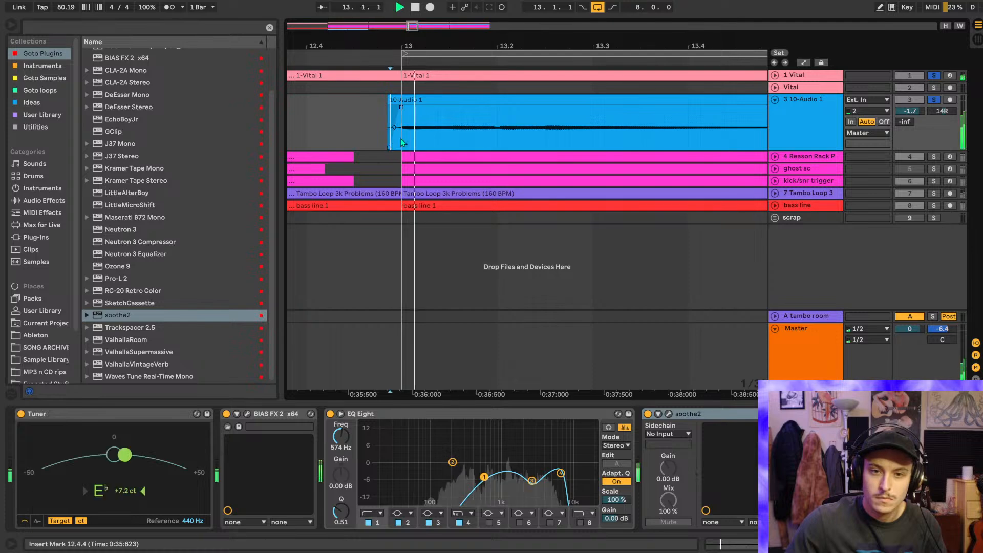
scroll(428, 126, "down", 4)
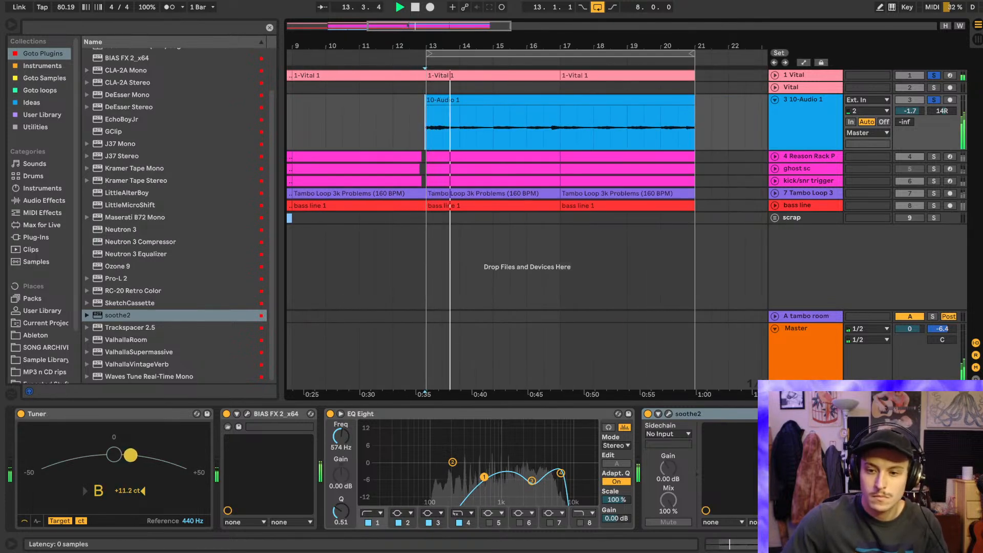
- Try Redux with Downsample 3.41 between BIAS FX 2 and EQ Eight, and remove it from the guitar chain
left_click(764, 414)
left_click(45, 200)
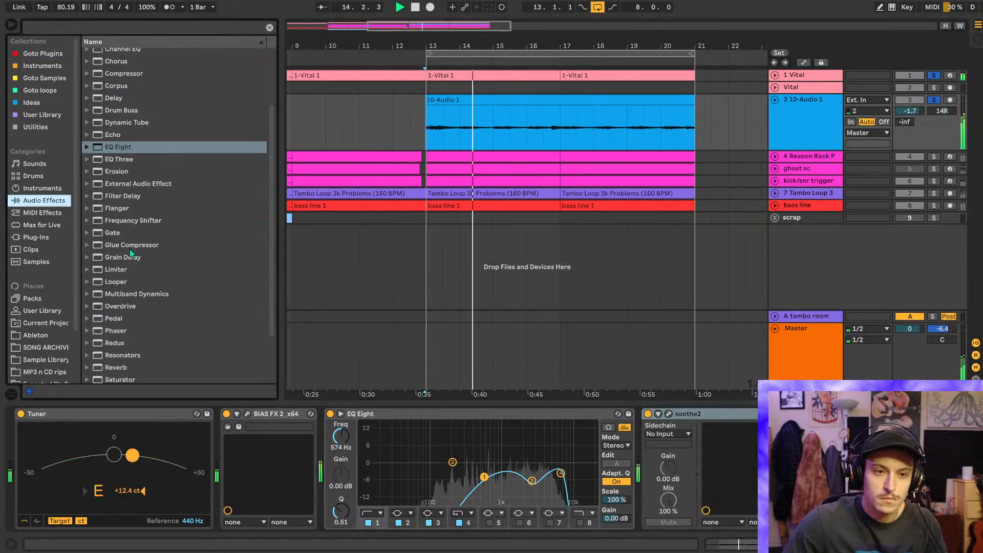
left_click(115, 278)
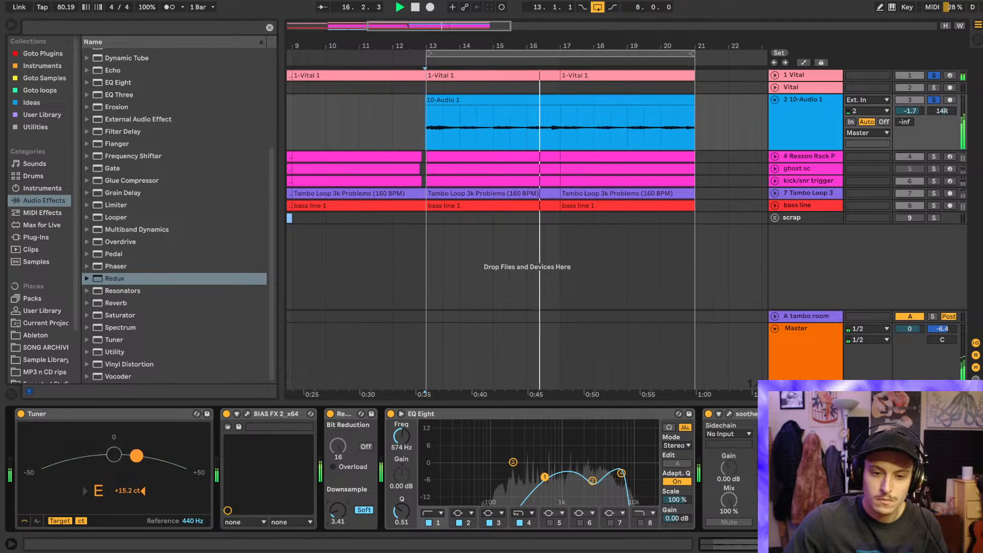
right_click(351, 419)
left_click(358, 389)
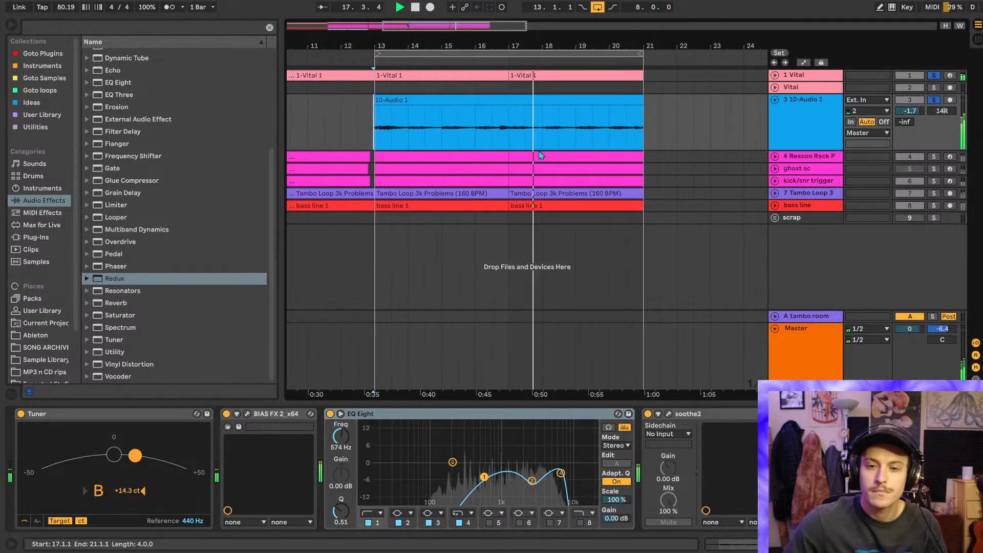
- Lower the guitar's VintageVerb Mix to 5.2%, close its window and stop playback
left_click(829, 414)
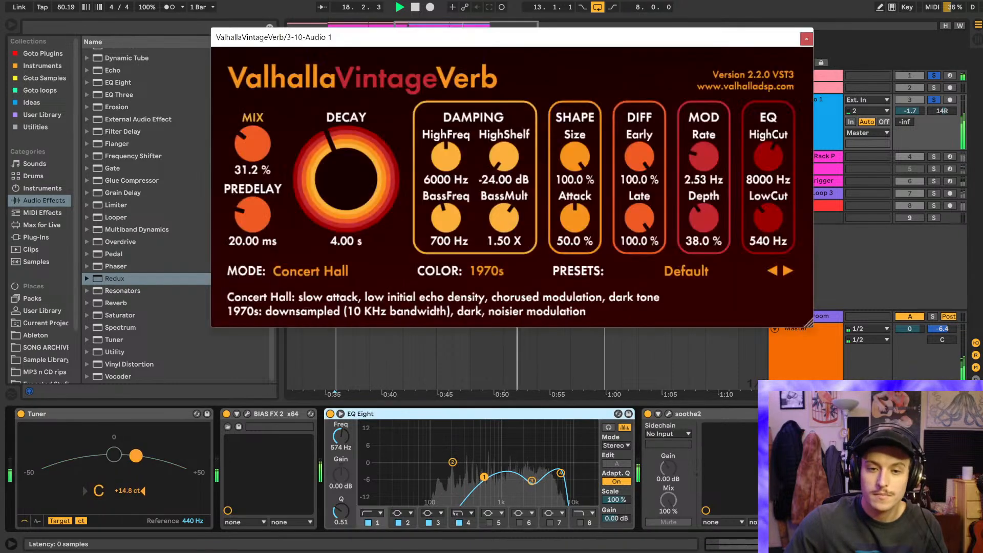
left_click_drag(250, 134, 258, 172)
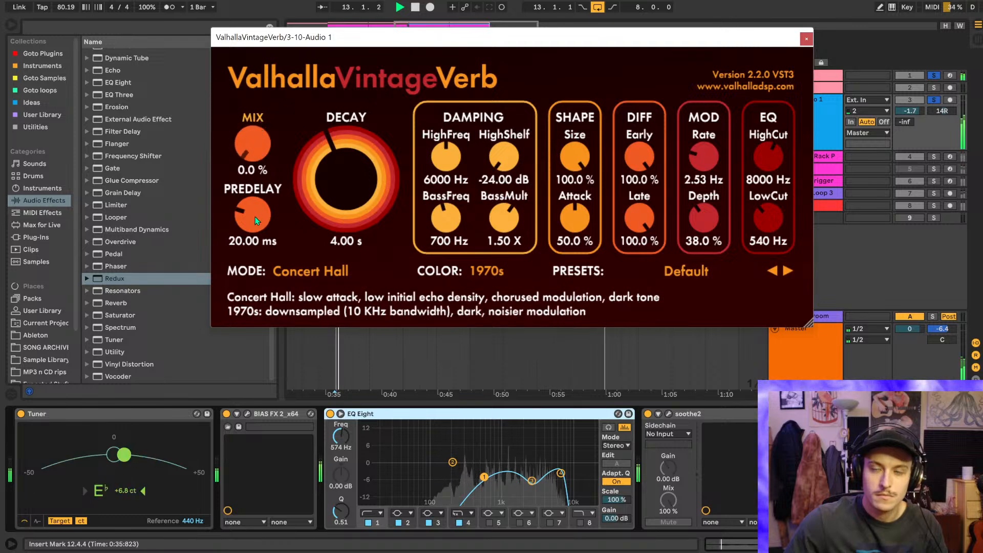
left_click_drag(253, 146, 254, 140)
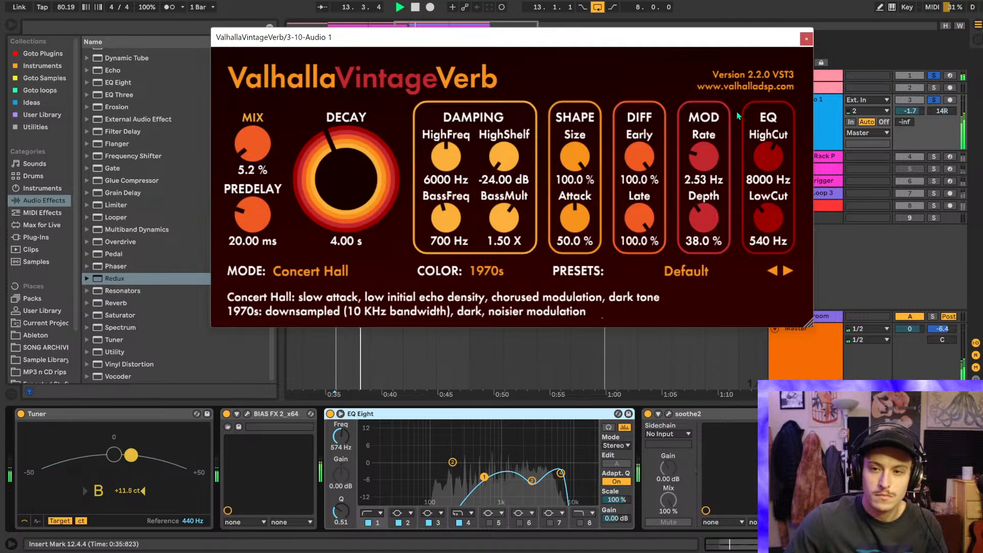
left_click(806, 39)
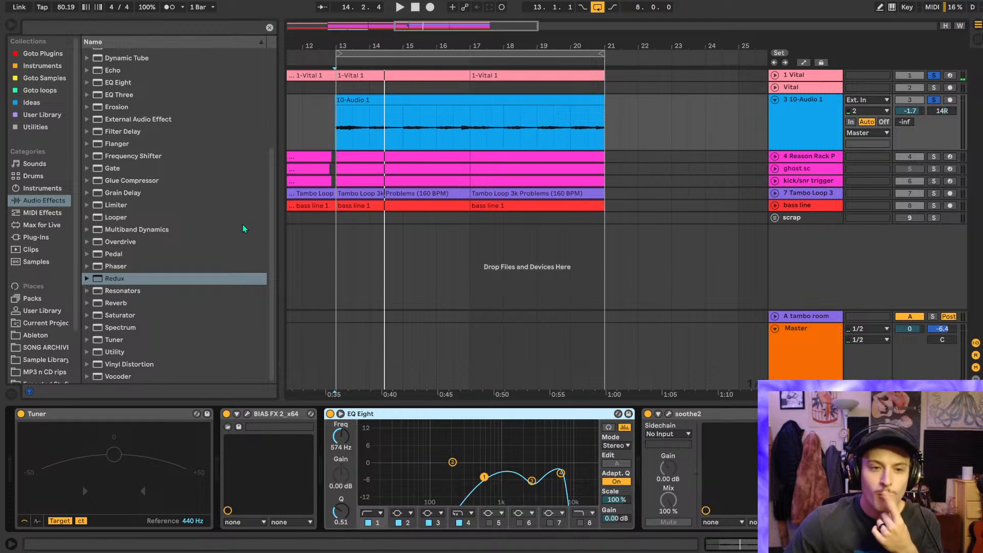
- Add ValhallaSupermassive to the guitar track, unsolo 1 Vital, and set Warp to 52%, Low EQ cut to 1050 Hz and Mix to 52.8%
left_click(26, 54)
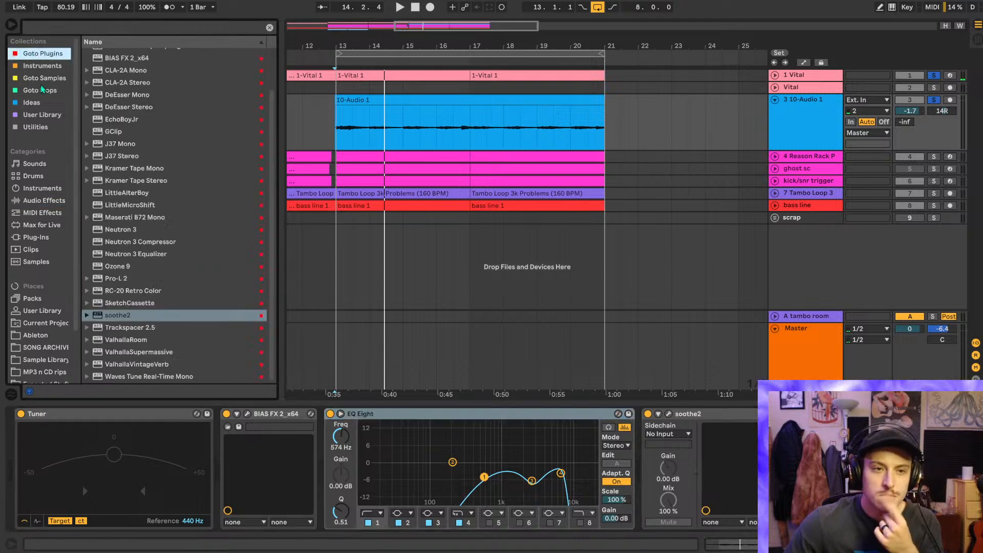
double_click(142, 353)
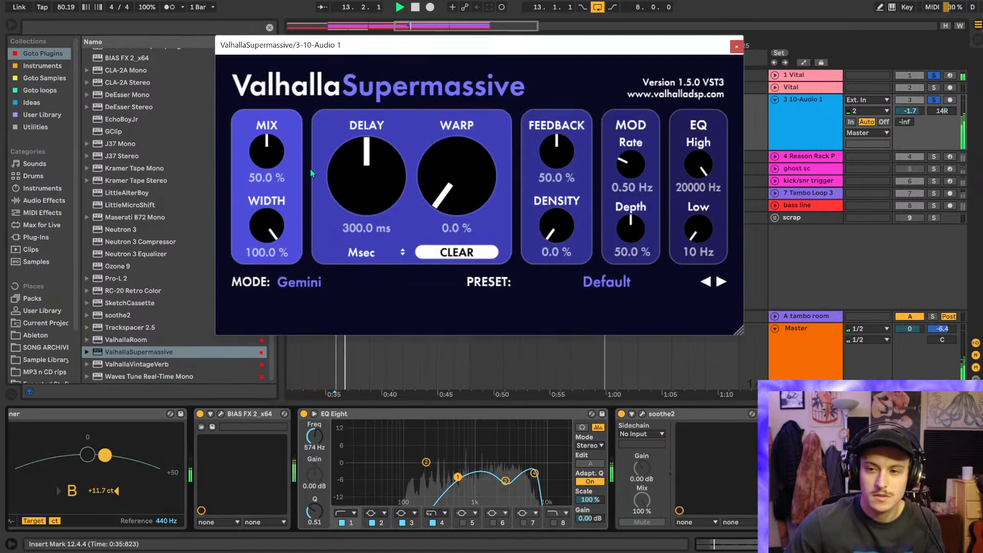
left_click(933, 75)
left_click_drag(697, 228, 712, 178)
left_click_drag(461, 201, 462, 188)
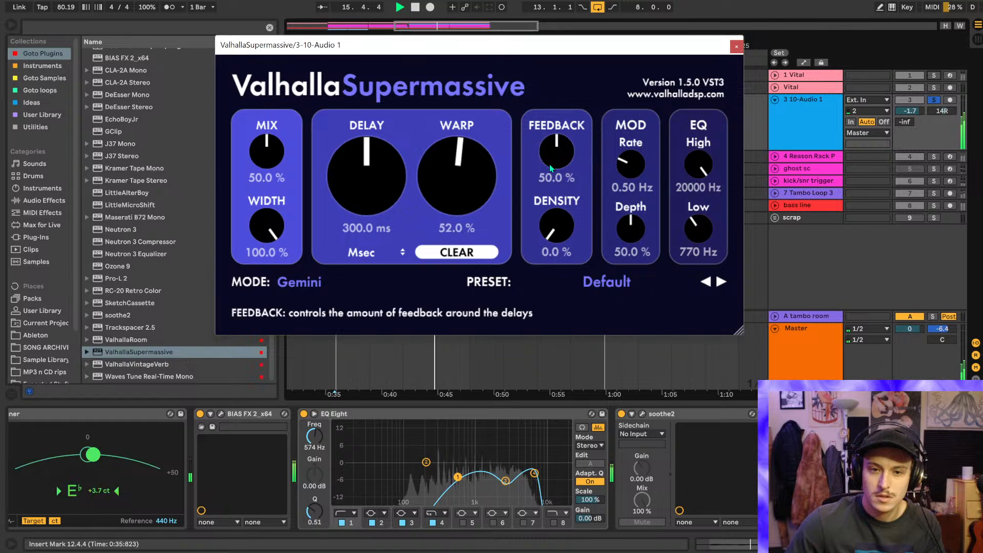
left_click_drag(700, 223, 705, 207)
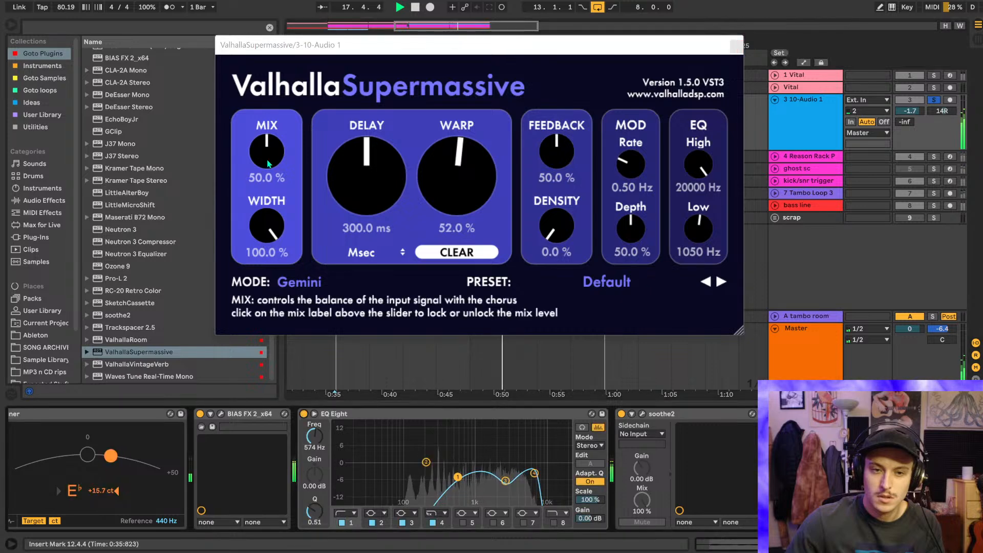
left_click_drag(274, 153, 308, 302)
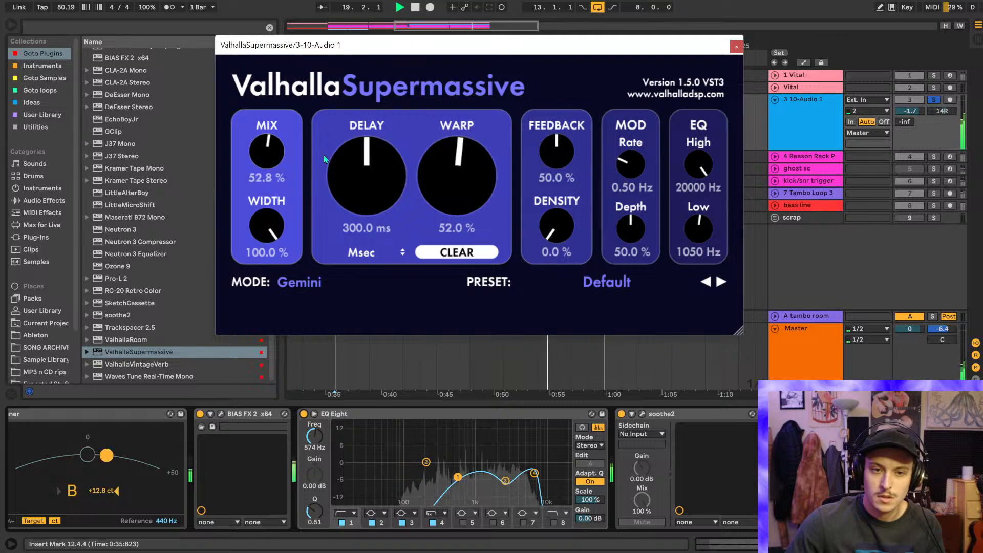
left_click(736, 47)
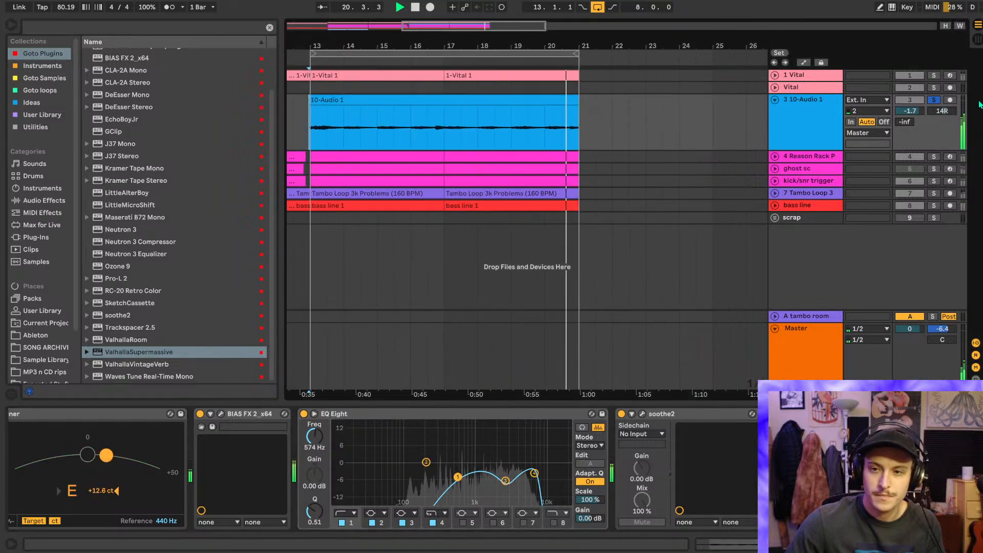
- Solo Reason Rack, ghost sc and kick/snr trigger alongside the guitar, and set the guitar track's volume to -1.2 dB
left_click(934, 157)
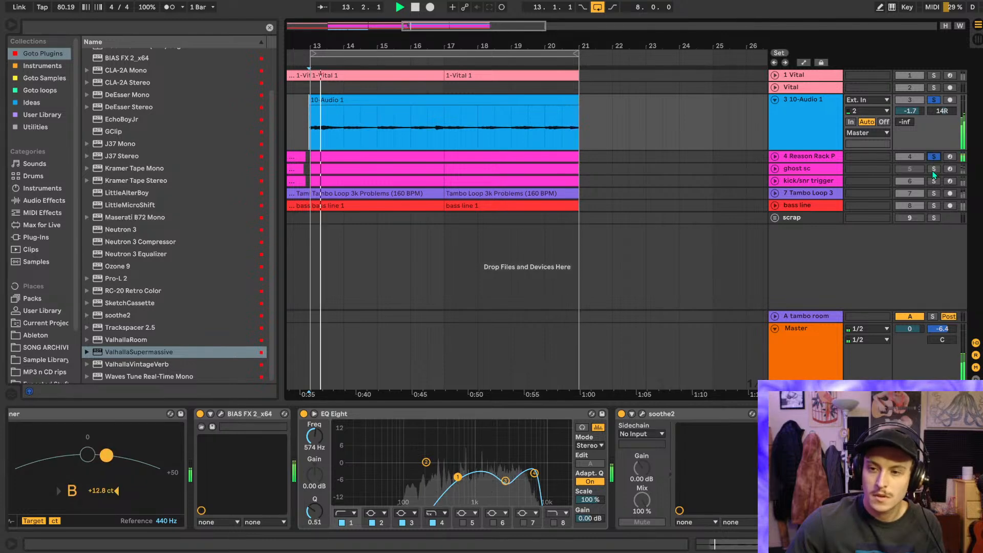
left_click(934, 170)
left_click(933, 181)
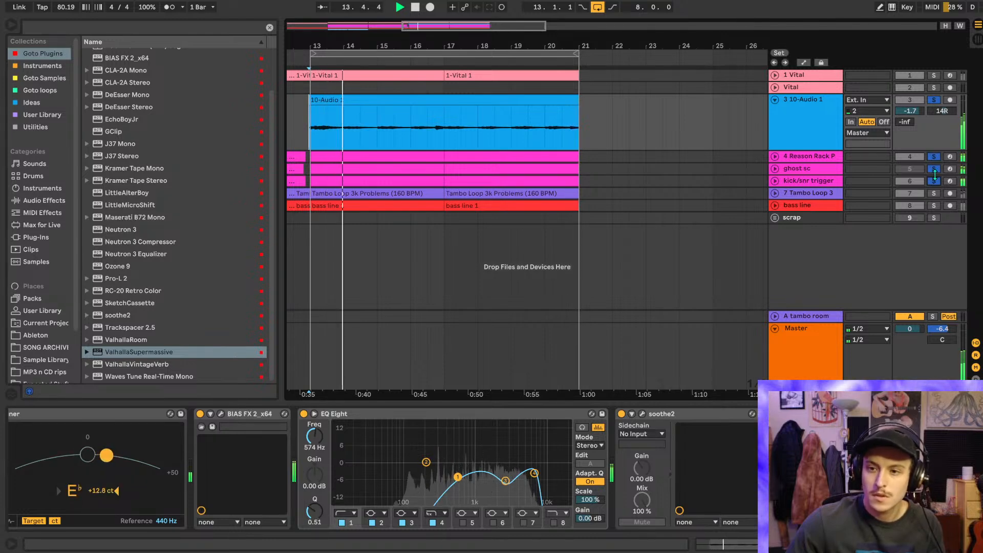
scroll(438, 129, "left", 1)
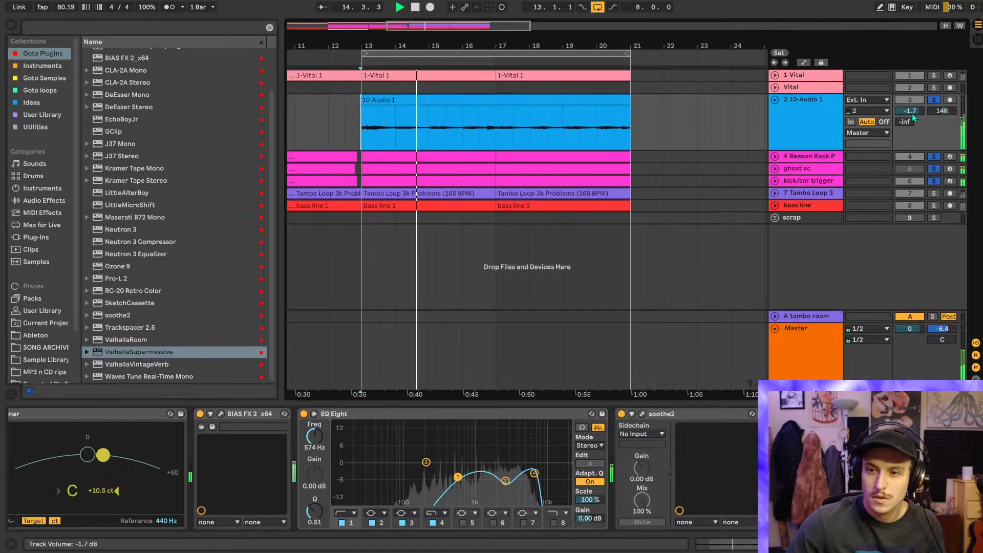
left_click_drag(910, 112, 910, 109)
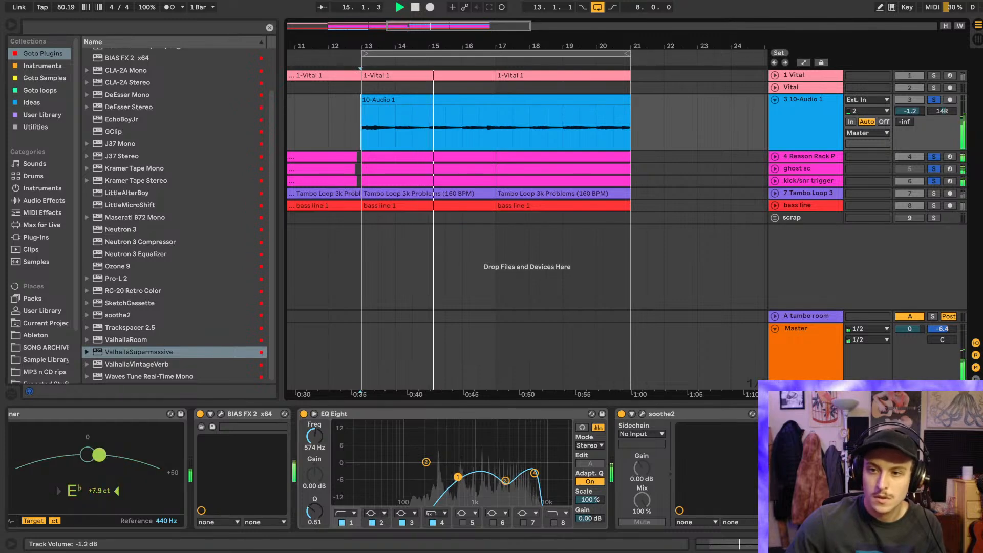
- Turn off the Tuner on the guitar track and open the BIAS FX 2 plugin window
left_click(119, 417)
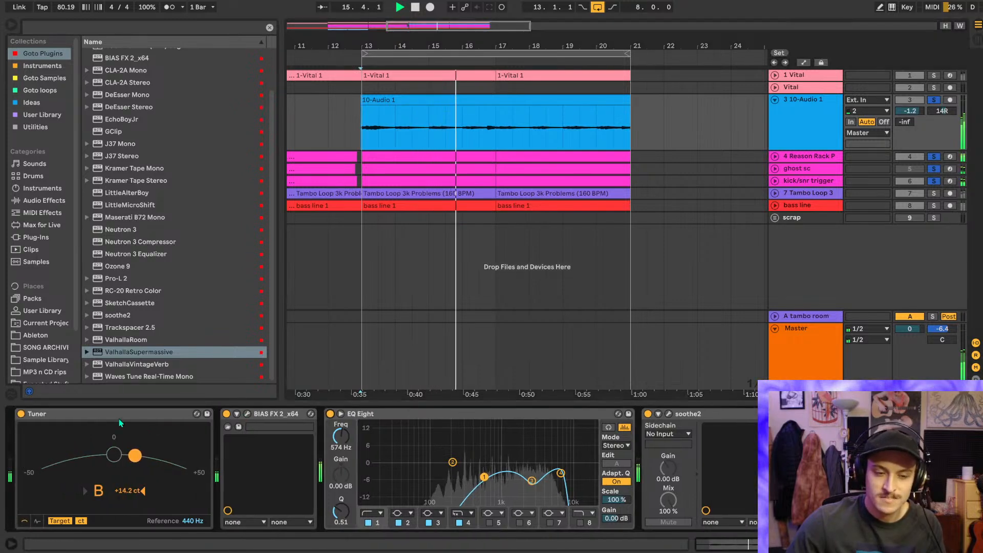
left_click(21, 414)
left_click(239, 413)
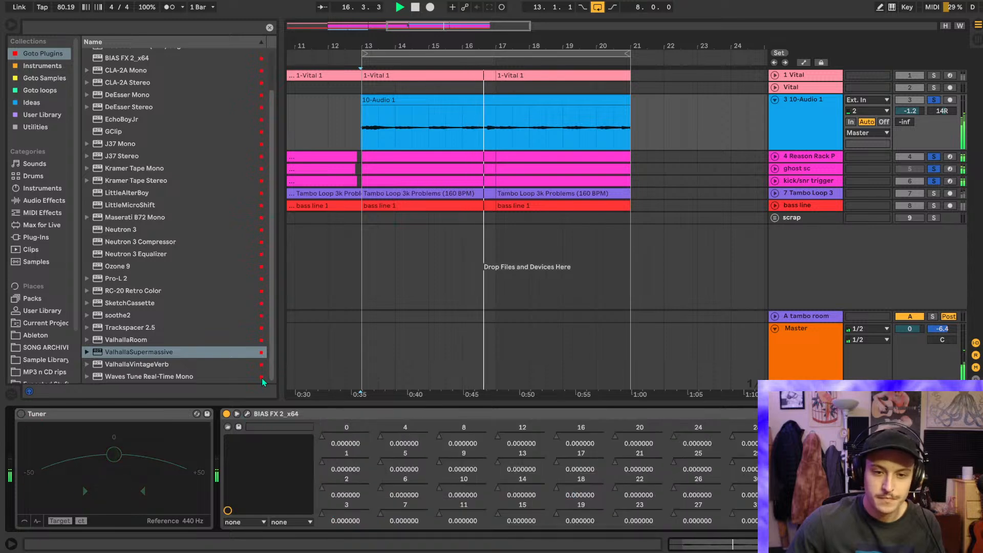
left_click(237, 414)
left_click(247, 414)
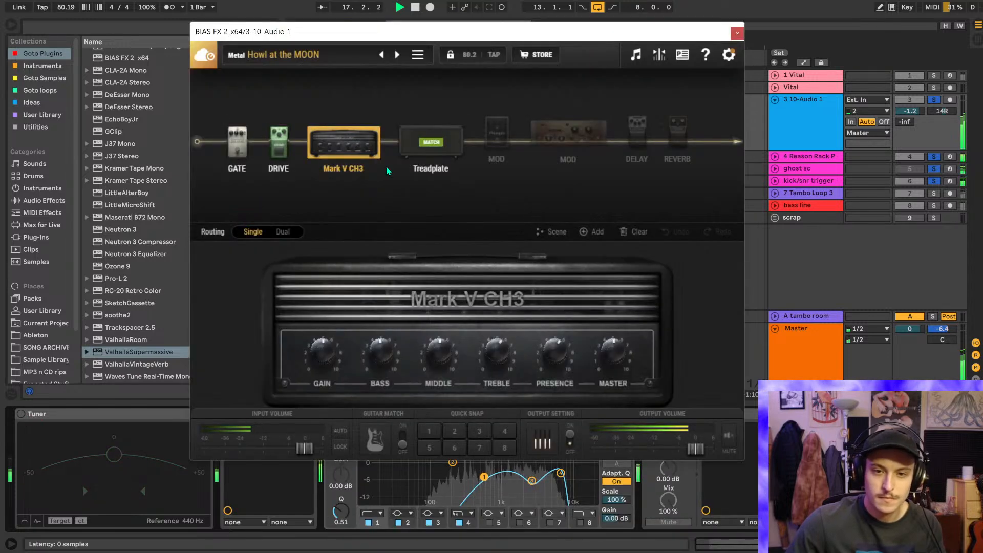
- Bypass and re-enable the DRIVE pedal and the Mark V CH3 amp to compare their effect on the guitar
left_click(299, 154)
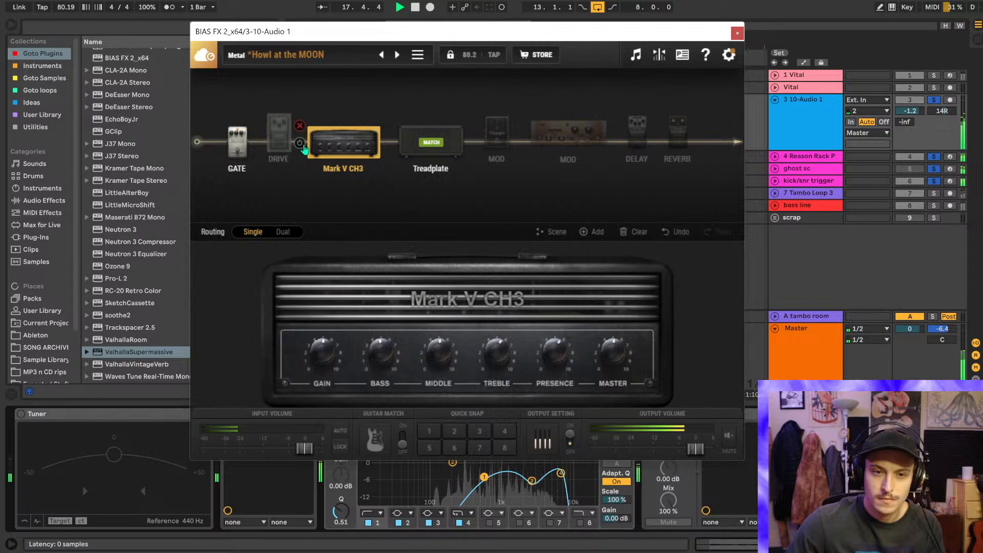
left_click(300, 143)
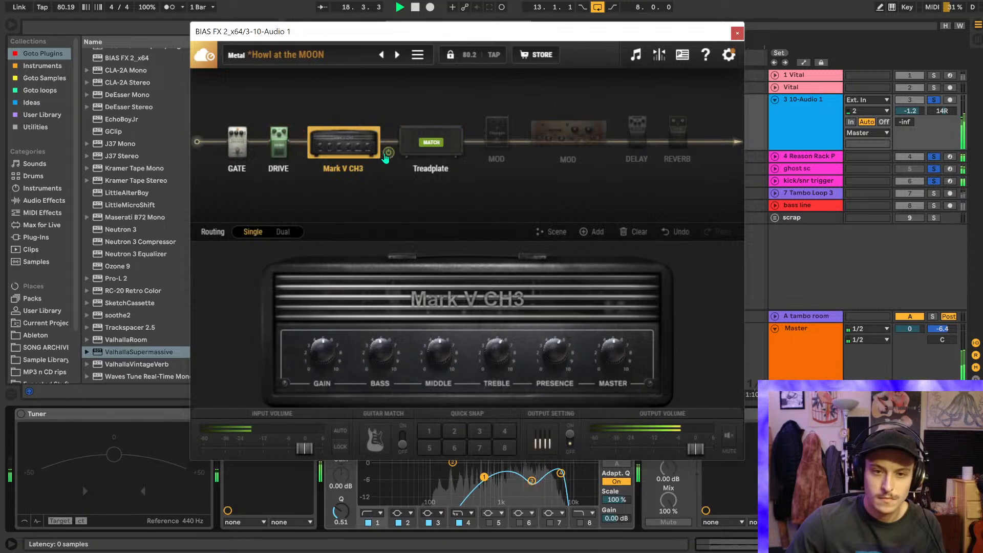
left_click(389, 143)
left_click(388, 144)
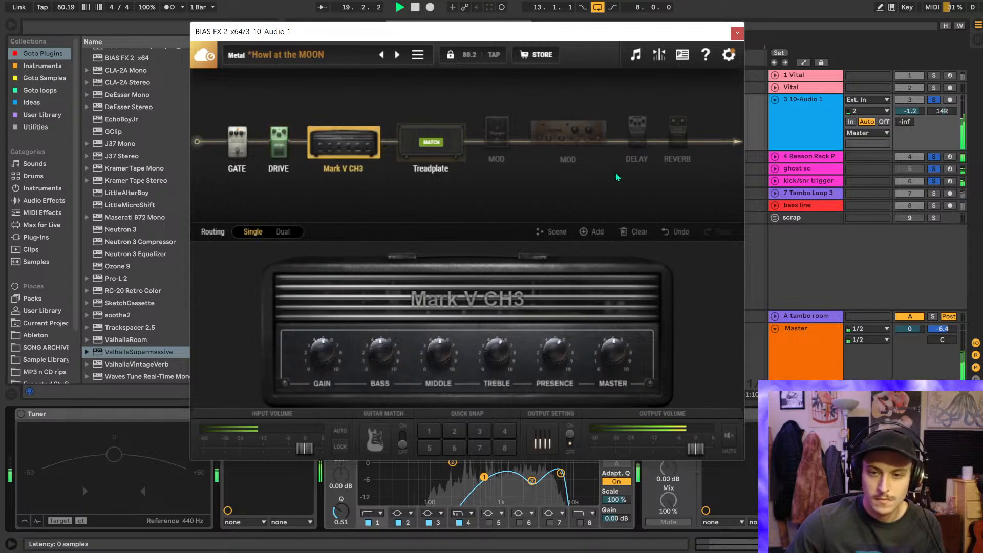
- Inspect the DRIVE pedal, and set the Mark V CH3 amp's Gain to 1.0 and Master to 9.7
left_click(279, 140)
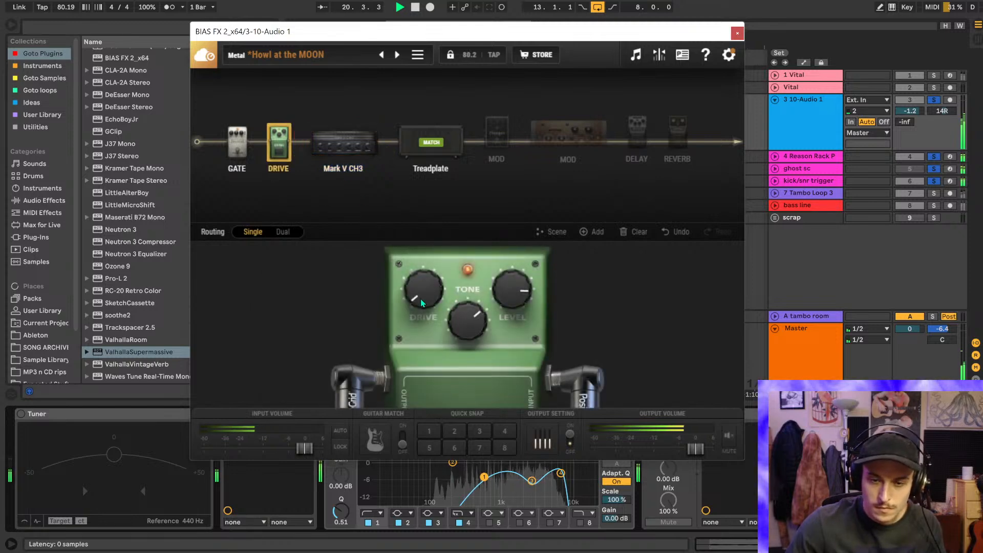
left_click(343, 139)
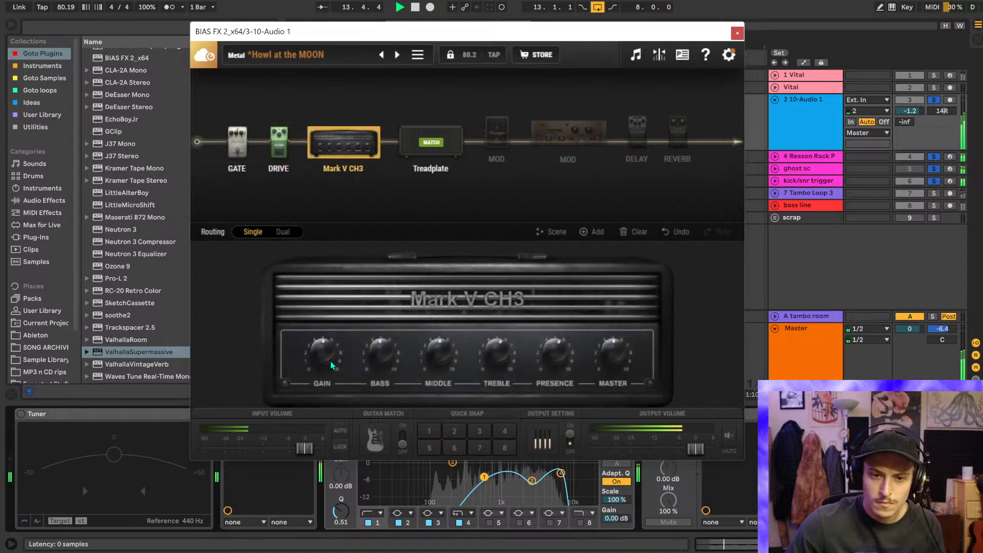
left_click_drag(330, 361, 330, 409)
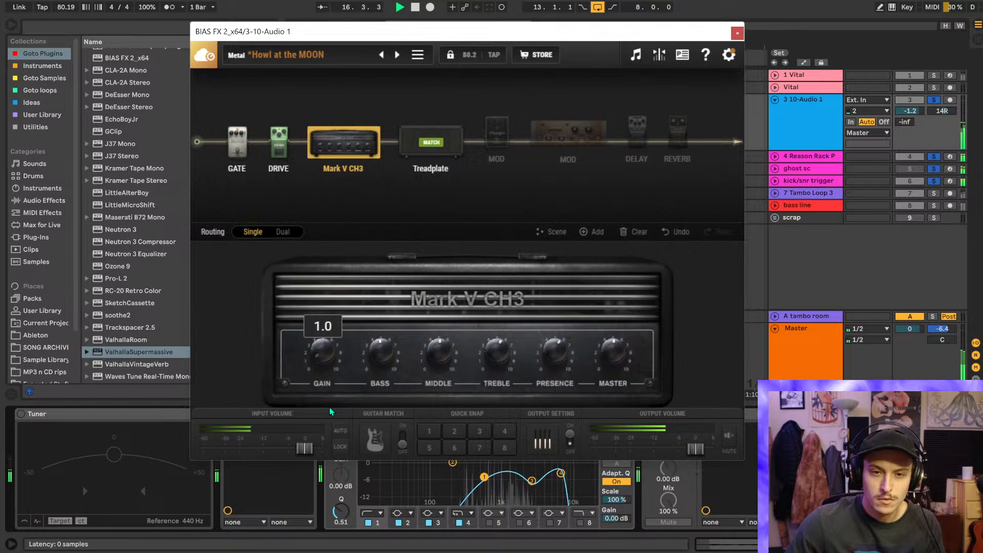
left_click_drag(620, 355, 624, 323)
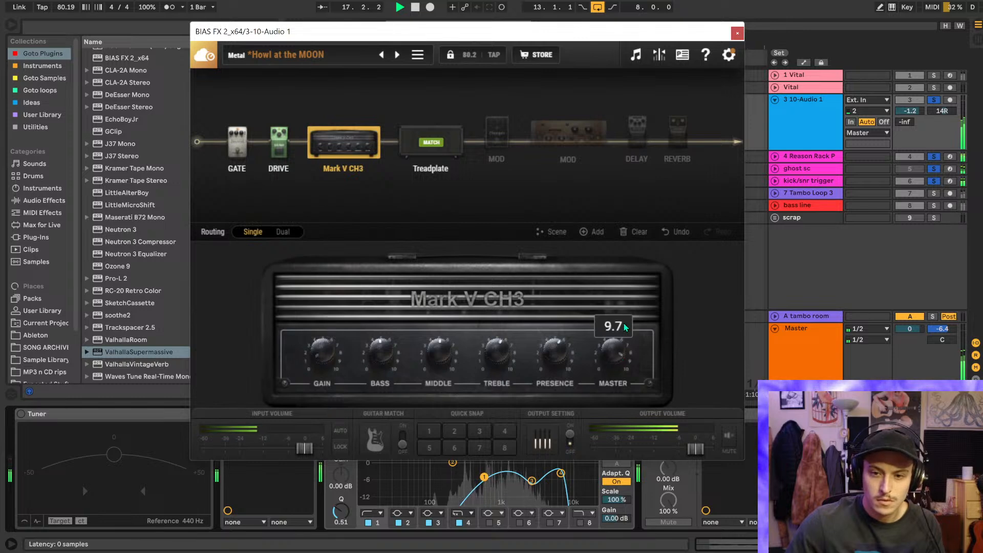
- Solo 1 Vital alongside the guitar, raise the Mark V CH3 Gain, readjust its Master, close the plugin window and stop playback
left_click(933, 75)
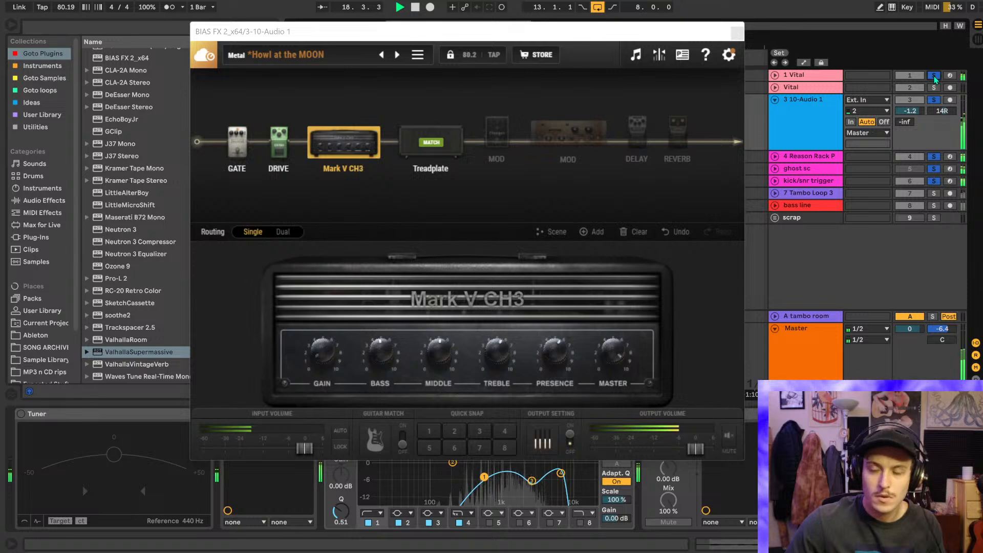
left_click_drag(312, 363, 331, 340)
mouse_move(611, 356)
left_mouse_down()
mouse_move(608, 383)
mouse_move(612, 359)
left_mouse_up()
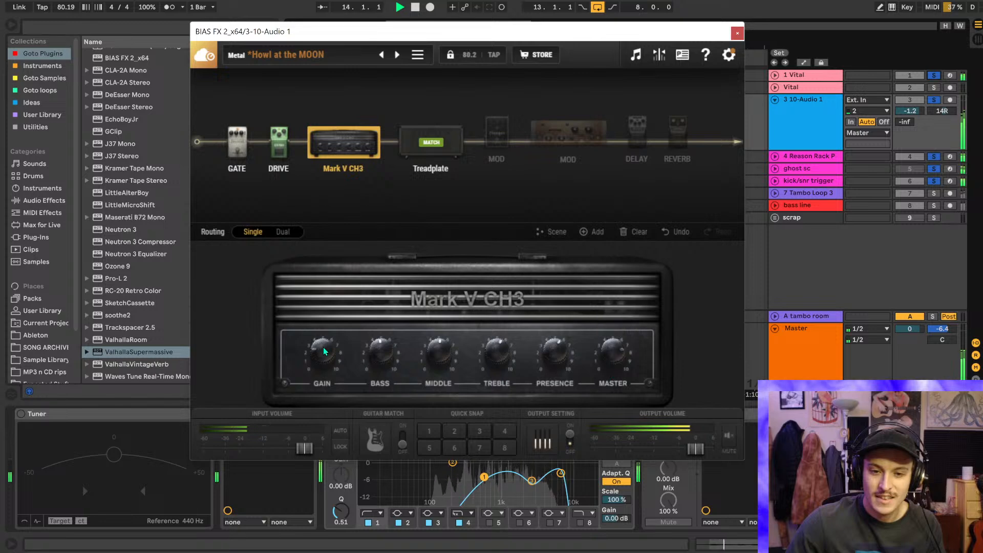
left_click_drag(324, 351, 333, 329)
left_click(737, 33)
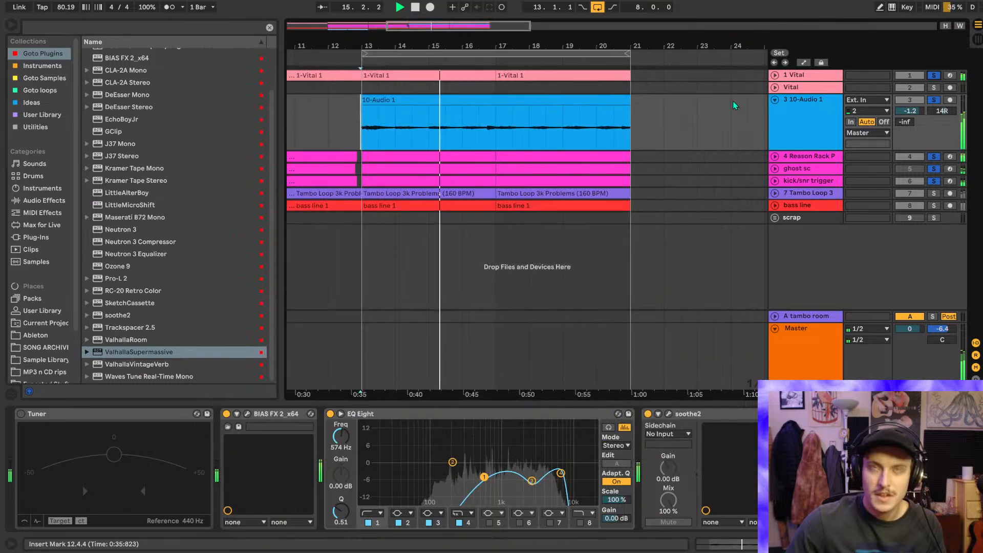
key("space")
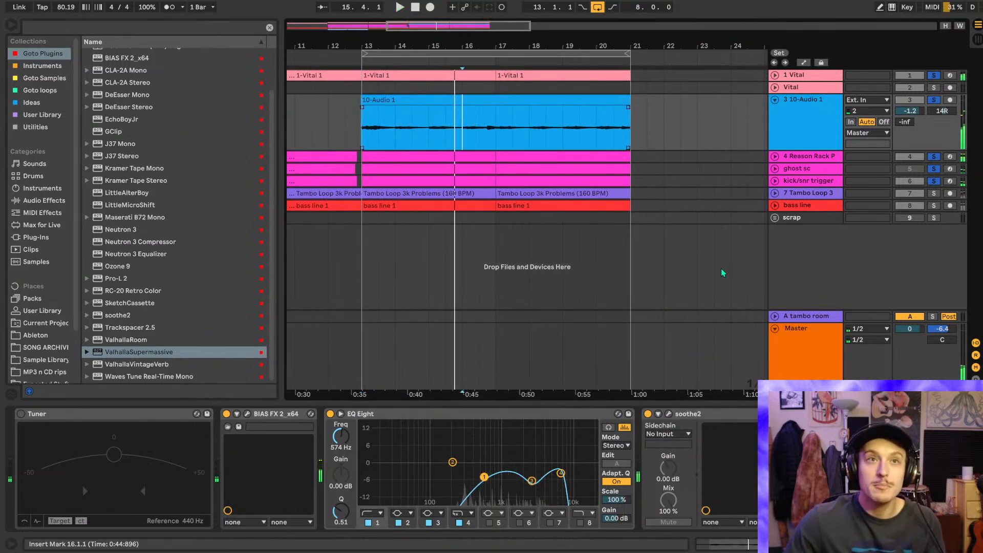
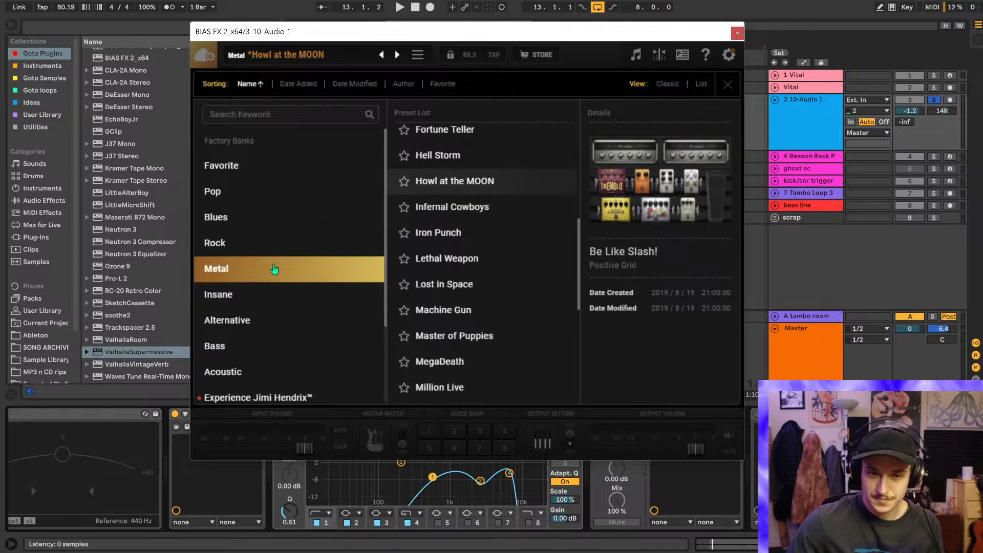
- Play the guitar and audition BIAS FX 2's Rock presets from Be Like Slash! through Grunge Garden
left_click(439, 217)
left_click(424, 290)
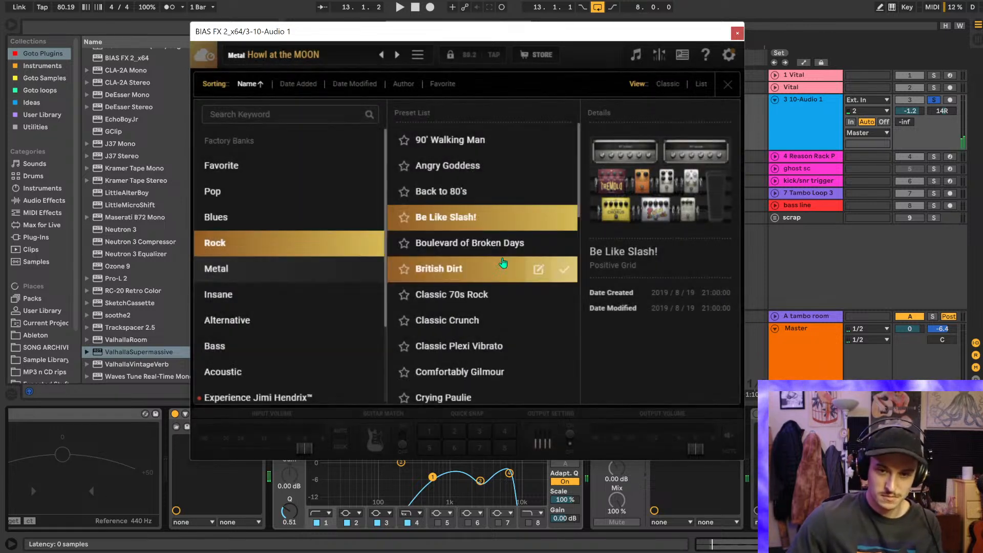
key("space")
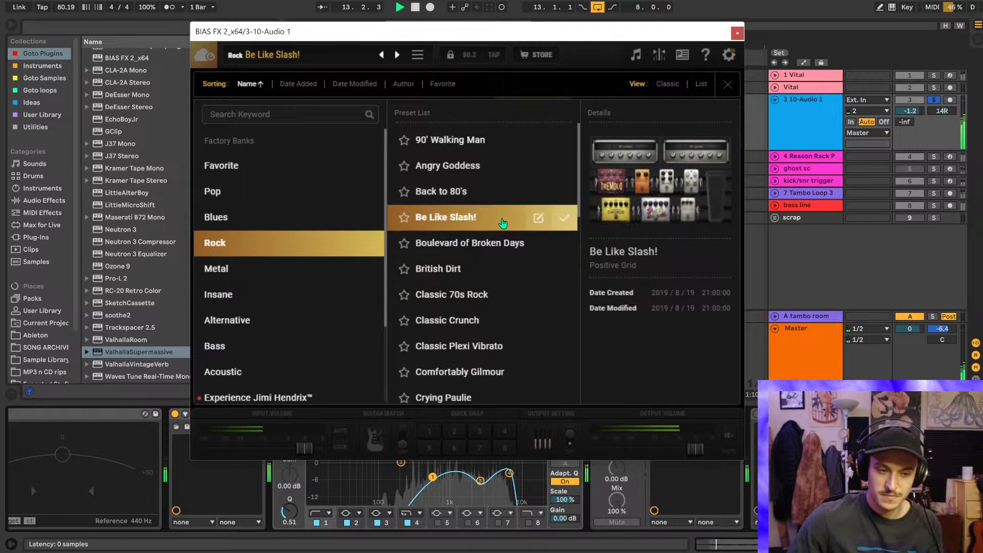
left_click(471, 243)
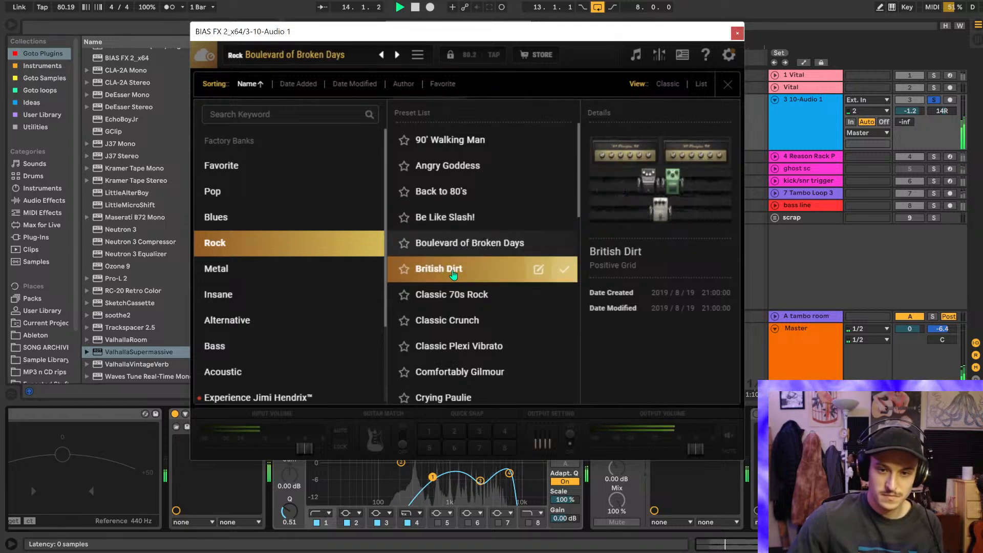
left_click(453, 274)
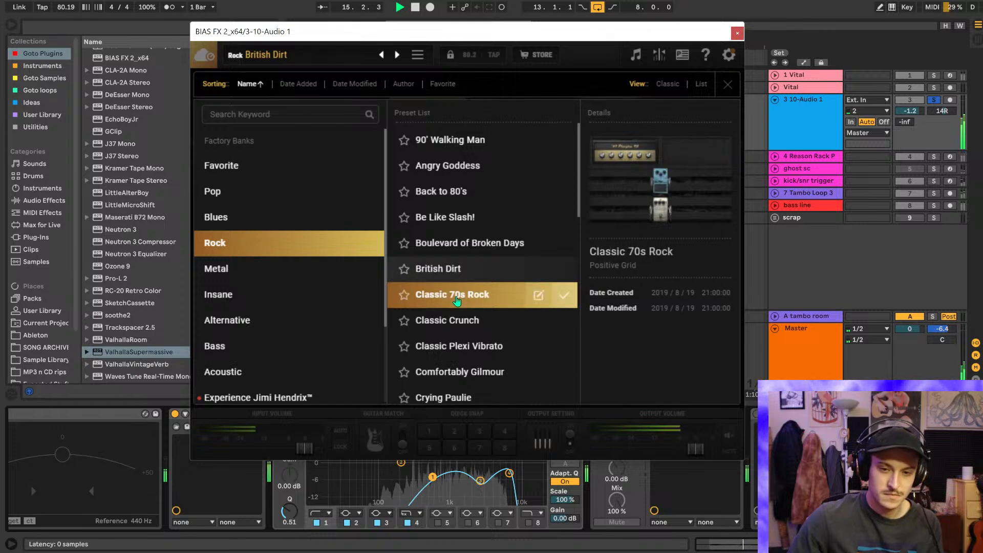
left_click(458, 321)
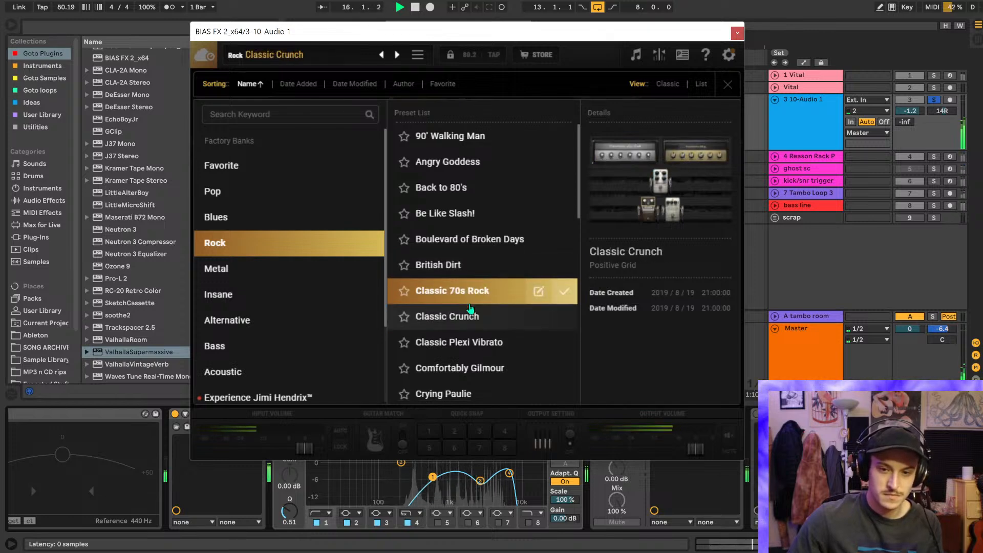
scroll(470, 294, "down", 2)
left_click(463, 282)
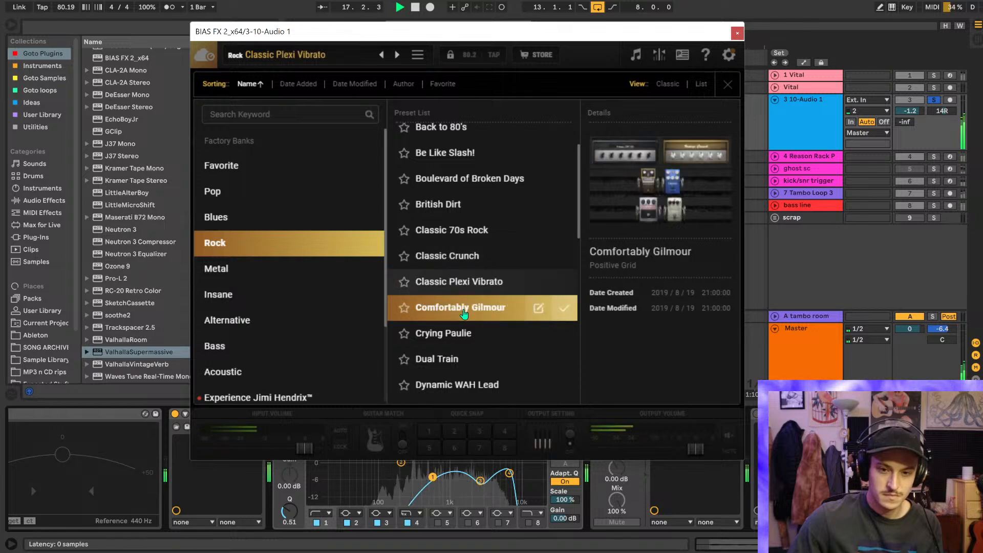
left_click(463, 312)
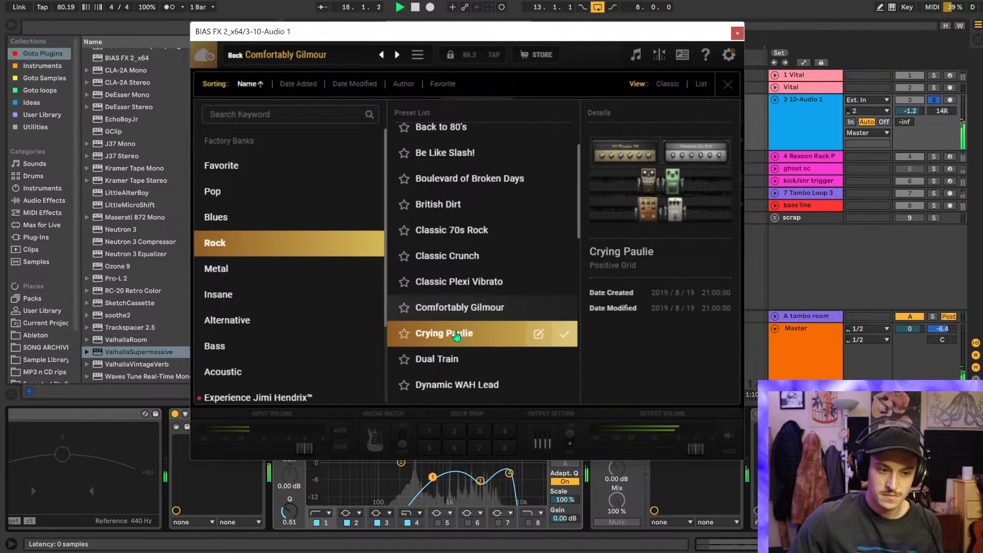
scroll(456, 327, "down", 2)
left_click(457, 289)
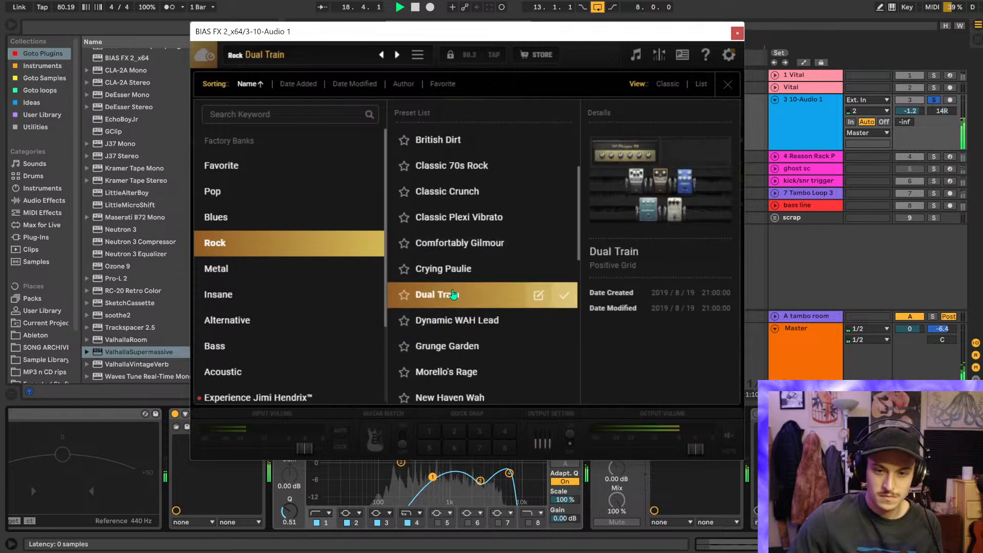
scroll(458, 266, "down", 2)
left_click(449, 261)
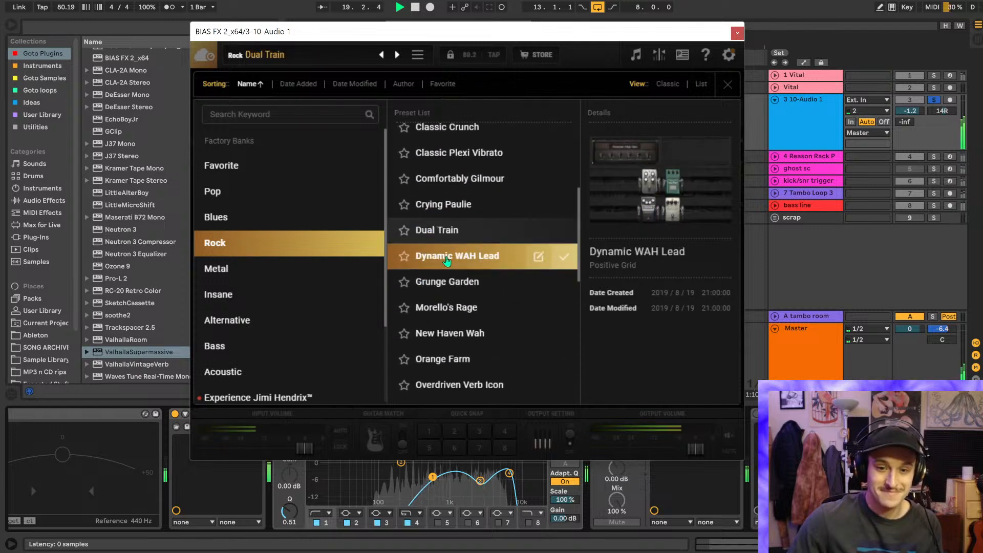
left_click(451, 284)
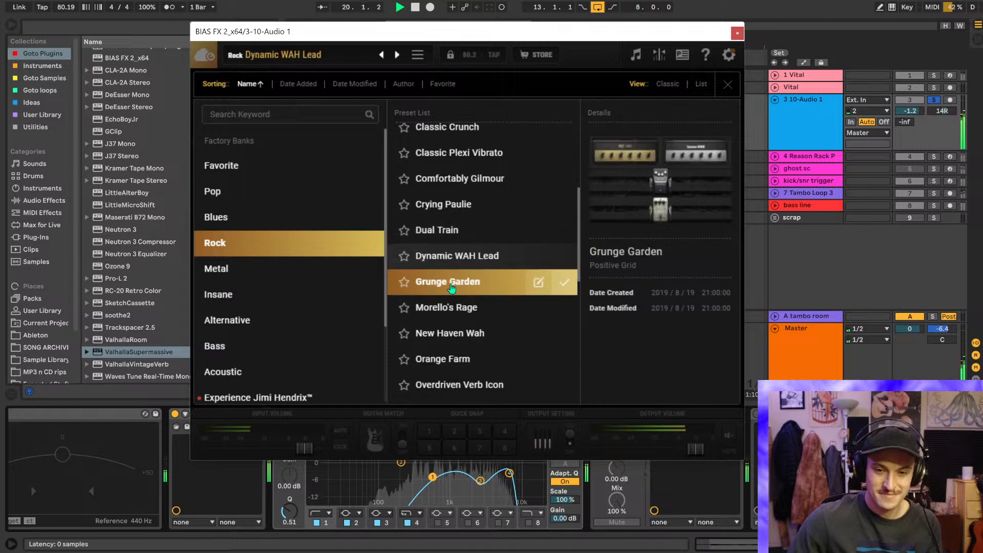
- Audition further Rock presets such as Morello's Rage, New Haven Wah and Phase Runner, and load Pure Plexi
scroll(453, 285, "down", 2)
left_click(462, 246)
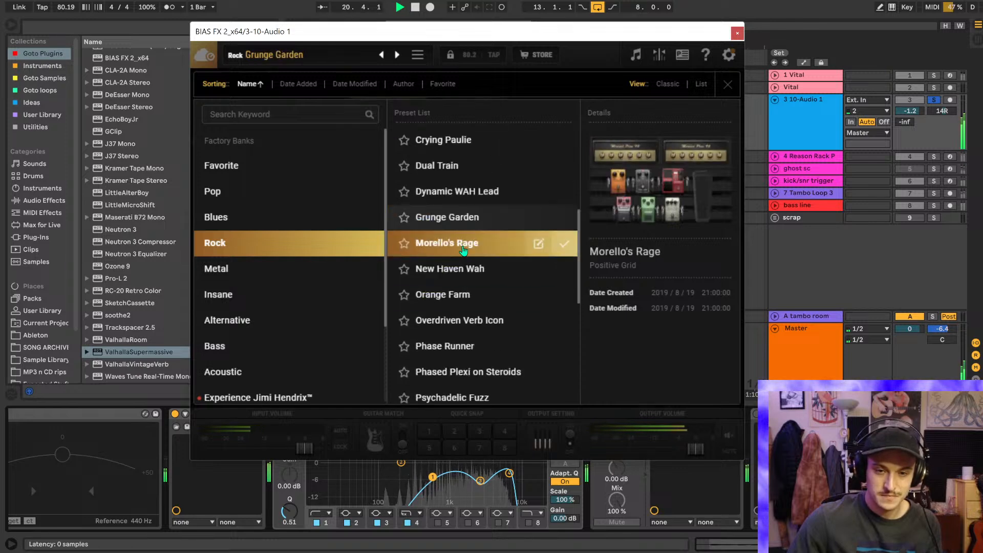
left_click(462, 270)
scroll(462, 270, "down", 3)
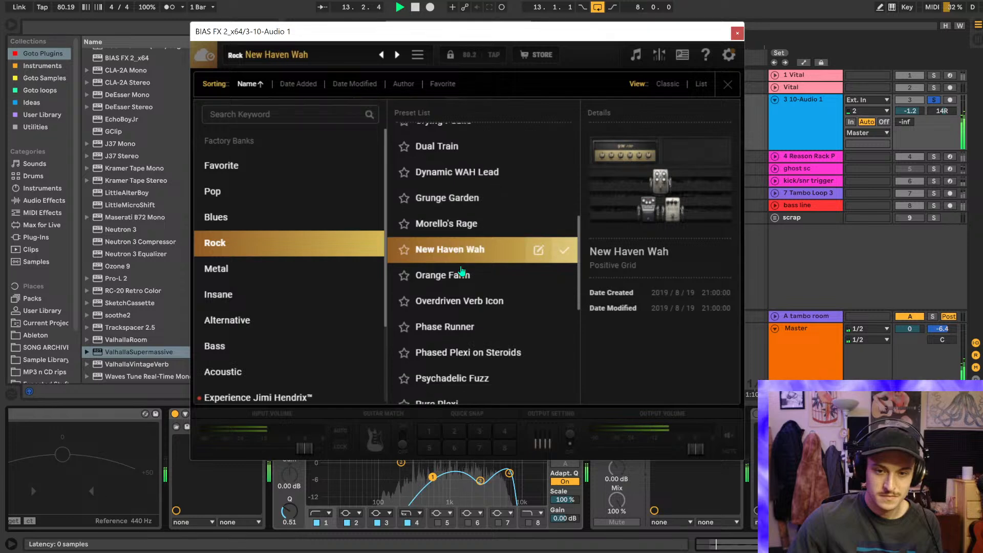
left_click(448, 281)
left_click(455, 338)
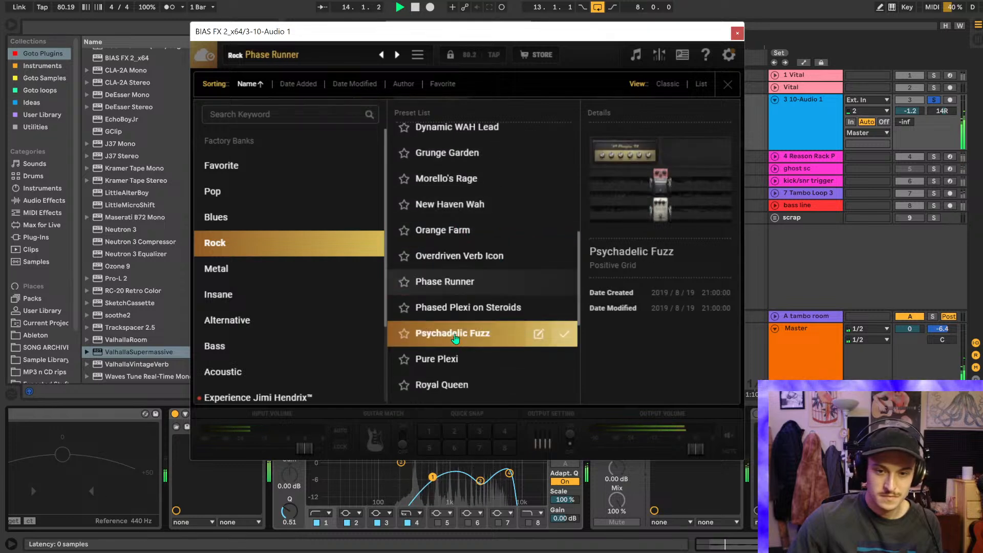
scroll(455, 338, "down", 3)
left_click(448, 296)
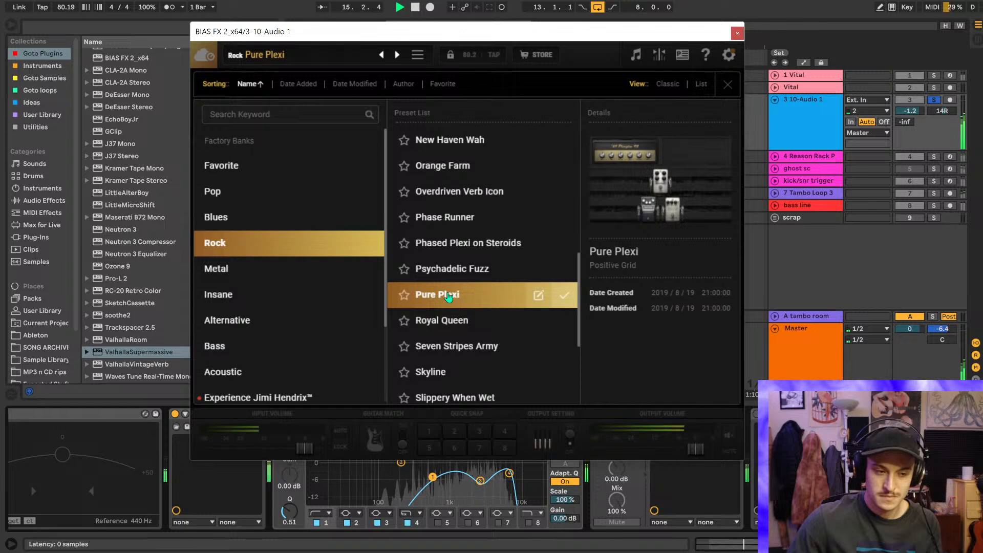
- Solo 1 Vital with the guitar and drums, and clear the solos to hear the guitar in the full mix
left_click(933, 76)
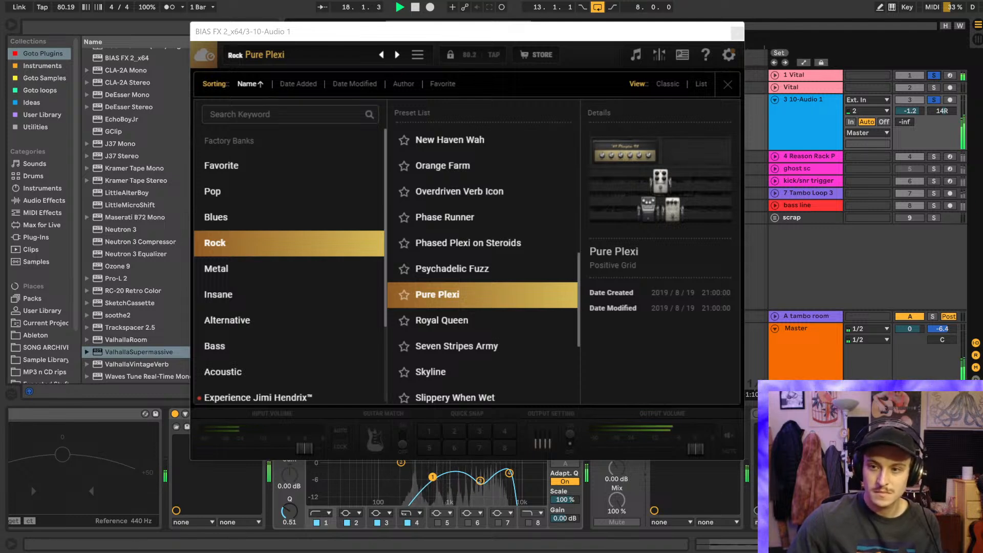
left_click(933, 100)
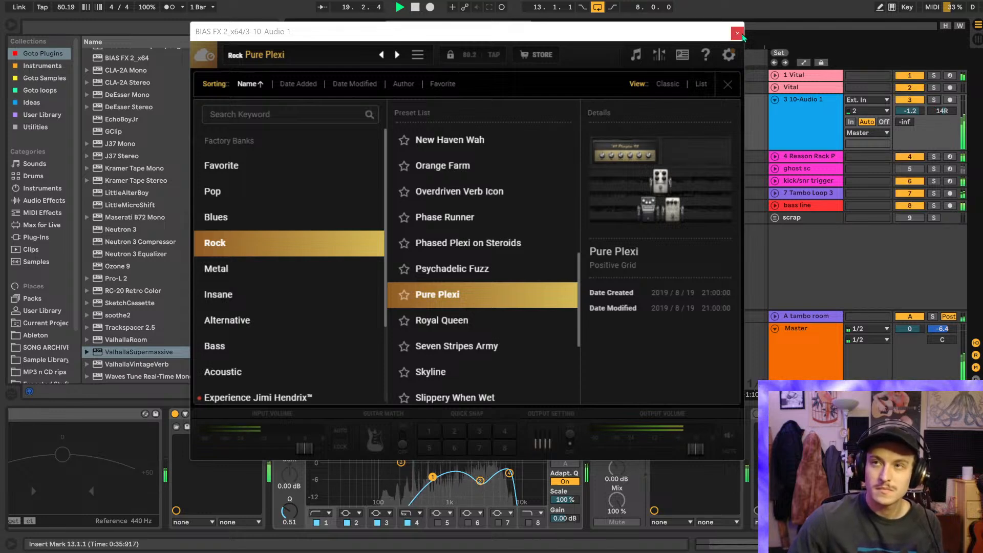
- Try the Royal Queen preset, return to Pure Plexi, and close the preset browser and the BIAS FX 2 window
left_click(464, 321)
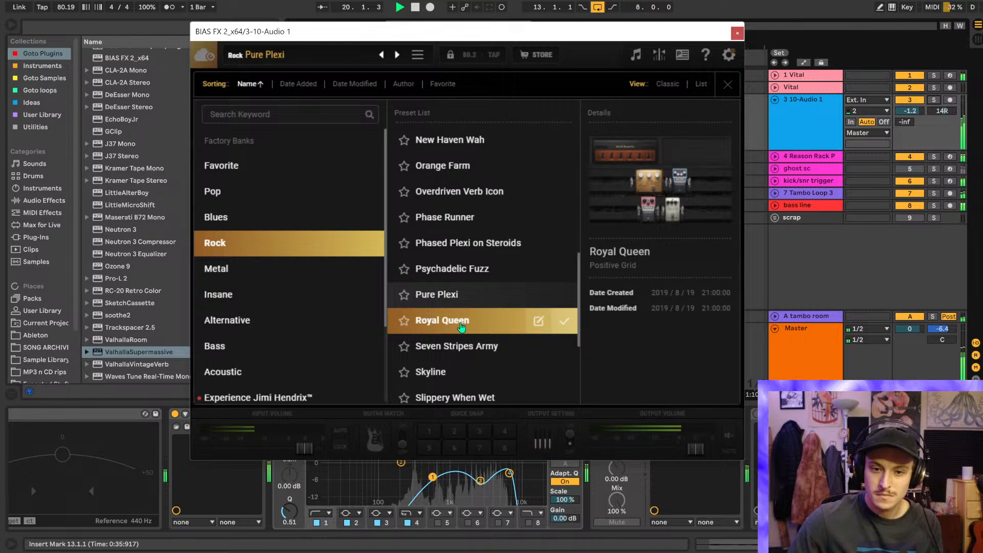
key("Down")
left_click(446, 301)
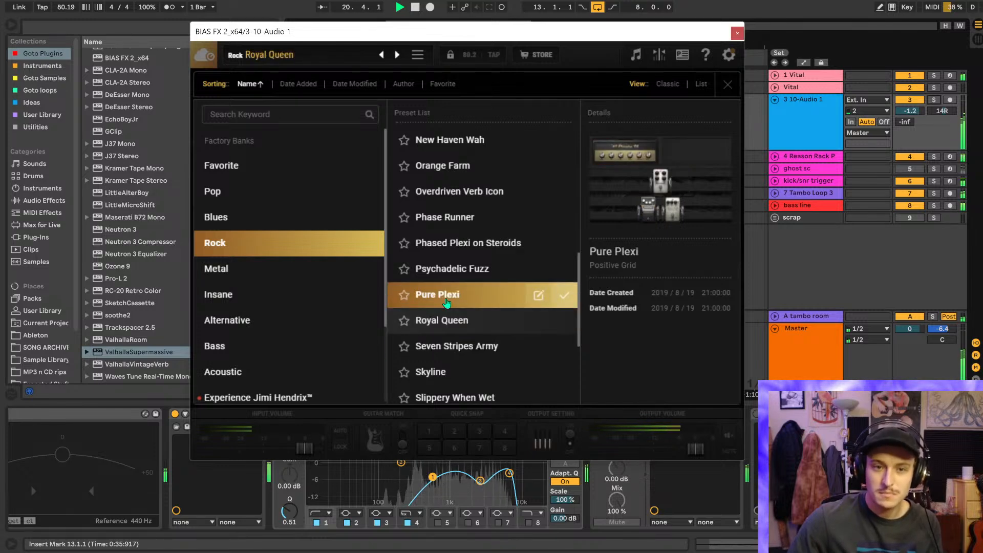
key("Up")
key("Up")
key("Up")
left_click(260, 57)
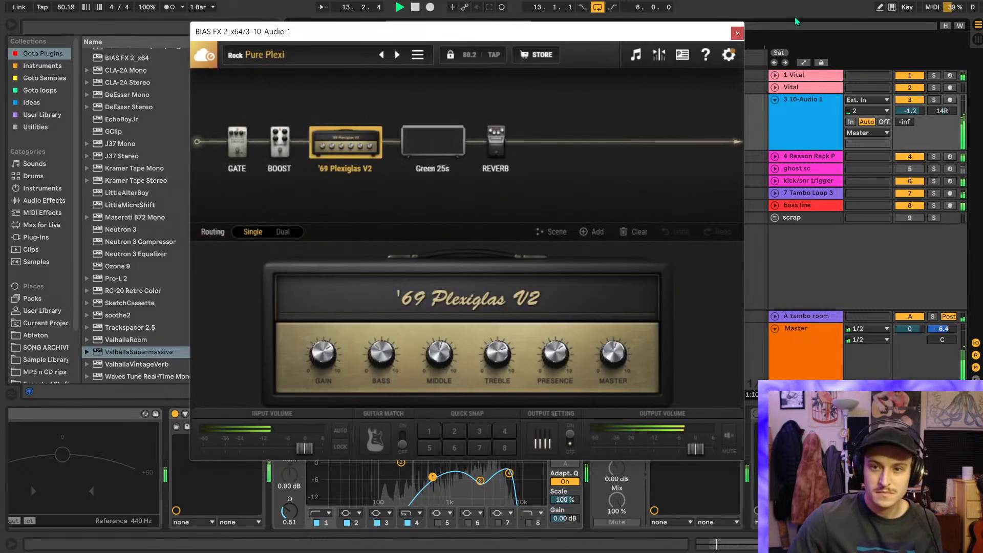
left_click(737, 34)
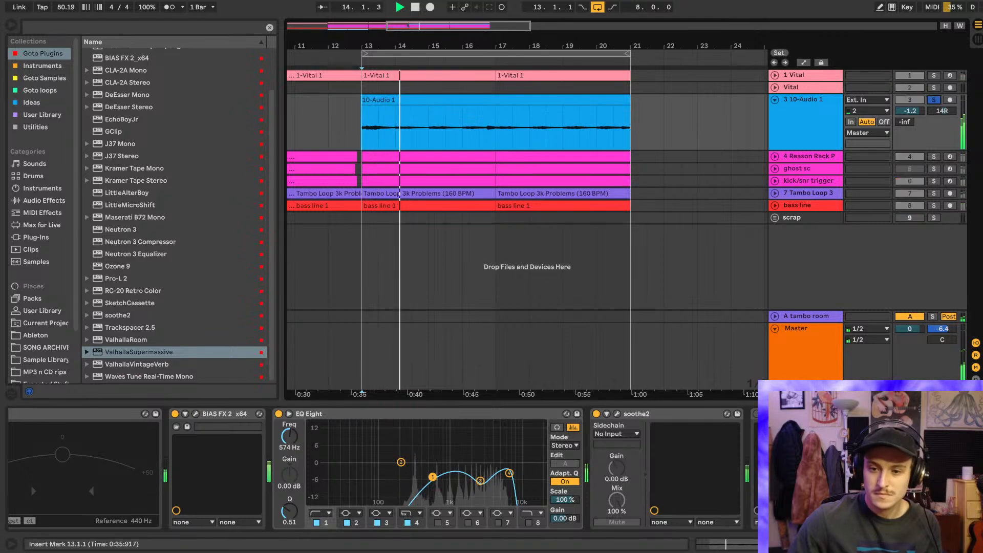
- In the guitar's soothe2, lower band 3 to 6.2 dB sensitivity at 4 kHz and turn the band off
left_click(617, 414)
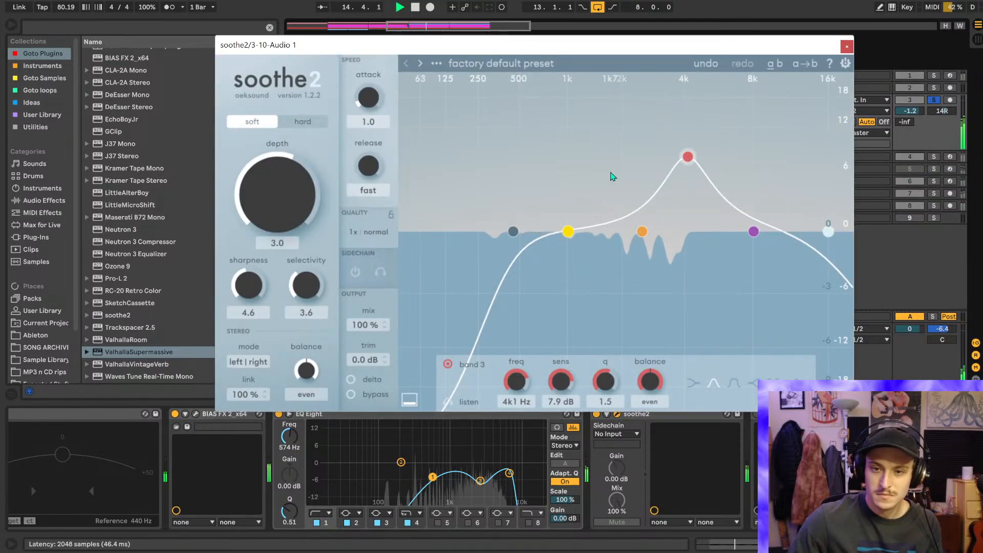
mouse_move(681, 159)
left_mouse_down()
mouse_move(676, 245)
mouse_move(682, 169)
left_mouse_up()
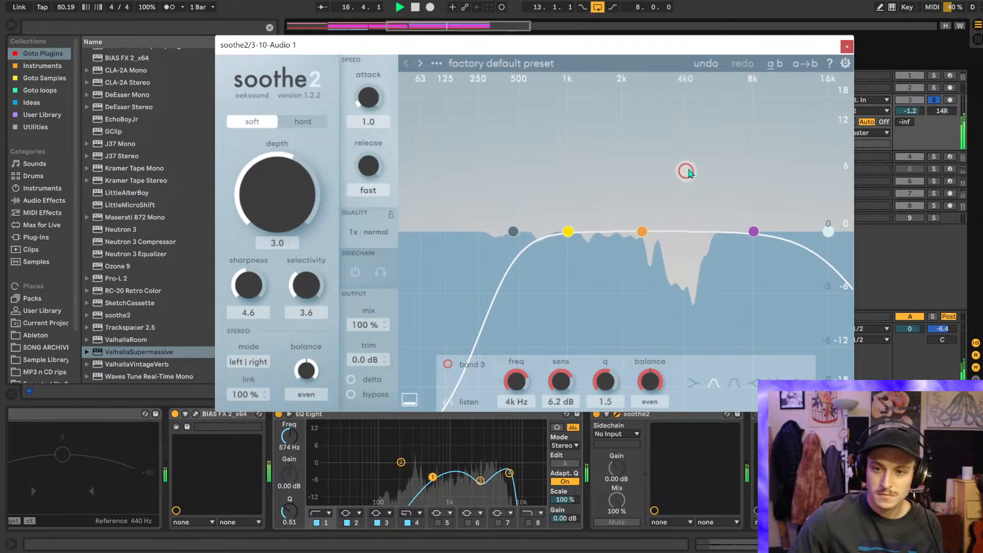
left_click(846, 46)
scroll(640, 270, "right", 1)
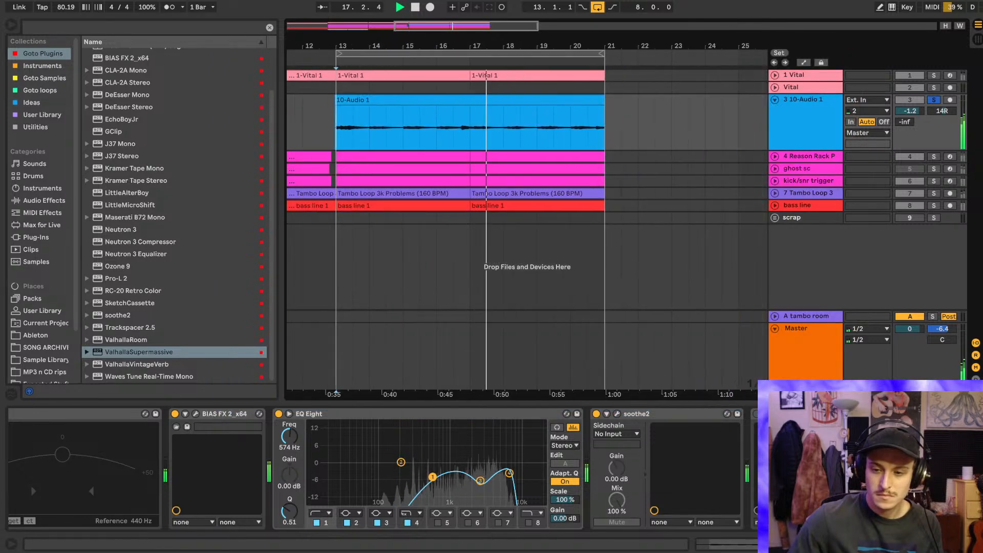
- Lower the mix of the guitar's ValhallaSupermassive reverb to 24.8 %
left_click(777, 414)
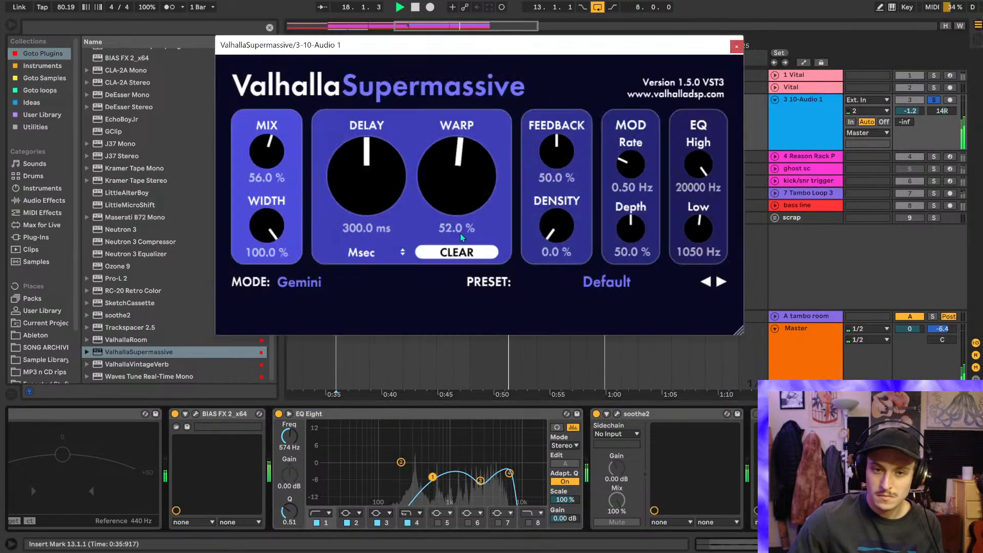
left_click_drag(270, 155, 277, 255)
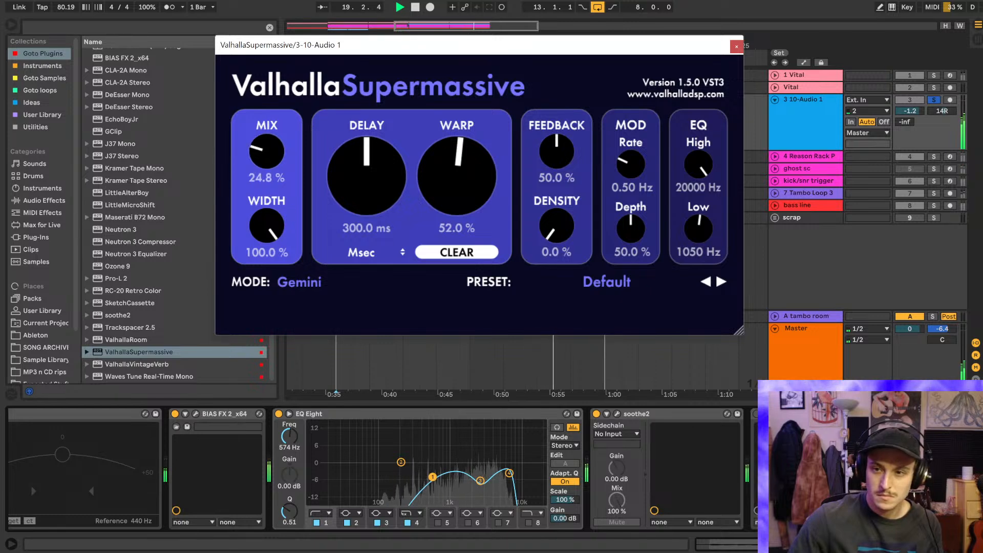
- Clear the solos to hear the full mix, pan the guitar track to 23R and set its volume to 1.3 dB
left_click(933, 89)
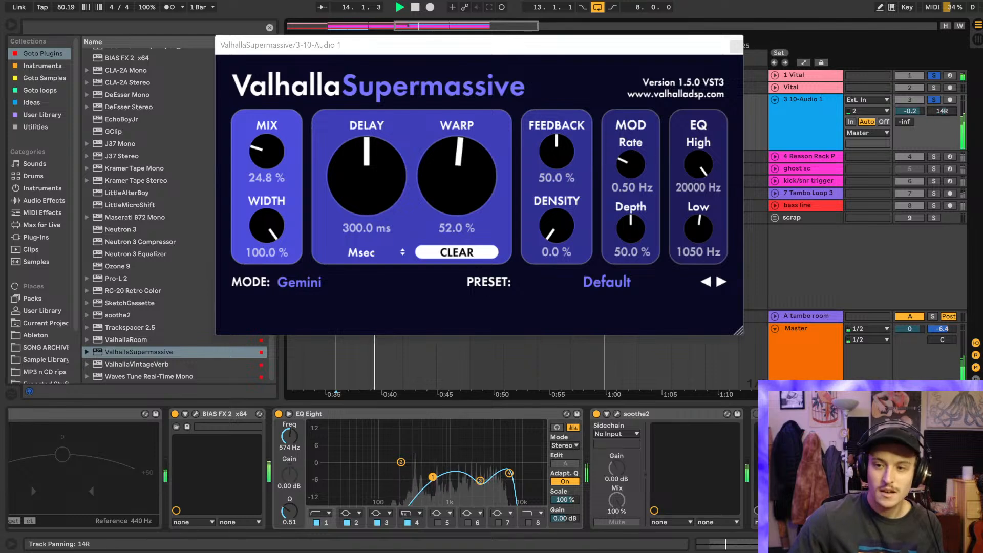
left_click(932, 101)
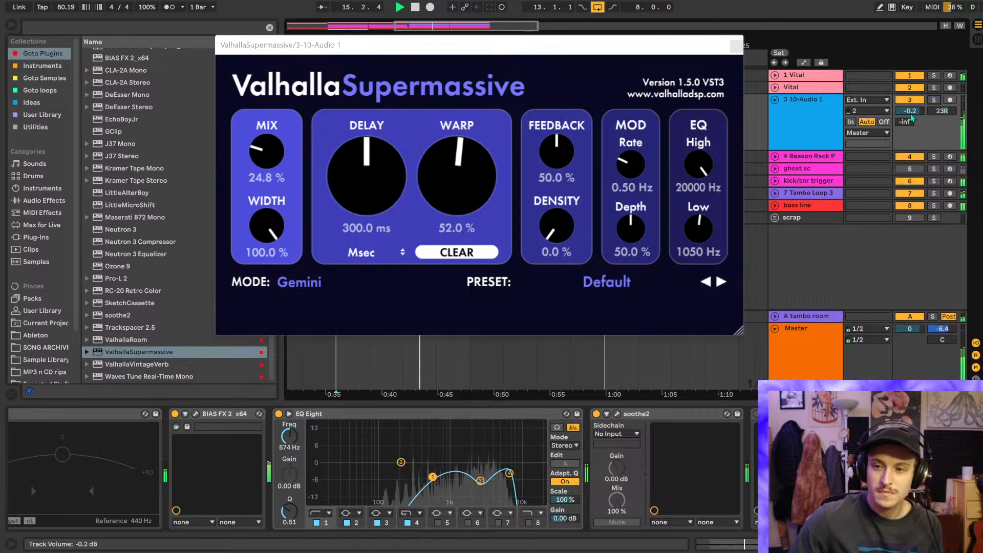
left_click(736, 46)
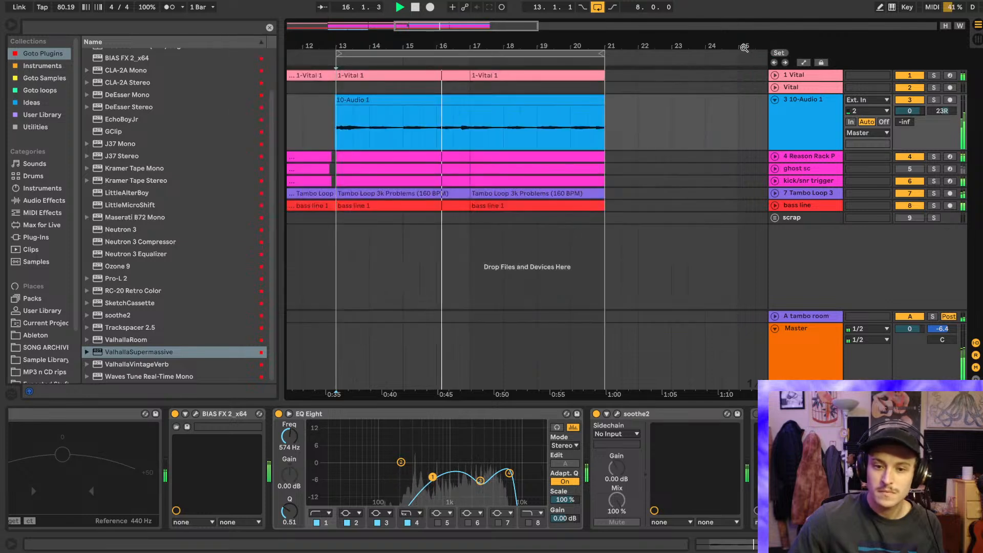
scroll(498, 153, "left", 2)
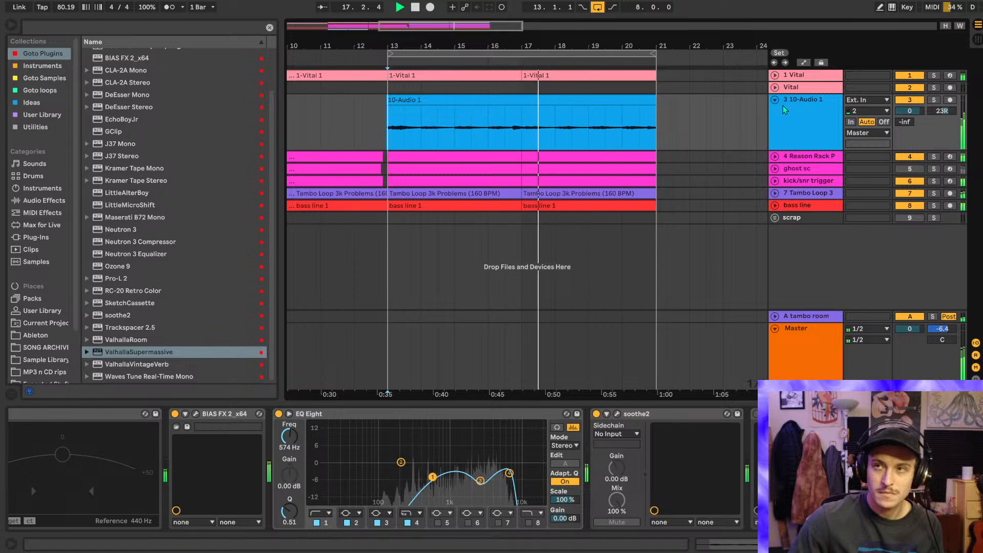
left_click_drag(909, 111, 910, 103)
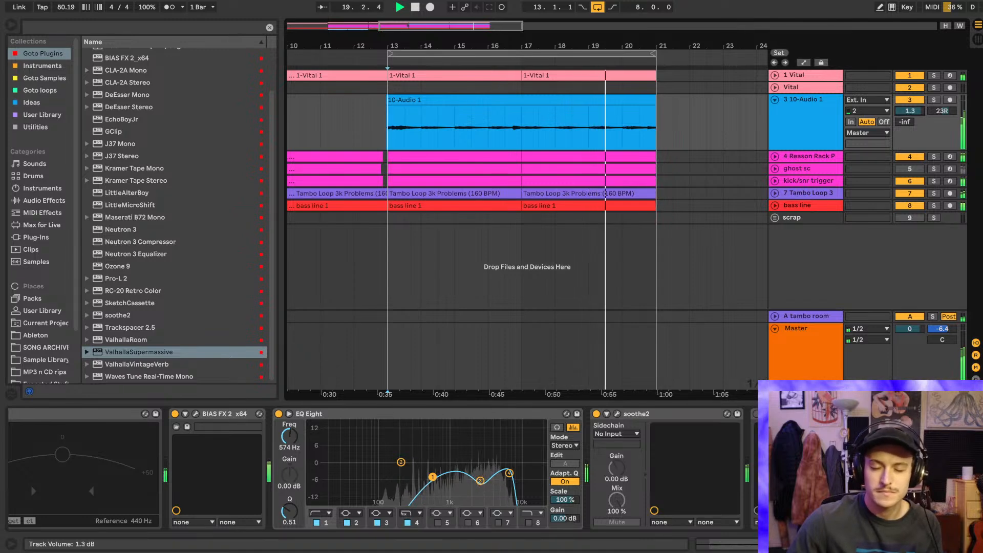
key("space")
- Move the 10-Audio 1 guitar track directly below 1 Vital and group the two tracks
left_click(794, 76)
left_click(800, 125, "shift")
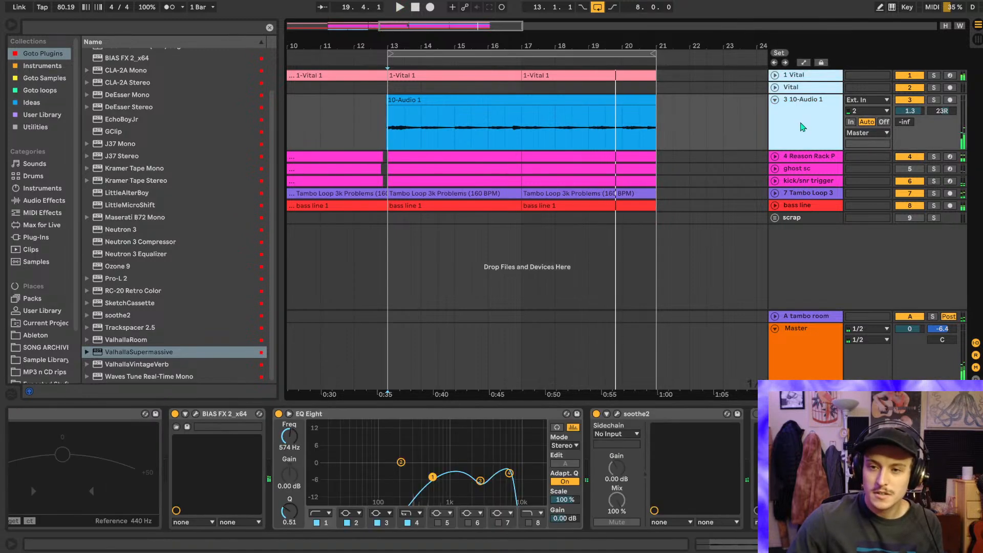
right_click(799, 91)
left_click(800, 91)
left_click(795, 76)
left_click_drag(800, 107, 796, 82)
left_click(794, 79, "shift")
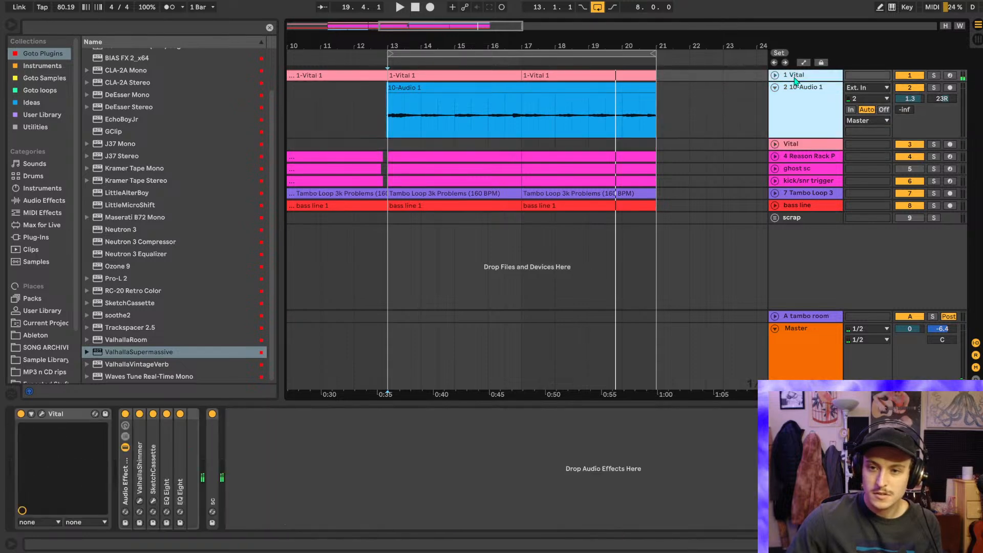
key("ctrl+g")
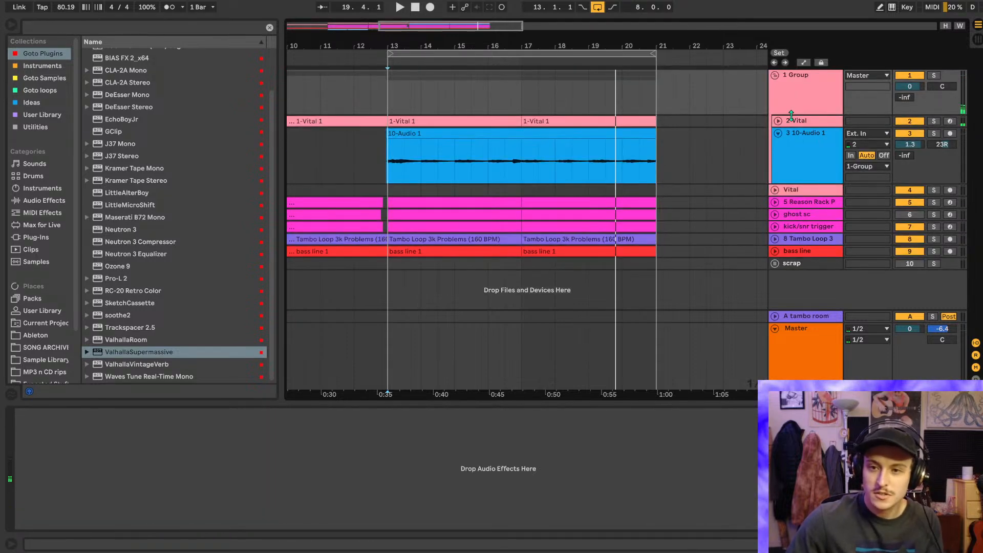
- Move the sc device from the Vital track onto the new group track and fold the 10-Audio 1 track
left_click_drag(213, 460, 688, 241)
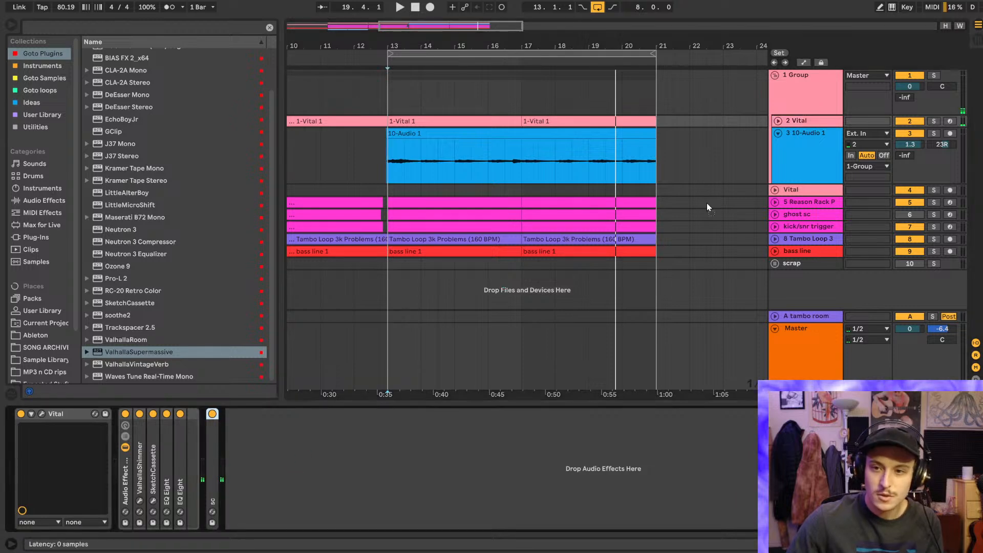
left_click_drag(785, 100, 785, 99)
left_click(778, 132)
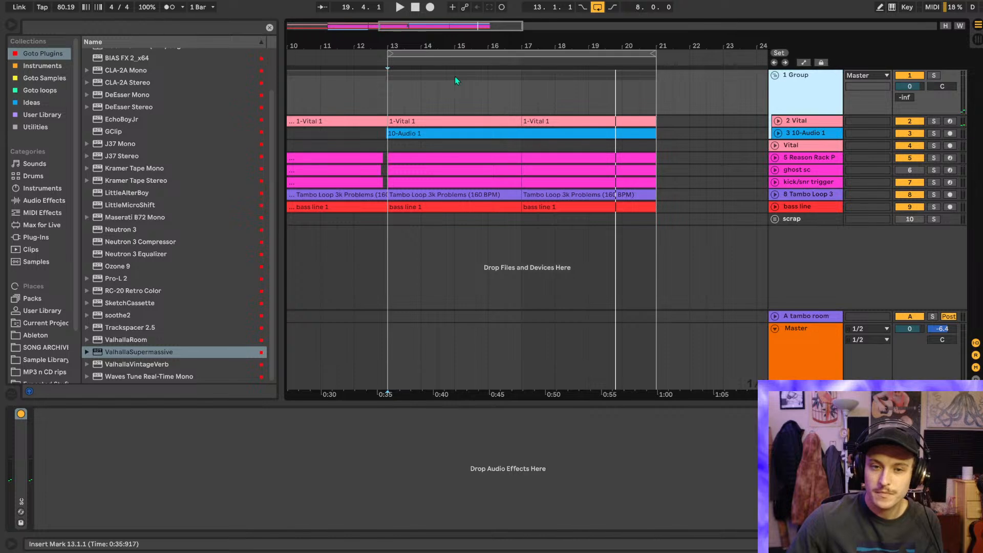
- Play the arrangement from bar 13 and expand the 10-Audio 1 track inside the group
left_click(391, 104)
key("space")
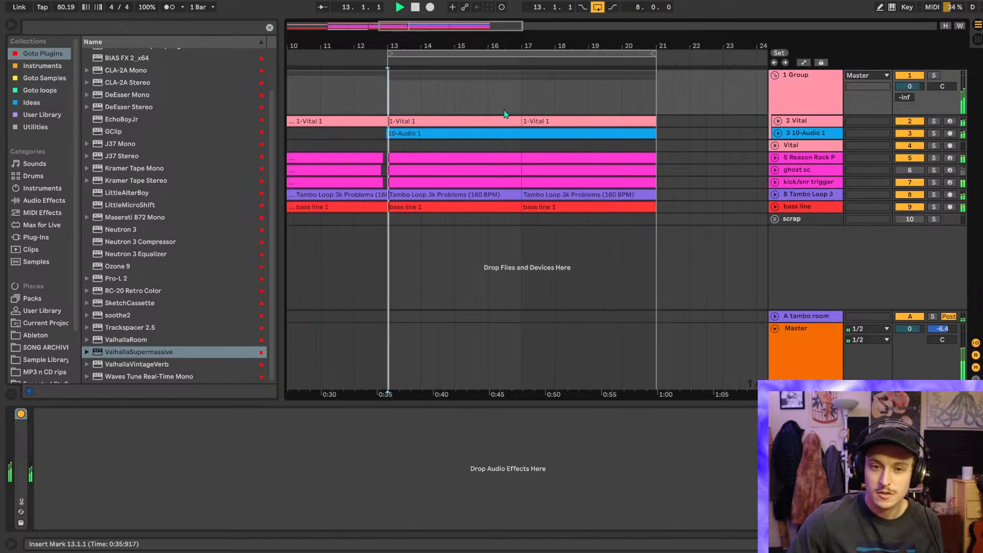
left_click(806, 133)
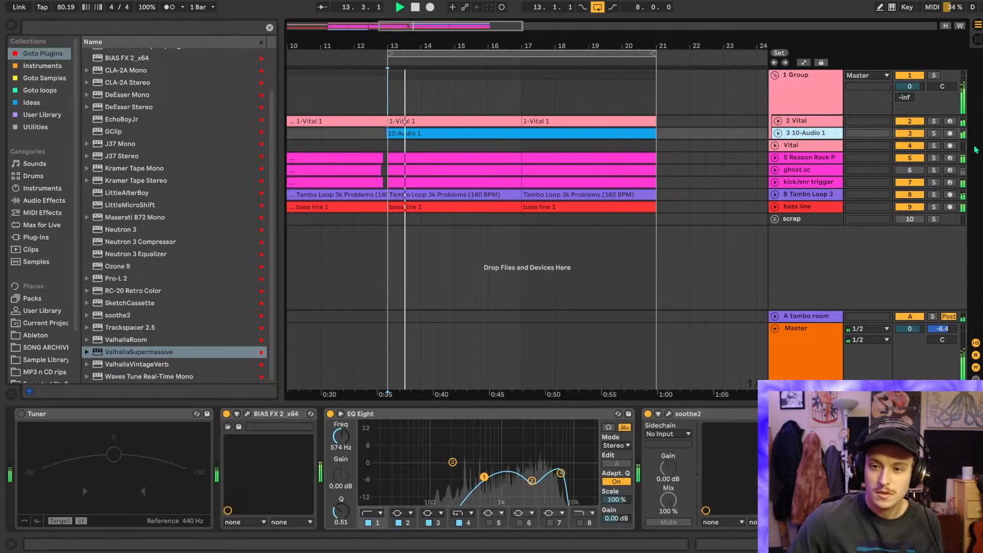
left_click(777, 133)
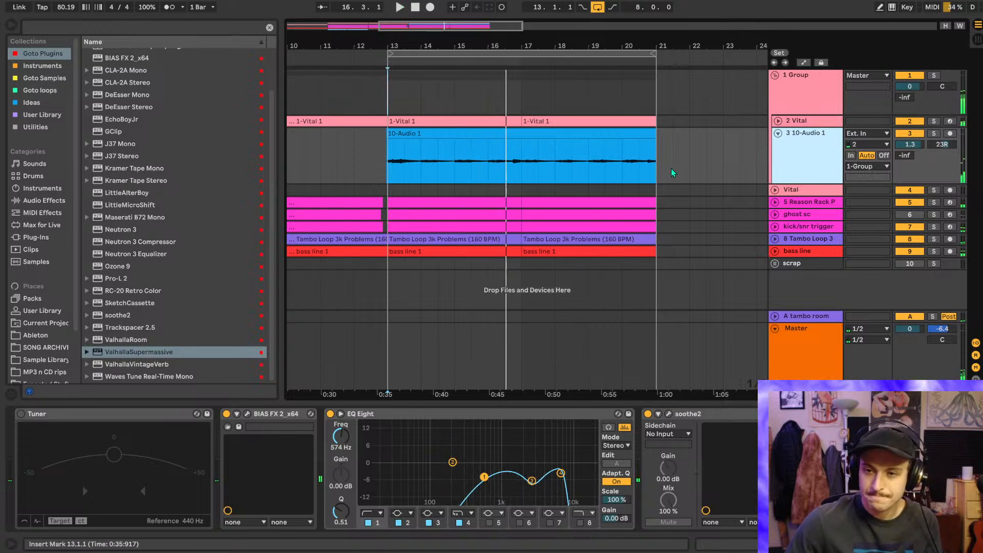
- Undo the grouping of the Vital and 10-Audio 1 tracks and play again from bar 13
key("ctrl+z")
key("ctrl+z")
key("space")
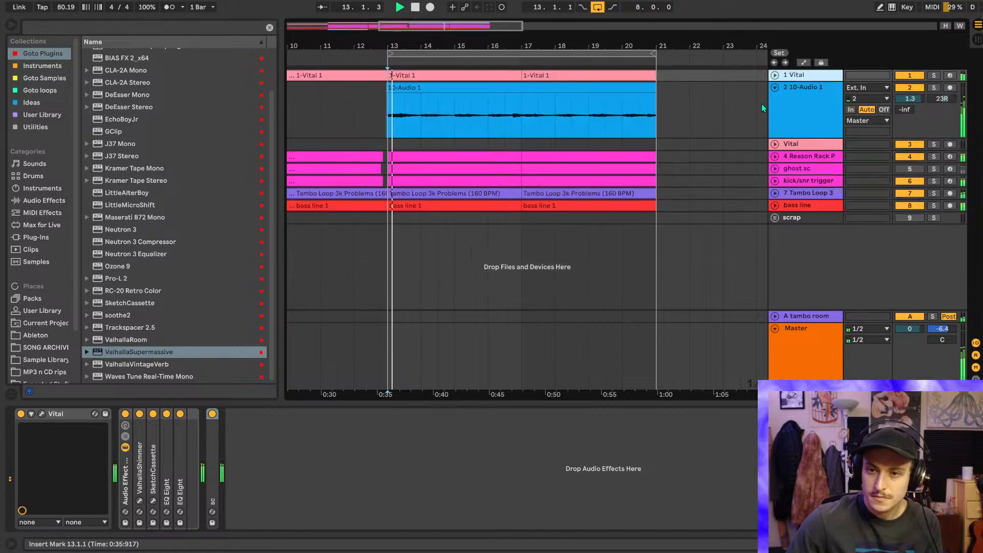
- Set the 10-Audio 1 track's volume to 1.0 dB and its panning to 30L
left_click_drag(917, 99, 916, 100)
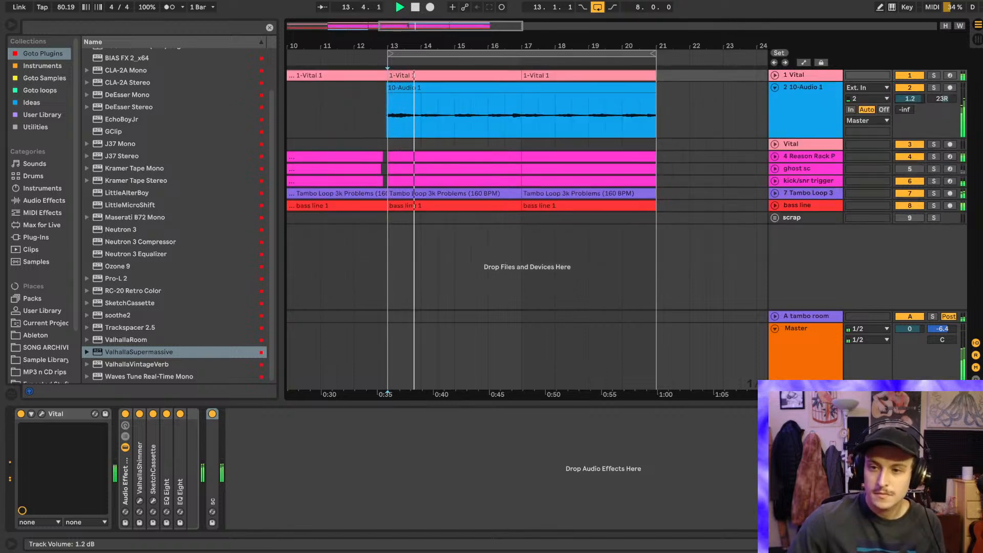
left_click(807, 112)
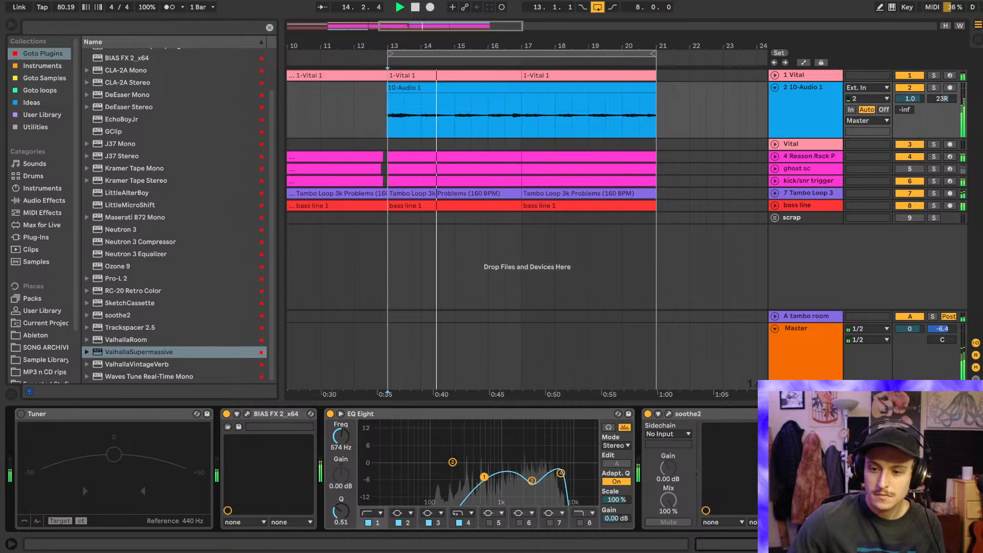
scroll(676, 414, "right", 3)
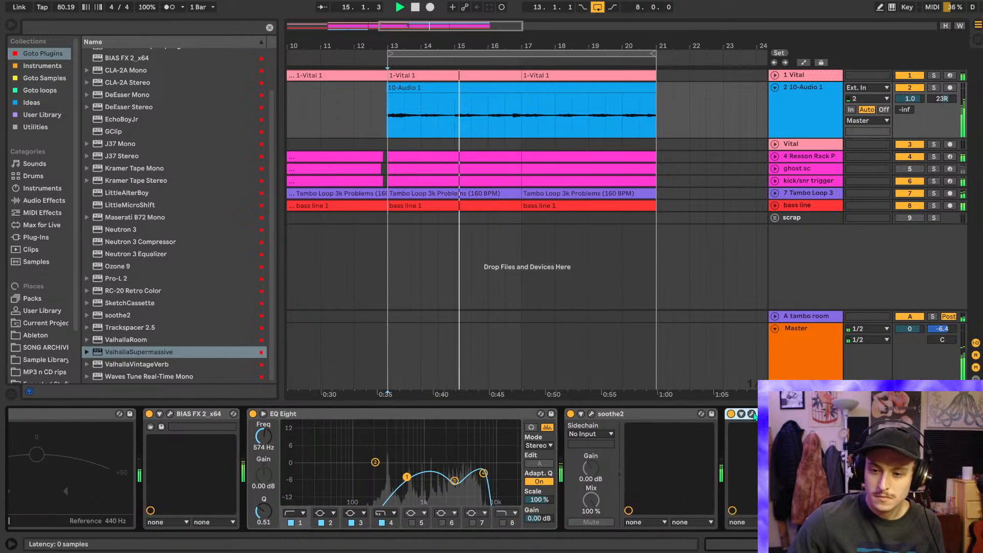
left_click_drag(941, 99, 942, 95)
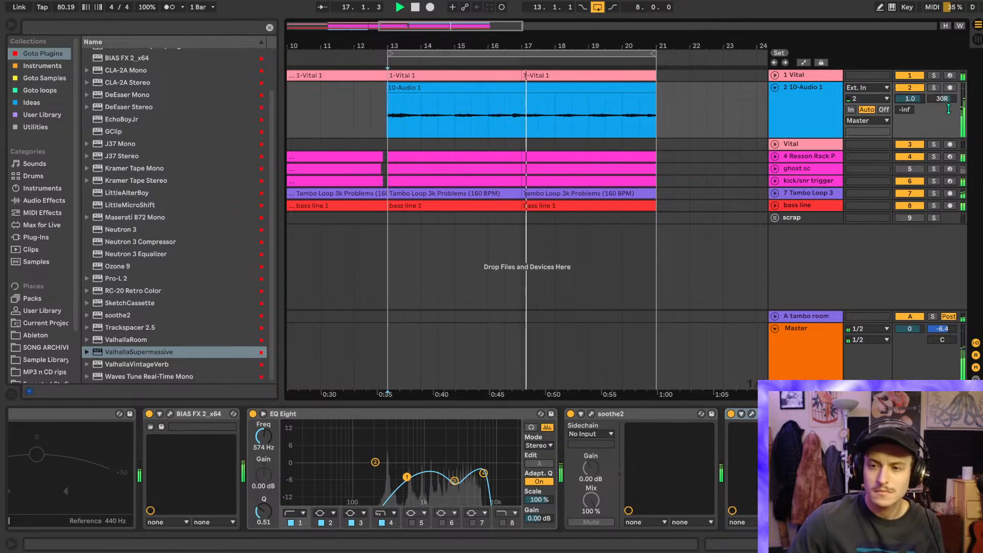
left_click_drag(942, 99, 942, 105)
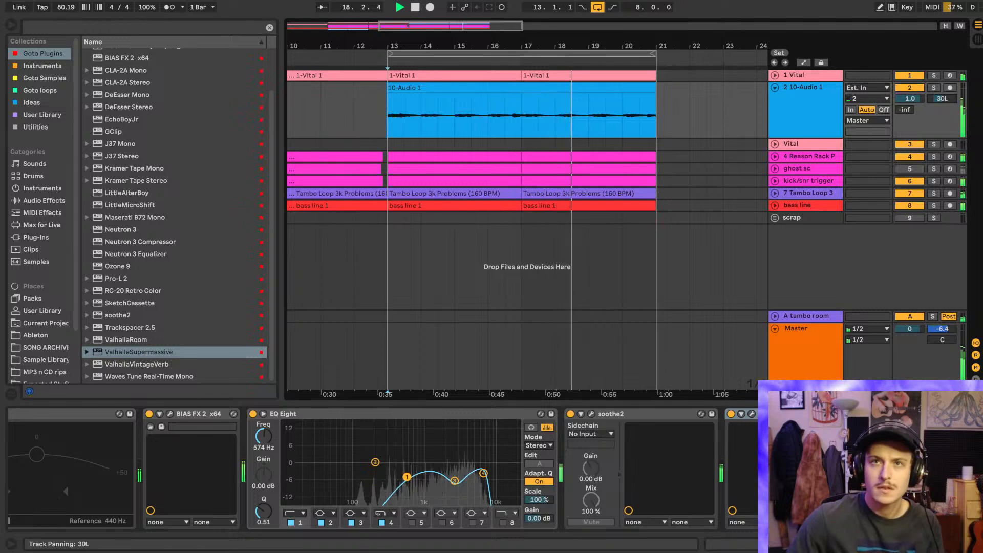
- Adjust the 10-Audio 1 EQ Eight, moving band 4 to 6.12 kHz and band 1 to 612 Hz, checking in solo
left_click(820, 114)
key("space")
key("space")
key("s")
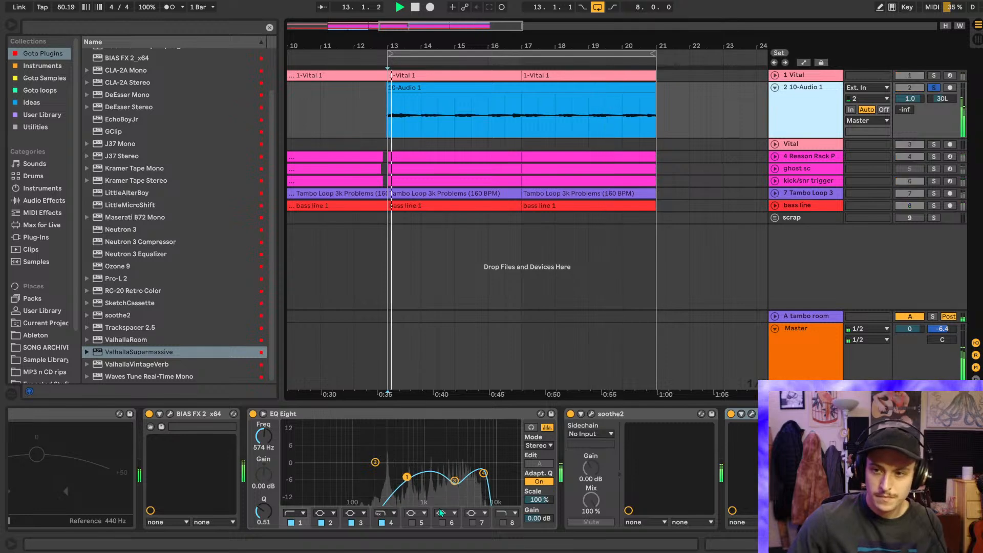
left_click_drag(483, 473, 478, 474)
key("s")
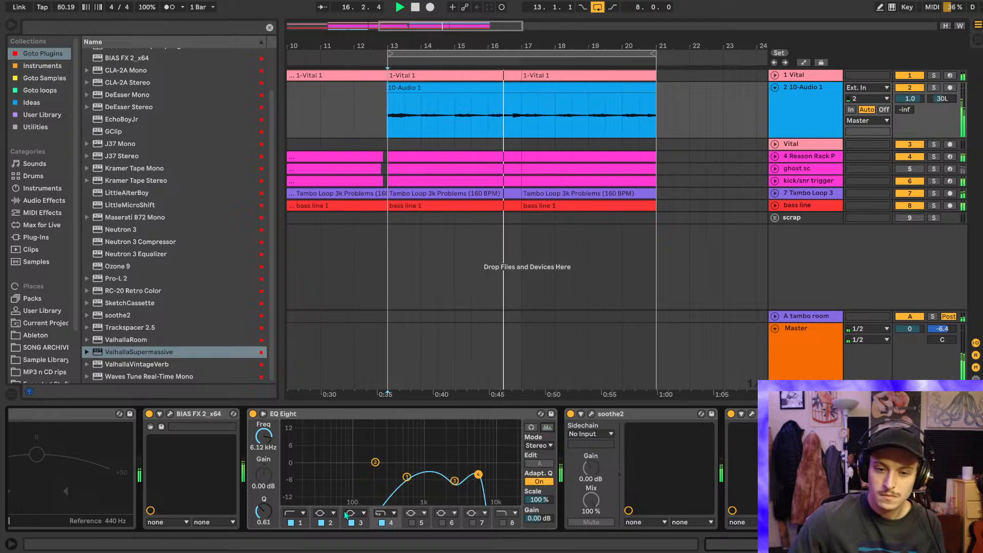
left_click(306, 523)
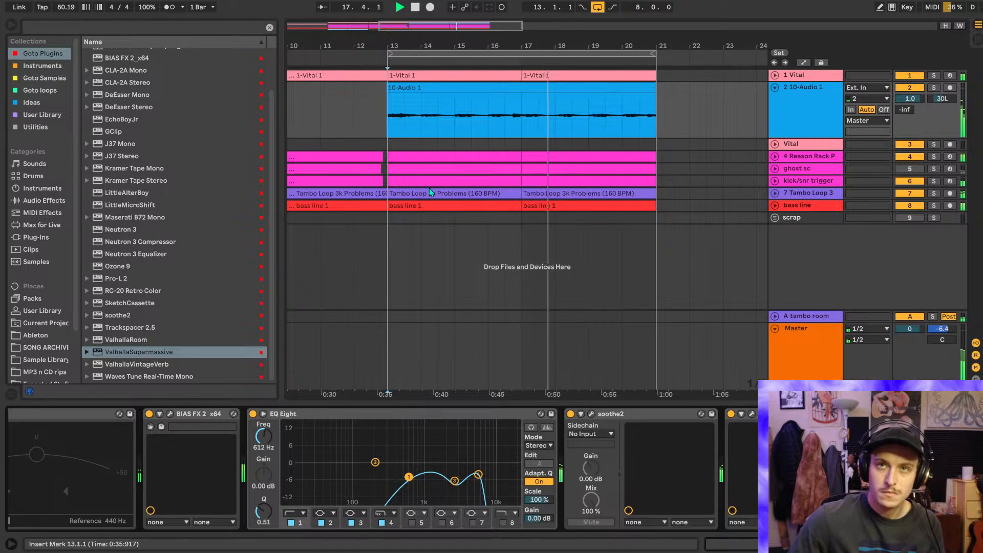
- Lower the 10-Audio 1 track's volume to 0.7 dB and turn off the arrangement loop
scroll(423, 156, "left", 2)
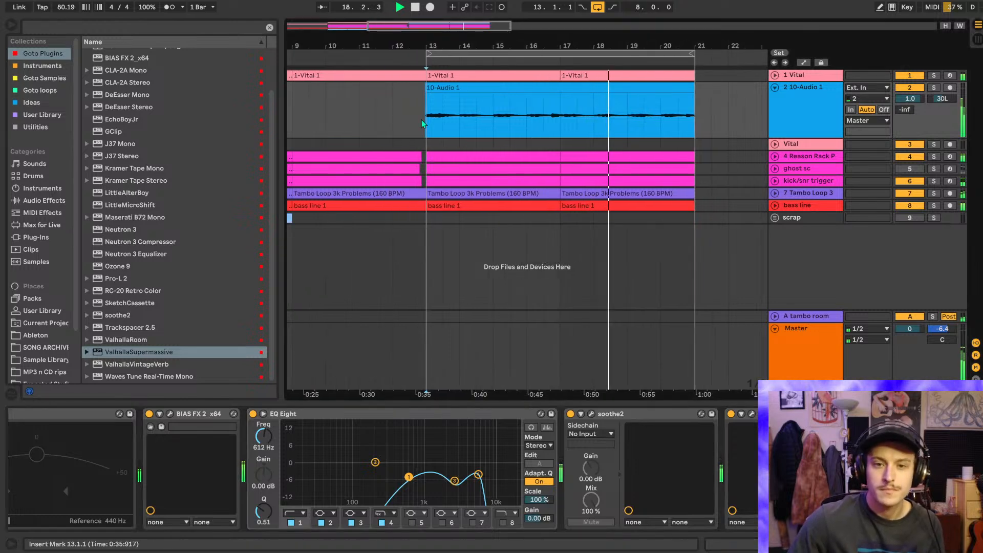
left_click_drag(910, 98, 909, 102)
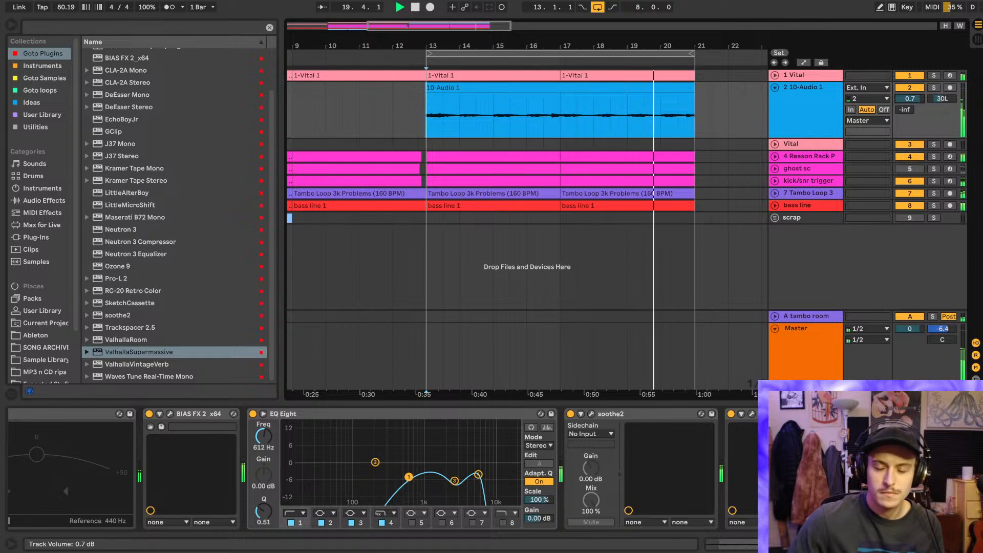
key("ctrl+l")
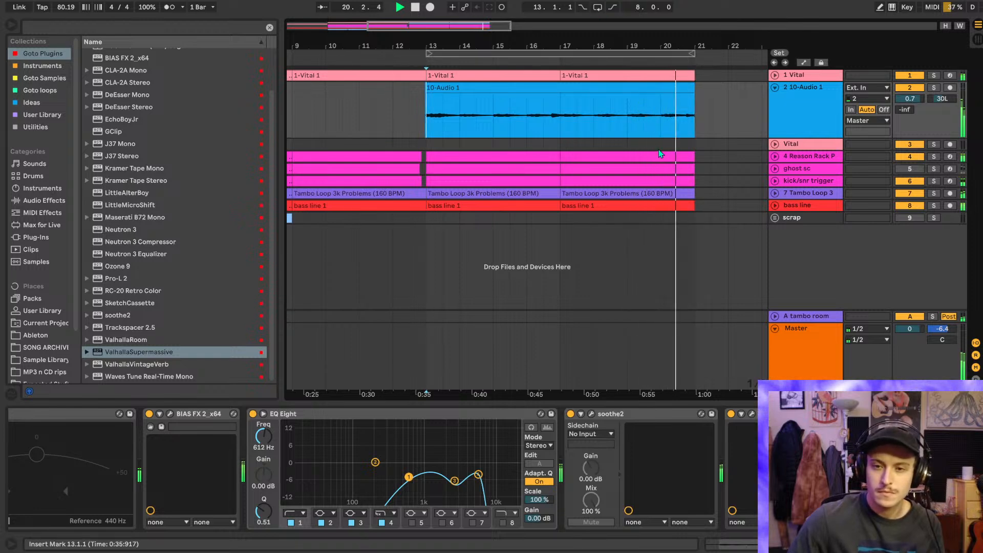
- Extend the end of the 10-Audio 1 clip just over a beat past bar 21, with a short fade-out
left_click_drag(618, 91, 594, 101)
scroll(634, 110, "up", 5)
key("space")
scroll(601, 143, "down", 3)
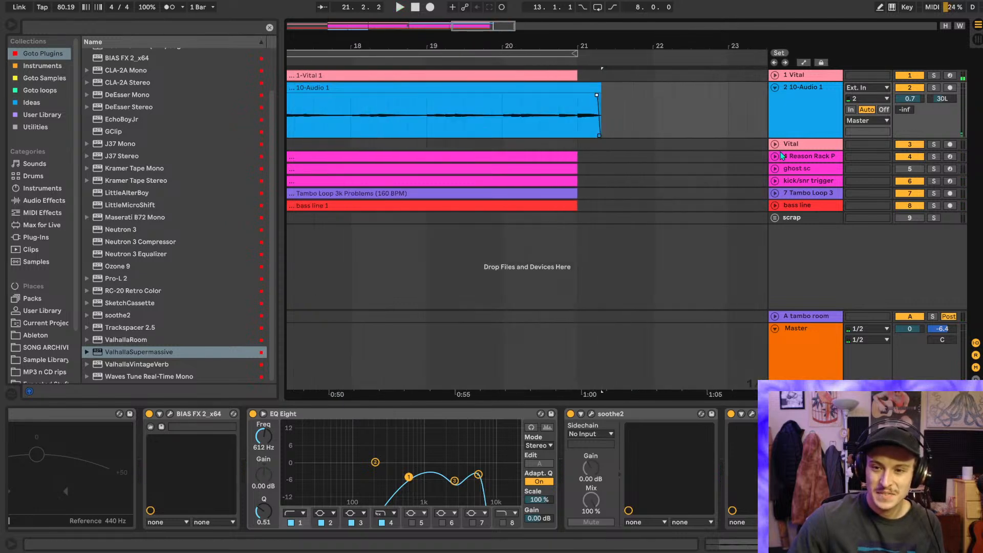
- Duplicate the last Reason Rack clip at bar 21, trim the copy to half a beat, and play the ending
left_click(774, 156)
left_click(545, 154)
scroll(563, 154, "down", 3)
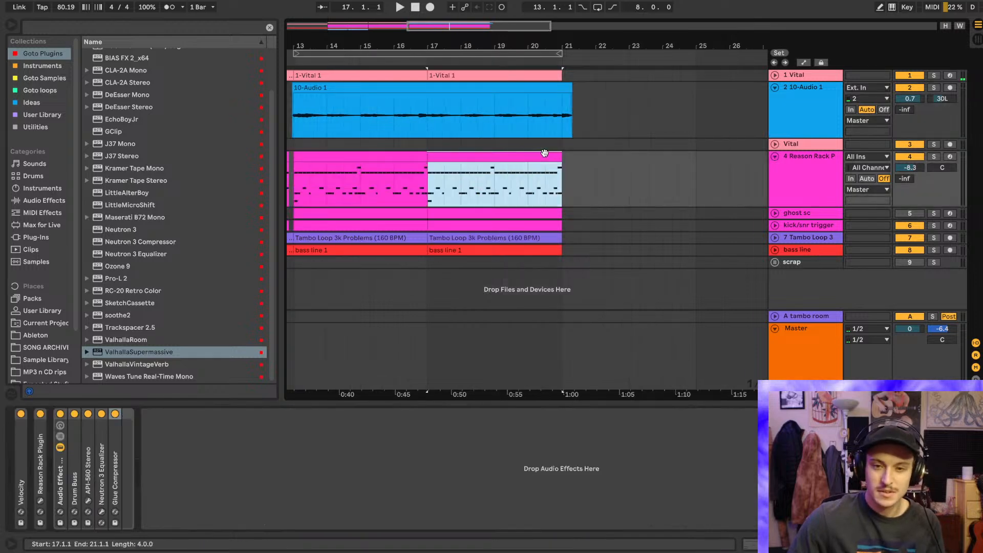
key("ctrl+d")
left_click_drag(649, 164, 524, 172)
scroll(537, 172, "up", 5)
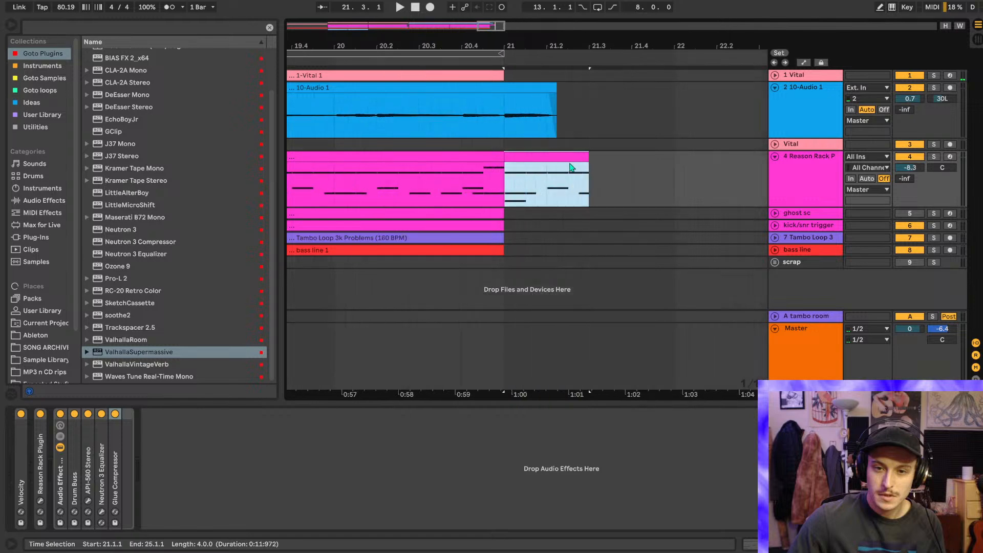
left_click_drag(584, 159, 525, 165)
left_click(483, 185)
key("space")
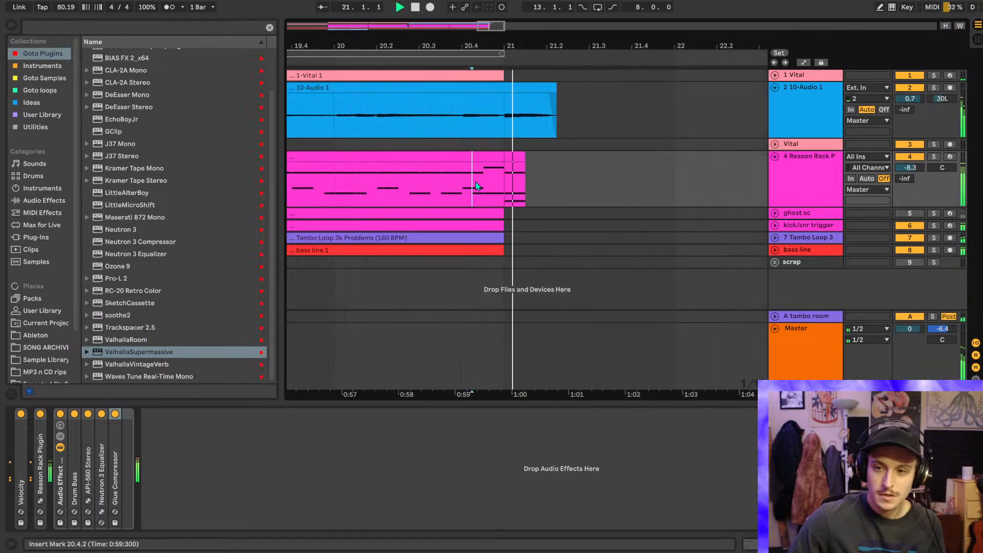
- Duplicate the last kick/snr trigger clip at bar 21, trim the copy to half a beat, and play the ending
left_click(775, 225)
scroll(634, 230, "down", 5)
left_click(511, 222)
key("ctrl+d")
left_click_drag(741, 230, 560, 244)
scroll(607, 228, "up", 3)
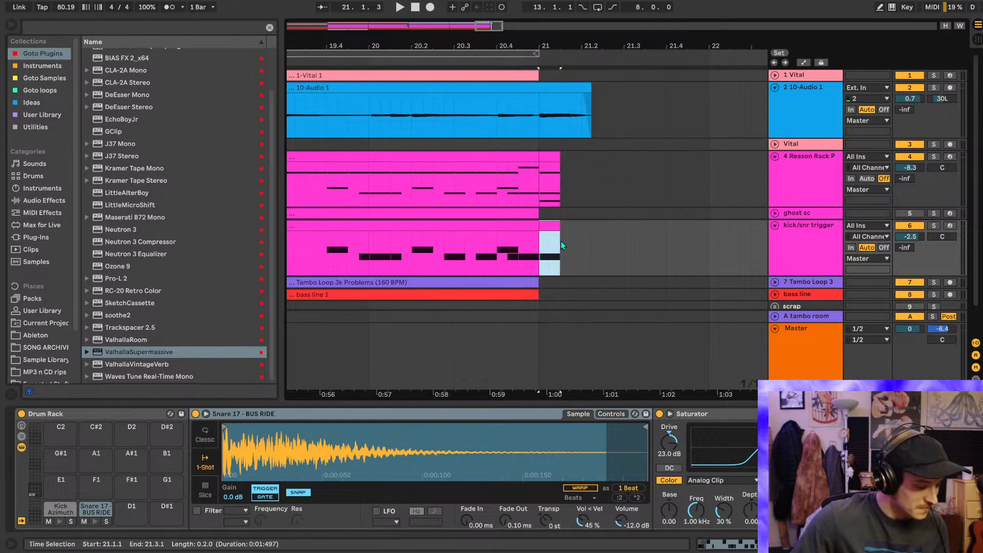
left_click(347, 250)
key("space")
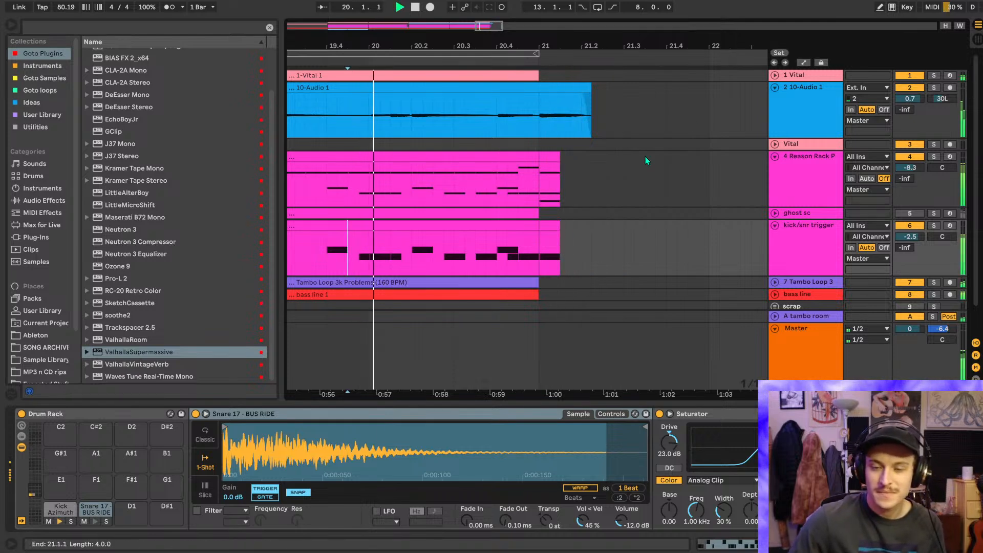
- Collapse the kick/snr trigger, Reason Rack and 10-Audio 1 tracks
left_click(777, 224)
left_click(777, 156)
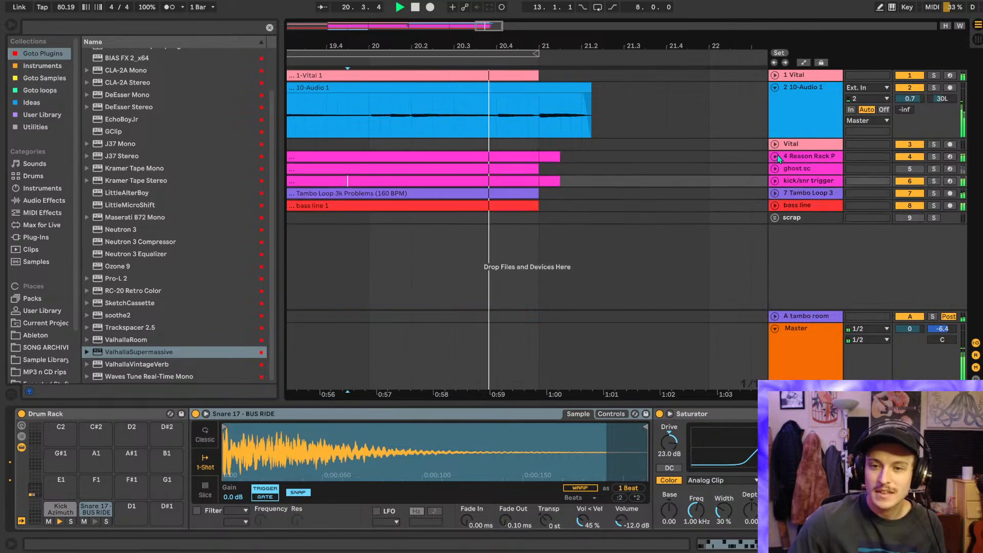
left_click(774, 87)
scroll(689, 111, "down", 2)
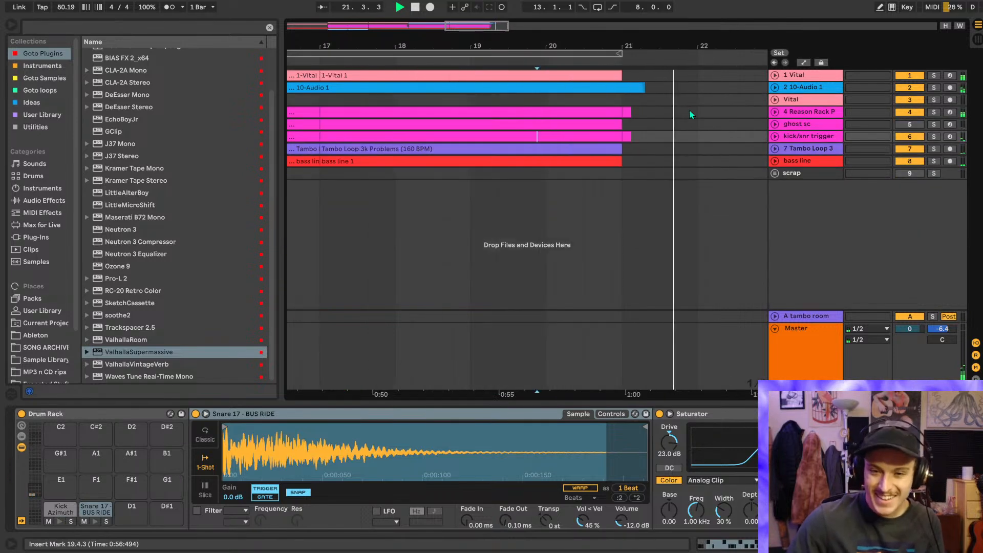
- Try duplicating the last bass line clip at bar 21 and trimming the copy to three sixteenths, and play the ending
left_click(774, 160)
left_click(571, 162)
key("ctrl+d")
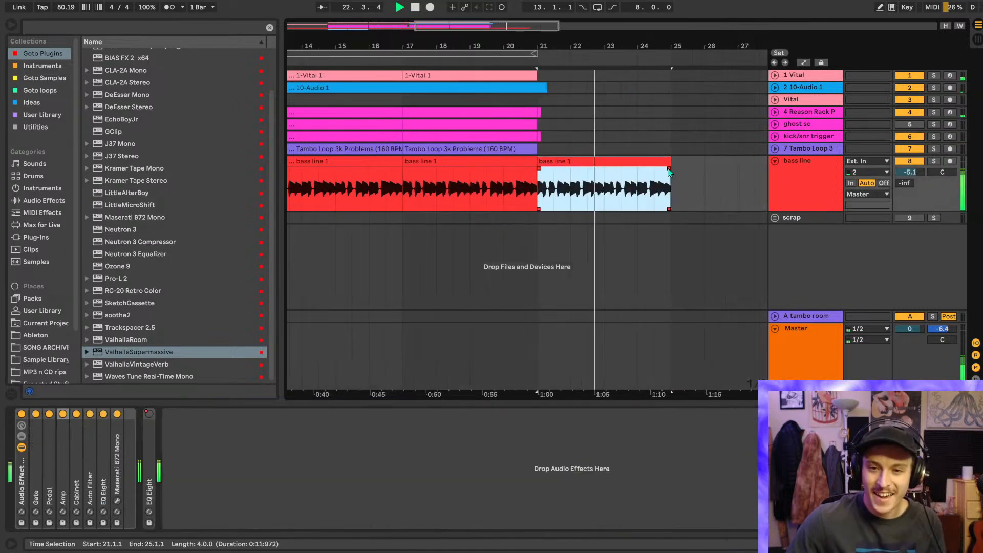
left_click_drag(668, 176, 500, 178)
scroll(552, 176, "up", 5)
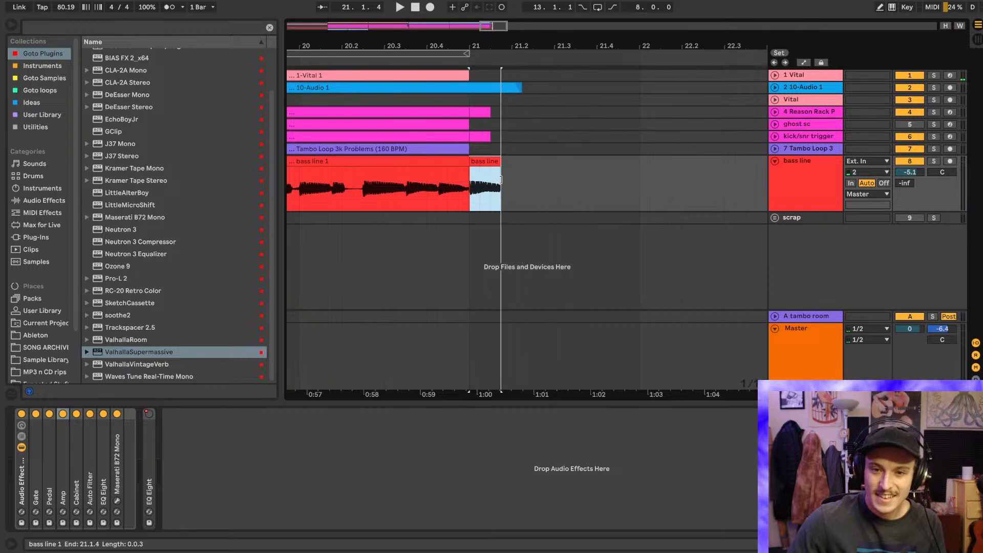
left_click(437, 194)
key("space")
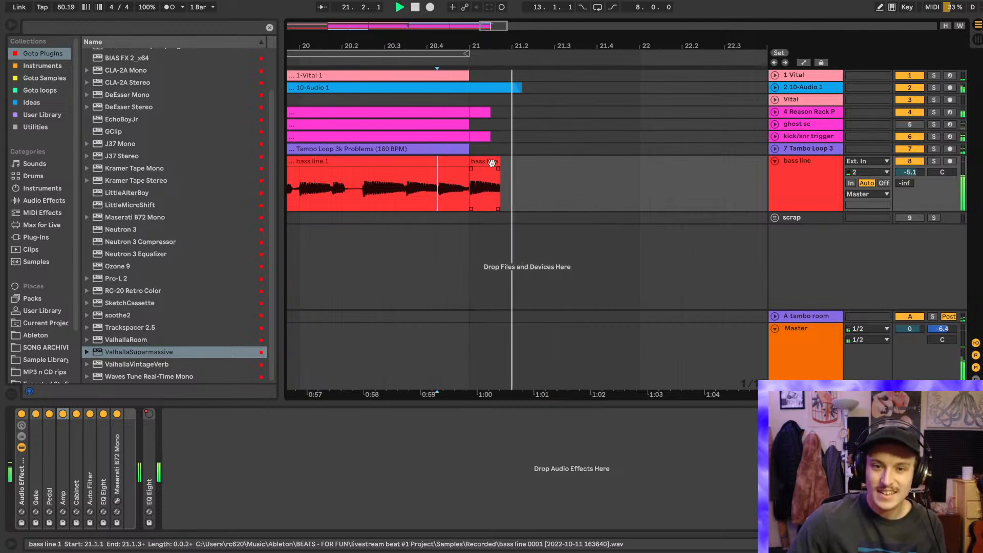
- Try extending the bass line audio to almost two beats past bar 21 and play the ending
scroll(497, 165, "up", 5)
key("space")
left_click_drag(493, 185, 558, 163)
scroll(545, 185, "down", 5)
scroll(539, 188, "up", 5)
left_click(531, 194)
key("space")
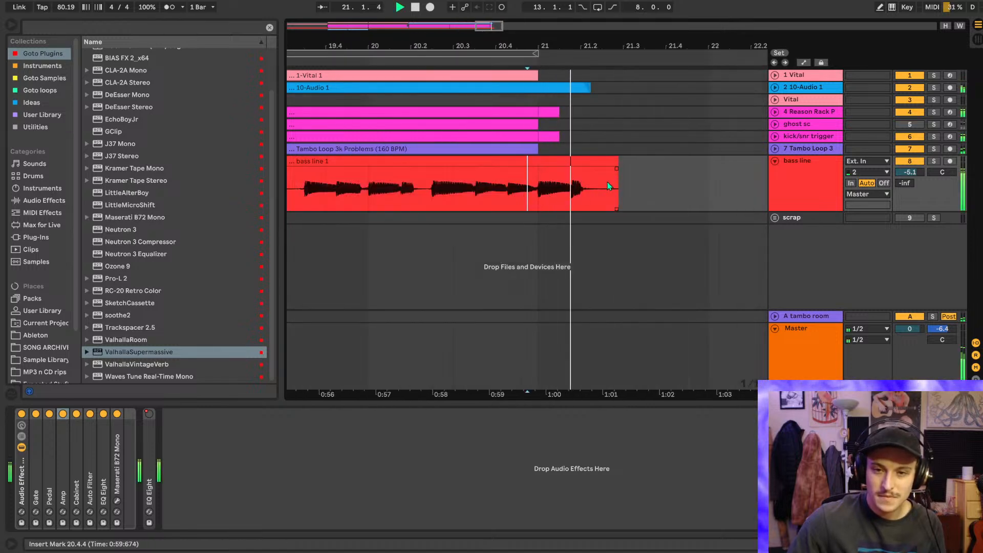
- Trim the bass line clip back to end at bar 21 and play the ending
key("space")
left_click_drag(612, 164, 409, 160)
left_click(496, 191)
key("space")
scroll(568, 186, "up", 5)
scroll(367, 192, "down", 5)
left_click(367, 192)
key("space")
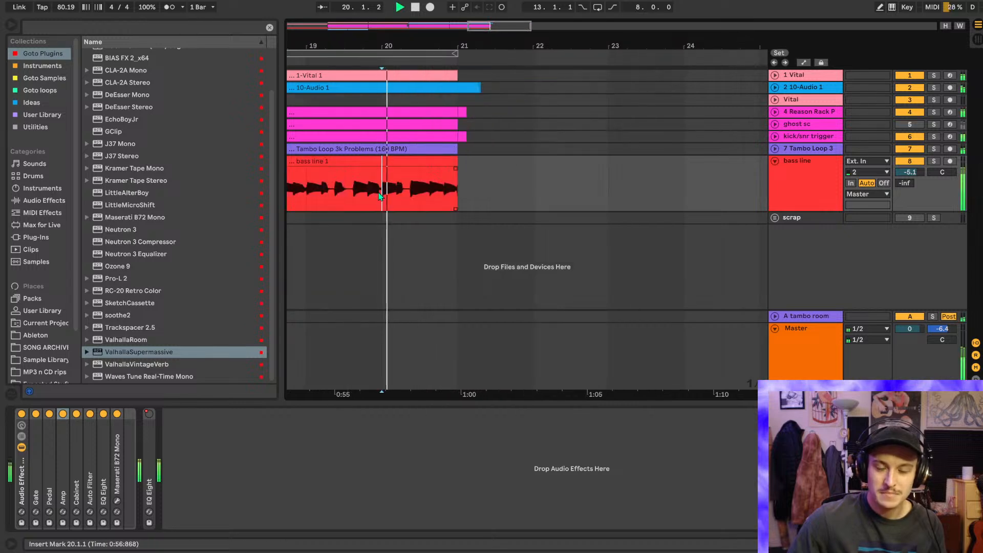
- Collapse the bass line track and open the short Reason Rack clip at bar 21 for note editing
left_click(775, 161)
scroll(596, 137, "left", 2)
left_click(775, 112)
left_click(514, 113)
key("space")
double_click(514, 114)
- Deactivate the A2 note in the short Reason Rack clip at bar 21 and play the ending
left_click(382, 264)
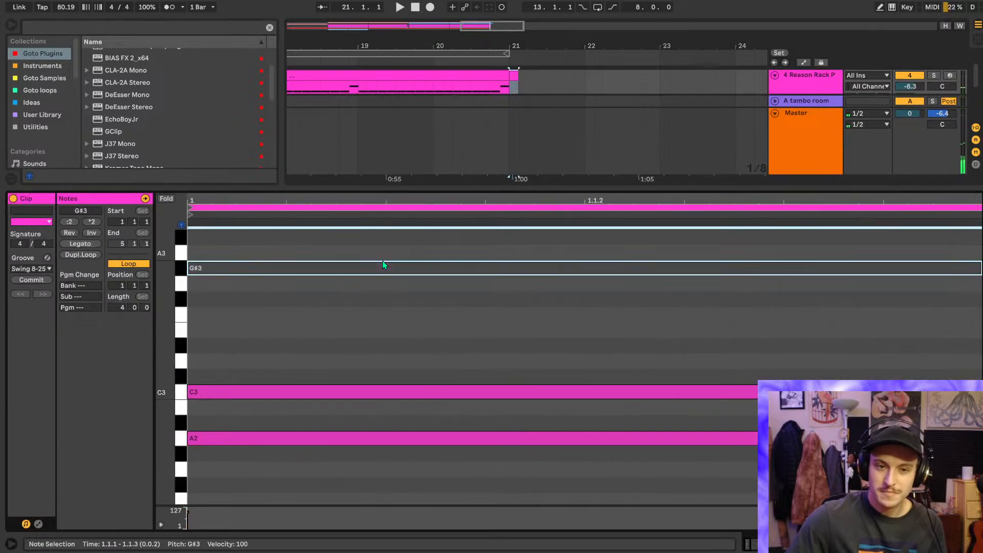
left_click_drag(249, 350, 250, 406)
left_click_drag(244, 481, 251, 437)
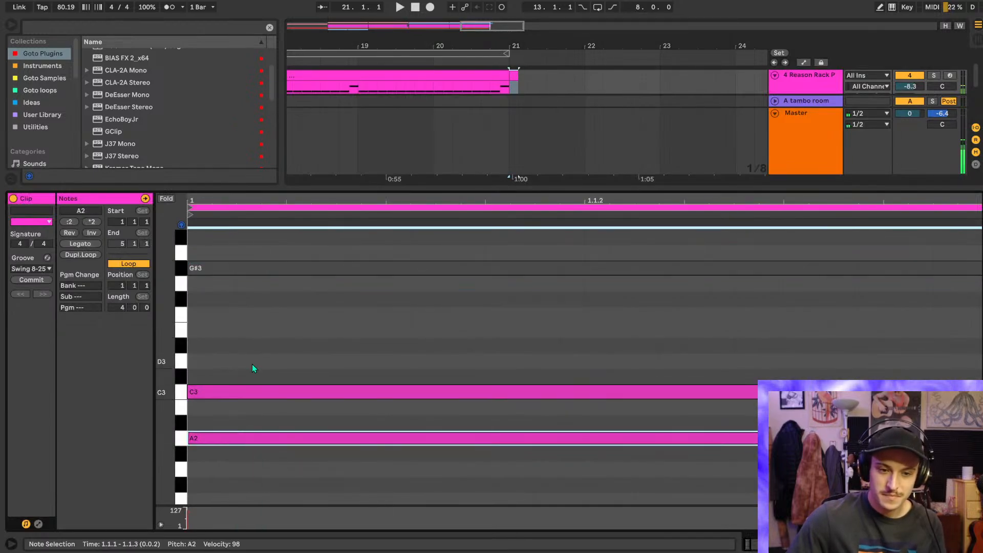
key("0")
mouse_move(247, 314)
left_mouse_down()
mouse_move(248, 277)
mouse_move(245, 328)
left_mouse_up()
left_click_drag(223, 474, 238, 418)
key("0")
key("shift+Tab")
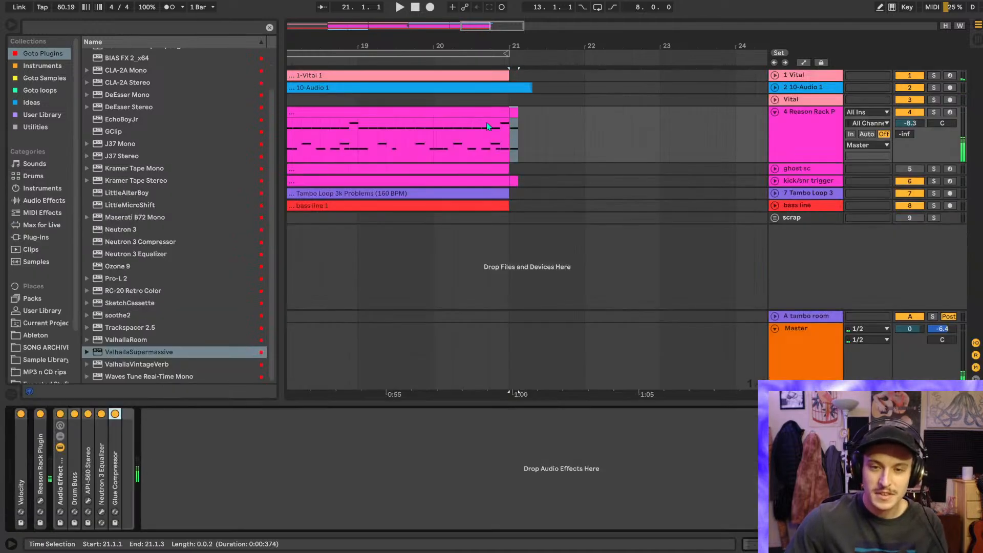
left_click(482, 144)
key("space")
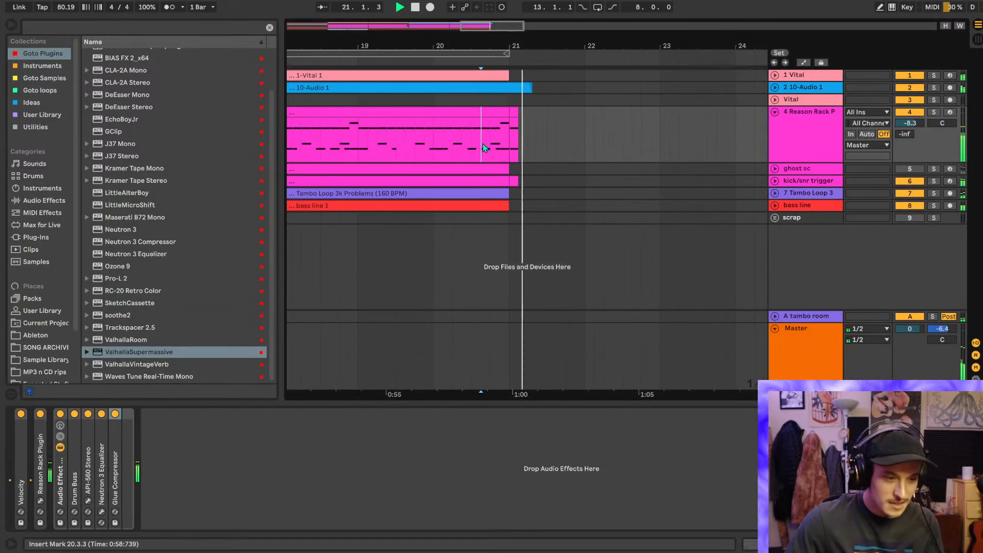
- Collapse the Reason Rack track, expand the 1 Vital track, and show its device chain with playback stopped
left_click(774, 111)
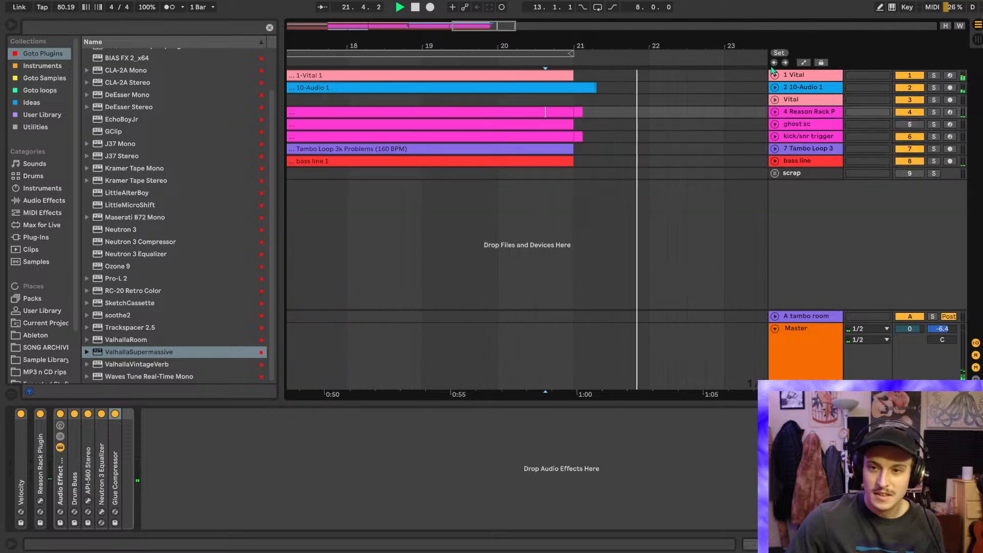
left_click(774, 74)
key("space")
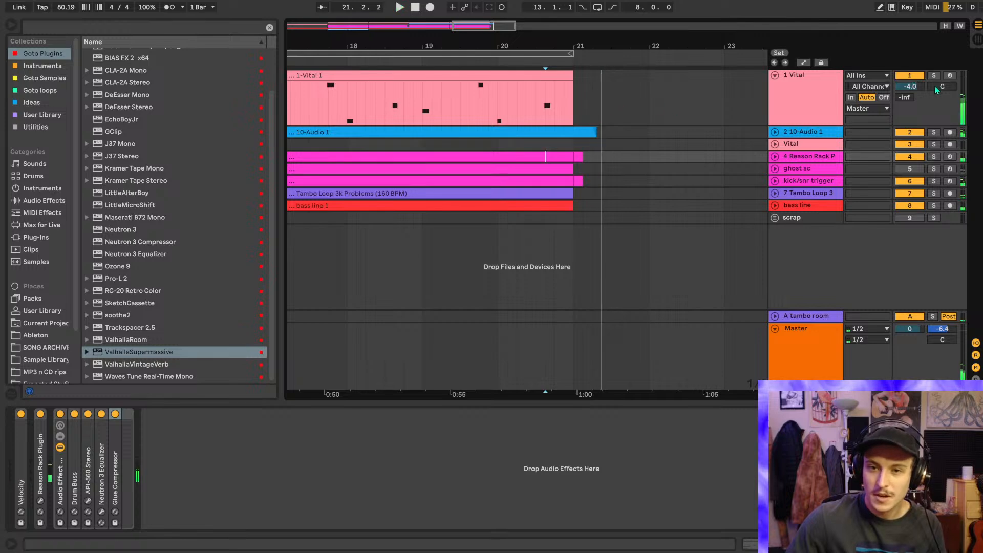
left_click(809, 111)
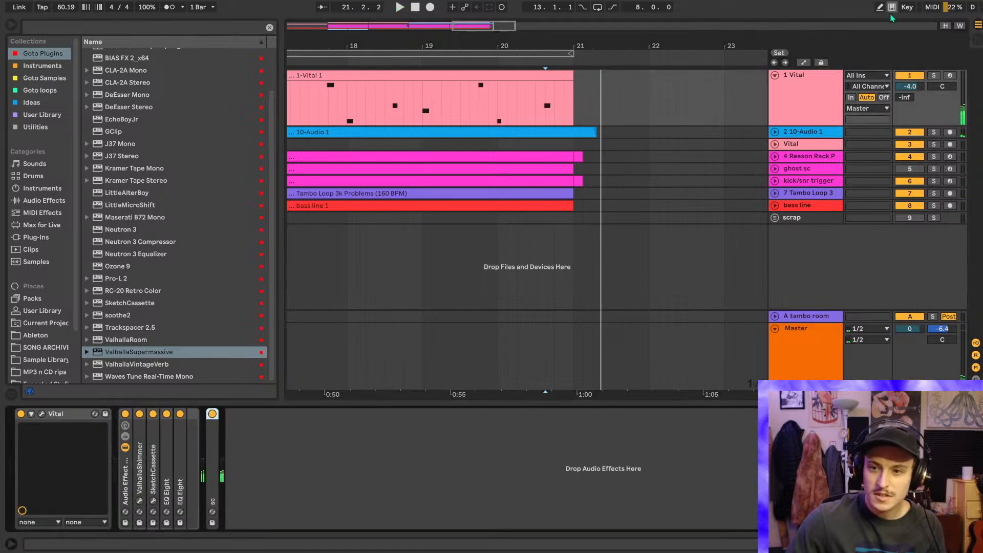
- Play the arrangement from bar 19, from bar 12 and from the start to check the mix and ending
left_click(469, 112)
key("space")
scroll(557, 122, "left", 5)
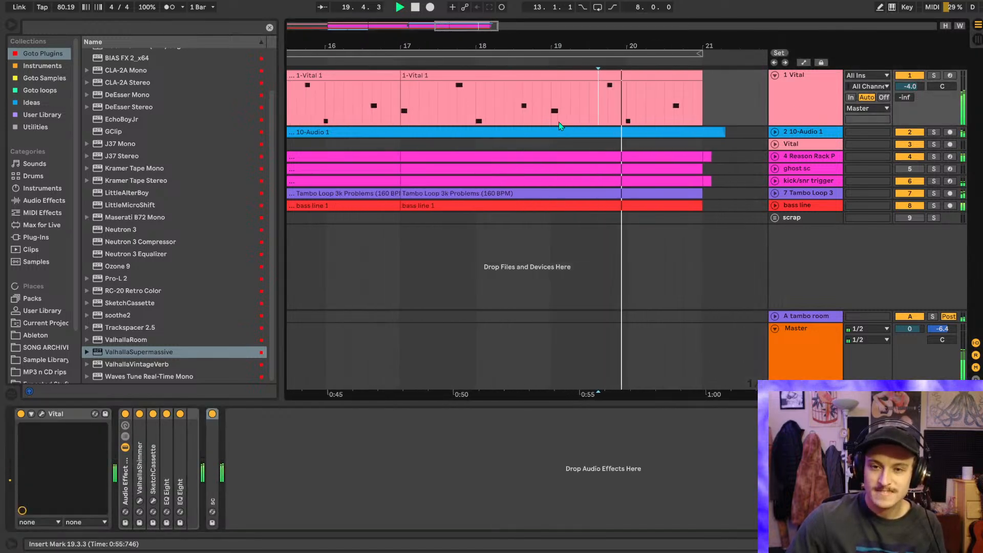
scroll(557, 122, "down", 4)
scroll(558, 122, "left", 4)
left_click(447, 120)
scroll(453, 111, "down", 8)
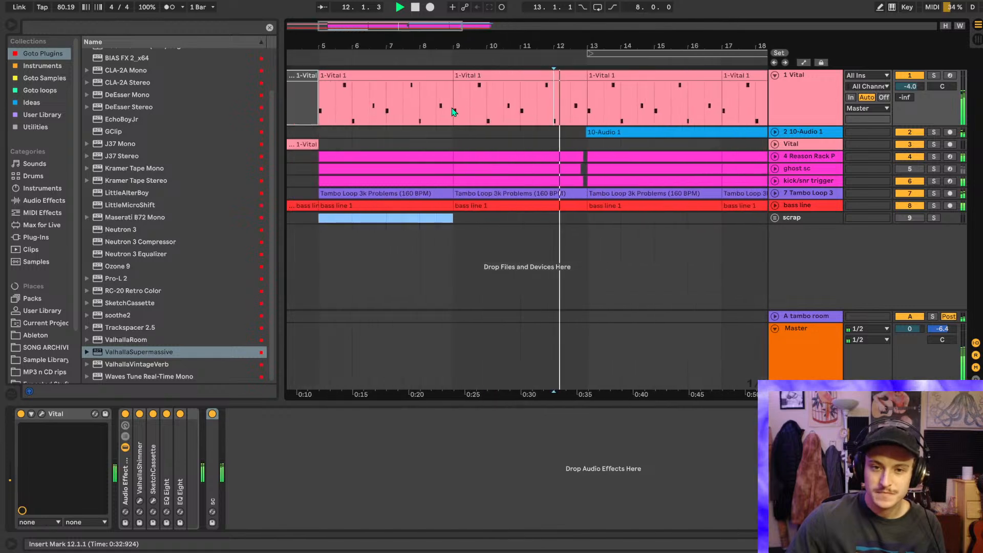
left_click(416, 8)
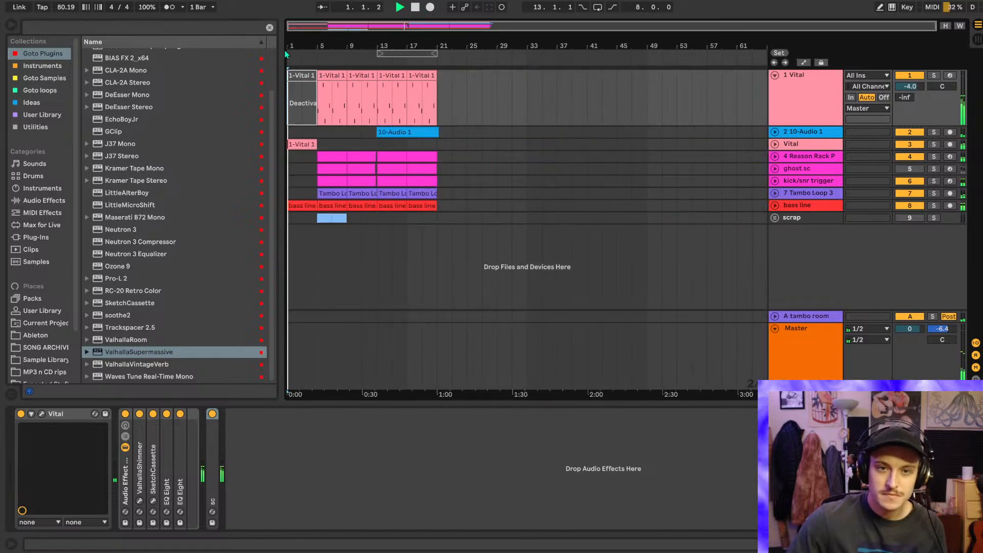
scroll(286, 55, "up", 6)
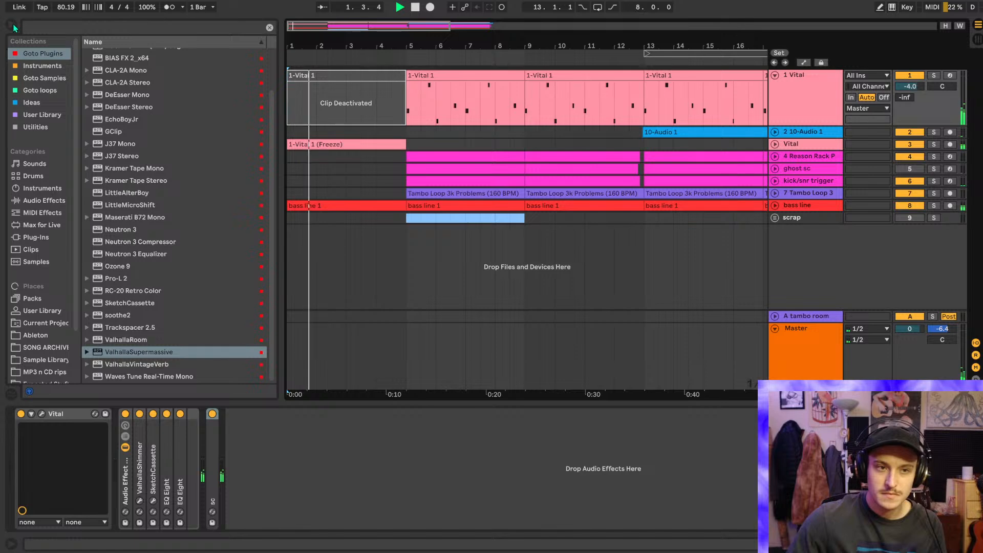
- Raise the bass line's track volume automation to -2.1 dB across bars 1 to 5, with the browser hidden
left_click(11, 26)
scroll(26, 51, "up", 2)
left_click(775, 206)
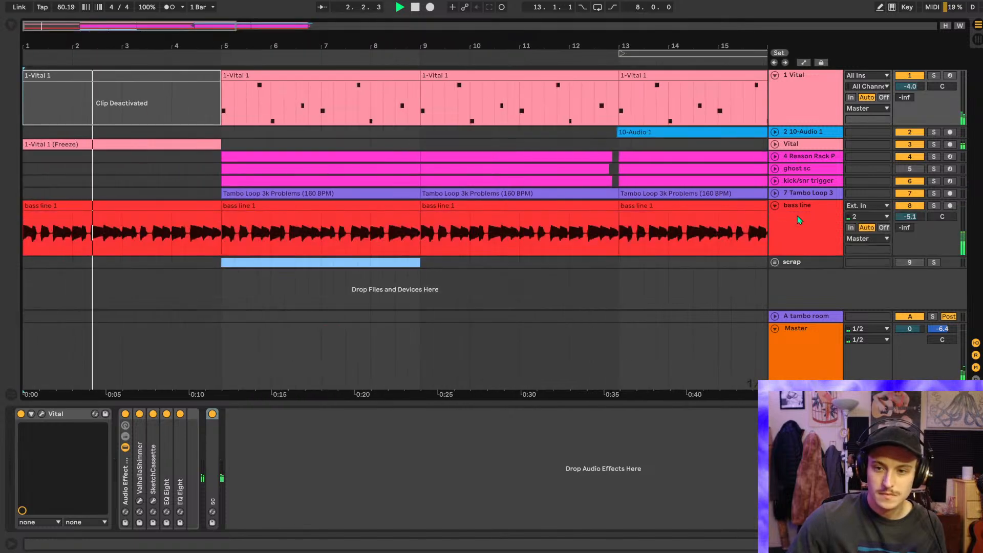
right_click(902, 225)
left_click(834, 230)
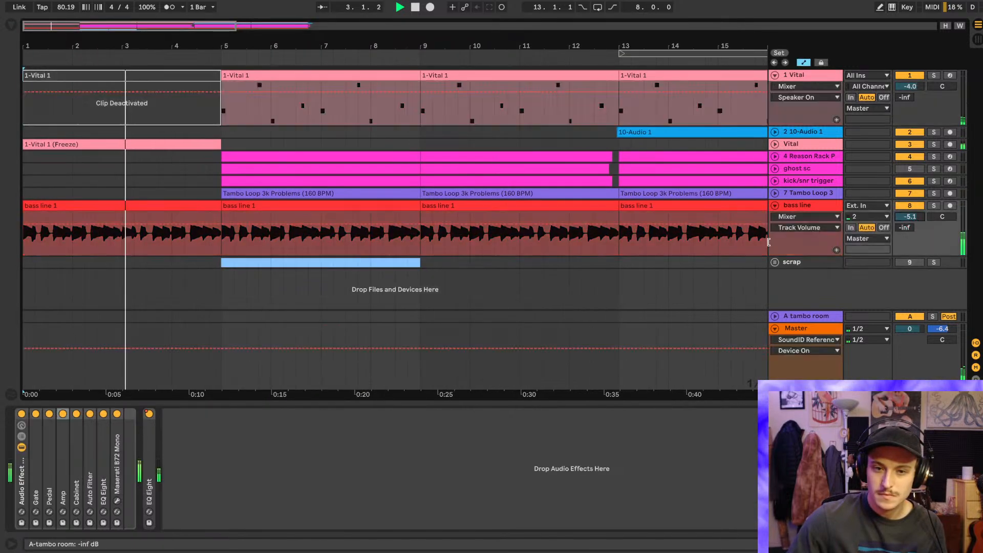
left_click_drag(223, 242, 24, 246)
left_click_drag(120, 224, 120, 220)
key("a")
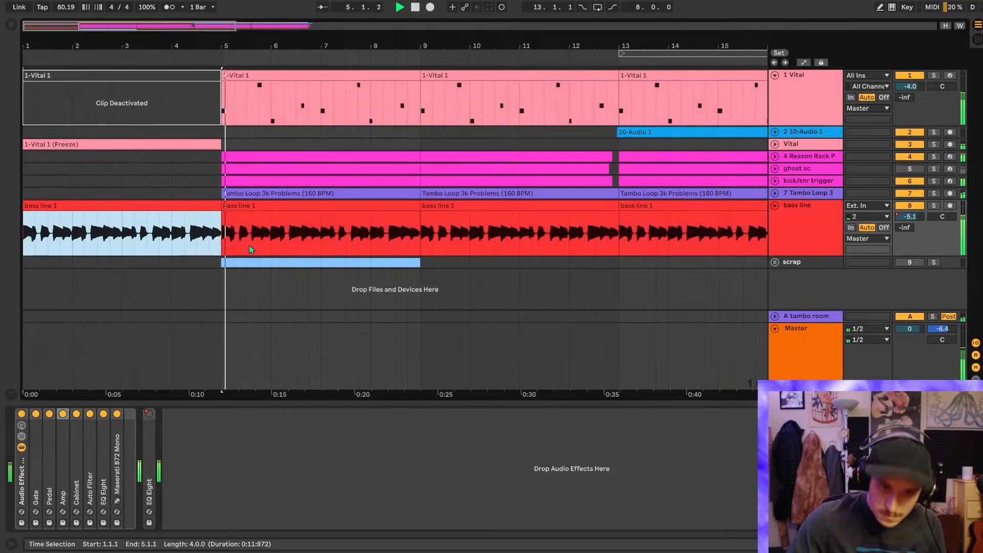
- Play the transition into bar 5, stop playback and set the insert marker at 4.3.1 on the bass line track
left_click(200, 234)
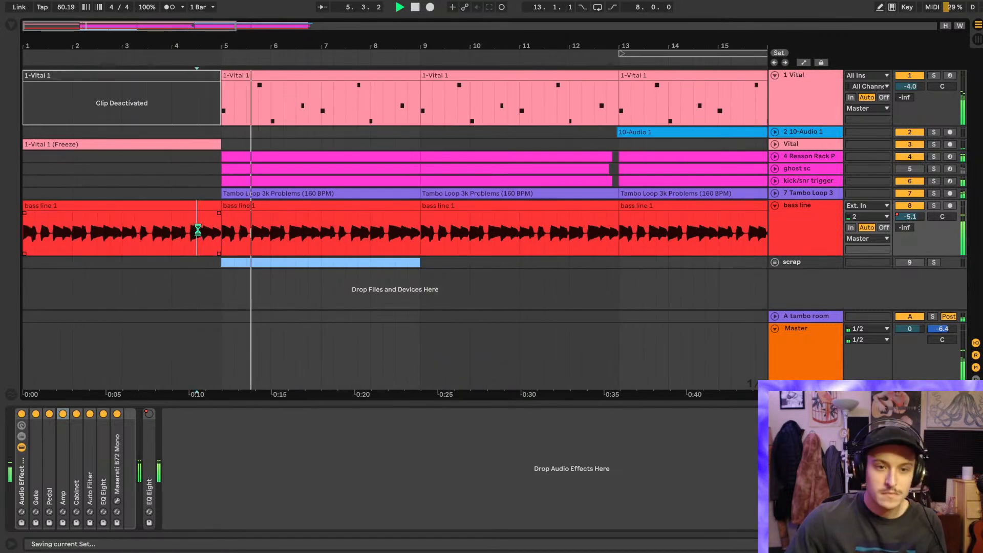
scroll(200, 234, "up", 2)
scroll(201, 233, "left", 5)
key("space")
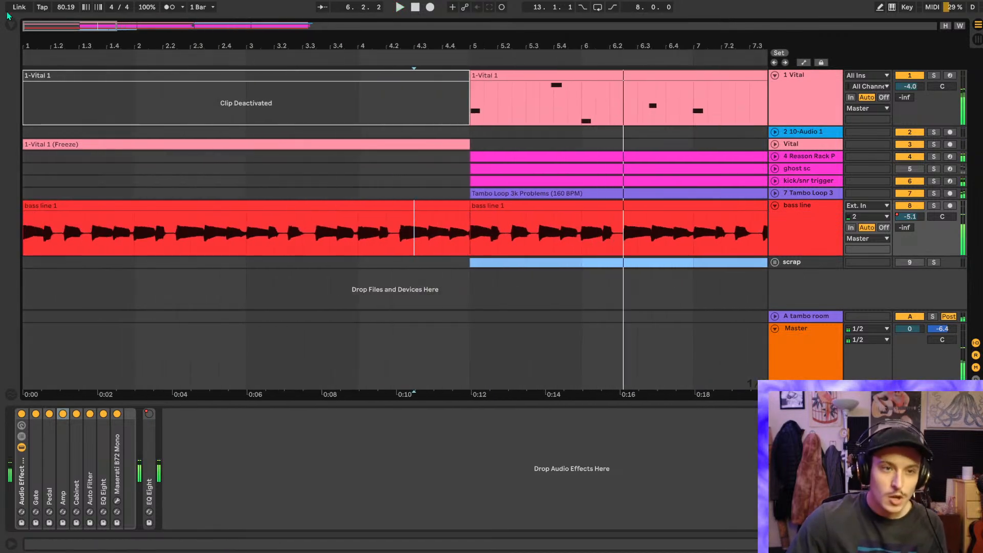
- Show the browser and search it for "crash"
left_click(11, 25)
left_click(66, 28)
type("crash")
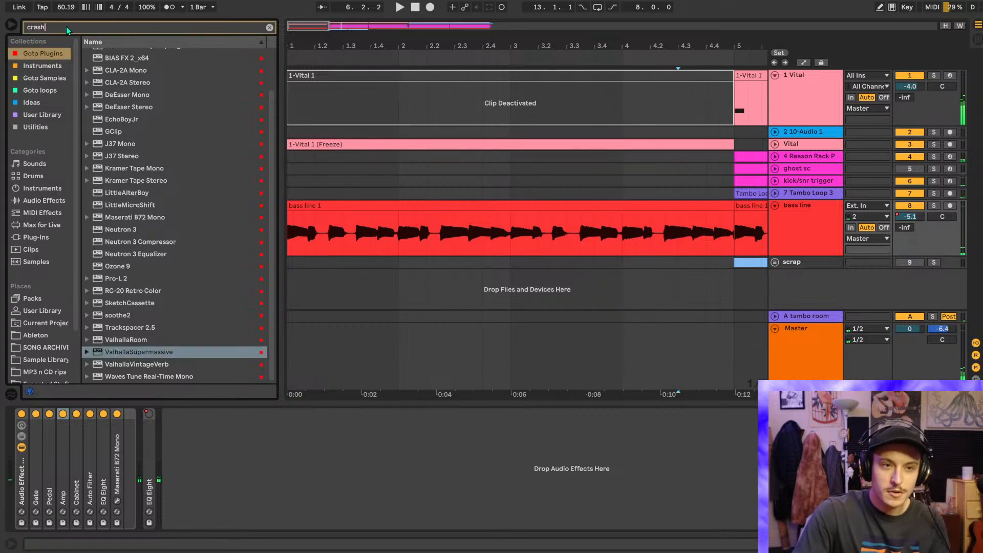
scroll(503, 145, "down", 5)
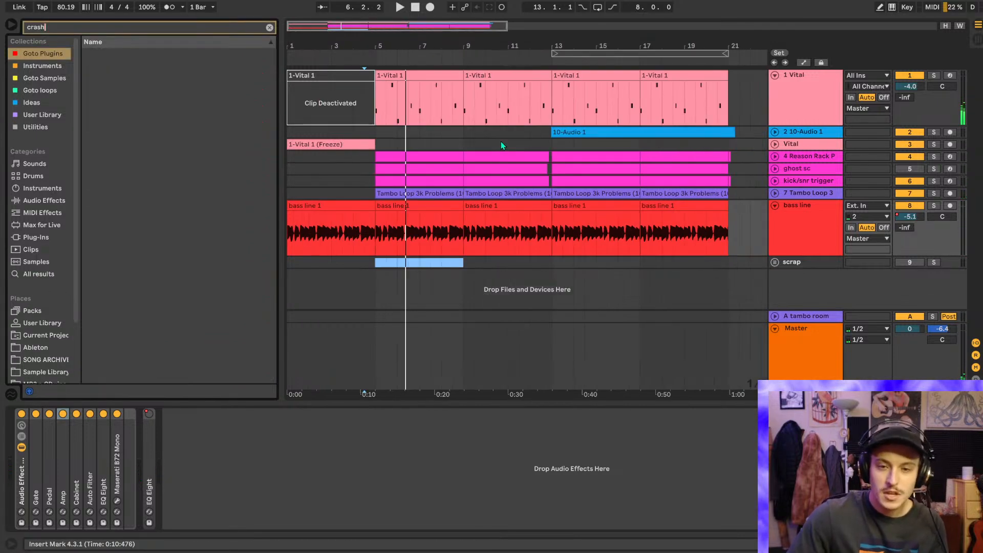
- Expand the 4 Reason Rack track and insert a new audio track directly below it
left_click(368, 177)
left_click(365, 186)
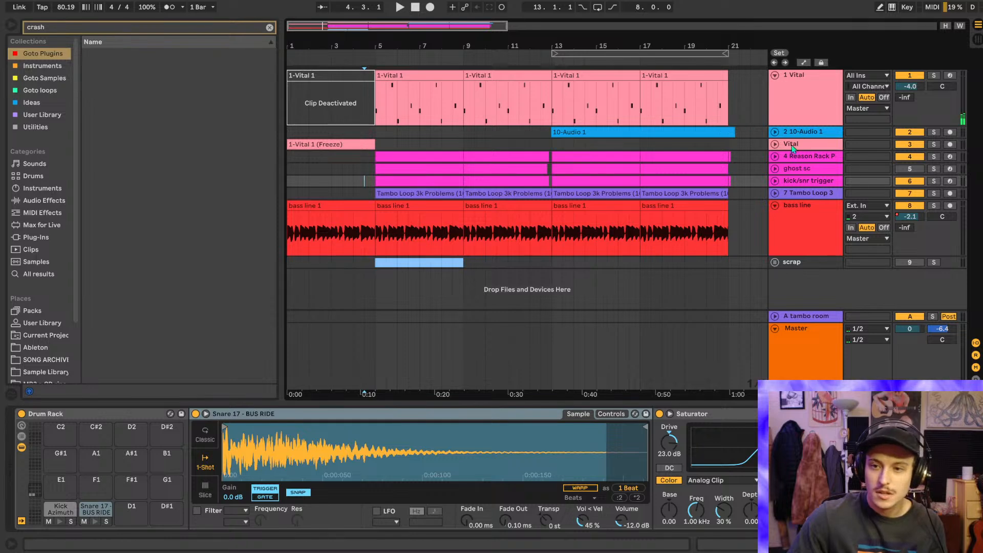
left_click(774, 156)
right_click(797, 185)
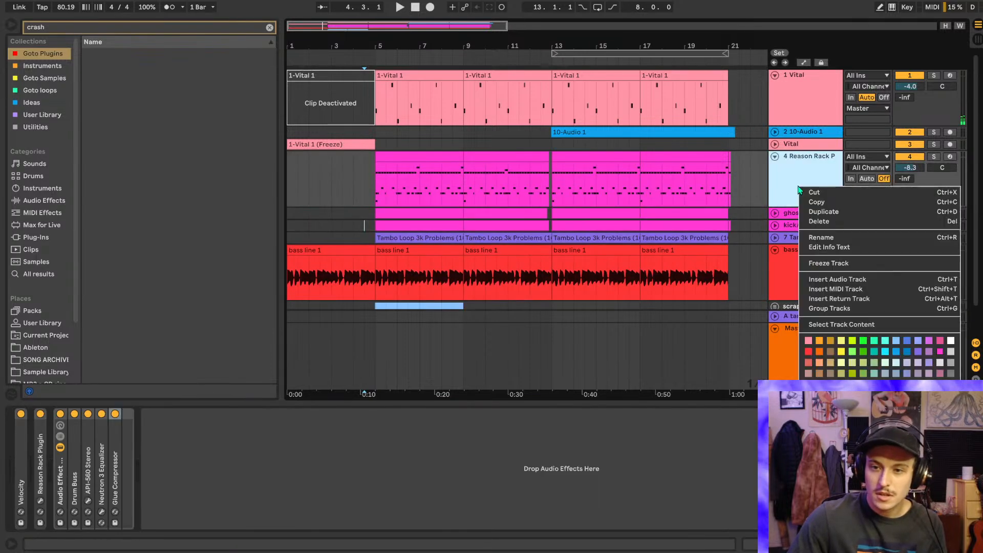
left_click(845, 280)
- Route the 4-Reason Rack track's Post Mixer signal into the 5 Audio track and arm it for recording
scroll(704, 223, "right", 3)
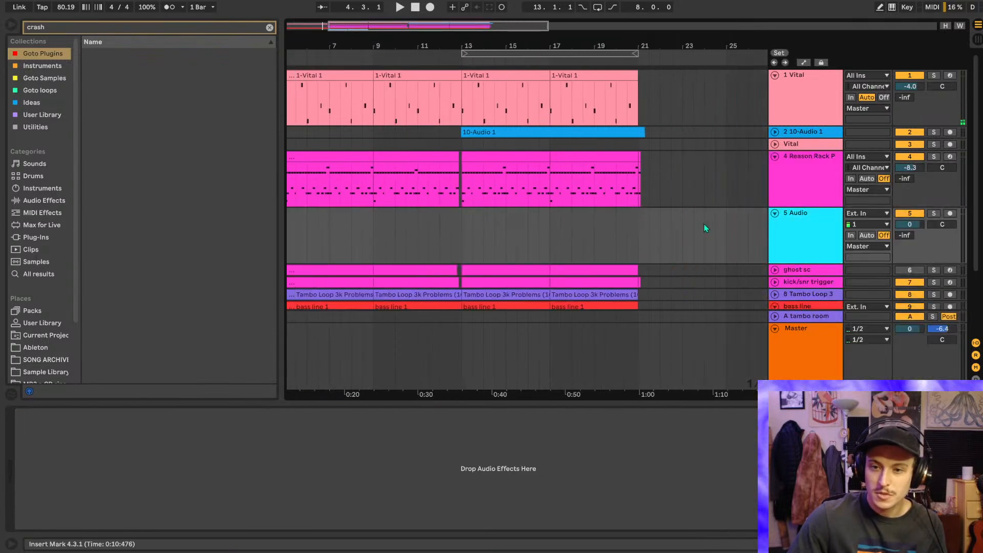
left_click(868, 211)
left_click(870, 285)
left_click(637, 229)
scroll(645, 228, "up", 5)
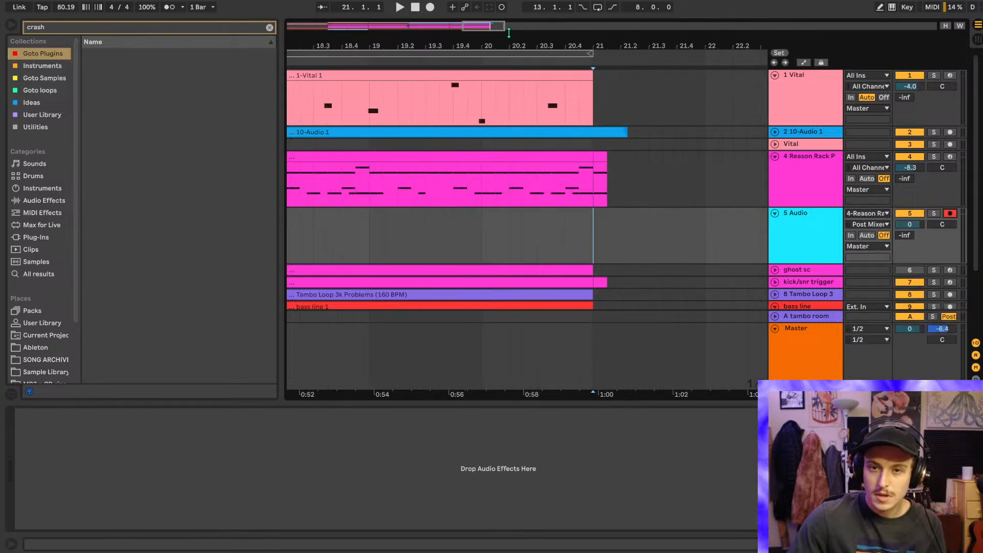
key("minus")
key("minus")
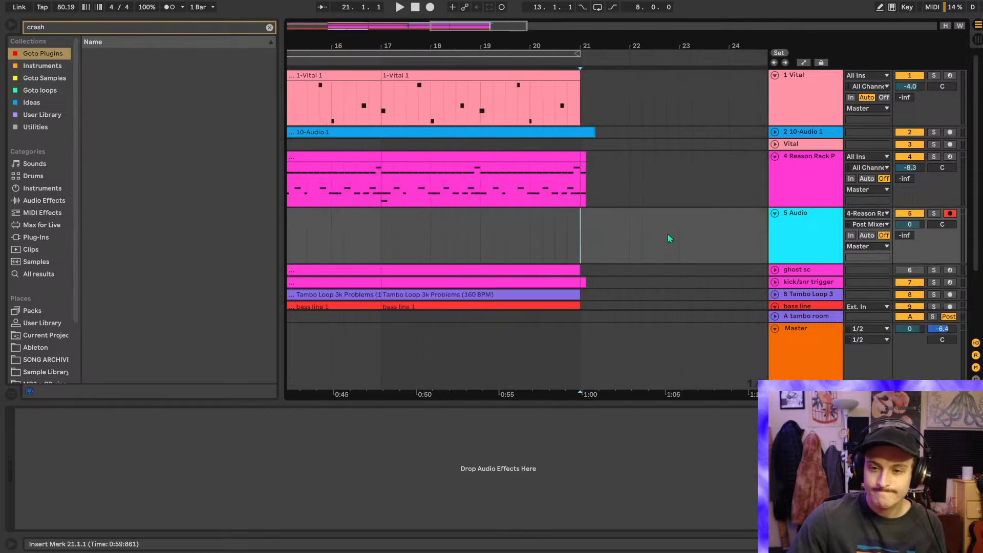
- Record a cymbal hit from the Reason Drum Kits plugin onto the 5 Audio track, starting at bar 22
left_click(613, 226)
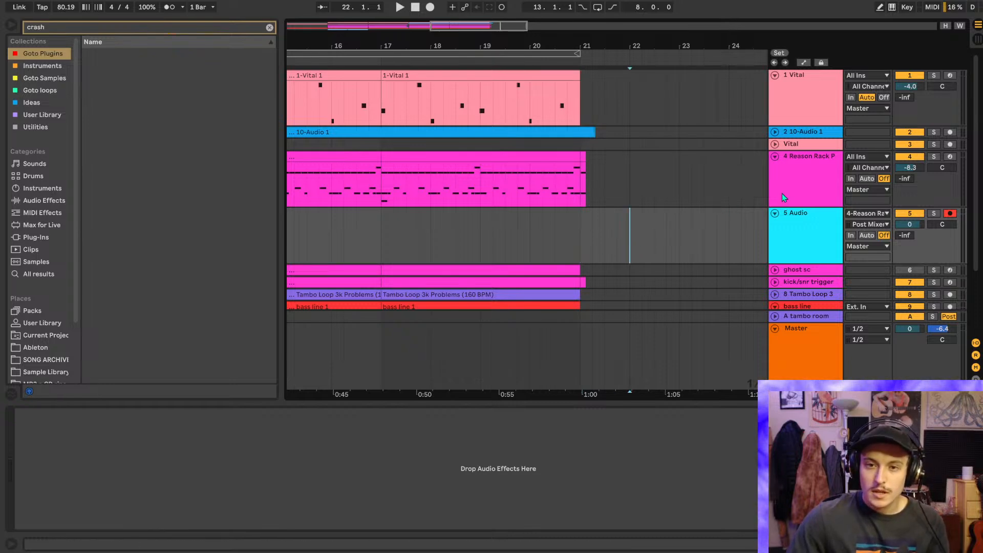
left_click(430, 8)
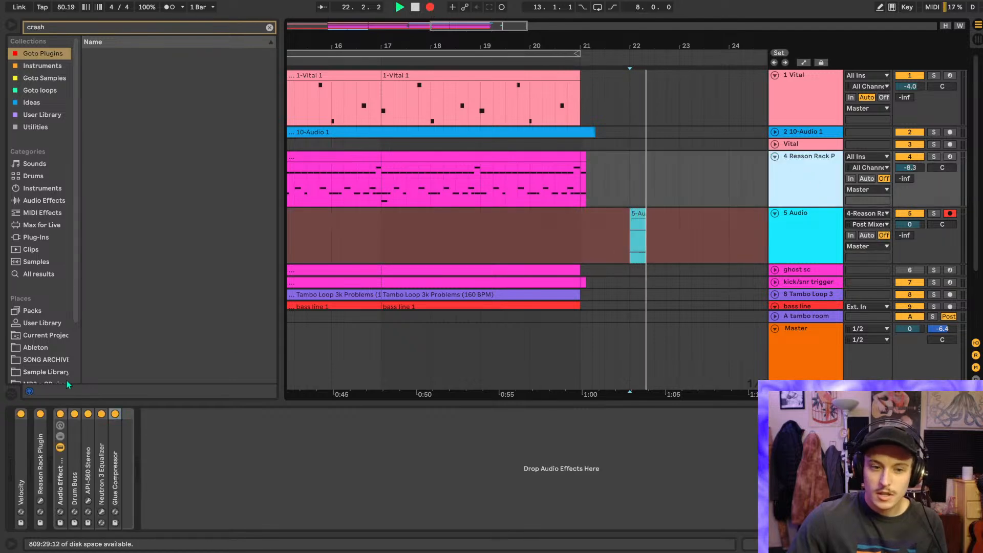
left_click(40, 502)
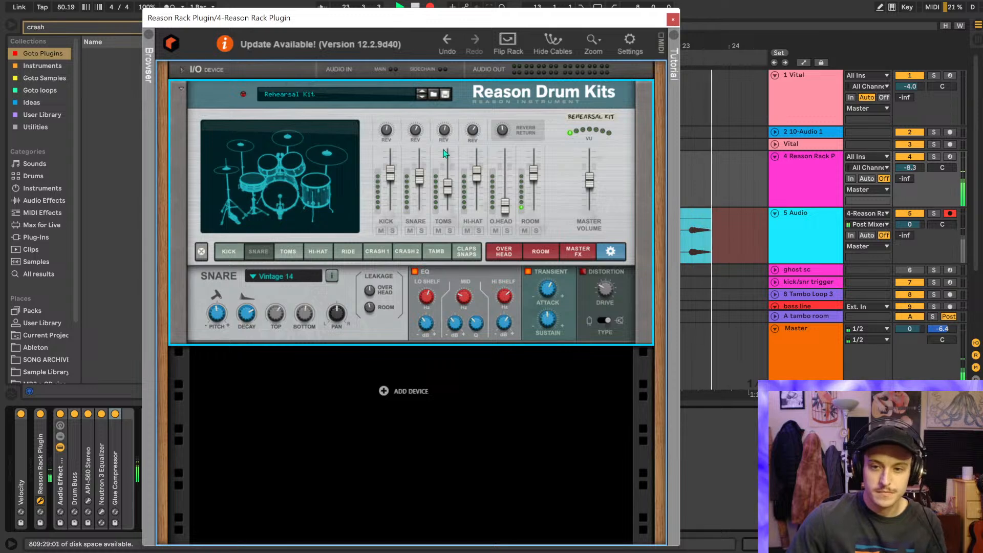
key("ctrl+alt+p")
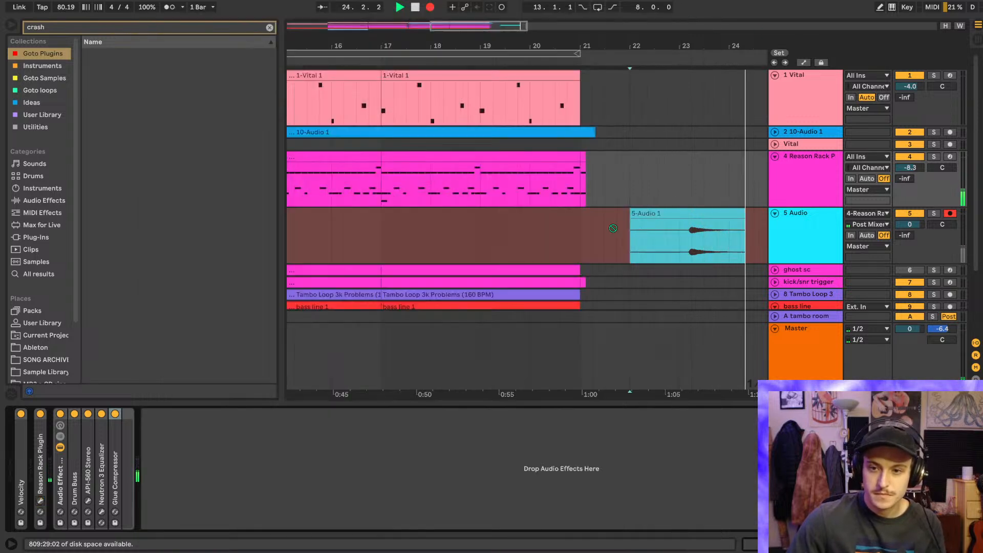
scroll(613, 229, "right", 3)
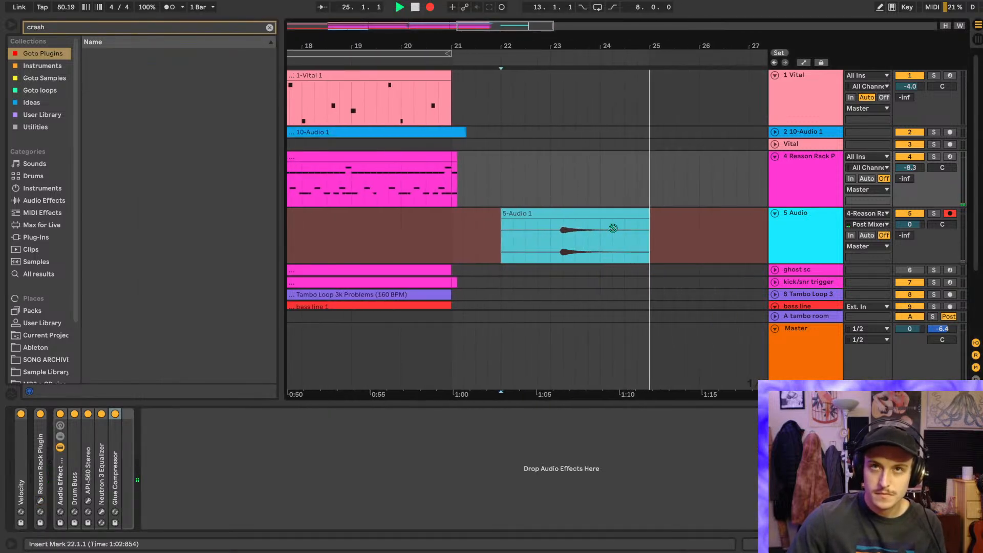
key("space")
- Trim the recorded clip on the 5 Audio track to the cymbal hit and reverse it
left_click_drag(660, 214, 641, 215)
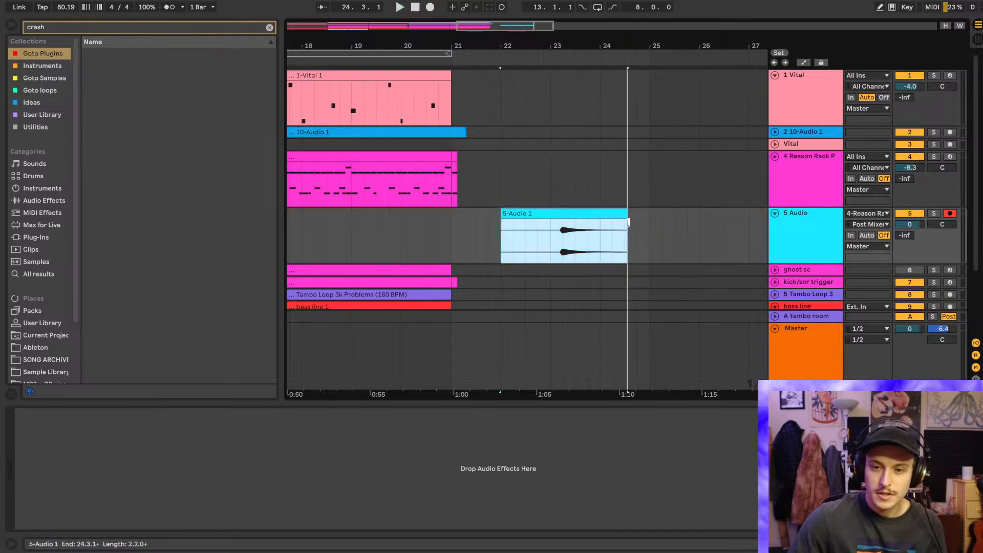
left_click_drag(501, 215, 563, 220)
scroll(564, 220, "up", 6)
left_click(573, 232)
scroll(597, 226, "down", 10)
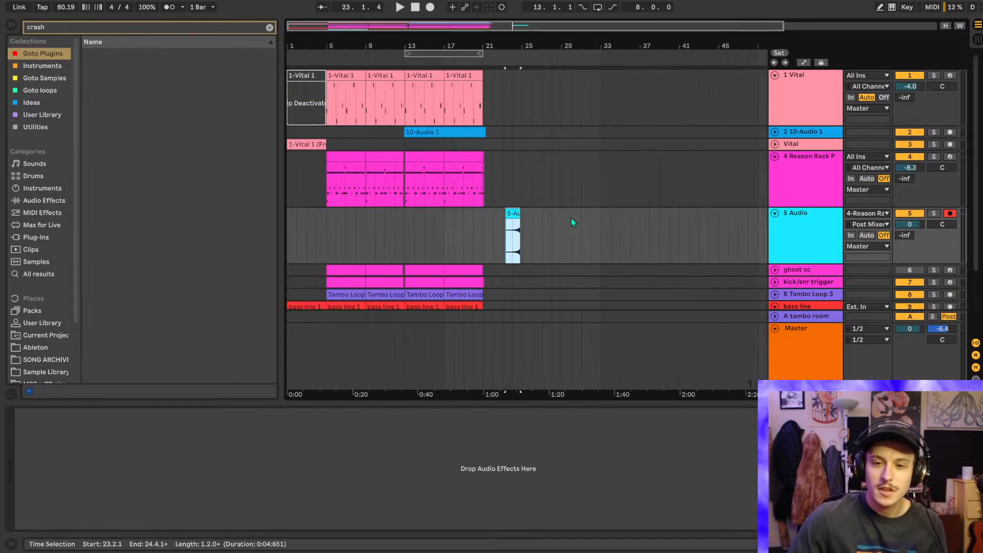
- Move the reversed cymbal clip to the intro and trim its end to bar 5
left_click_drag(514, 214, 383, 213)
scroll(316, 227, "up", 8)
scroll(404, 214, "up", 4)
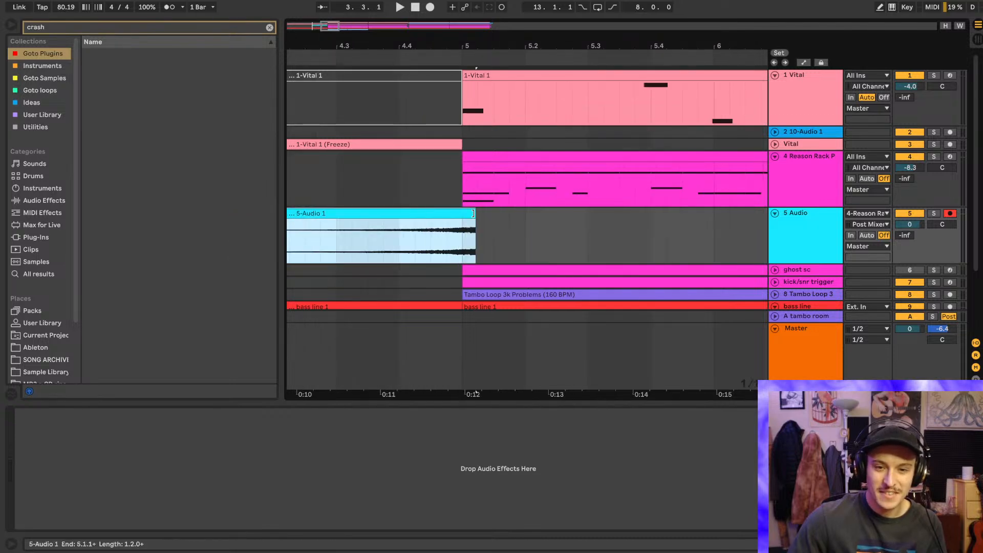
left_click_drag(467, 214, 458, 215)
scroll(461, 214, "up", 6)
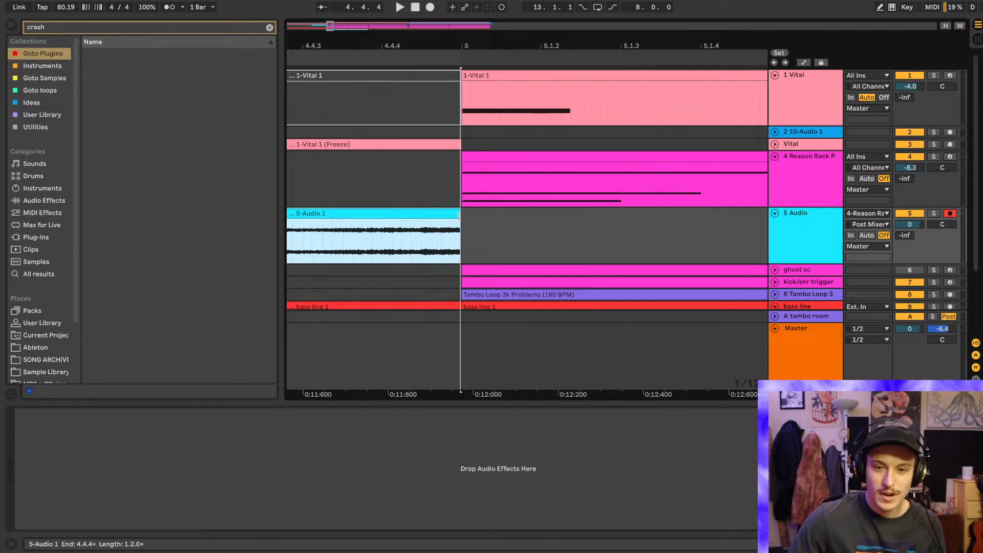
- Add a long fade-in to the reversed cymbal clip and play it with 4 Reason Rack and 5 Audio soloed
scroll(479, 219, "down", 5)
left_click(415, 247)
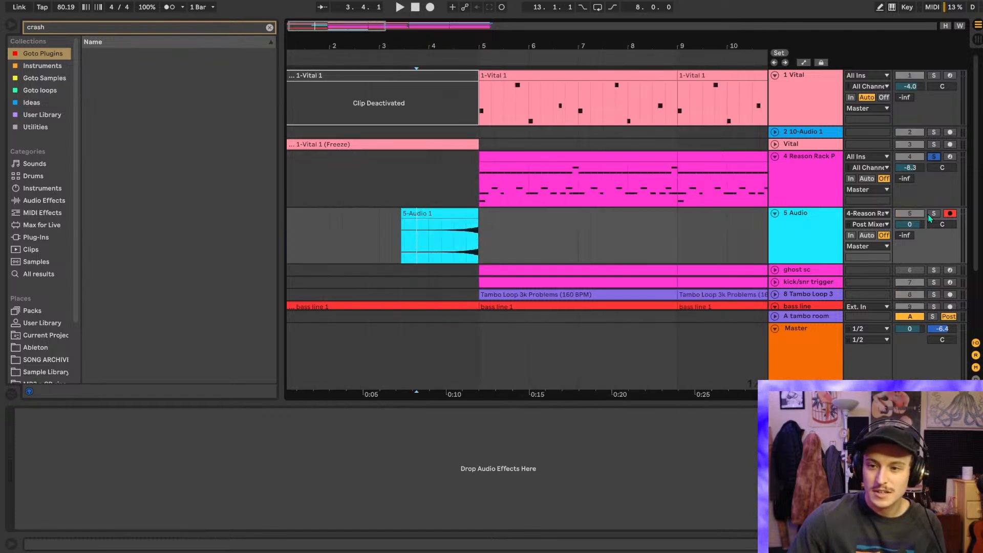
left_click_drag(403, 221, 468, 229)
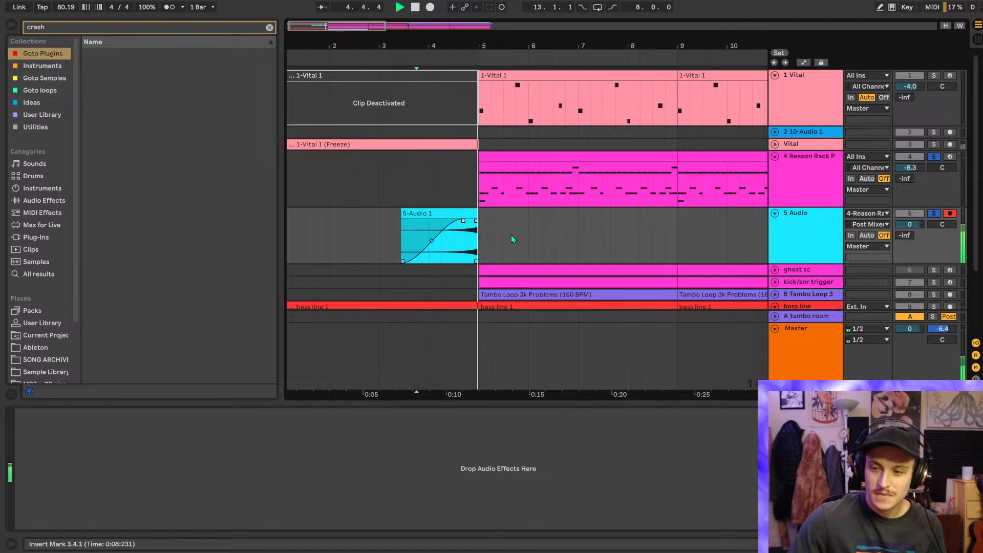
key("space")
- Transpose the reversed cymbal clip by -3 st and set its warp mode to Complex Pro
scroll(478, 220, "up", 5)
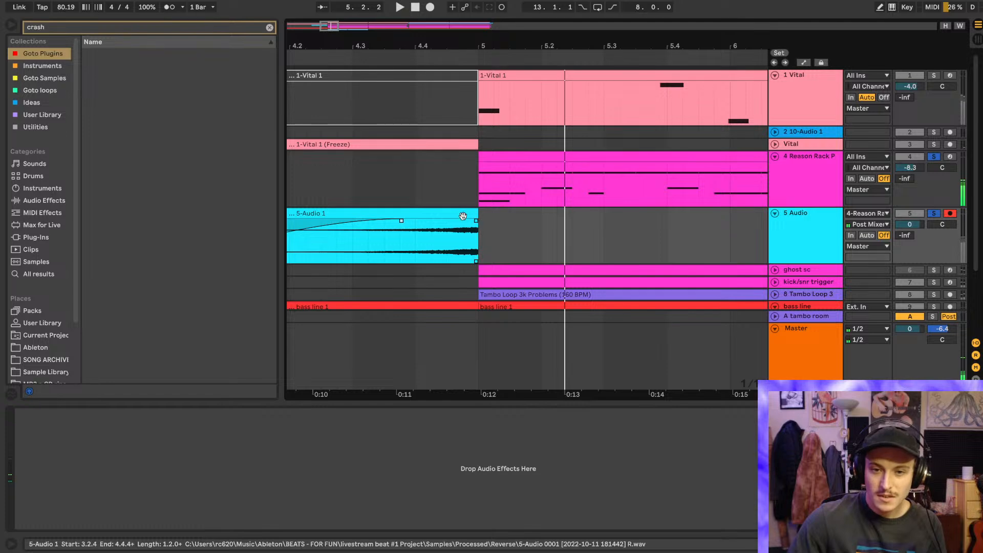
double_click(329, 256)
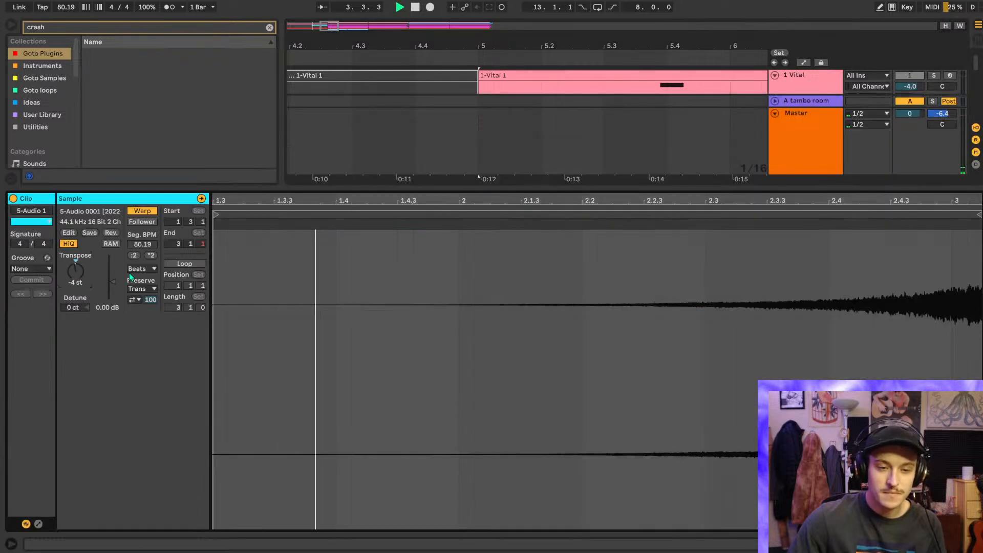
left_click_drag(75, 275, 77, 271)
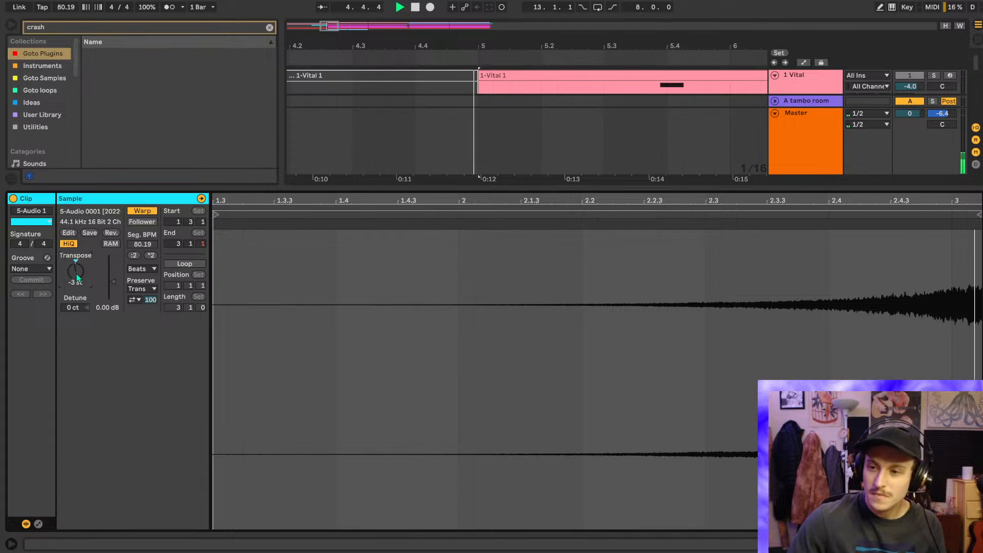
left_click(143, 270)
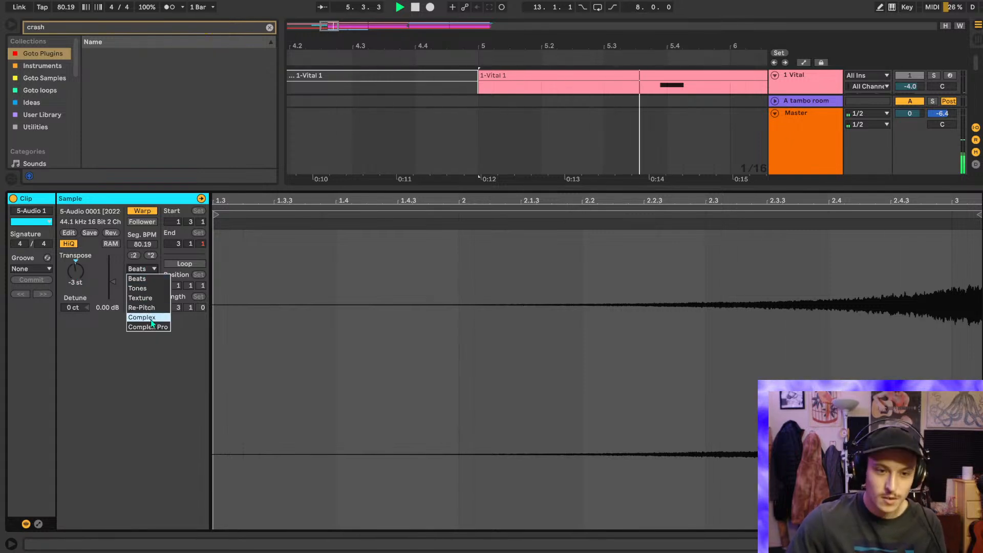
left_click(152, 326)
- Turn off soloing, disarm the 5 Audio track and play the full mix from the start of the reversed clip
key("shift+Tab")
scroll(499, 214, "down", 4)
key("Left")
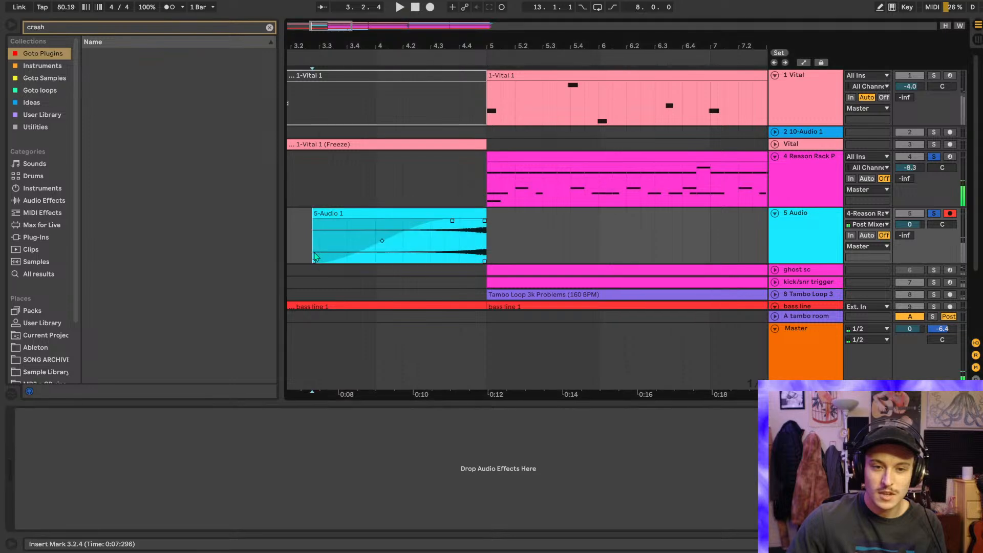
left_click(934, 214)
key("space")
left_click(949, 213)
- Lower the 5 Audio track's volume to -2.8 dB during playback and show the Audio Effects in the browser
left_click_drag(910, 226, 910, 232)
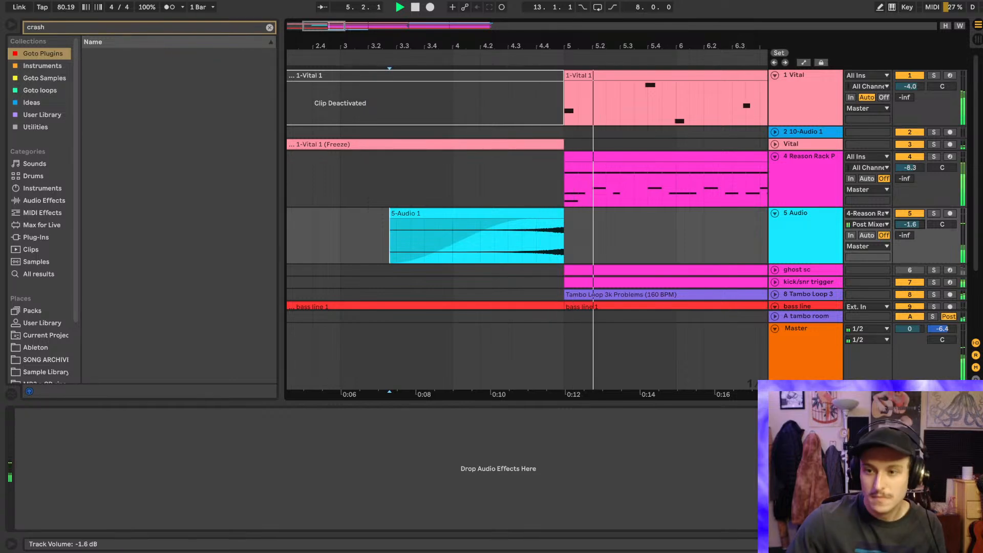
left_click(788, 241)
key("space")
left_click(42, 202)
key("space")
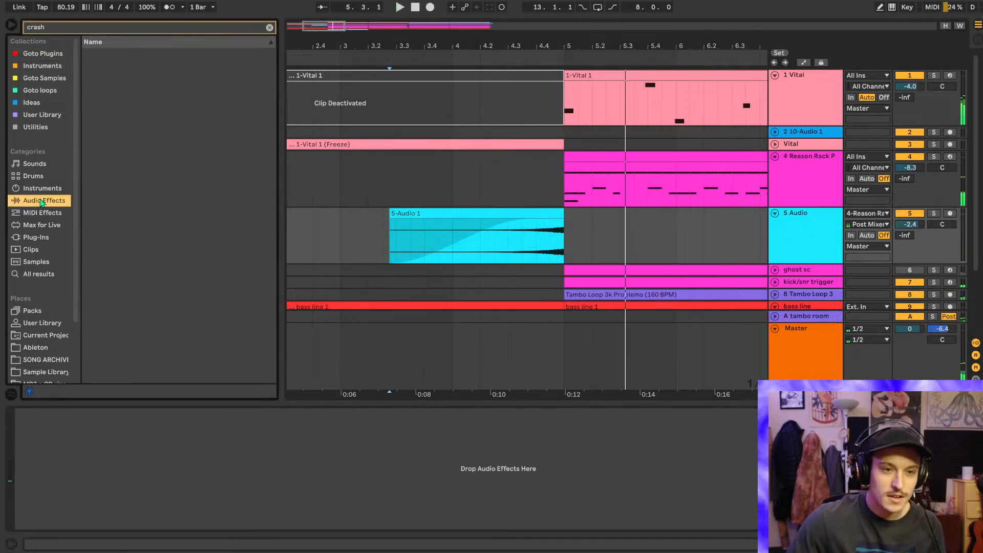
left_click_drag(911, 231, 911, 234)
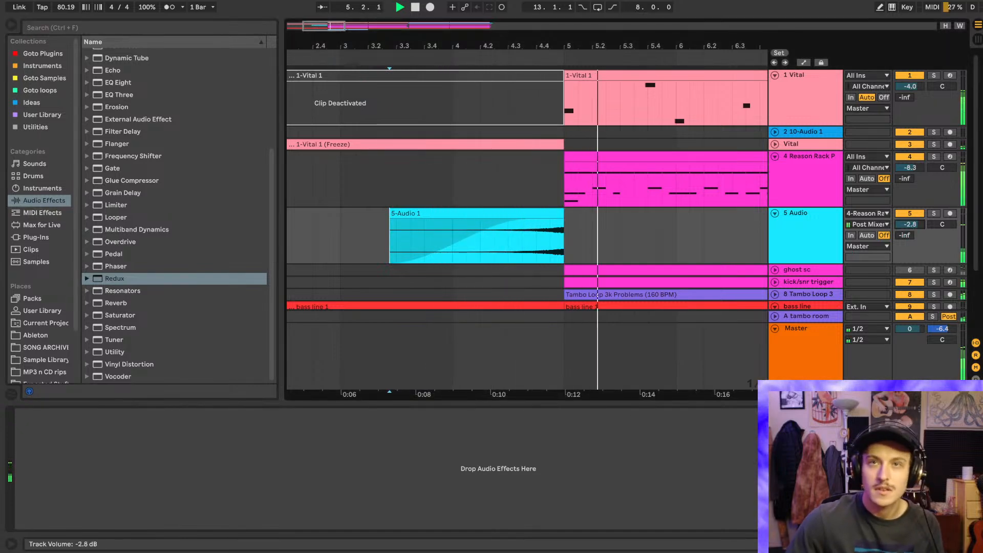
- Add an EQ Eight to the 5 Audio track and raise its band 1 low cut to 726 Hz during playback
key("space")
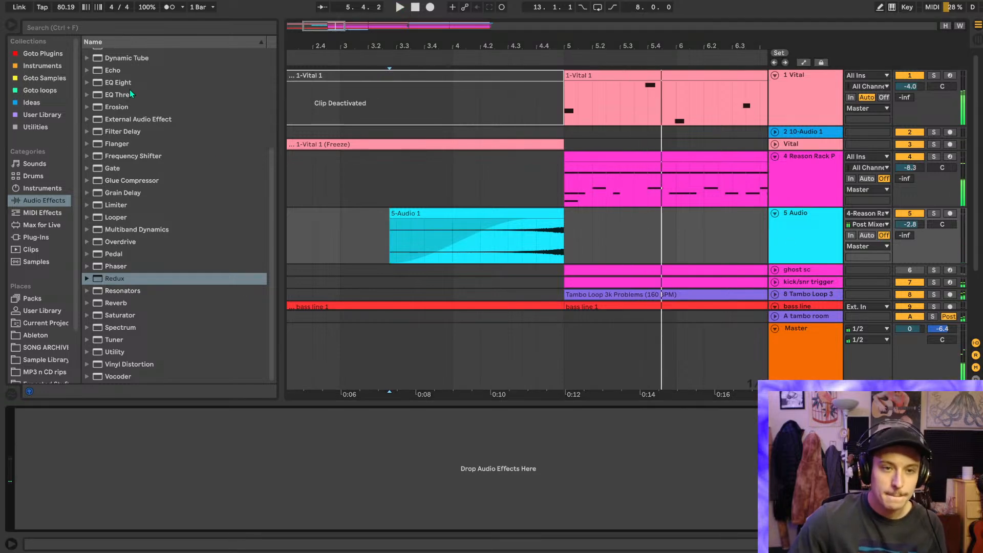
double_click(127, 87)
key("space")
left_click_drag(87, 480, 183, 480)
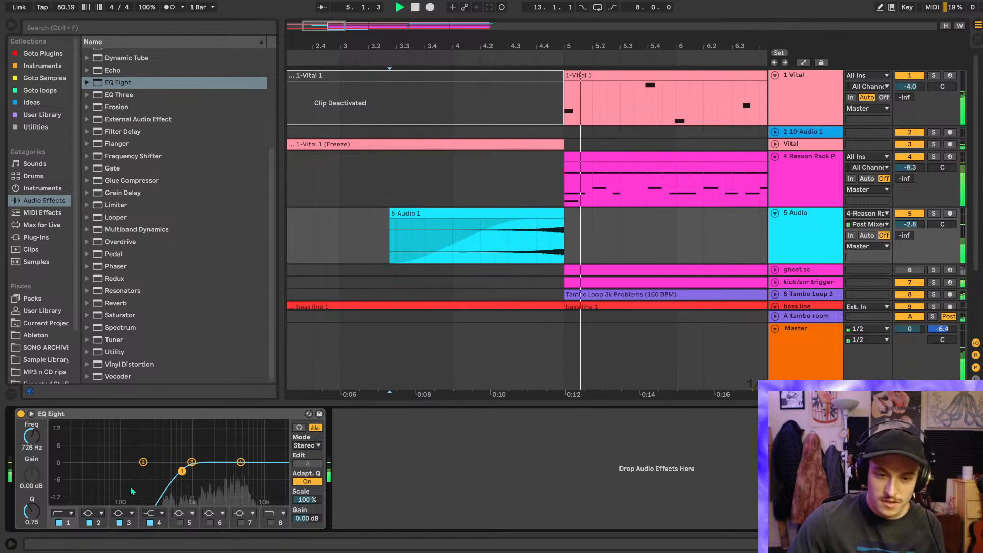
- Change band 1 of the 5 Audio track's EQ Eight to the steeper low-cut filter type
key("space")
key("space")
key("space")
left_click(62, 513)
left_click(63, 436)
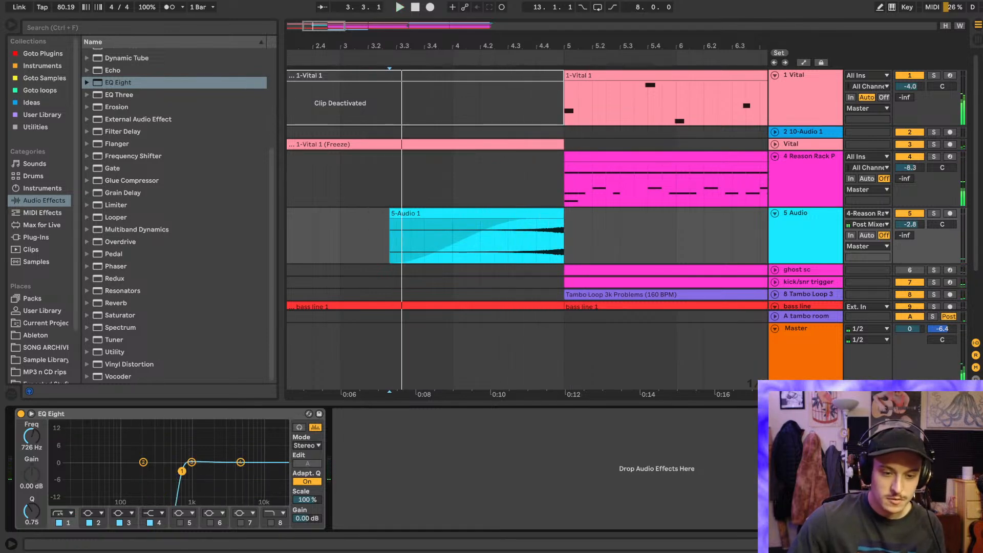
- Raise the EQ Eight's band 1 cutoff to 2.02 kHz while playing the swell, and turn off bands 3 and 4
left_click(479, 249)
key("space")
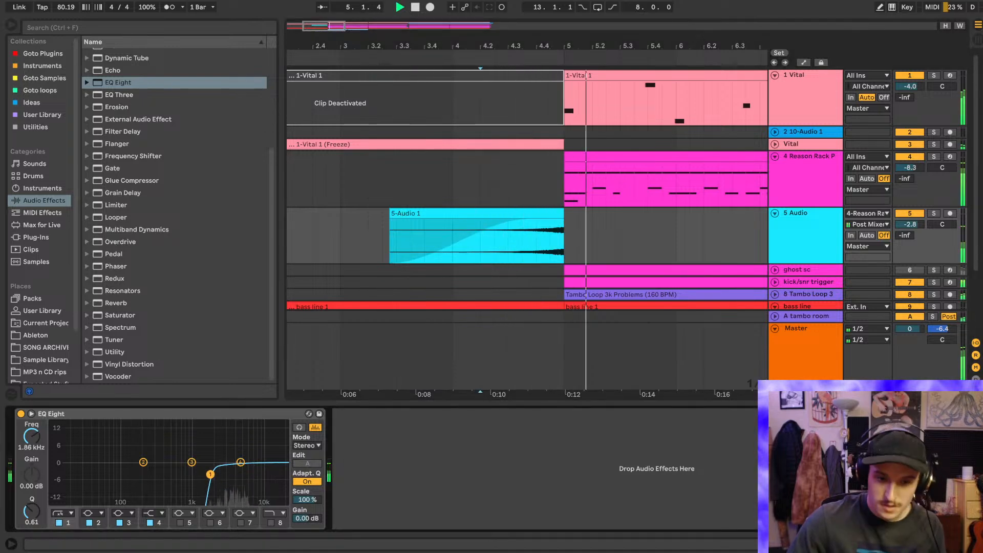
left_click(150, 523)
left_click(120, 523)
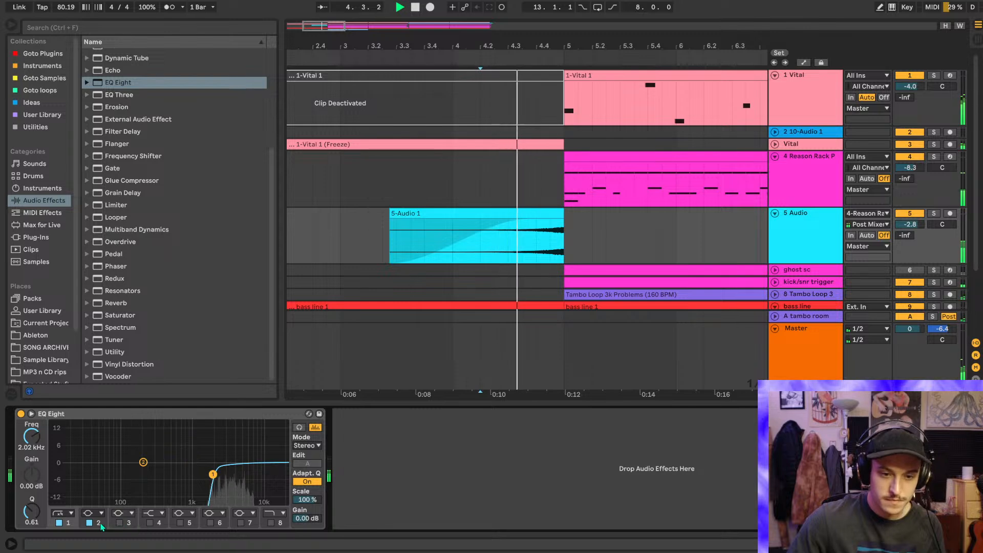
- Lower 5 Audio's volume to -3.3 dB, and extend the reversed cymbal clip's start back to 3.1.3 with its fade-in ending just before 4.3
left_click(368, 239)
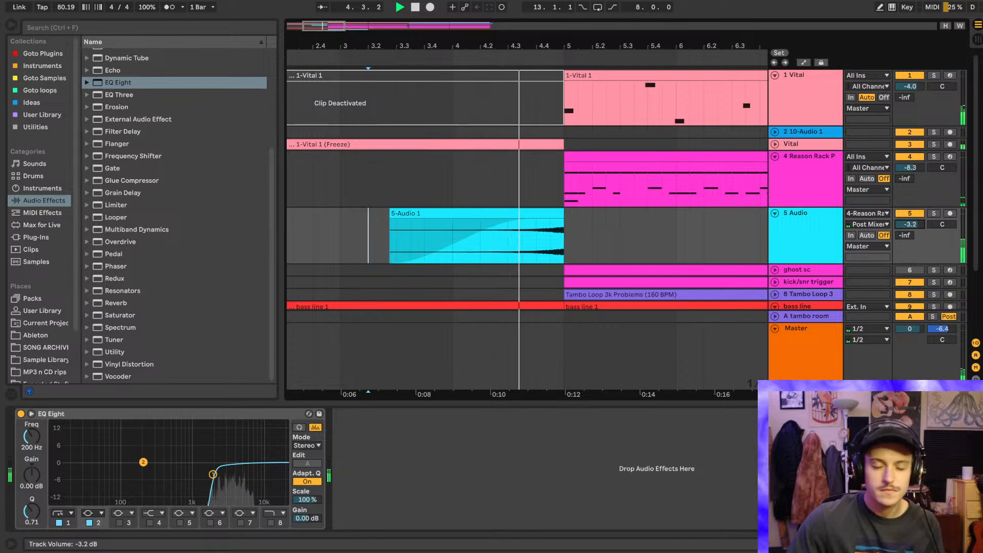
left_click_drag(909, 224, 910, 226)
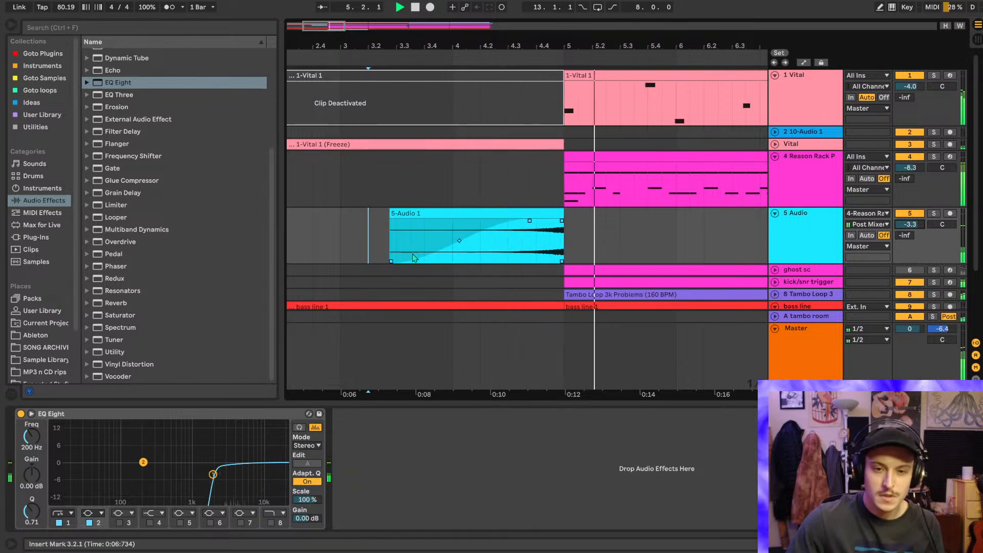
left_click_drag(391, 263, 369, 262)
left_click_drag(529, 221, 511, 221)
left_click(312, 243)
key("space")
key("space")
scroll(375, 247, "left", 3)
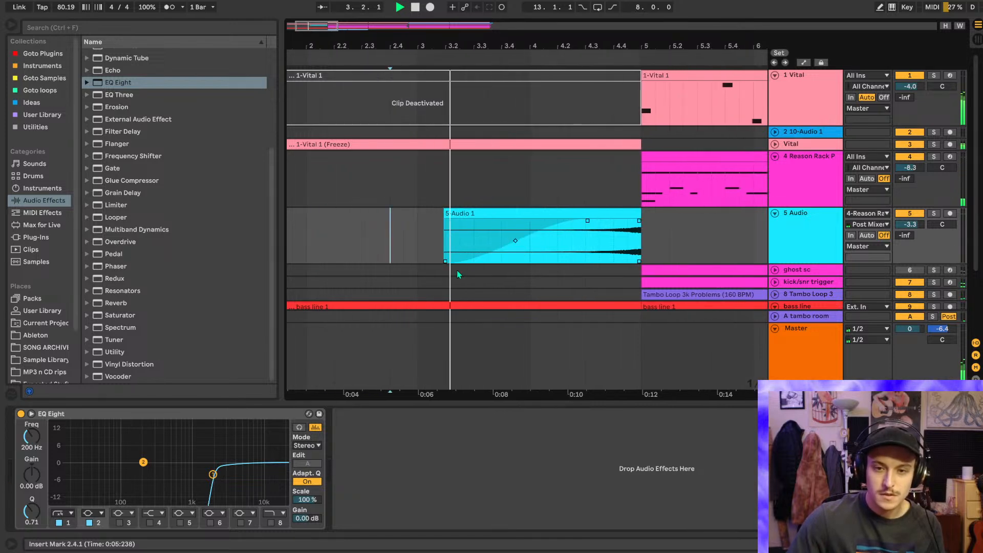
left_click_drag(444, 261, 434, 262)
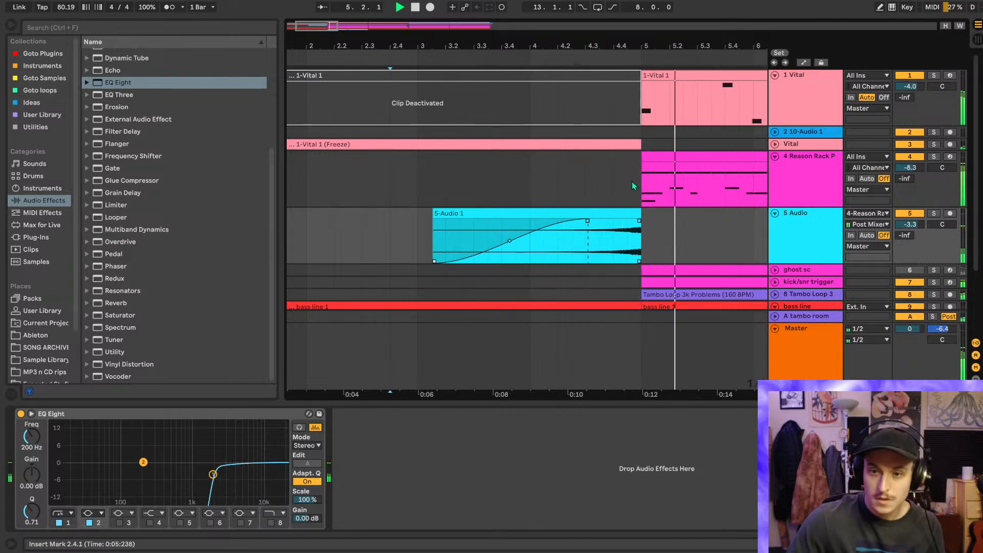
- Bring the 5 Audio track's volume to -1.9 dB during playback, save the set and leave the track folded
left_click_drag(909, 224, 909, 220)
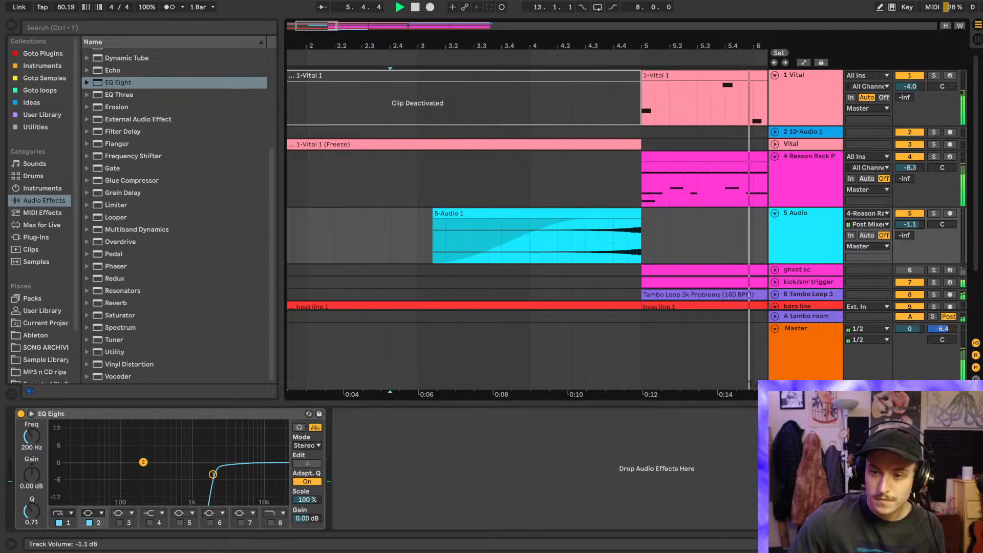
key("space")
key("space")
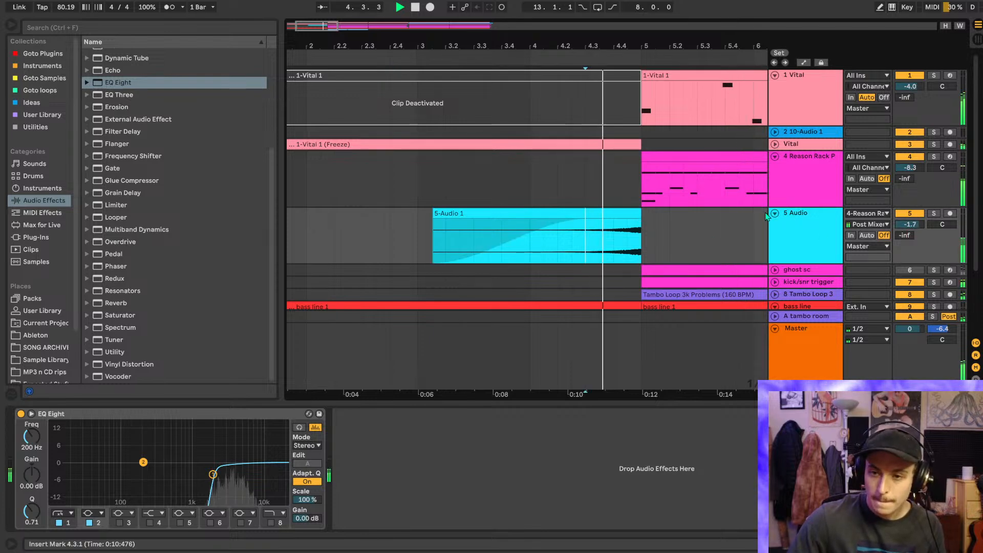
left_click(774, 213)
key("ctrl+s")
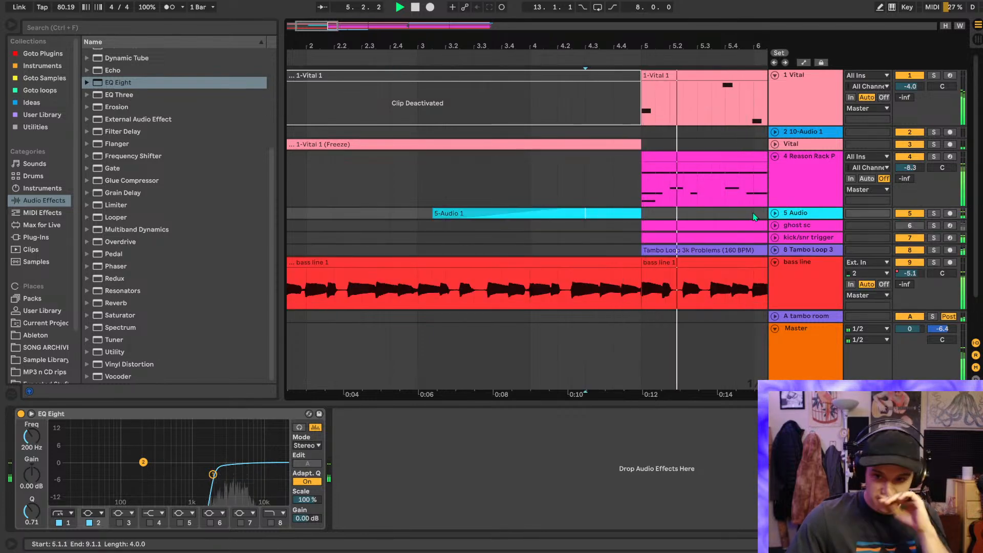
left_click(774, 213)
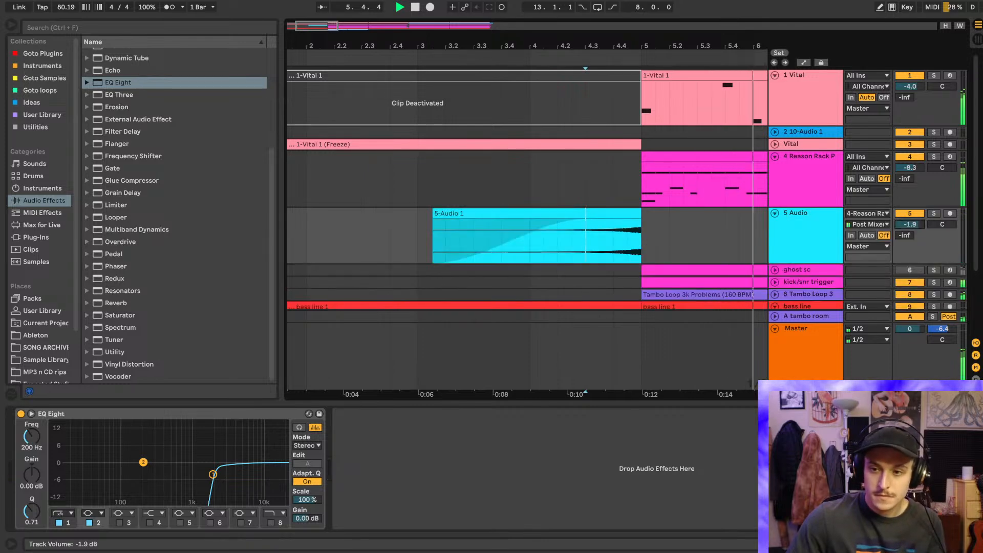
left_click(774, 214)
key("space")
- Expand the last EQ Eight on the bass line track and select its band 1 and band 4 filters
scroll(608, 173, "down", 3)
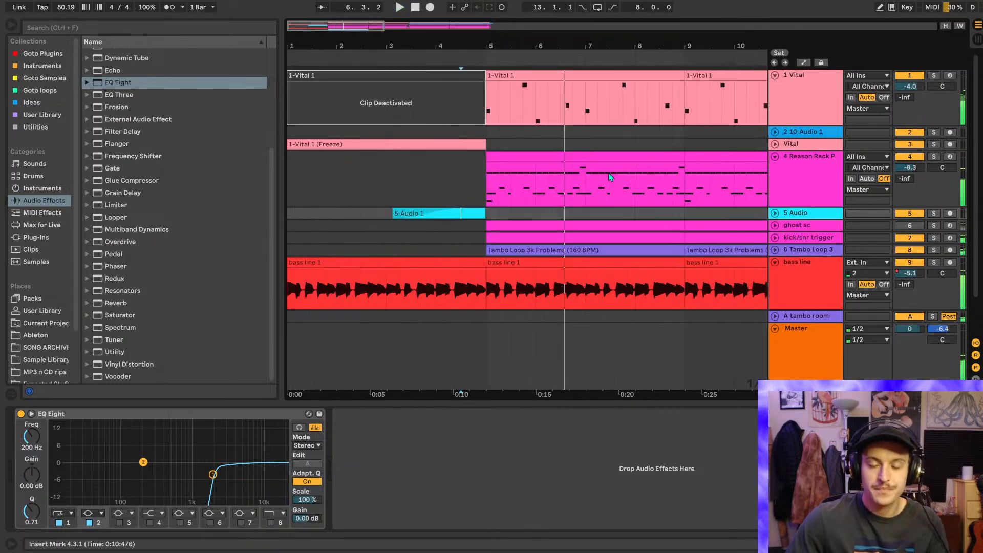
left_click(399, 179)
left_click(789, 281)
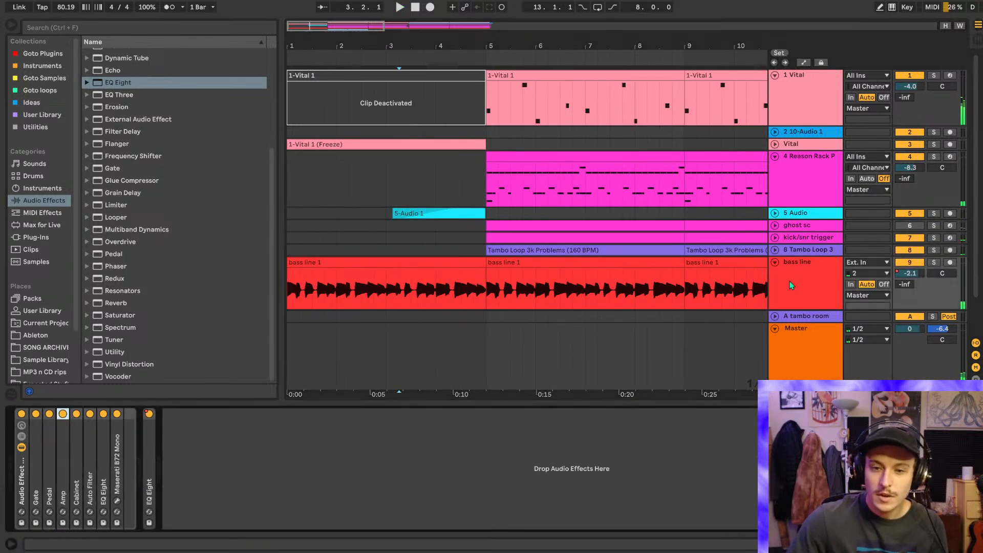
double_click(149, 475)
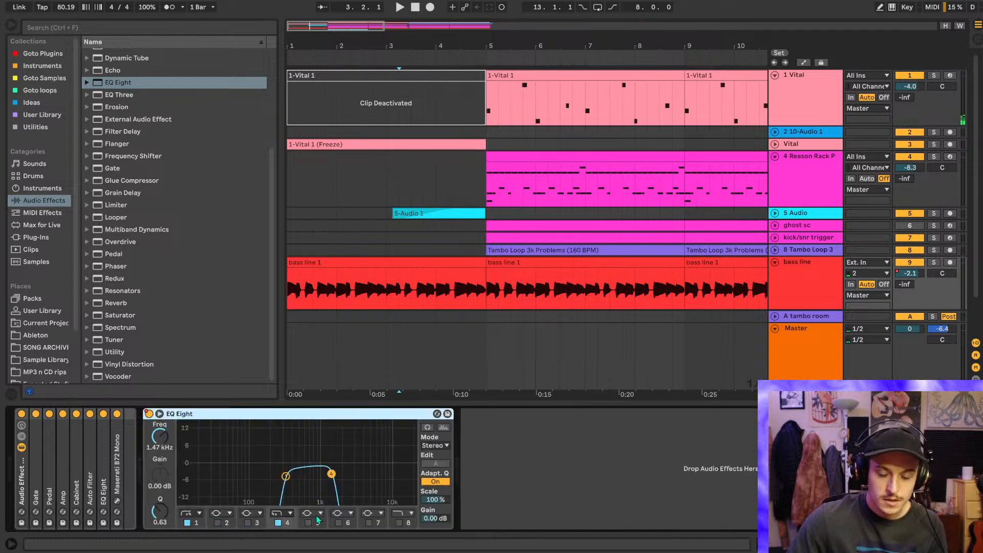
left_click_drag(261, 452, 347, 487)
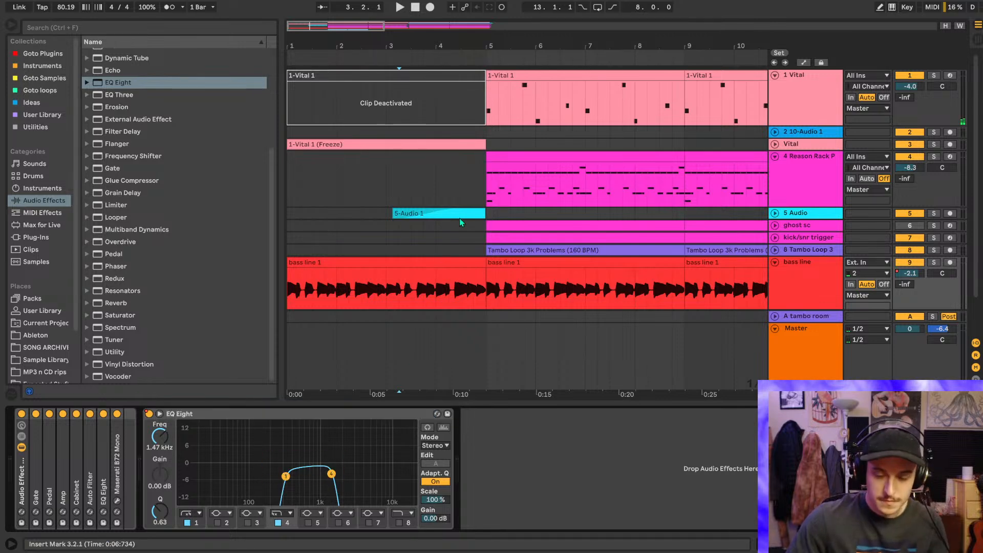
- Show automation and place the bass line EQ Eight's band 4 frequency in its own lane
key("a")
scroll(454, 234, "down", 2)
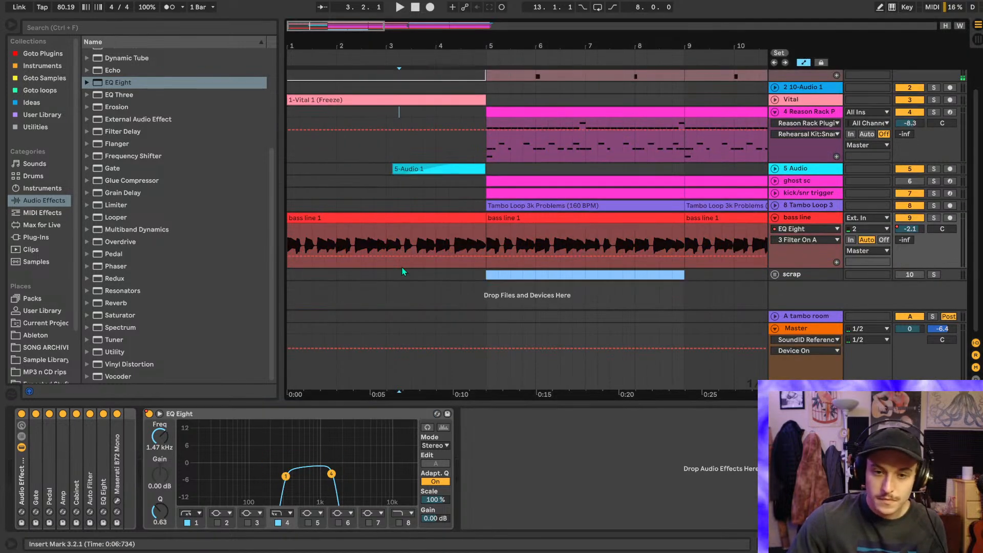
scroll(440, 256, "up", 3)
right_click(158, 437)
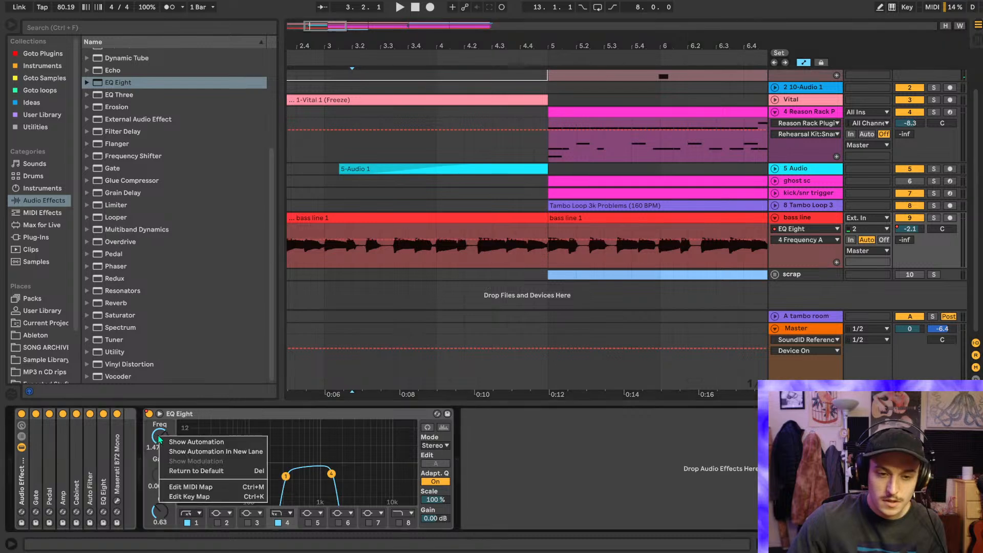
left_click(176, 442)
left_click(491, 256)
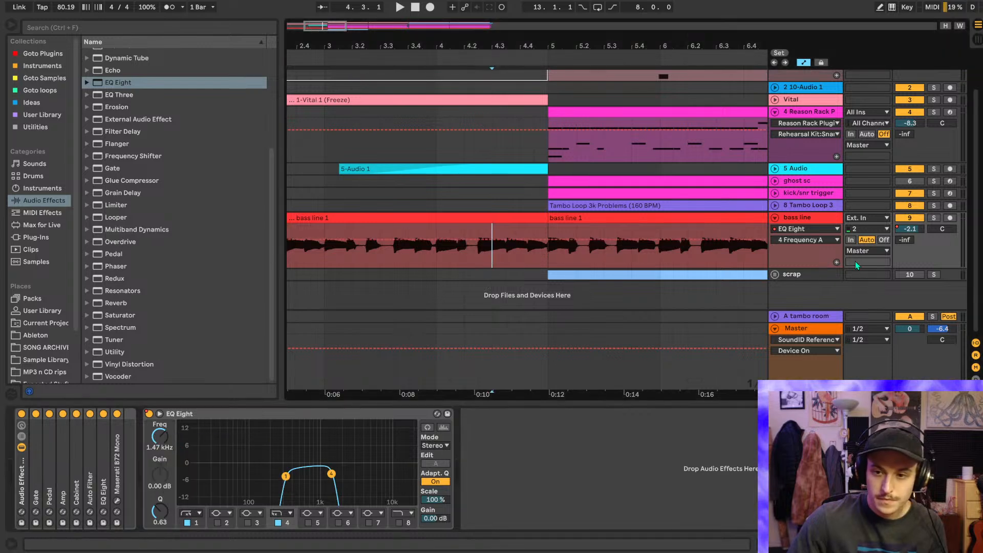
left_click(837, 263)
- Draw a curved band 4 frequency rise from 1.47 kHz at bar 3 up to bar 5, dropping back at bar 5
key("space")
key("space")
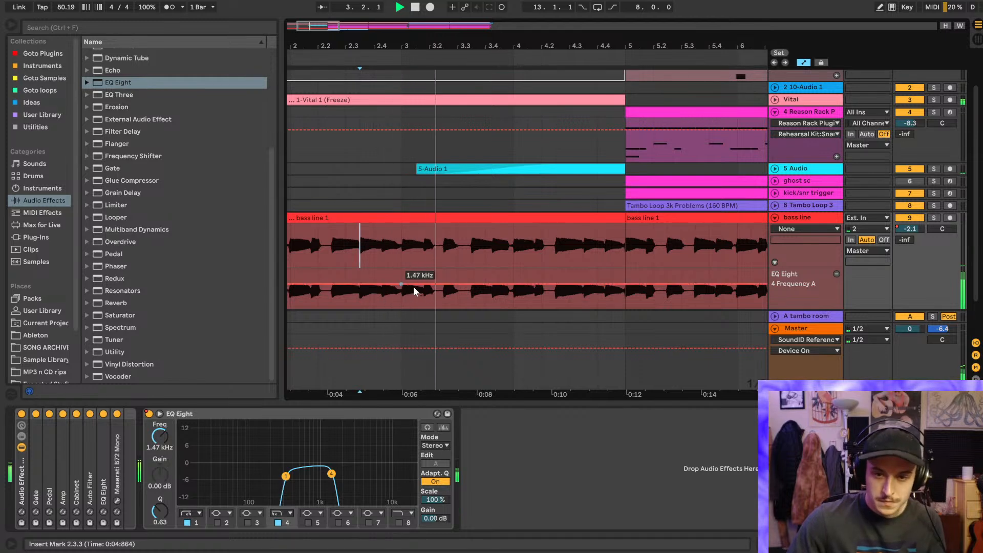
left_click_drag(611, 283, 625, 276)
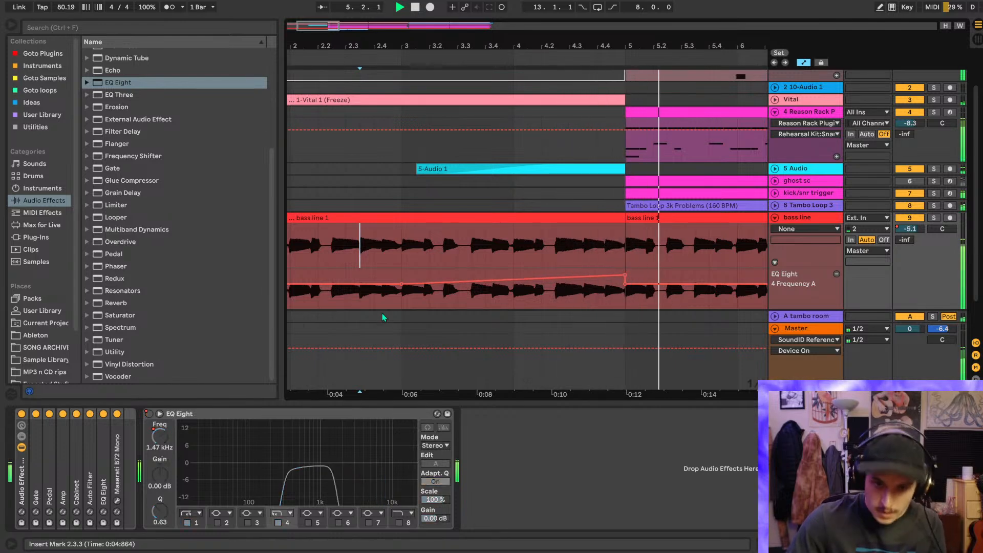
key("space")
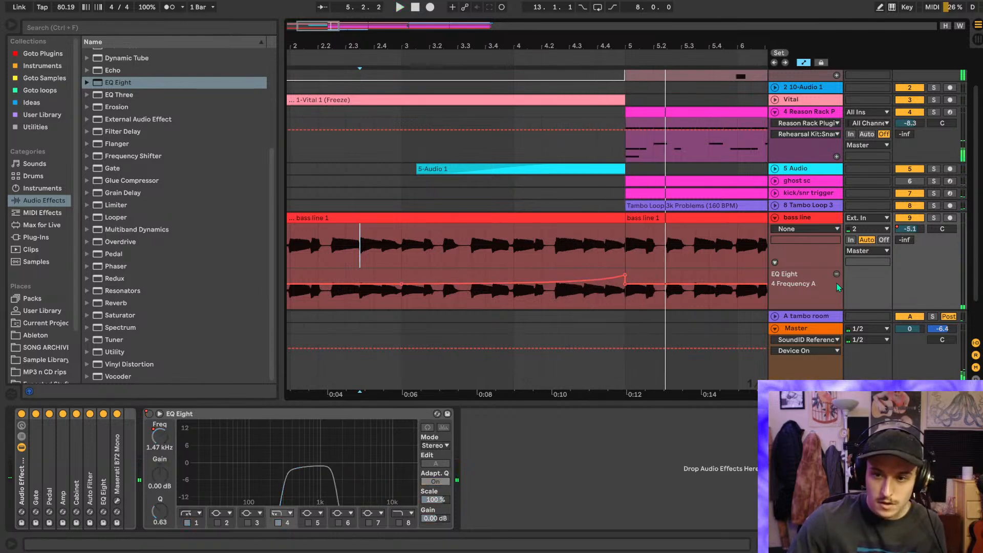
- Play the bass line's filter sweep from 3.1.3, first soloed and then in the full mix, with the automation lane enlarged
left_click(804, 332)
key("space")
left_click(409, 306)
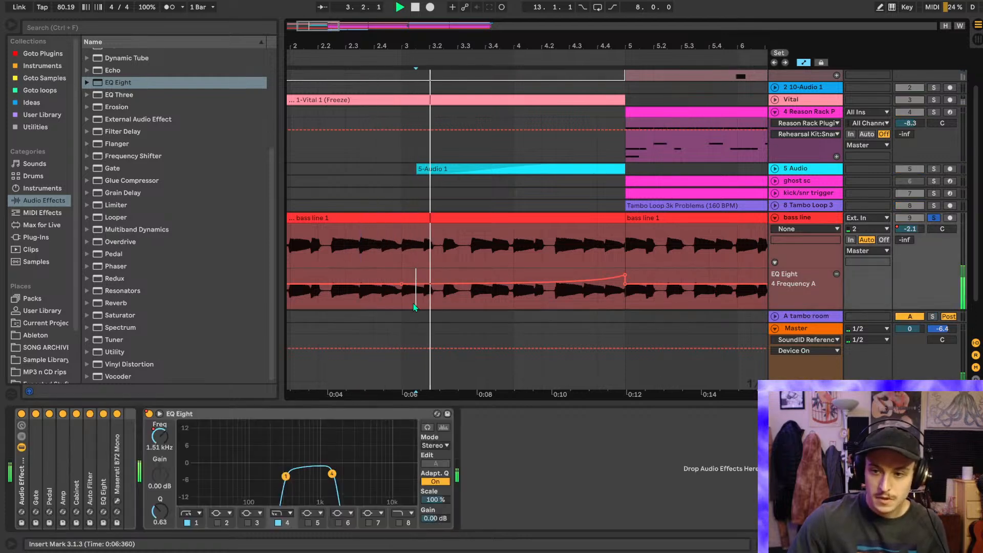
scroll(817, 294, "down", 2)
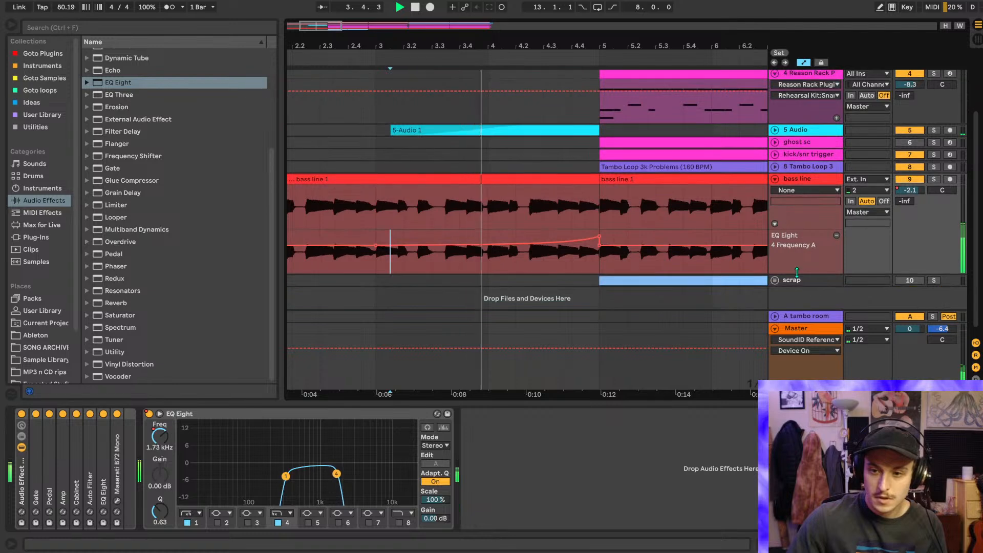
scroll(681, 257, "down", 2)
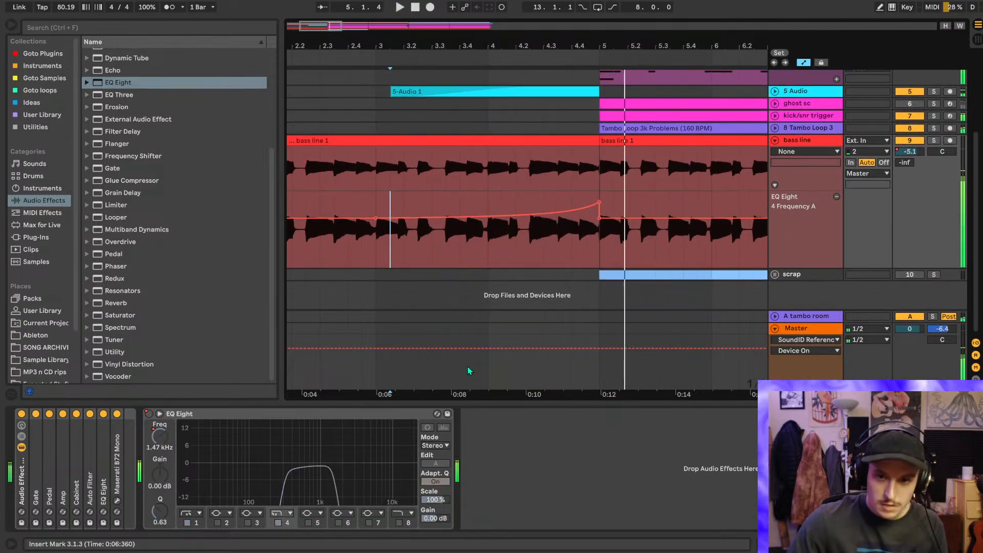
- Show the bass line EQ Eight's band 1 frequency automation in a separate, enlarged lane
left_click(363, 260)
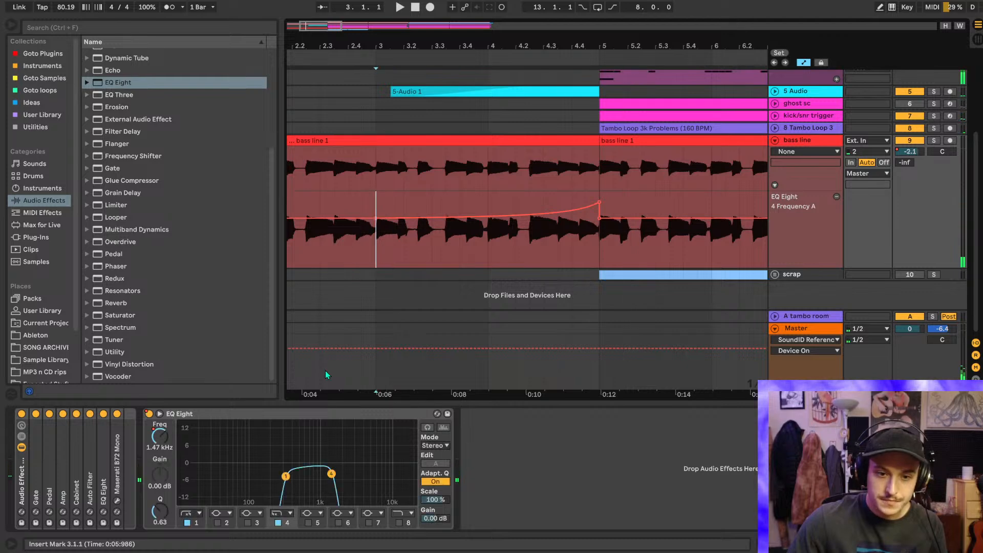
right_click(159, 435)
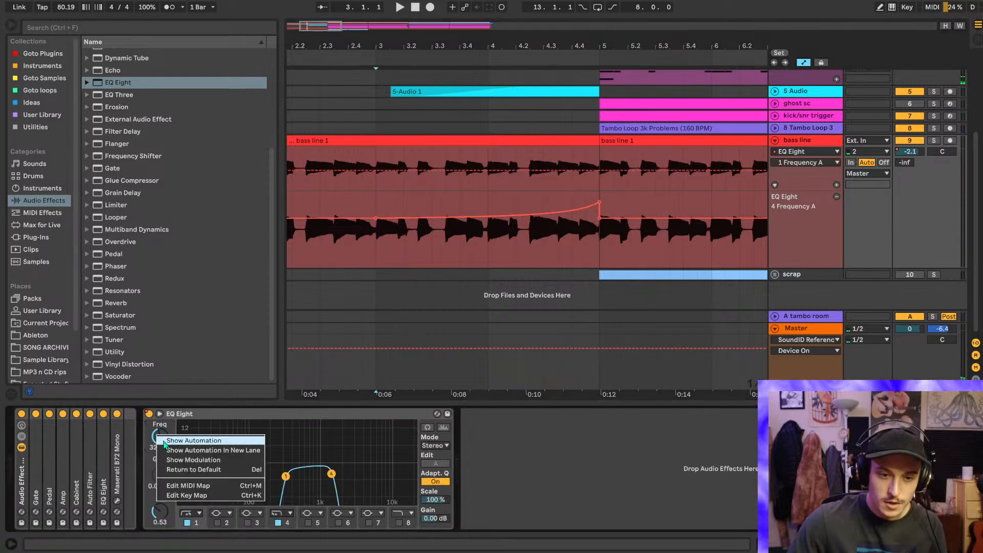
left_click(836, 185)
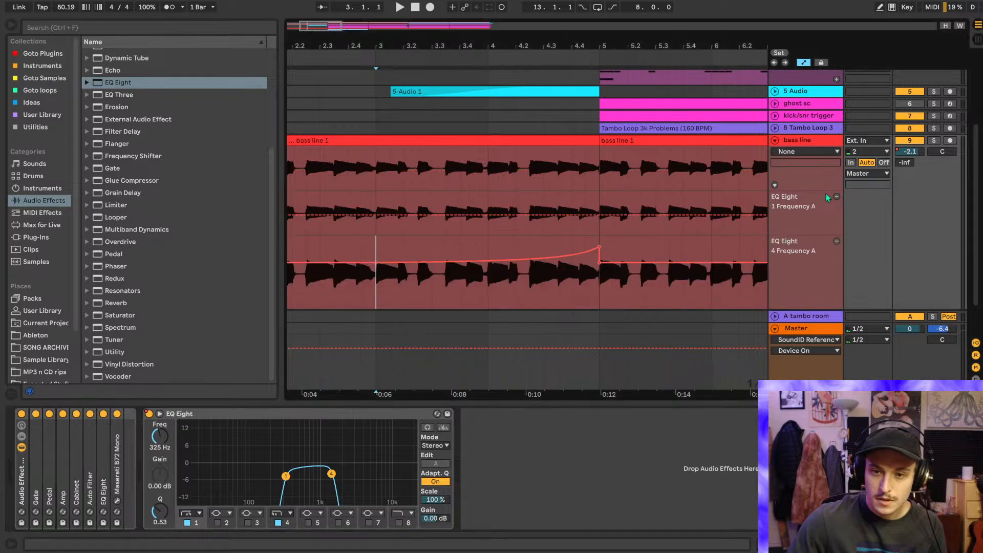
scroll(572, 252, "down", 2)
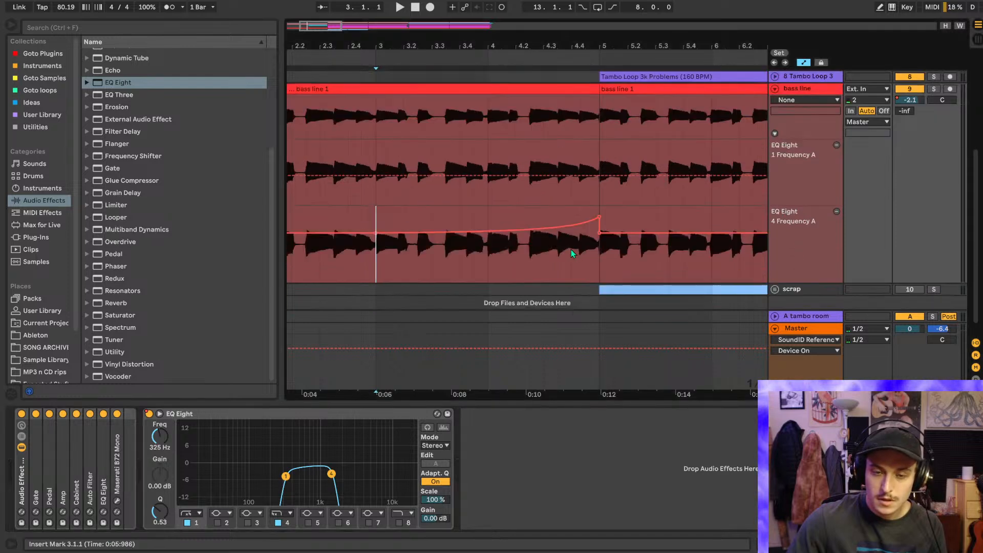
- Copy the band 4 frequency automation from bar 3 to bar 5 into the band 1 frequency lane at bar 3
left_click_drag(376, 266, 599, 259)
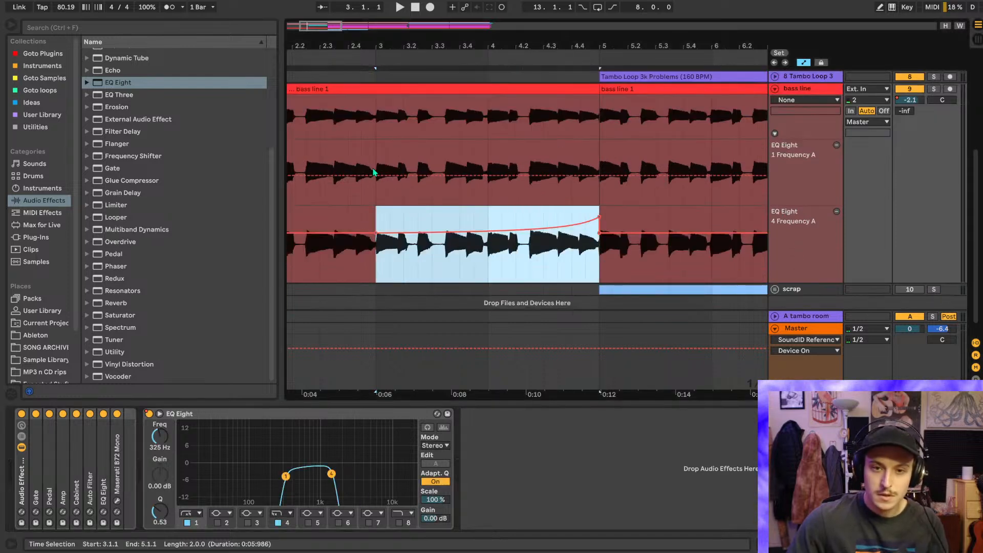
left_click(376, 191)
key("ctrl+v")
- Lower the pasted band 1 curve to rise from 325 Hz at bar 3 to about 2.37 kHz at bar 5, and play it
left_click(363, 201)
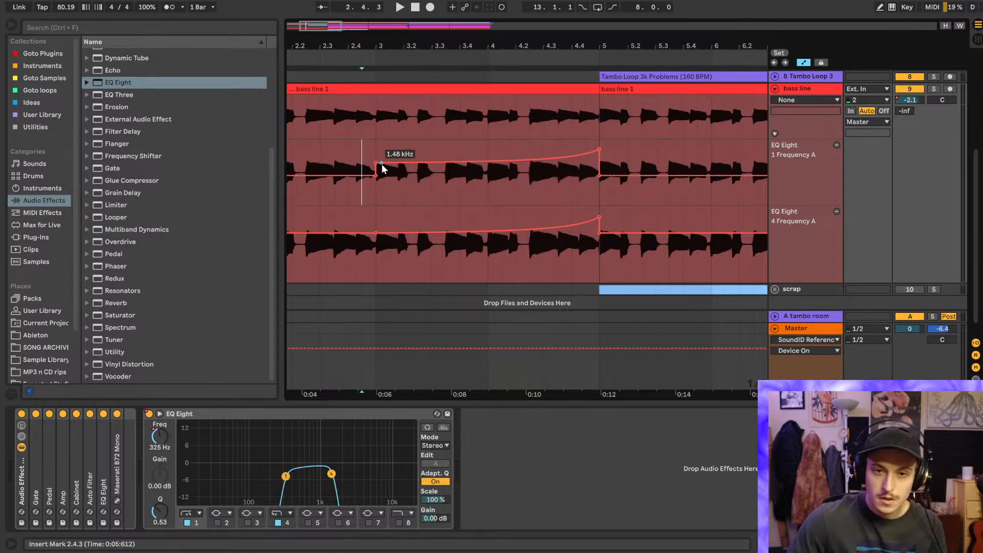
left_click_drag(599, 150, 589, 168)
key("space")
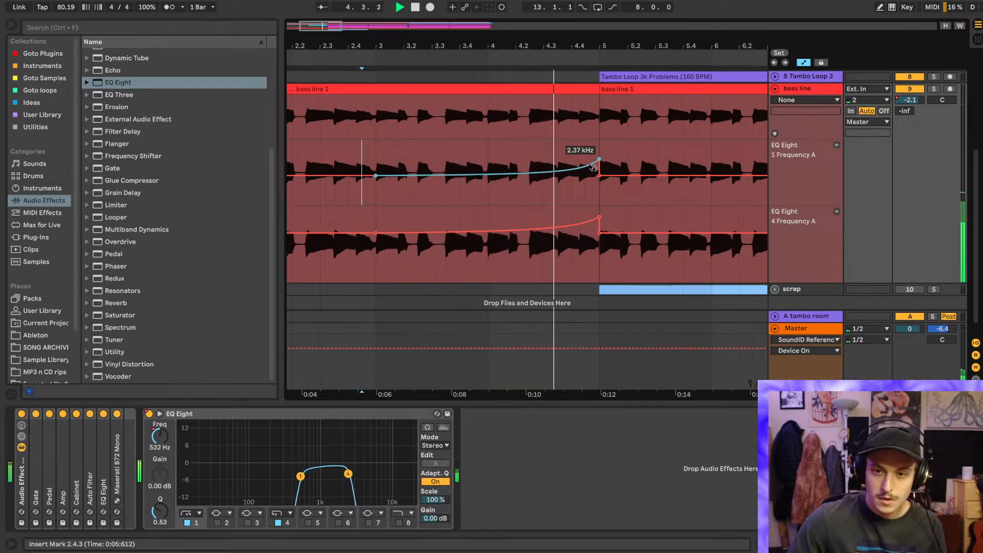
scroll(610, 162, "up", 5)
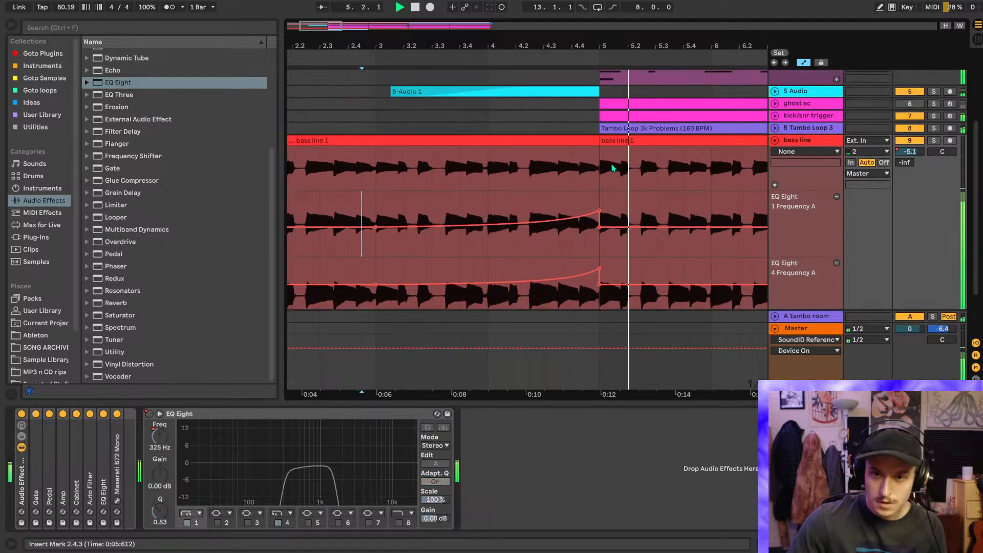
scroll(610, 162, "down", 6)
scroll(610, 162, "up", 3)
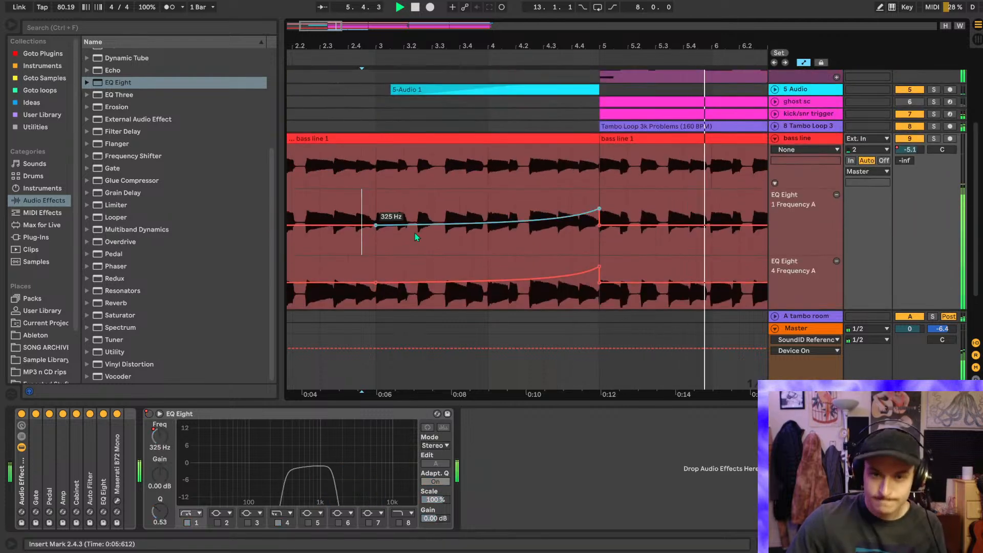
- Replay the bass line's filter sweep, hide the automation, fold the bass line track and save the set
key("space")
key("space")
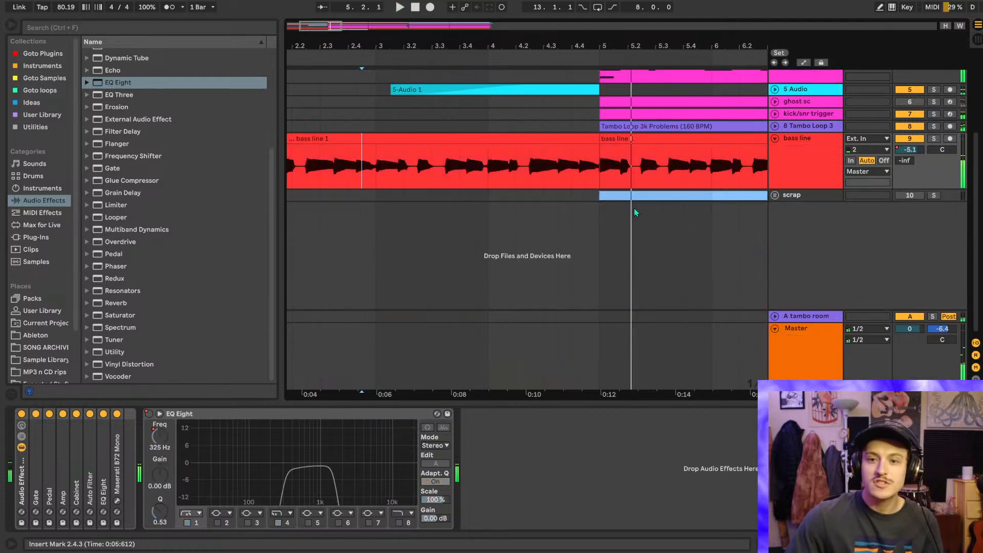
left_click(775, 138)
key("ctrl+s")
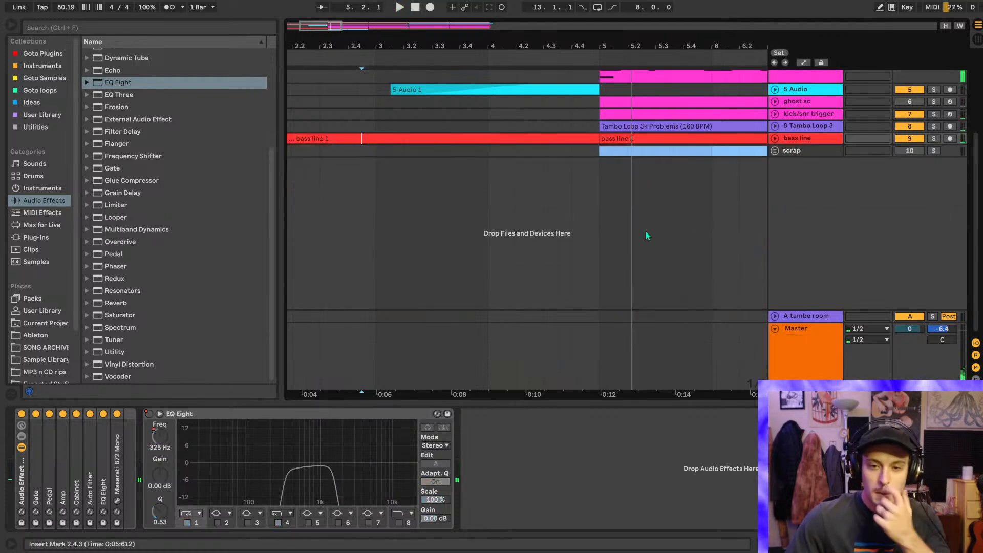
- Switch to the web browser and search for "arturia dimensions"
mouse_move(633, 551)
left_click(566, 507)
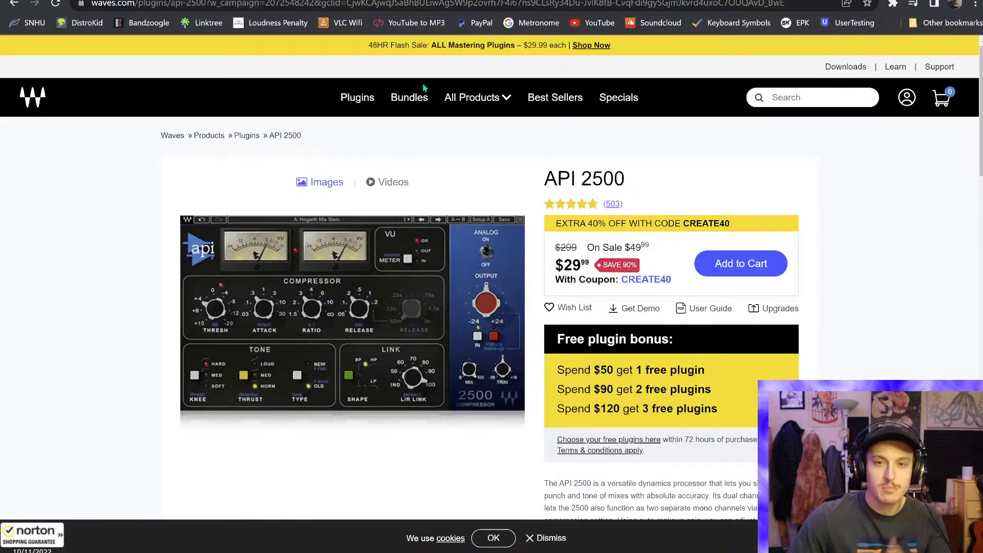
left_click(349, 0)
left_click(349, 3)
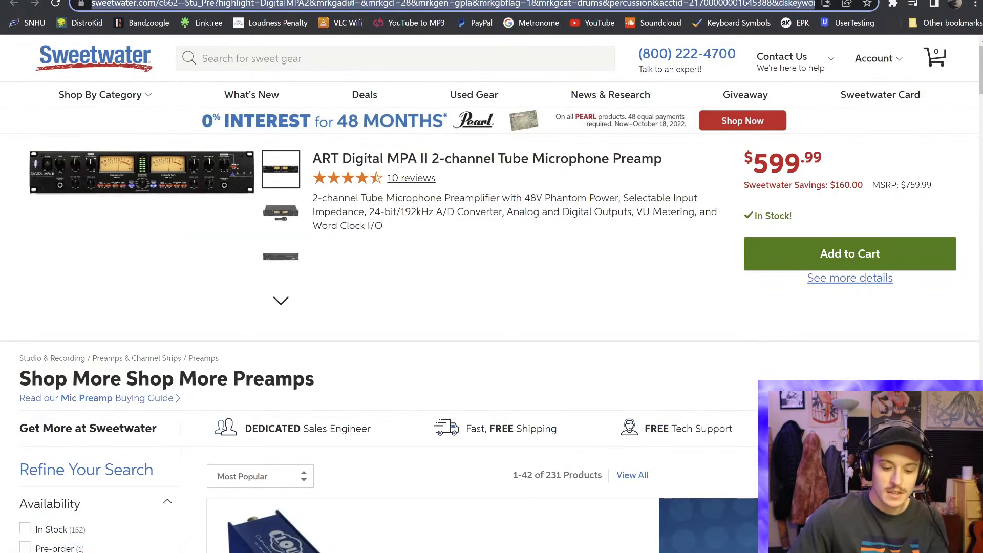
type("arturai d")
key("BackSpace")
key("BackSpace")
key("BackSpace")
key("BackSpace")
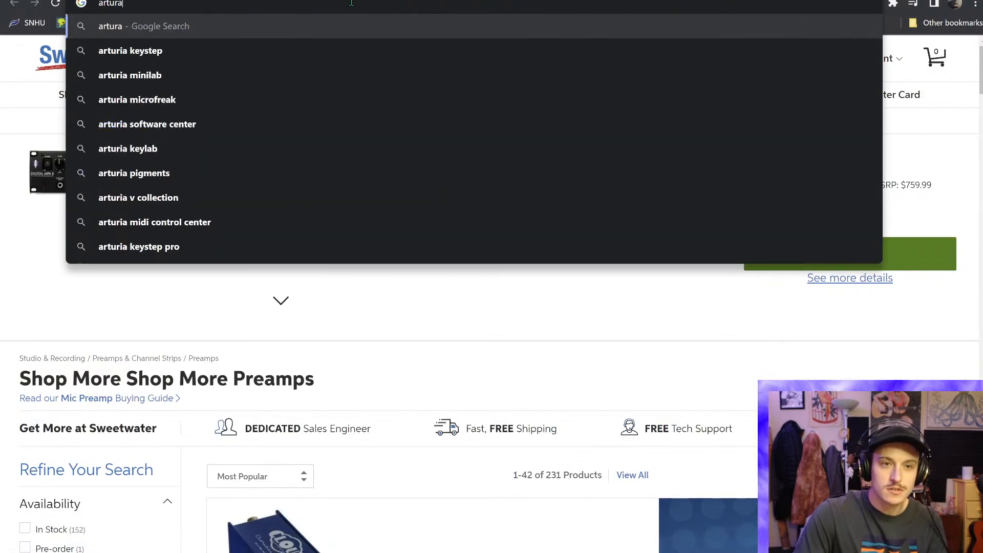
type("ia di")
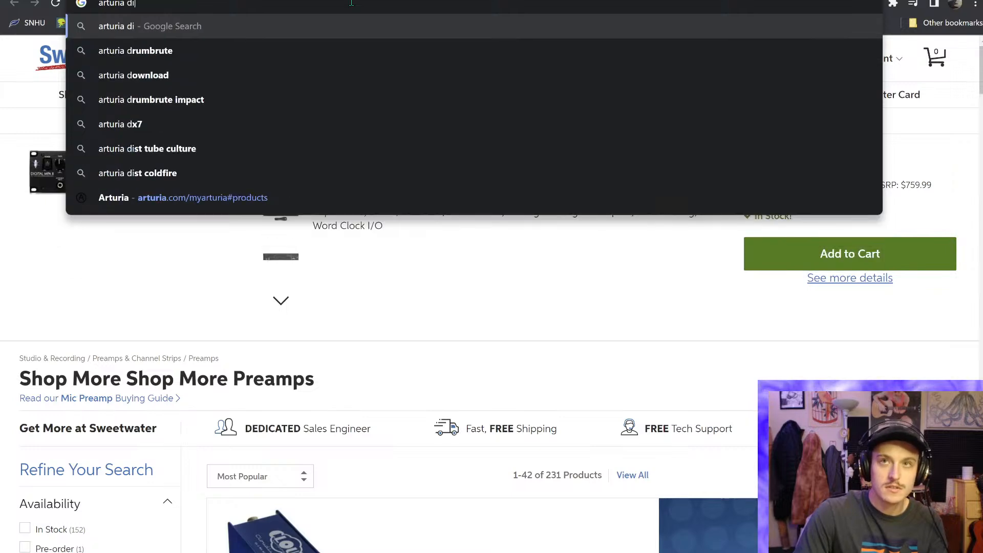
type("mensions")
key("Return")
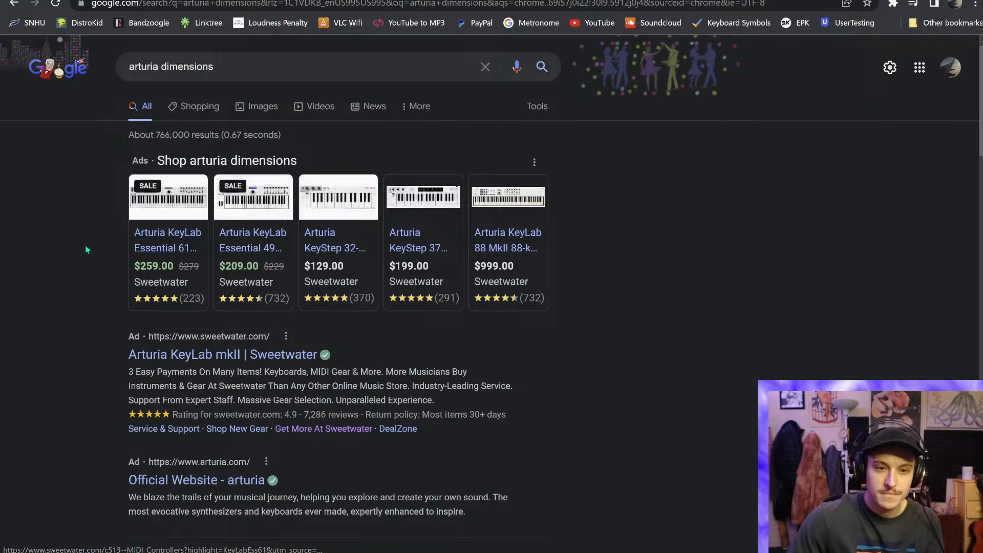
- Look through the search results and refine the web search to "arturia dimensions plugin"
scroll(85, 246, "down", 5)
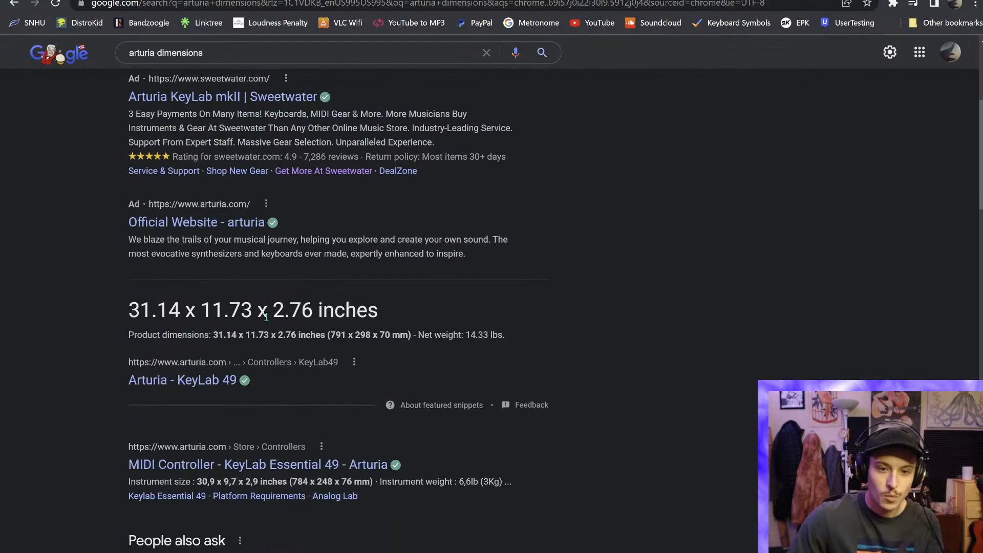
scroll(255, 314, "up", 5)
left_click(235, 66)
type("pl")
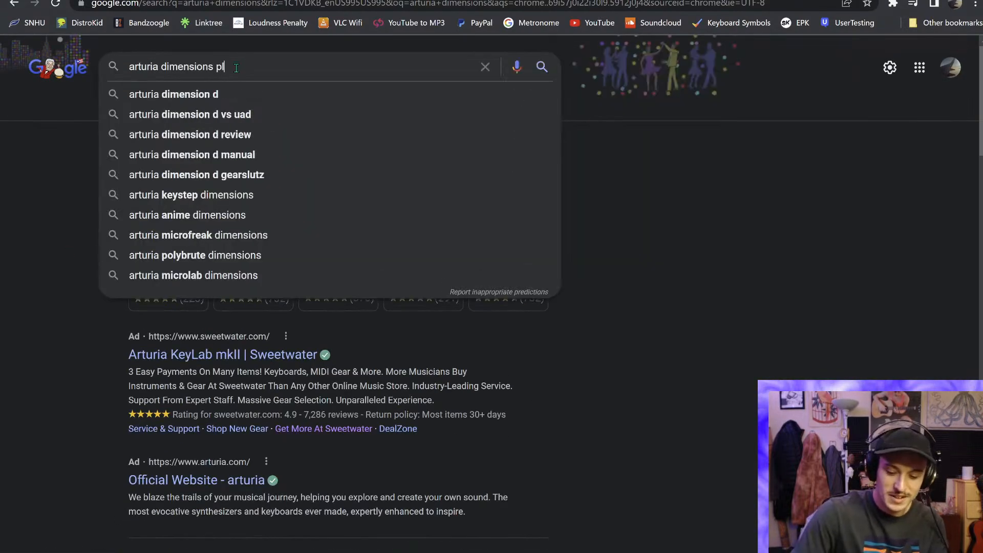
type("ugin")
key("Return")
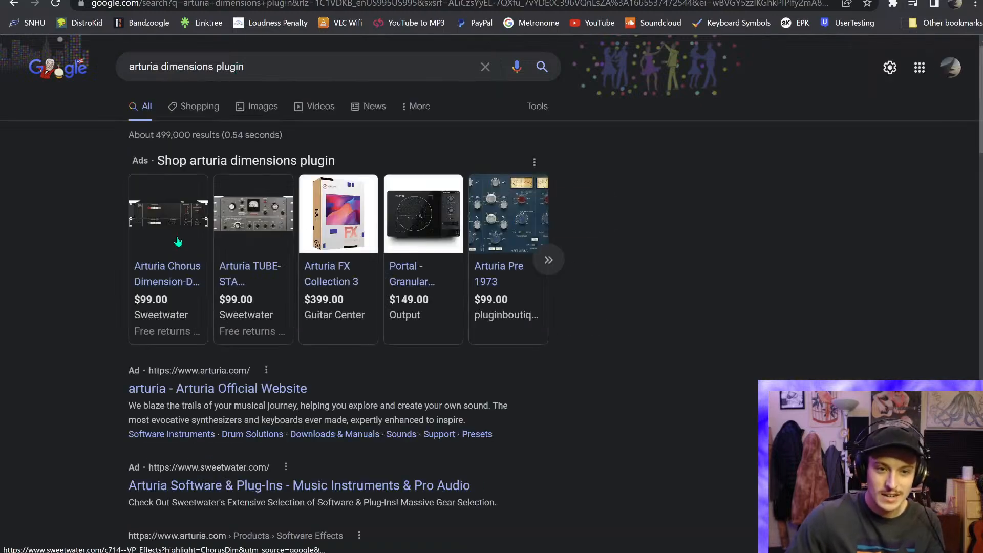
mouse_move(178, 278)
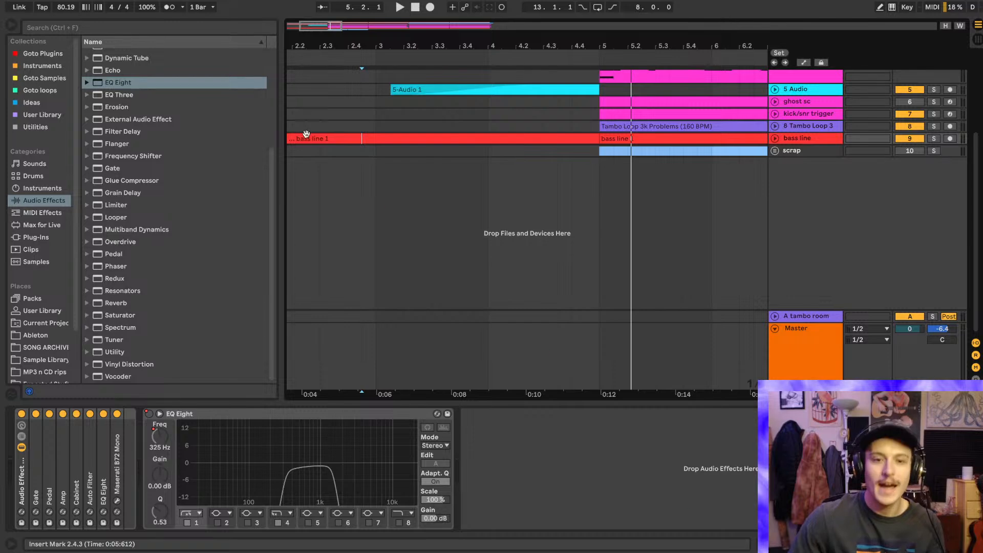
- Switch back to Ableton Live, list the plug-ins, and collapse the D16 Group, VST and VST3 folders
scroll(659, 141, "down", 2)
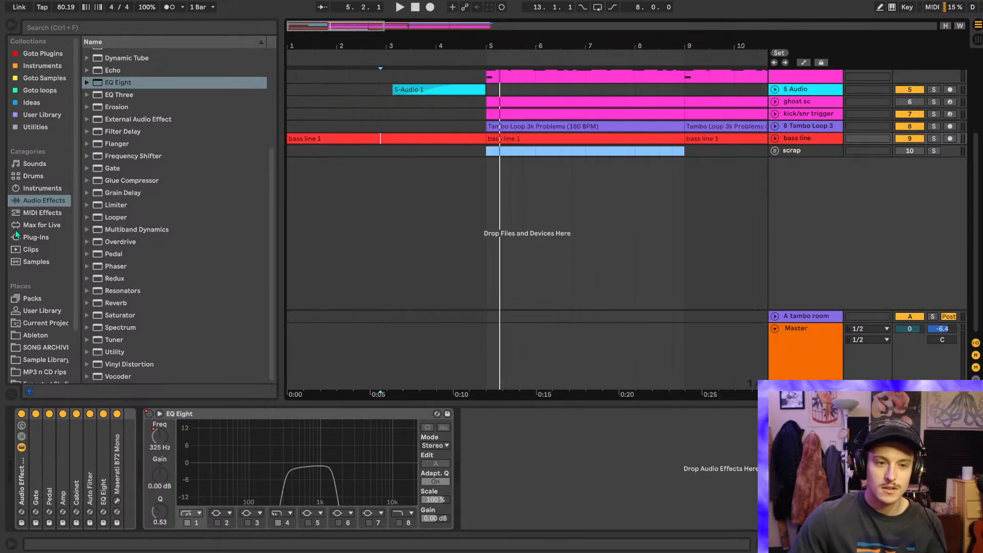
left_click(40, 242)
scroll(167, 145, "up", 6)
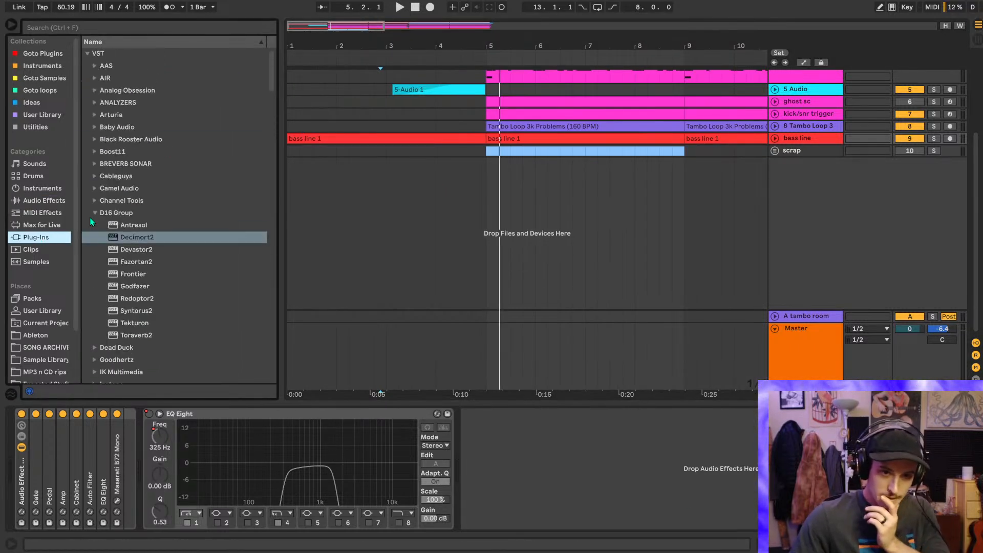
left_click(94, 213)
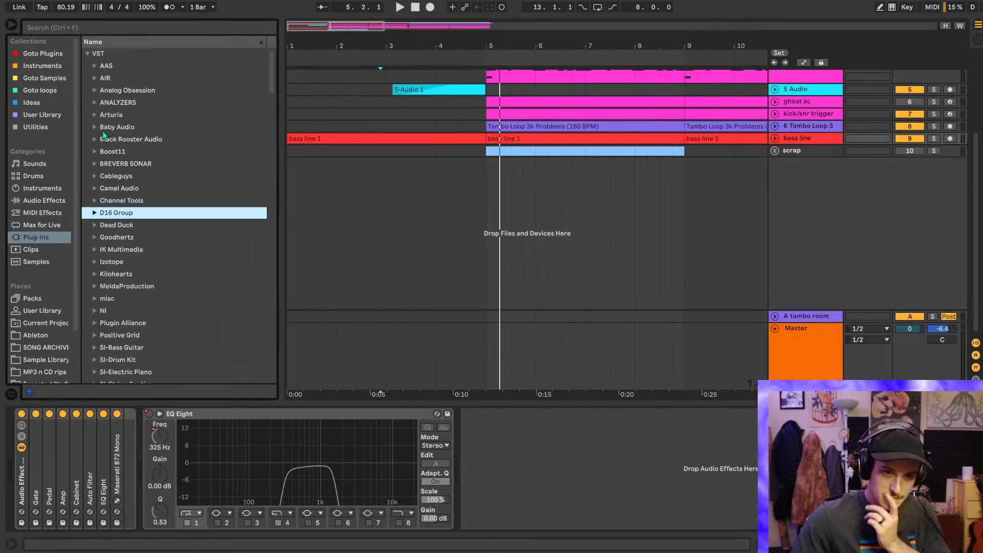
left_click(87, 53)
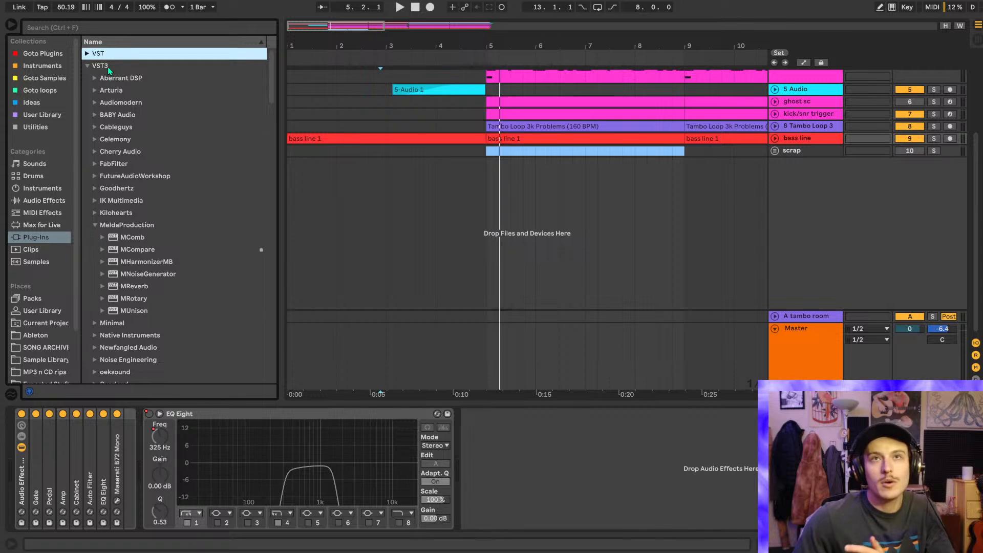
left_click(87, 66)
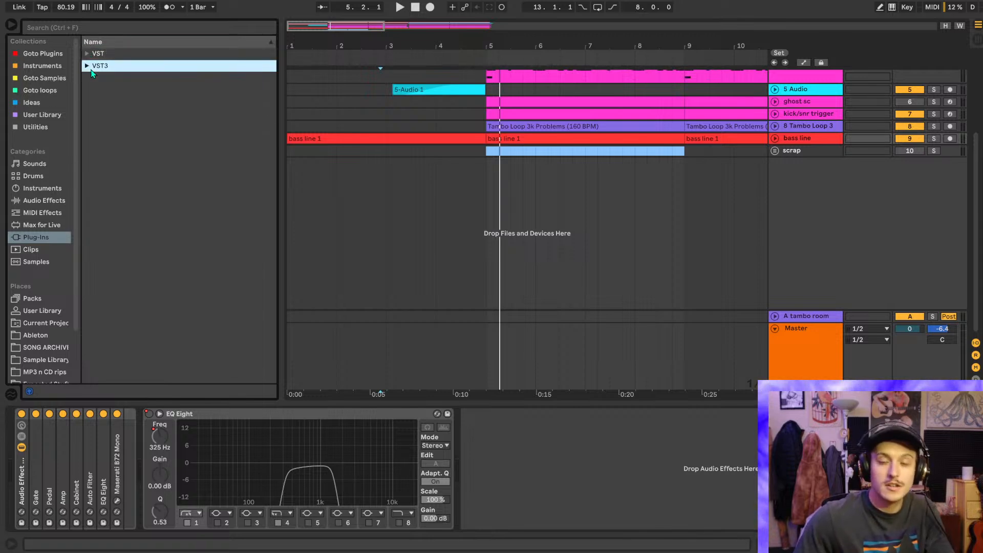
- Colour the 5 Audio track and its clip magenta like the drum tracks, and save the set with the playback start at bar 3
left_click(393, 176)
scroll(392, 177, "up", 5)
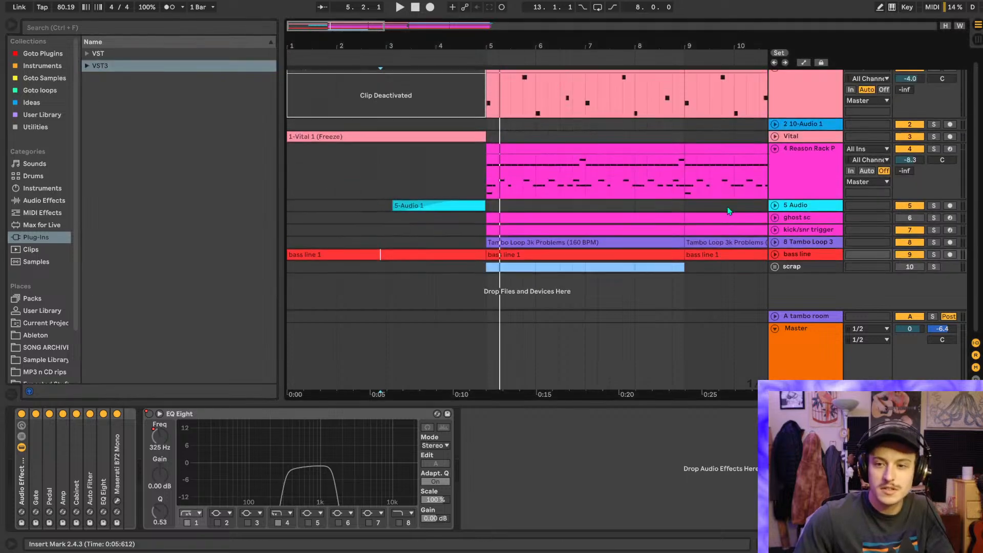
right_click(797, 205)
left_click(941, 373)
right_click(802, 205)
left_click(837, 418)
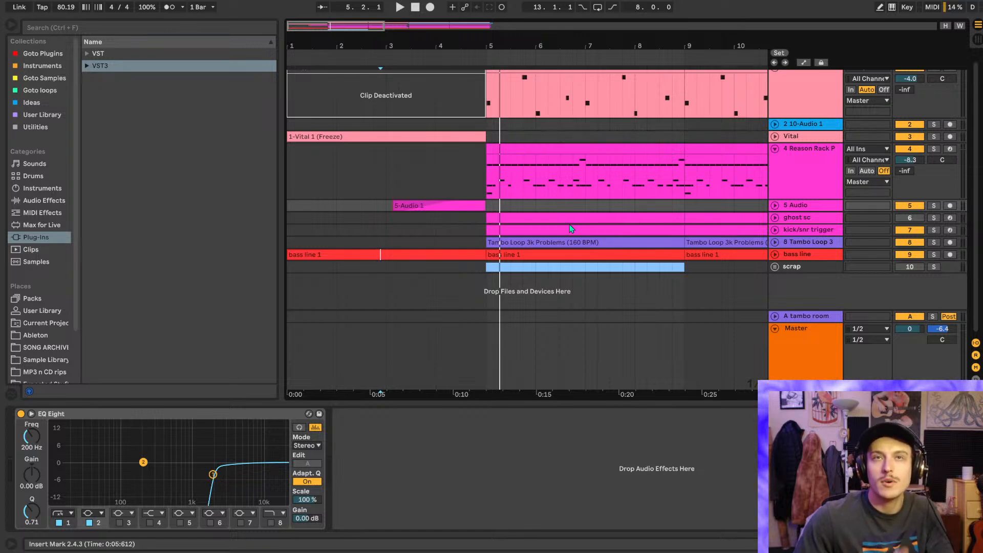
left_click(384, 178)
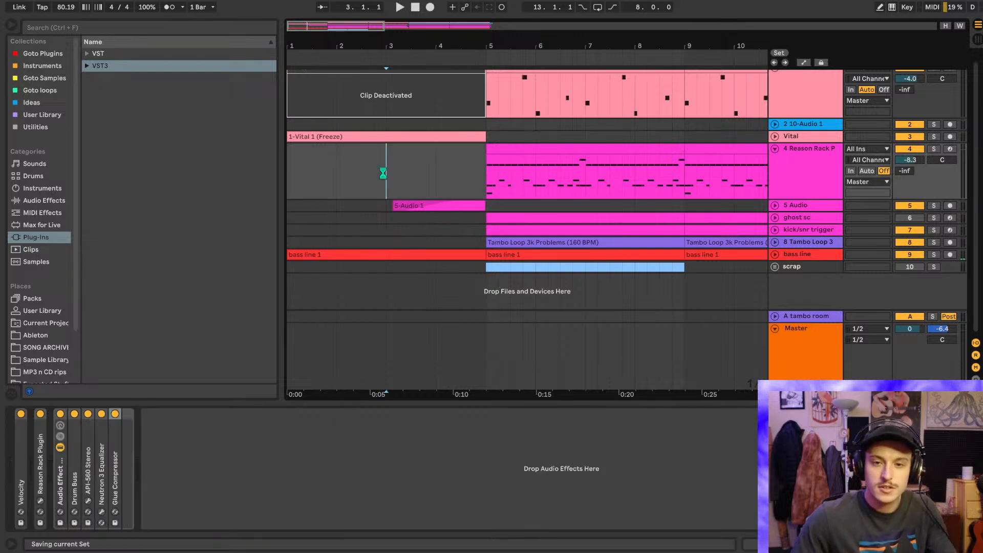
- Fold the 1 Vital track, unfold the frozen-audio Vital track, and show its EQ Eight band 1 frequency automation in a separate lane
scroll(738, 119, "up", 1)
left_click(775, 76)
left_click(775, 100)
double_click(793, 108)
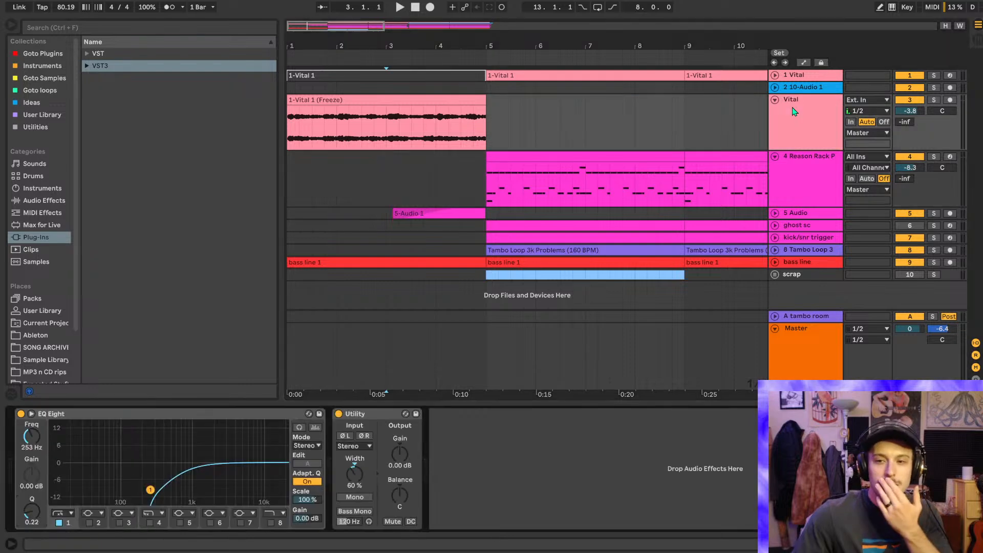
right_click(30, 441)
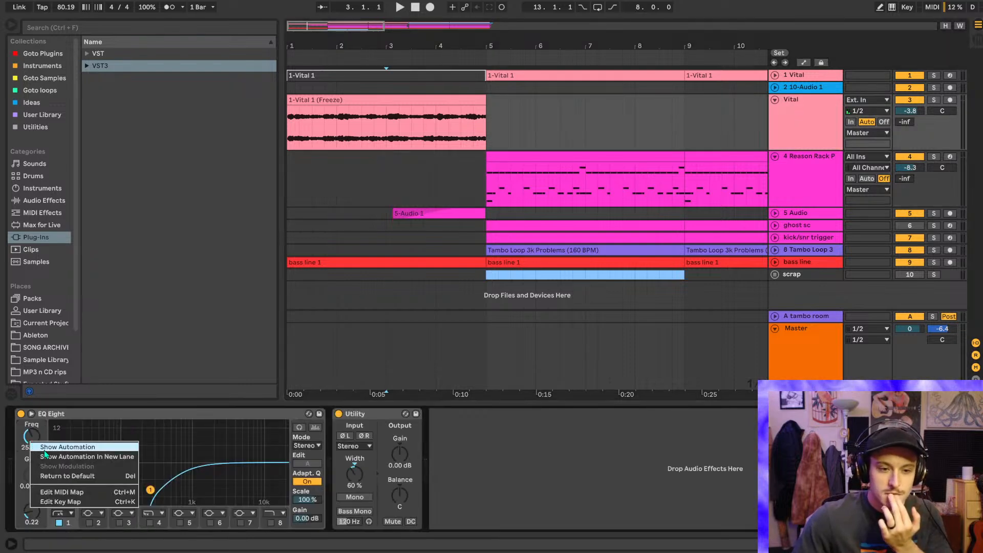
left_click(61, 447)
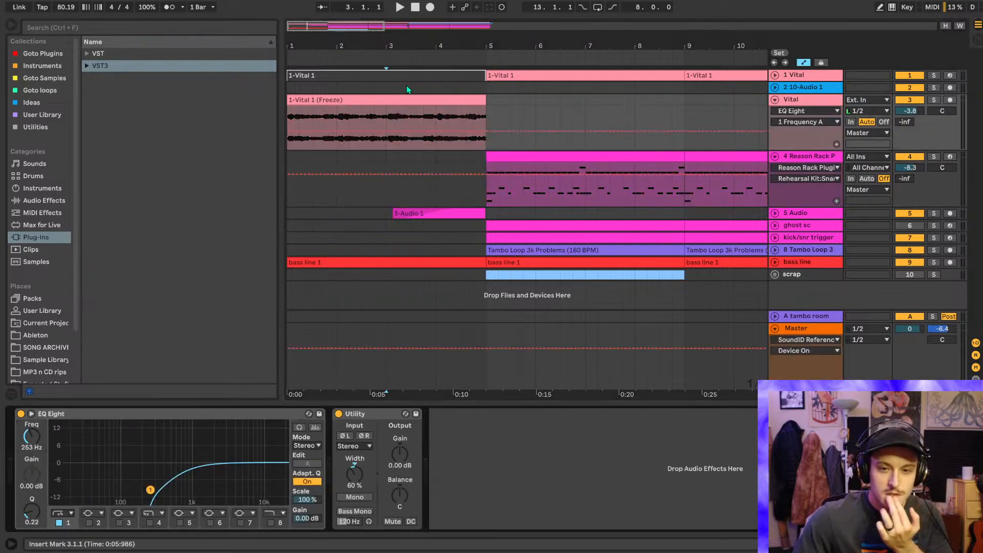
left_click(835, 145)
- Using the bass line sweep as reference, automate Vital's band 1 frequency to rise from 253 Hz at bar 3 to about 990 Hz at bar 5, and play it
scroll(778, 261, "down", 2)
left_click(774, 262)
scroll(669, 249, "down", 2)
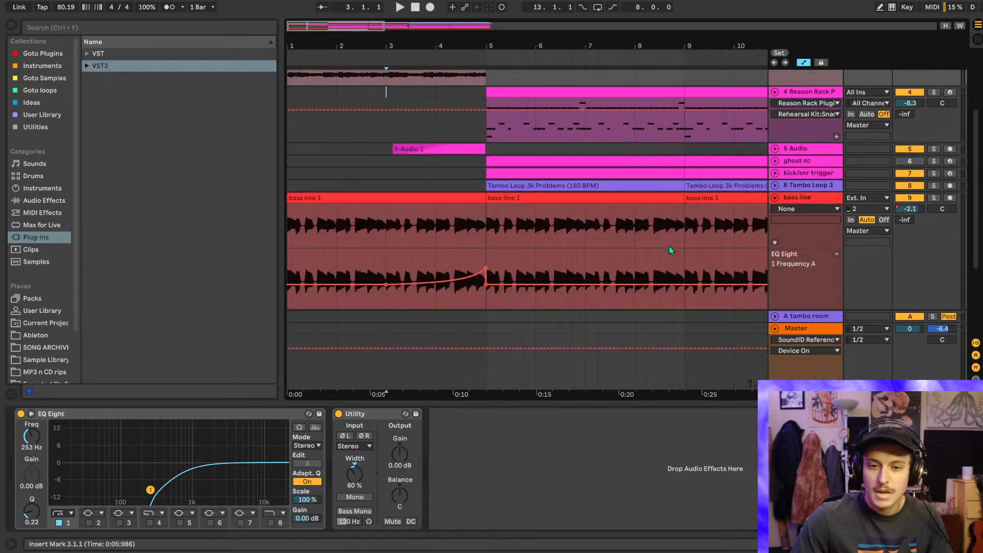
scroll(614, 241, "up", 5)
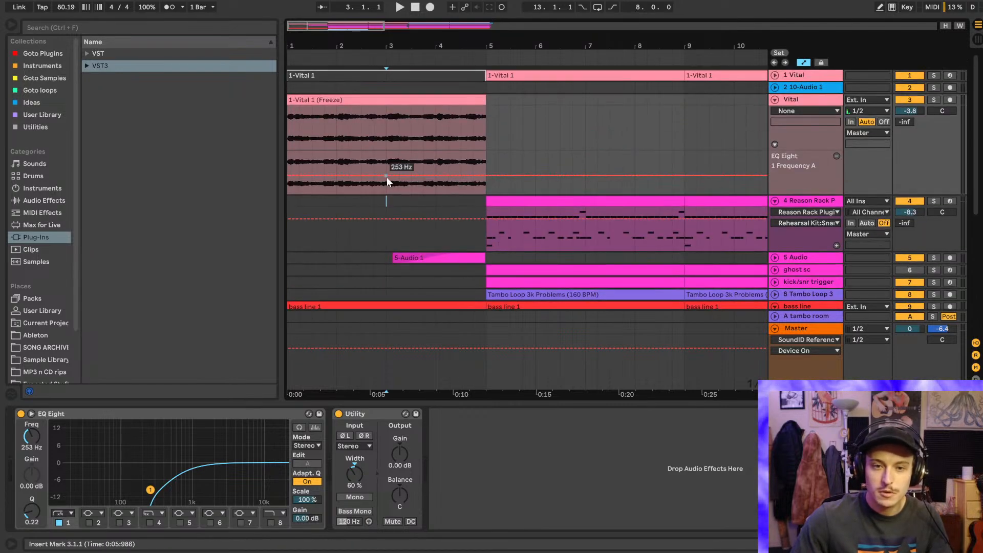
mouse_move(485, 175)
left_mouse_down()
mouse_move(485, 166)
mouse_move(481, 175)
left_mouse_up()
key("space")
scroll(438, 163, "up", 3)
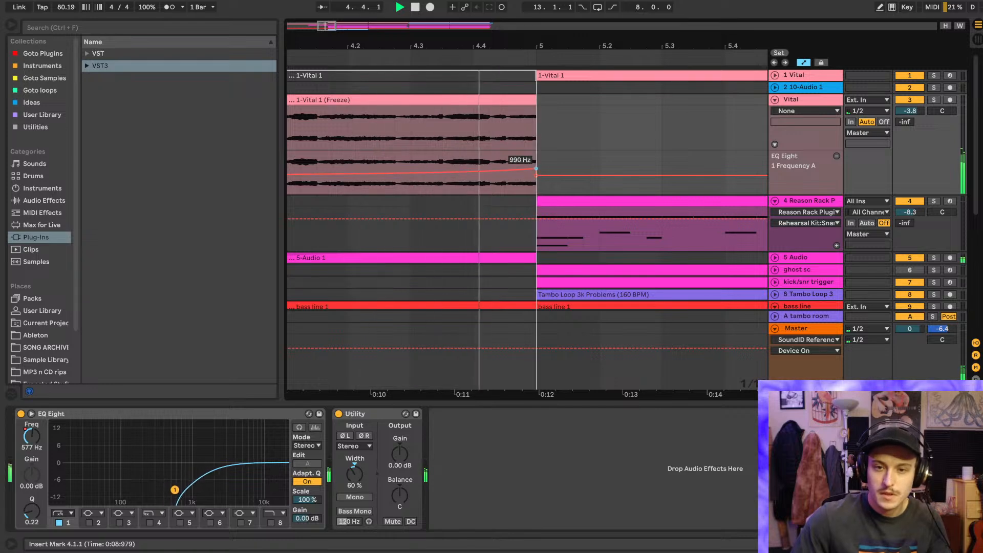
scroll(504, 169, "down", 5)
scroll(327, 159, "up", 5)
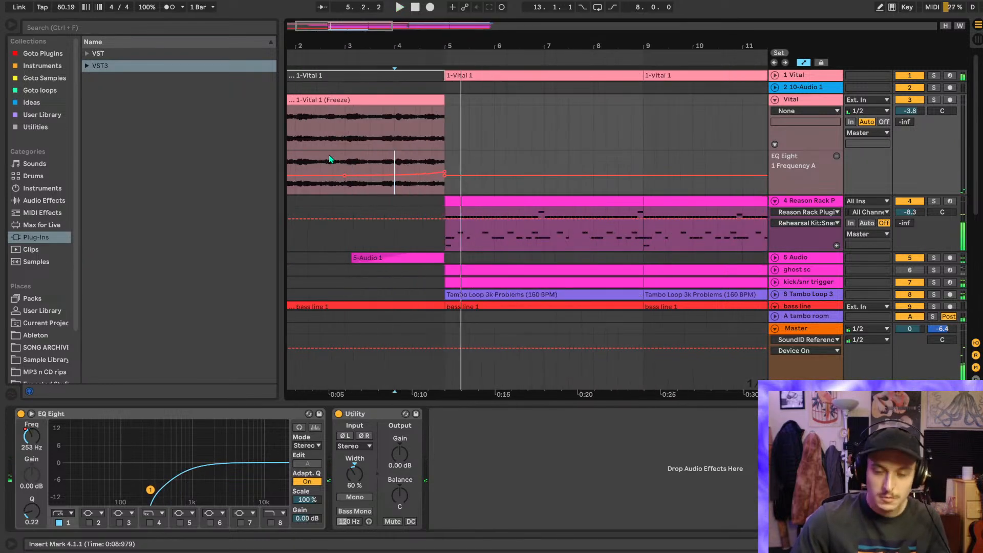
- Play the Vital sweep from 2.3.3 and lower its end point at bar 5 to about 406 Hz
left_click(320, 161)
key("space")
key("space")
scroll(433, 163, "left", 1)
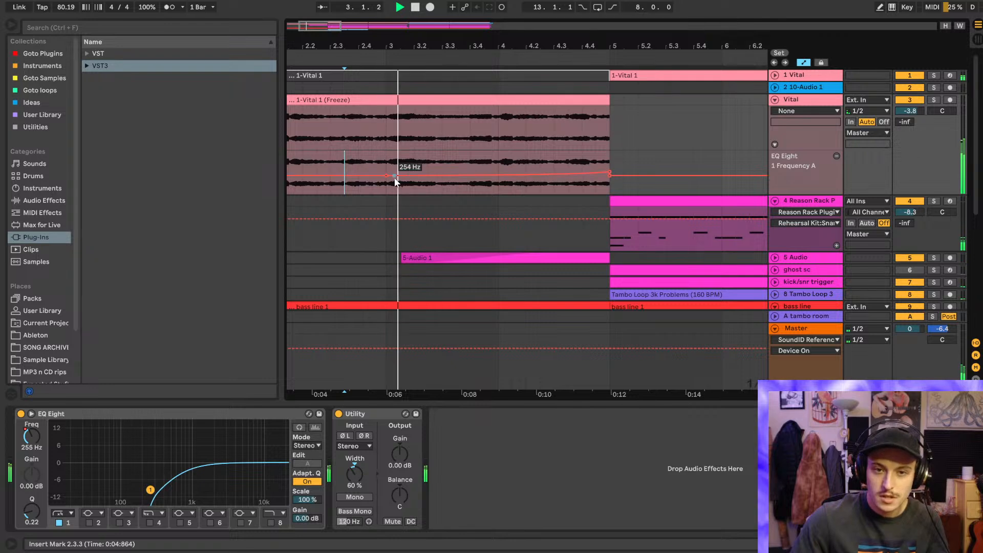
left_click_drag(611, 172, 609, 173)
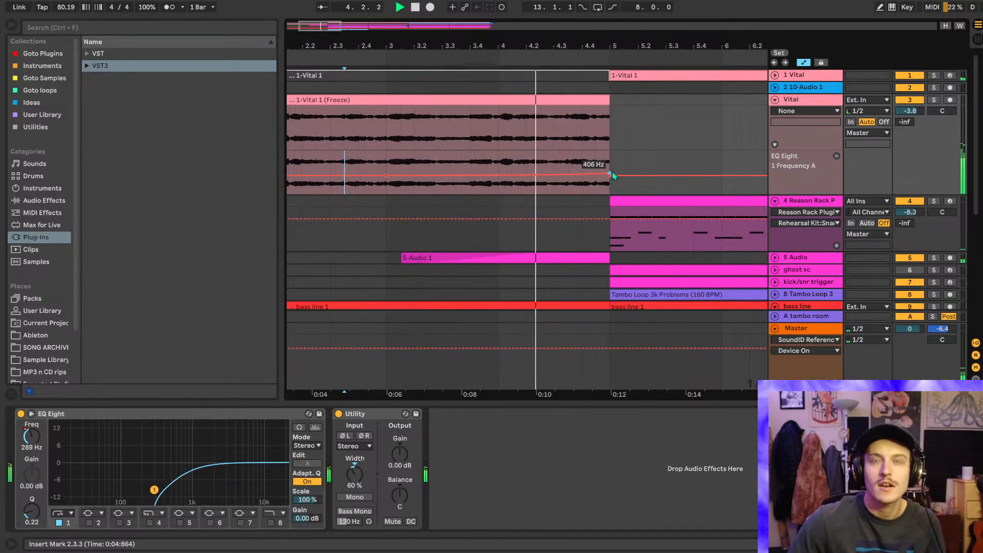
- Replay the Vital sweep, move its start point to bar 4, and set its end point at bar 5 to about 418 Hz
key("space")
key("space")
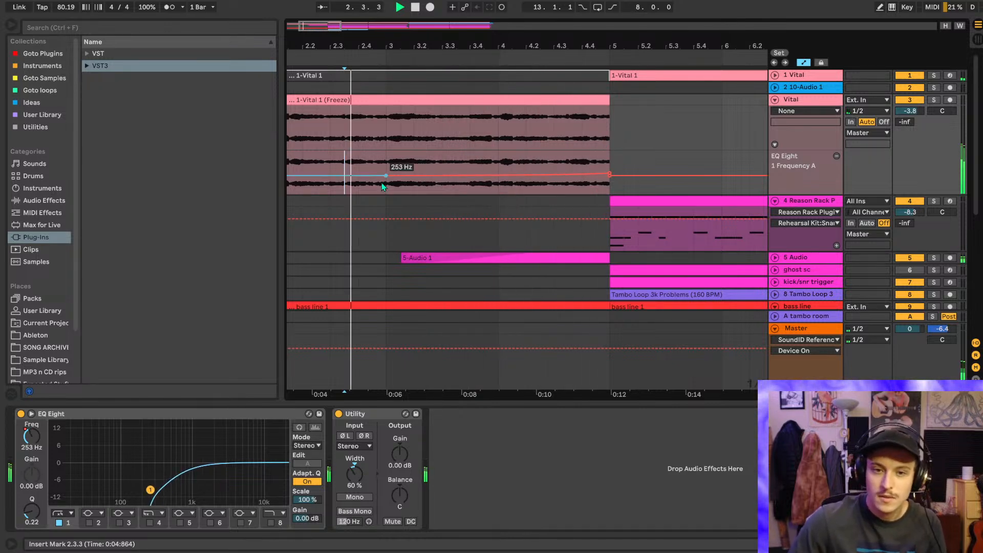
left_click_drag(386, 176, 498, 175)
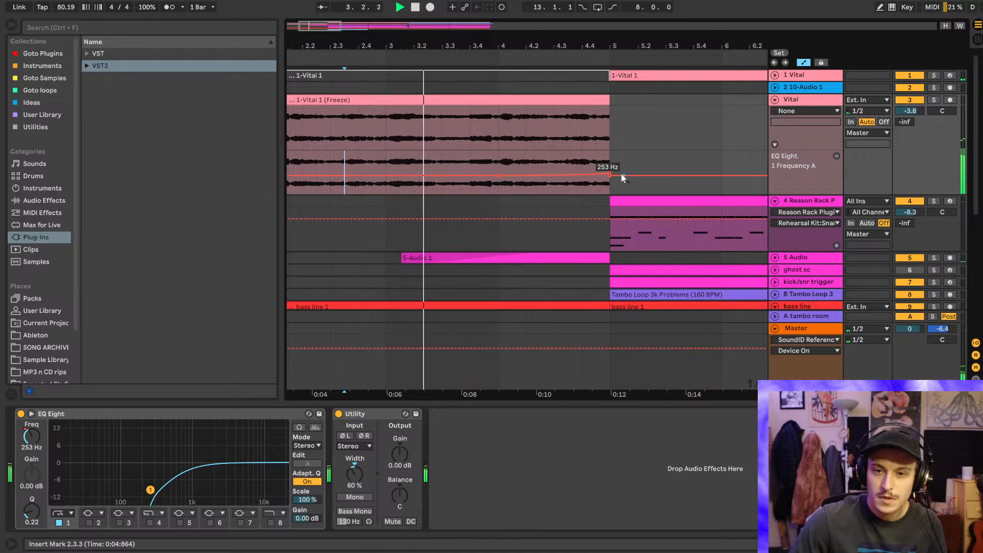
left_click_drag(612, 171, 612, 171)
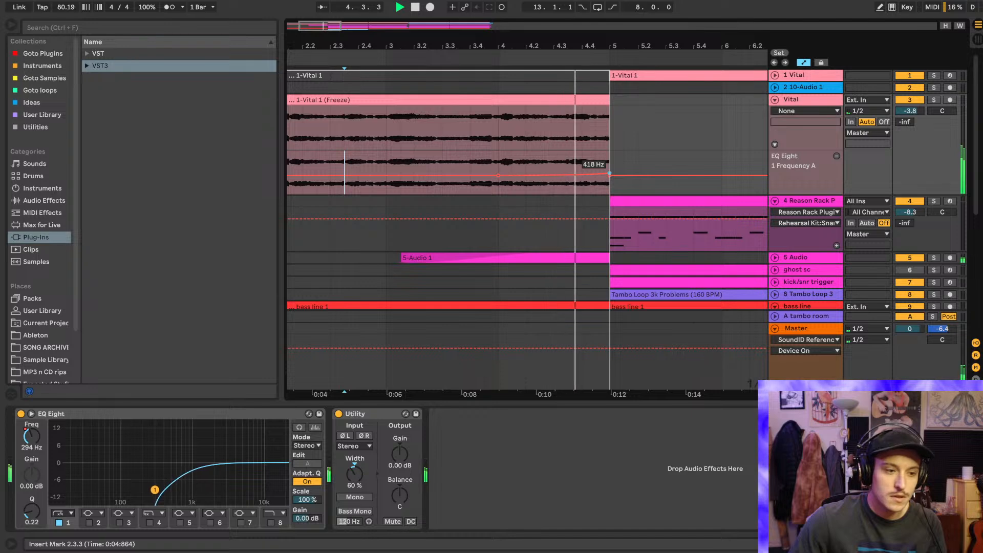
- Hide the automation, fold the Vital, Reason Rack and bass line tracks, fit the whole arrangement in view, and hide the browser
key("a")
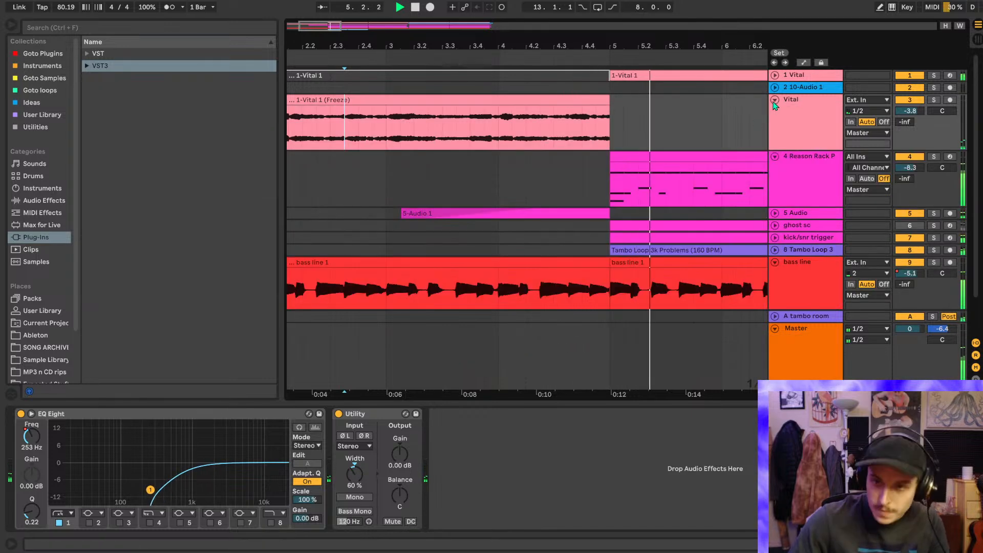
left_click(774, 100)
left_click(774, 112)
key("w")
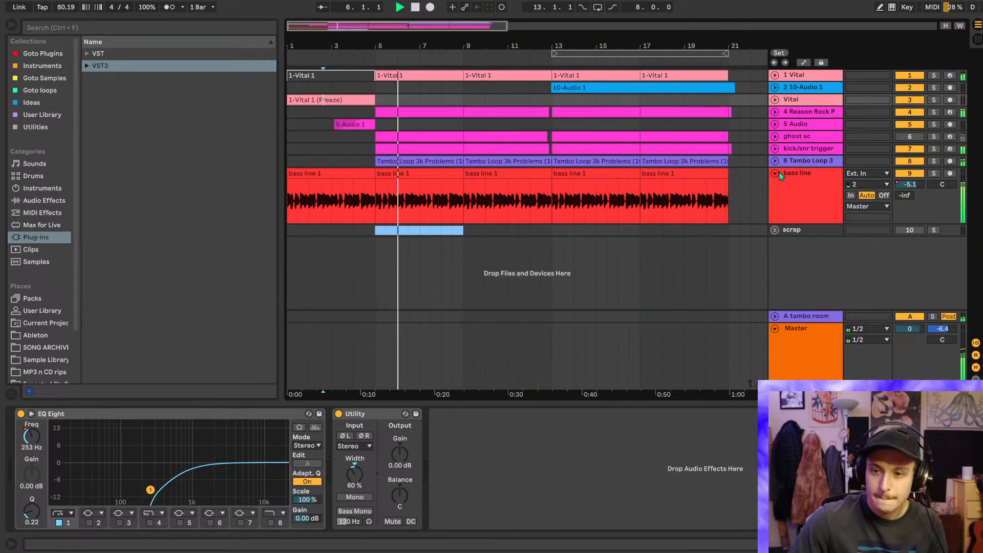
left_click(774, 173)
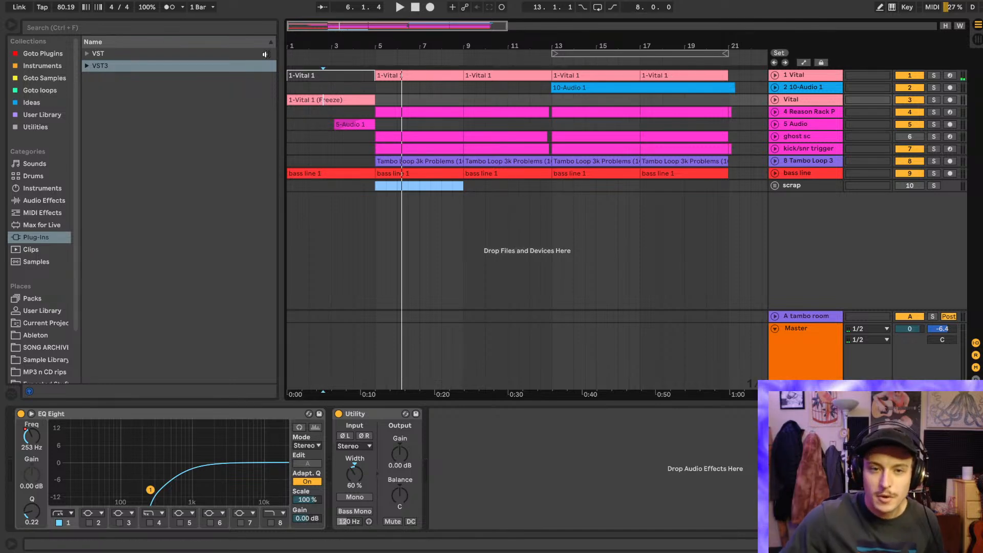
left_click(10, 25)
left_click_drag(115, 39, 139, 40)
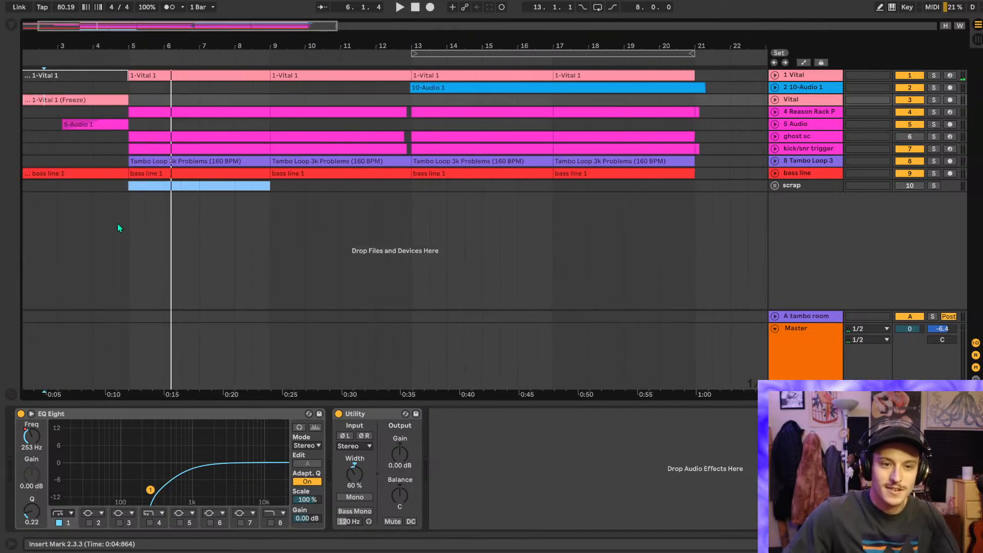
- Play the arrangement from bar 5 and inspect the bass line track's volume automation
left_click(121, 223)
key("space")
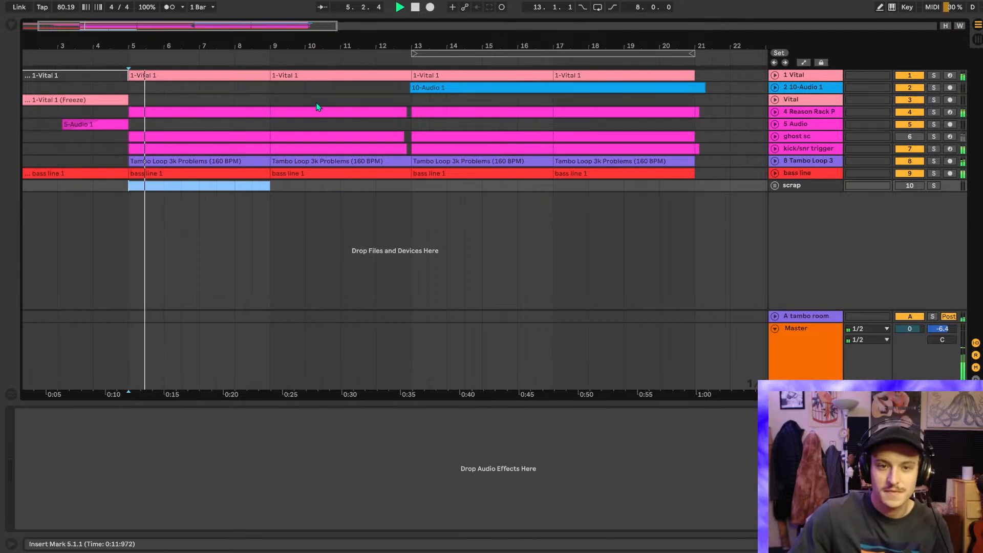
scroll(290, 96, "left", 2)
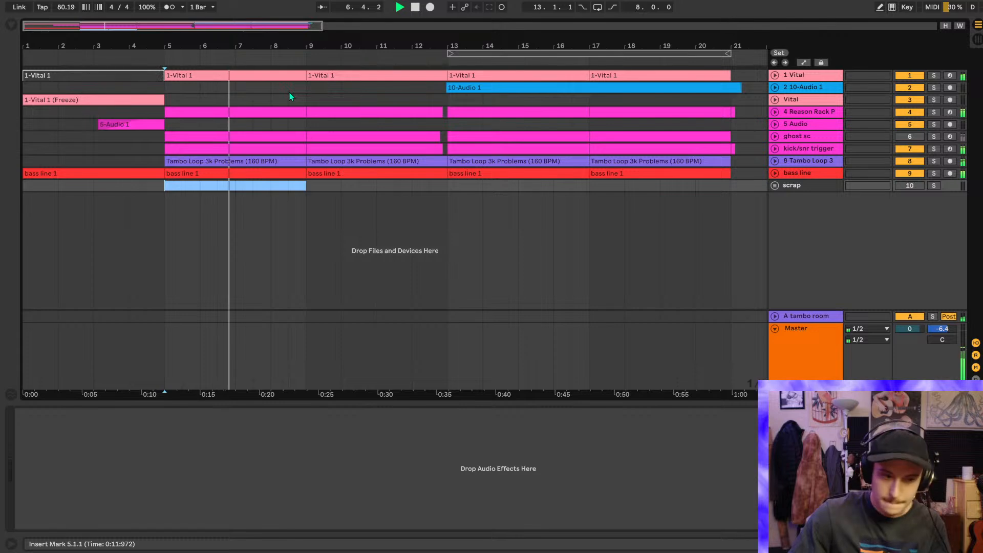
left_click(775, 173)
right_click(916, 187)
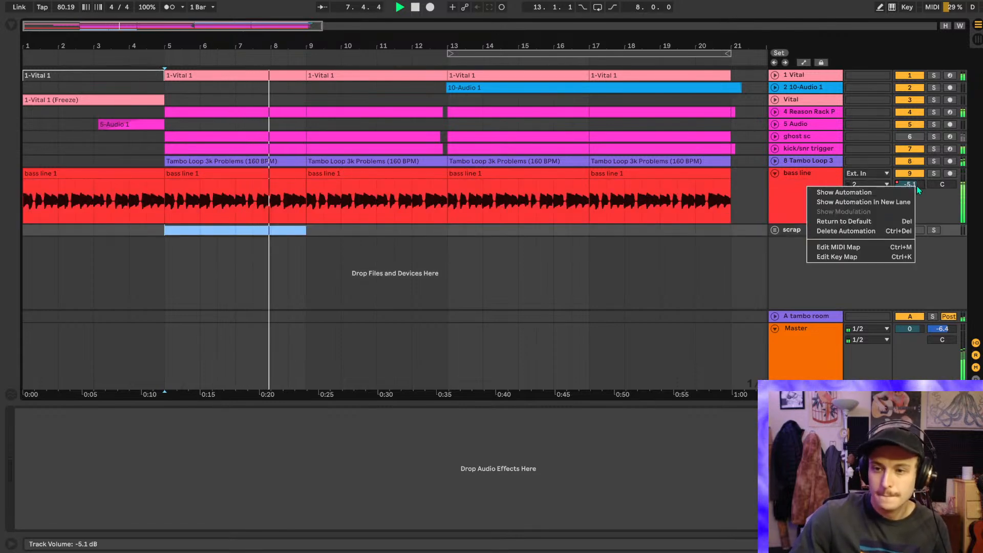
left_click(786, 198)
key("a")
key("a")
left_click(775, 173)
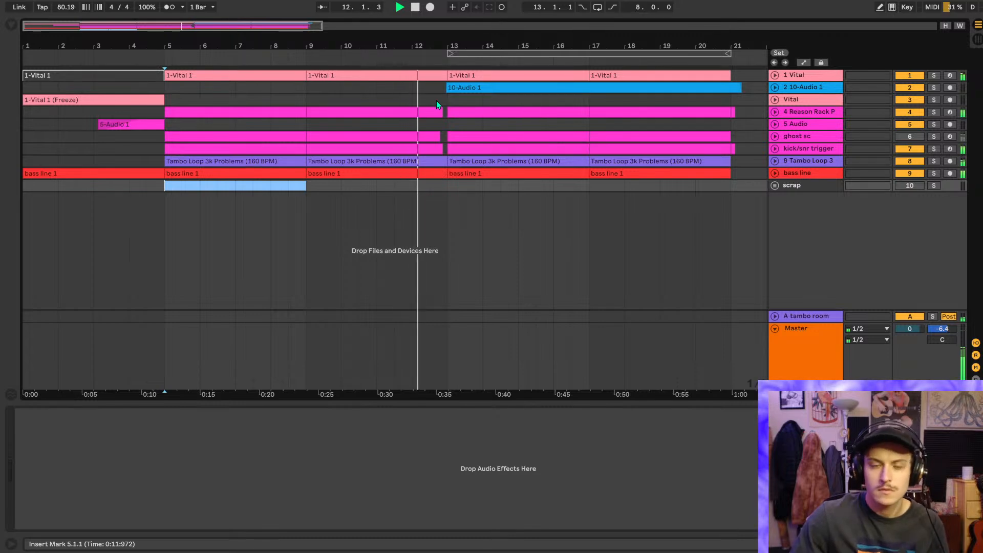
- Unfold the 10-Audio track, lower its volume to 0.4 dB, and play the transition into bar 13 from 12.2.3
scroll(436, 101, "up", 5)
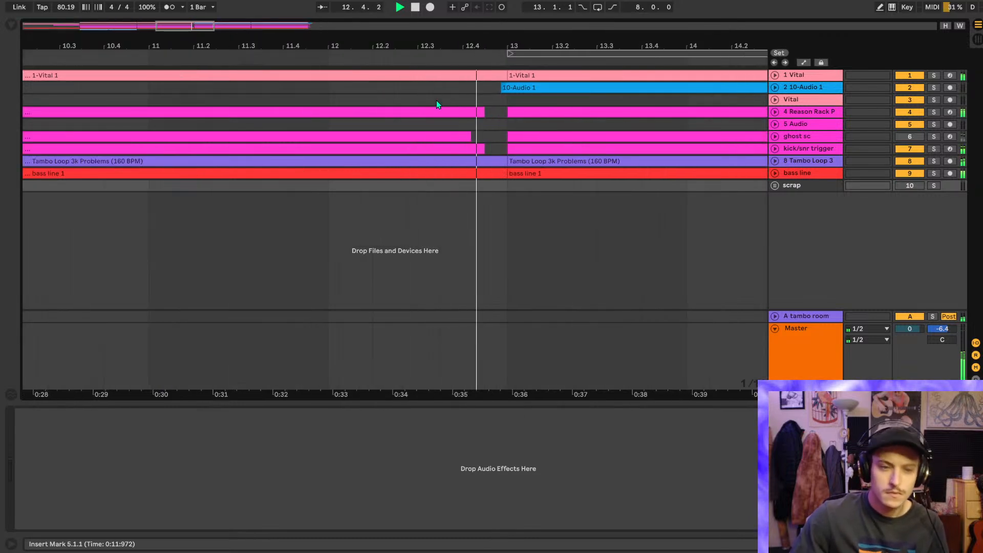
left_click(774, 87)
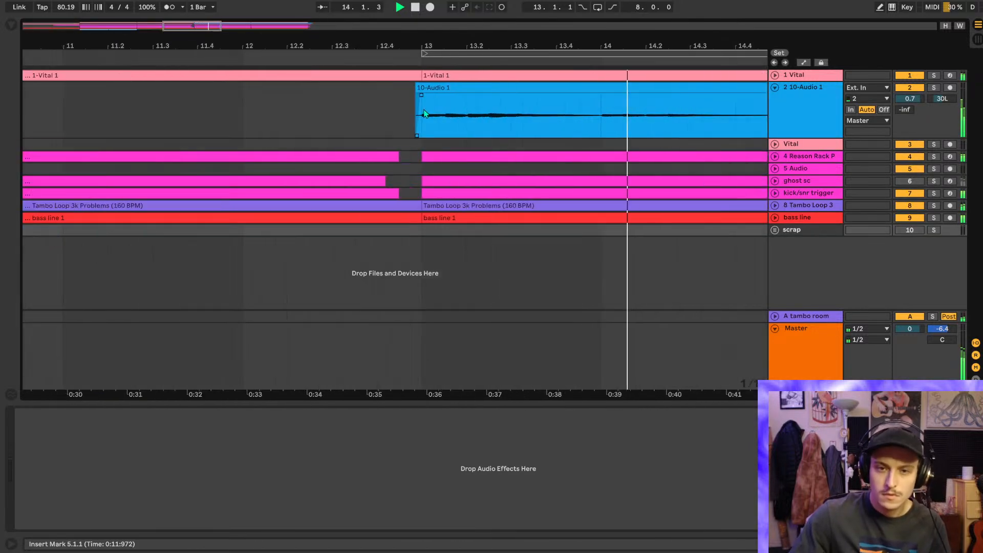
left_click(393, 115)
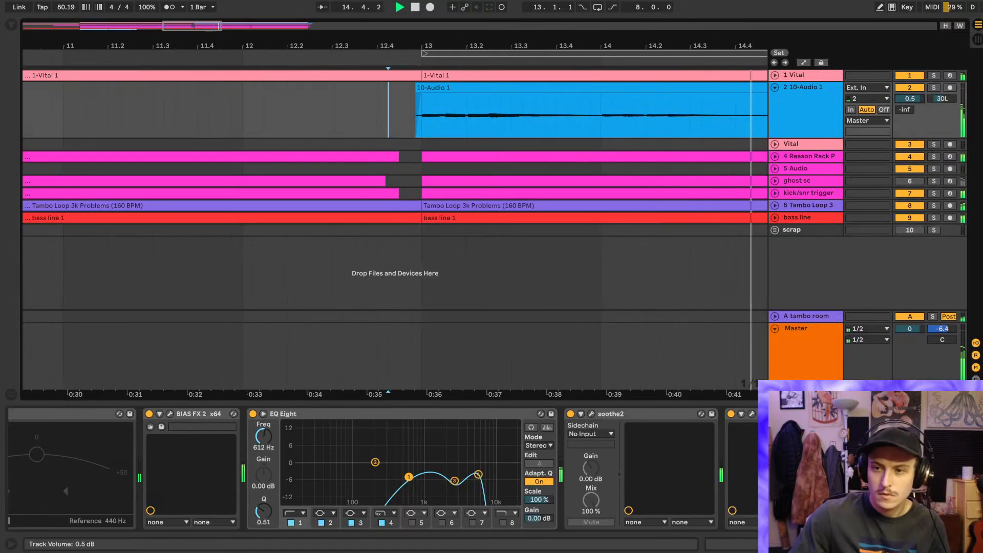
left_click(309, 115)
key("space")
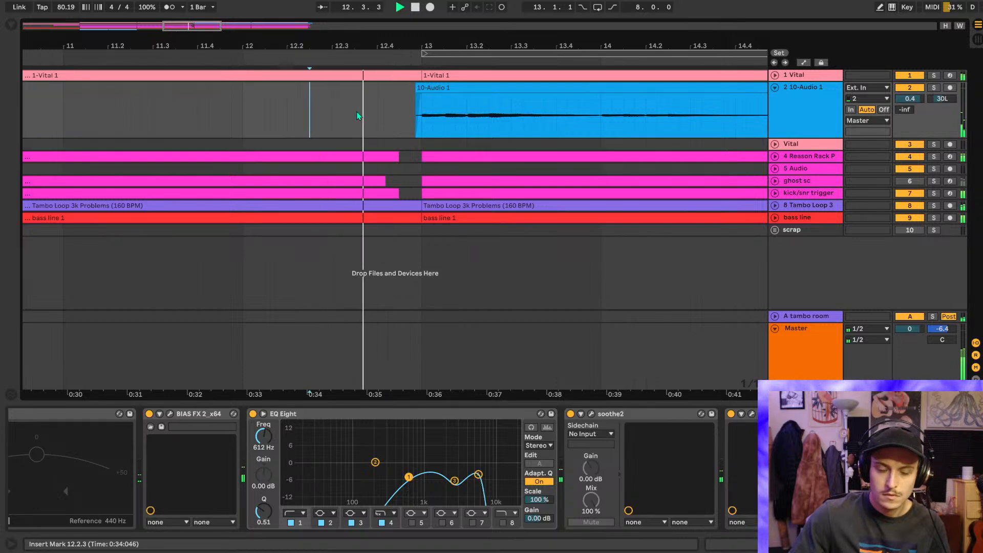
key("space")
- Trim the end of the Tambo Loop clip before bar 13 back to 12.4.2 and play from 12.3.2
left_click(774, 205)
scroll(377, 225, "up", 3)
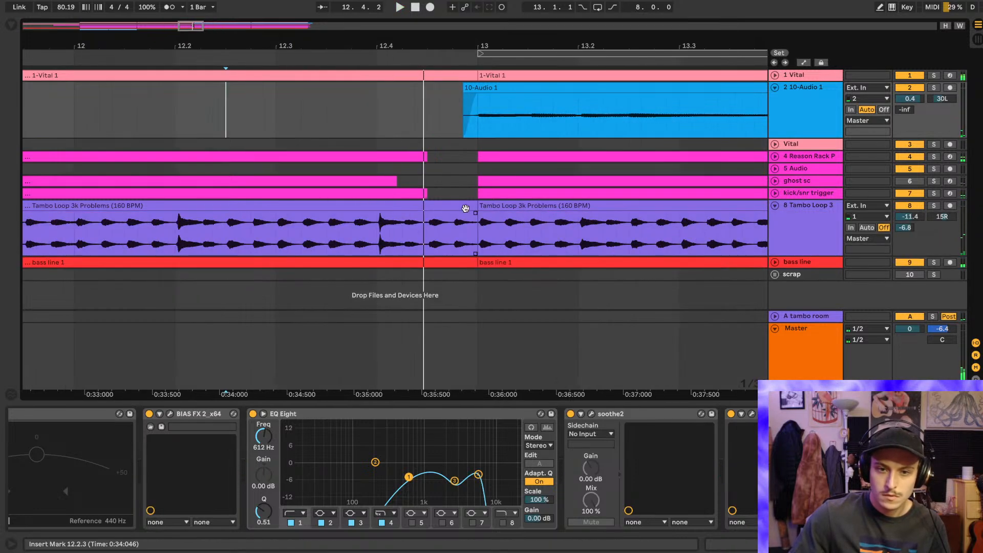
left_click_drag(464, 210, 430, 212)
left_click(317, 229)
key("space")
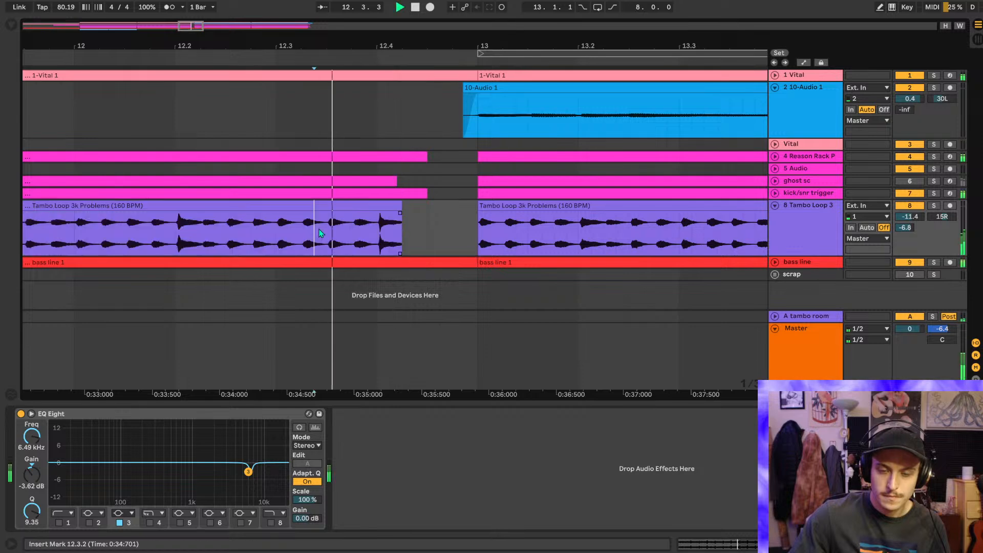
- Extend the trimmed Tambo Loop clip slightly past 12.4.2 with a short fade-out and play it from 12.3.3
scroll(398, 233, "up", 3)
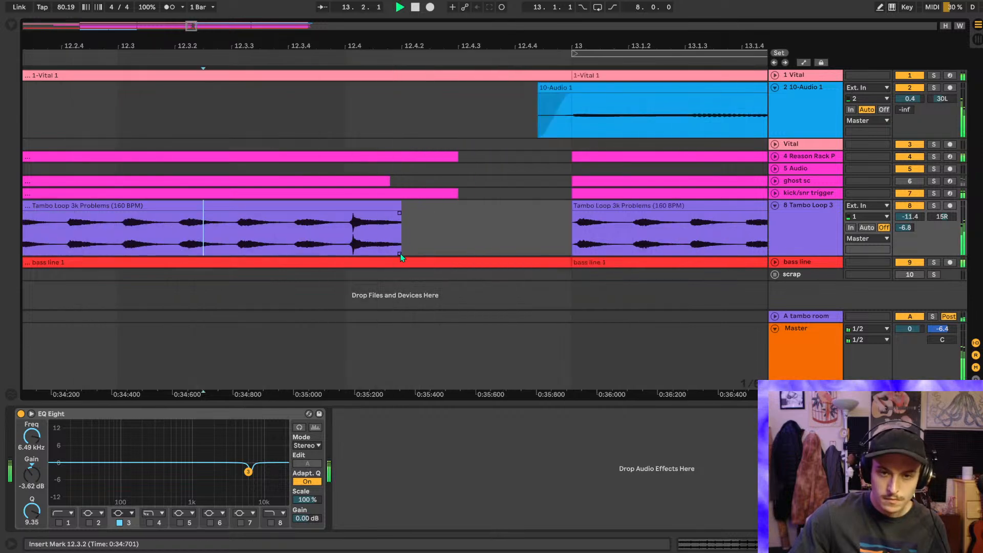
left_click_drag(400, 253, 423, 253)
left_click(269, 243)
key("space")
key("space")
key("space")
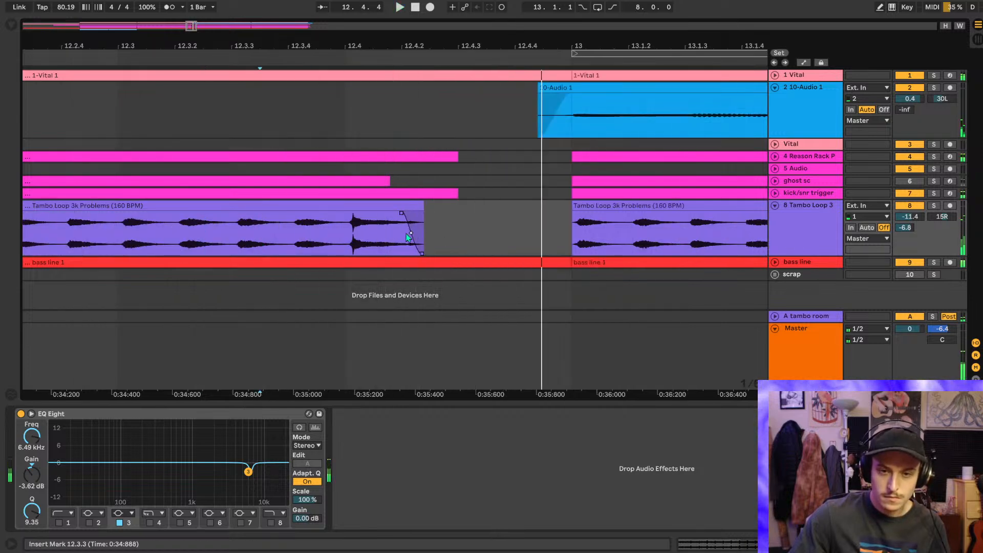
- Unfold the Reason Rack track, extend its clip's end to bar 13, and play the transition
left_click(775, 157)
left_click_drag(457, 159, 571, 159)
left_click(385, 185)
key("space")
left_click(289, 185)
key("space")
key("space")
key("space")
- Open the Reason Rack clip's notes around the end of its fourth bar and play the passage
double_click(549, 158)
left_click(861, 324)
key("space")
scroll(950, 311, "up", 5)
scroll(950, 312, "right", 2)
key("space")
left_click(512, 344)
key("space")
key("space")
- Place the C3 notes from 4.4.2 in the clip's last beat and play from 4.3.4
left_click(881, 410)
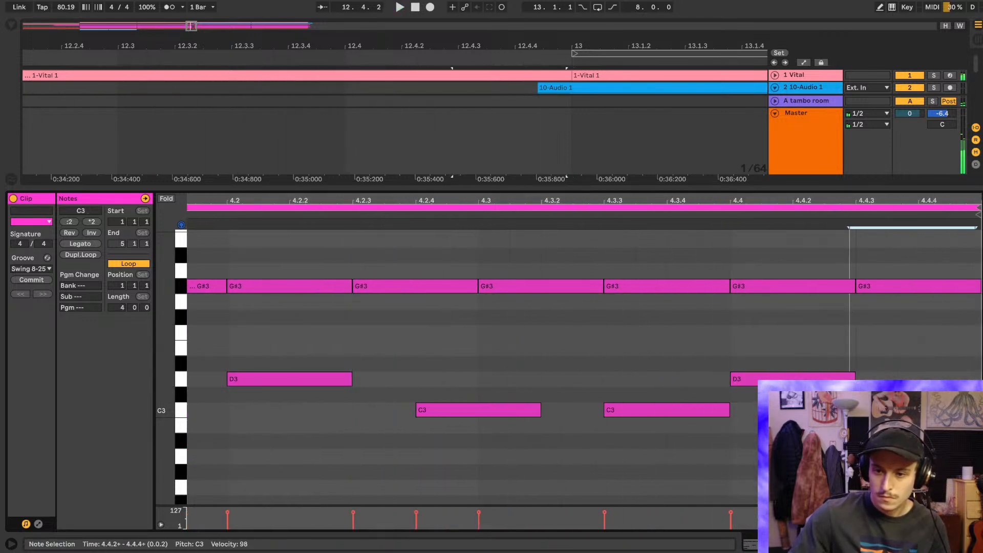
double_click(824, 410)
left_click(681, 354)
key("space")
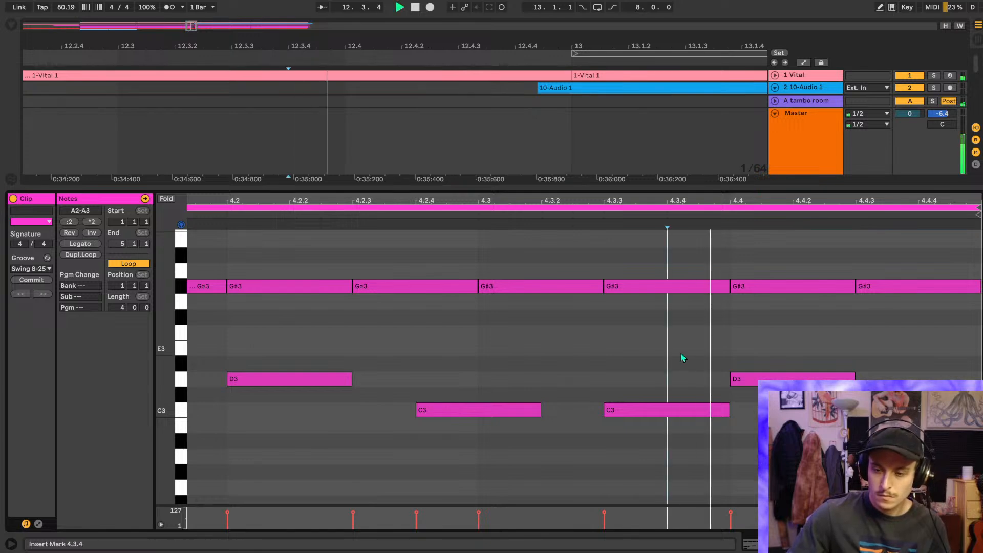
- Add a D3 note from 4.4.3 to the end of the clip and play the fill
left_click(905, 287)
key("space")
double_click(870, 380)
left_click(619, 346)
key("space")
key("space")
left_click_drag(886, 376, 978, 376)
- Raise the last G#3 note at 4.4.3 to A#3 and play the fill from 4.3.2
left_click_drag(909, 318, 915, 274)
key("Up")
key("Up")
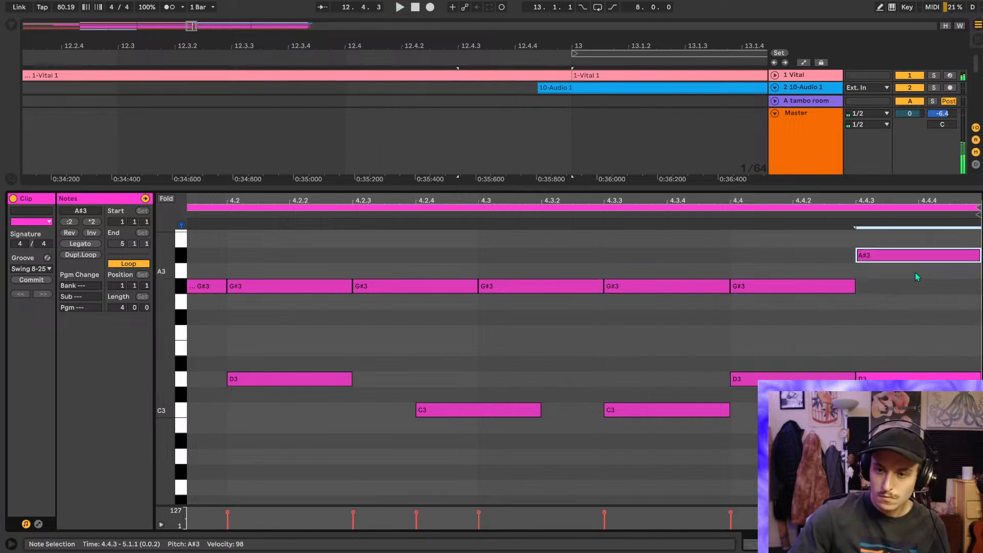
left_click(784, 338)
key("space")
left_click(576, 340)
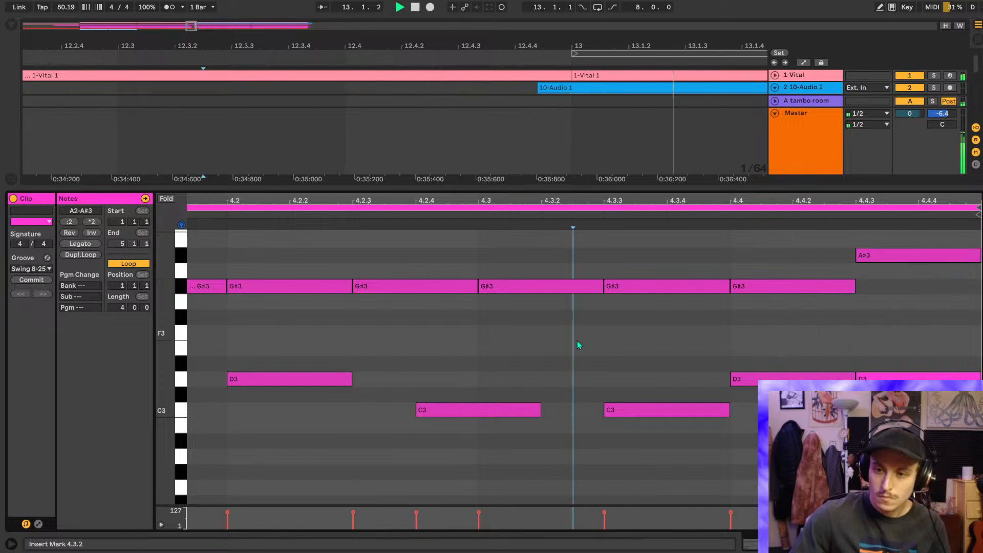
key("space")
- Delete the D3 note at 4.4.3, play the fill from 4.3.2, and undo the deletion
left_click(905, 376)
key("Delete")
left_click(570, 356)
key("space")
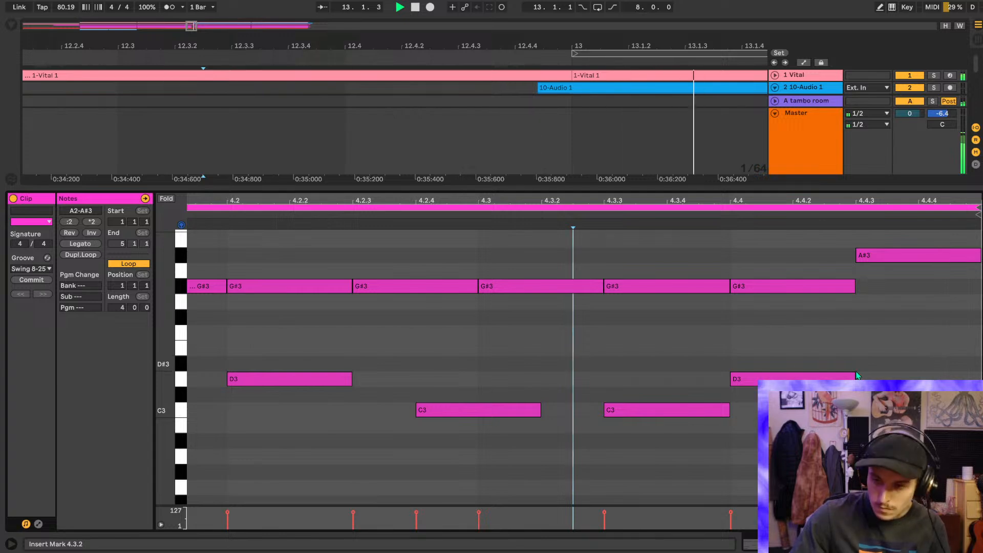
key("space")
key("ctrl+z")
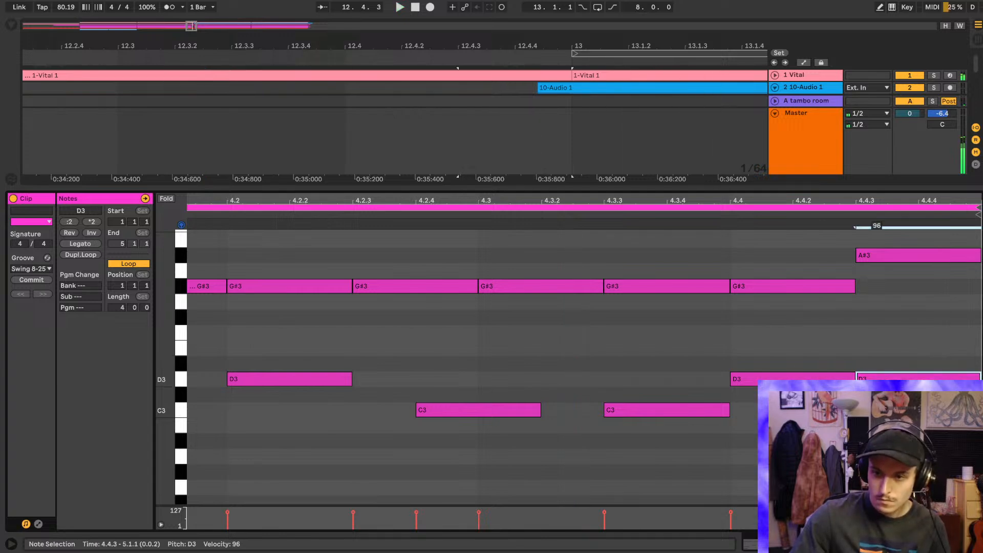
- Play the edited fill from 4.3.3, switch back to the device chain, and save the project
left_click(602, 352)
key("space")
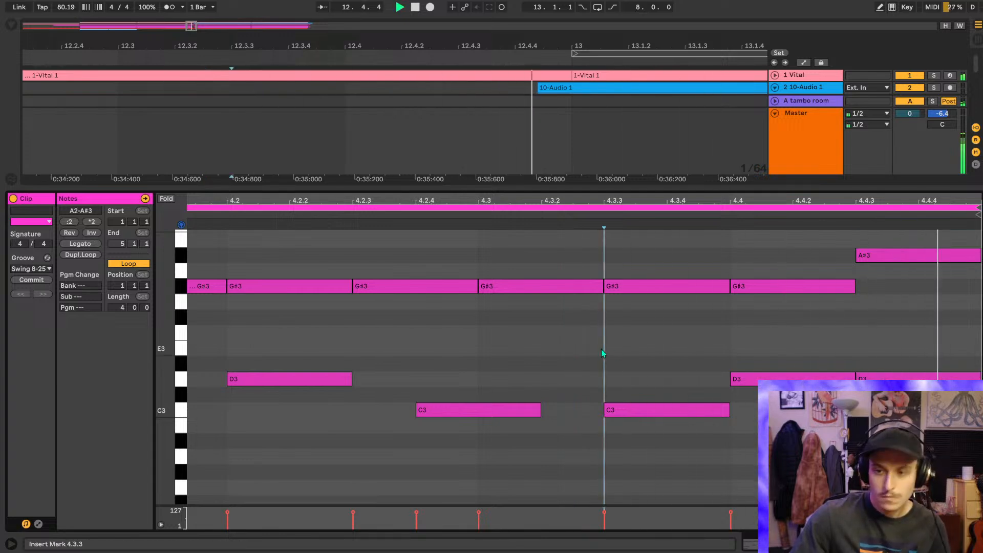
scroll(715, 347, "down", 5)
key("shift+Tab")
scroll(505, 158, "down", 3)
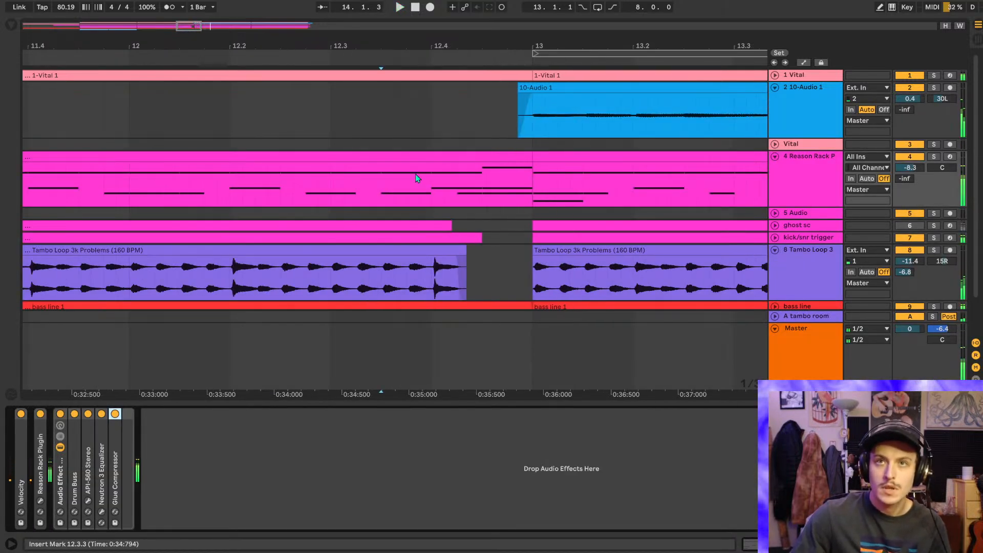
scroll(416, 174, "right", 5)
key("ctrl+s")
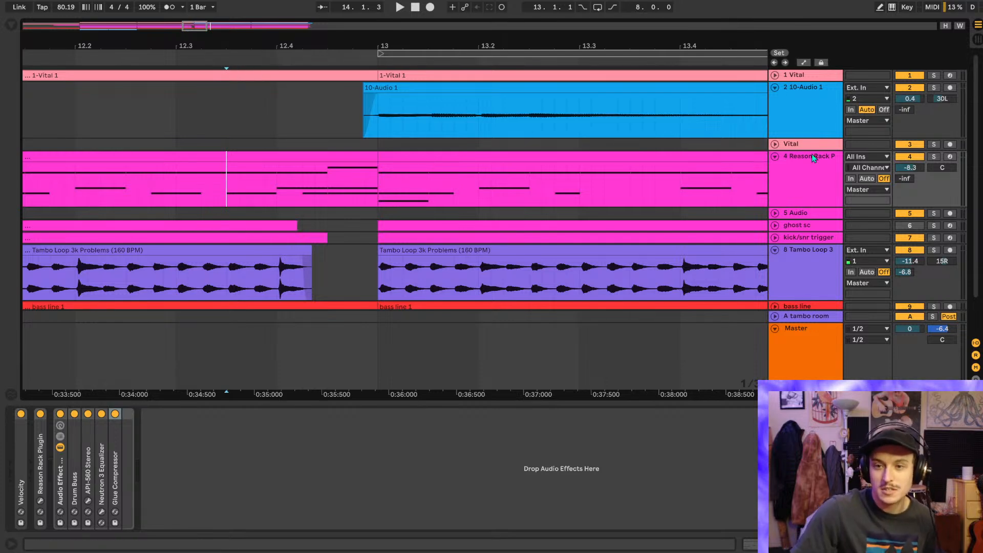
- Look through the Arturia plug-ins in the browser's VST folder, and hide the browser again
scroll(802, 173, "down", 2)
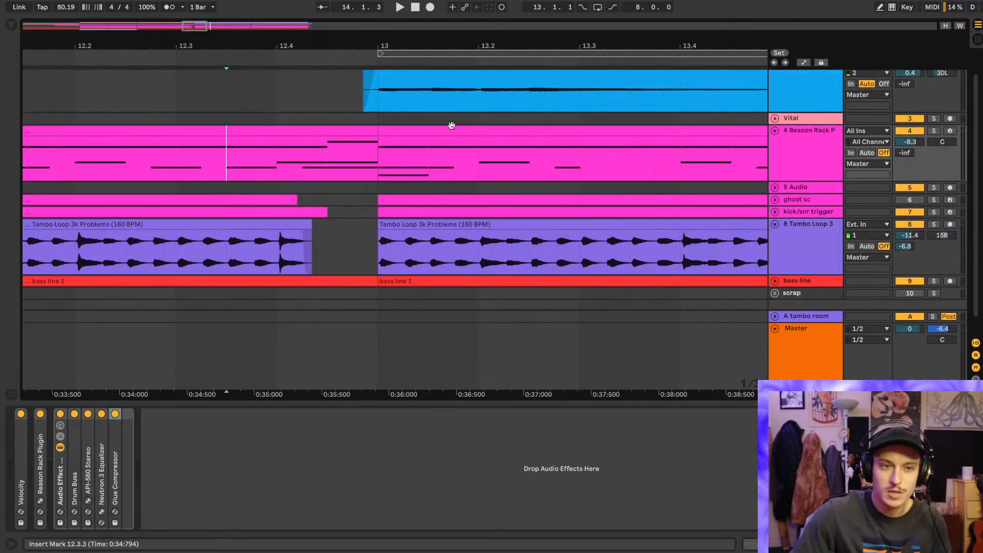
left_click(12, 25)
left_click(88, 54)
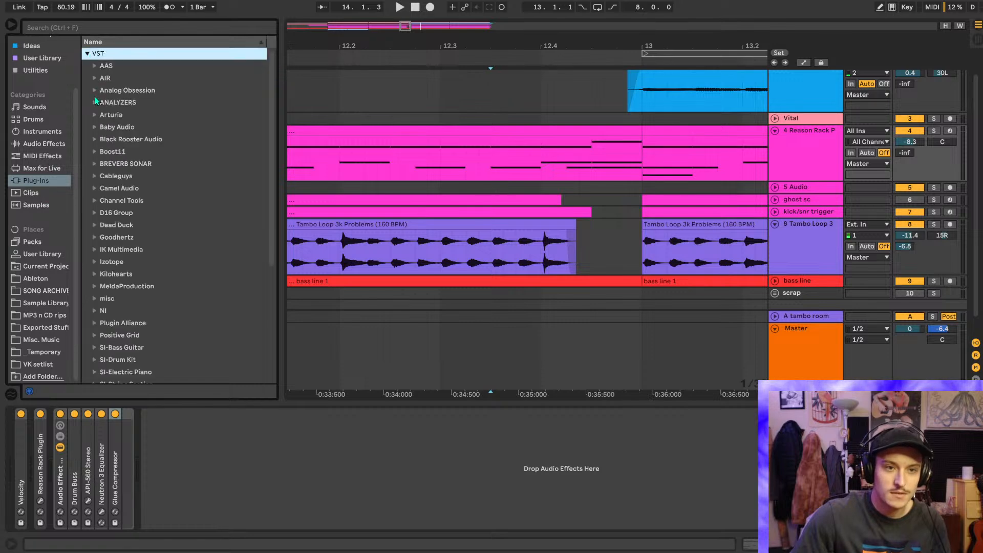
left_click(95, 115)
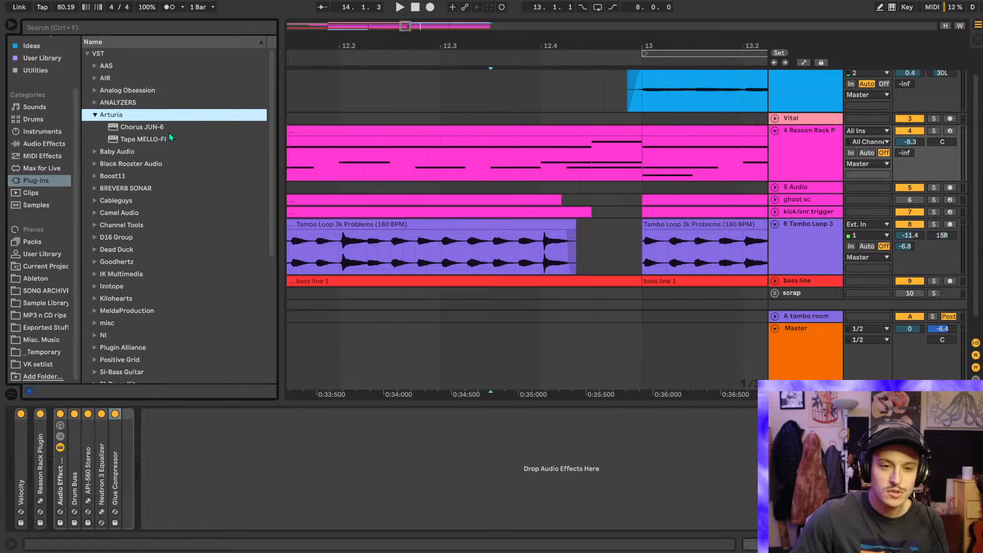
left_click(95, 115)
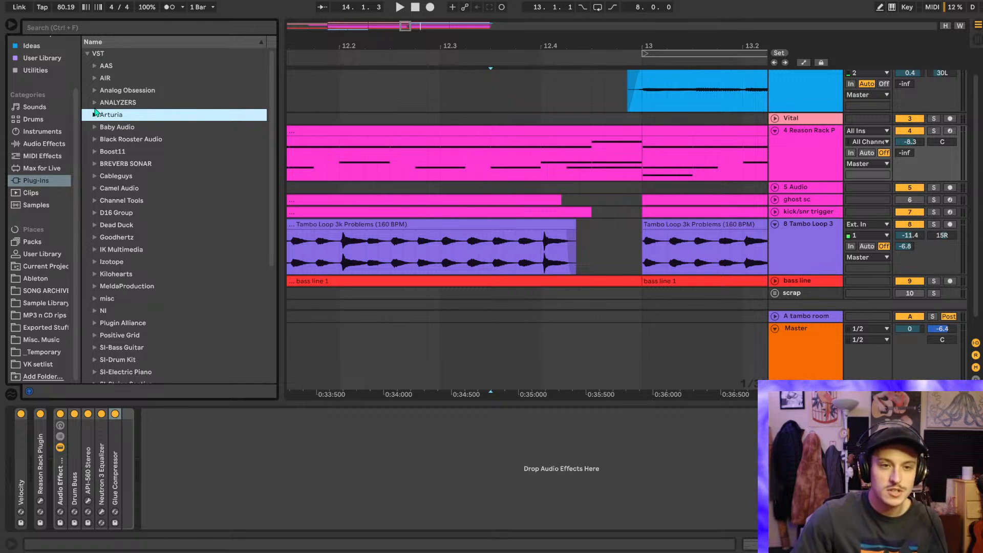
left_click(87, 54)
left_click(12, 25)
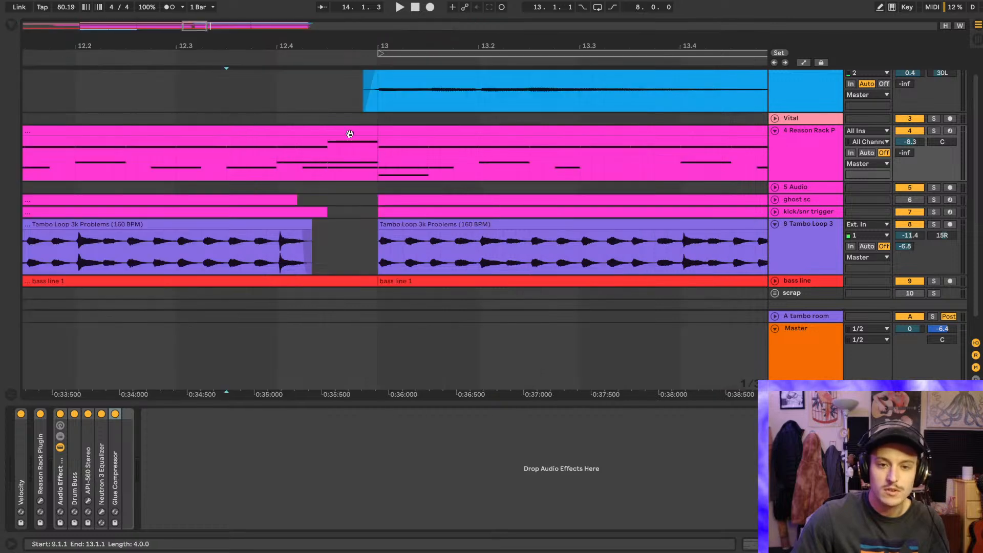
- Play the transition into bar 13 from 12.2.3 with the surrounding bars in view
scroll(351, 136, "down", 4)
scroll(362, 169, "down", 4)
left_click(350, 152)
left_click(314, 154)
key("space")
scroll(363, 140, "up", 2)
scroll(369, 140, "left", 2)
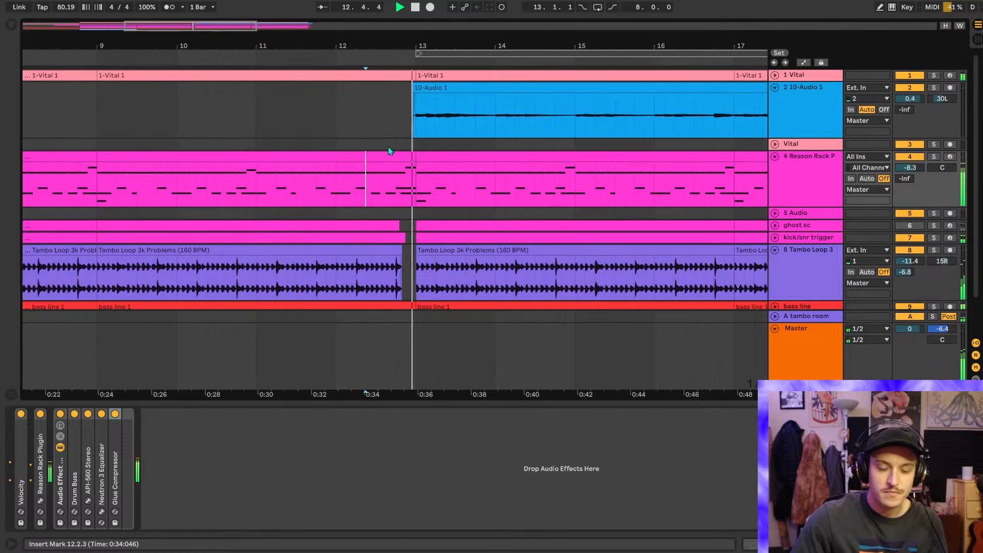
scroll(389, 148, "down", 3)
key("space")
key("space")
- Trim the end of the bass line clip before bar 13 to about 12.4.2 and play the transition from 11.4.3
left_click(774, 262)
scroll(421, 276, "down", 2)
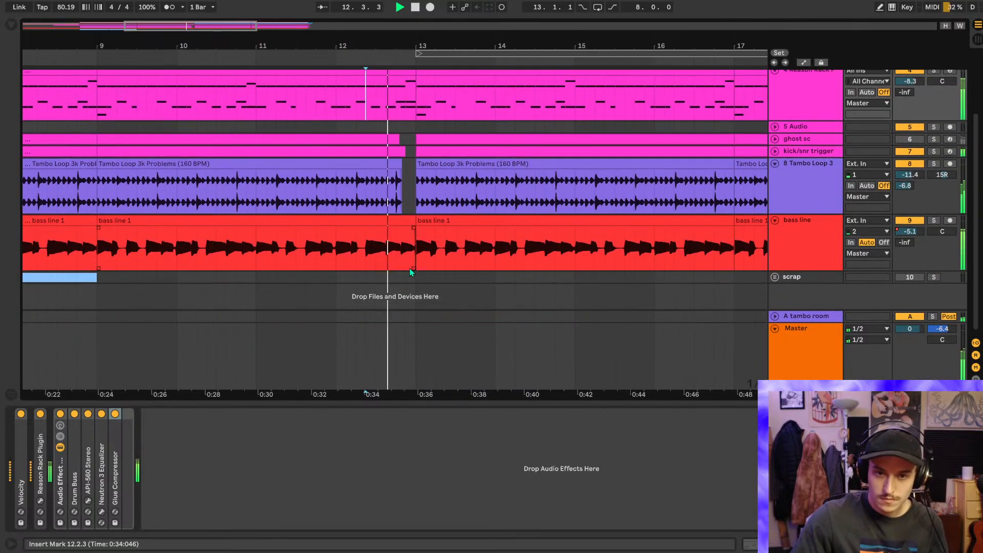
scroll(408, 234, "up", 4)
scroll(410, 235, "up", 3)
left_click_drag(517, 236, 352, 236)
scroll(431, 240, "down", 4)
left_click(308, 253)
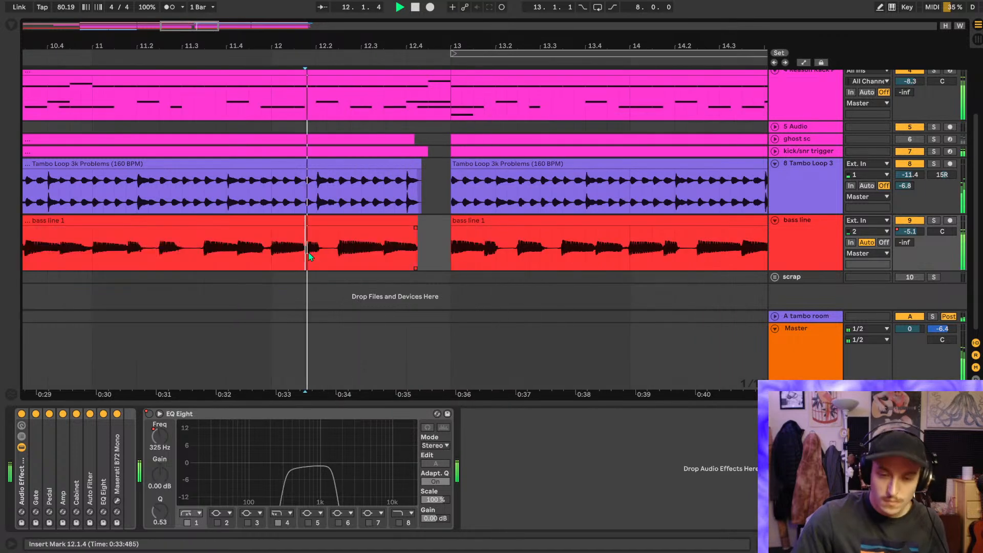
scroll(370, 239, "up", 4)
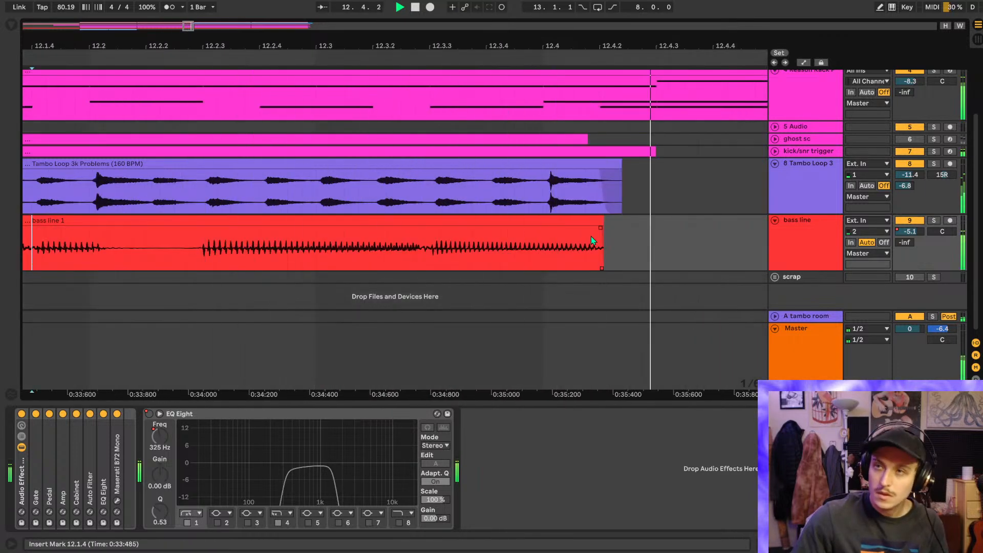
scroll(590, 240, "down", 4)
left_click(424, 246)
key("space")
key("space")
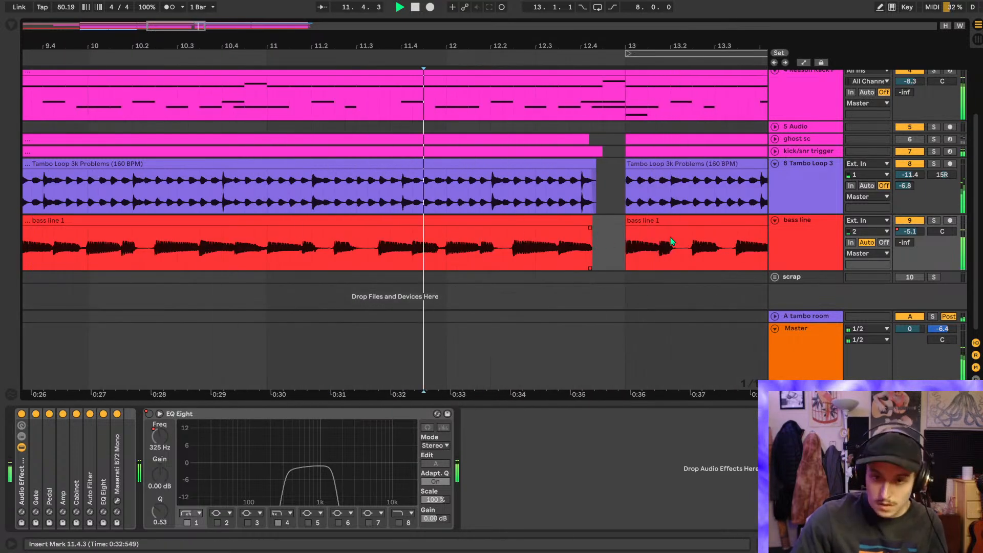
- Fold the bass line, Tambo Loop and Reason Rack tracks, and stop playback in bar 15
left_click(775, 221)
scroll(597, 180, "down", 4)
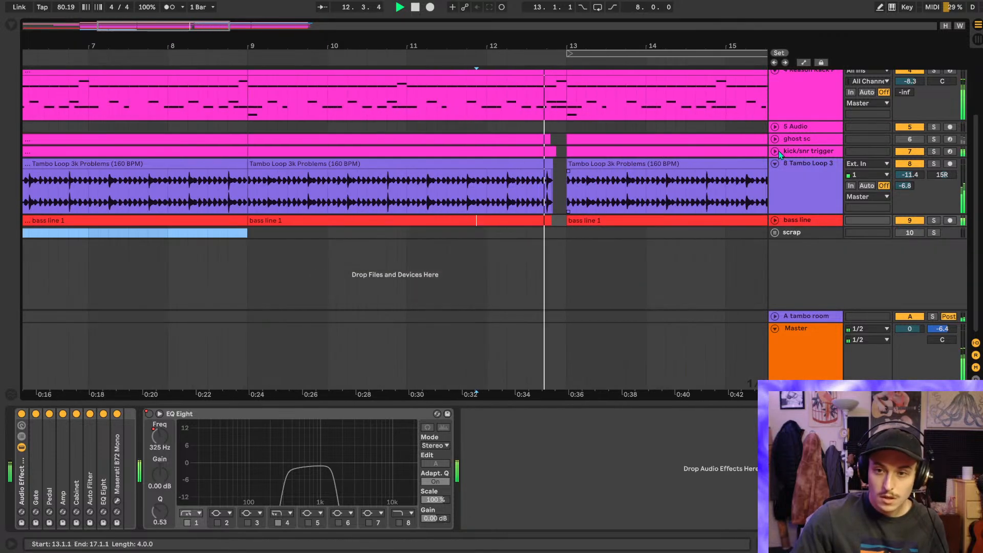
left_click(775, 163)
scroll(772, 134, "up", 5)
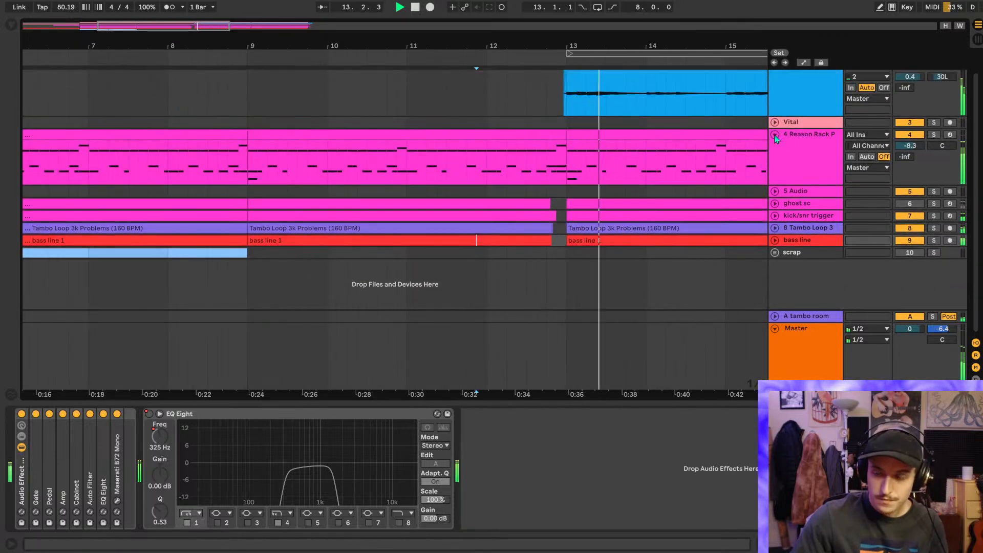
scroll(589, 133, "right", 5)
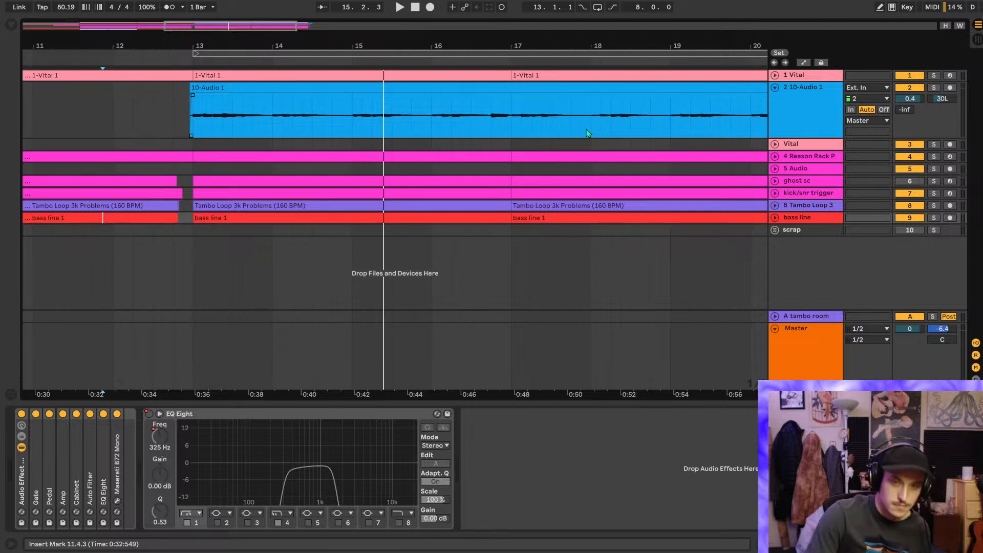
key("space")
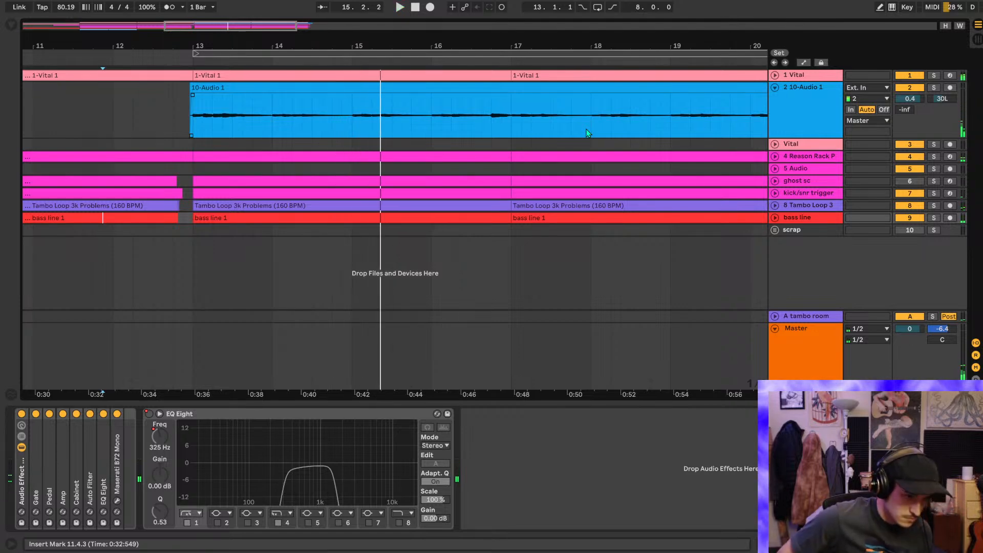
- Play from 11.4.3 while checking the 10-Audio track's effect chain and its BIAS FX 2 amp settings
key("space")
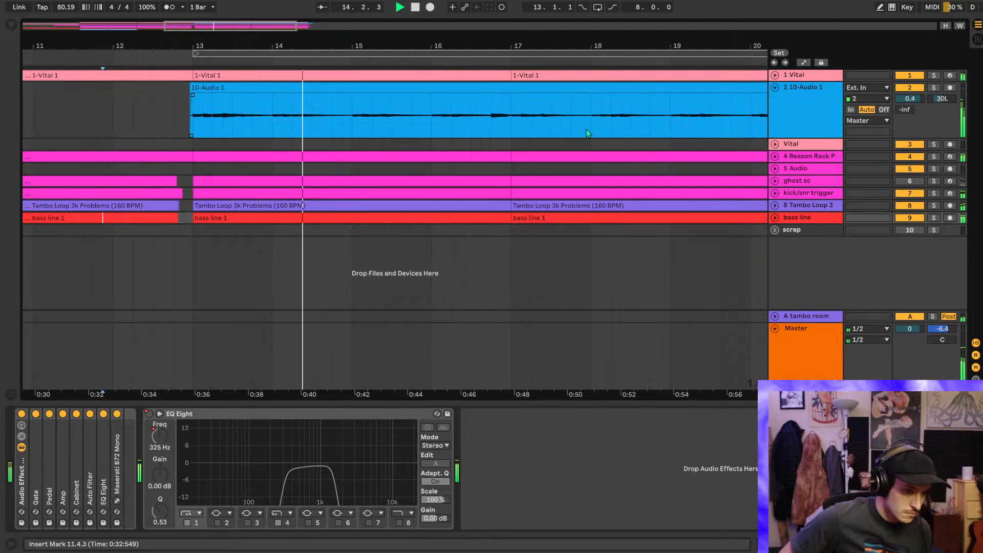
left_click(816, 132)
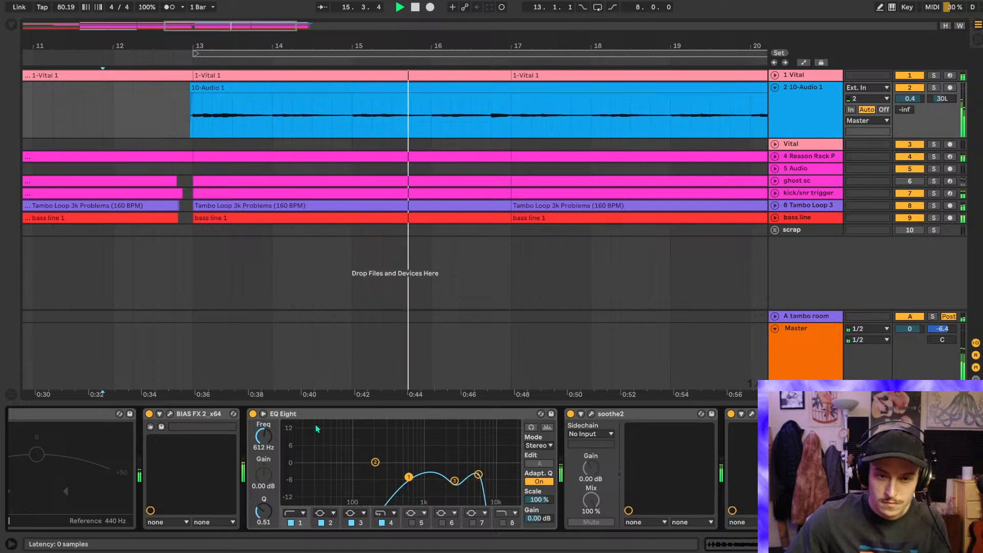
left_click(169, 413)
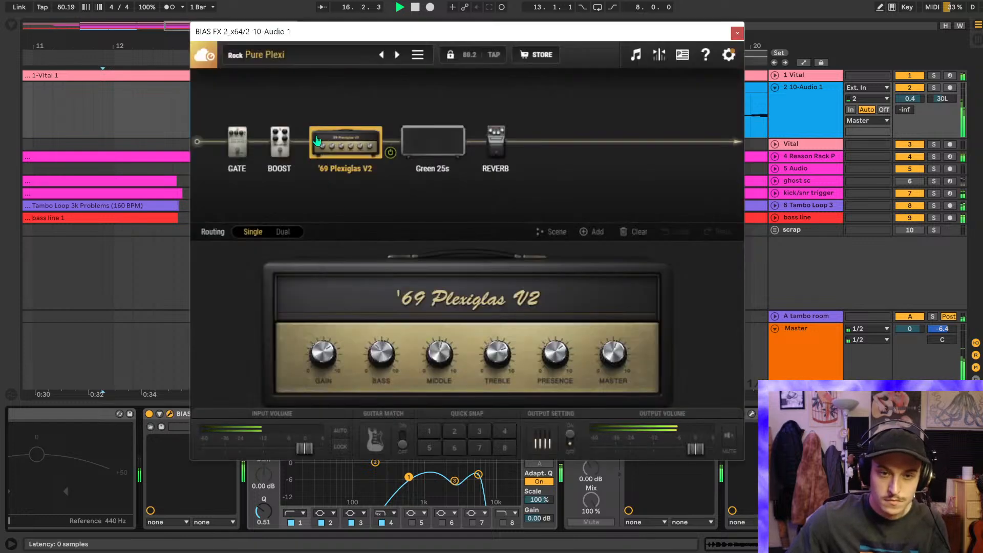
left_click(737, 33)
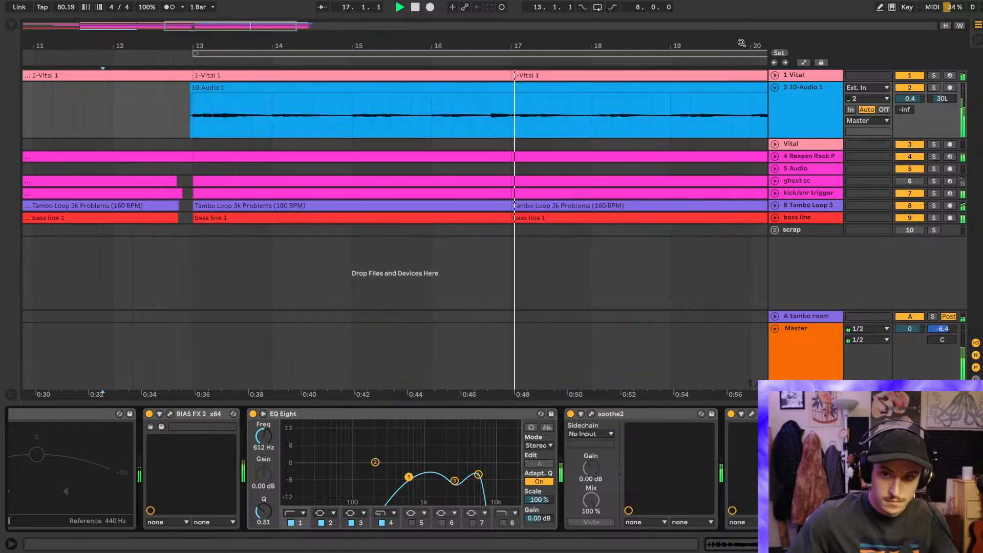
- Fold the 10-Audio track and save the set
left_click(775, 88)
scroll(565, 143, "down", 5)
key("ctrl+s")
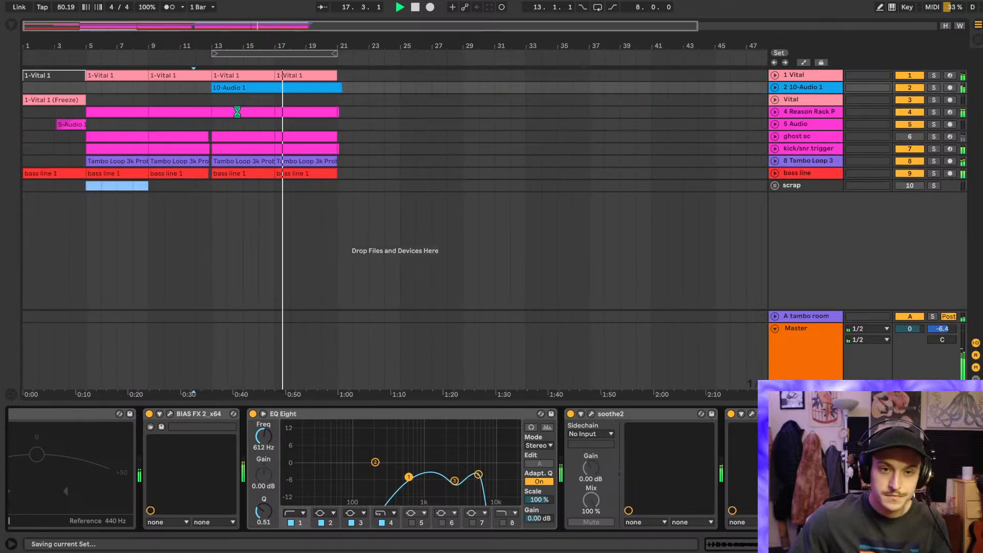
- Play the arrangement from bar 11 on the scrap track, with the transition into bar 13 in view
scroll(237, 111, "up", 3)
scroll(238, 112, "left", 5)
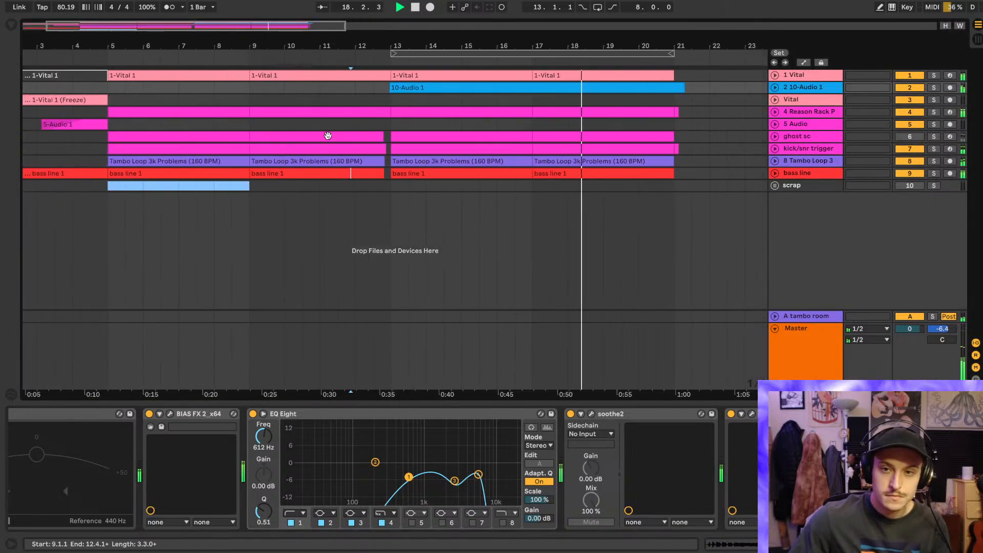
left_click(322, 185)
scroll(373, 194, "left", 1)
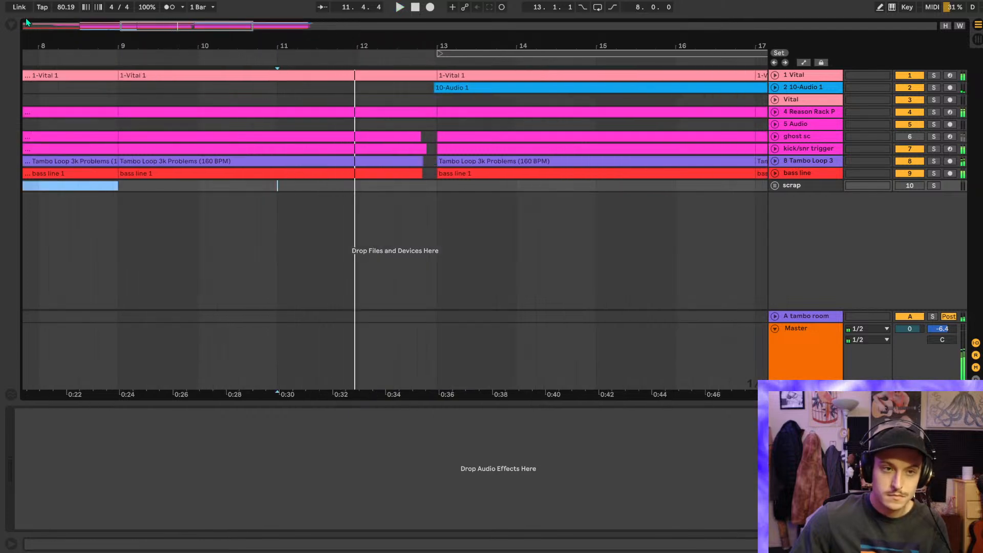
- Show the browser and search all results for "scream"
left_click(12, 25)
left_click(84, 29)
type("scream")
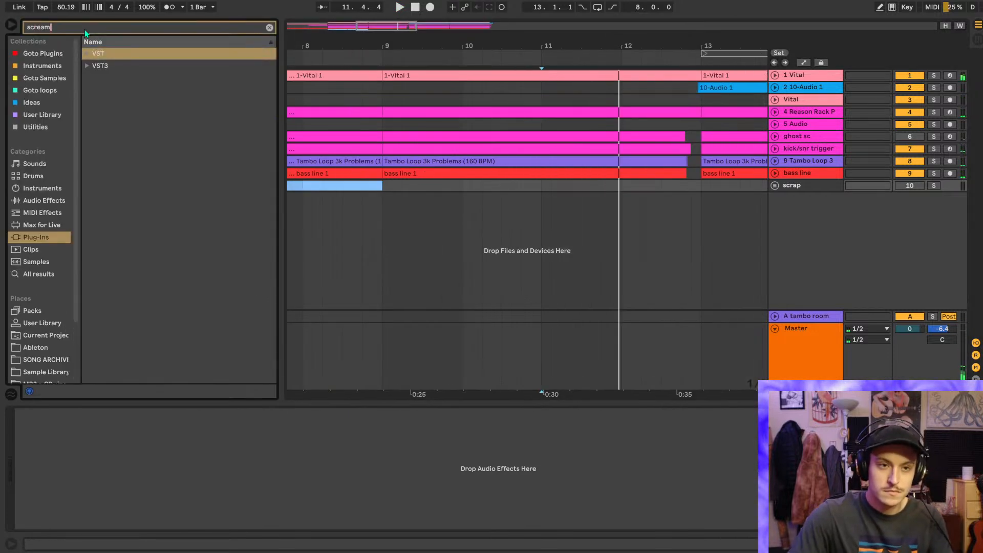
left_click(41, 274)
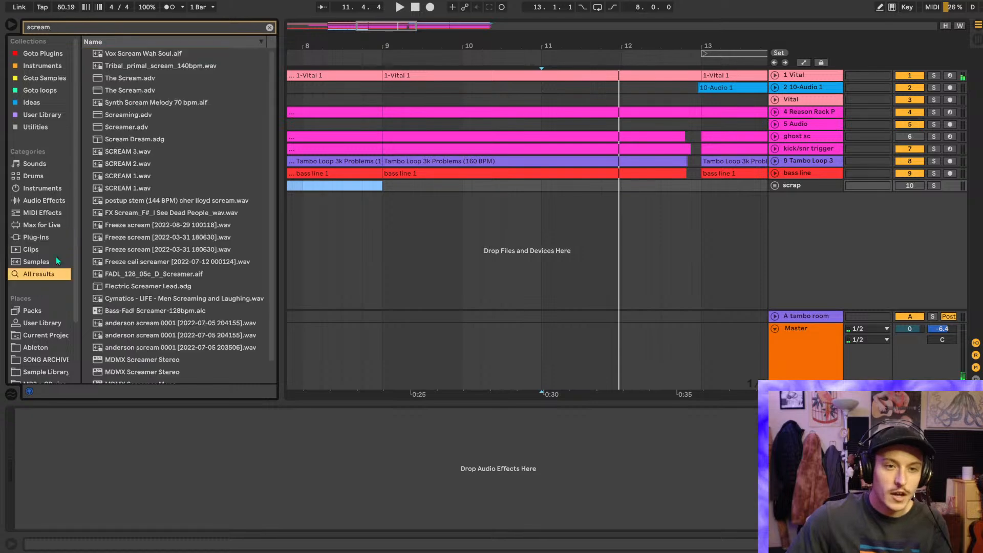
- Audition SCREAM 3.wav and the FX Scream_F# sample, lowering the Master volume to -9.4 dB
left_click(139, 153)
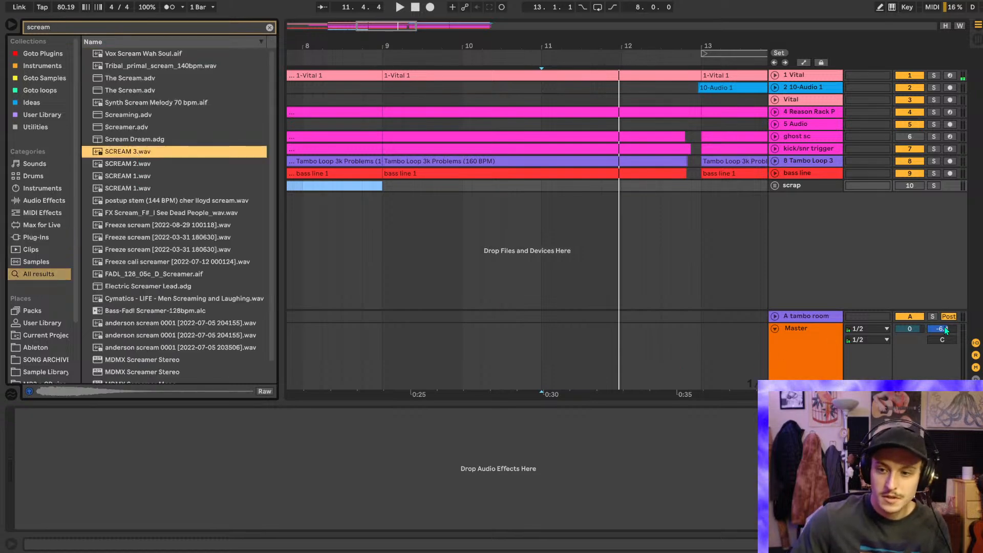
left_click_drag(943, 328, 944, 335)
left_click(152, 214)
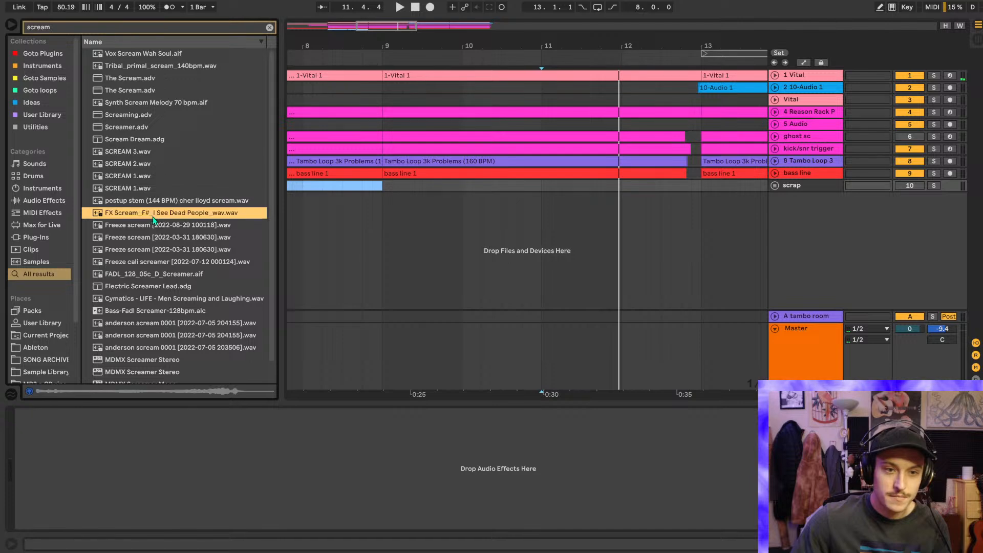
scroll(158, 233, "down", 2)
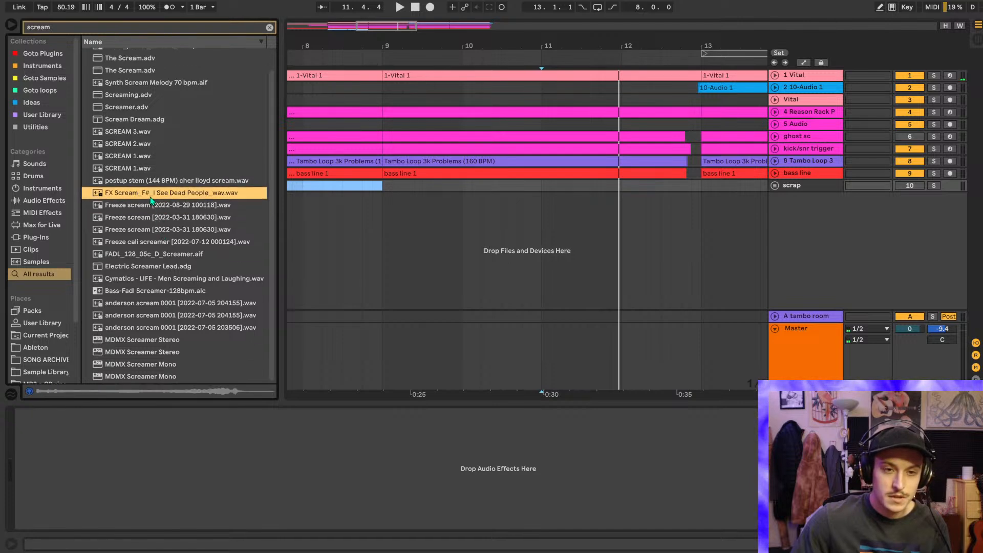
- Place the FX Scream_F# sample at 12.3.1 on a new audio track and set its volume to -7.9 dB during playback
left_click_drag(453, 243, 667, 218)
scroll(689, 211, "up", 3)
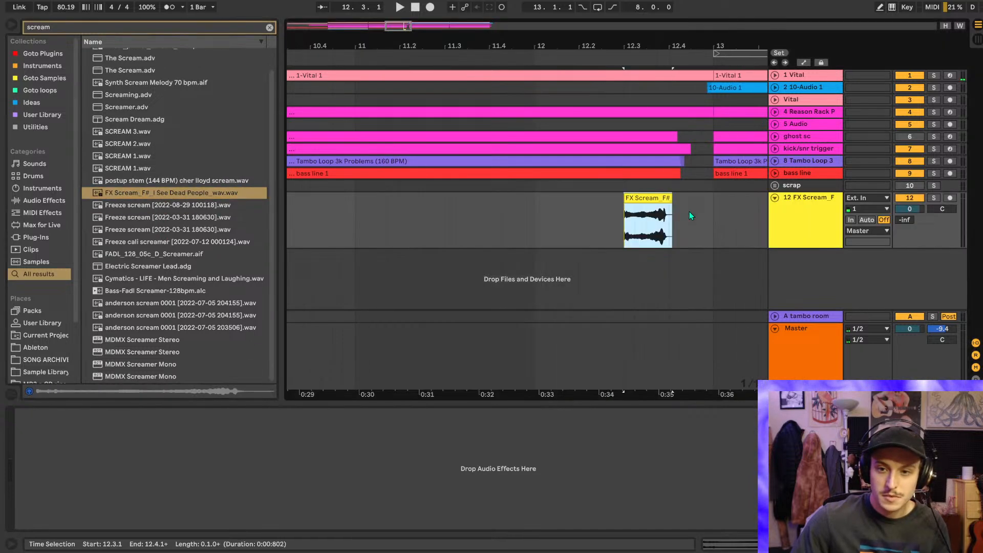
scroll(689, 211, "right", 1)
left_click(511, 229)
key("space")
left_click_drag(910, 209, 910, 230)
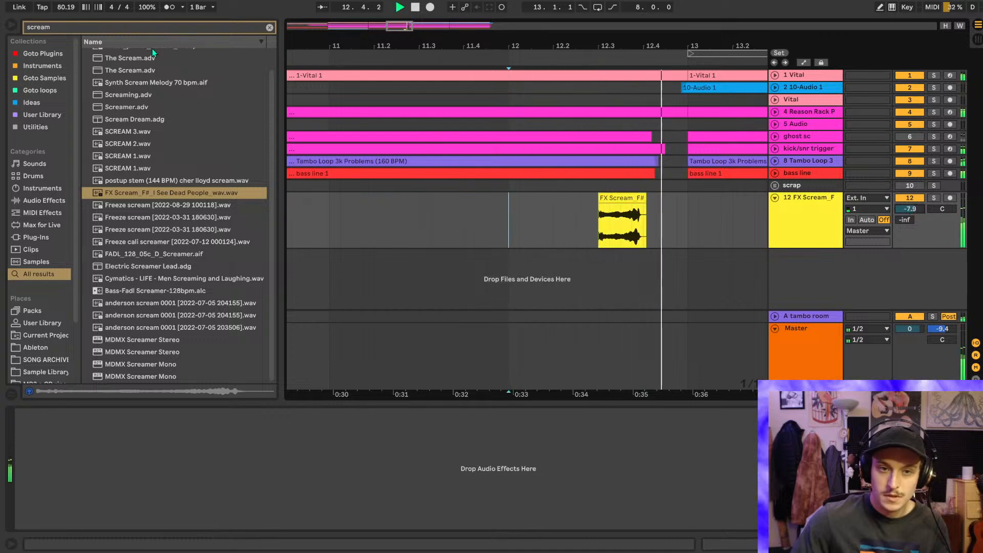
key("space")
- Try a Delay with Dry/Wet at 100% on the scream track, play from bar 12, and remove it
left_click(268, 27)
left_click(44, 200)
scroll(157, 162, "down", 3)
scroll(152, 141, "up", 2)
double_click(114, 150)
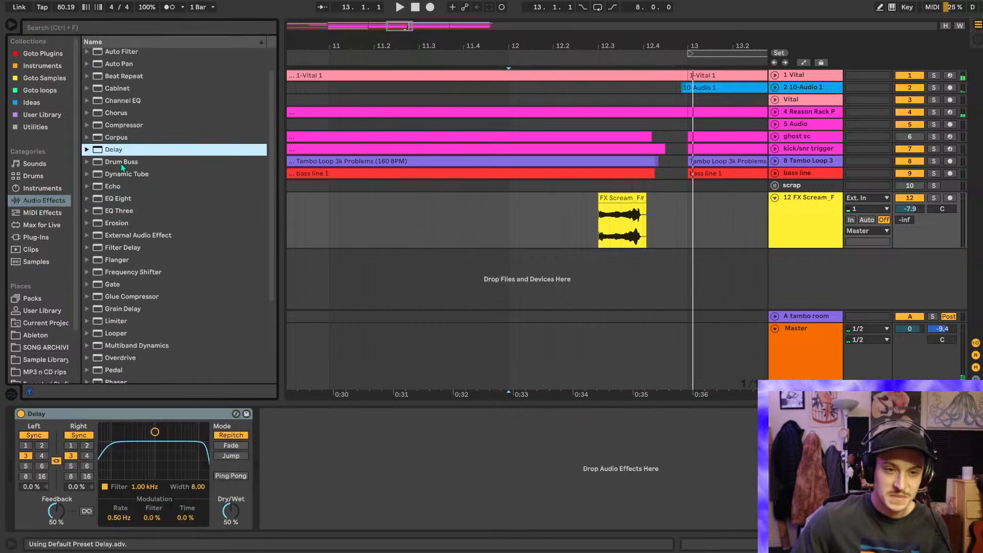
left_click_drag(212, 511, 211, 481)
key("space")
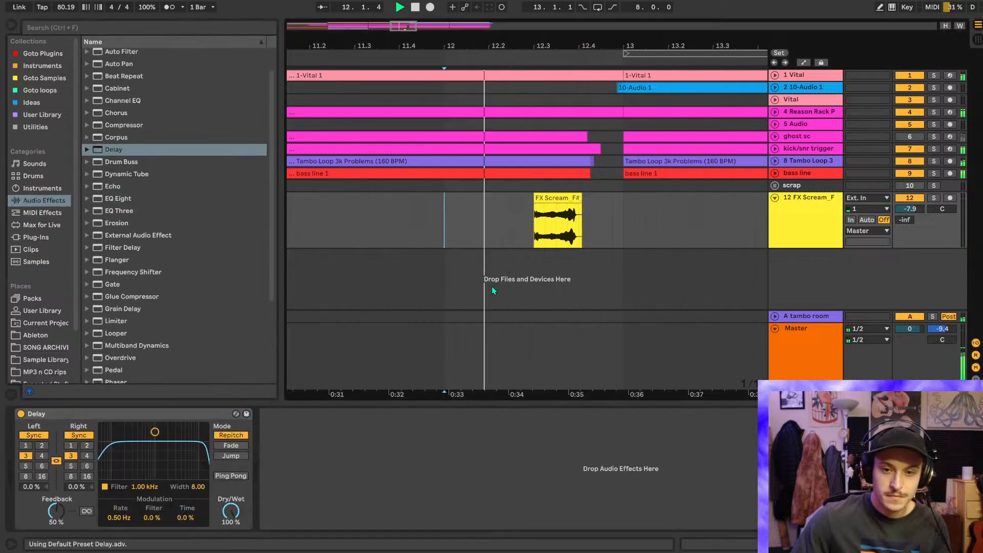
right_click(176, 414)
left_click(187, 417)
- Add ValhallaSupermassive from the Goto Plugins collection to the scream track and play it from 12.2.1
left_click(43, 54)
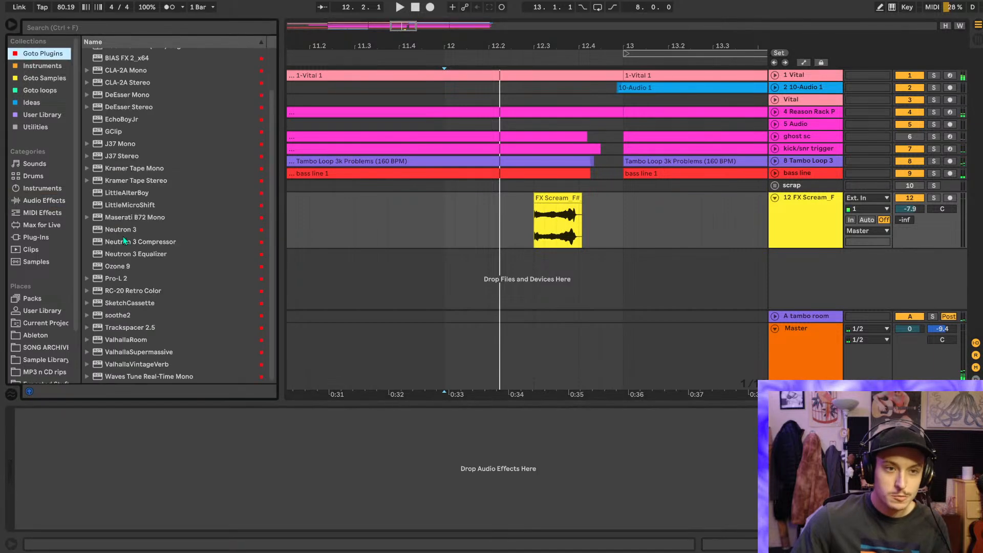
double_click(145, 351)
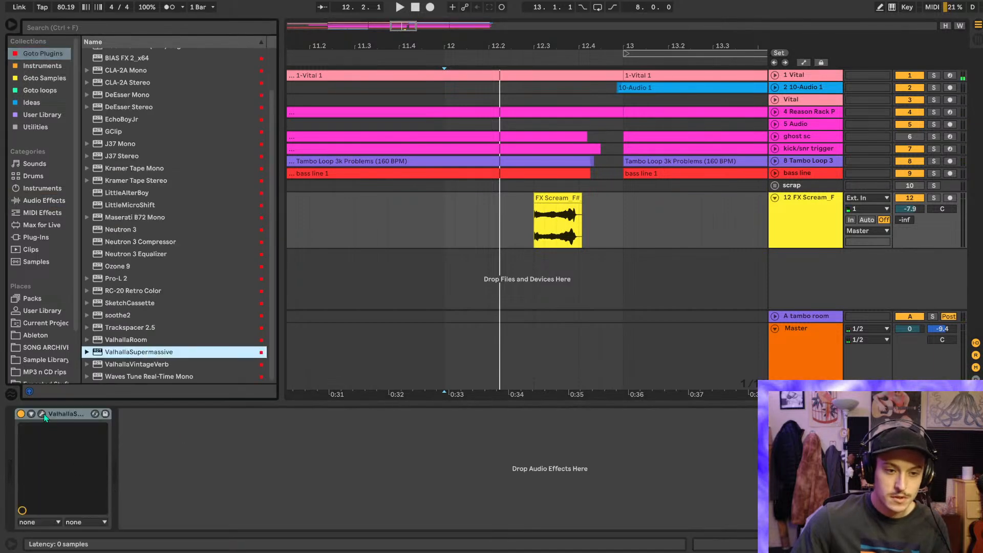
key("space")
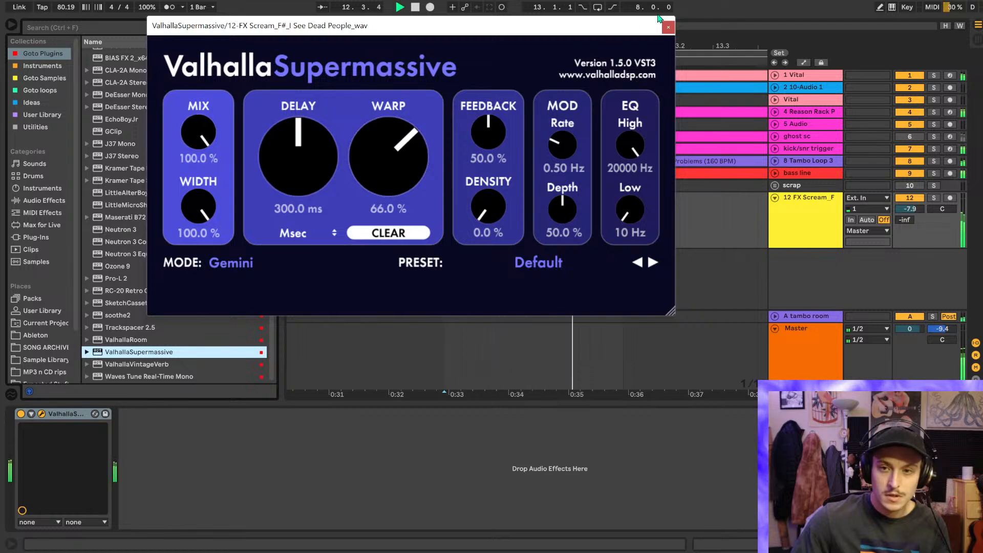
left_click(668, 27)
left_click(493, 223)
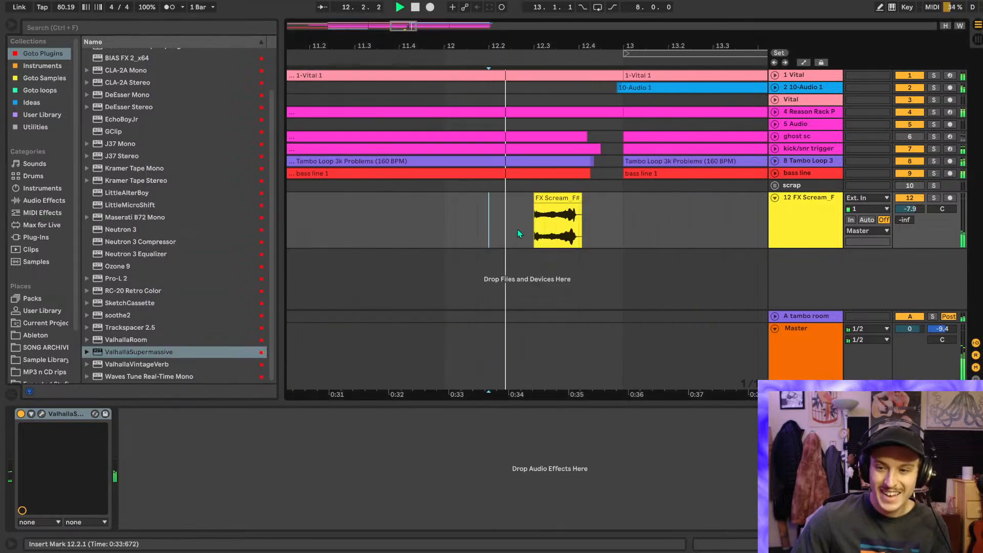
- Set ValhallaSupermassive's Warp to 87.6% and Density to 78% with the scream track soloed
left_click(41, 413)
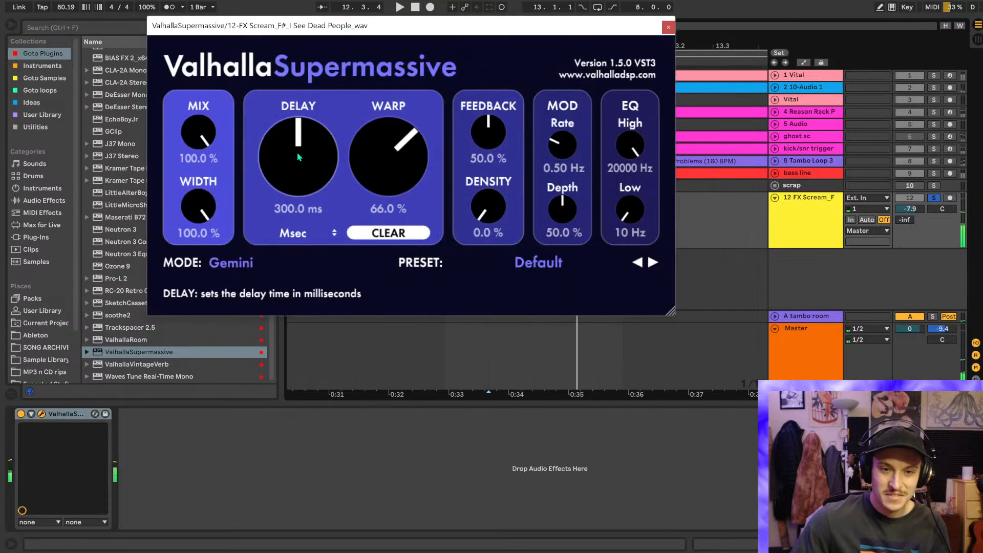
left_click_drag(408, 173, 410, 163)
left_click_drag(493, 200, 508, 145)
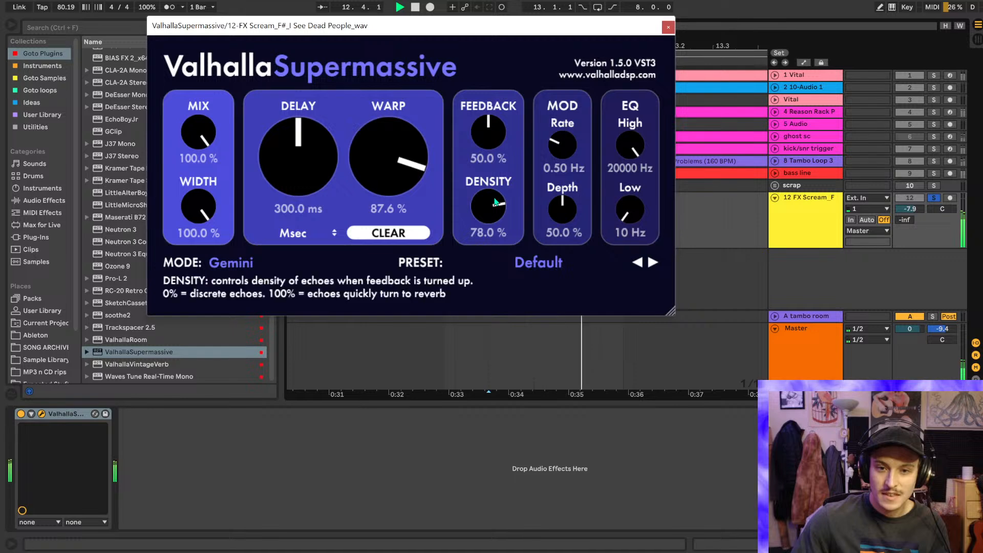
left_click(668, 28)
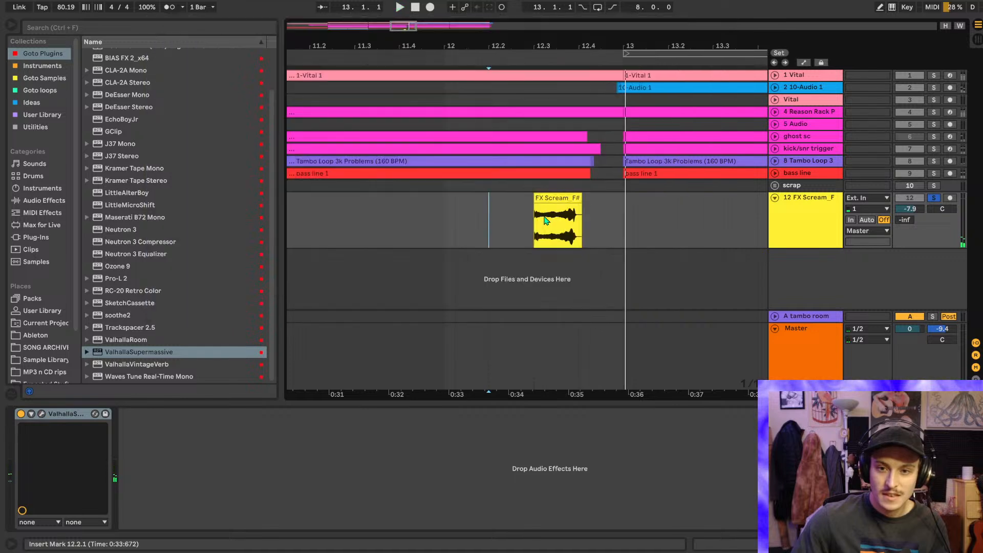
- Add a short fade-in to the start of the FX Scream clip and play it
scroll(545, 219, "up", 5)
key("space")
key("space")
left_click_drag(492, 206, 541, 216)
key("space")
left_click(517, 229)
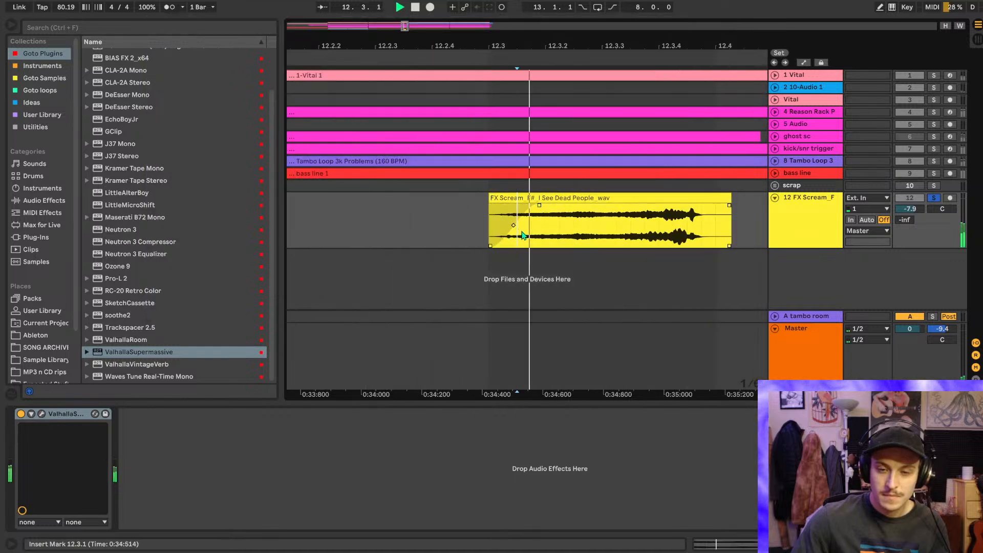
- Transpose the FX Scream clip down slightly in its clip settings and play it with the full mix
scroll(573, 213, "down", 3)
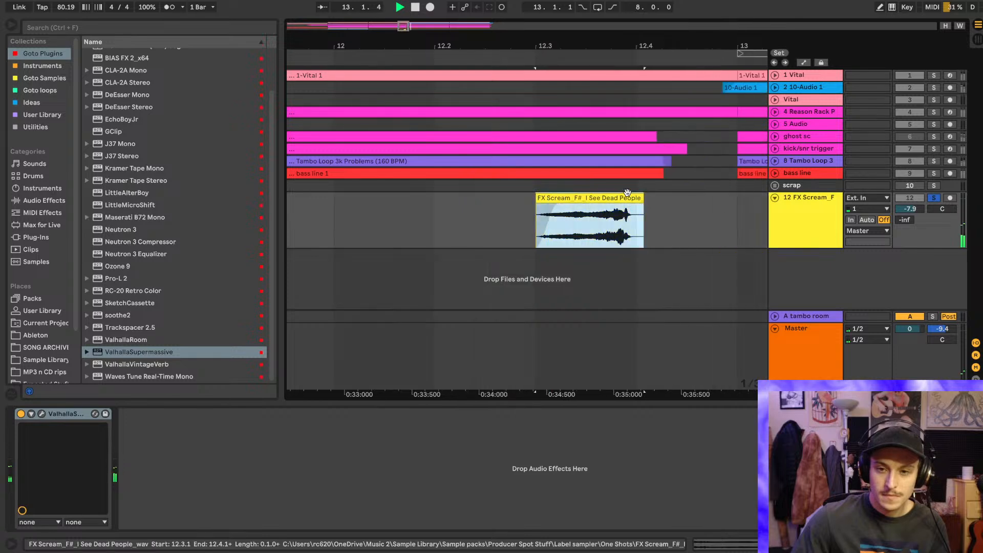
double_click(627, 201)
left_click_drag(71, 266, 70, 270)
key("space")
key("space")
key("space")
key("shift+Tab")
scroll(660, 192, "up", 3)
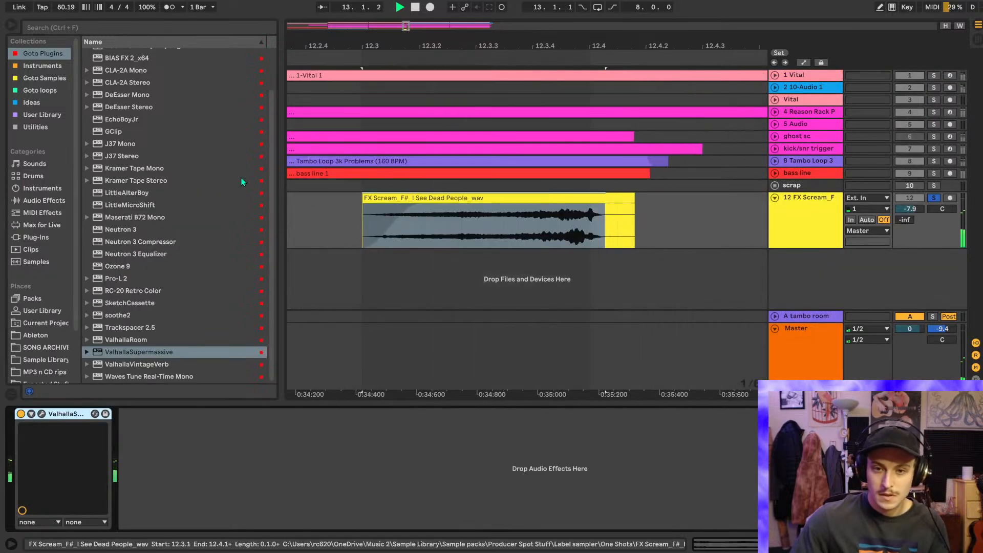
left_click(323, 225)
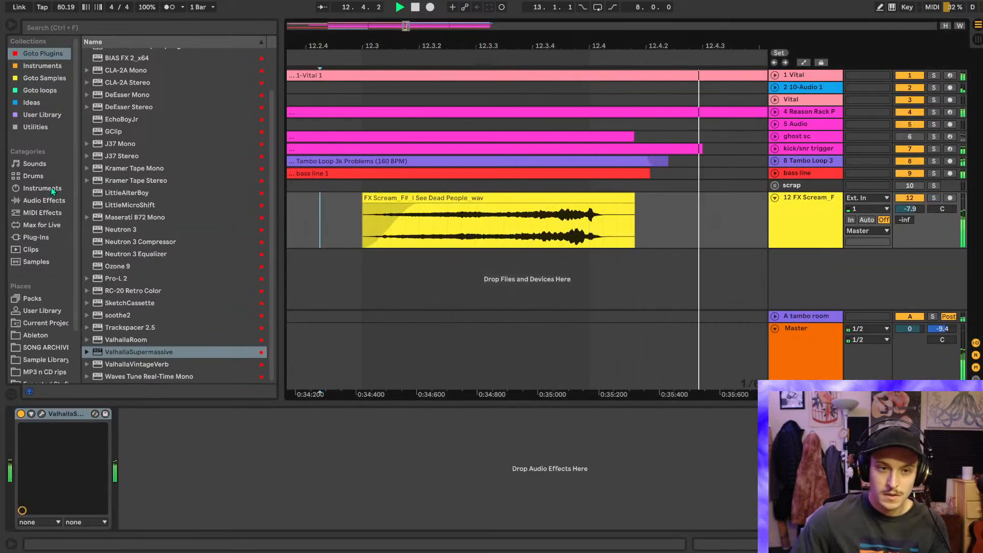
key("space")
- Insert a Delay ahead of ValhallaSupermassive and shorten the FX Scream clip's end to about 12.3.3
left_click(44, 200)
double_click(122, 177)
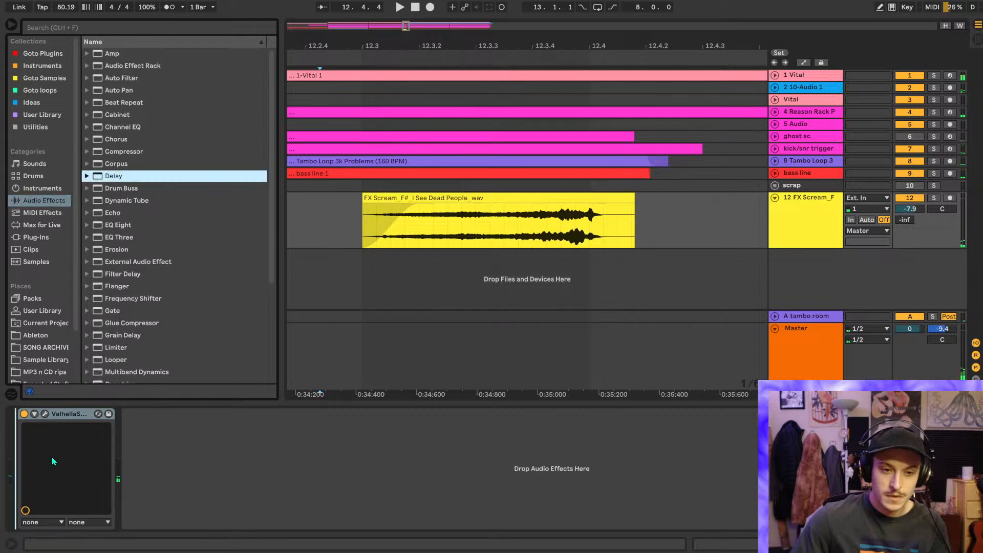
left_click_drag(633, 200, 503, 228)
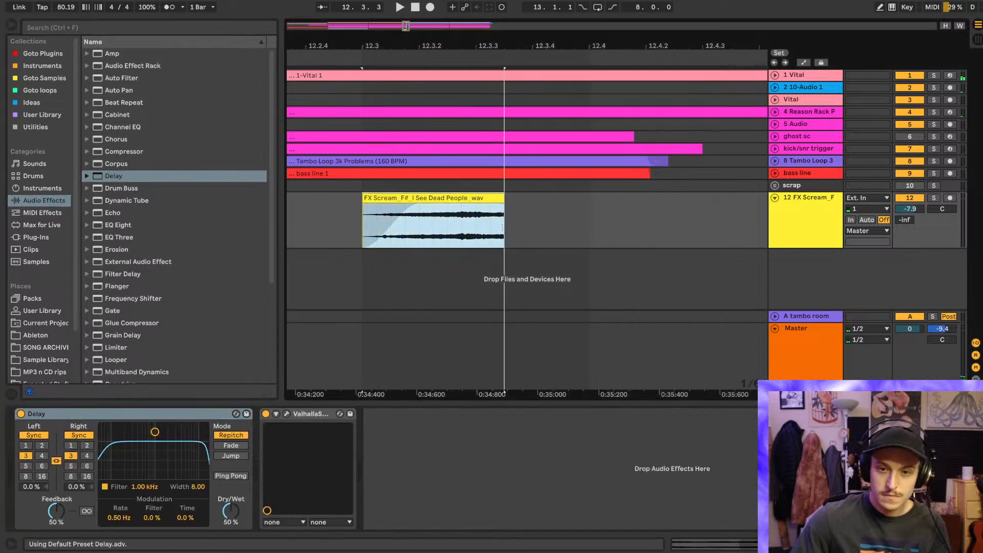
left_click(334, 226)
key("space")
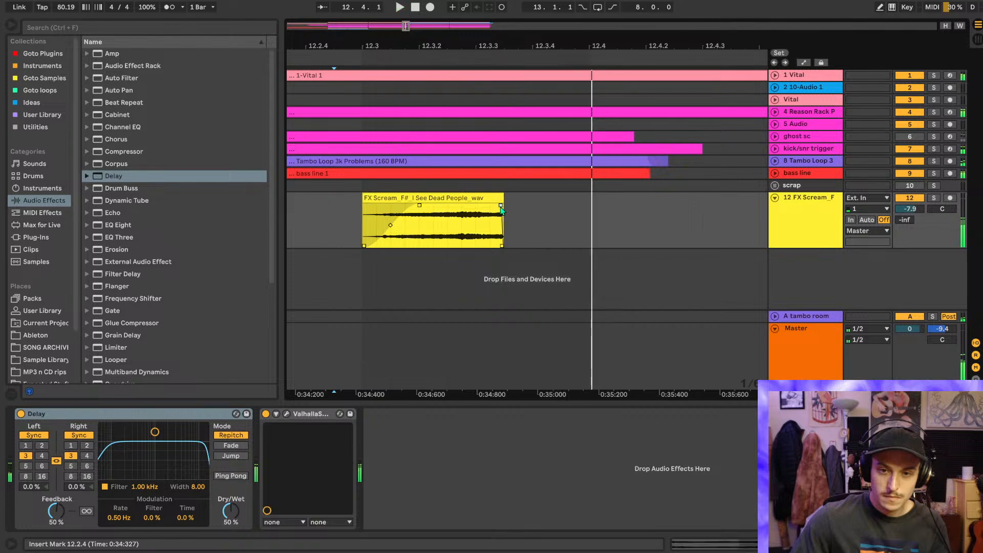
- Fade out and slightly extend the FX Scream clip's end, with its track soloed and ValhallaSupermassive bypassed
key("s")
key("space")
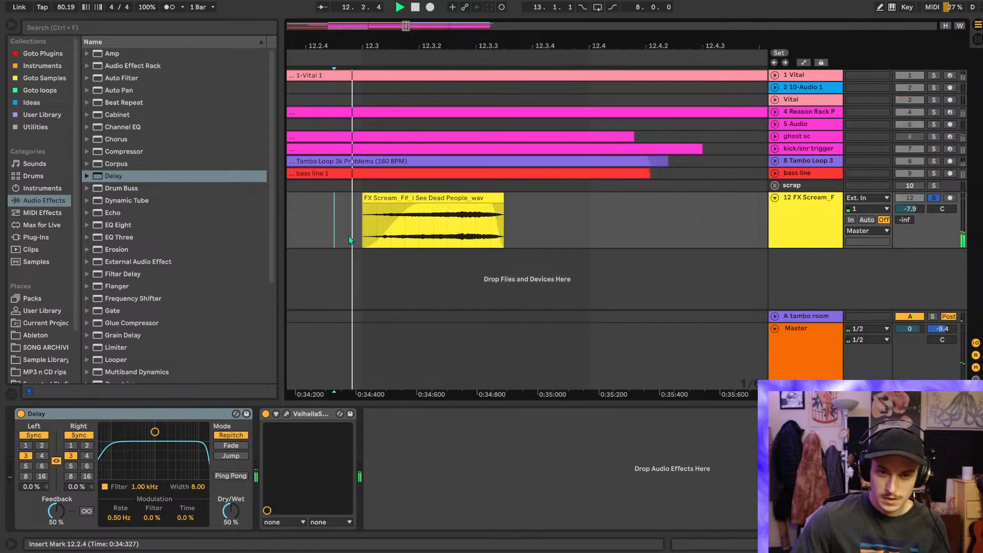
key("space")
left_click(266, 414)
left_click_drag(500, 245, 513, 244)
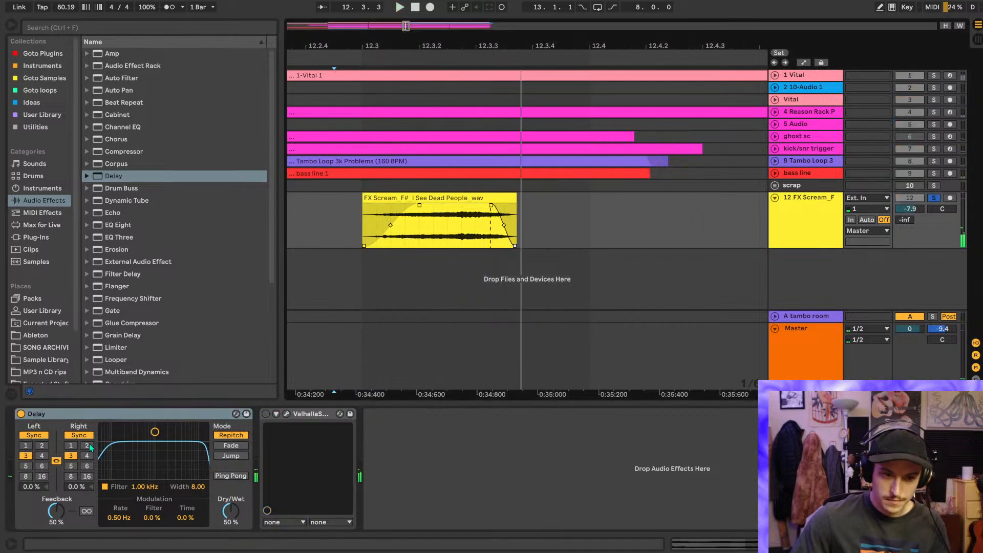
- Set both linked Delay times to 1 sixteenth, enable Ping Pong and play the scream into bar 13
left_click(72, 445)
left_click(235, 480)
key("space")
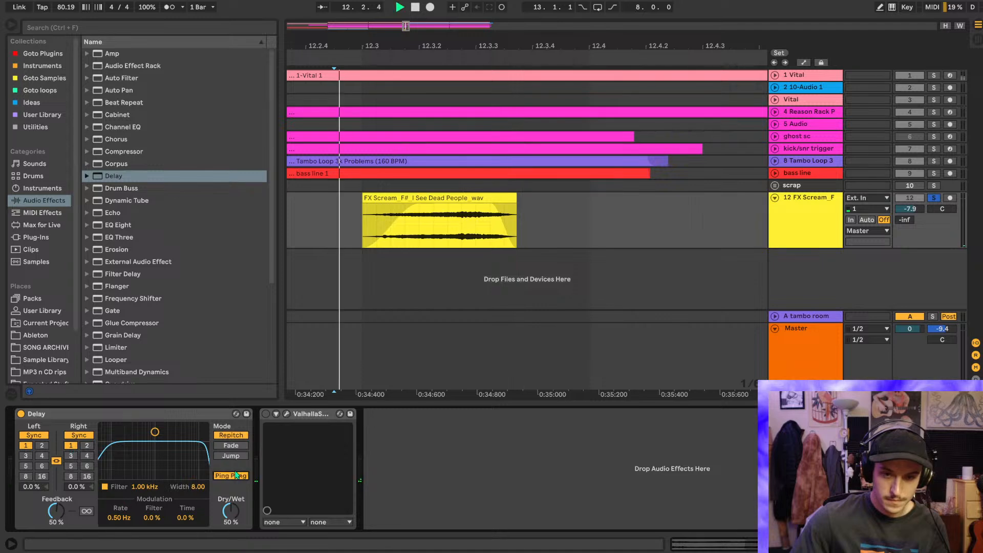
scroll(470, 201, "down", 3)
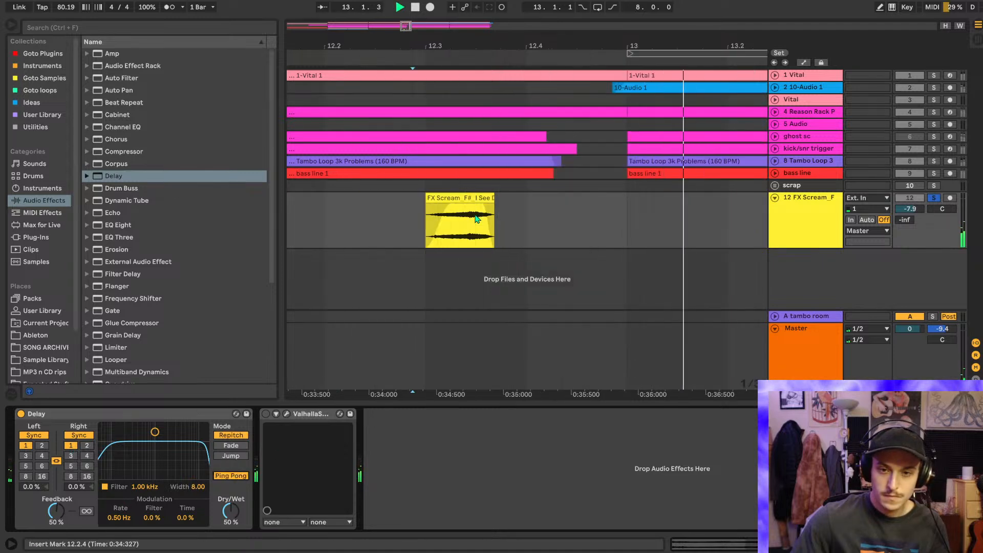
- Re-enable ValhallaSupermassive, lower its Mix to 62.4 %, unsolo the FX Scream track and play from 12.2.1
left_click(266, 414)
left_click(286, 414)
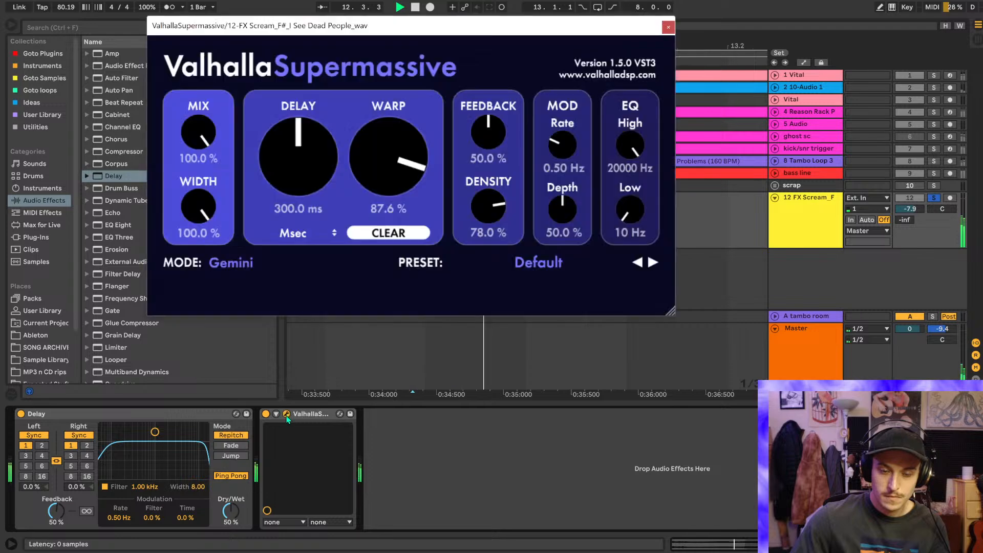
left_click_drag(198, 135, 243, 186)
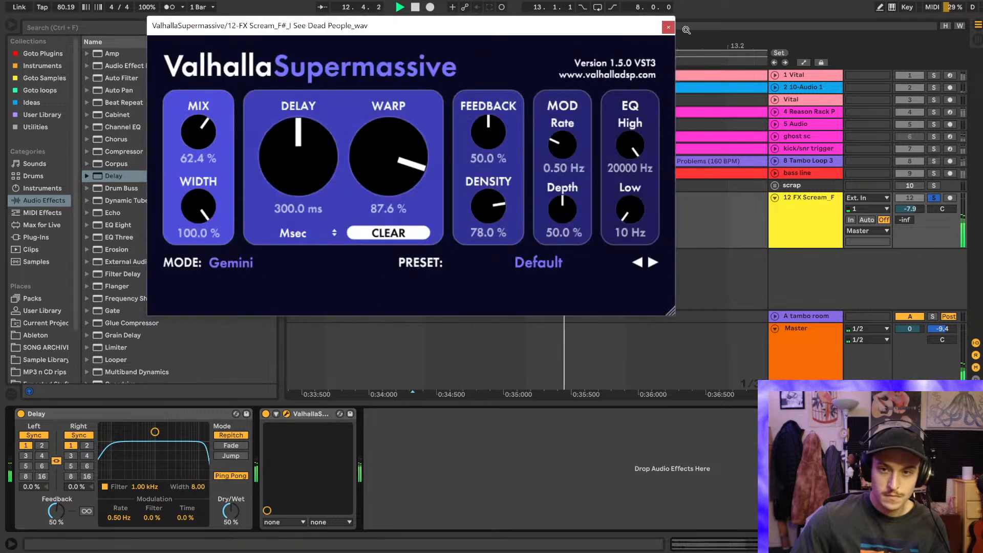
key("s")
left_click(668, 27)
left_click(338, 216)
key("space")
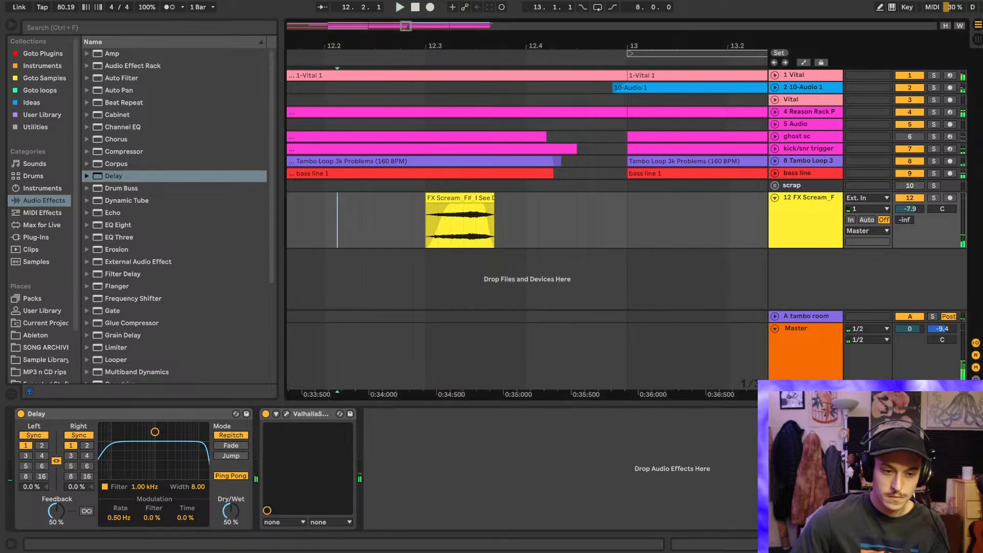
- Set the Delay's Feedback to 70 %, bypass ValhallaSupermassive and play the scream in the full mix
left_click_drag(63, 511, 63, 502)
key("space")
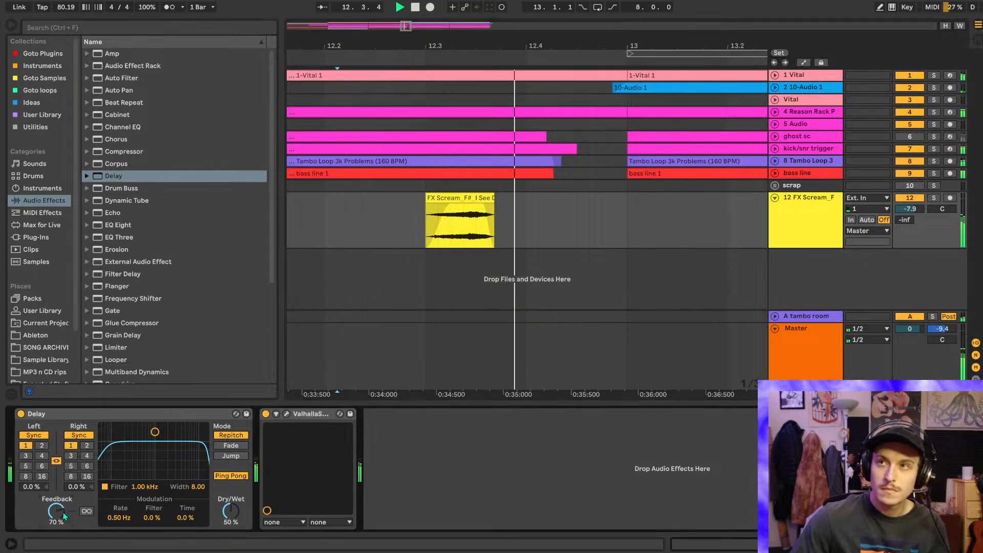
left_click(266, 413)
key("space")
key("space")
scroll(481, 228, "left", 1)
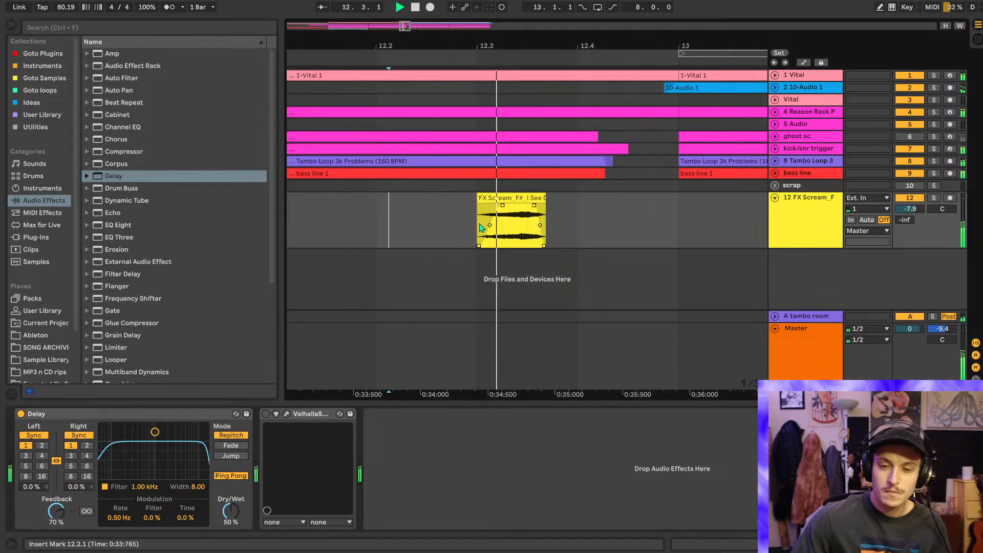
- Play from 12.1.1 through the drum break into bar 13 with ValhallaSupermassive bypassed
scroll(520, 222, "down", 4)
left_click(474, 222)
key("space")
key("space")
scroll(528, 209, "up", 2)
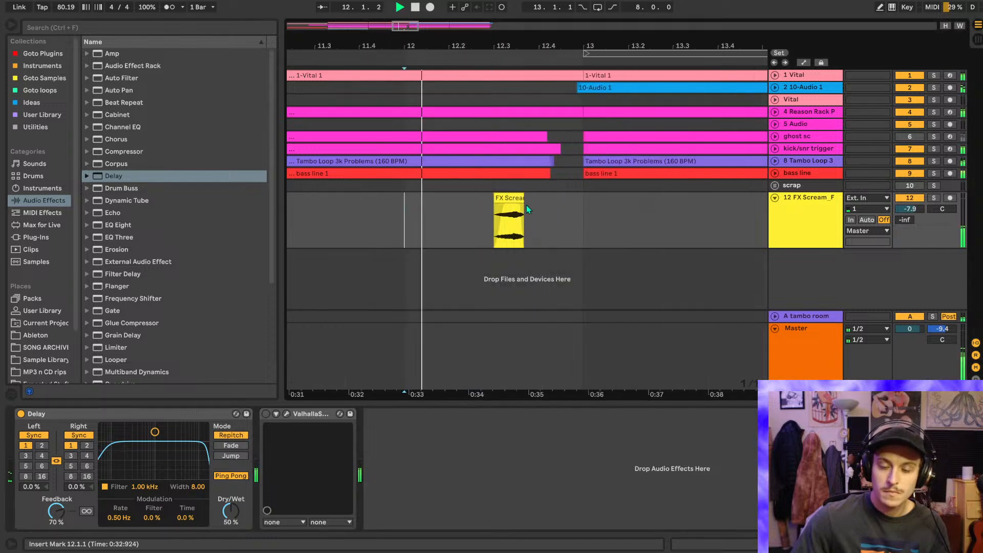
scroll(527, 208, "left", 1)
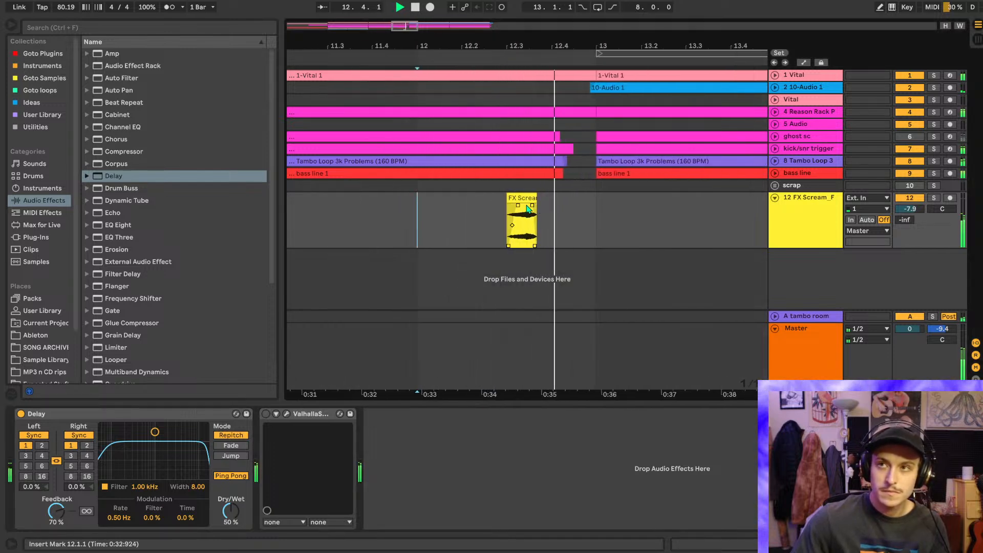
scroll(529, 209, "right", 1)
key("space")
key("space")
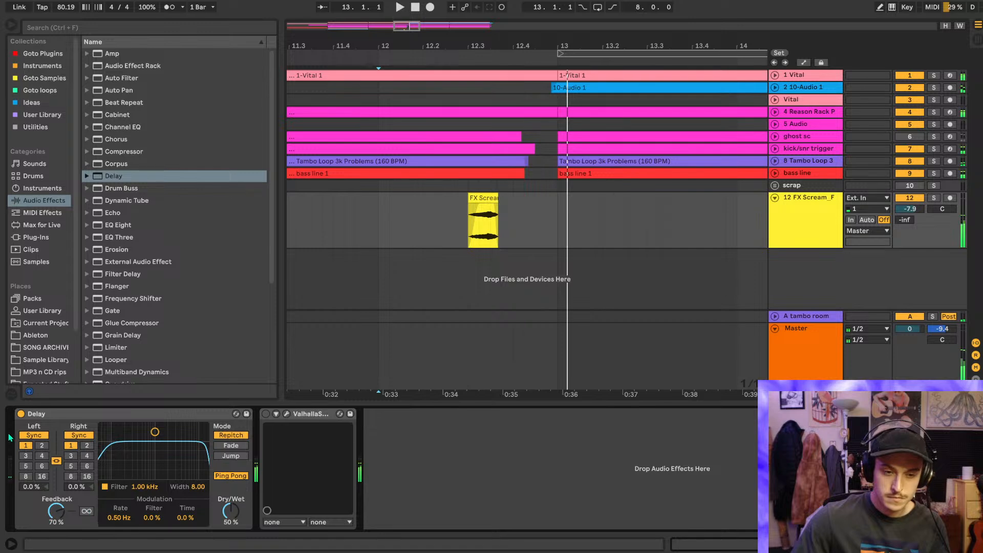
- Turn ValhallaSupermassive back on and play the scream and drum break into bar 13
left_click(436, 233)
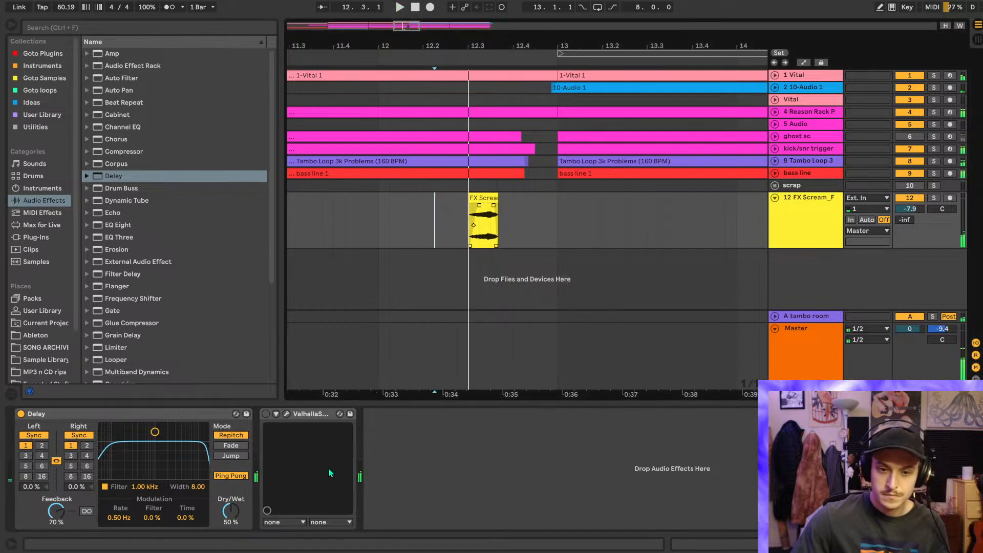
key("space")
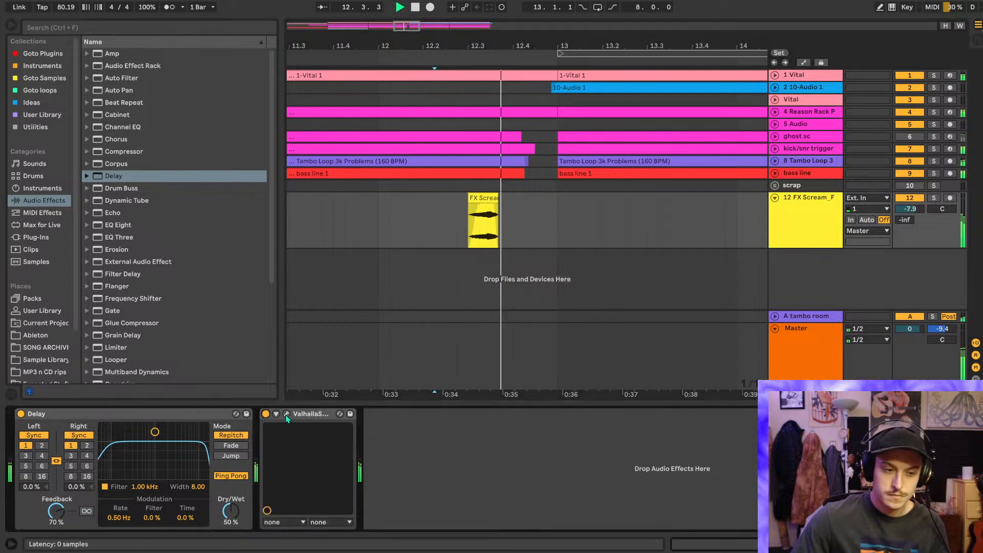
scroll(561, 235, "down", 5)
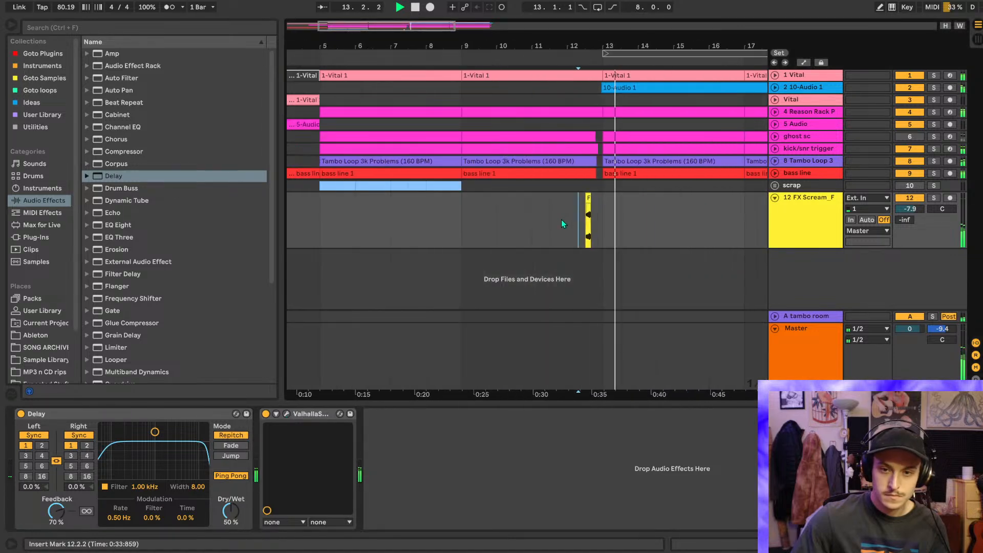
scroll(589, 221, "up", 5)
key("space")
- Try moving the FX Scream clip to the start of bar 13, play it and undo the move
left_click_drag(571, 198, 649, 198)
left_click(582, 229)
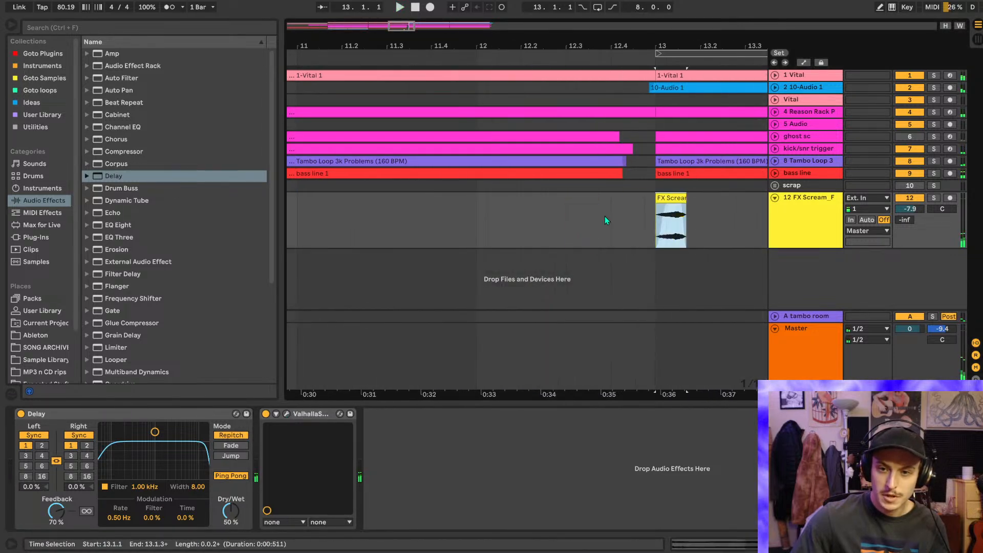
key("space")
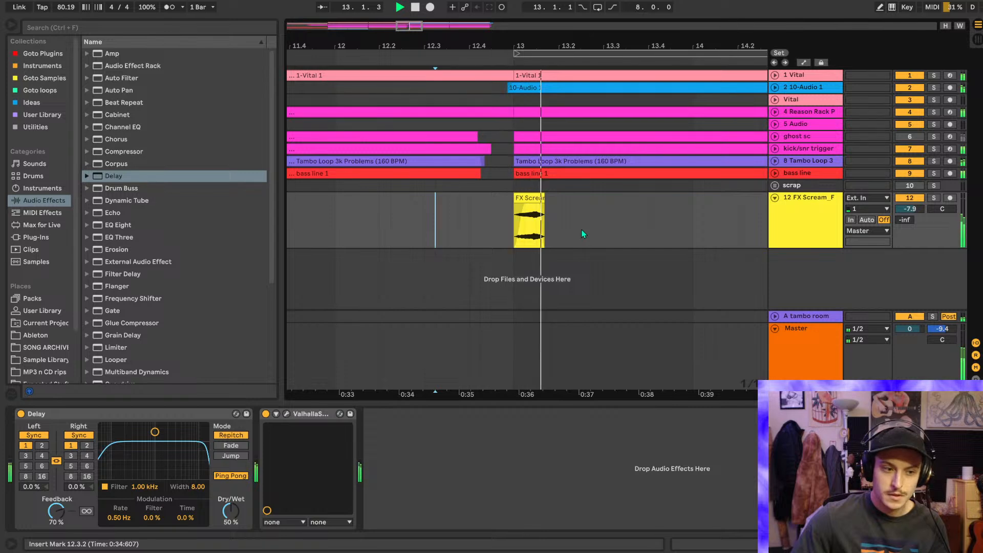
scroll(581, 230, "down", 5)
key("ctrl+z")
- Deactivate the FX Scream track and play the arrangement from bar 8 past the drum break into bar 13
left_click(382, 232)
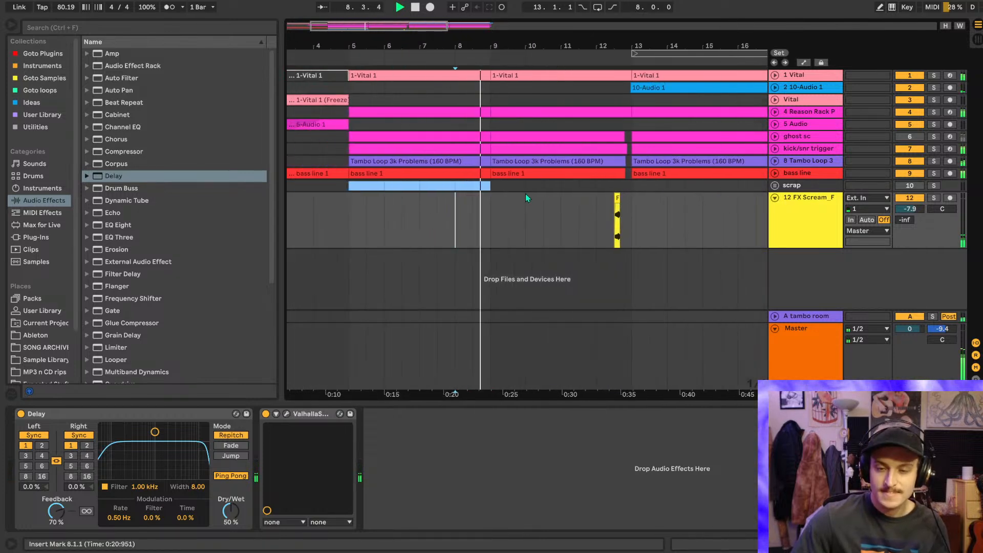
left_click_drag(554, 213, 646, 227)
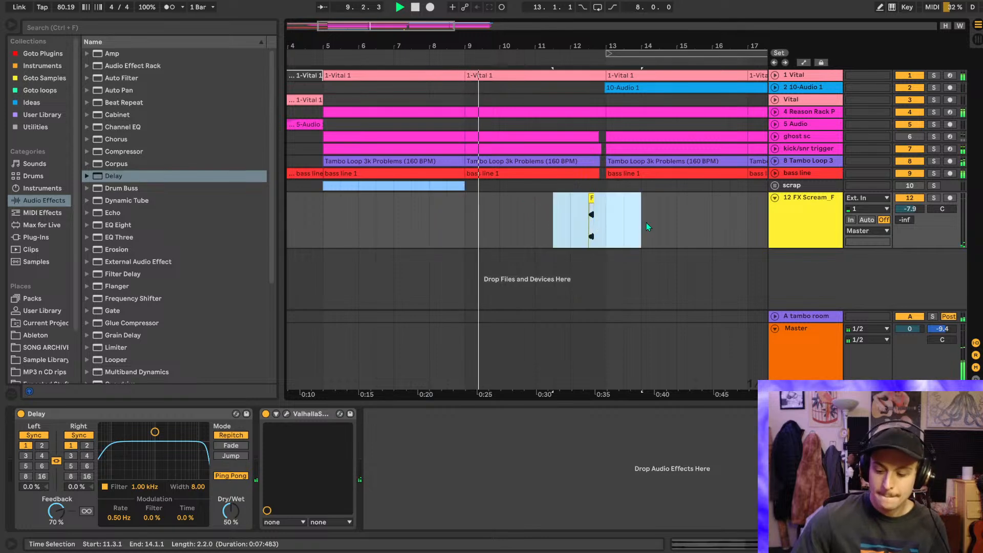
left_click(910, 199)
left_click(779, 205)
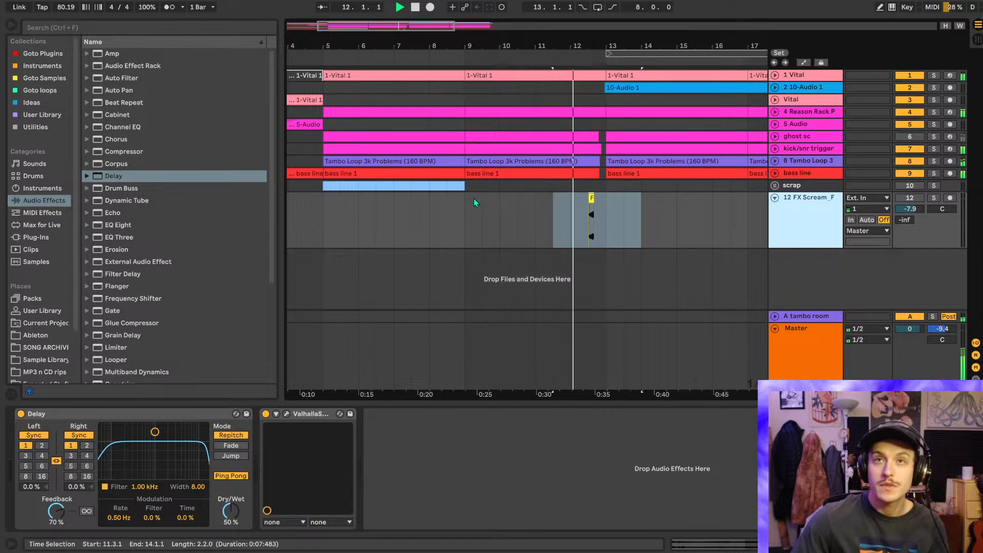
scroll(474, 198, "left", 5)
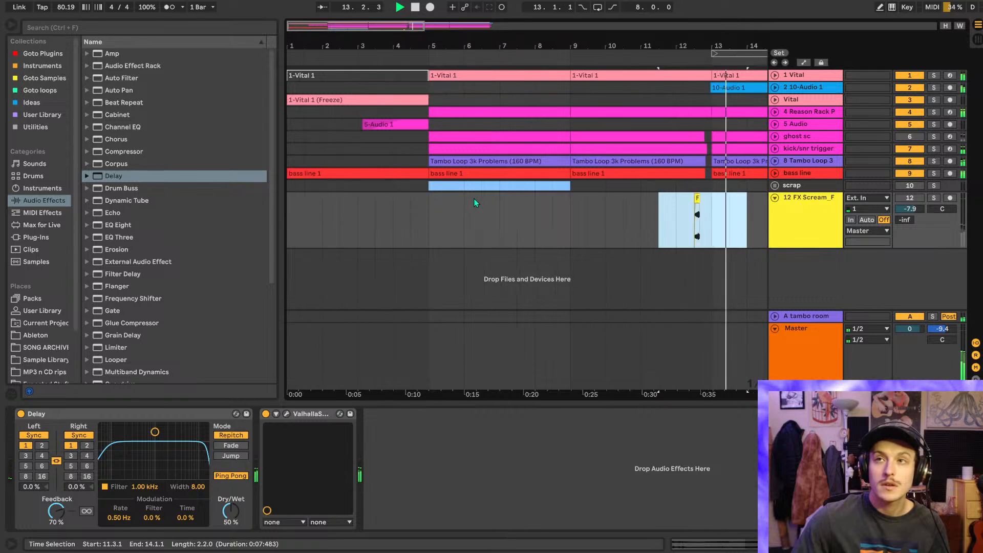
scroll(474, 199, "right", 4)
key("space")
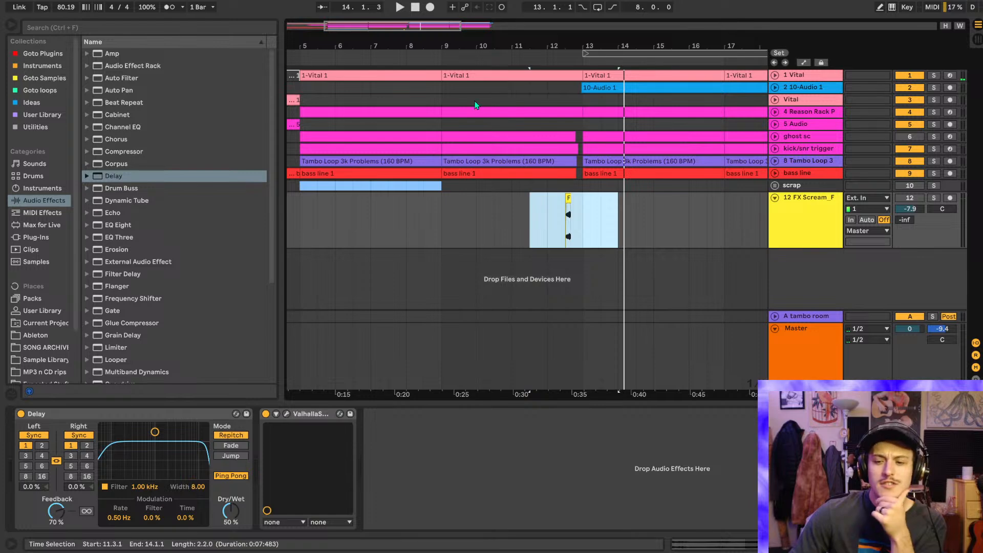
left_click_drag(452, 48, 452, 21)
left_click(9, 2)
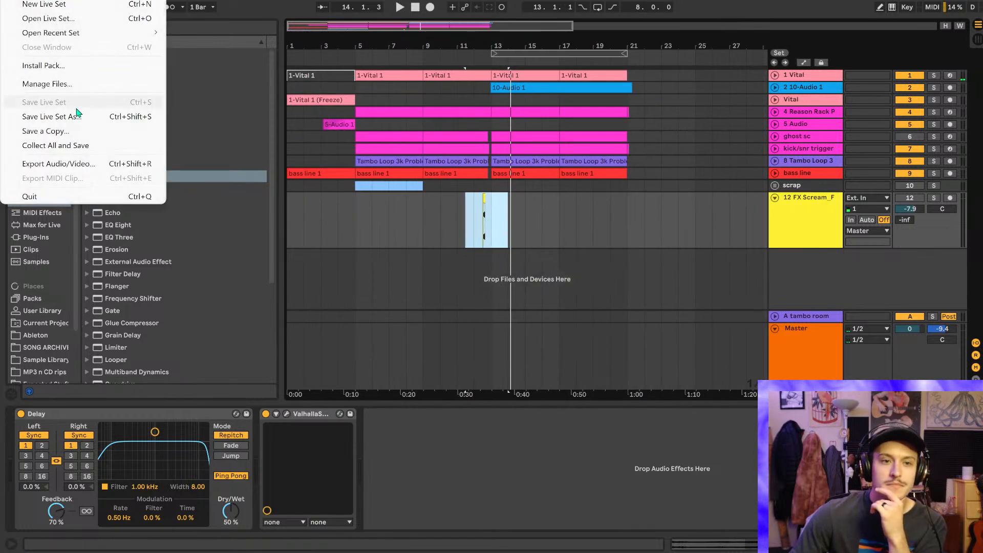
left_click(322, 43)
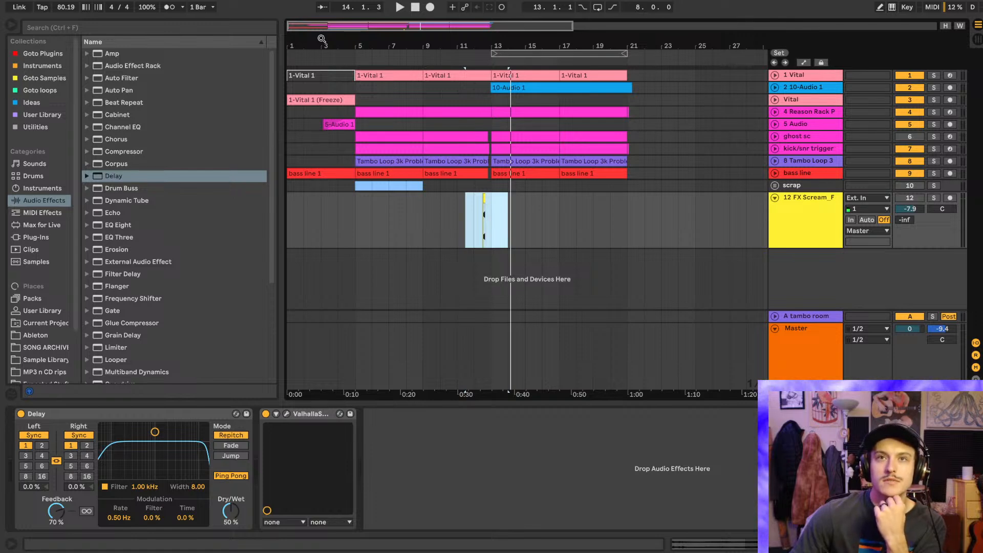
- Unfold the 5 Audio track and rename it "reverse crash"
left_click_drag(321, 39, 386, 139)
left_click(404, 137)
left_click(774, 124)
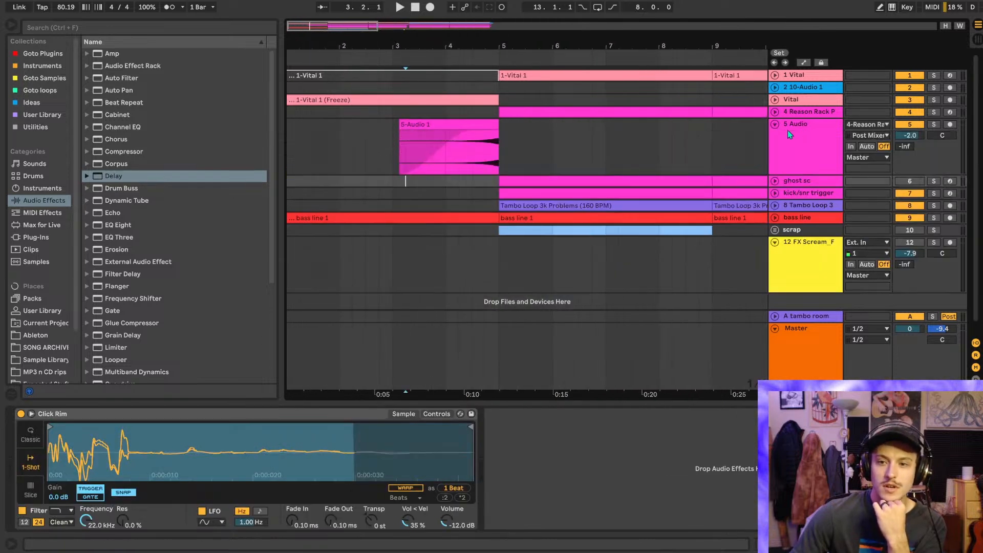
left_click(802, 142)
key("ctrl+r")
type("re")
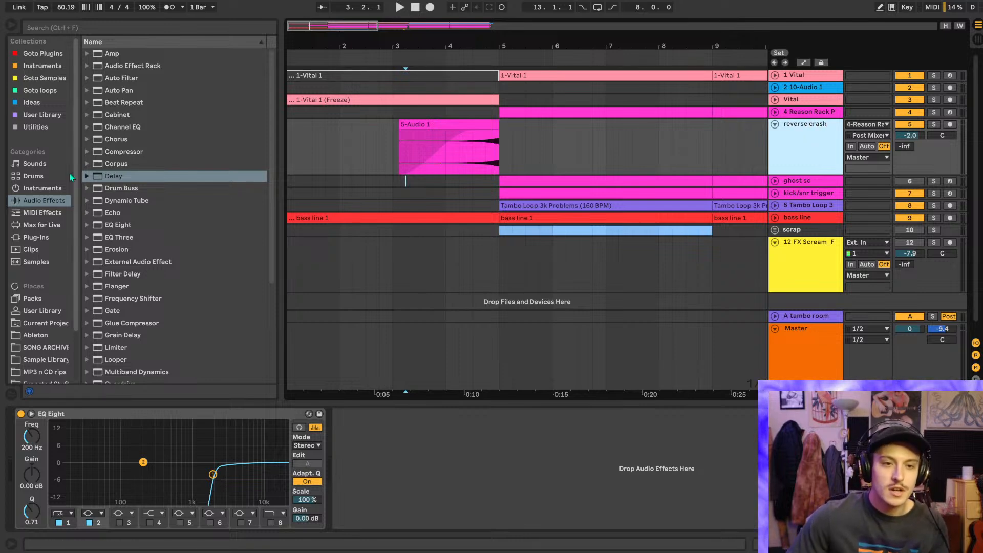
- Add Arturia's Chorus JUN-6 after EQ Eight on the reverse crash track and switch off EQ Eight's analyzer
left_click(34, 237)
left_click(88, 54)
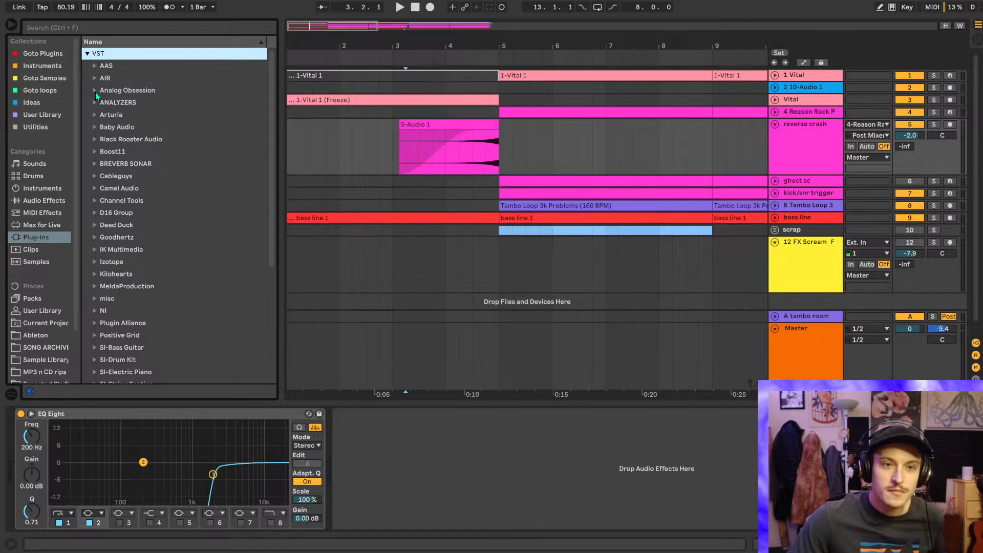
left_click(95, 114)
left_click_drag(138, 126, 395, 434)
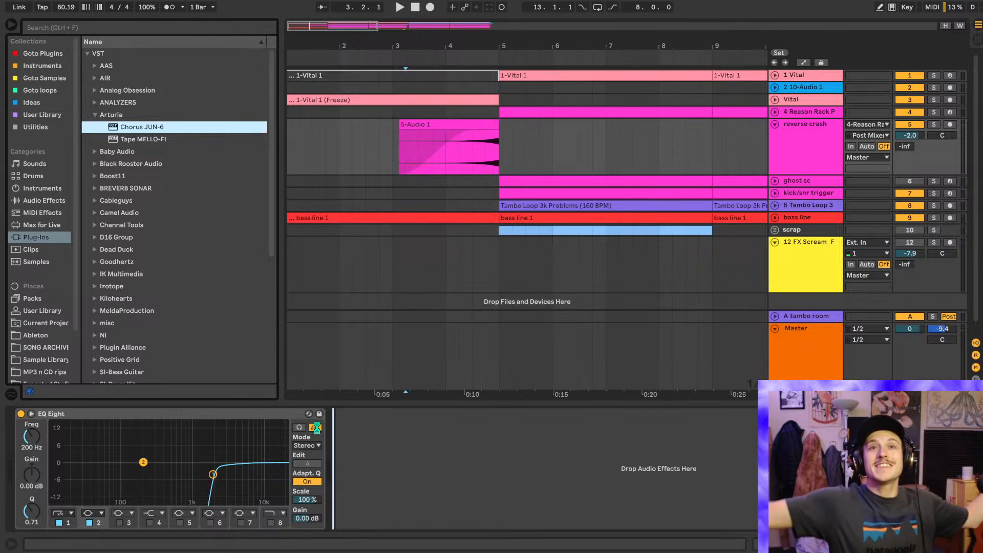
left_click_drag(317, 427, 346, 465)
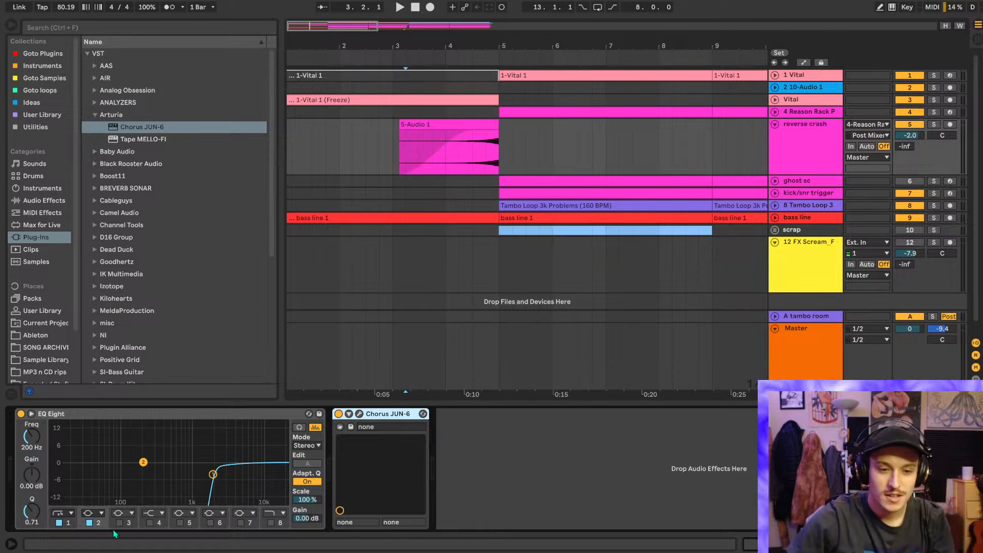
left_click(316, 427)
- Open Chorus JUN-6, solo the reverse crash track and play its clip from the start
left_click(358, 416)
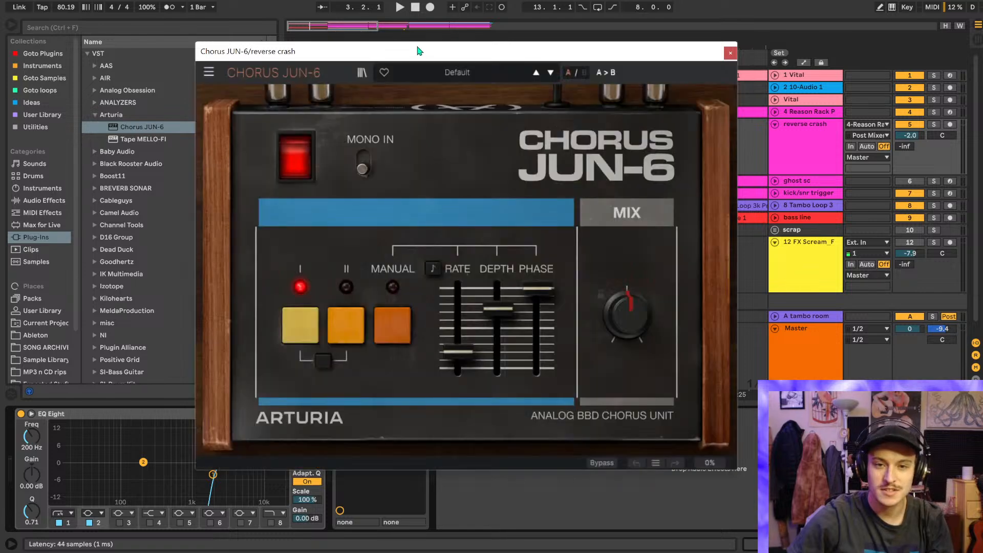
left_click_drag(483, 44, 527, 239)
left_click(397, 158)
key("s")
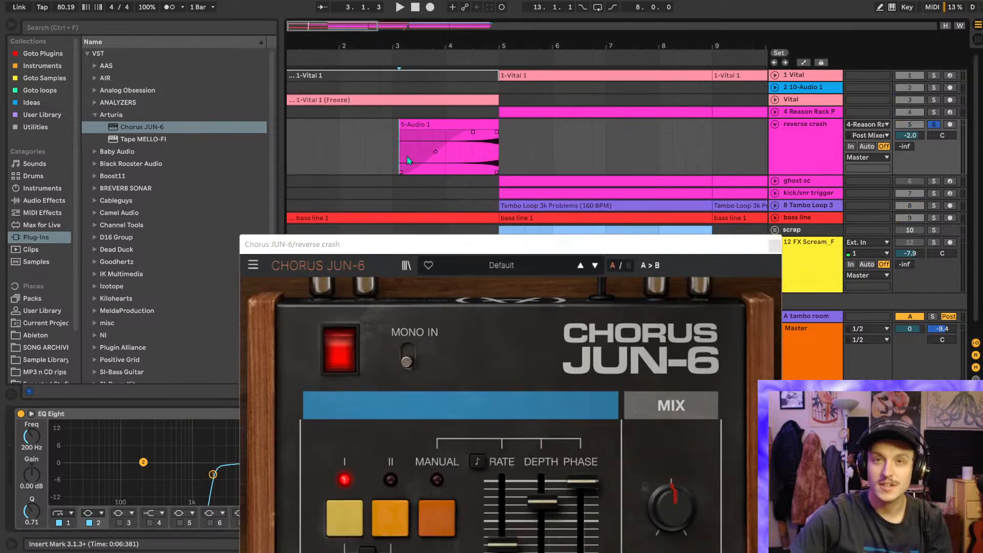
left_click_drag(418, 250, 342, 44)
key("space")
key("space")
- Play the reverse crash in the full mix from about bar 4, with the Chorus JUN-6 controls in view
left_click_drag(402, 38, 440, 227)
left_click(402, 161)
left_click(441, 164)
key("space")
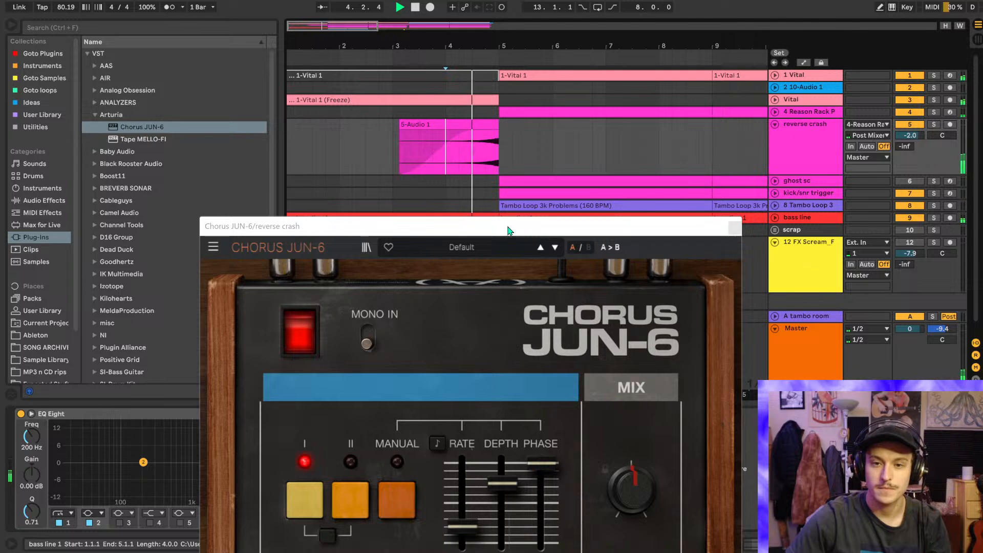
left_click_drag(509, 230, 469, 40)
mouse_move(462, 294)
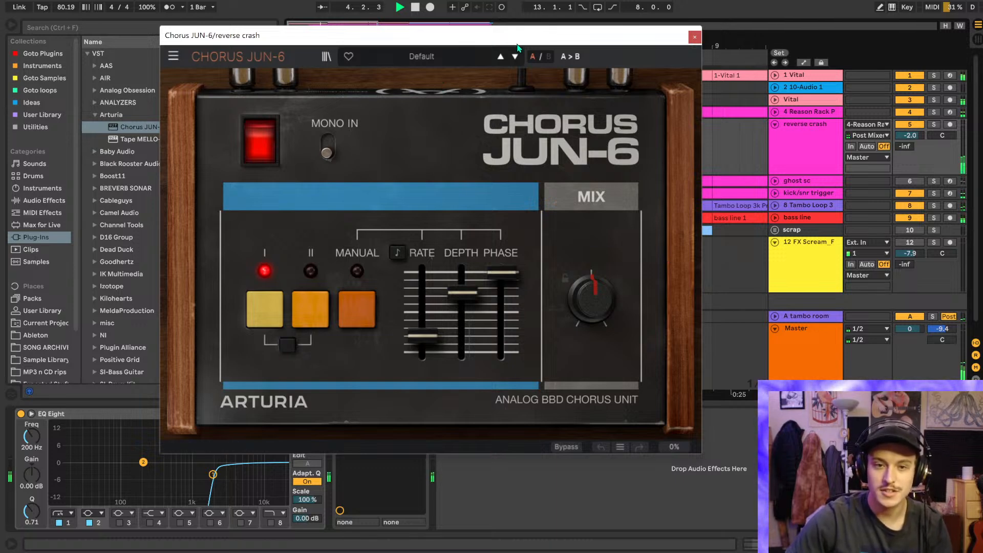
- Hide the browser, play the intro from 2.3.1 into bar 5 and close the Chorus JUN-6 window
left_click_drag(455, 36, 483, 309)
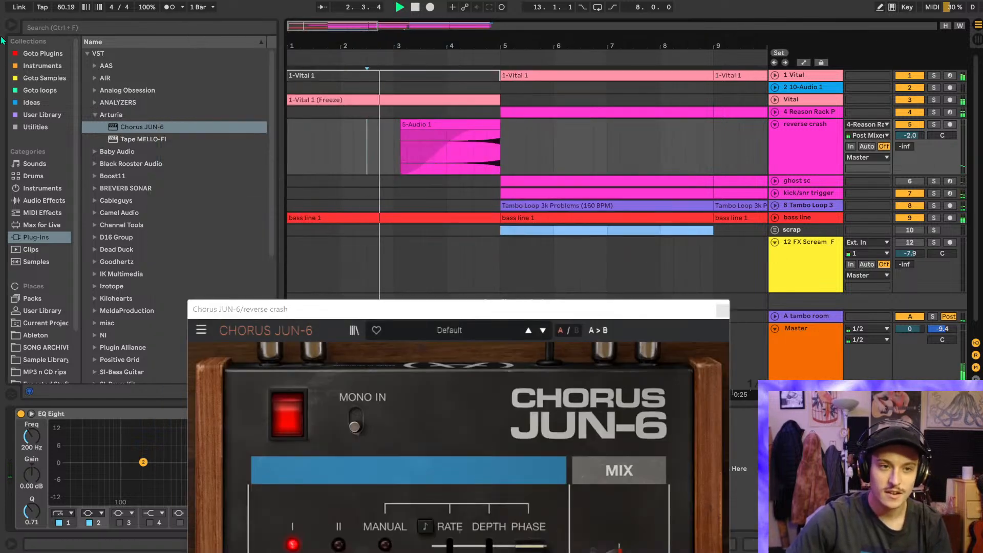
left_click(11, 27)
left_click_drag(367, 318, 338, 98)
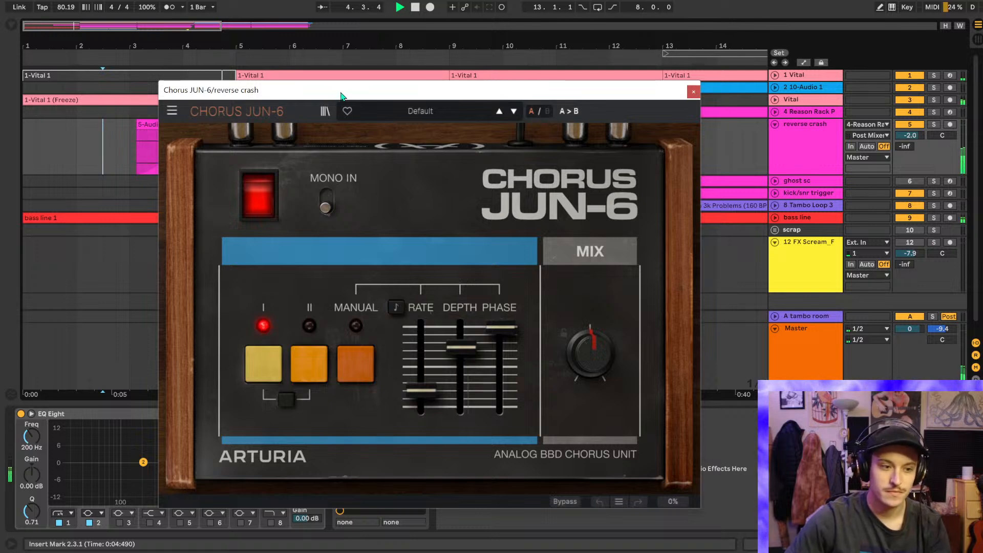
left_click(693, 92)
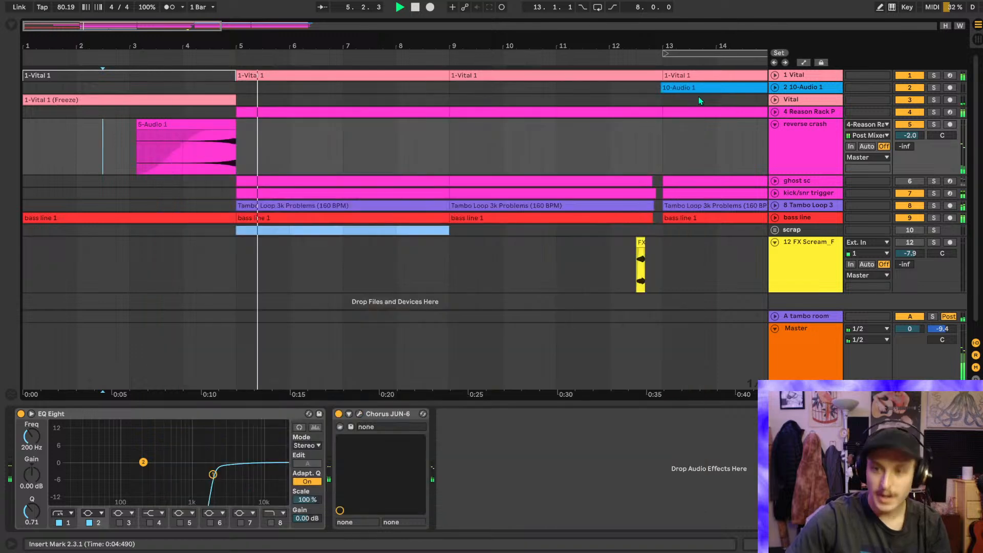
- Fold the reverse crash track and save the Live set during playback
left_click(774, 124)
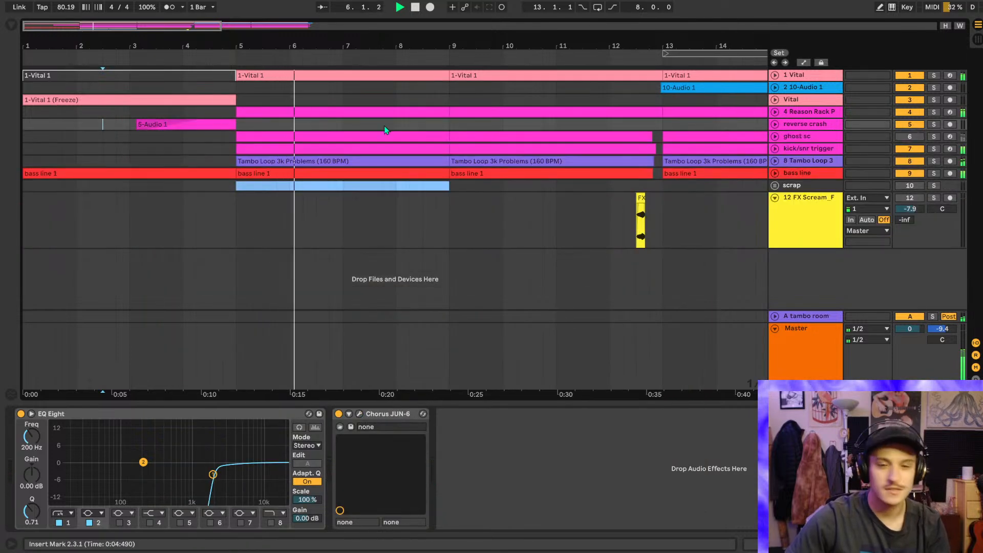
key("ctrl+s")
scroll(385, 127, "down", 2)
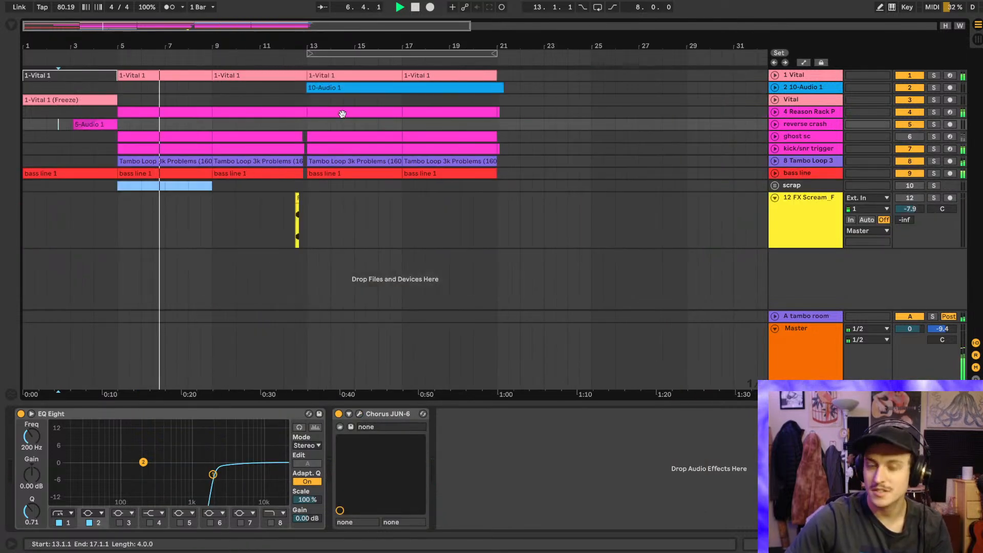
left_click_drag(287, 44, 400, 43)
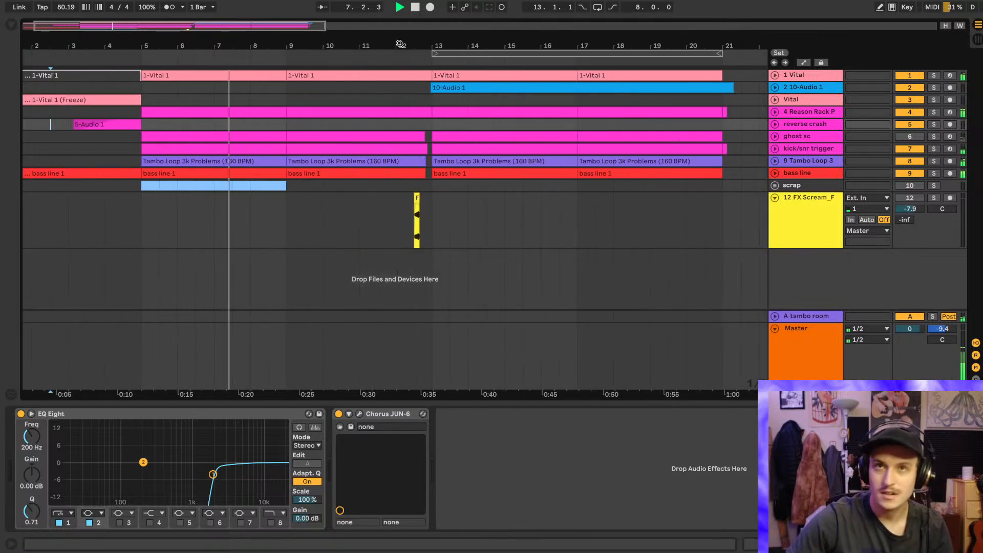
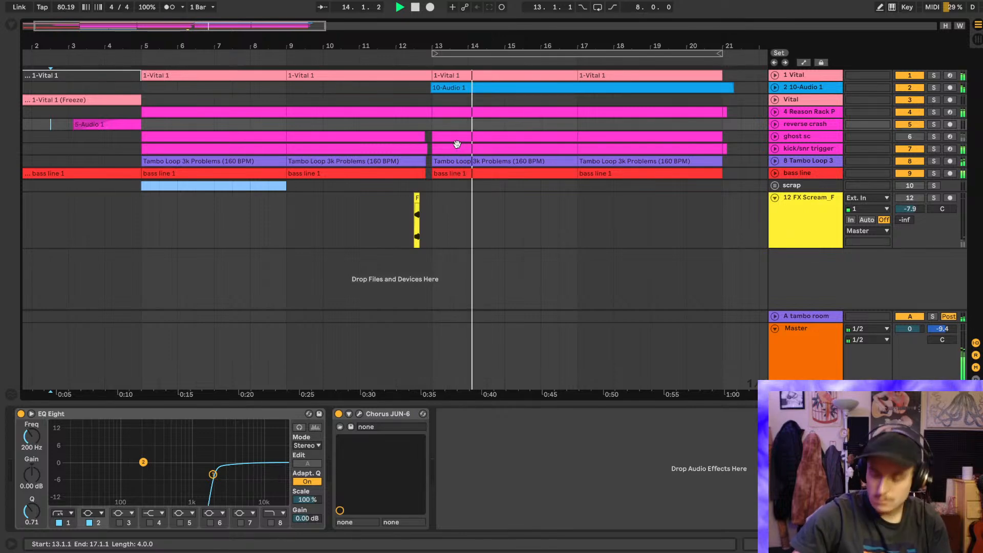
- Stop the playback at bar 16, place the insert marker at 13.1.1 and replay the section from there
scroll(456, 145, "right", 2)
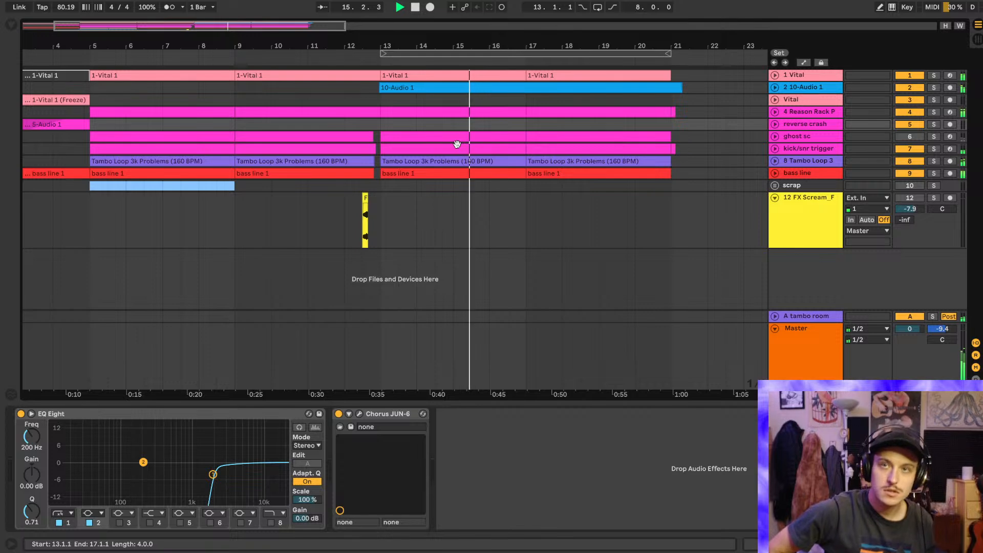
key("space")
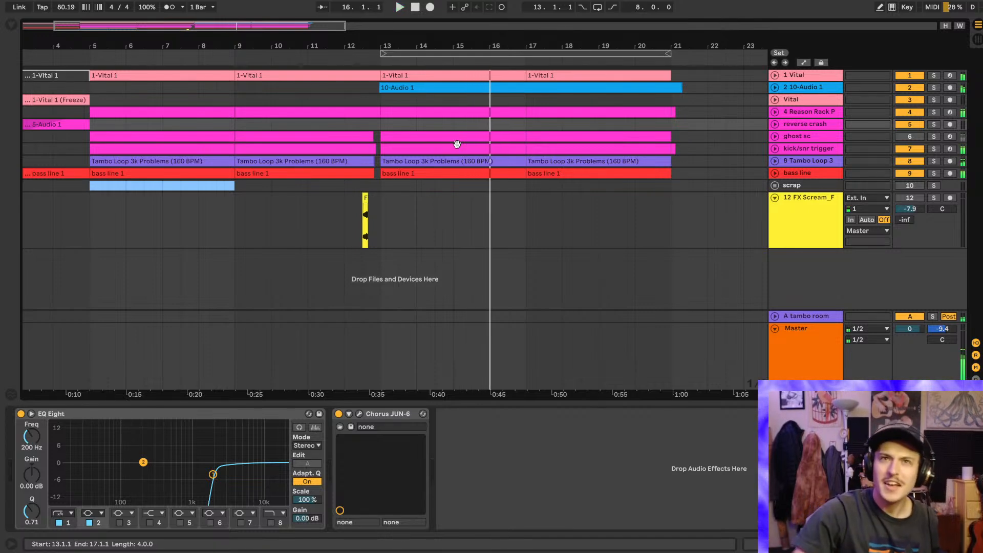
left_click_drag(389, 40, 458, 39)
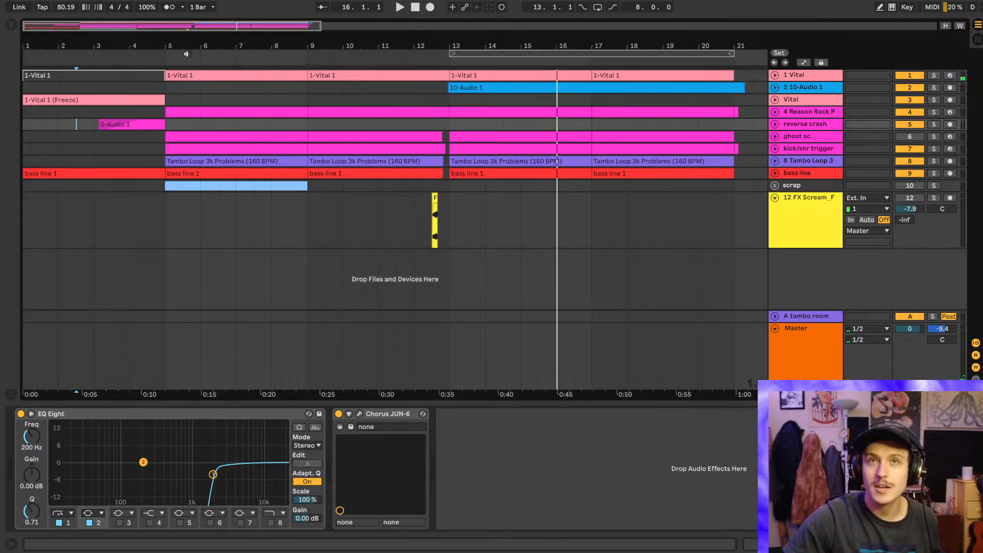
left_click(450, 233)
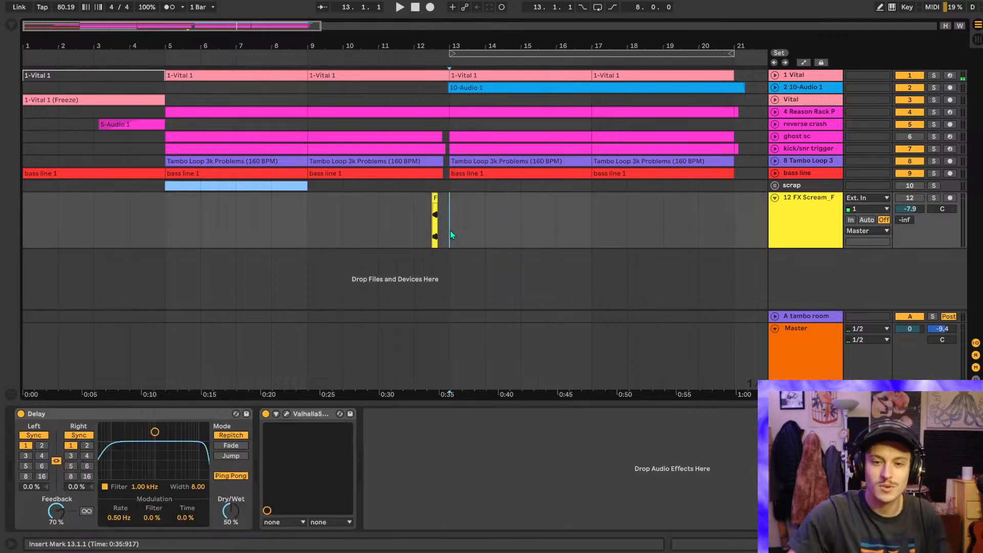
key("space")
scroll(469, 197, "right", 5)
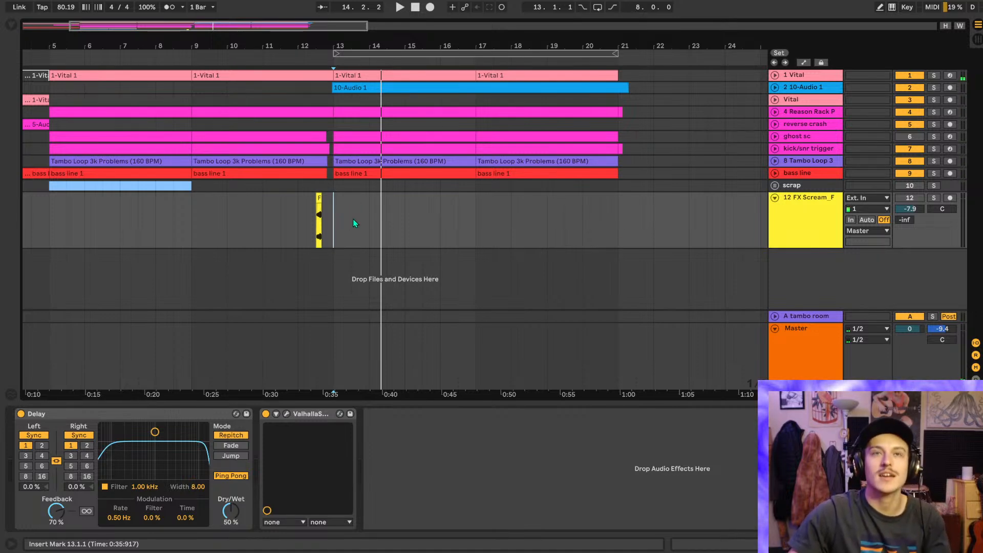
key("space")
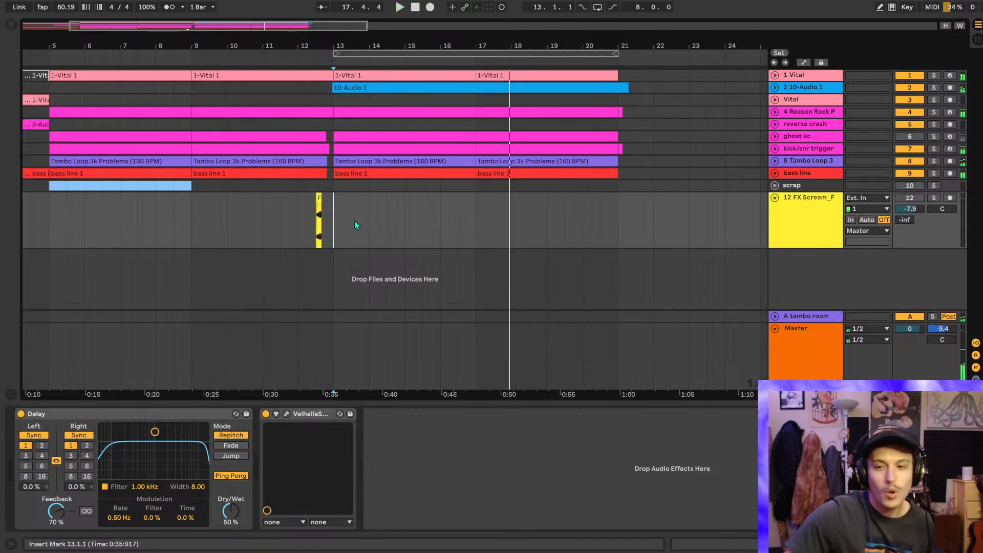
- Insert a MIDI track below the FX Scream track and load BIAS FX 2_x64 from the Goto Plugins collection onto it
right_click(864, 282)
left_click(871, 299)
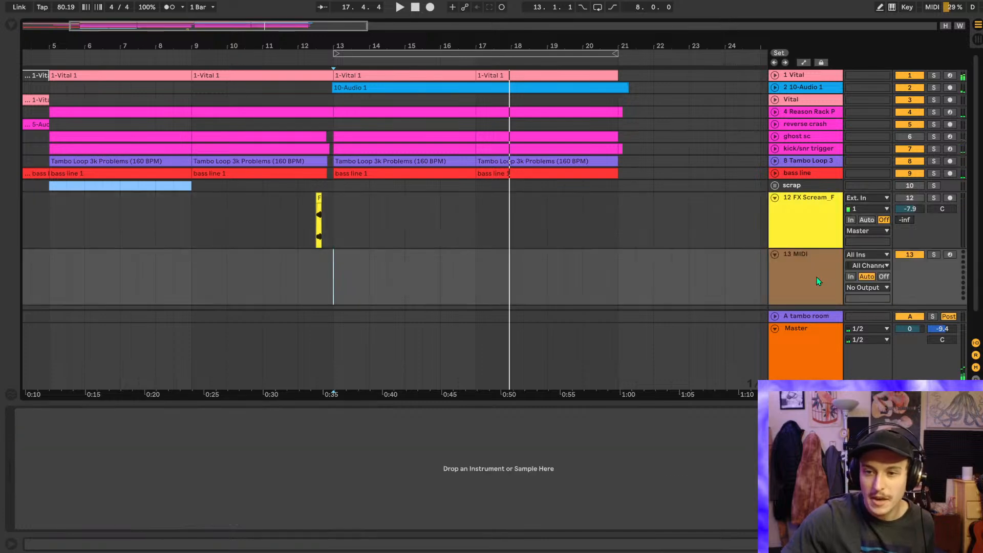
left_click(12, 25)
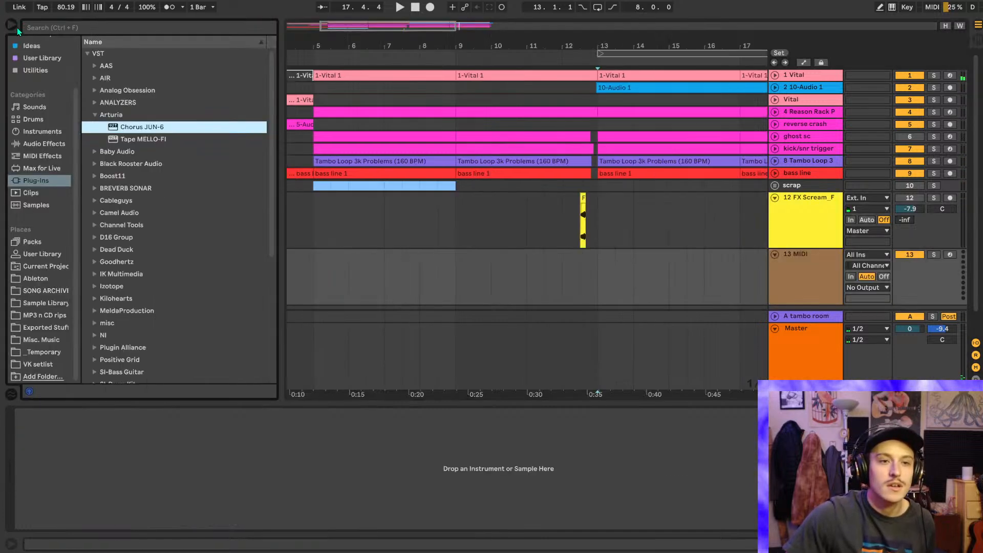
left_click(35, 53)
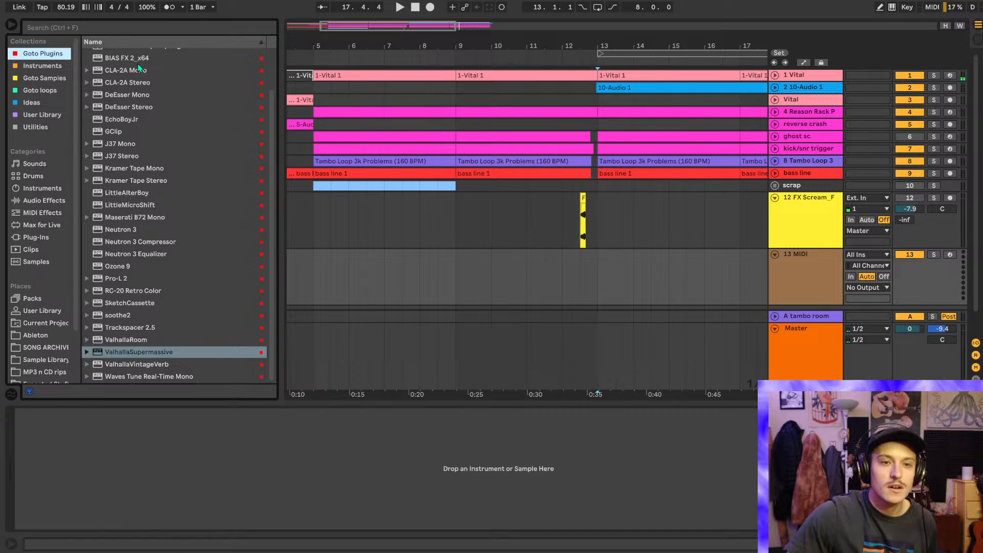
left_click(138, 65)
left_click(136, 62)
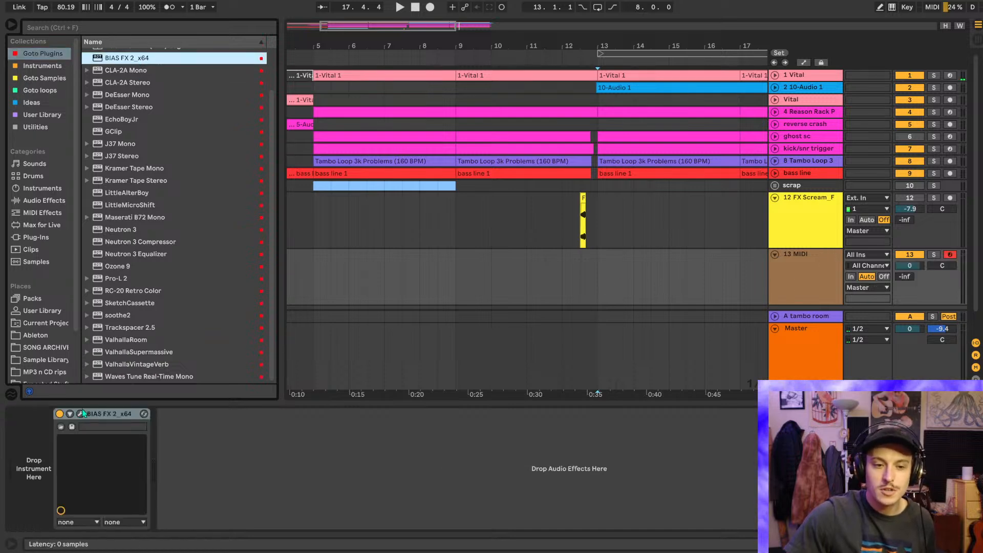
- Open the BIAS FX 2 window, show the Blues bank in its preset browser and dismiss the promotion
left_click(80, 414)
left_click(80, 415)
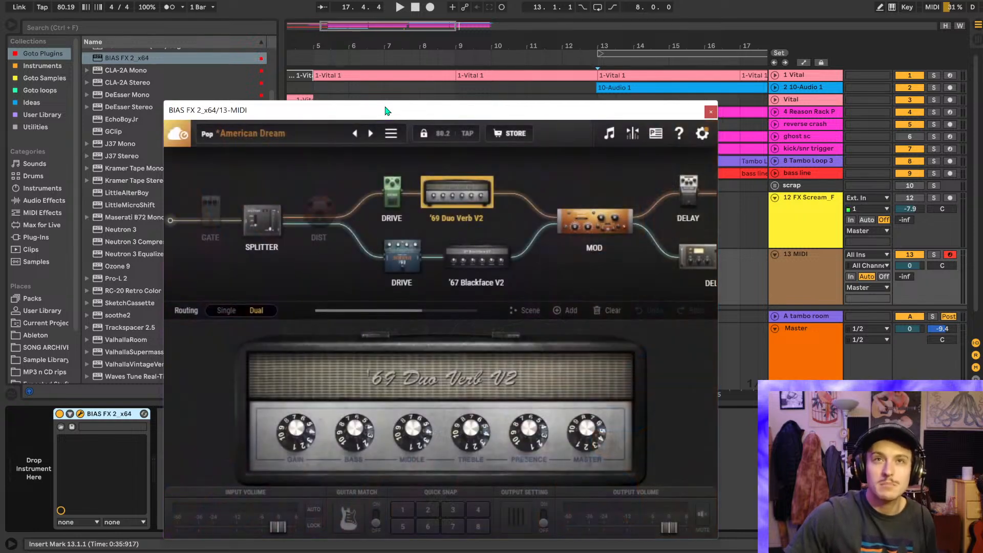
left_click_drag(387, 110, 399, 54)
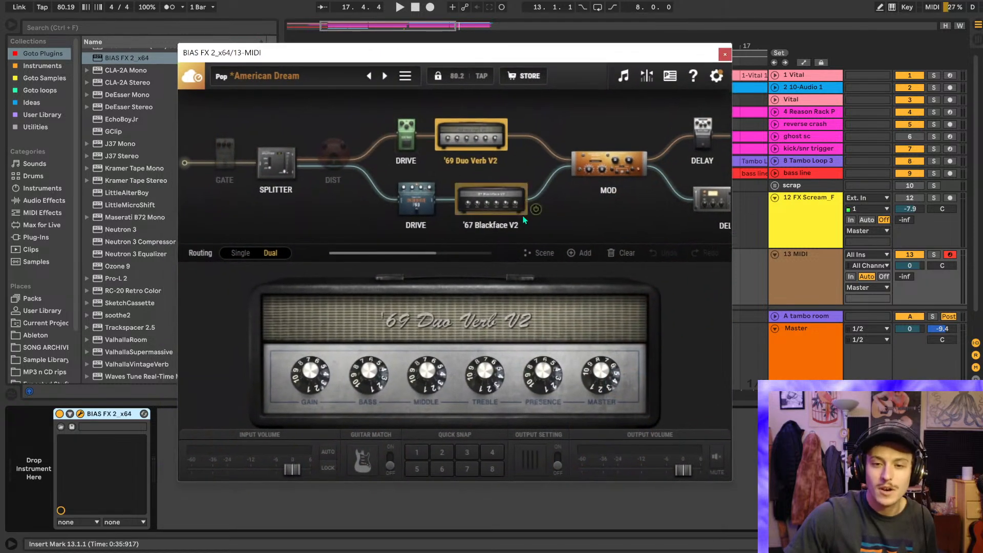
left_click(261, 77)
left_click(209, 245)
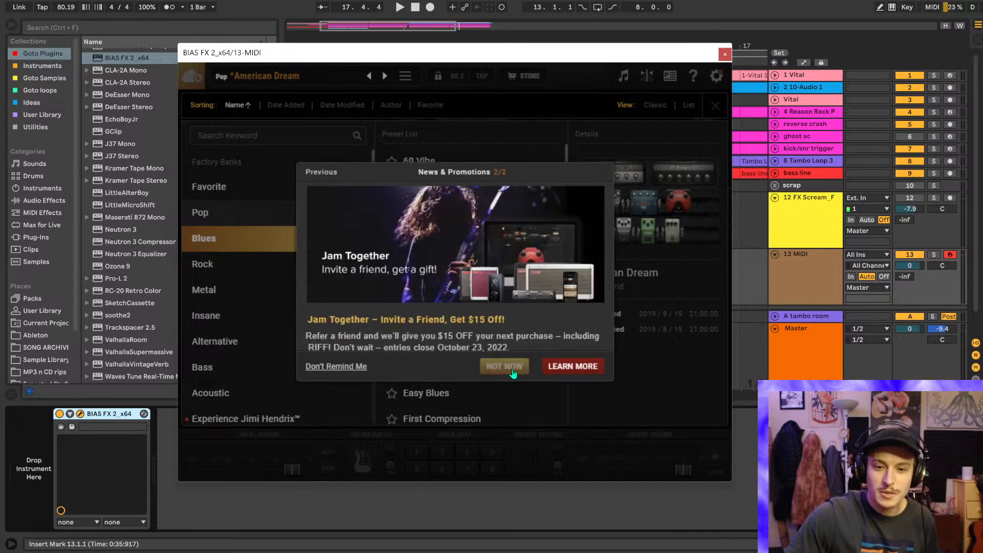
left_click(504, 366)
- Look through the Blues presets, selecting Between Us and Big Beard Fuzz and going back to Between Us
left_click(215, 341)
left_click(240, 290)
left_click(330, 237)
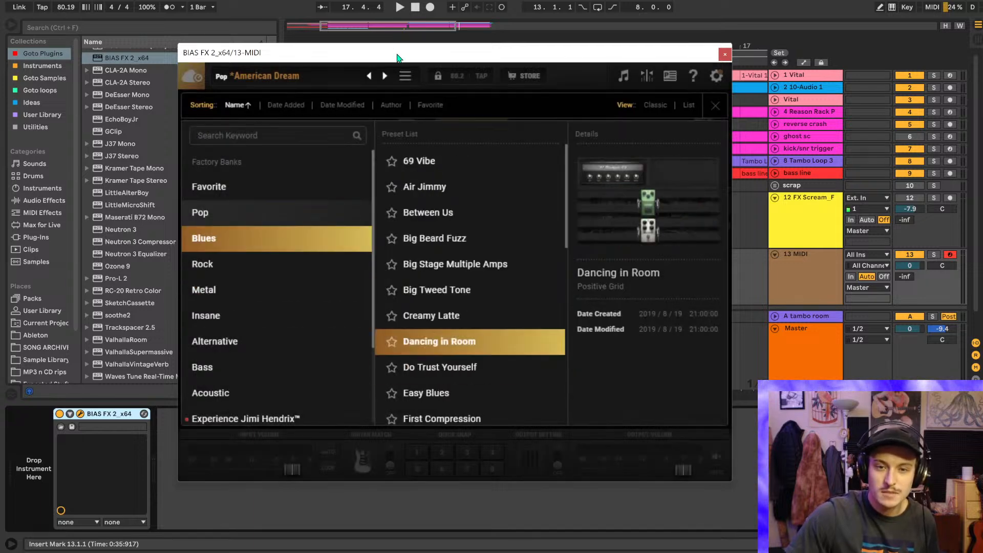
left_click_drag(397, 53, 528, 184)
left_click_drag(487, 45, 273, 34)
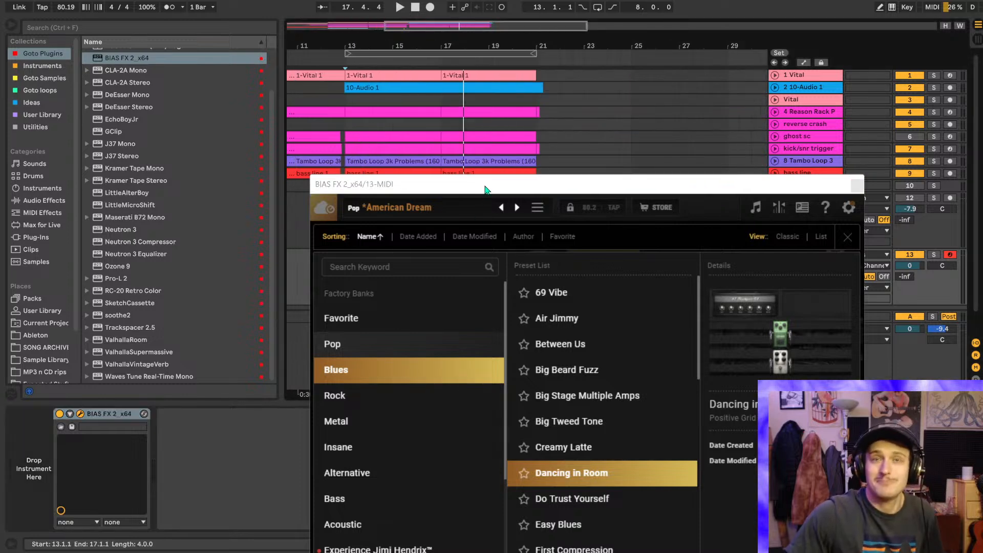
left_click_drag(485, 190, 393, 61)
left_click(467, 224)
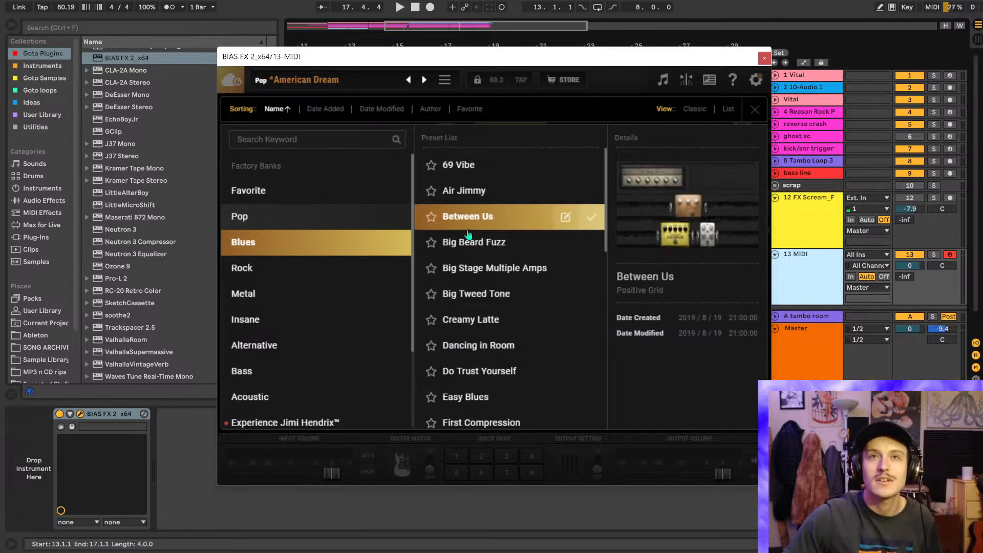
left_click(469, 241)
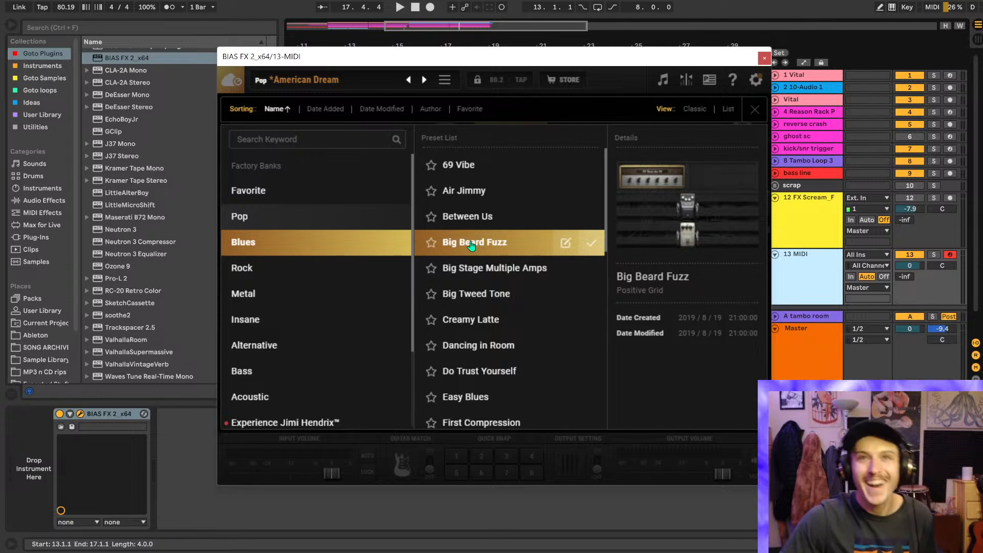
left_click(588, 221)
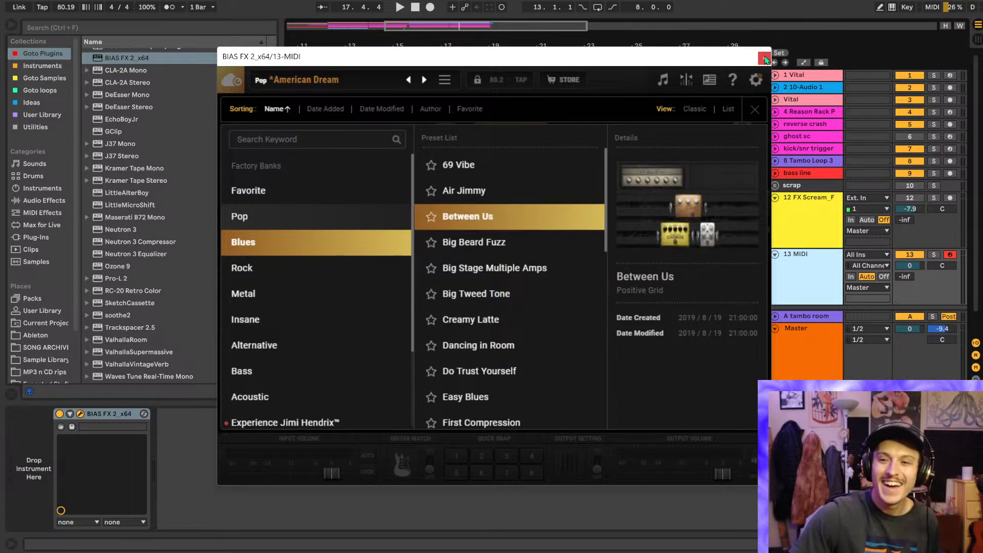
- Close the BIAS FX 2 window, save the Live set and play the arrangement from bar 13
left_click(764, 58)
key("ctrl+s")
scroll(342, 271, "up", 3)
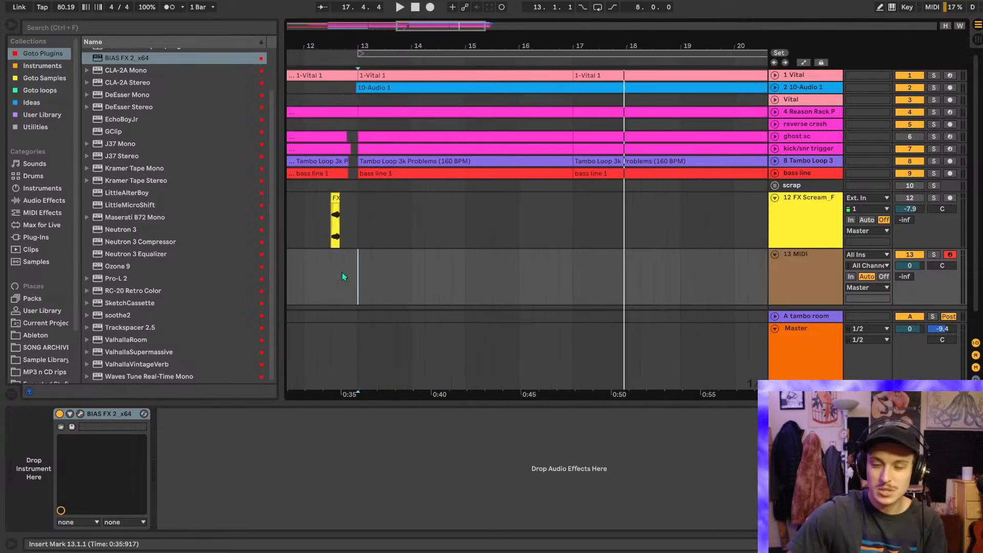
key("space")
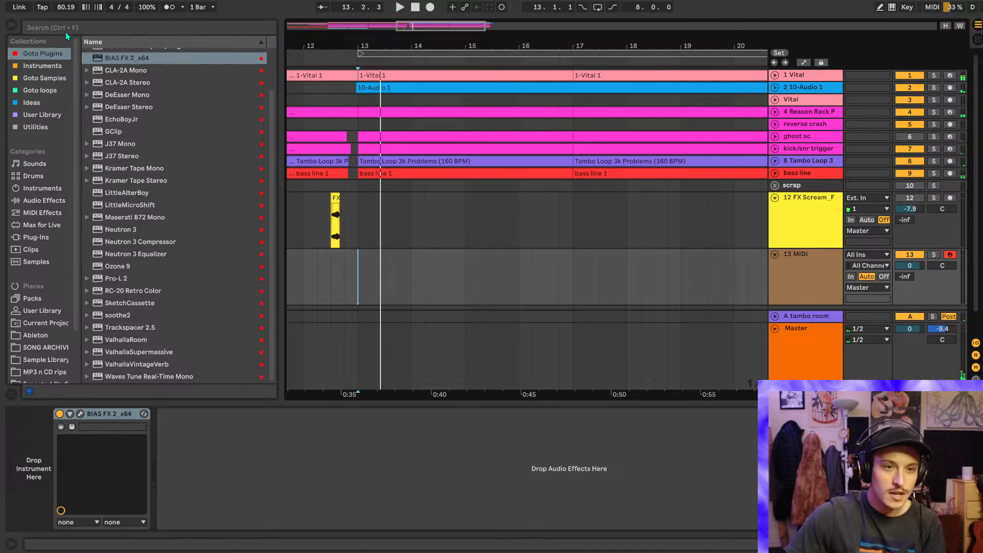
- Search the browser for "pad" across all results
key("ctrl+f")
type("pad")
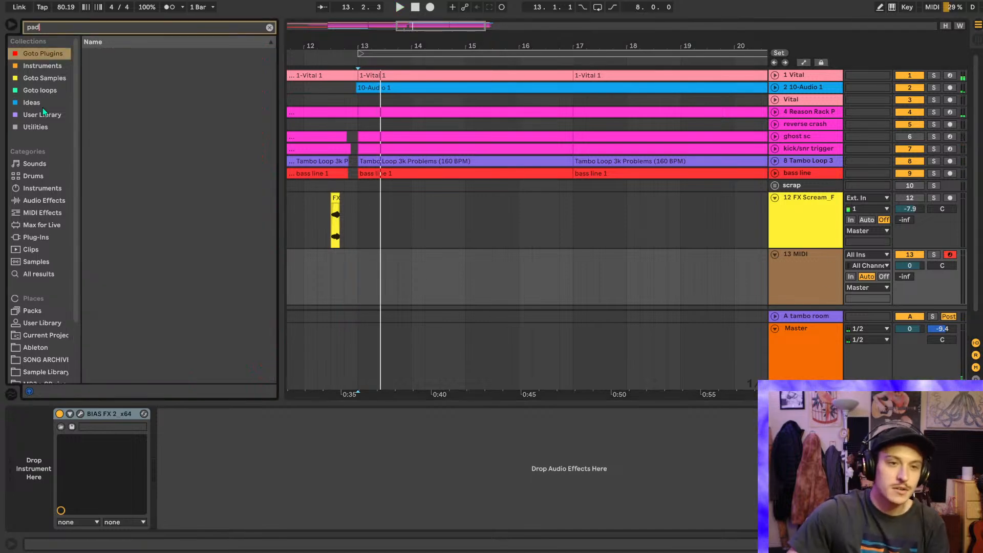
left_click(23, 237)
left_click(31, 275)
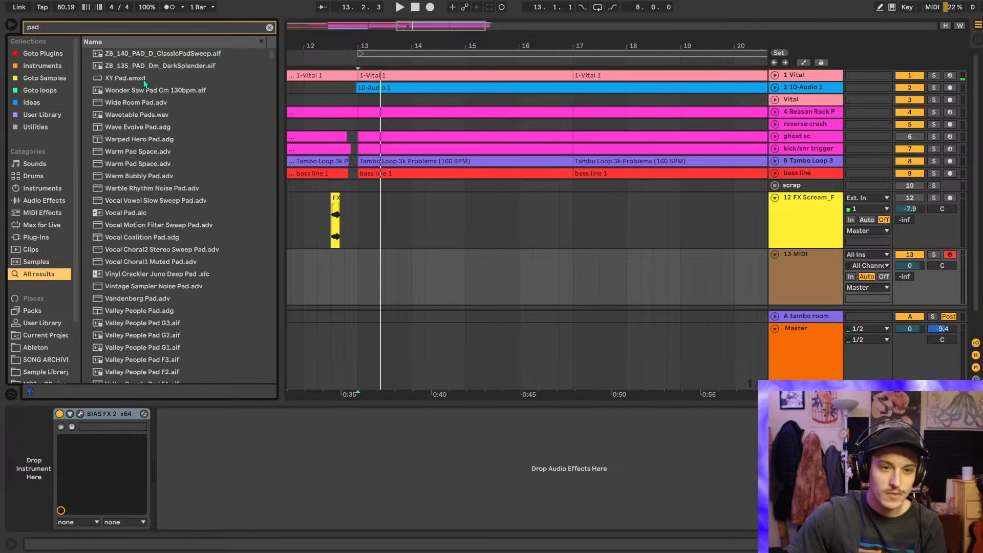
- Audition the first pad results, from Wavetable Pads.wav and XY Pad.amxd through the vocal pads to Vandenberg Pad.adv
left_click(138, 115)
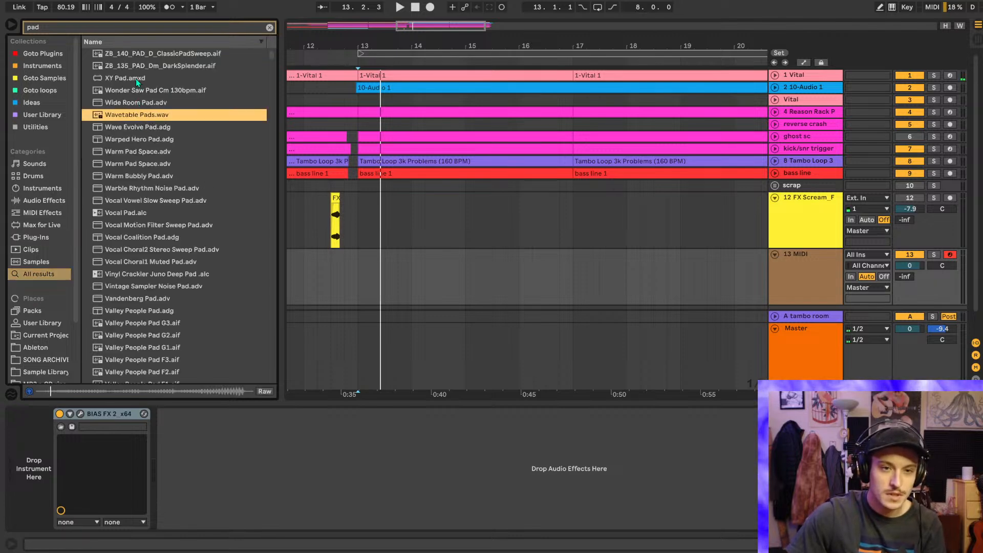
left_click(135, 82)
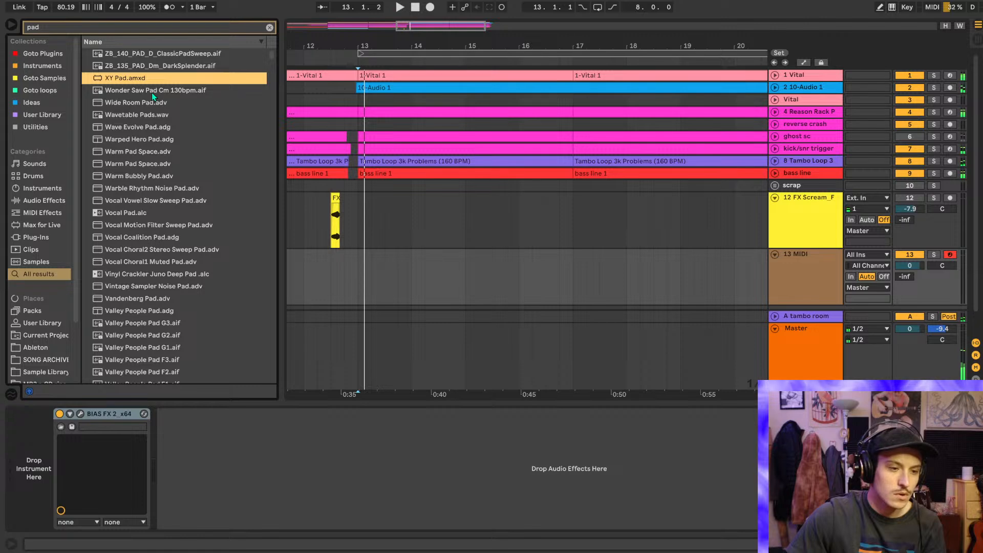
left_click(370, 249)
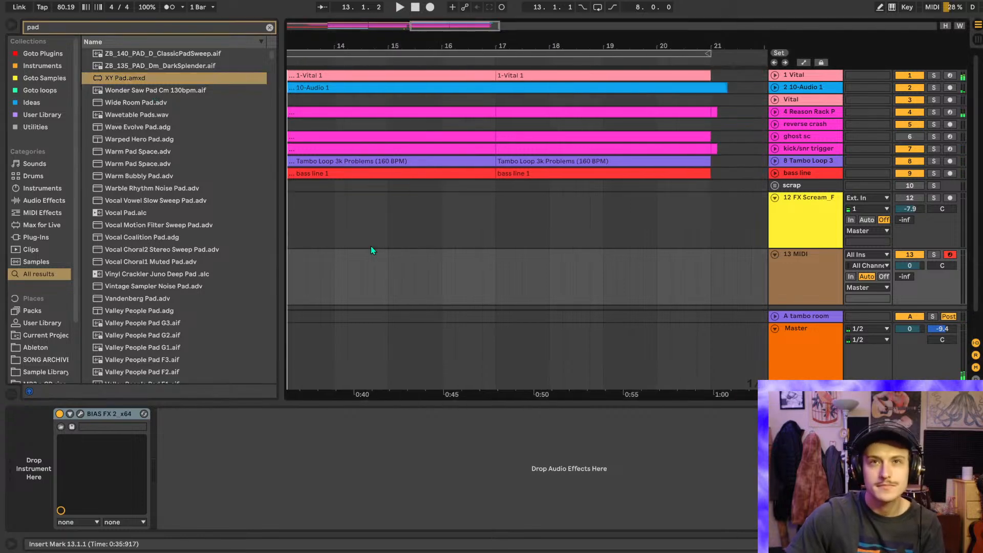
left_click(114, 129)
left_click(144, 202)
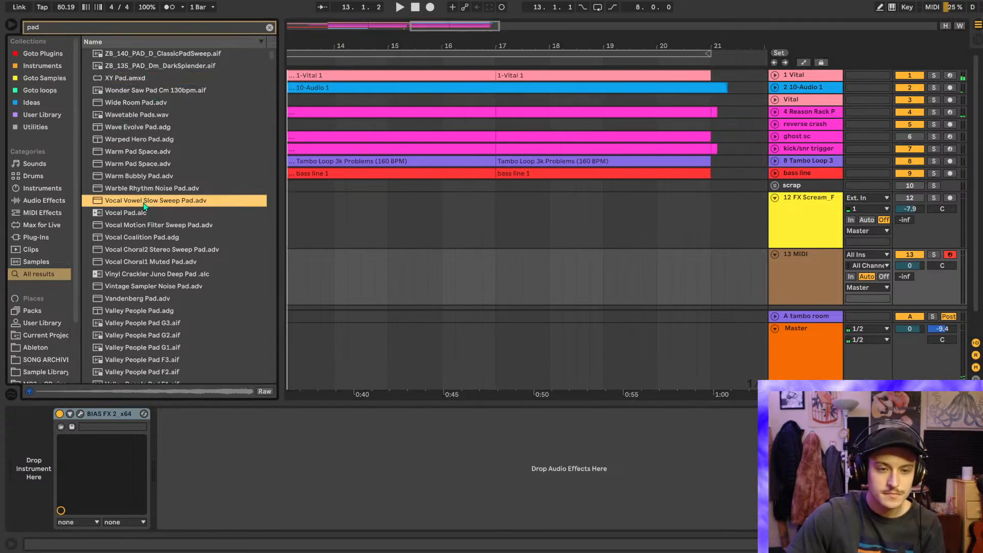
left_click(150, 225)
left_click(152, 276)
left_click(155, 299)
- Audition Unison Pad.wav and several Troposphere Pad A10 samples, including 118, 104 and 102
scroll(156, 299, "down", 3)
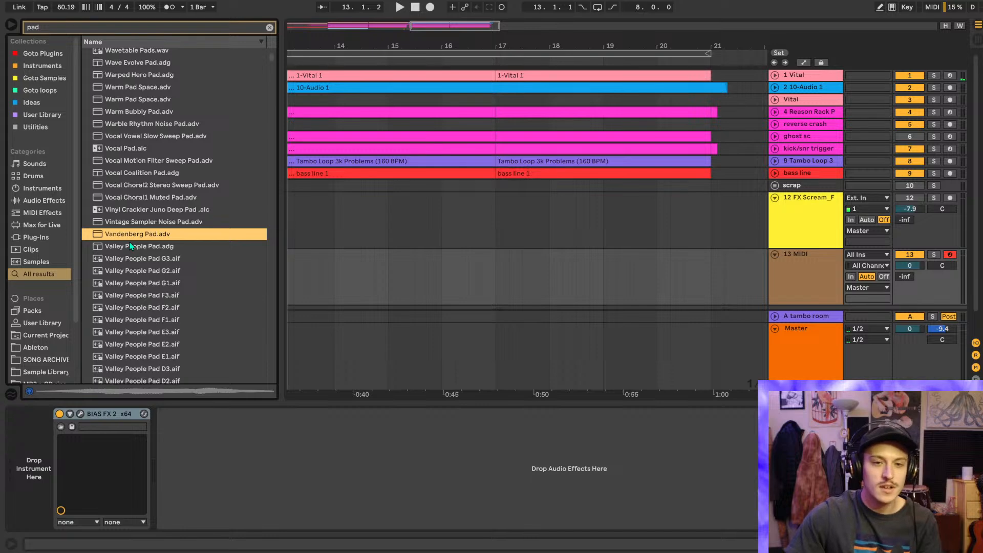
scroll(235, 163, "down", 8)
scroll(234, 163, "down", 7)
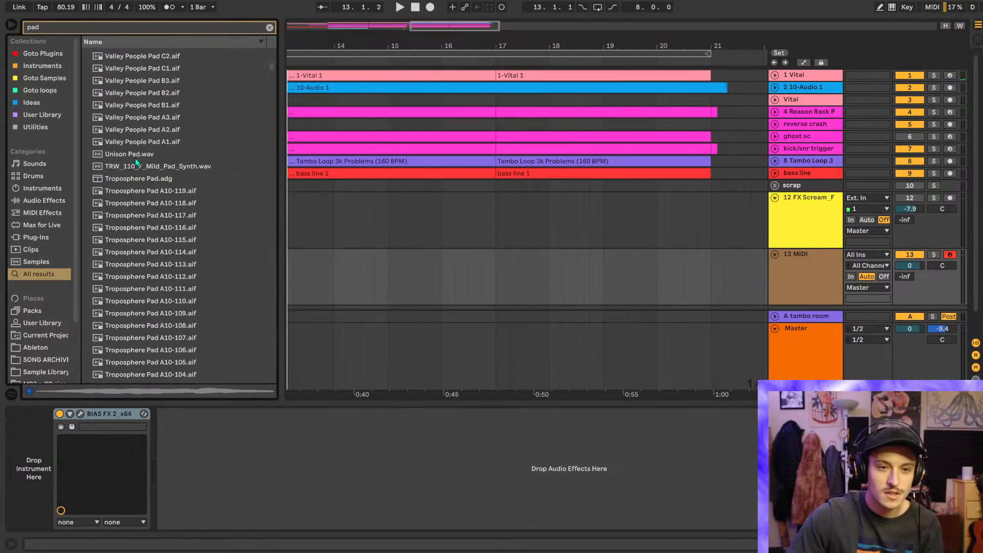
left_click(131, 156)
left_click(168, 203)
scroll(173, 204, "down", 3)
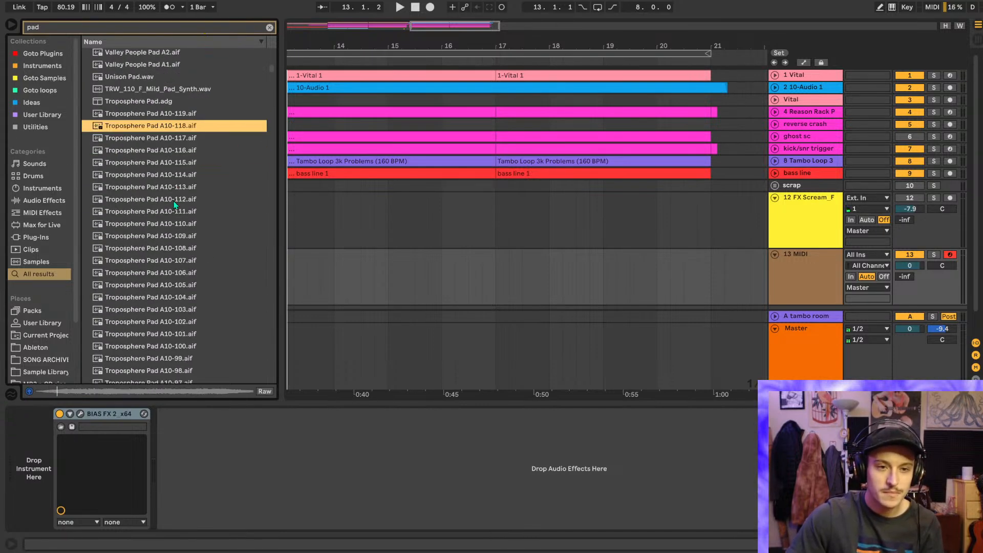
left_click(174, 202)
scroll(174, 203, "down", 4)
left_click(173, 199)
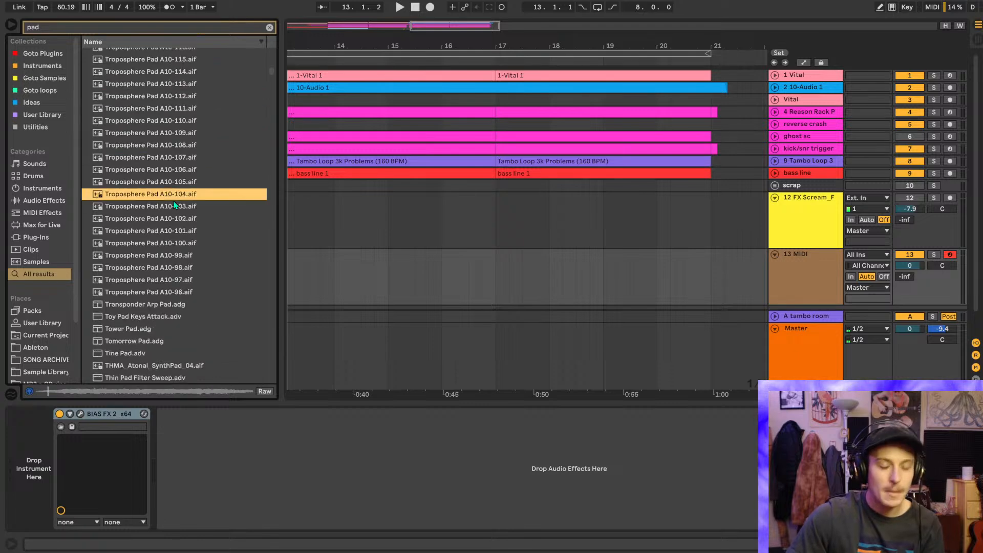
scroll(175, 205, "down", 1)
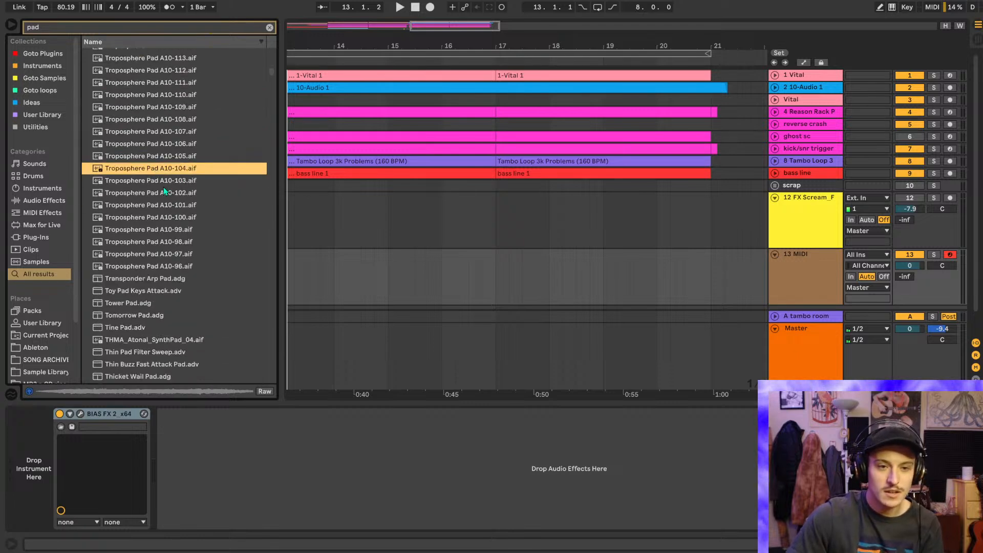
left_click(165, 193)
scroll(156, 204, "down", 3)
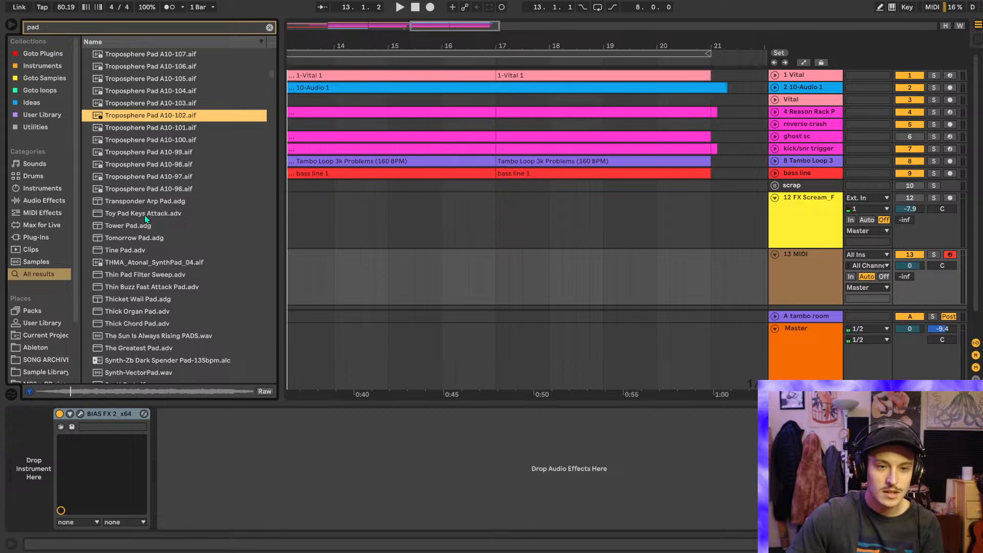
- Audition Toy Pad Keys Attack, Tower Pad and Tomorrow Pad, clear the search and list the Instruments category
left_click(144, 216)
scroll(138, 205, "down", 2)
key("Down")
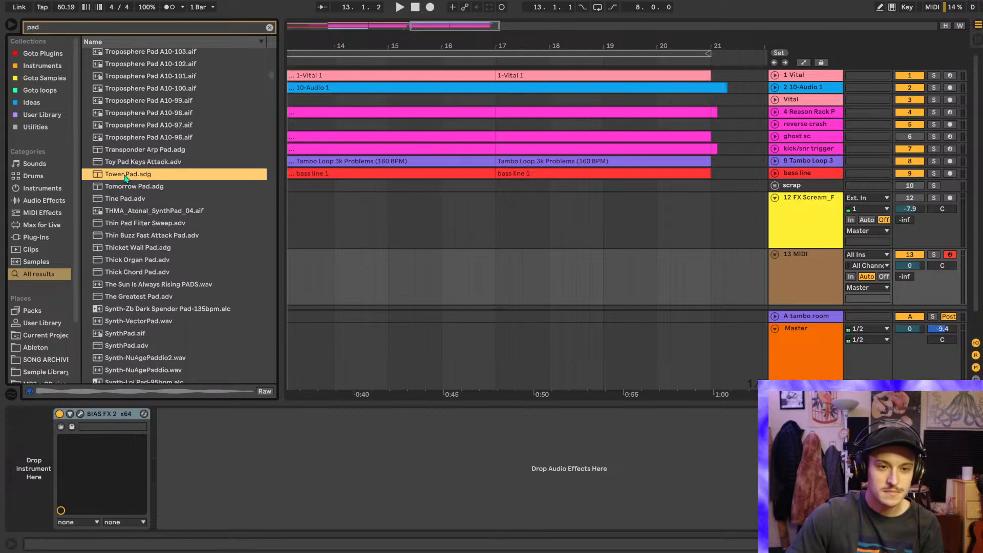
key("Down")
left_click(270, 27)
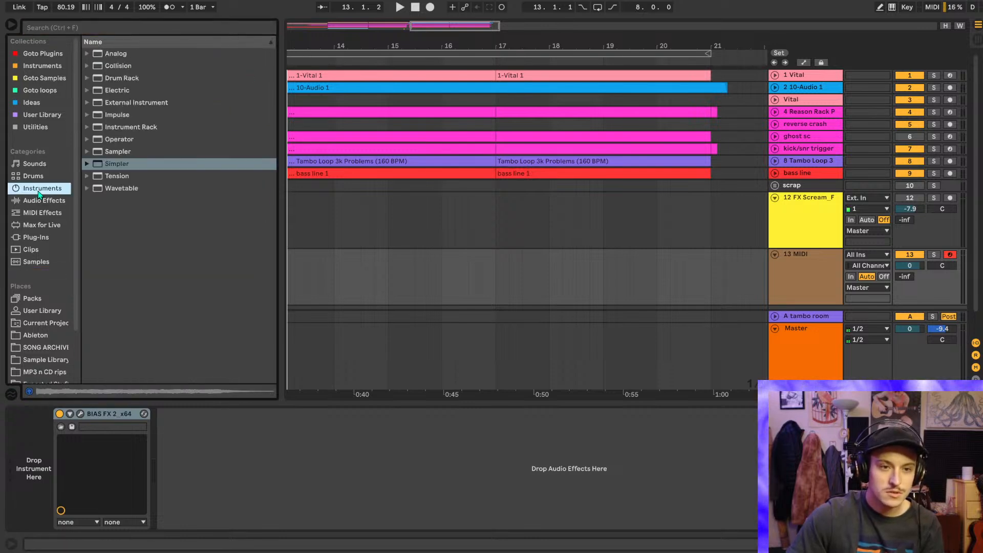
- Load the Wavetable pad preset Abaya Flyover Split.adg onto MIDI track 13
left_click_drag(121, 188, 831, 284)
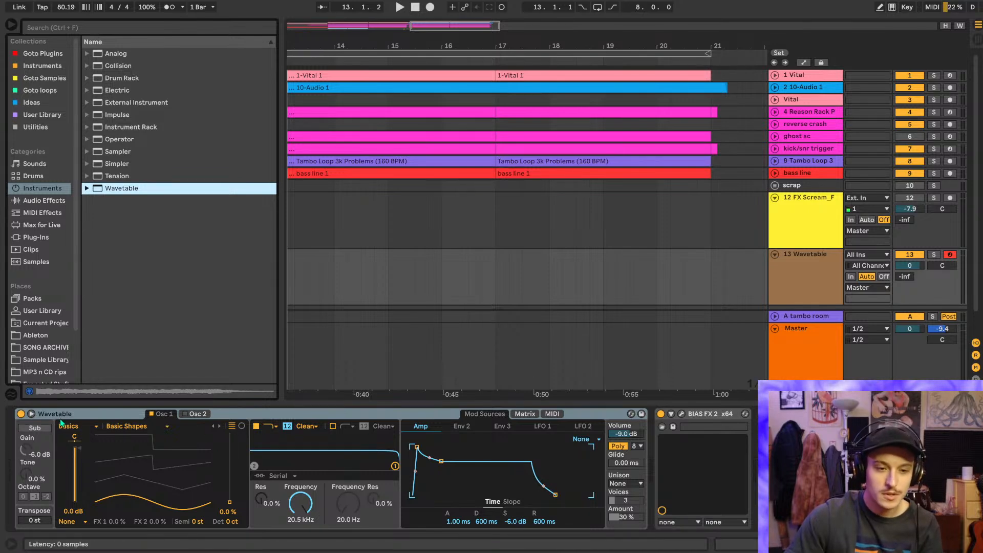
left_click(87, 189)
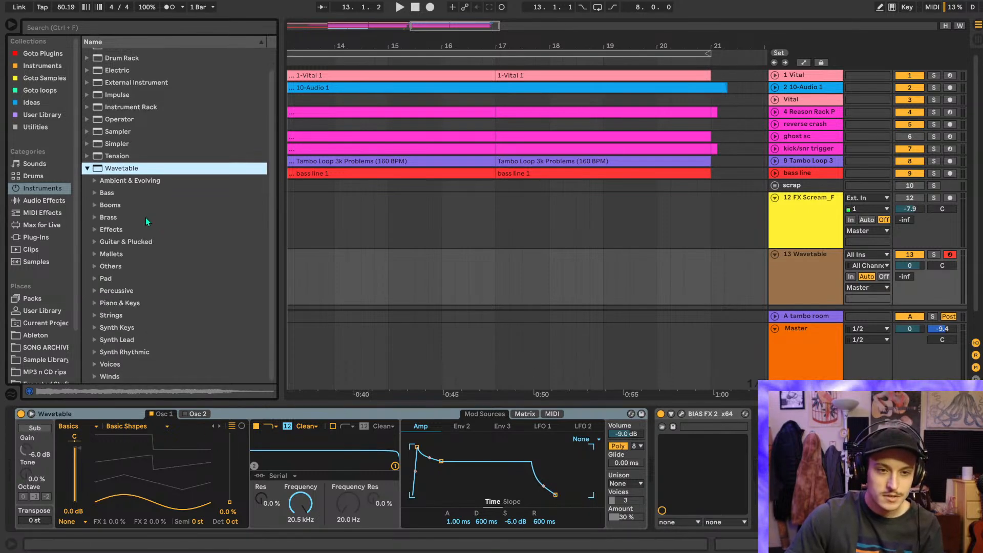
left_click(93, 278)
left_click(174, 226)
left_click(182, 239)
scroll(183, 248, "down", 1)
left_click(157, 187)
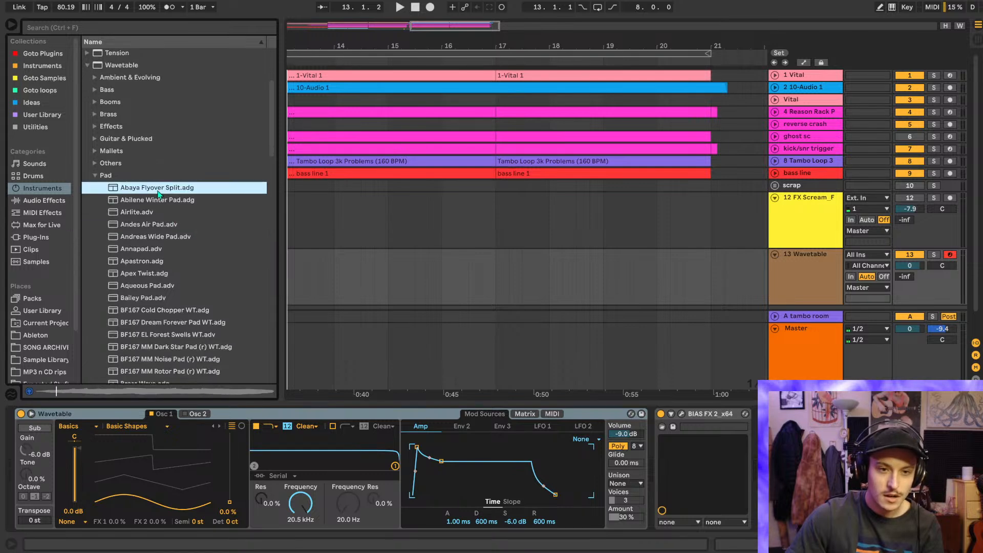
left_click_drag(157, 188, 317, 268)
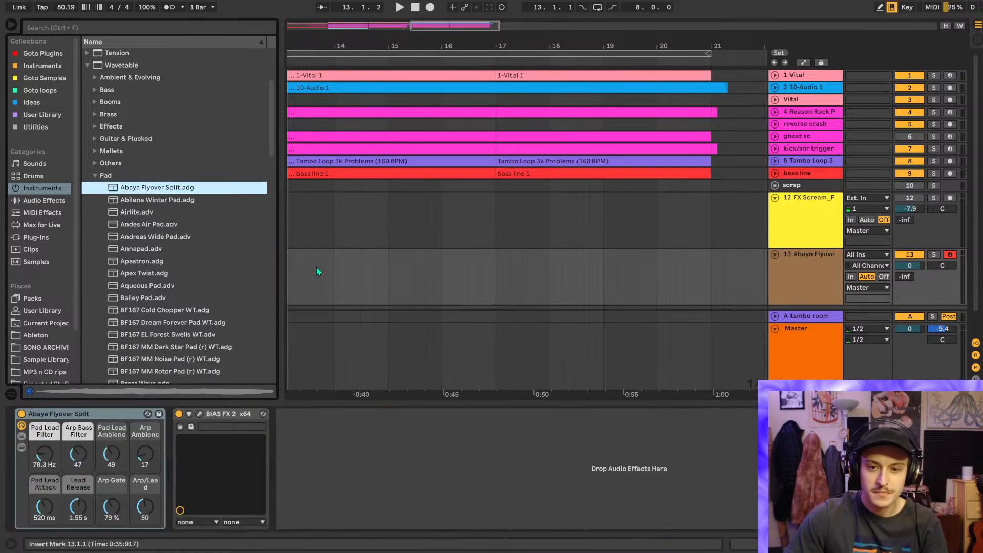
- Check the BIAS FX 2 plug-in window on the pad track, close it, and play the section from bar 13
left_click_drag(441, 306, 479, 302)
left_click(807, 288)
left_click(199, 414)
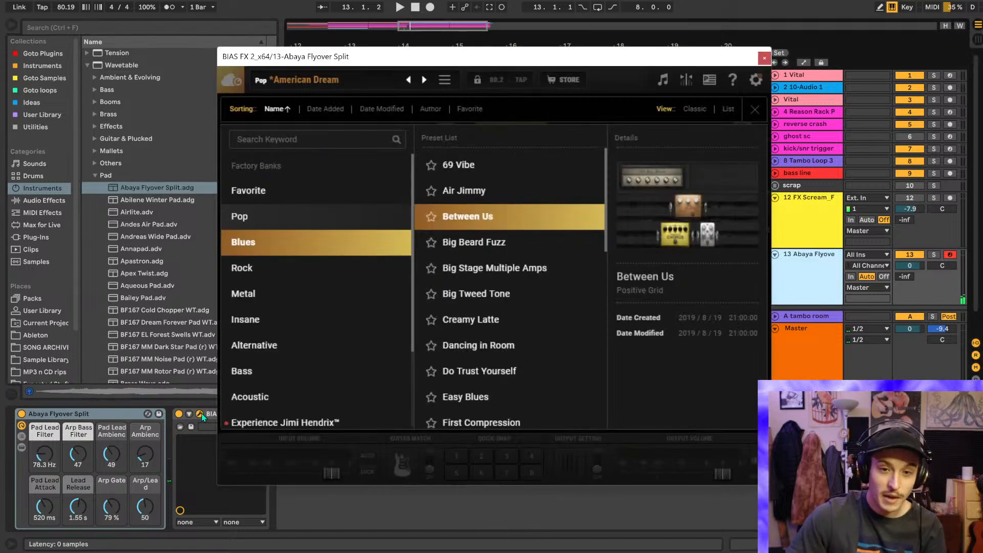
left_click(763, 58)
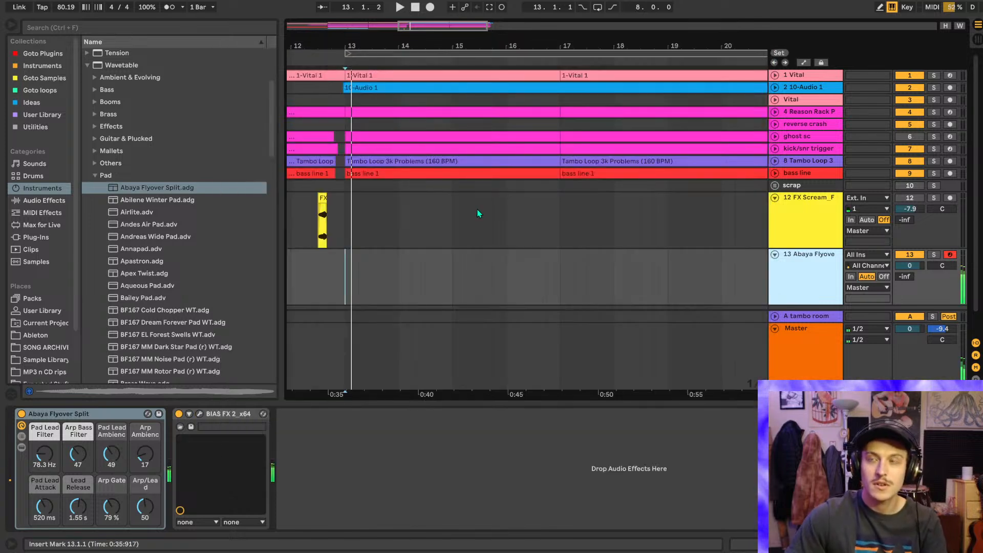
key("space")
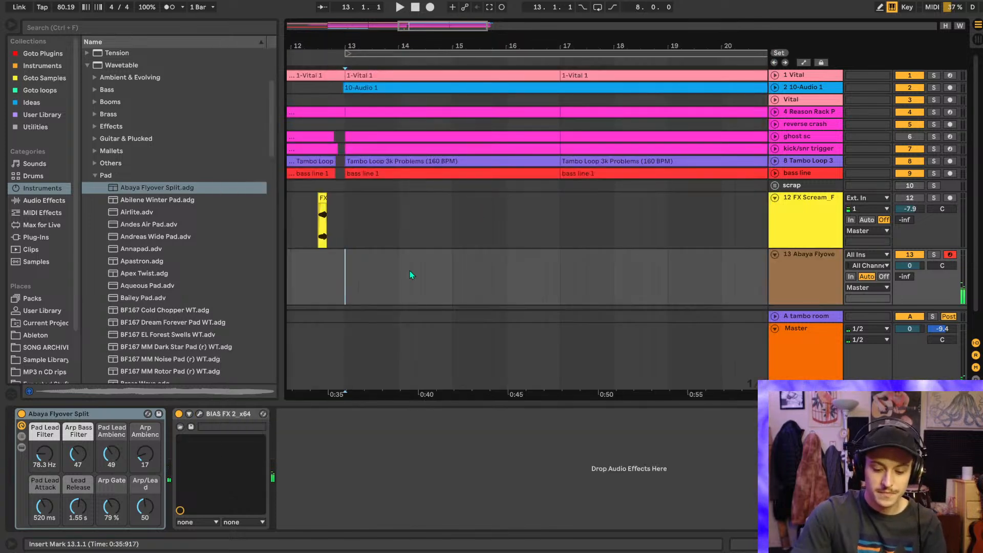
key("space")
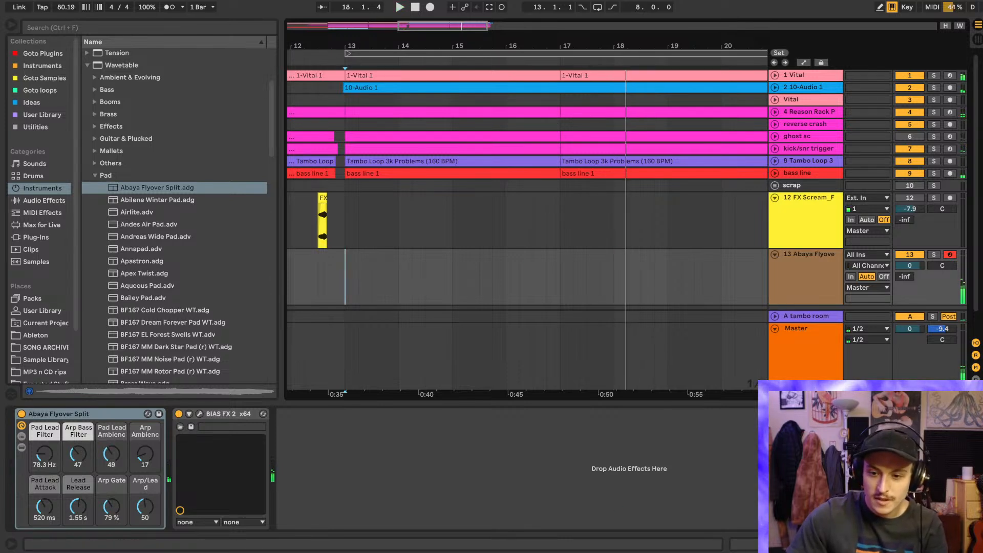
- Inspect the Buffer Size options in the audio interface settings and close the settings
left_click(81, 90)
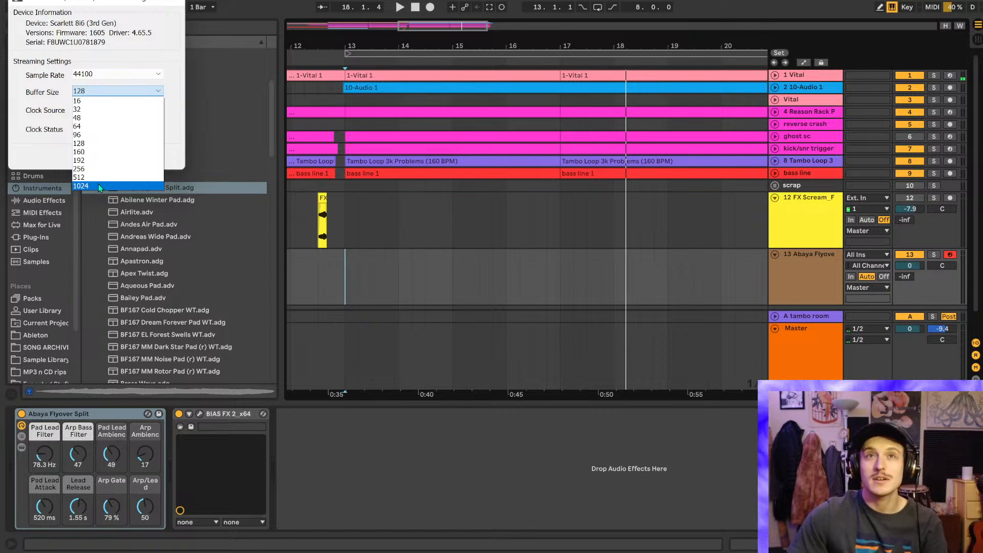
left_click(178, 2)
left_click(176, 2)
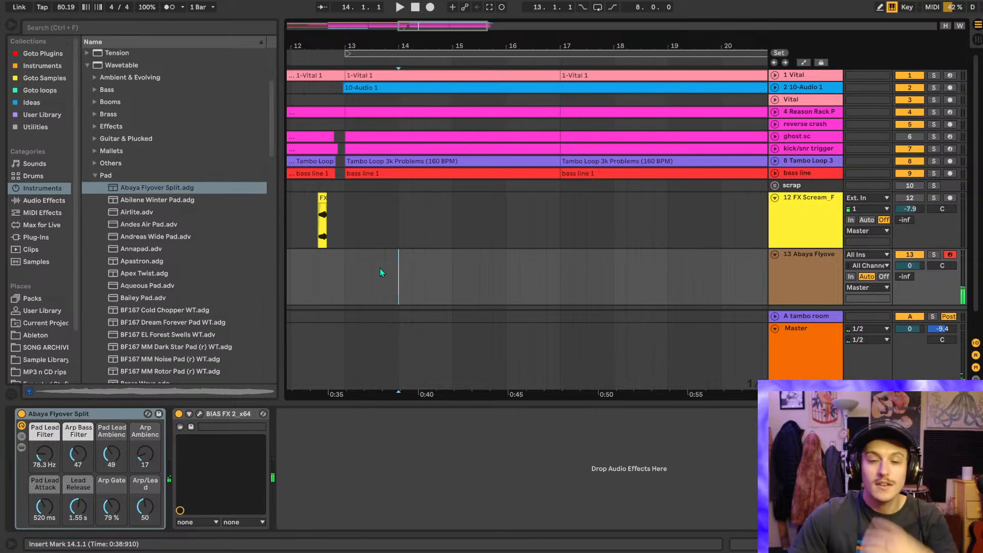
- Audition the pad against the section from bar 13, trying the computer keyboard one octave down and back up
left_click(344, 276)
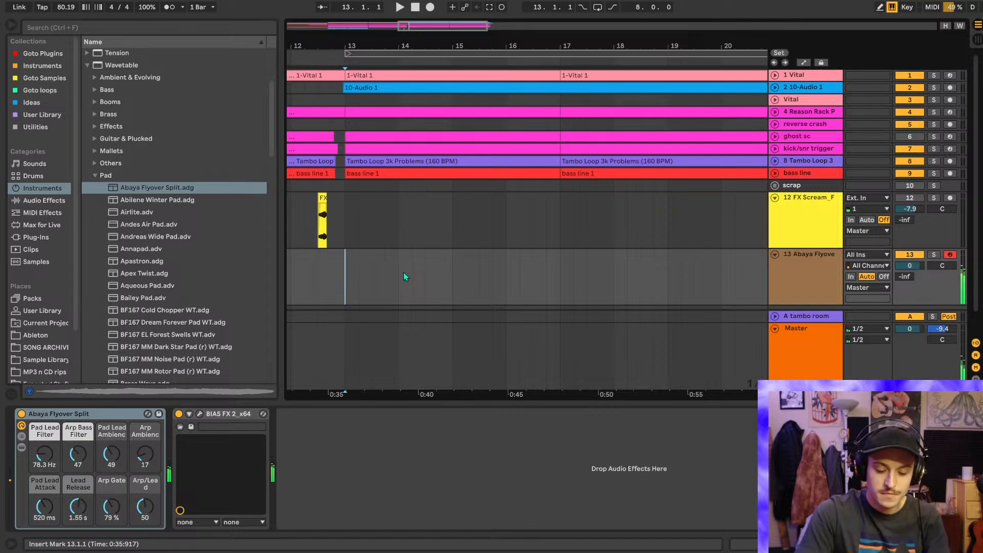
key("z")
key("space")
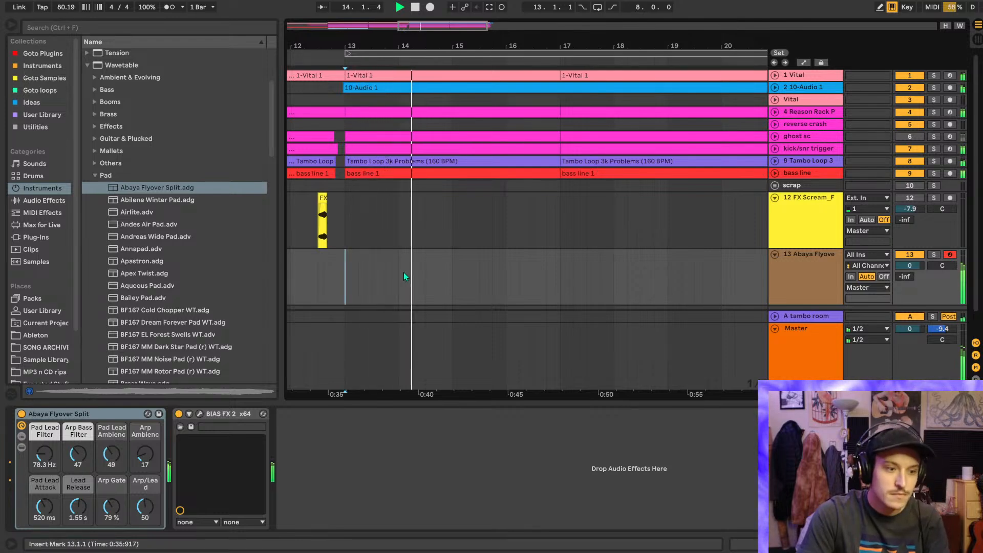
key("x")
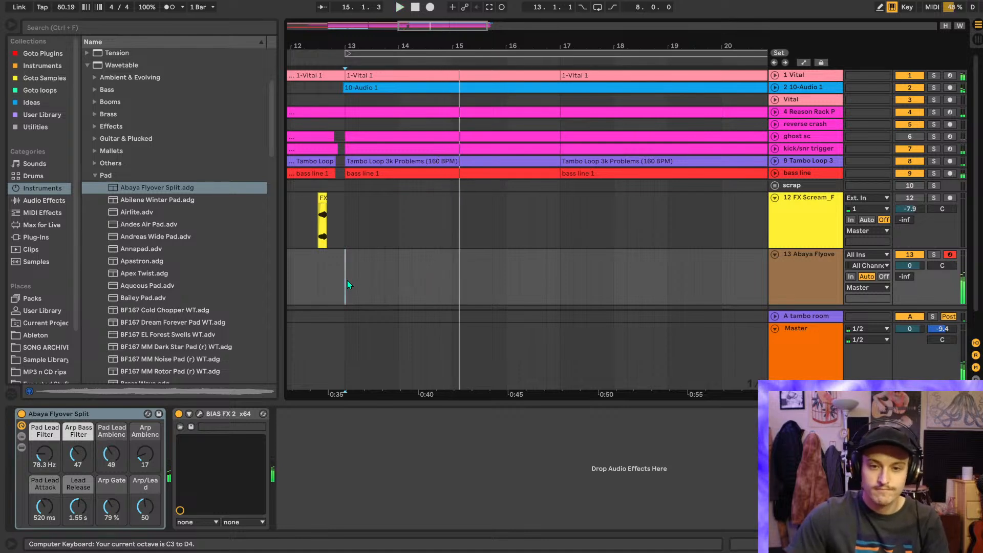
key("space")
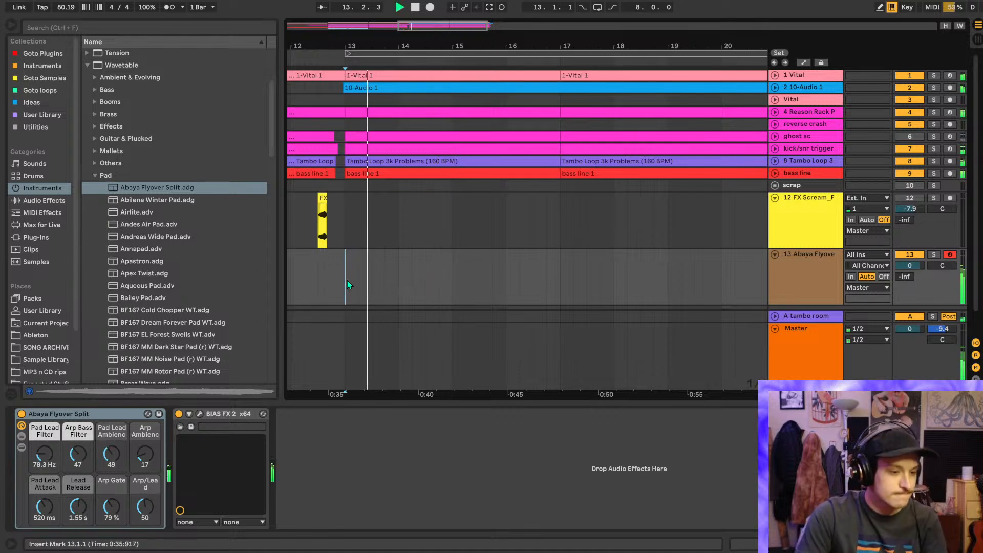
key("z")
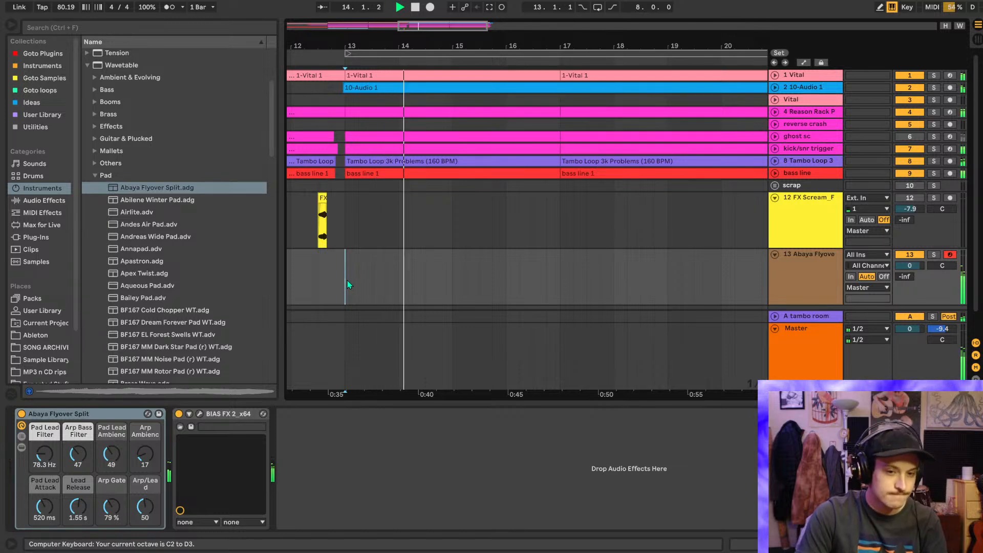
key("x")
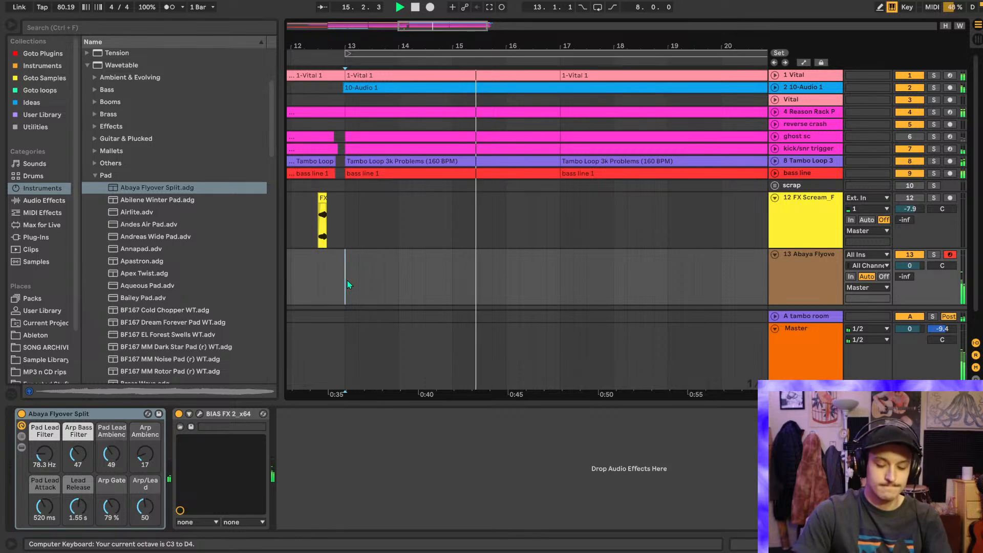
key("space")
- Create an 8-bar MIDI clip on the pad track from bar 13 to 21 and fill it with one sustained B3 note
key("minus")
key("minus")
left_click_drag(343, 283, 543, 278)
key("ctrl+shift+m")
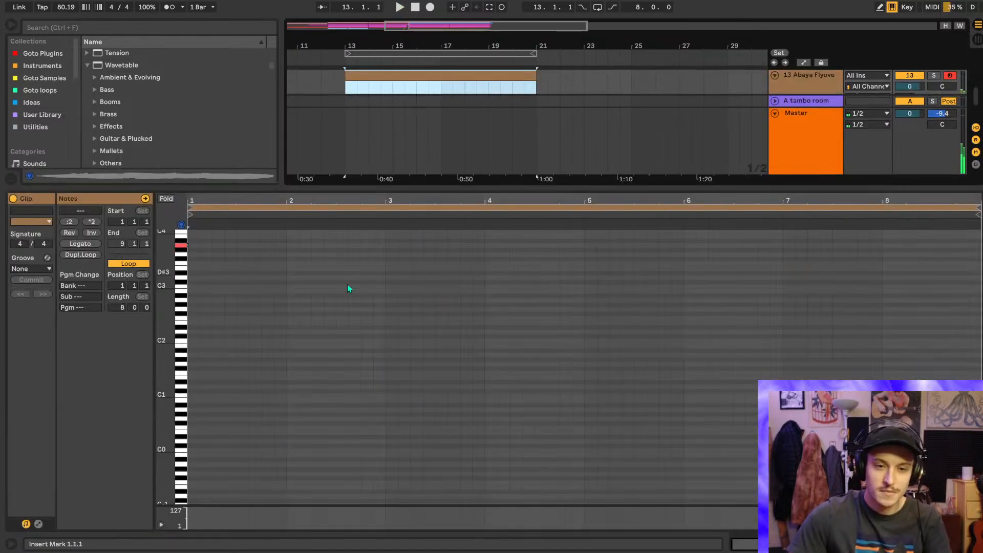
scroll(246, 285, "up", 3)
left_click_drag(194, 275, 977, 243)
- Set the pad track's volume to -3.3 dB and its pan to 37R, and place it directly below the 1 Vital track
key("space")
key("shift+Tab")
left_click_drag(909, 241, 941, 217)
scroll(815, 262, "up", 2)
left_click_drag(815, 263, 810, 92)
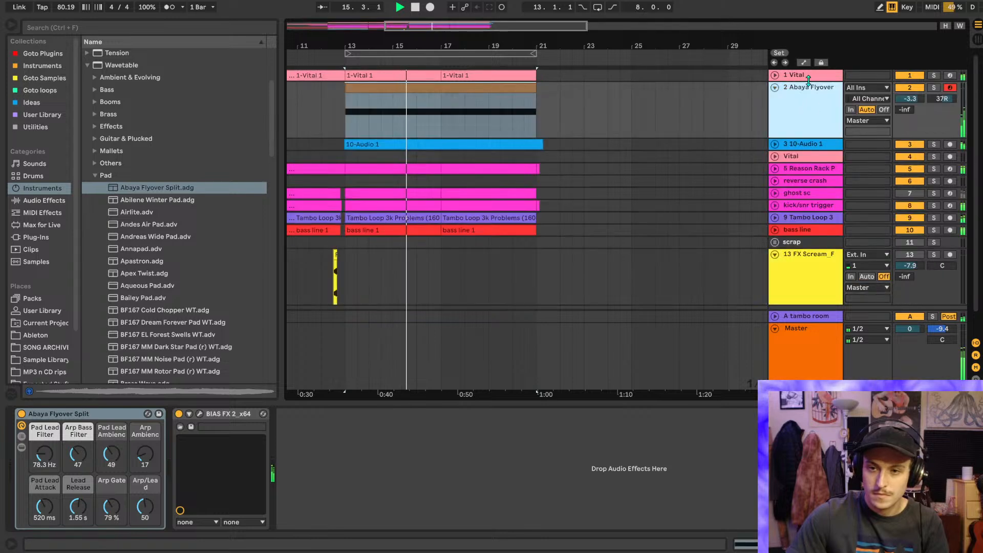
- Group the Vital and Abaya Flyover tracks and transfer Vital's sc device to the group
left_click(798, 77)
left_click(794, 116)
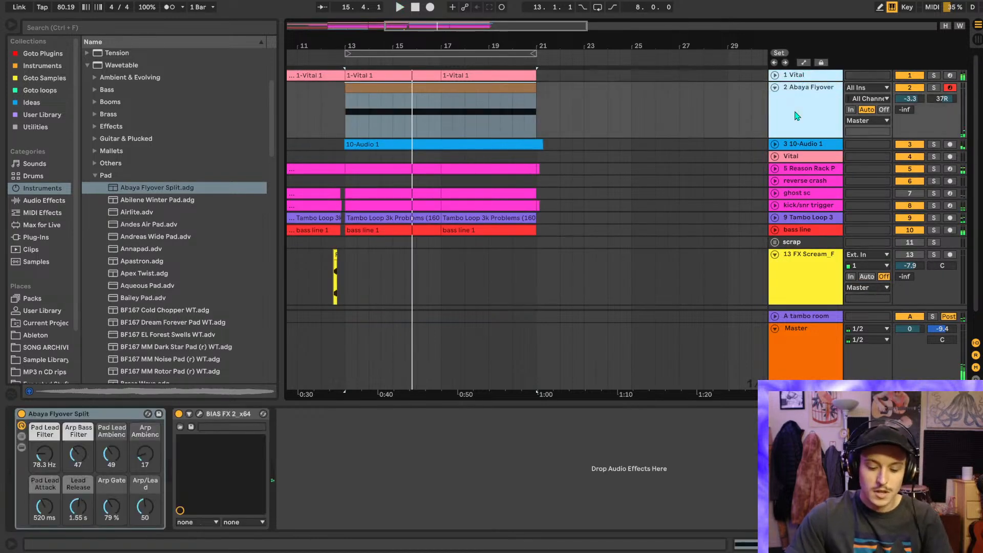
key("ctrl+g")
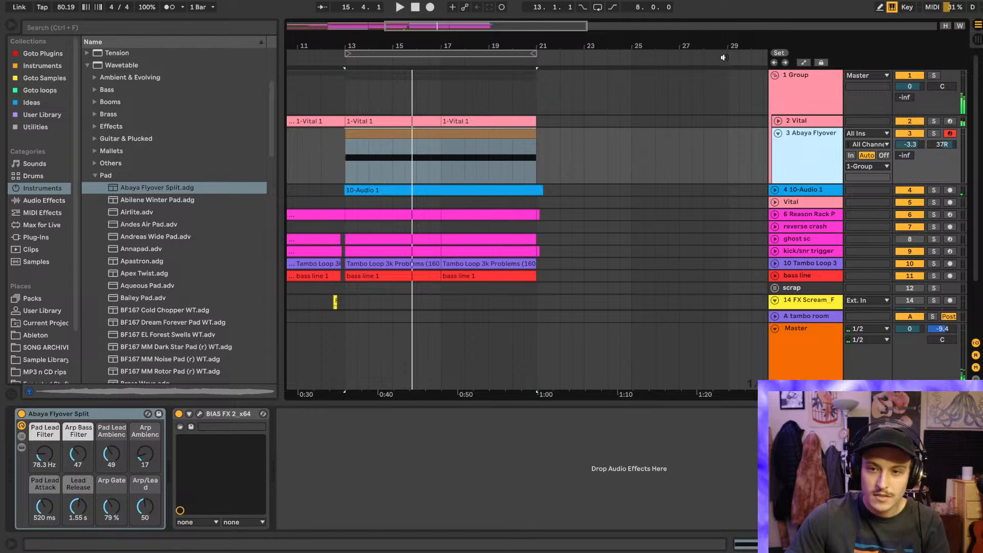
left_click(786, 123)
left_click(211, 461)
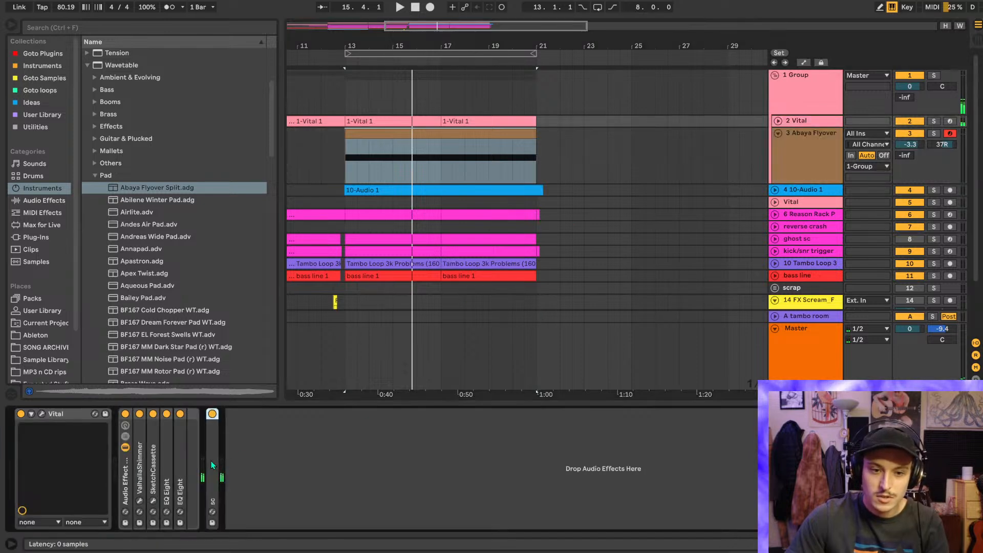
left_click(800, 86)
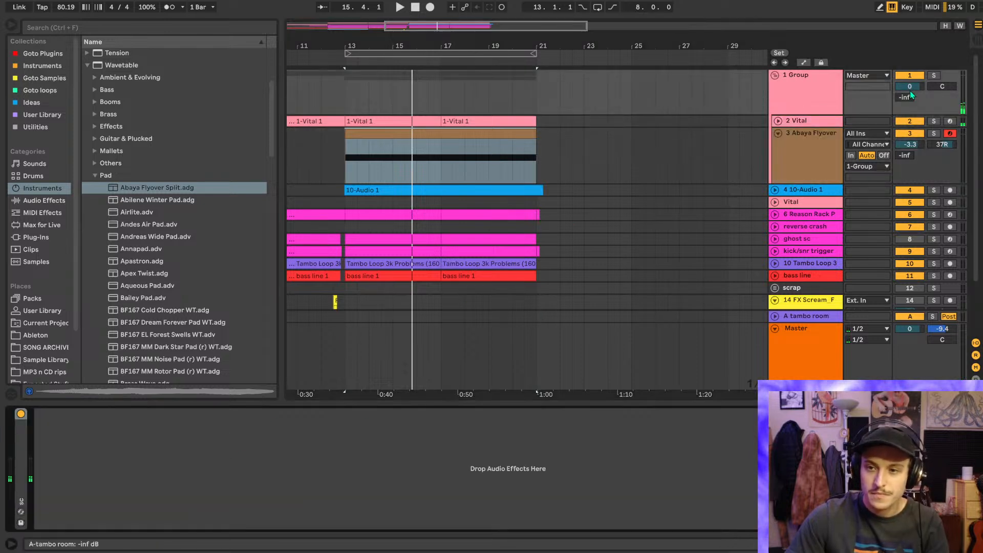
- Solo the new group during playback and set the pad track's volume to -2.6 dB
left_click(932, 76)
key("space")
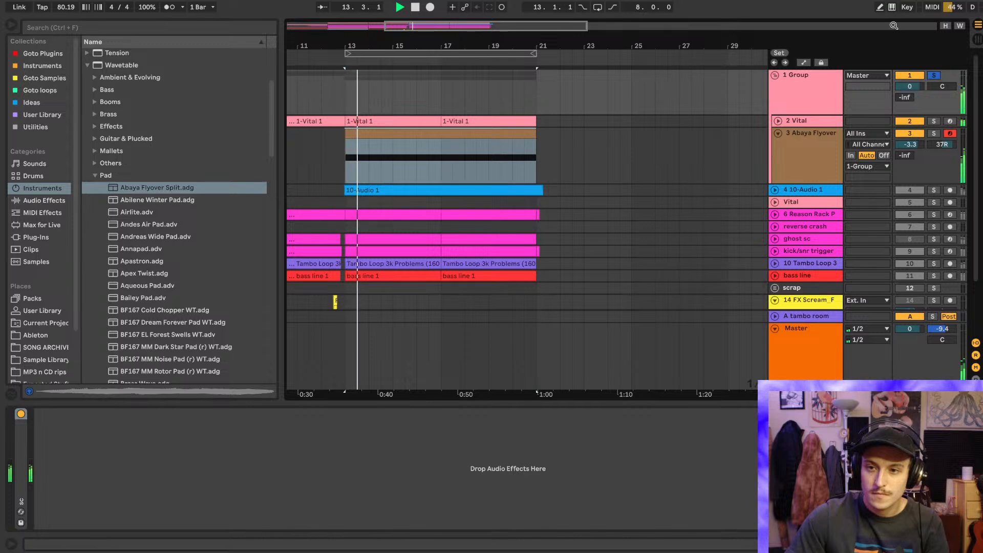
left_click(920, 154)
left_click_drag(910, 146, 916, 148)
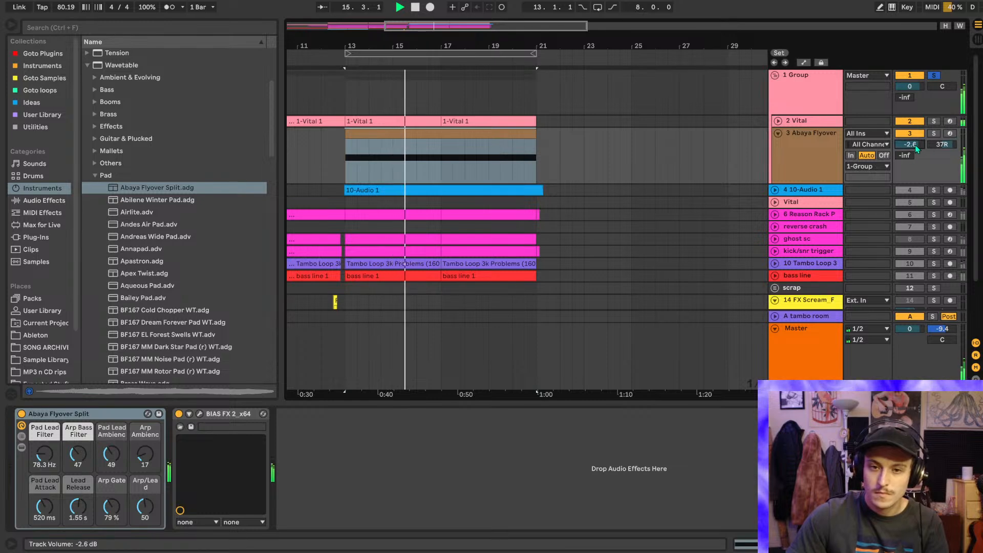
- End the clip's B3 note at 4.3.1 and add an A3 note from 4.3.1 to 5.1.1
double_click(426, 133)
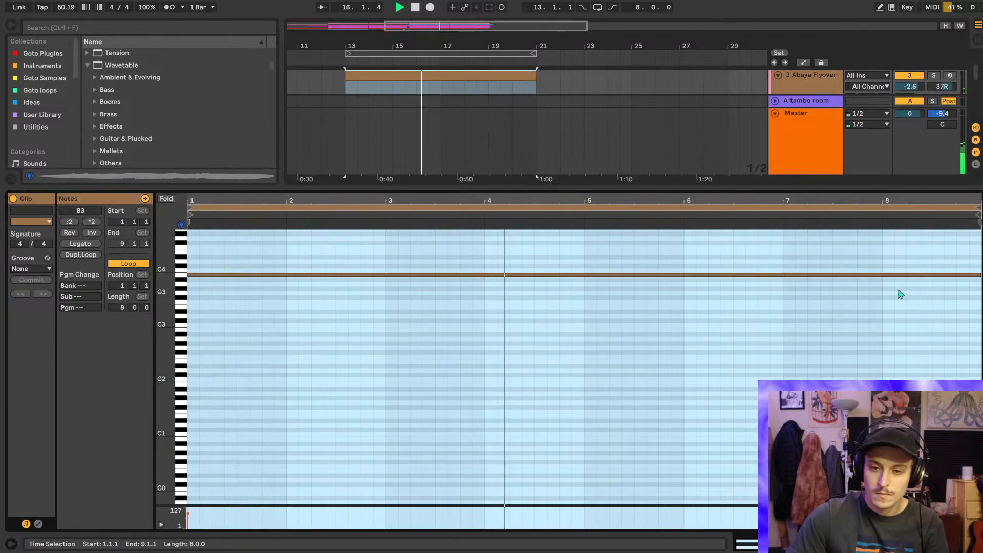
left_click(538, 300)
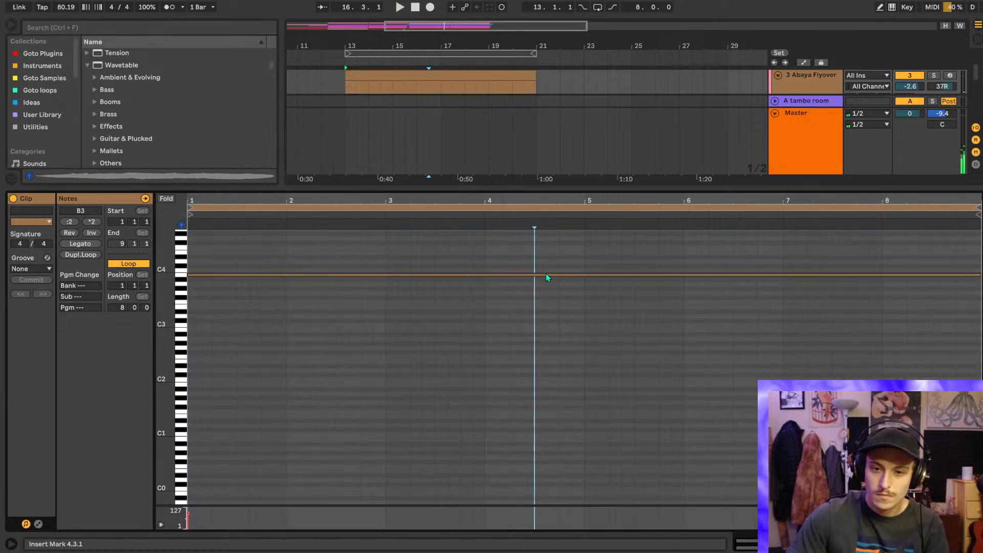
left_click_drag(978, 277, 533, 276)
left_click(540, 288)
double_click(541, 285)
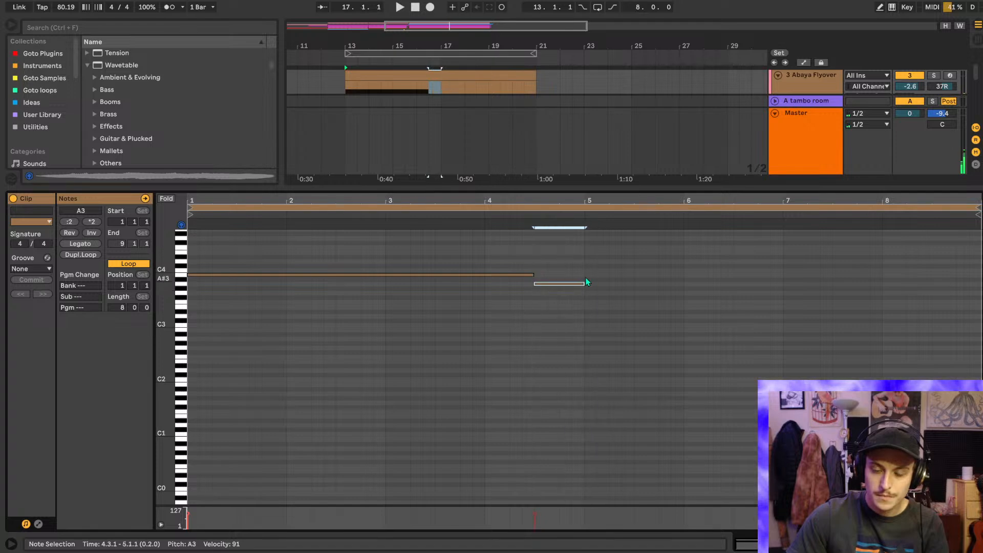
- Shorten the pad clip's loop to 4 bars and play the arrangement from the note change at 16.3.1
left_click_drag(976, 208, 584, 208)
key("space")
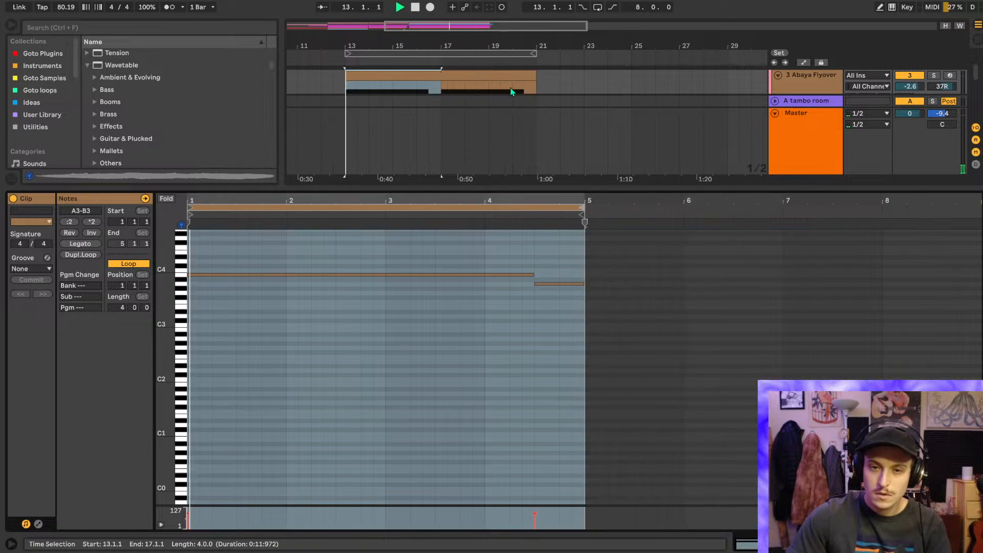
key("shift+Tab")
left_click(424, 110)
key("space")
key("space")
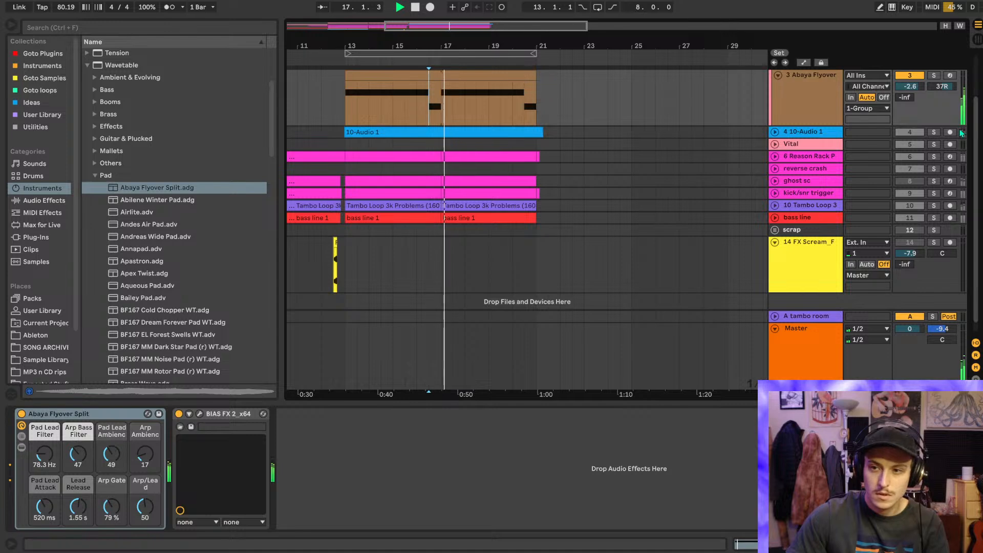
- Solo the 10-Audio 1 track alongside the group and play from bar 13
scroll(810, 130, "up", 3)
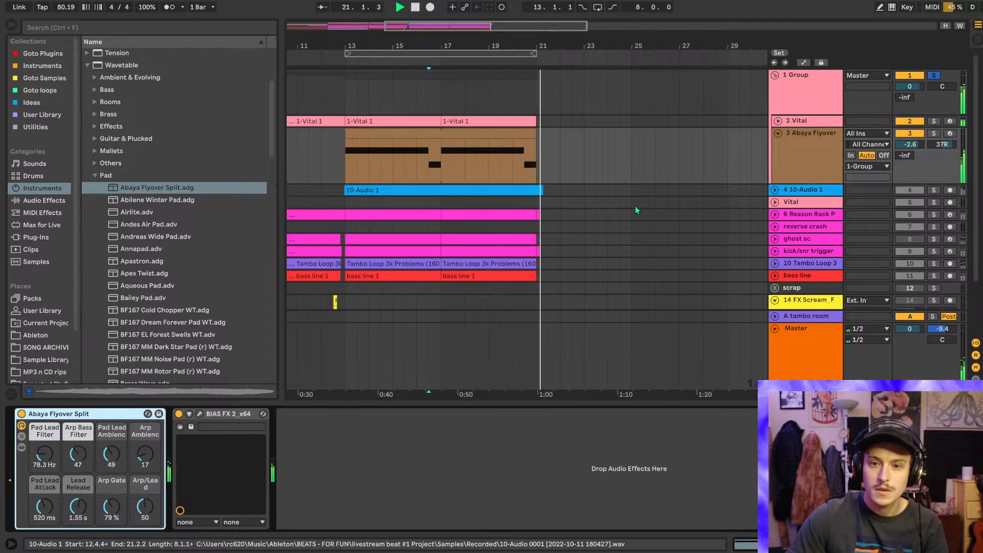
left_click(933, 190)
left_click(429, 164)
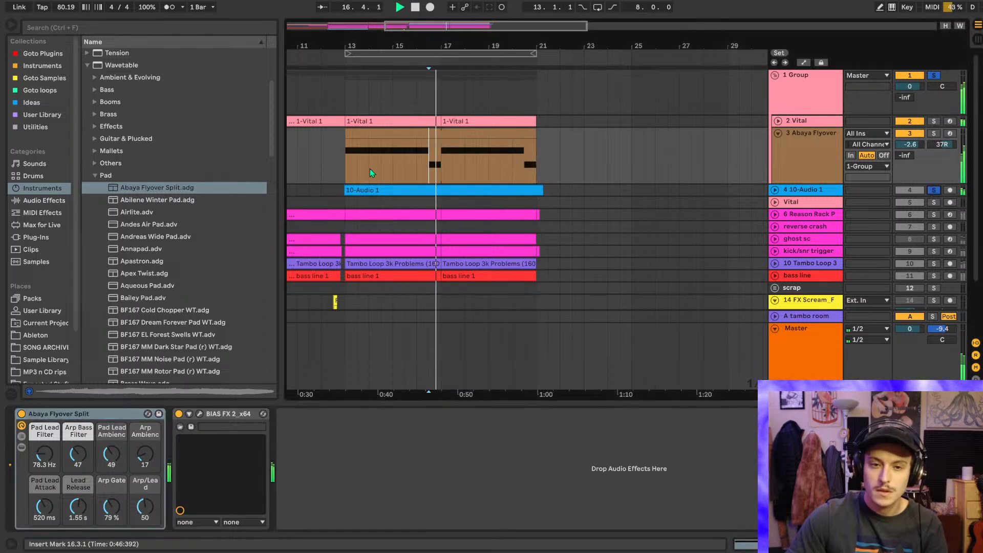
left_click(346, 171)
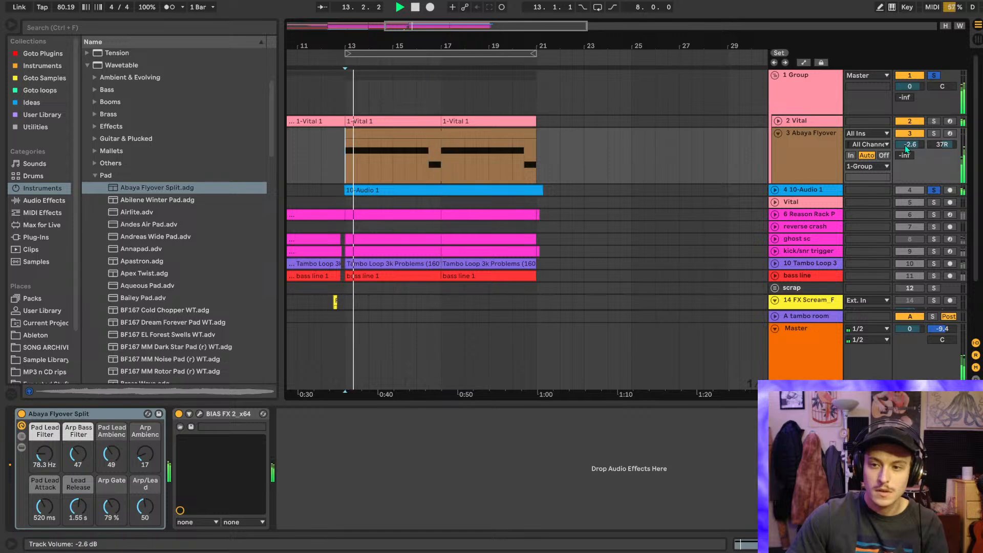
- Add EQ Eight to the pad track and set its first low-cut band to 170 Hz
left_click(41, 201)
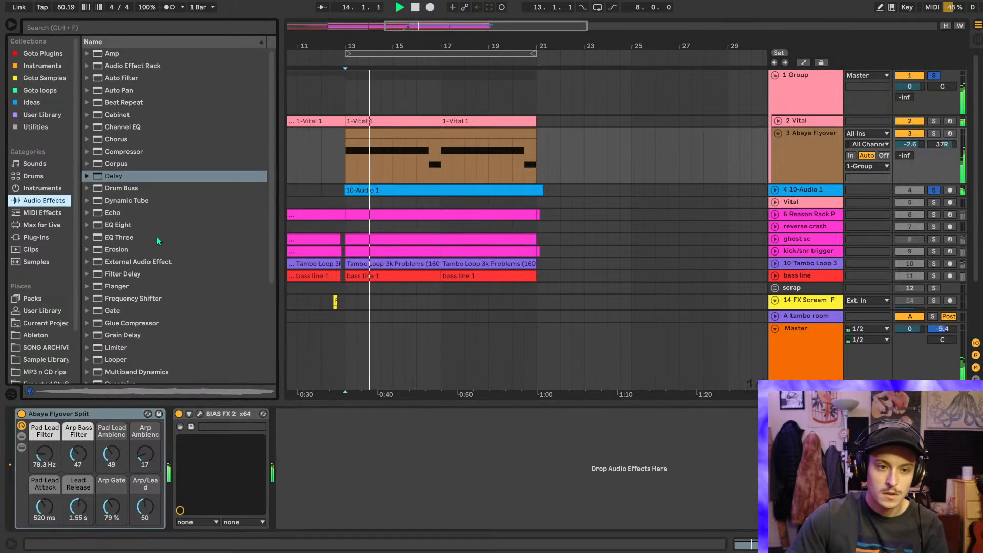
scroll(156, 236, "down", 4)
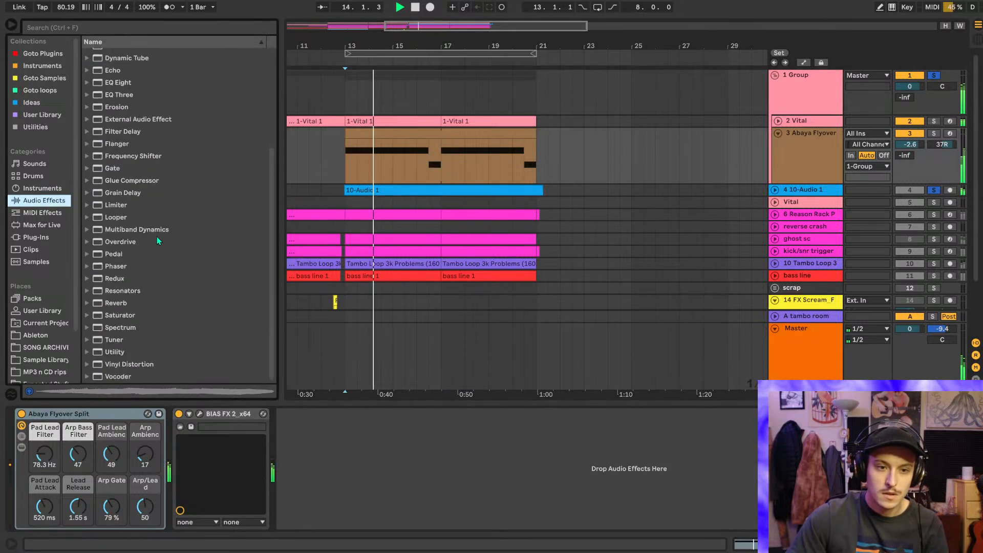
double_click(118, 82)
left_click_drag(348, 473, 400, 472)
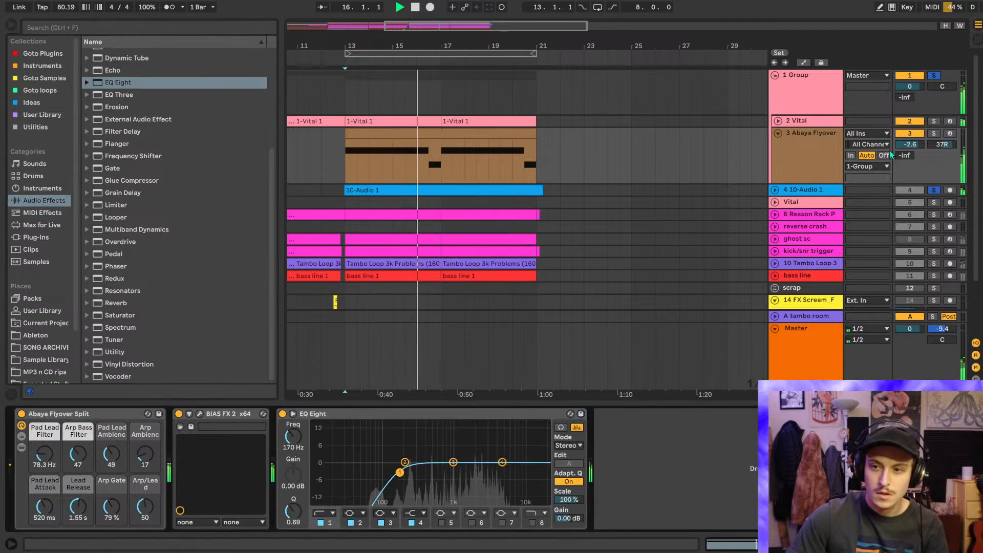
- Lower the Abaya Flyover track's volume to about -3.6 dB and unsolo the group and 10-Audio 1 tracks
left_click_drag(909, 144, 916, 141)
key("s")
key("s")
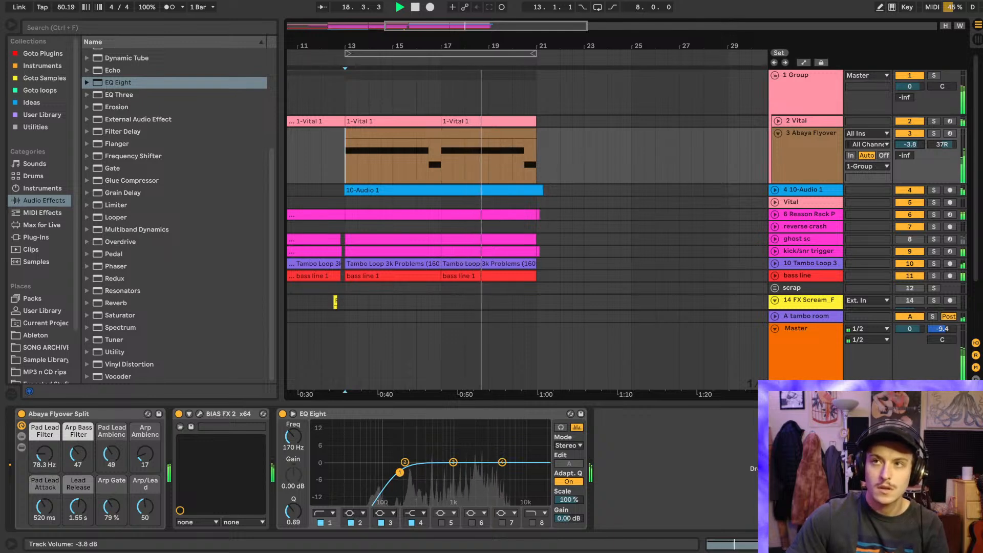
- Play the arrangement from 9.3.1 and fold the Abaya Flyover track and its group
scroll(524, 174, "left", 5)
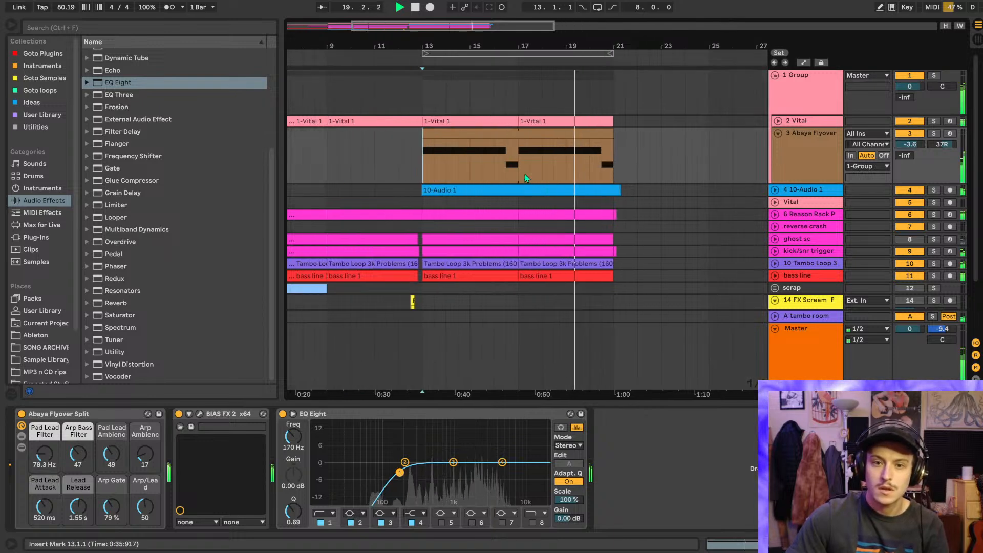
left_click(406, 160)
left_click(778, 133)
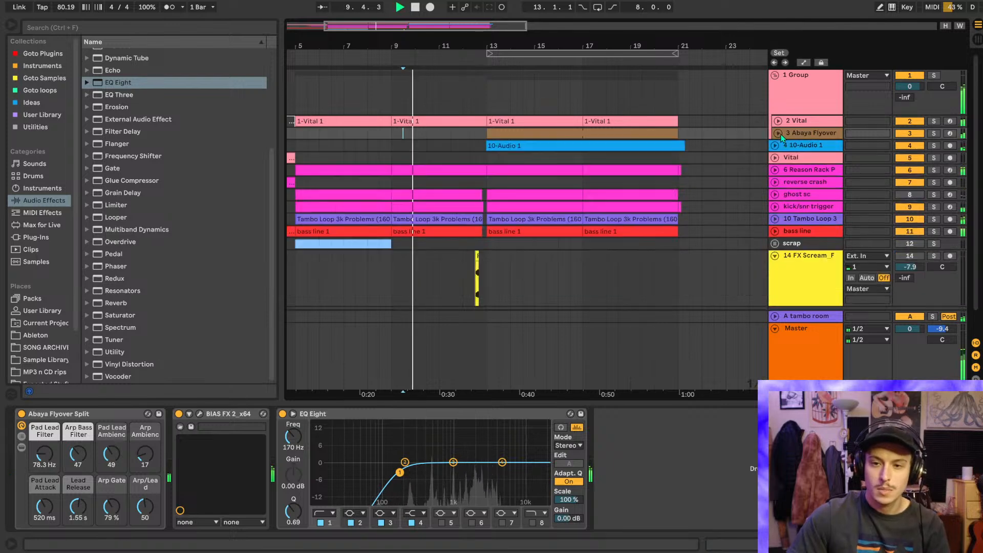
left_click(774, 77)
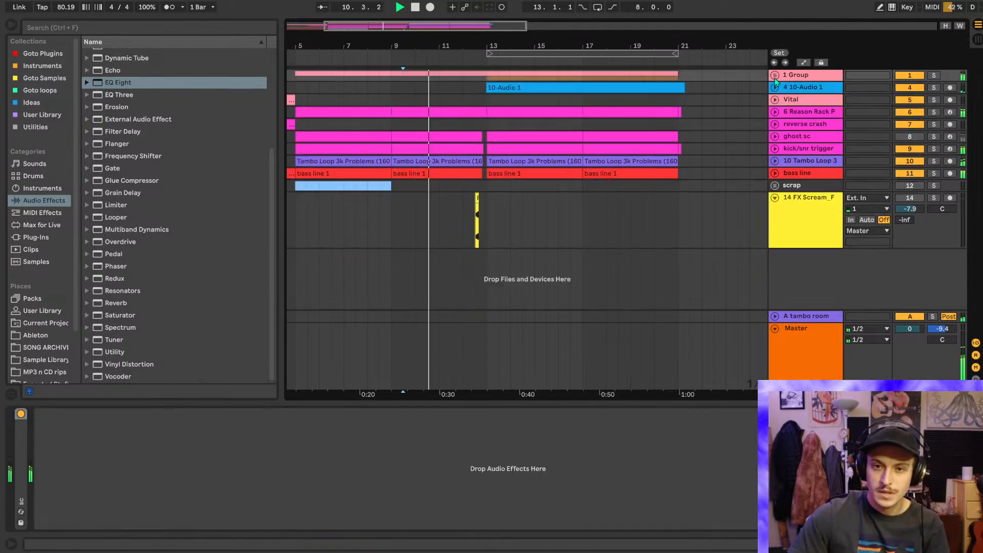
- Rename the group track as "synths sc"
key("ctrl+r")
type("synths")
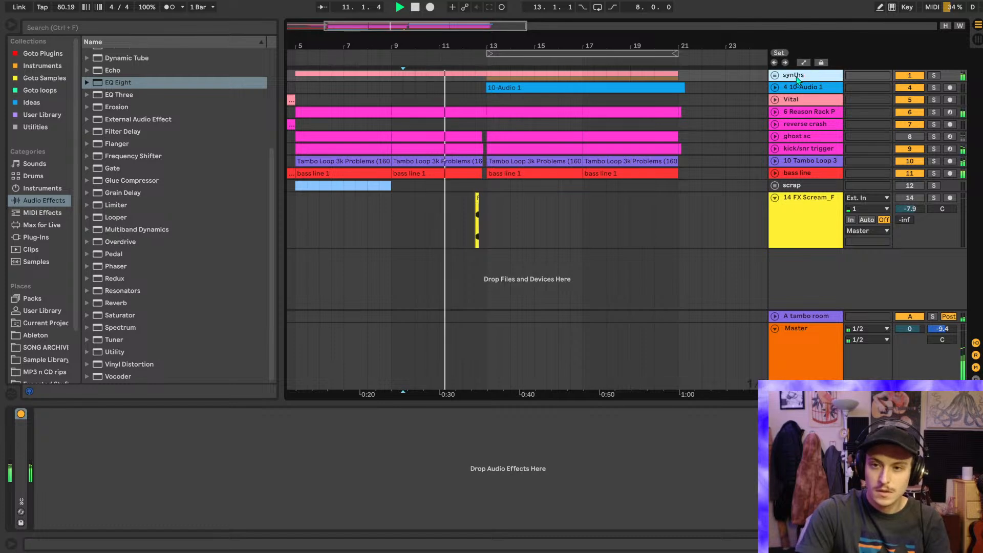
type(" sc")
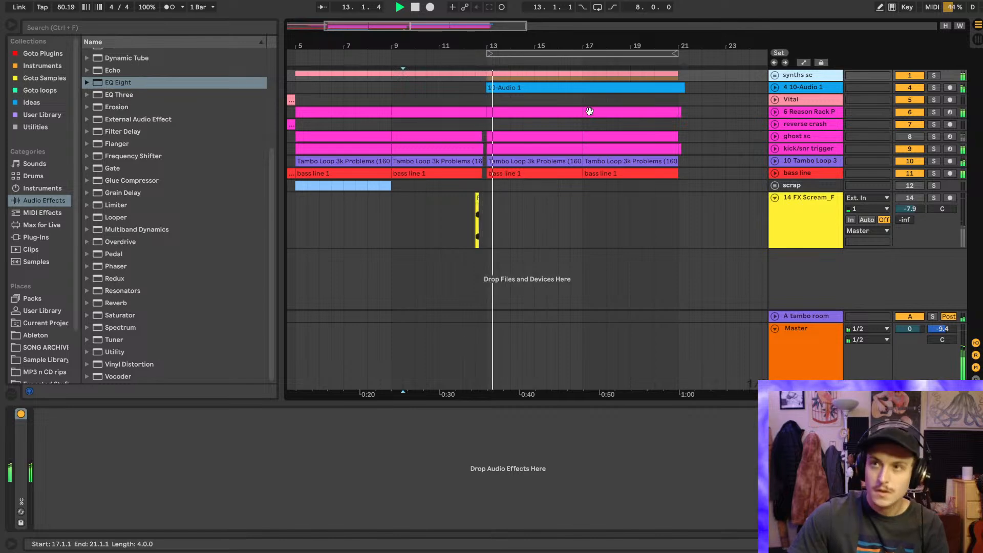
- Hide the browser, then unfold the 10-Audio 1 track and pan it to 31L
scroll(518, 128, "right", 4)
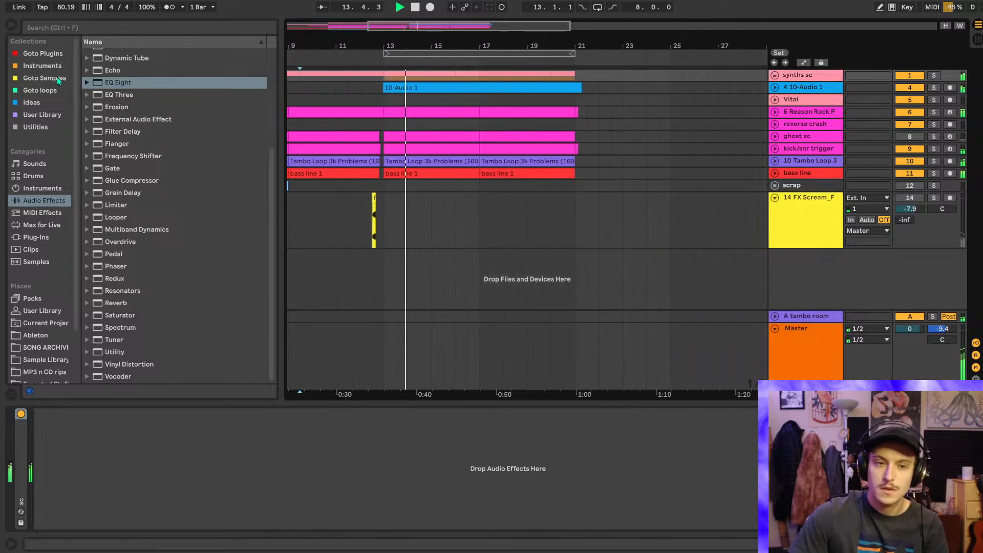
left_click(11, 26)
scroll(146, 85, "left", 7)
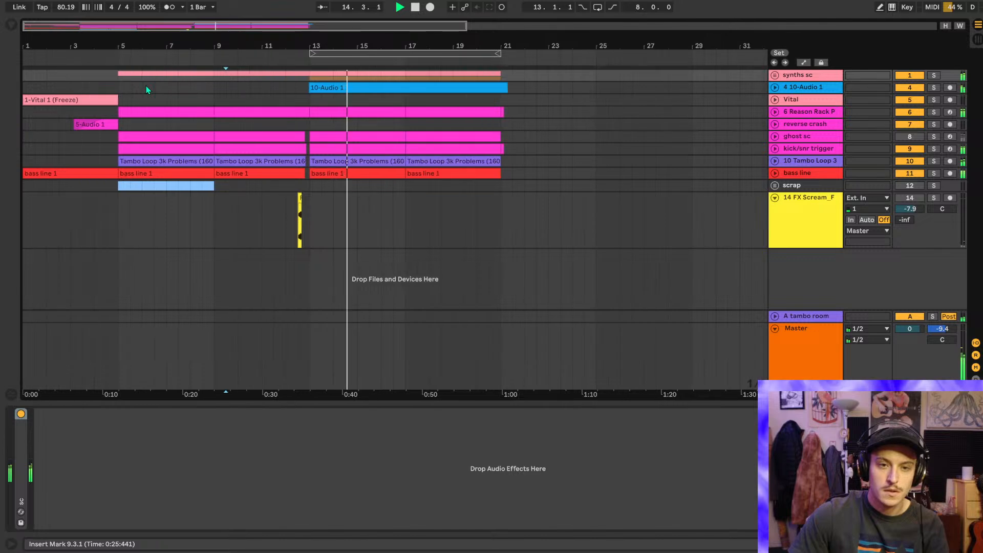
left_click(775, 87)
left_click_drag(942, 98, 942, 100)
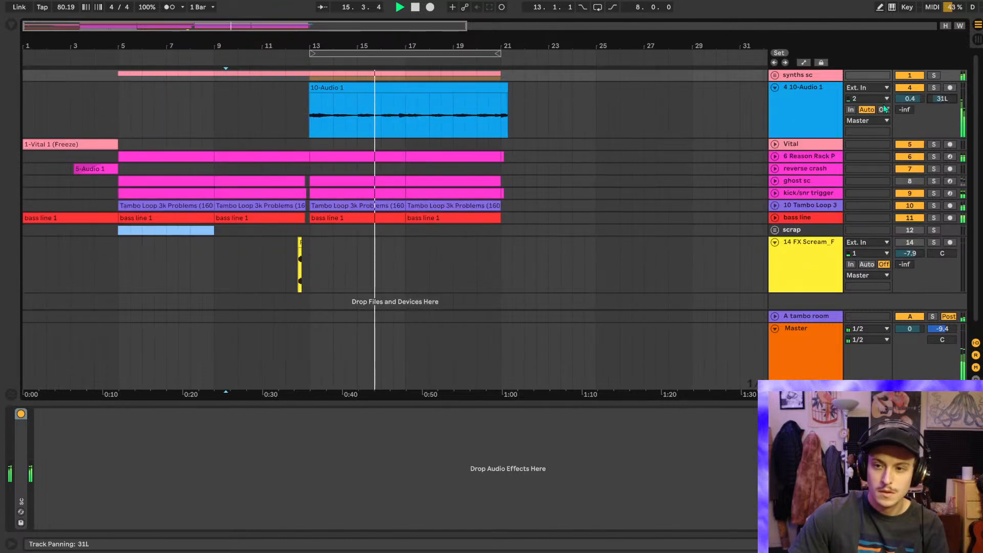
- Unfold the synths sc group and set the Abaya Flyover track's pan to 32R and volume to -3.8 dB
left_click(774, 75)
left_click(777, 134)
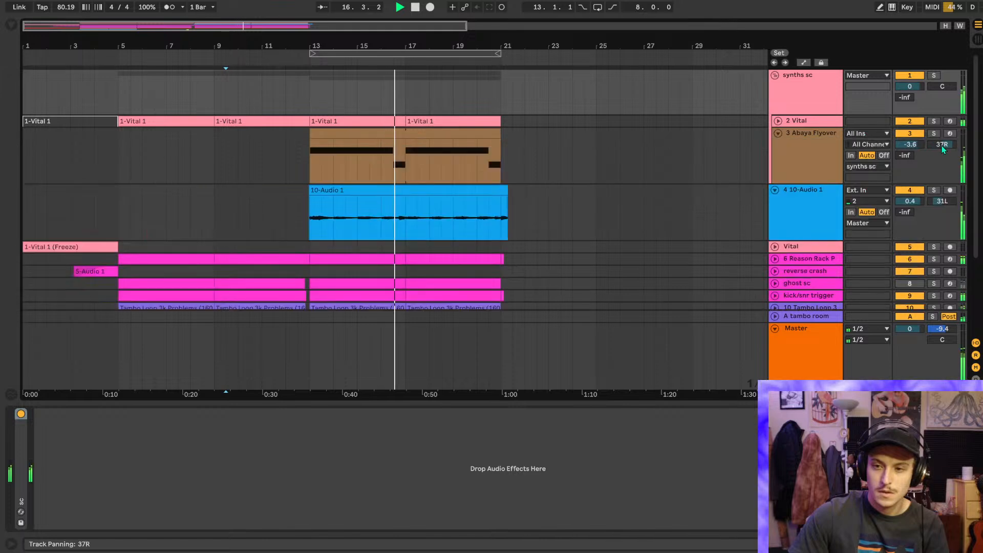
left_click_drag(942, 144, 910, 146)
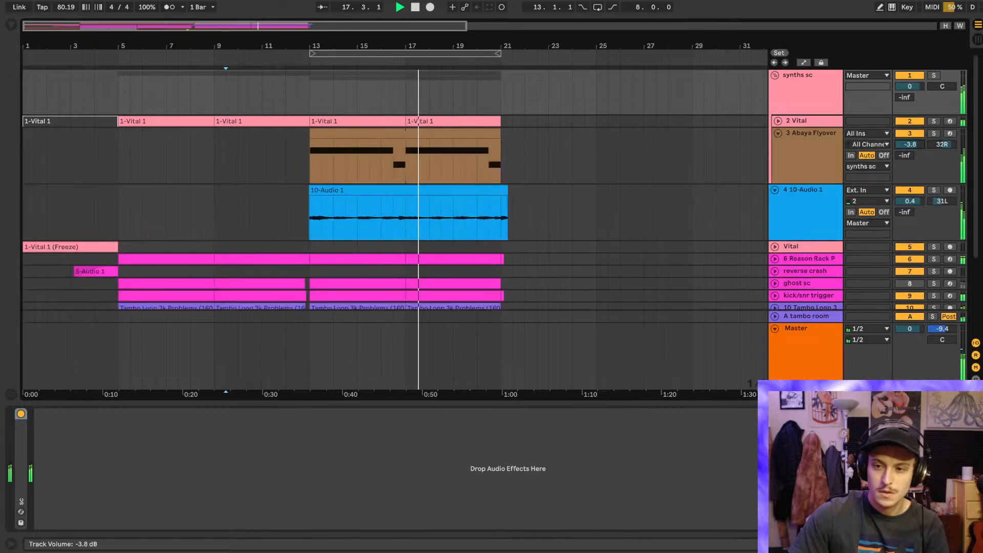
- Fold the Abaya Flyover and 10-Audio 1 tracks and the synths sc group
left_click(778, 134)
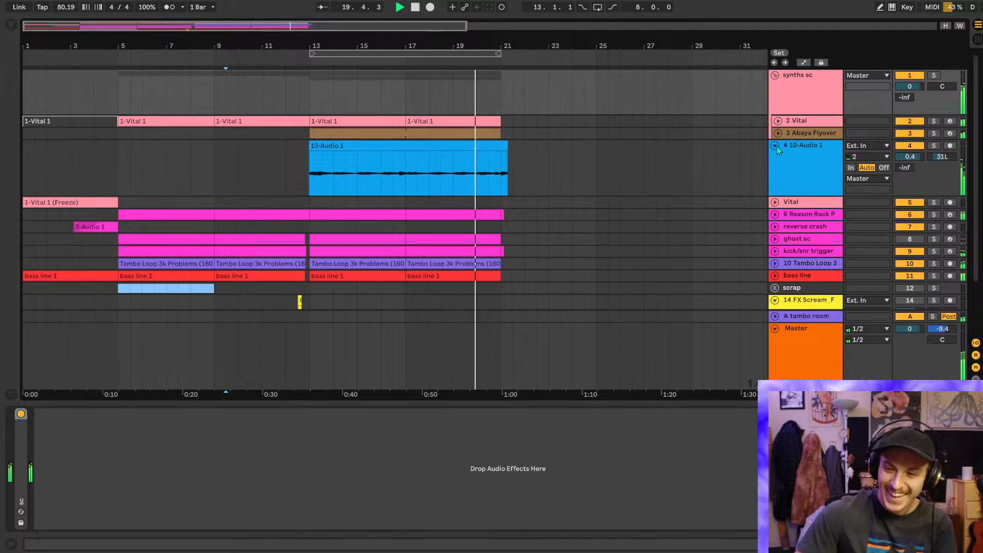
left_click(775, 145)
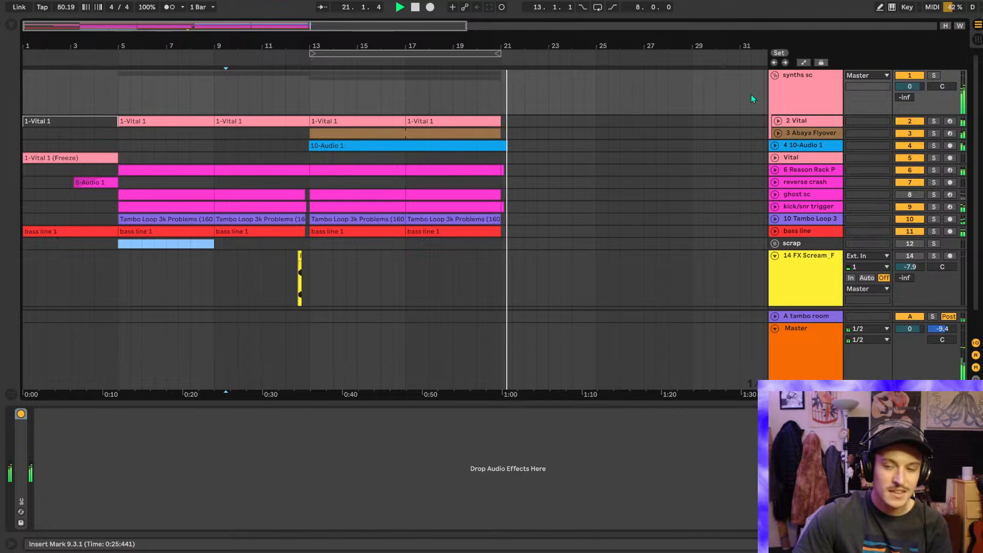
left_click(774, 75)
- Save the Live Set and stop playback, returning the position to 1.1.1
scroll(508, 94, "up", 4)
key("ctrl+s")
double_click(415, 7)
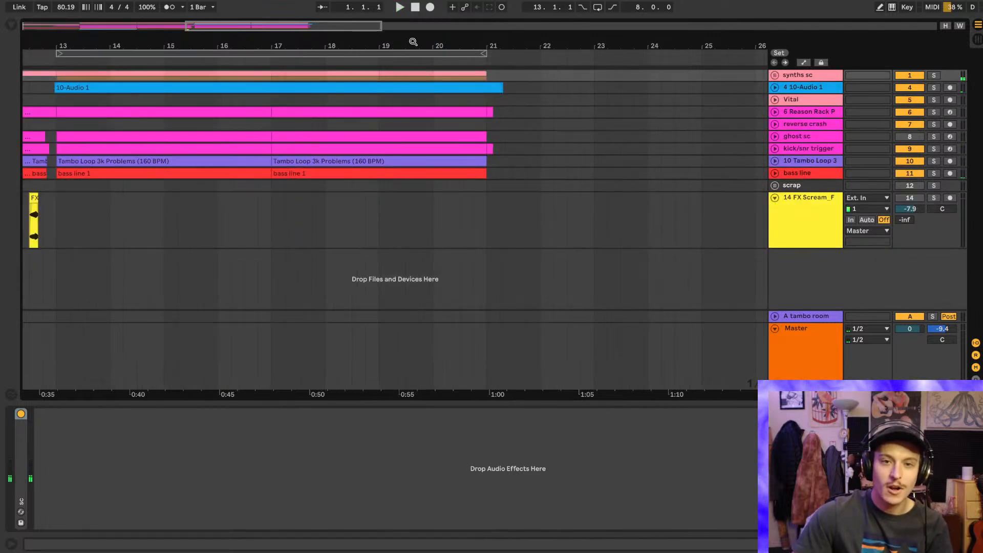
- Run Collect All and Save on the Live Set and confirm the file collection
left_click_drag(413, 41, 1, 17)
left_click(6, 1)
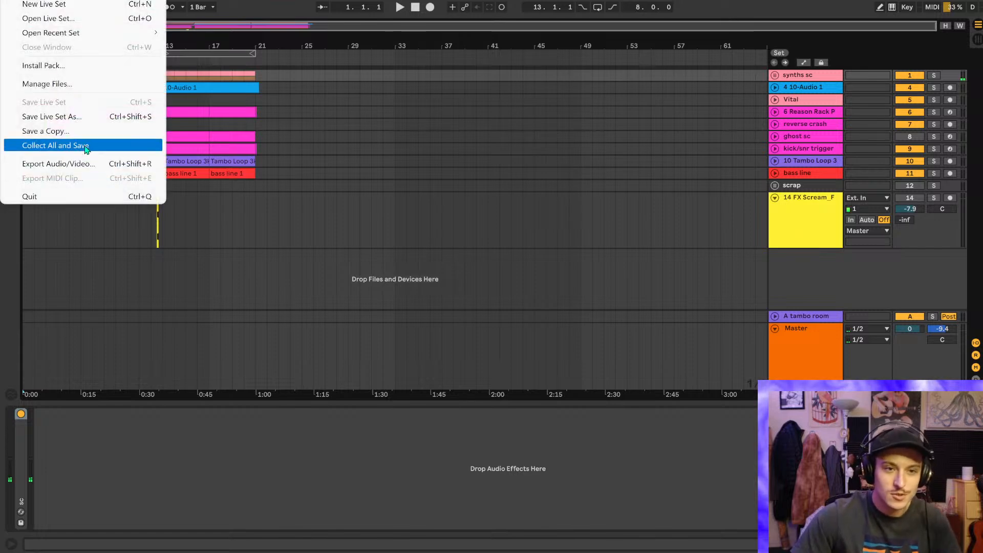
left_click(85, 145)
left_click(459, 323)
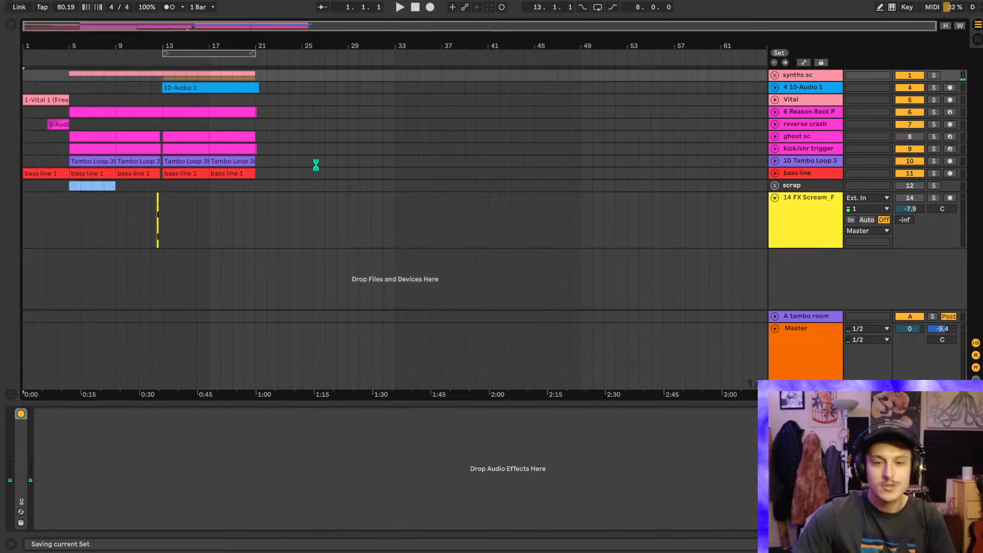